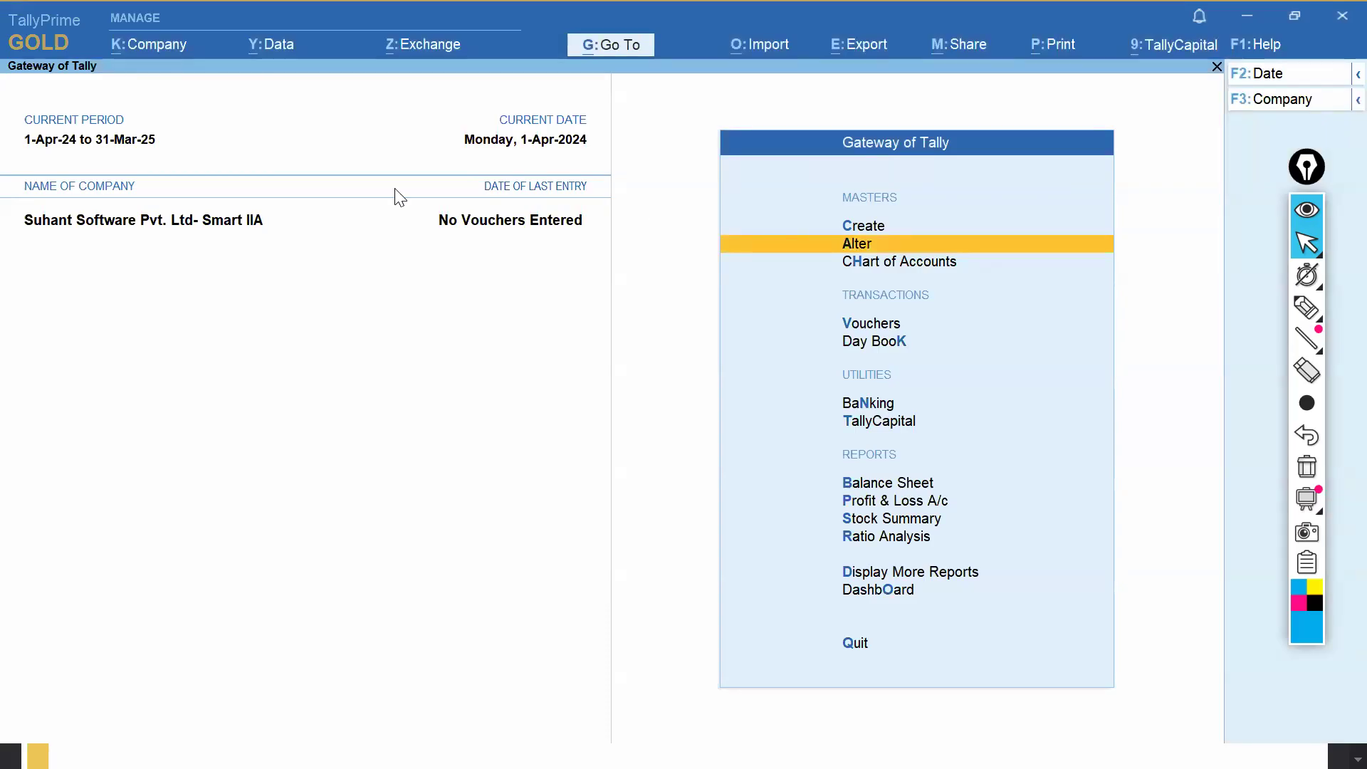
{"action": "left_click", "coordinate": [761, 405]}
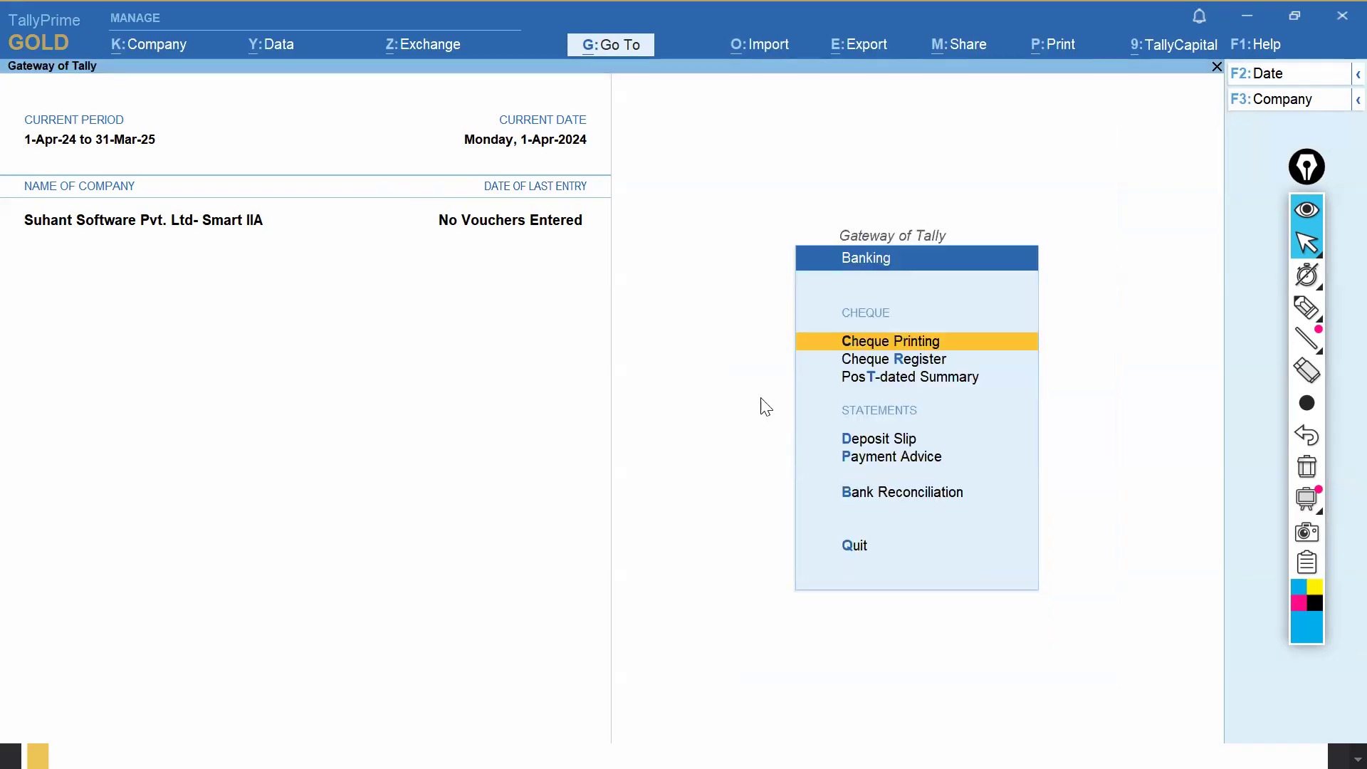
{"action": "key", "text": "Escape"}
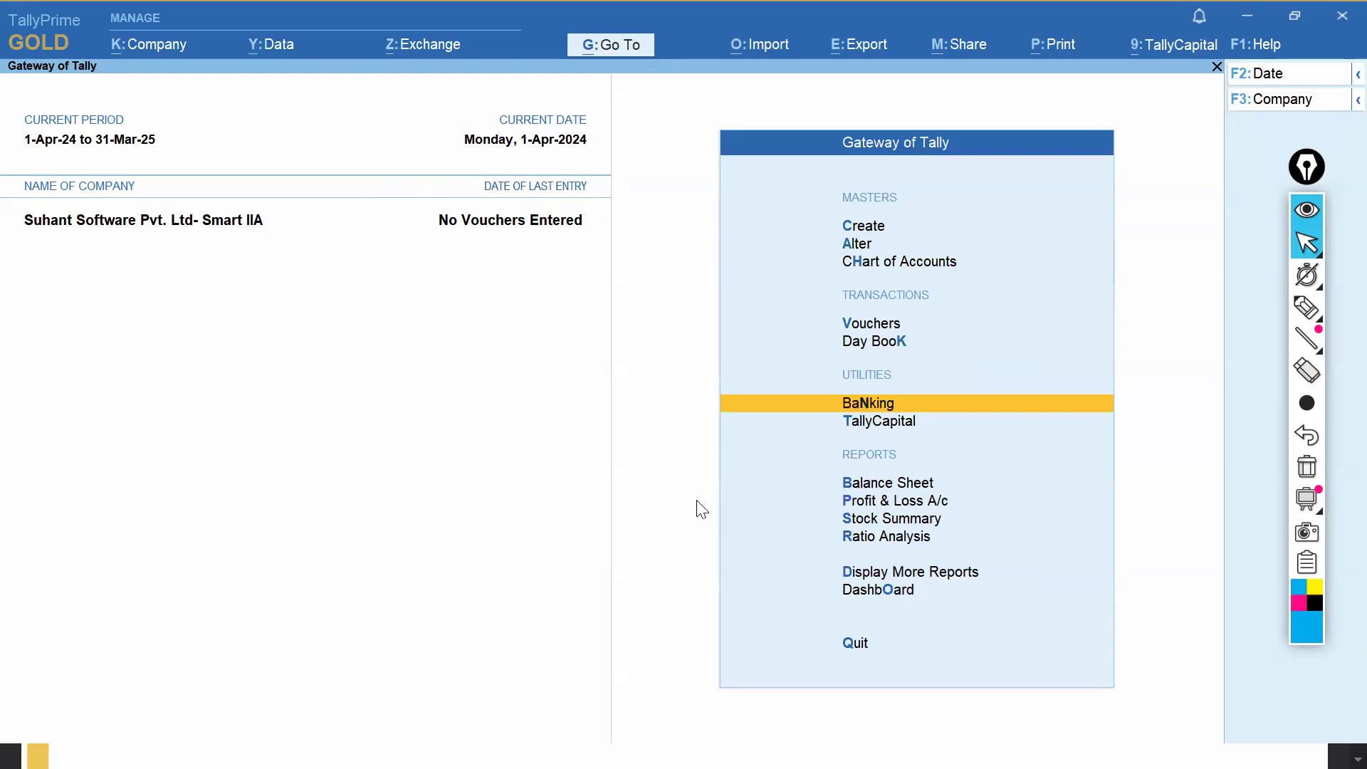
{"action": "key", "text": "Up"}
{"action": "key", "text": "Up"}
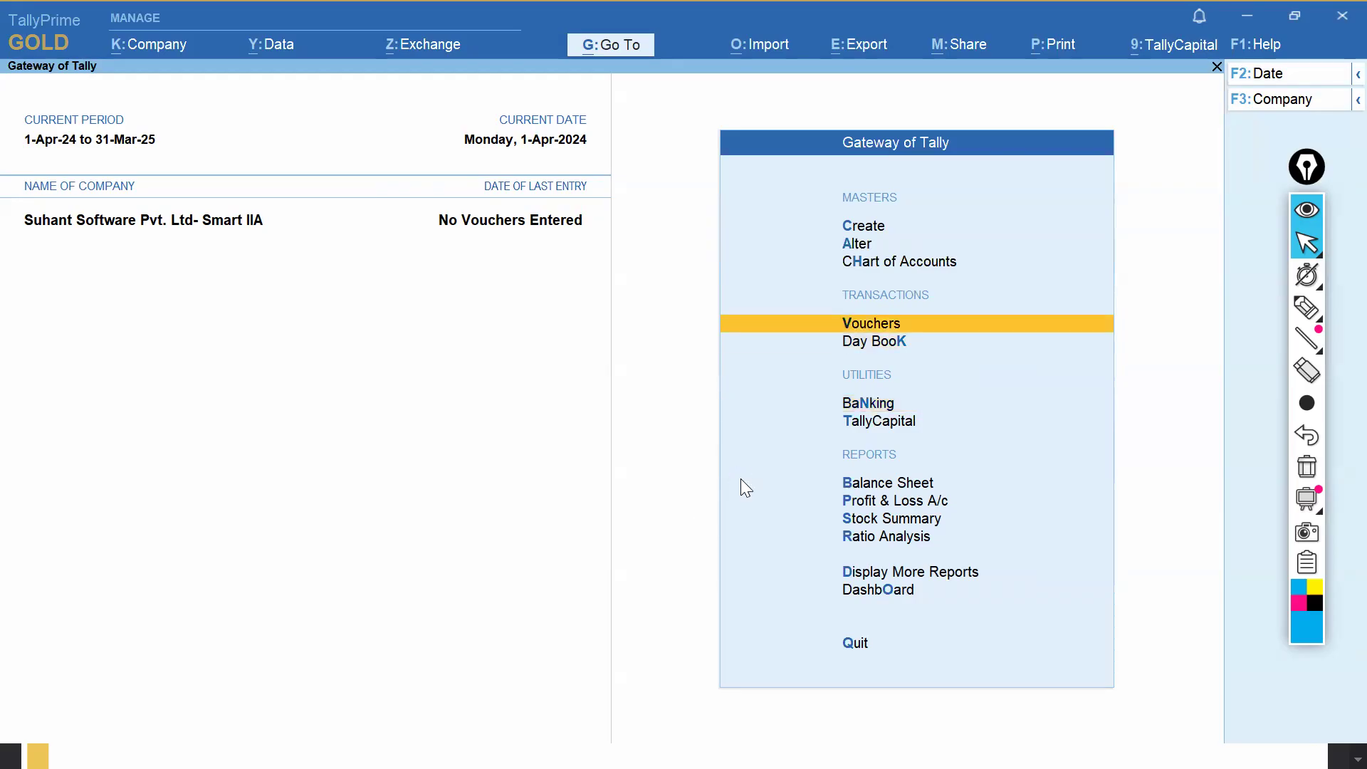
{"action": "key", "text": "Return"}
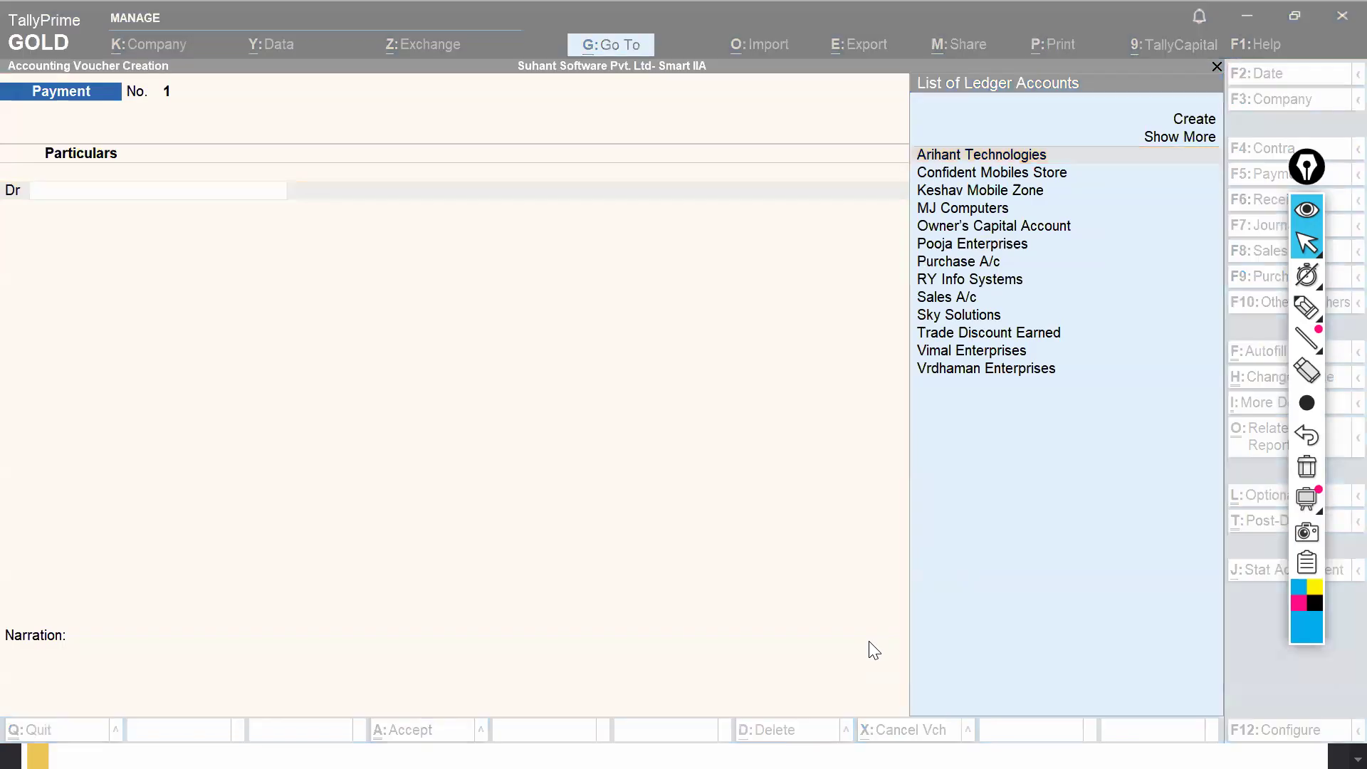
{"action": "left_click", "coordinate": [519, 310]}
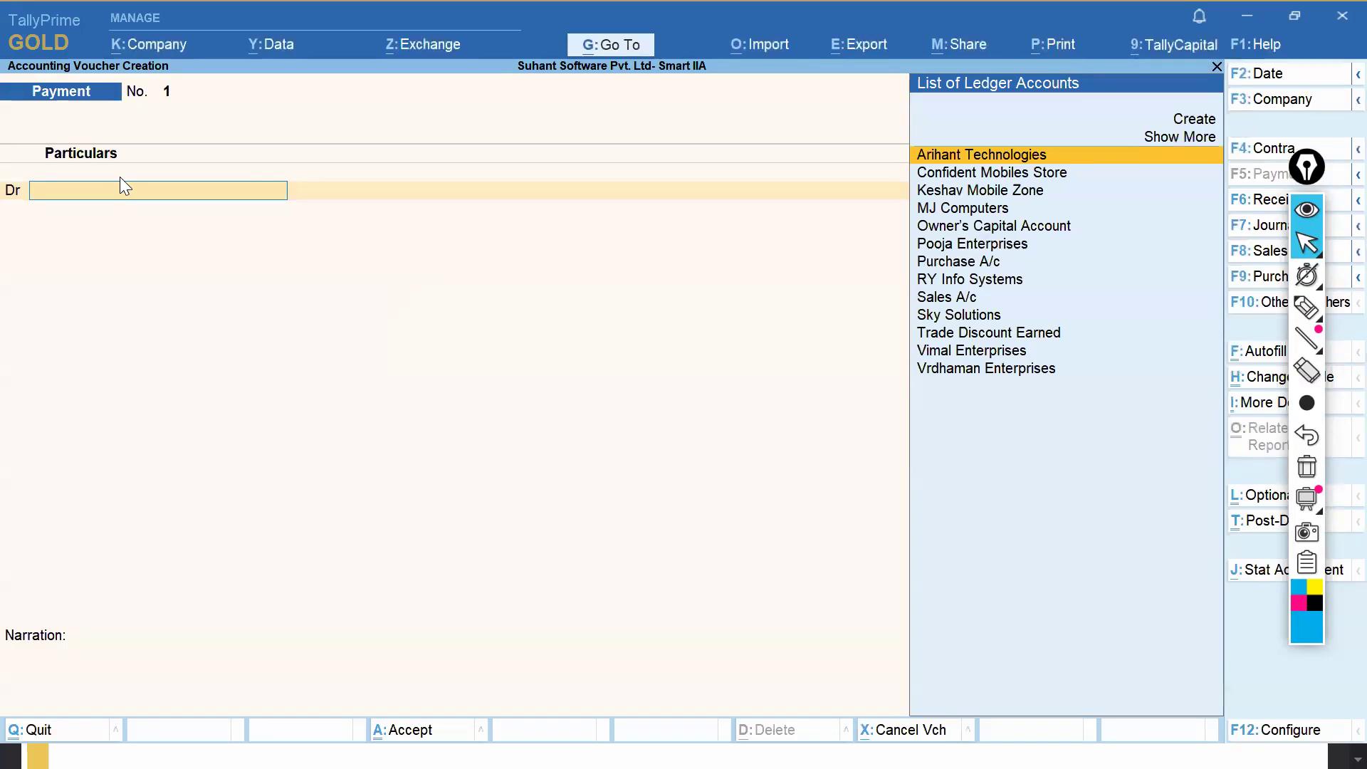
{"action": "key", "text": "Escape"}
{"action": "key", "text": "Return"}
{"action": "key", "text": "Up"}
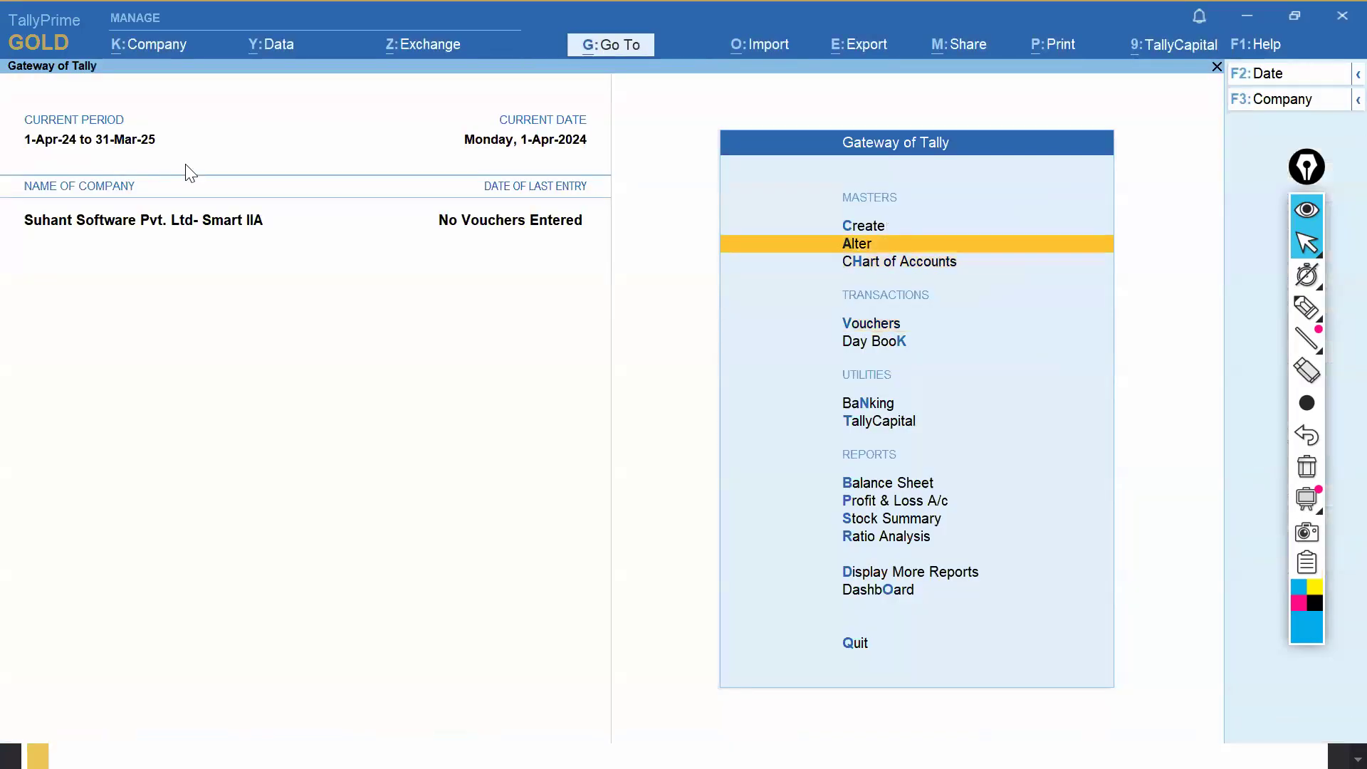
Review the company's existing ledgers and their groups in the Chart of Accounts, and return to the Gateway of Tally.
{"action": "key", "text": "Return"}
{"action": "key", "text": "Down"}
{"action": "key", "text": "Up"}
{"action": "key", "text": "Down"}
{"action": "key", "text": "Up"}
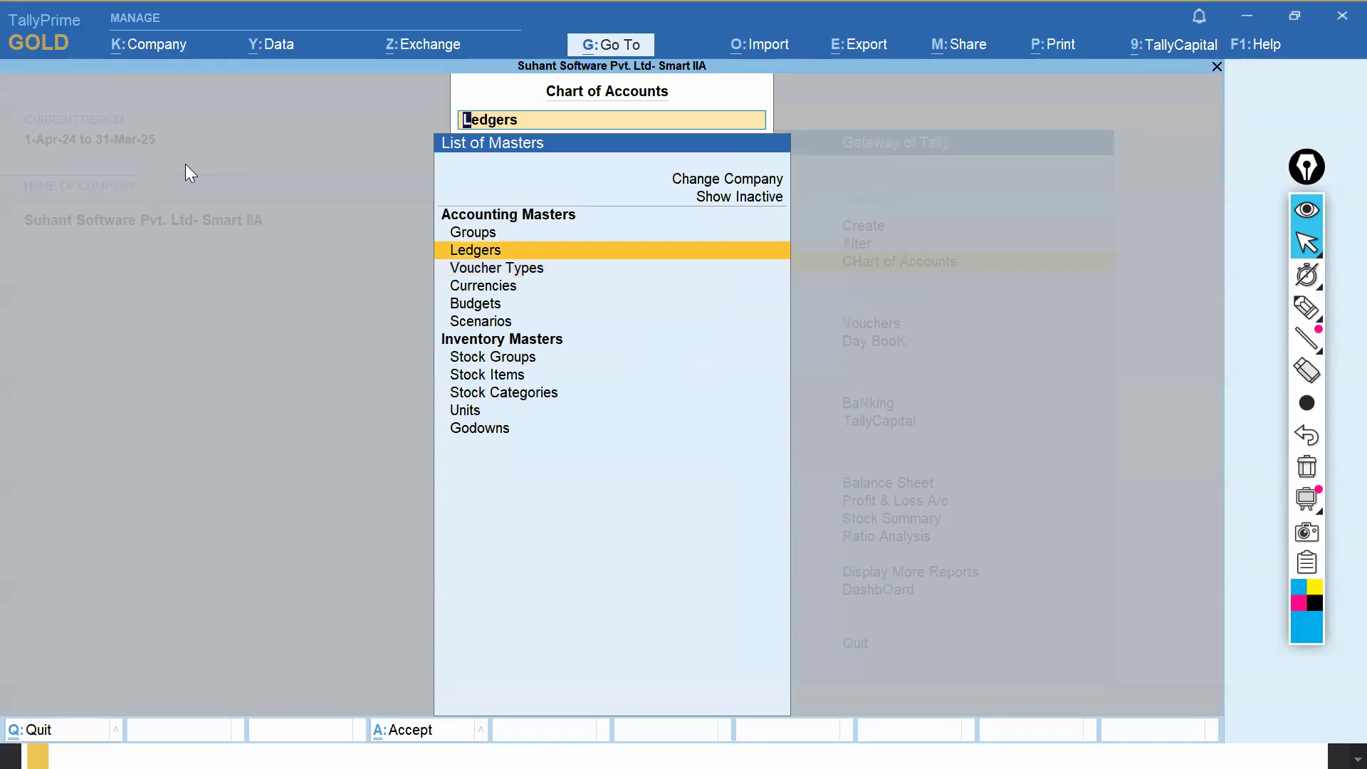
{"action": "key", "text": "Return"}
{"action": "key", "text": "Down"}
{"action": "key", "text": "Down"}
{"action": "key", "text": "Down"}
{"action": "key", "text": "Down"}
{"action": "key", "text": "Down"}
{"action": "key", "text": "Down"}
{"action": "key", "text": "Down"}
{"action": "key", "text": "Down"}
{"action": "key", "text": "Down"}
{"action": "key", "text": "Down"}
{"action": "key", "text": "Down"}
{"action": "key", "text": "Down"}
{"action": "key", "text": "Down"}
{"action": "key", "text": "Down"}
{"action": "key", "text": "Down"}
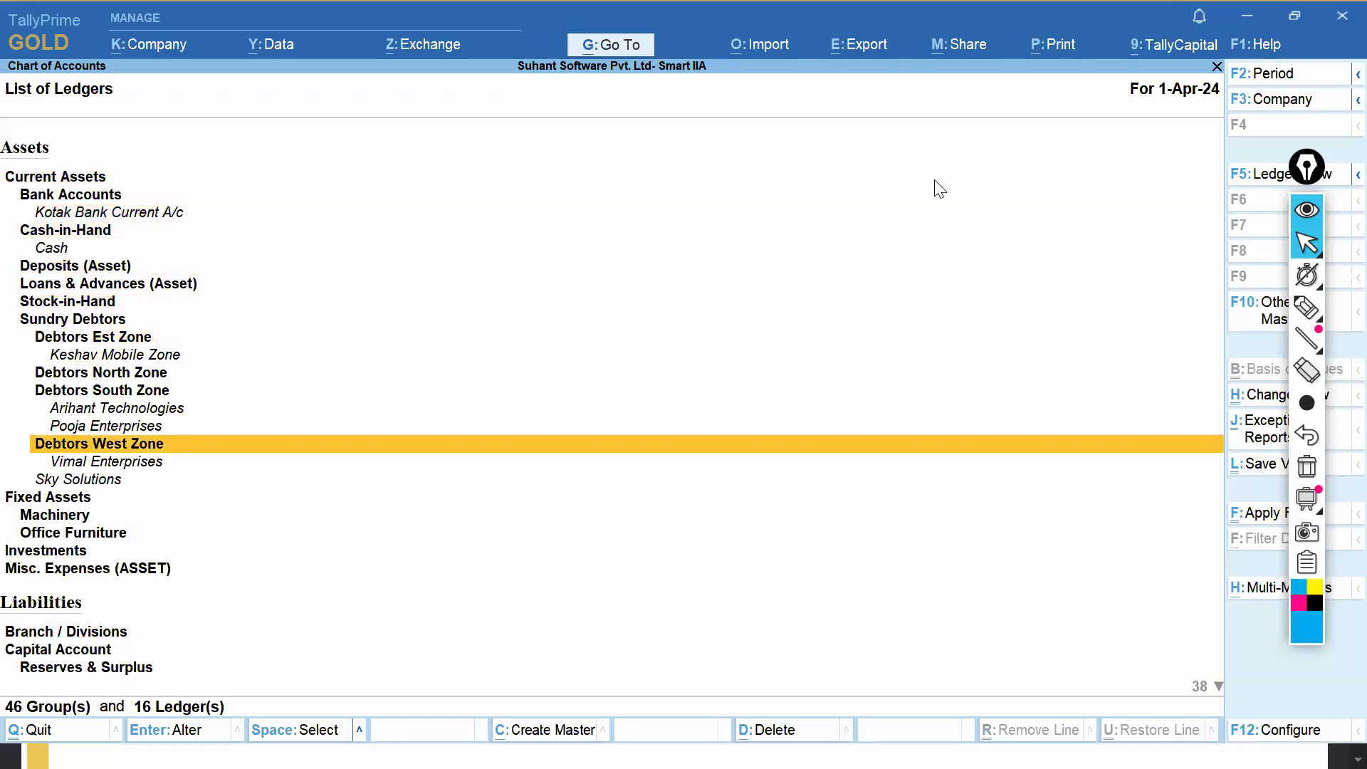
{"action": "key", "text": "Escape"}
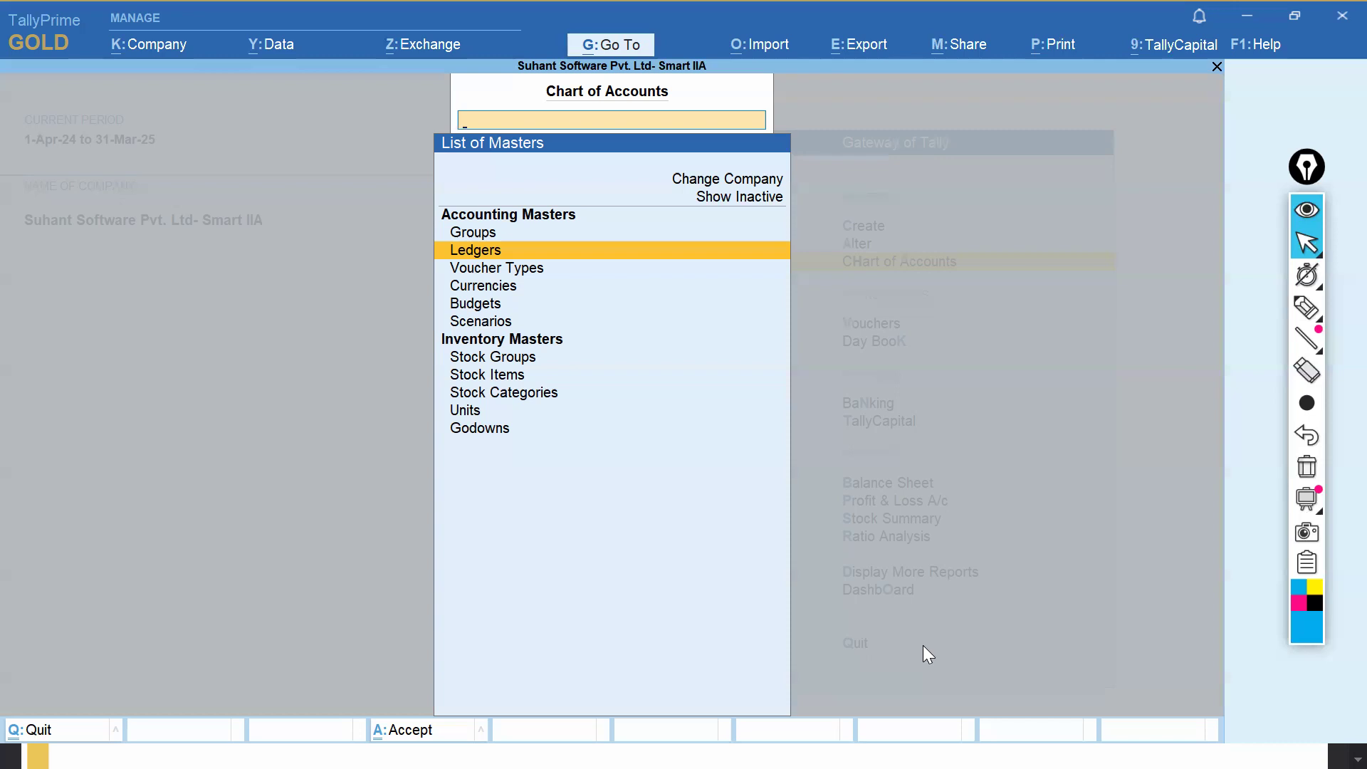
{"action": "key", "text": "Escape"}
{"action": "key", "text": "Down"}
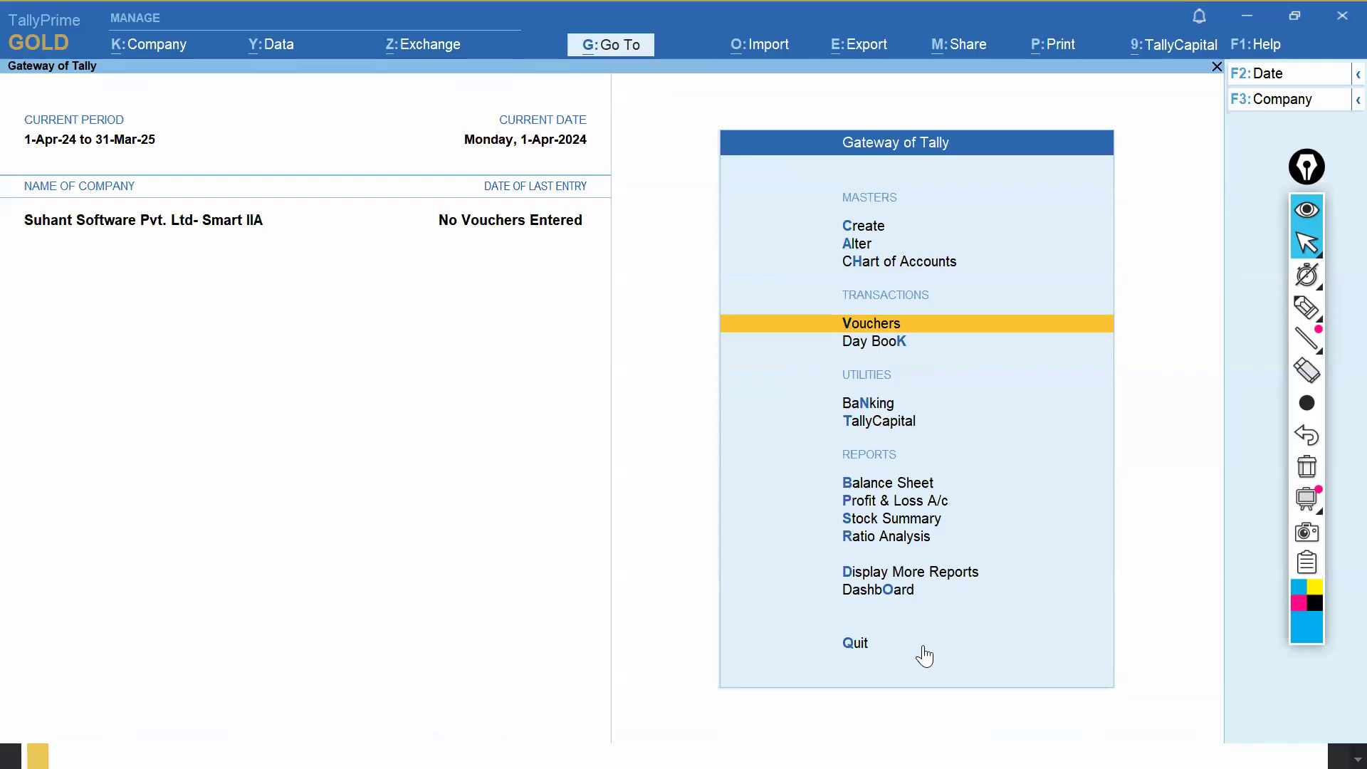
Mark the Vouchers and Day Book entries with freehand pen strokes, and hide the annotations.
{"action": "left_click", "coordinate": [1306, 308]}
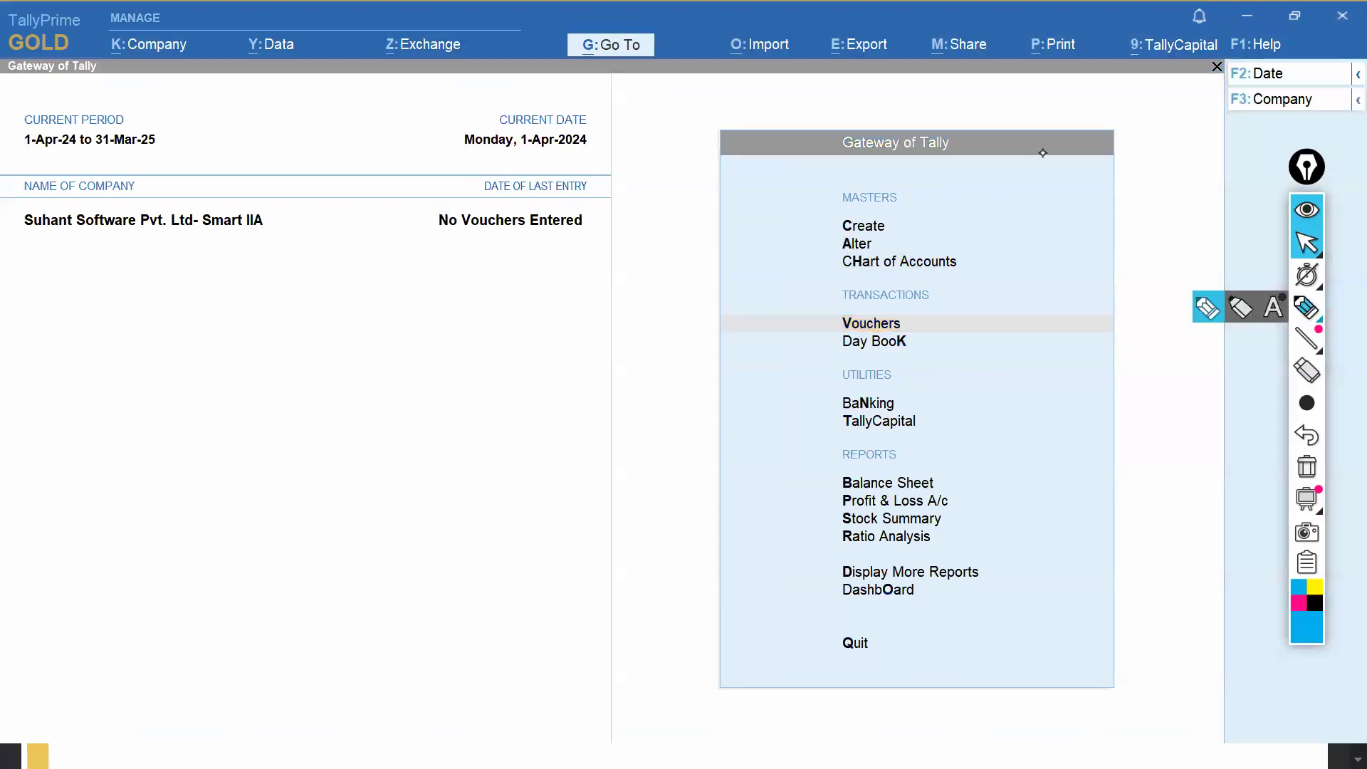
{"action": "left_click", "coordinate": [1046, 137]}
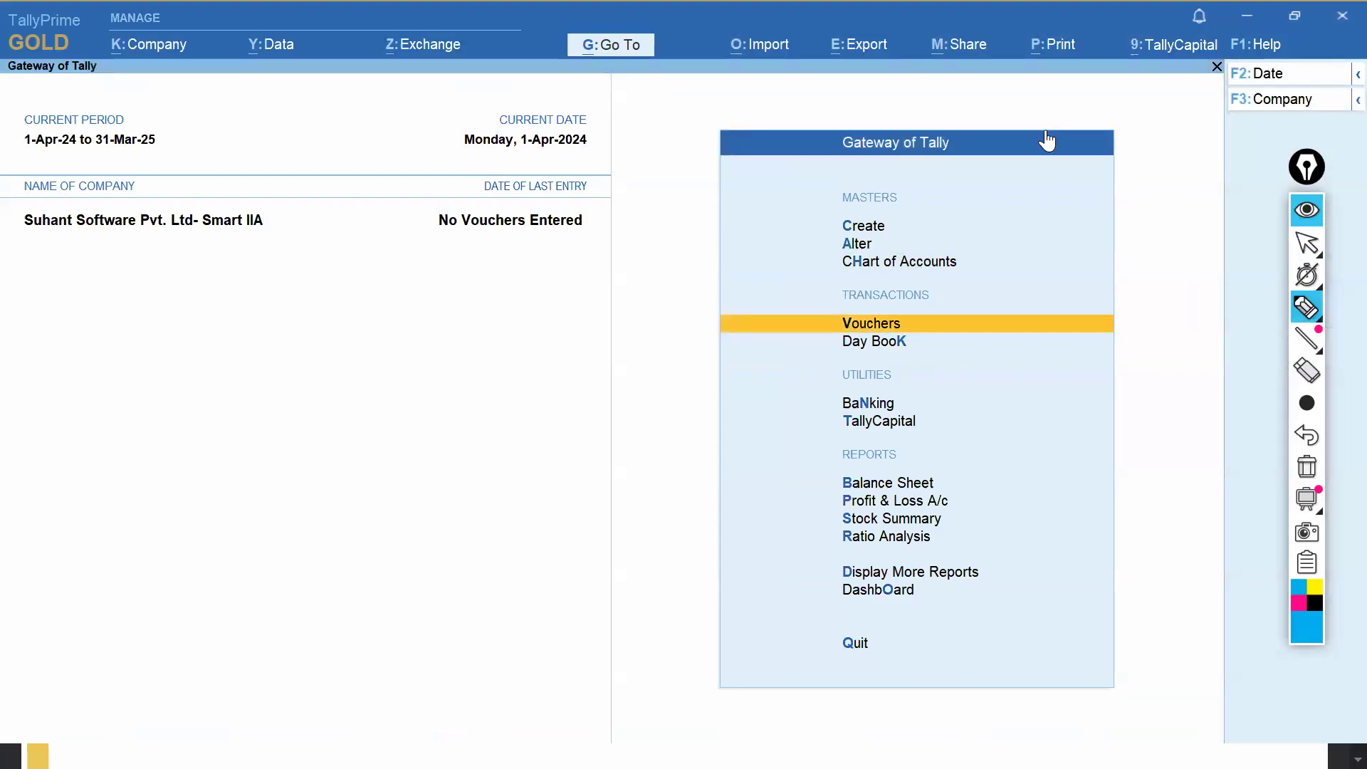
{"action": "left_click", "coordinate": [1306, 309]}
{"action": "mouse_move", "coordinate": [944, 283]}
{"action": "left_mouse_down"}
{"action": "mouse_move", "coordinate": [937, 343]}
{"action": "mouse_move", "coordinate": [972, 298]}
{"action": "left_mouse_up"}
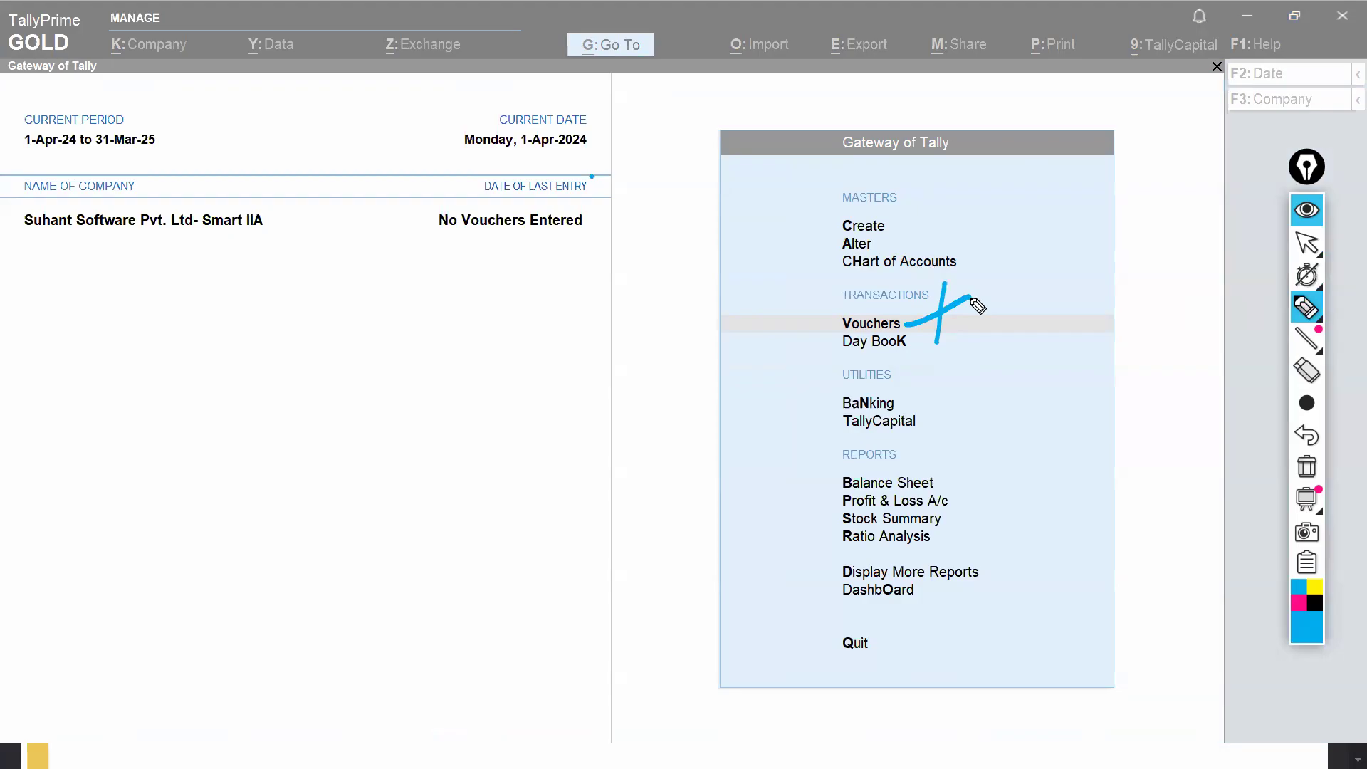
{"action": "left_click_drag", "start_coordinate": [828, 359], "coordinate": [939, 344]}
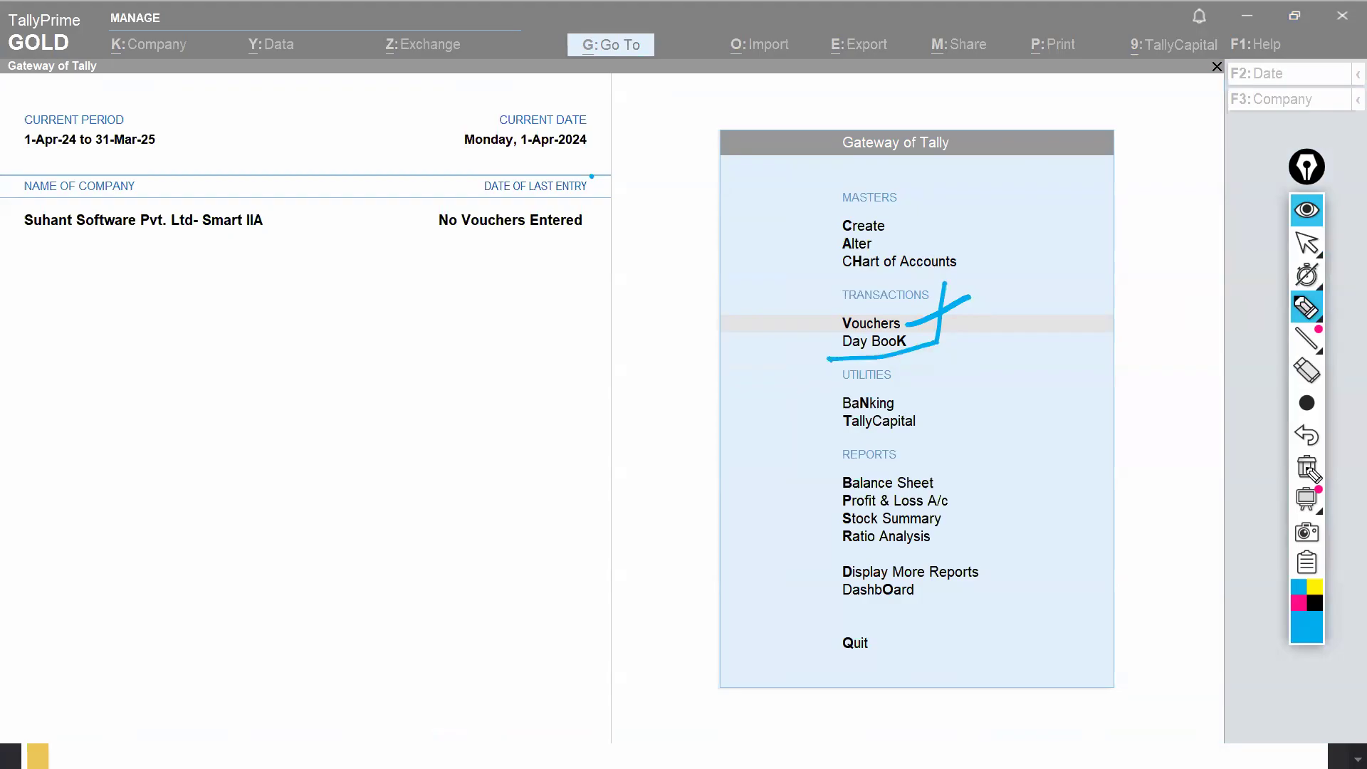
{"action": "left_click", "coordinate": [1309, 214]}
{"action": "left_click", "coordinate": [1309, 221]}
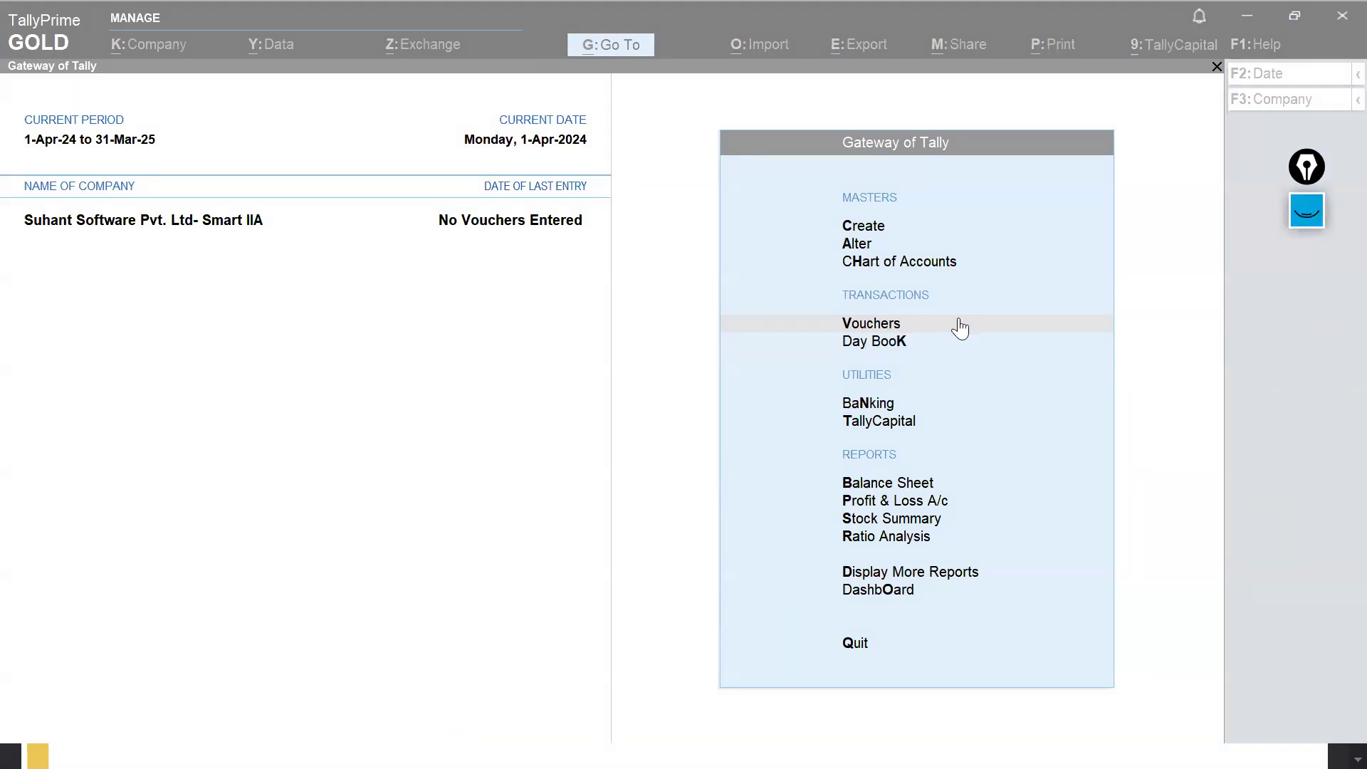
Open accounting voucher creation from the Transactions section of the Gateway of Tally.
{"action": "left_click", "coordinate": [882, 327]}
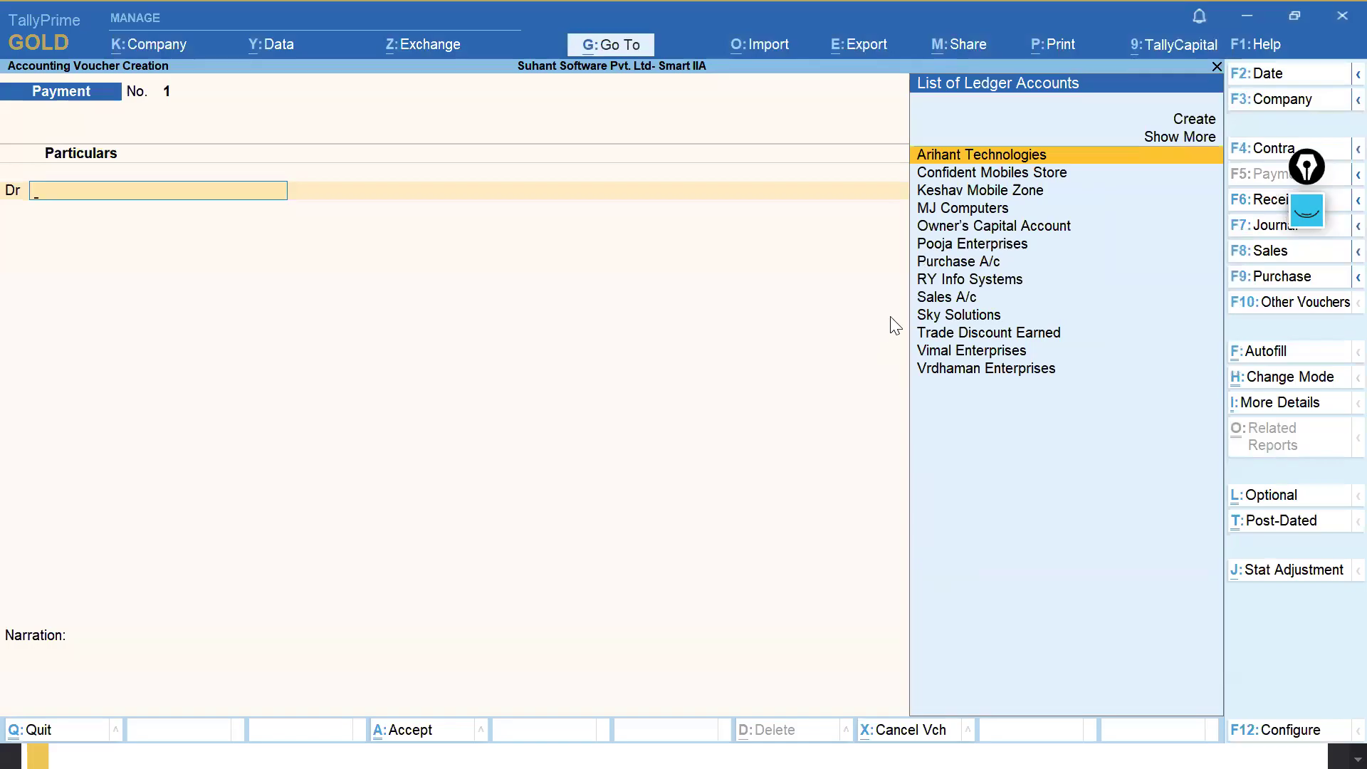
{"action": "left_click", "coordinate": [1300, 221]}
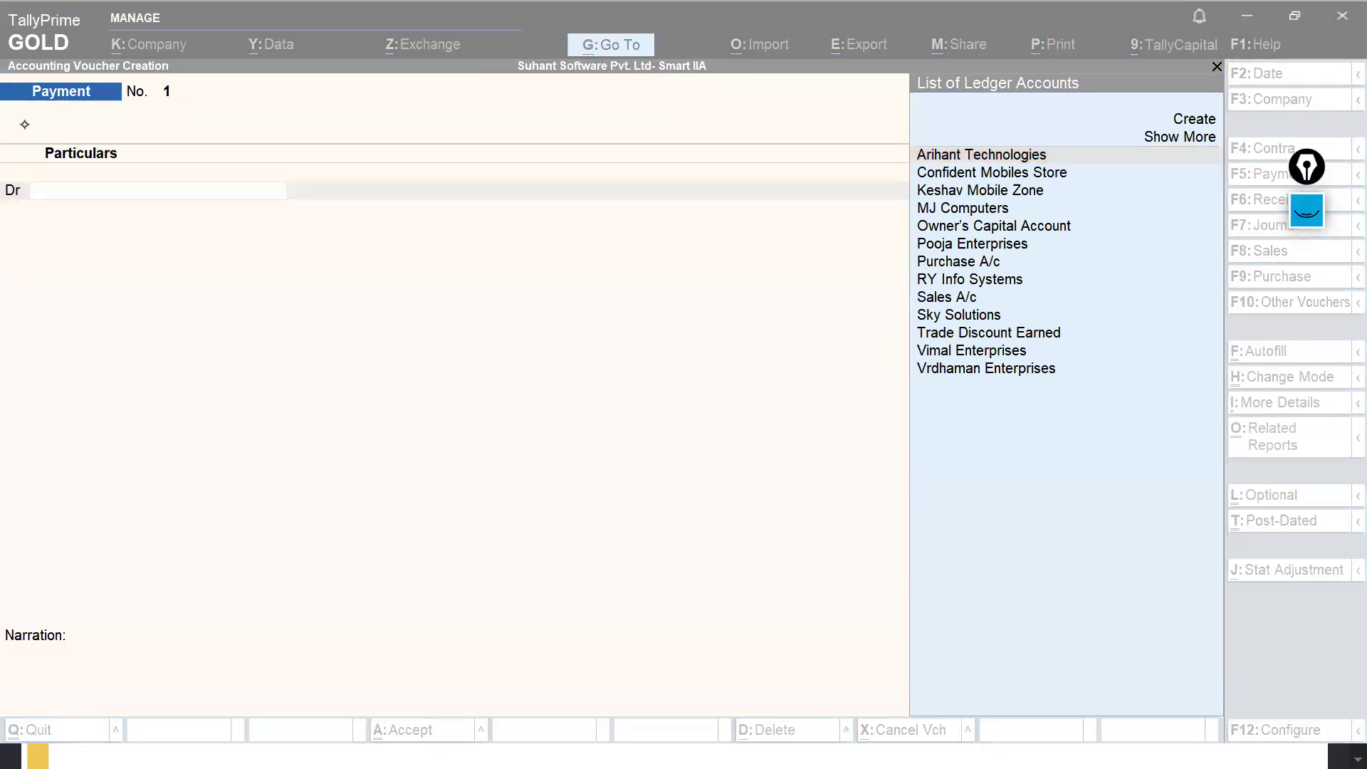
{"action": "left_click", "coordinate": [63, 114]}
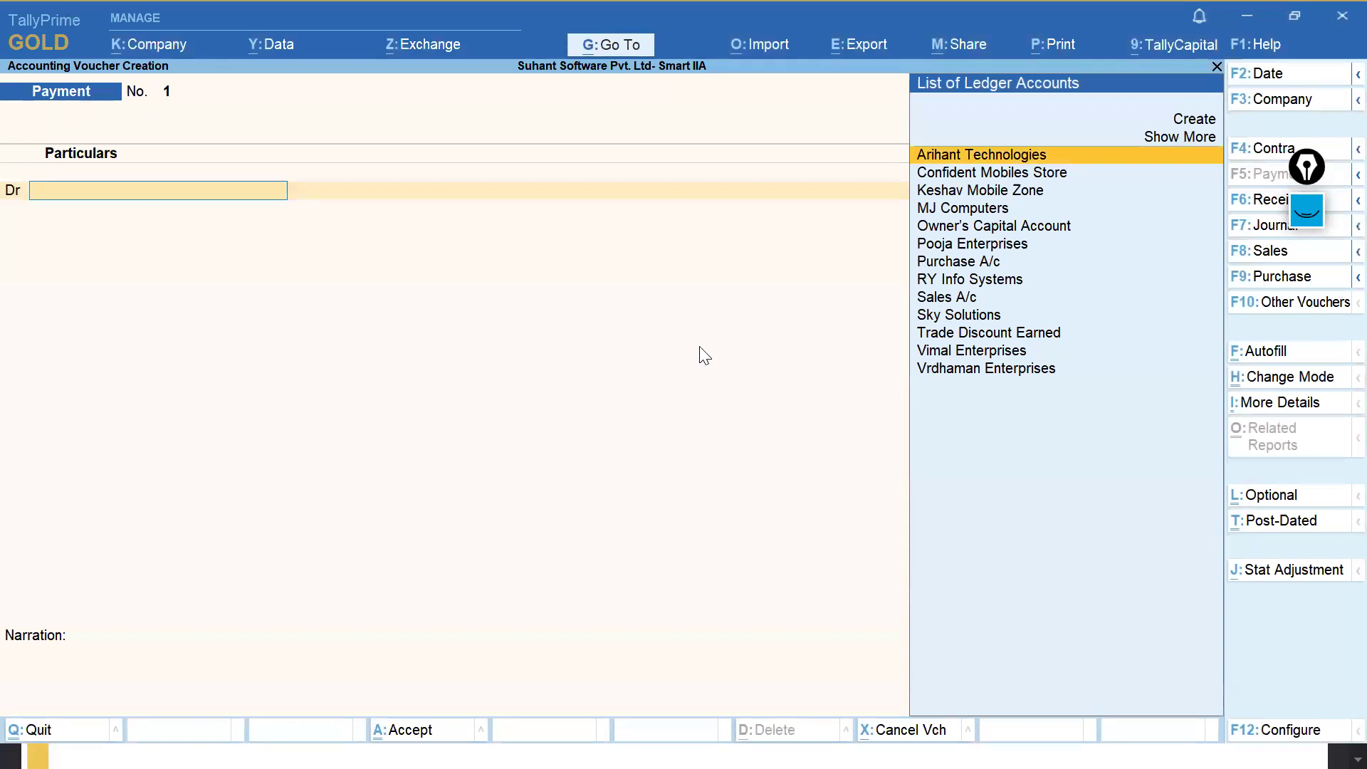
{"action": "key", "text": "ctrl+shift+e"}
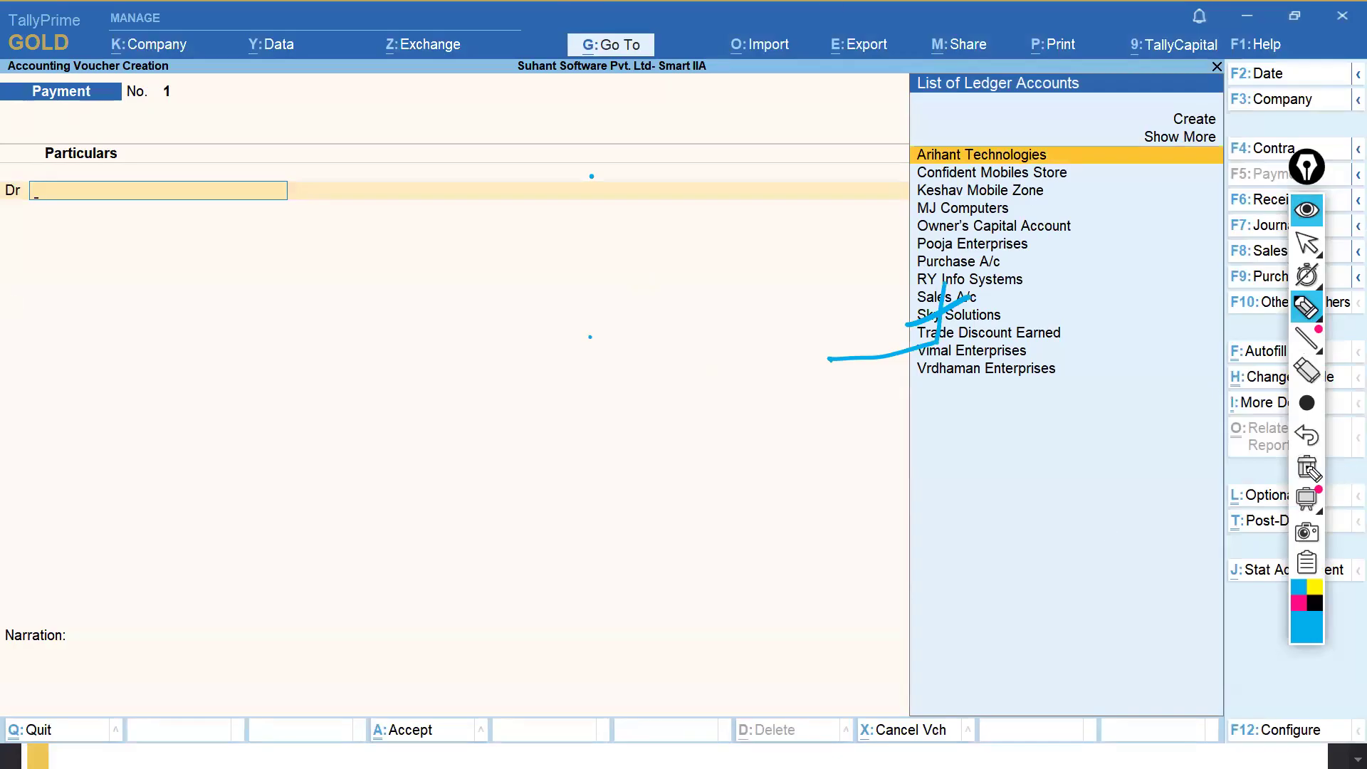
{"action": "left_click", "coordinate": [1307, 245]}
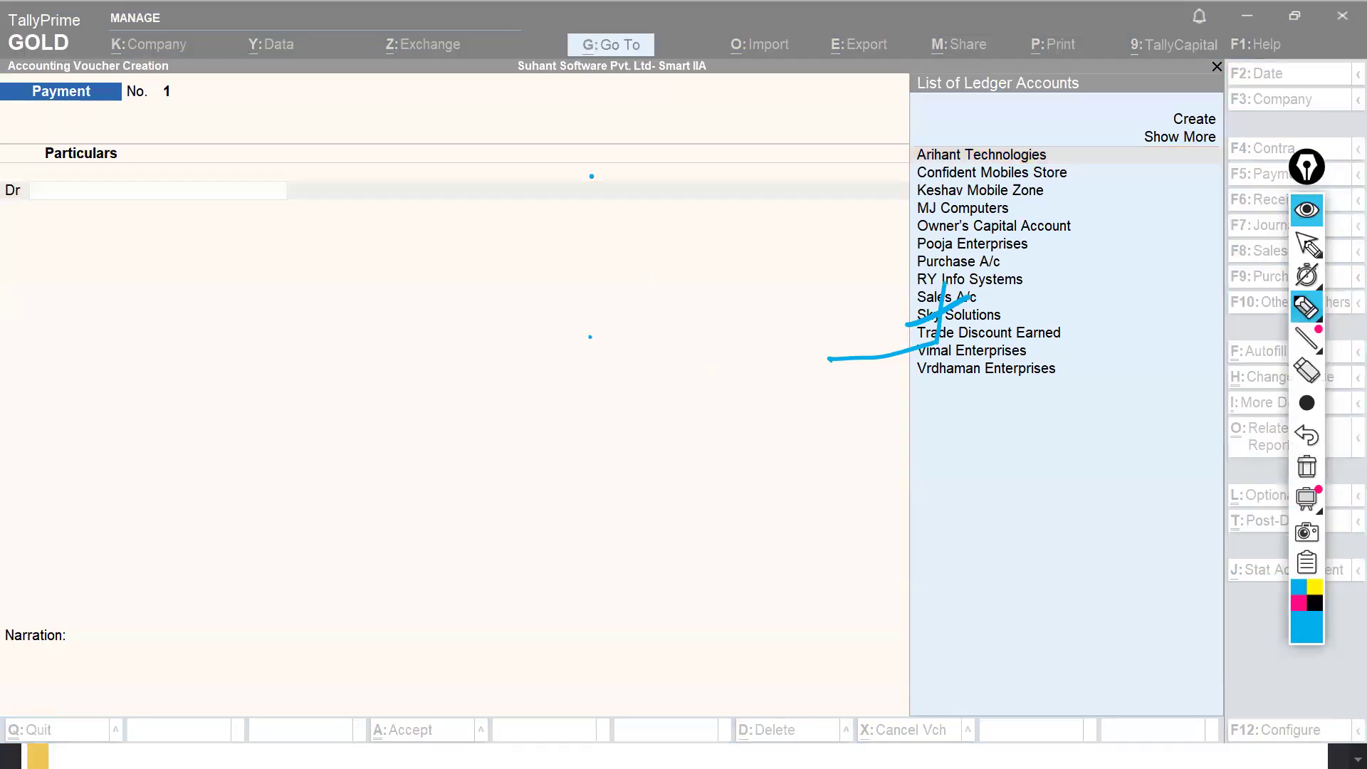
{"action": "left_click", "coordinate": [1307, 245]}
{"action": "left_click", "coordinate": [1307, 211]}
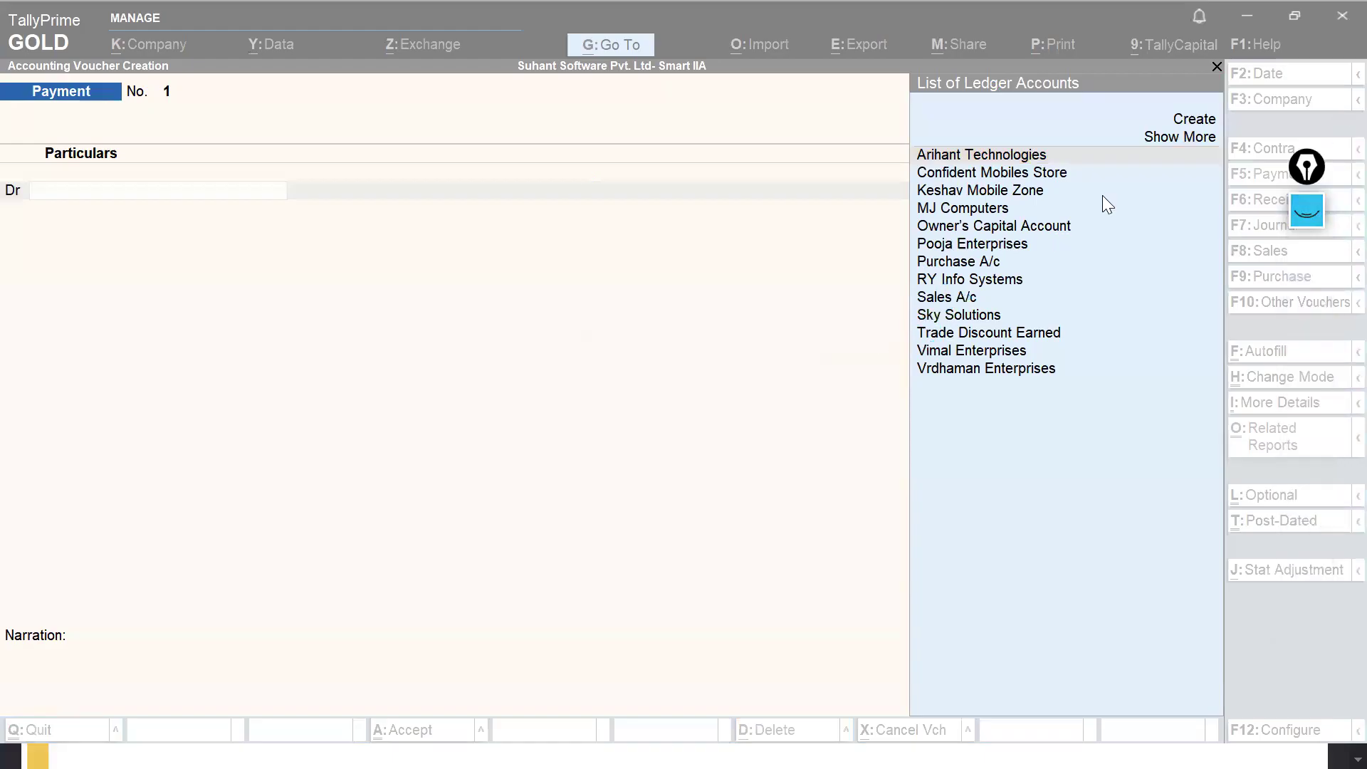
{"action": "left_click", "coordinate": [647, 350]}
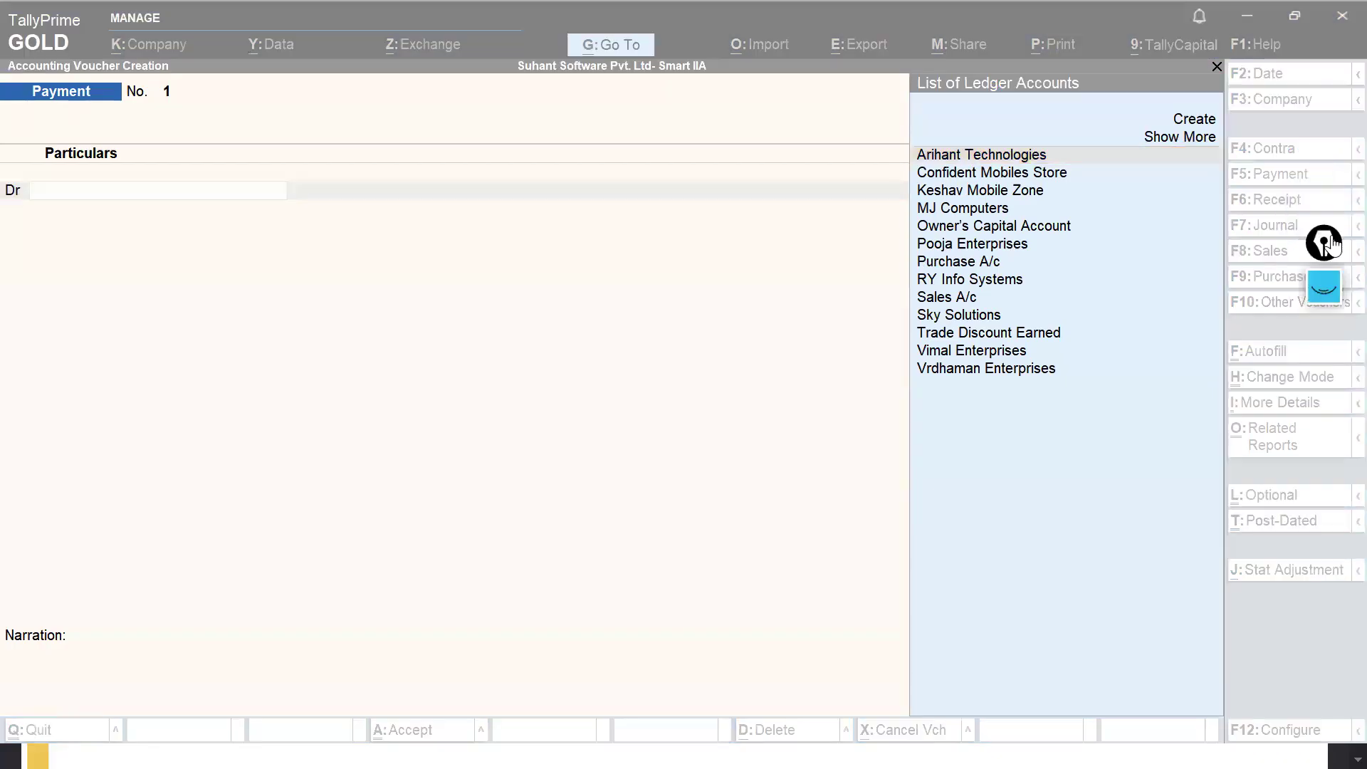
Switch the voucher type to Receipt and set the voucher mode to Double Entry.
{"action": "left_click", "coordinate": [1257, 214]}
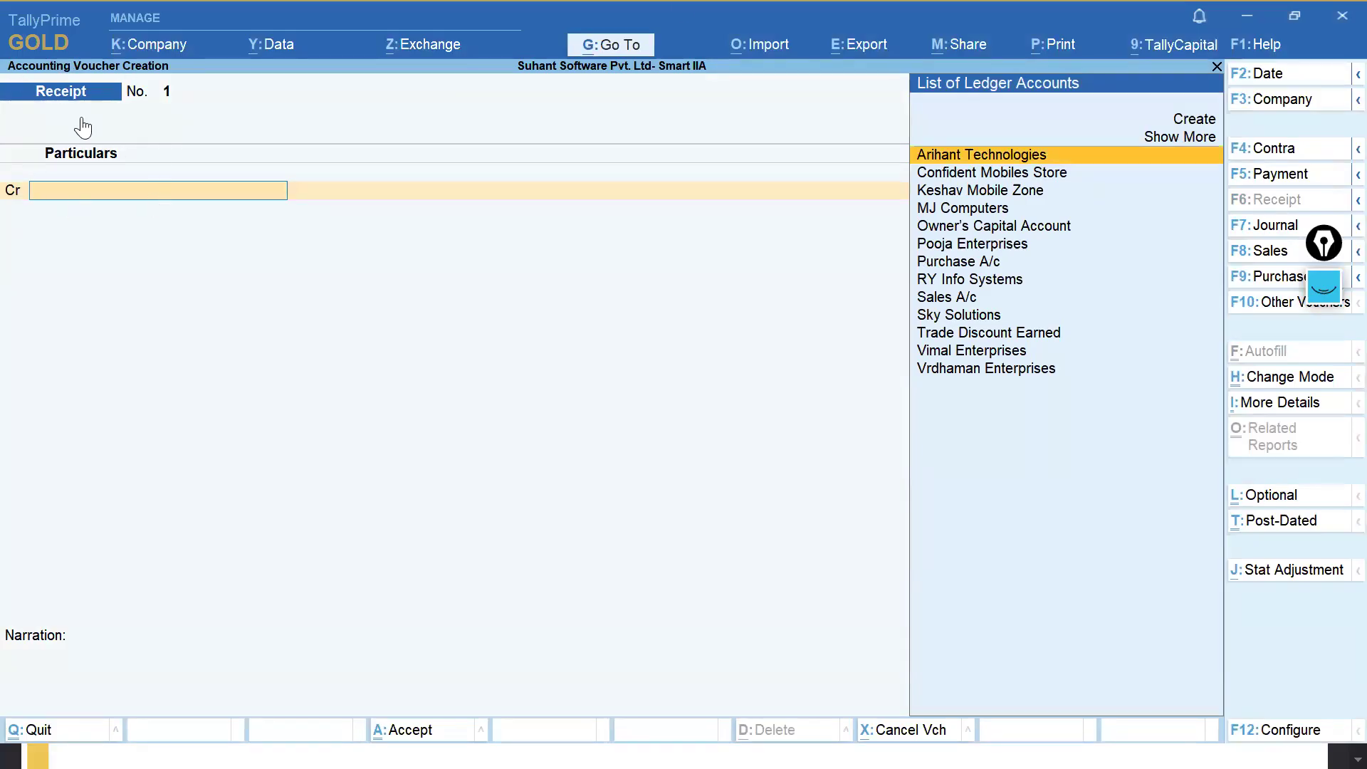
{"action": "left_click", "coordinate": [1258, 376]}
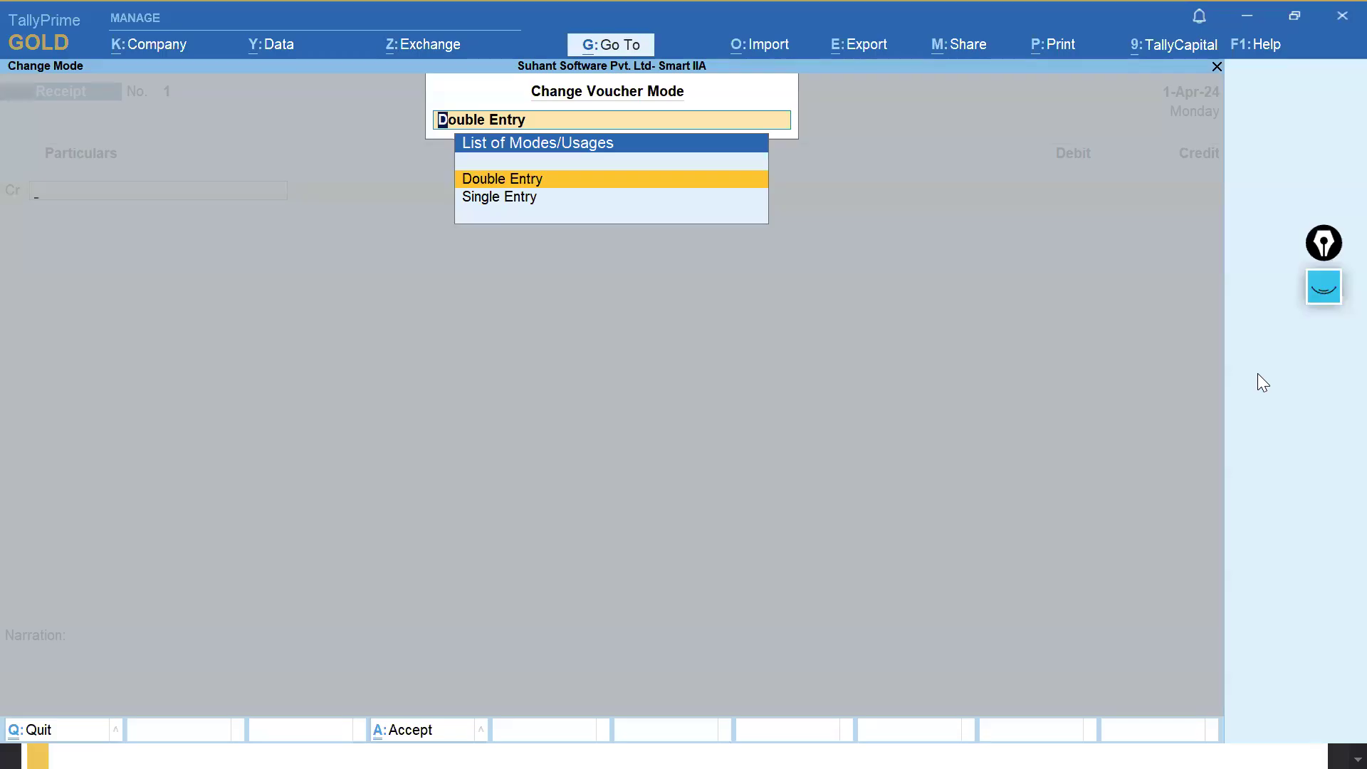
{"action": "key", "text": "Return"}
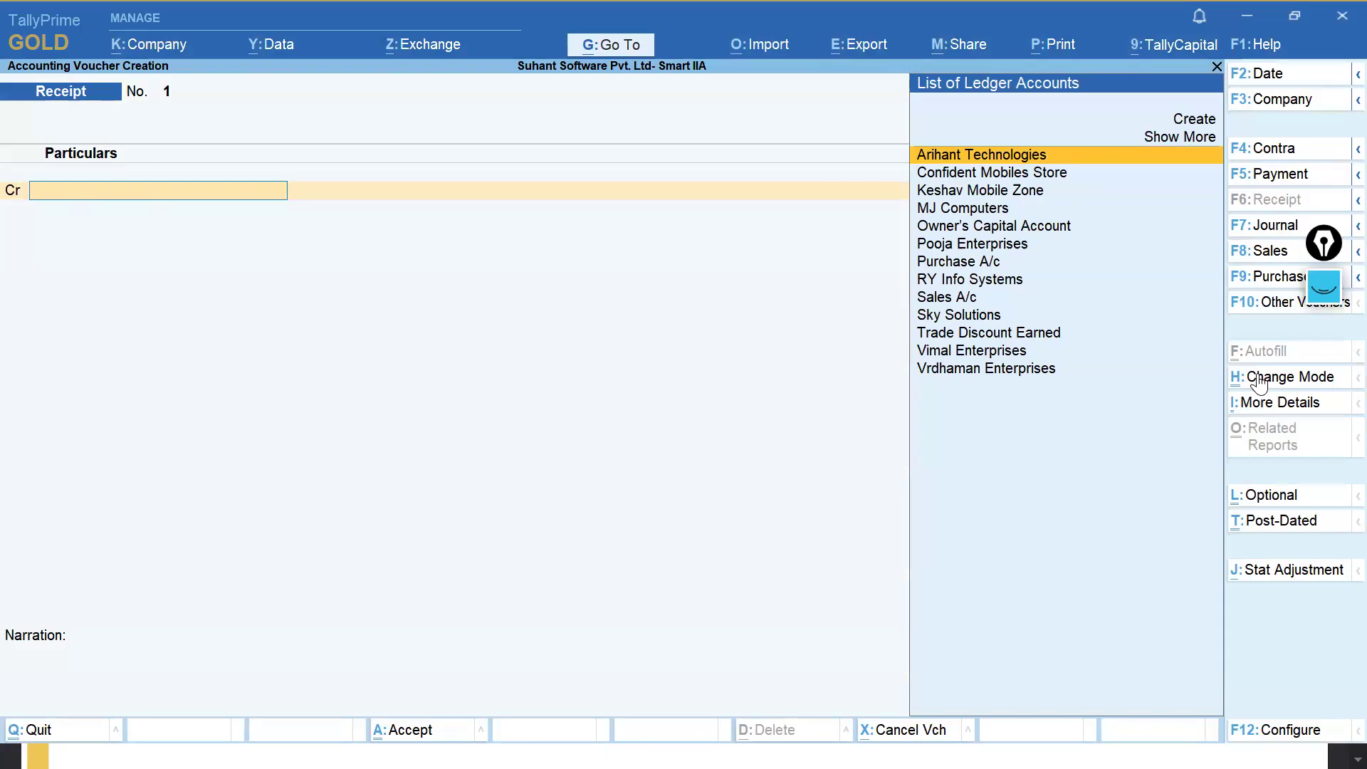
Credit Owner's Capital Account with 20,00,000 on the first line of the receipt voucher.
{"action": "type", "text": "O"}
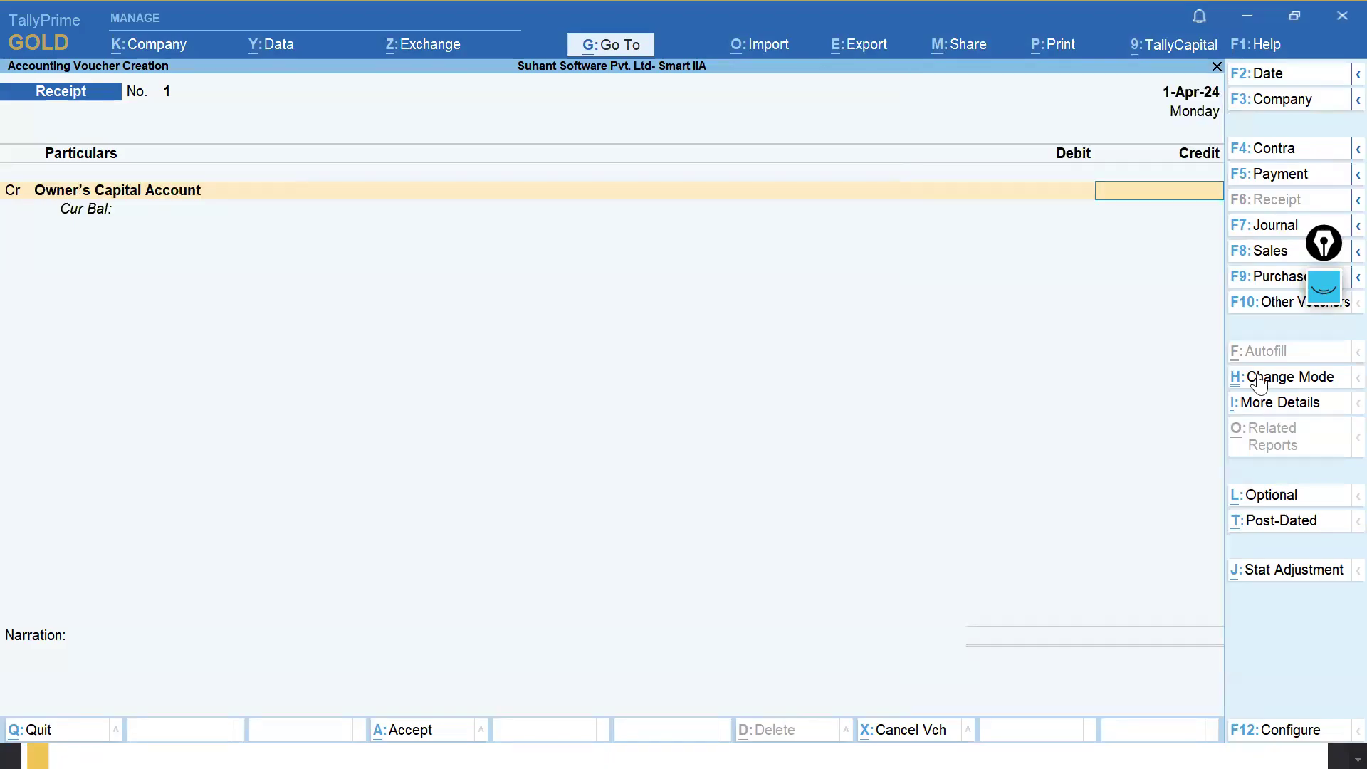
{"action": "key", "text": "BackSpace"}
{"action": "type", "text": "O"}
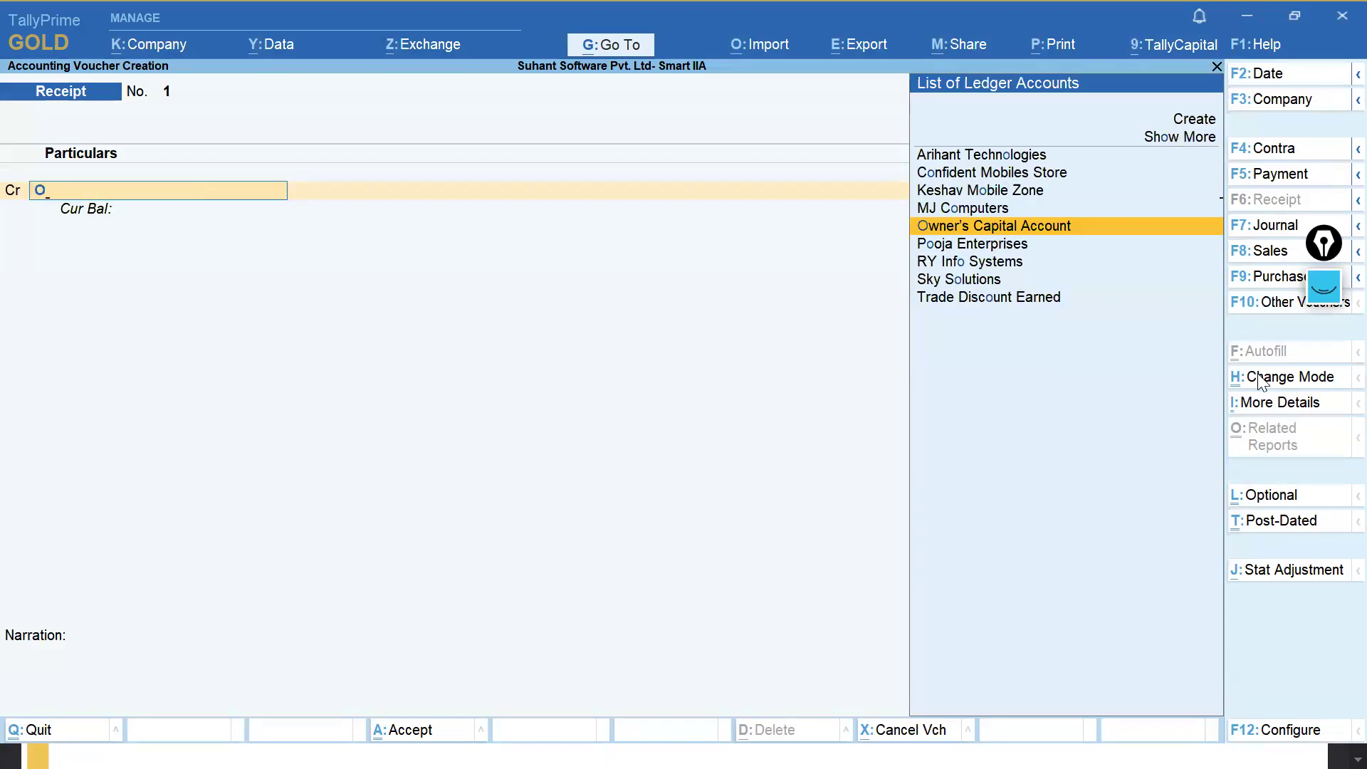
{"action": "key", "text": "Return"}
{"action": "type", "text": "2000000"}
{"action": "key", "text": "Return"}
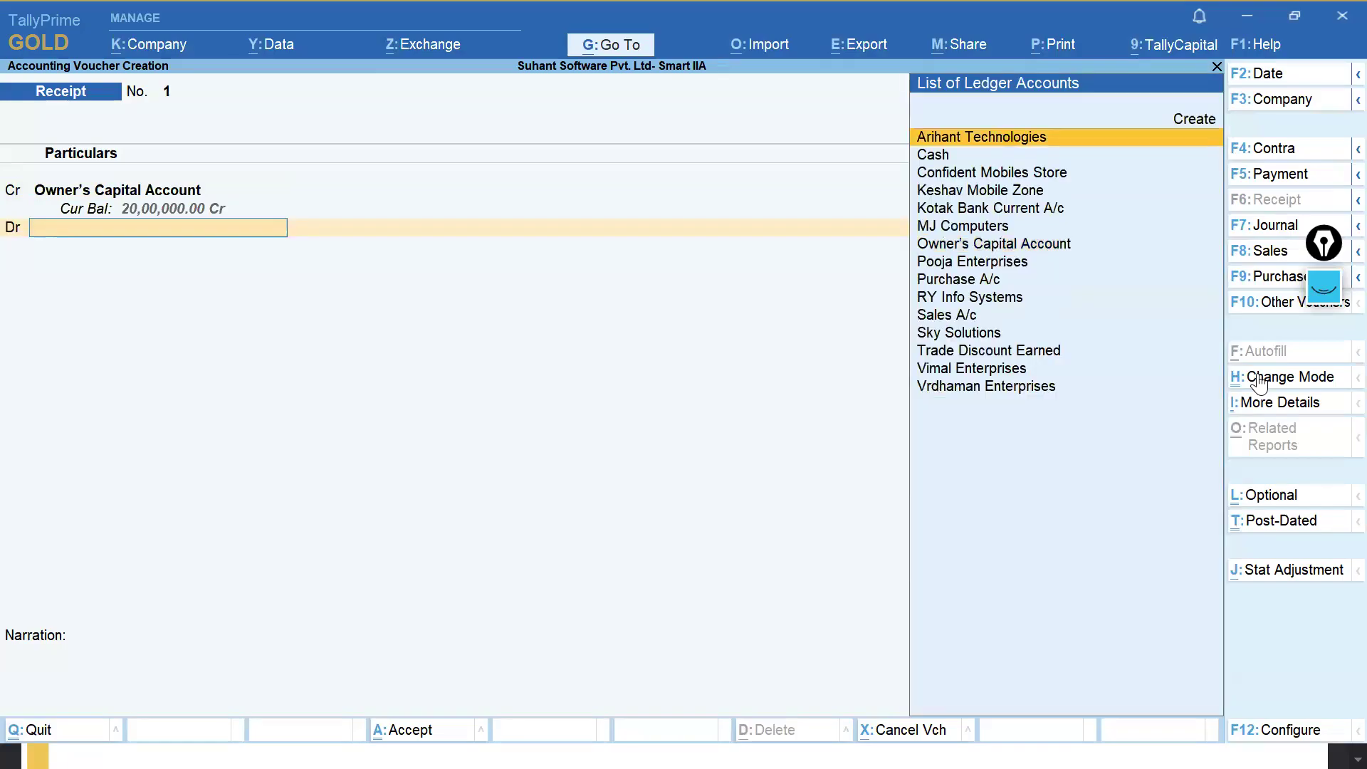
Create a ledger named Sbi Current A/c under Bank Accounts for the receipt voucher's debit line.
{"action": "type", "text": "S"}
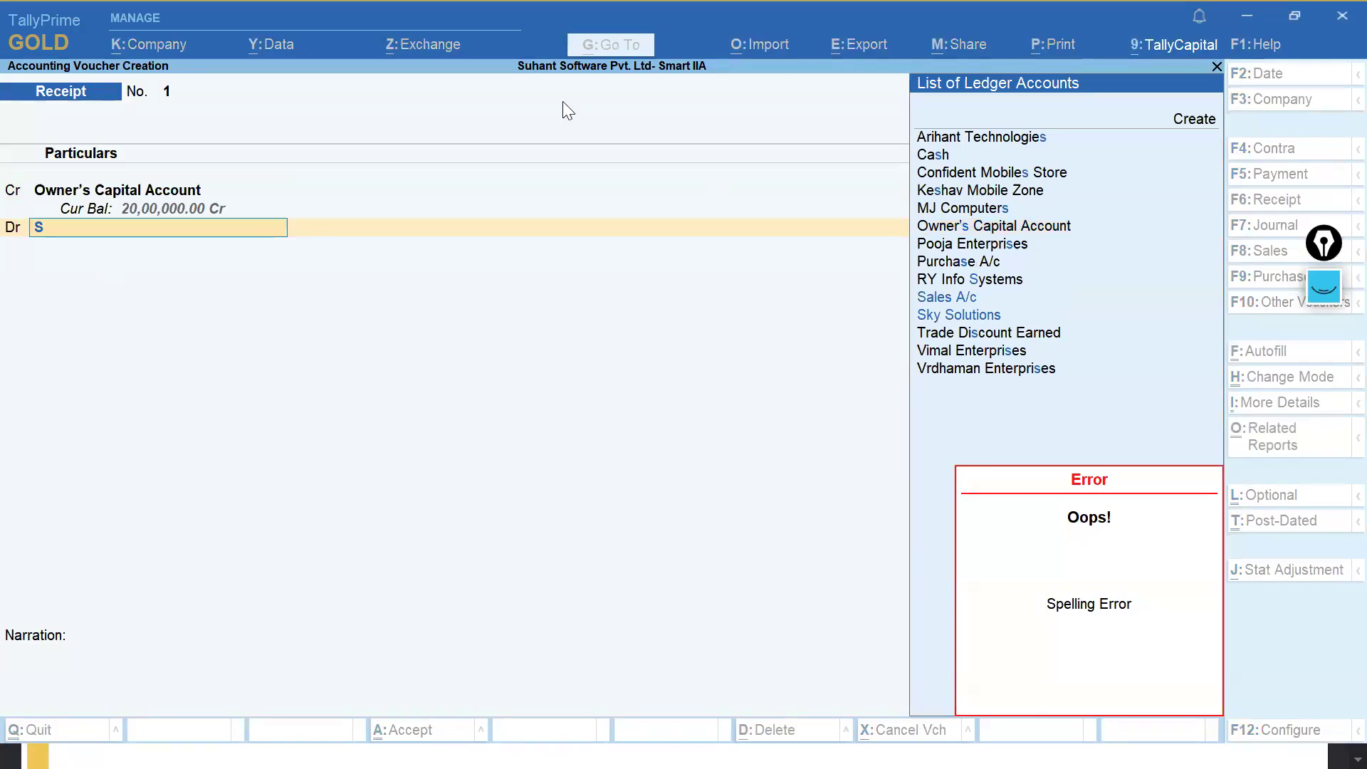
{"action": "left_click", "coordinate": [1198, 121]}
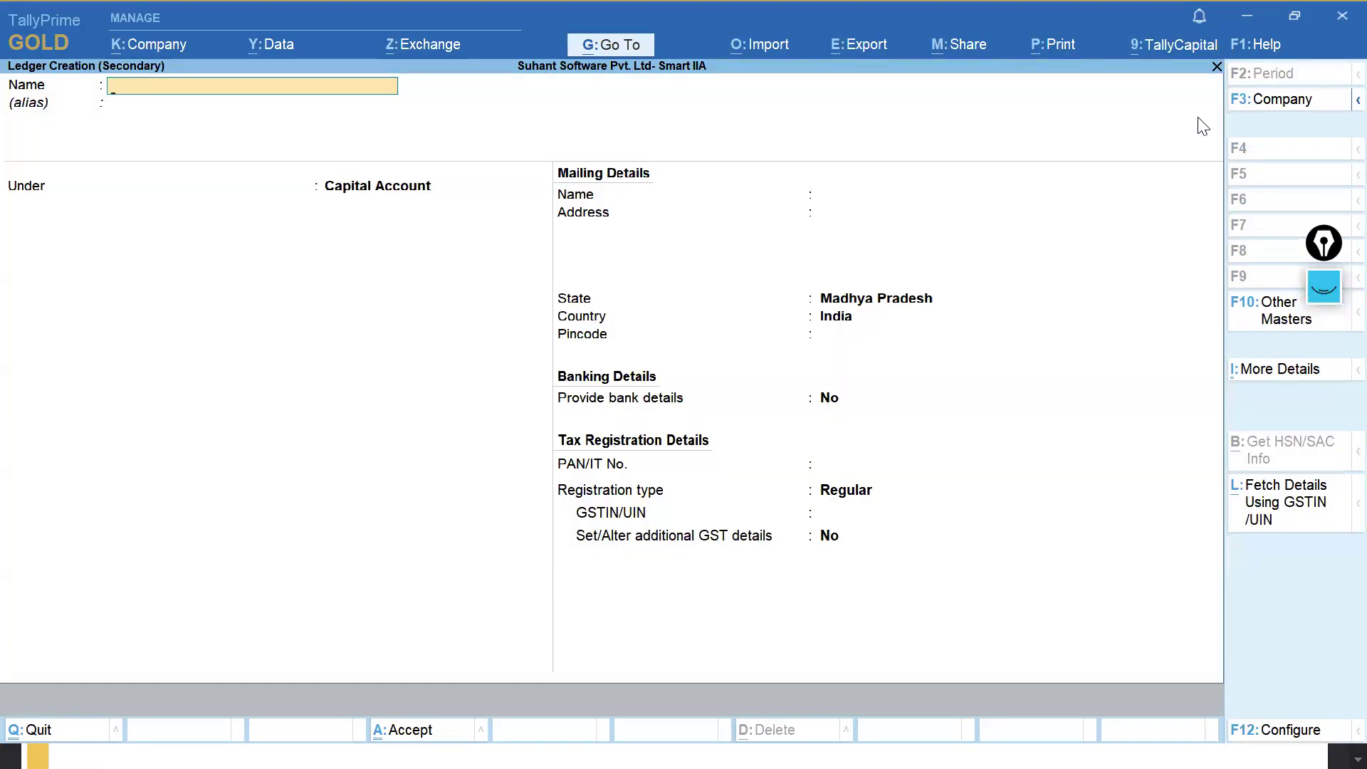
{"action": "type", "text": "Sbi Current A/c"}
{"action": "key", "text": "Return"}
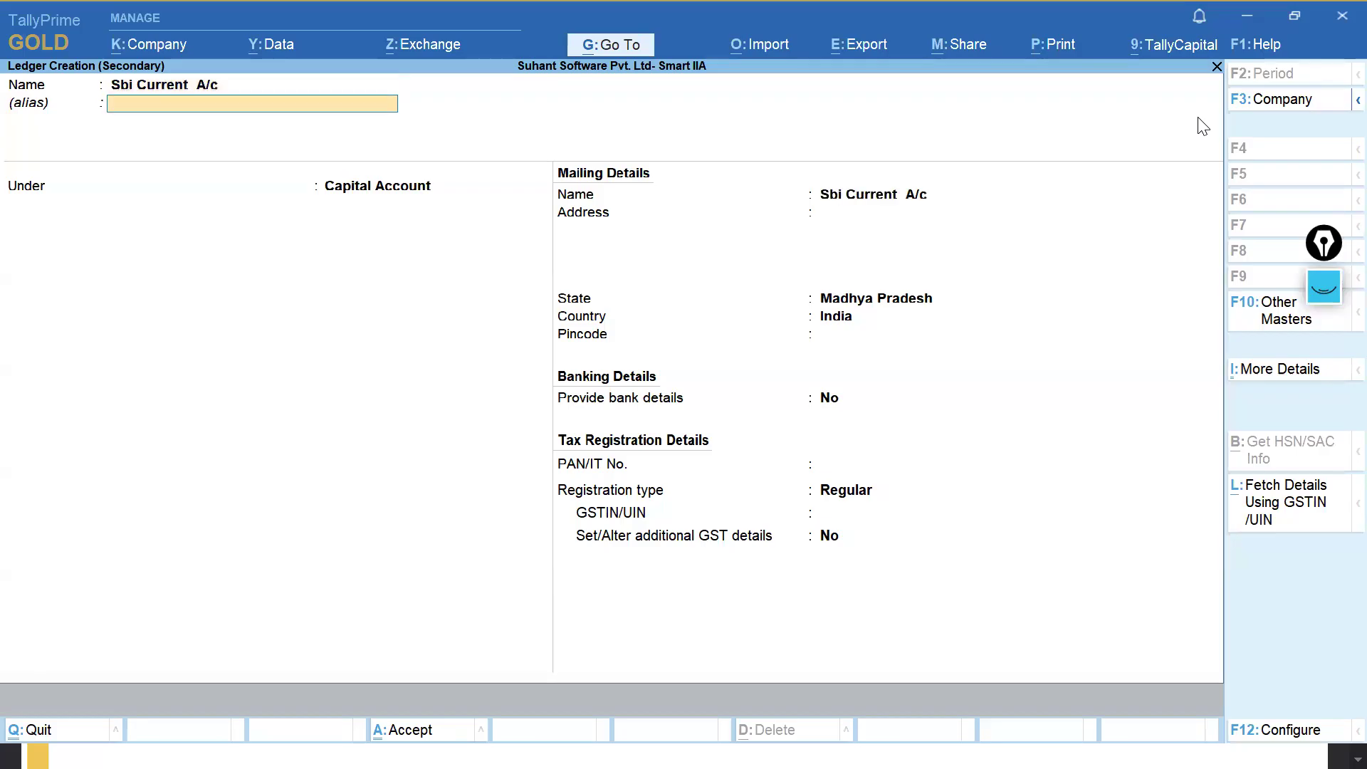
{"action": "type", "text": "Bank"}
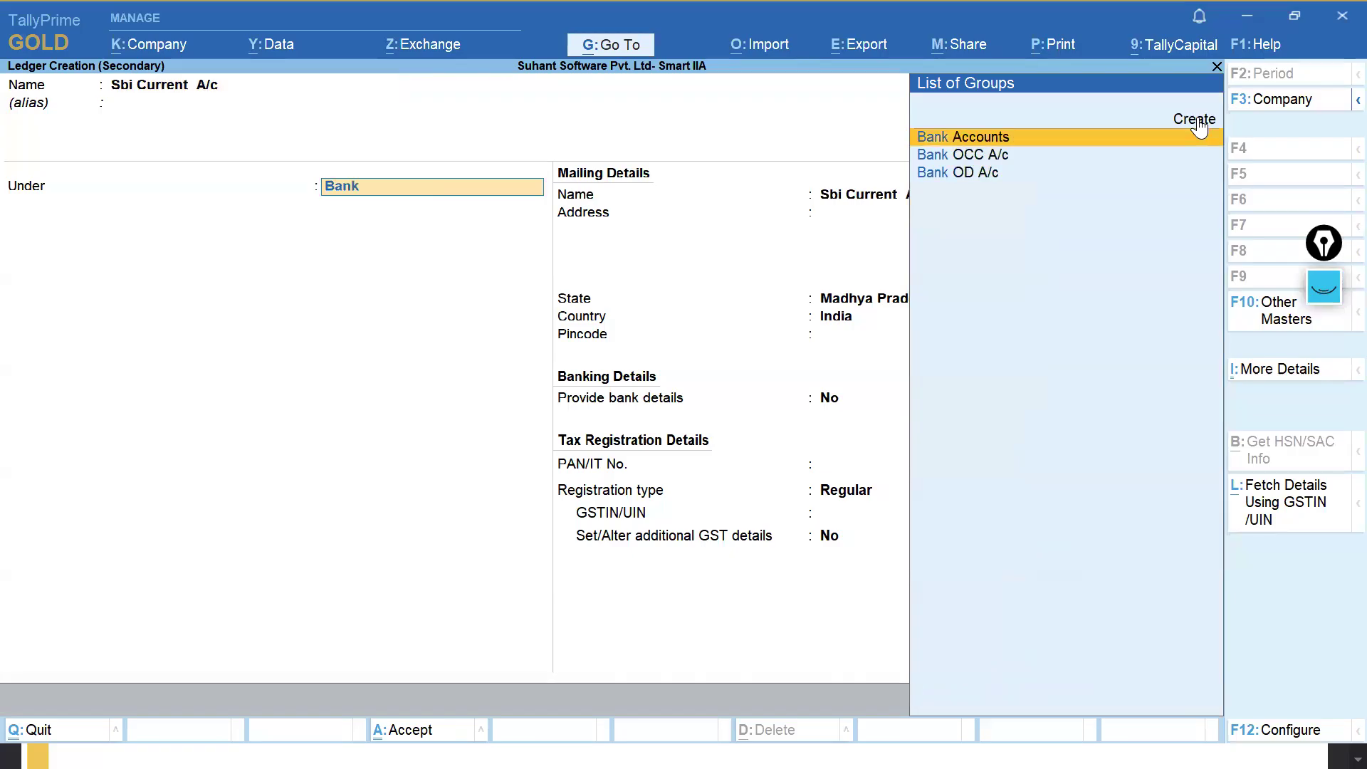
{"action": "key", "text": "Return"}
{"action": "key", "text": "ctrl+a"}
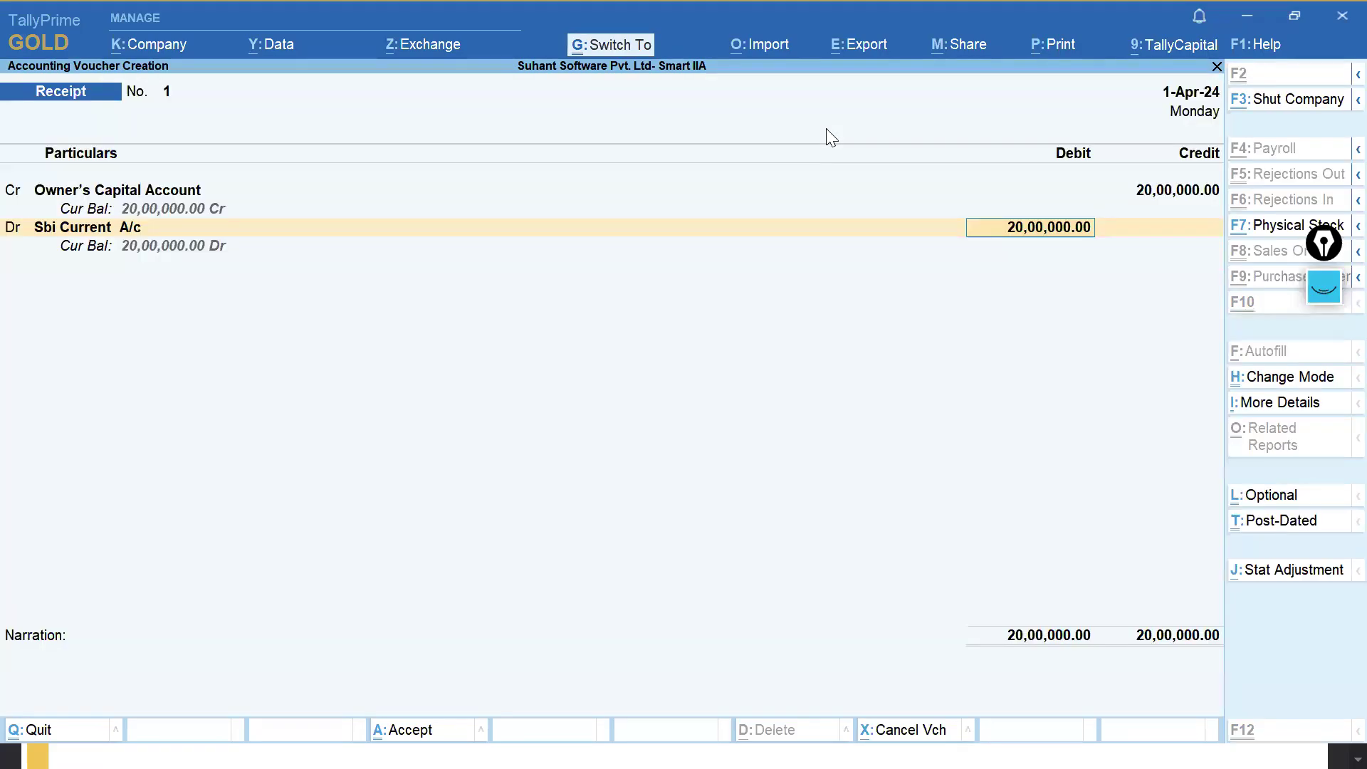
Review the Sbi Current A/c ledger from the debit line, save it under Bank Accounts, and accept the receipt voucher.
{"action": "left_click", "coordinate": [66, 228]}
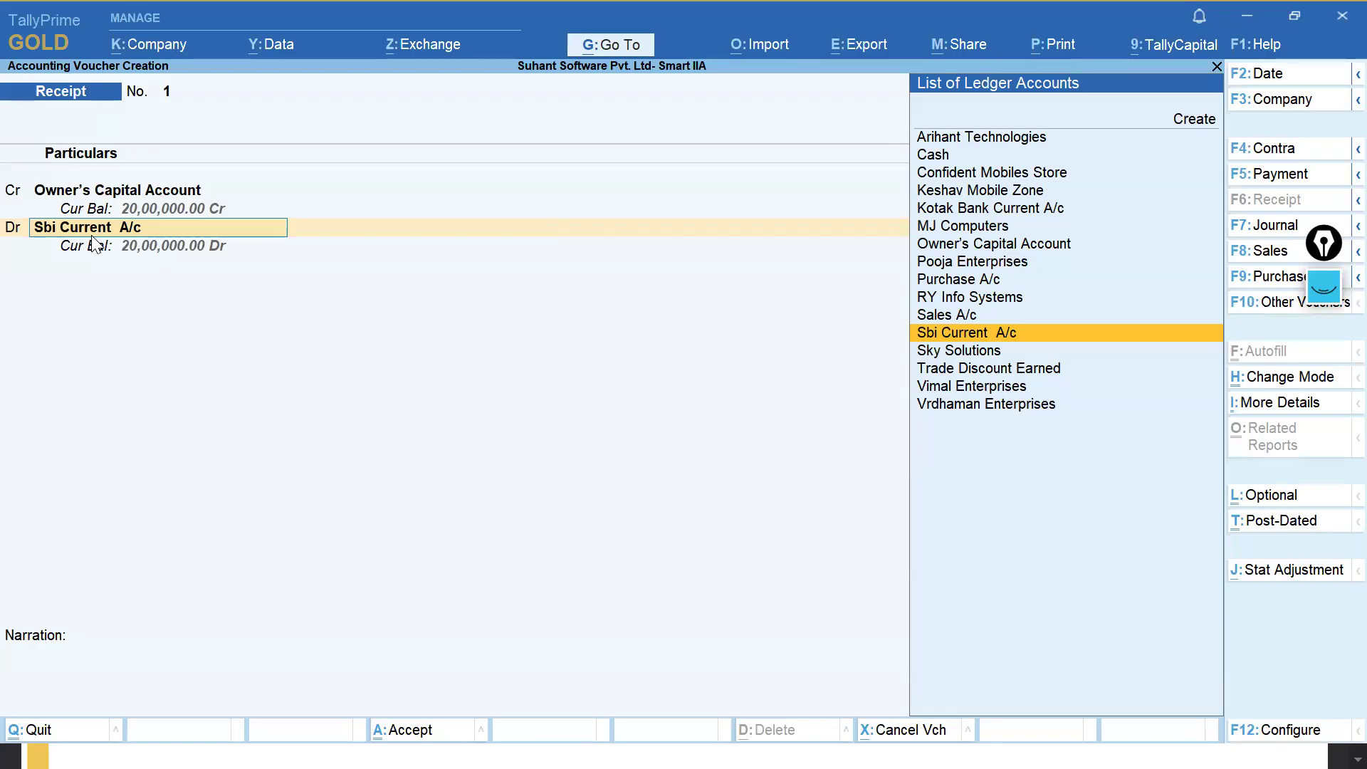
{"action": "key", "text": "ctrl"}
{"action": "key", "text": "ctrl+Return"}
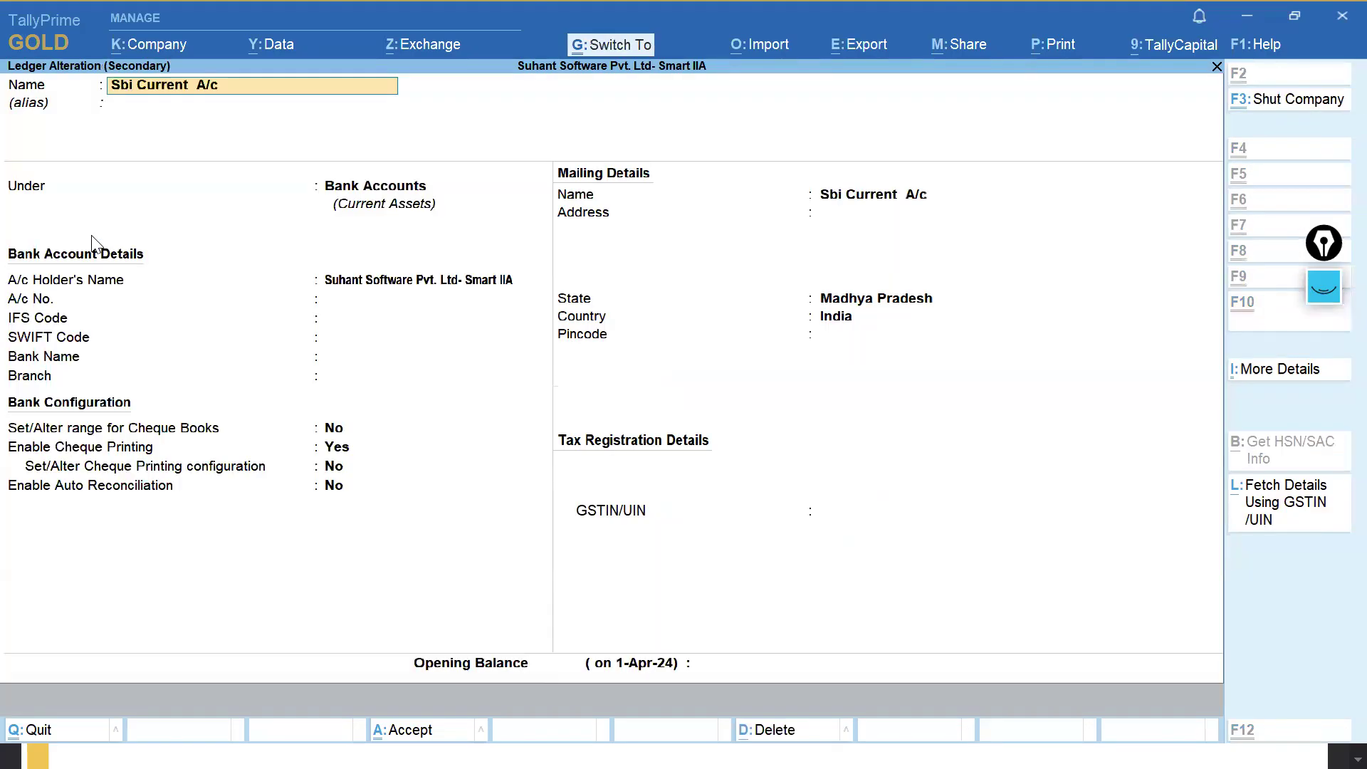
{"action": "key", "text": "Return"}
{"action": "key", "text": "Return"}
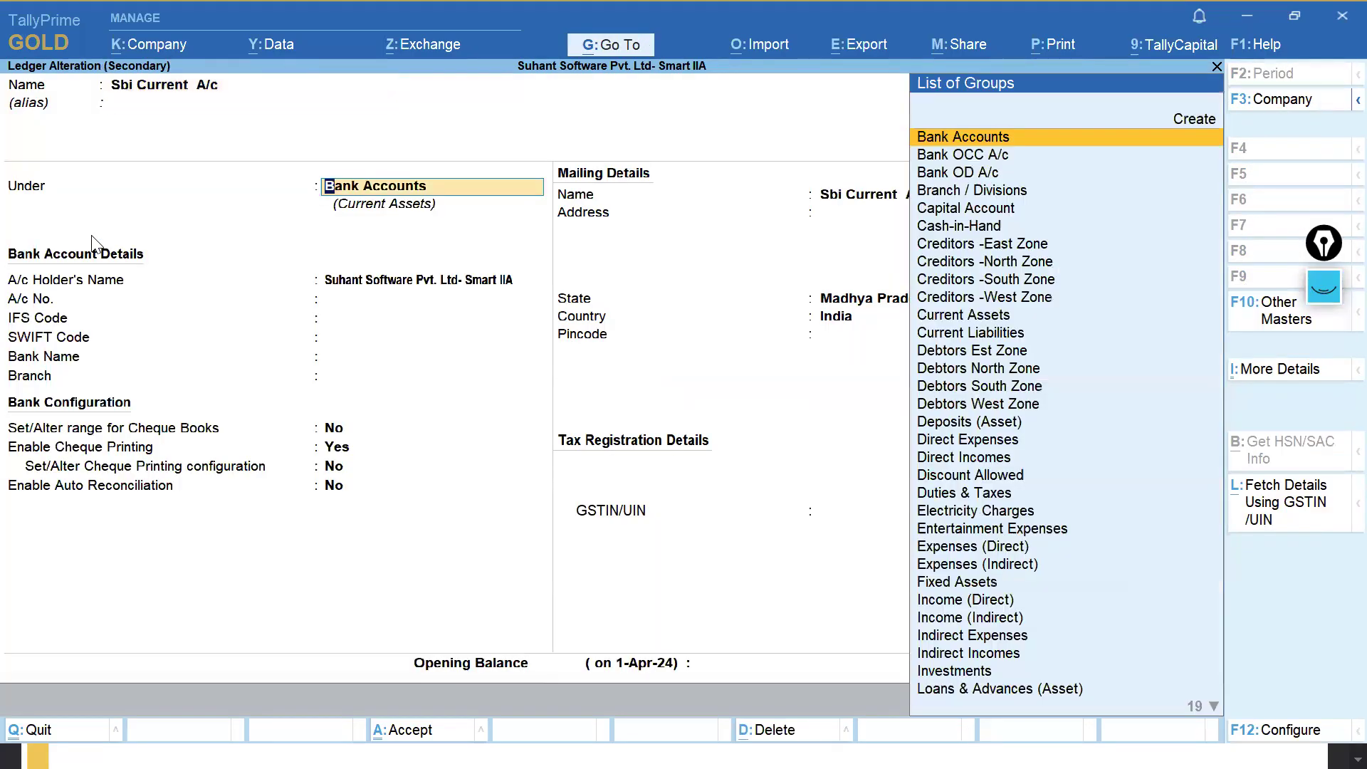
{"action": "key", "text": "ctrl"}
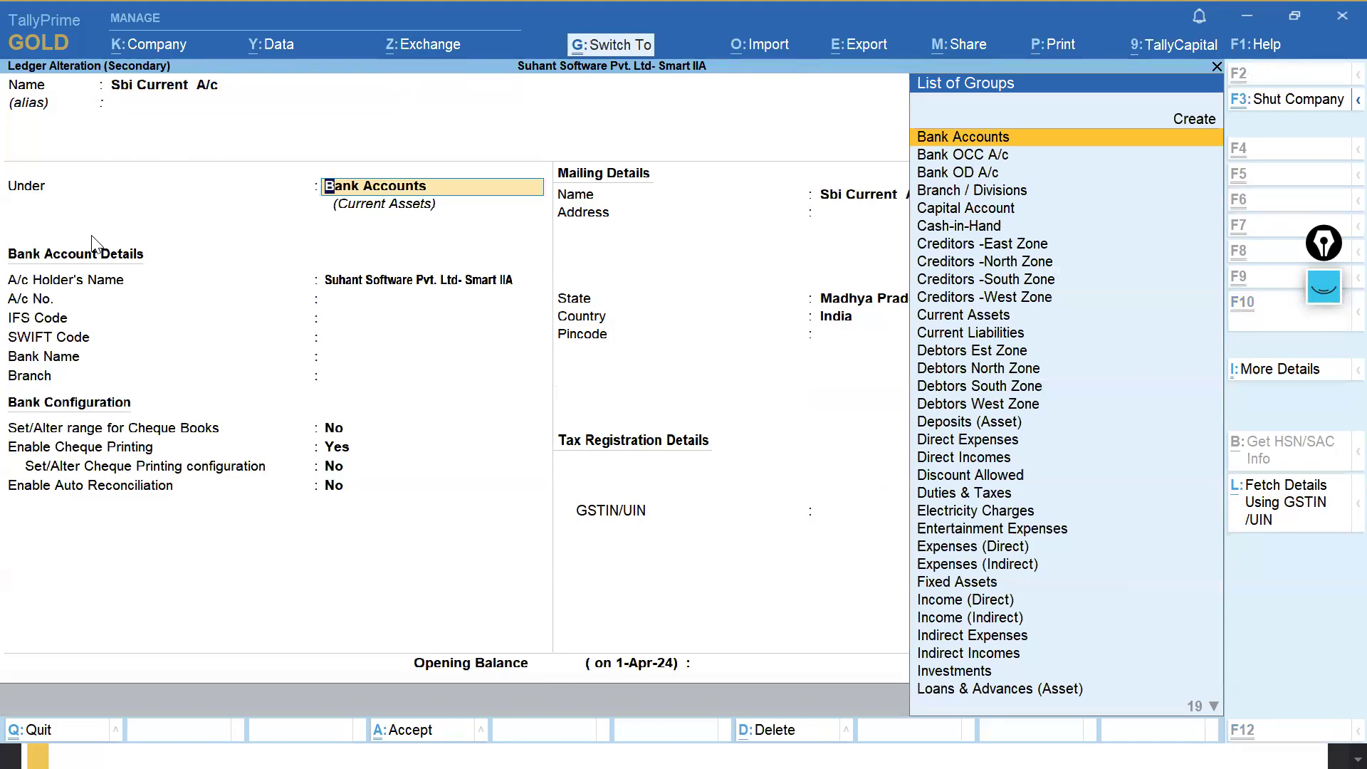
{"action": "key", "text": "ctrl+a"}
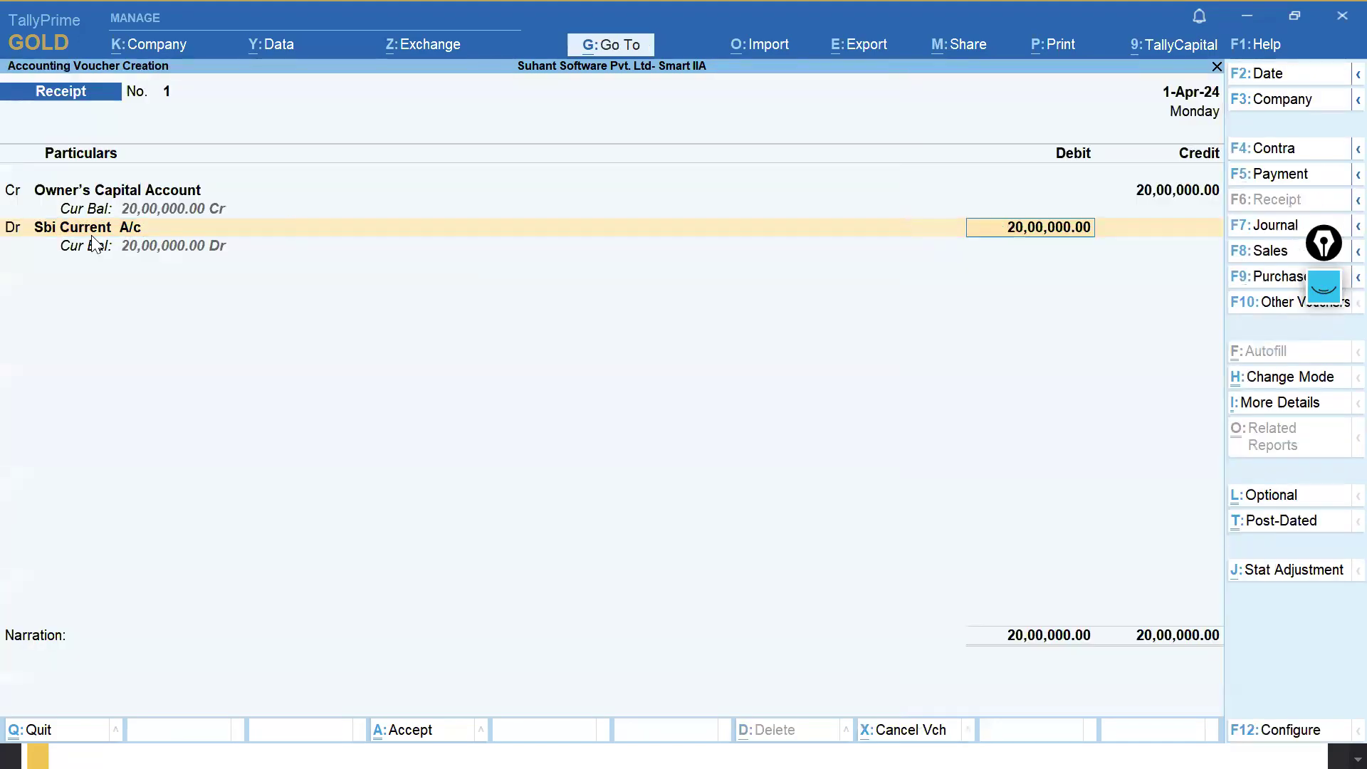
{"action": "key", "text": "ctrl"}
{"action": "key", "text": "ctrl+a"}
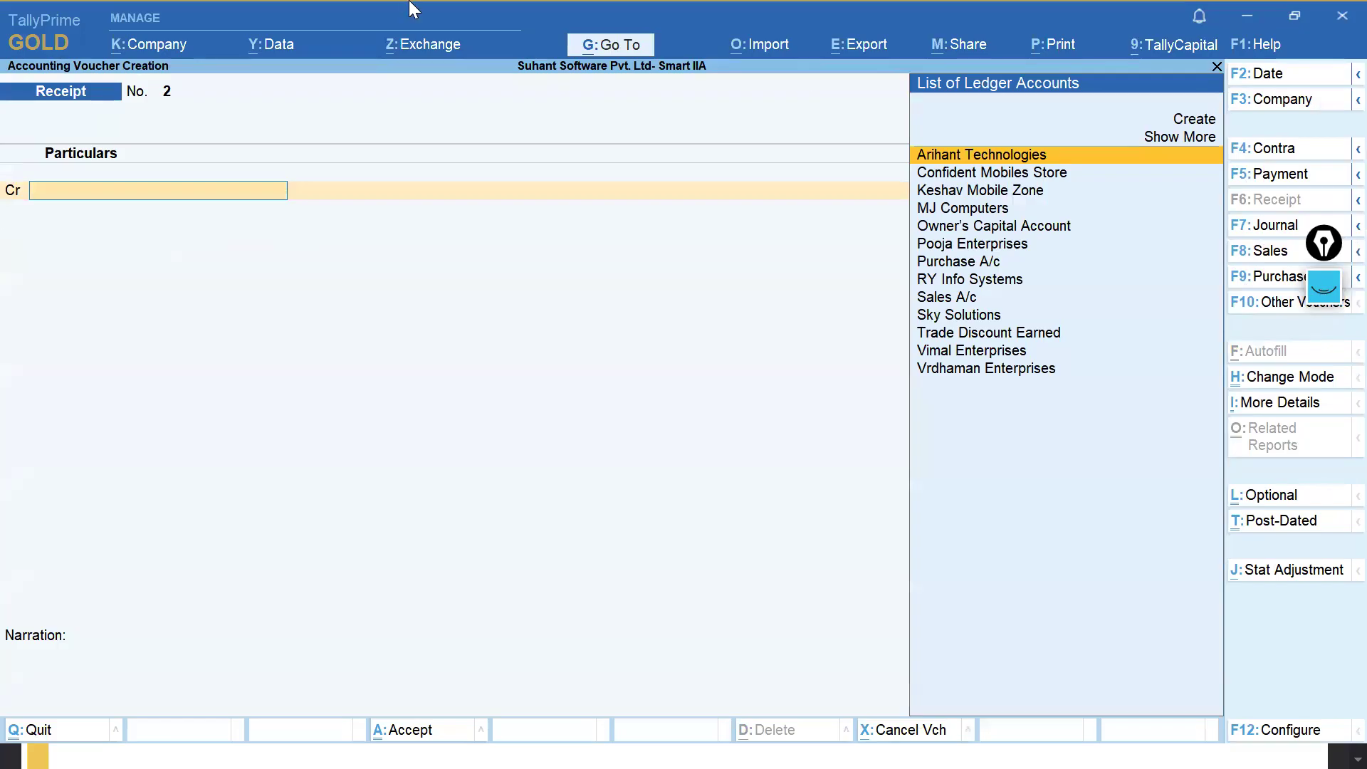
Switch to a Contra voucher and credit Sbi Current A/c with 15,000 on its first line.
{"action": "left_click", "coordinate": [1277, 153]}
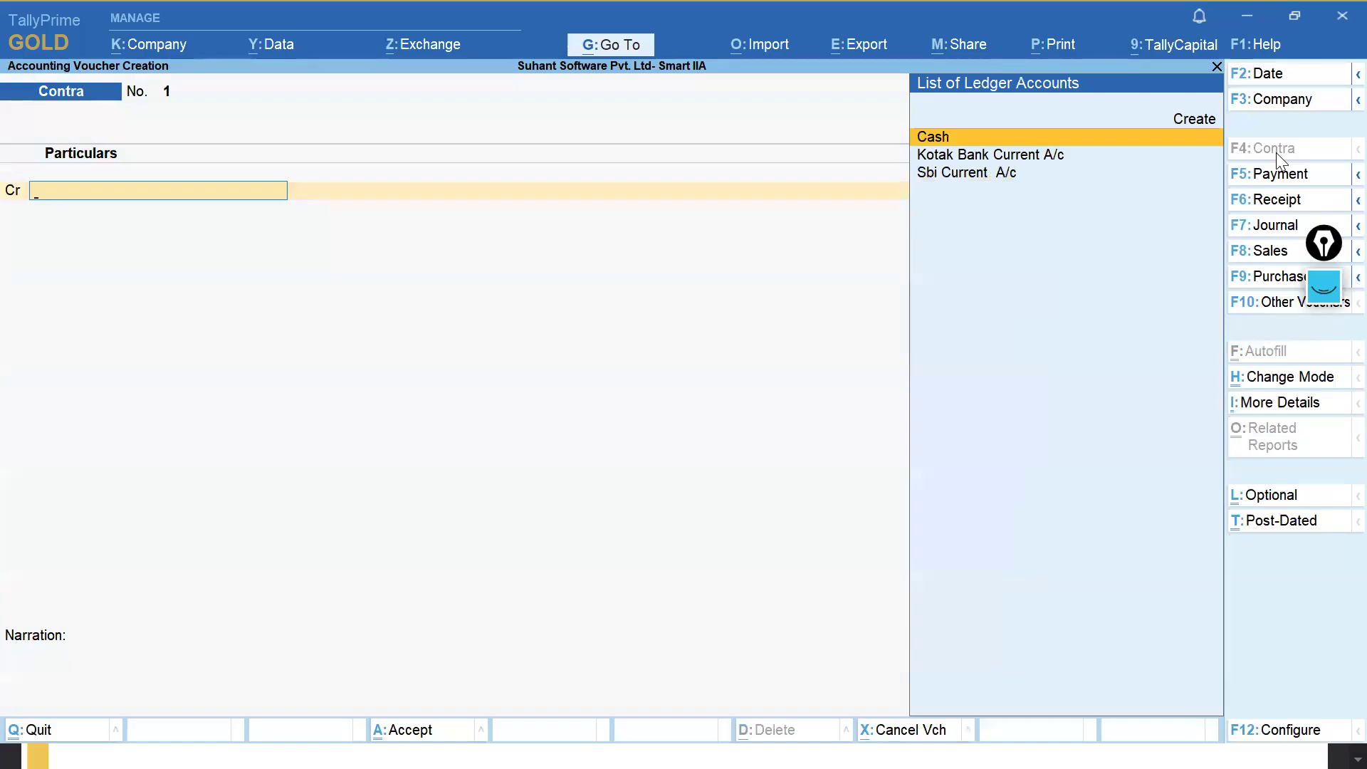
{"action": "type", "text": "Sb"}
{"action": "key", "text": "Return"}
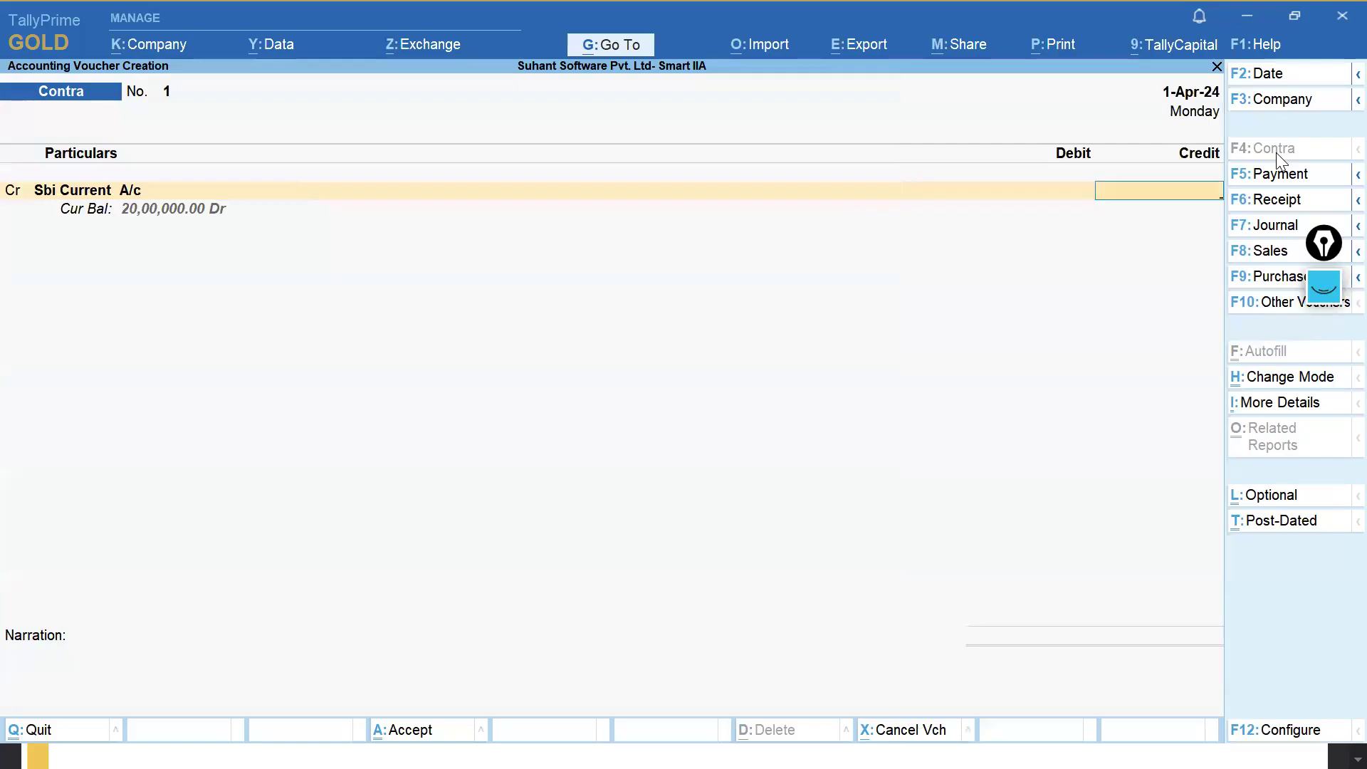
{"action": "type", "text": "15000"}
{"action": "key", "text": "Return"}
Debit Cash with 15,000 on the second line and accept the contra voucher.
{"action": "key", "text": "Return"}
{"action": "type", "text": "Cas"}
{"action": "key", "text": "Return"}
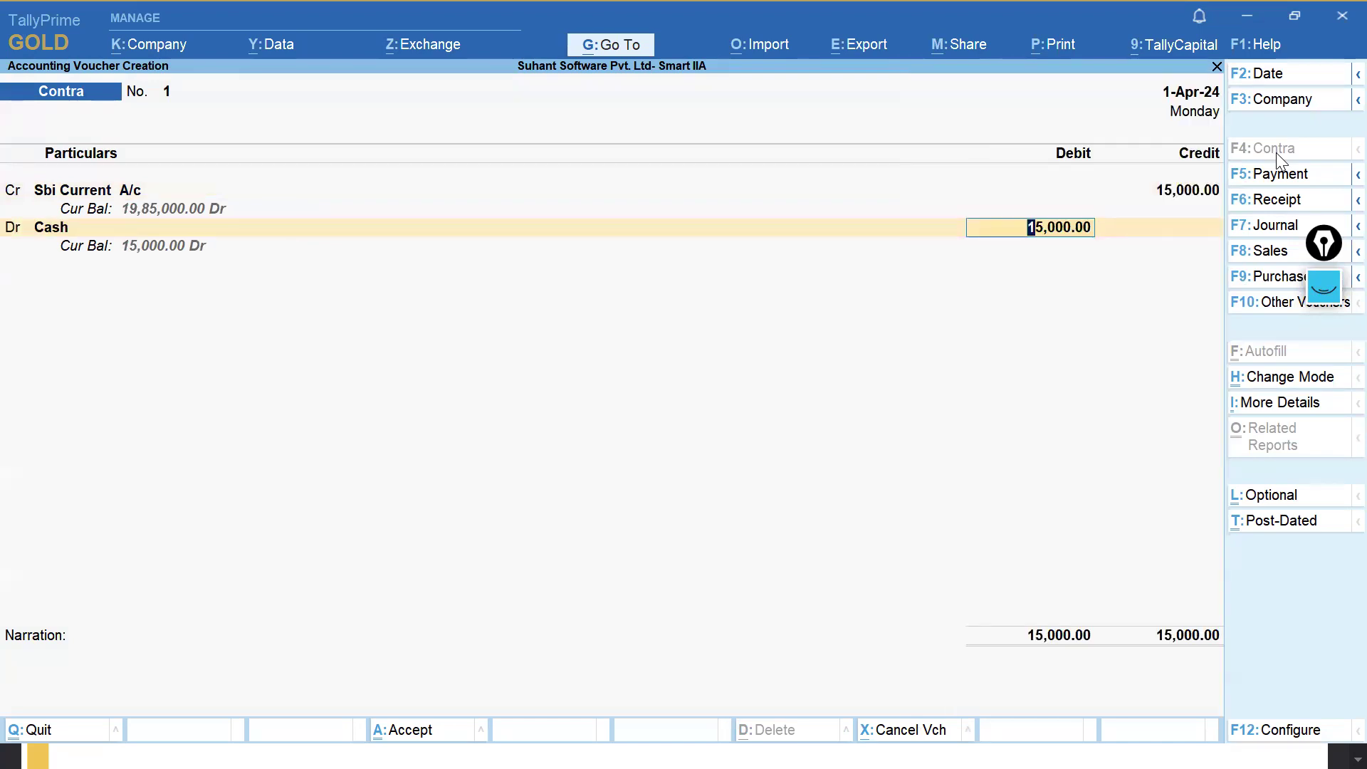
{"action": "key", "text": "ctrl+a"}
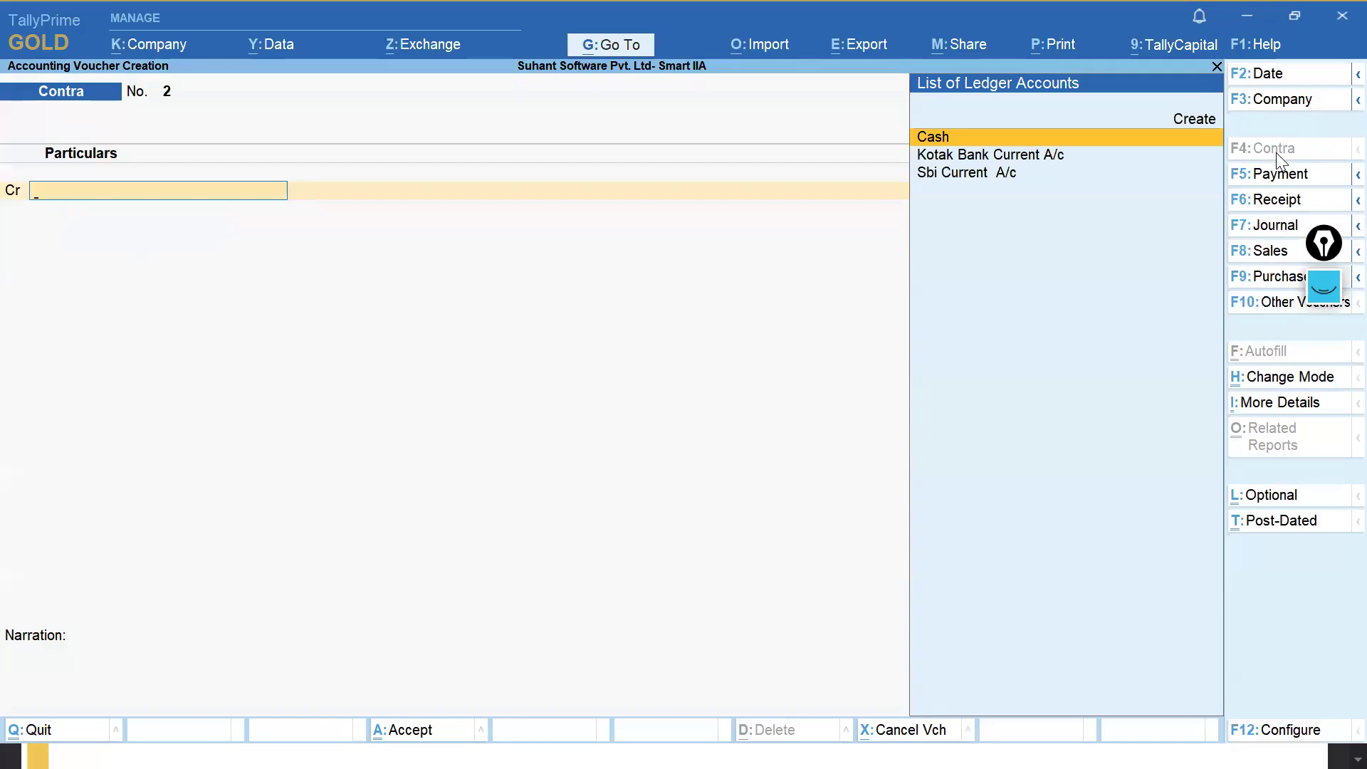
Credit Sbi Current A/c with 1,00,000 on the first line of the new contra voucher.
{"action": "key", "text": "Down"}
{"action": "key", "text": "Down"}
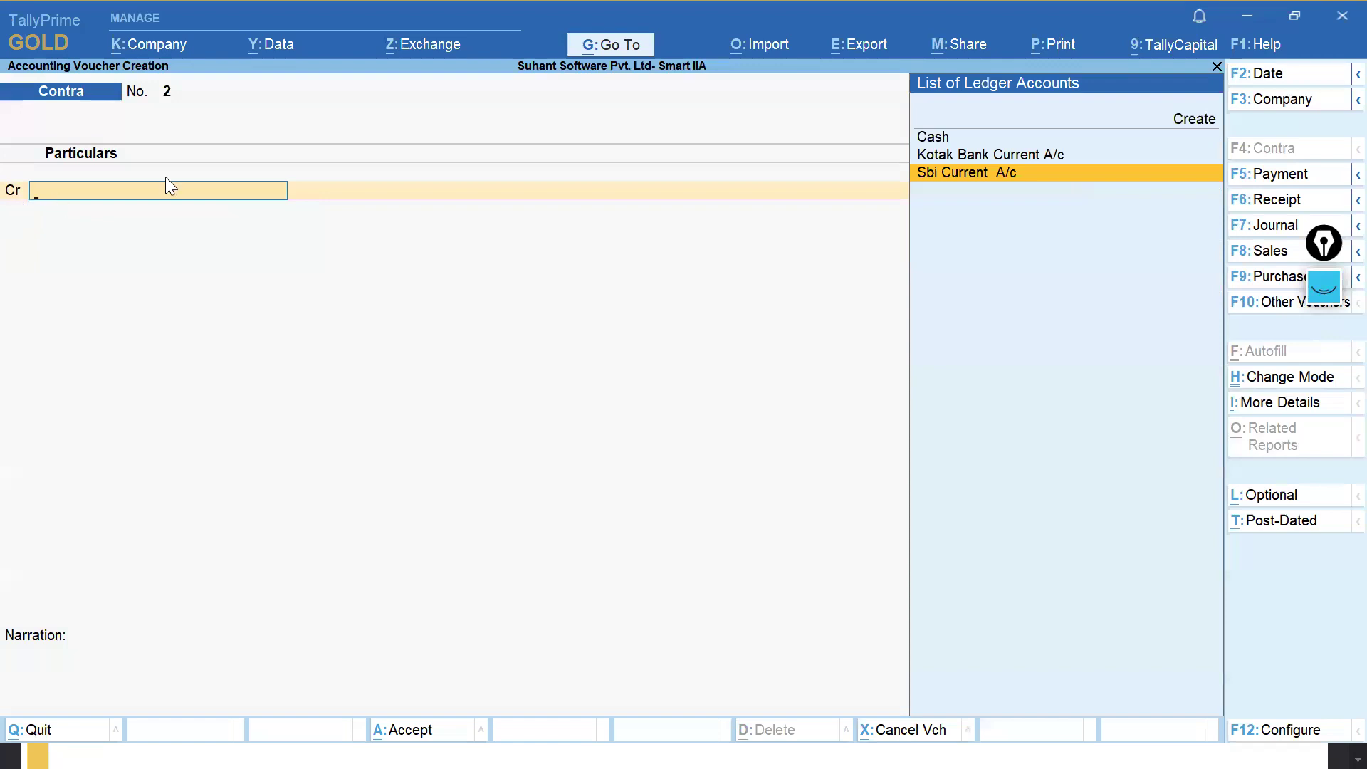
{"action": "type", "text": "Sb"}
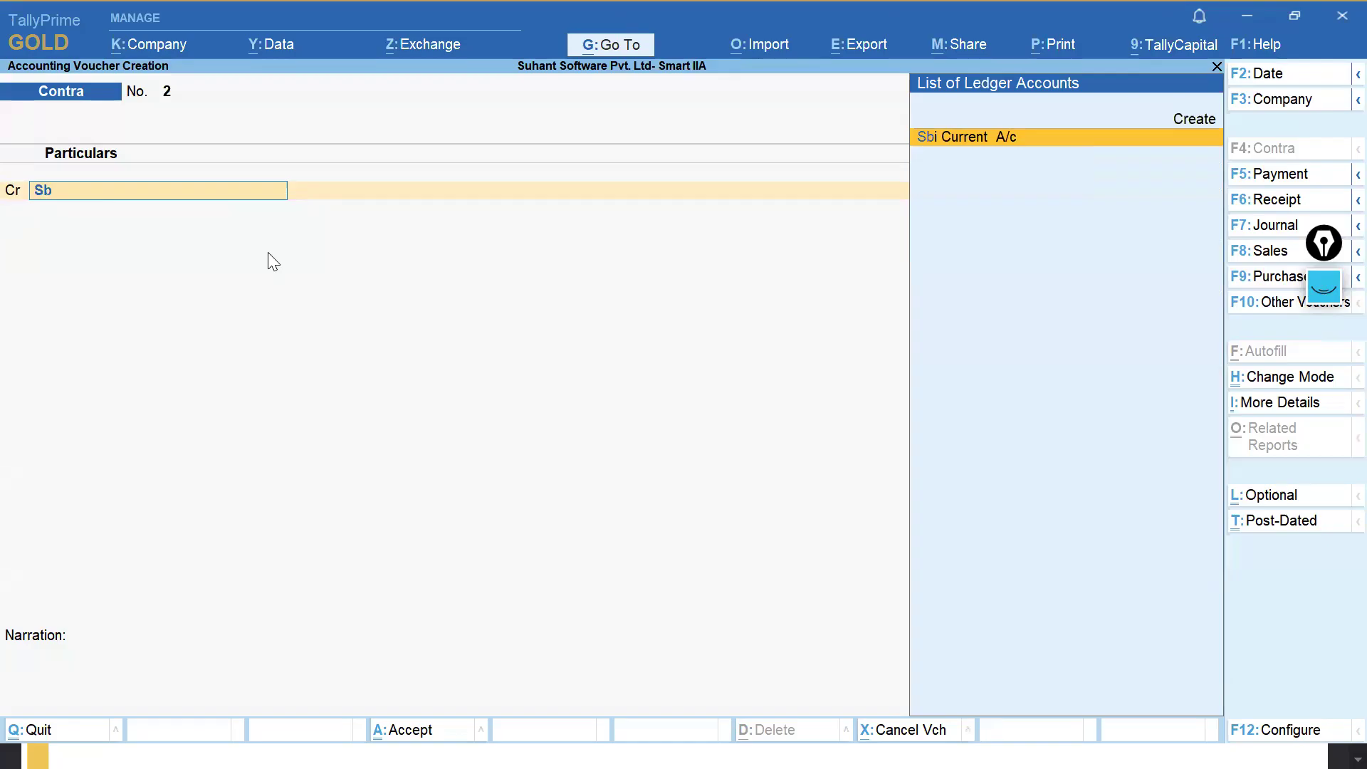
{"action": "key", "text": "Return"}
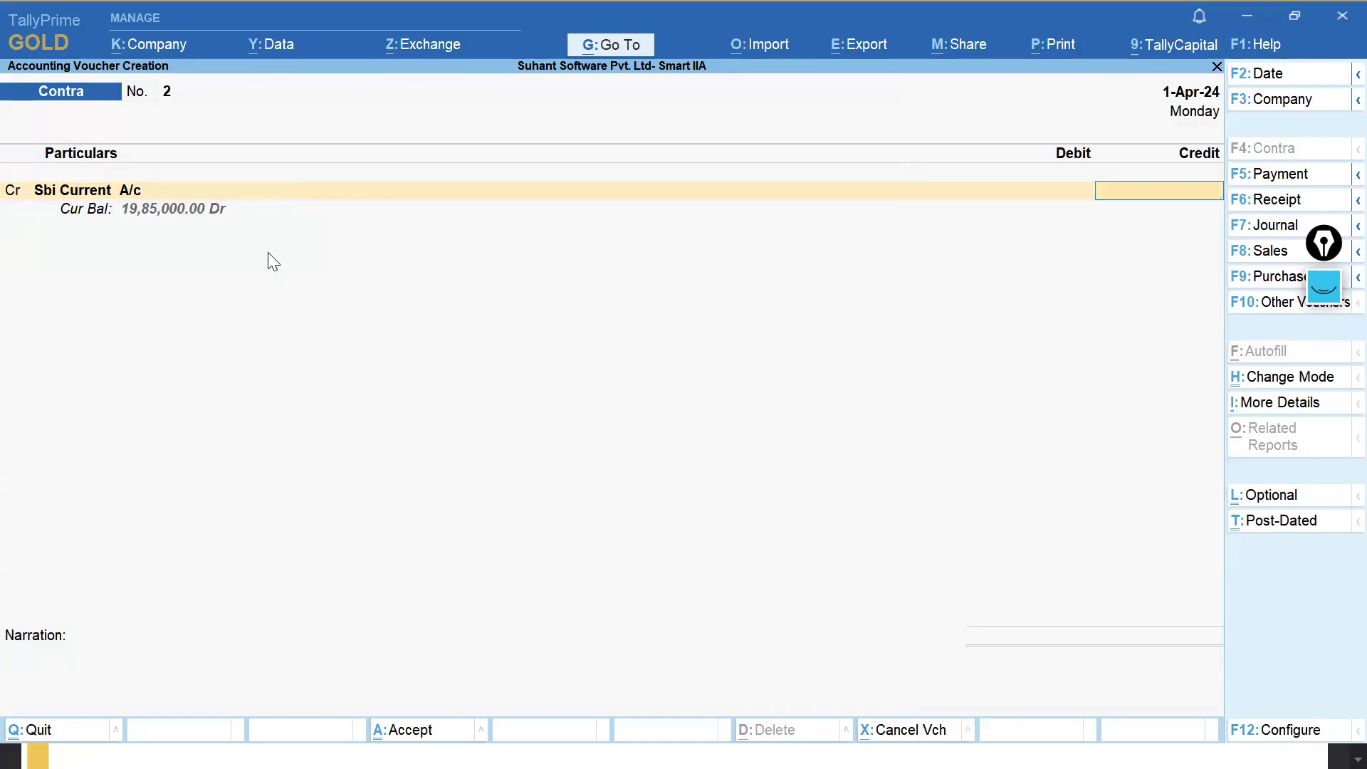
{"action": "type", "text": "100000"}
{"action": "key", "text": "Return"}
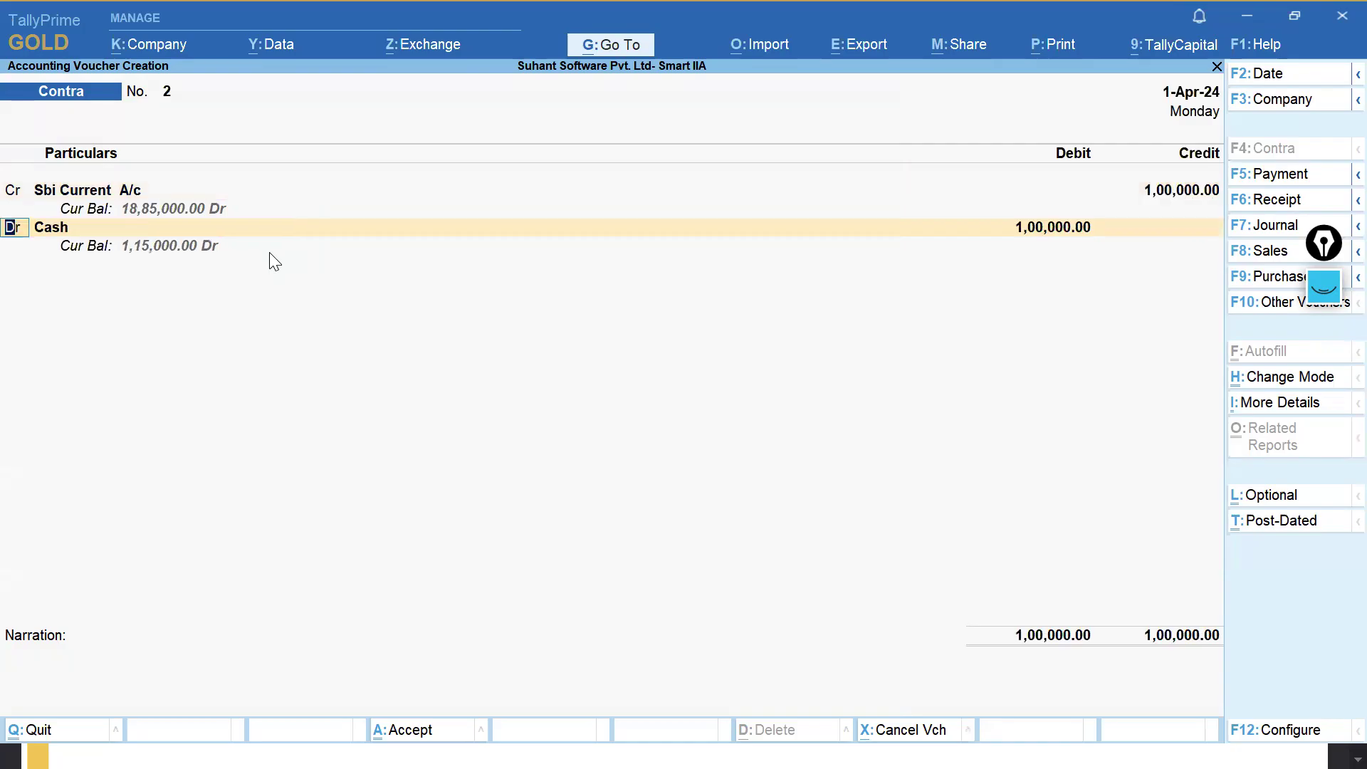
Replace Cash with Kotak Bank Current A/c as the debit ledger for the 1,00,000 transfer.
{"action": "key", "text": "Return"}
{"action": "key", "text": "Return"}
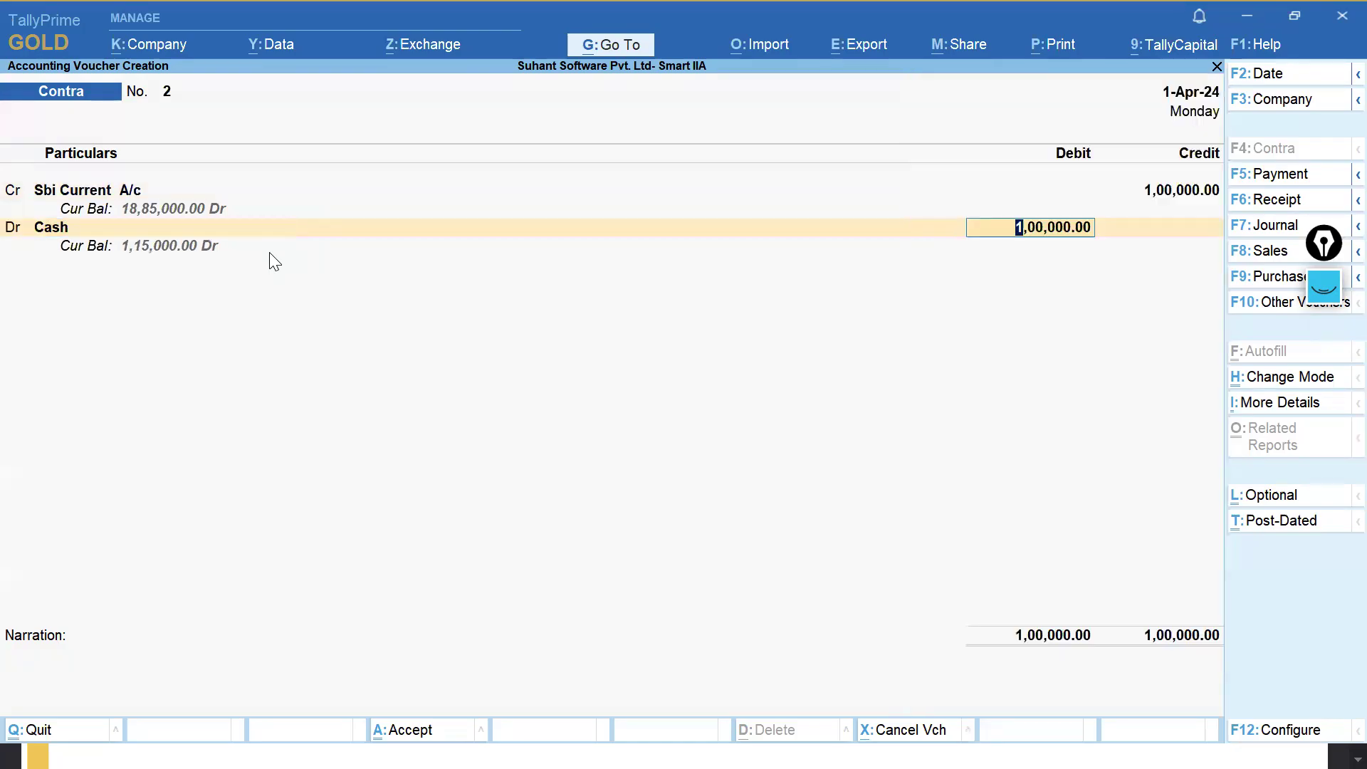
{"action": "key", "text": "BackSpace"}
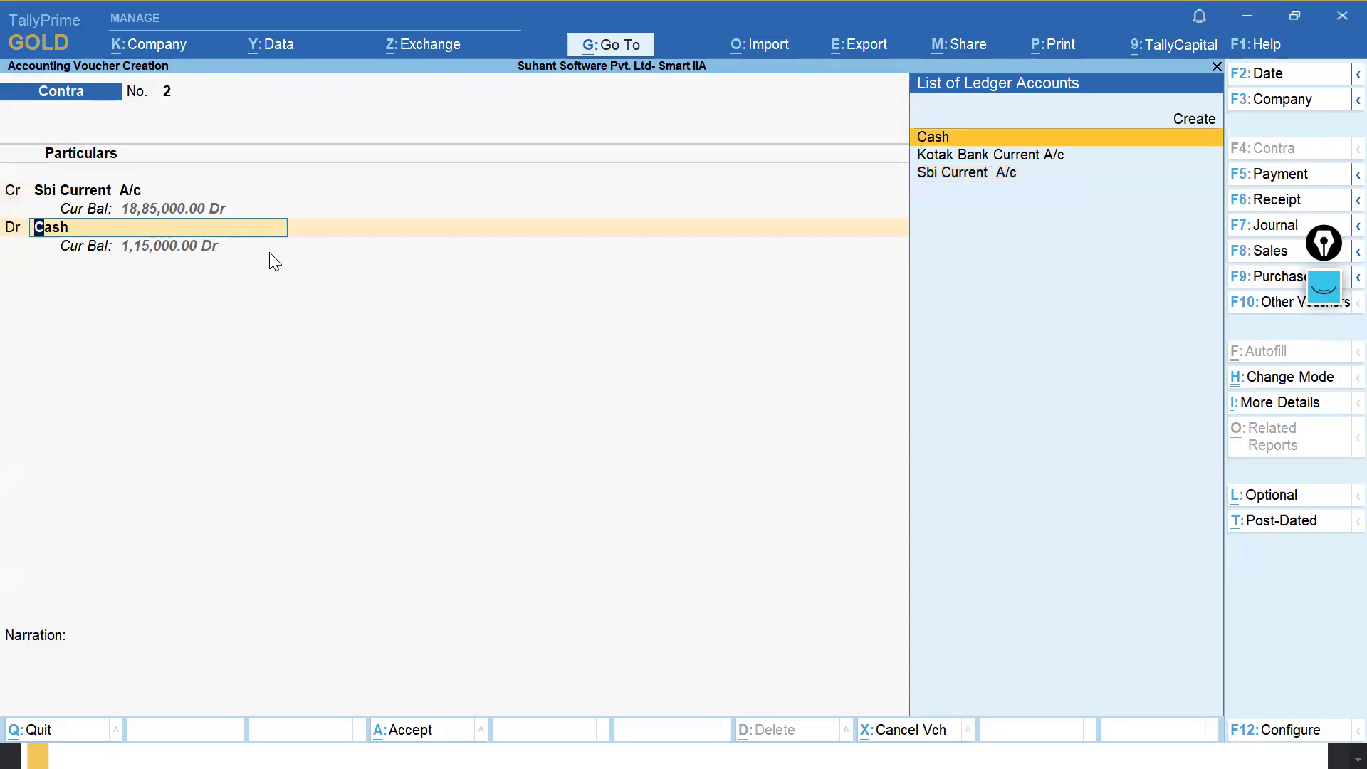
{"action": "type", "text": "ko"}
{"action": "key", "text": "Return"}
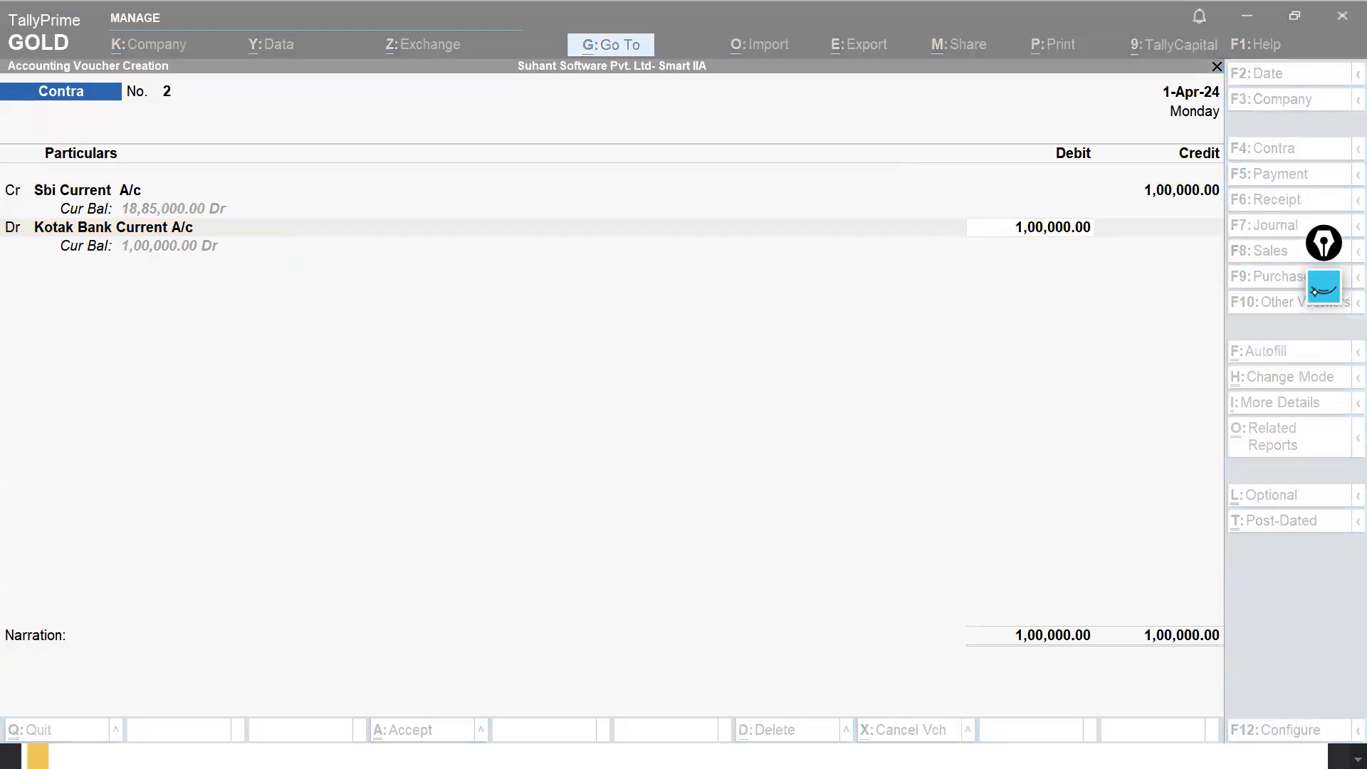
{"action": "left_click", "coordinate": [1324, 292]}
{"action": "left_click", "coordinate": [1324, 288]}
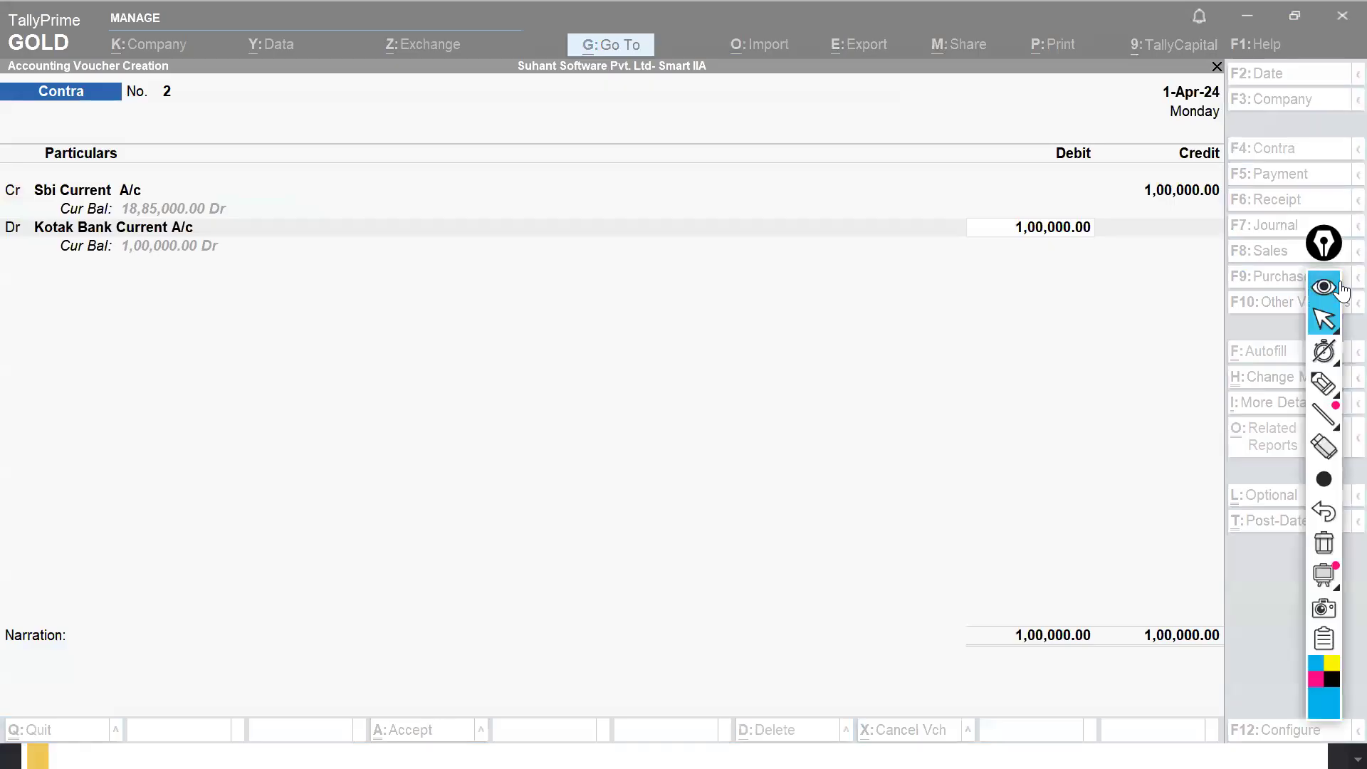
{"action": "left_click", "coordinate": [1324, 289]}
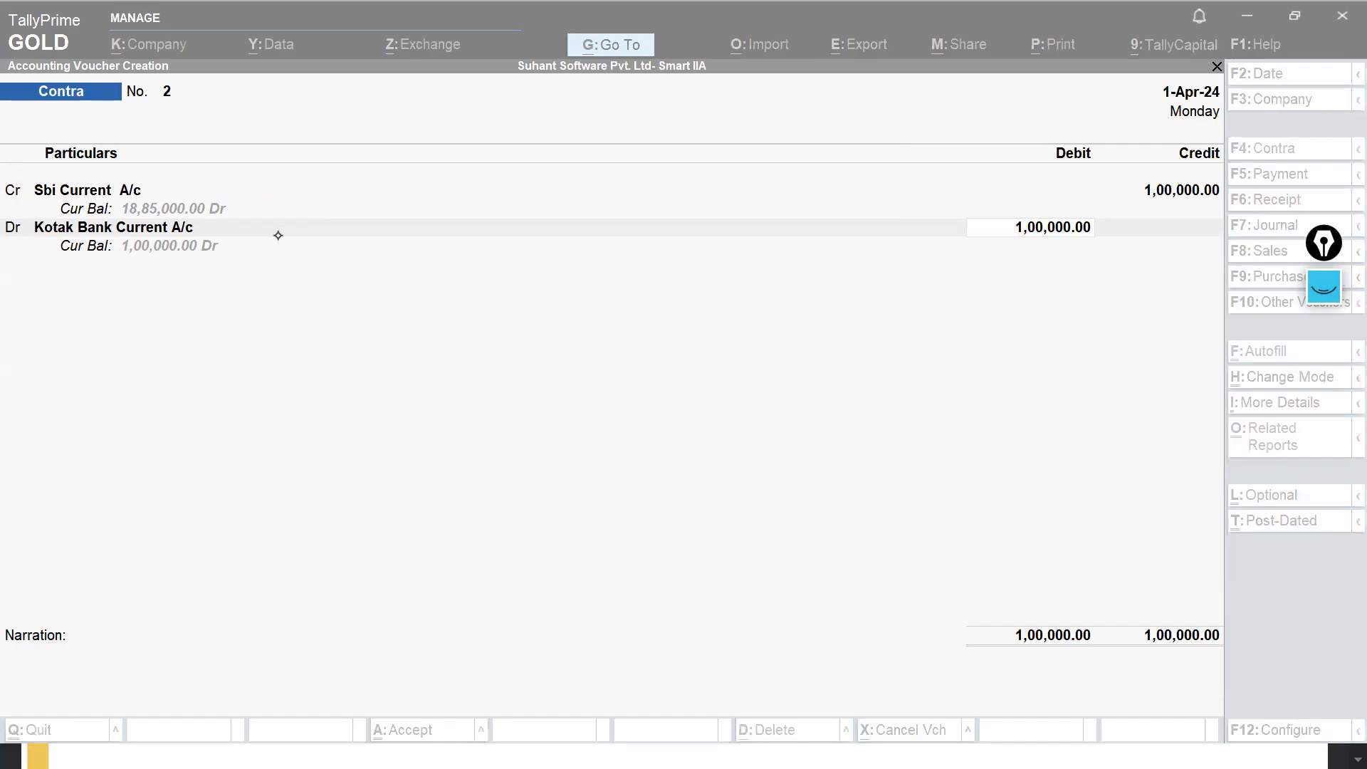
{"action": "left_click", "coordinate": [504, 259]}
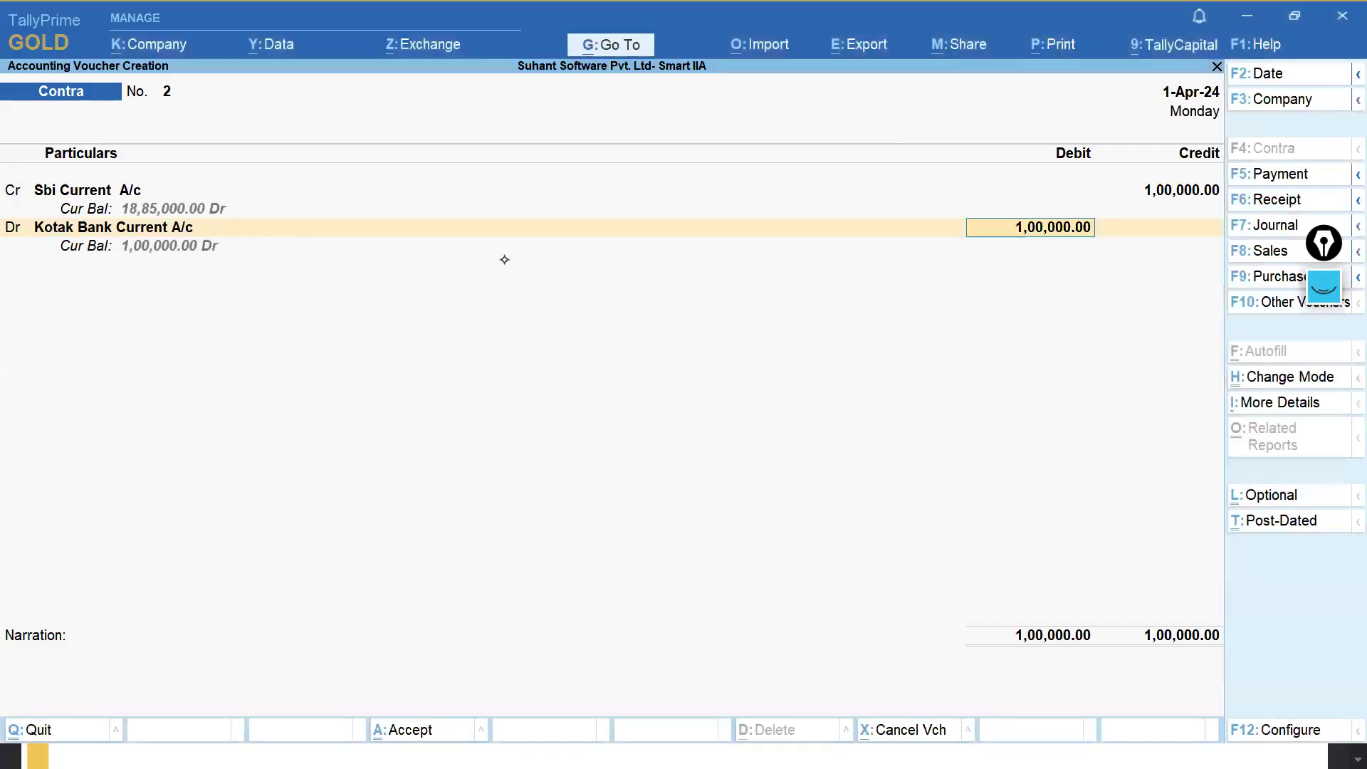
Accept the contra voucher for the 1,00,000 transfer from Sbi Current A/c to Kotak Bank Current A/c.
{"action": "key", "text": "Return"}
{"action": "key", "text": "Return"}
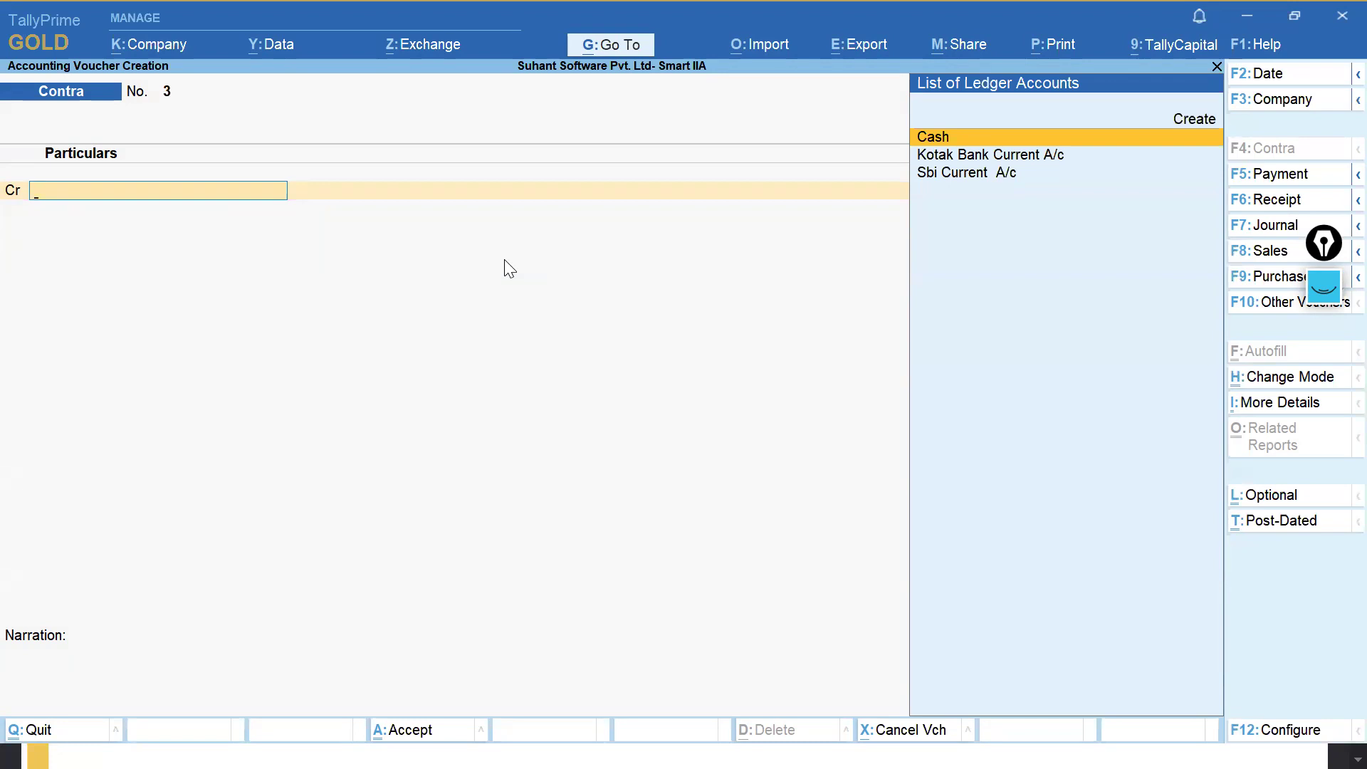
Create a ledger named Petty Cash under the Cash-in-Hand group from the new contra voucher's credit line.
{"action": "key", "text": "Up"}
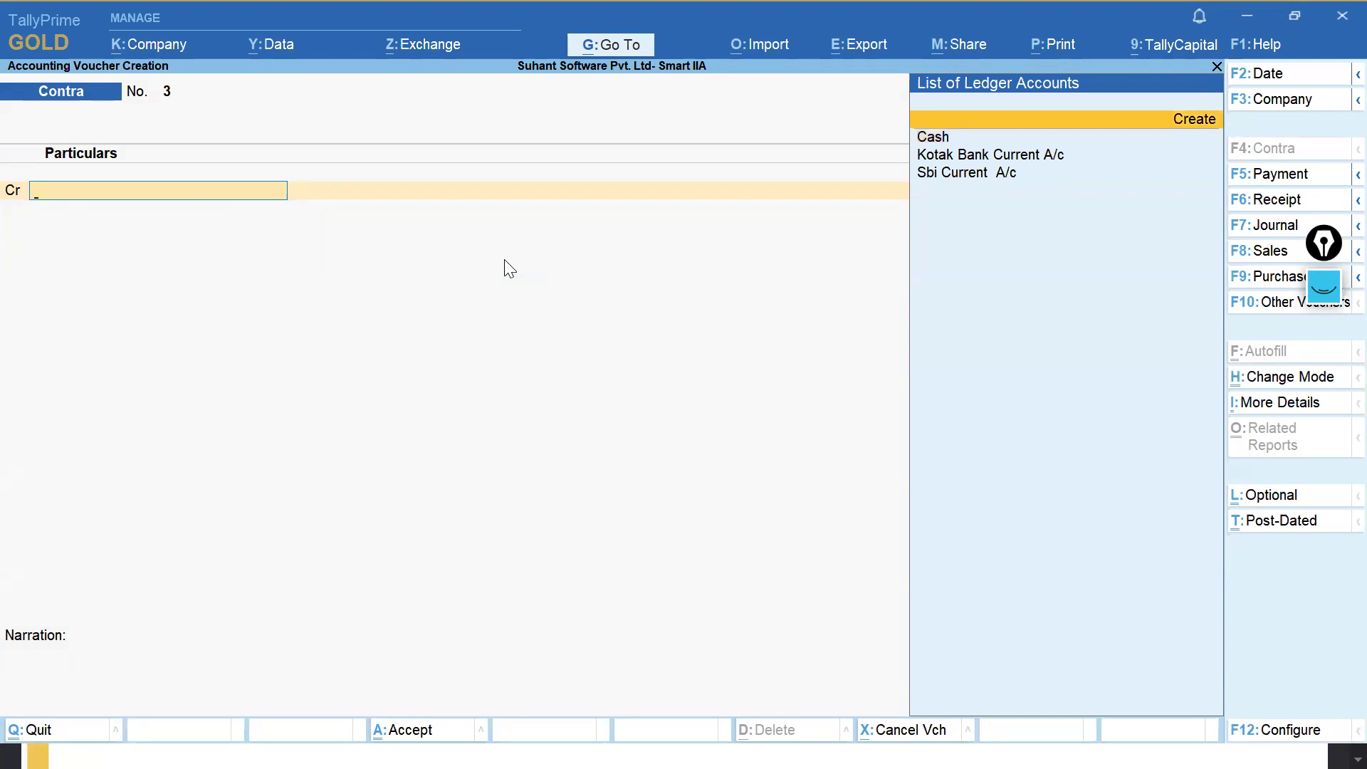
{"action": "key", "text": "Return"}
{"action": "type", "text": "Pee"}
{"action": "key", "text": "BackSpace"}
{"action": "key", "text": "BackSpace"}
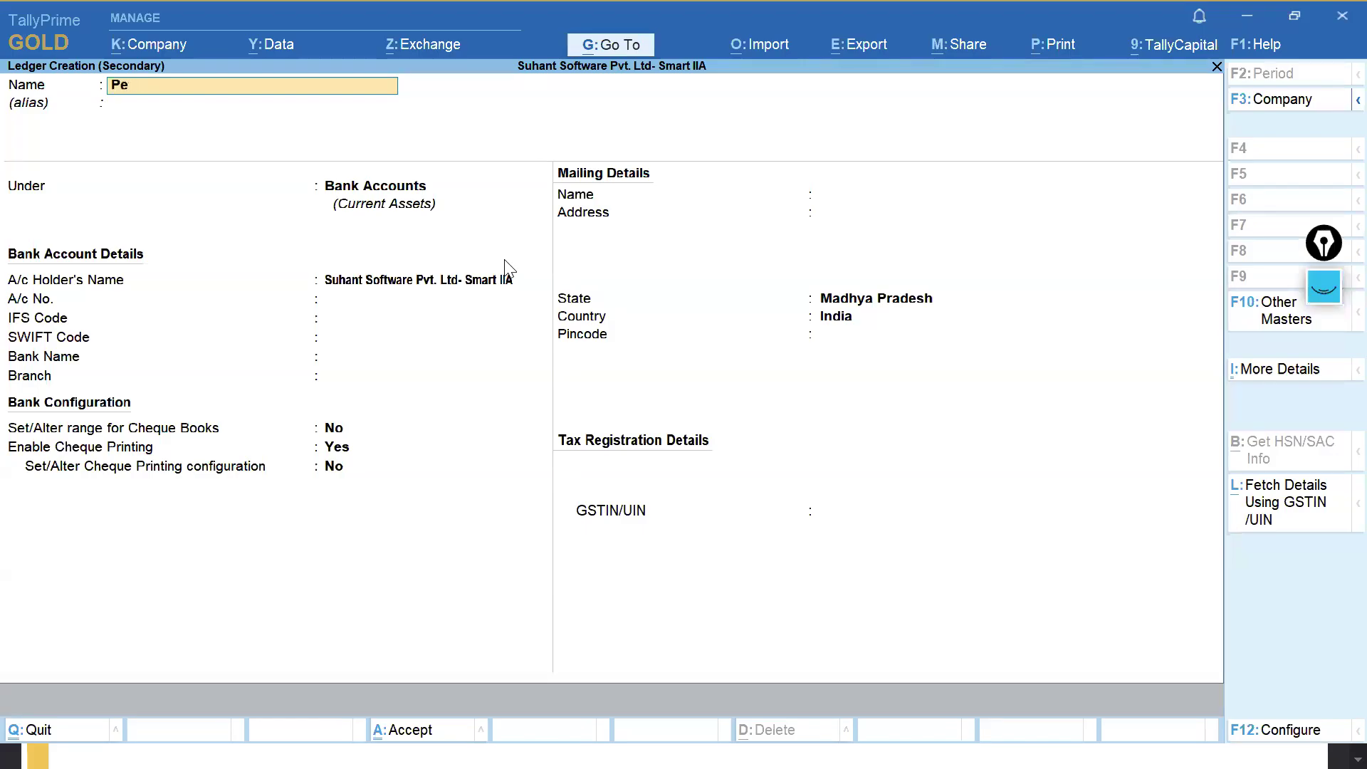
{"action": "type", "text": "tty Cash"}
{"action": "type", "text": "Cas"}
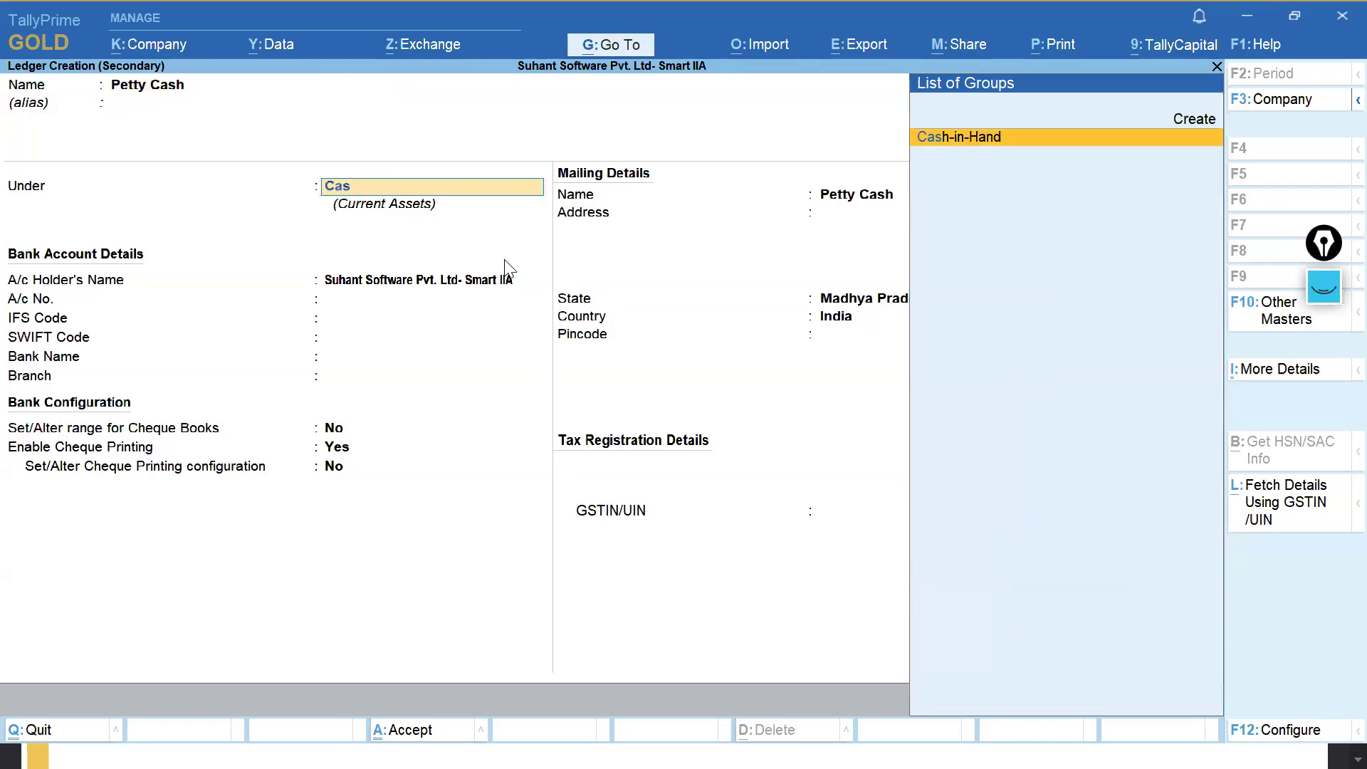
{"action": "key", "text": "Return"}
{"action": "key", "text": "Return"}
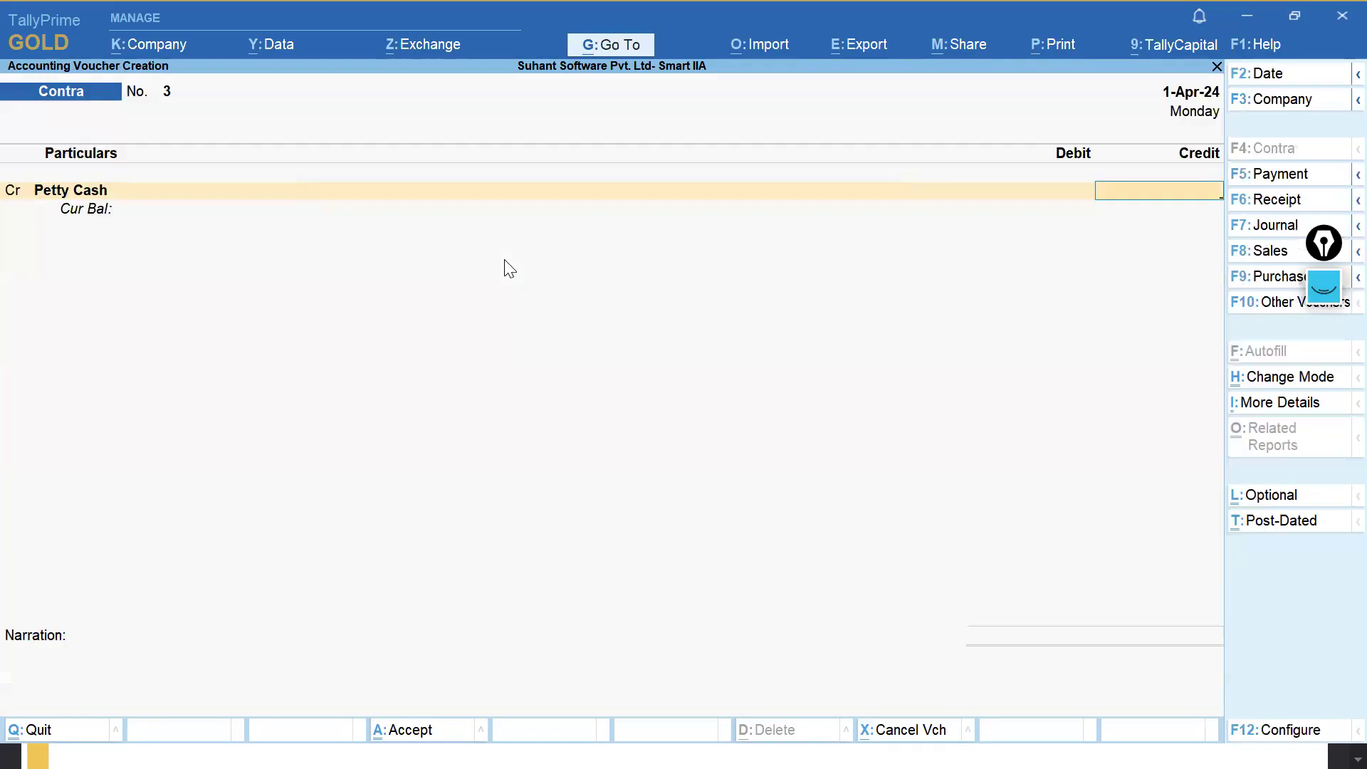
Enter 5,000 as the credit amount and replace Petty Cash with Cash as the credited ledger.
{"action": "type", "text": "5000"}
{"action": "key", "text": "Return"}
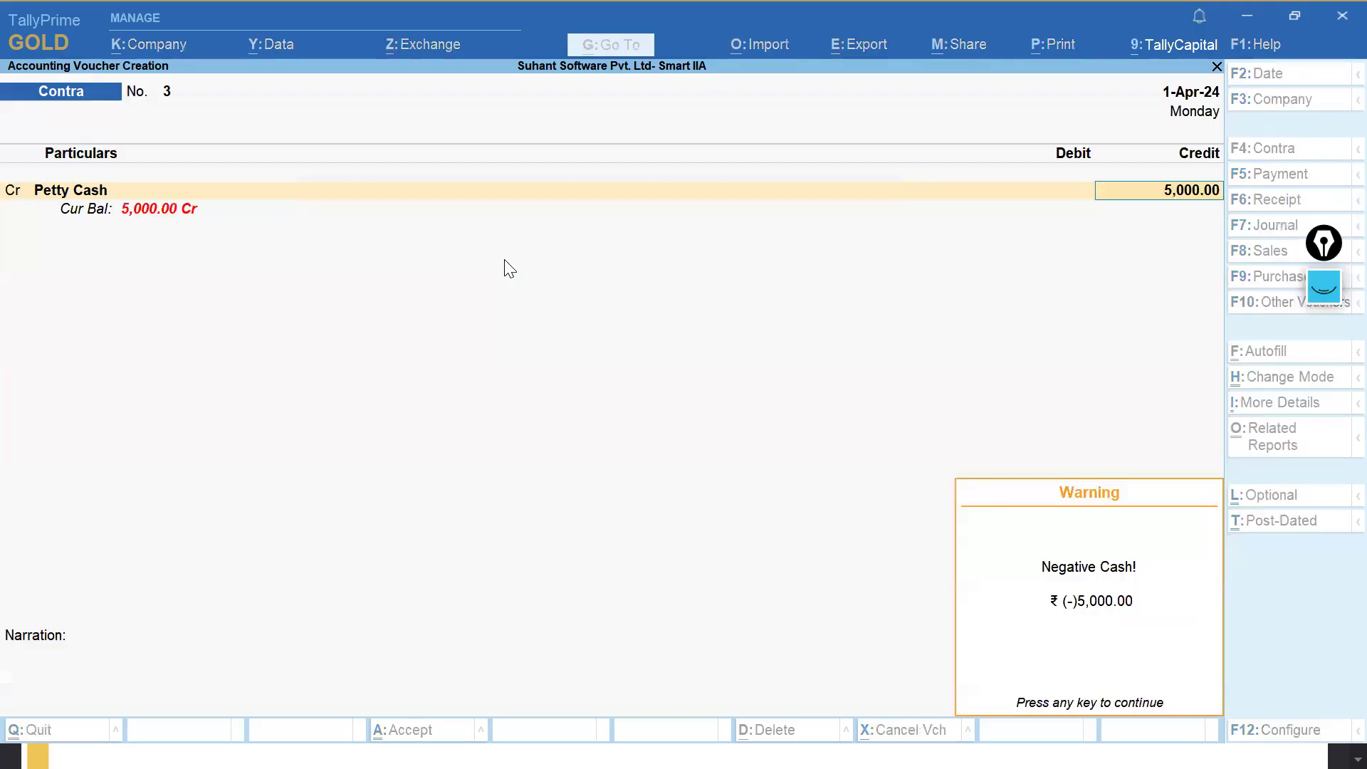
{"action": "key", "text": "Return"}
{"action": "key", "text": "BackSpace"}
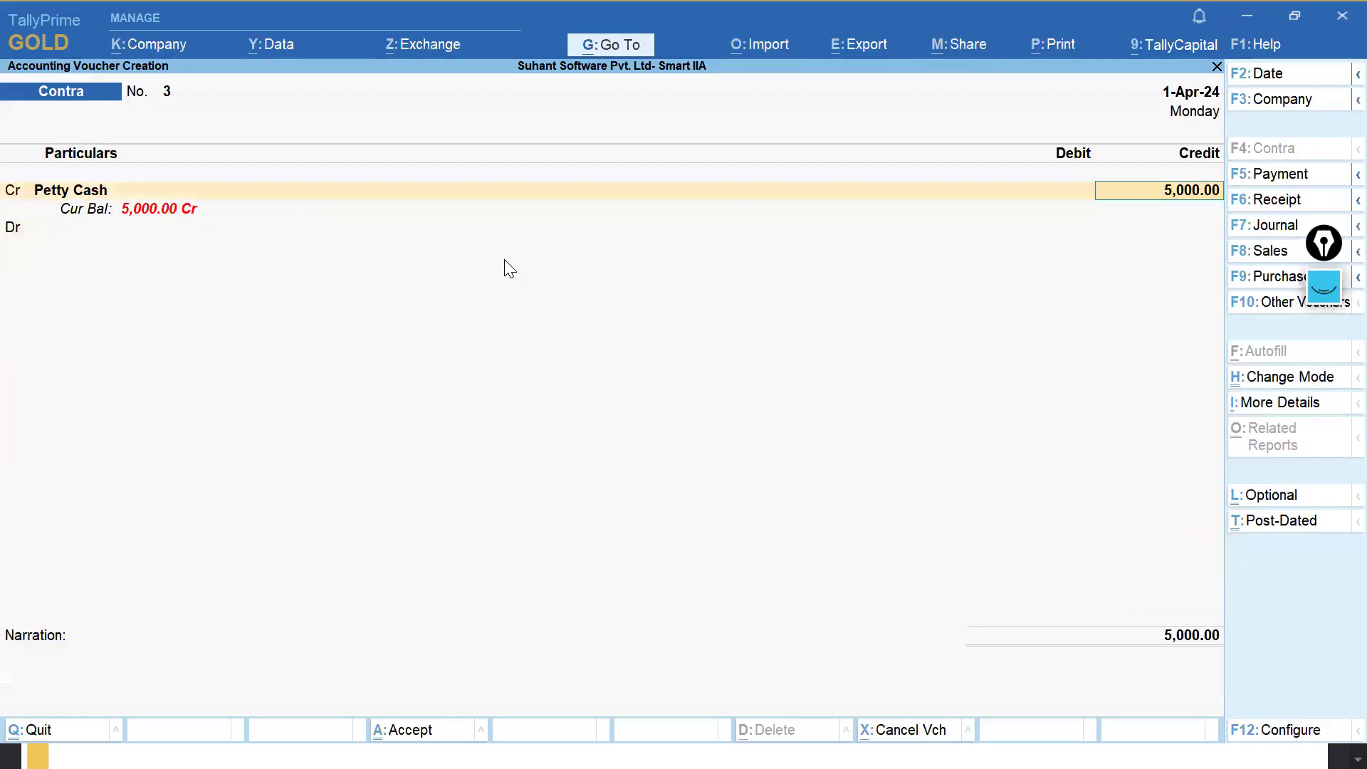
{"action": "key", "text": "BackSpace"}
{"action": "type", "text": "Cash"}
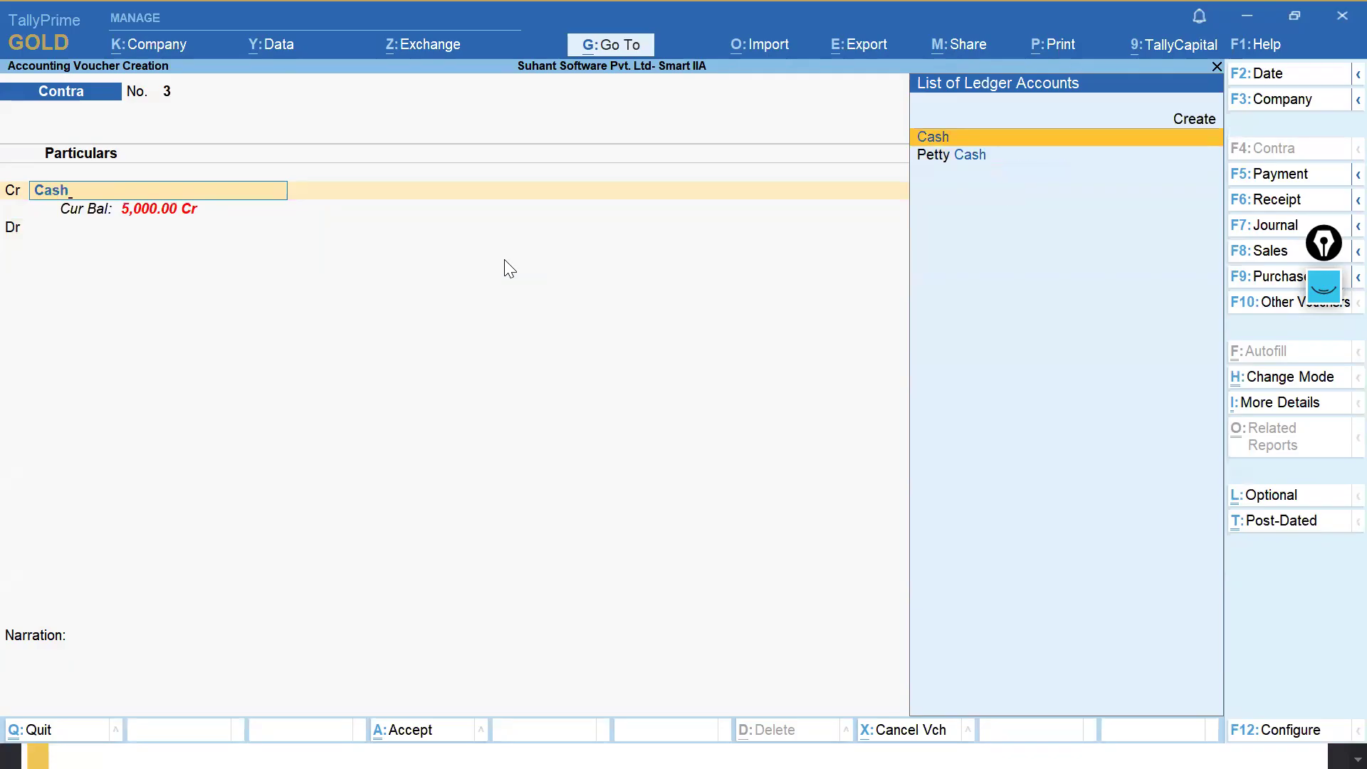
{"action": "key", "text": "Return"}
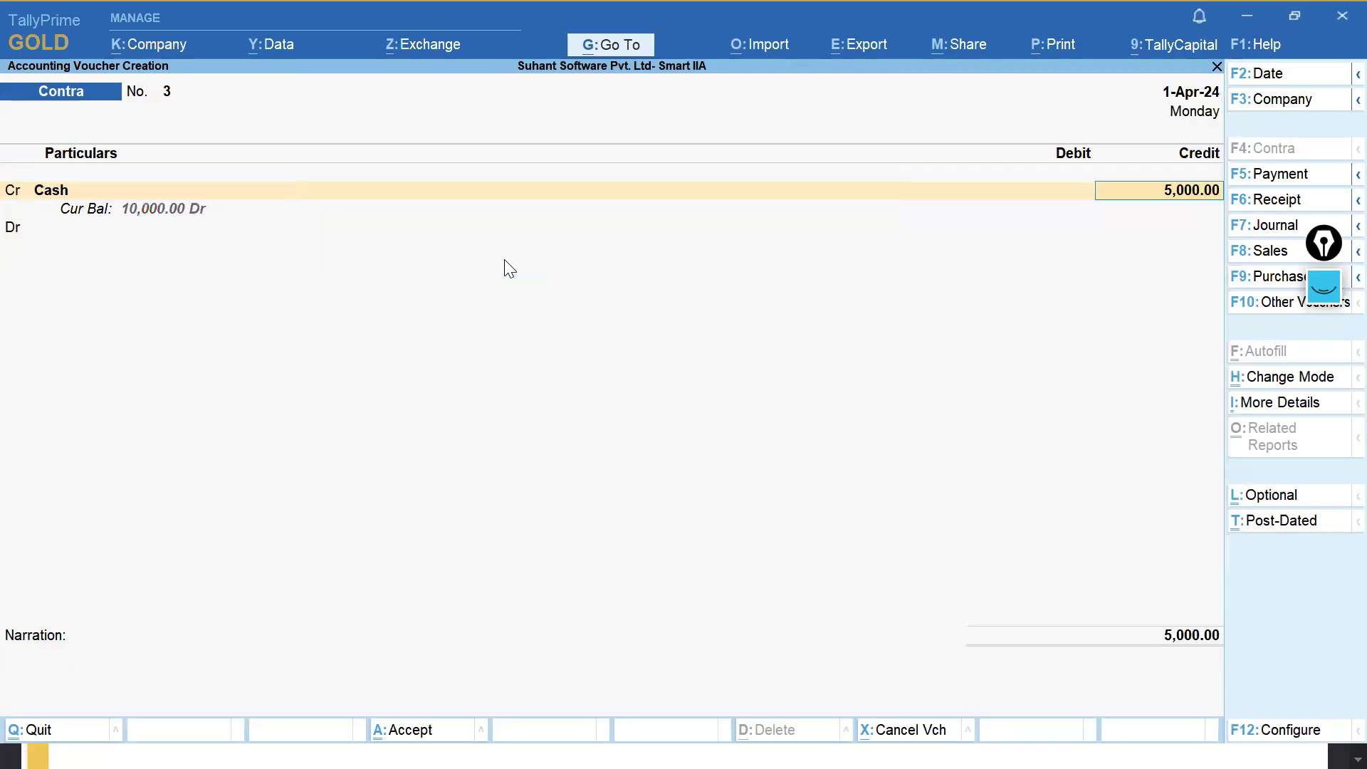
{"action": "key", "text": "Return"}
{"action": "key", "text": "Return"}
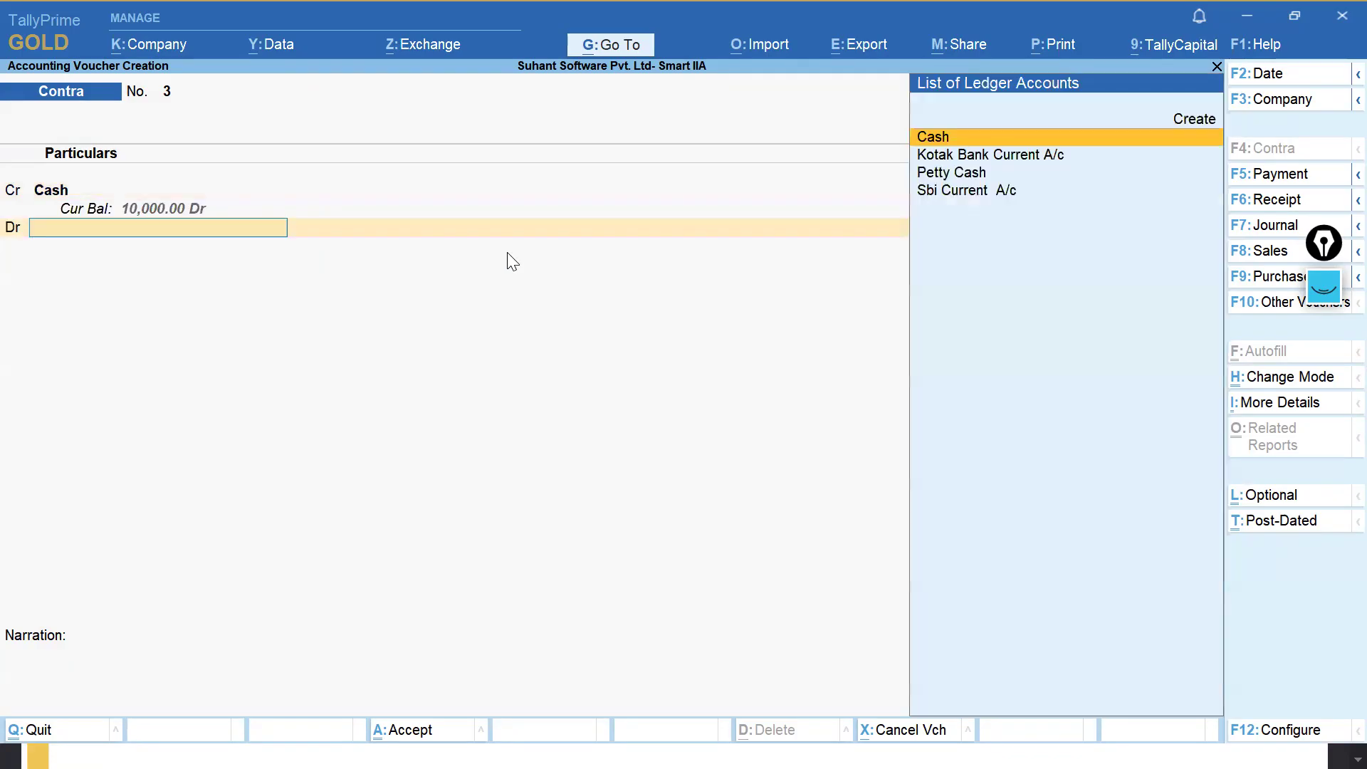
Debit Petty Cash with 5,000 on the second line and accept the contra voucher.
{"action": "type", "text": "C"}
{"action": "key", "text": "BackSpace"}
{"action": "type", "text": "Pe"}
{"action": "key", "text": "Return"}
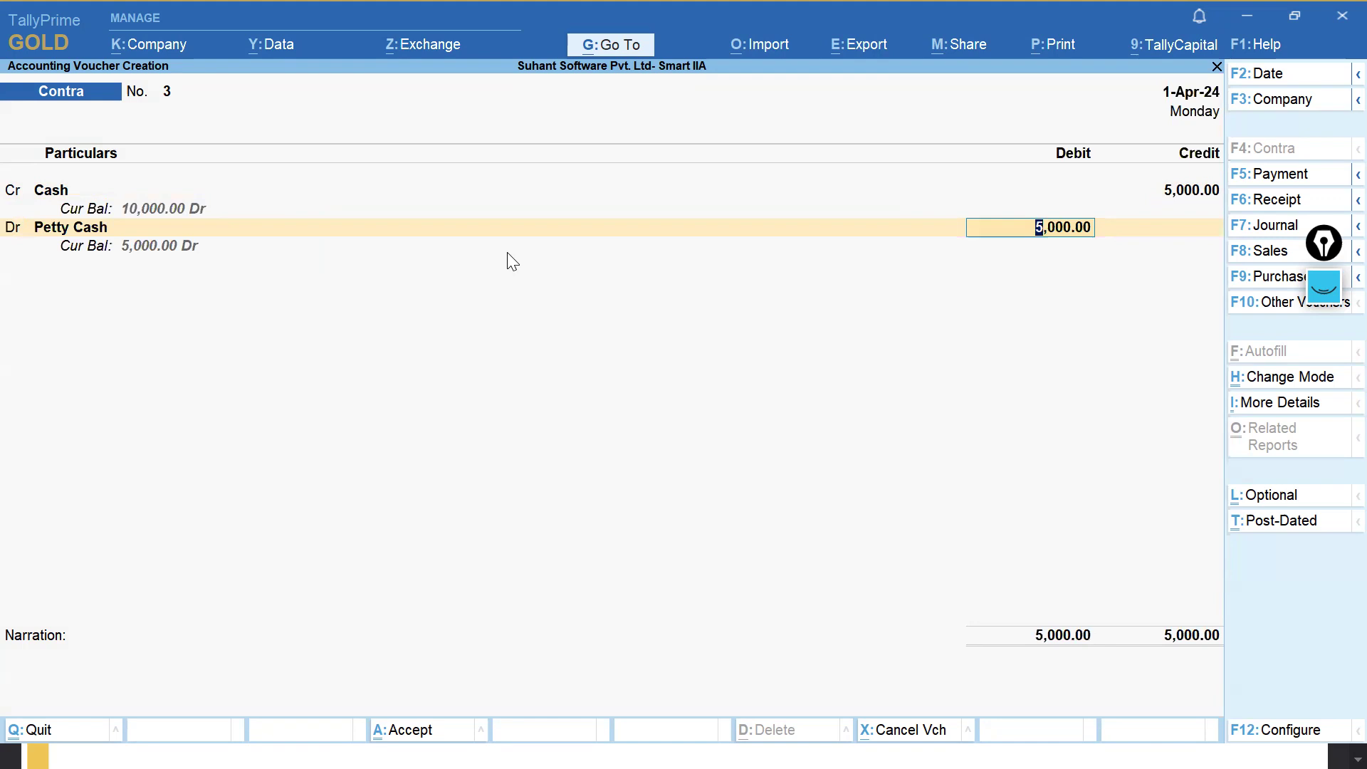
{"action": "key", "text": "ctrl"}
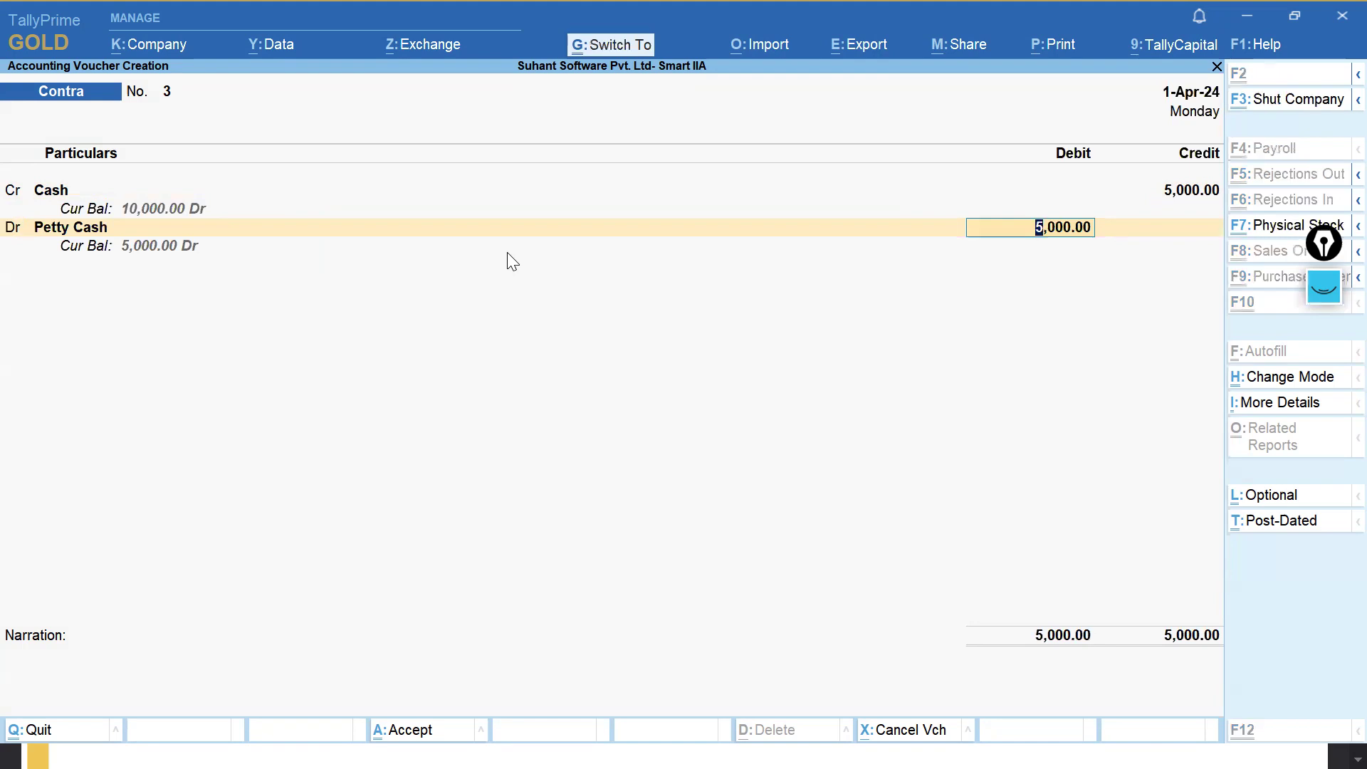
{"action": "key", "text": "ctrl+a"}
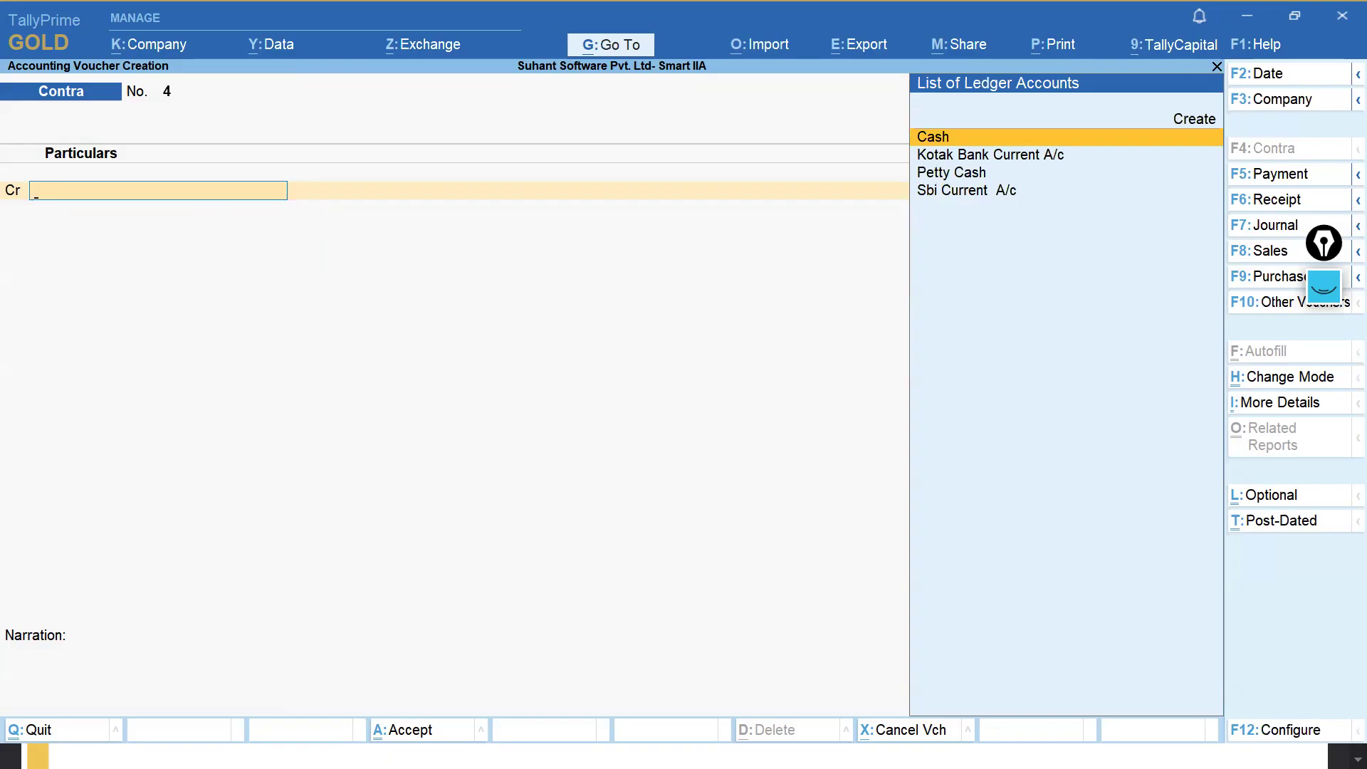
Start a payment voucher and search the debit line's ledger list for "Enter".
{"action": "left_click", "coordinate": [1265, 181]}
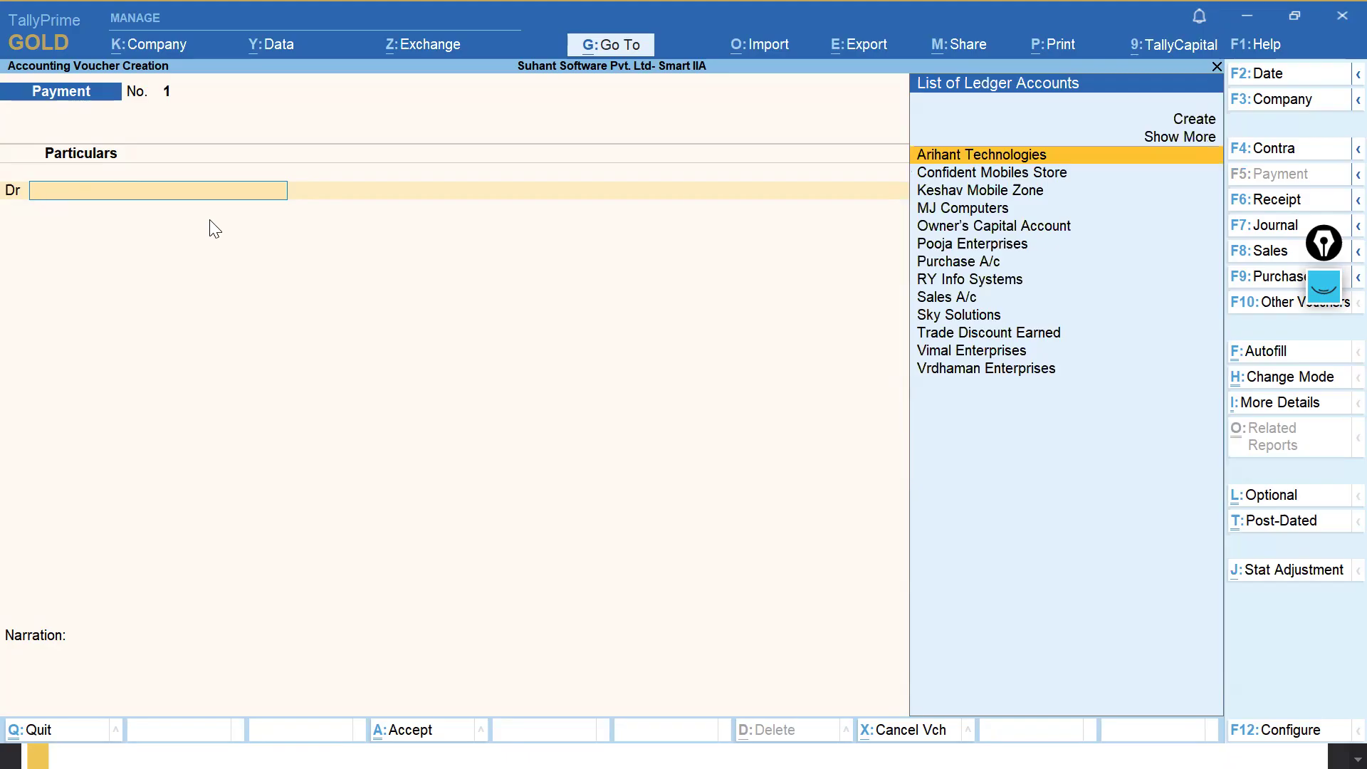
{"action": "type", "text": "Ent"}
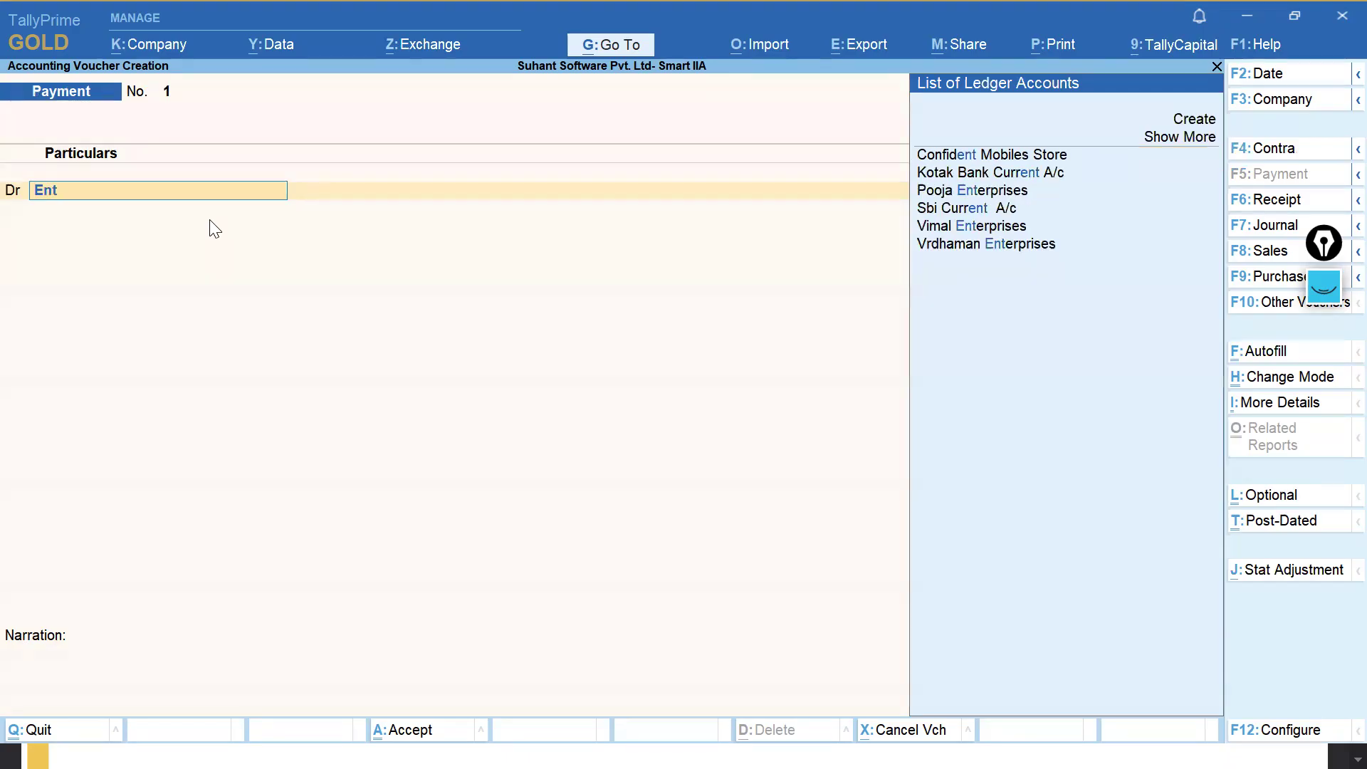
{"action": "type", "text": "ter"}
{"action": "key", "text": "Down"}
{"action": "key", "text": "Down"}
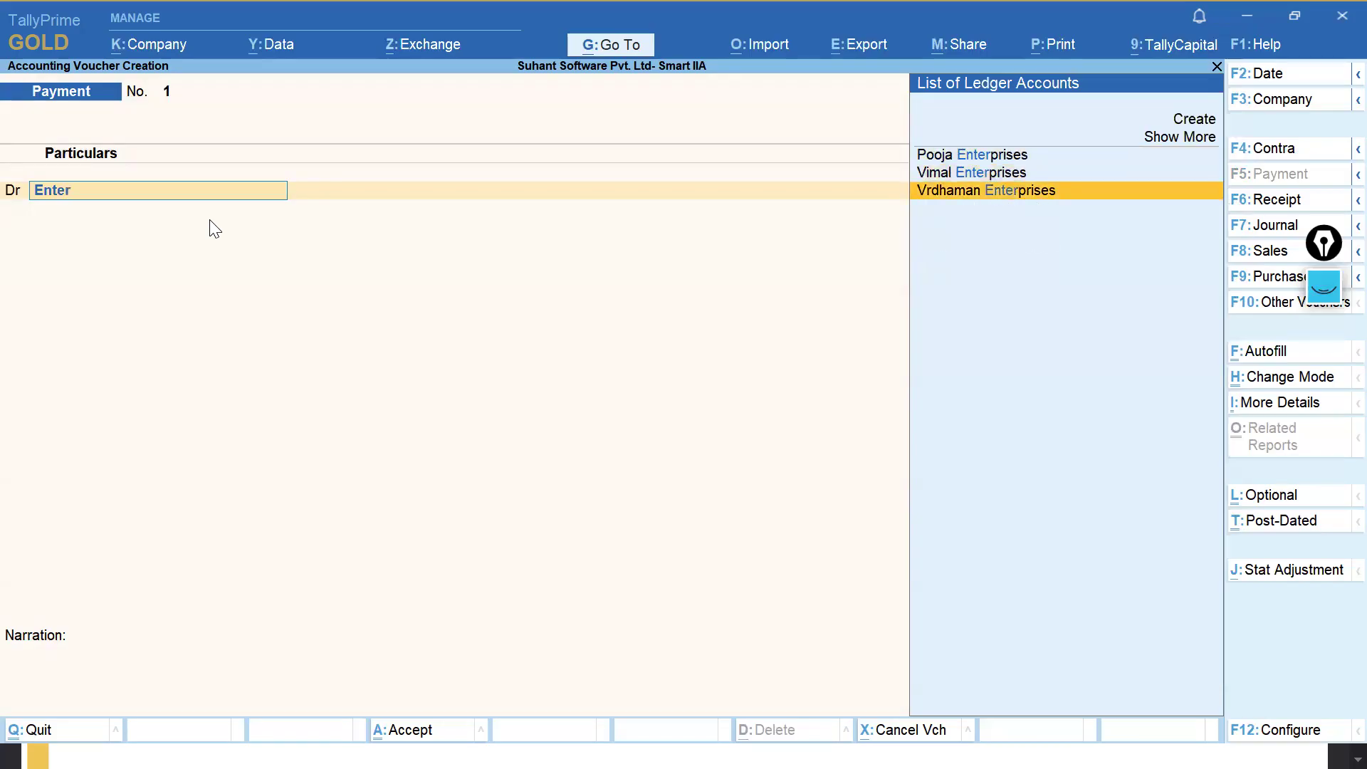
{"action": "key", "text": "Up"}
{"action": "key", "text": "Up"}
{"action": "key", "text": "Up"}
{"action": "key", "text": "Up"}
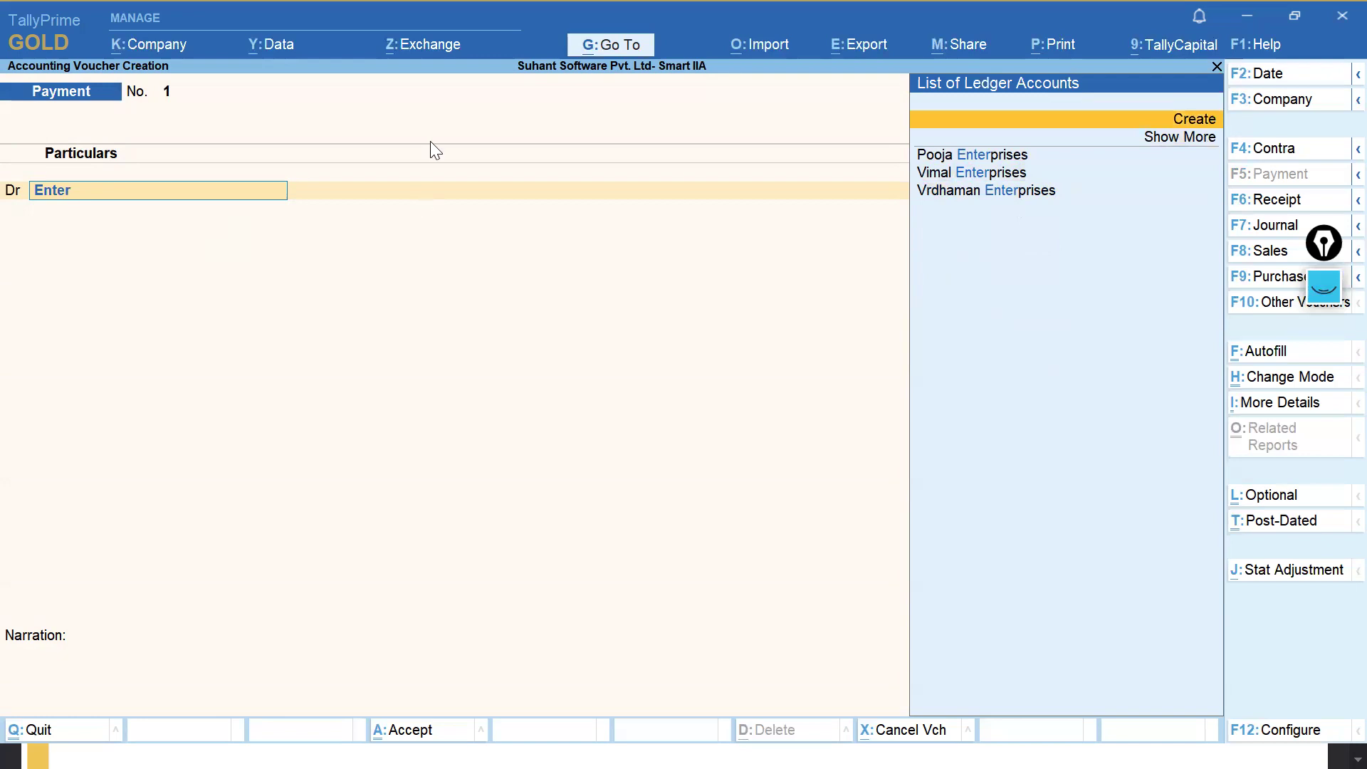
Check the existing ledgers in master alteration for an entertainment expense ledger, then return to the payment voucher.
{"action": "left_click", "coordinate": [612, 45]}
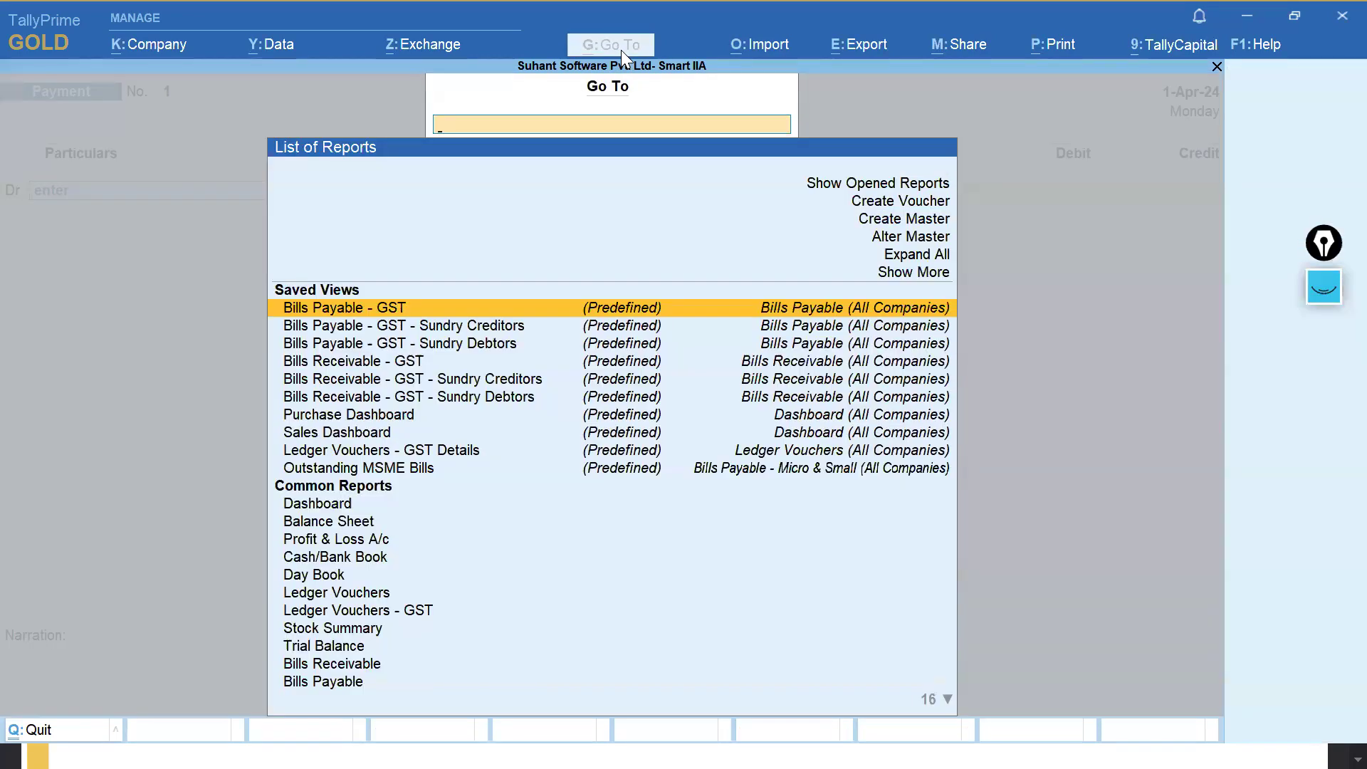
{"action": "key", "text": "Up"}
{"action": "key", "text": "Up"}
{"action": "key", "text": "Up"}
{"action": "key", "text": "Return"}
{"action": "key", "text": "Down"}
{"action": "key", "text": "Down"}
{"action": "key", "text": "Up"}
{"action": "key", "text": "Return"}
{"action": "type", "text": "Enter"}
{"action": "key", "text": "Down"}
{"action": "key", "text": "Down"}
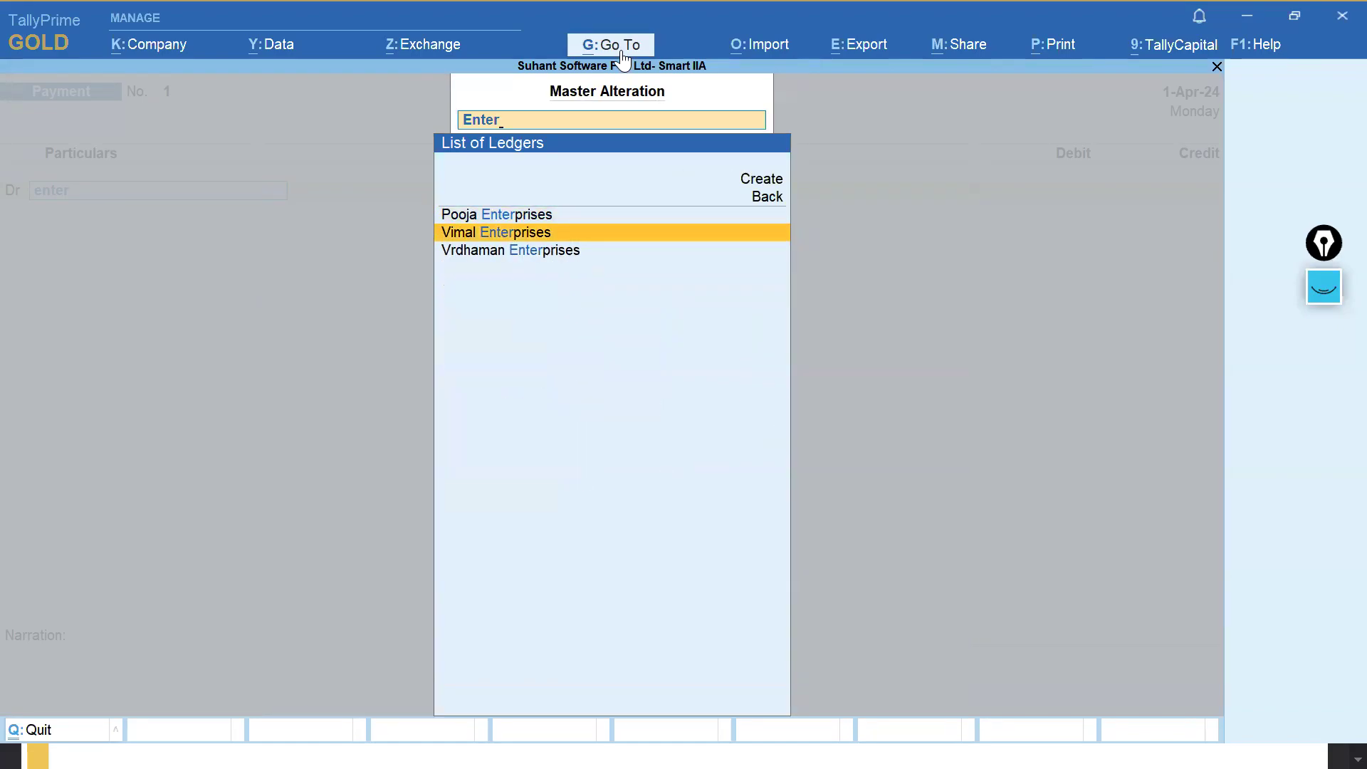
{"action": "key", "text": "BackSpace"}
{"action": "key", "text": "BackSpace"}
{"action": "key", "text": "BackSpace"}
{"action": "key", "text": "BackSpace"}
{"action": "key", "text": "BackSpace"}
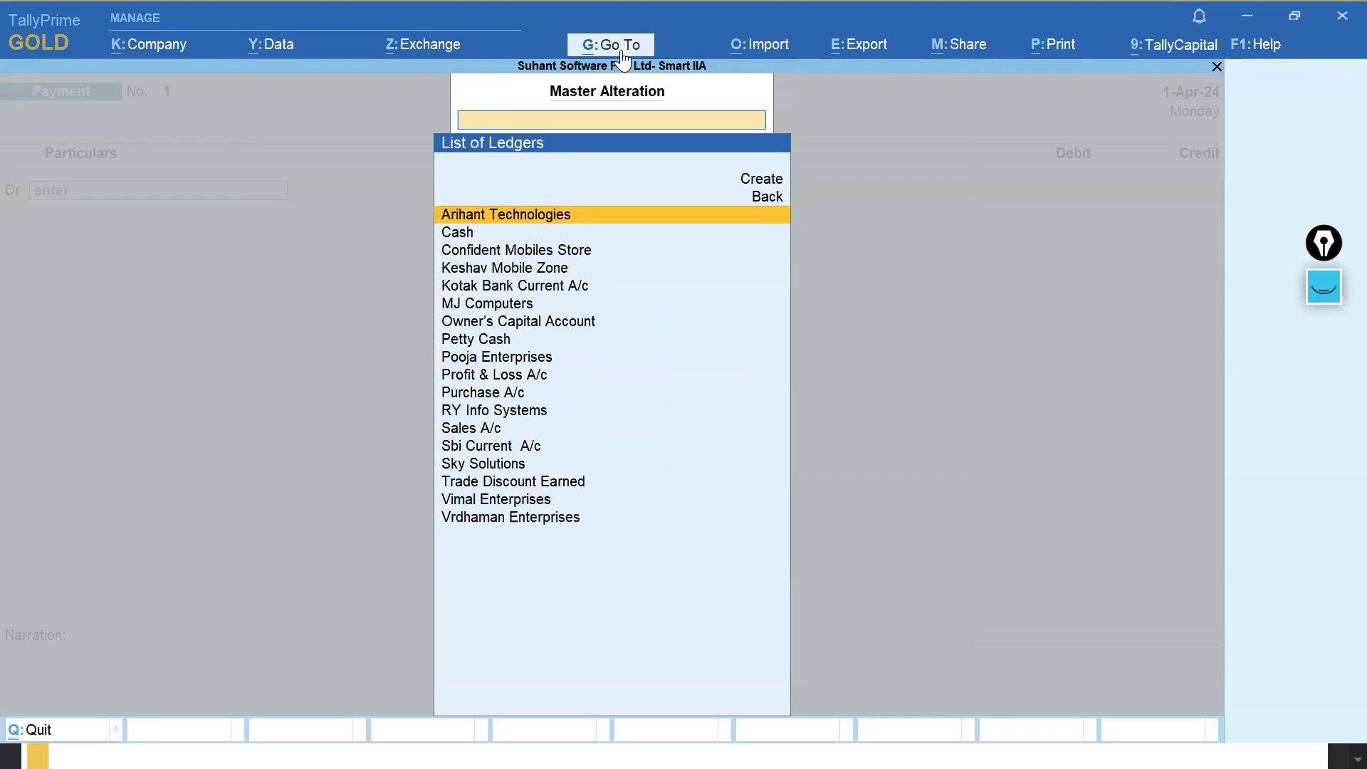
{"action": "key", "text": "BackSpace"}
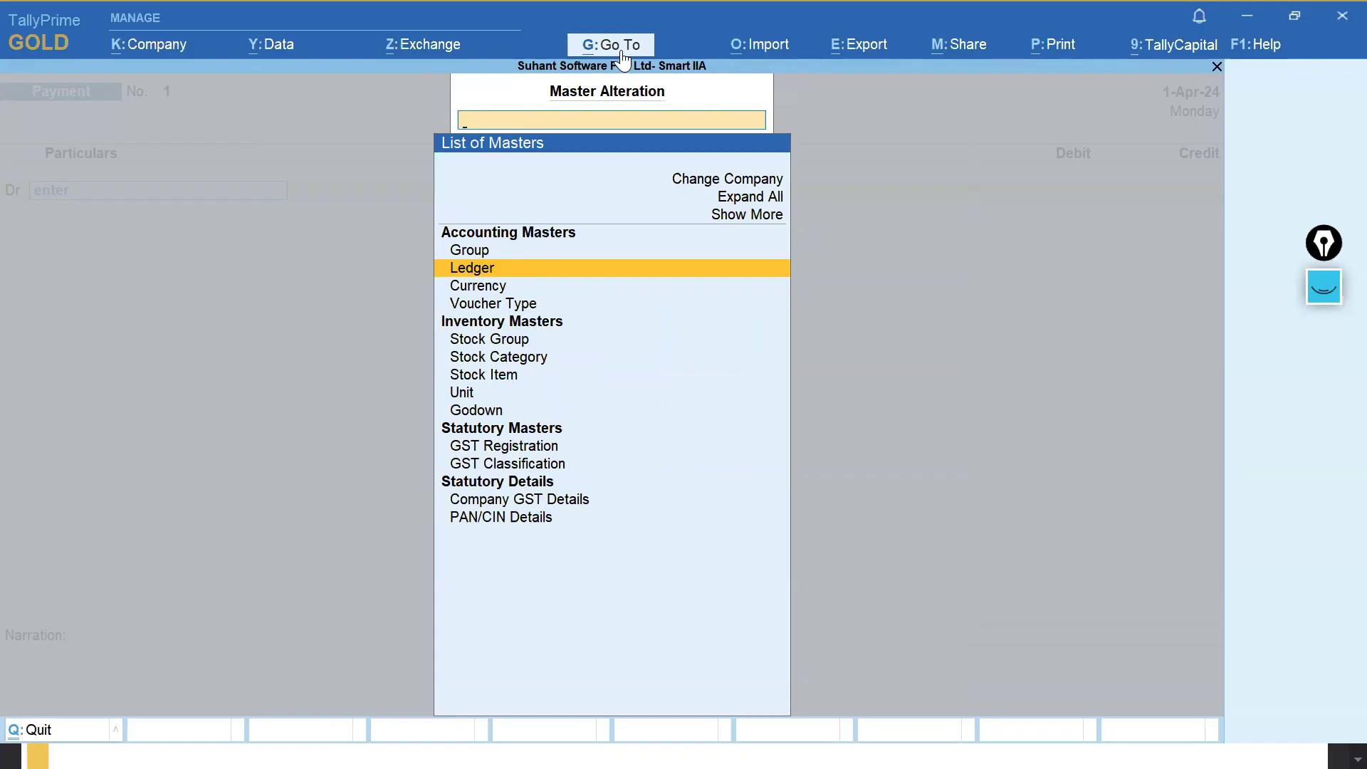
{"action": "key", "text": "Escape"}
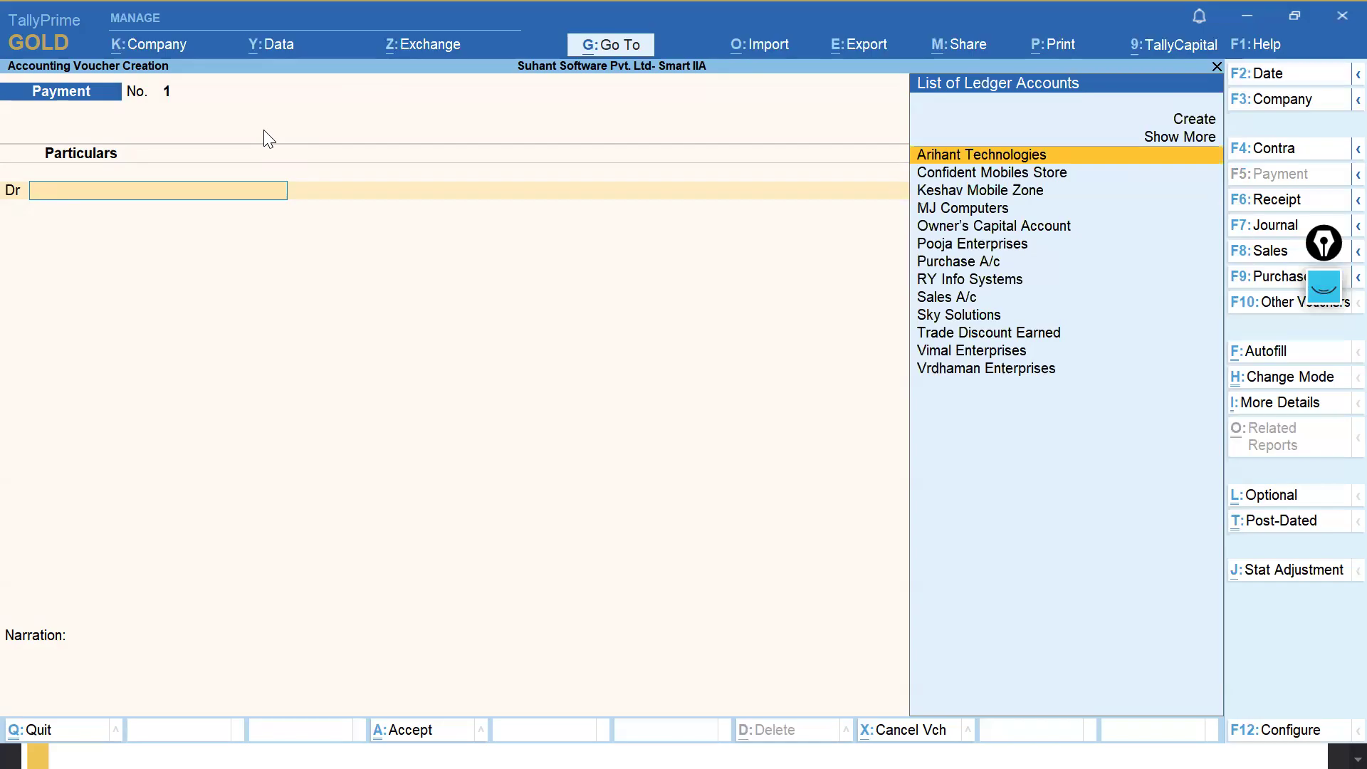
Create a ledger named Entertainment Exps. under the Indirect Expenses group from the payment voucher's debit line.
{"action": "key", "text": "Up"}
{"action": "key", "text": "Up"}
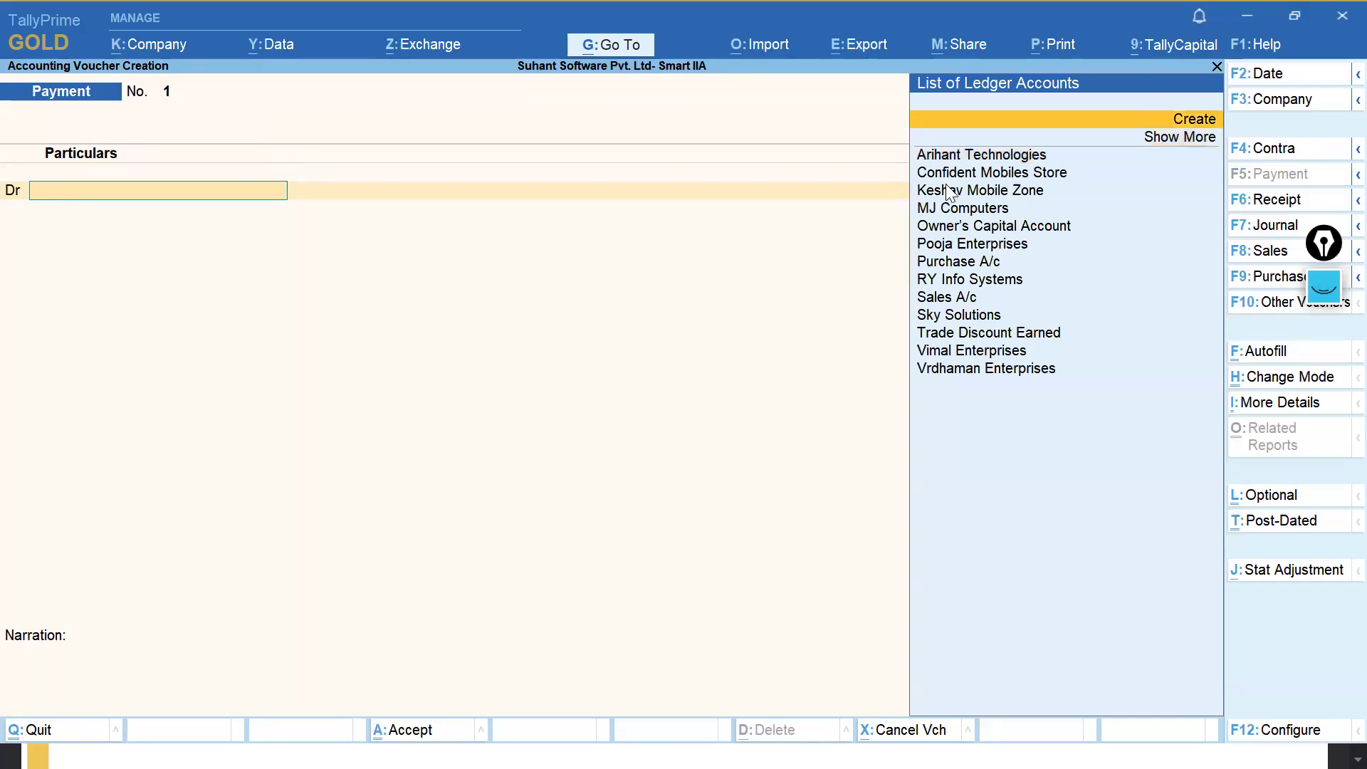
{"action": "key", "text": "Return"}
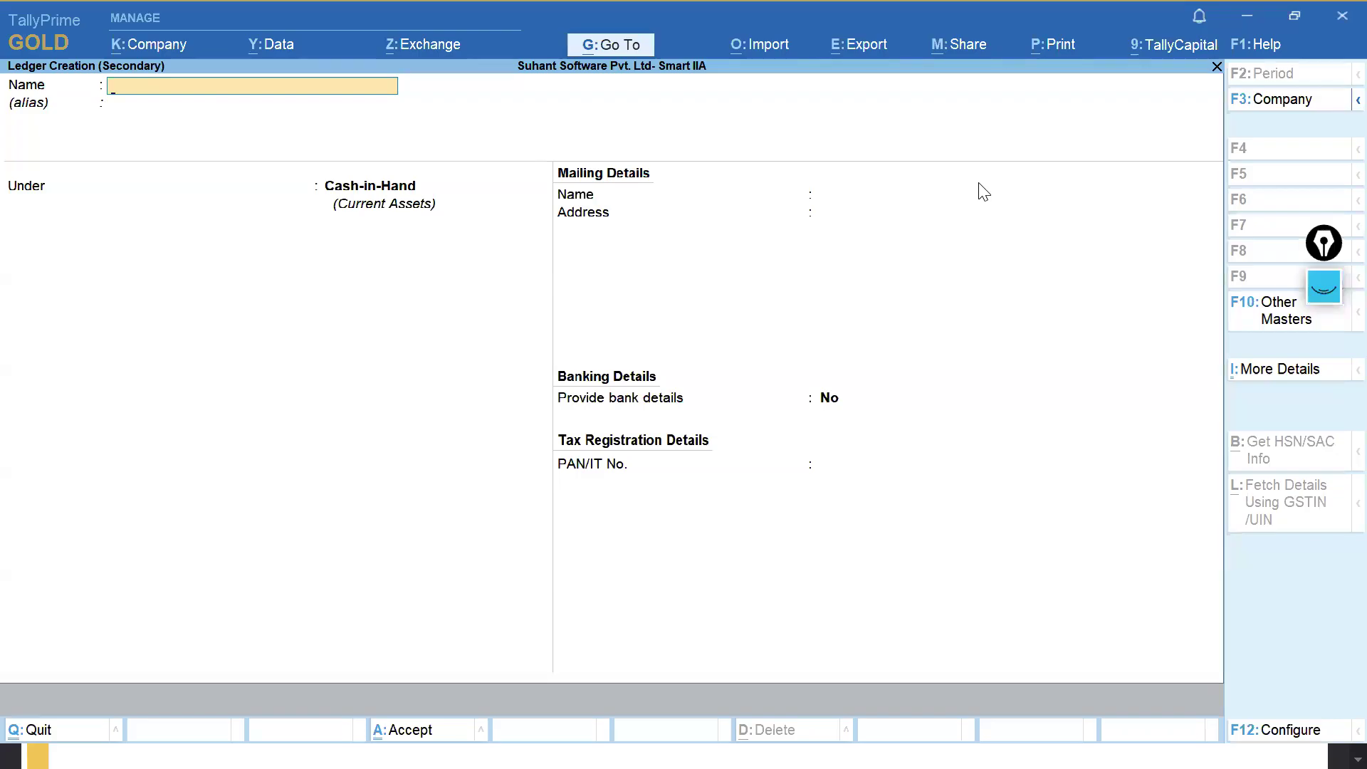
{"action": "type", "text": "Entertainment Exps"}
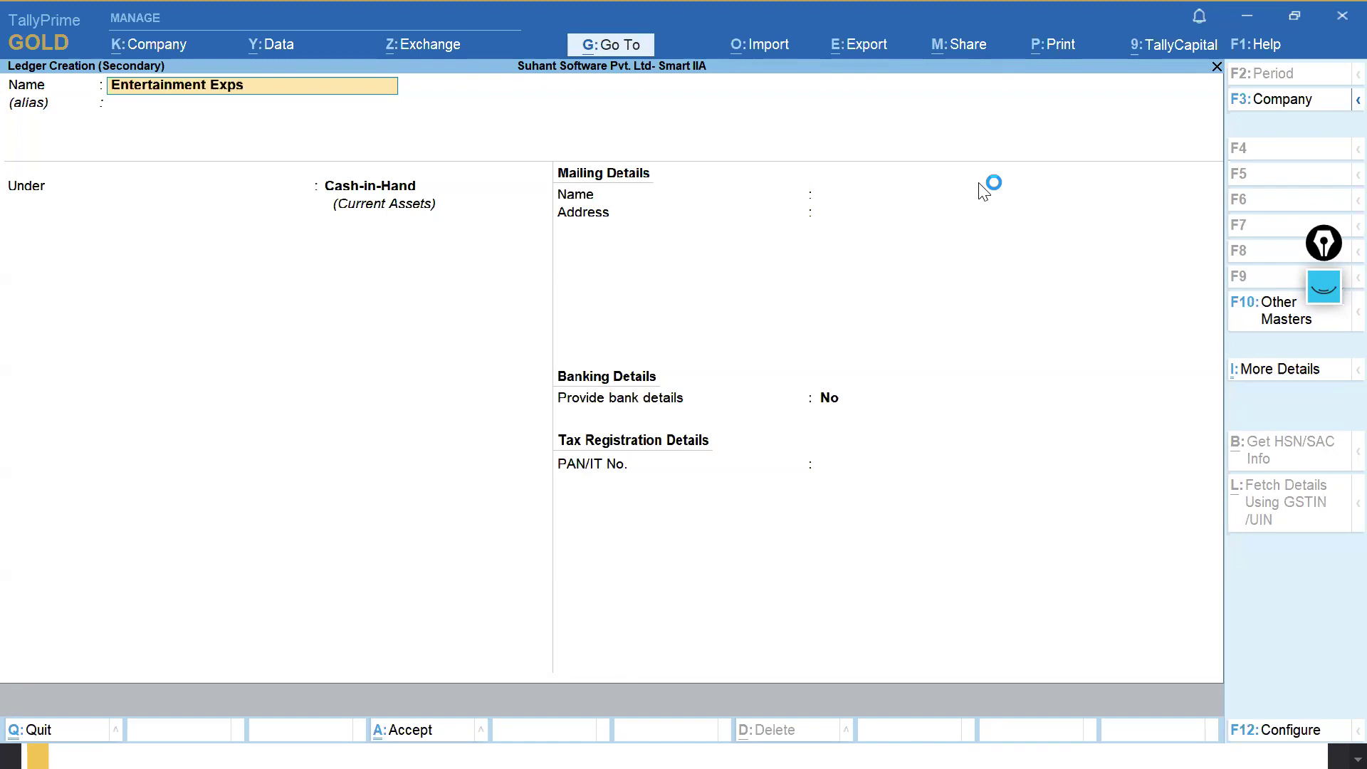
{"action": "type", "text": "."}
{"action": "key", "text": "Return"}
{"action": "key", "text": "Return"}
{"action": "type", "text": "In"}
{"action": "key", "text": "Down"}
{"action": "key", "text": "Down"}
{"action": "key", "text": "Return"}
{"action": "key", "text": "BackSpace"}
{"action": "type", "text": "In"}
{"action": "key", "text": "Down"}
{"action": "key", "text": "Down"}
{"action": "key", "text": "Down"}
{"action": "key", "text": "Return"}
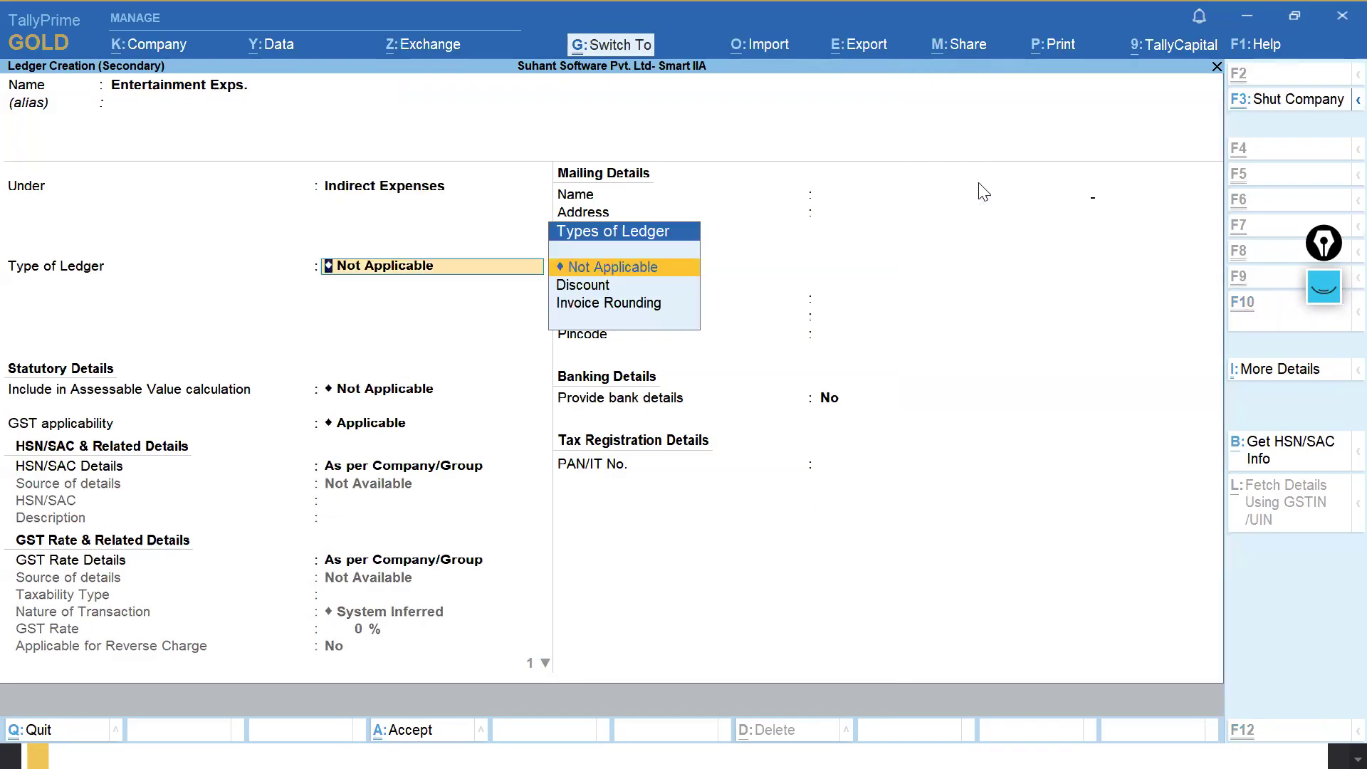
{"action": "key", "text": "ctrl+a"}
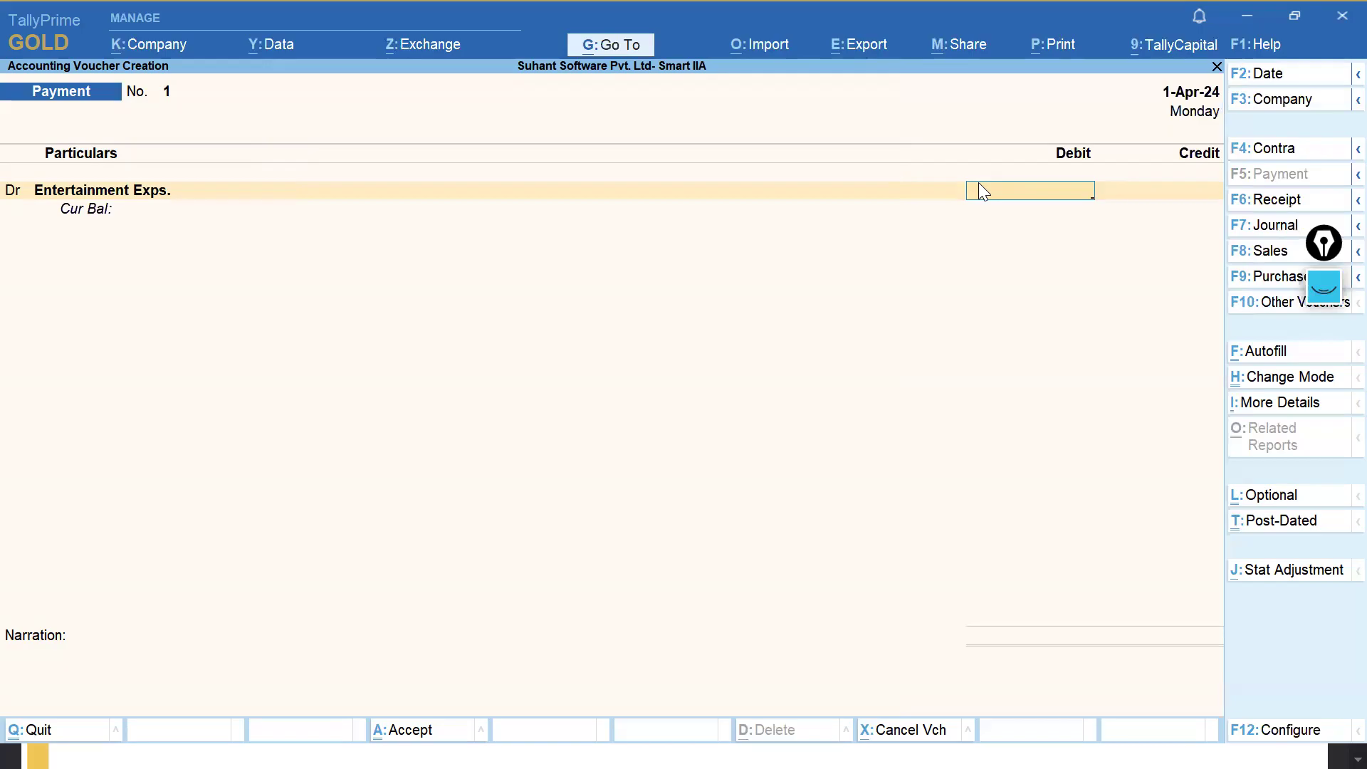
Complete the payment voucher with 5,000 debited to Entertainment Exps. and credited to Sbi Current A/c, and accept it.
{"action": "type", "text": "5000"}
{"action": "key", "text": "Return"}
{"action": "type", "text": "c"}
{"action": "key", "text": "Return"}
{"action": "type", "text": "Sbi"}
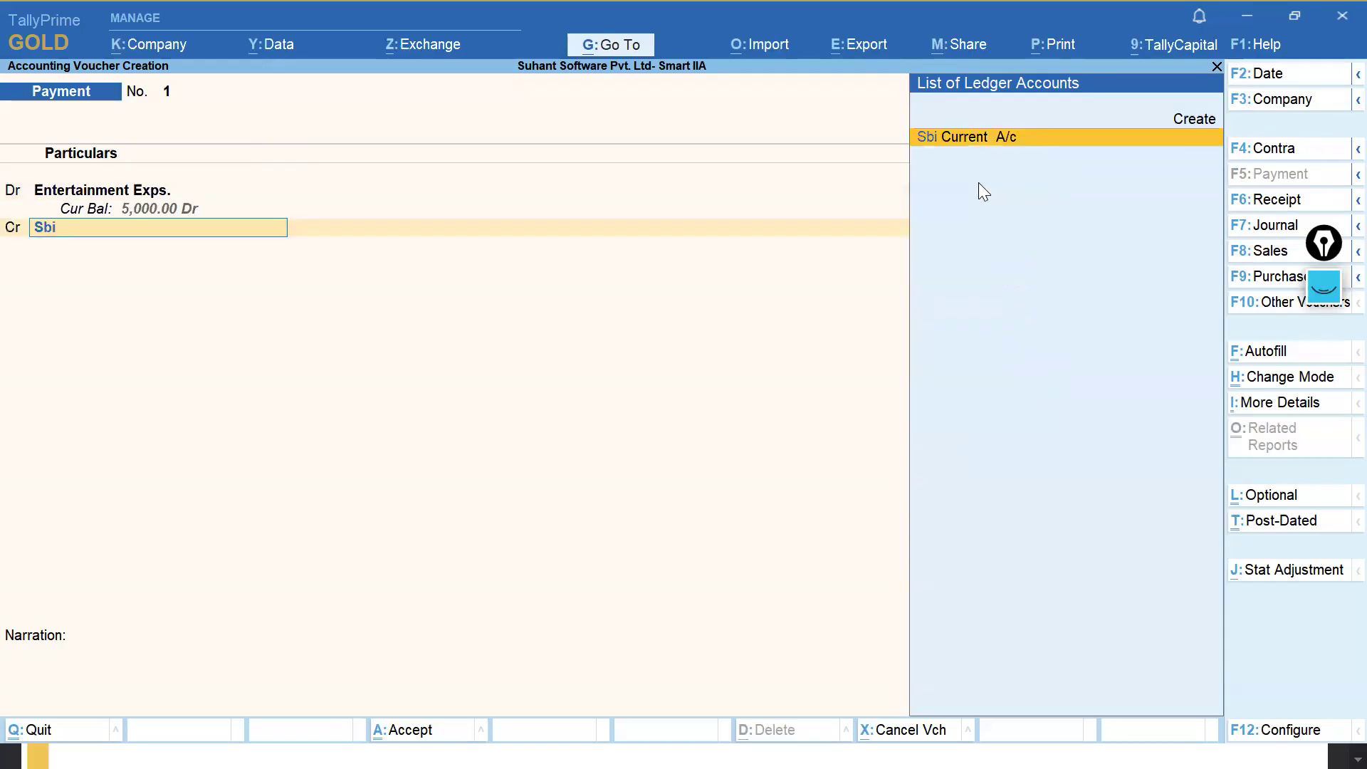
{"action": "key", "text": "Return"}
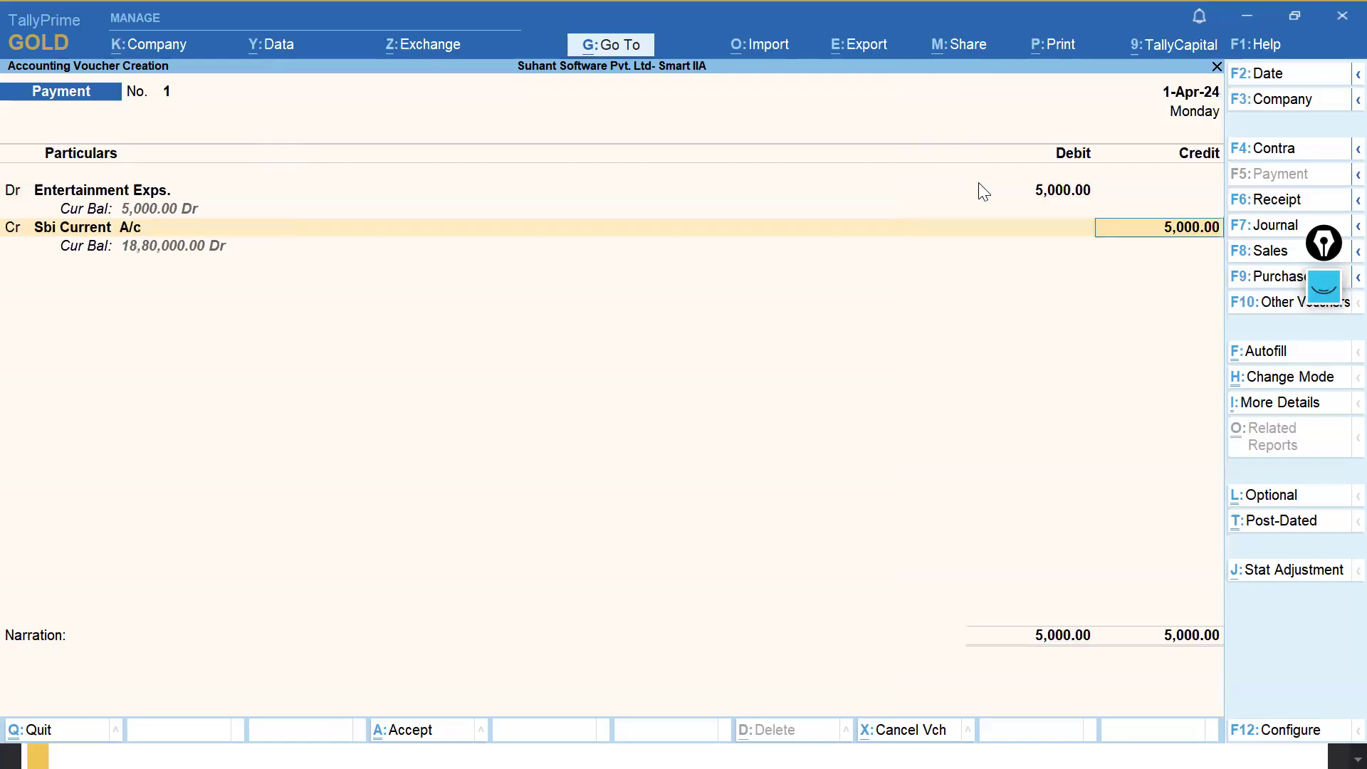
{"action": "key", "text": "ctrl"}
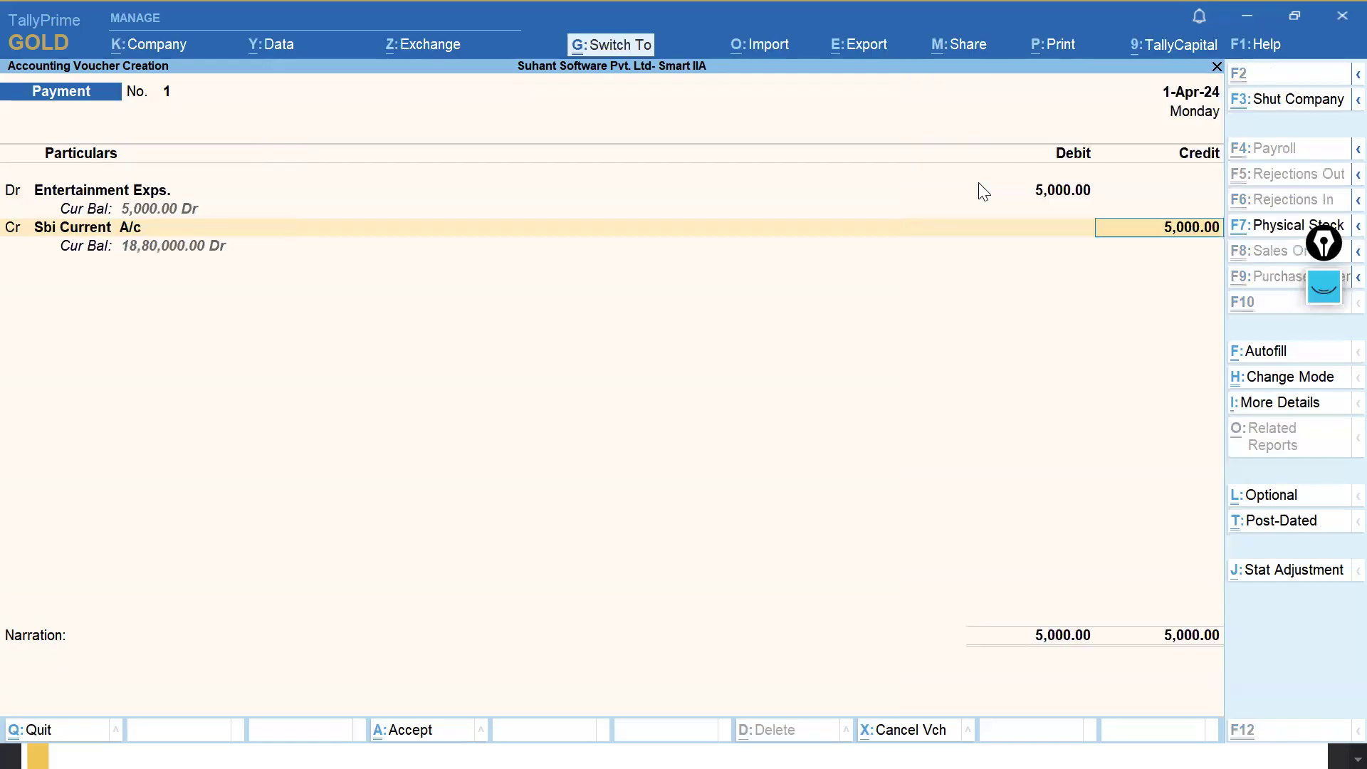
{"action": "key", "text": "ctrl+a"}
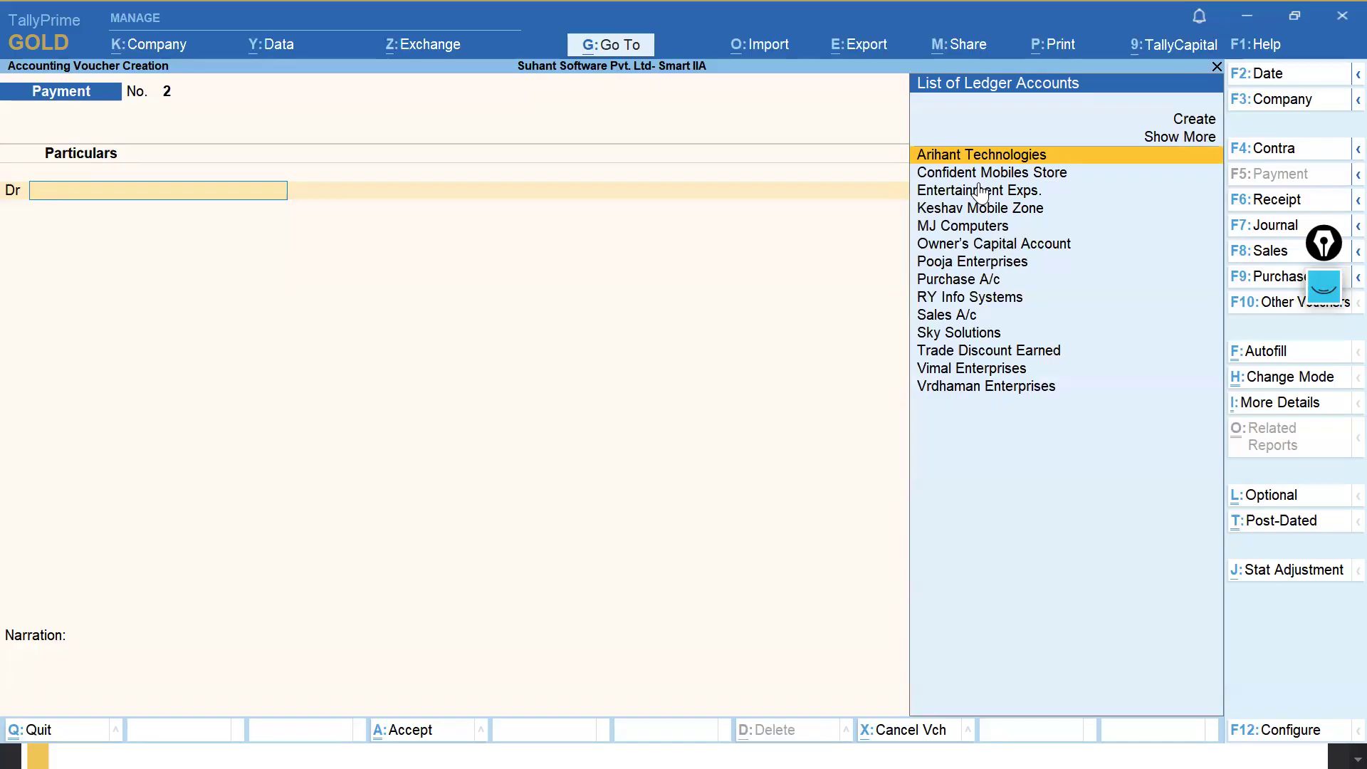
Create a ledger named Travelling Exps under the Indirect Expenses group from the new payment voucher's debit line.
{"action": "type", "text": "tra"}
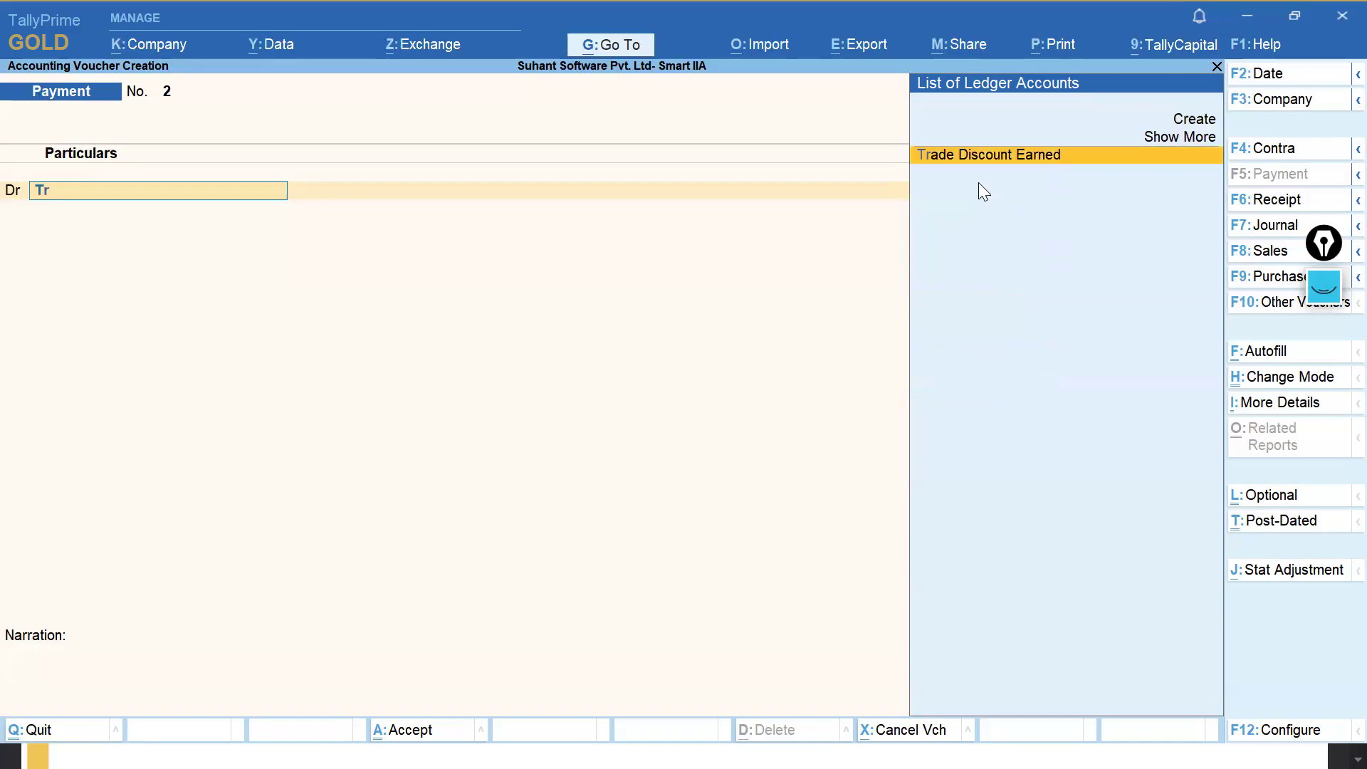
{"action": "type", "text": "v"}
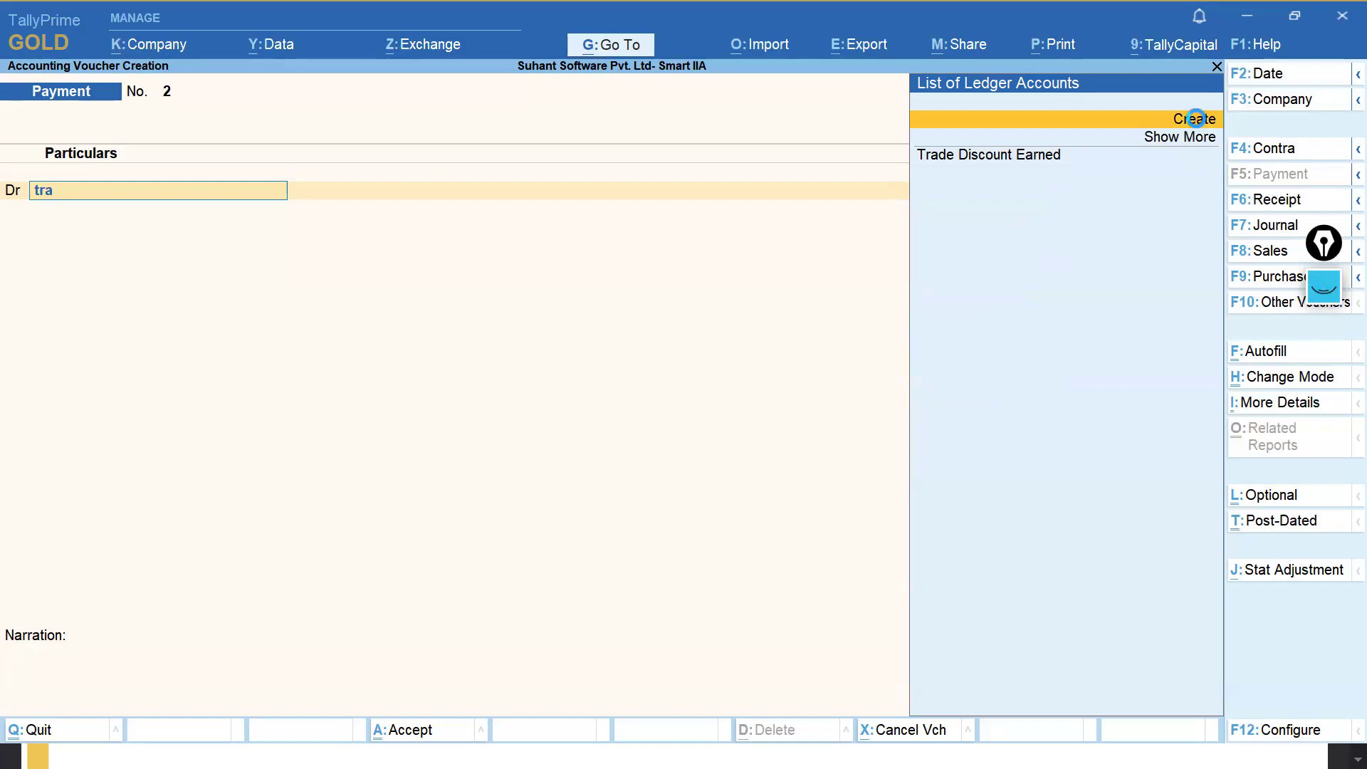
{"action": "key", "text": "v"}
{"action": "left_click", "coordinate": [1198, 127]}
{"action": "type", "text": "Trave"}
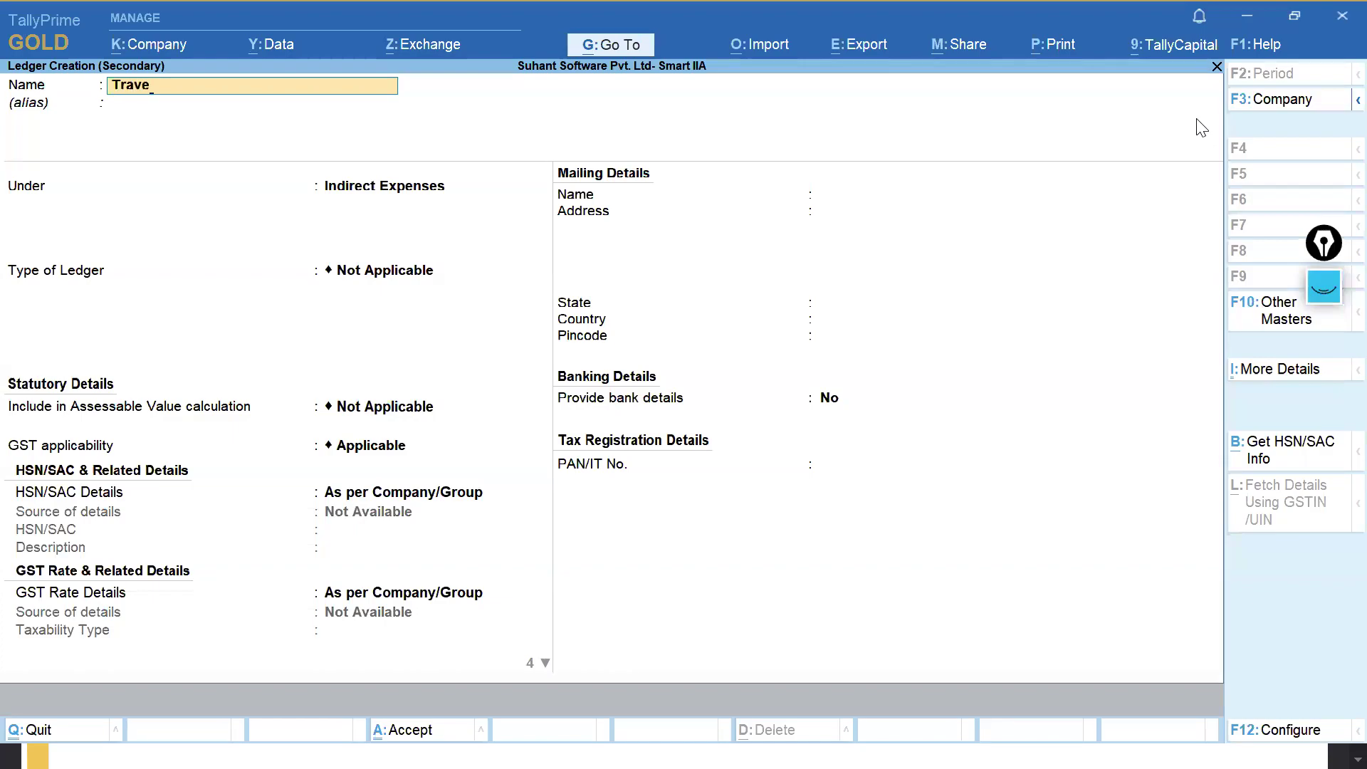
{"action": "type", "text": "lling Exps"}
{"action": "key", "text": "Return"}
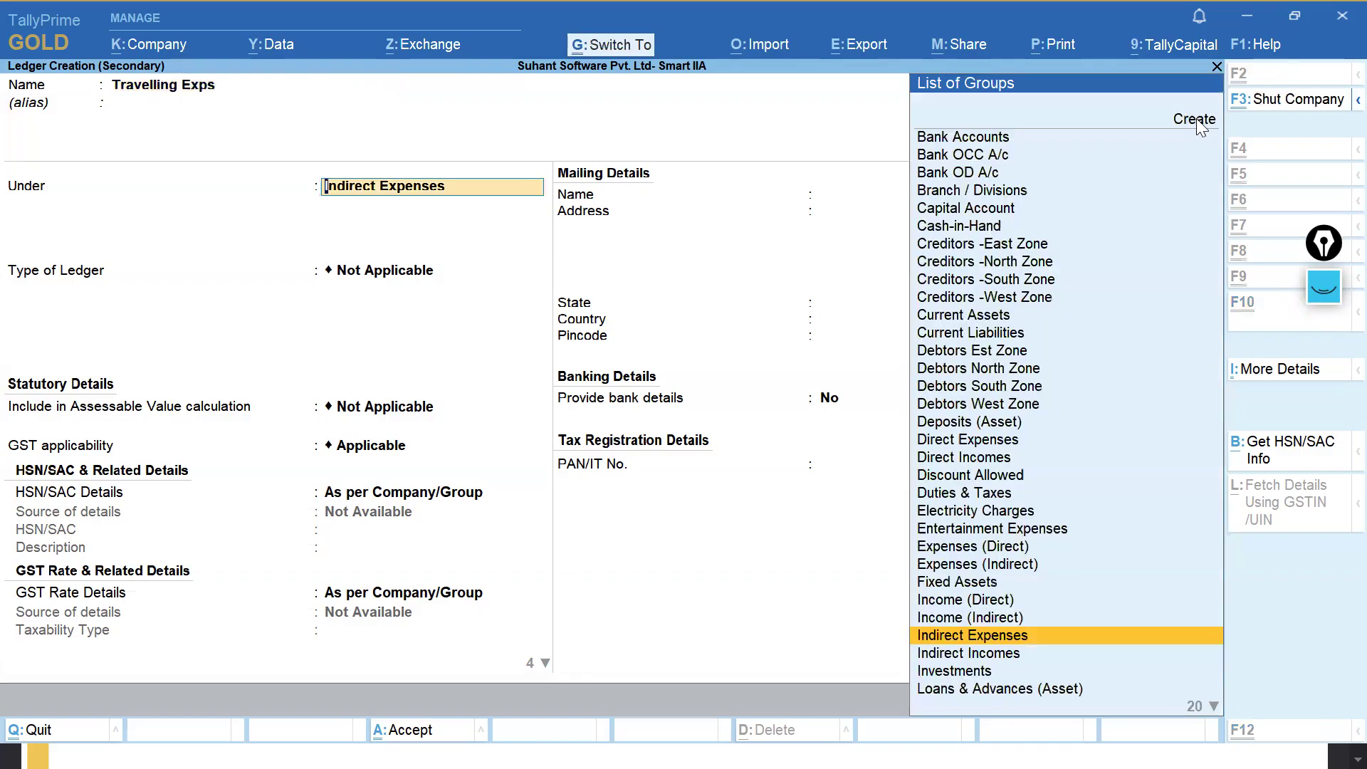
{"action": "key", "text": "ctrl+a"}
Enter 7,500 as the debit amount for Travelling Exps and make the second line a debit entry.
{"action": "type", "text": "7500"}
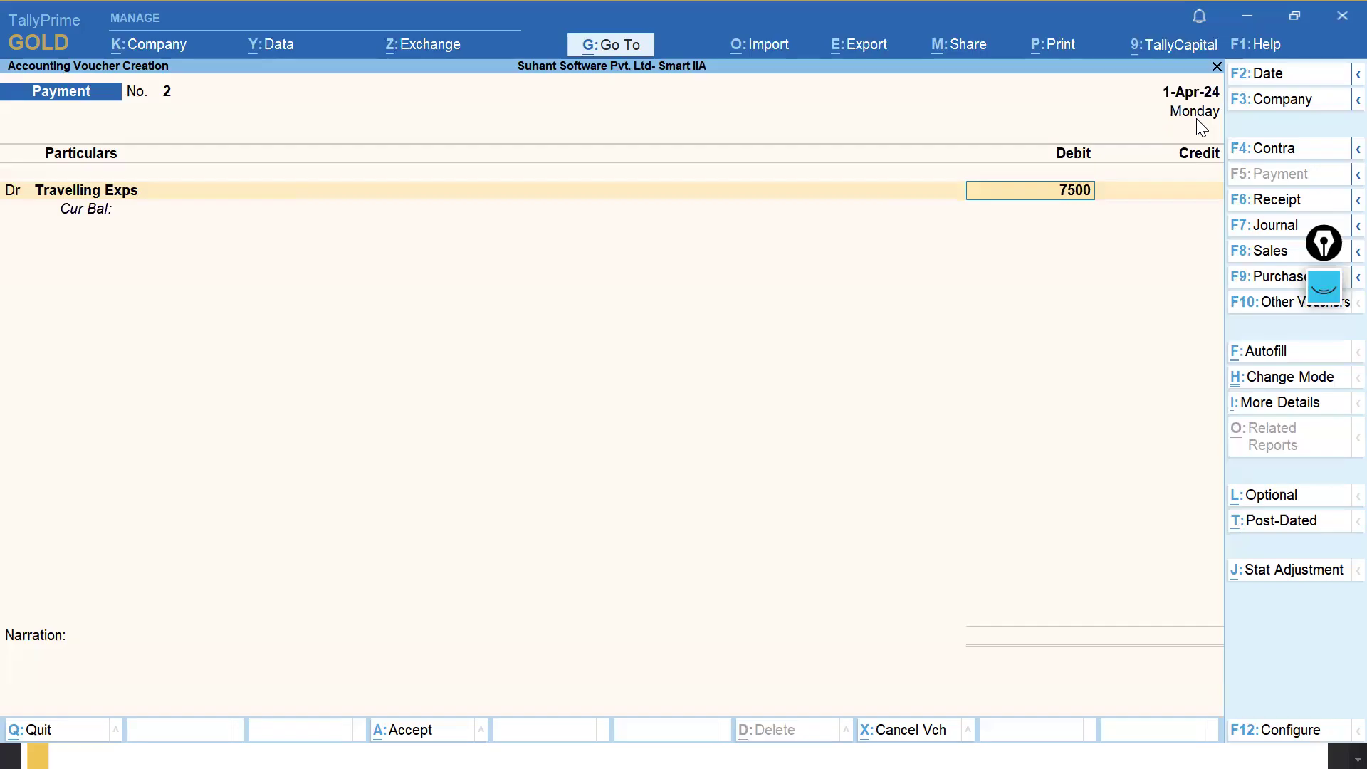
{"action": "key", "text": "Return"}
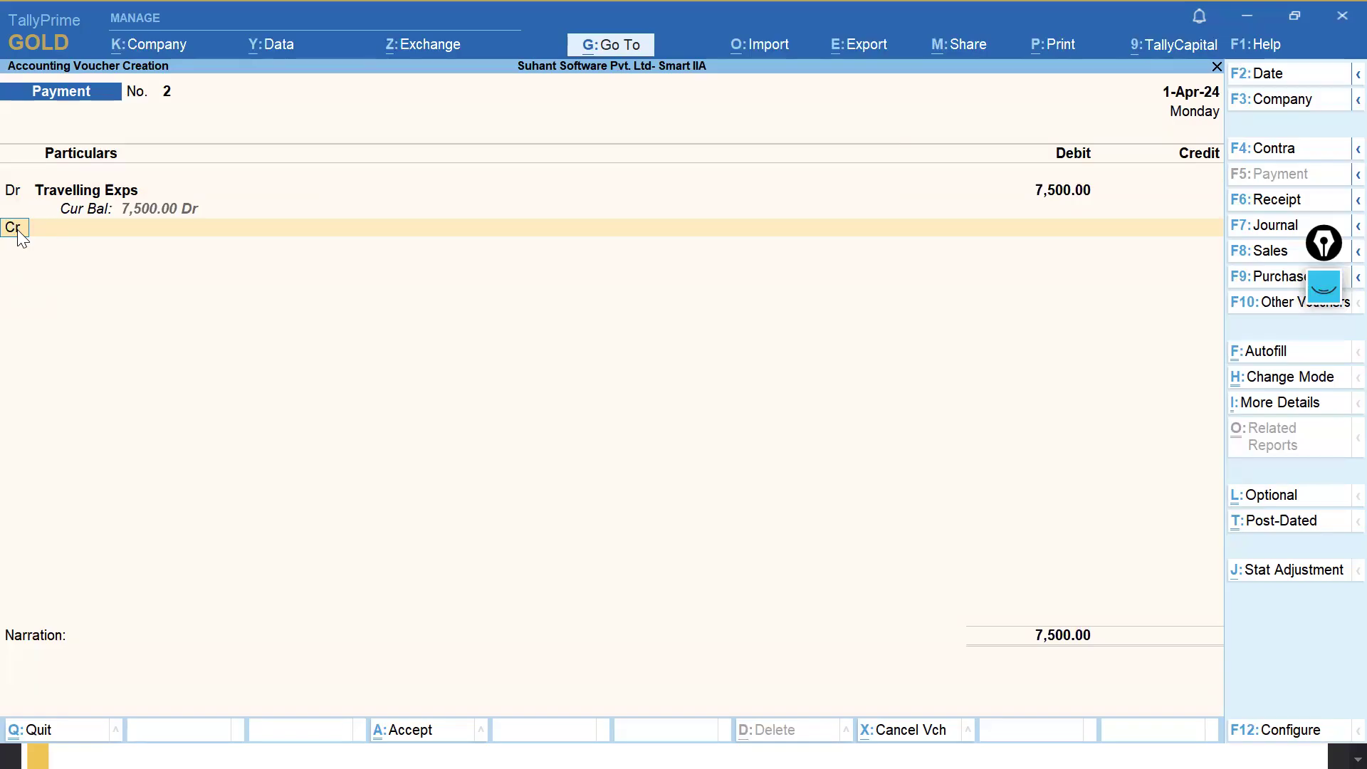
{"action": "type", "text": "d"}
{"action": "key", "text": "Return"}
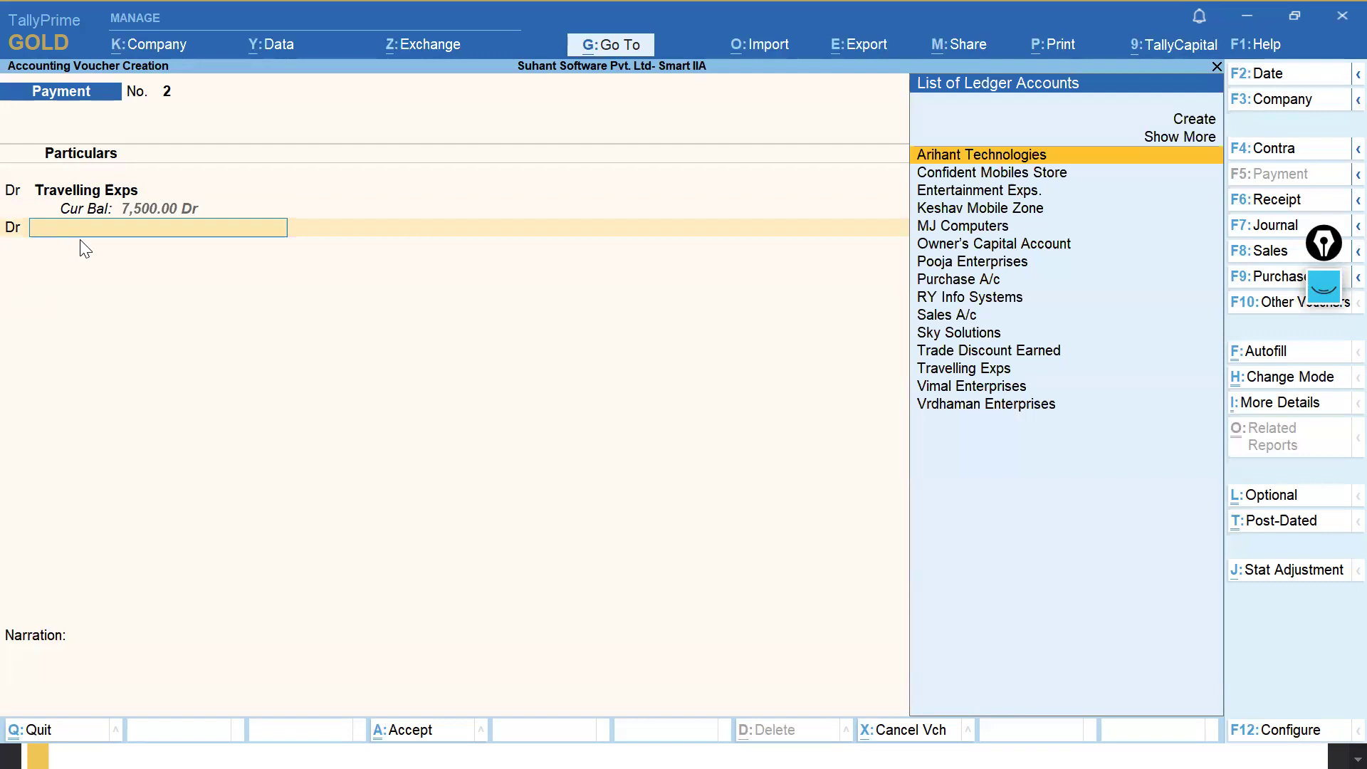
Create a ledger named Labour Charges under the Indirect Expenses group from the voucher's second debit line.
{"action": "type", "text": "La"}
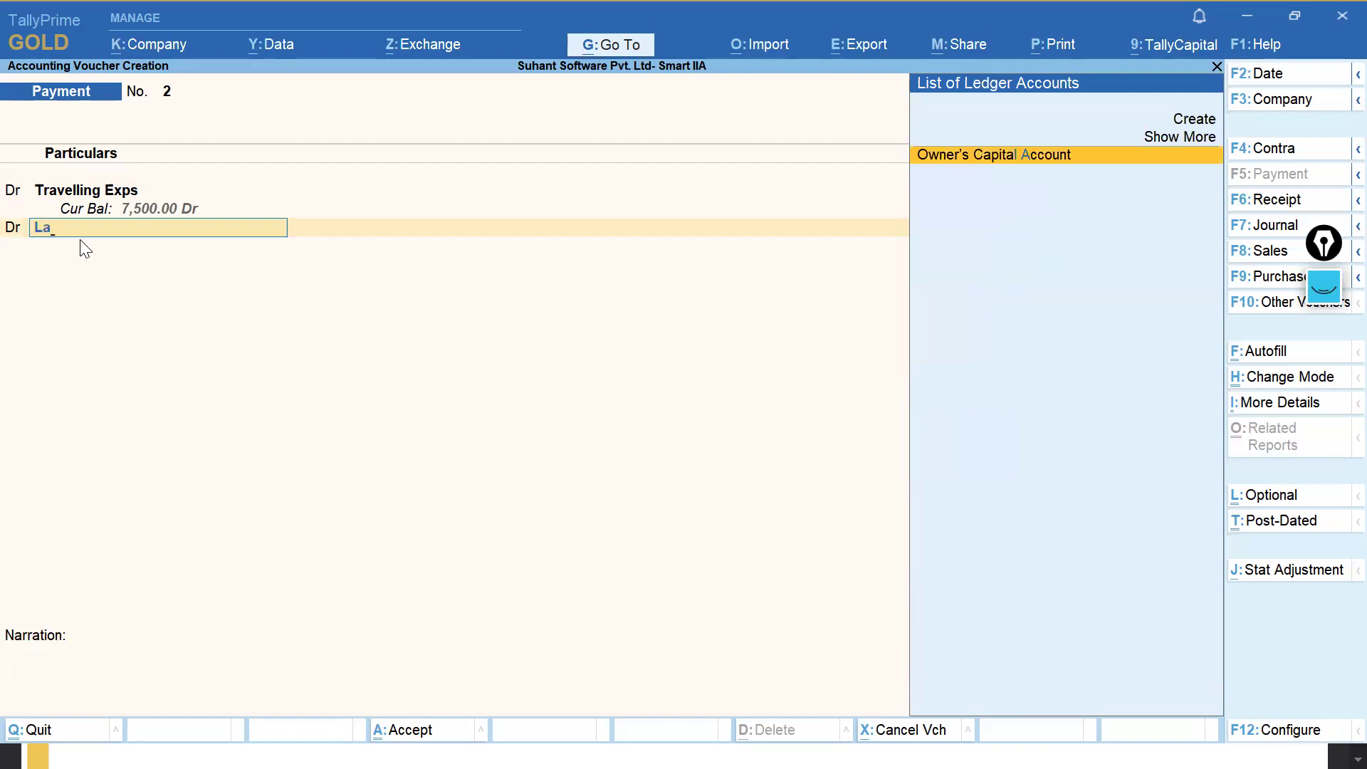
{"action": "key", "text": "Up"}
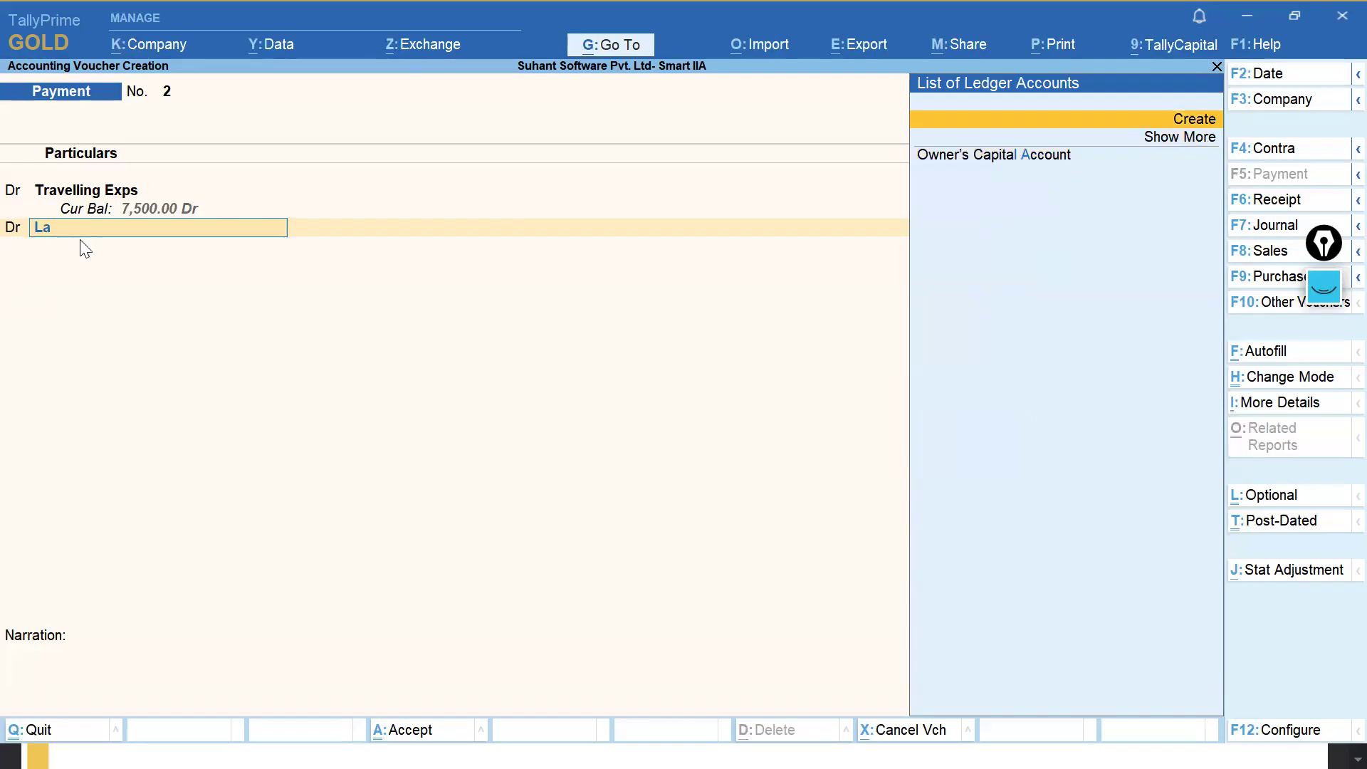
{"action": "key", "text": "Return"}
{"action": "type", "text": "bour Chartges"}
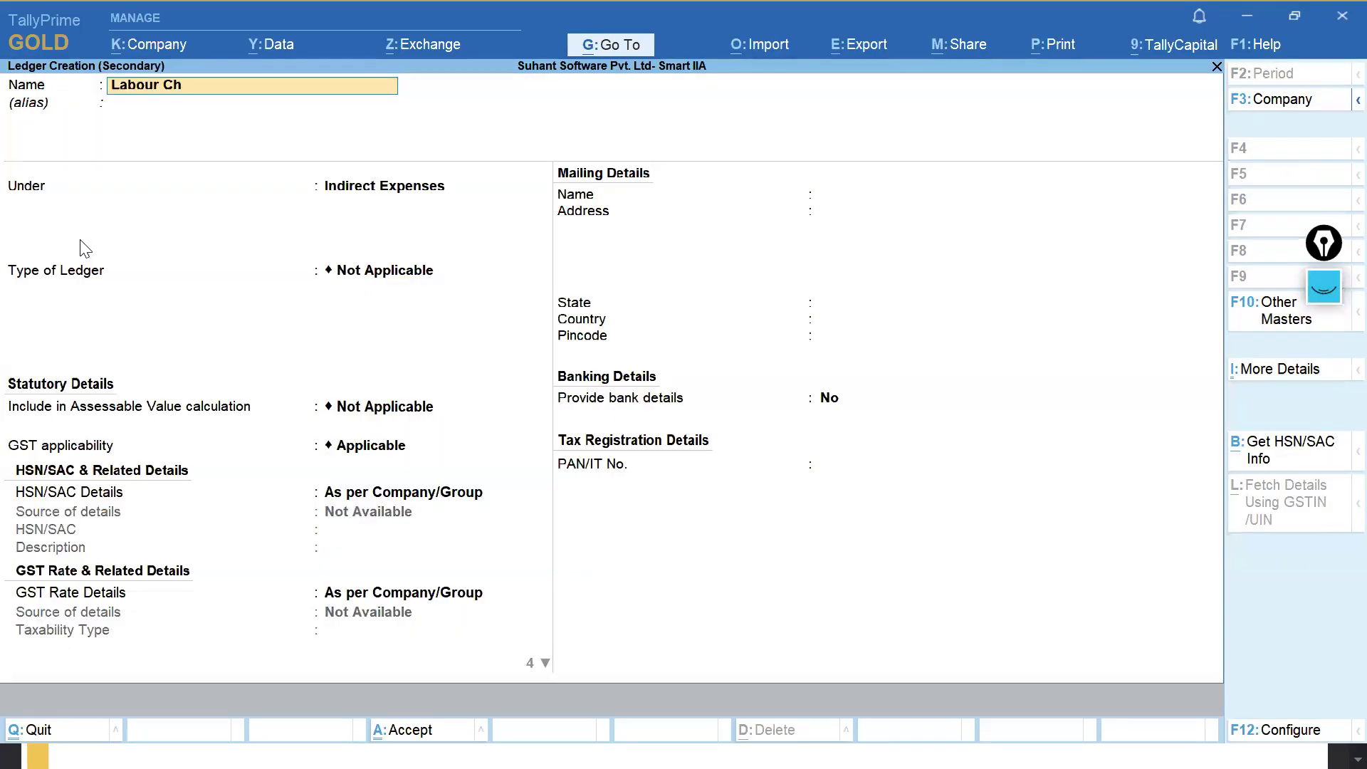
{"action": "key", "text": "Return"}
{"action": "key", "text": "BackSpace"}
{"action": "key", "text": "BackSpace"}
{"action": "key", "text": "BackSpace"}
{"action": "key", "text": "BackSpace"}
{"action": "key", "text": "BackSpace"}
{"action": "type", "text": "ges"}
{"action": "key", "text": "Return"}
{"action": "key", "text": "Return"}
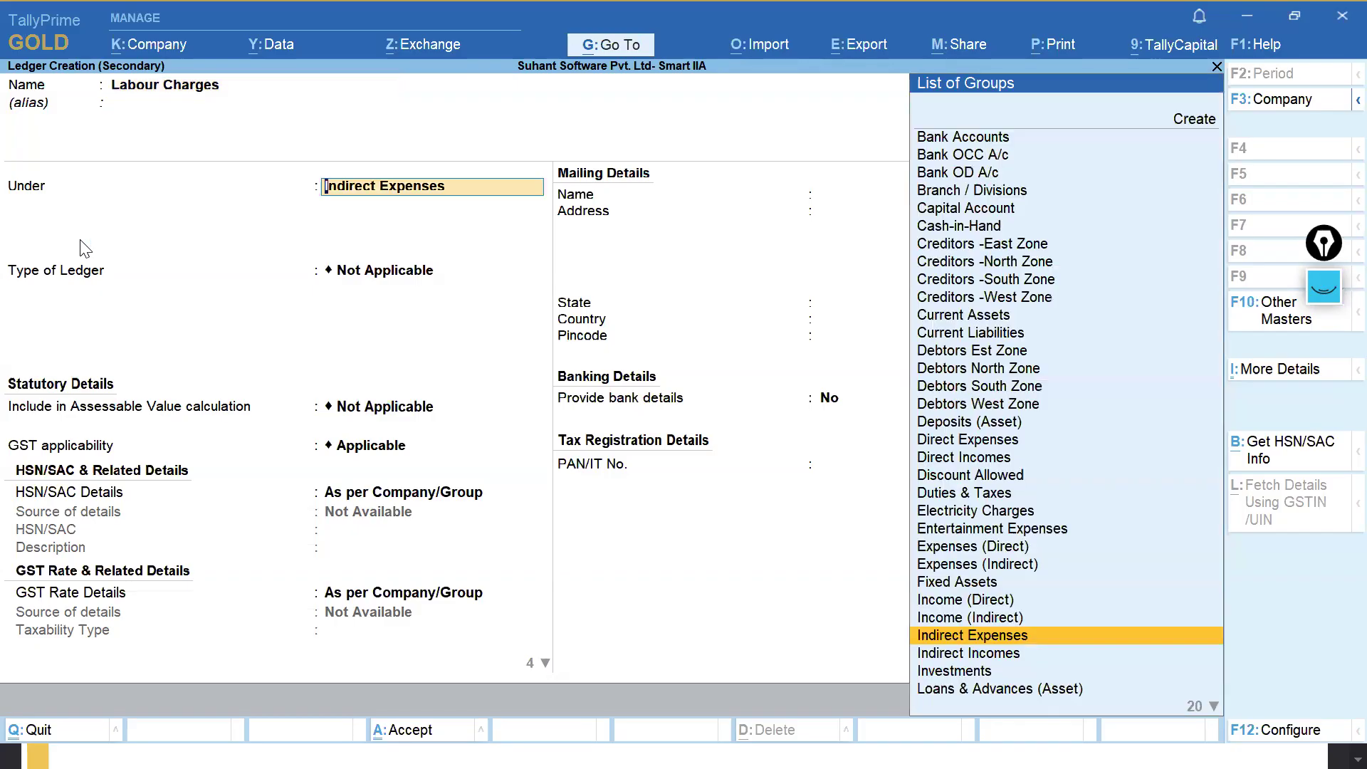
{"action": "key", "text": "Return"}
{"action": "key", "text": "ctrl+a"}
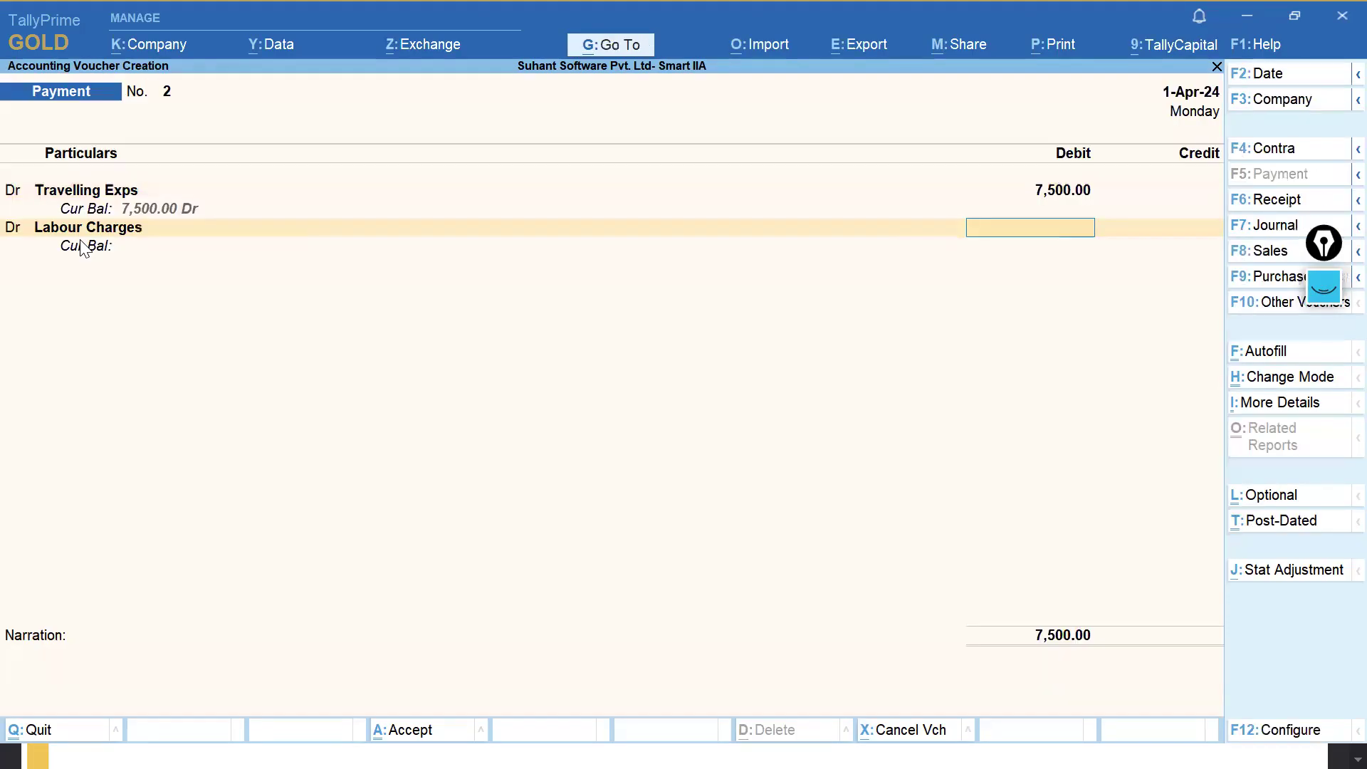
Enter 2,500 as the debit amount for Labour Charges and make the third line a credit entry.
{"action": "type", "text": "2500"}
{"action": "key", "text": "Return"}
{"action": "key", "text": "Return"}
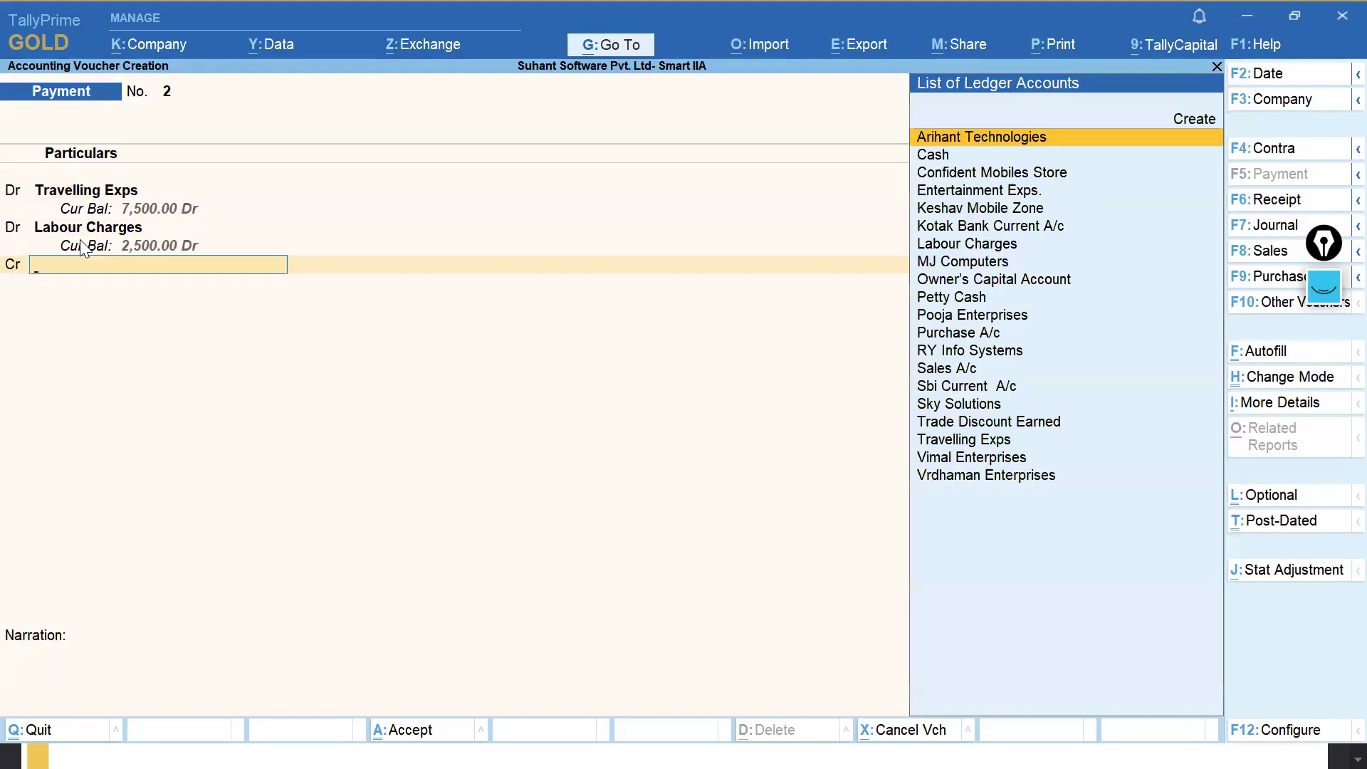
Credit Kotak Bank Current A/c with 10,000 on the third line and accept the payment voucher.
{"action": "type", "text": "ko"}
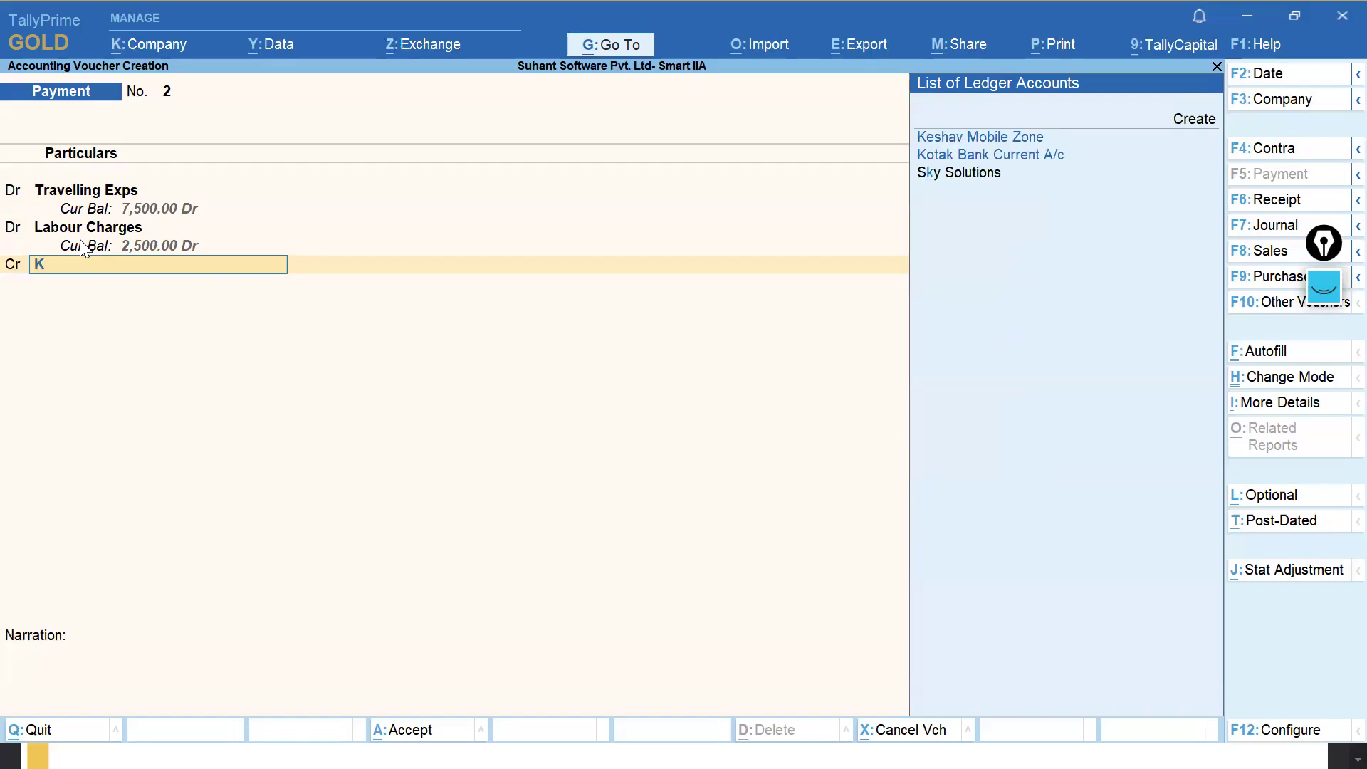
{"action": "key", "text": "Return"}
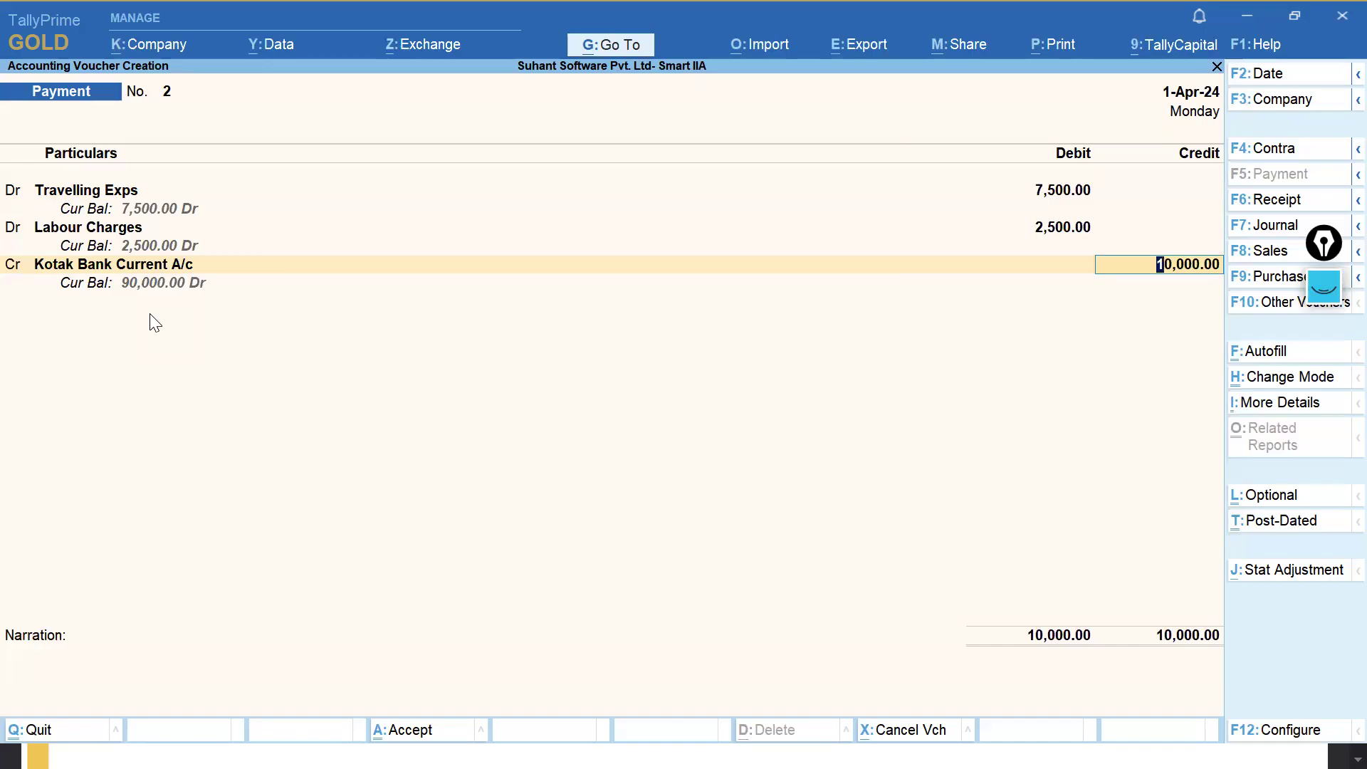
{"action": "key", "text": "ctrl"}
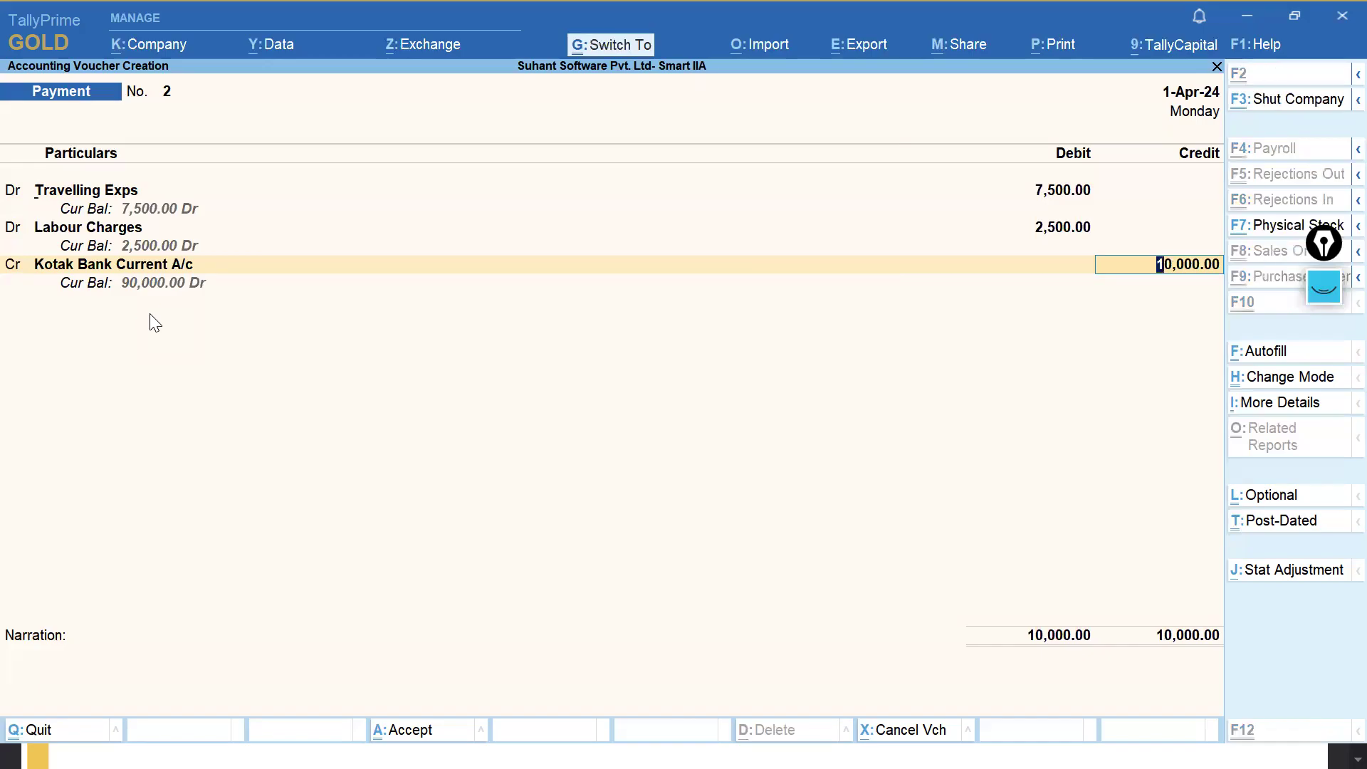
{"action": "key", "text": "ctrl+a"}
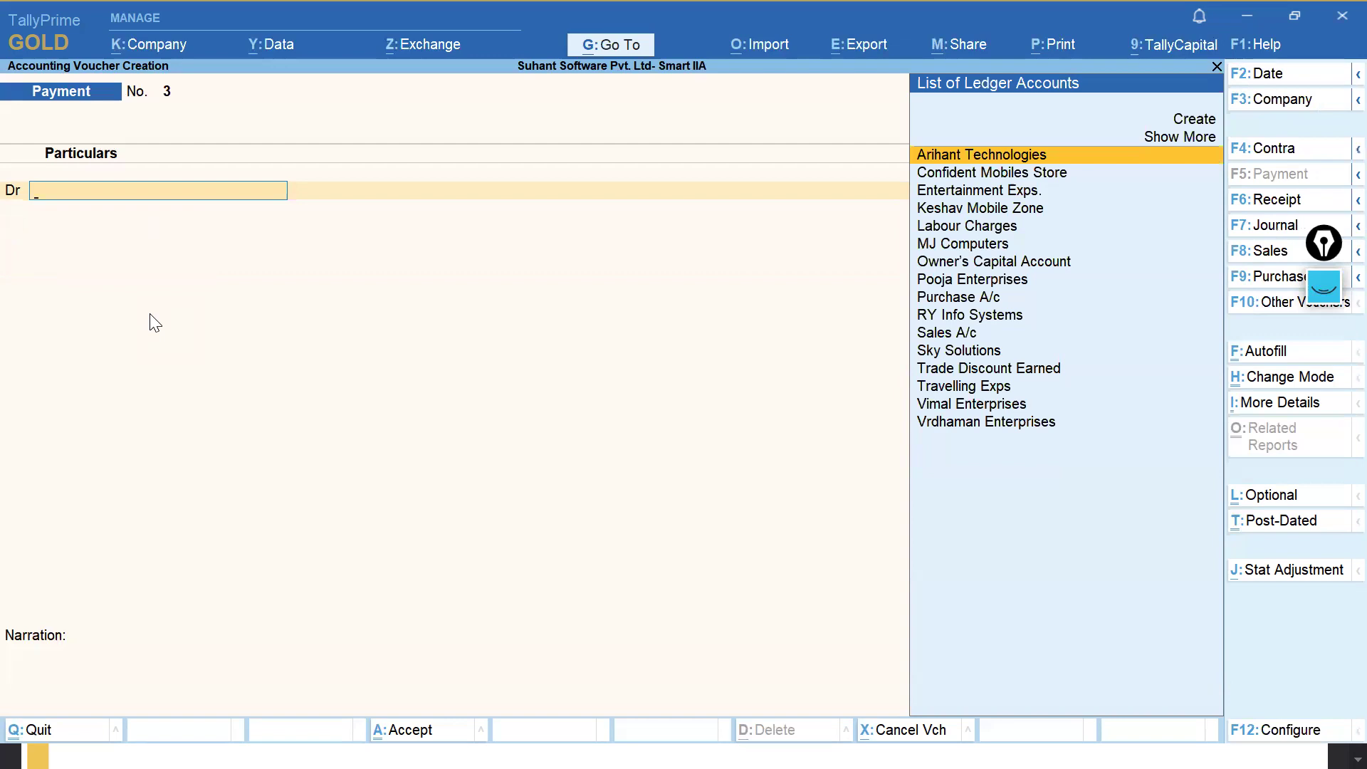
Create a ledger named Water Charges under the Indirect Expenses group from the payment voucher's first debit line.
{"action": "type", "text": "w"}
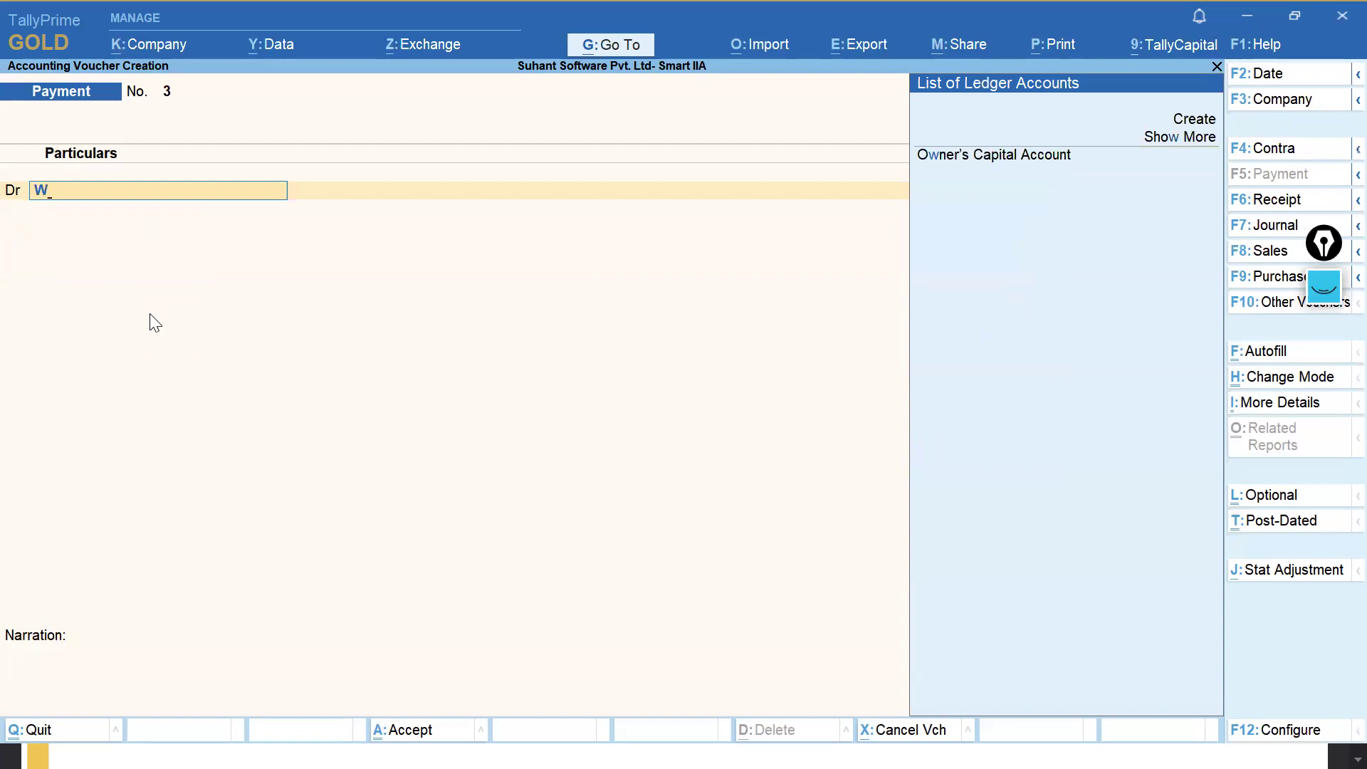
{"action": "key", "text": "Up"}
{"action": "key", "text": "Up"}
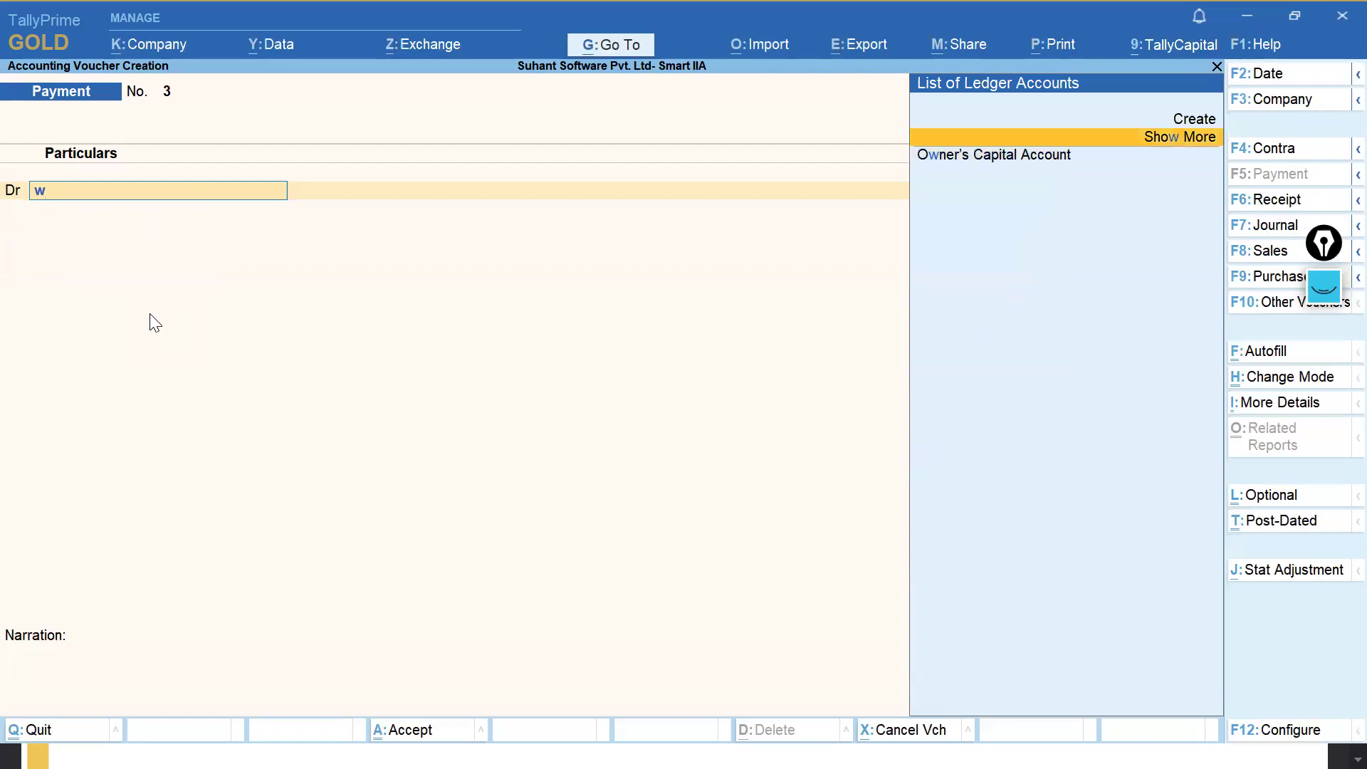
{"action": "key", "text": "Return"}
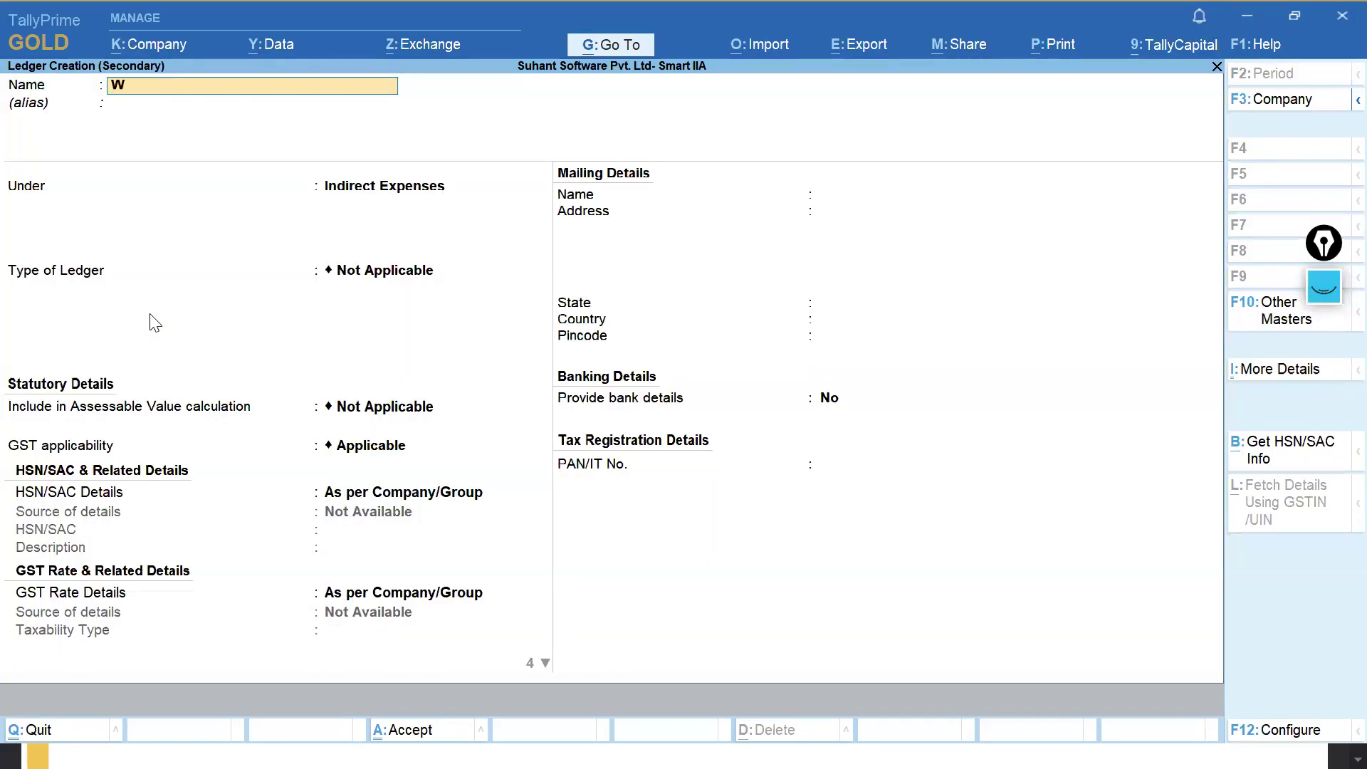
{"action": "type", "text": "ater Charges"}
{"action": "key", "text": "Return"}
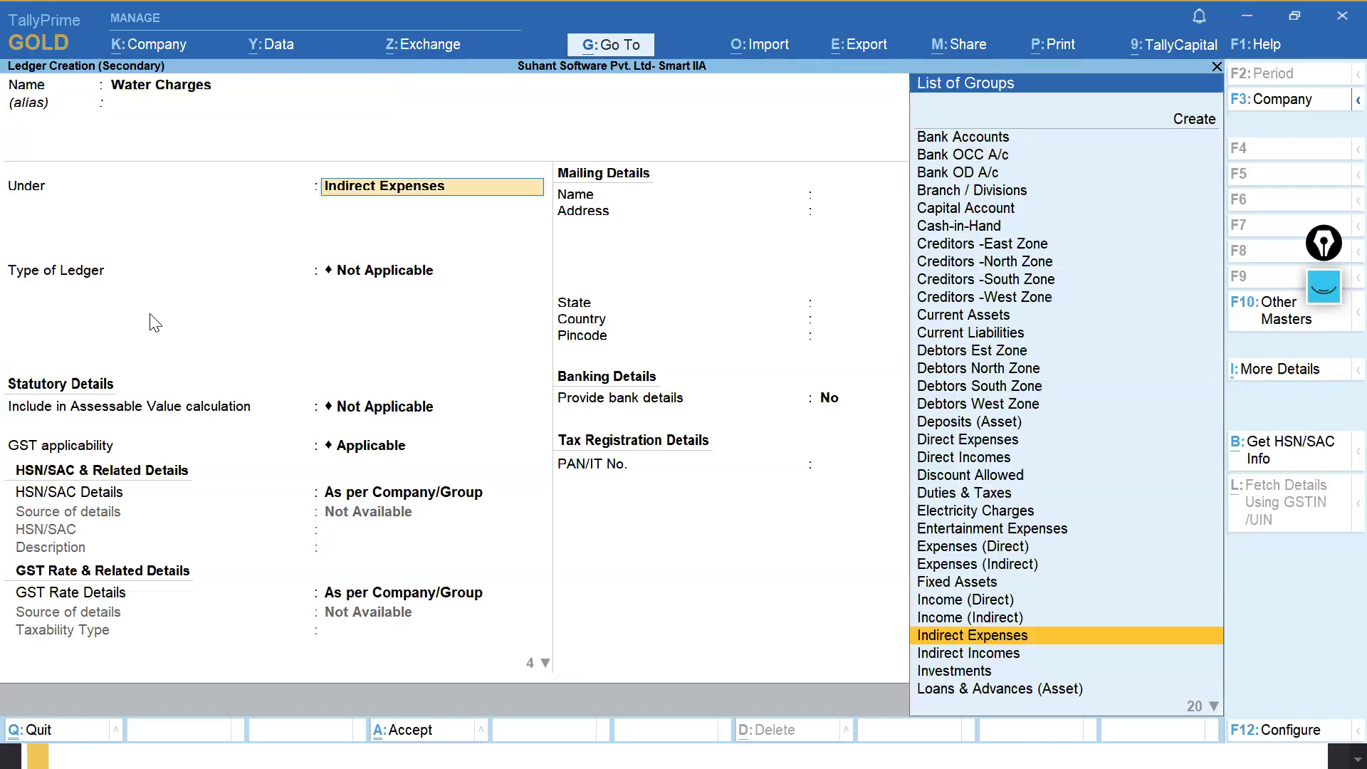
{"action": "key", "text": "Return"}
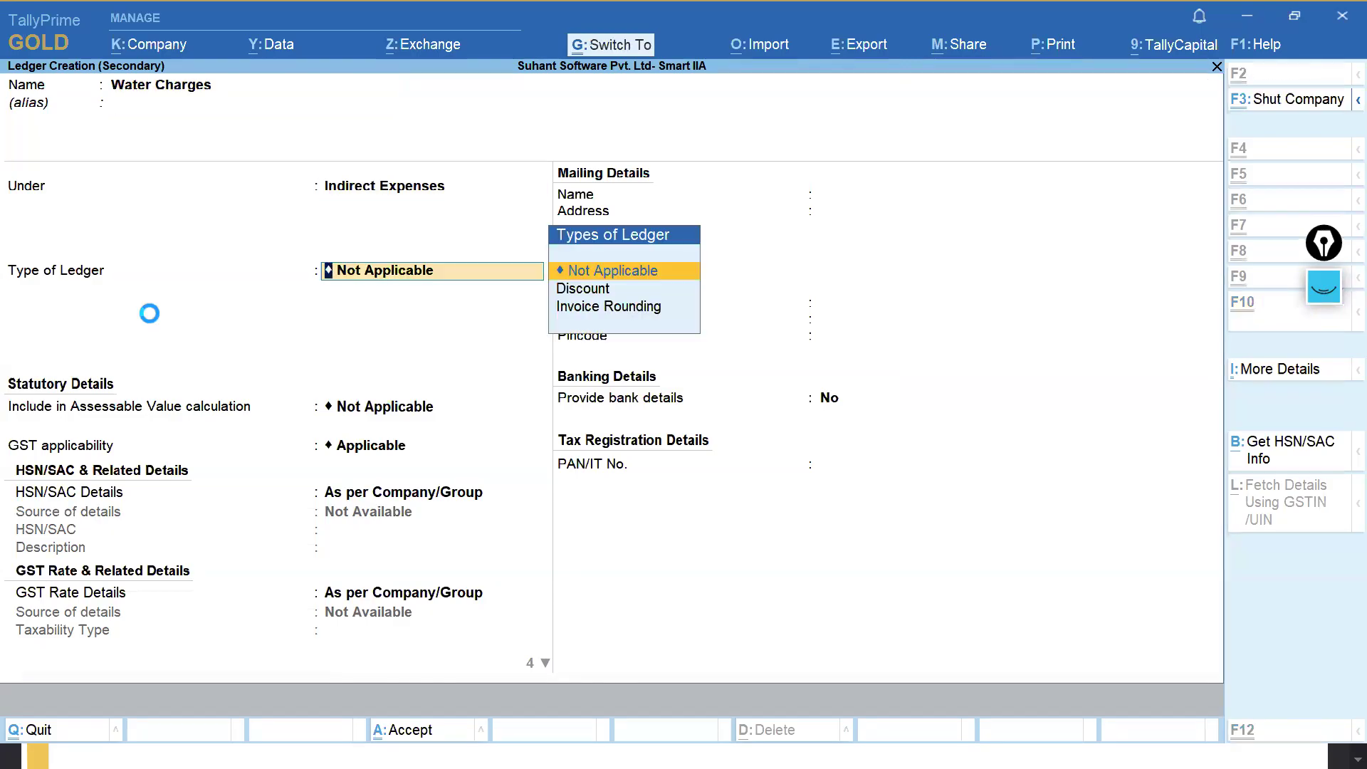
Debit Water Charges with 250, credit Petty Cash with the same amount, and accept the payment voucher.
{"action": "type", "text": "250"}
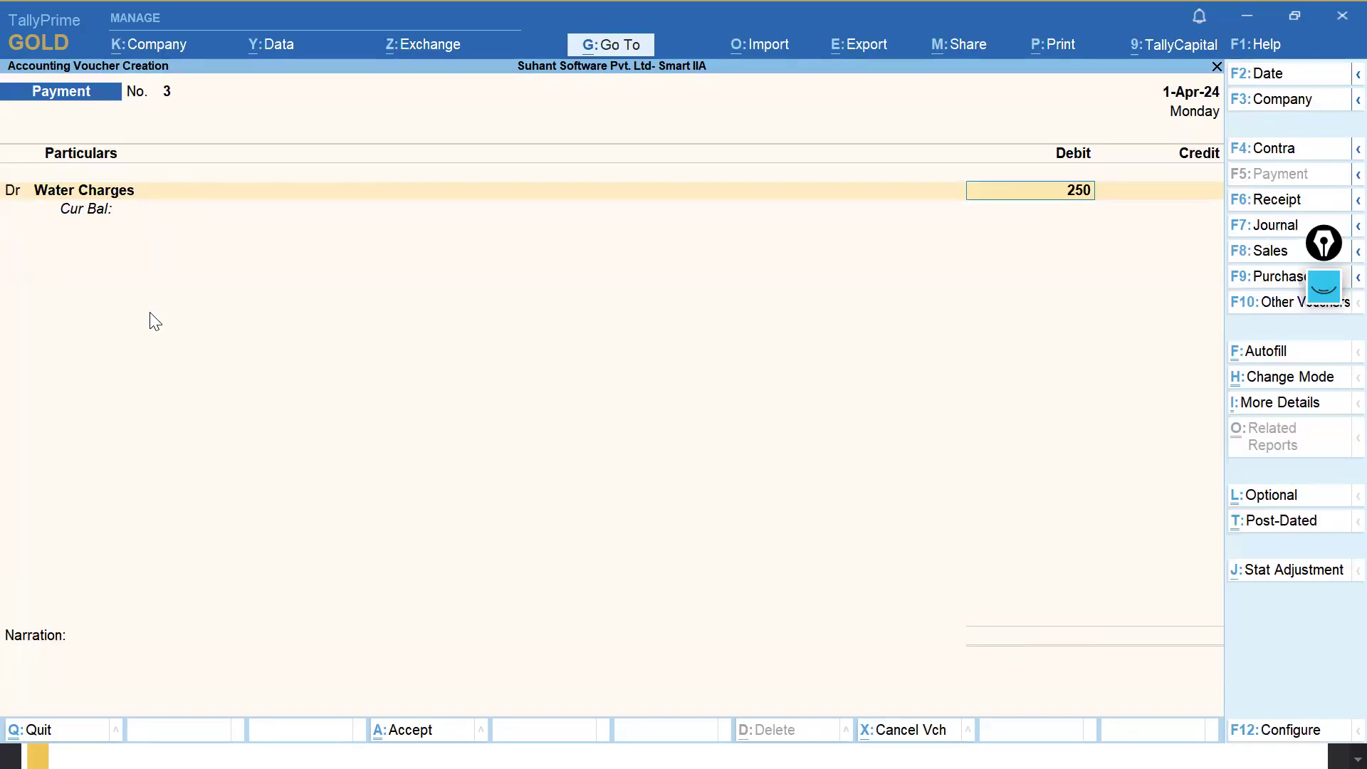
{"action": "key", "text": "Return"}
{"action": "type", "text": "Pe"}
{"action": "key", "text": "Return"}
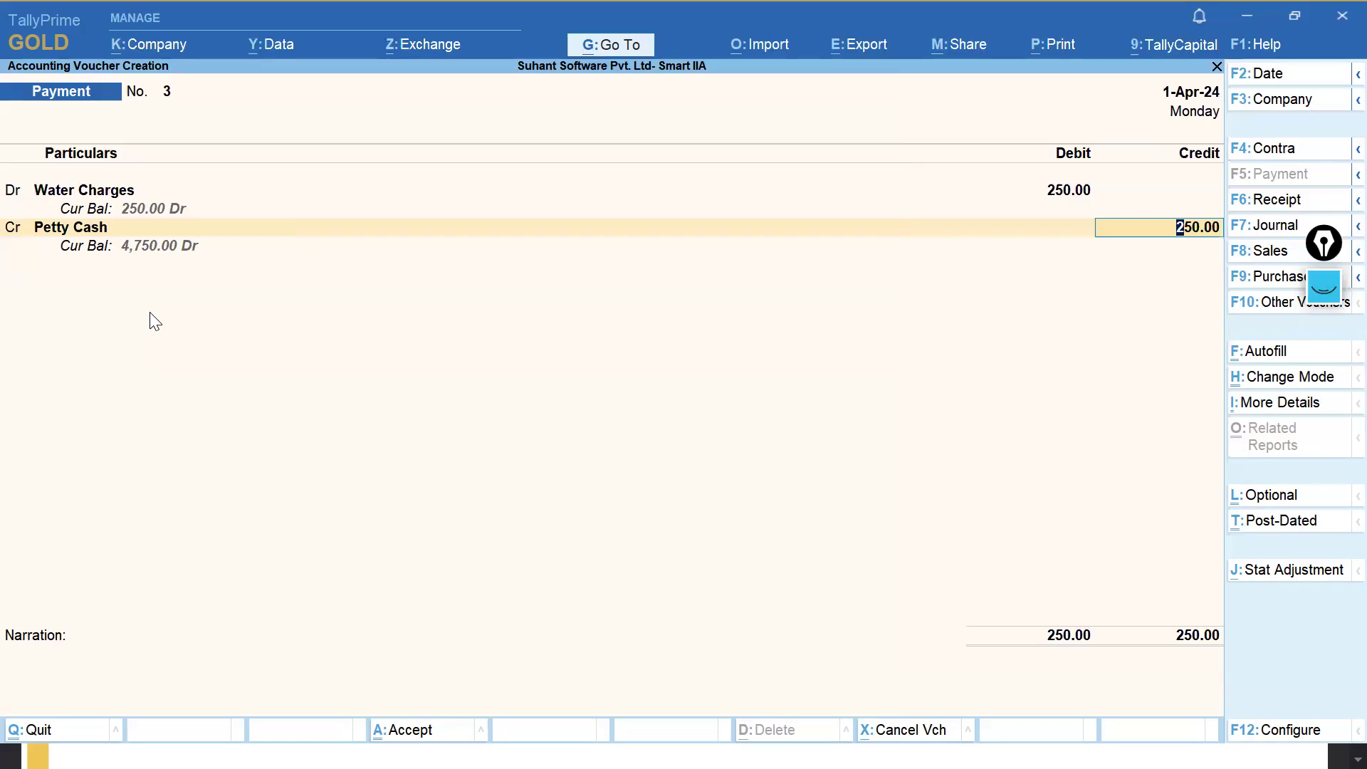
{"action": "key", "text": "ctrl+a"}
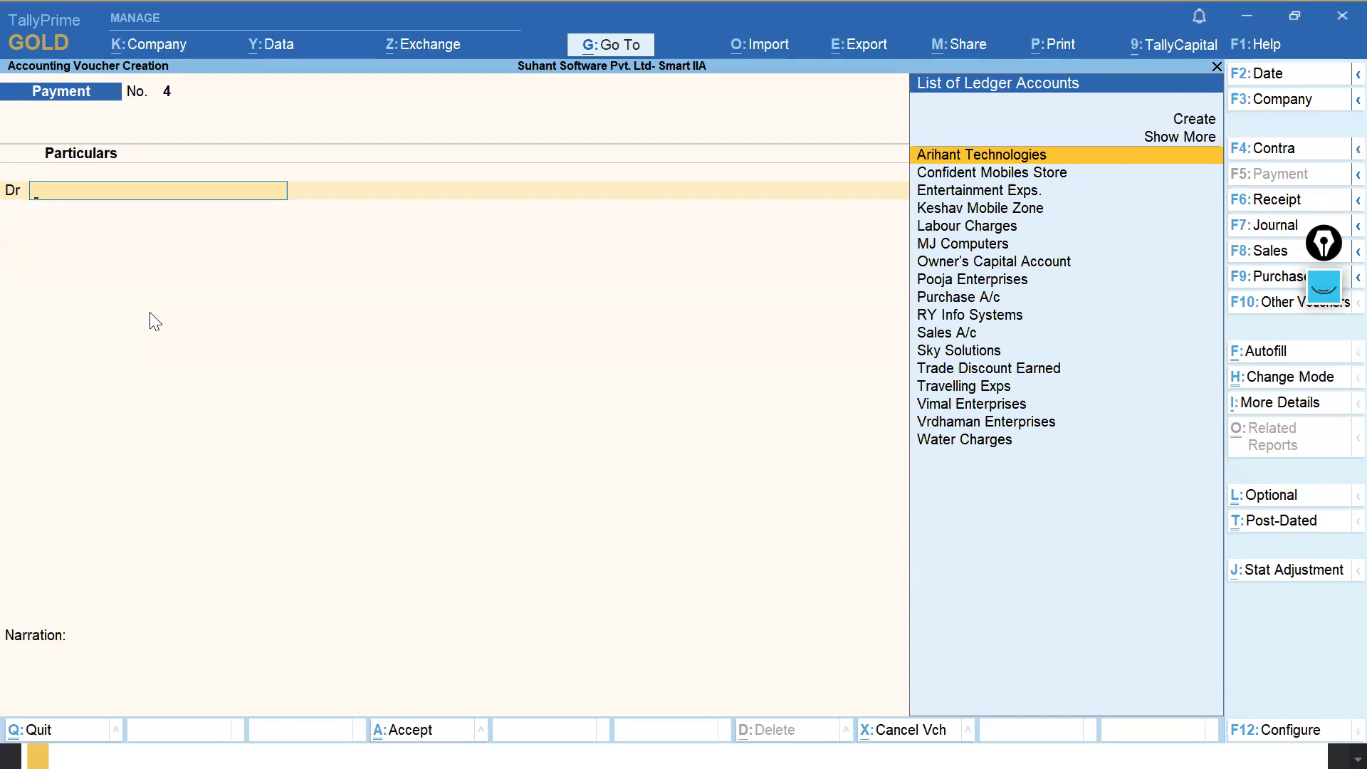
Start a purchase voucher in As Voucher mode and leave the supplier invoice number and date blank.
{"action": "left_click", "coordinate": [1279, 281]}
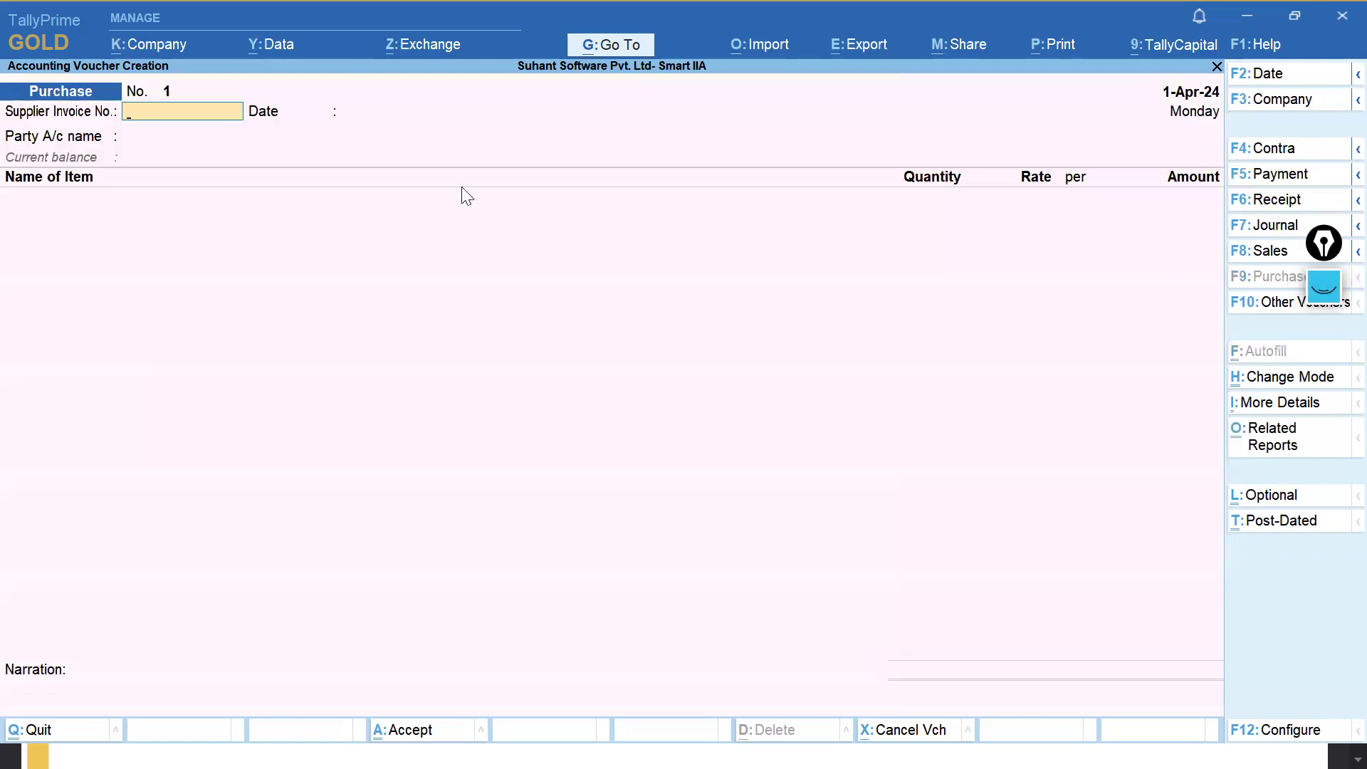
{"action": "left_click", "coordinate": [1292, 384]}
{"action": "key", "text": "Return"}
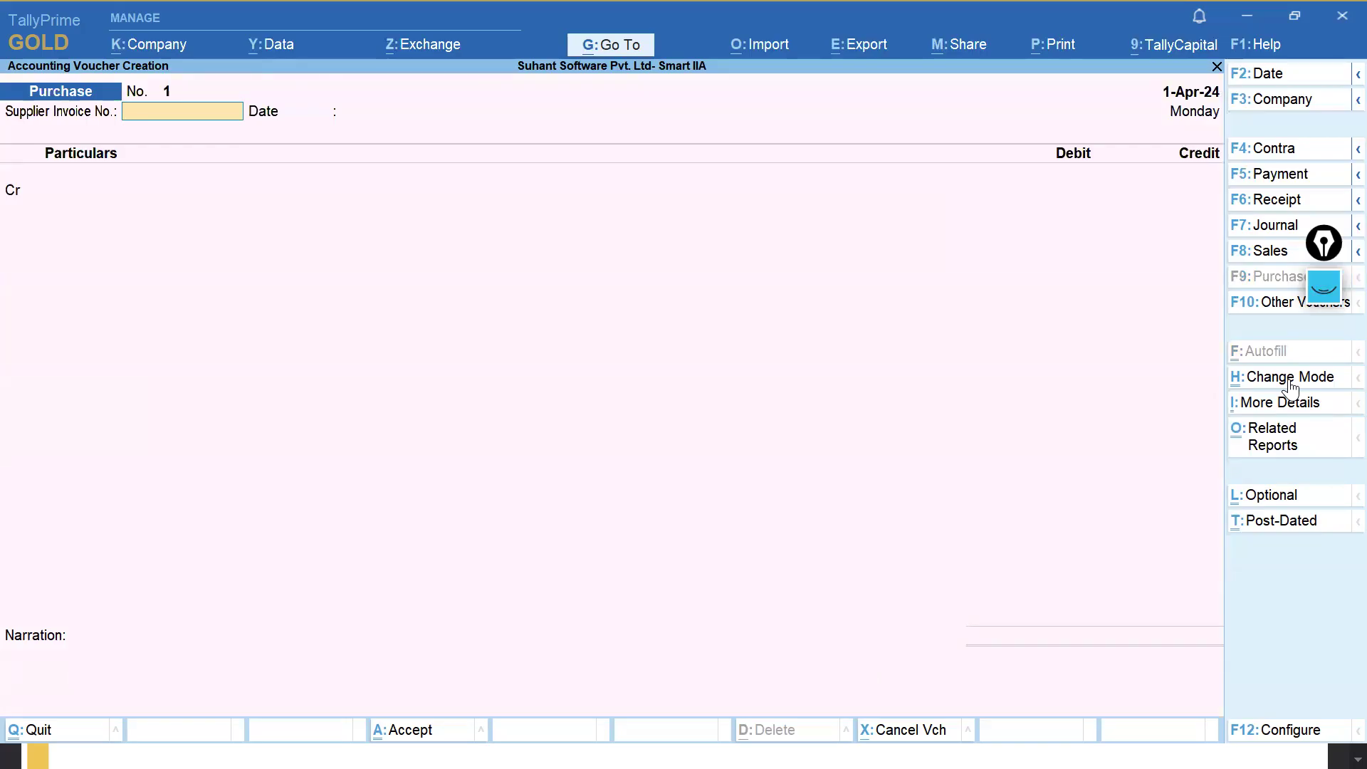
{"action": "key", "text": "Return"}
{"action": "key", "text": "Return"}
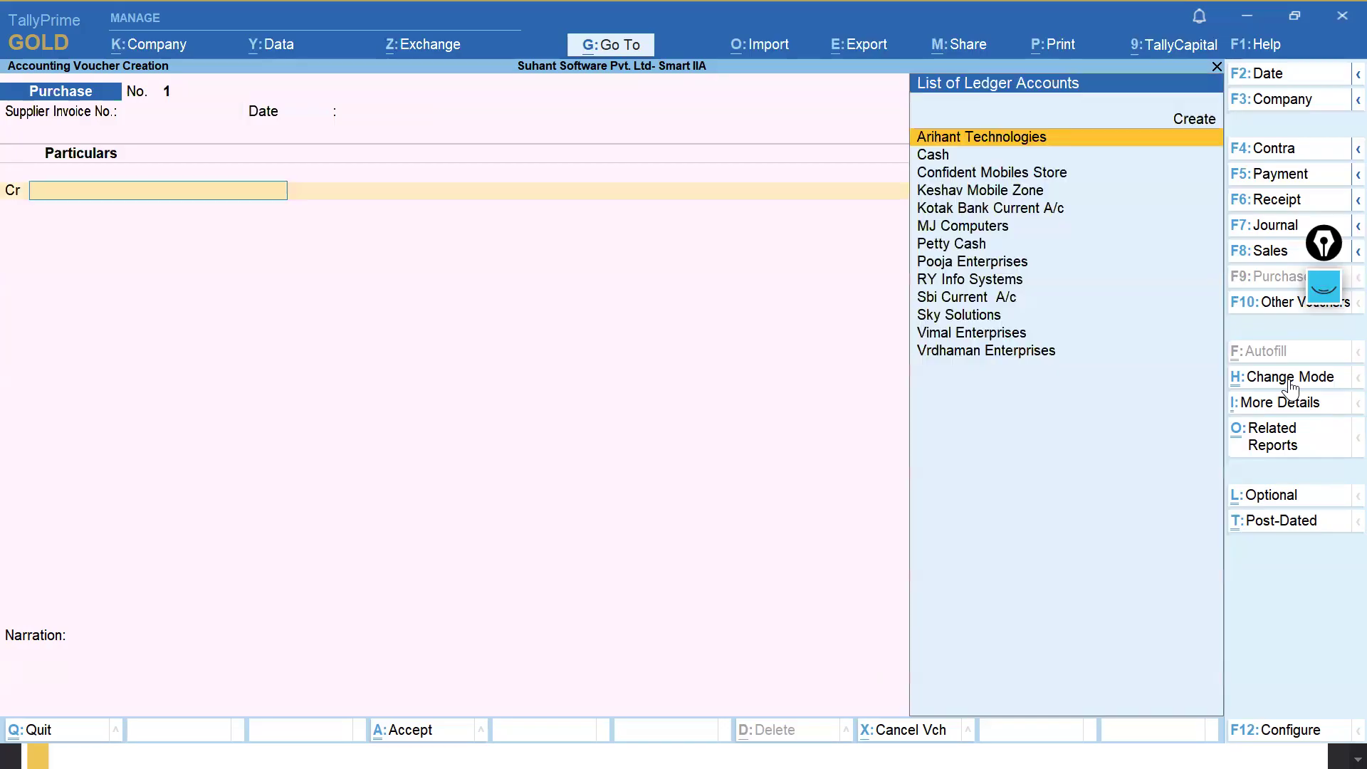
Credit Cash with 5,000 on the purchase voucher's first line.
{"action": "type", "text": "Cas"}
{"action": "key", "text": "Return"}
{"action": "type", "text": "5000"}
{"action": "key", "text": "Return"}
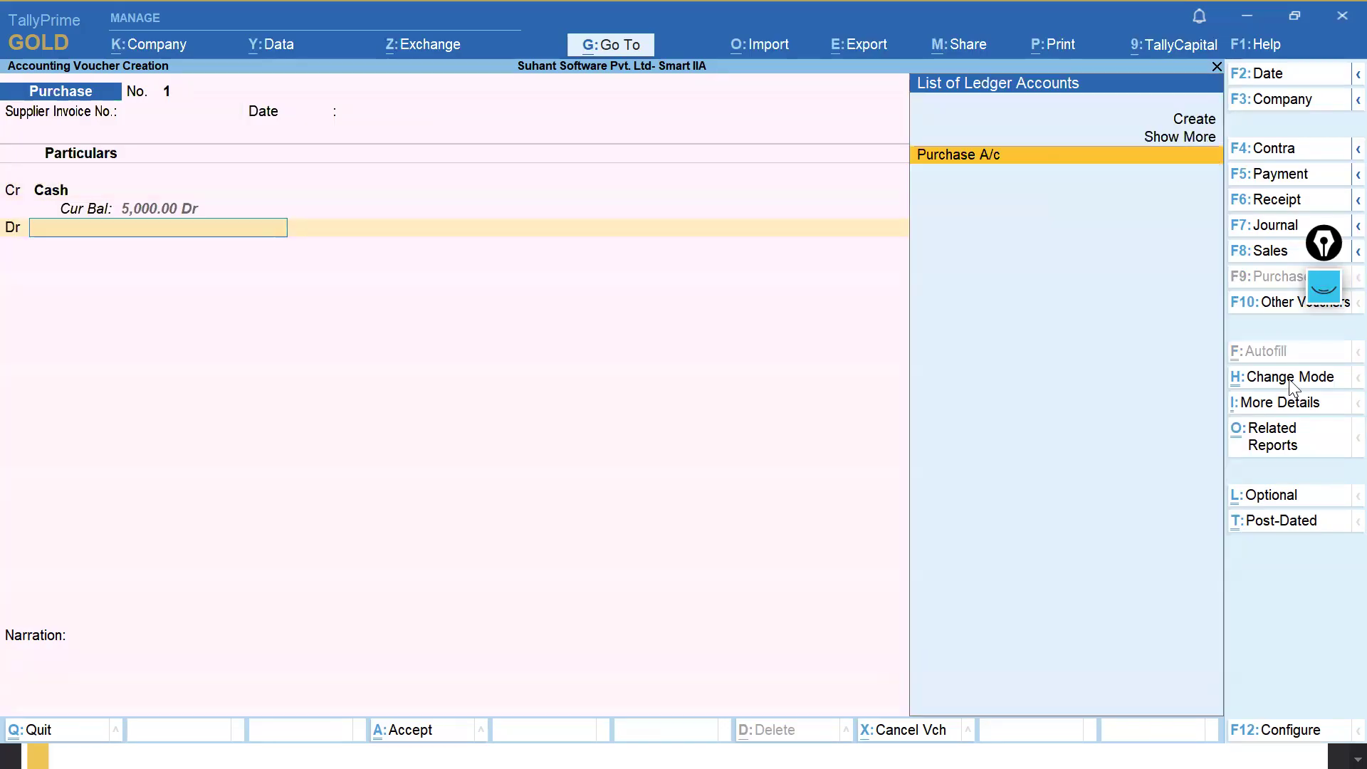
Debit Purchase A/c with 5,000 without any inventory allocation and accept the purchase voucher.
{"action": "key", "text": "Return"}
{"action": "key", "text": "Escape"}
{"action": "key", "text": "BackSpace"}
{"action": "key", "text": "Return"}
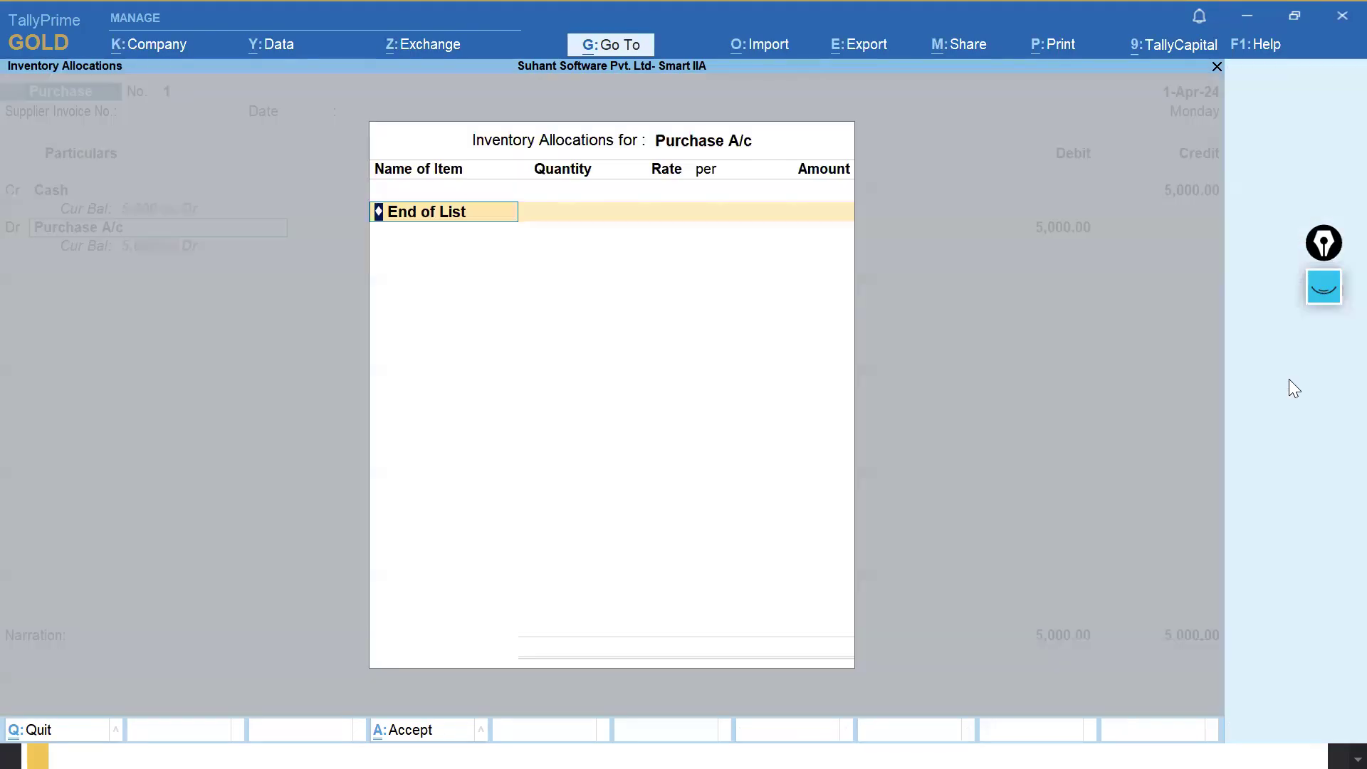
{"action": "key", "text": "ctrl+a"}
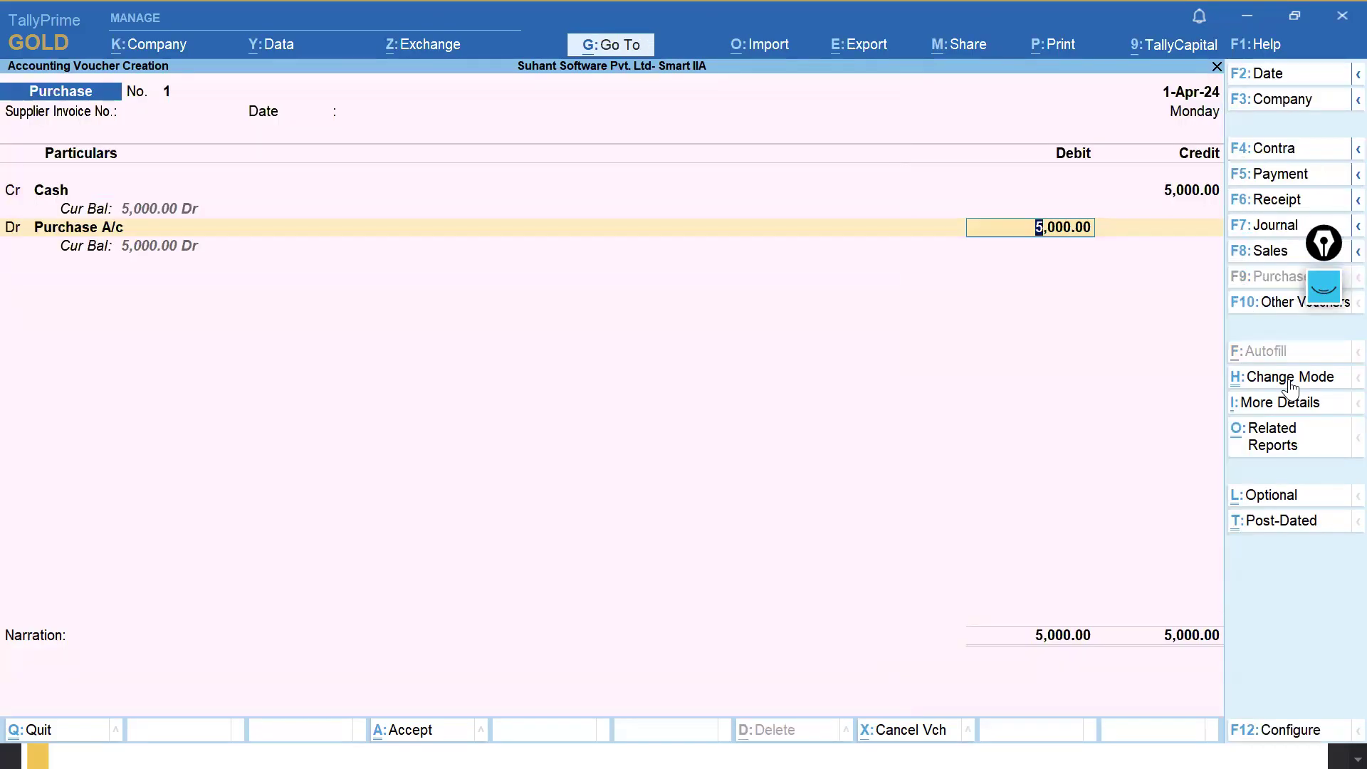
{"action": "key", "text": "ctrl"}
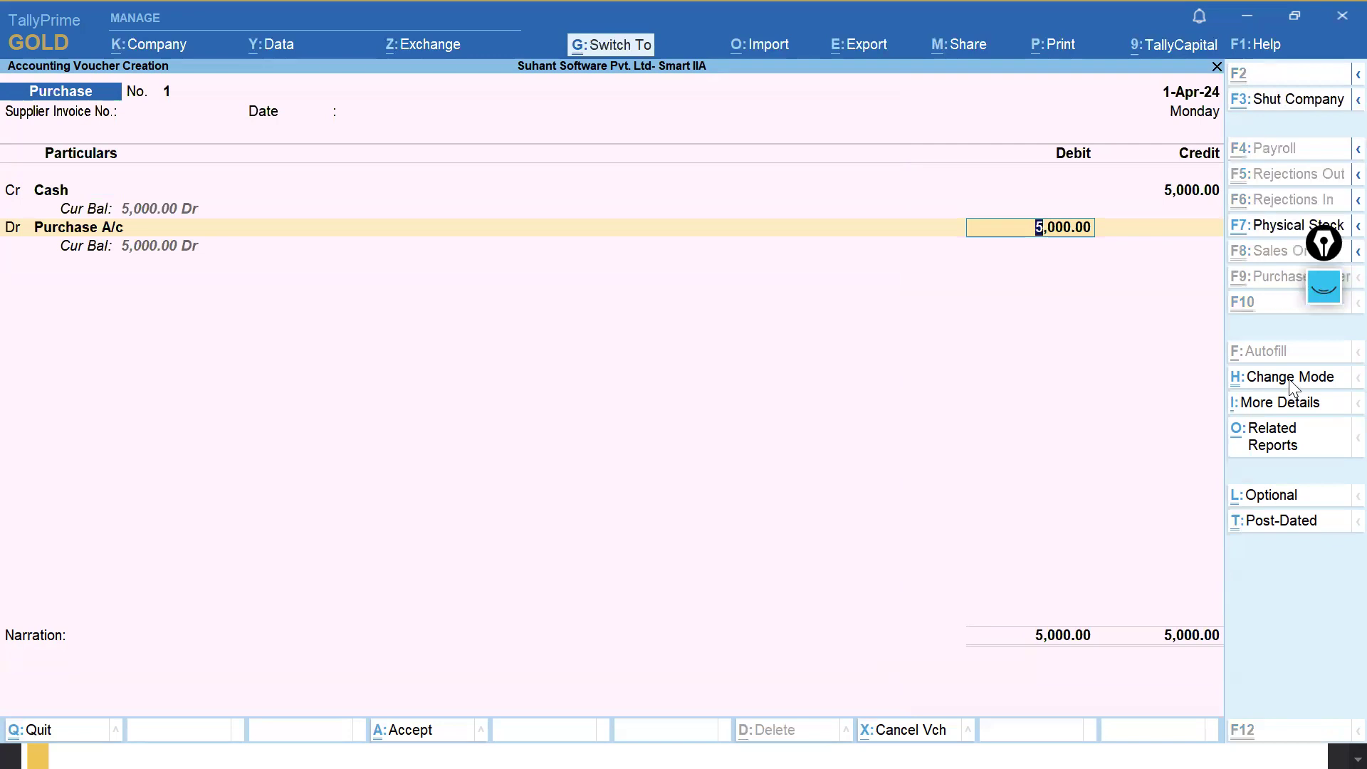
{"action": "key", "text": "ctrl+a"}
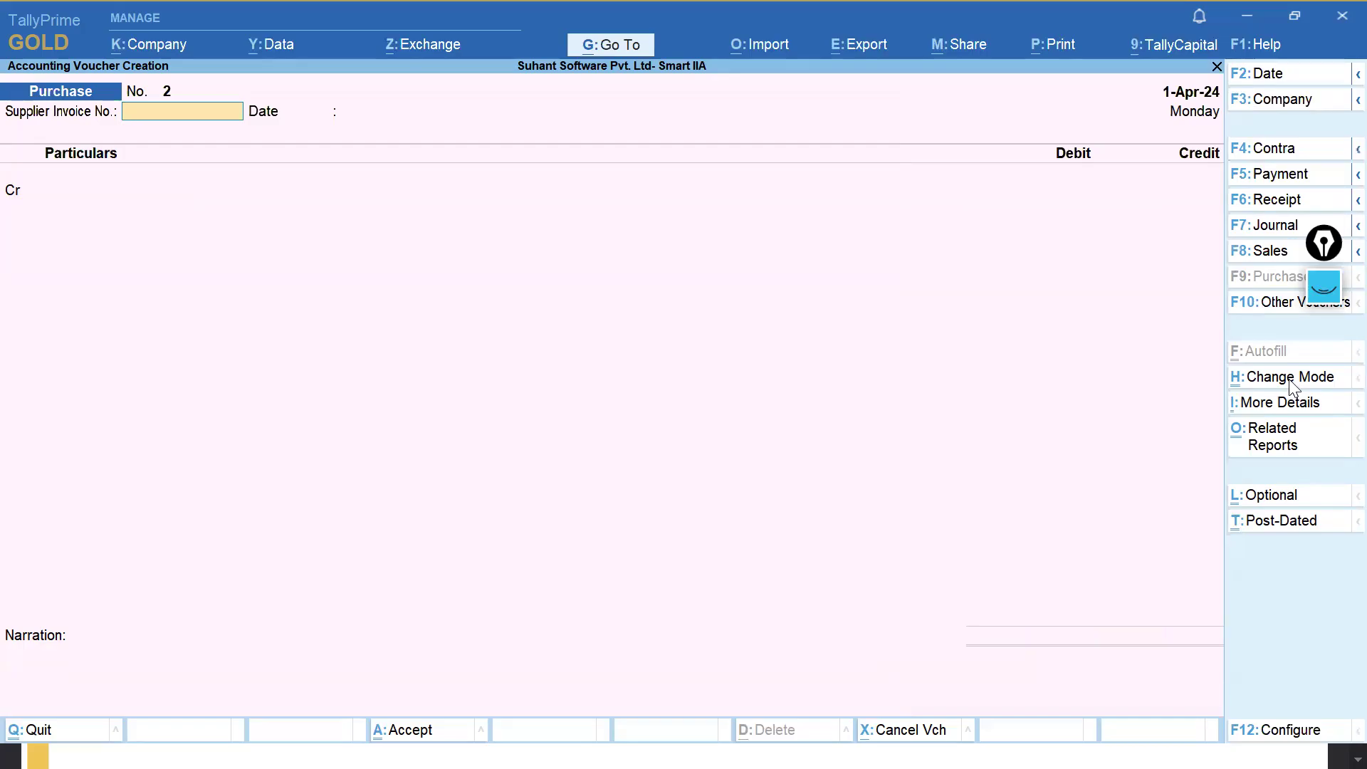
Review the previously saved payment and purchase vouchers, ending back at the blank purchase voucher.
{"action": "key", "text": "Page_Up"}
{"action": "key", "text": "Page_Up"}
{"action": "key", "text": "Page_Up"}
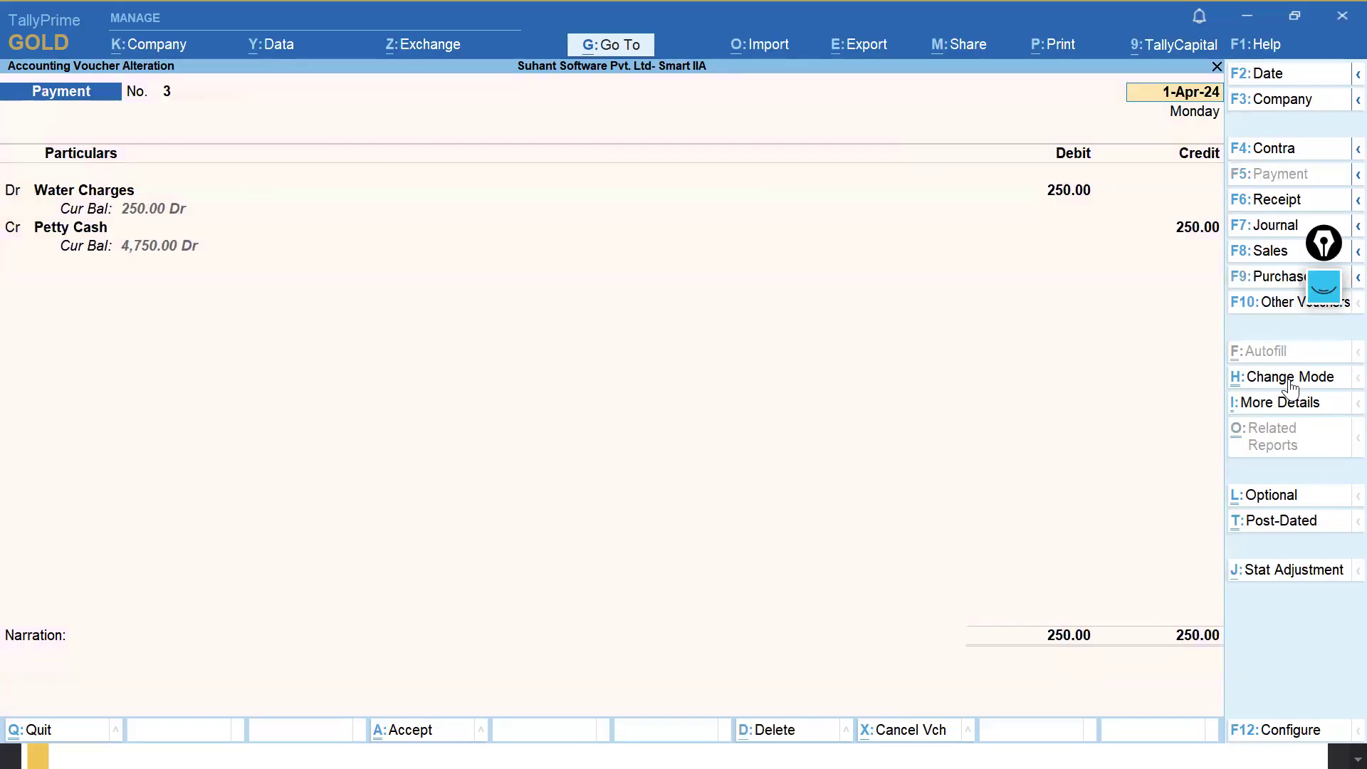
{"action": "key", "text": "Page_Up"}
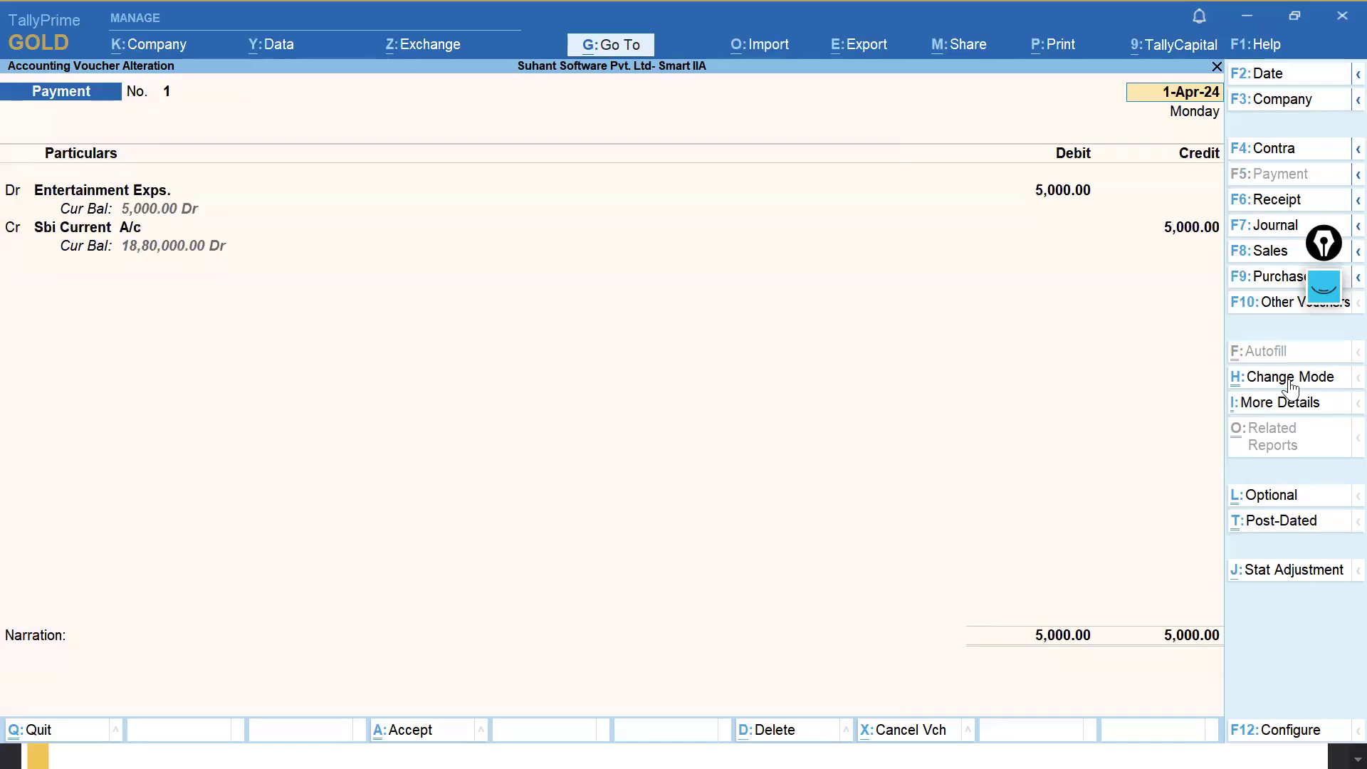
{"action": "key", "text": "Page_Down"}
{"action": "key", "text": "Page_Down"}
{"action": "key", "text": "Page_Down"}
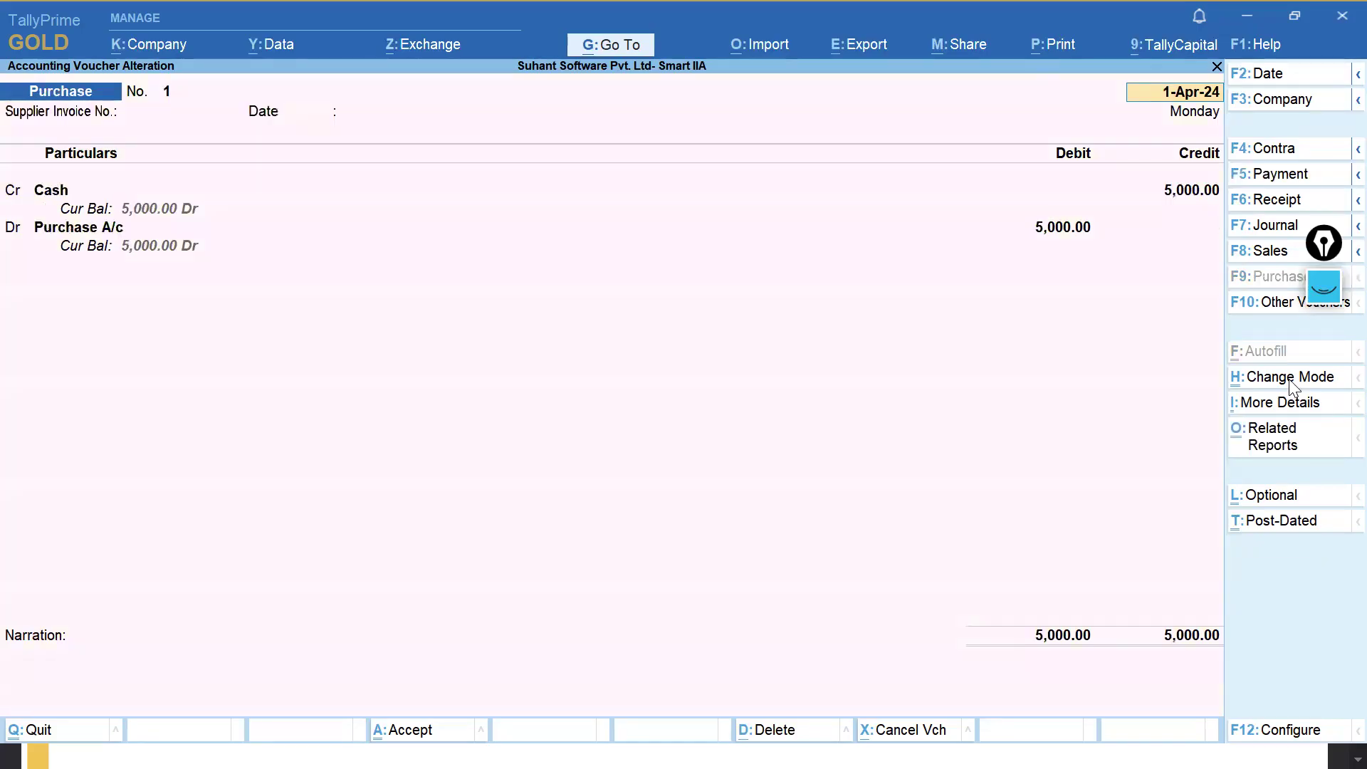
{"action": "key", "text": "Page_Down"}
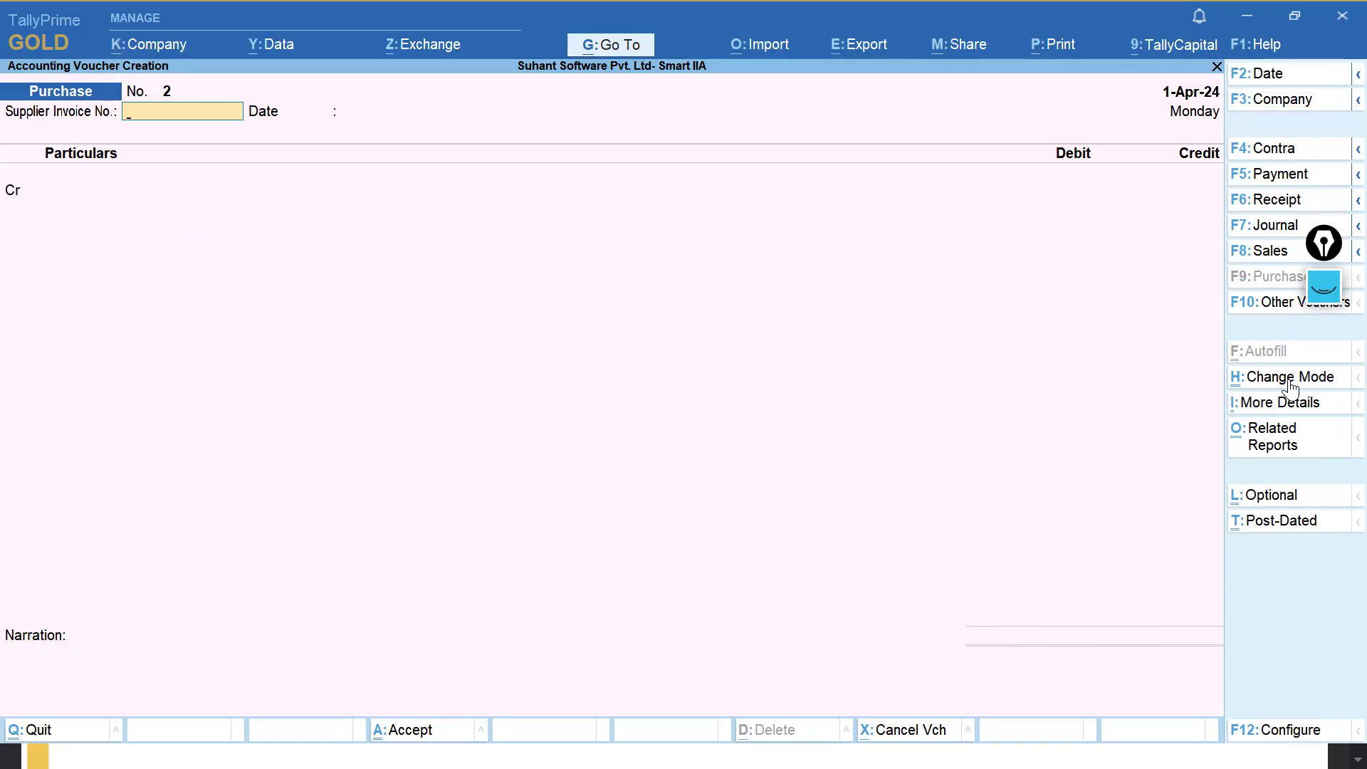
Create a ledger named Shan Enterprises under the Creditors -South Zone group from the second purchase voucher's credit line.
{"action": "key", "text": "Return"}
{"action": "key", "text": "Return"}
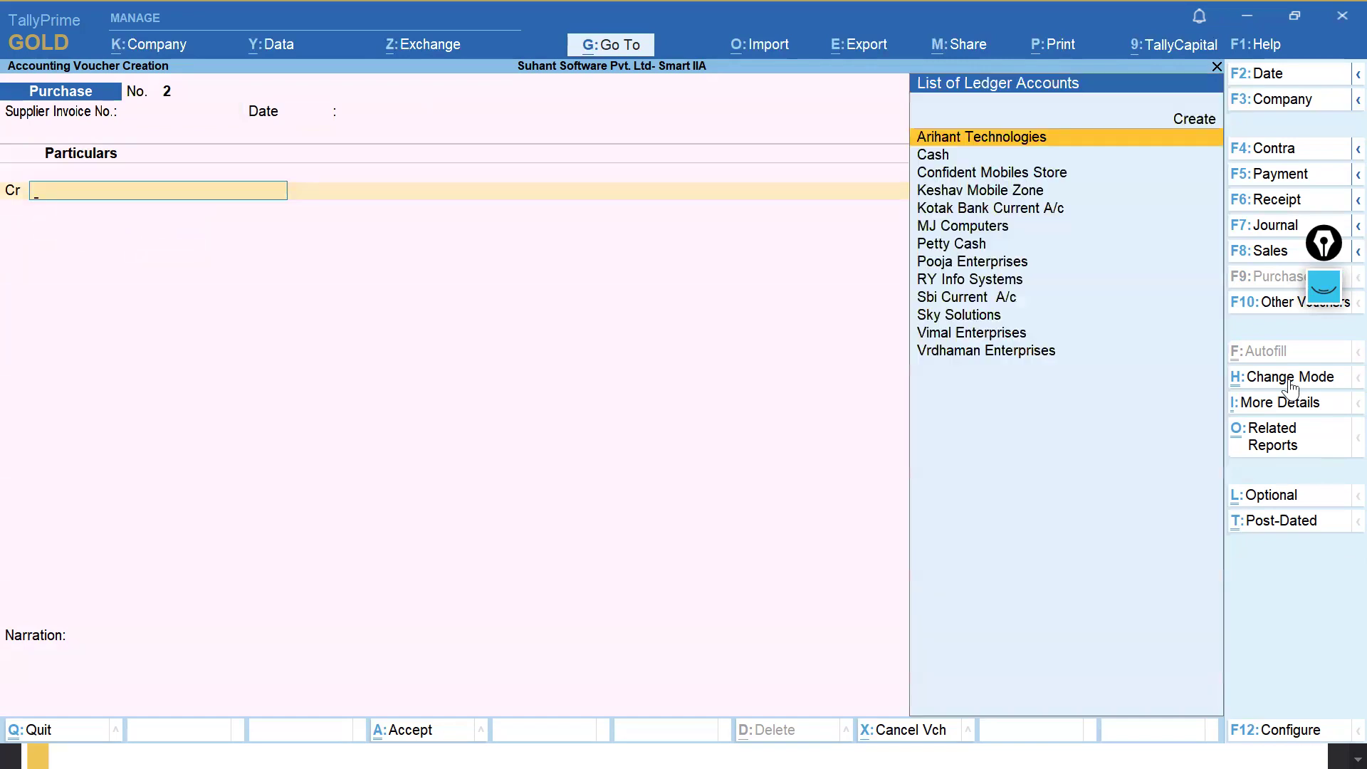
{"action": "type", "text": "sha"}
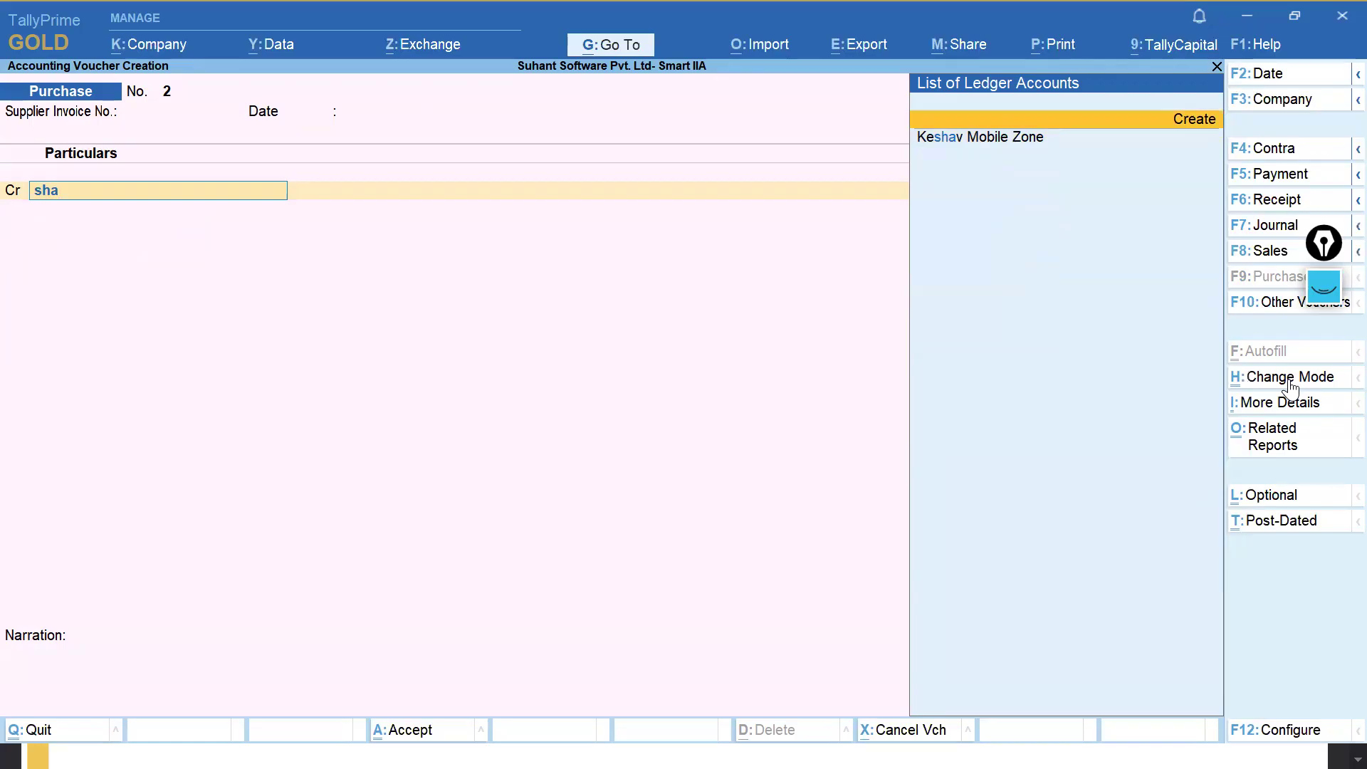
{"action": "key", "text": "Return"}
{"action": "type", "text": "Shan"}
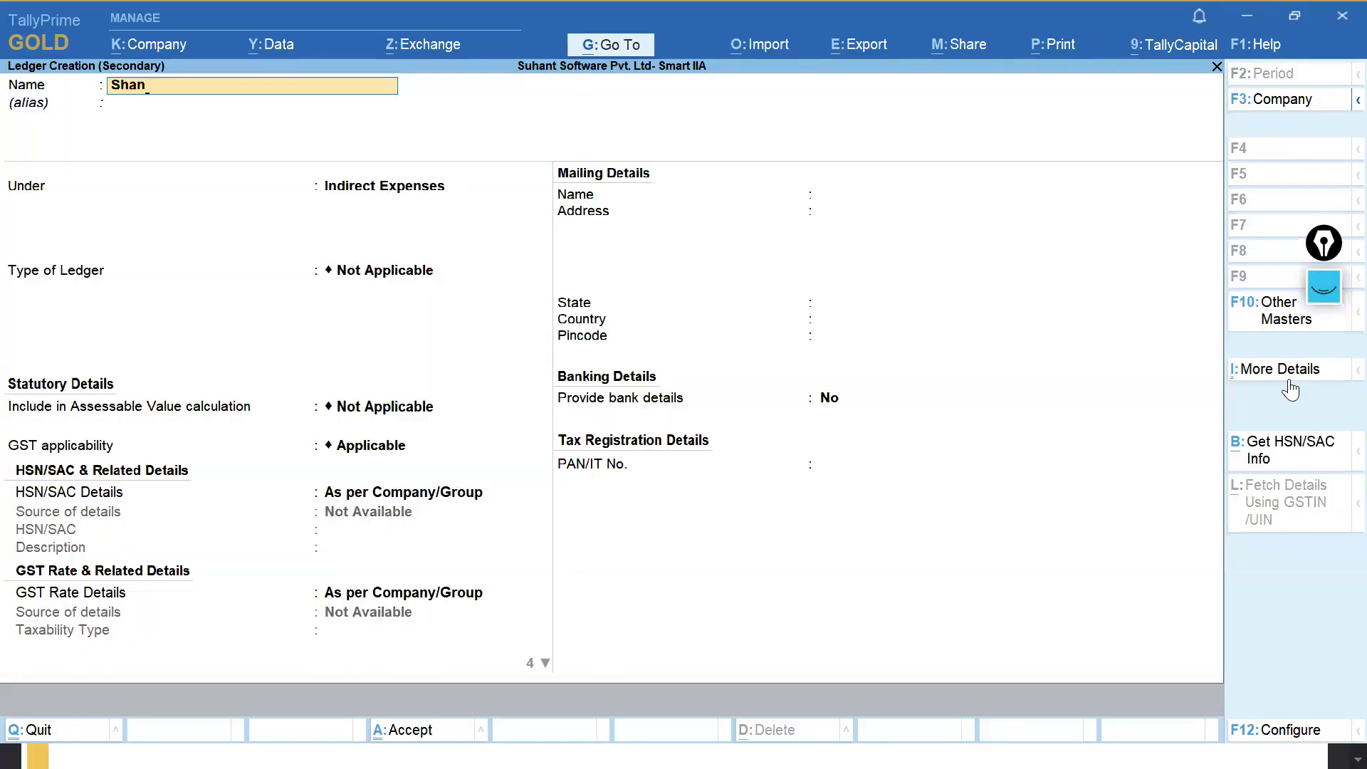
{"action": "type", "text": " Enterprises"}
{"action": "key", "text": "Return"}
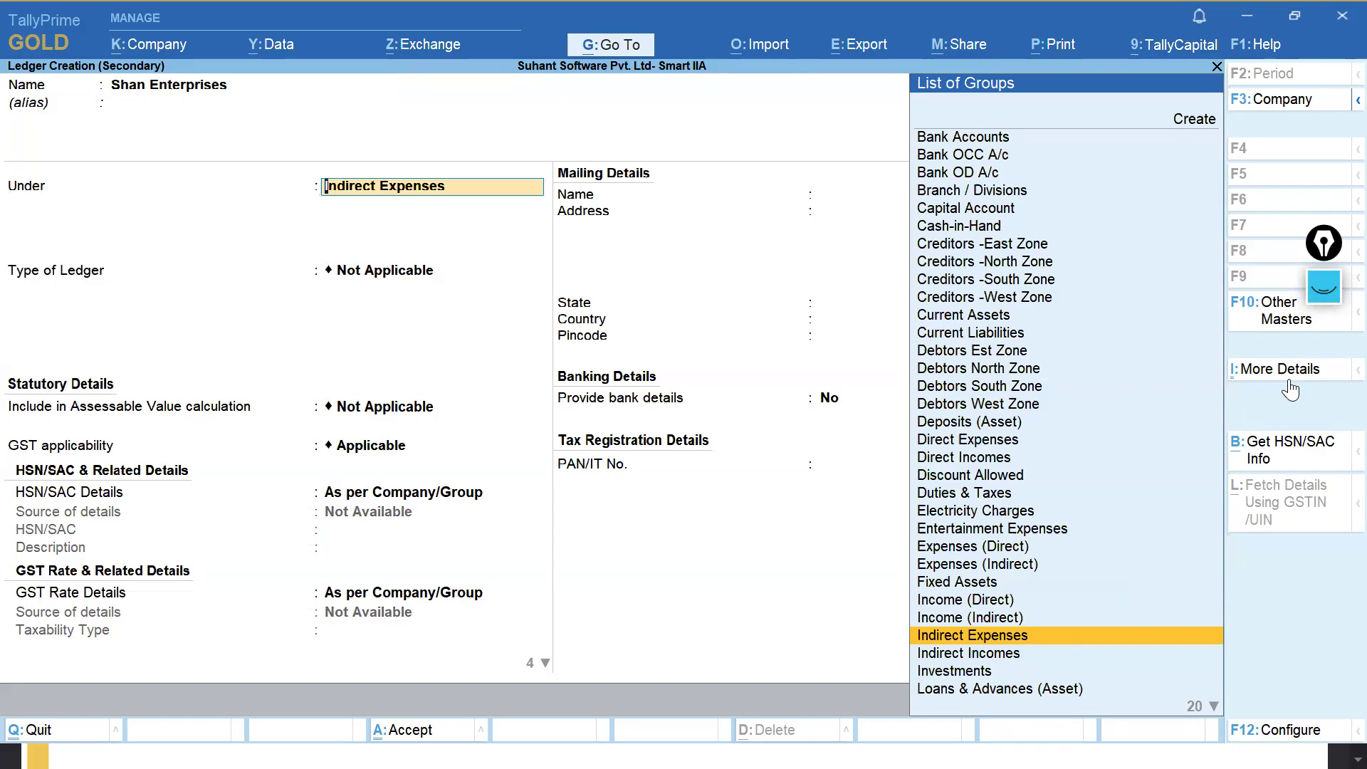
{"action": "type", "text": "Cre"}
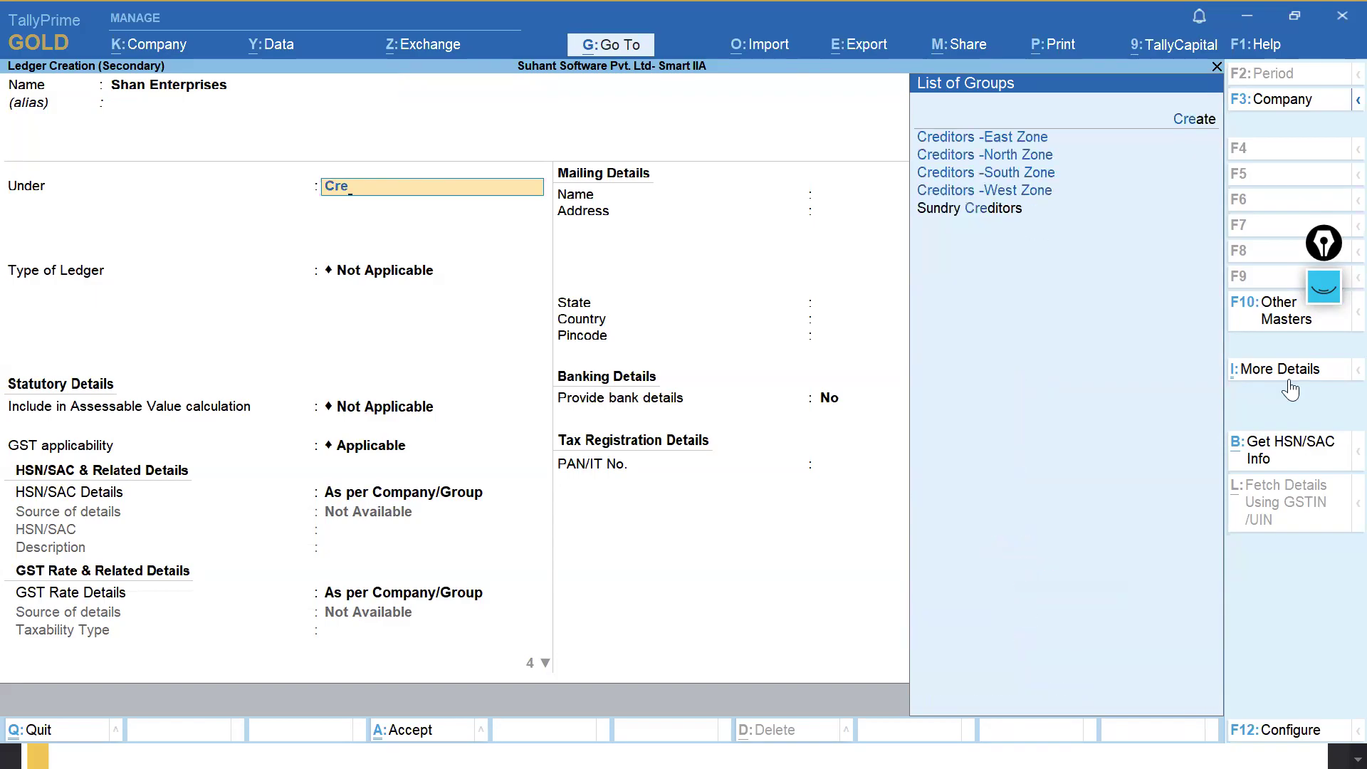
{"action": "key", "text": "Down"}
{"action": "key", "text": "Down"}
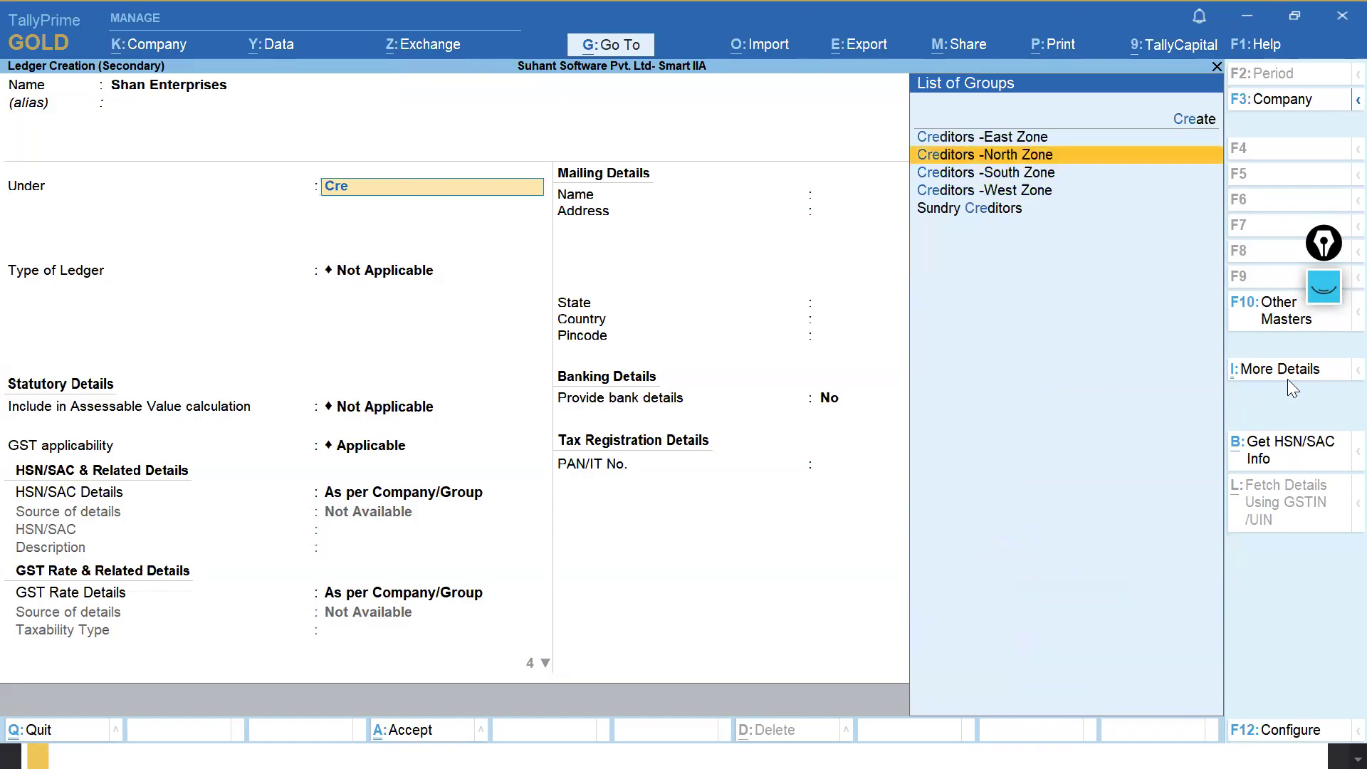
{"action": "key", "text": "Return"}
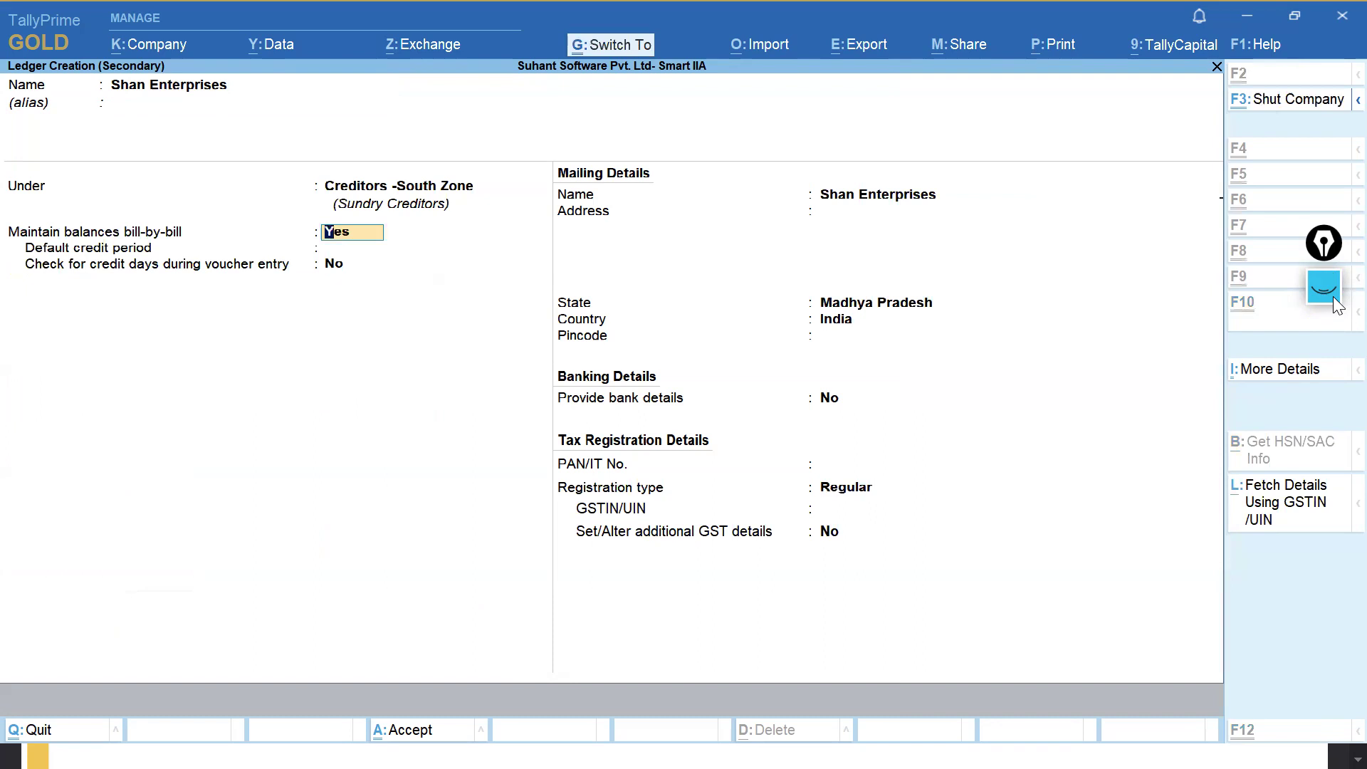
{"action": "key", "text": "ctrl+a"}
Credit Shan Enterprises with 12,000 and accept the bill-wise details as a New Ref.
{"action": "type", "text": "12000"}
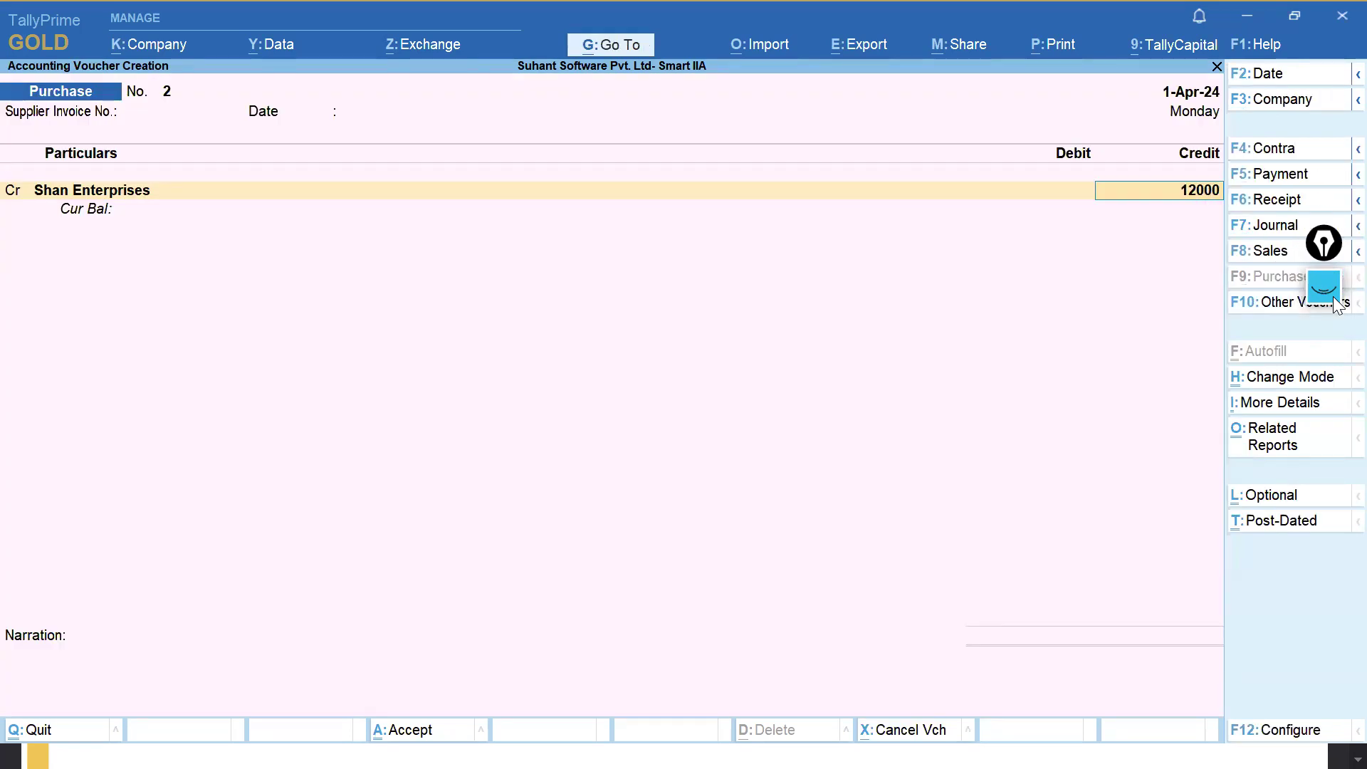
{"action": "key", "text": "Return"}
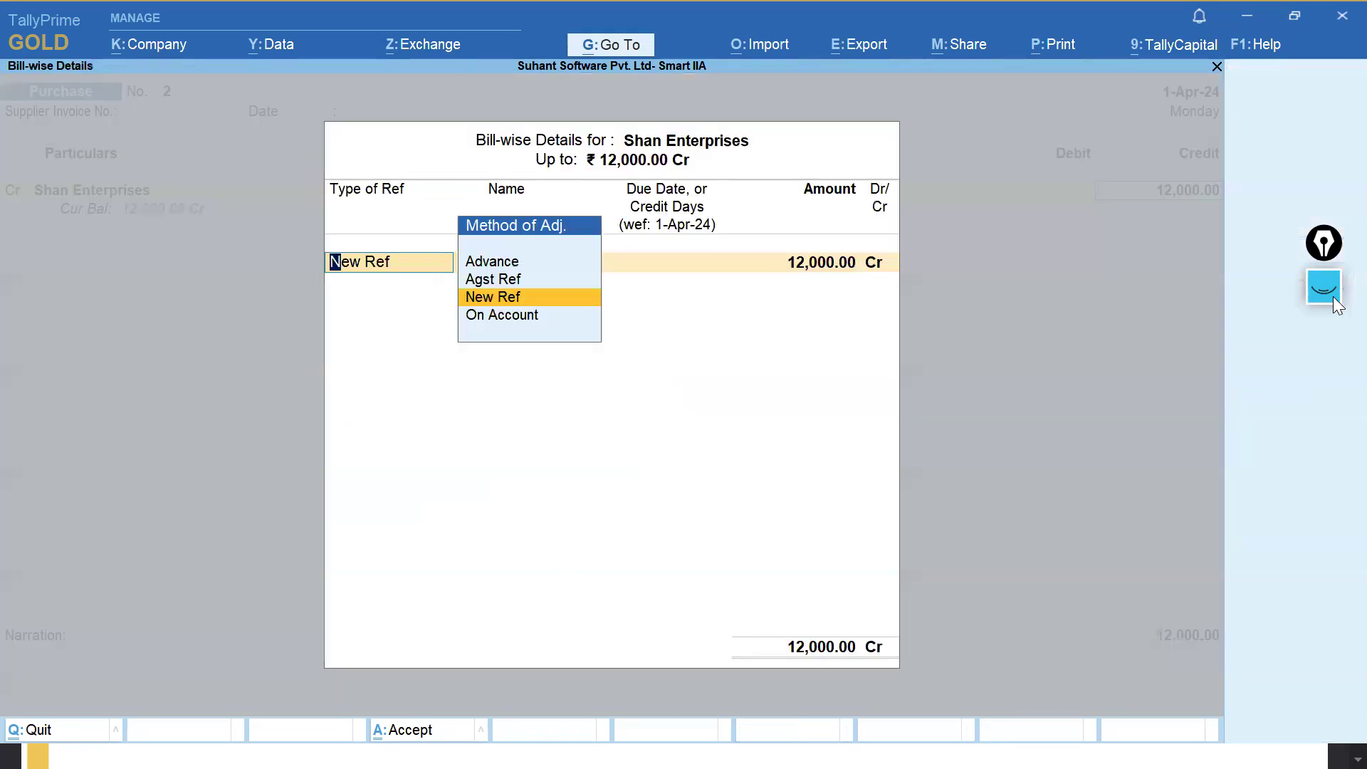
{"action": "key", "text": "ctrl+a"}
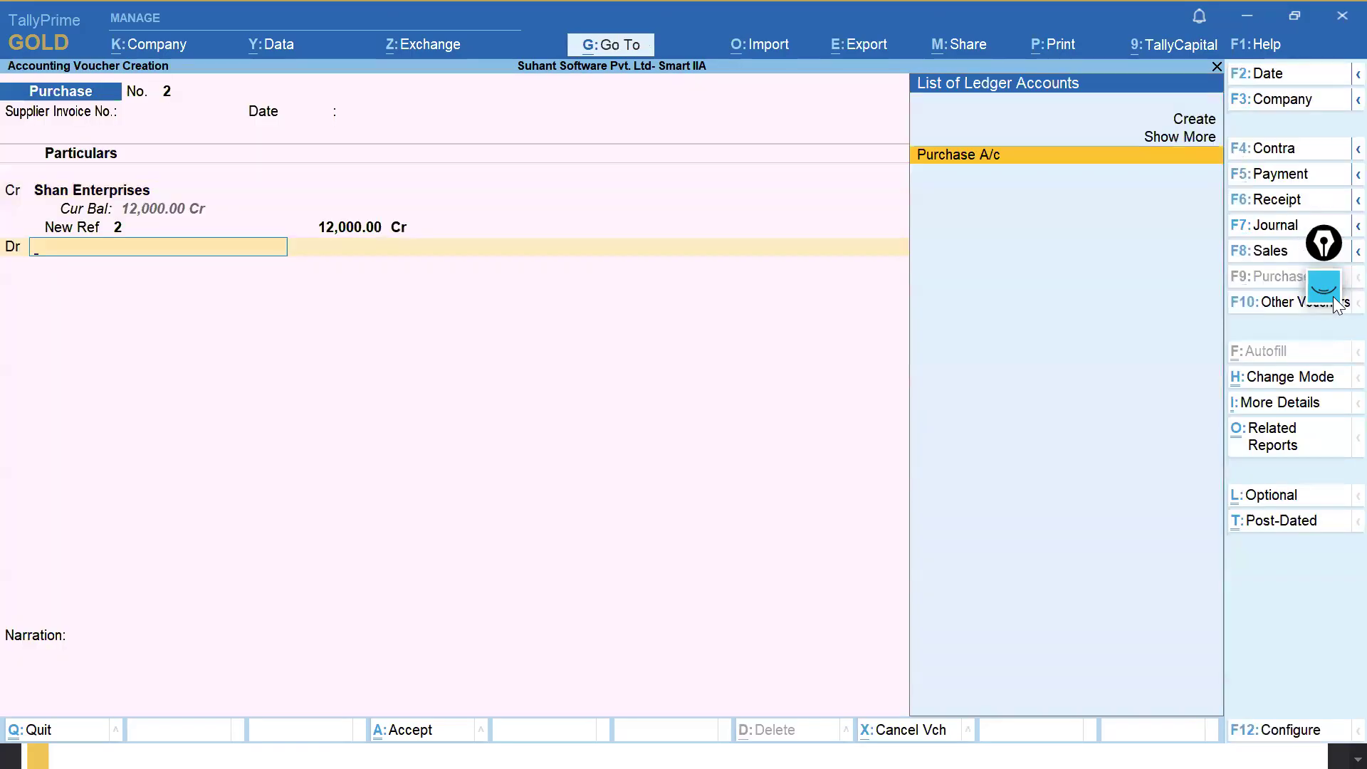
Debit Purchase A/c with 12,000 without any inventory allocation and accept the second purchase voucher.
{"action": "key", "text": "Return"}
{"action": "key", "text": "Escape"}
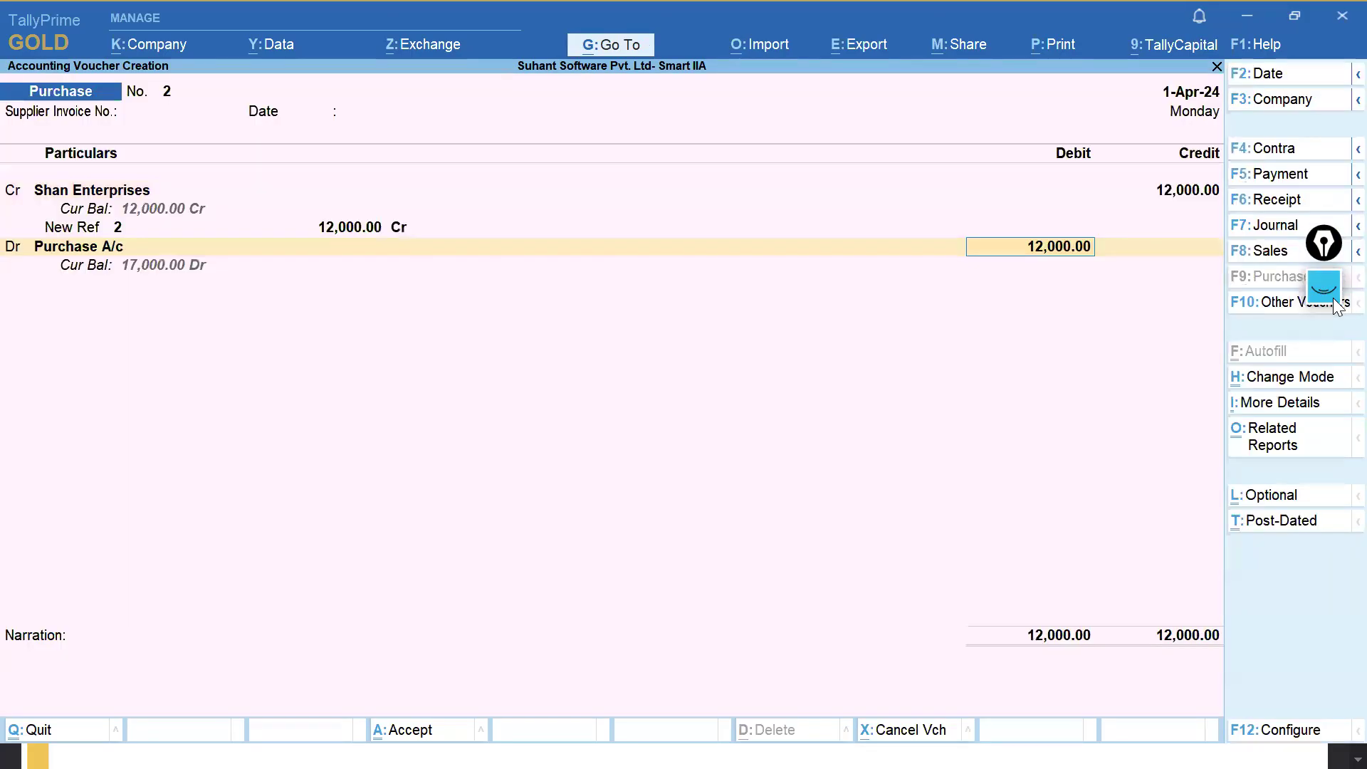
{"action": "key", "text": "ctrl+a"}
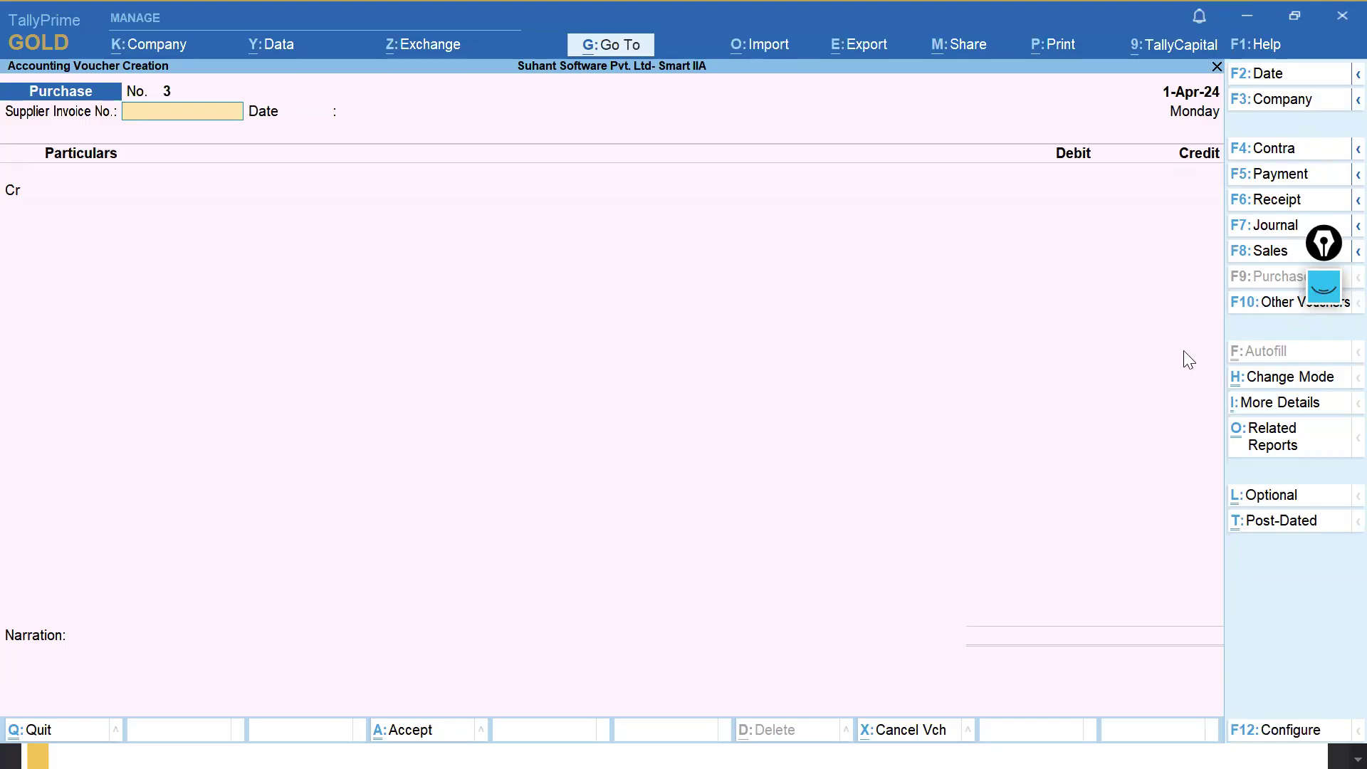
Change the third purchase voucher's mode to Item Invoice.
{"action": "left_click", "coordinate": [1282, 379]}
{"action": "key", "text": "Up"}
{"action": "key", "text": "Up"}
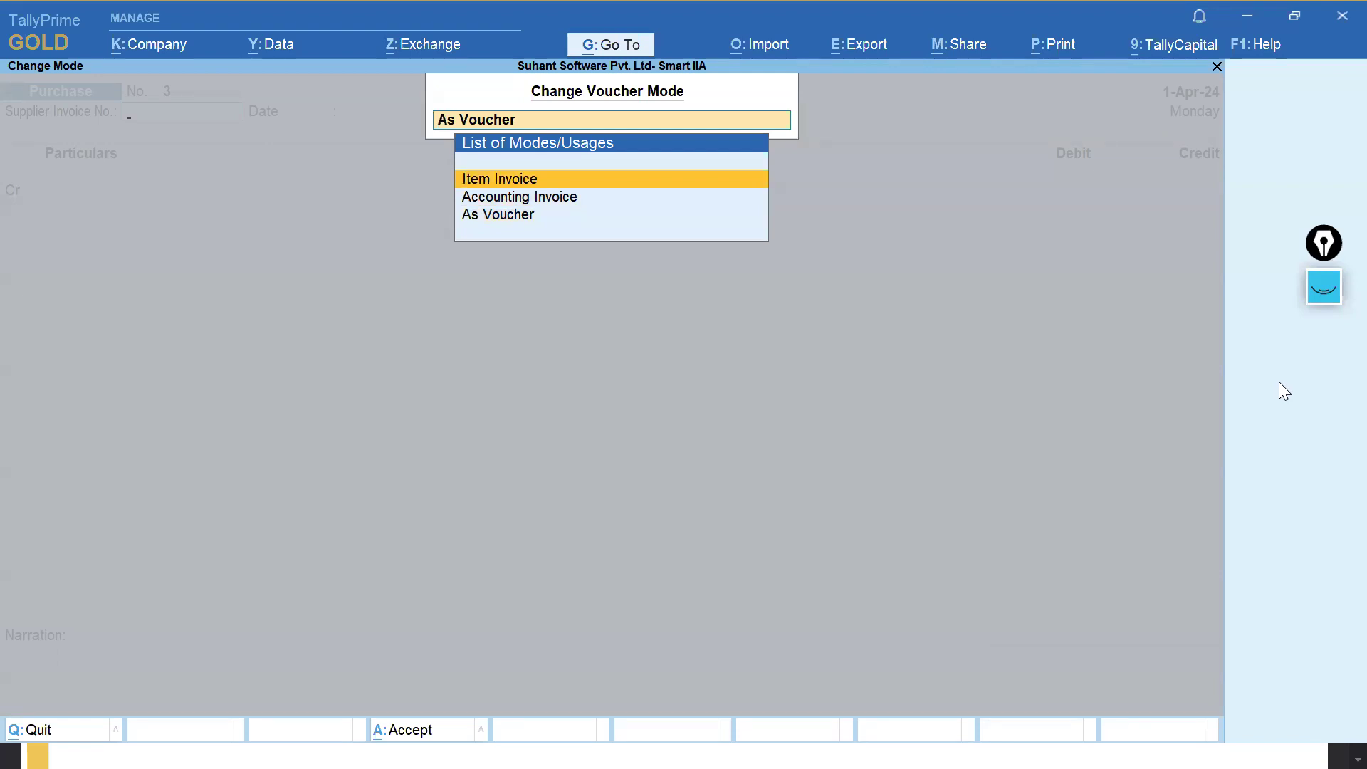
{"action": "key", "text": "Return"}
Leave the supplier invoice number and date blank and set the party account to RY Info Systems.
{"action": "key", "text": "Return"}
{"action": "key", "text": "Return"}
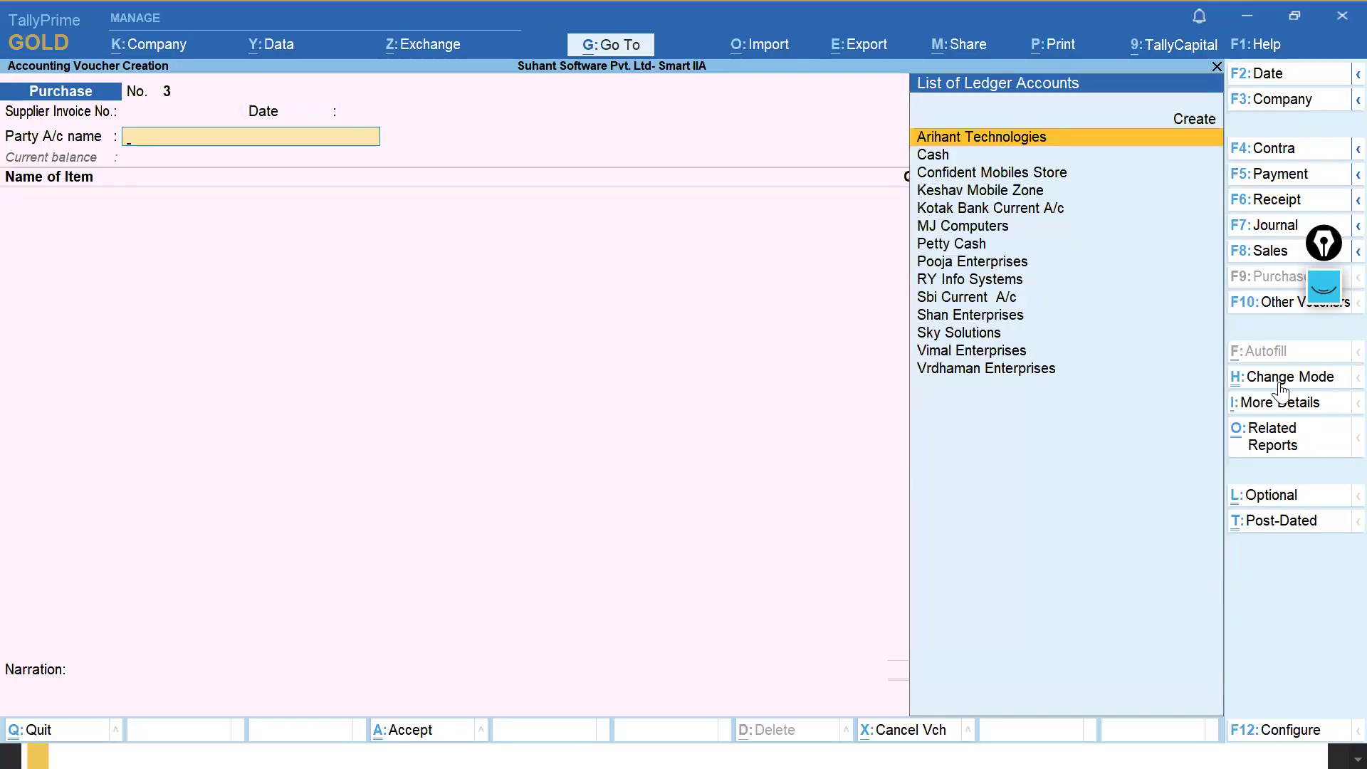
{"action": "type", "text": "Ry"}
{"action": "key", "text": "Return"}
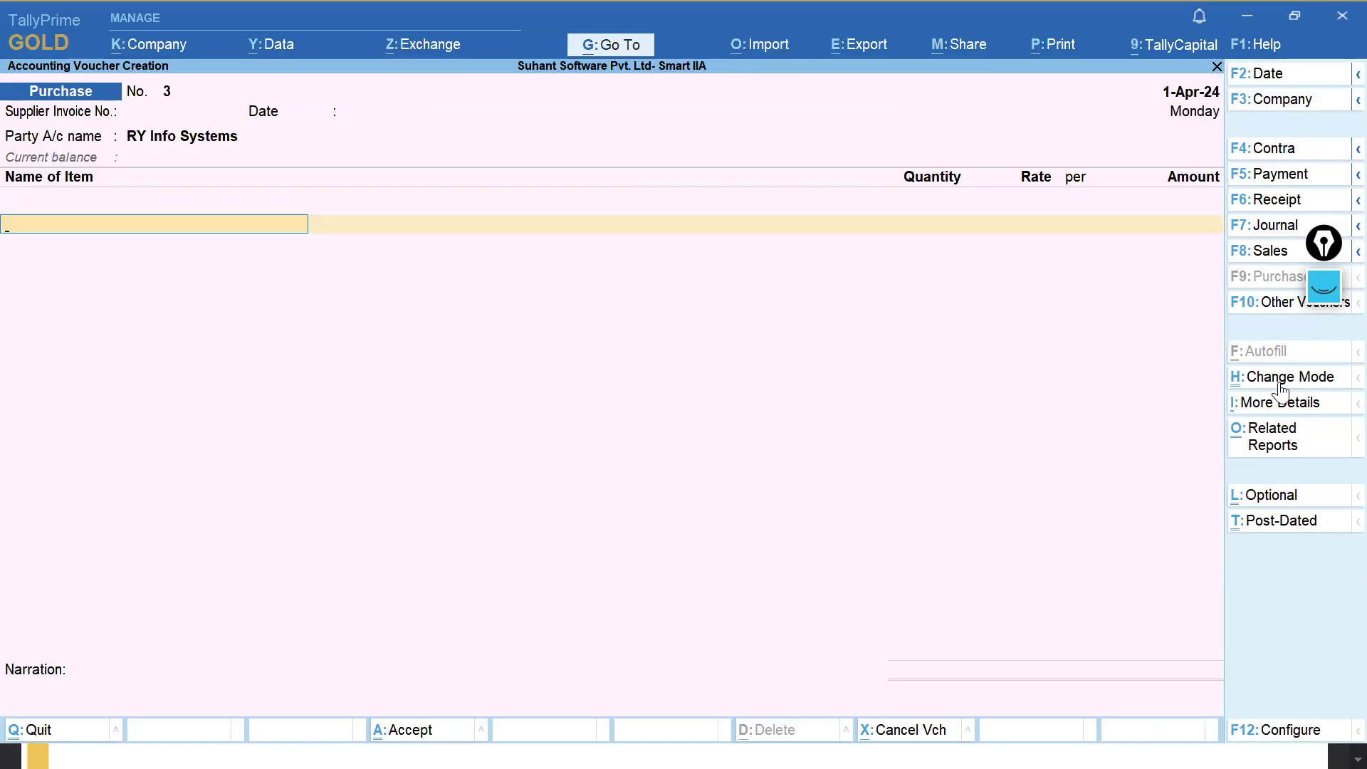
Add Samsung Galaxy J7 to the purchase voucher, allocating 5 nos at a rate of 12,900 to the Bengaluru Location godown.
{"action": "type", "text": "Sam"}
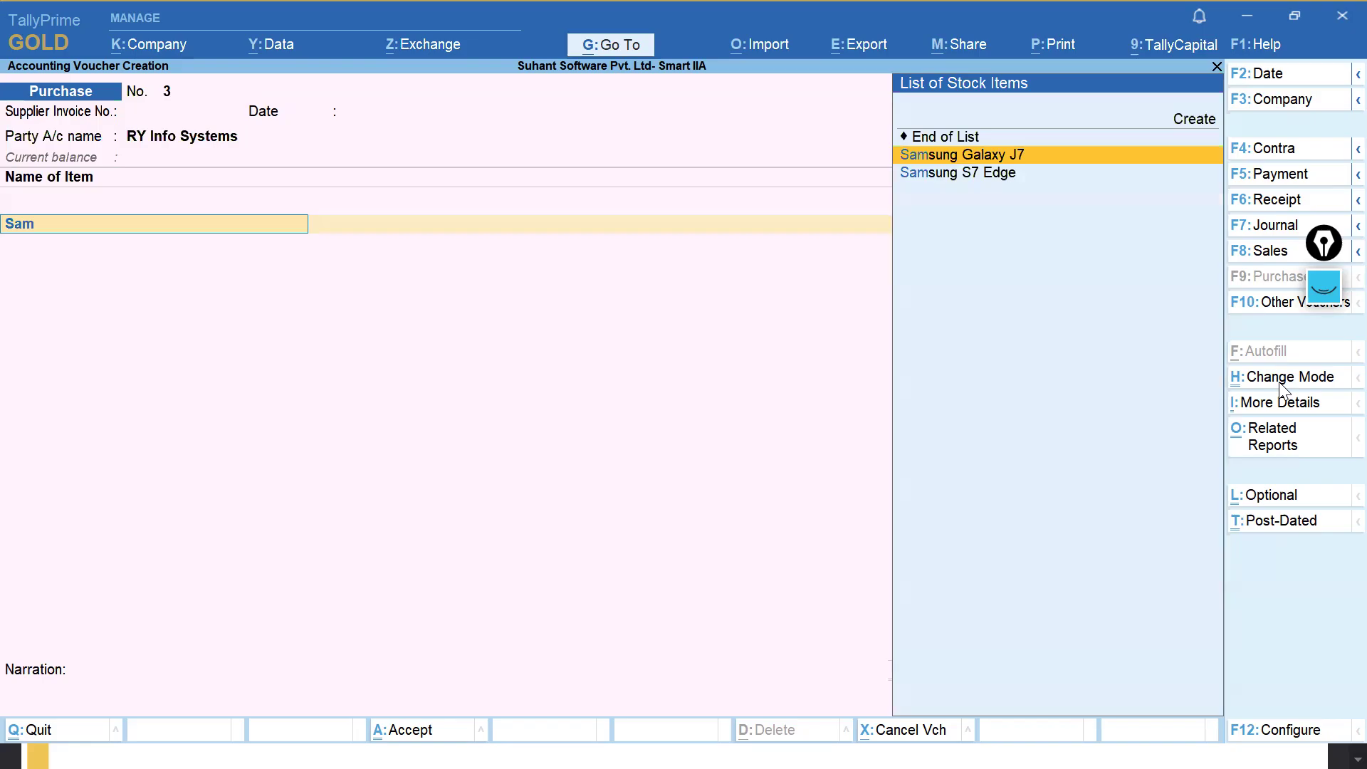
{"action": "key", "text": "Return"}
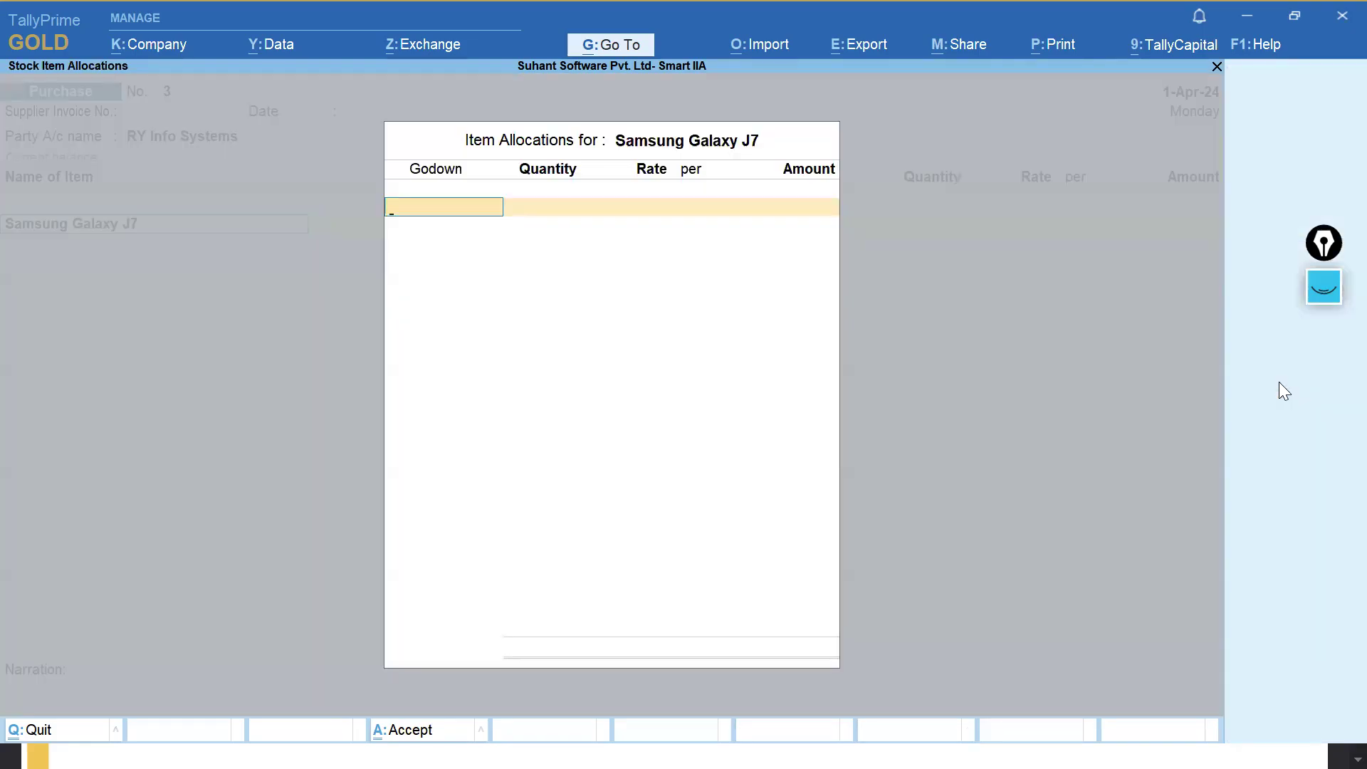
{"action": "type", "text": "B"}
{"action": "key", "text": "Return"}
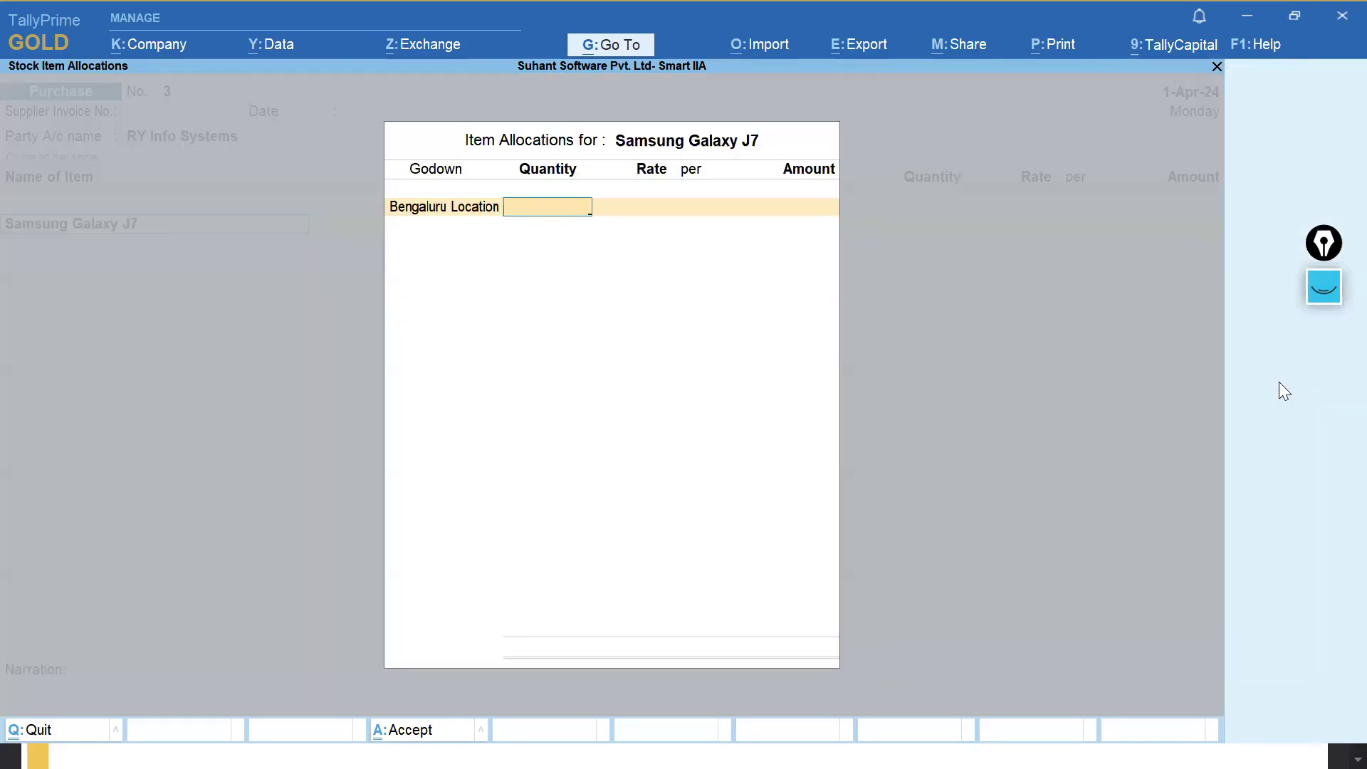
{"action": "type", "text": "5"}
{"action": "key", "text": "Return"}
{"action": "type", "text": "12900"}
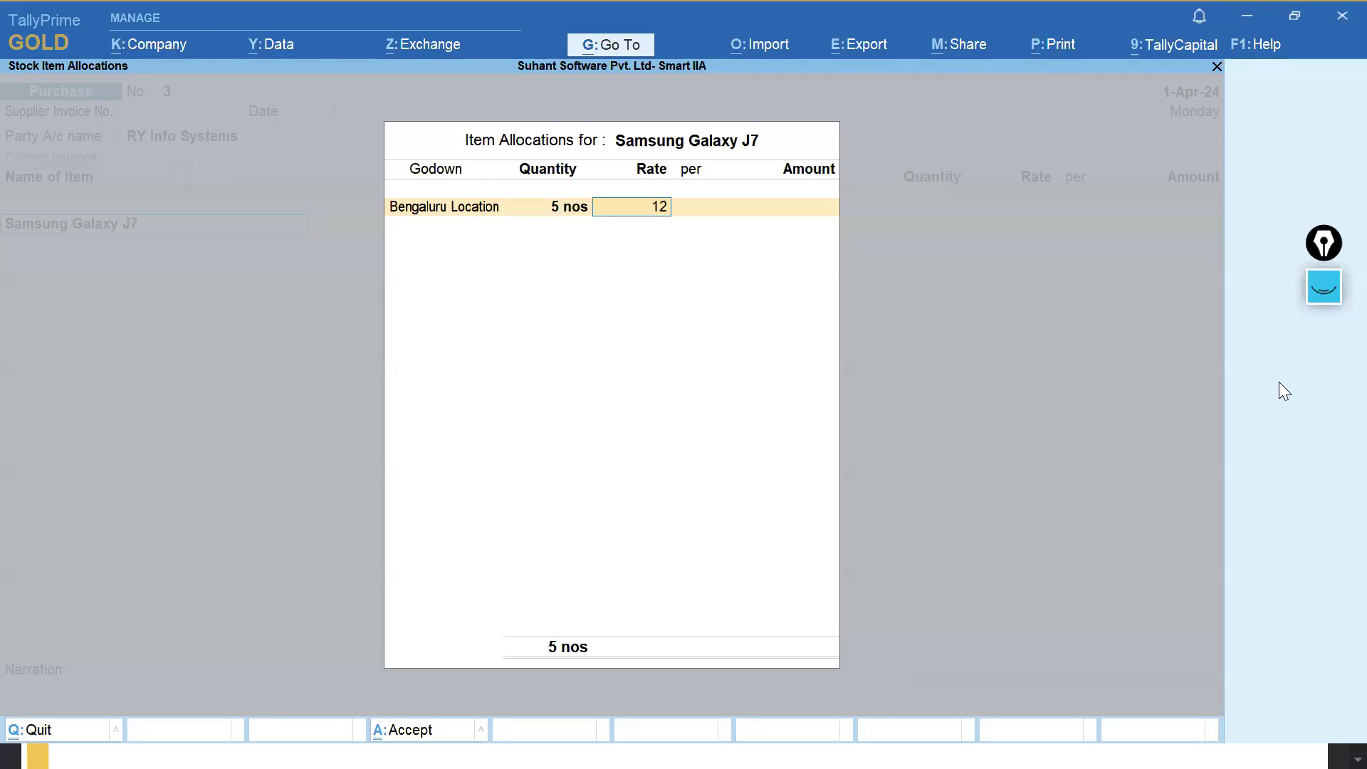
{"action": "key", "text": "Return"}
{"action": "key", "text": "Return"}
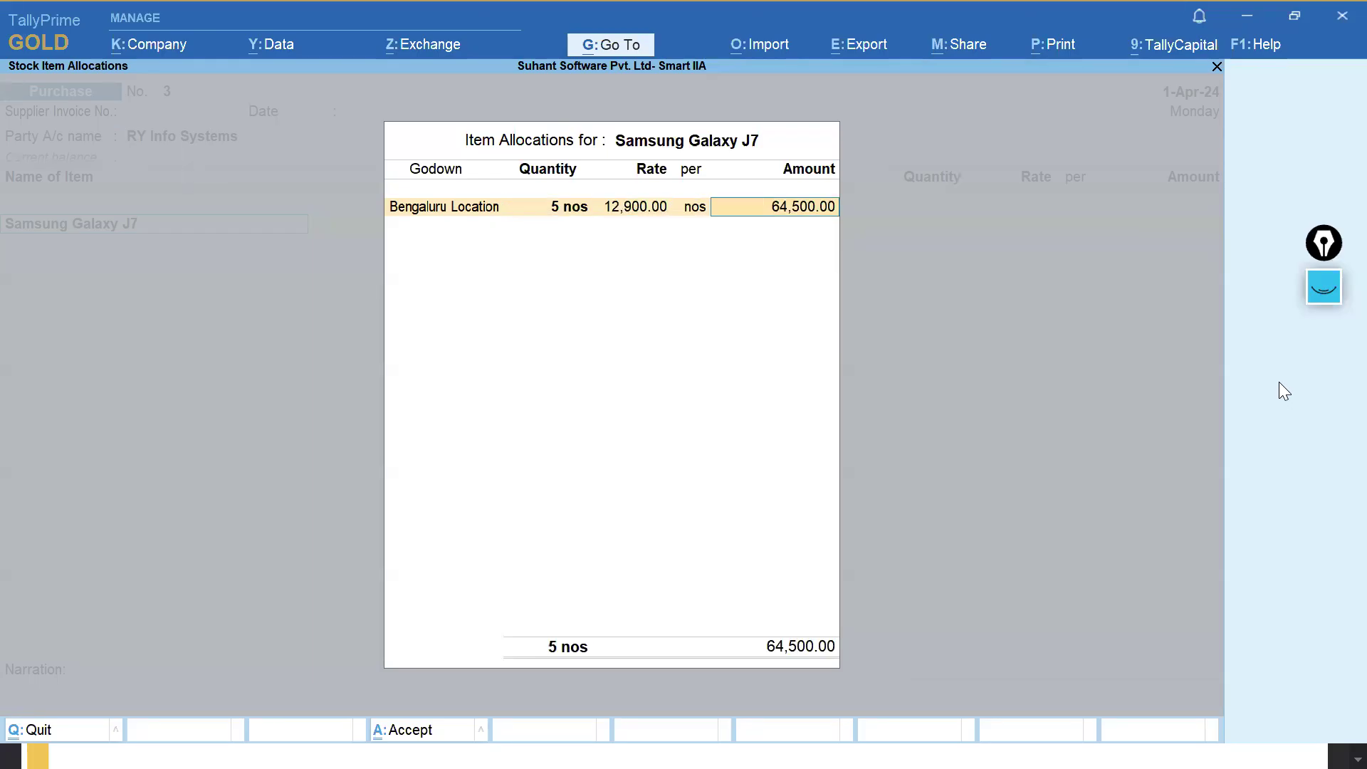
{"action": "key", "text": "Return"}
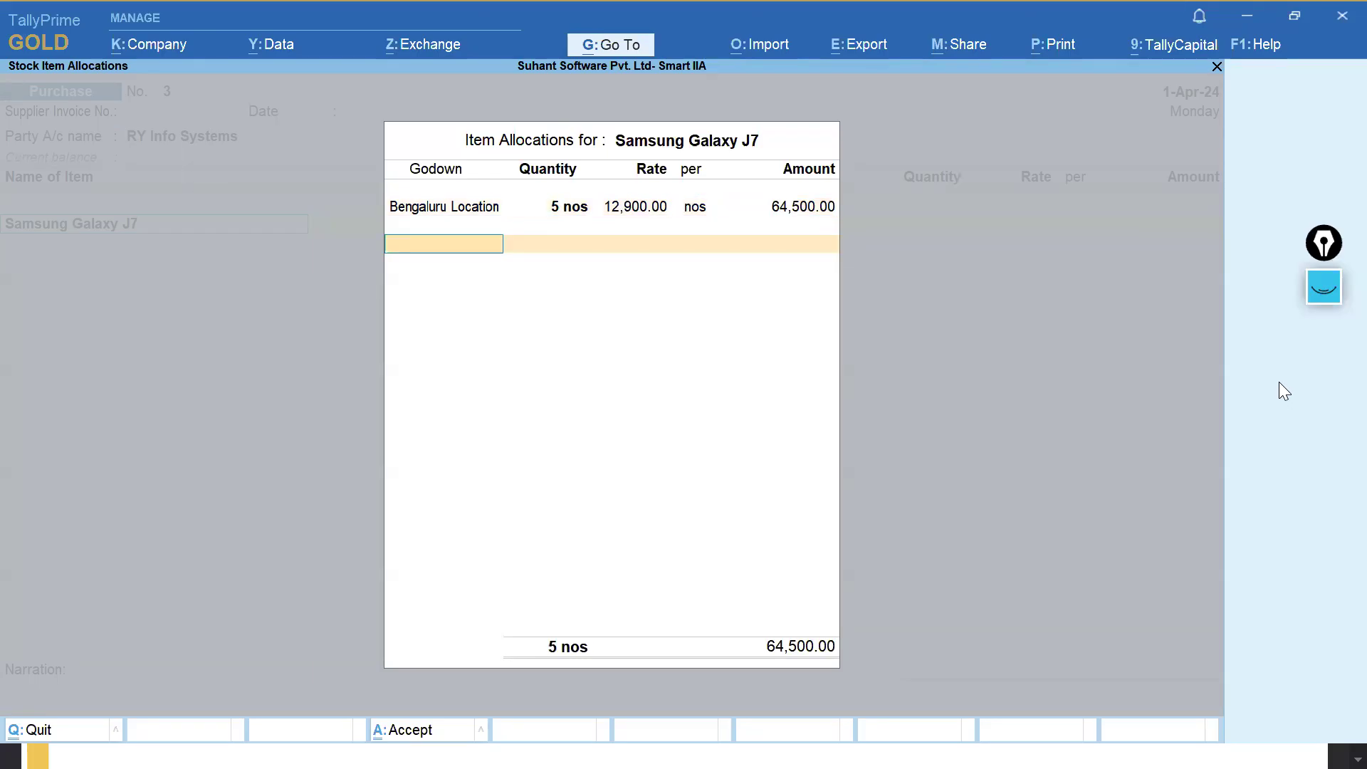
{"action": "key", "text": "Return"}
Allocate the full Samsung Galaxy J7 amount to the Purchase A/c ledger.
{"action": "key", "text": "Return"}
{"action": "key", "text": "Return"}
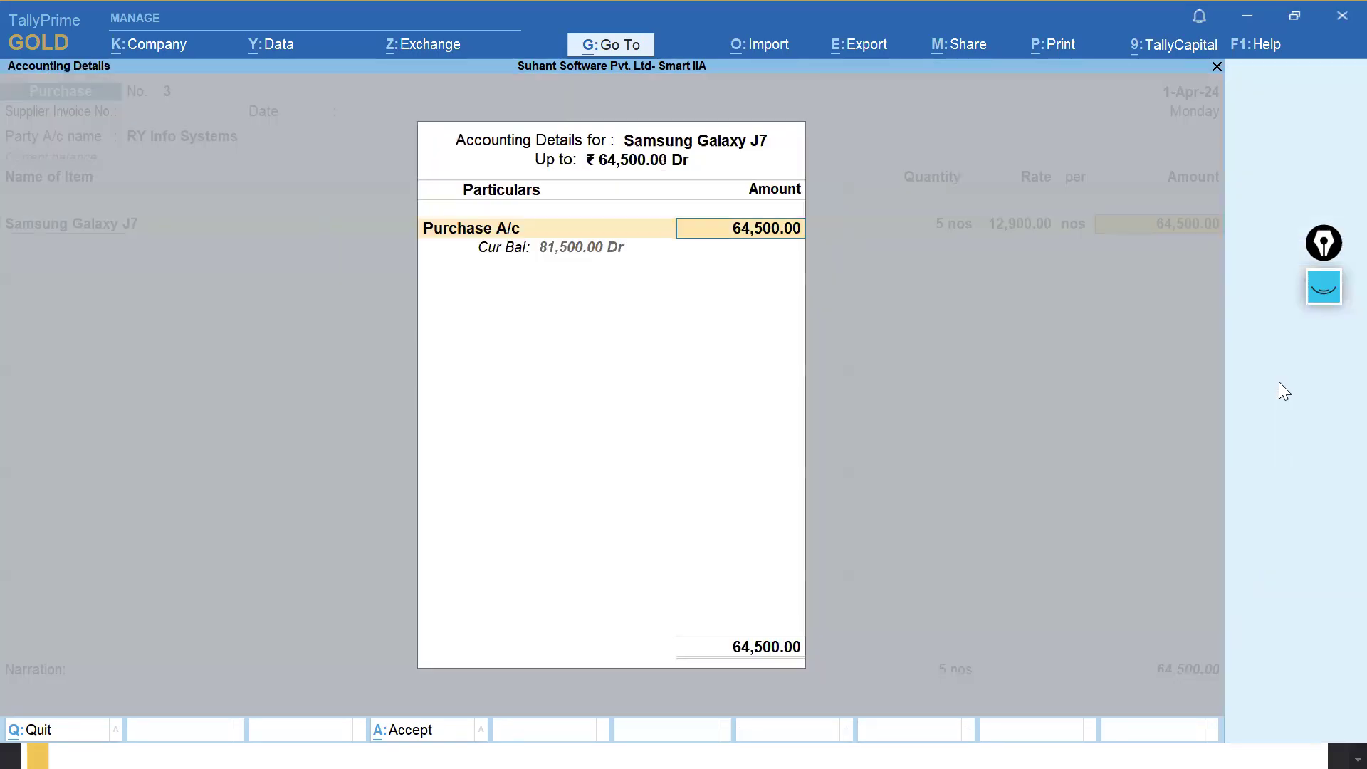
{"action": "key", "text": "Return"}
{"action": "key", "text": "Return"}
Add Samsung S7 Edge from Bengaluru Location with 5 nos at a rate of 32,000 and accept the third purchase voucher.
{"action": "type", "text": "Sams"}
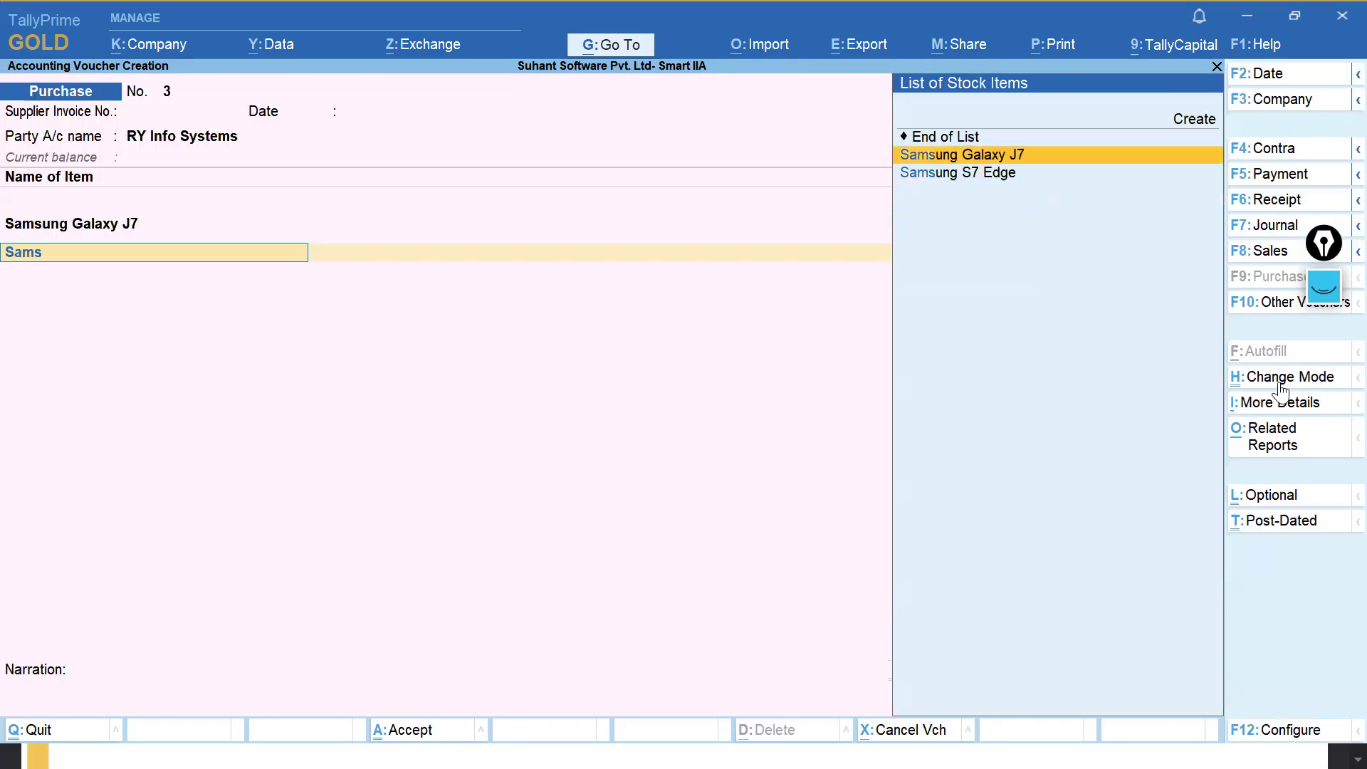
{"action": "key", "text": "Down"}
{"action": "key", "text": "Return"}
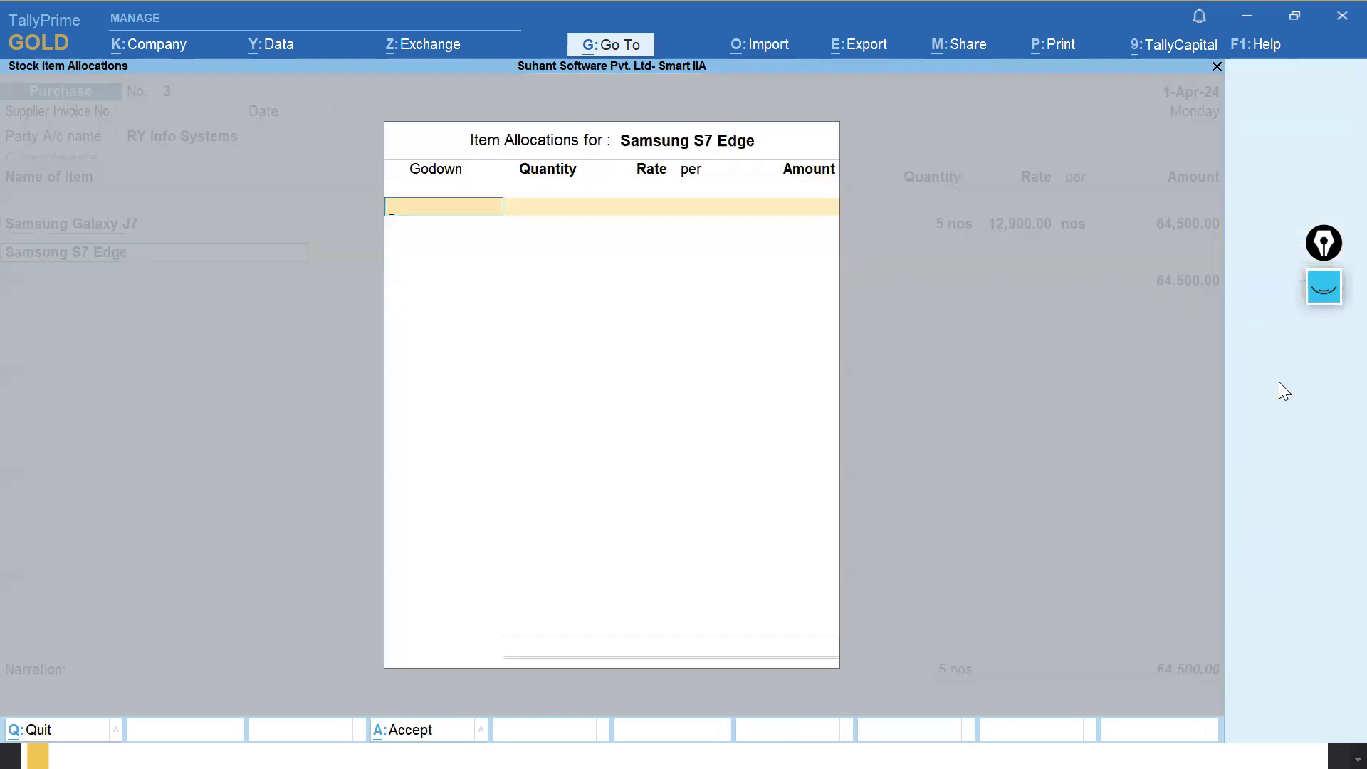
{"action": "type", "text": "B"}
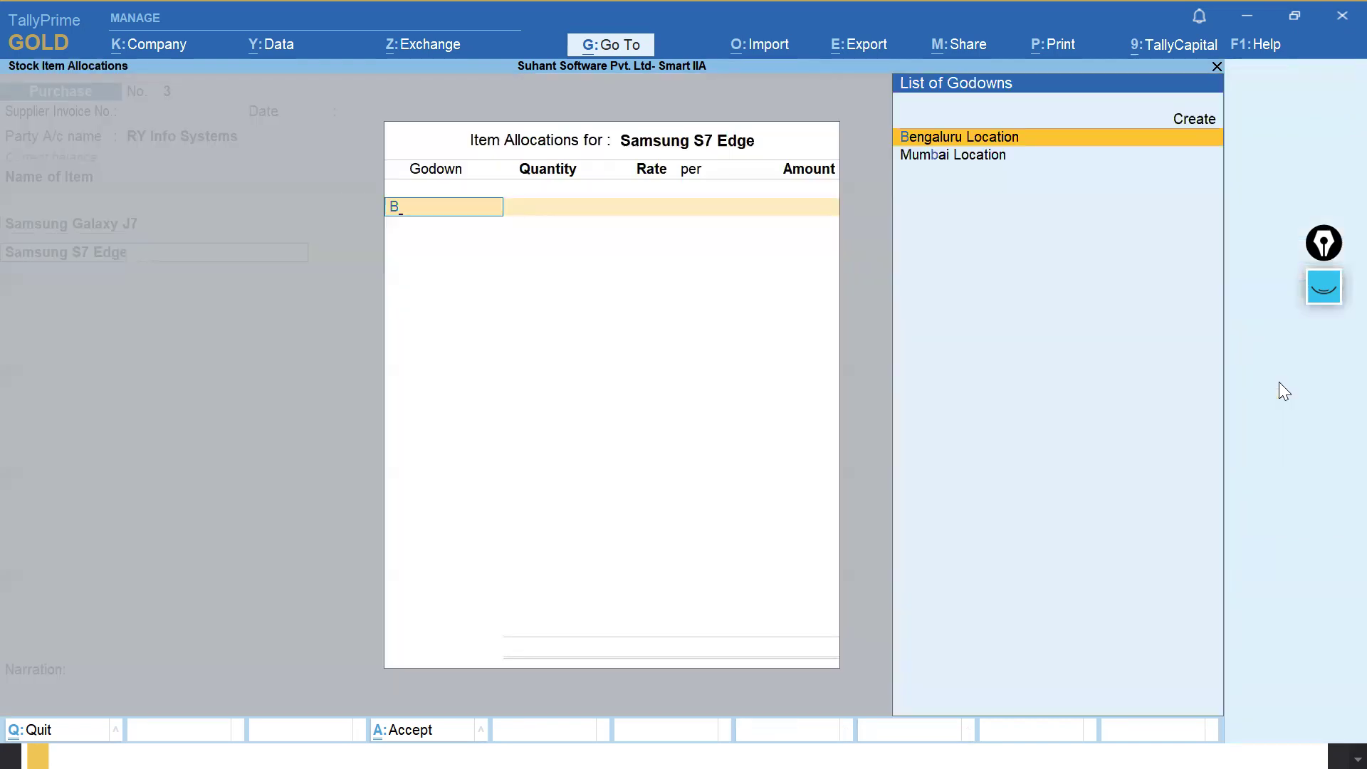
{"action": "key", "text": "Return"}
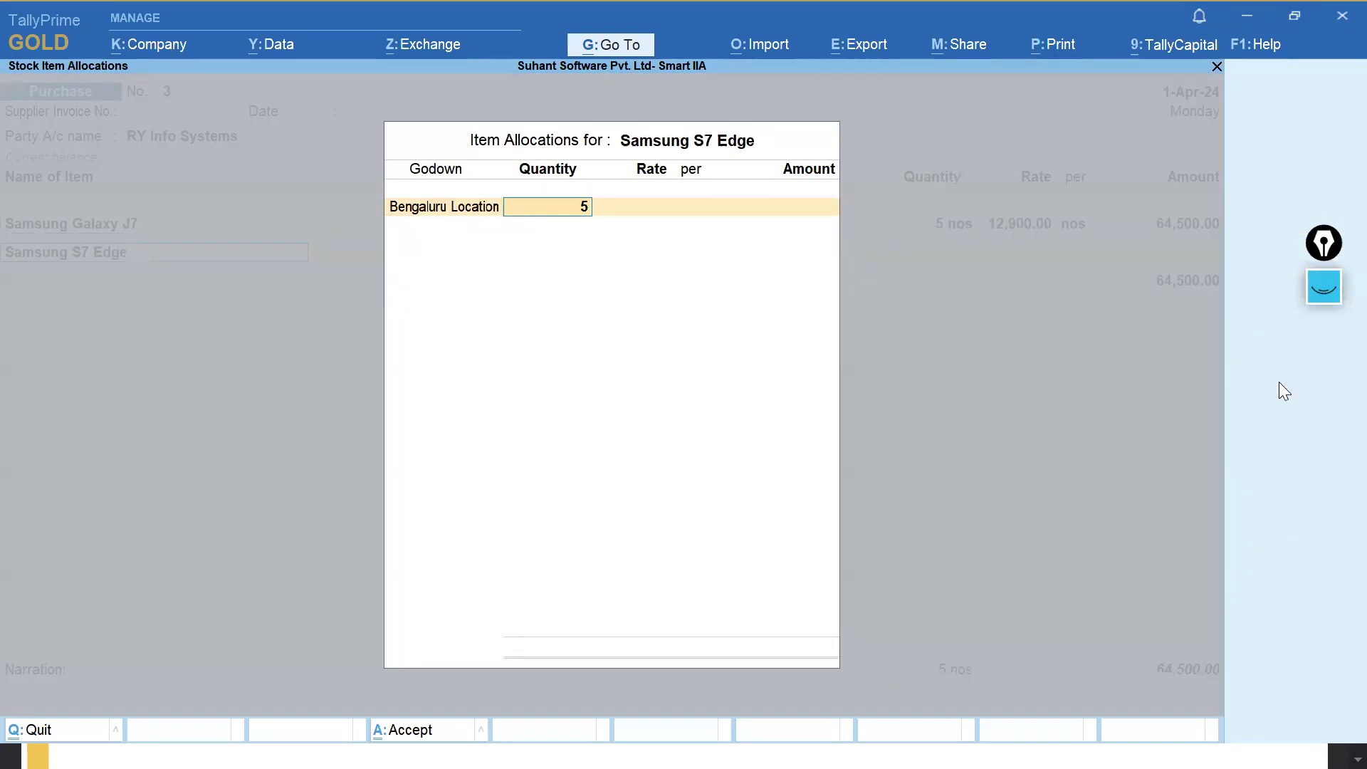
{"action": "key", "text": "Return"}
{"action": "type", "text": "32,0"}
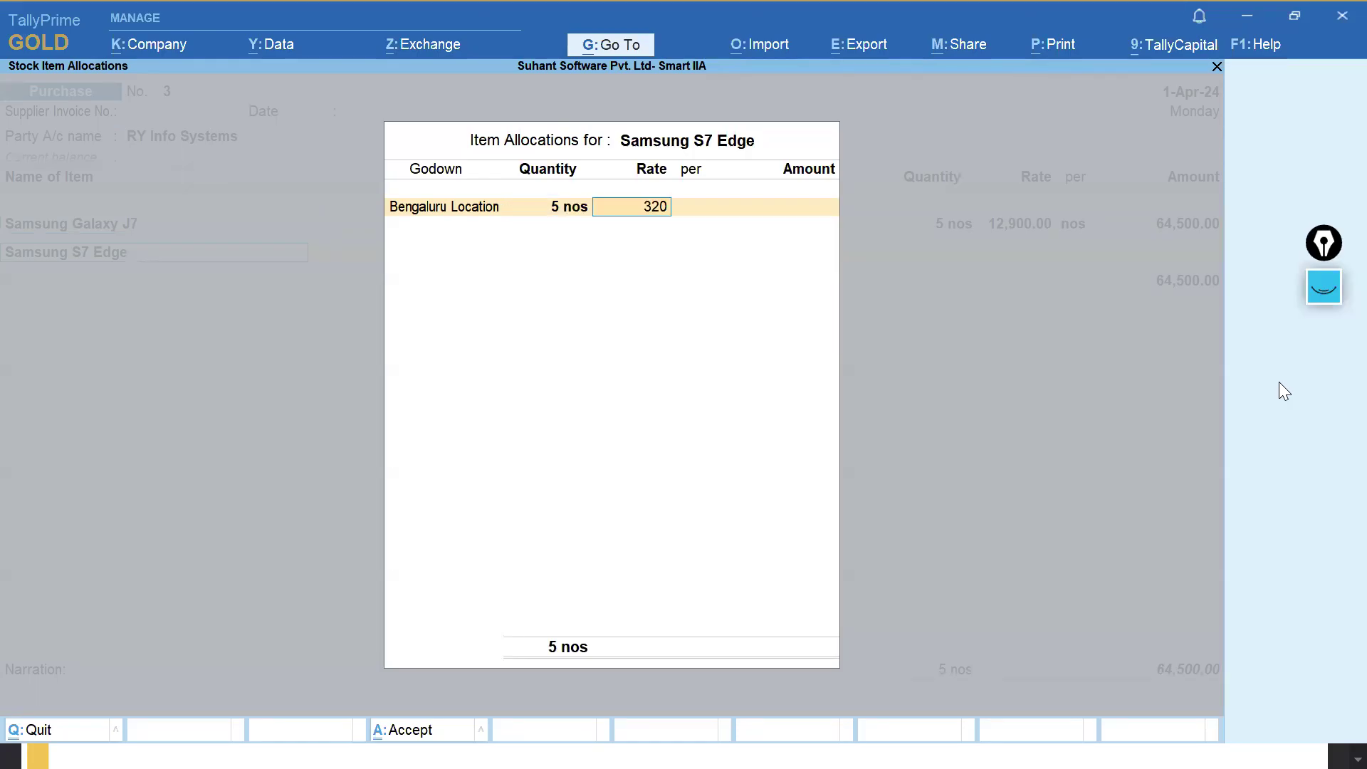
{"action": "type", "text": "00"}
{"action": "key", "text": "Return"}
{"action": "key", "text": "Return"}
{"action": "key", "text": "ctrl+a"}
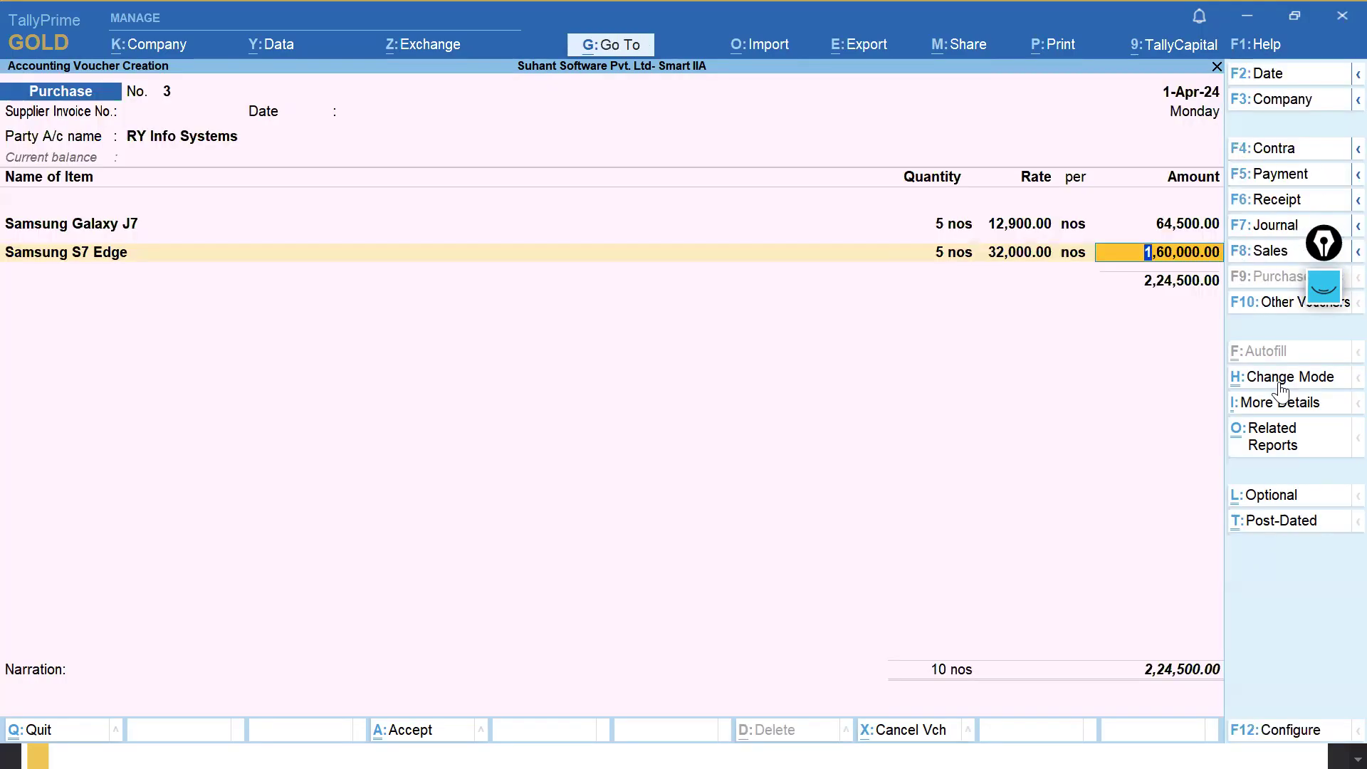
{"action": "key", "text": "ctrl"}
{"action": "key", "text": "ctrl+a"}
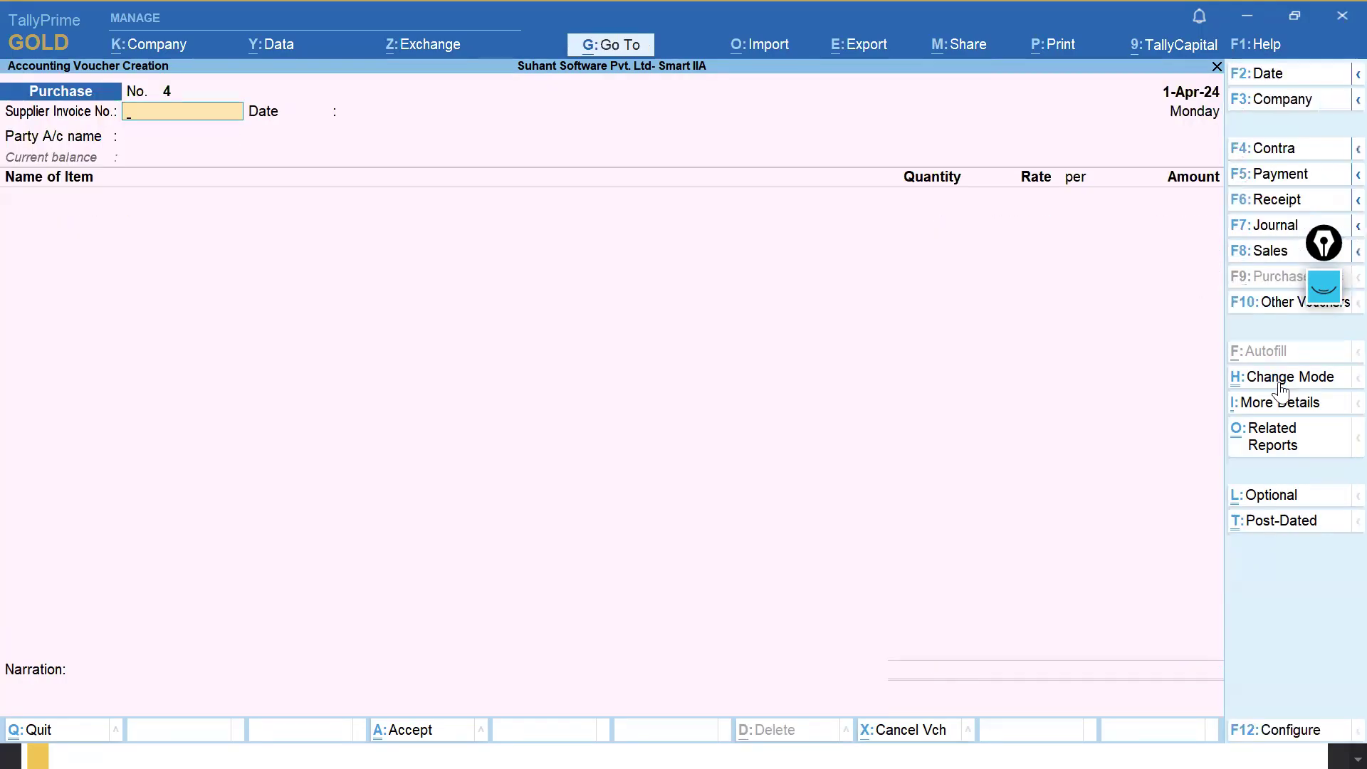
Review the saved third purchase voucher for RY Info Systems and return to the blank fourth voucher.
{"action": "key", "text": "Page_Up"}
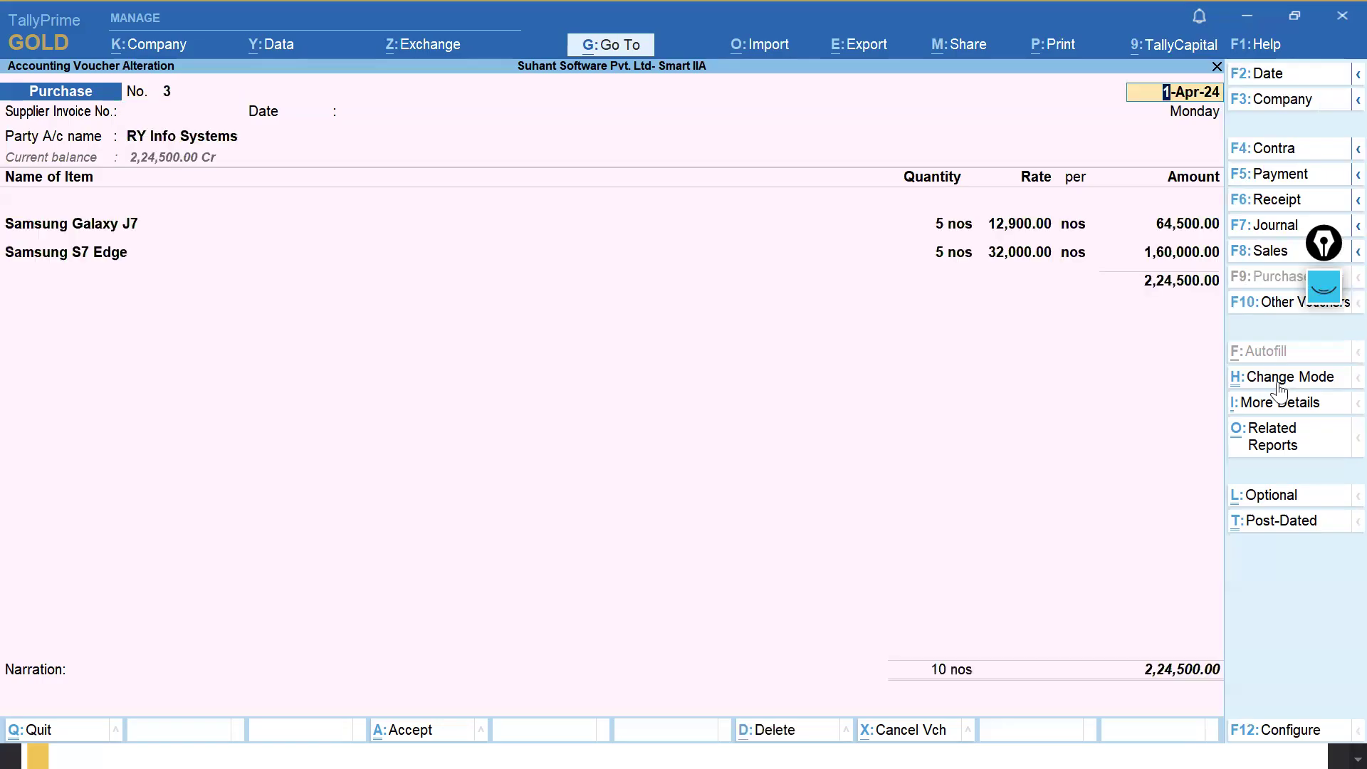
{"action": "key", "text": "ctrl"}
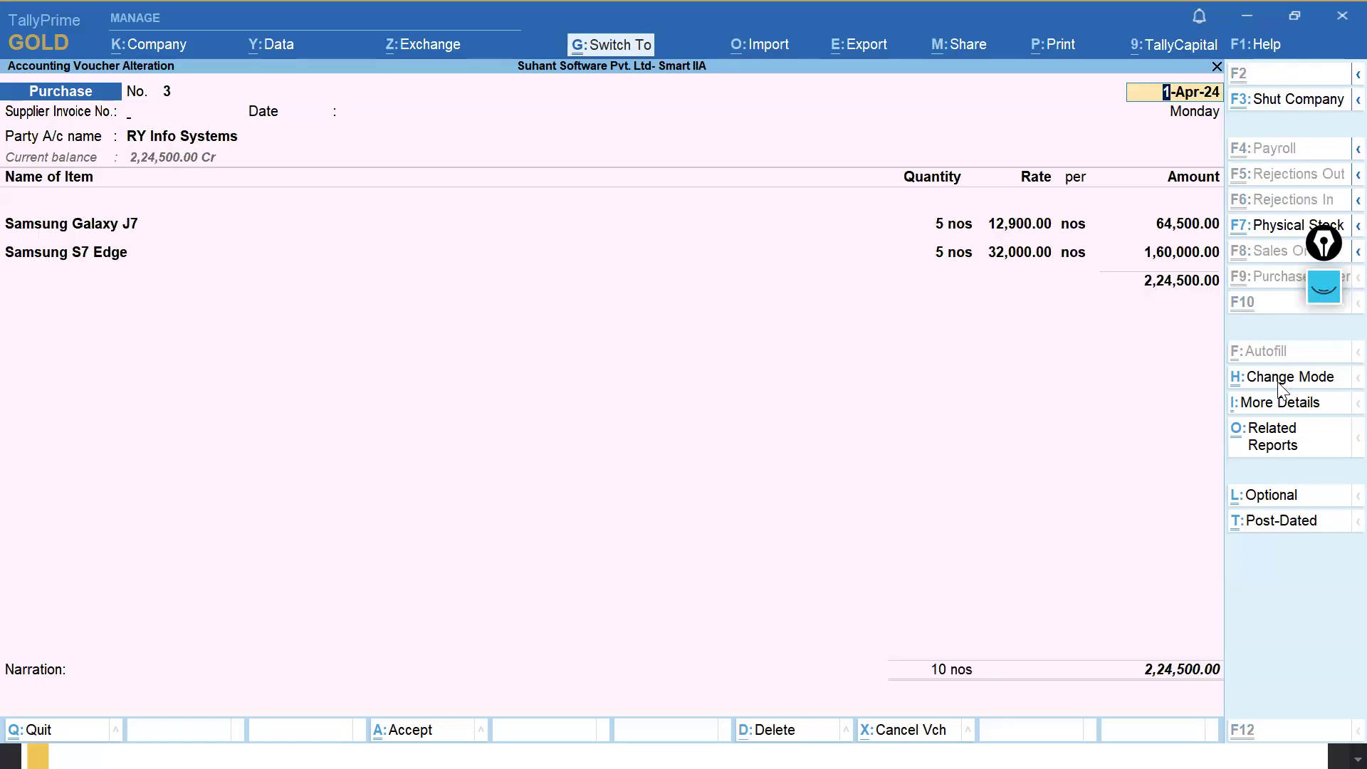
{"action": "key", "text": "Page_Down"}
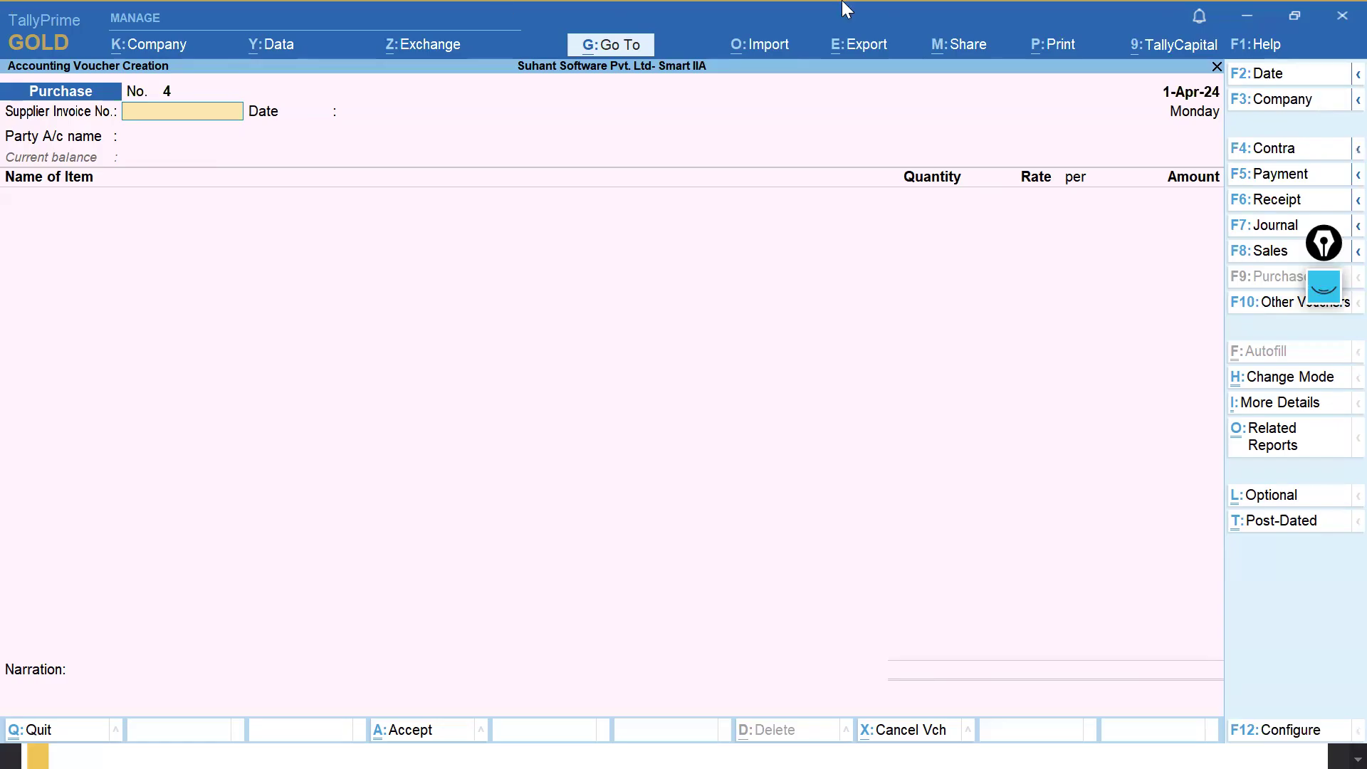
Switch to the TallyEssential Level 1 PDF in Chrome and read the Item Invoice purchase illustration and its steps on page 147.
{"action": "key", "text": "super"}
{"action": "mouse_move", "coordinate": [437, 726]}
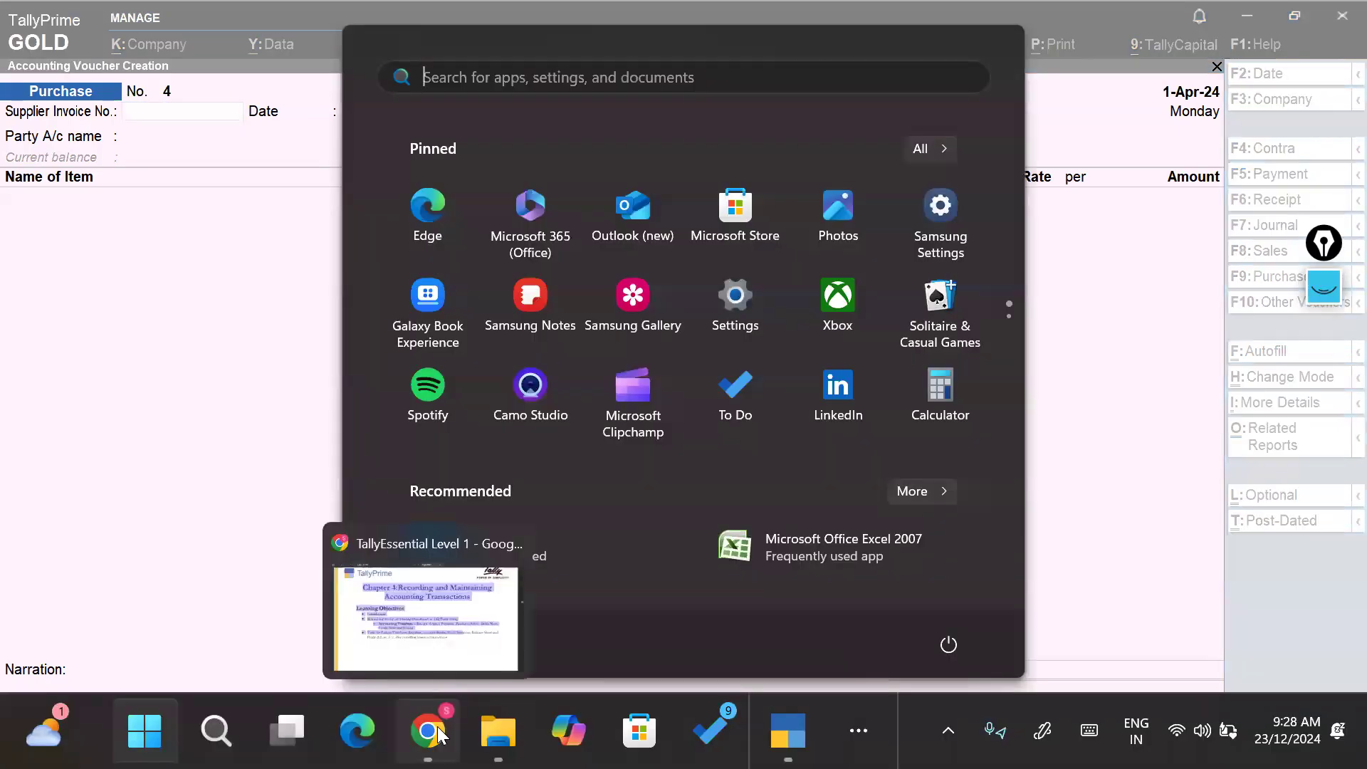
{"action": "left_click", "coordinate": [445, 651]}
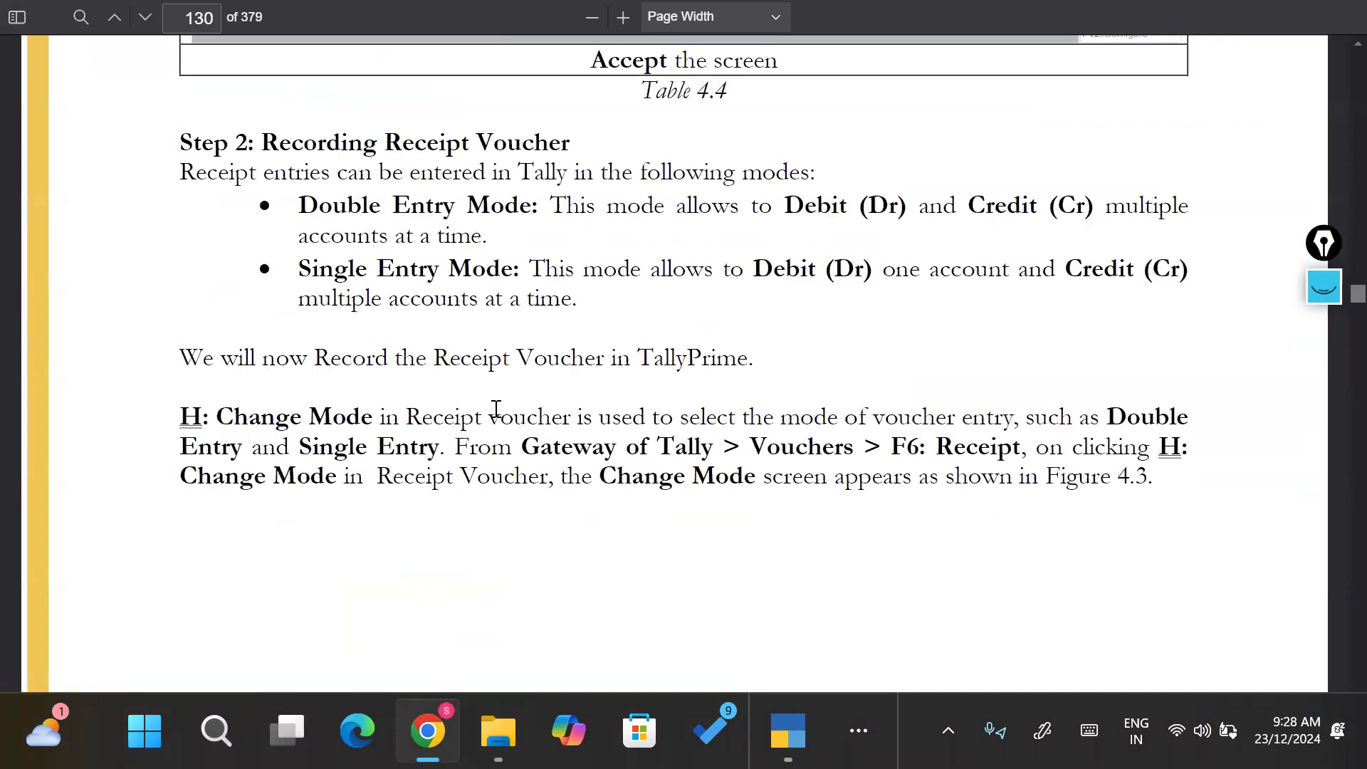
{"action": "scroll", "coordinate": [496, 411], "scroll_direction": "down", "scroll_amount": 20}
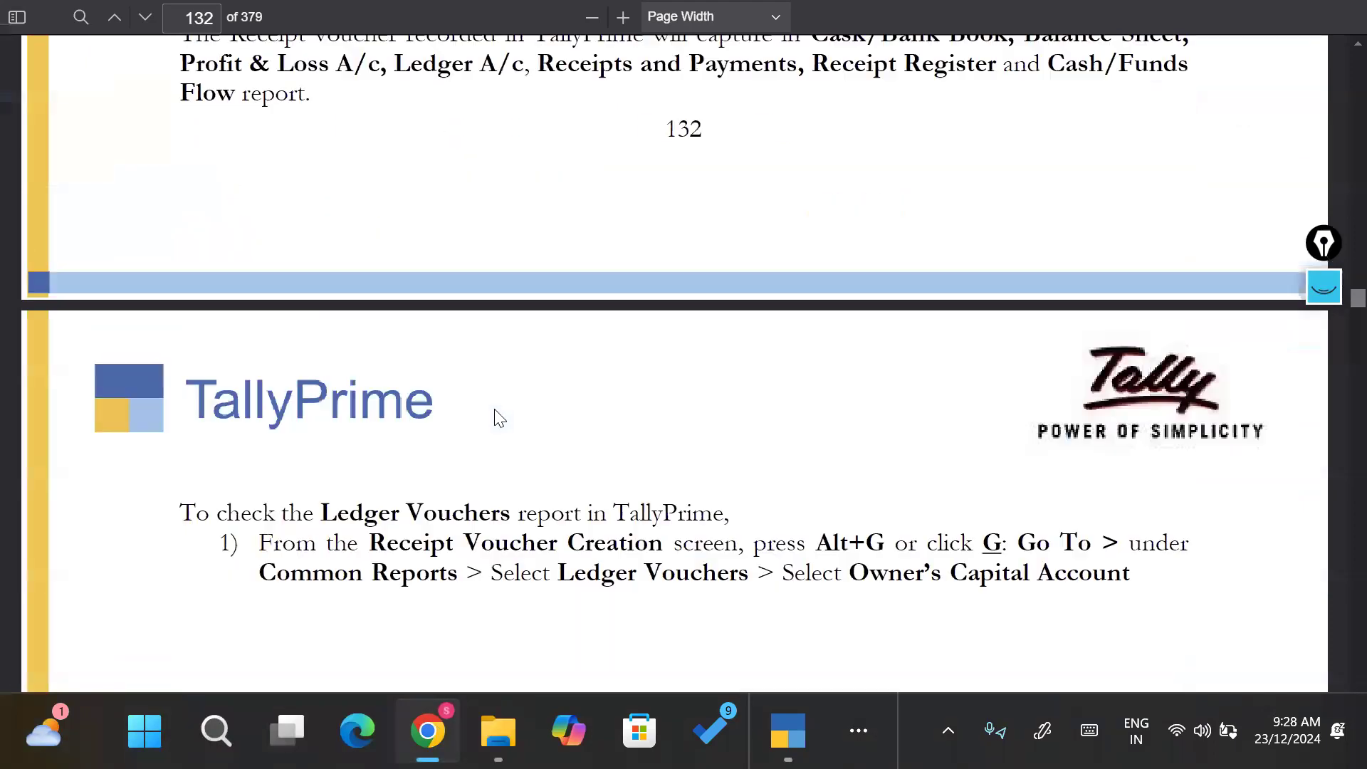
{"action": "scroll", "coordinate": [494, 409], "scroll_direction": "down", "scroll_amount": 20}
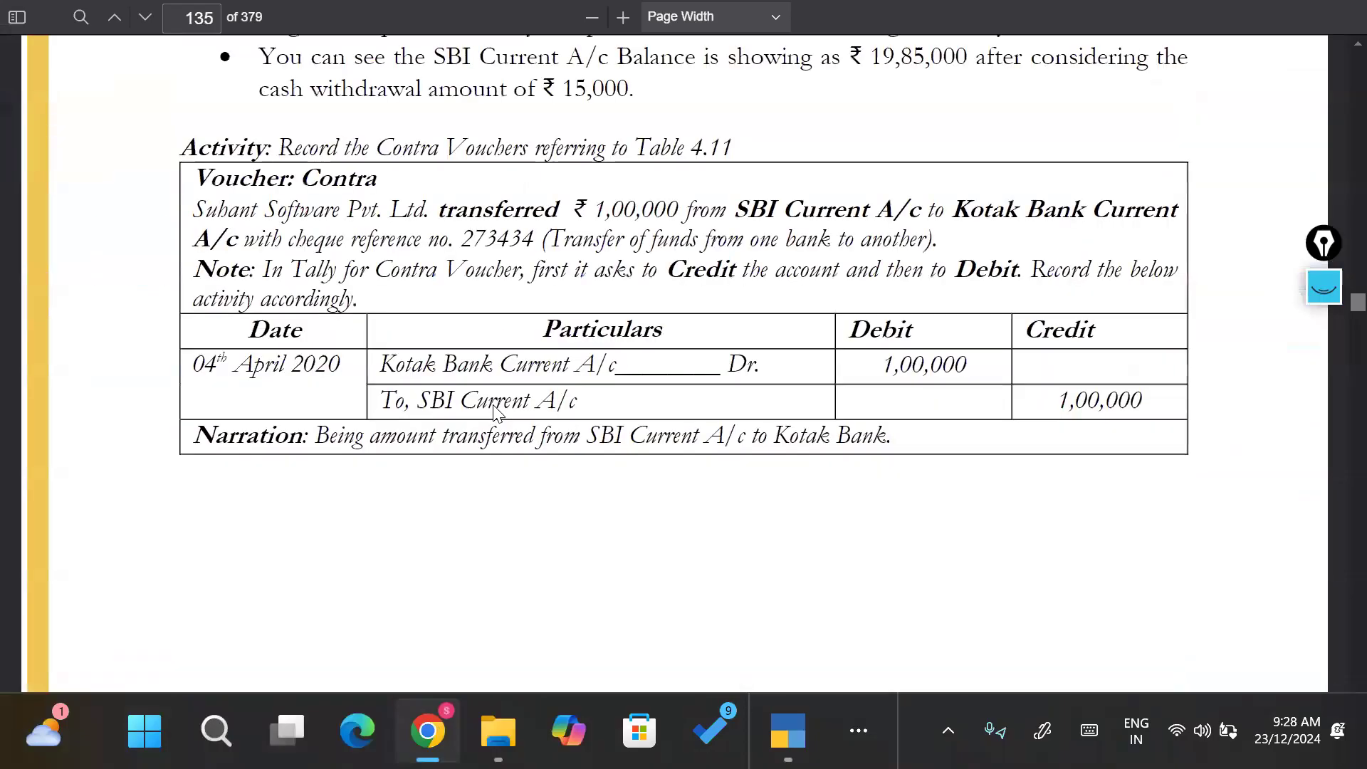
{"action": "scroll", "coordinate": [496, 416], "scroll_direction": "down", "scroll_amount": 20}
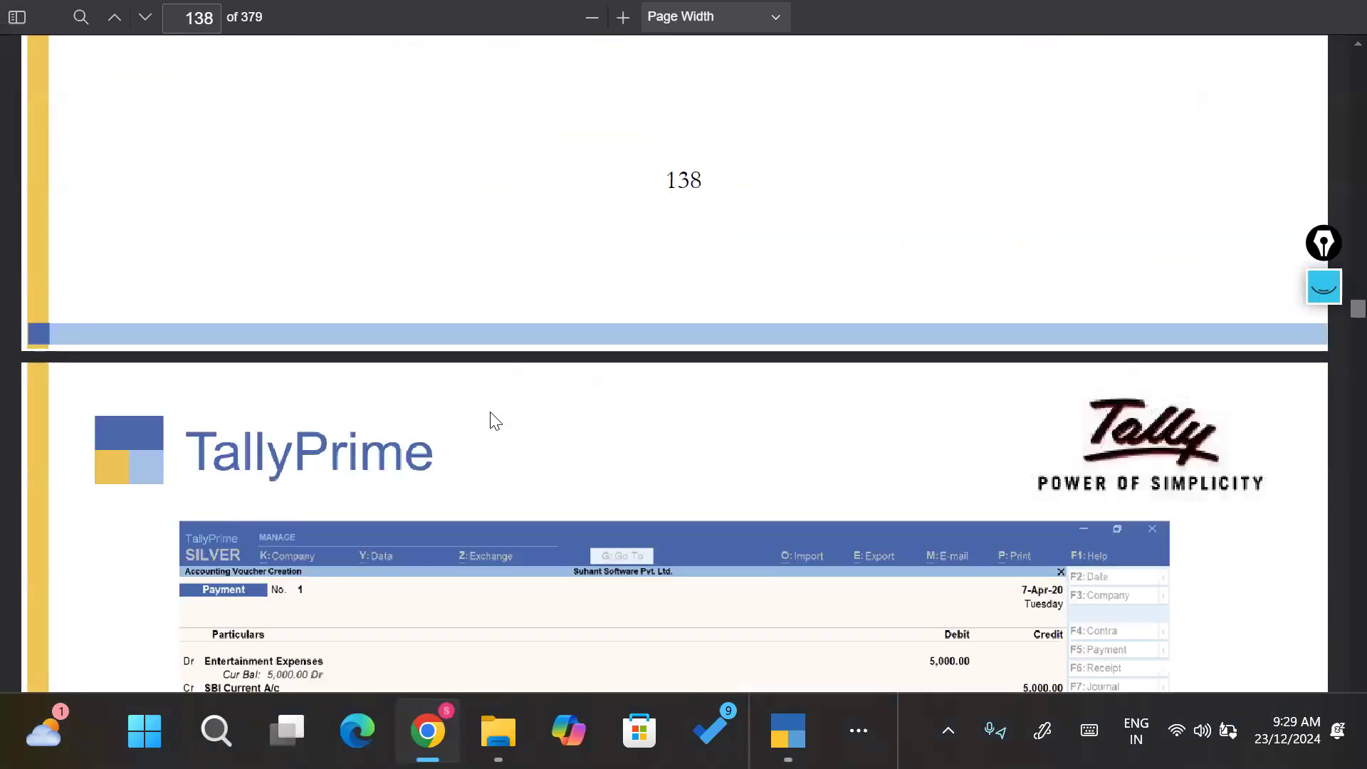
{"action": "scroll", "coordinate": [486, 417], "scroll_direction": "down", "scroll_amount": 10}
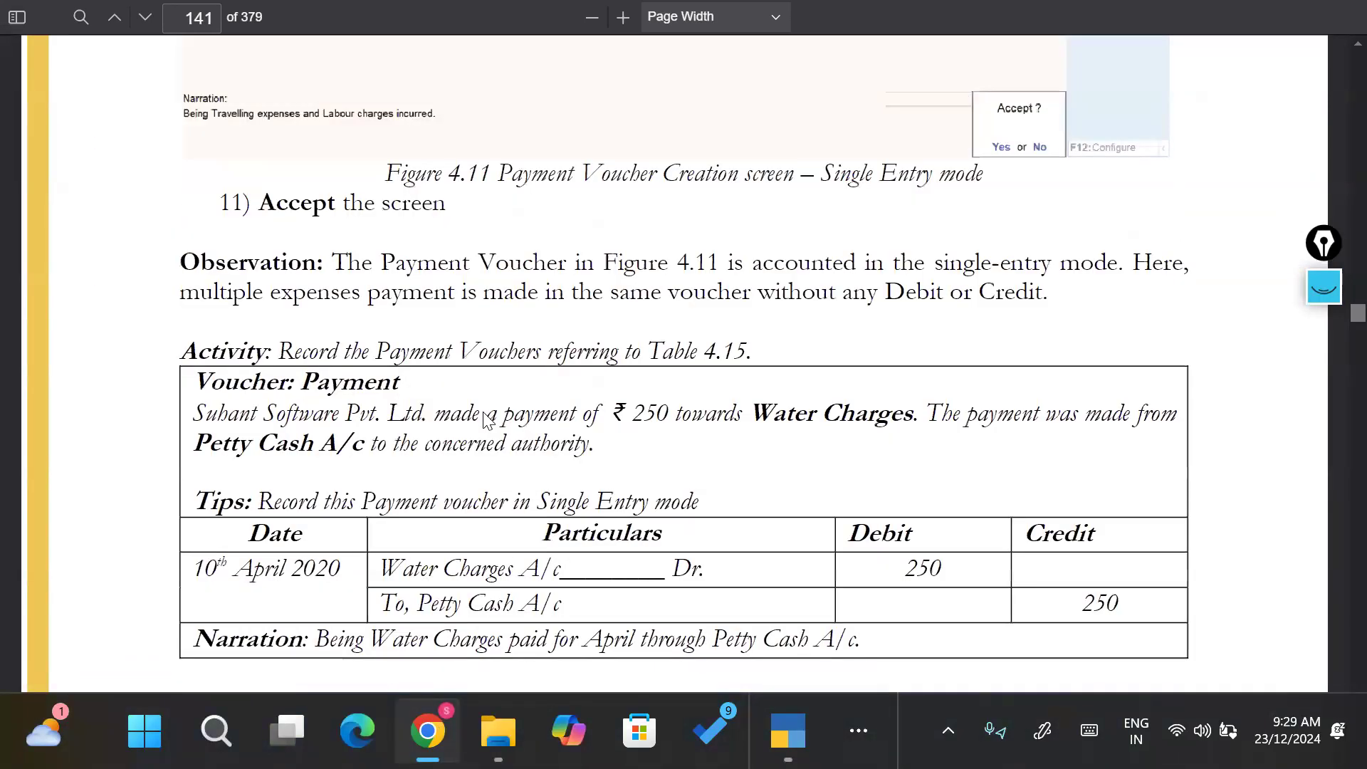
{"action": "scroll", "coordinate": [488, 421], "scroll_direction": "down", "scroll_amount": 15}
{"action": "scroll", "coordinate": [485, 420], "scroll_direction": "down", "scroll_amount": 20}
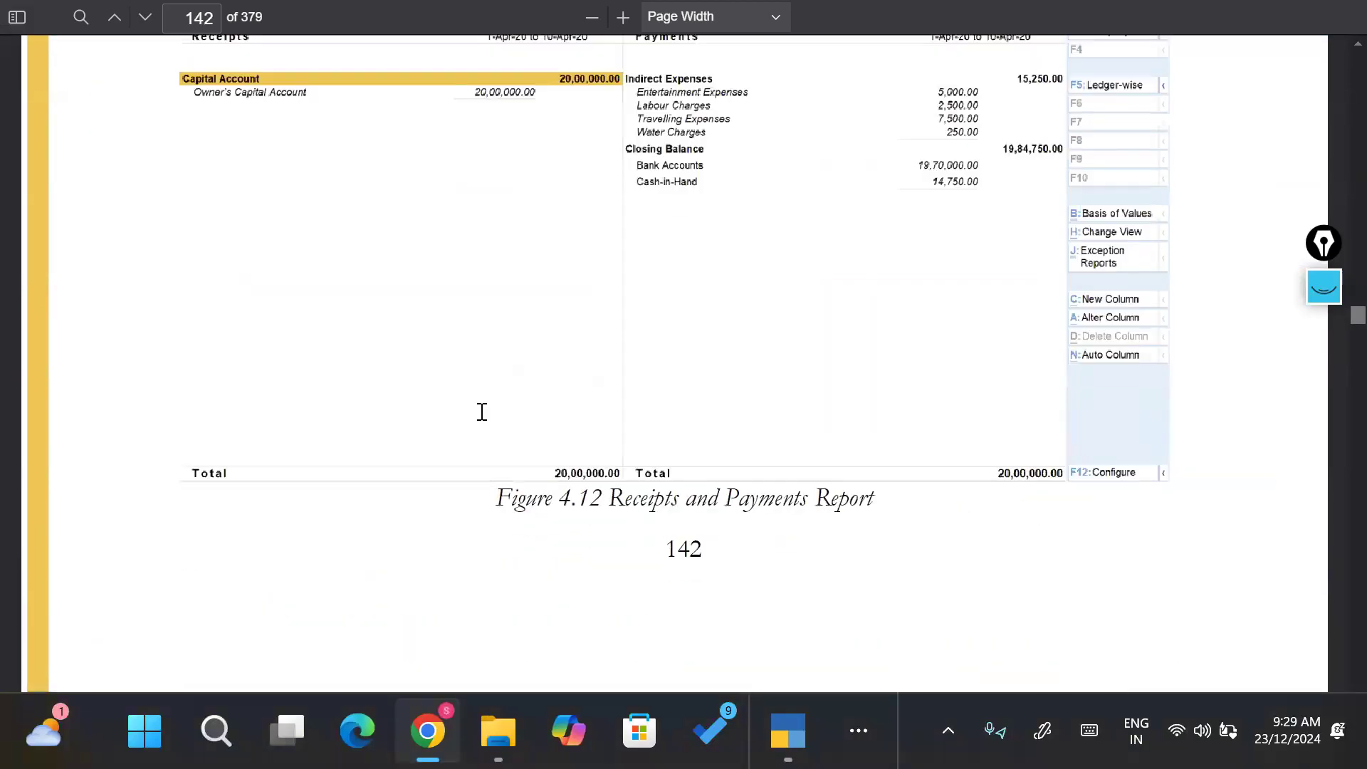
{"action": "scroll", "coordinate": [482, 419], "scroll_direction": "down", "scroll_amount": 15}
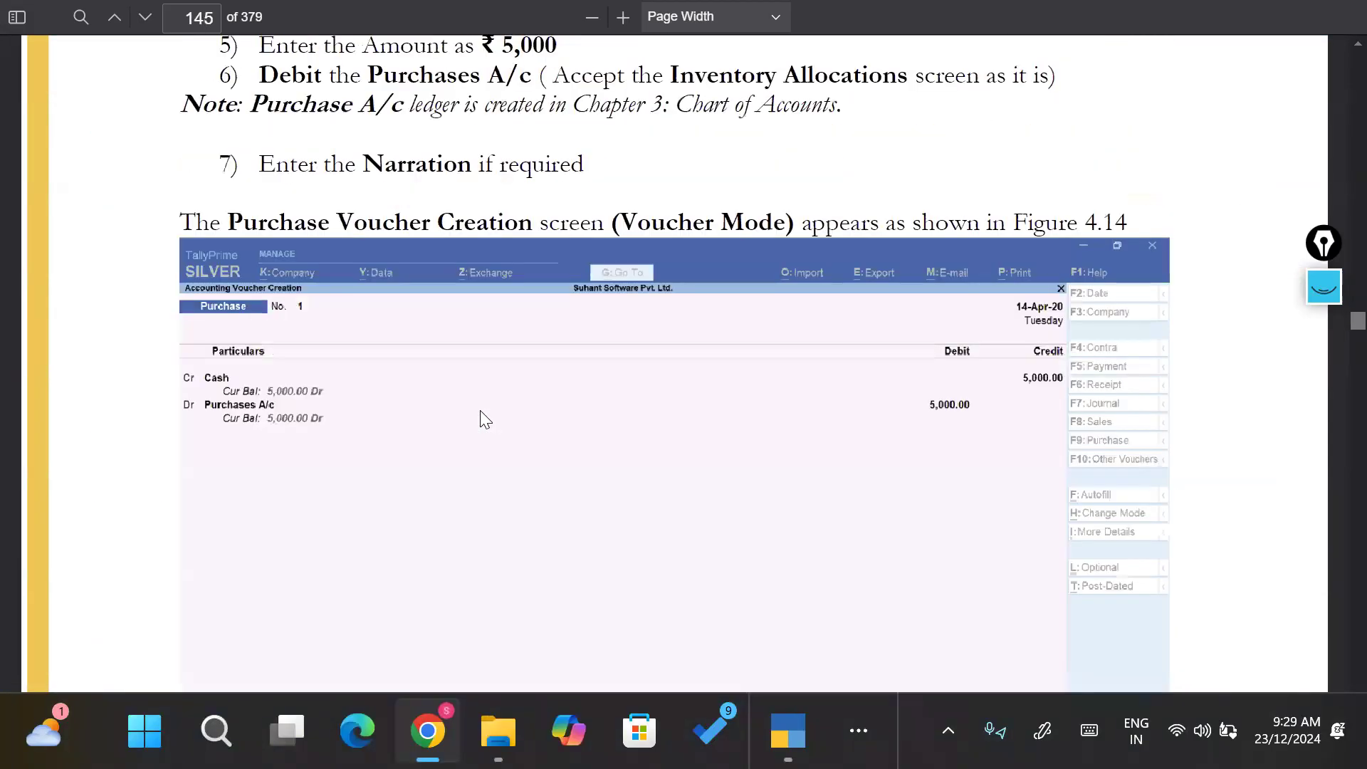
{"action": "scroll", "coordinate": [481, 412], "scroll_direction": "down", "scroll_amount": 15}
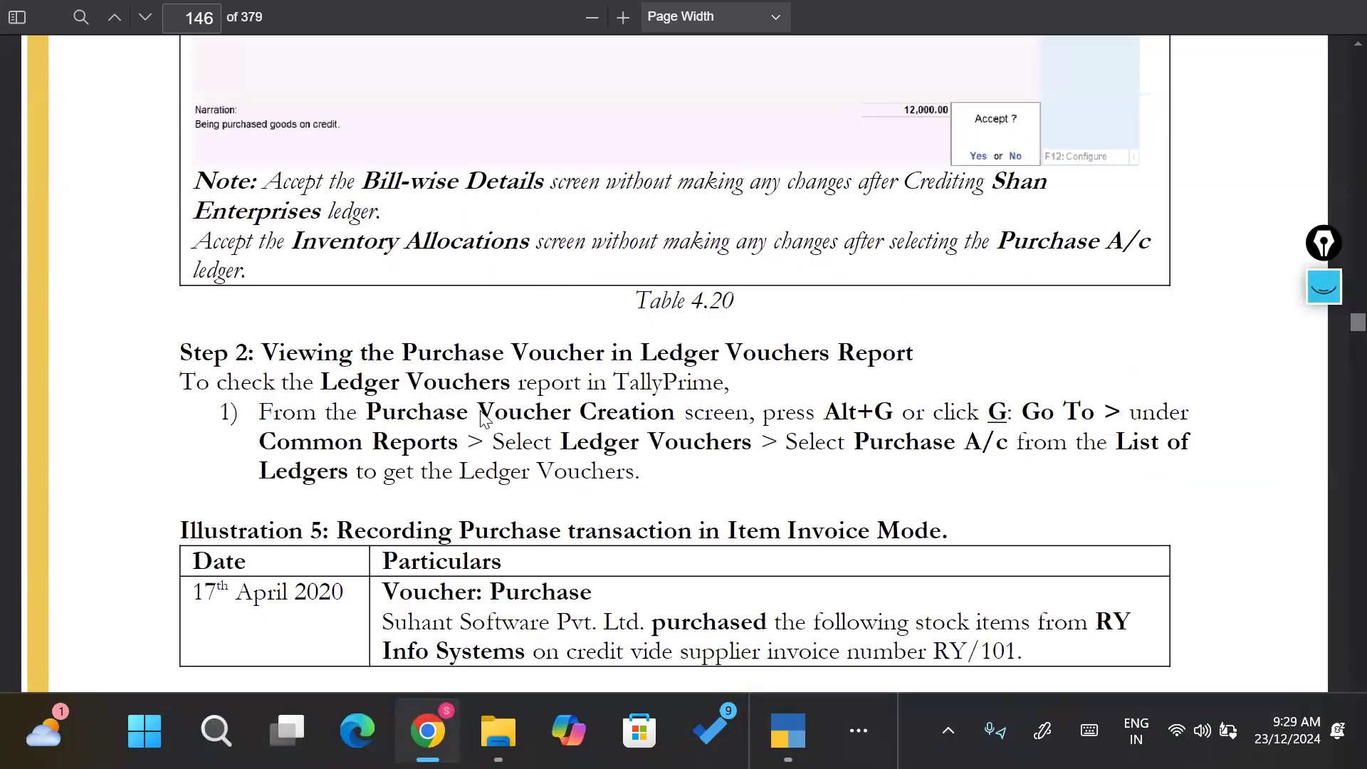
{"action": "scroll", "coordinate": [484, 413], "scroll_direction": "down", "scroll_amount": 10}
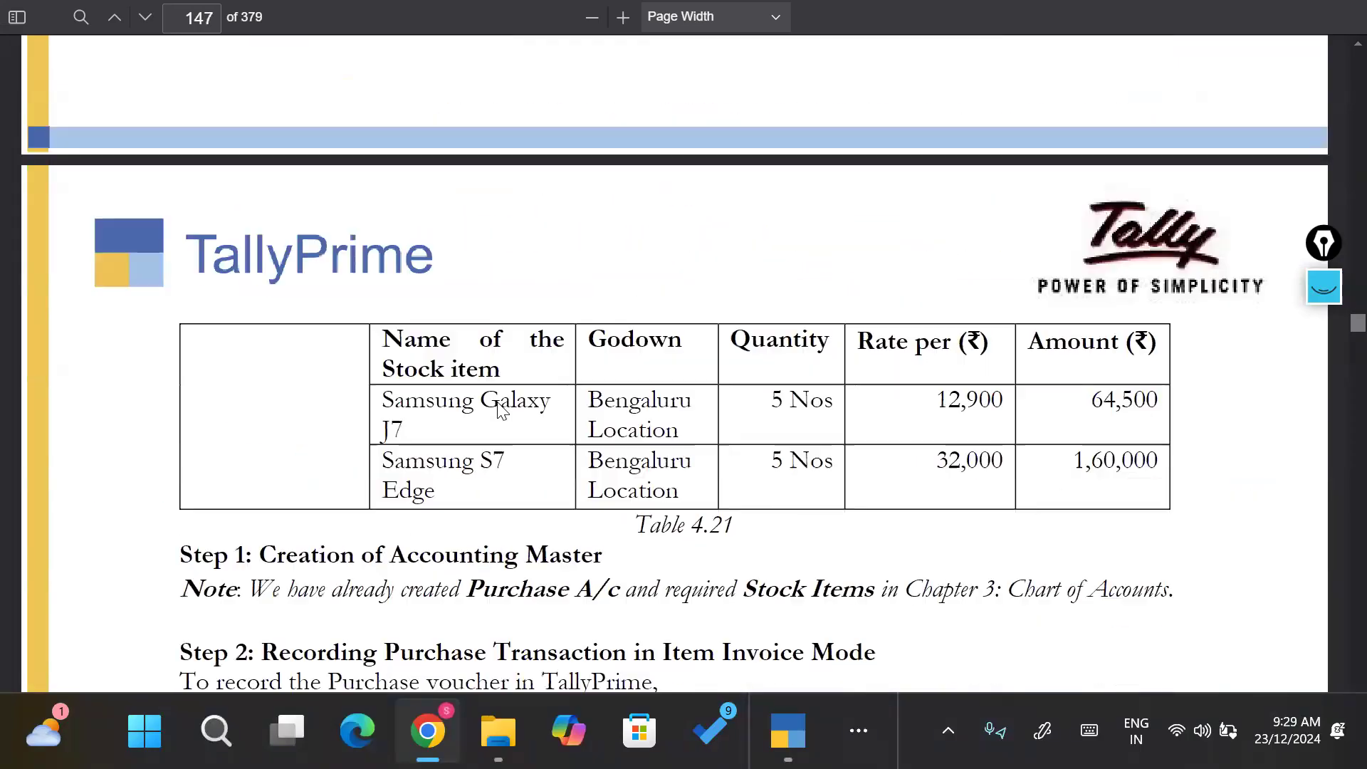
{"action": "scroll", "coordinate": [660, 388], "scroll_direction": "up", "scroll_amount": 5}
{"action": "scroll", "coordinate": [655, 392], "scroll_direction": "down", "scroll_amount": 15}
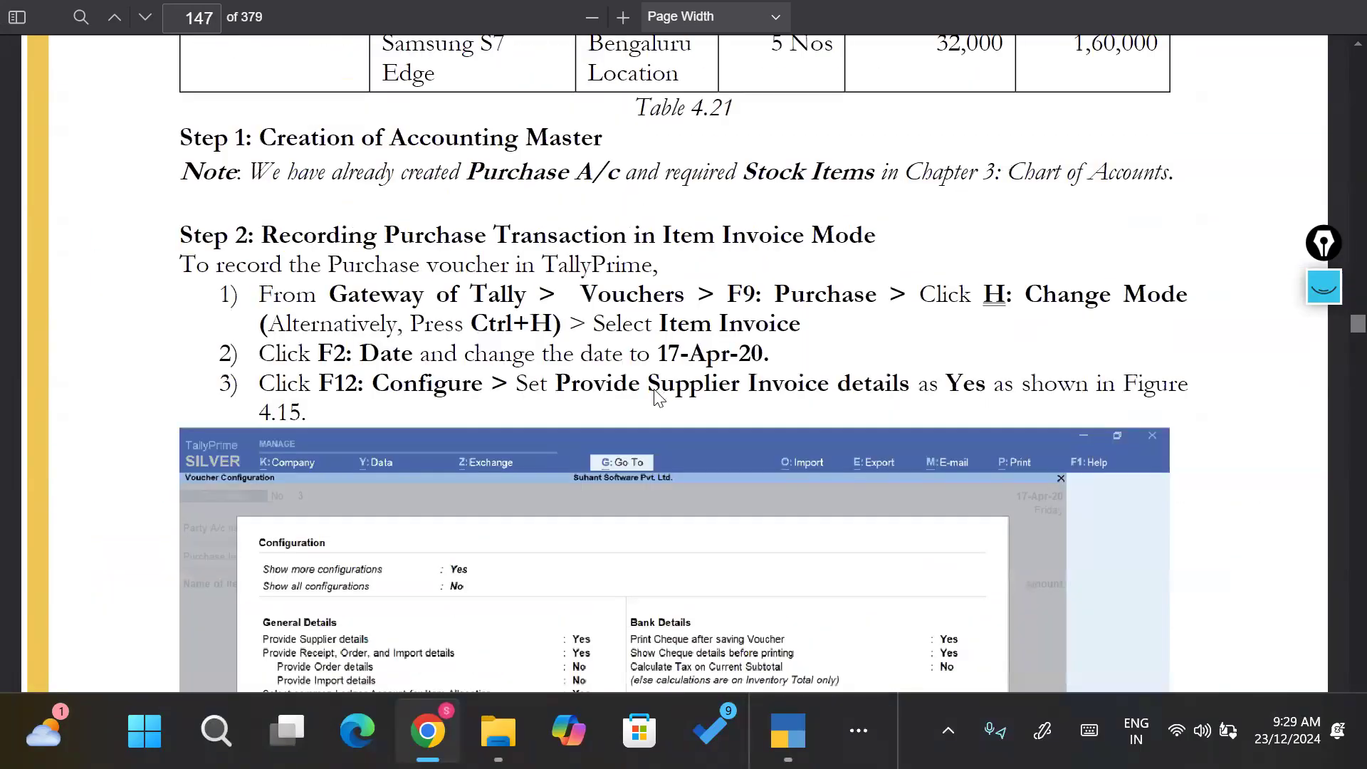
{"action": "scroll", "coordinate": [652, 396], "scroll_direction": "down", "scroll_amount": 5}
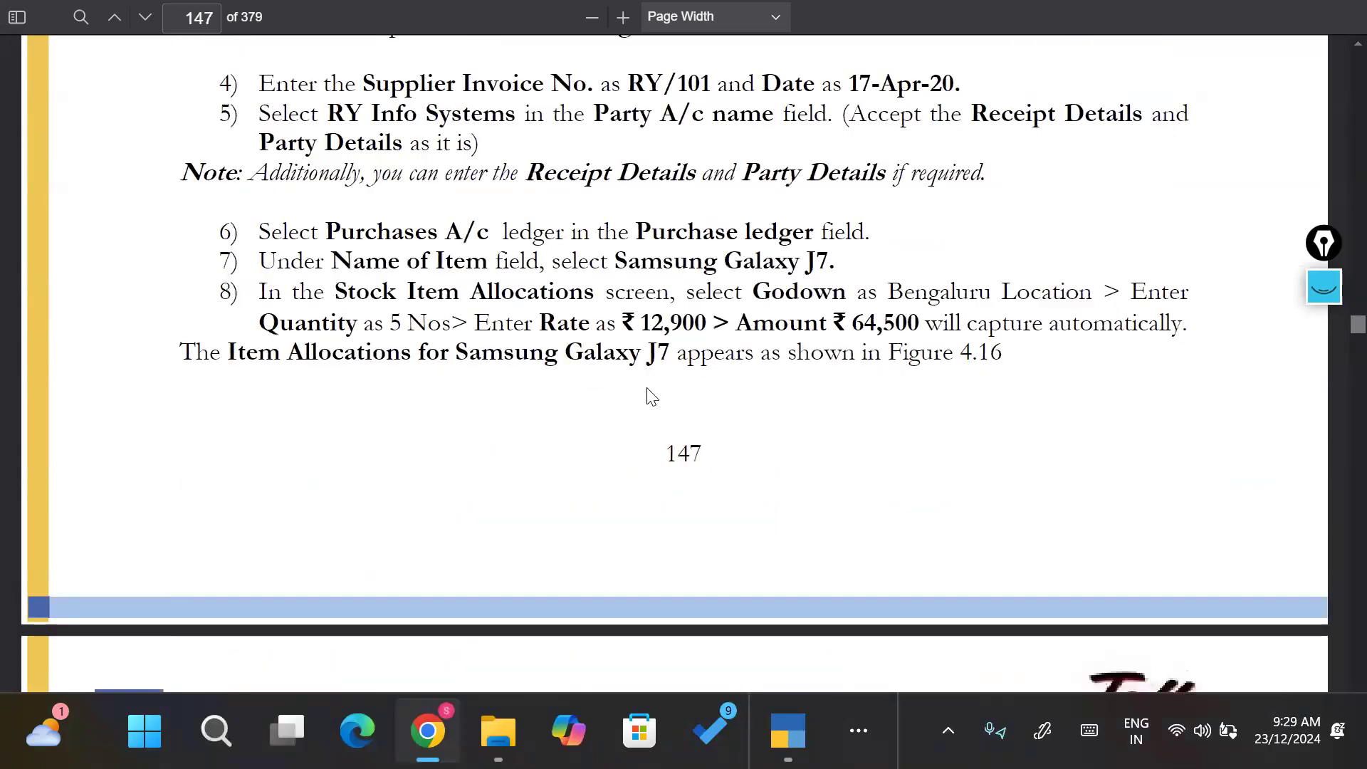
Switch back to TallyPrime, leave the supplier invoice number and date blank, and set the fourth voucher's party account to Vrdhaman Enterprises.
{"action": "key", "text": "alt+Tab"}
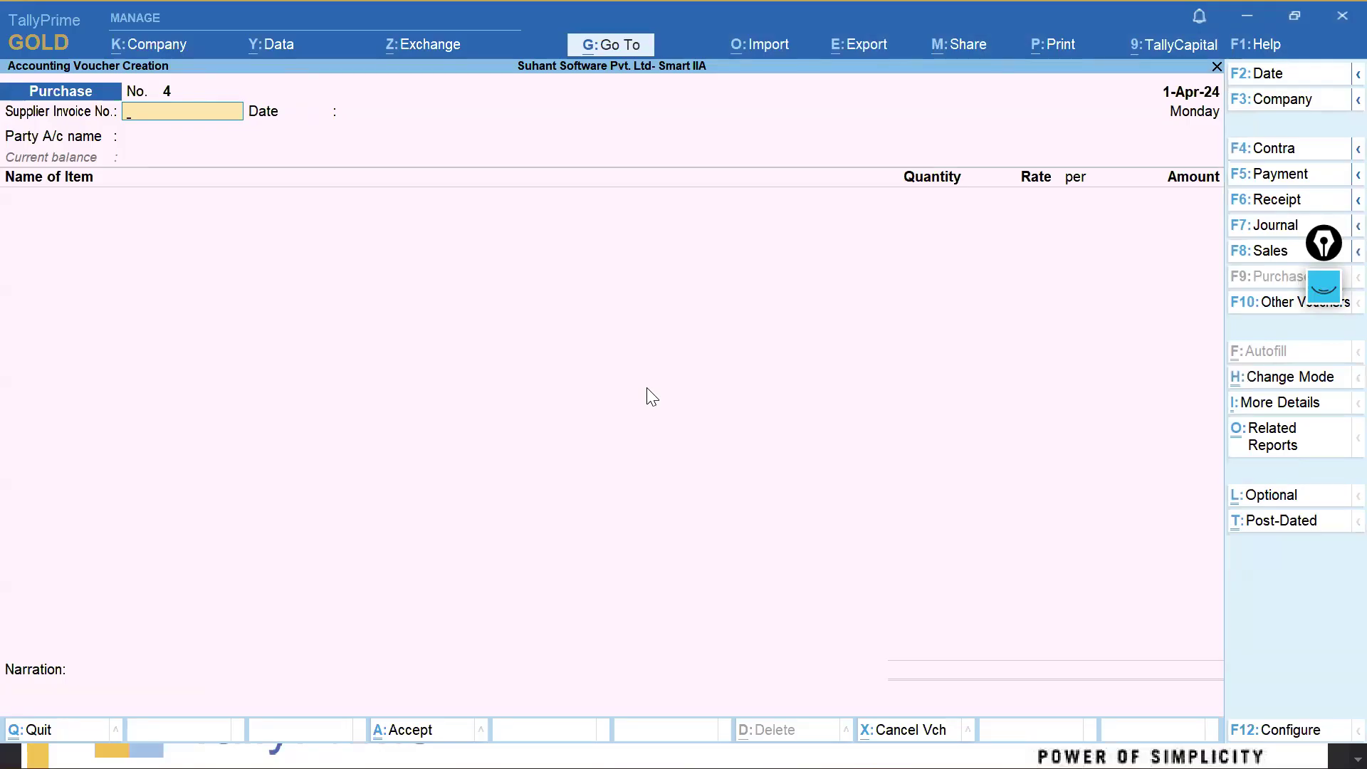
{"action": "key", "text": "Return"}
{"action": "key", "text": "Return"}
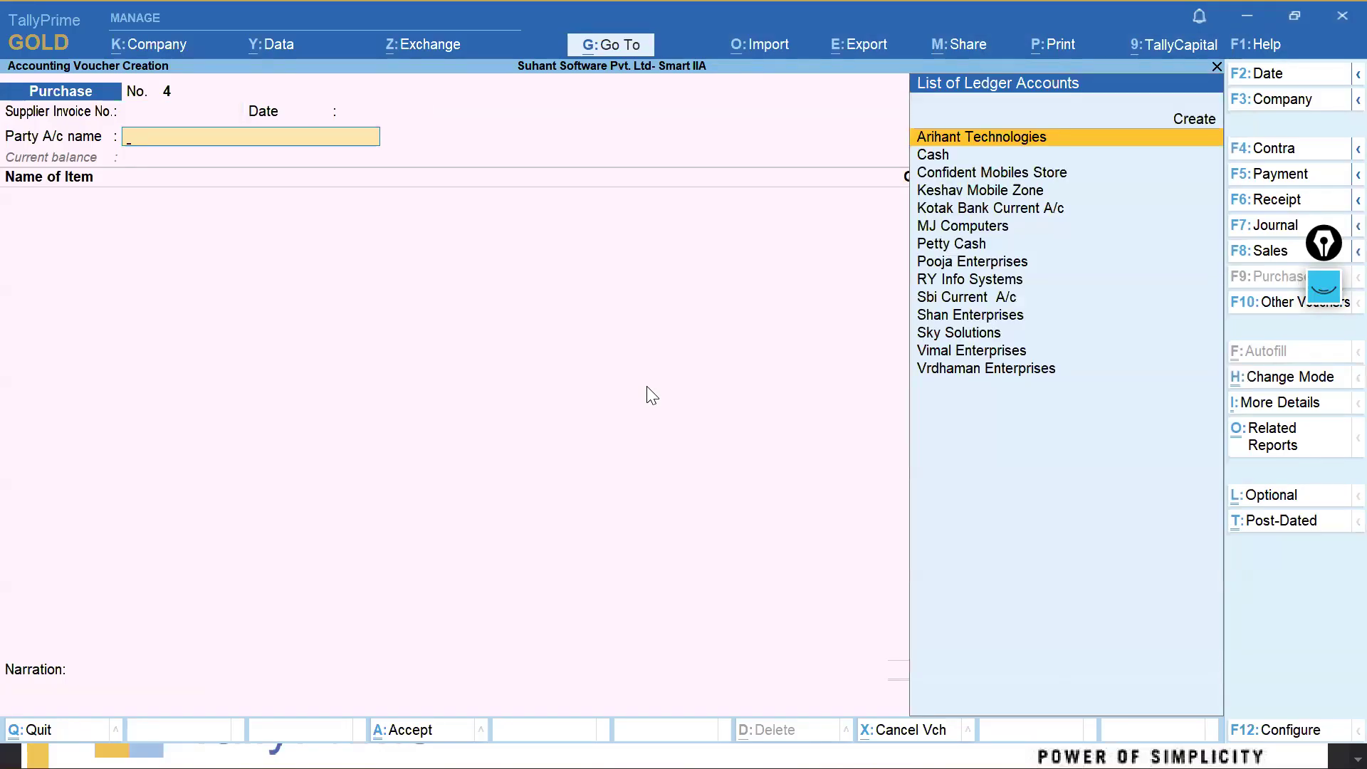
{"action": "type", "text": "V"}
{"action": "key", "text": "Return"}
{"action": "key", "text": "Down"}
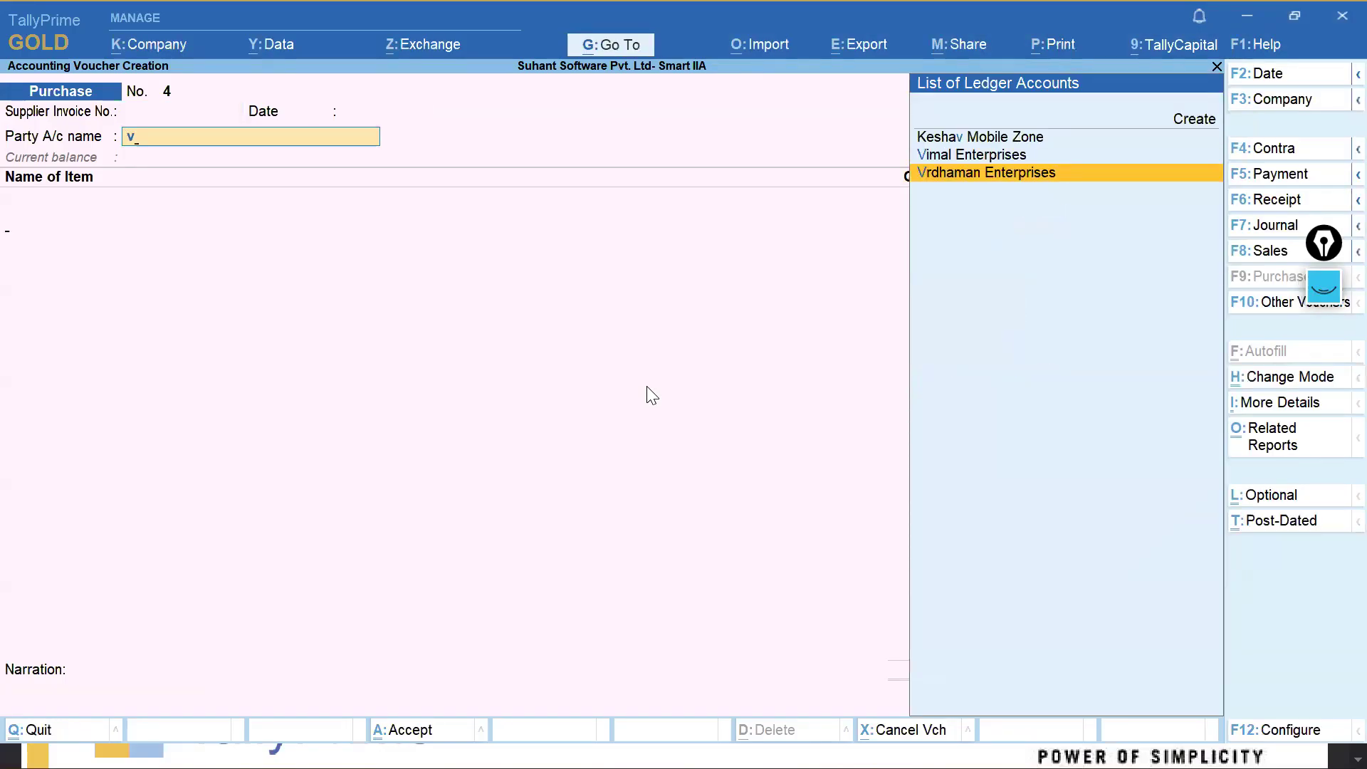
{"action": "key", "text": "Return"}
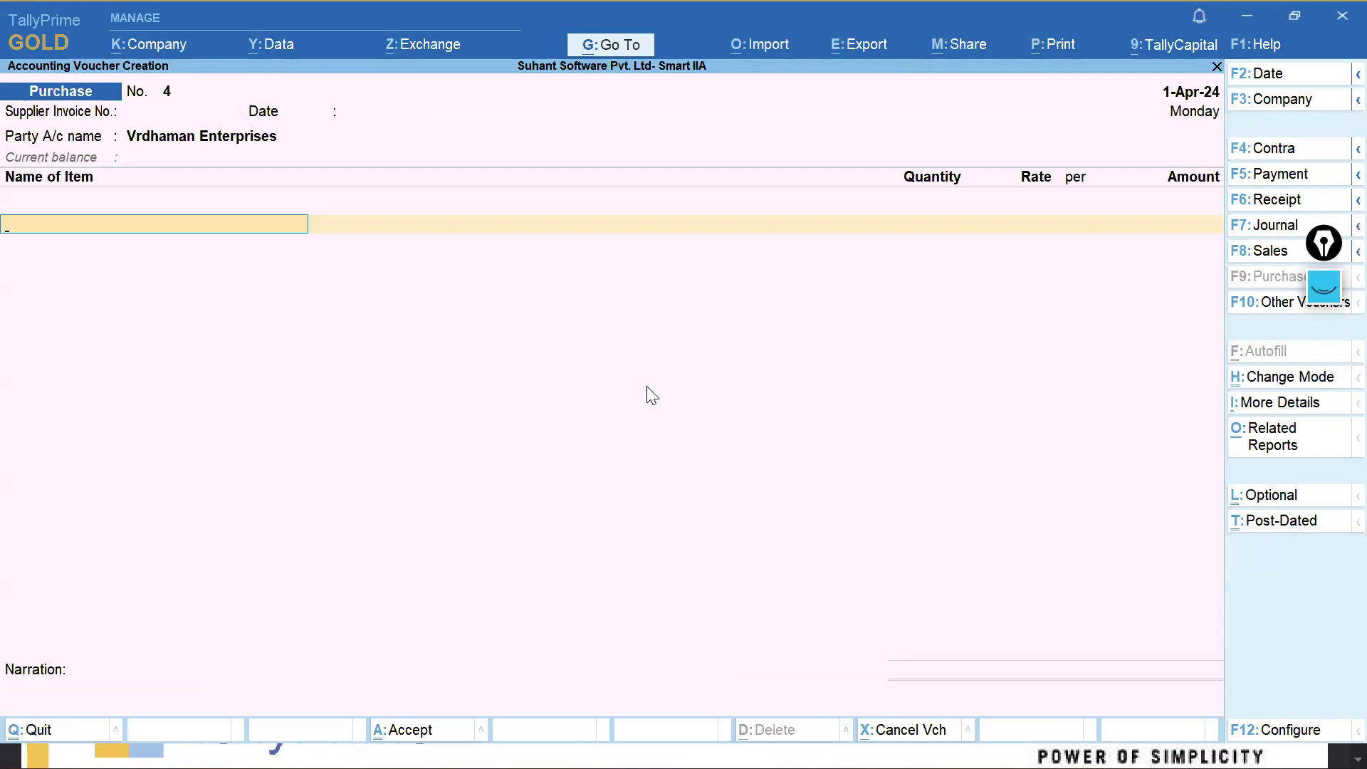
Add Sony E1 Dual Xperia as the fourth purchase voucher's first item and assign it to Mumbai Location.
{"action": "type", "text": "Son"}
{"action": "key", "text": "Return"}
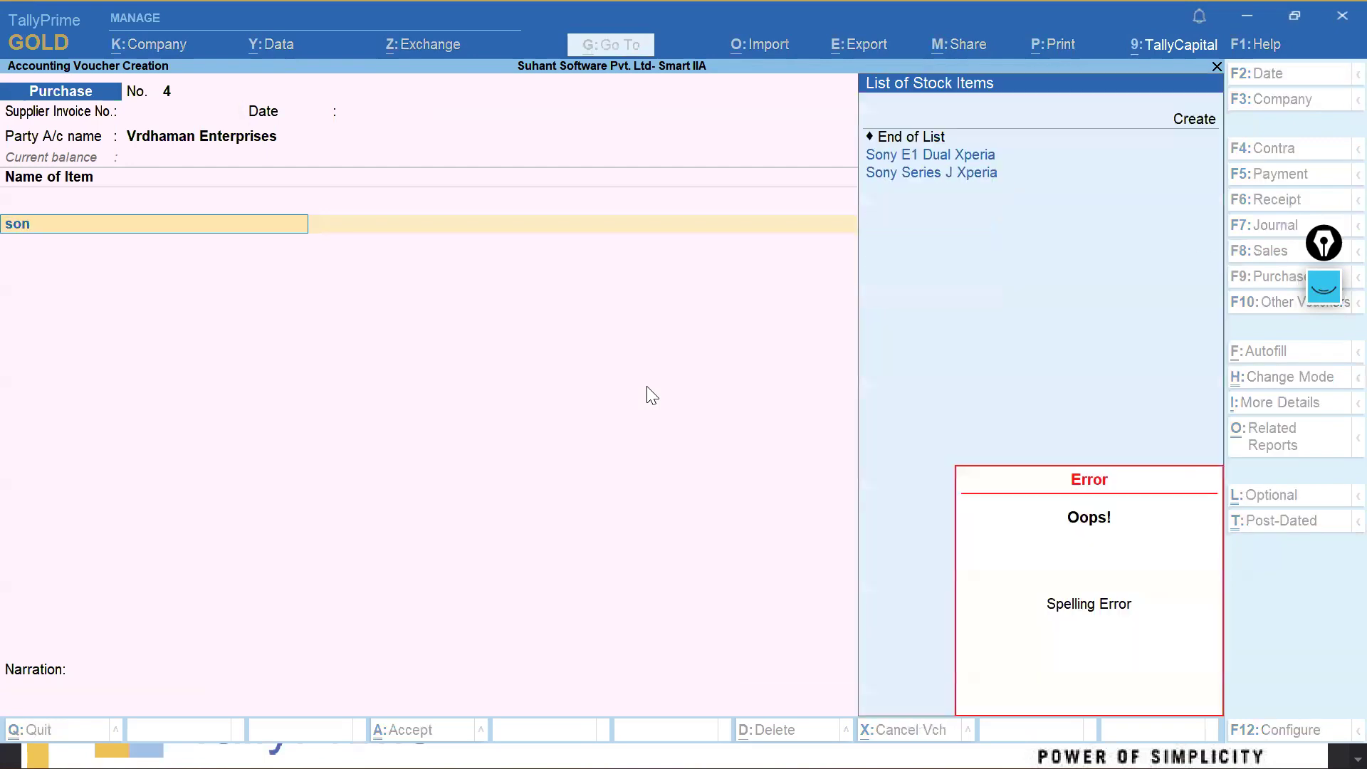
{"action": "key", "text": "Down"}
{"action": "key", "text": "Return"}
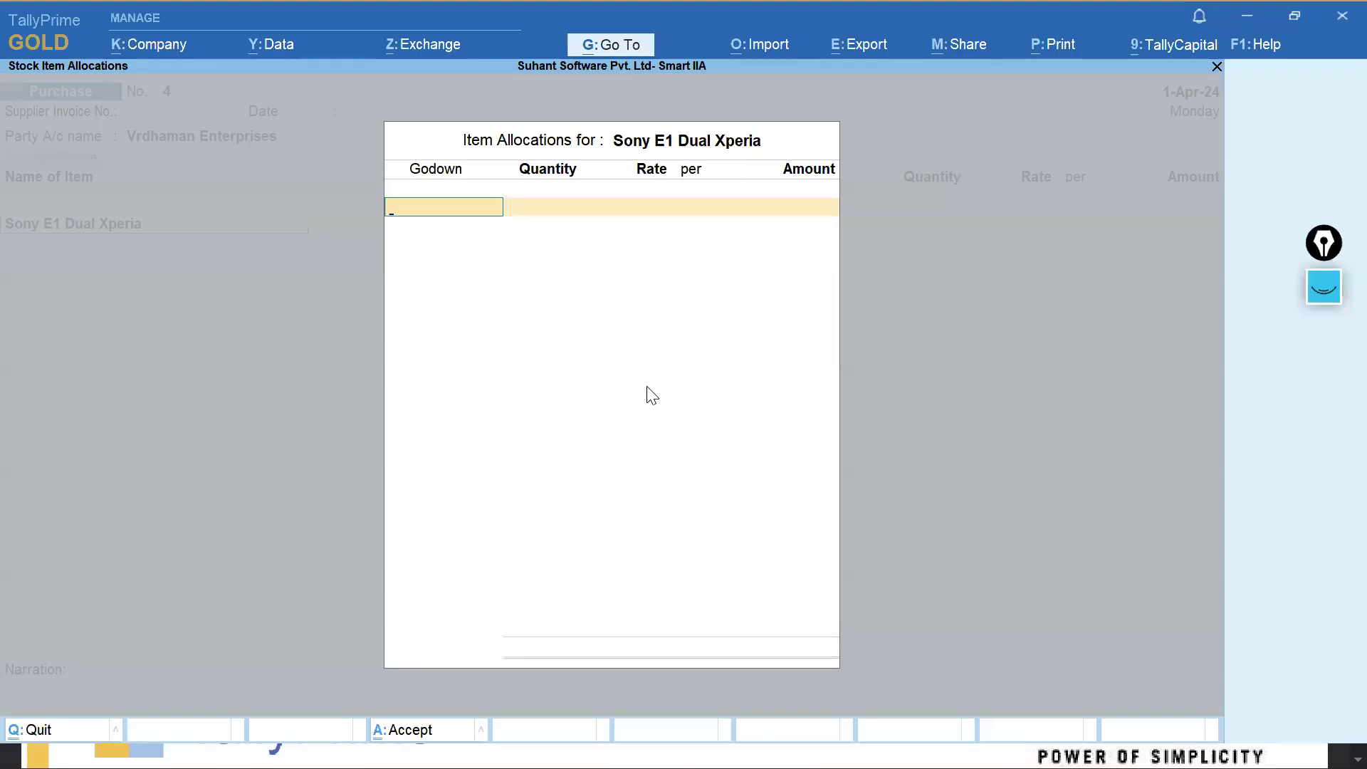
{"action": "type", "text": "Mu"}
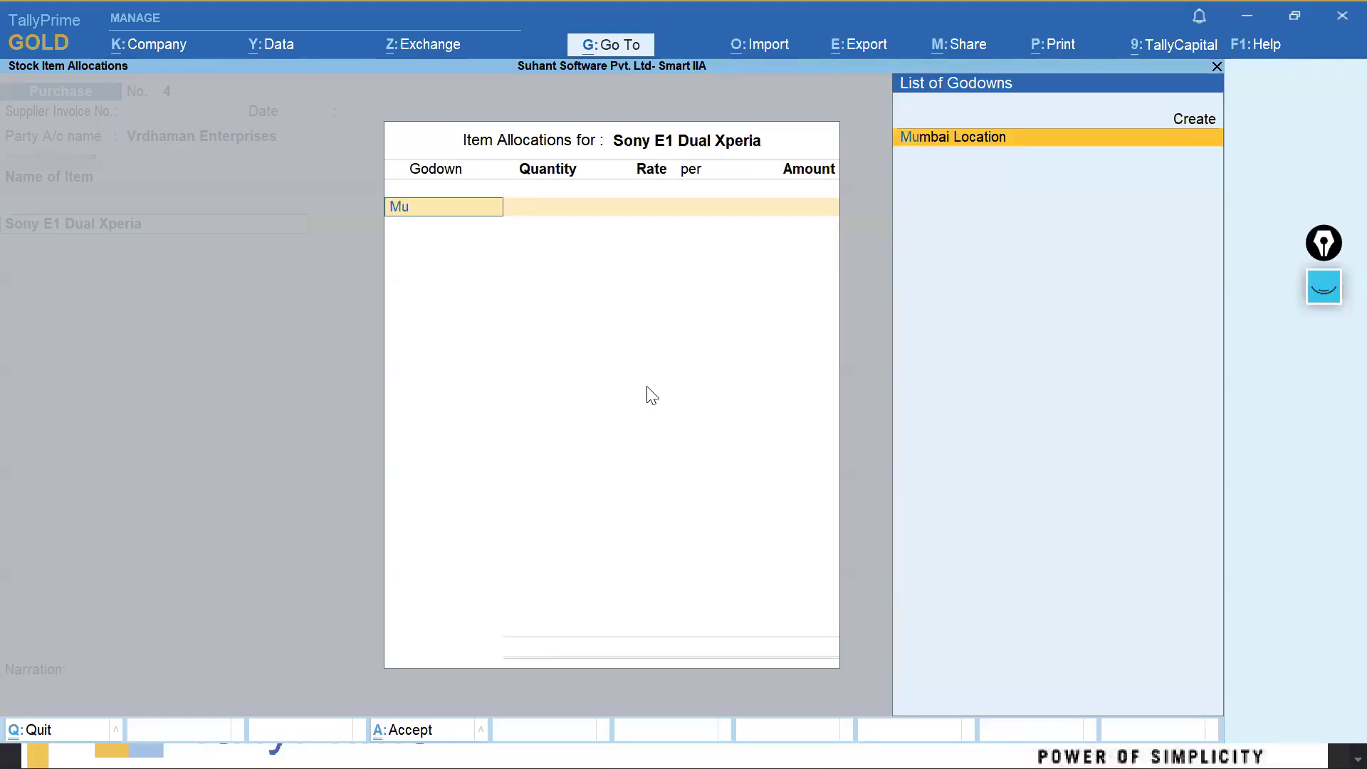
{"action": "key", "text": "Return"}
Enter 5 nos at a rate of 9,500 for Sony E1 Dual Xperia and allocate the amount to Purchase A/c.
{"action": "type", "text": "5"}
{"action": "key", "text": "Return"}
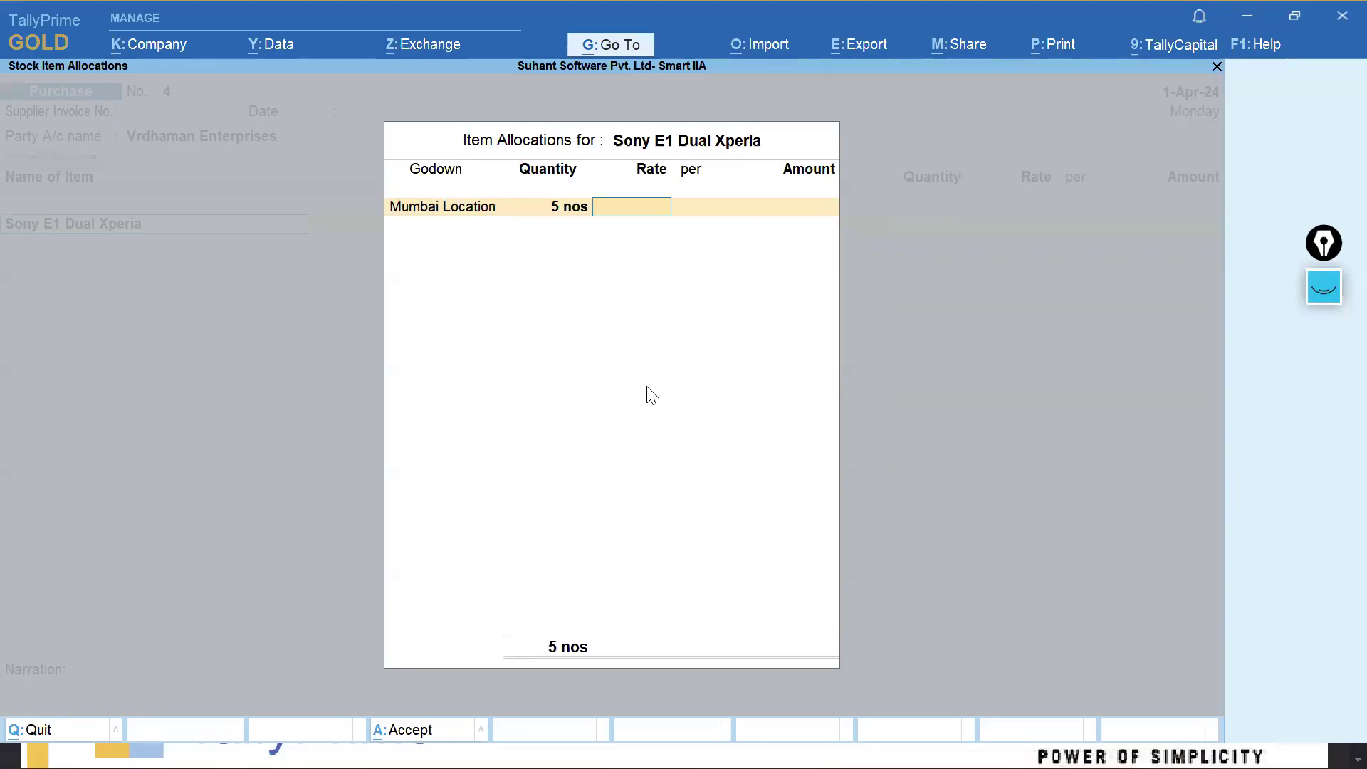
{"action": "type", "text": "9500"}
{"action": "key", "text": "Return"}
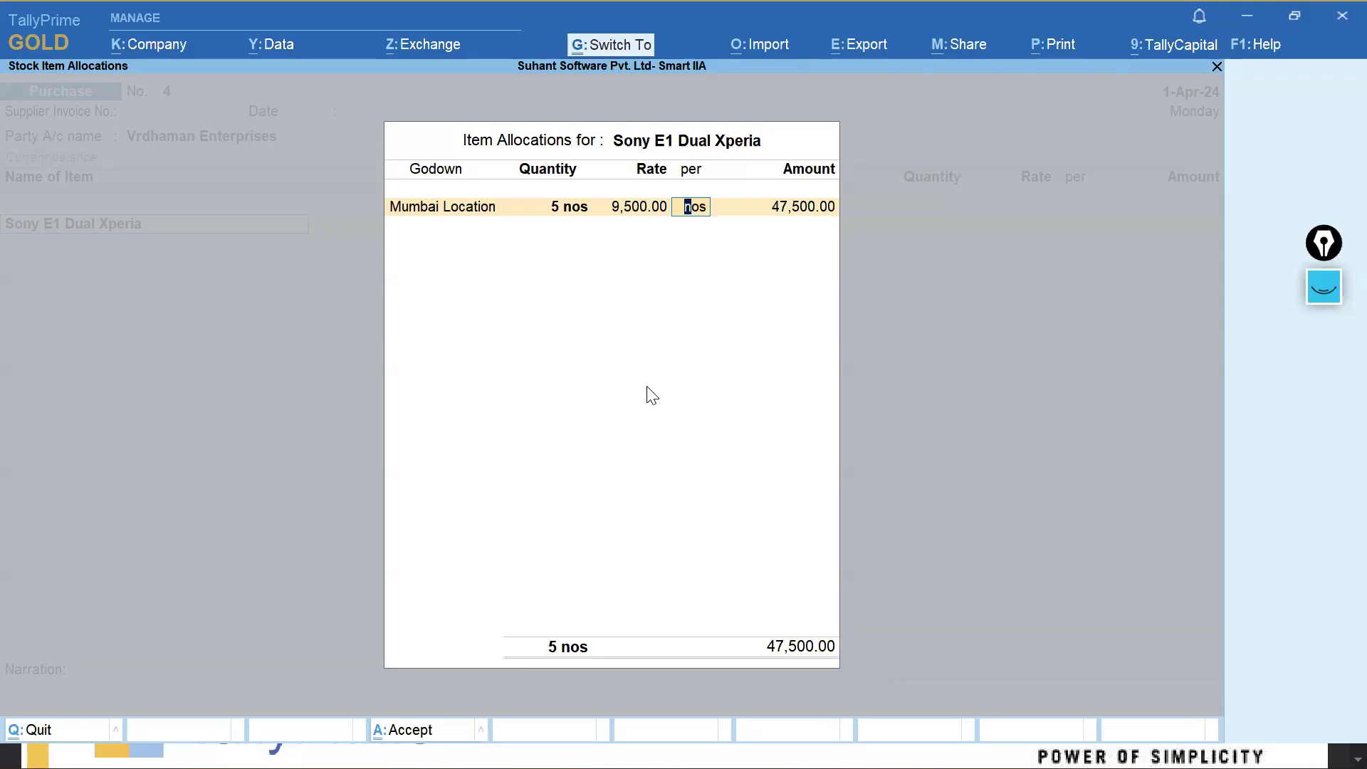
{"action": "key", "text": "Return"}
{"action": "key", "text": "Return"}
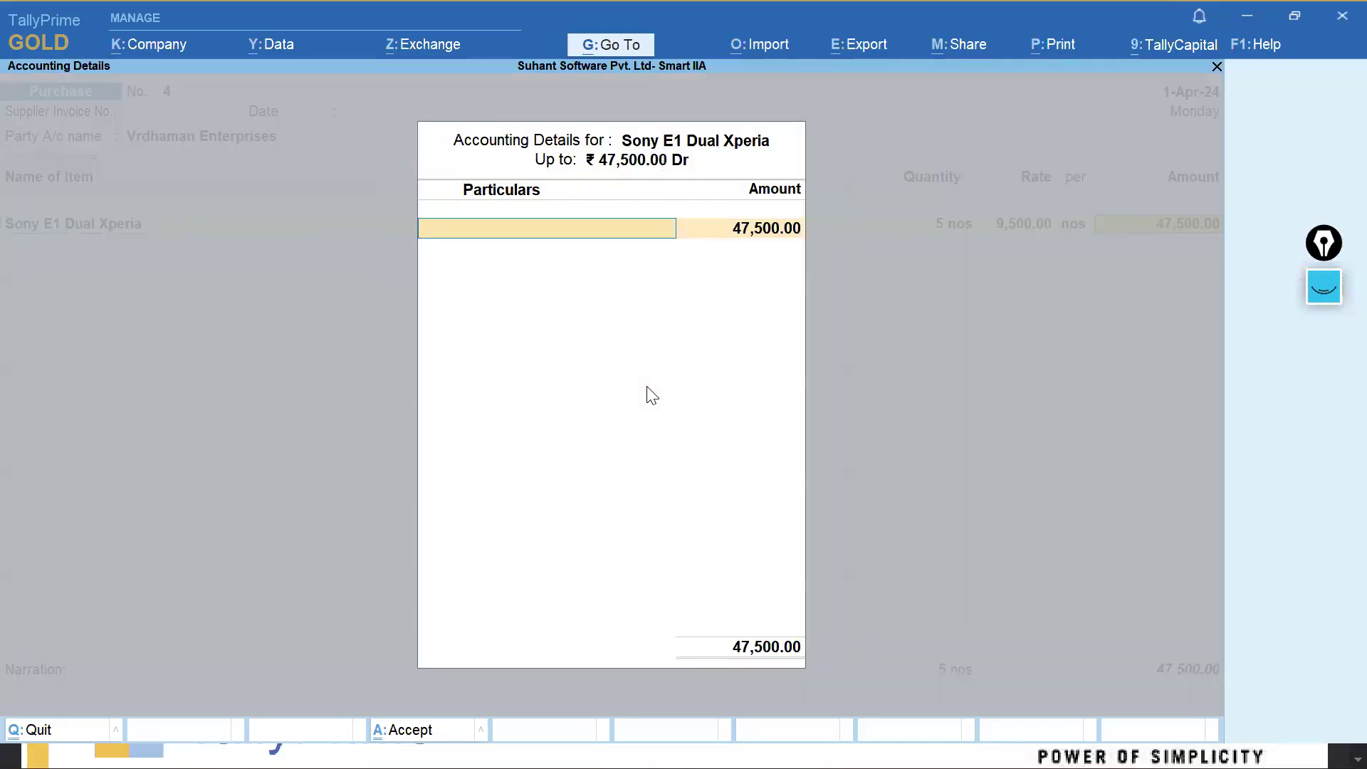
{"action": "key", "text": "Return"}
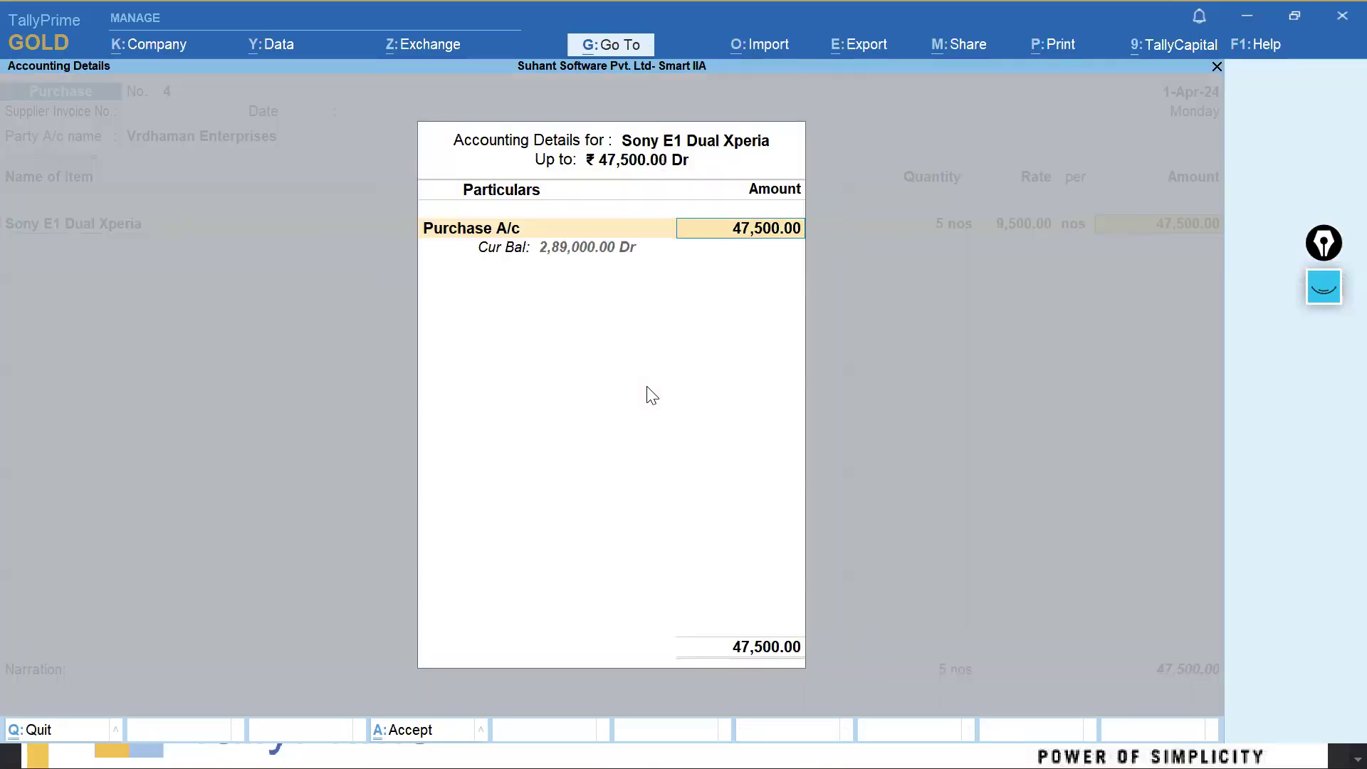
{"action": "key", "text": "Return"}
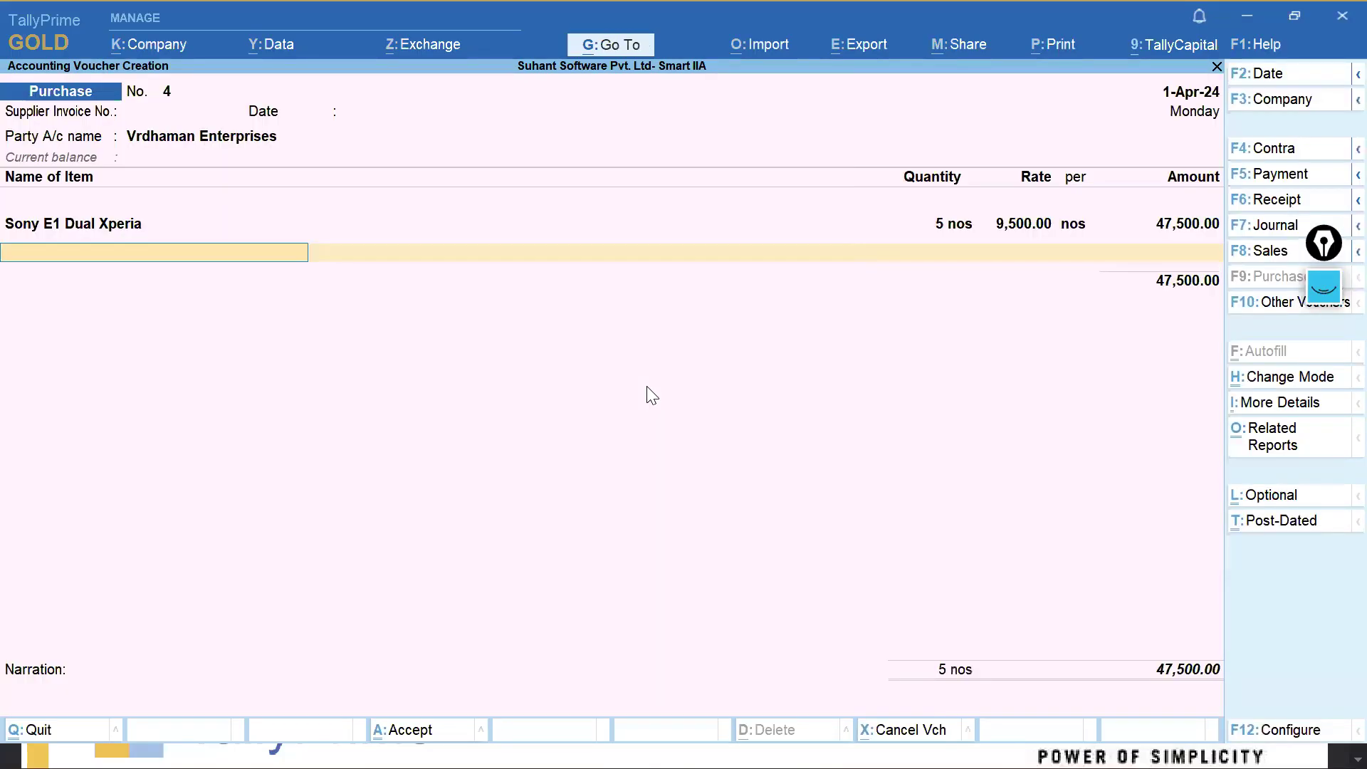
Add Sony Series J Xperia as the second item and set its godown to Mumbai Location.
{"action": "type", "text": "son"}
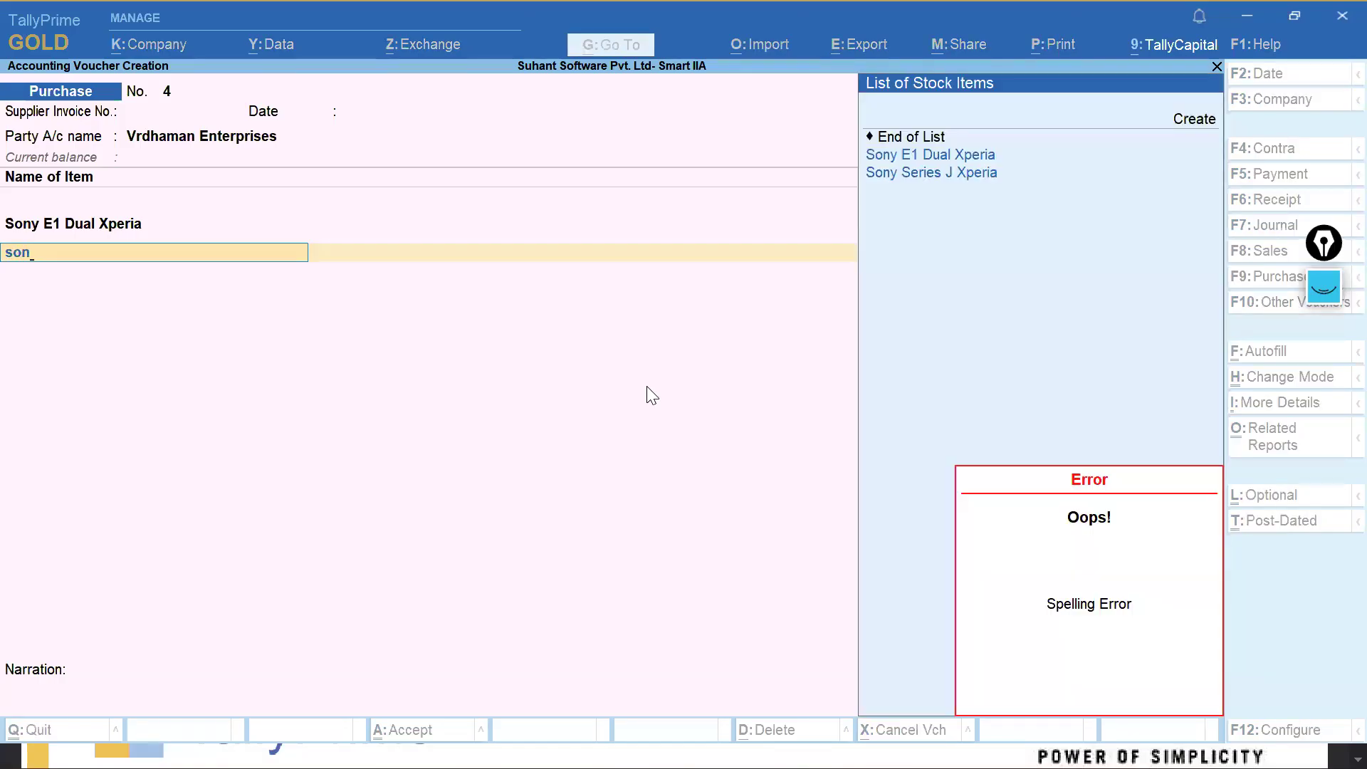
{"action": "key", "text": "Down"}
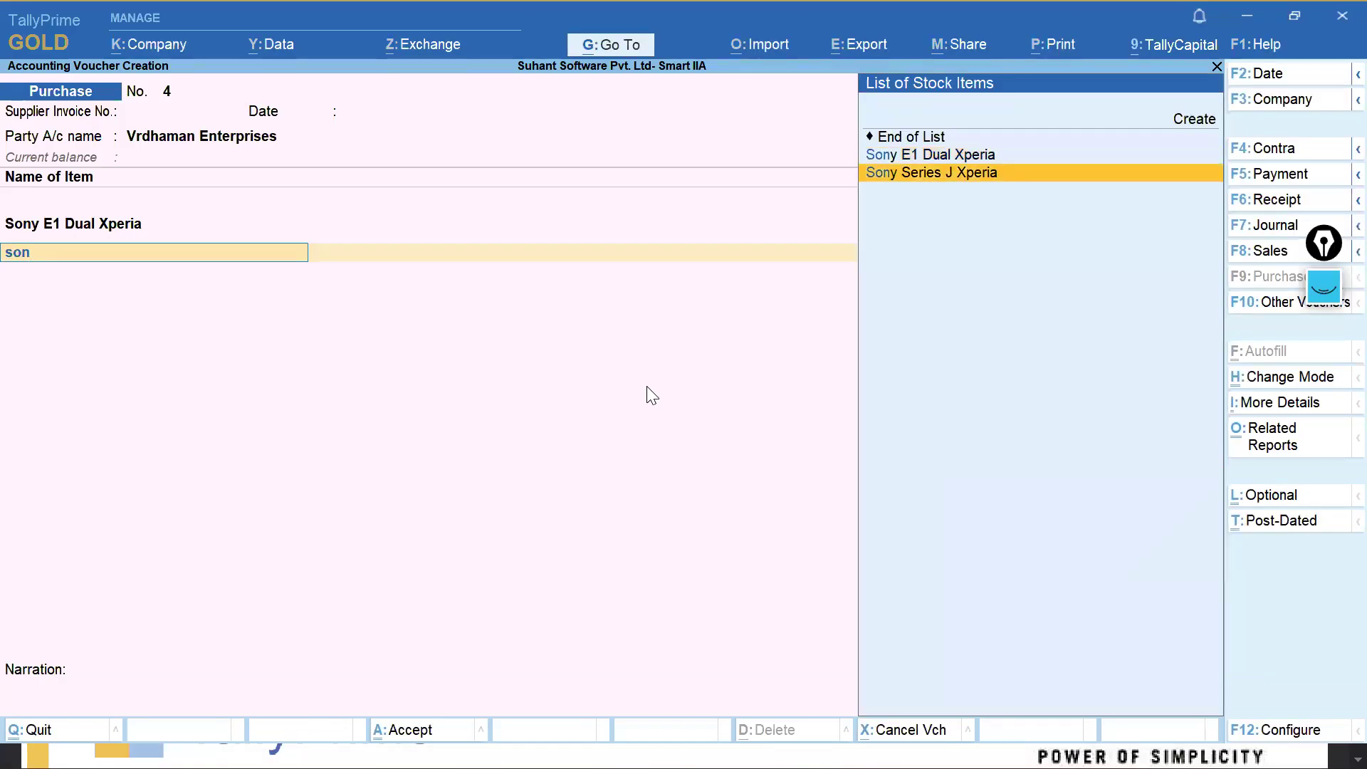
{"action": "key", "text": "Return"}
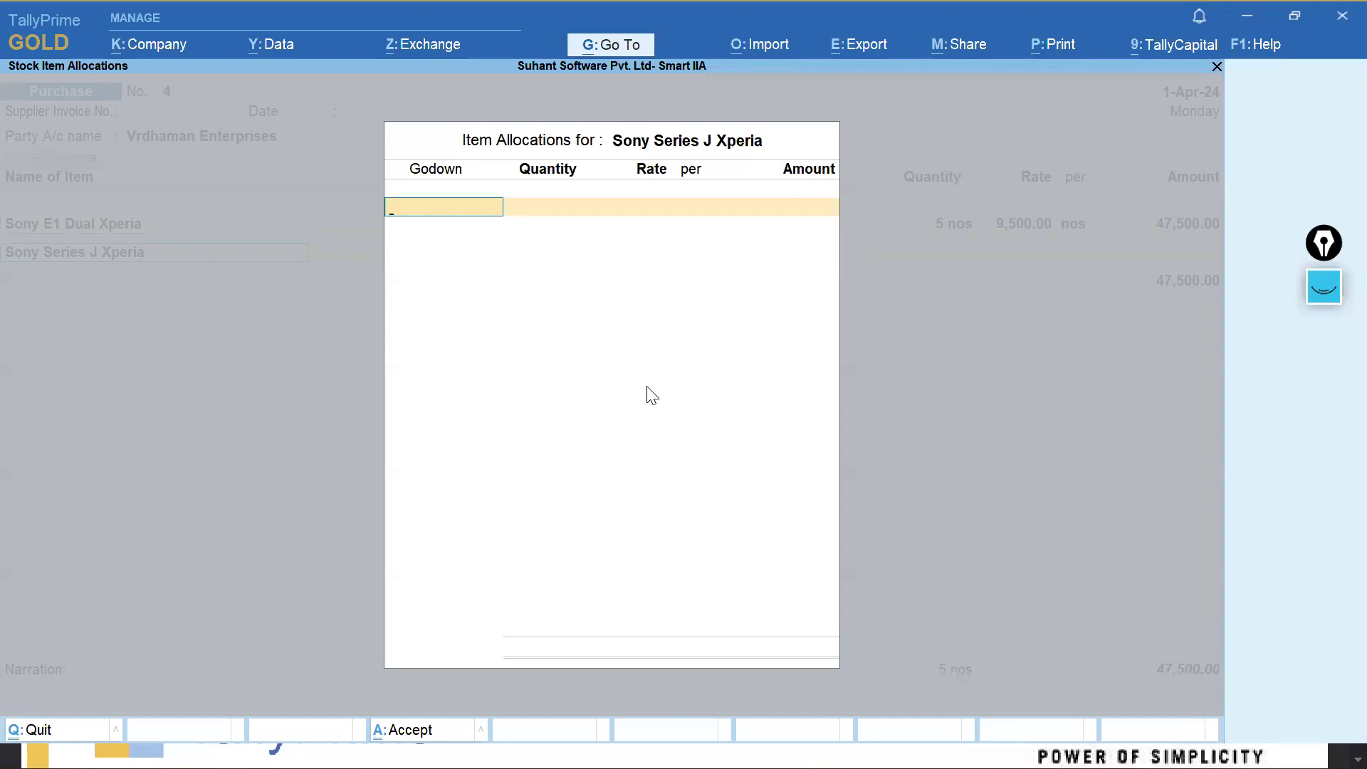
{"action": "key", "text": "Return"}
{"action": "key", "text": "BackSpace"}
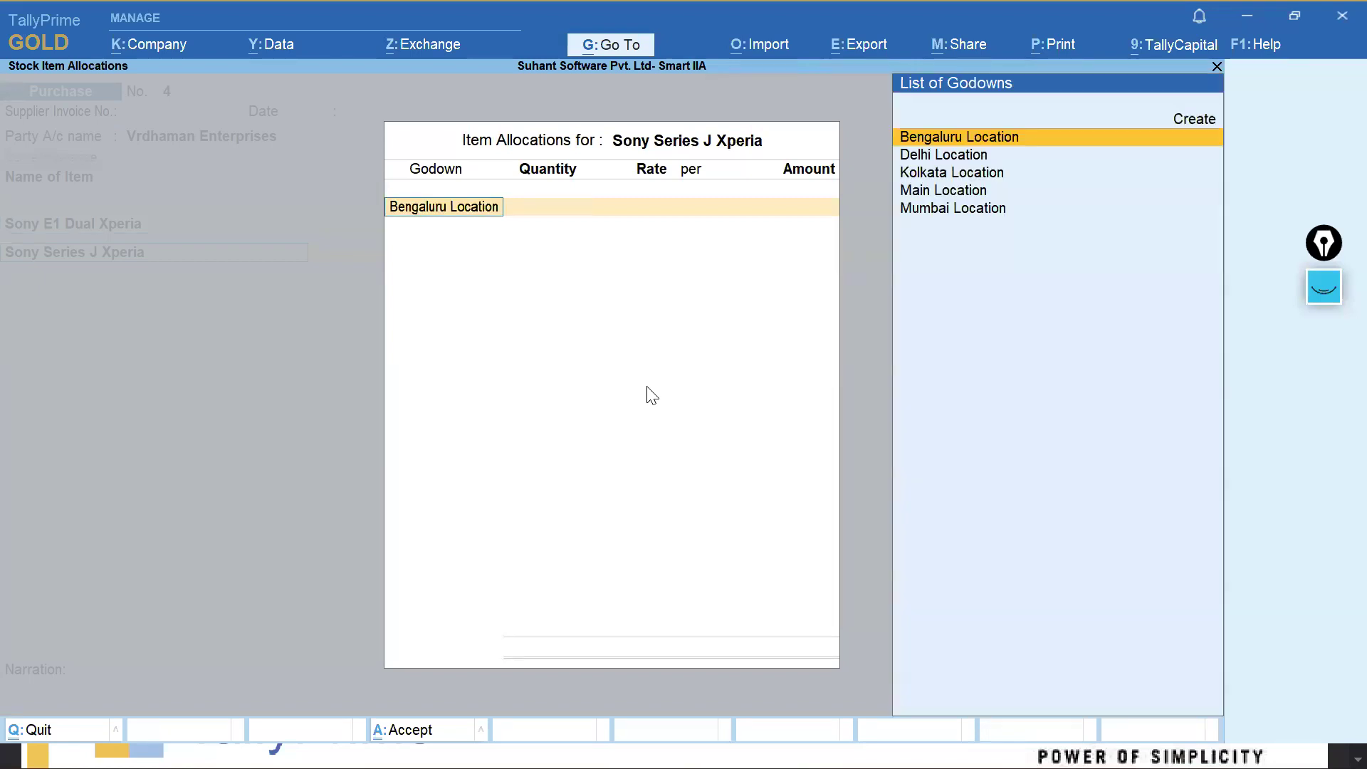
{"action": "type", "text": "Mum"}
{"action": "key", "text": "Return"}
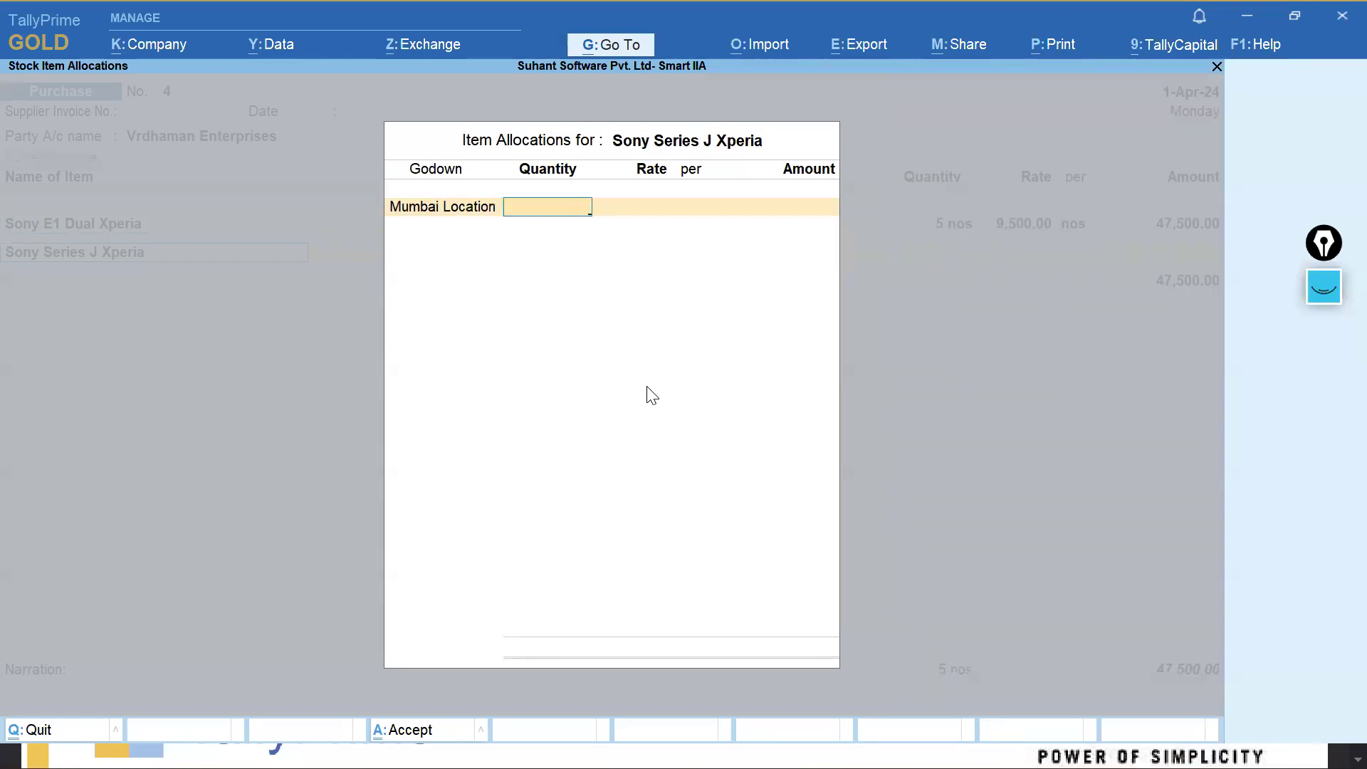
Enter 3 nos at a rate of 8,000 for Sony Series J Xperia and allocate the amount to Purchase A/c.
{"action": "type", "text": "3"}
{"action": "key", "text": "Return"}
{"action": "type", "text": "8000"}
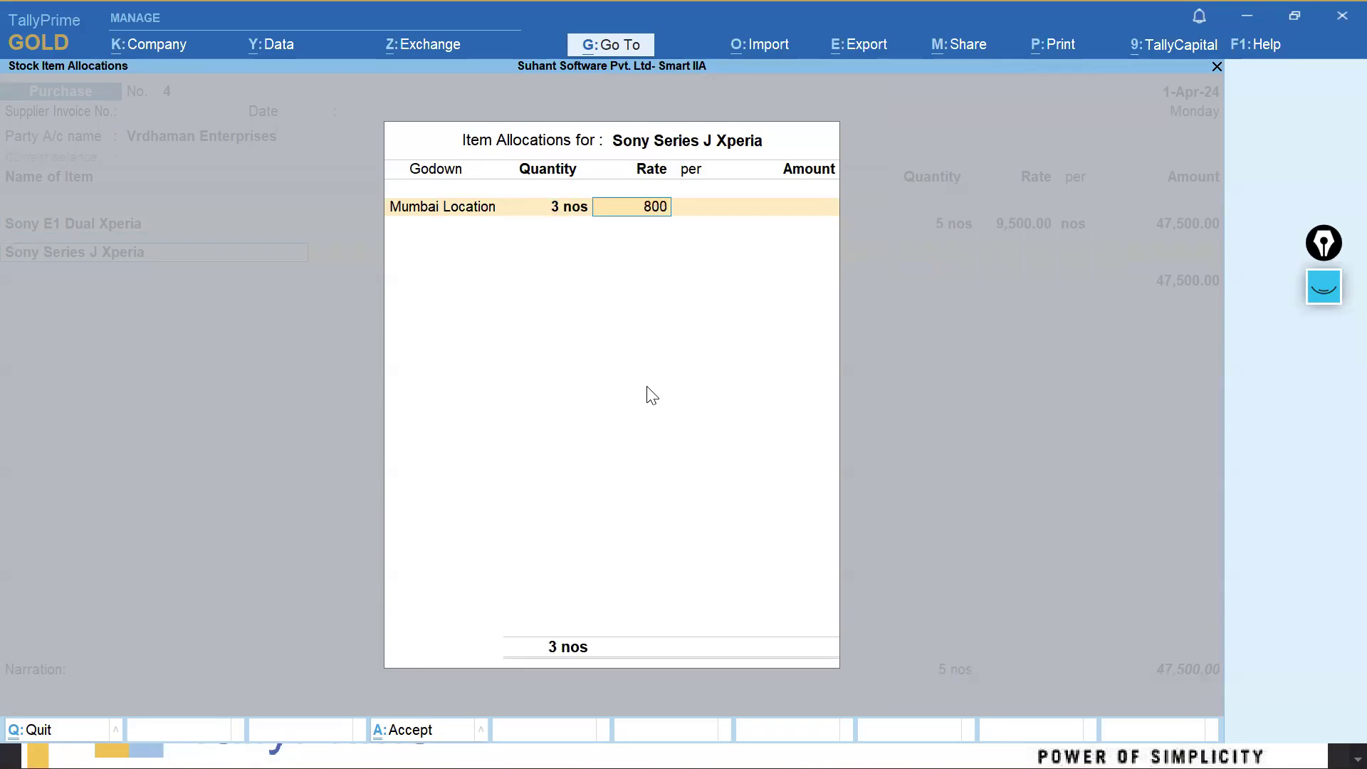
{"action": "key", "text": "Return"}
{"action": "key", "text": "Return"}
{"action": "key", "text": "Return"}
{"action": "key", "text": "Return"}
{"action": "key", "text": "Return"}
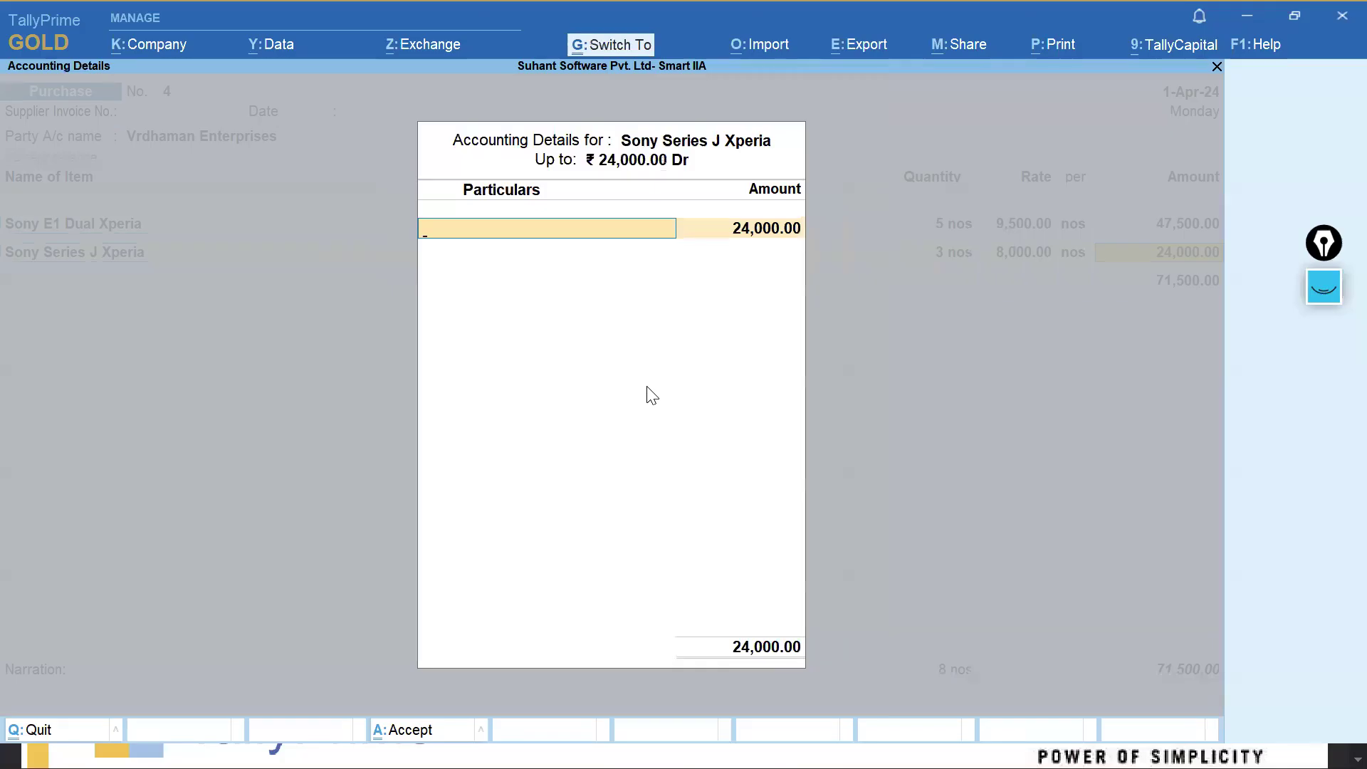
{"action": "key", "text": "Return"}
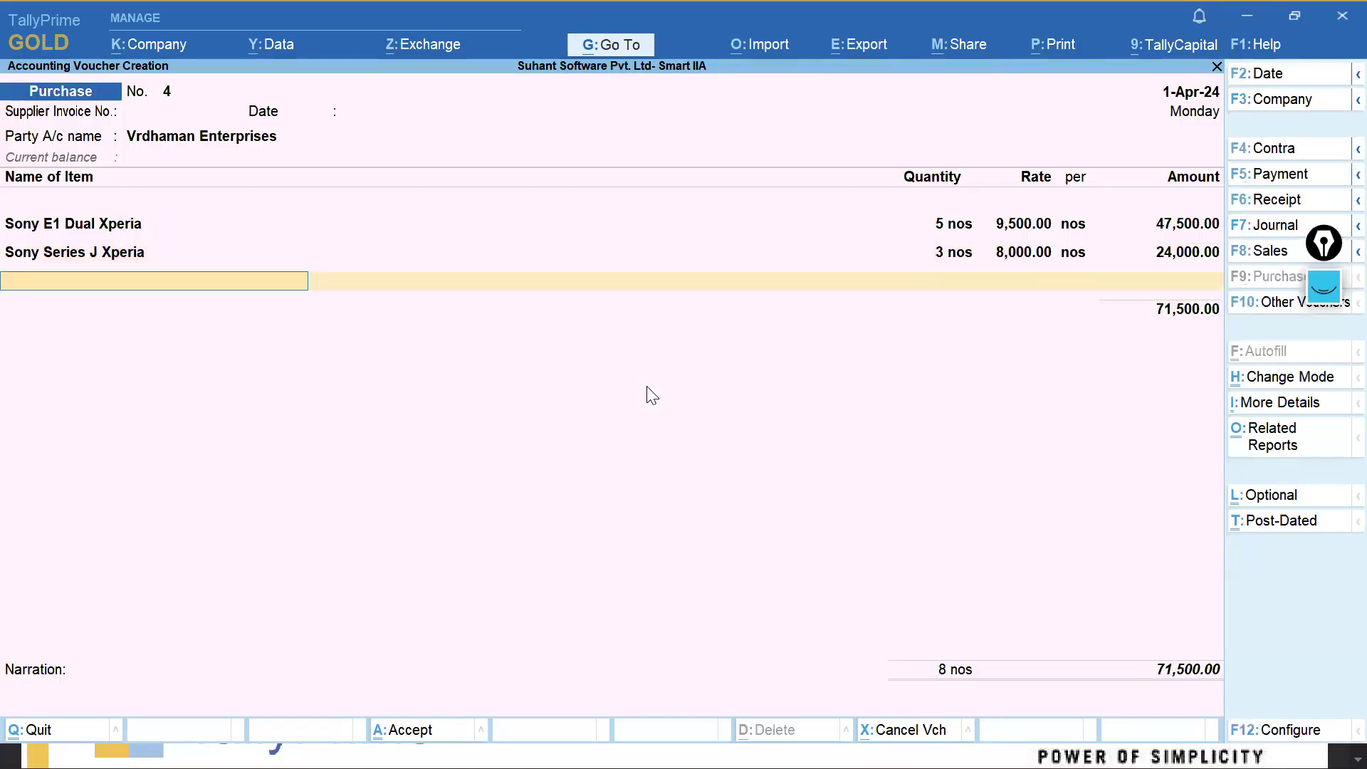
Add Nokia 2.3 Mobile as the third item and set its godown to Mumbai Location.
{"action": "type", "text": "Son"}
{"action": "key", "text": "BackSpace"}
{"action": "key", "text": "BackSpace"}
{"action": "key", "text": "BackSpace"}
{"action": "type", "text": "N"}
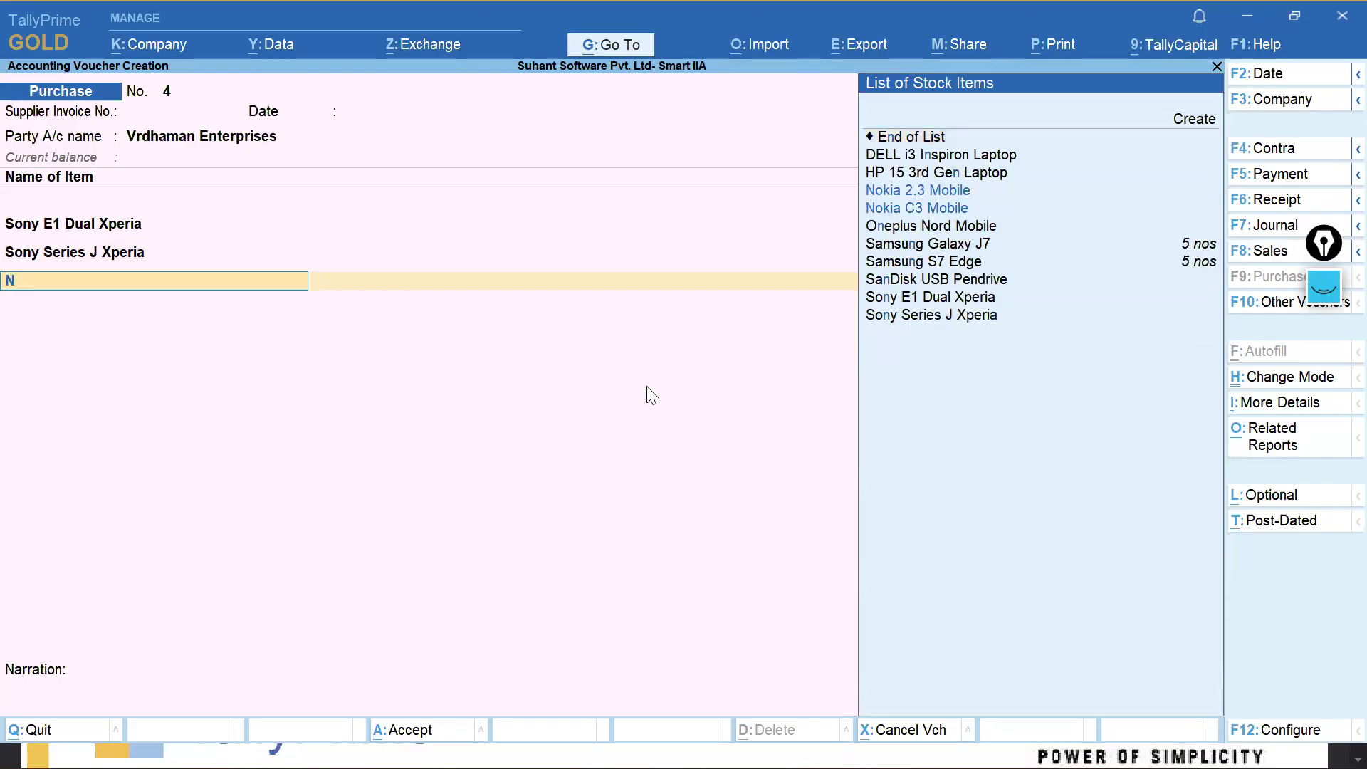
{"action": "key", "text": "Down"}
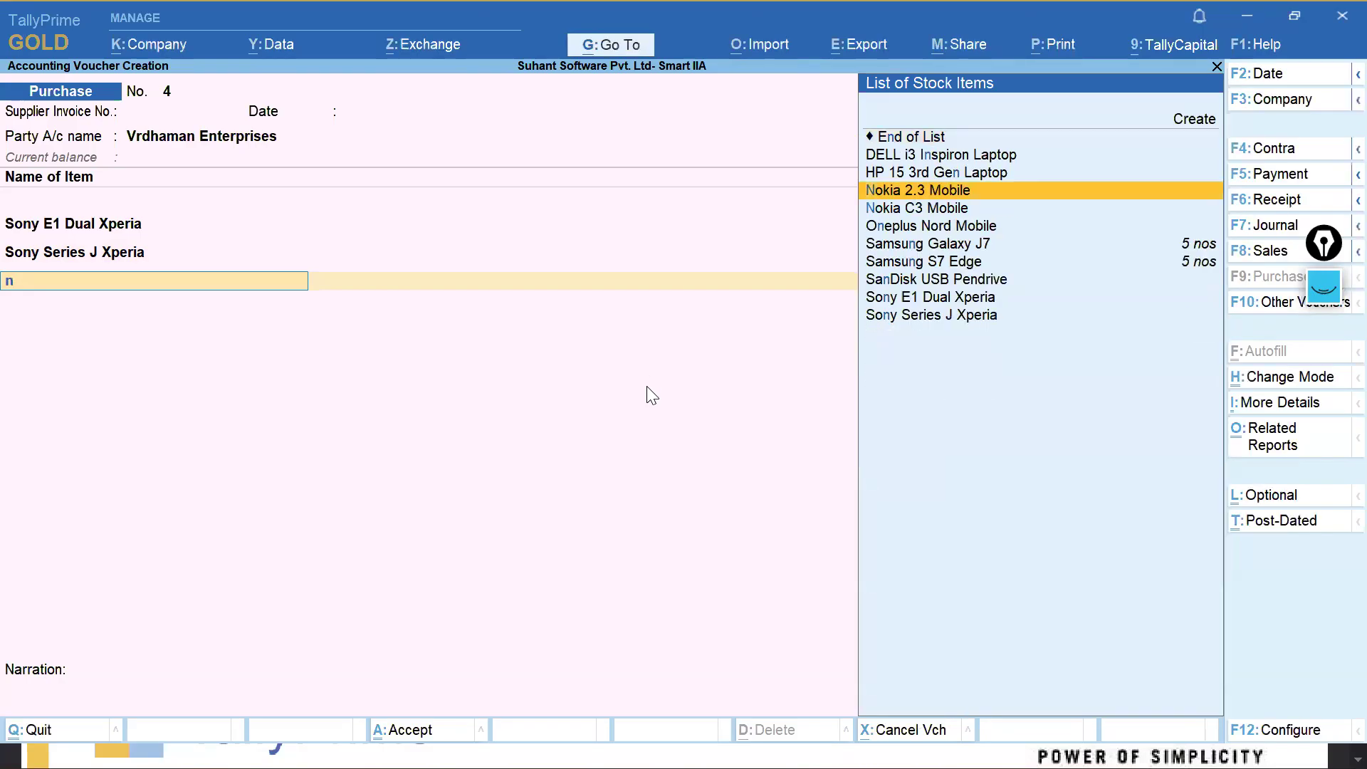
{"action": "key", "text": "Return"}
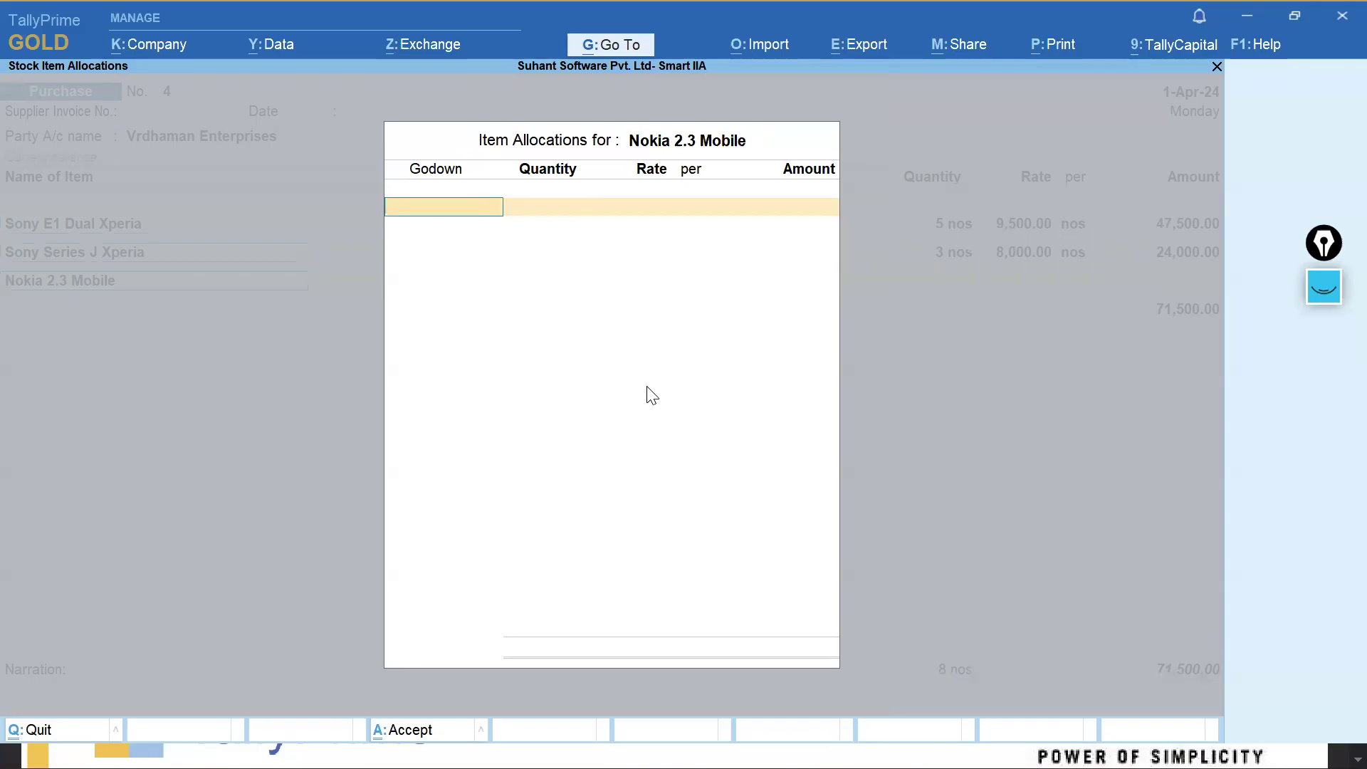
{"action": "type", "text": "Mum"}
{"action": "key", "text": "Return"}
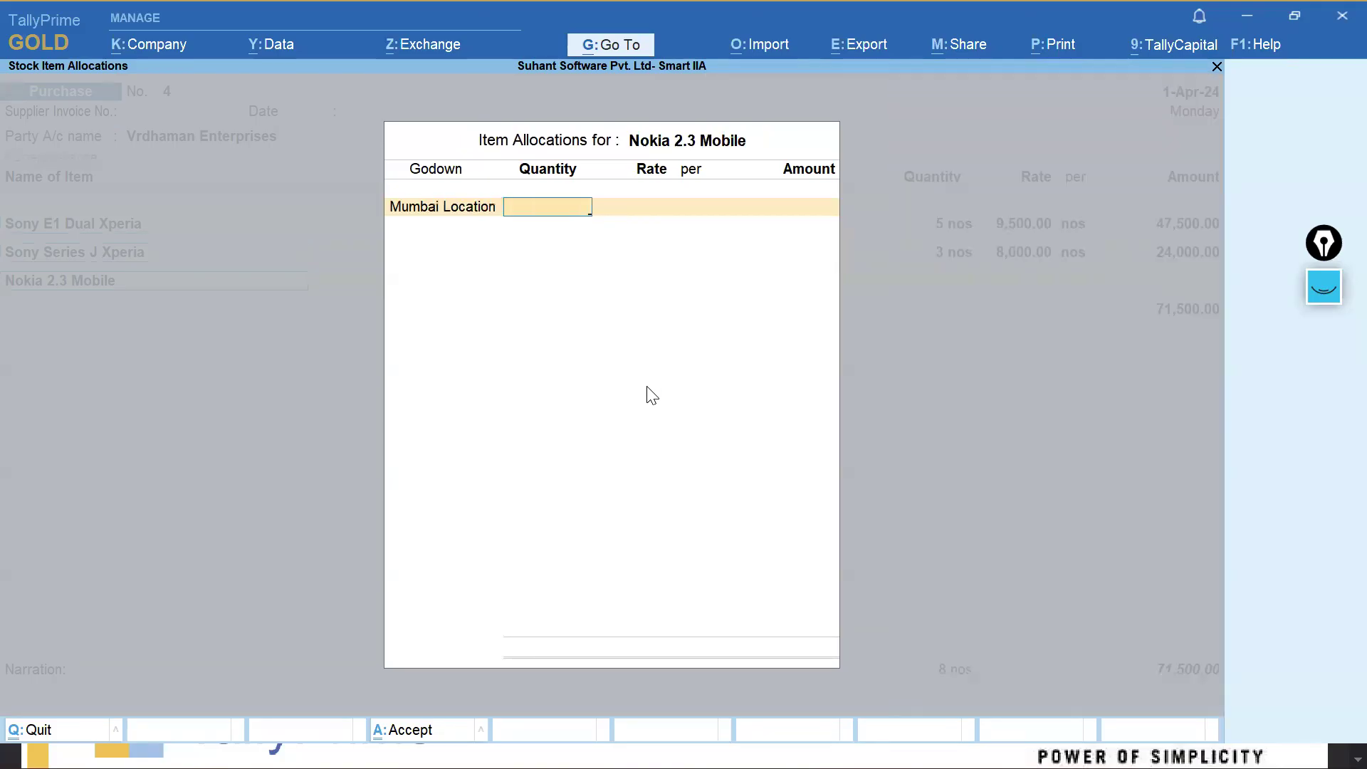
Enter 3 nos at a rate of 7,000 for Nokia 2.3 Mobile and allocate the amount to Purchase A/c.
{"action": "type", "text": "3"}
{"action": "key", "text": "Return"}
{"action": "type", "text": "7,00"}
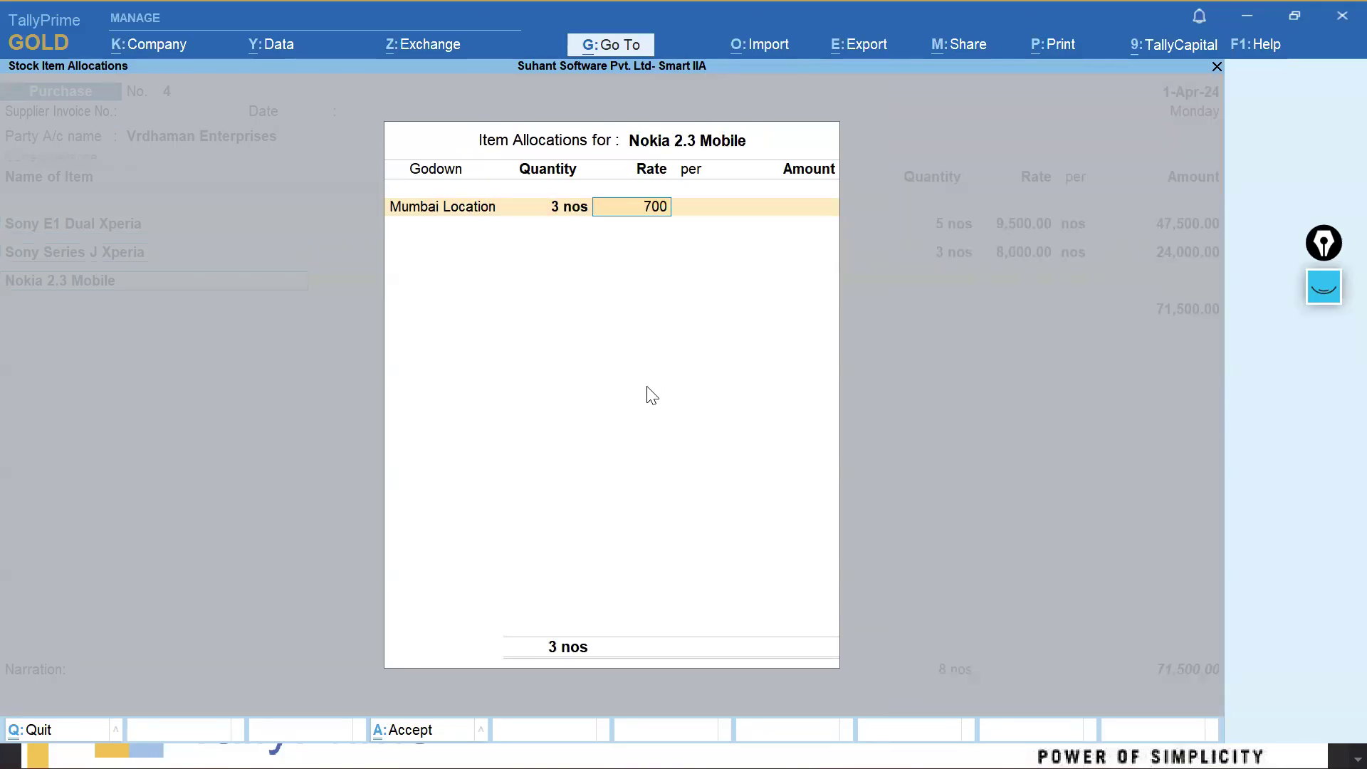
{"action": "type", "text": "0"}
{"action": "key", "text": "Return"}
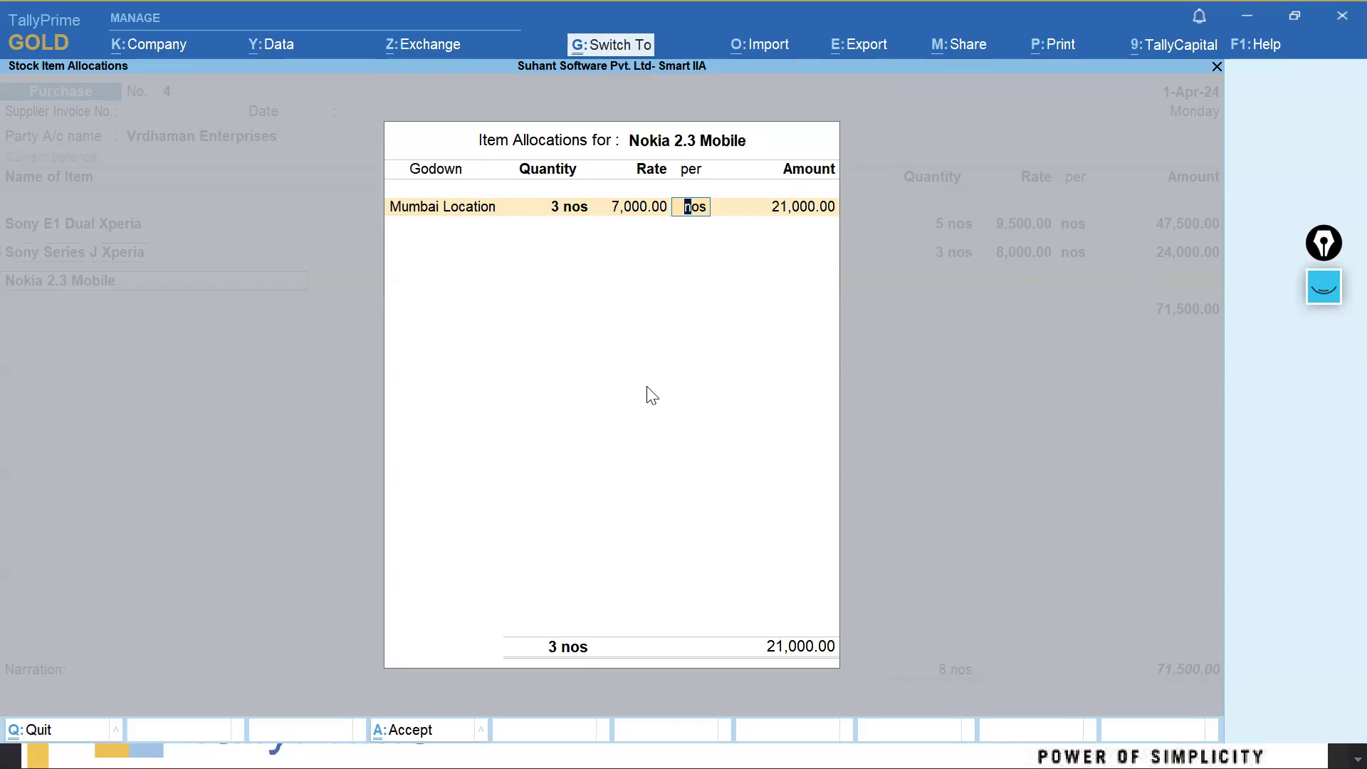
{"action": "key", "text": "Return"}
{"action": "key", "text": "Return"}
{"action": "key", "text": "Return"}
{"action": "key", "text": "Return"}
{"action": "key", "text": "Return"}
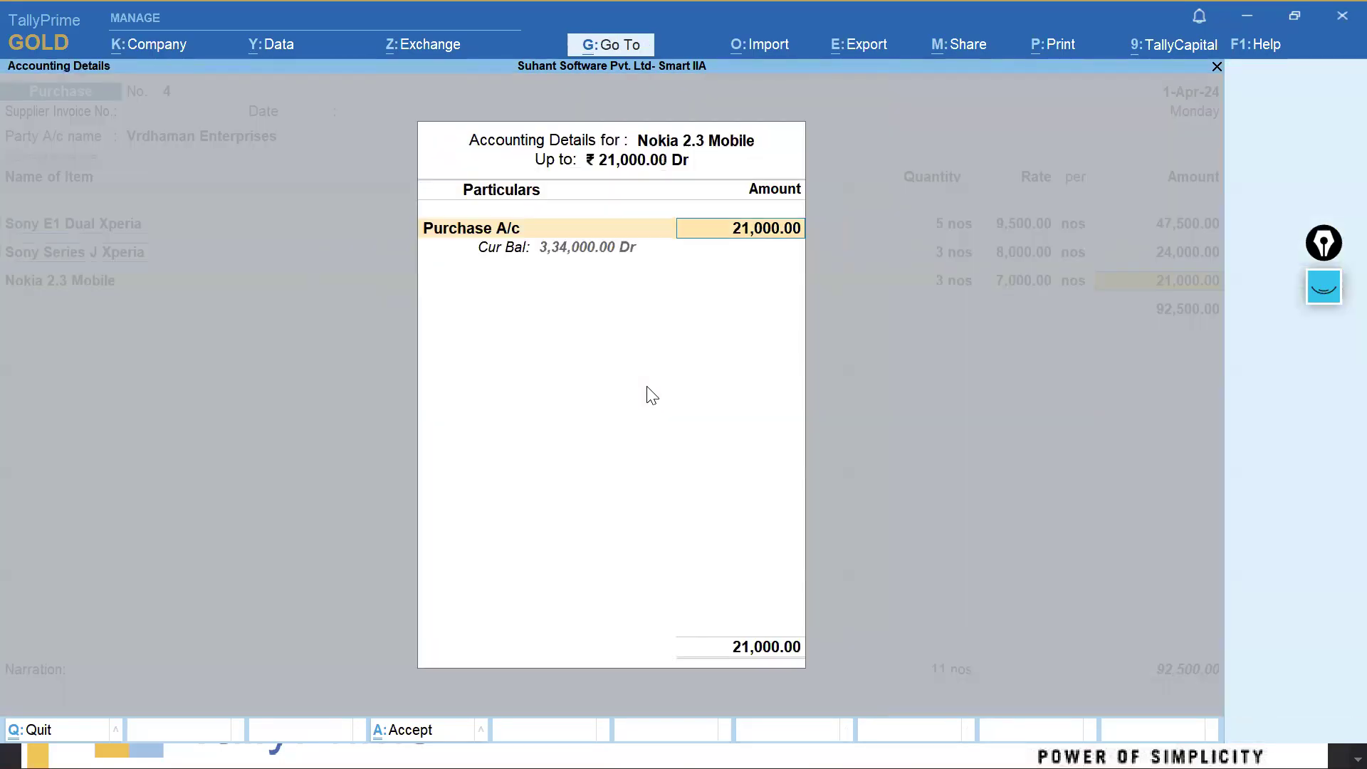
{"action": "key", "text": "Return"}
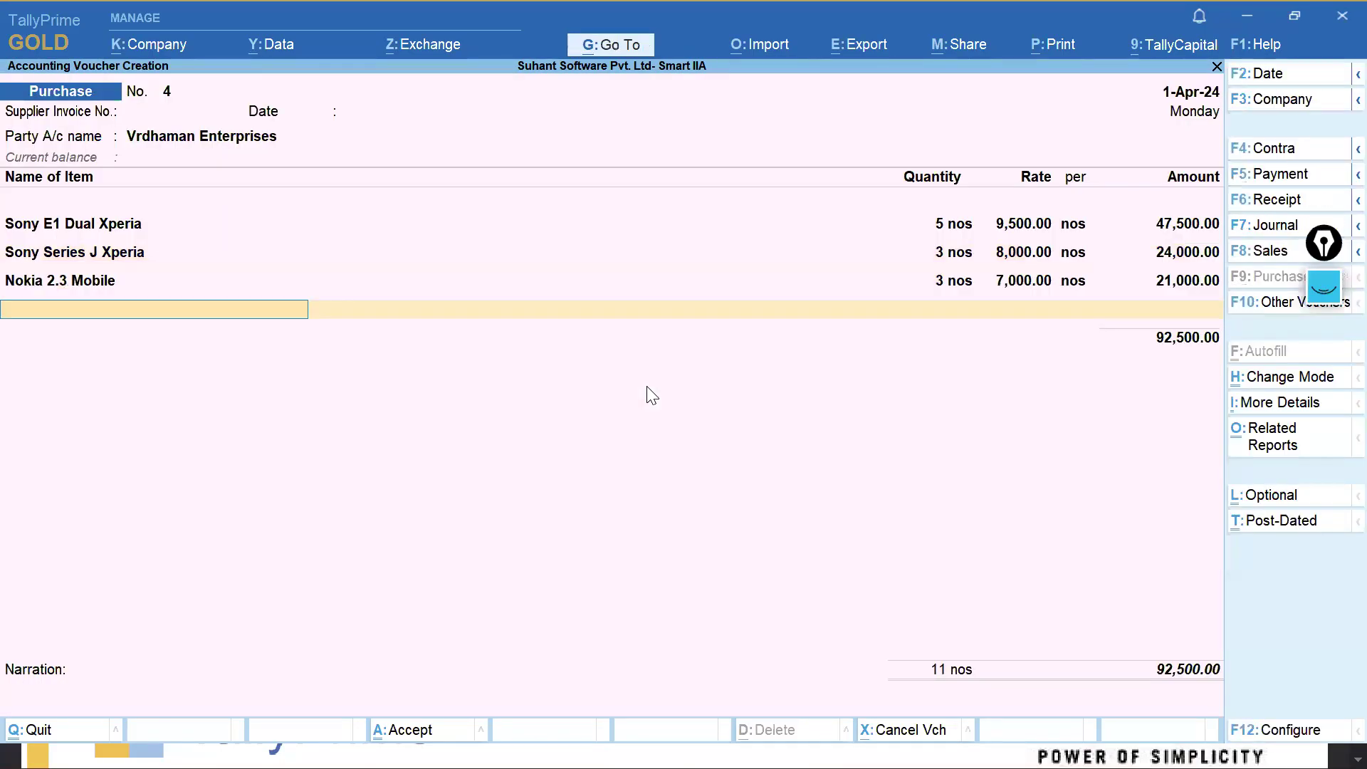
{"action": "type", "text": "no"}
{"action": "key", "text": "Down"}
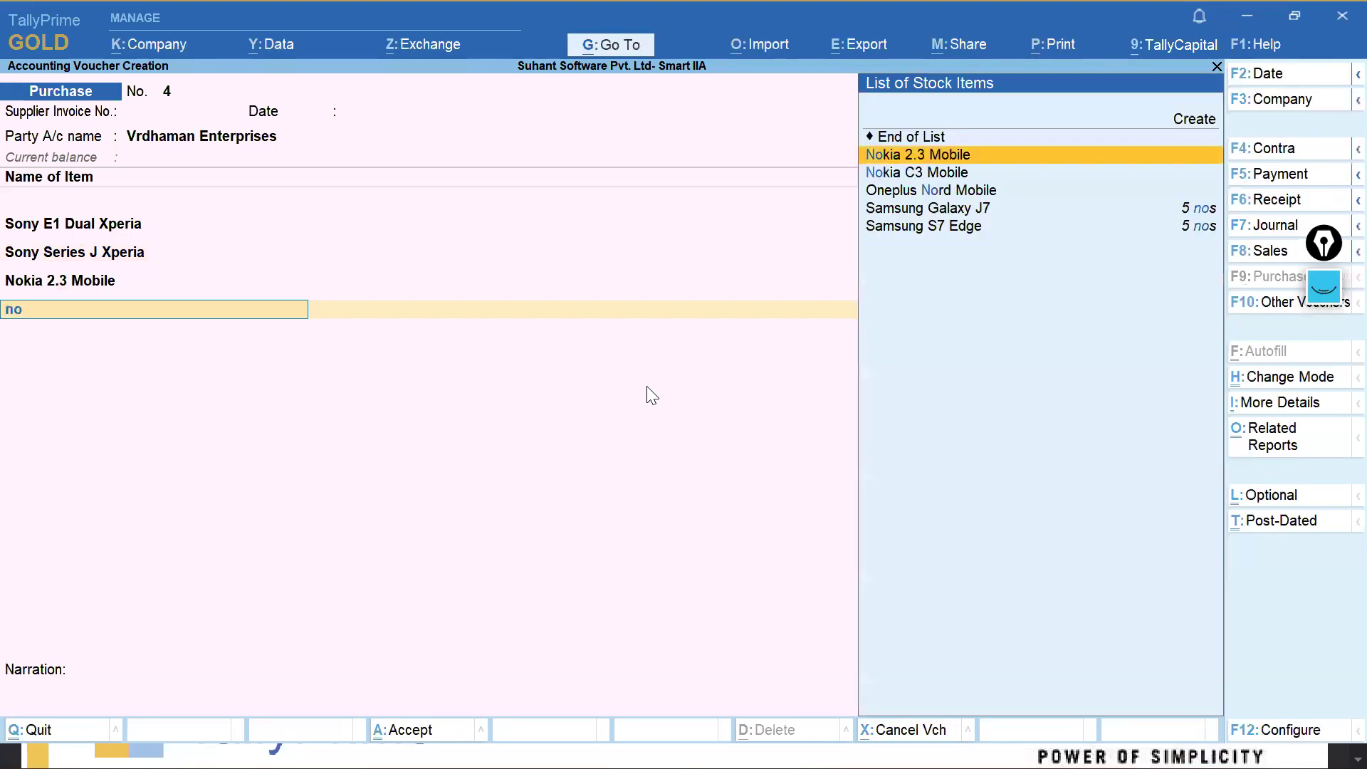
{"action": "key", "text": "Down"}
{"action": "key", "text": "Down"}
{"action": "key", "text": "Return"}
{"action": "key", "text": "Escape"}
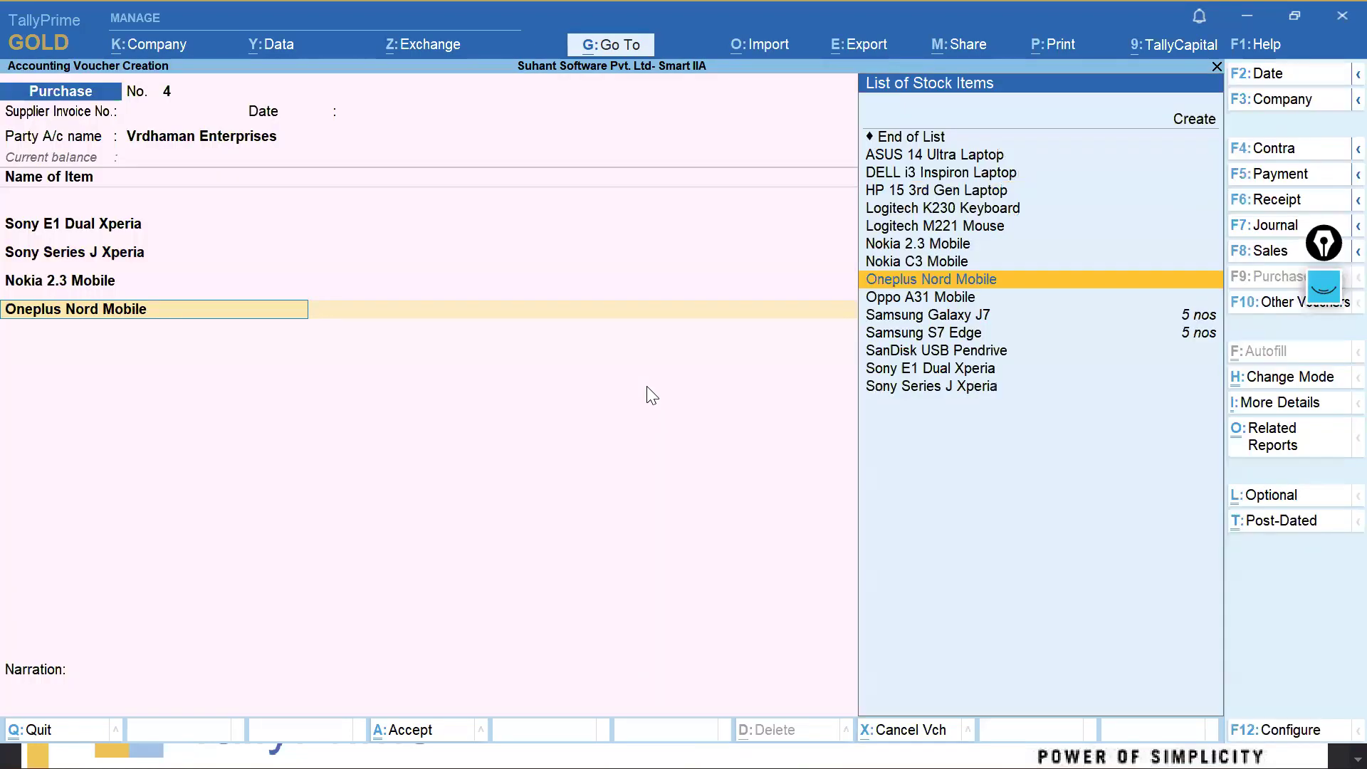
Choose Nokia C3 Mobile as the voucher's fourth item and set its godown to Mumbai Location.
{"action": "type", "text": "c3"}
{"action": "key", "text": "Return"}
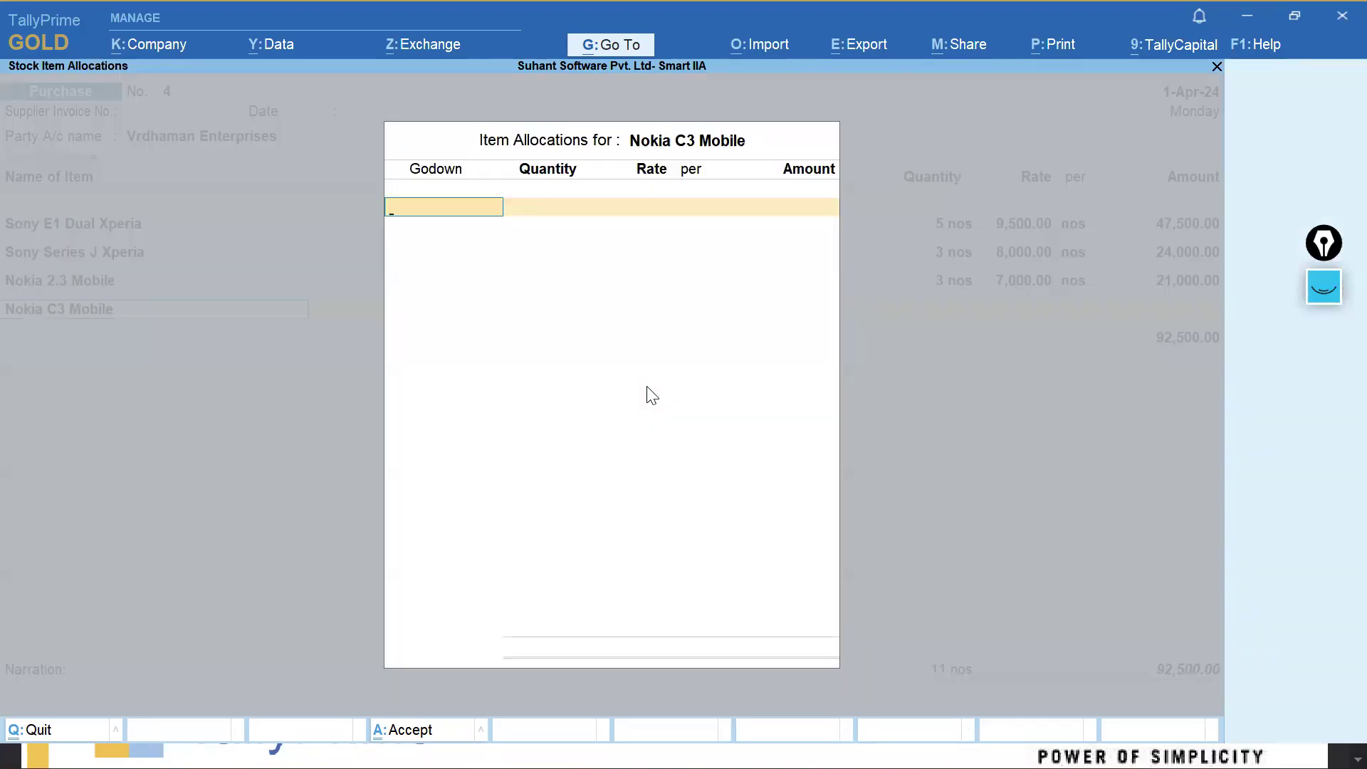
{"action": "type", "text": "Mum"}
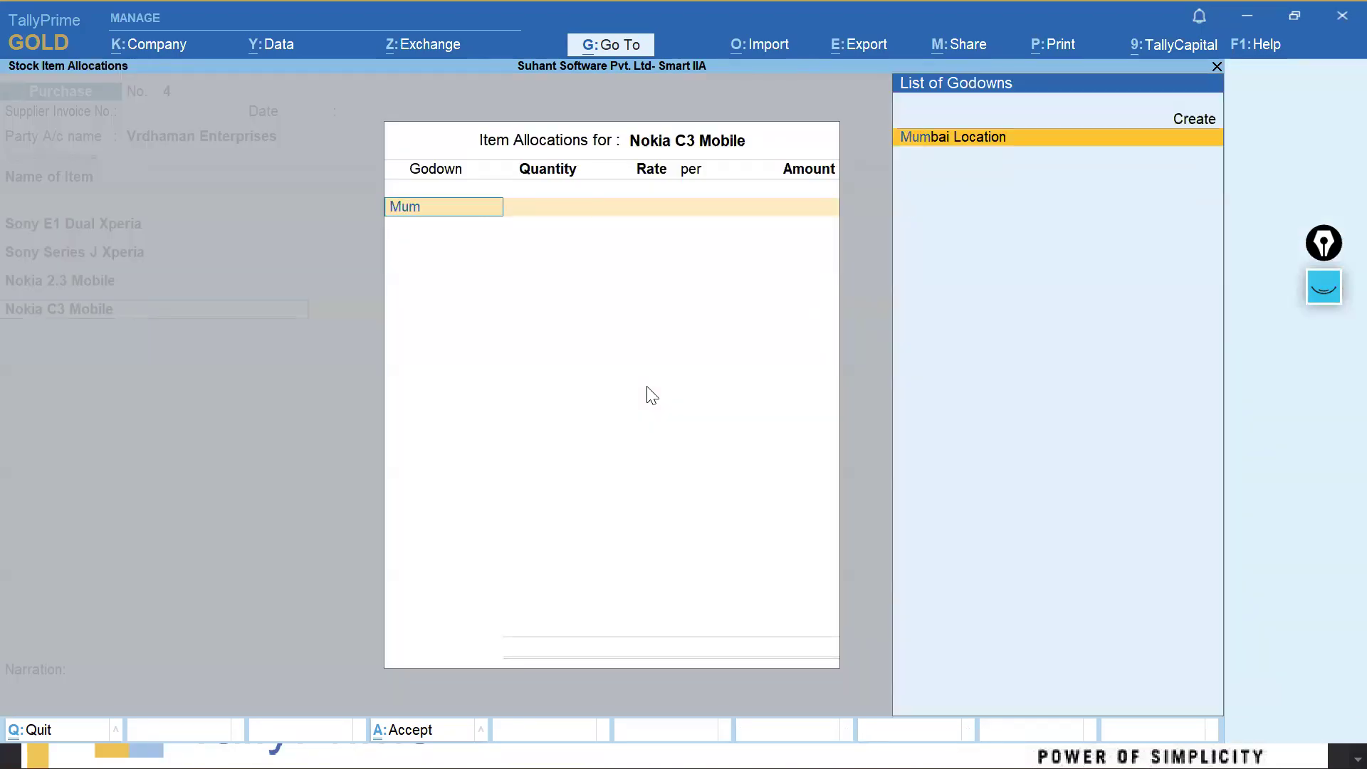
{"action": "key", "text": "Return"}
Enter 2 nos at a rate of 7,500 for Nokia C3 Mobile and allocate the amount to Purchase A/c.
{"action": "type", "text": "3"}
{"action": "key", "text": "Return"}
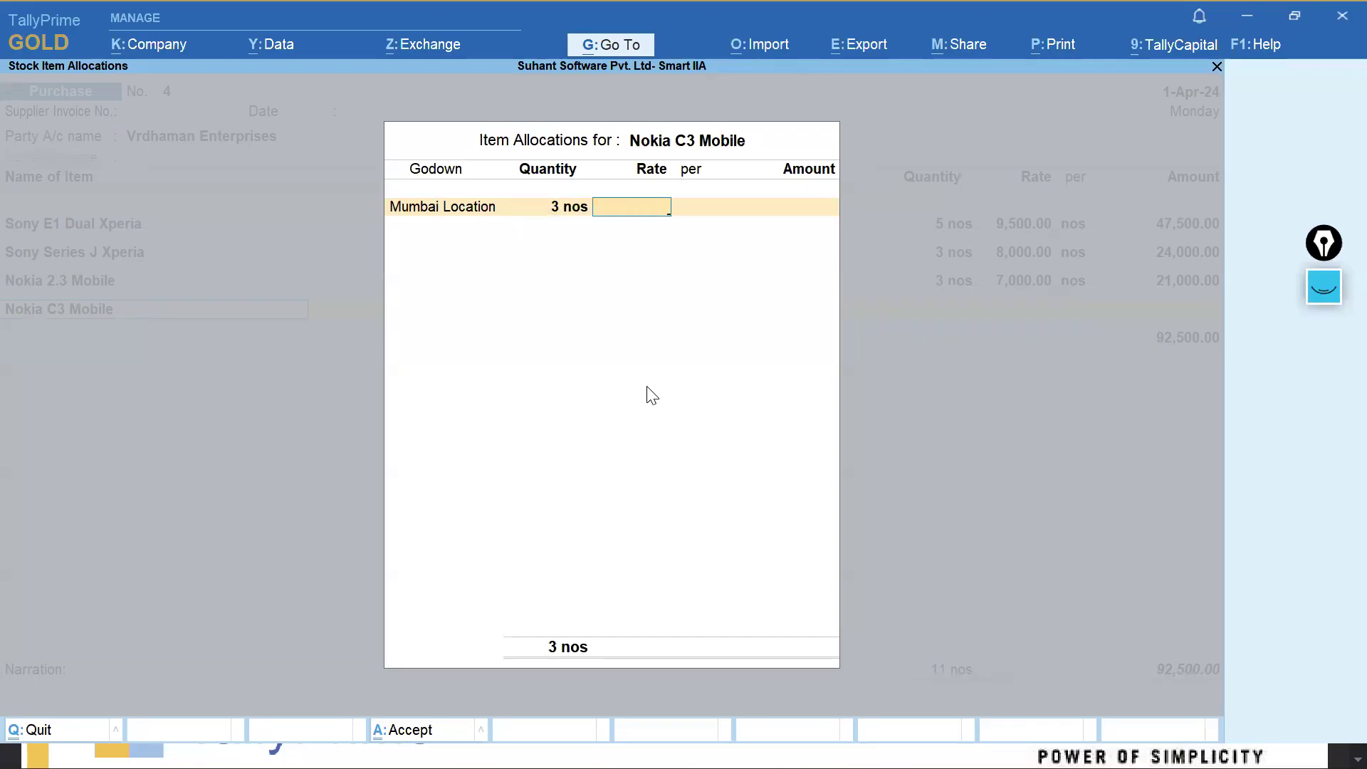
{"action": "key", "text": "BackSpace"}
{"action": "type", "text": "2"}
{"action": "key", "text": "Return"}
{"action": "type", "text": "7500"}
{"action": "key", "text": "Return"}
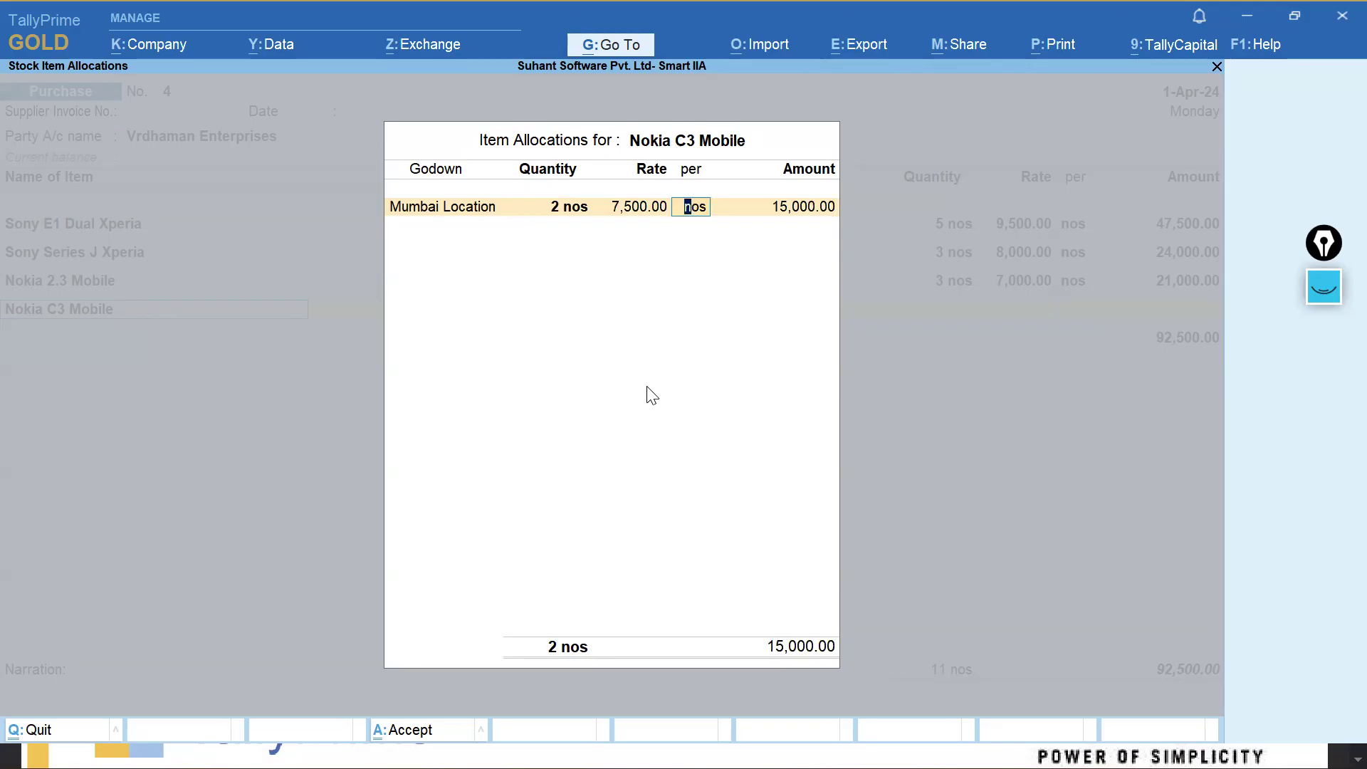
{"action": "key", "text": "ctrl+a"}
{"action": "key", "text": "Return"}
{"action": "key", "text": "Return"}
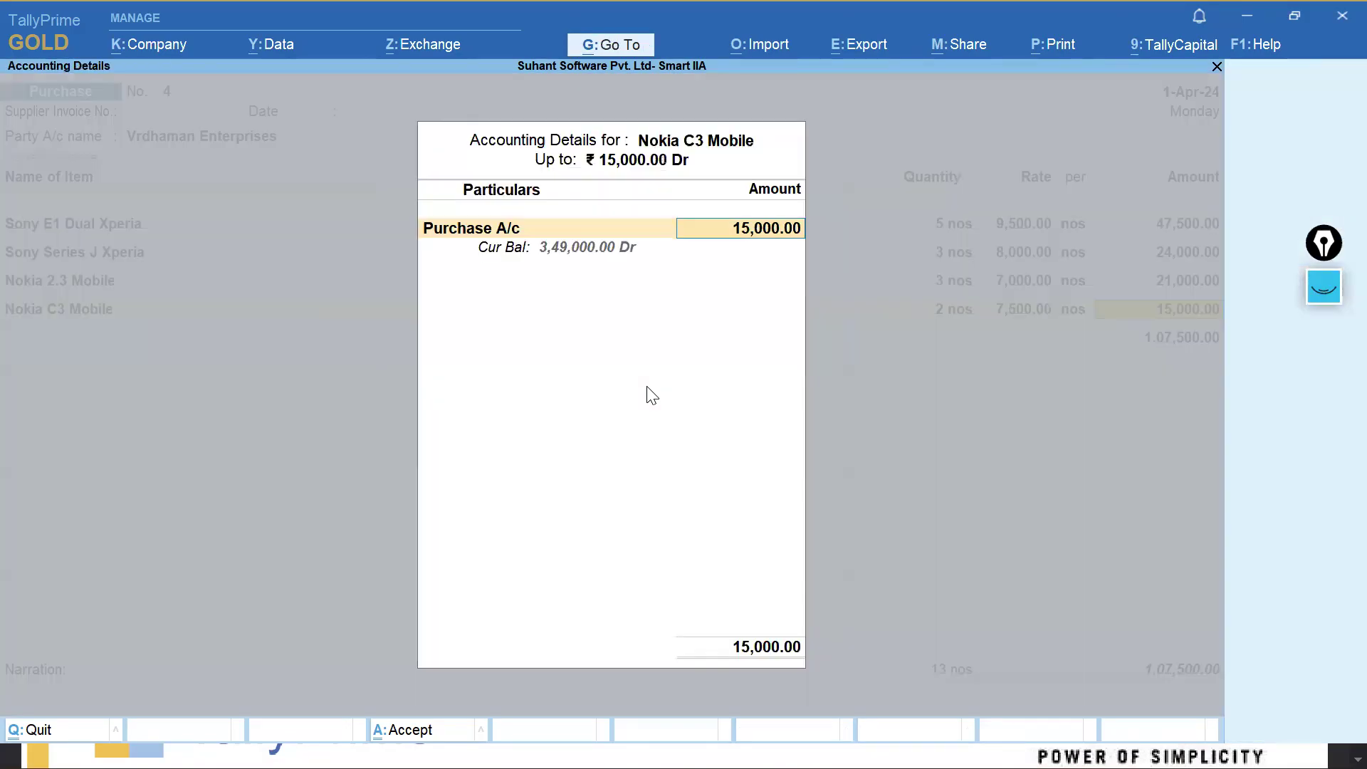
{"action": "key", "text": "Return"}
Add Oneplus Nord Mobile as the voucher's fifth item and set its godown to Mumbai Location.
{"action": "type", "text": "On"}
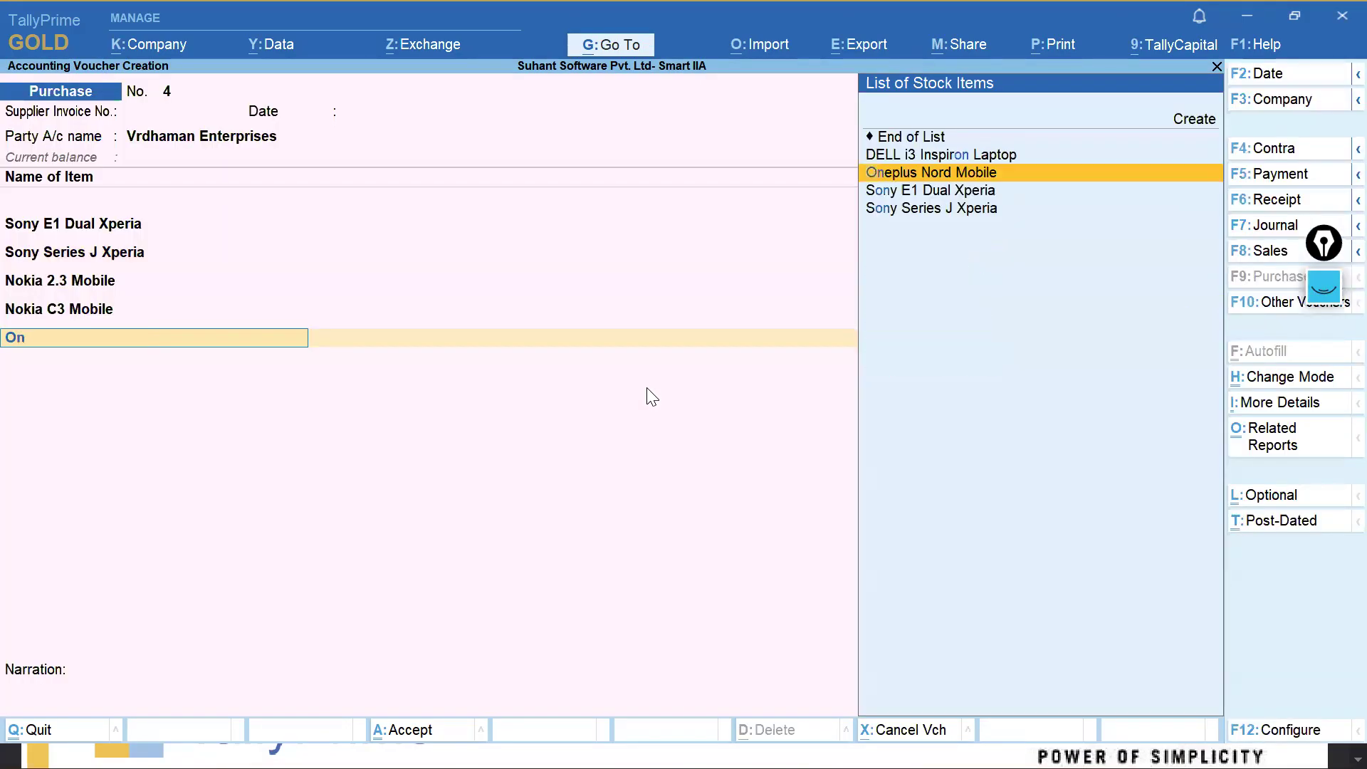
{"action": "key", "text": "Return"}
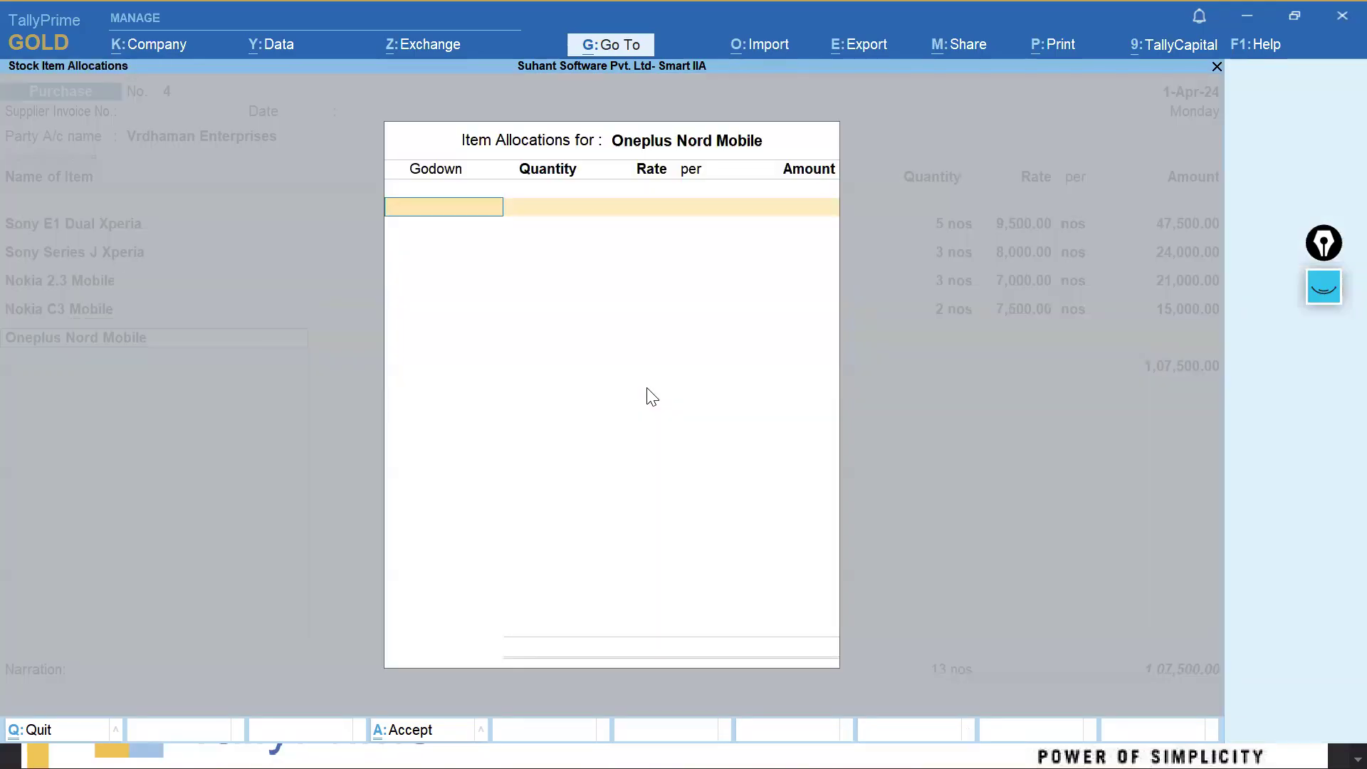
{"action": "type", "text": "Mum"}
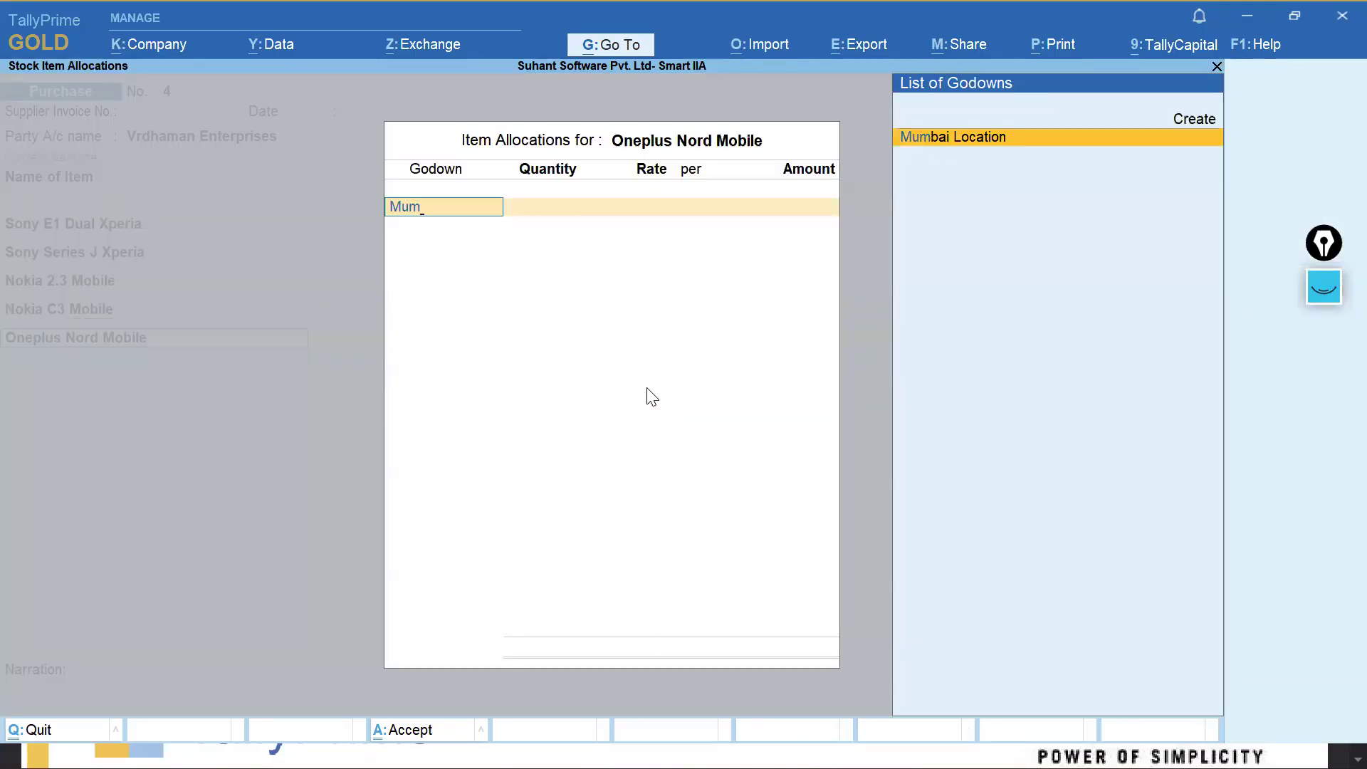
{"action": "key", "text": "Return"}
{"action": "type", "text": "2"}
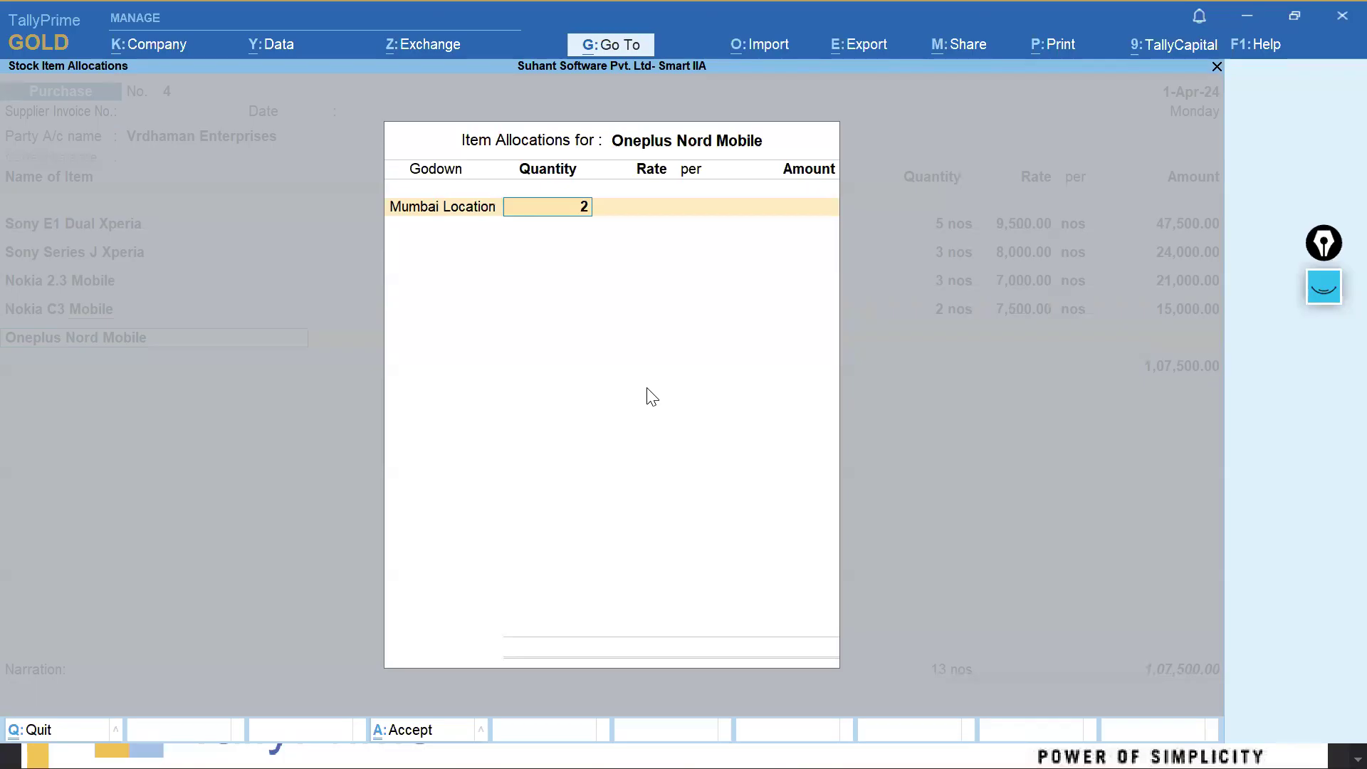
{"action": "key", "text": "Return"}
{"action": "type", "text": "7500"}
{"action": "key", "text": "Return"}
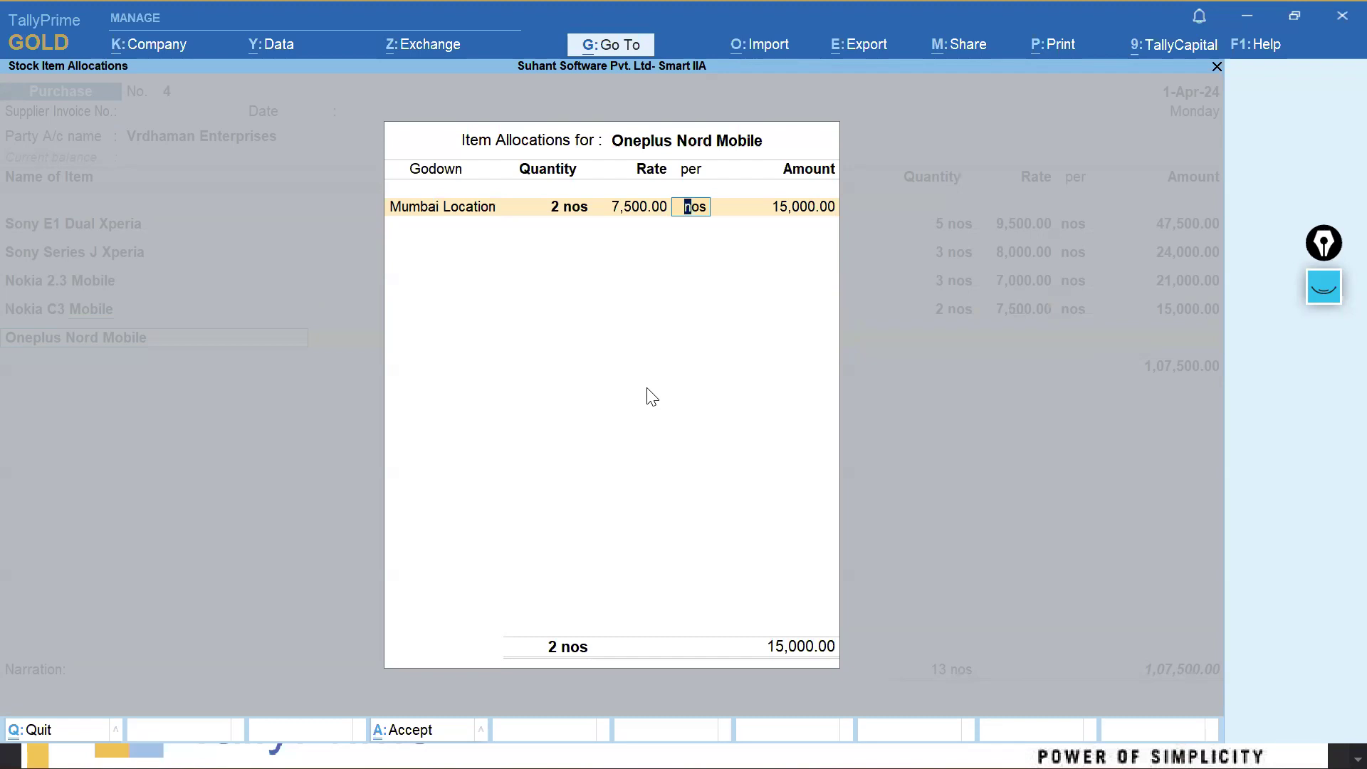
Set the Oneplus Nord Mobile quantity to 3 nos and its rate to 27,000.
{"action": "key", "text": "BackSpace"}
{"action": "key", "text": "BackSpace"}
{"action": "type", "text": "3"}
{"action": "key", "text": "Return"}
{"action": "type", "text": "27000"}
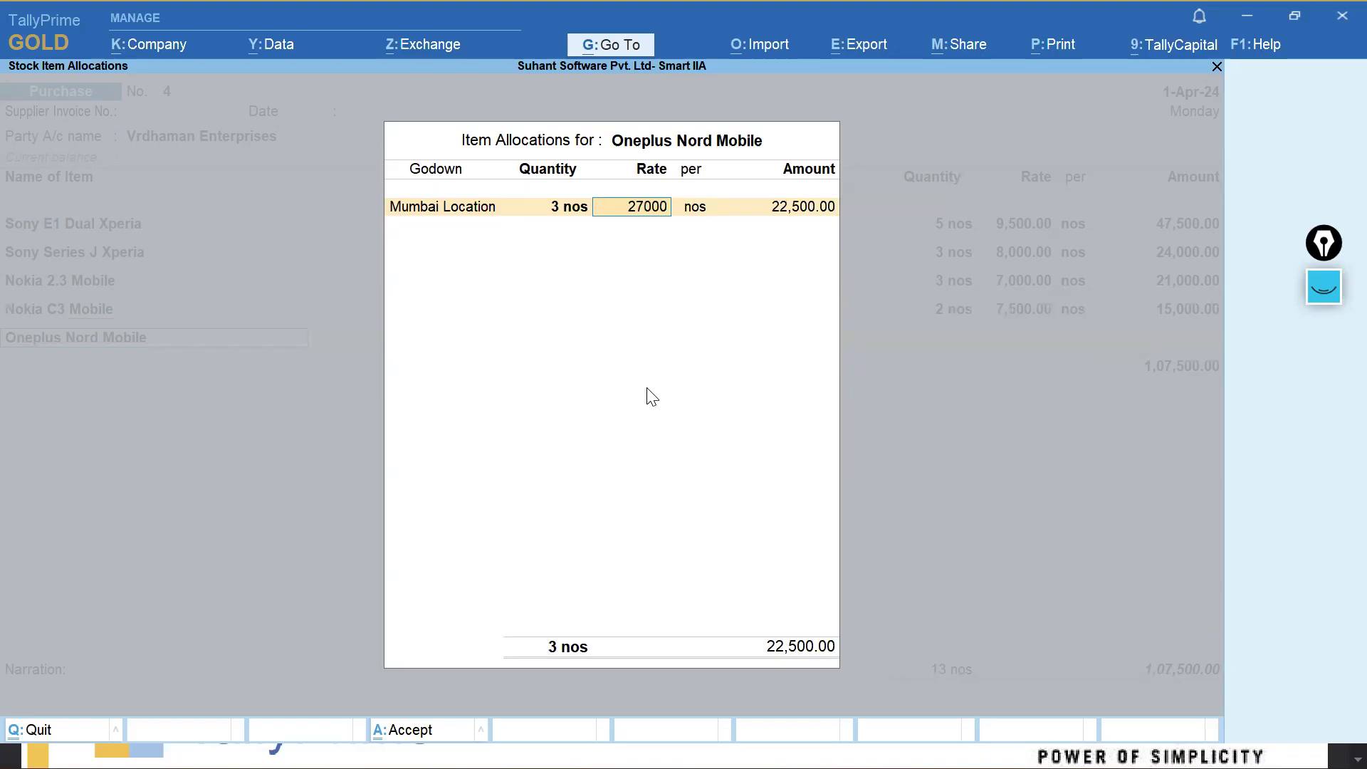
{"action": "key", "text": "Return"}
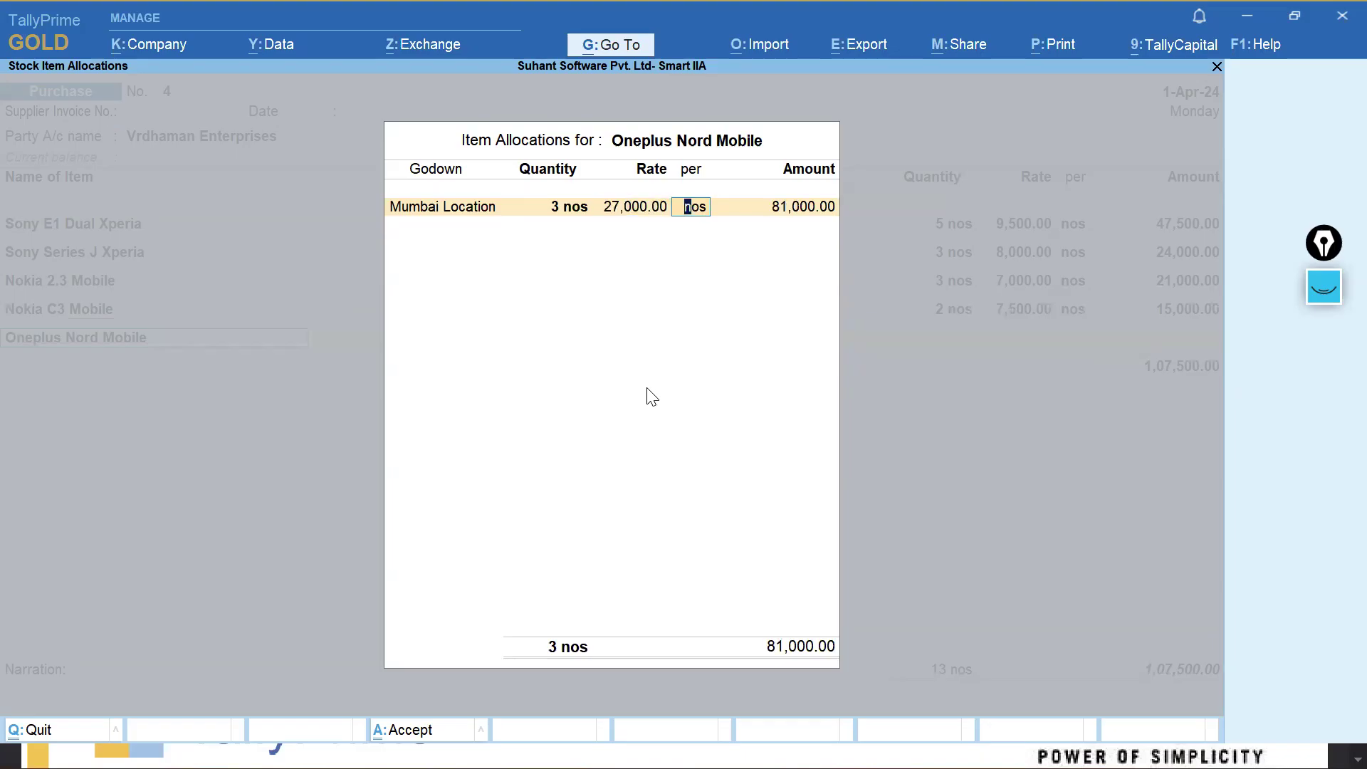
Accept the Oneplus Nord Mobile item allocation and assign its amount to Purchase A/c.
{"action": "key", "text": "Return"}
{"action": "key", "text": "Return"}
{"action": "key", "text": "Return"}
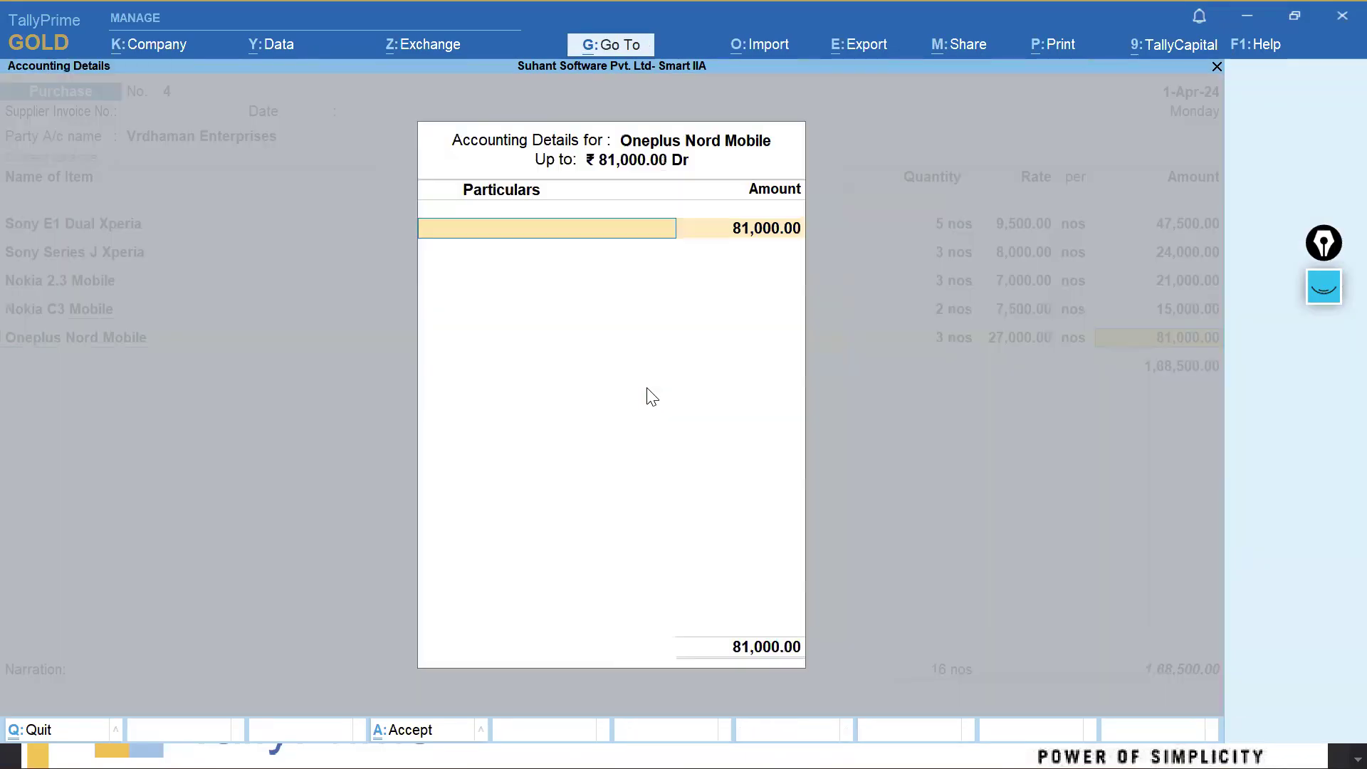
{"action": "key", "text": "Return"}
{"action": "key", "text": "Return"}
{"action": "key", "text": "Return"}
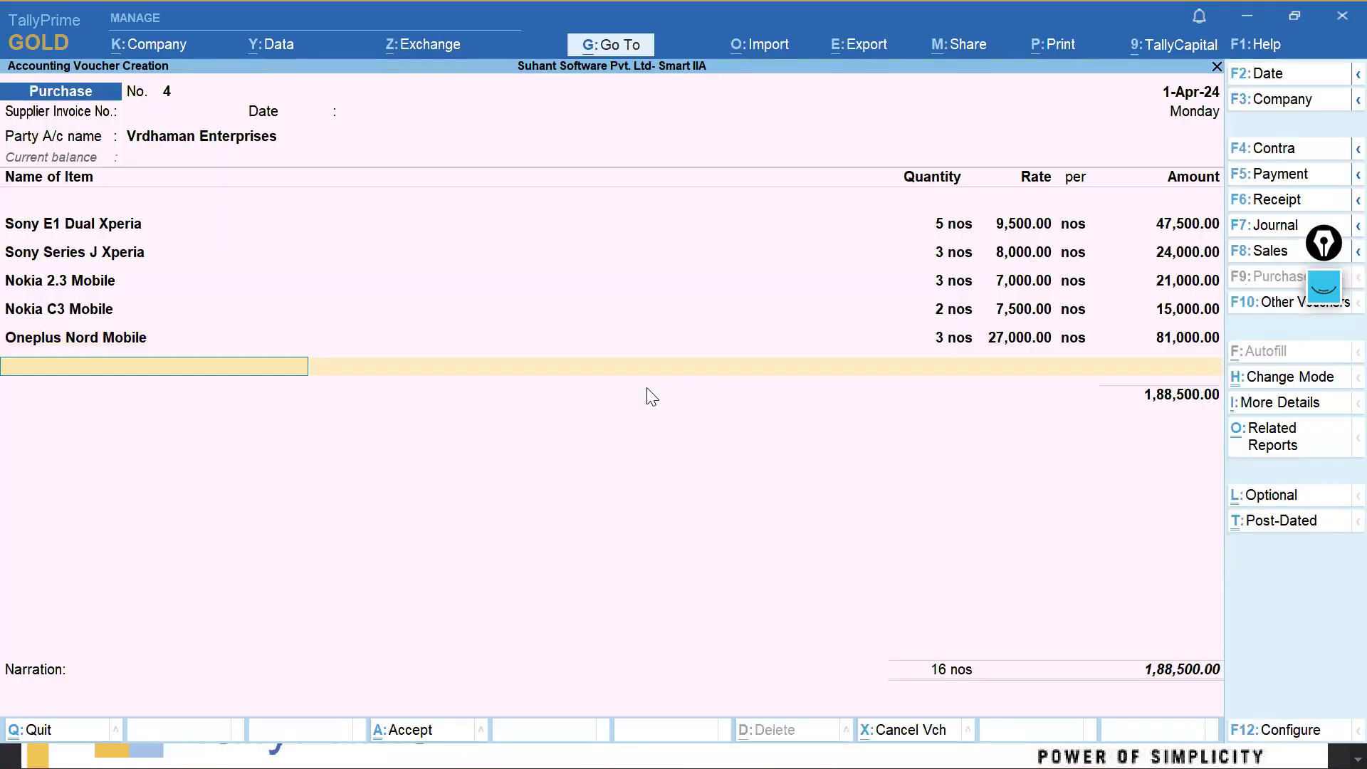
Add Oppo A31 Mobile as the sixth item and set its godown to Mumbai Location.
{"action": "type", "text": "A31"}
{"action": "key", "text": "Return"}
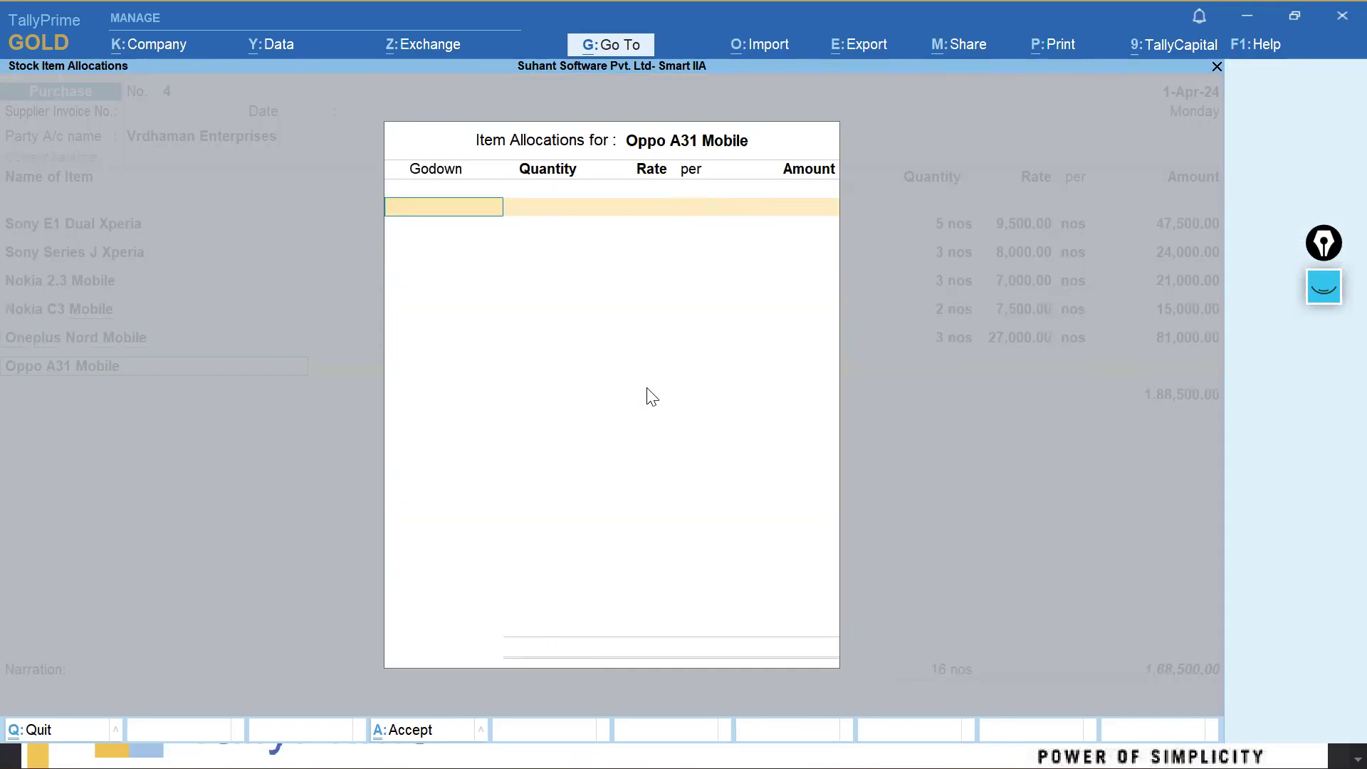
{"action": "type", "text": "Mum"}
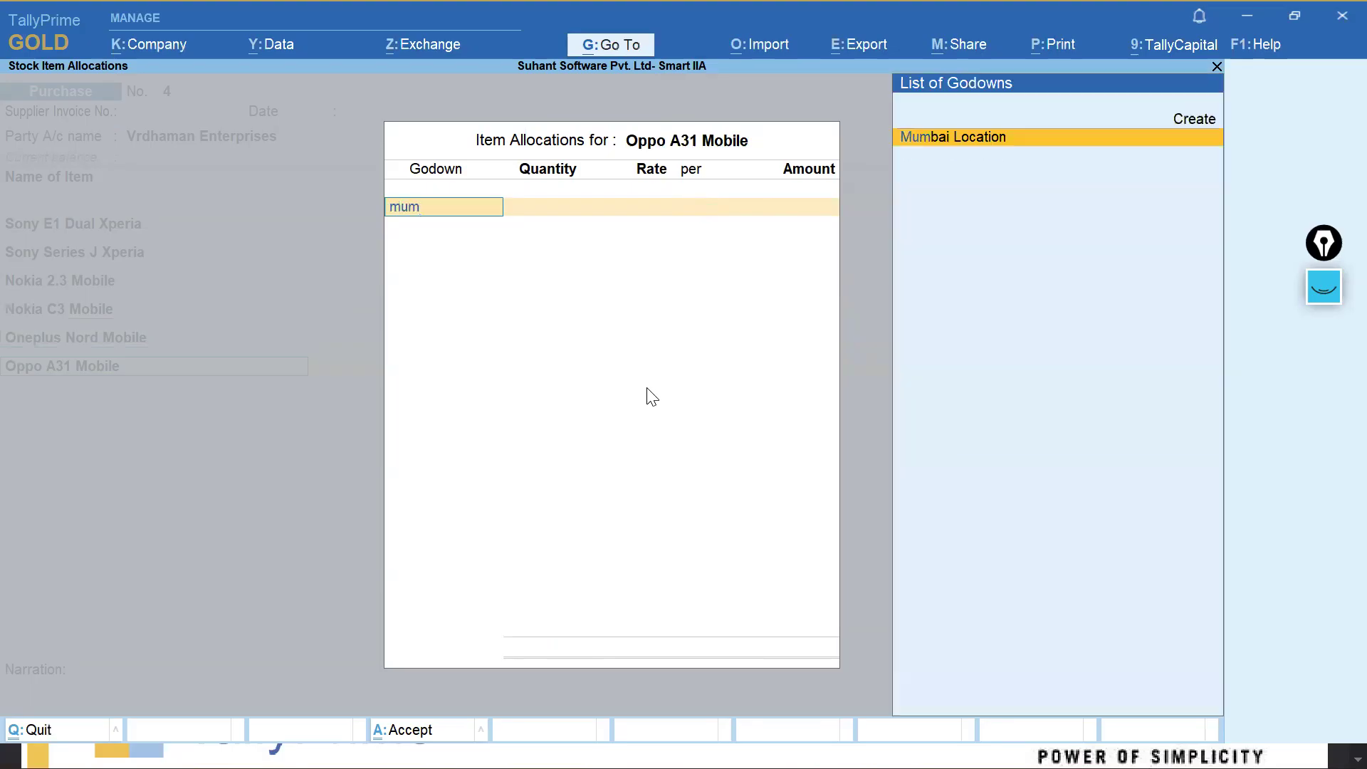
{"action": "key", "text": "Return"}
Enter 5 nos at a rate of 13,700 for Oppo A31 Mobile and accept the item allocation.
{"action": "type", "text": "5"}
{"action": "key", "text": "Return"}
{"action": "type", "text": "13,700"}
{"action": "key", "text": "Return"}
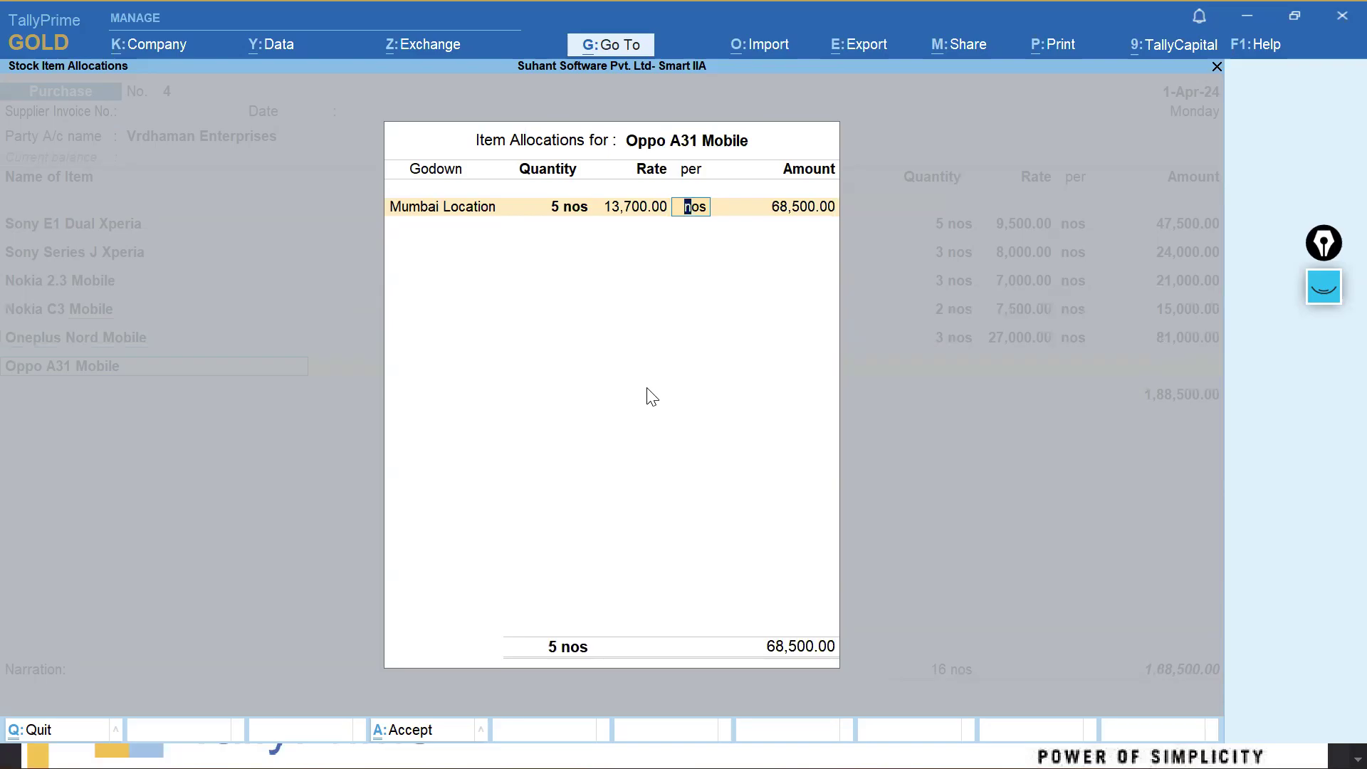
{"action": "key", "text": "Return"}
{"action": "key", "text": "Return"}
{"action": "key", "text": "Return"}
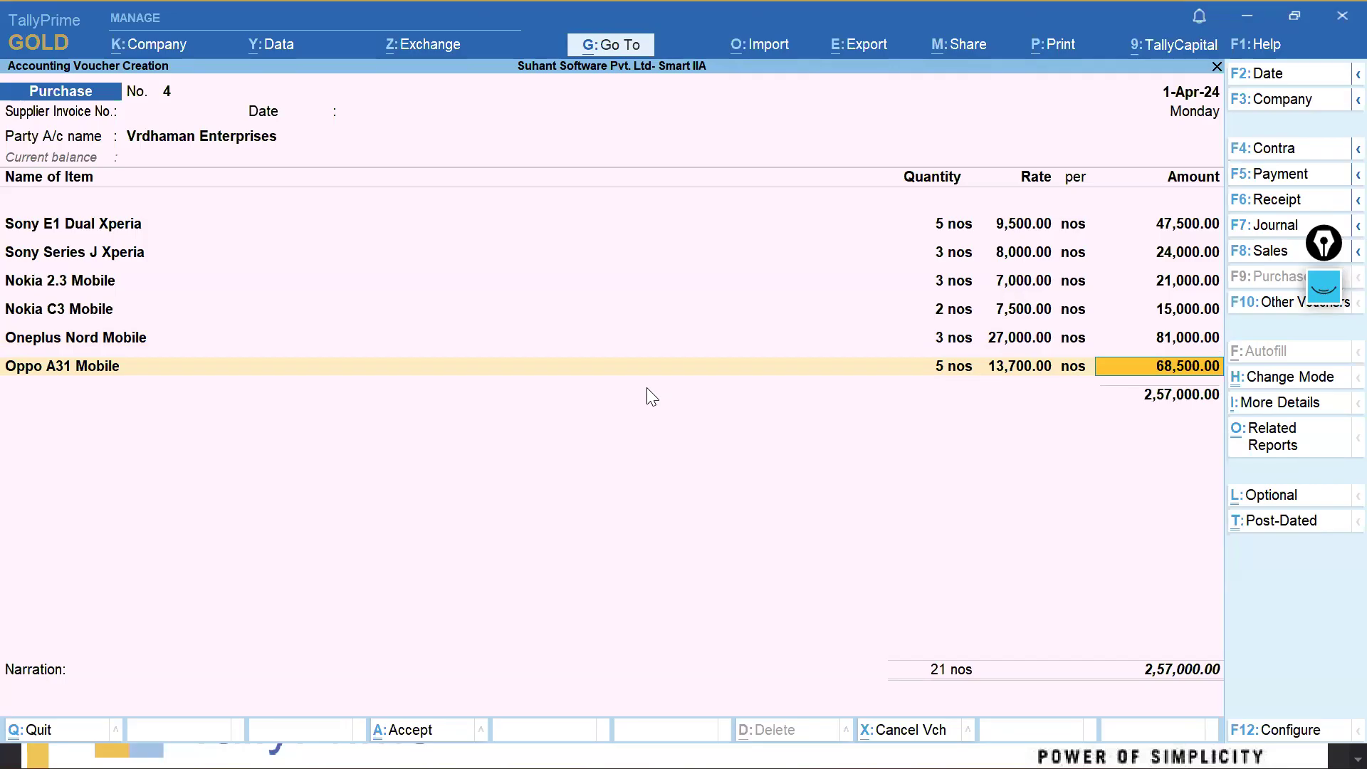
Save the Vrdhaman Enterprises purchase voucher and check the saved entry before returning to a blank purchase voucher.
{"action": "key", "text": "ctrl"}
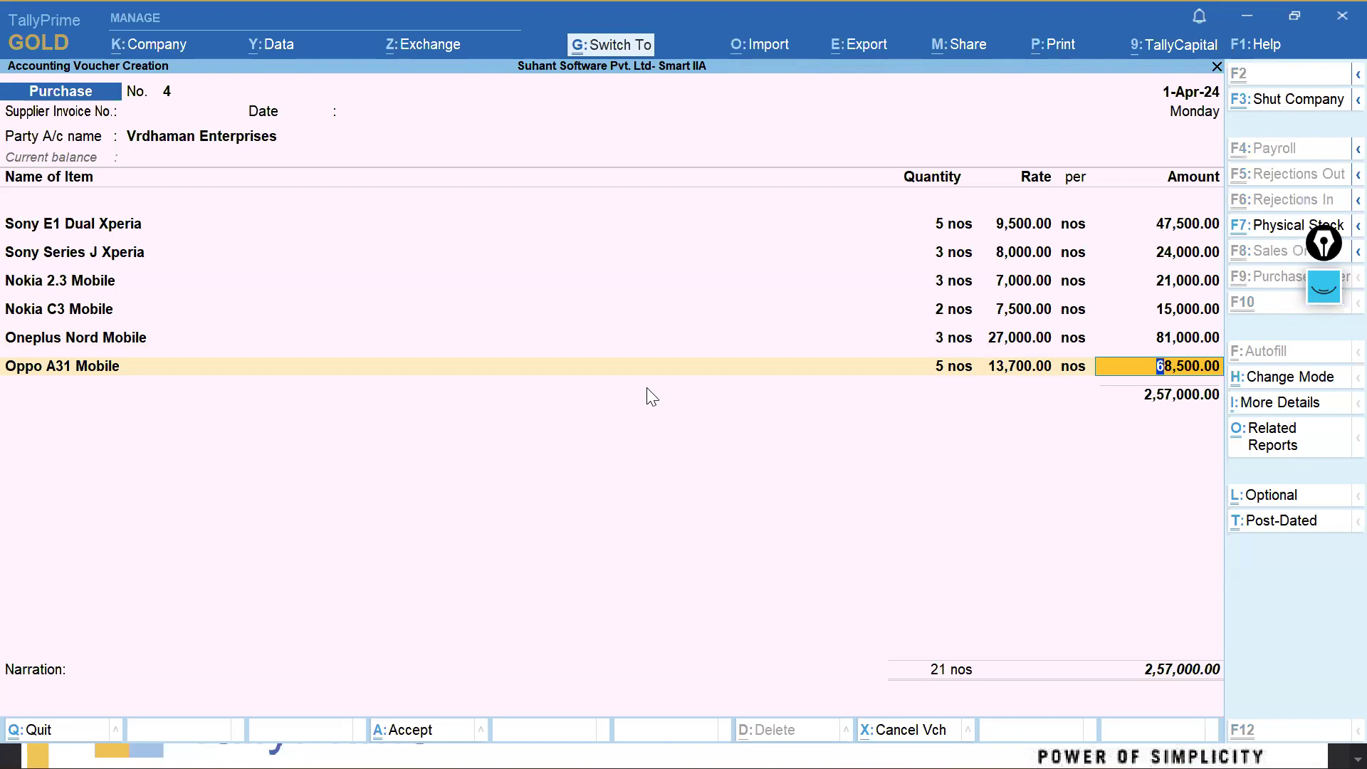
{"action": "key", "text": "ctrl+a"}
{"action": "key", "text": "Page_Up"}
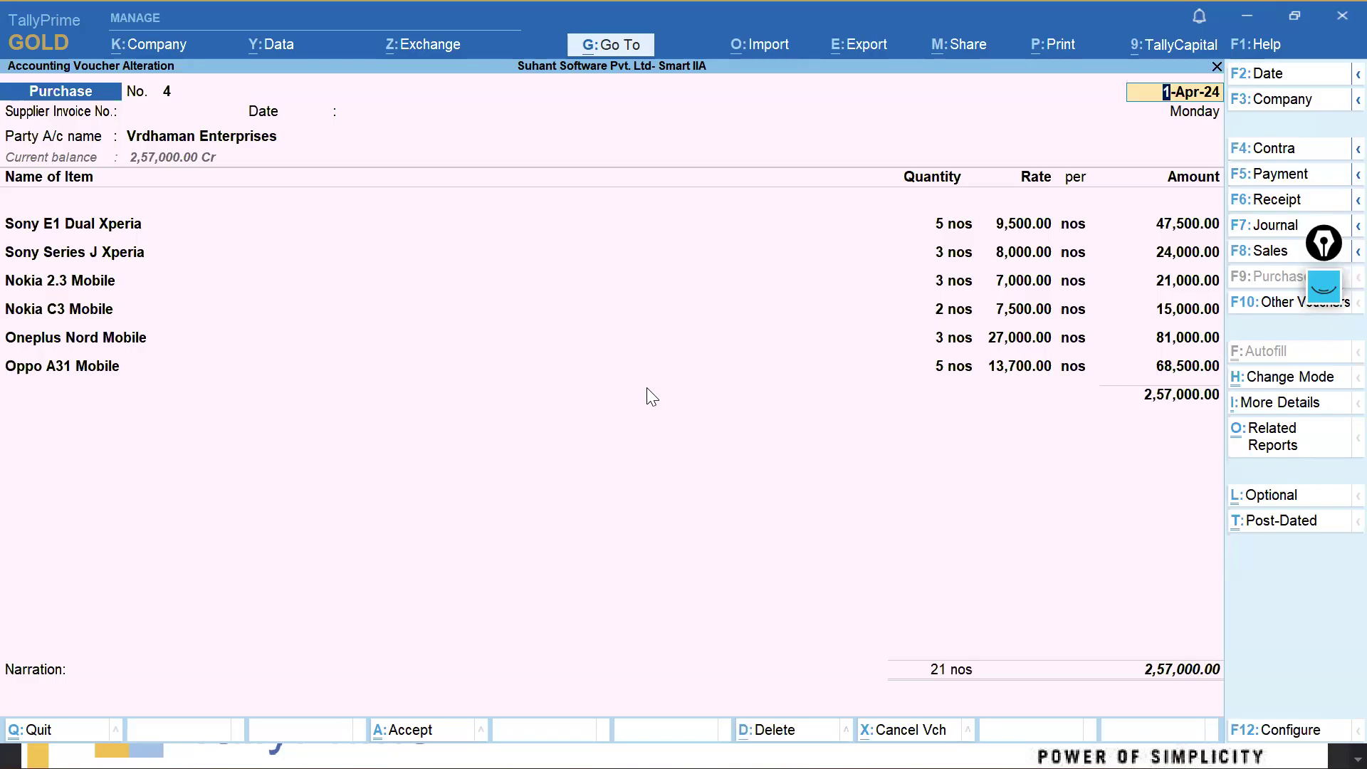
{"action": "key", "text": "Page_Down"}
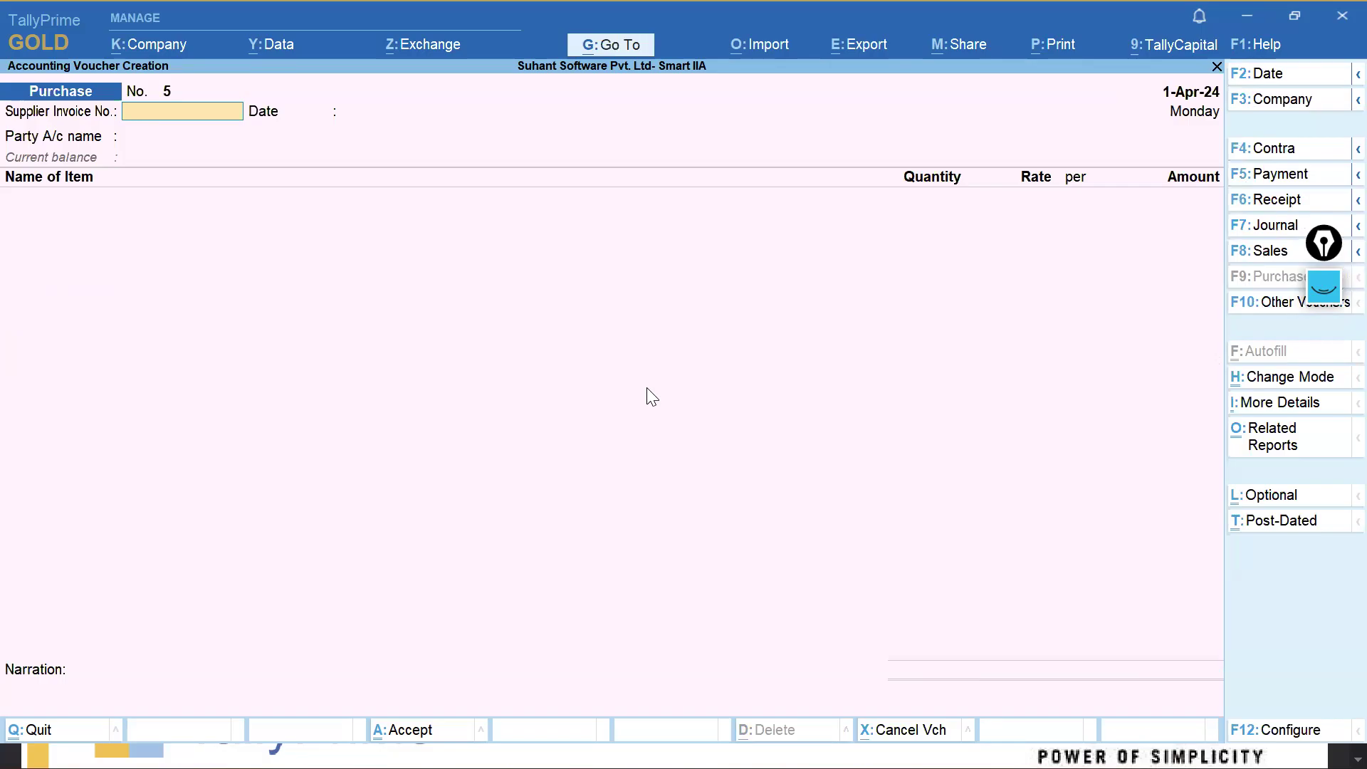
Choose MJ Computers as the party account of the new purchase voucher, leaving the supplier invoice details blank.
{"action": "key", "text": "Return"}
{"action": "key", "text": "Return"}
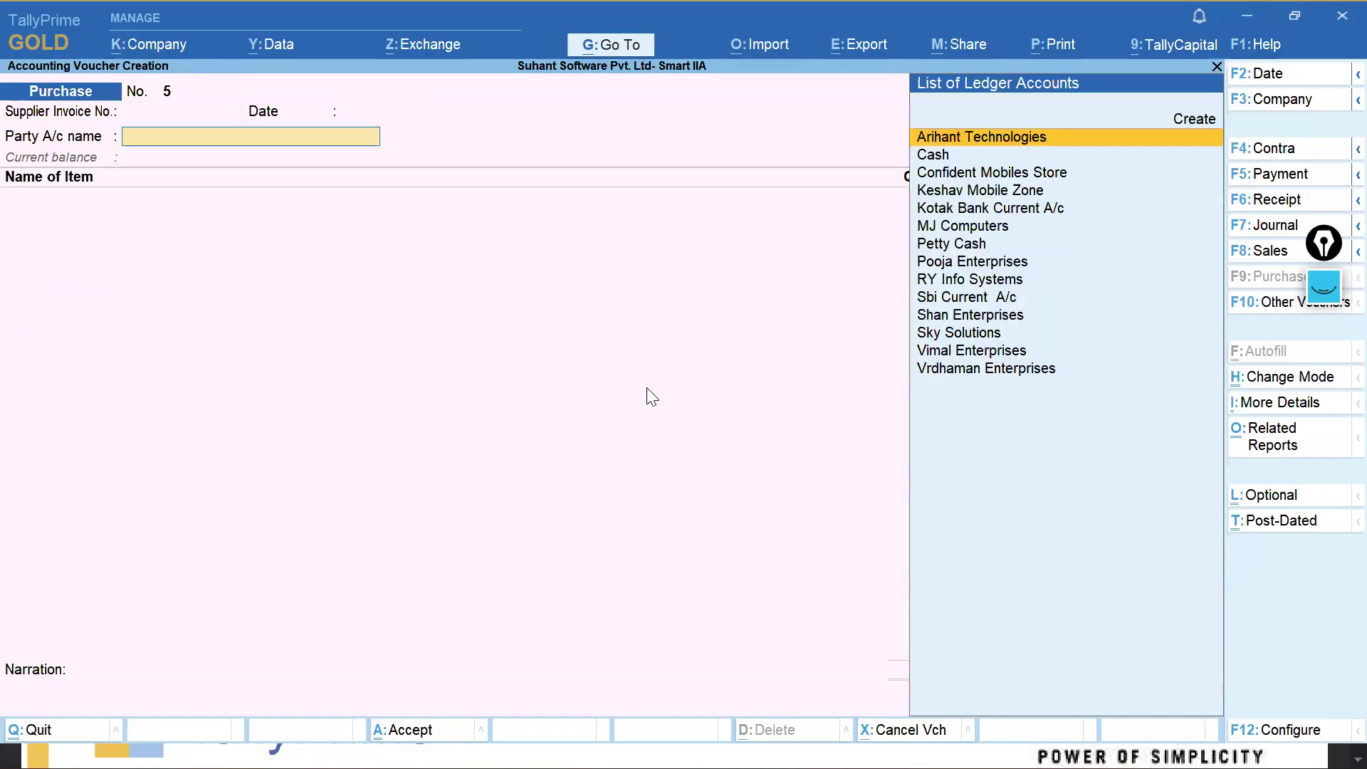
{"action": "type", "text": "Mj"}
{"action": "key", "text": "Return"}
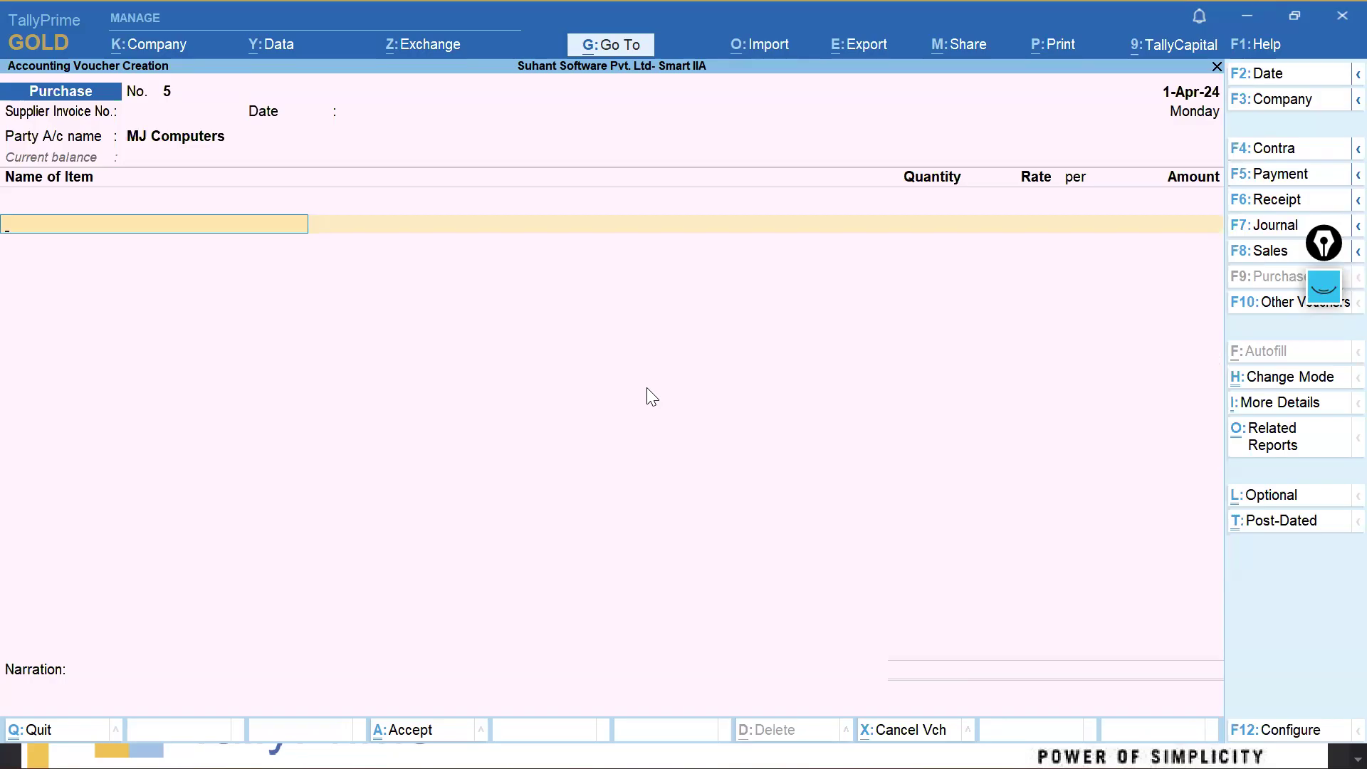
Add ASUS 14 Ultra Laptop as the first item and set its godown to Delhi Location.
{"action": "type", "text": "As"}
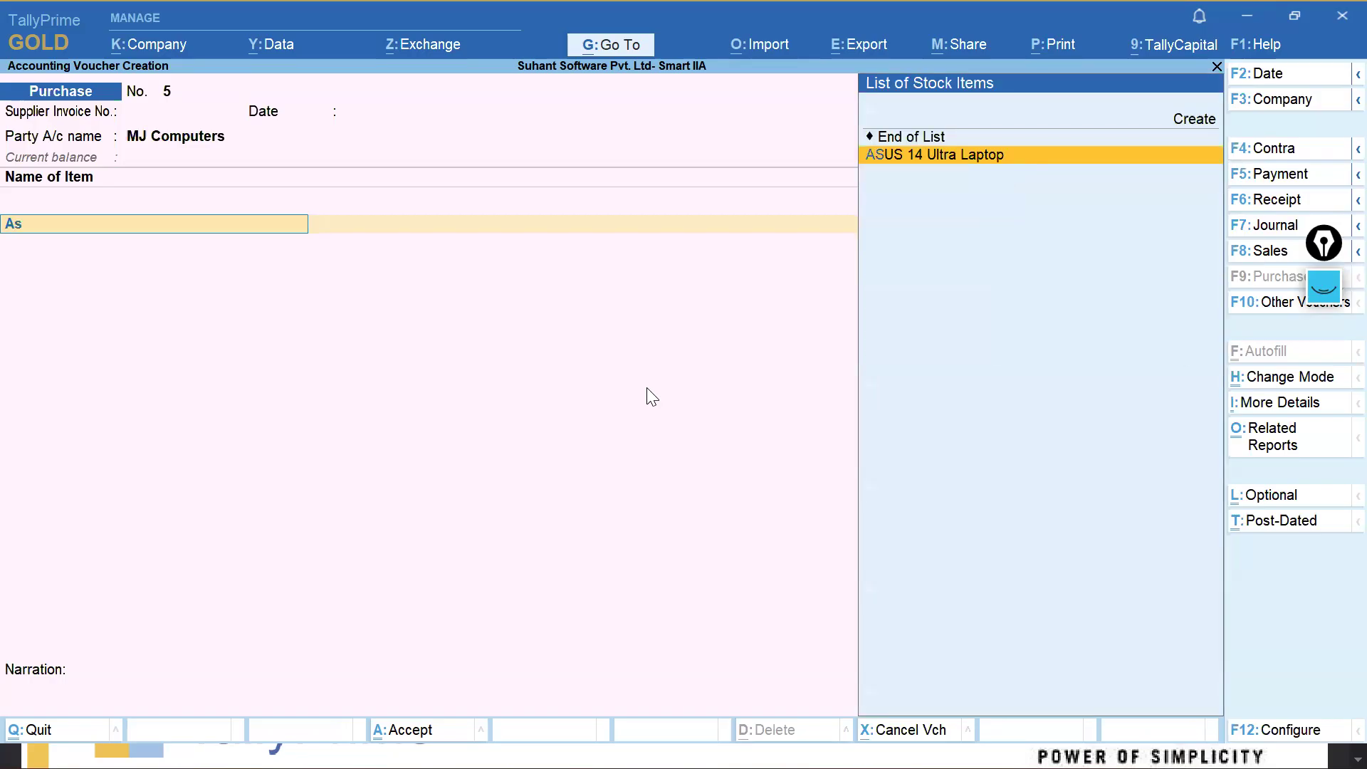
{"action": "key", "text": "Return"}
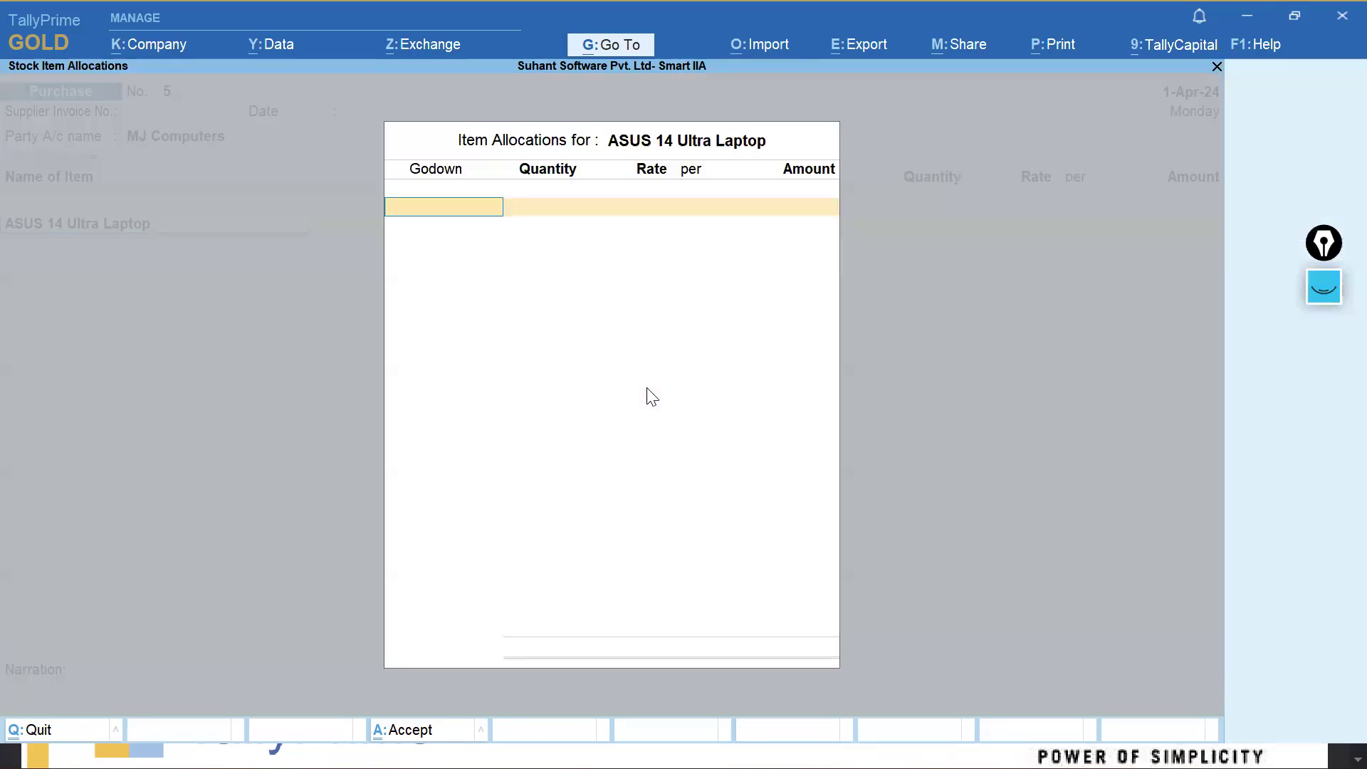
{"action": "type", "text": "Del"}
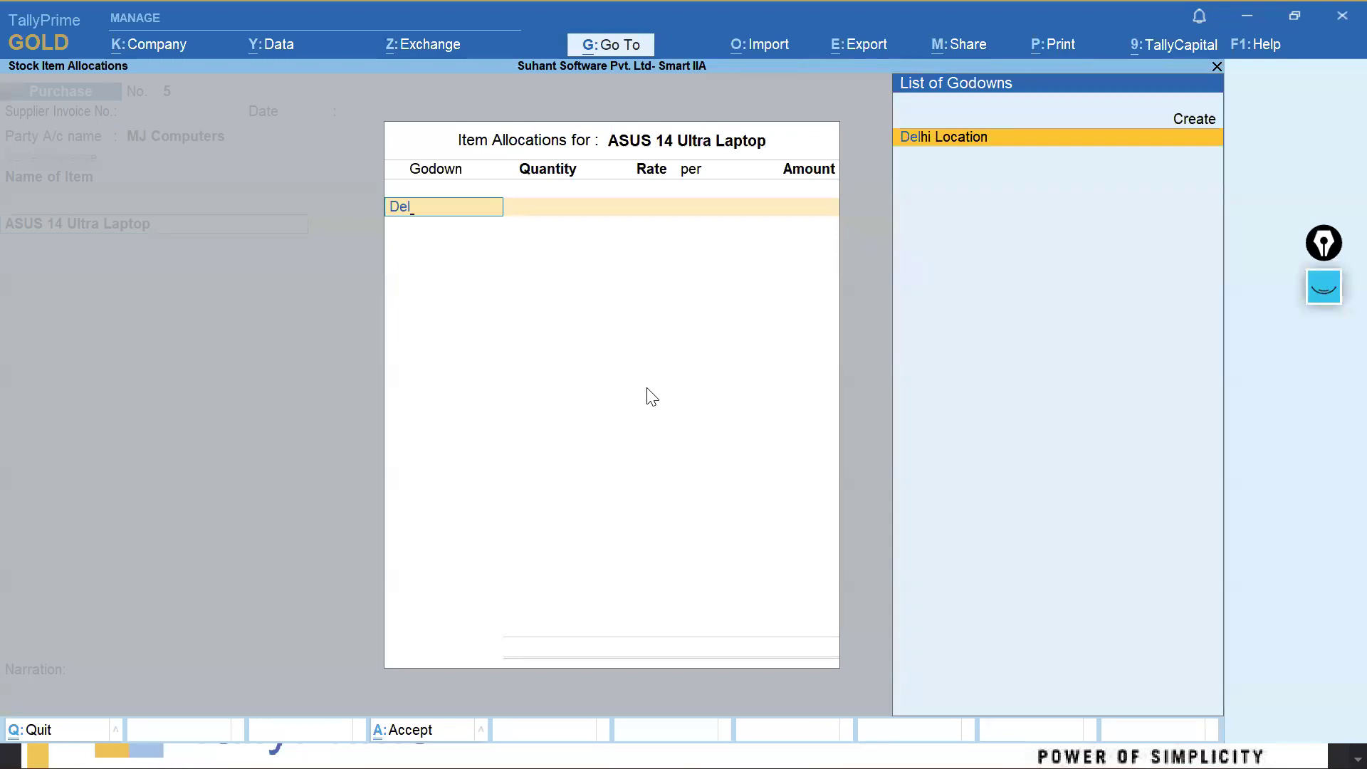
{"action": "key", "text": "Return"}
Enter 5 nos at a rate of 38,000 for ASUS 14 Ultra Laptop and allocate the amount to Purchase A/c.
{"action": "type", "text": "5"}
{"action": "key", "text": "Return"}
{"action": "type", "text": "38,00"}
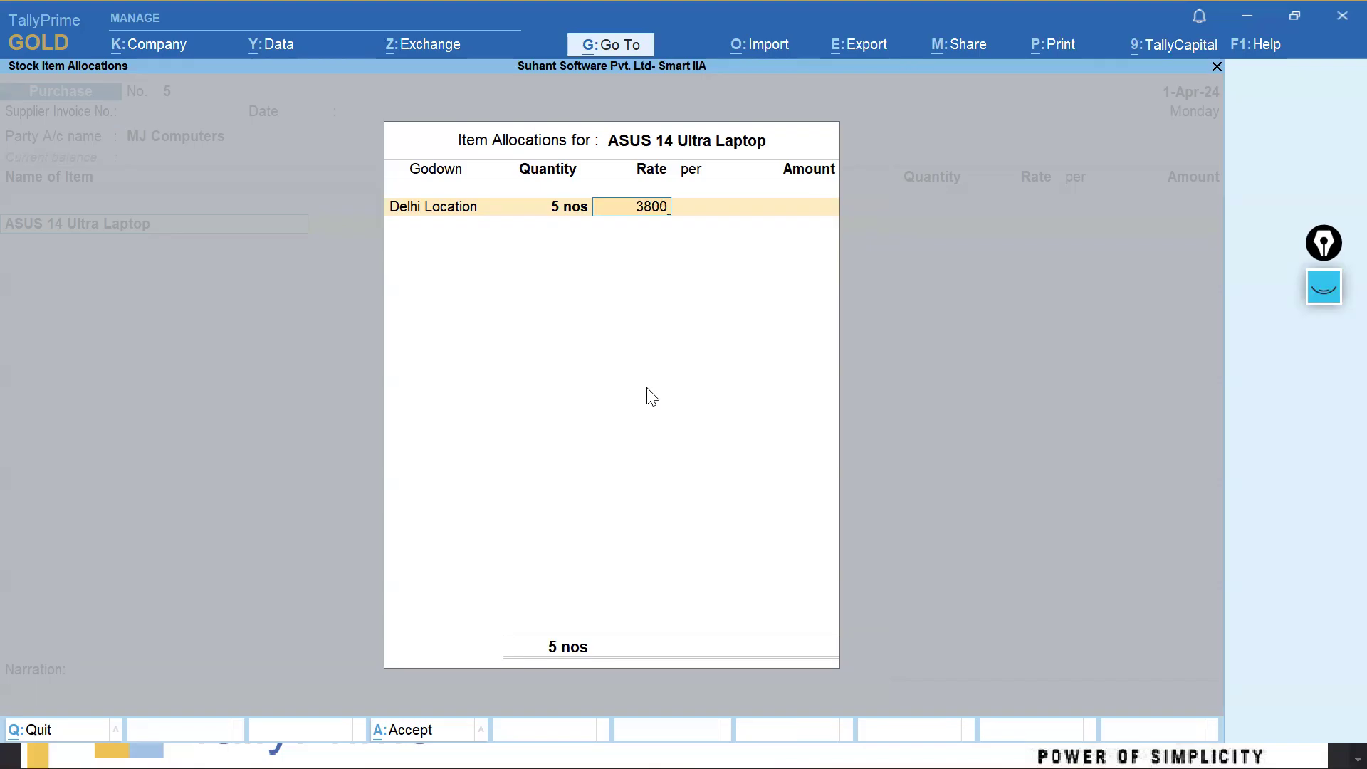
{"action": "type", "text": "0"}
{"action": "key", "text": "Return"}
{"action": "key", "text": "Return"}
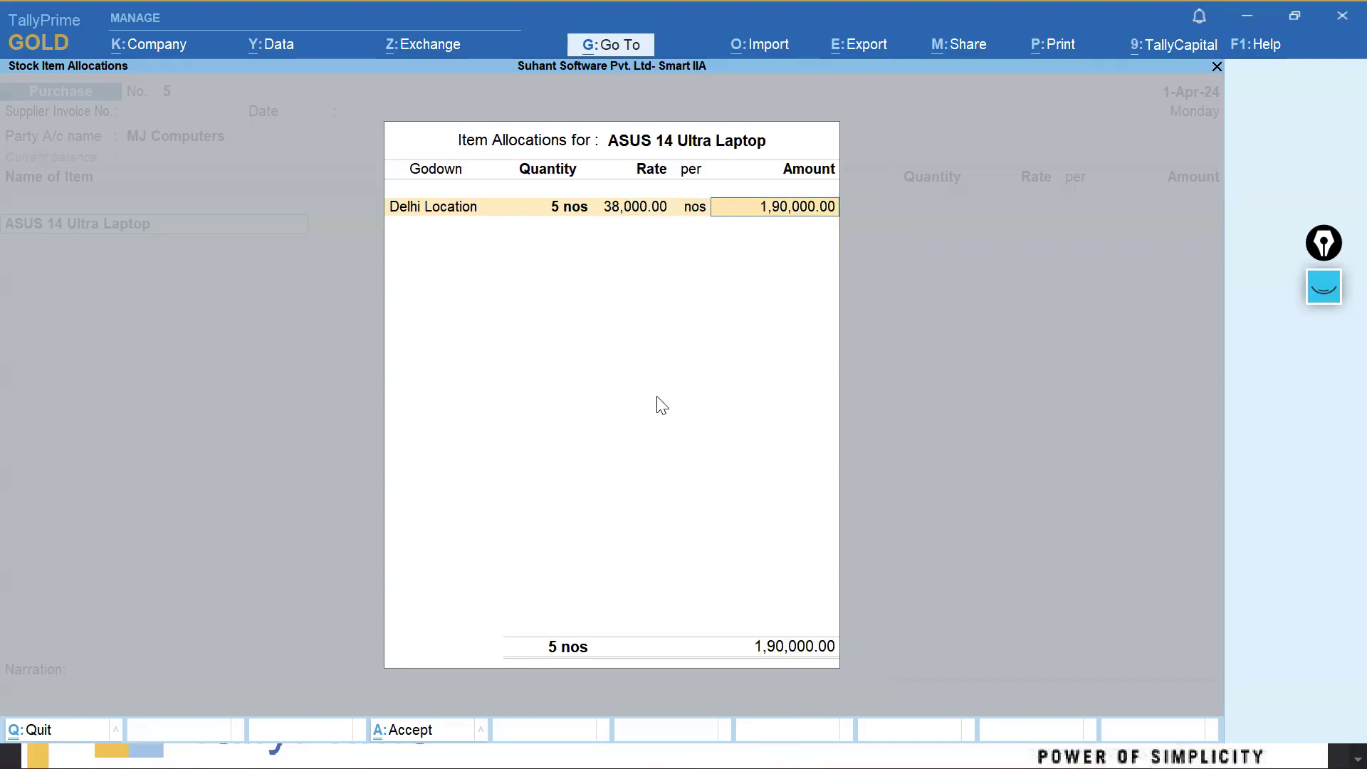
{"action": "key", "text": "Return"}
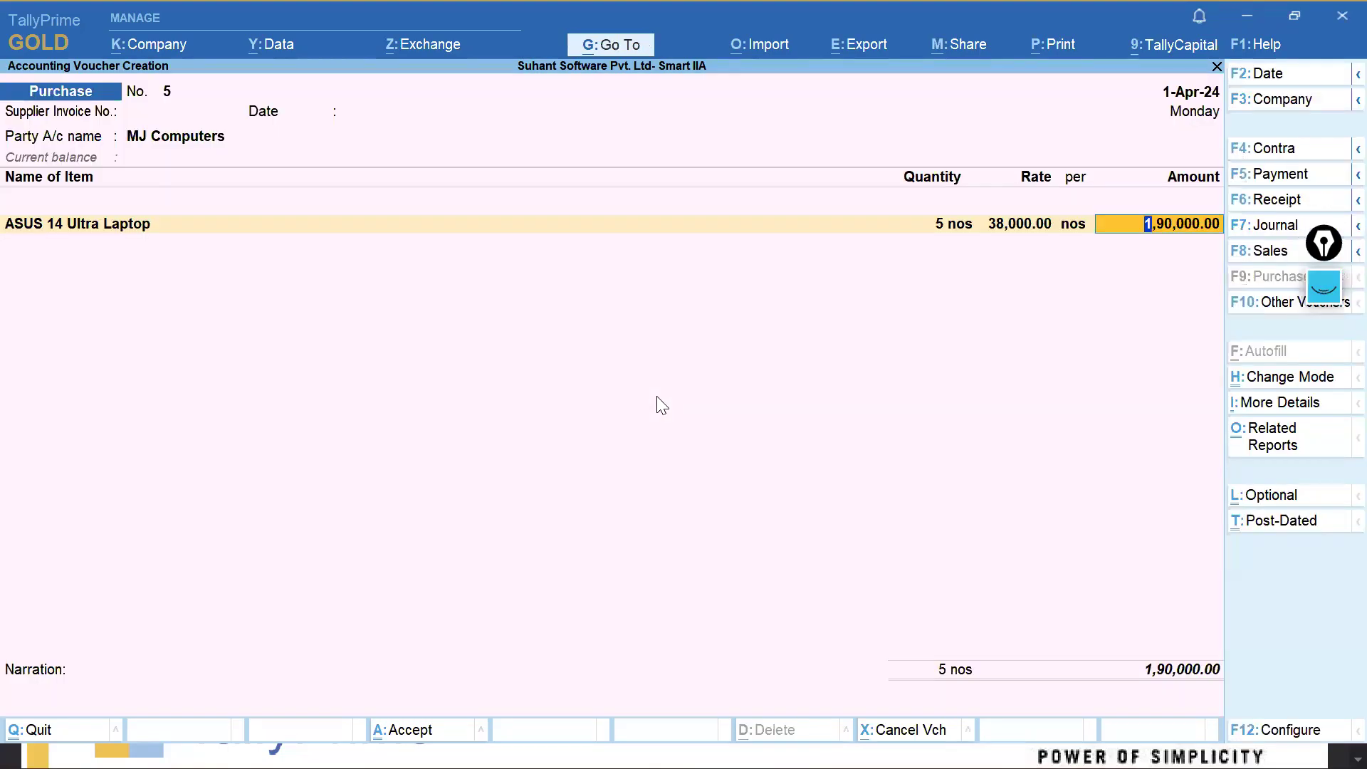
{"action": "key", "text": "Return"}
{"action": "key", "text": "Return"}
{"action": "key", "text": "Return"}
{"action": "key", "text": "Return"}
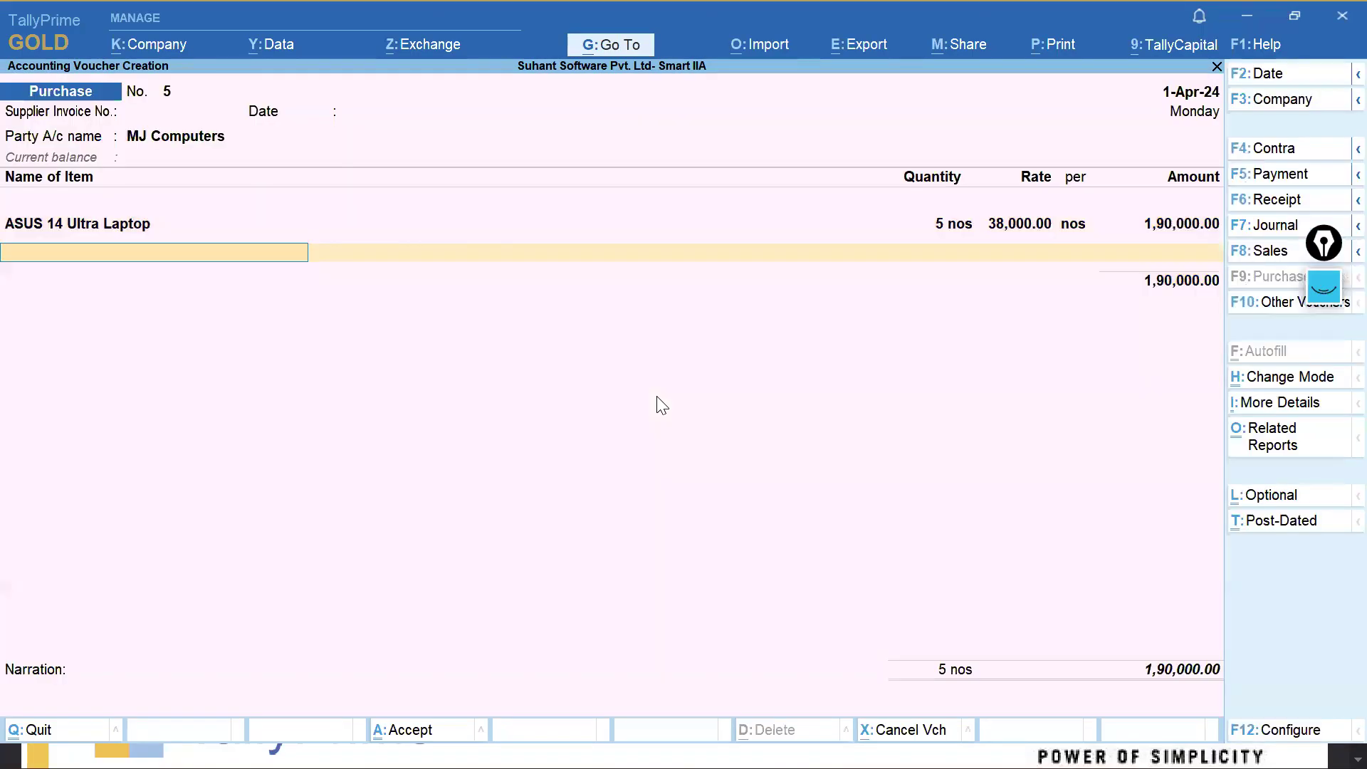
Add DELL i3 Inspiron Laptop as the second item and set its godown to Delhi Location.
{"action": "type", "text": "Del"}
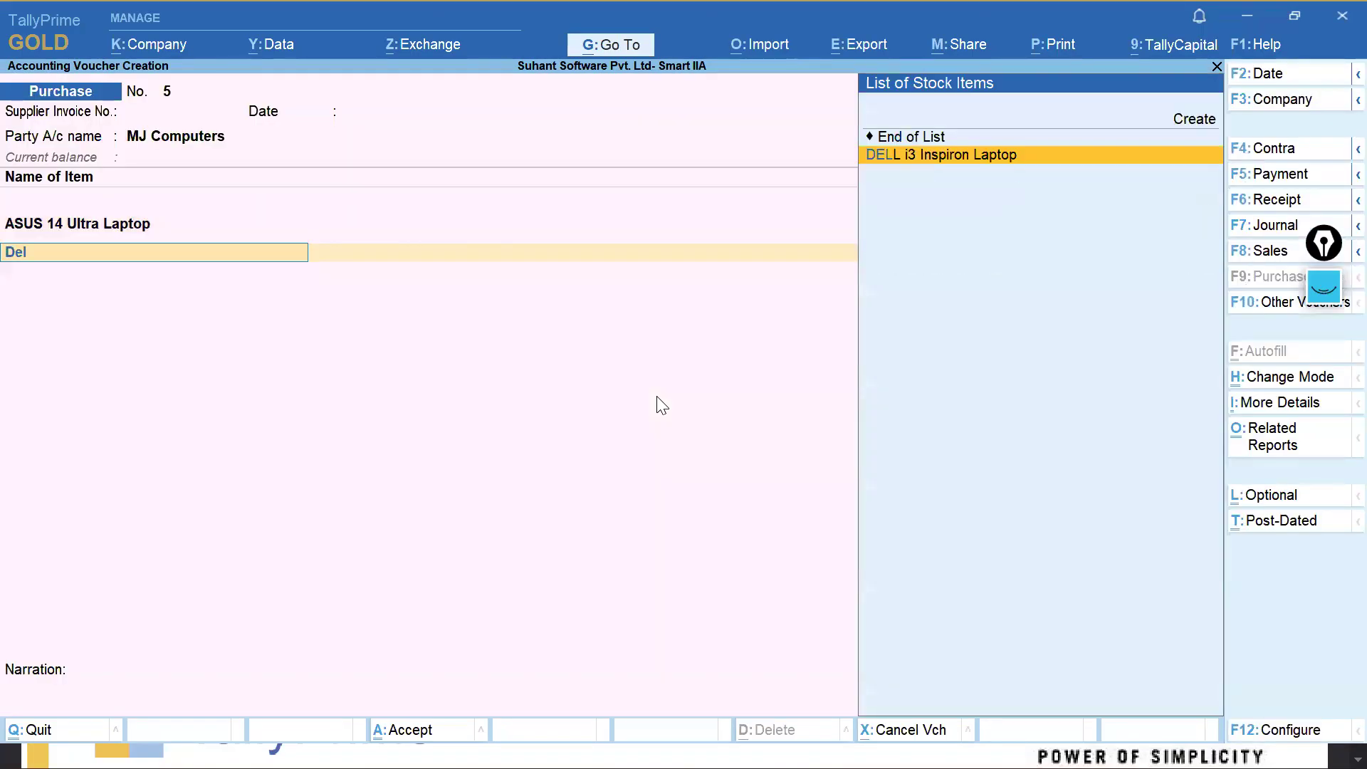
{"action": "key", "text": "Return"}
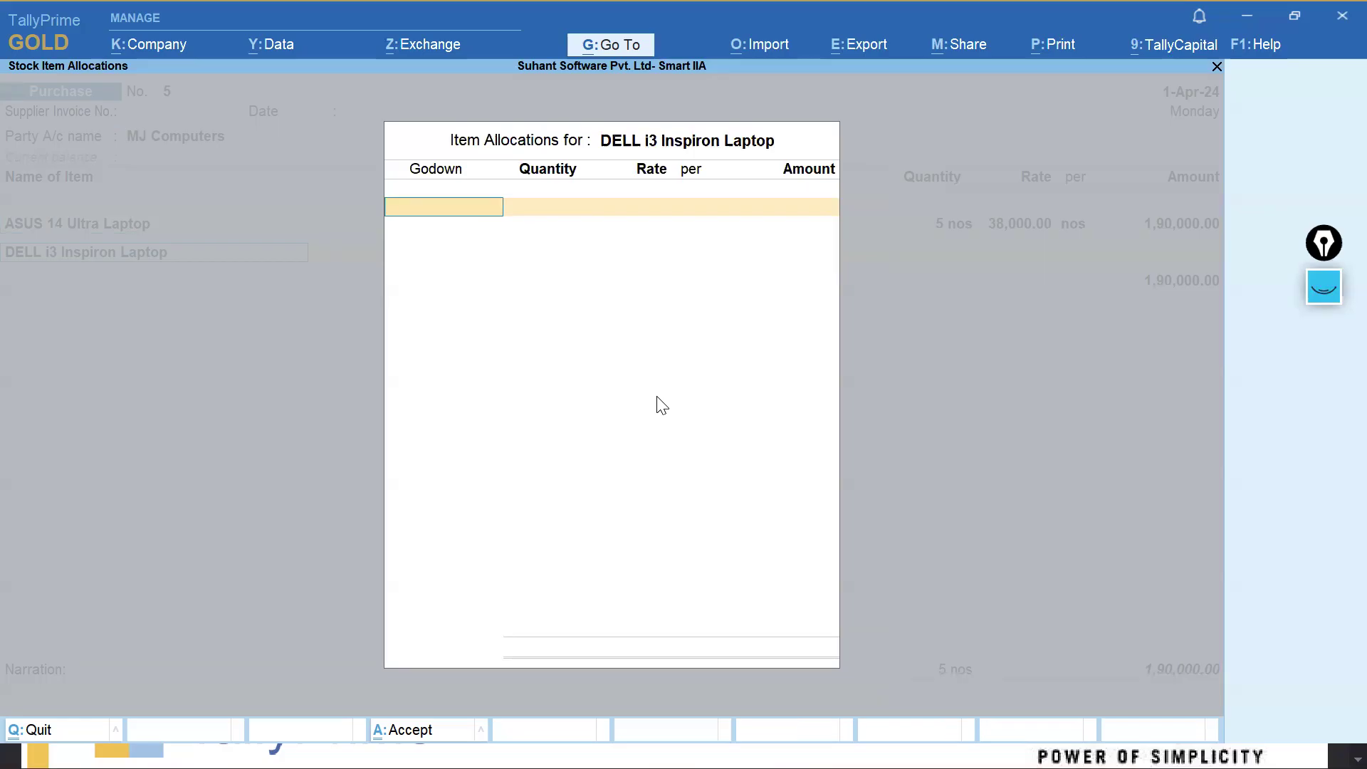
{"action": "type", "text": "De"}
{"action": "key", "text": "Return"}
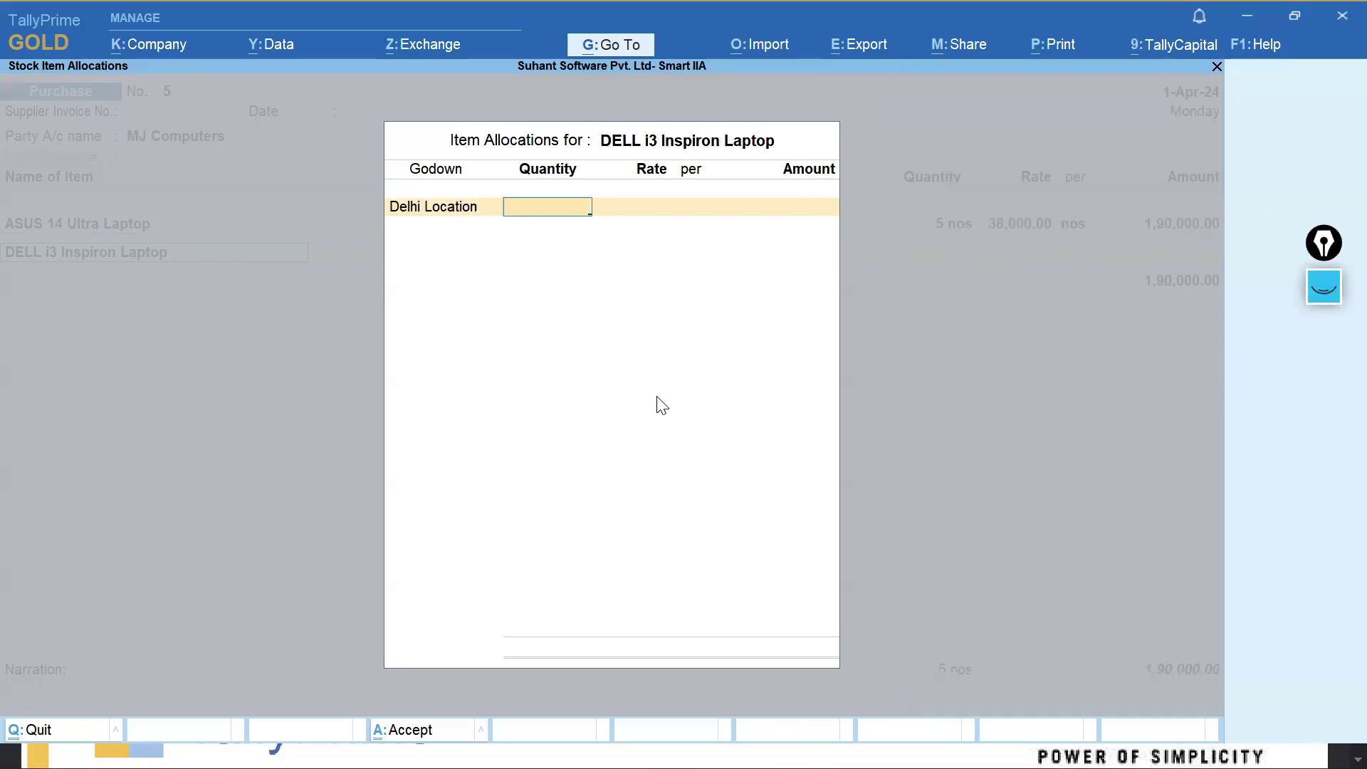
Enter 5 nos at a rate of 33,000 for DELL i3 Inspiron Laptop and allocate the amount to Purchase A/c.
{"action": "type", "text": "5"}
{"action": "key", "text": "Return"}
{"action": "type", "text": "33,00"}
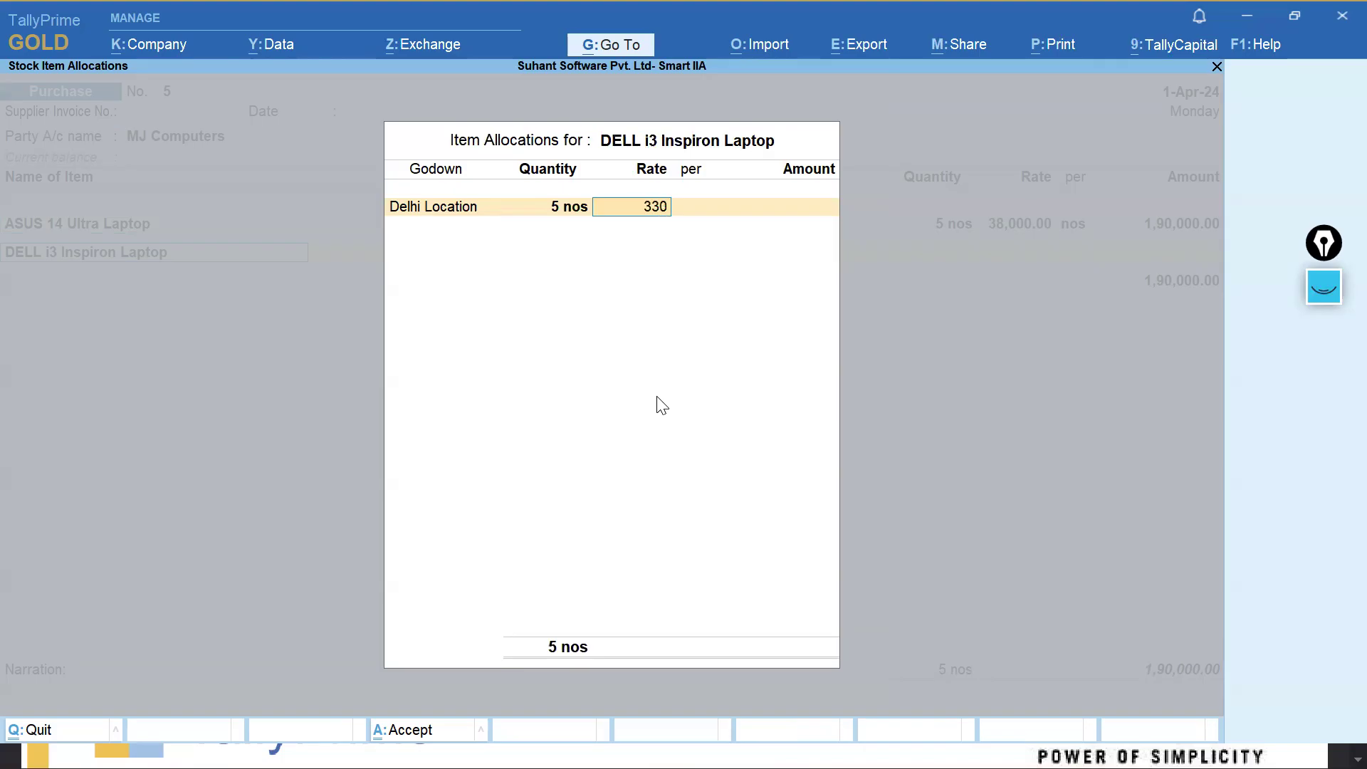
{"action": "type", "text": "0"}
{"action": "key", "text": "Return"}
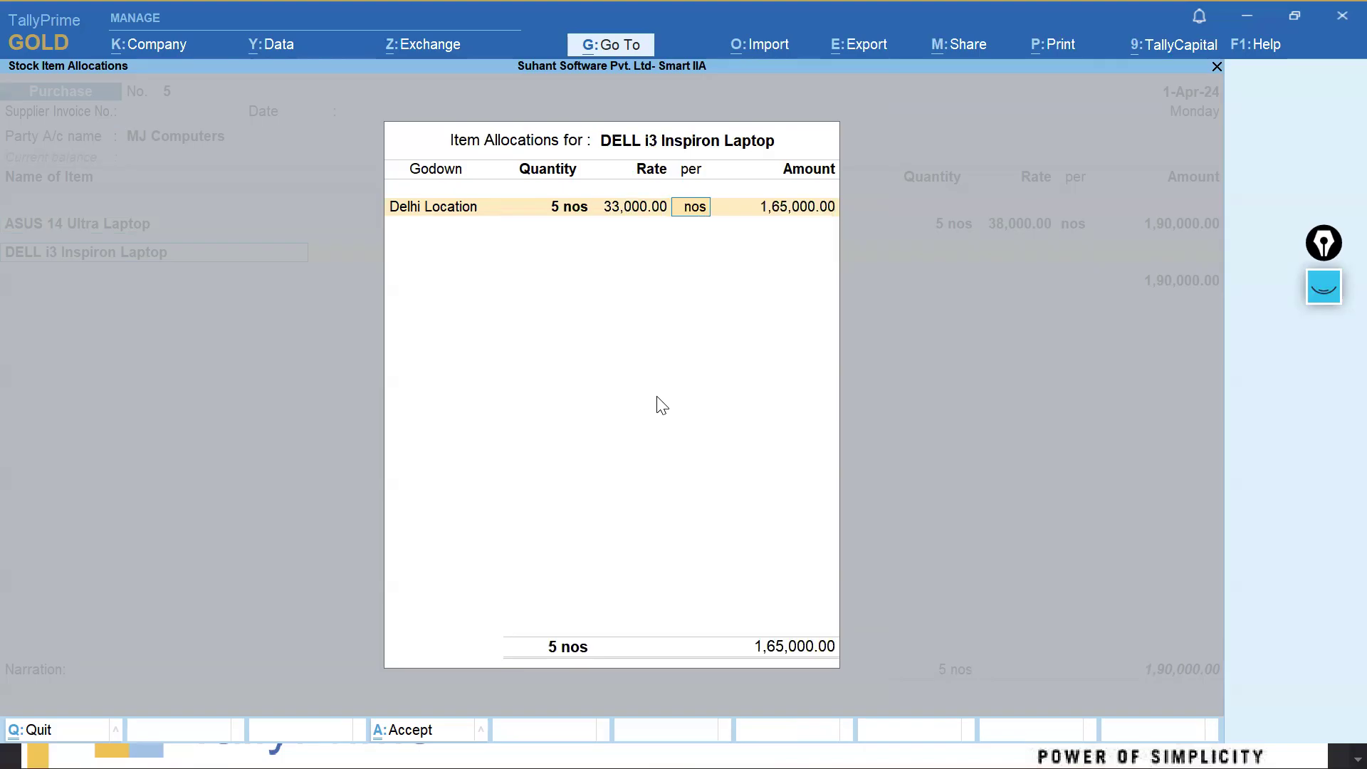
{"action": "key", "text": "ctrl+a"}
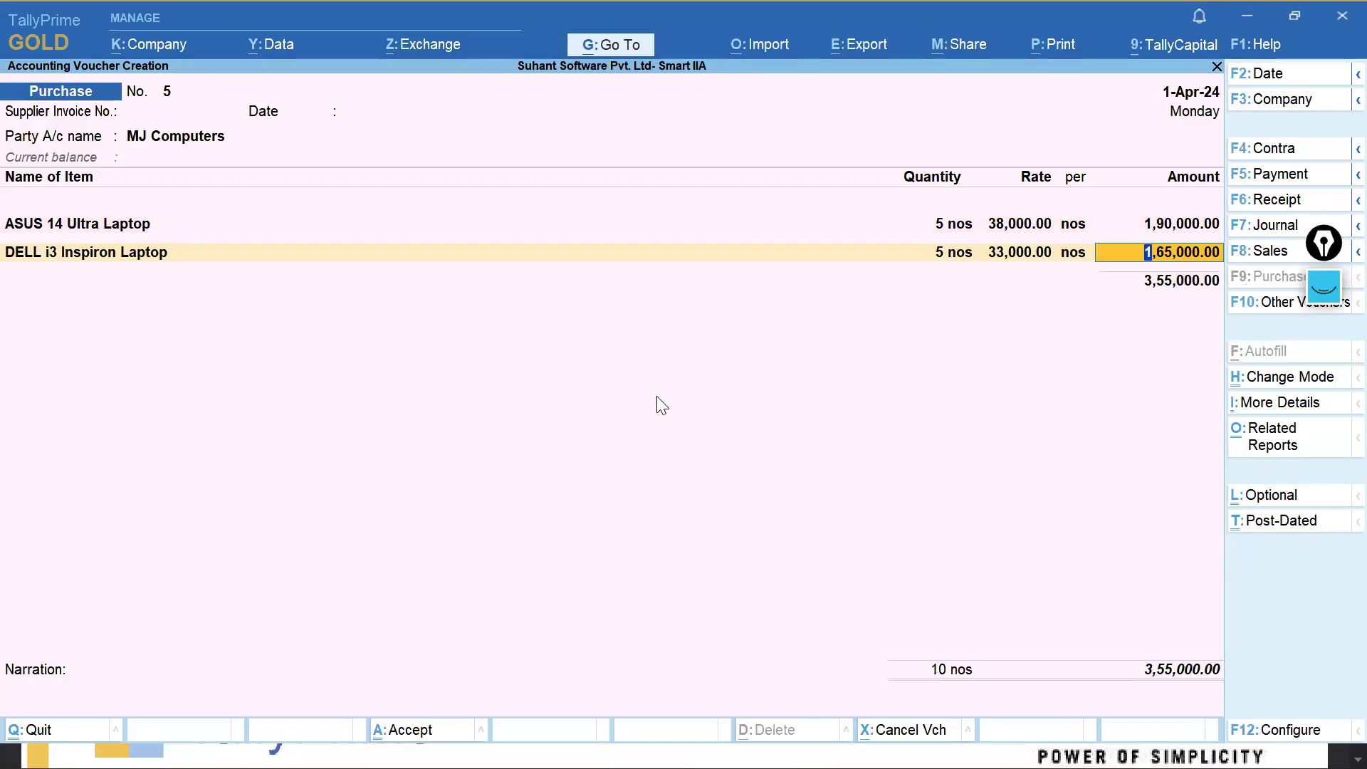
{"action": "key", "text": "Return"}
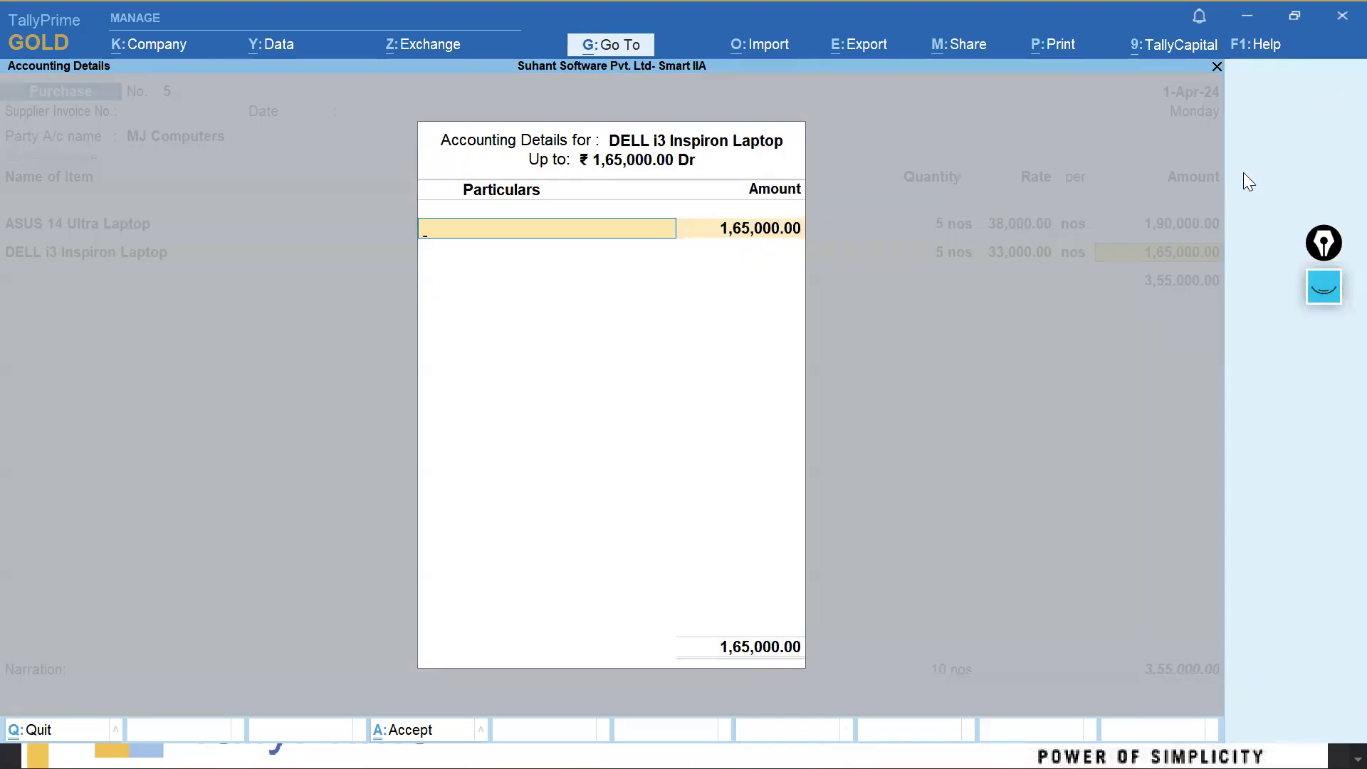
{"action": "key", "text": "Return"}
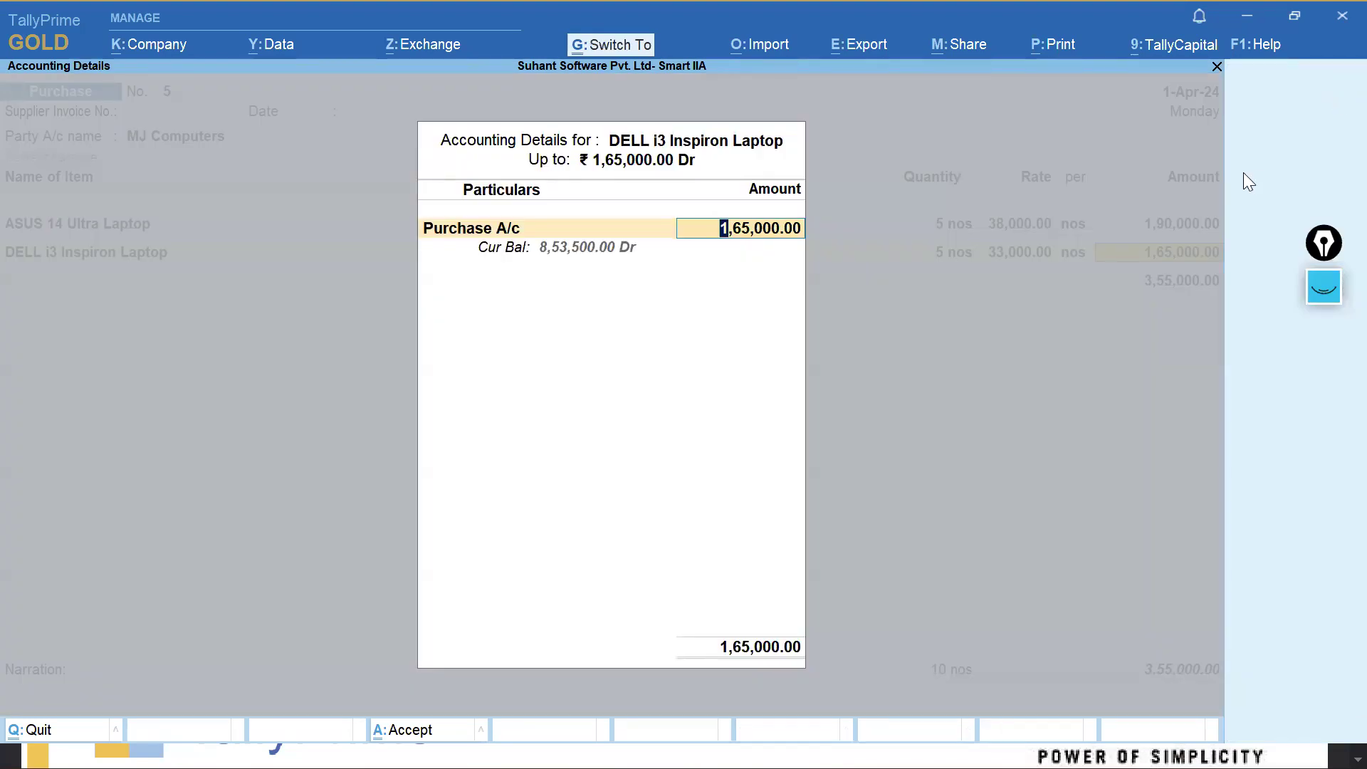
{"action": "key", "text": "ctrl+a"}
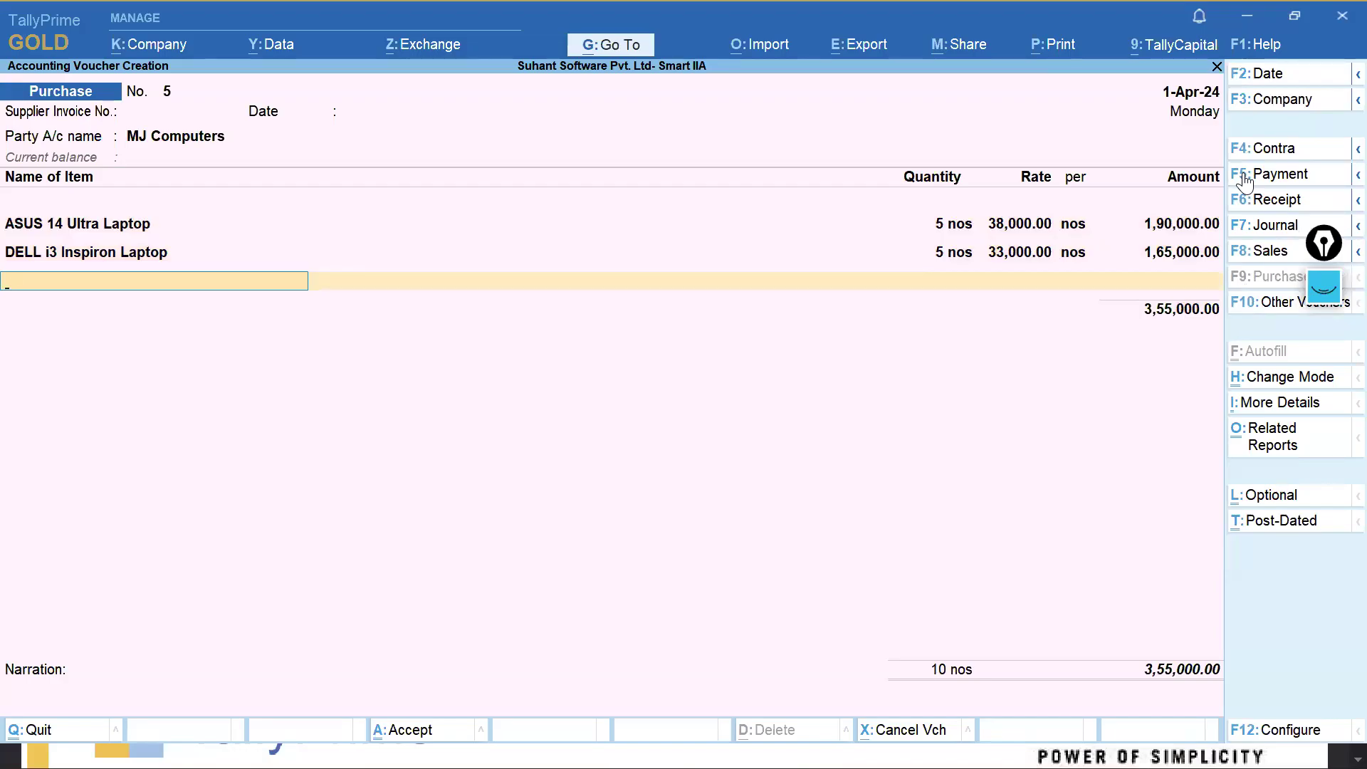
Add HP 15 3rd Gen Laptop as the third item and set its godown to Delhi Location.
{"action": "type", "text": "Hp"}
{"action": "key", "text": "Return"}
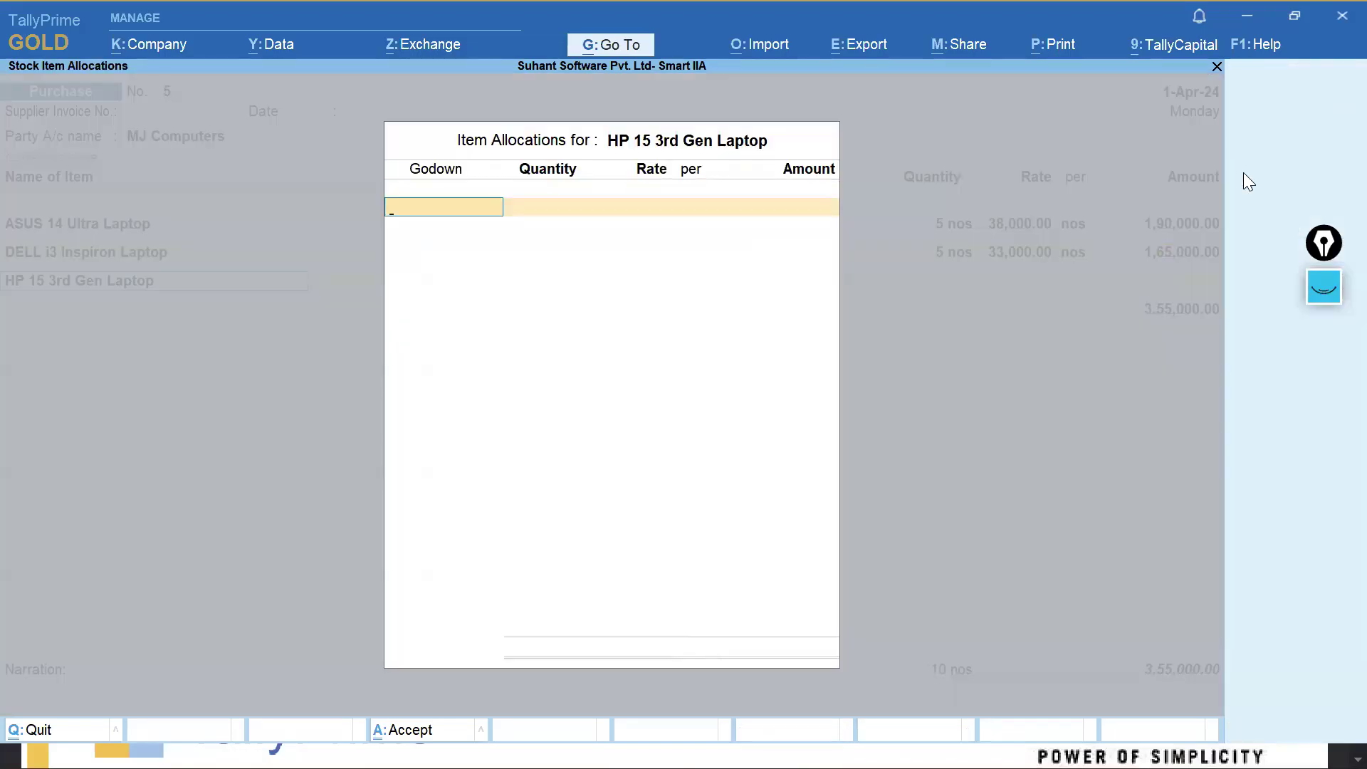
{"action": "type", "text": "Del"}
{"action": "key", "text": "Return"}
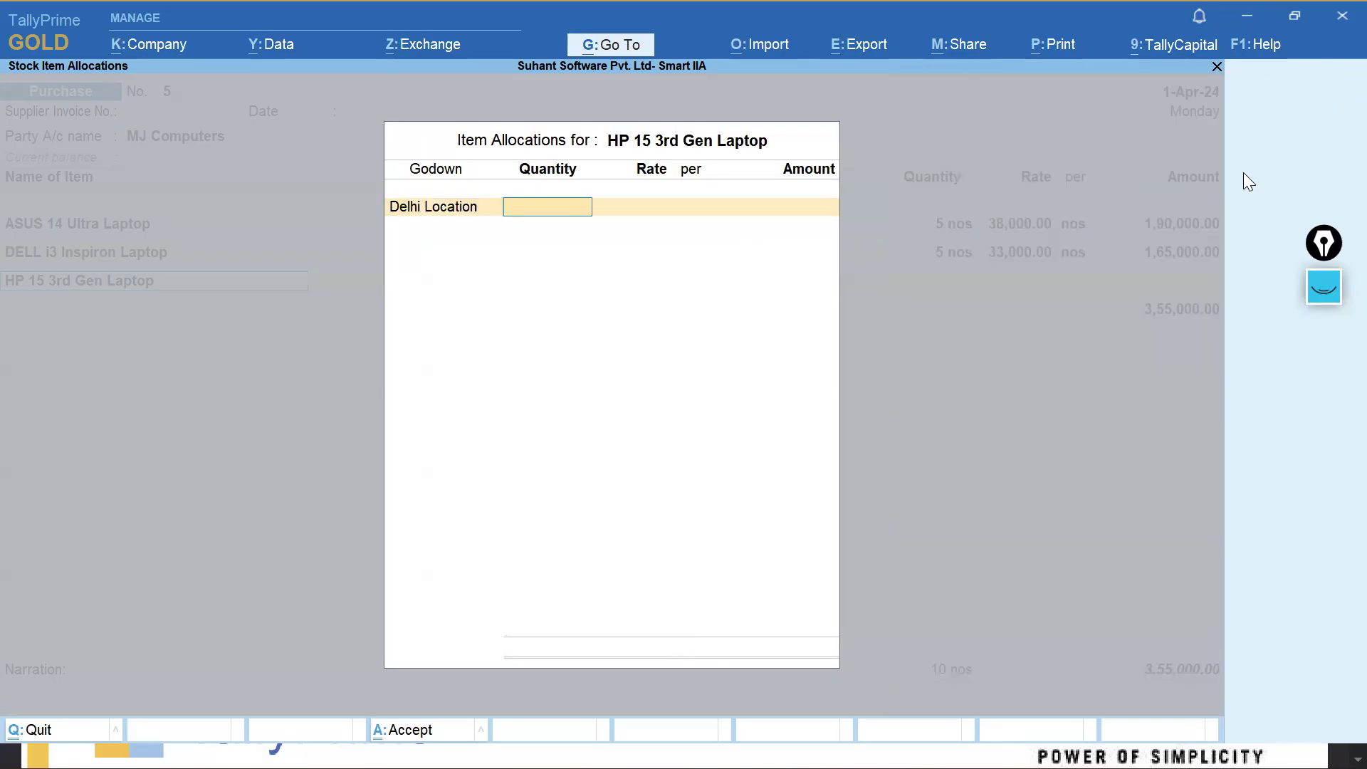
Enter 5 nos at a rate of 30,000 for HP 15 3rd Gen Laptop and allocate the amount to Purchase A/c.
{"action": "type", "text": "5"}
{"action": "key", "text": "Return"}
{"action": "type", "text": "30,000"}
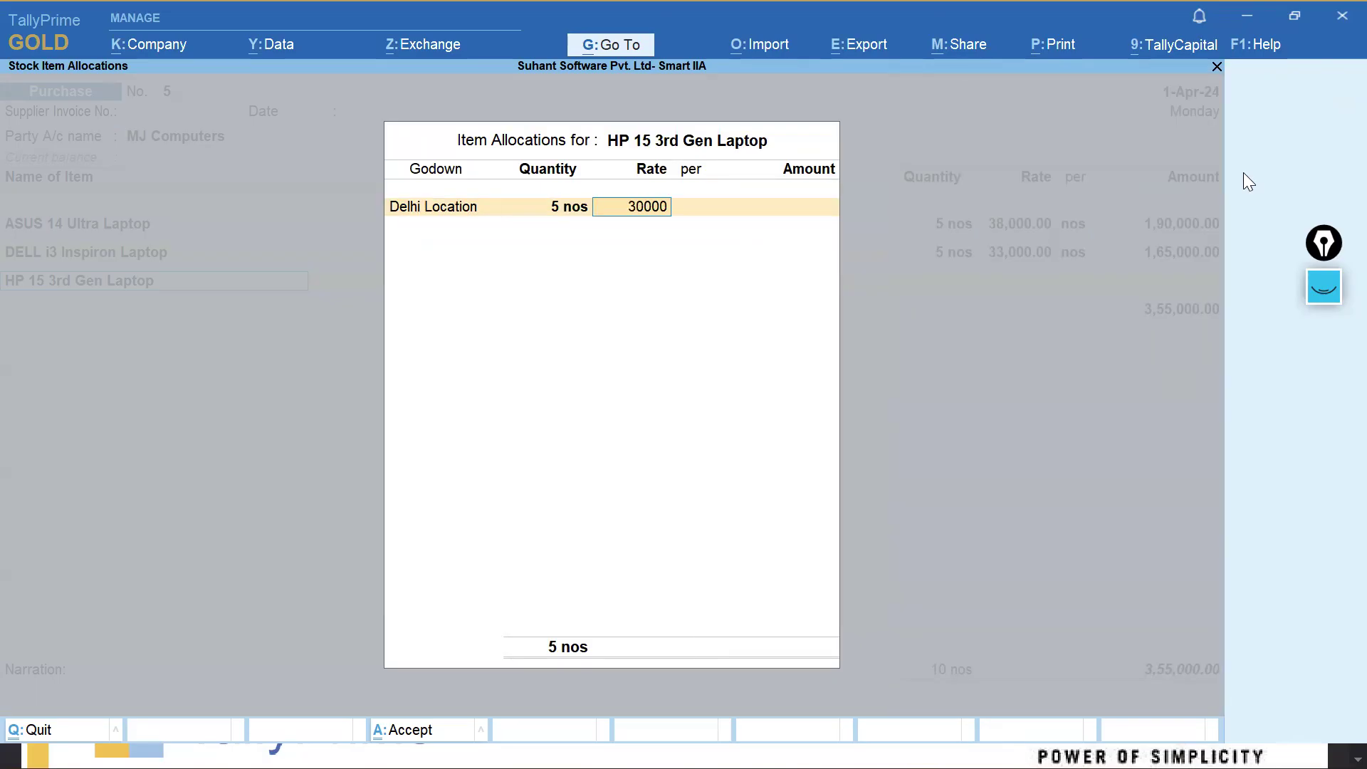
{"action": "key", "text": "Return"}
{"action": "key", "text": "Return"}
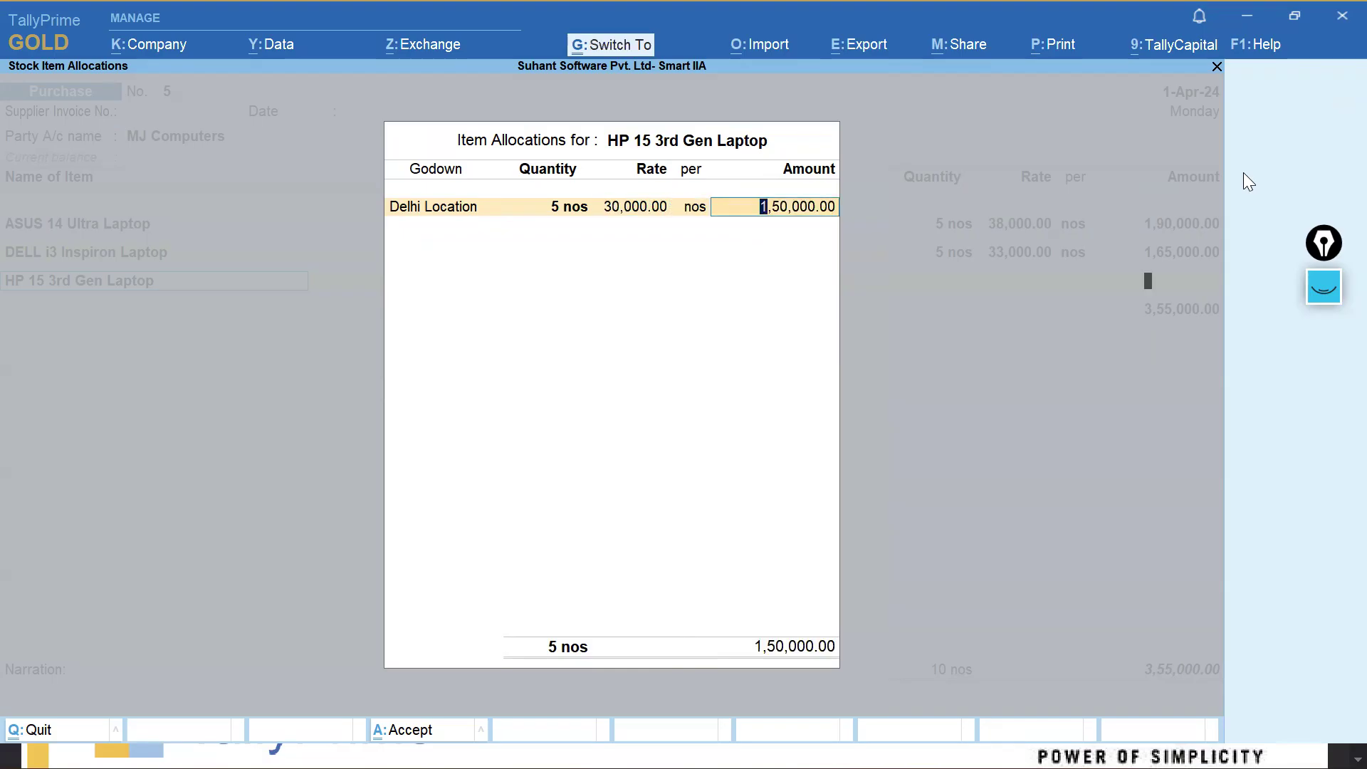
{"action": "key", "text": "ctrl+a"}
{"action": "key", "text": "Return"}
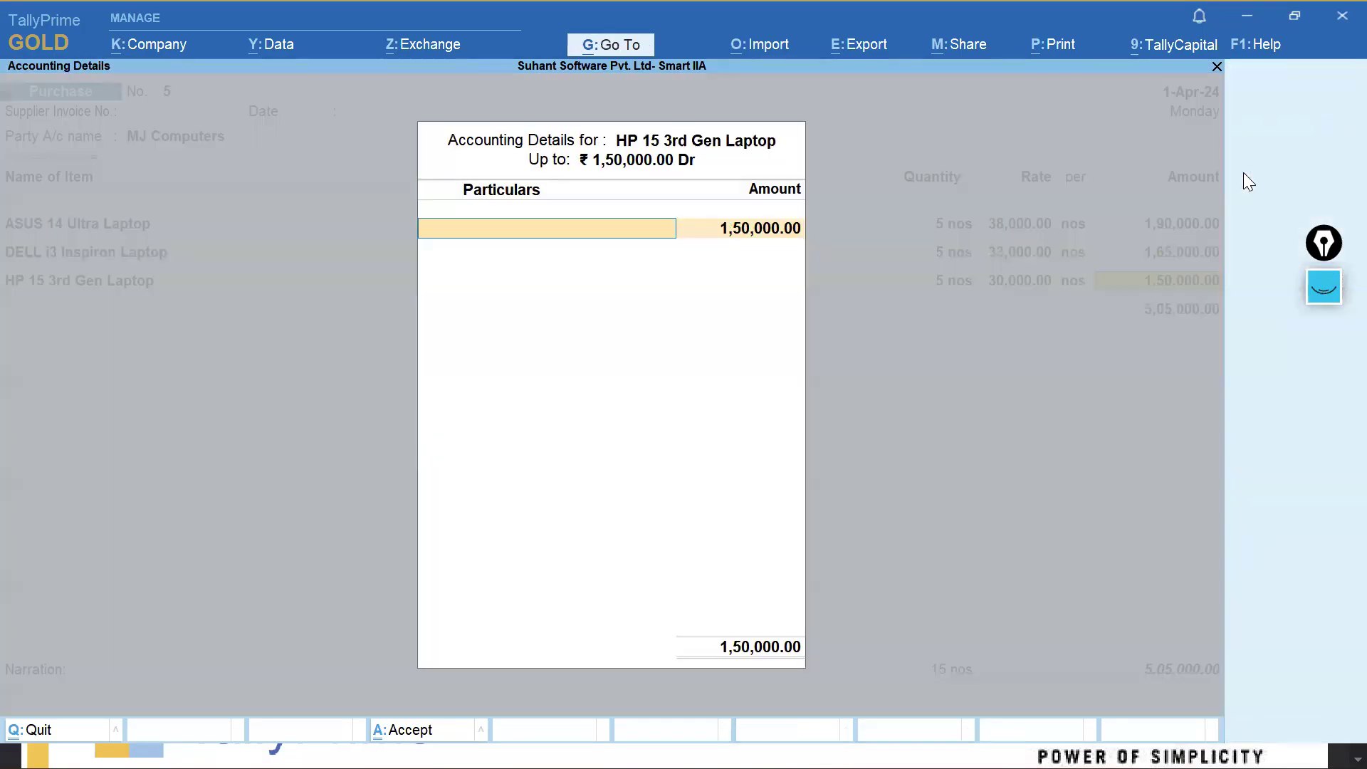
{"action": "key", "text": "ctrl+a"}
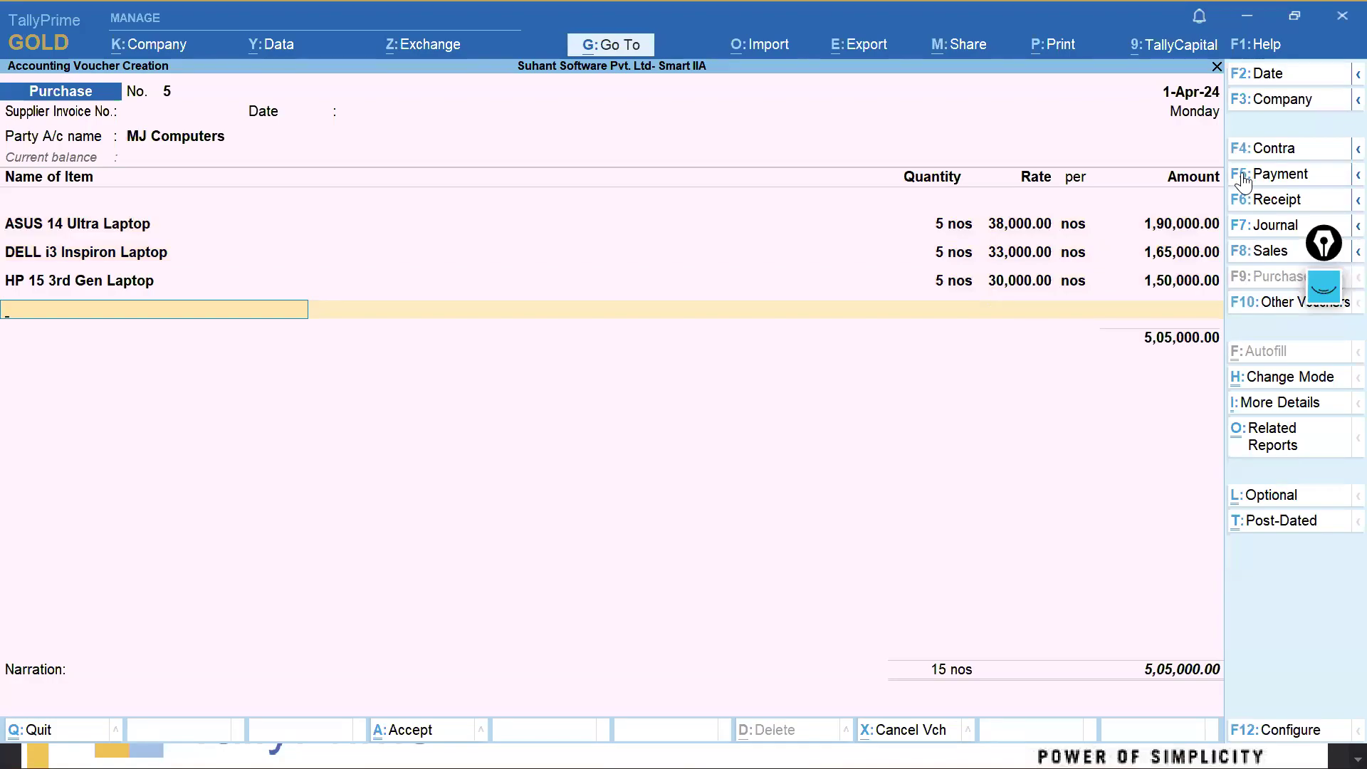
Choose Logitech K230 Keyboard as the fourth item of the purchase voucher.
{"action": "type", "text": "Logi"}
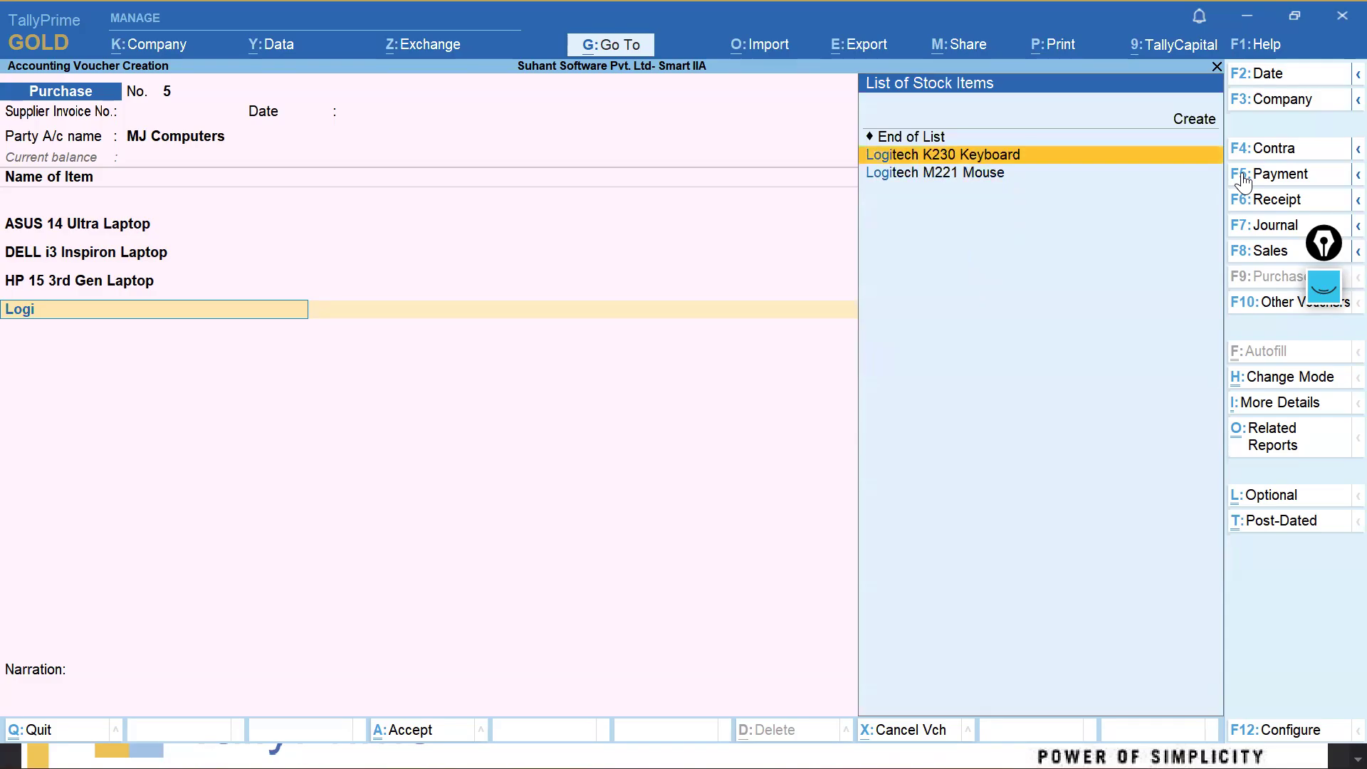
{"action": "key", "text": "Return"}
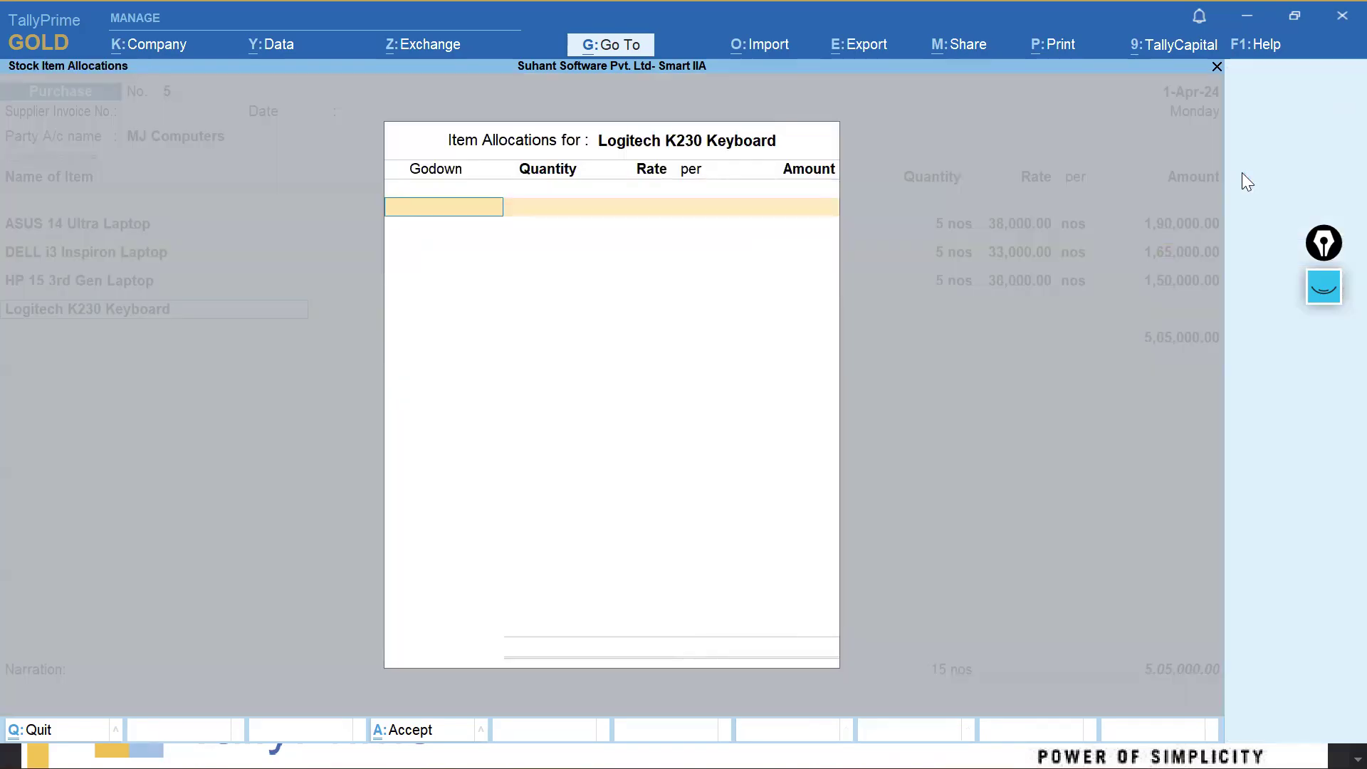
{"action": "key", "text": "Escape"}
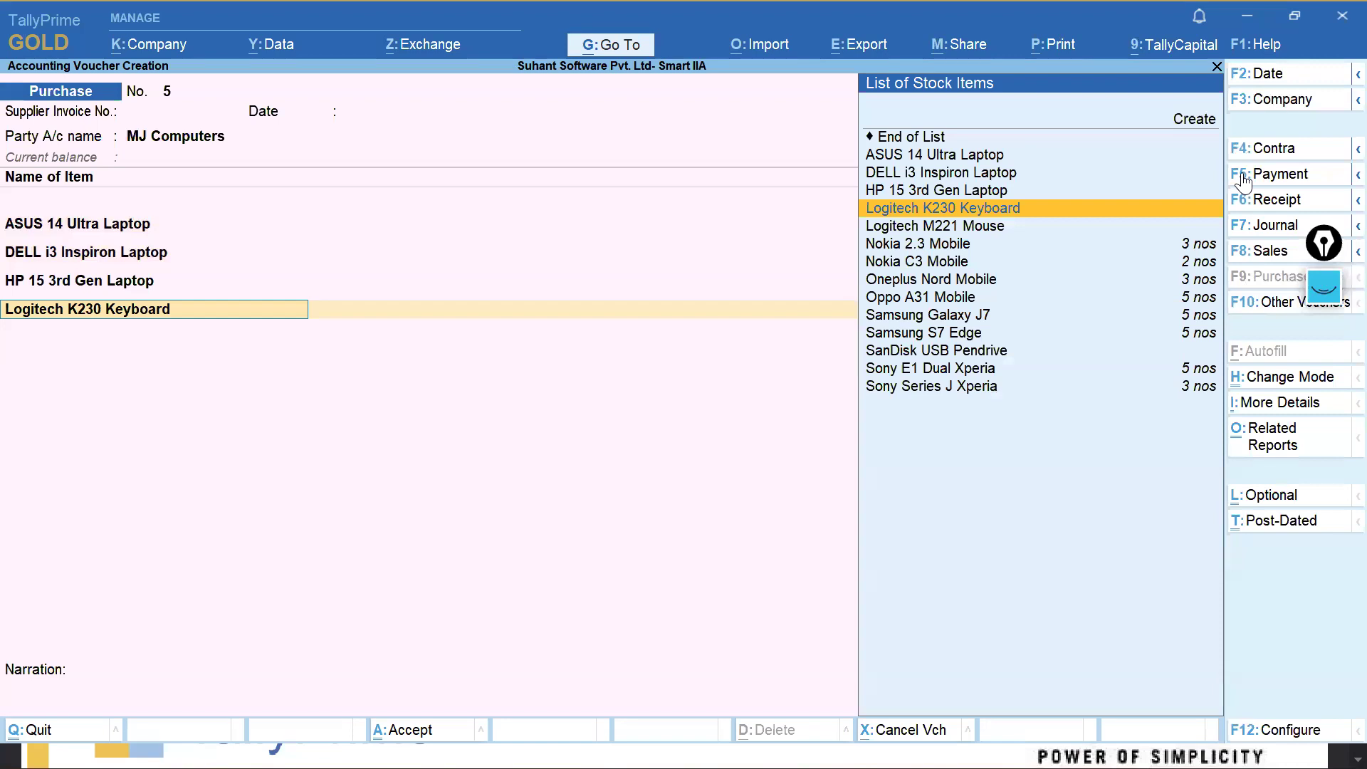
Check the unit of measure in the Logitech K230 Keyboard stock item master and leave without saving.
{"action": "key", "text": "ctrl+Return"}
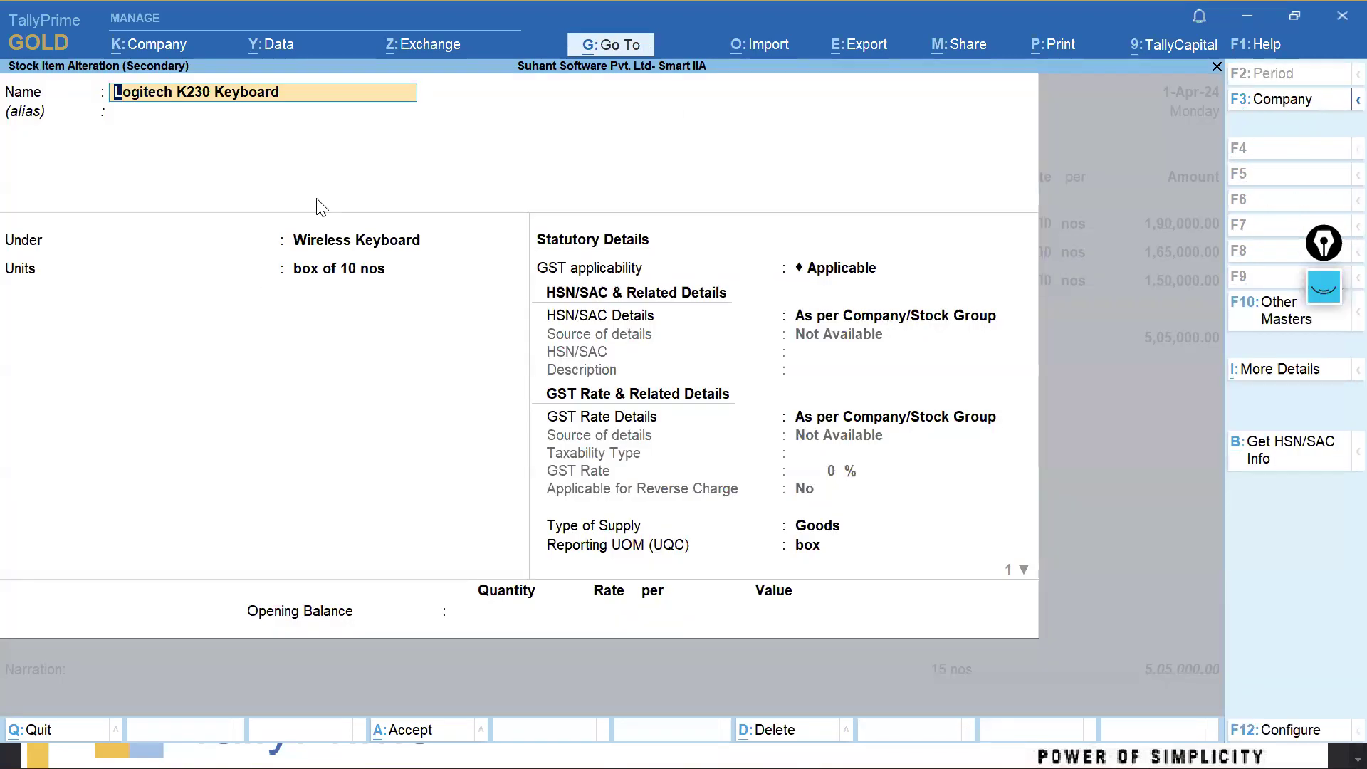
{"action": "left_click", "coordinate": [320, 274]}
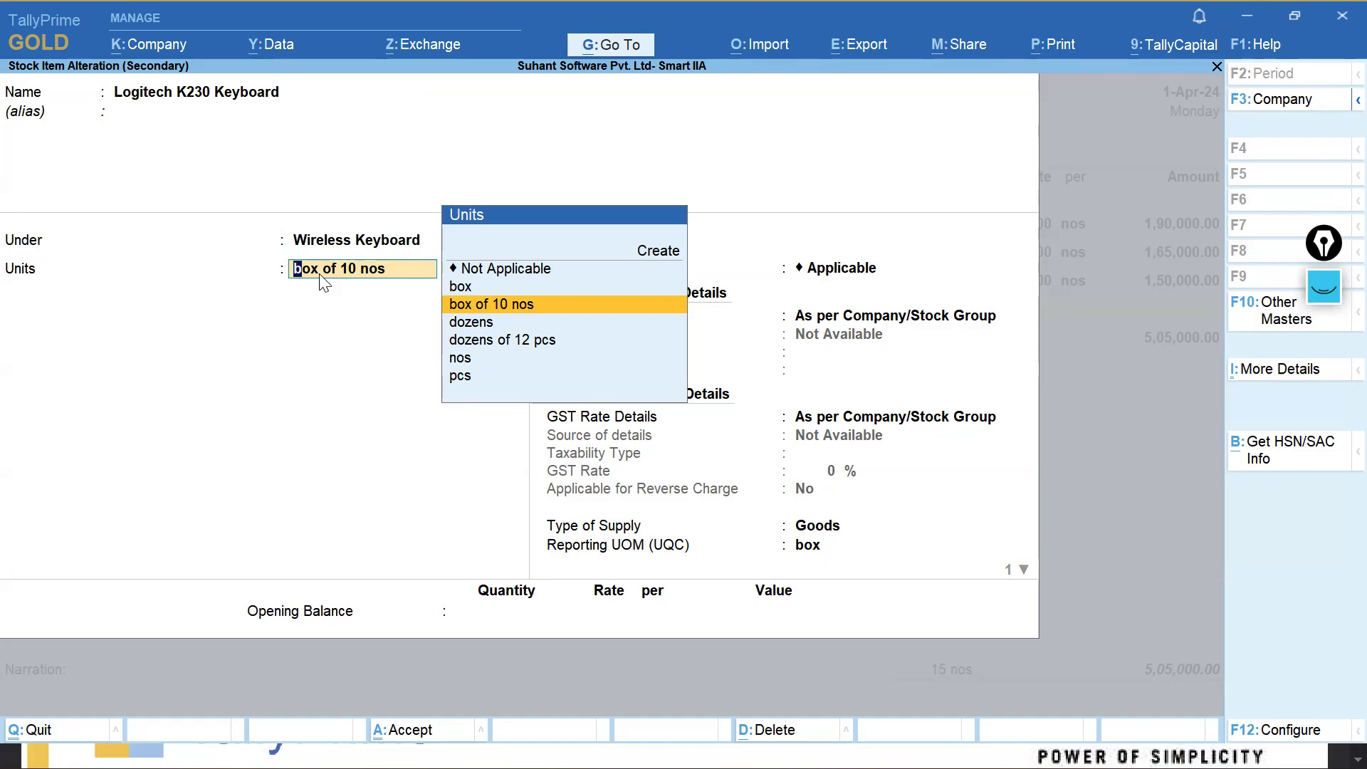
{"action": "type", "text": "a"}
{"action": "key", "text": "BackSpace"}
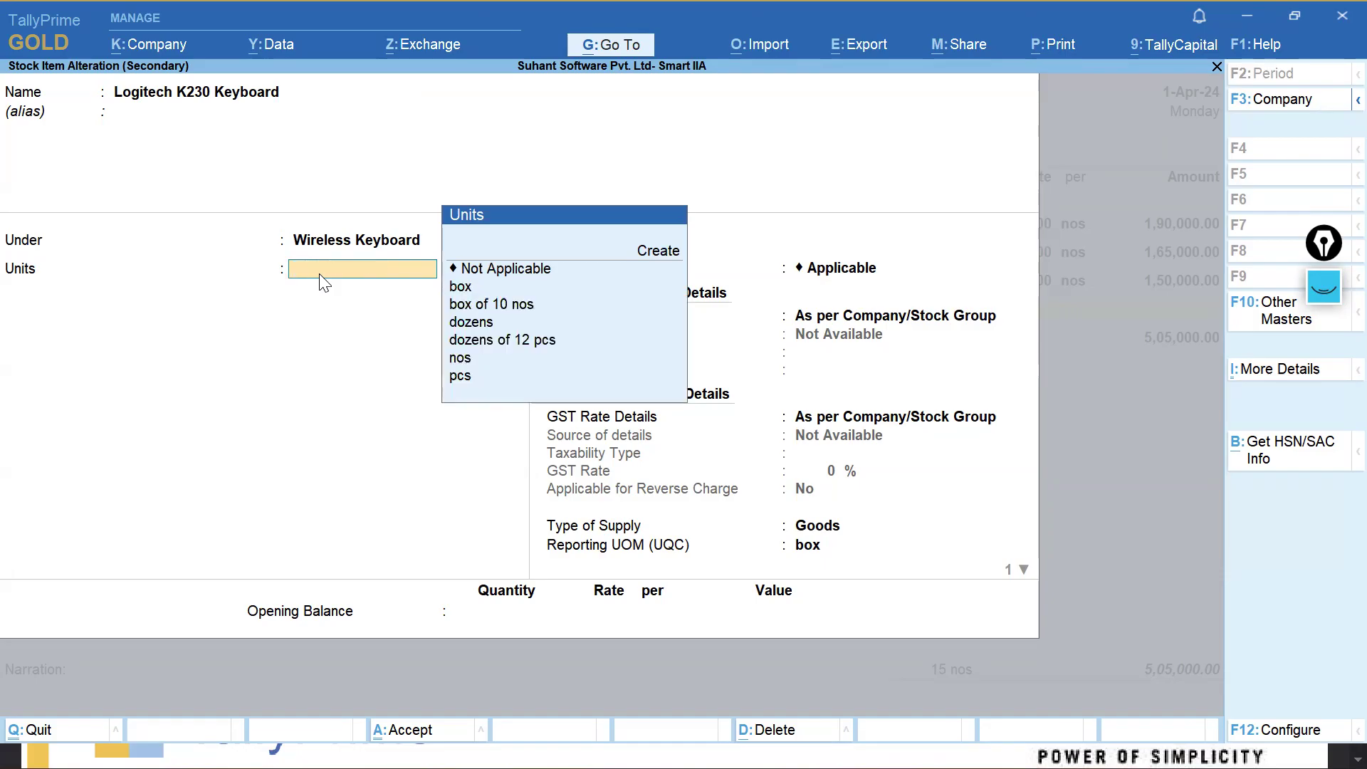
{"action": "key", "text": "Escape"}
{"action": "key", "text": "y"}
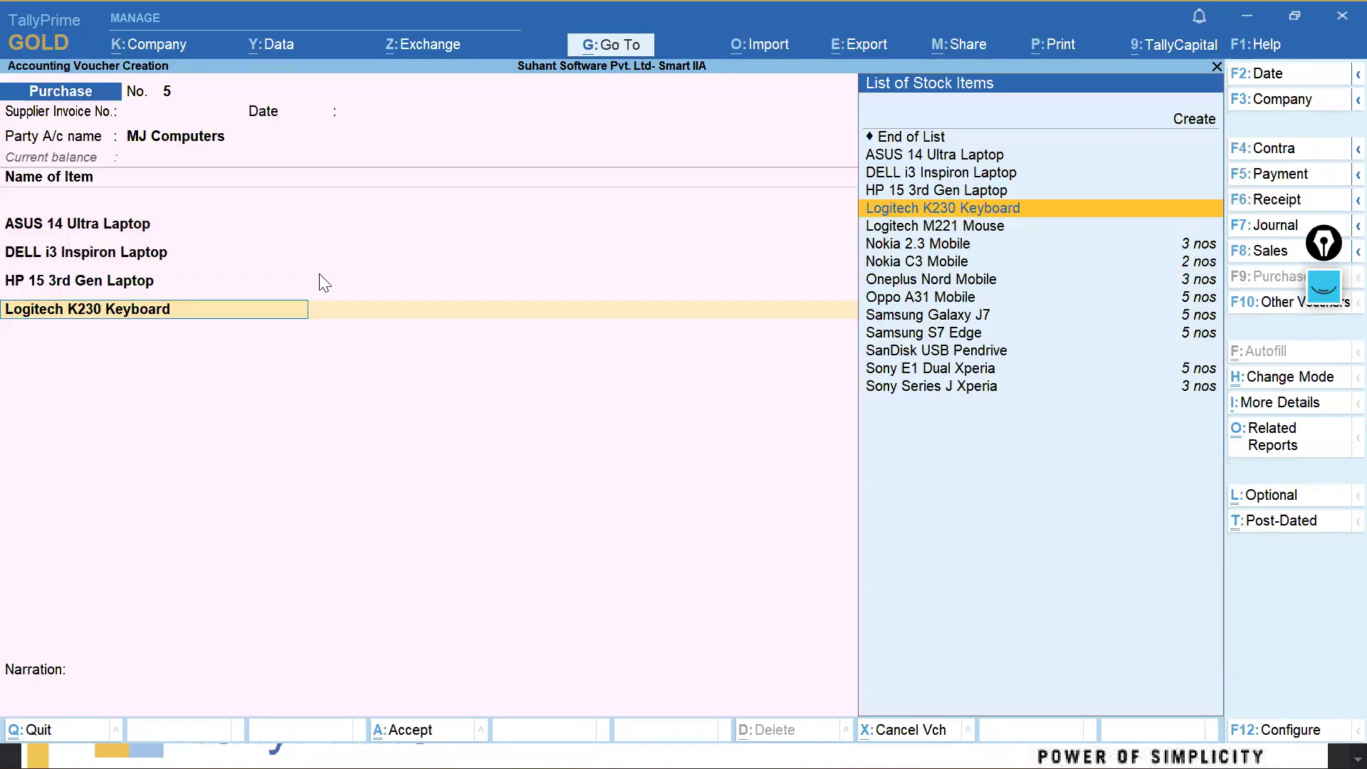
Set the Logitech K230 Keyboard's godown to Delhi Location and its quantity to 5 boxes.
{"action": "key", "text": "Return"}
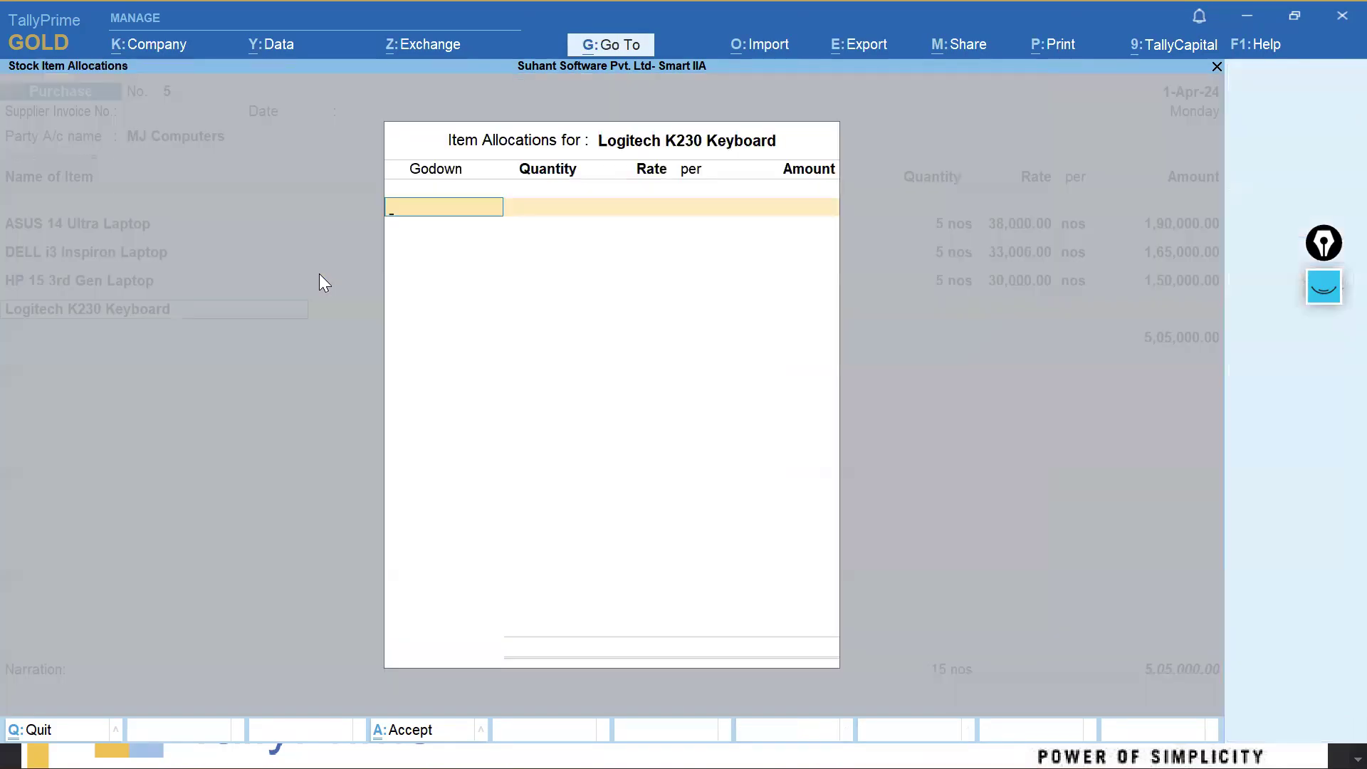
{"action": "type", "text": "Del"}
{"action": "key", "text": "Return"}
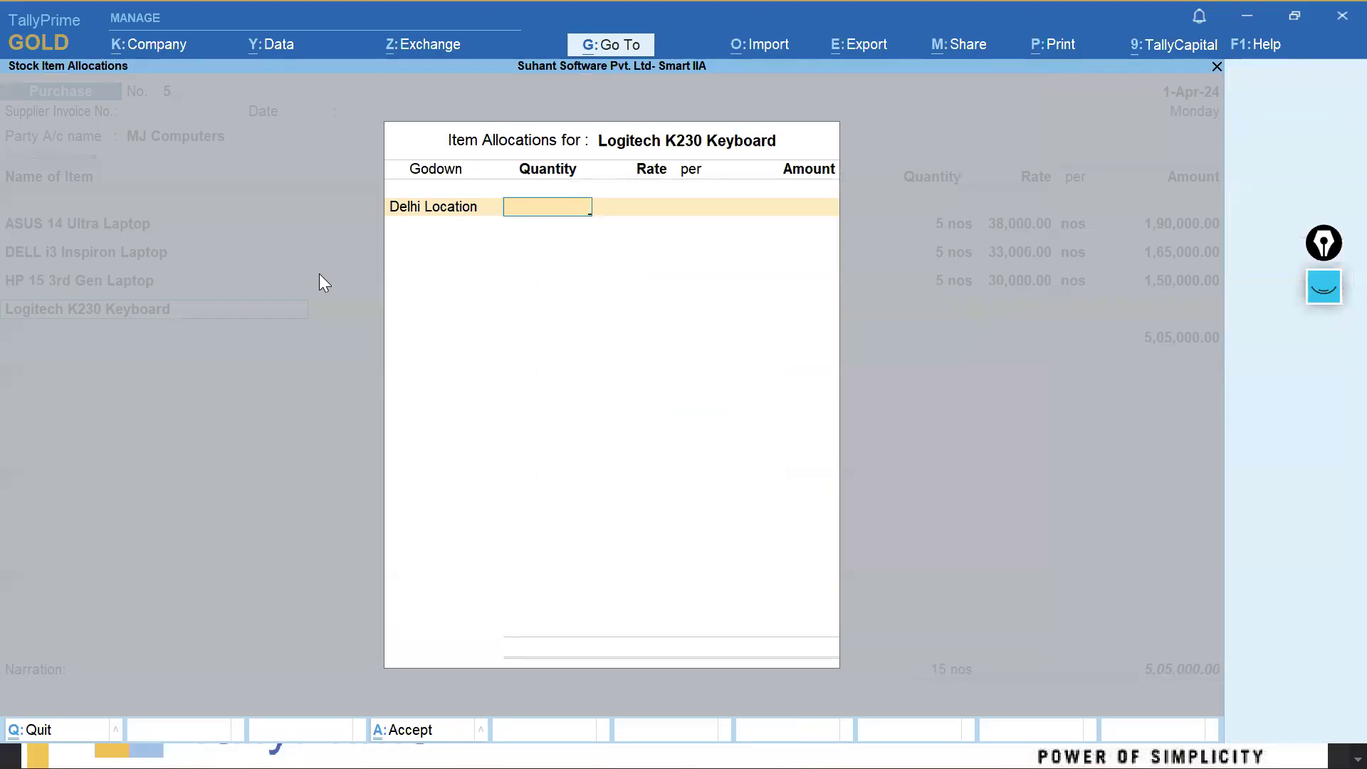
{"action": "type", "text": "5"}
{"action": "key", "text": "Return"}
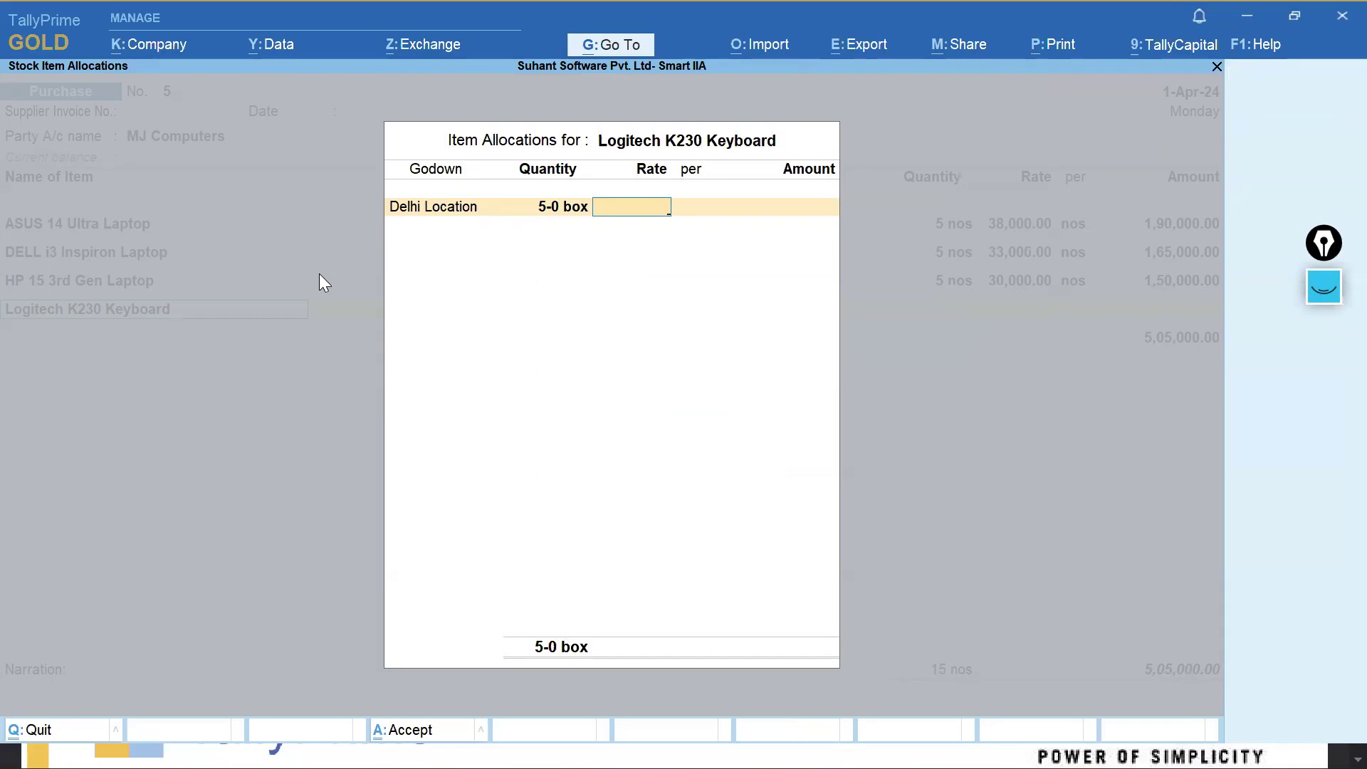
Set the Logitech K230 Keyboard's rate to 10,500 per box.
{"action": "key", "text": "BackSpace"}
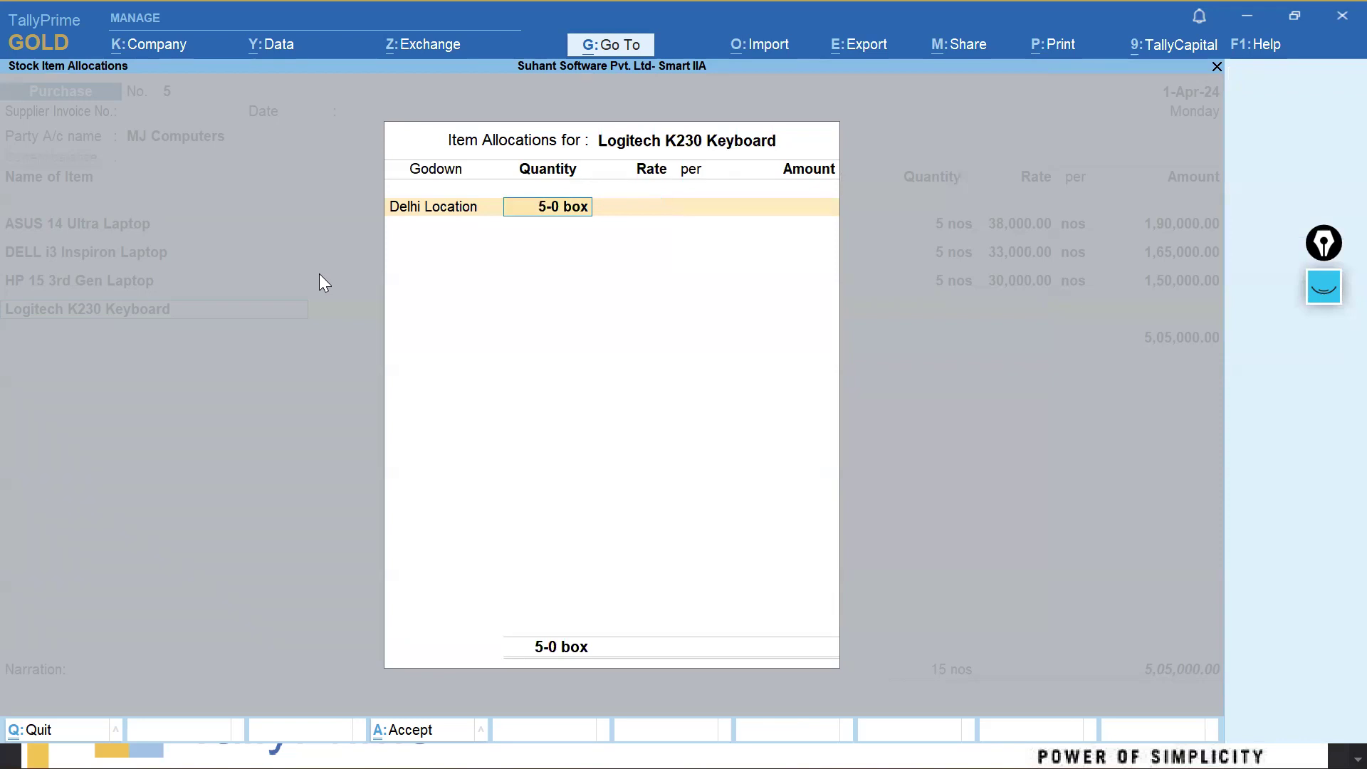
{"action": "key", "text": "Return"}
{"action": "type", "text": "5"}
{"action": "key", "text": "Return"}
{"action": "key", "text": "Return"}
{"action": "key", "text": "BackSpace"}
{"action": "key", "text": "BackSpace"}
{"action": "type", "text": "10500"}
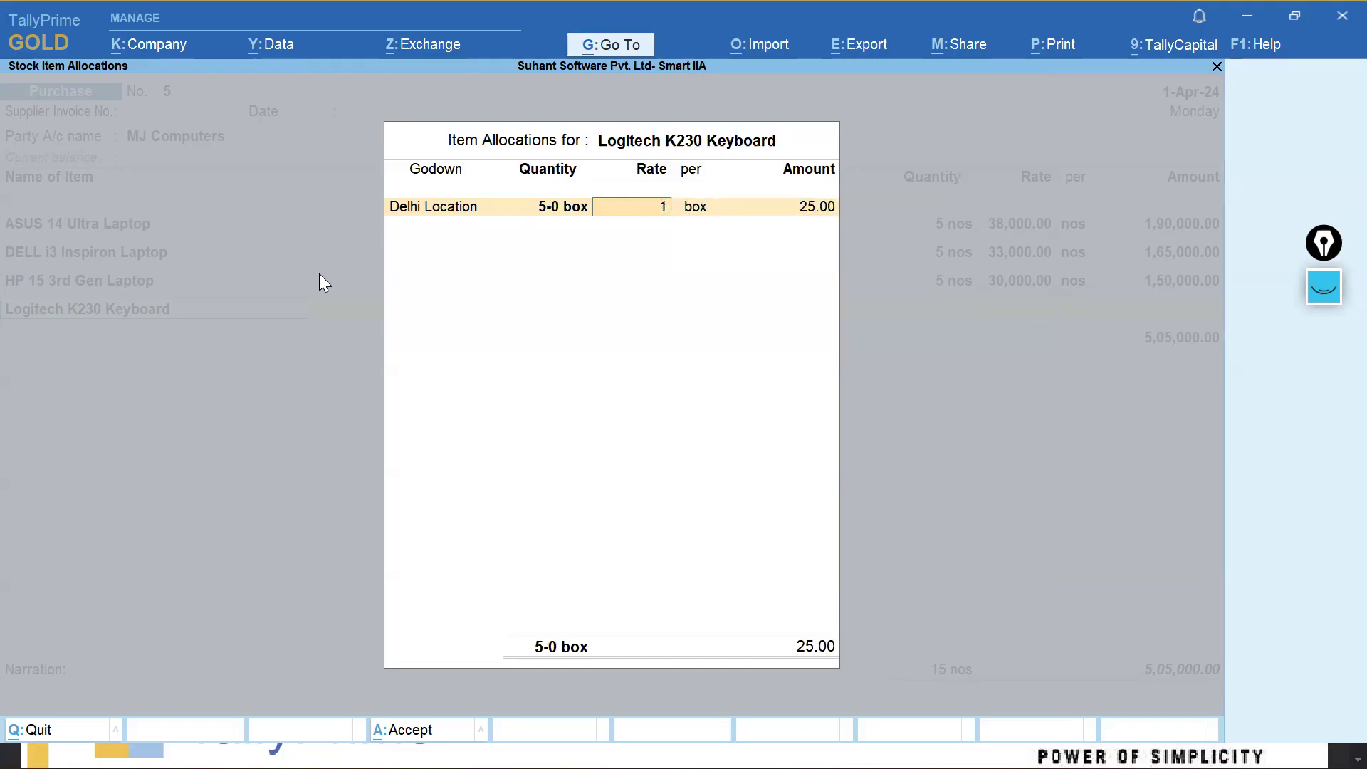
{"action": "key", "text": "Return"}
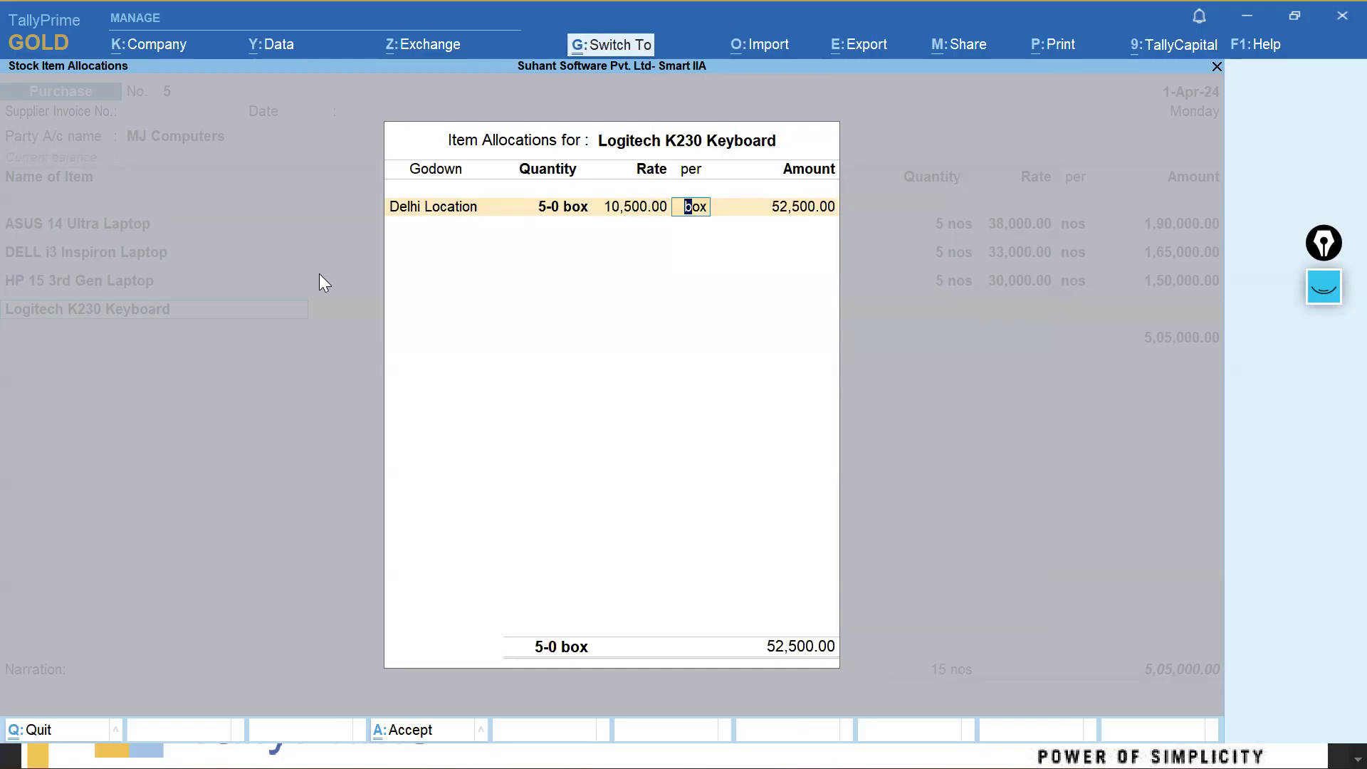
Accept the Logitech K230 Keyboard's item allocation and allocate its amount to Purchase A/c.
{"action": "key", "text": "ctrl+a"}
{"action": "key", "text": "Return"}
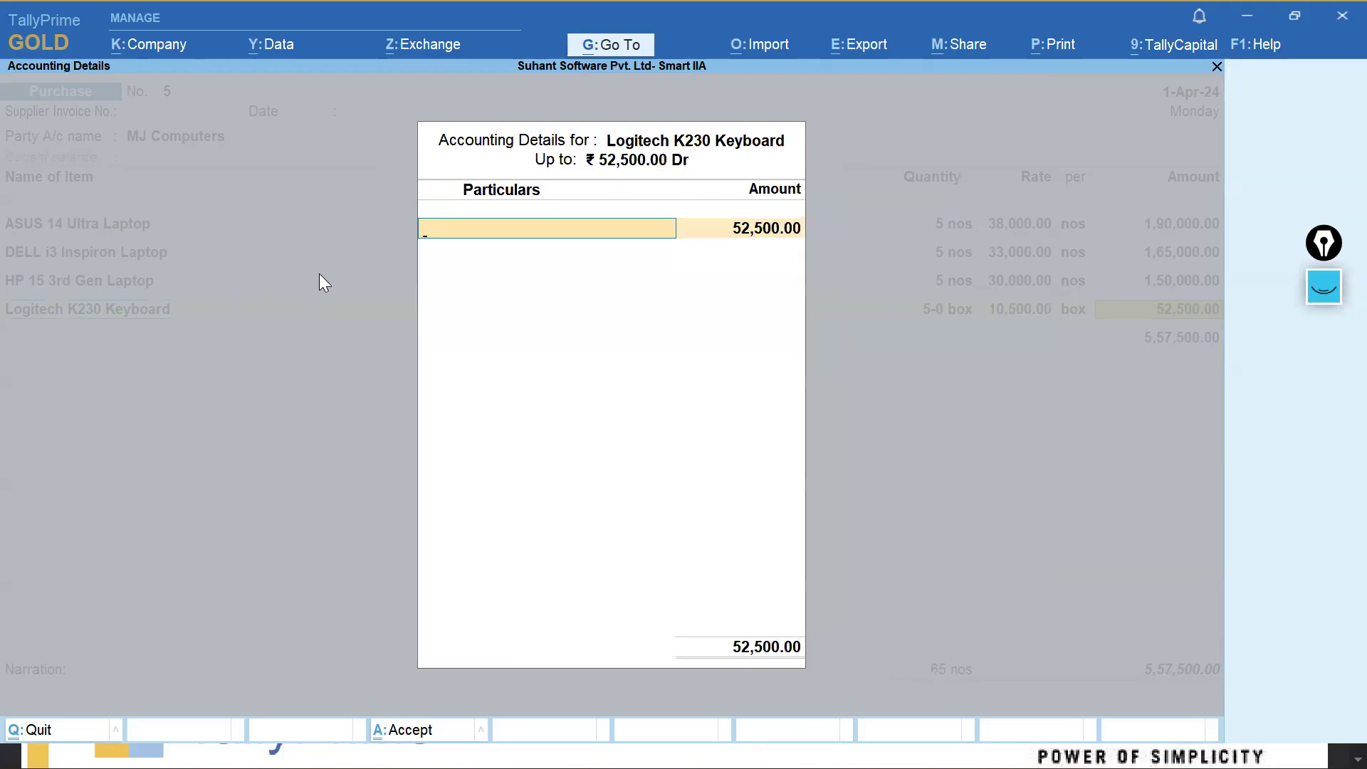
{"action": "key", "text": "Return"}
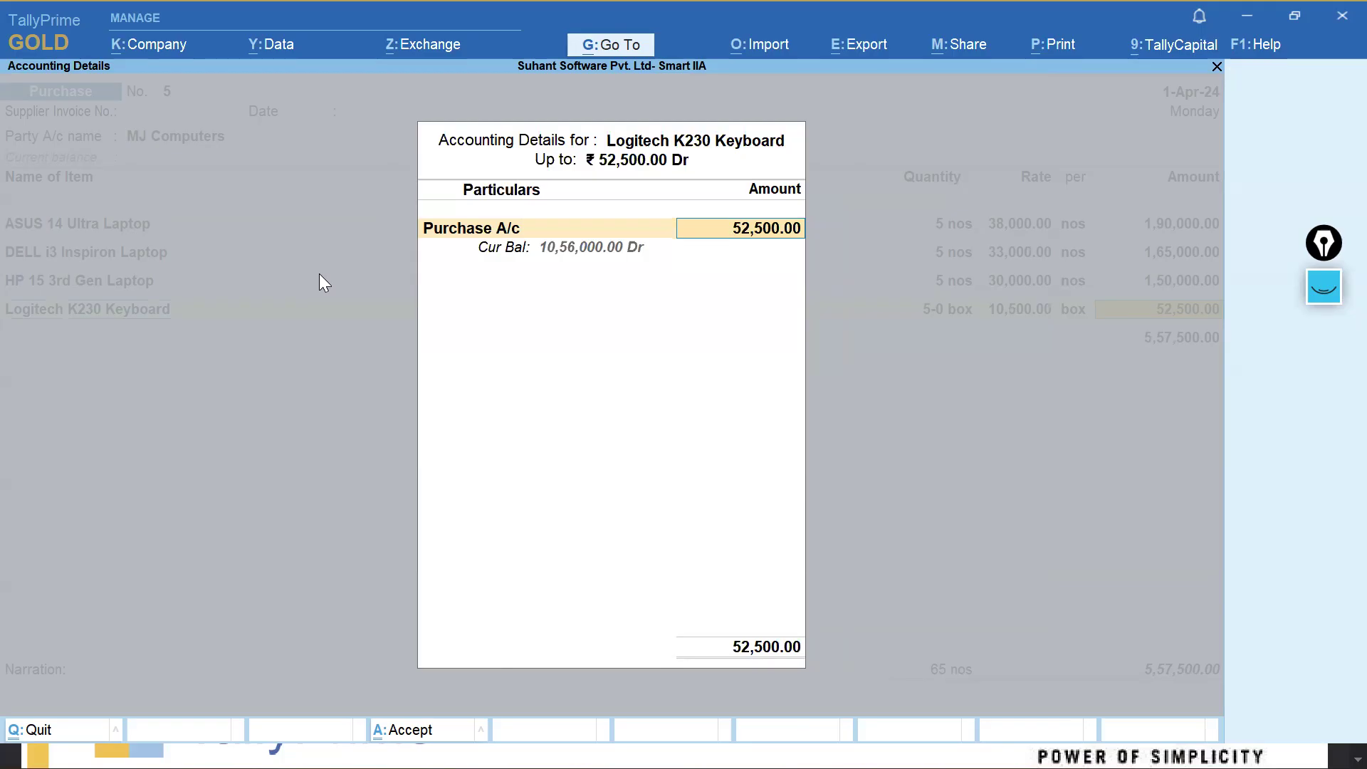
{"action": "key", "text": "Return"}
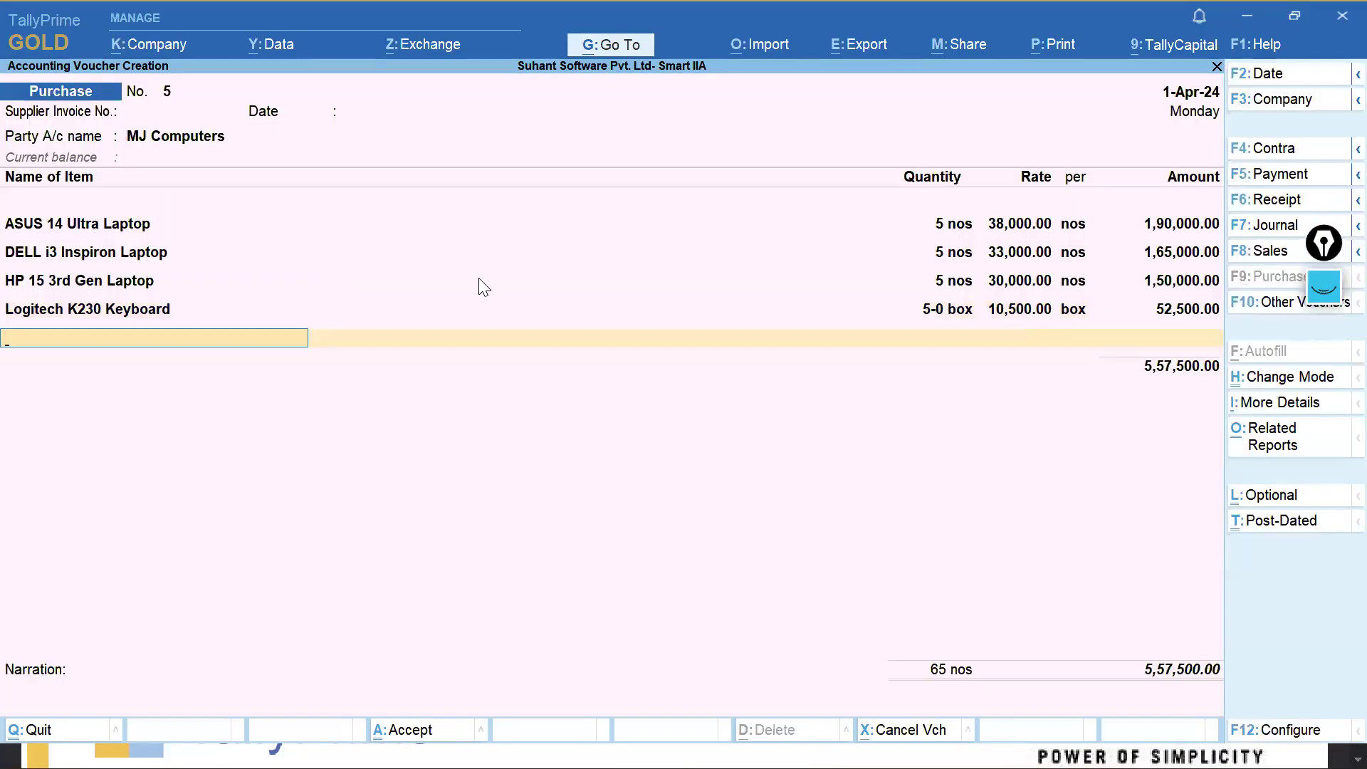
{"action": "key", "text": "BackSpace"}
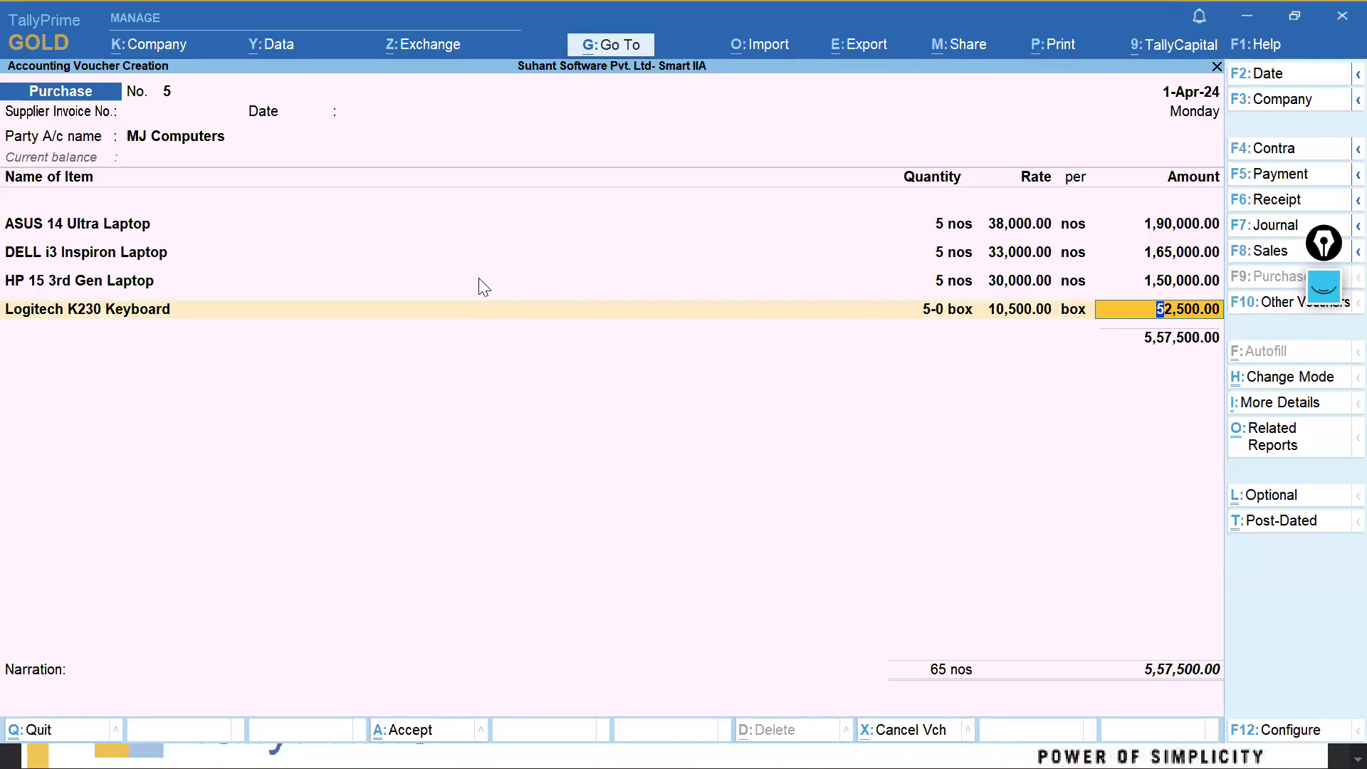
{"action": "key", "text": "Return"}
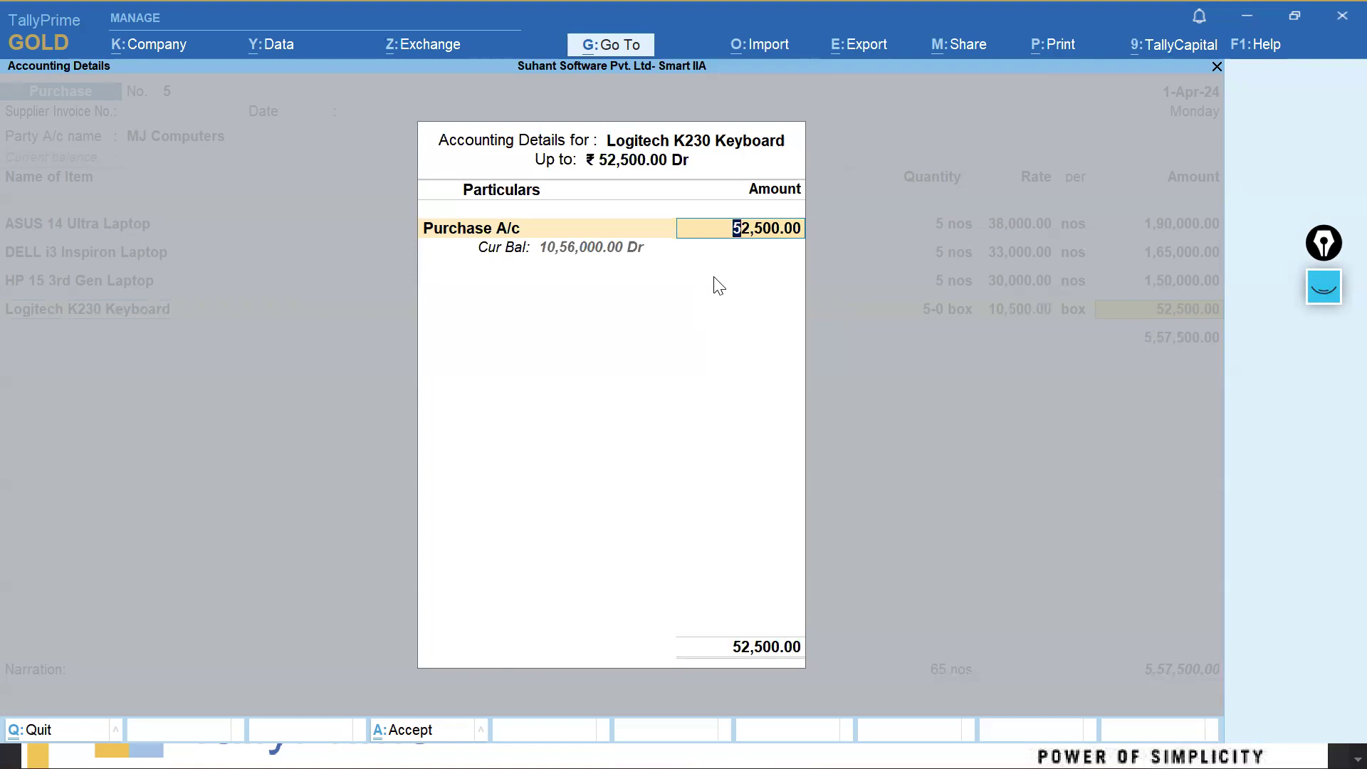
{"action": "key", "text": "Return"}
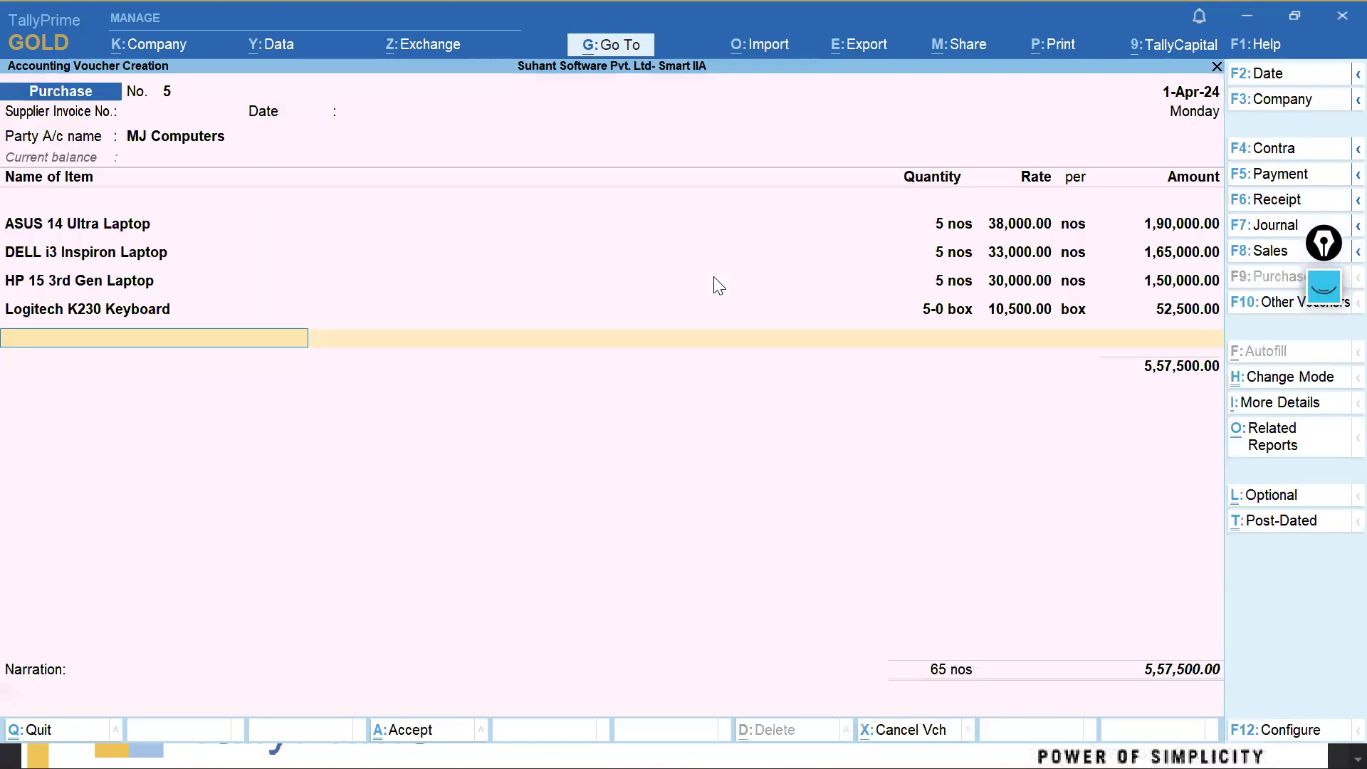
{"action": "key", "text": "Return"}
{"action": "type", "text": "Mo"}
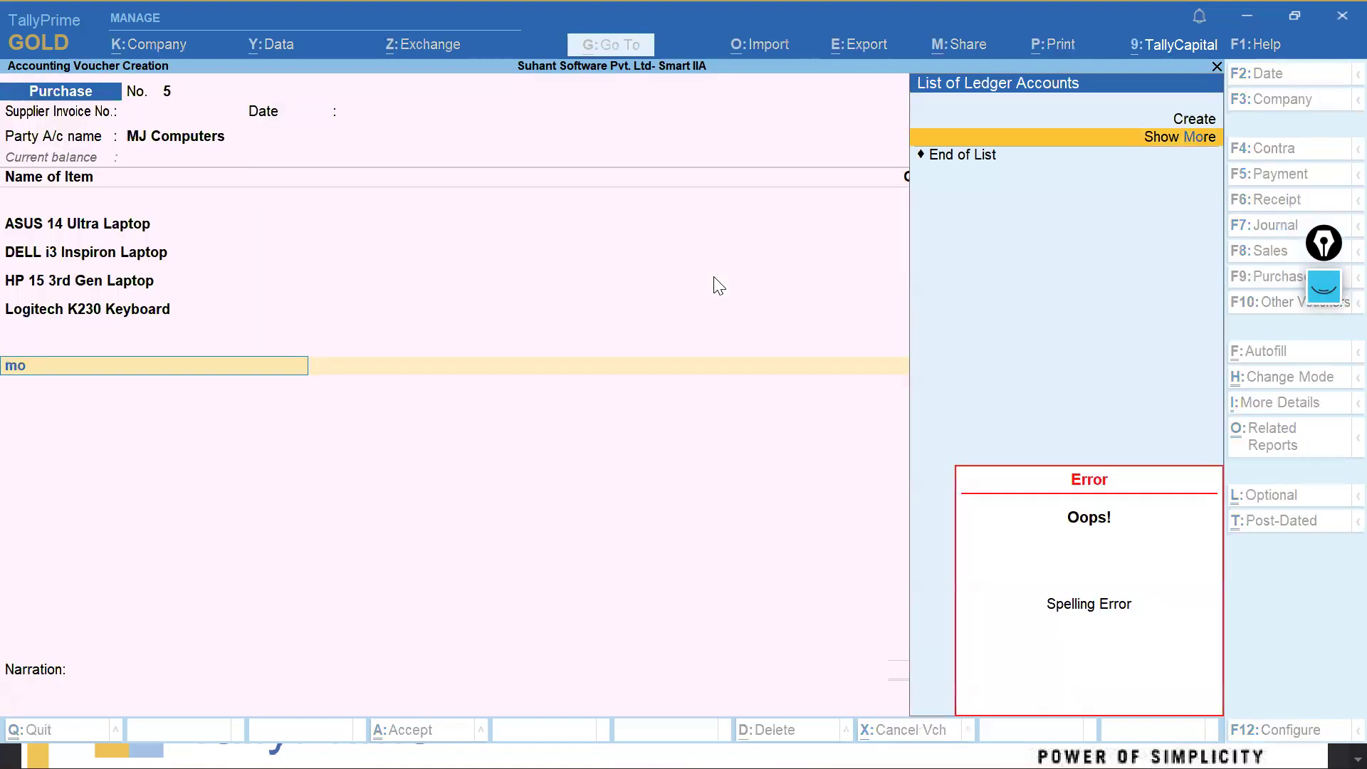
{"action": "key", "text": "BackSpace"}
{"action": "key", "text": "BackSpace"}
{"action": "key", "text": "BackSpace"}
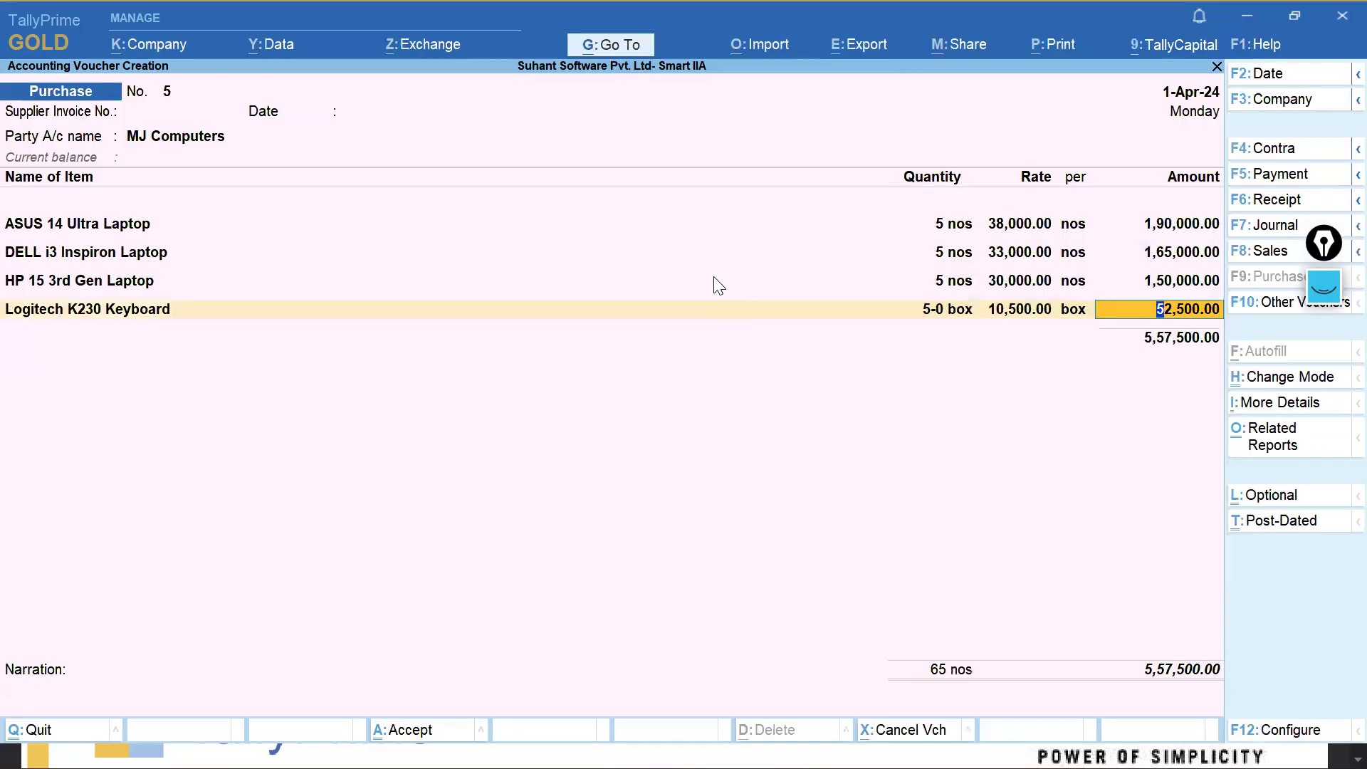
{"action": "key", "text": "Return"}
{"action": "key", "text": "Return"}
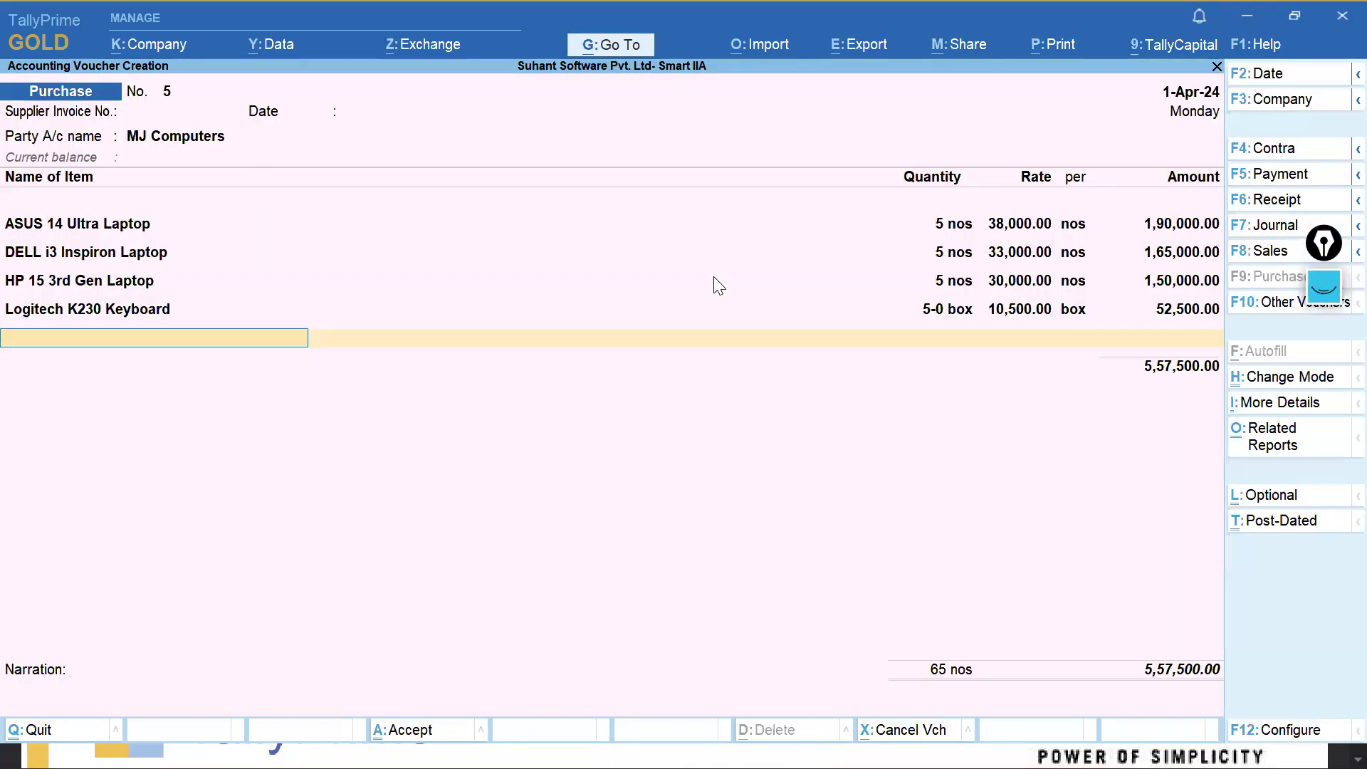
{"action": "type", "text": "mo"}
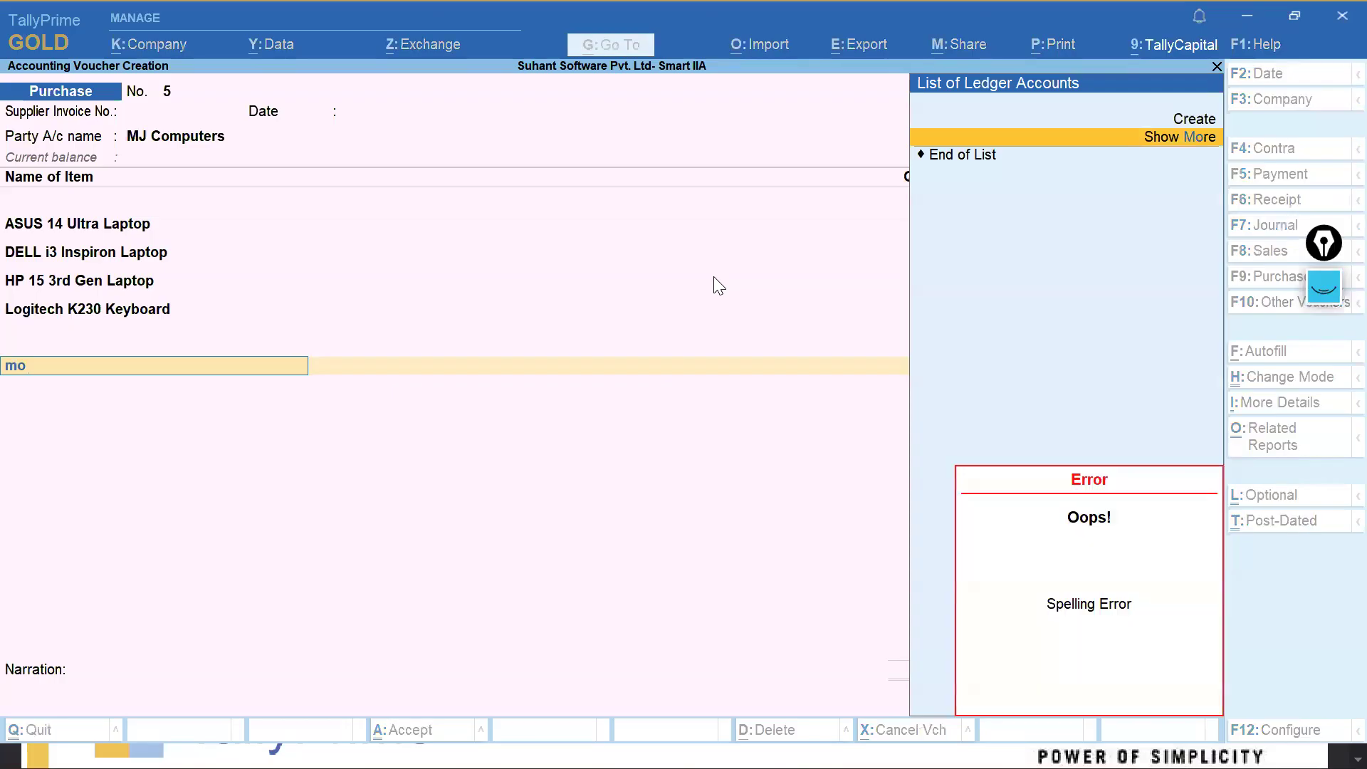
{"action": "key", "text": "BackSpace"}
{"action": "key", "text": "BackSpace"}
{"action": "key", "text": "BackSpace"}
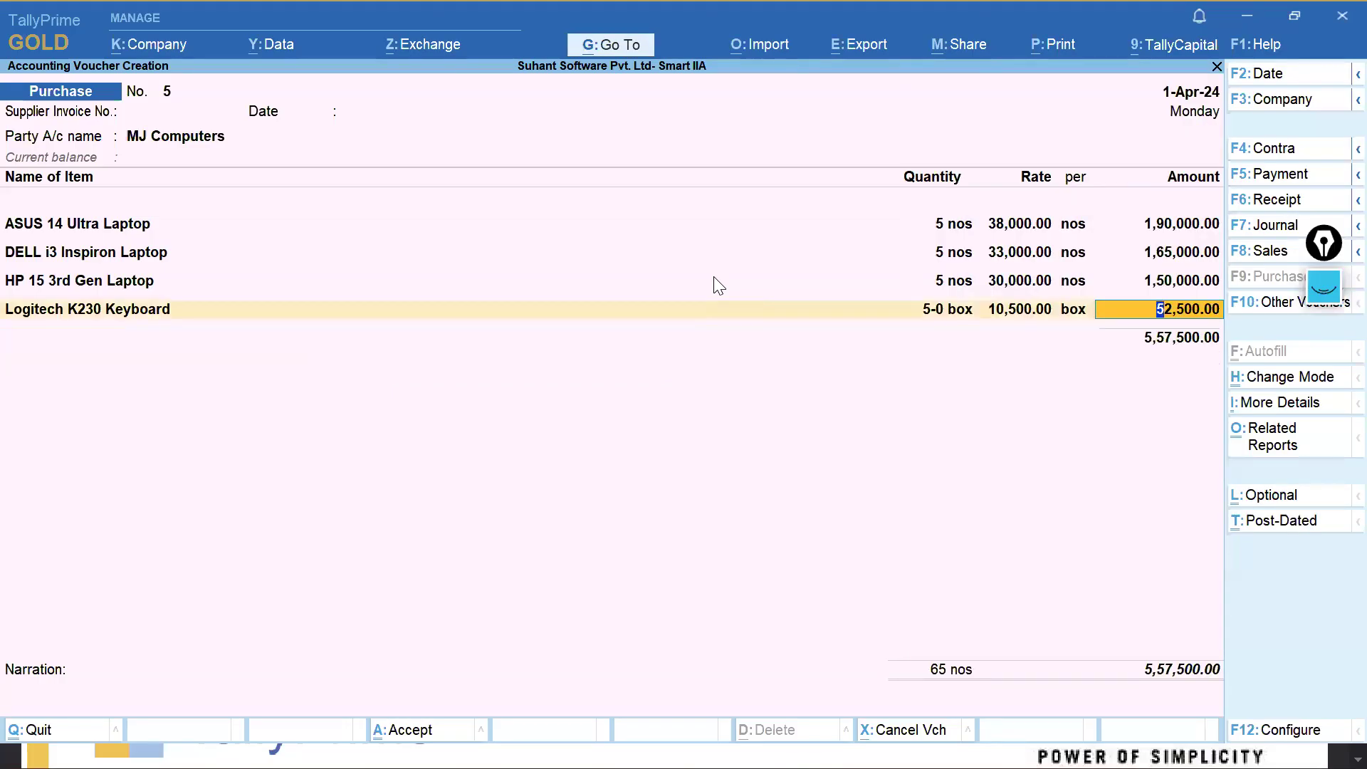
{"action": "key", "text": "Return"}
{"action": "key", "text": "Return"}
Add Logitech M221 Mouse as the fifth item and set its godown to Delhi Location.
{"action": "type", "text": "Mou"}
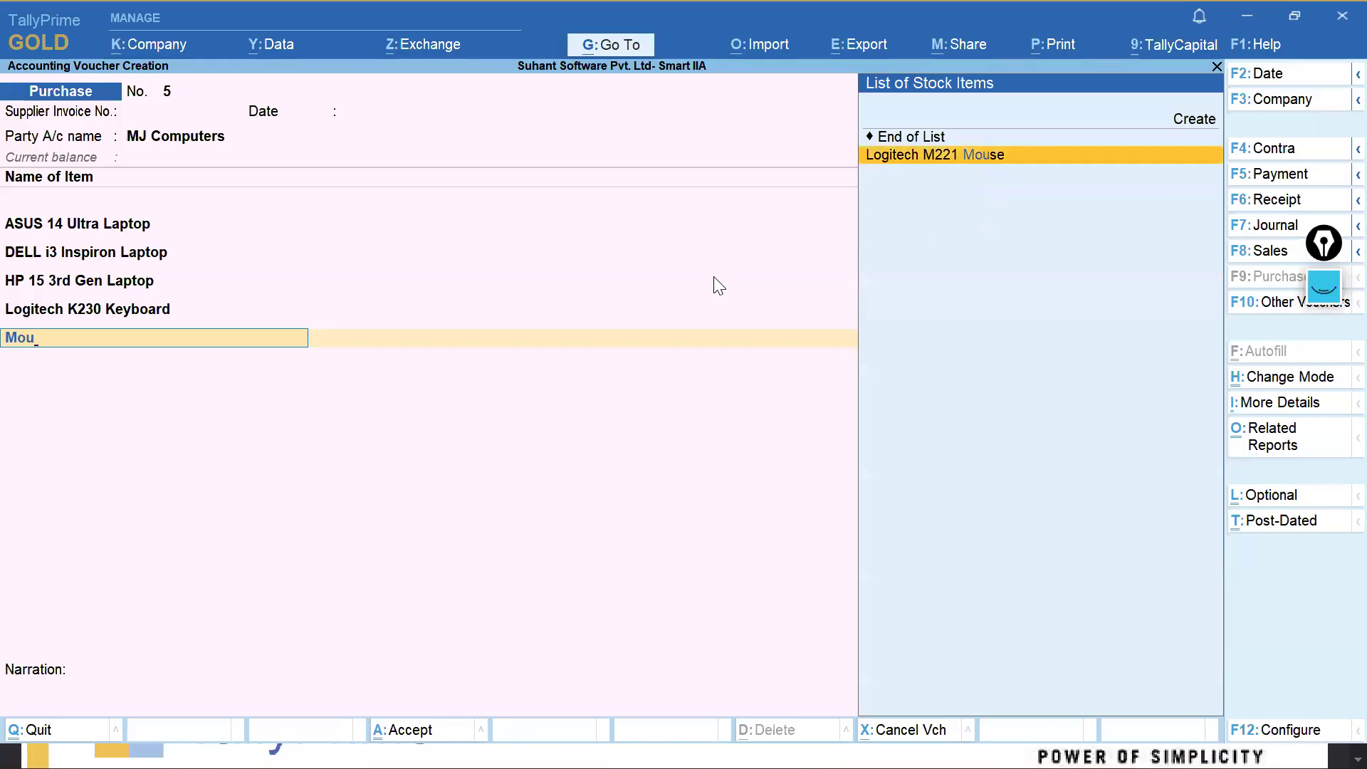
{"action": "key", "text": "Return"}
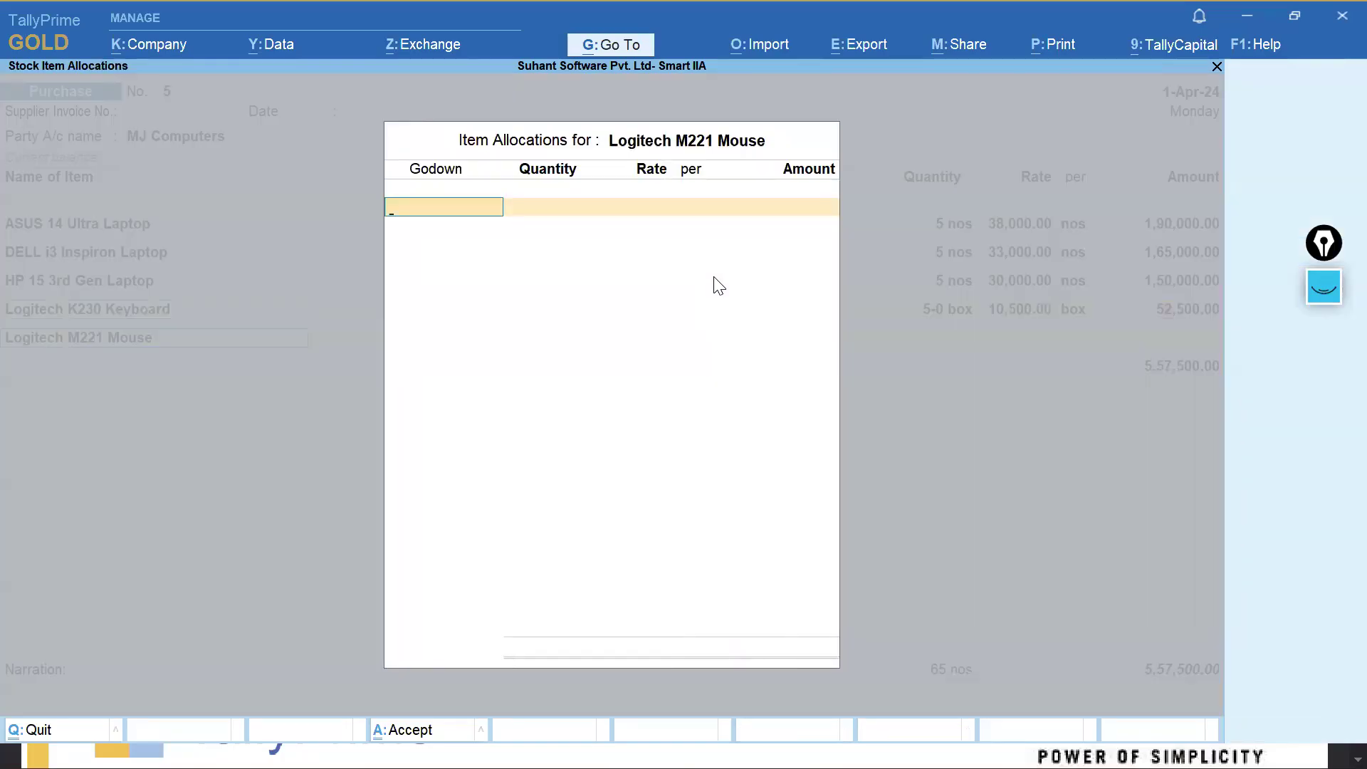
{"action": "type", "text": "Del"}
{"action": "key", "text": "Return"}
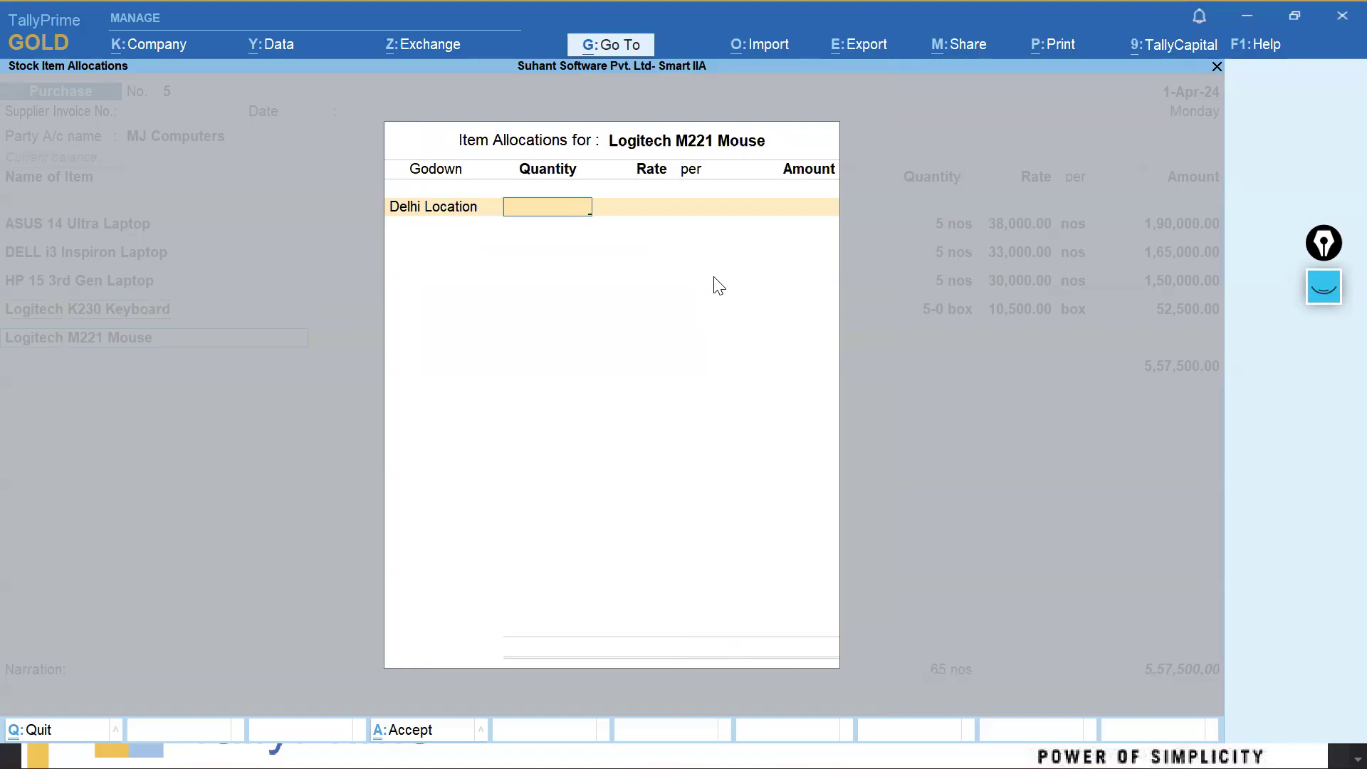
Enter 5 boxes at a rate of 7,000 per box for Logitech M221 Mouse.
{"action": "type", "text": "5"}
{"action": "key", "text": "Return"}
{"action": "type", "text": "7,00"}
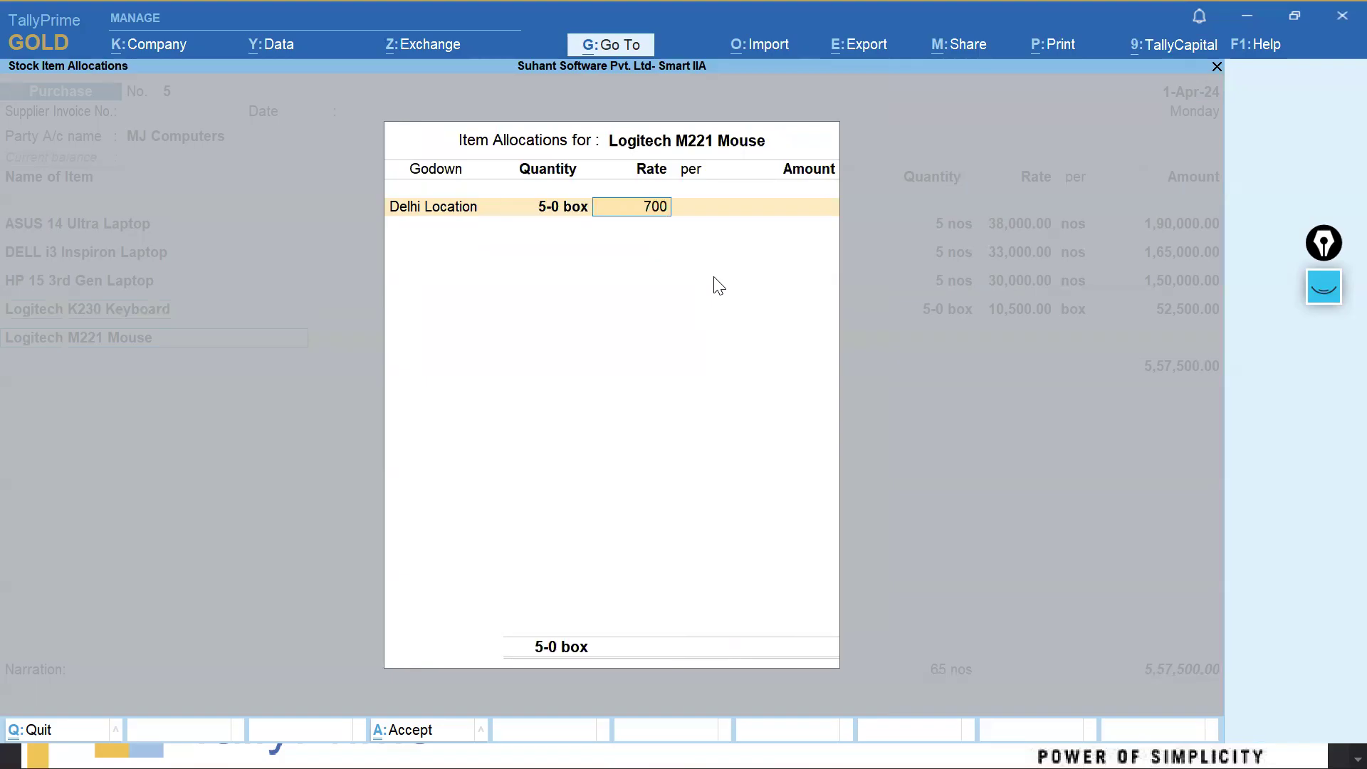
{"action": "type", "text": "0"}
{"action": "key", "text": "Return"}
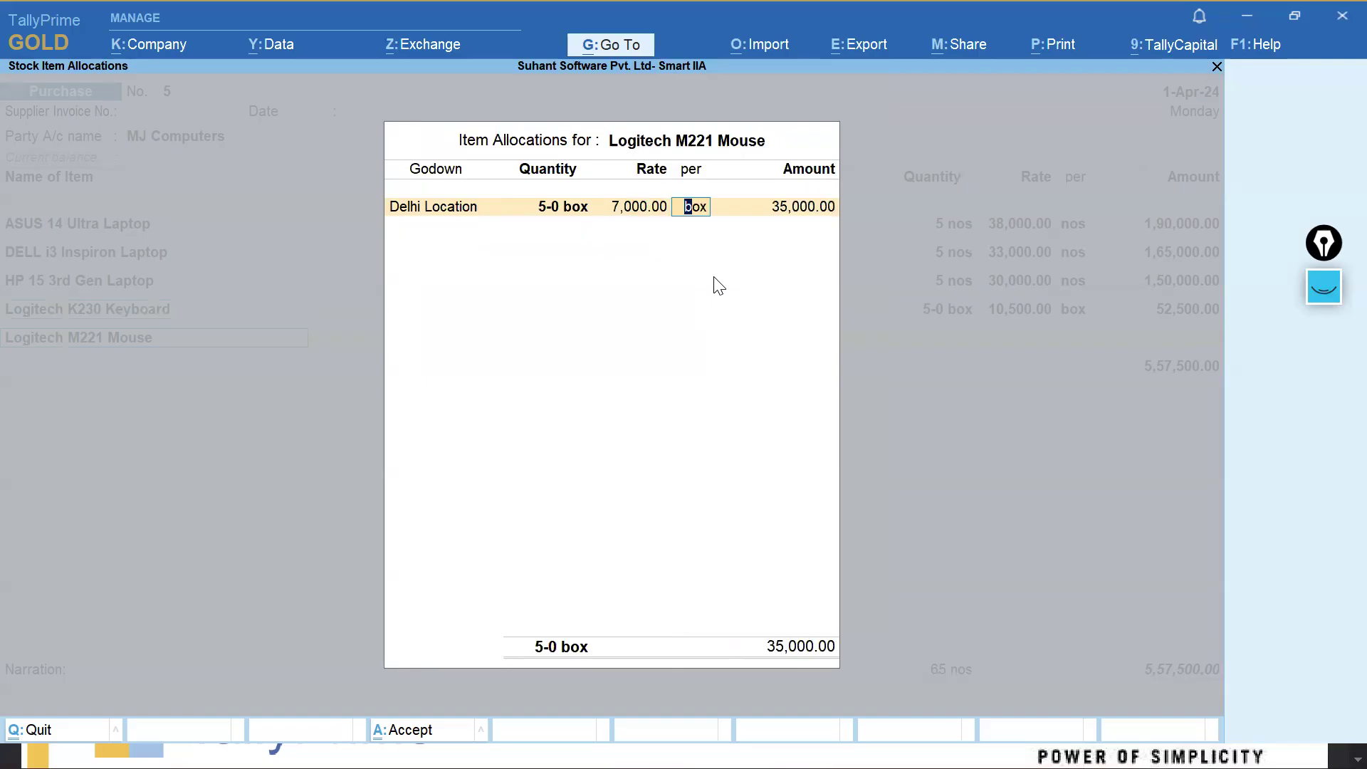
Accept the Logitech M221 Mouse's item allocation and allocate its amount to Purchase A/c.
{"action": "key", "text": "Return"}
{"action": "key", "text": "Return"}
{"action": "key", "text": "Return"}
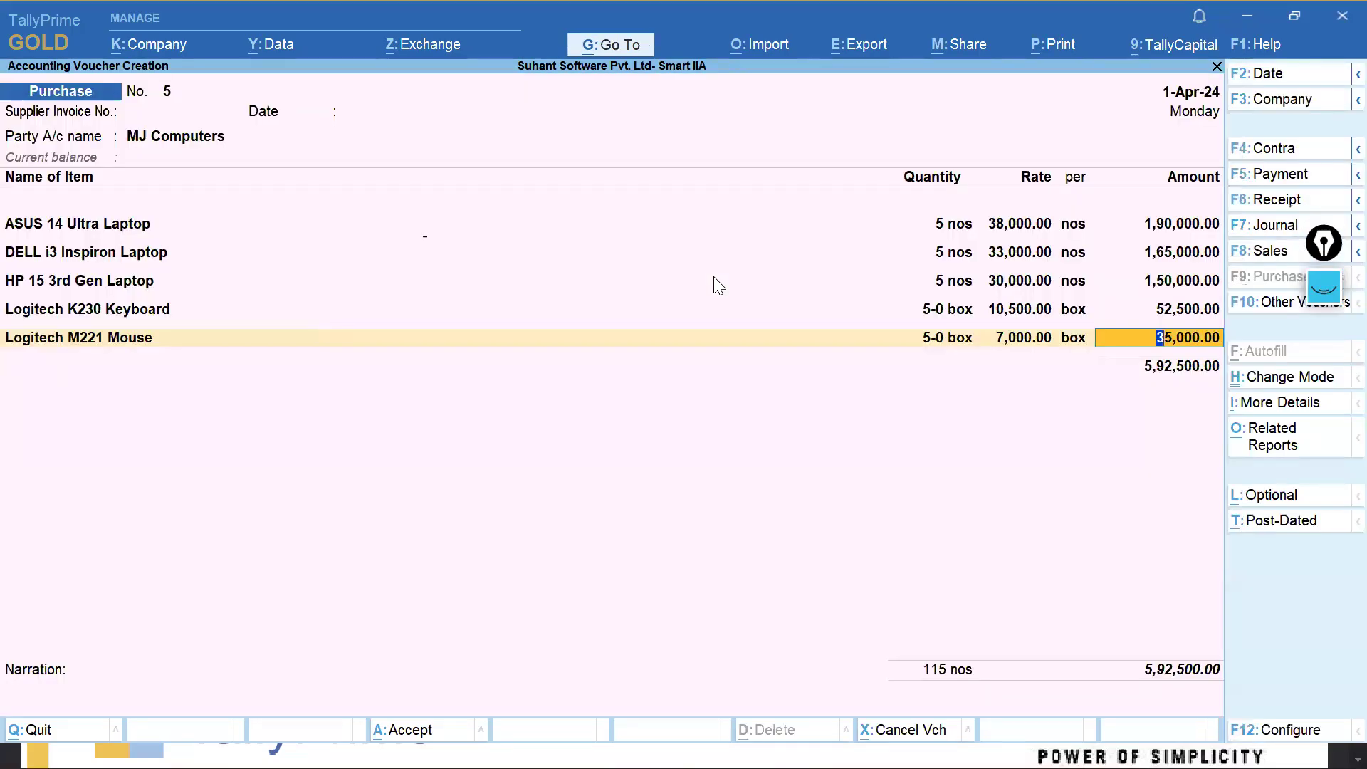
{"action": "key", "text": "Return"}
{"action": "key", "text": "Return"}
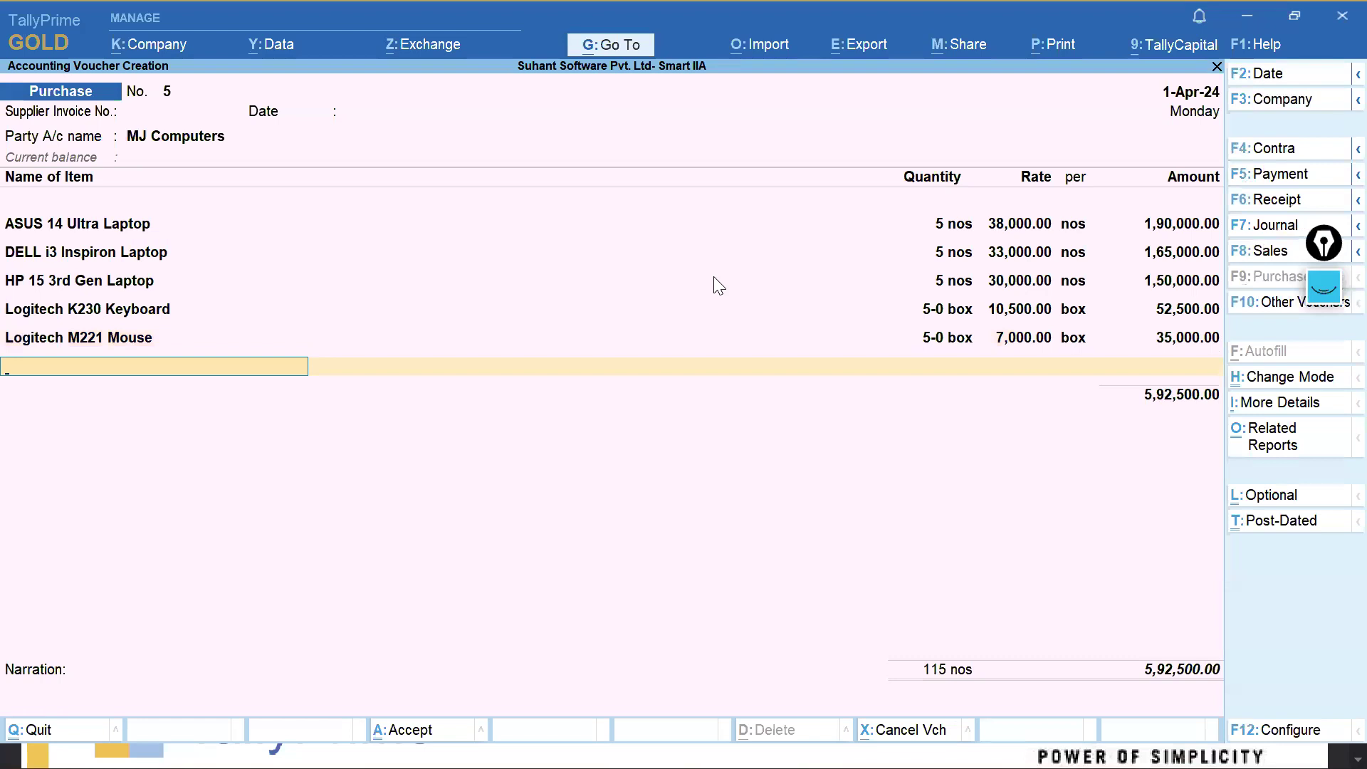
Add SanDisk USB Pendrive as the sixth item from Delhi Location, with 10 boxes at a rate of 7,500 per box.
{"action": "type", "text": "San"}
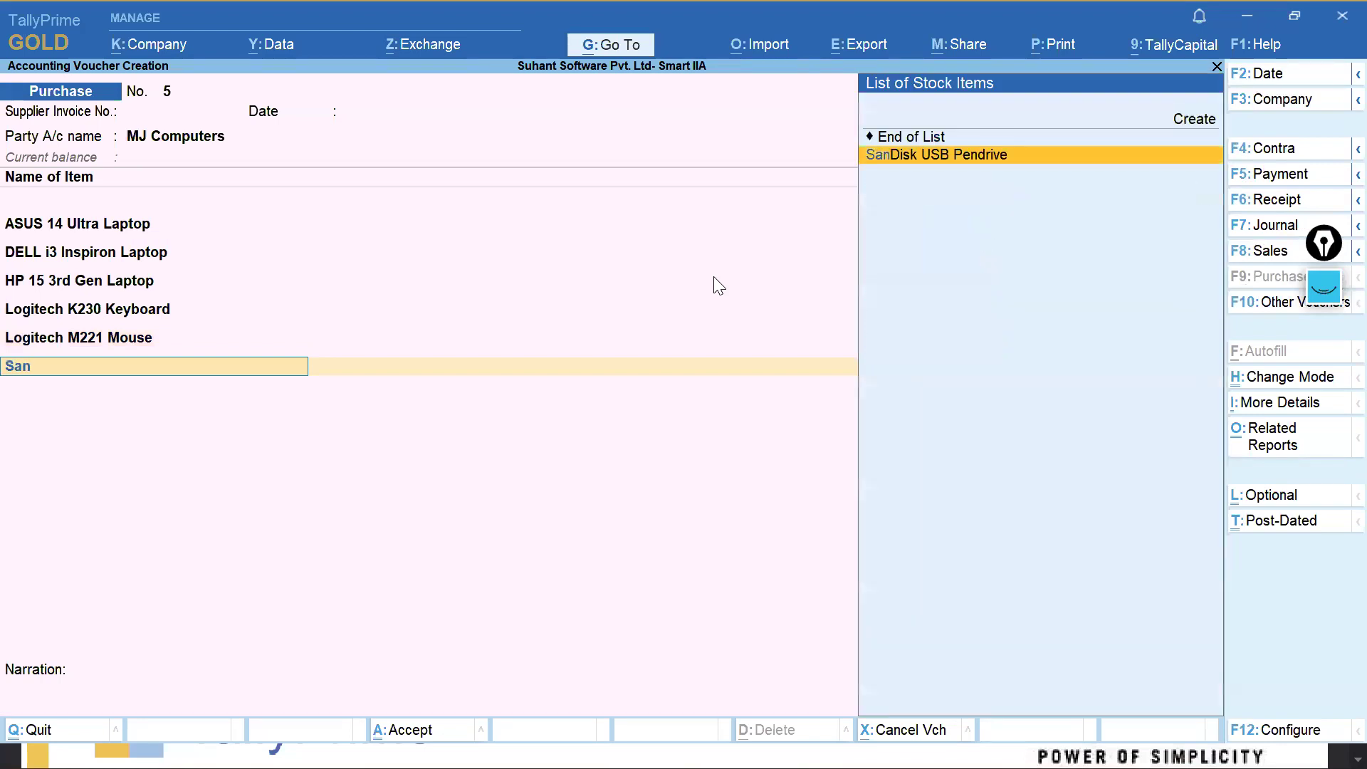
{"action": "key", "text": "Return"}
{"action": "type", "text": "De"}
{"action": "key", "text": "Return"}
{"action": "type", "text": "1"}
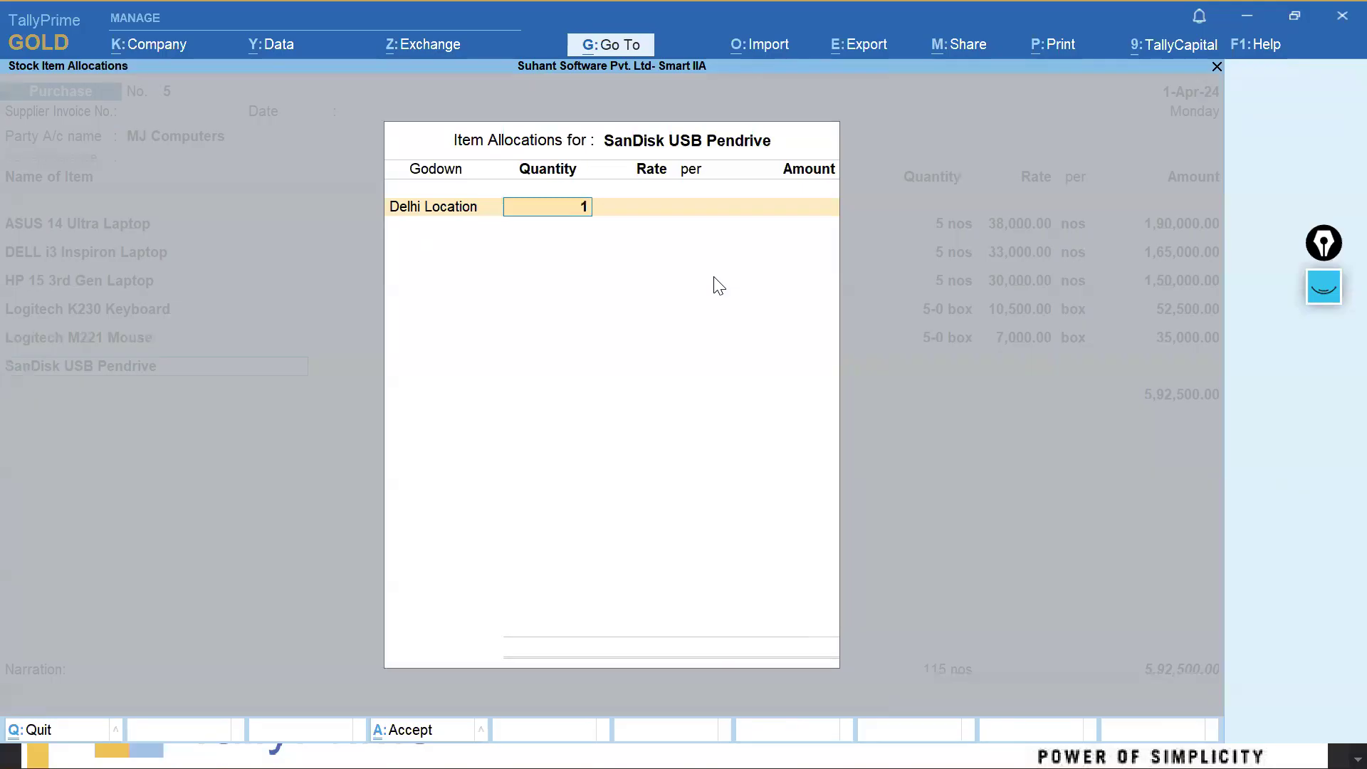
{"action": "type", "text": "0"}
{"action": "key", "text": "Return"}
{"action": "type", "text": "7500"}
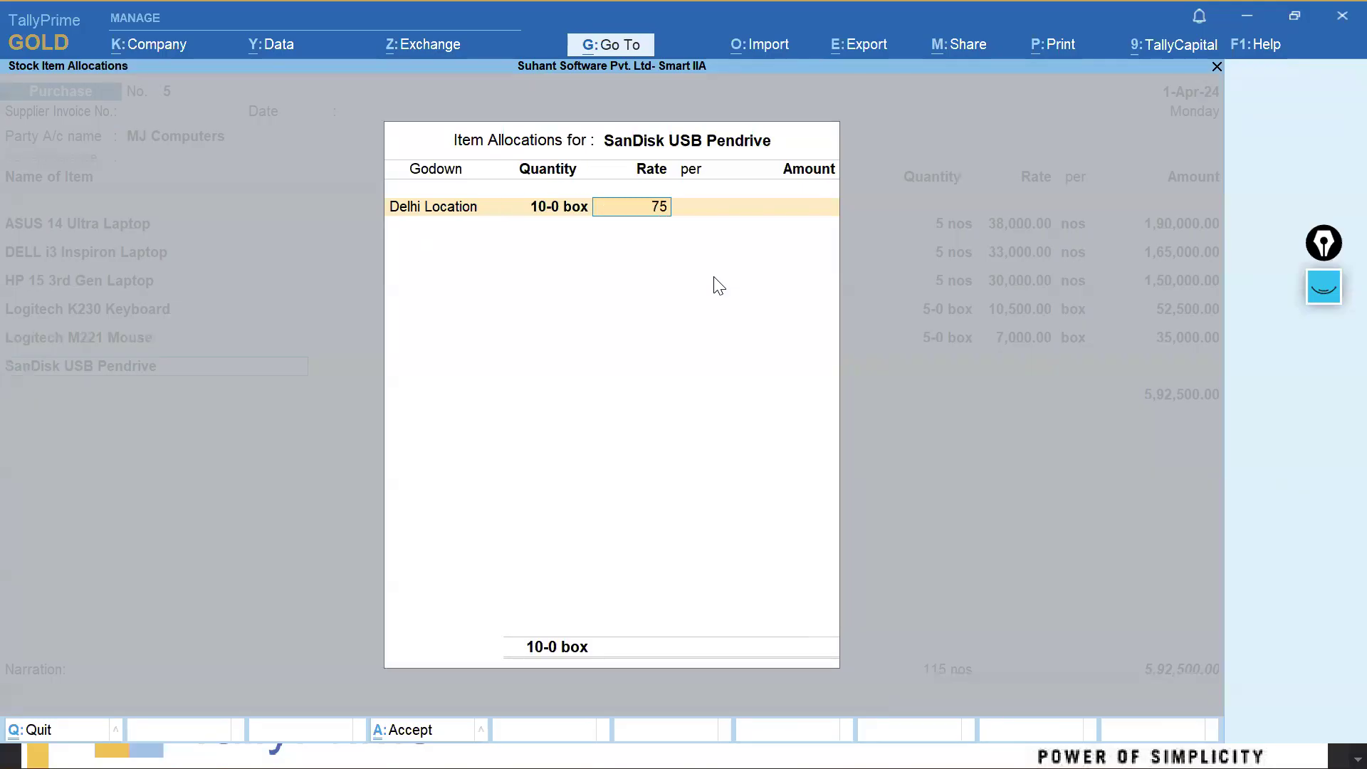
{"action": "key", "text": "Return"}
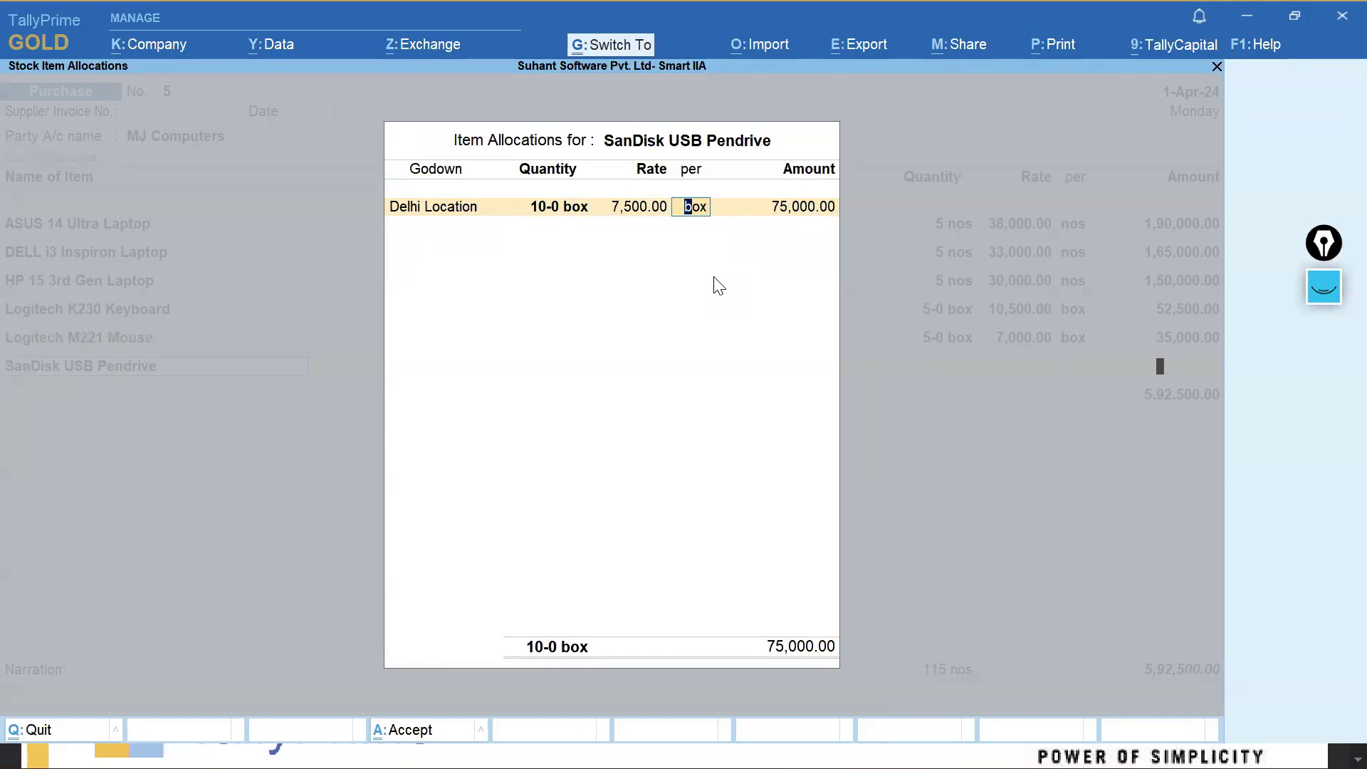
Allocate the SanDisk USB Pendrive's amount to Purchase A/c, then save and review the MJ Computers purchase voucher.
{"action": "key", "text": "Return"}
{"action": "key", "text": "Return"}
{"action": "key", "text": "Return"}
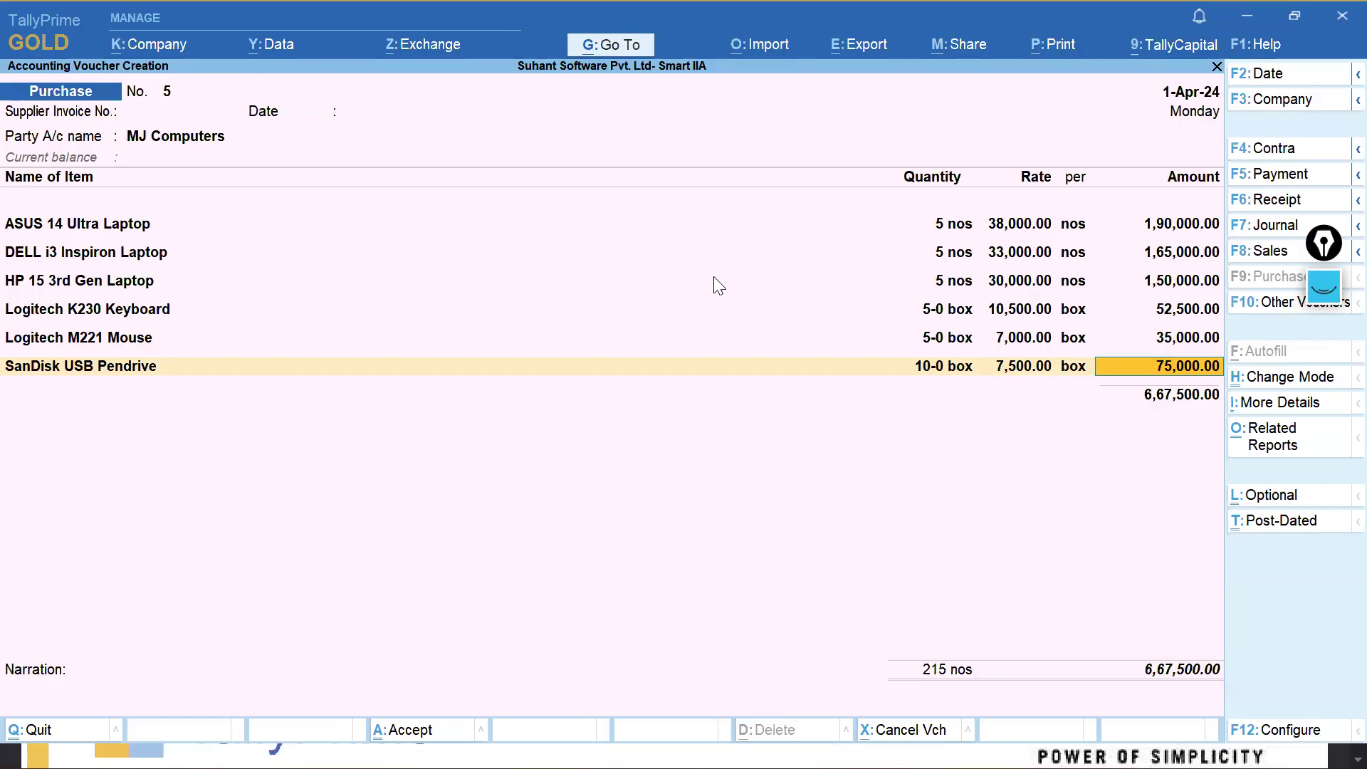
{"action": "key", "text": "ctrl"}
{"action": "key", "text": "ctrl+a"}
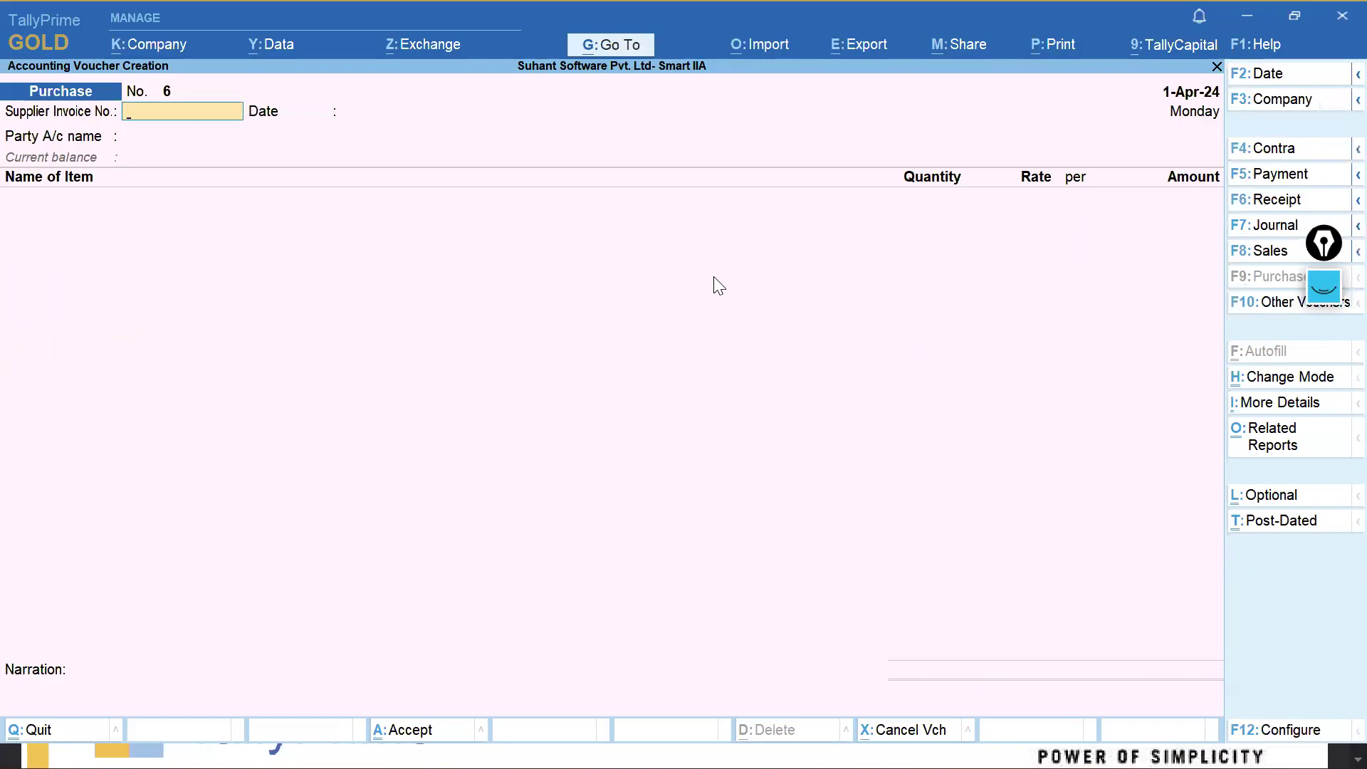
{"action": "key", "text": "Page_Up"}
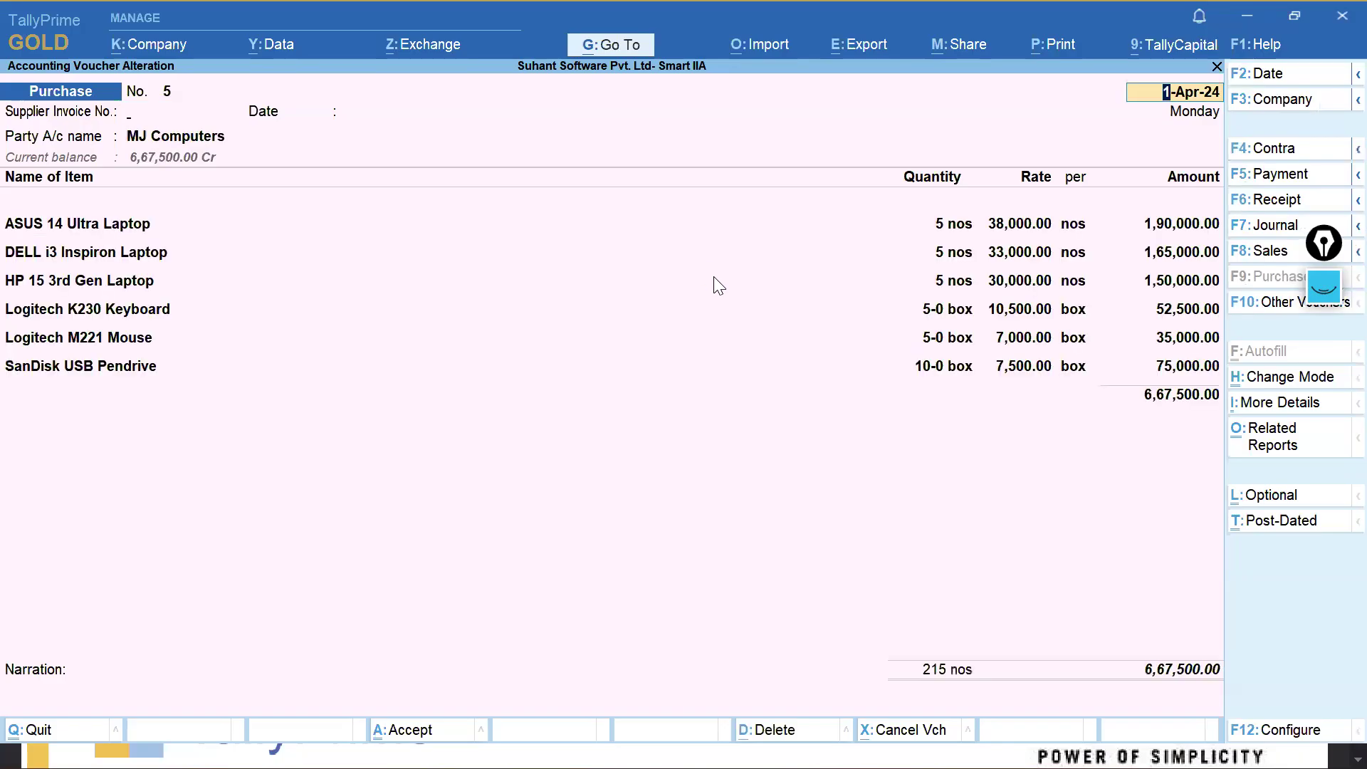
{"action": "key", "text": "Page_Down"}
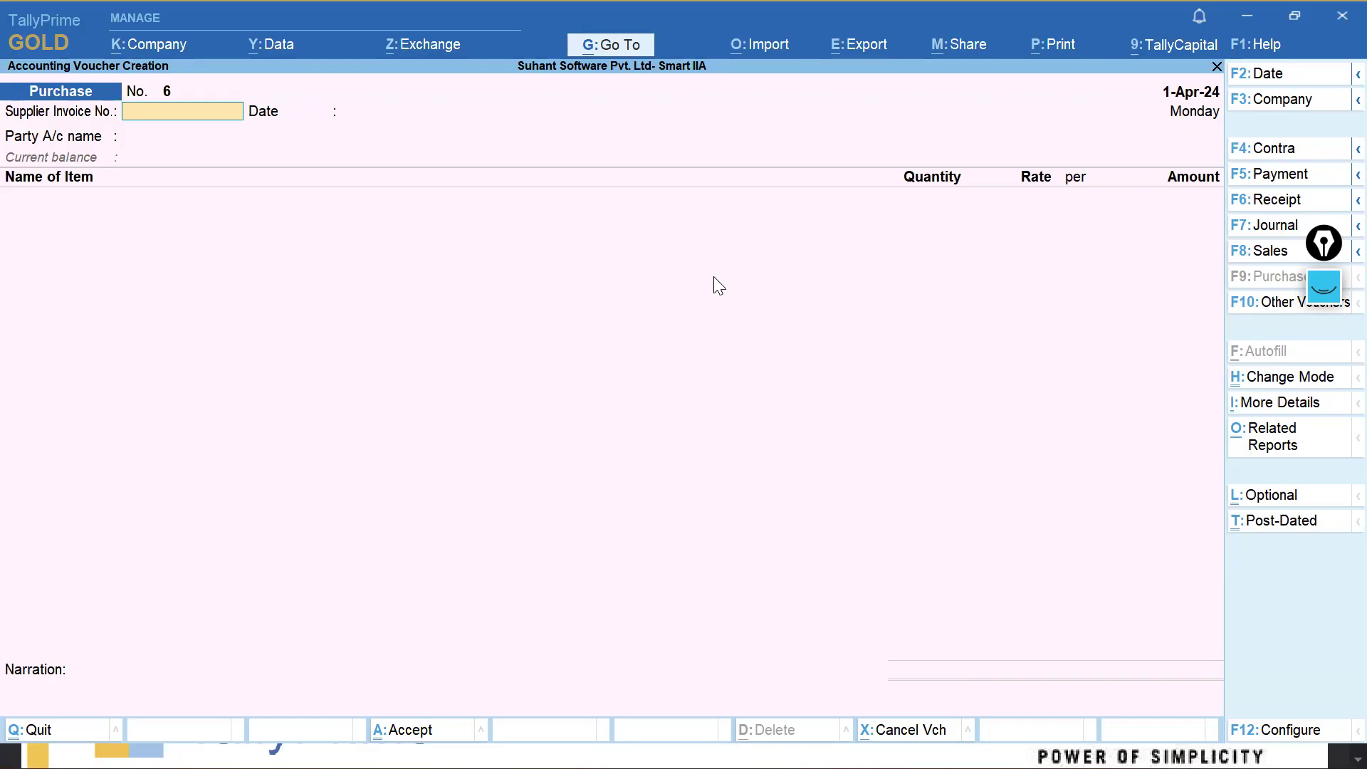
Change the new purchase voucher's mode to Accounting Invoice.
{"action": "left_click", "coordinate": [1291, 386]}
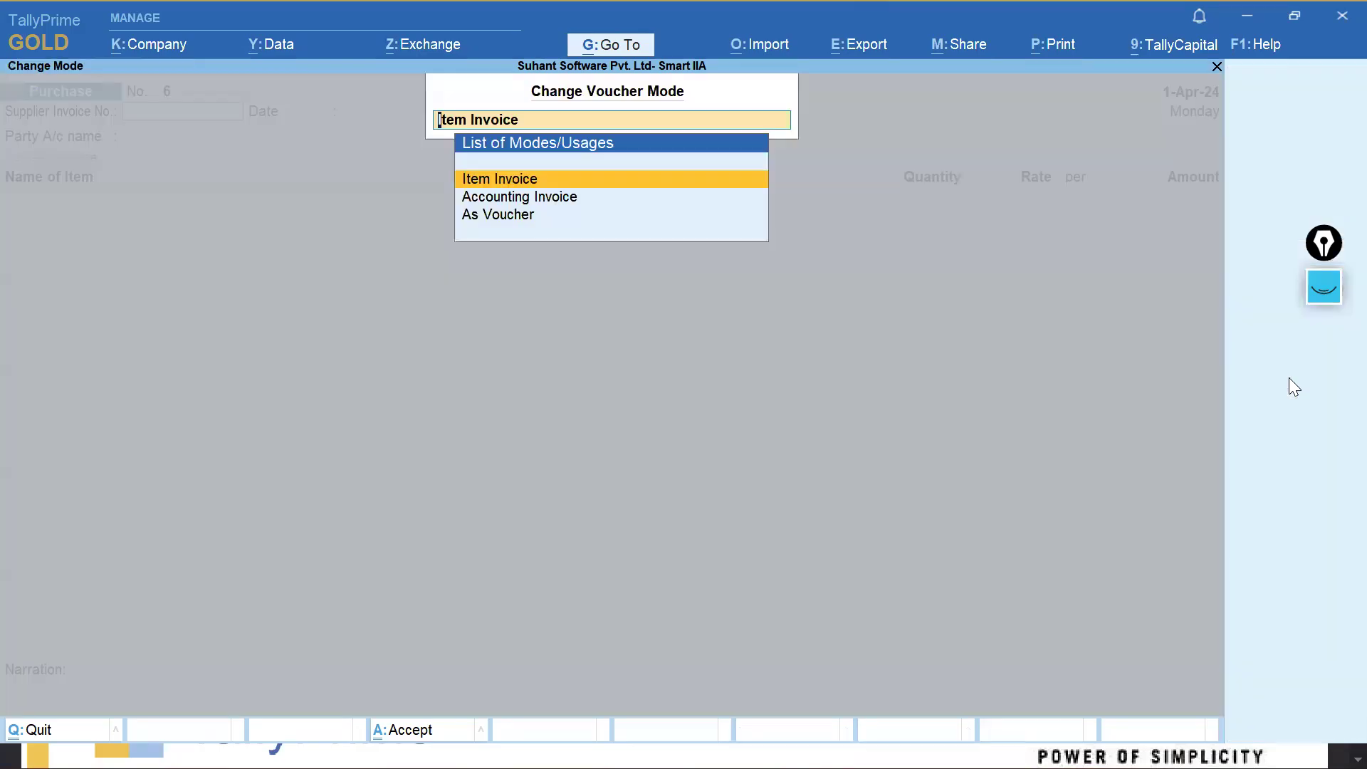
{"action": "key", "text": "Down"}
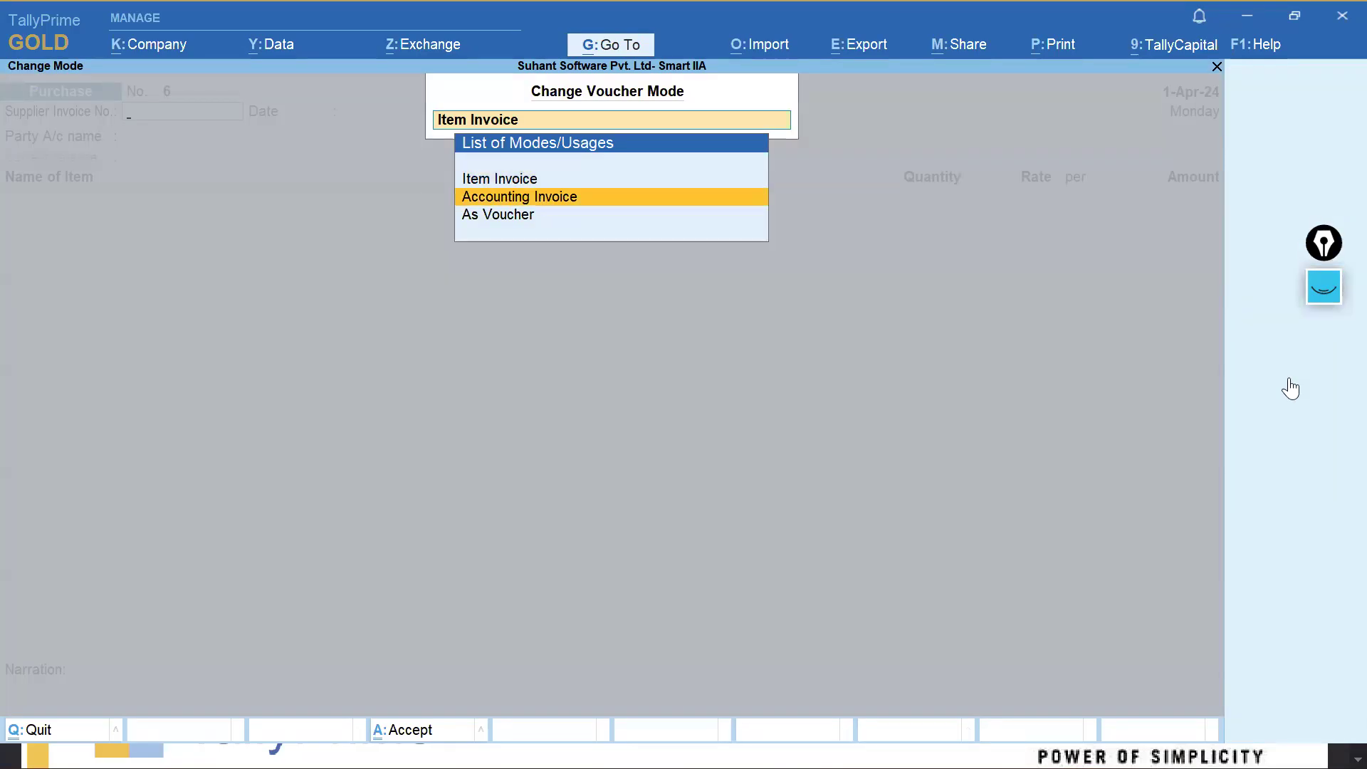
{"action": "key", "text": "Return"}
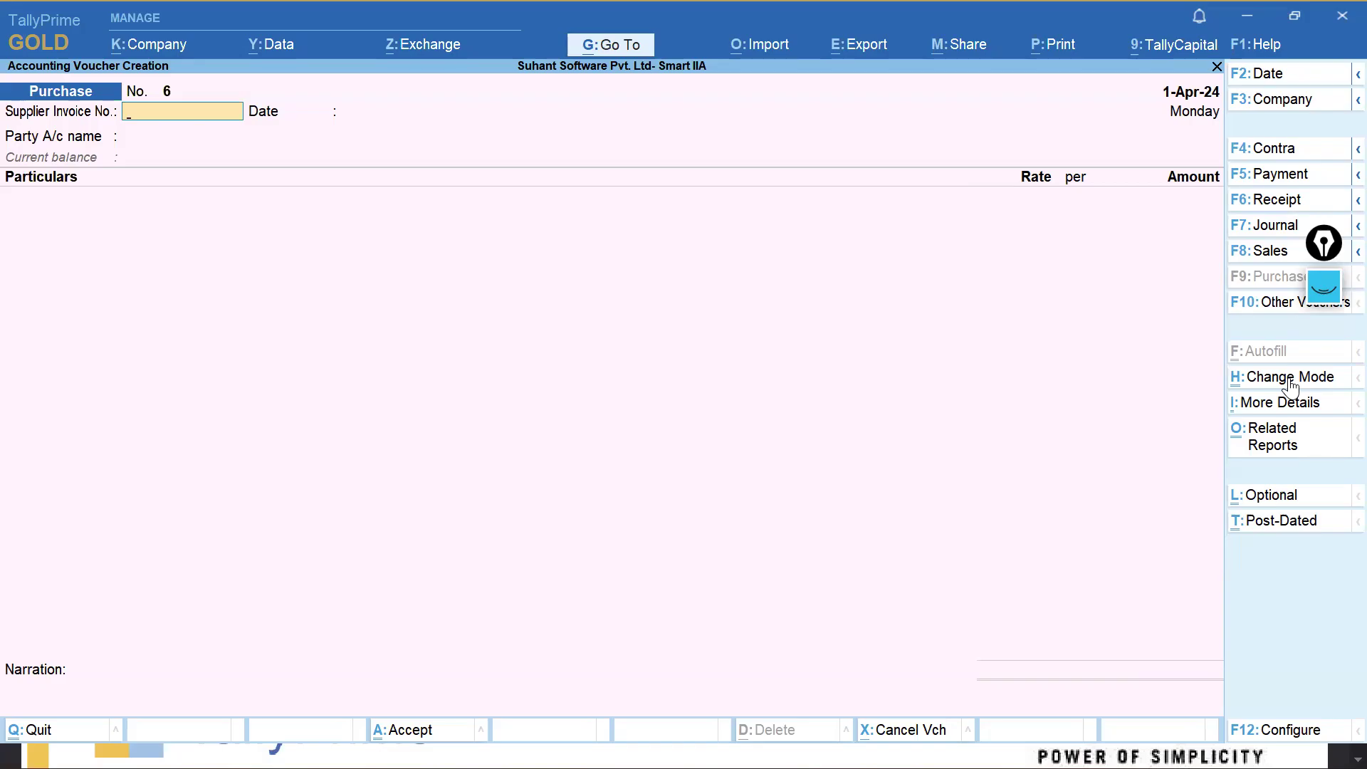
Set Sbi Current A/c as the purchase's party and enter Purchase A/c for 10,000 without a ledger description.
{"action": "key", "text": "Return"}
{"action": "type", "text": "Sbi"}
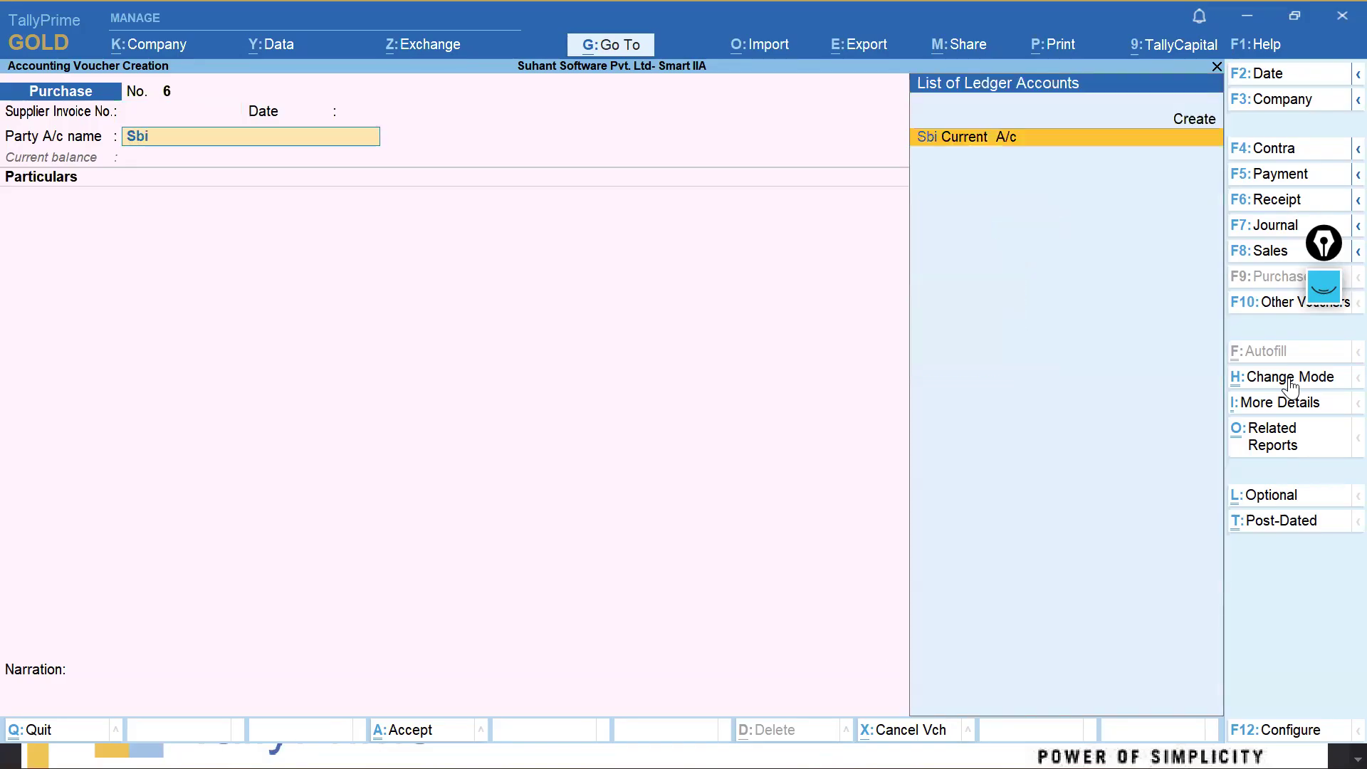
{"action": "key", "text": "Return"}
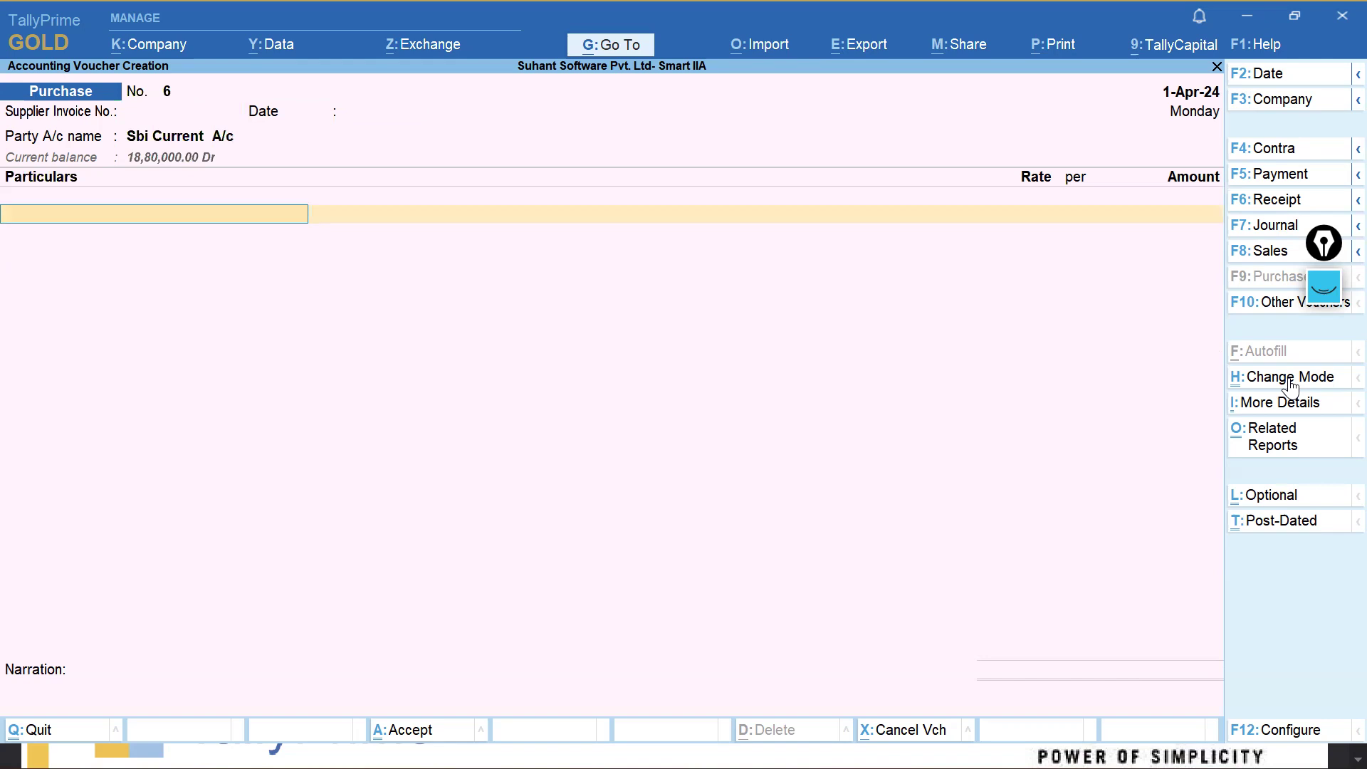
{"action": "type", "text": "Pu"}
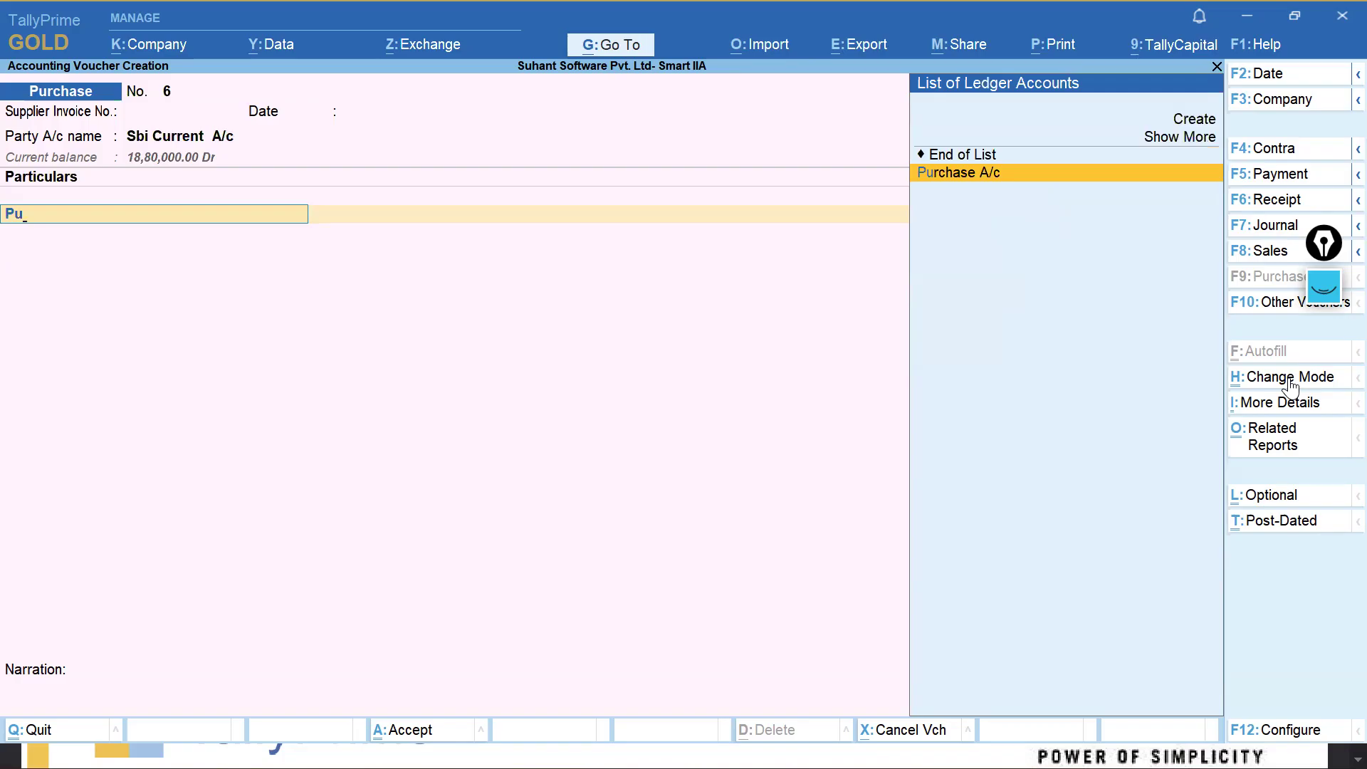
{"action": "key", "text": "Return"}
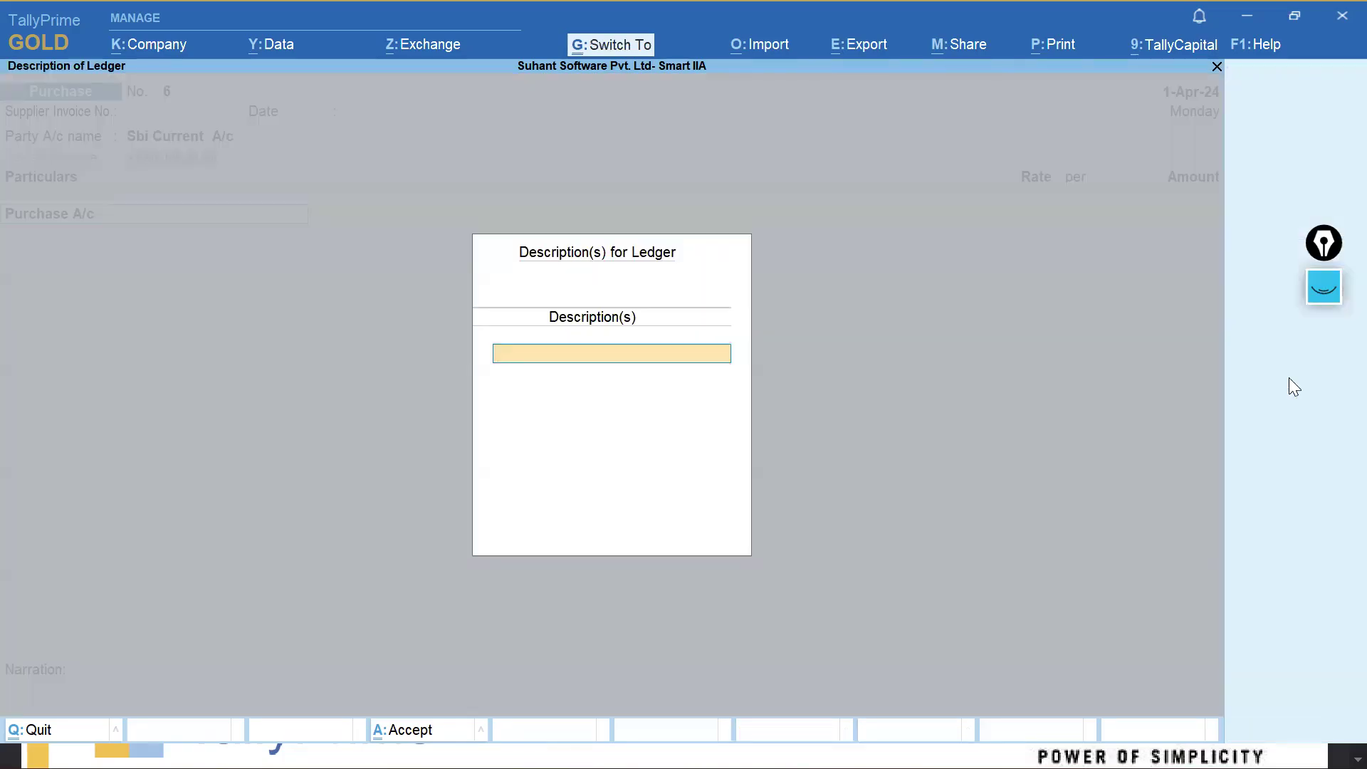
{"action": "key", "text": "ctrl+a"}
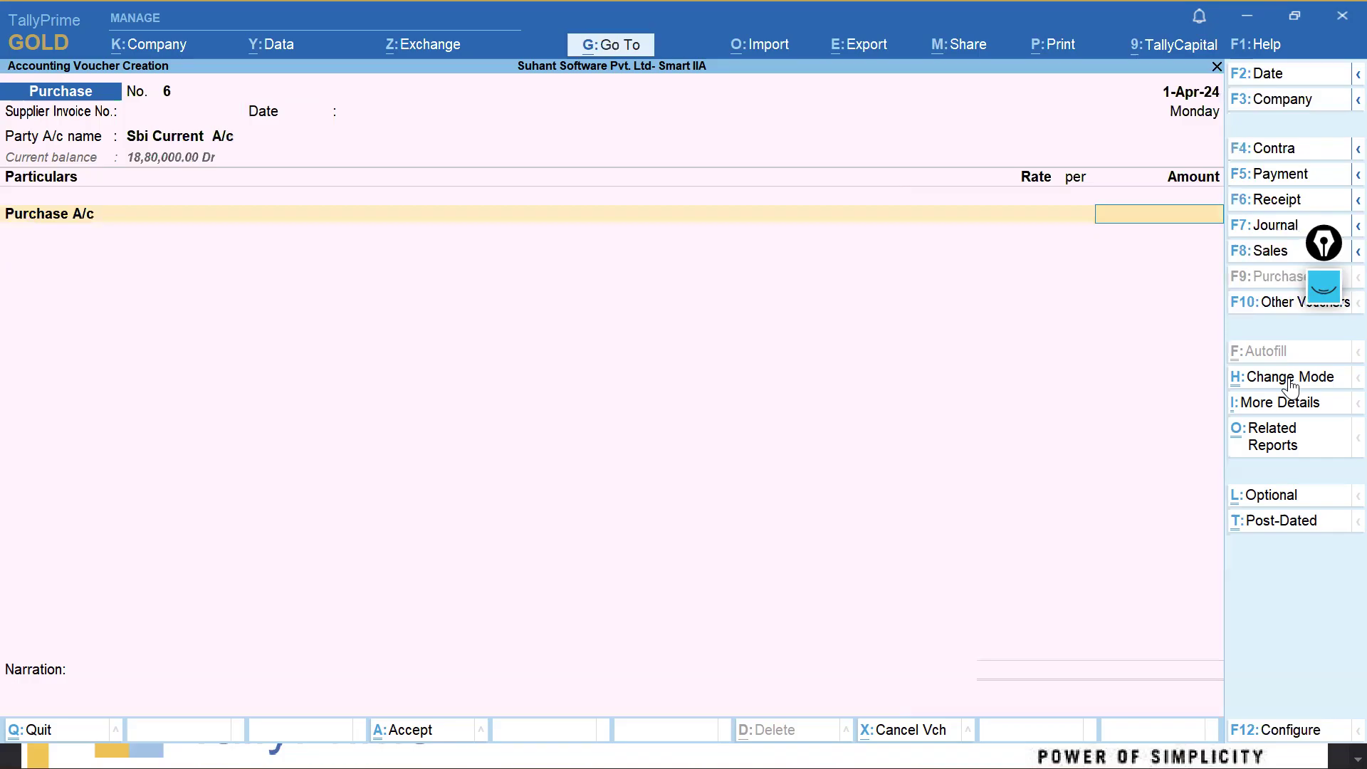
{"action": "type", "text": "0000"}
{"action": "key", "text": "Return"}
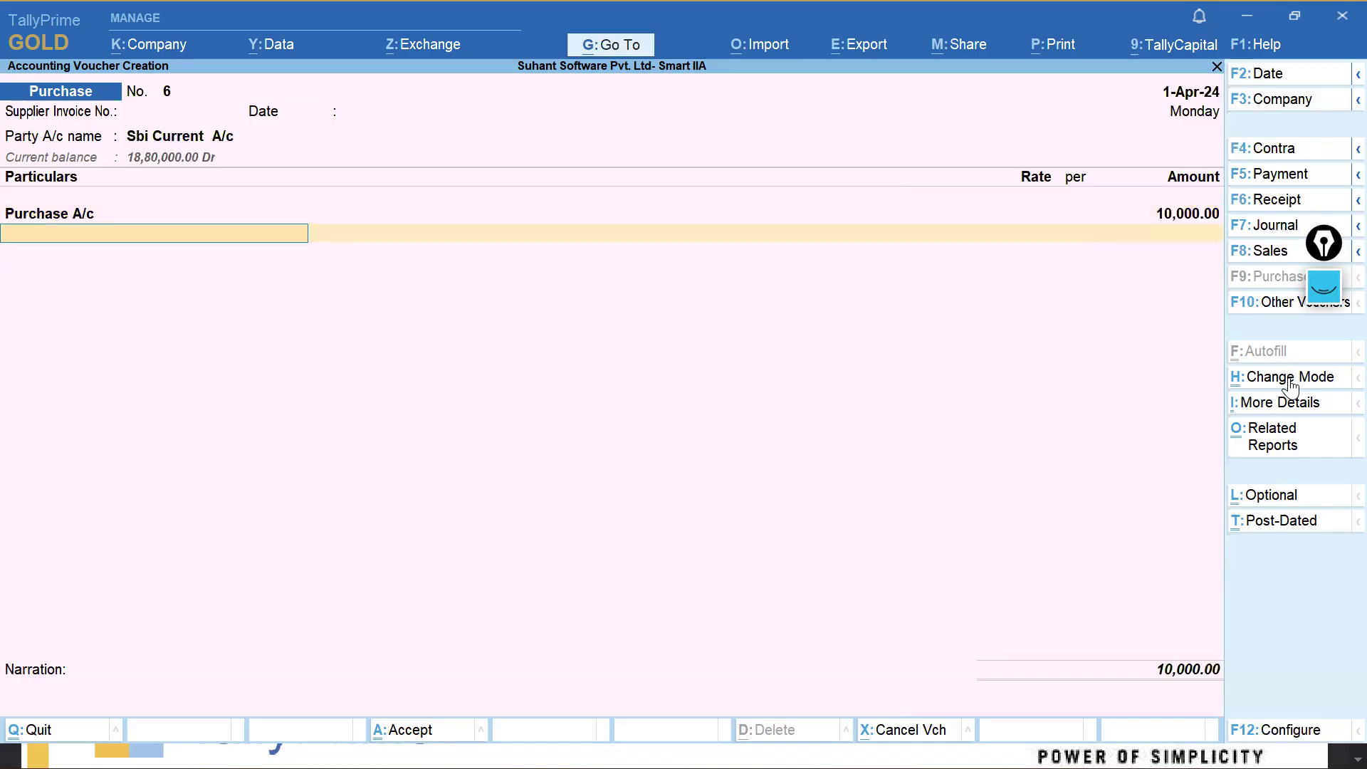
Save the Sbi Current A/c purchase voucher, reopen it for review and accept it again.
{"action": "key", "text": "ctrl"}
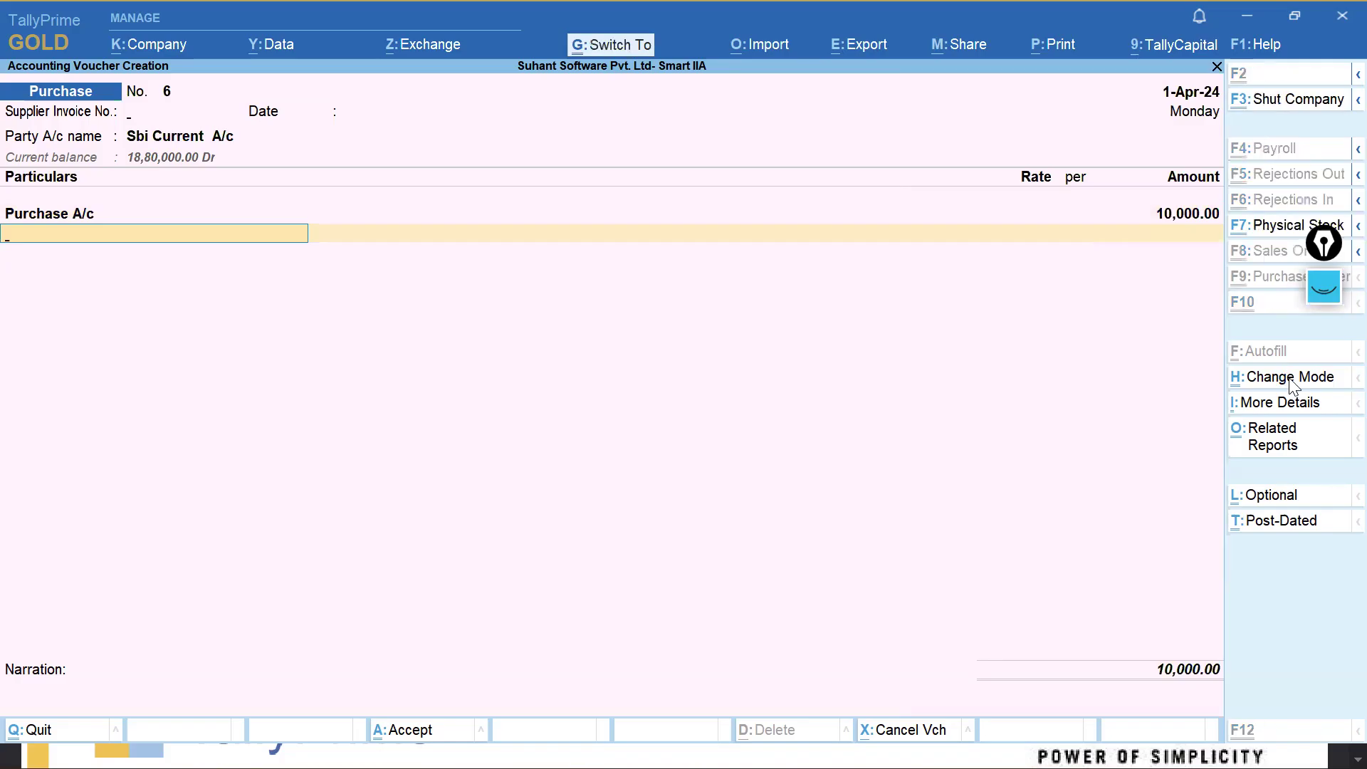
{"action": "key", "text": "ctrl+a"}
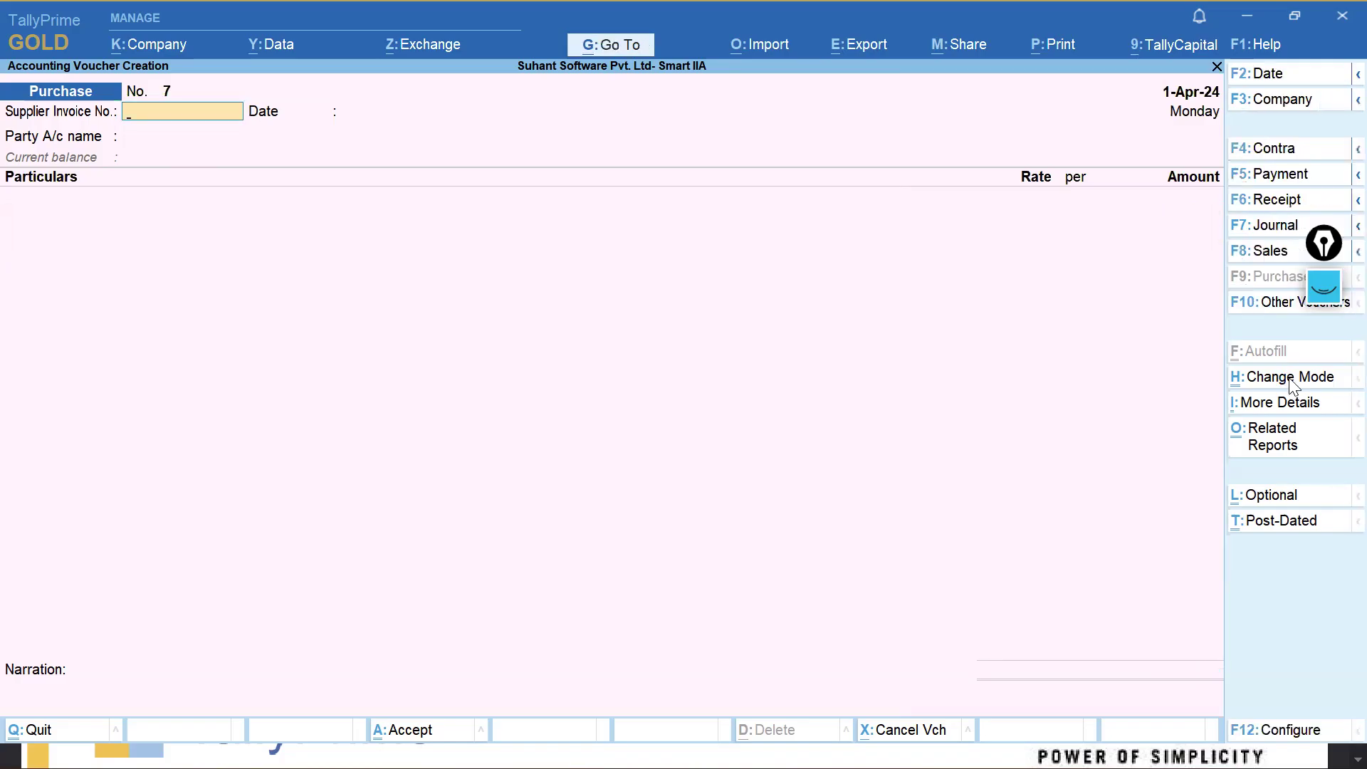
{"action": "key", "text": "Page_Up"}
{"action": "key", "text": "ctrl"}
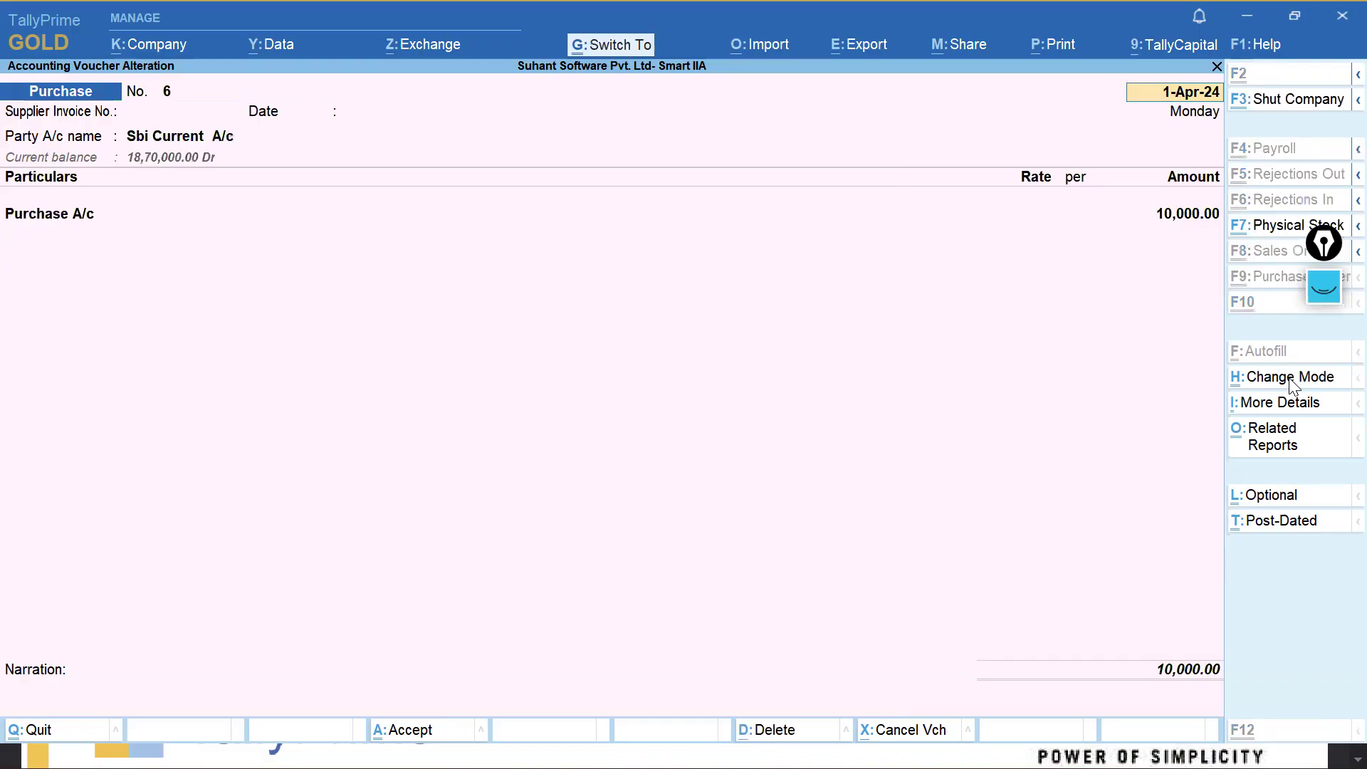
{"action": "key", "text": "ctrl+a"}
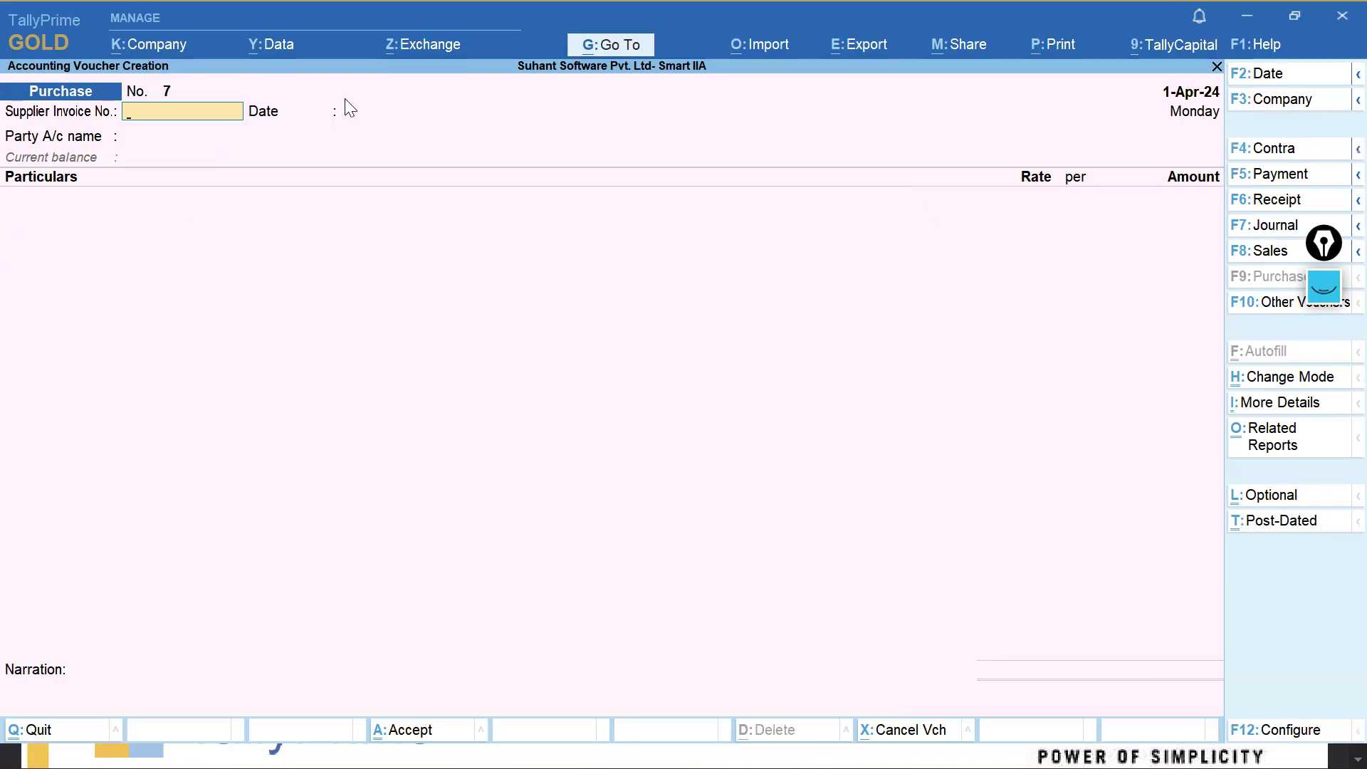
Start a sales voucher with Sky Solutions as the party account.
{"action": "left_click", "coordinate": [1251, 256]}
{"action": "type", "text": "sk"}
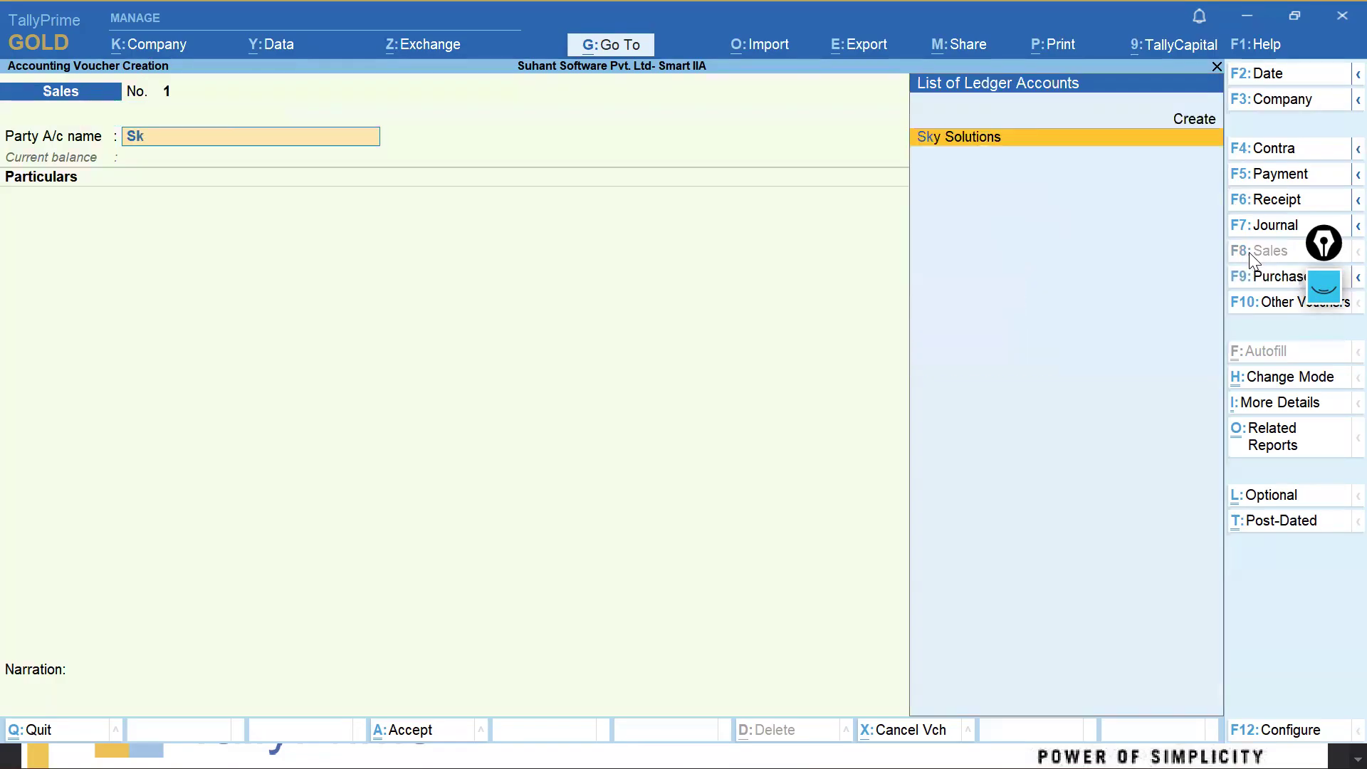
{"action": "key", "text": "Return"}
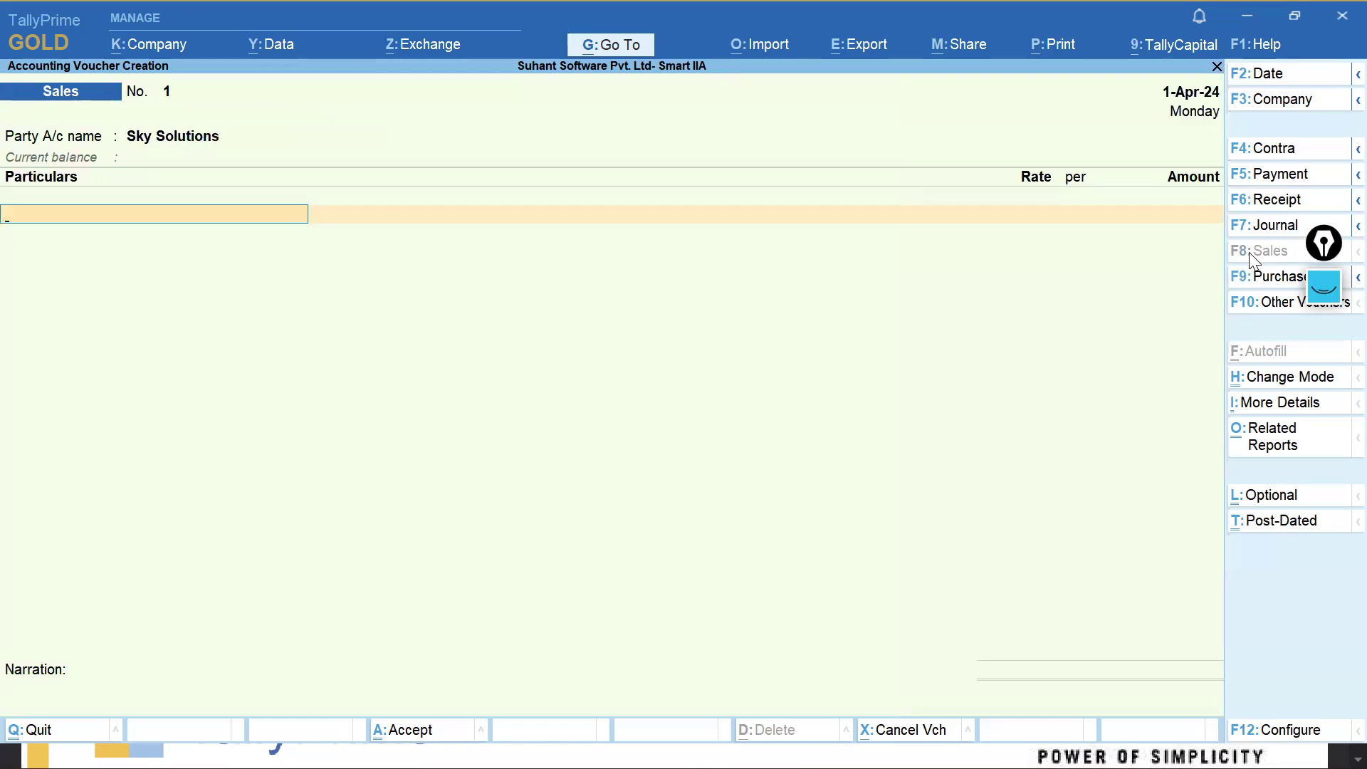
{"action": "type", "text": "A"}
{"action": "key", "text": "Return"}
{"action": "type", "text": "a"}
{"action": "key", "text": "Return"}
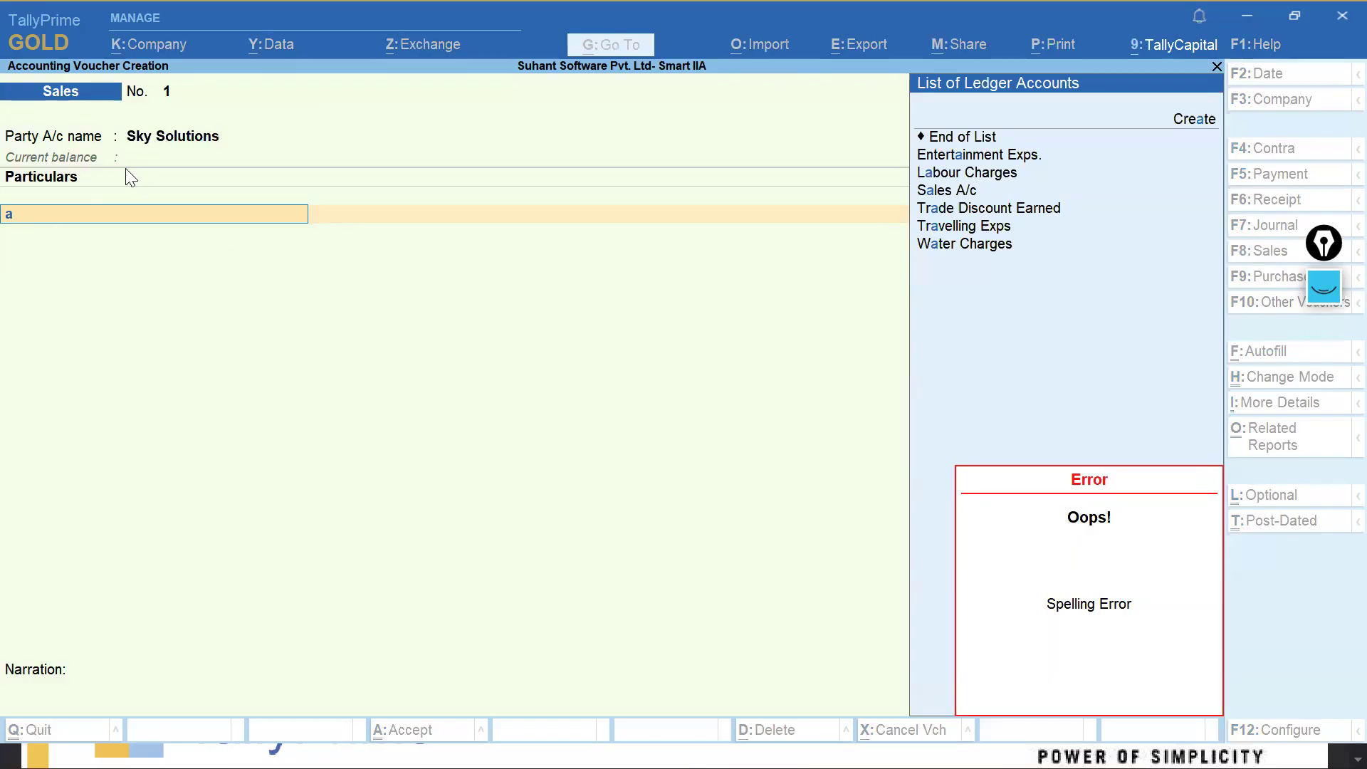
{"action": "left_click", "coordinate": [489, 536]}
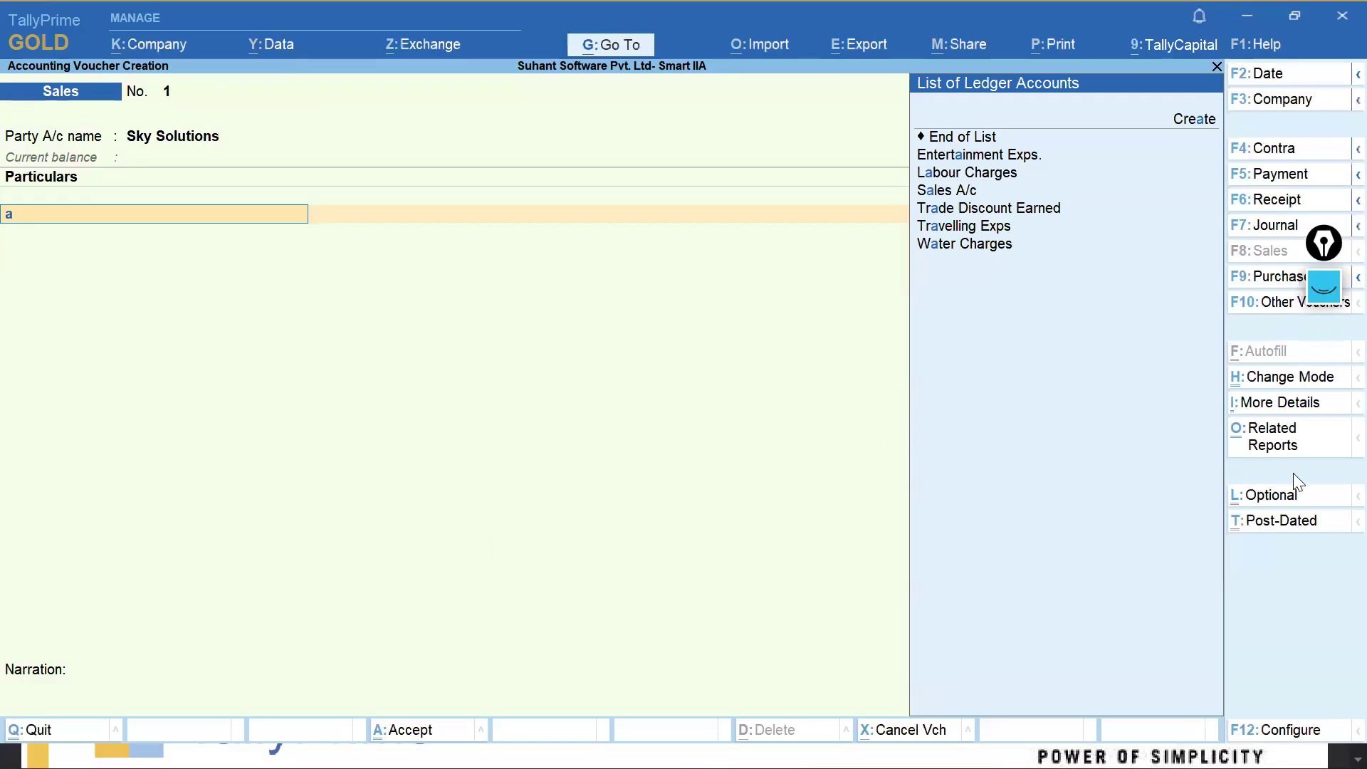
{"action": "left_click", "coordinate": [1279, 403]}
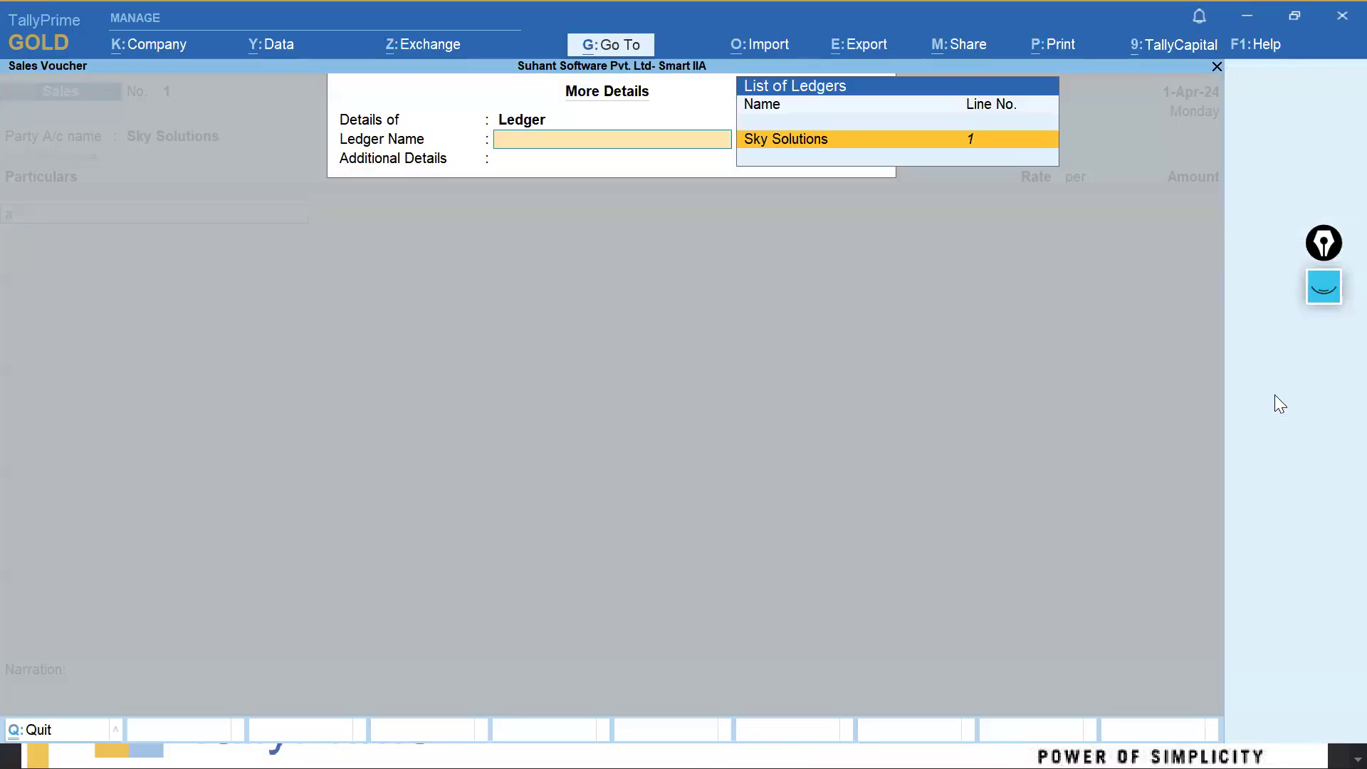
{"action": "key", "text": "Escape"}
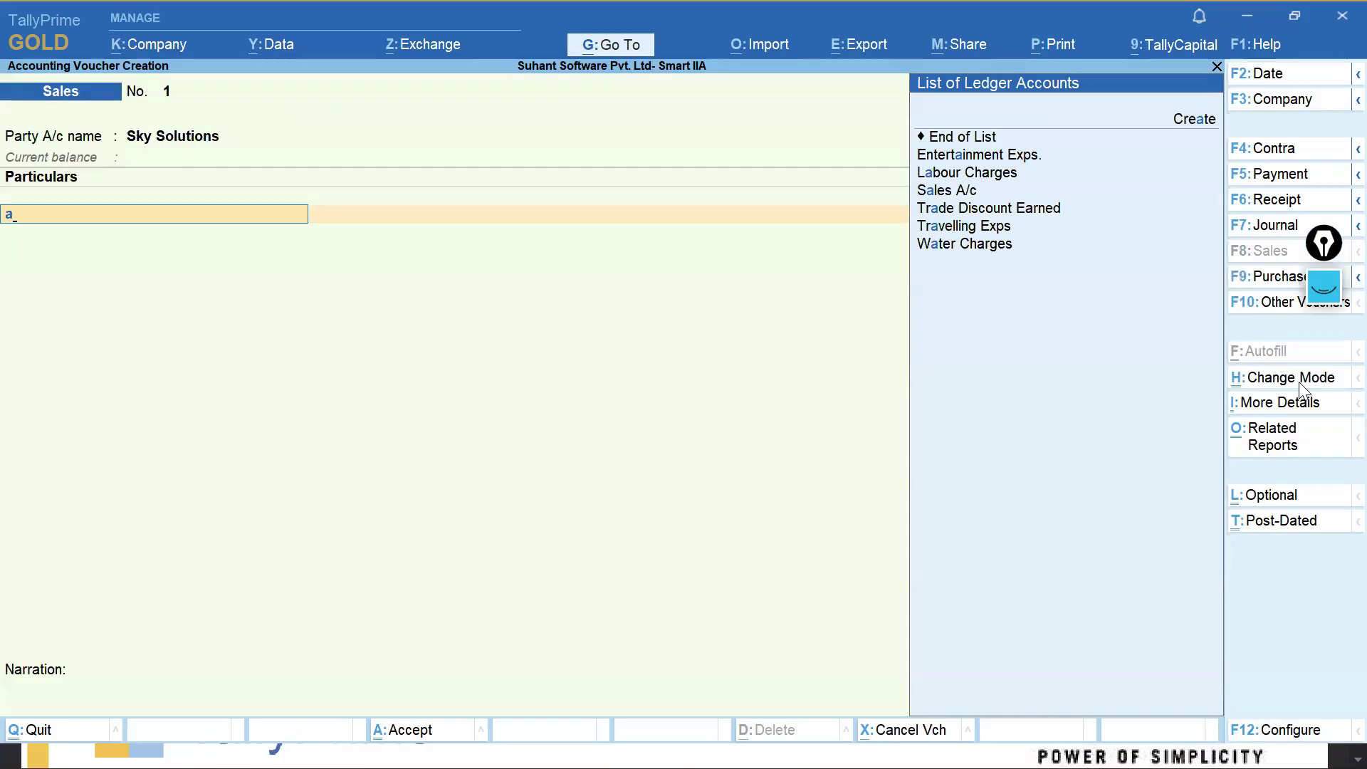
Change the sales voucher mode to Item Invoice and keep Sky Solutions as the party account.
{"action": "left_click", "coordinate": [1298, 382]}
{"action": "key", "text": "Up"}
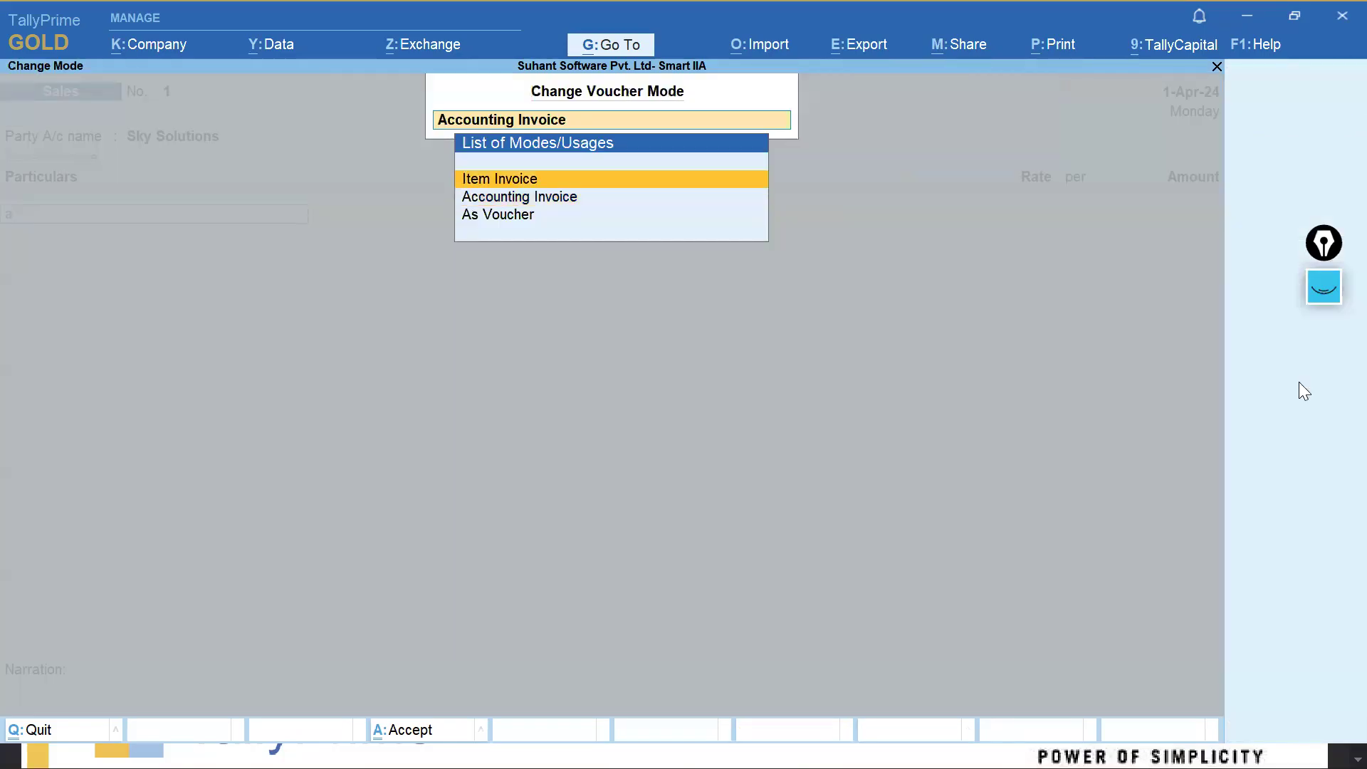
{"action": "key", "text": "Return"}
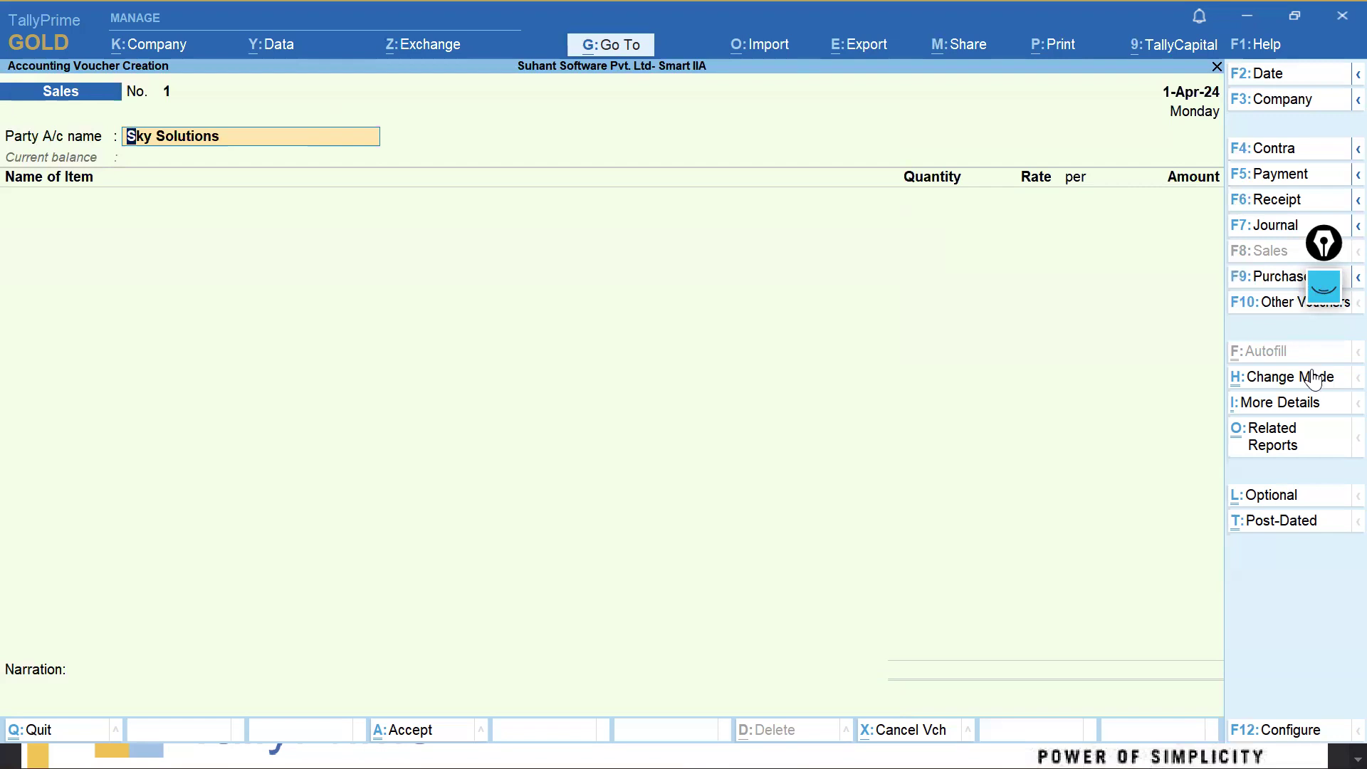
{"action": "key", "text": "Return"}
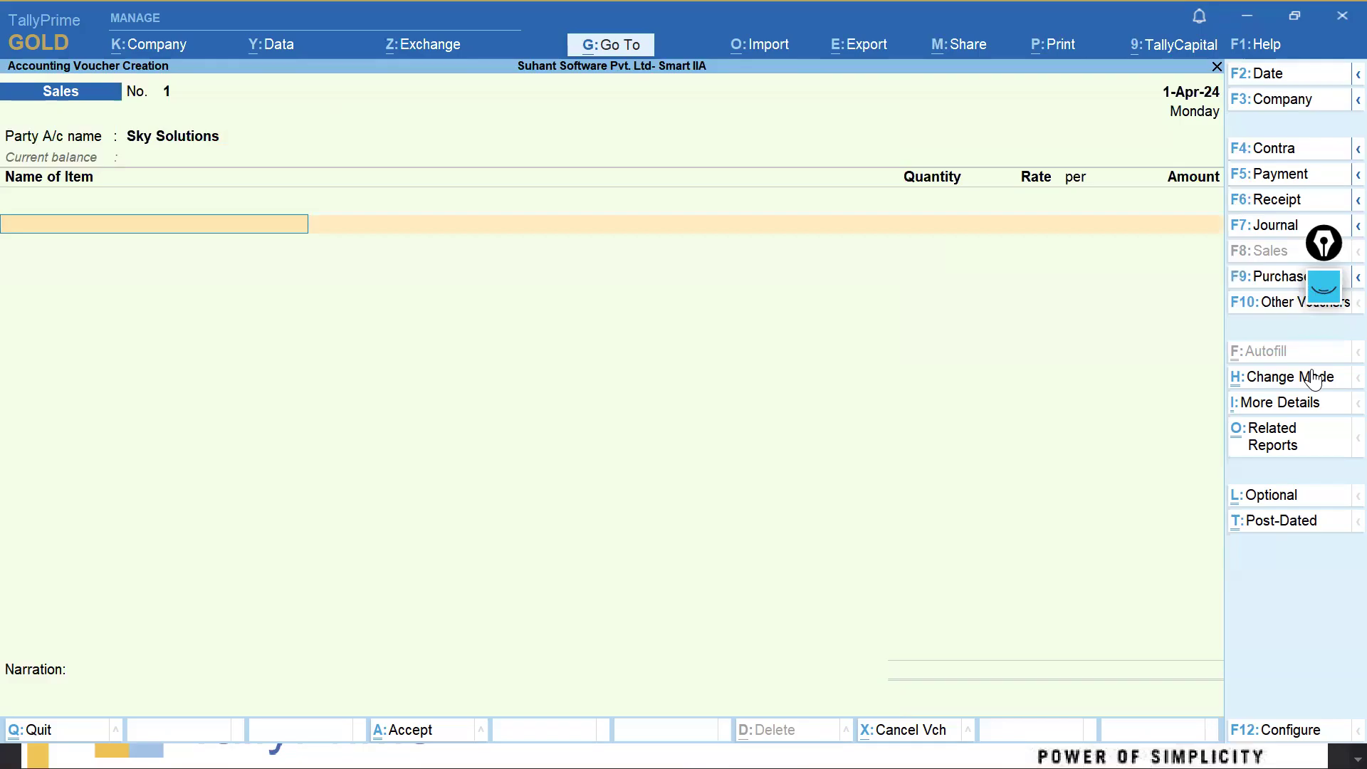
Add the stock item ASUS 14 Ultra Laptop to the sales voucher and allocate it from the Delhi Location godown.
{"action": "type", "text": "As"}
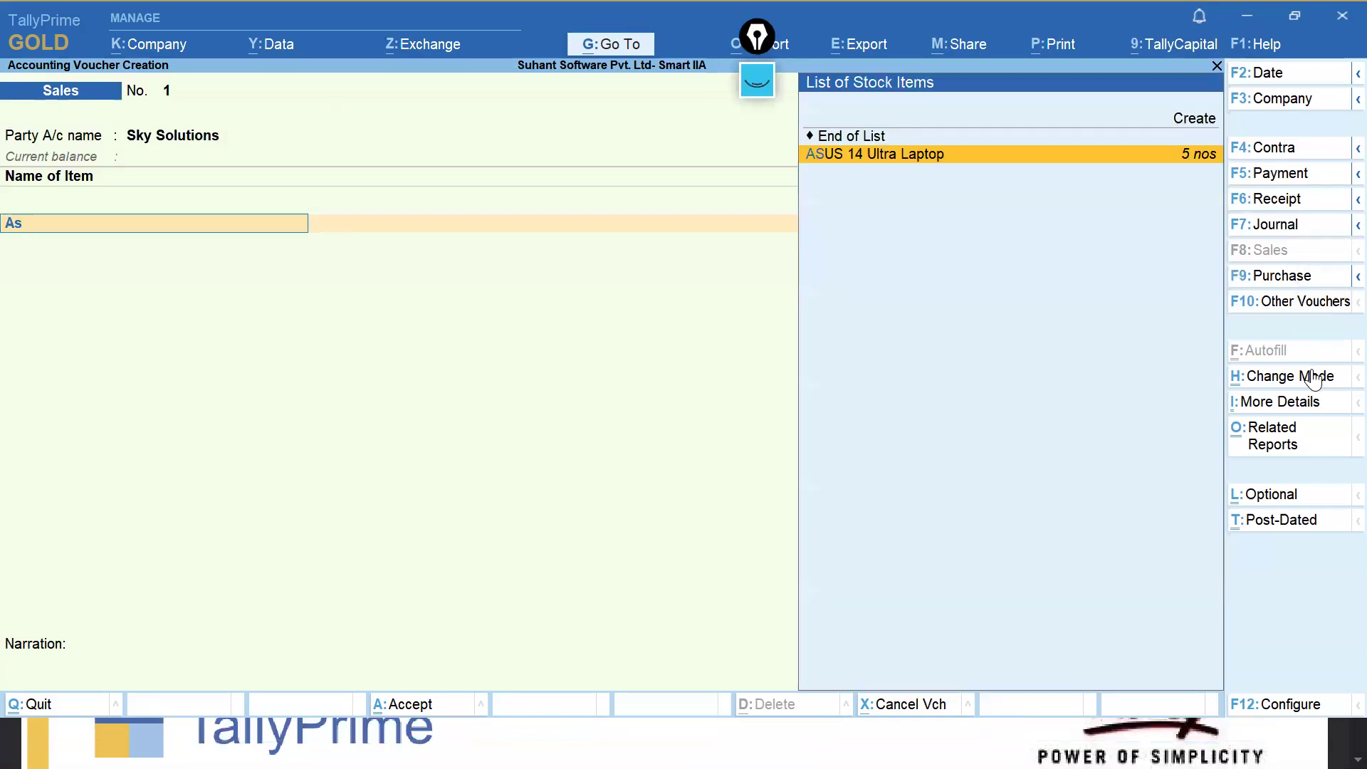
{"action": "key", "text": "Return"}
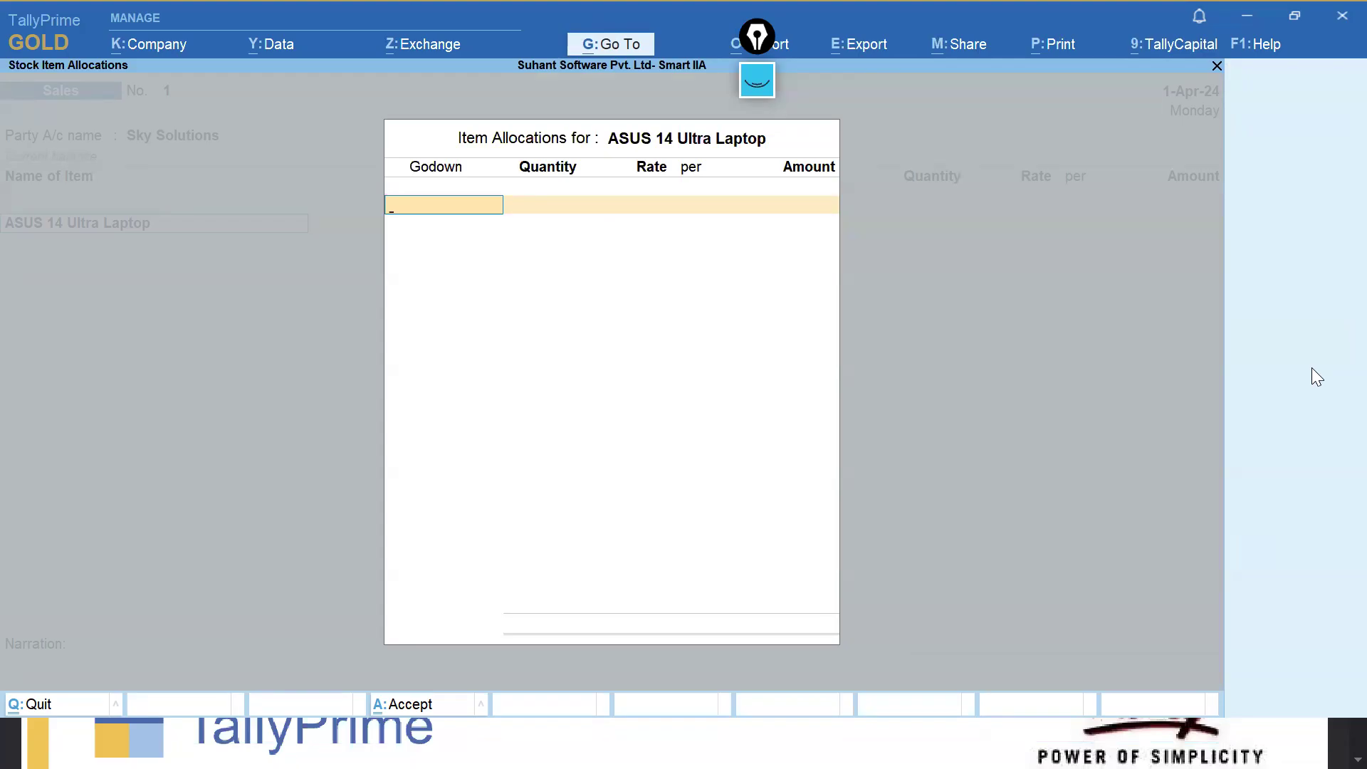
{"action": "type", "text": "L"}
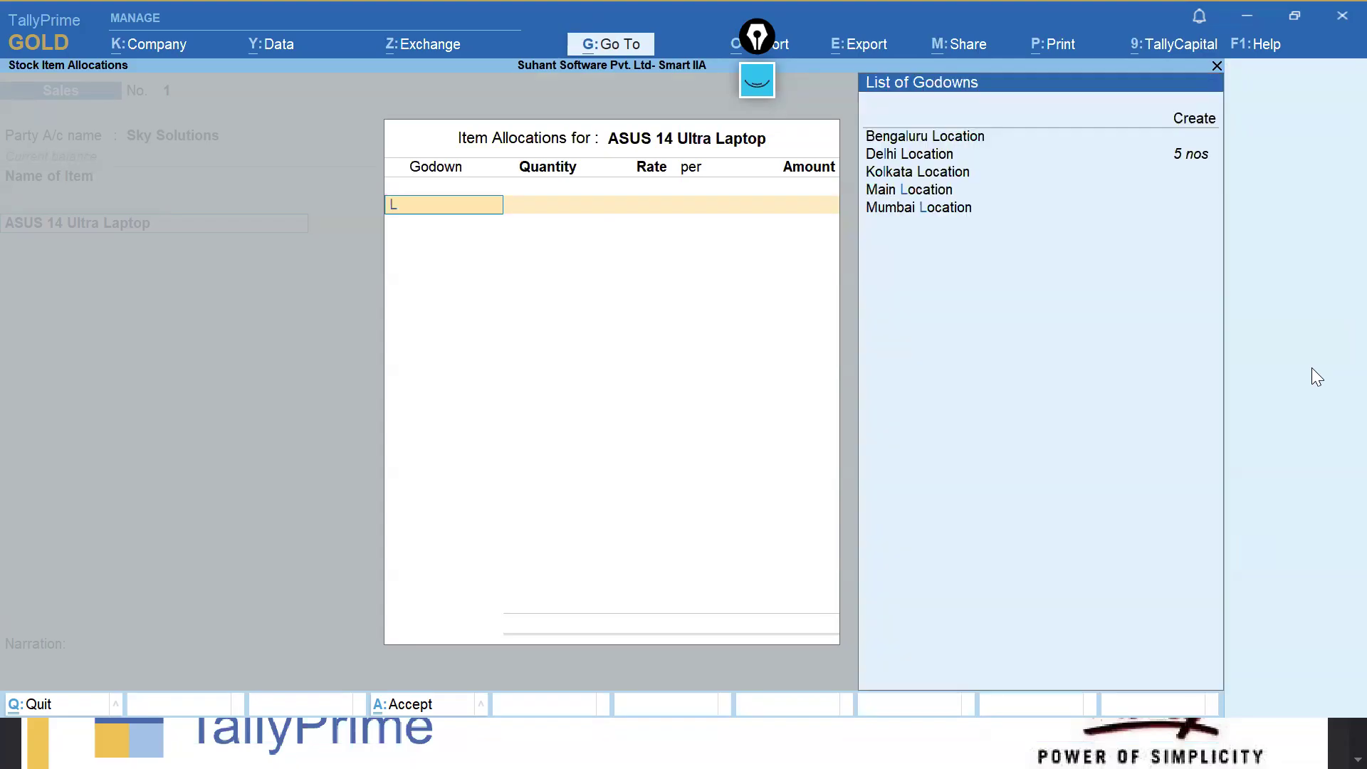
{"action": "key", "text": "Return"}
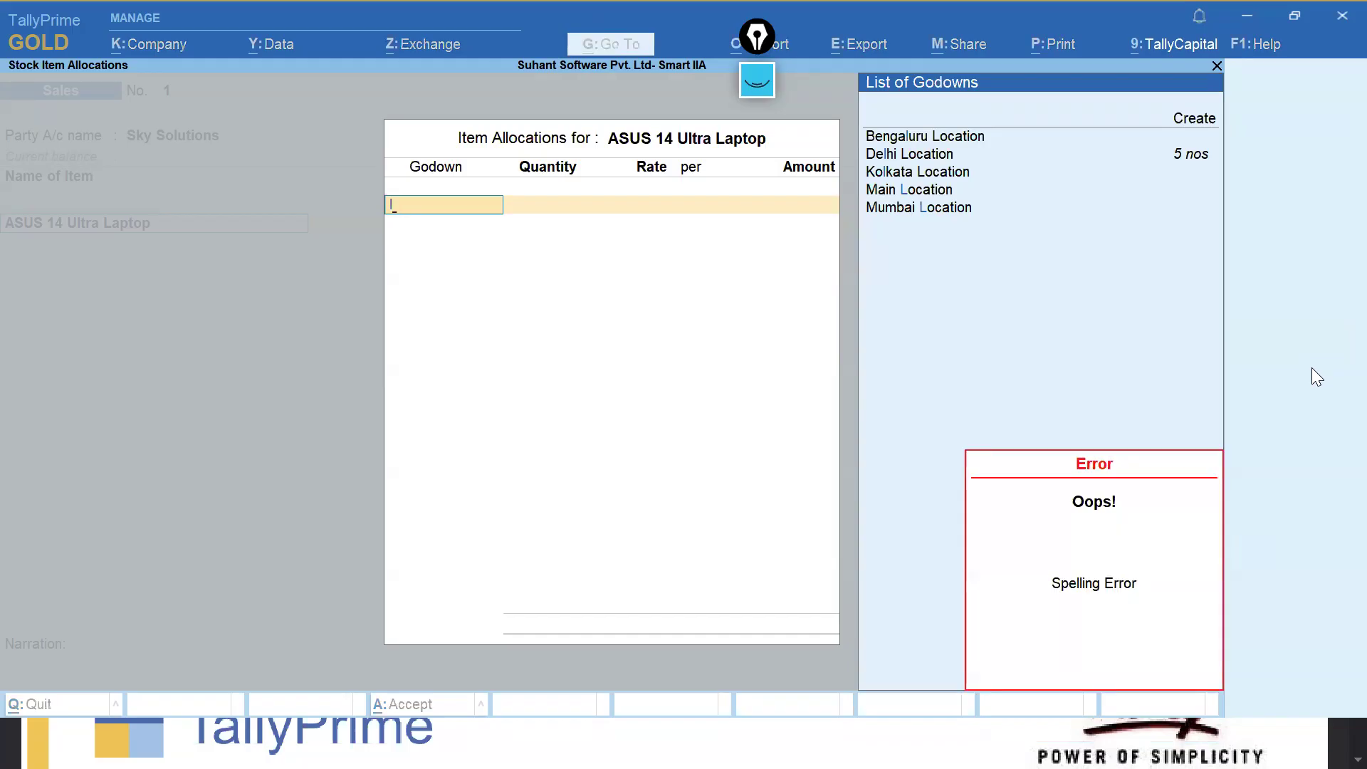
{"action": "key", "text": "Down"}
{"action": "key", "text": "Down"}
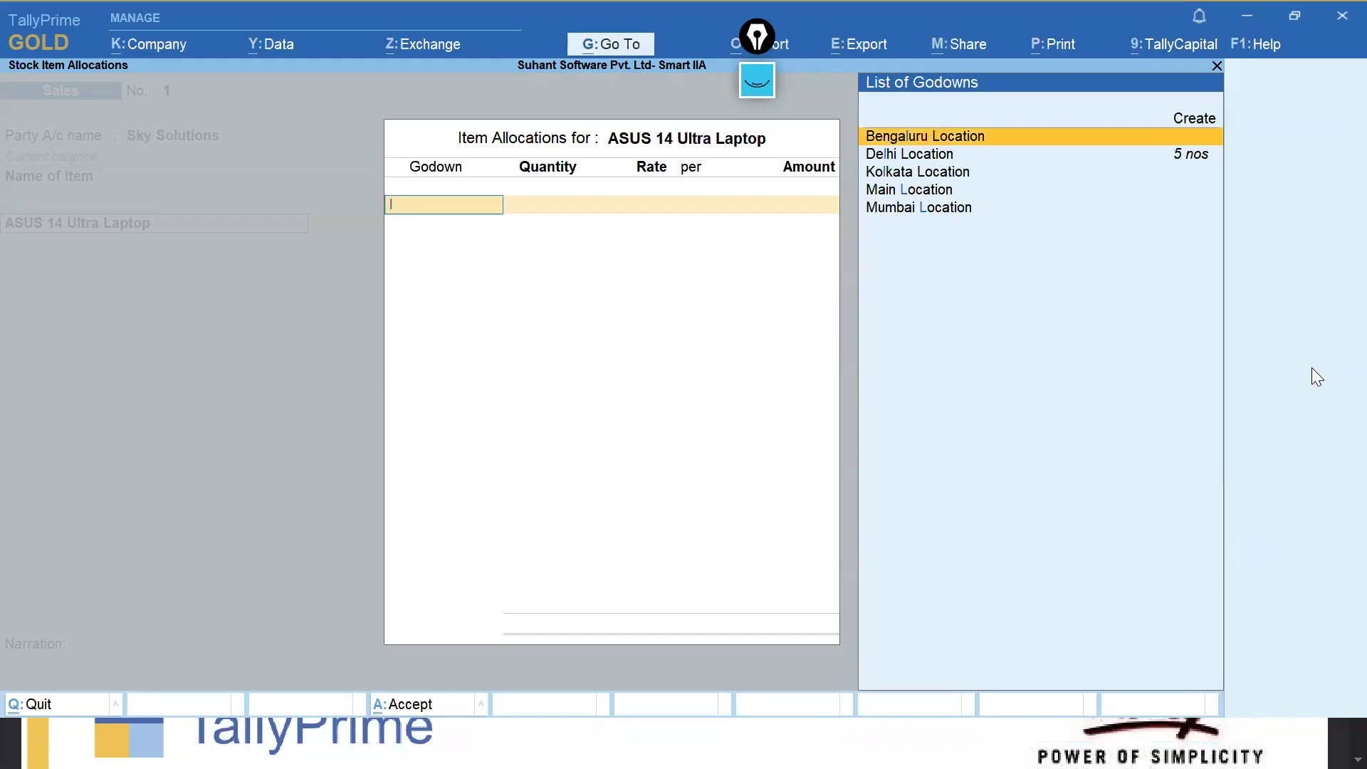
{"action": "key", "text": "Return"}
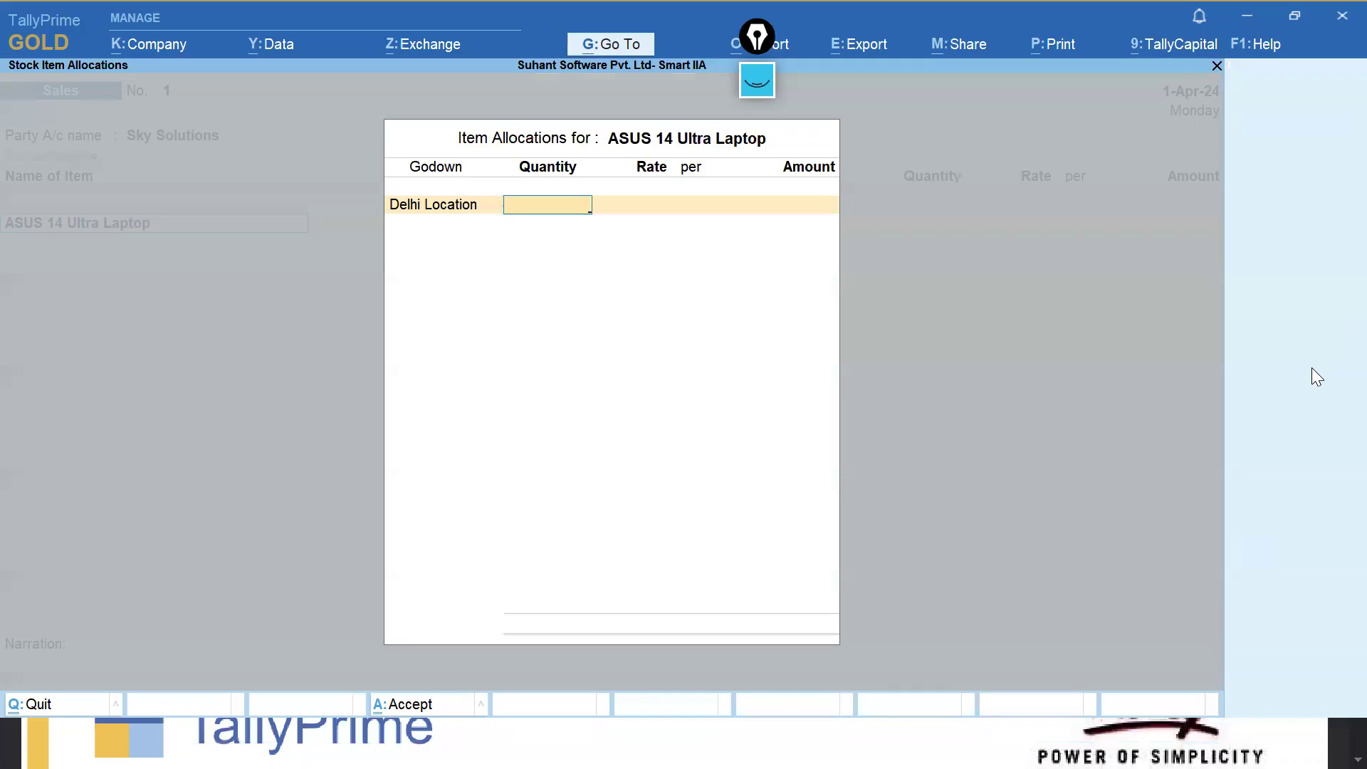
Set the ASUS laptop's quantity to 2 nos at a rate of 39,500 and accept its allocation to Sales A/c.
{"action": "type", "text": "2"}
{"action": "key", "text": "Return"}
{"action": "type", "text": "39"}
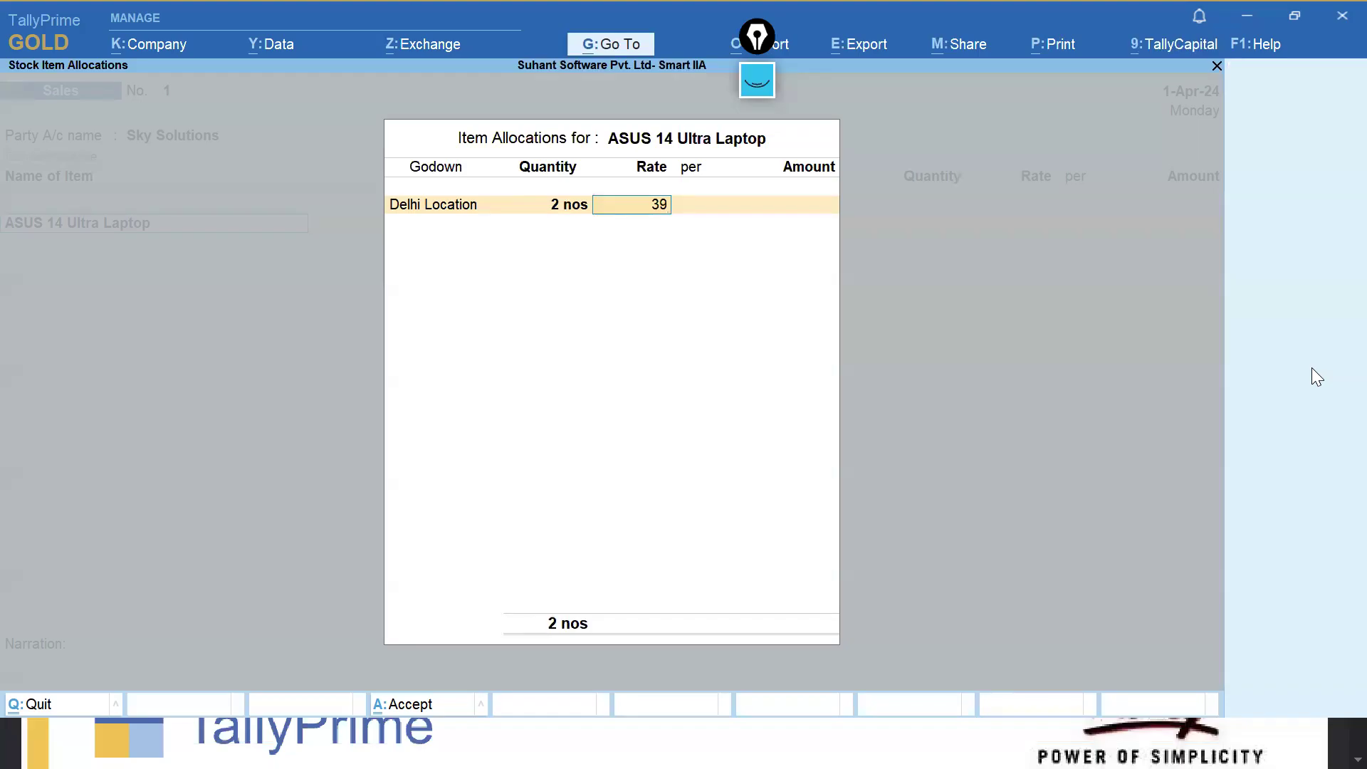
{"action": "type", "text": ",500"}
{"action": "key", "text": "Return"}
{"action": "key", "text": "Return"}
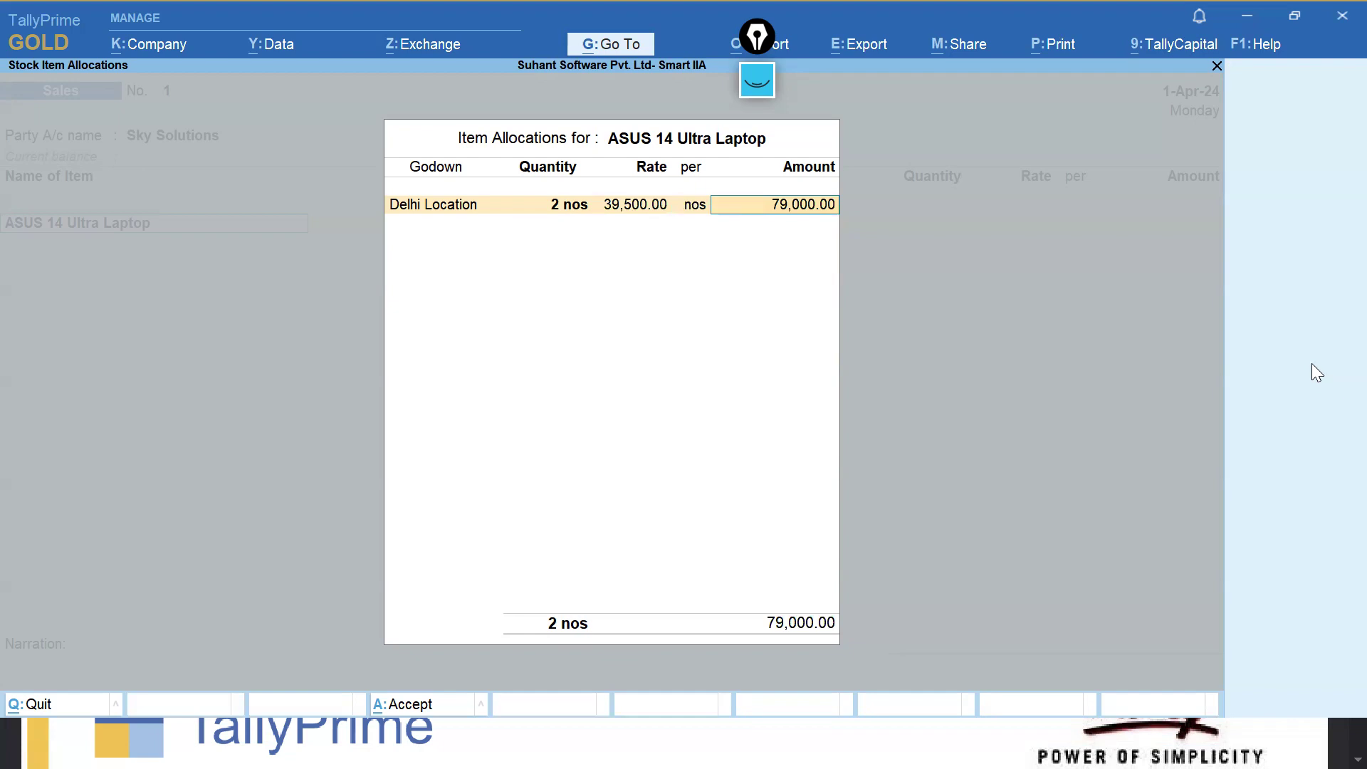
{"action": "key", "text": "Return"}
{"action": "key", "text": "Return"}
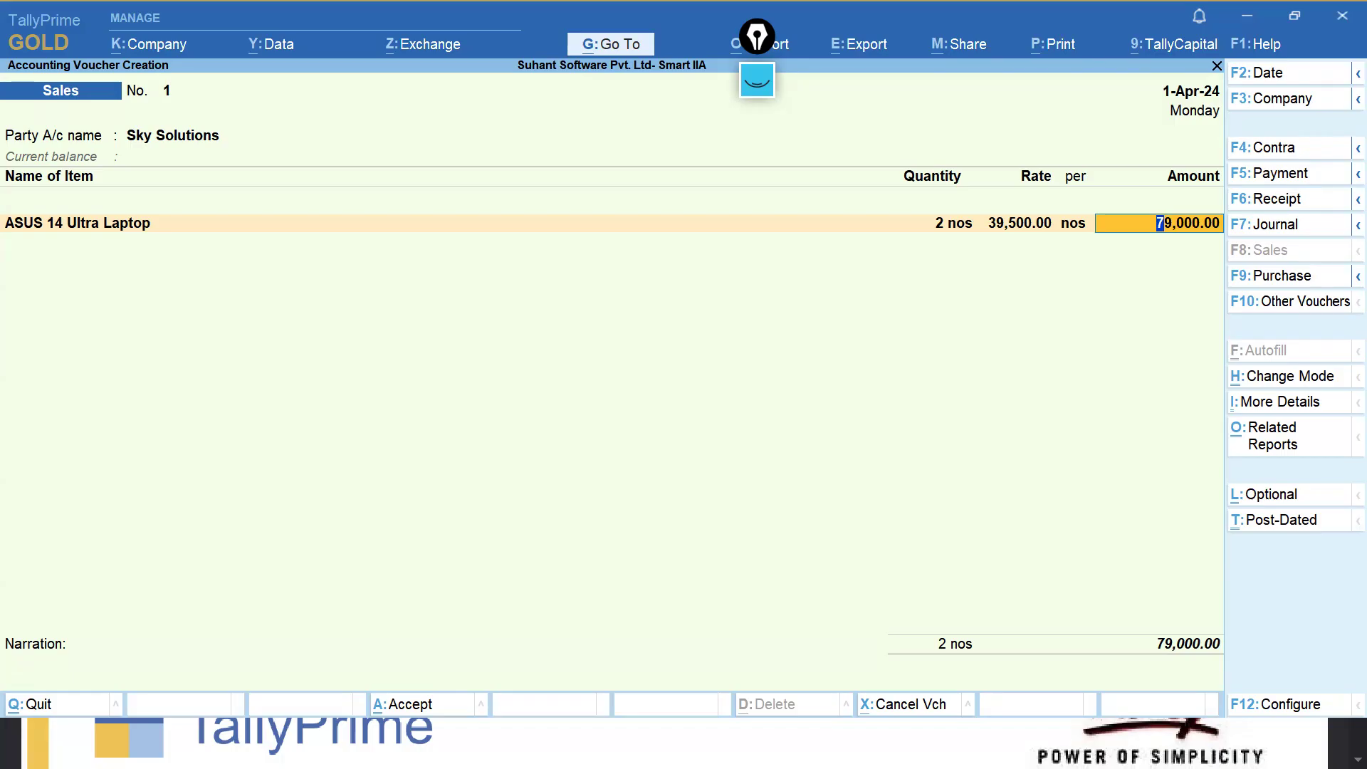
{"action": "key", "text": "Return"}
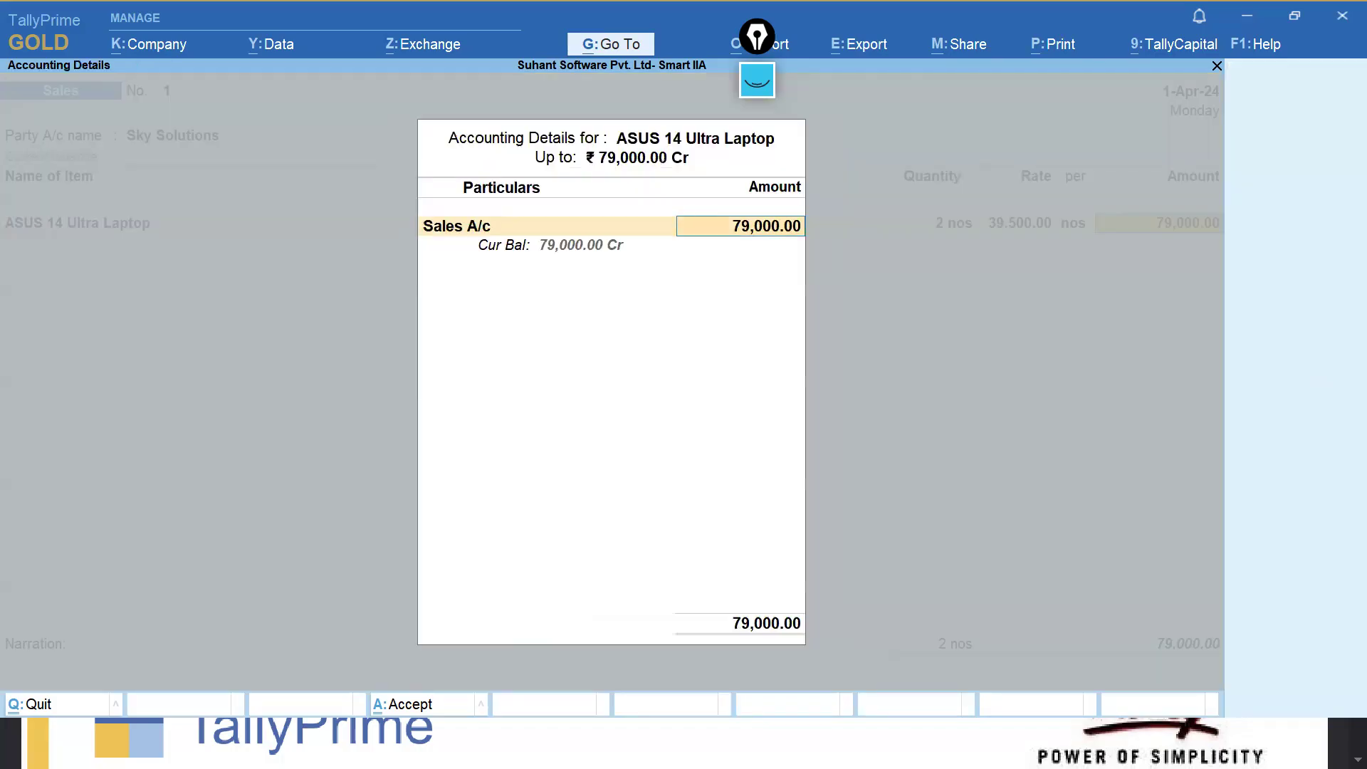
{"action": "key", "text": "Return"}
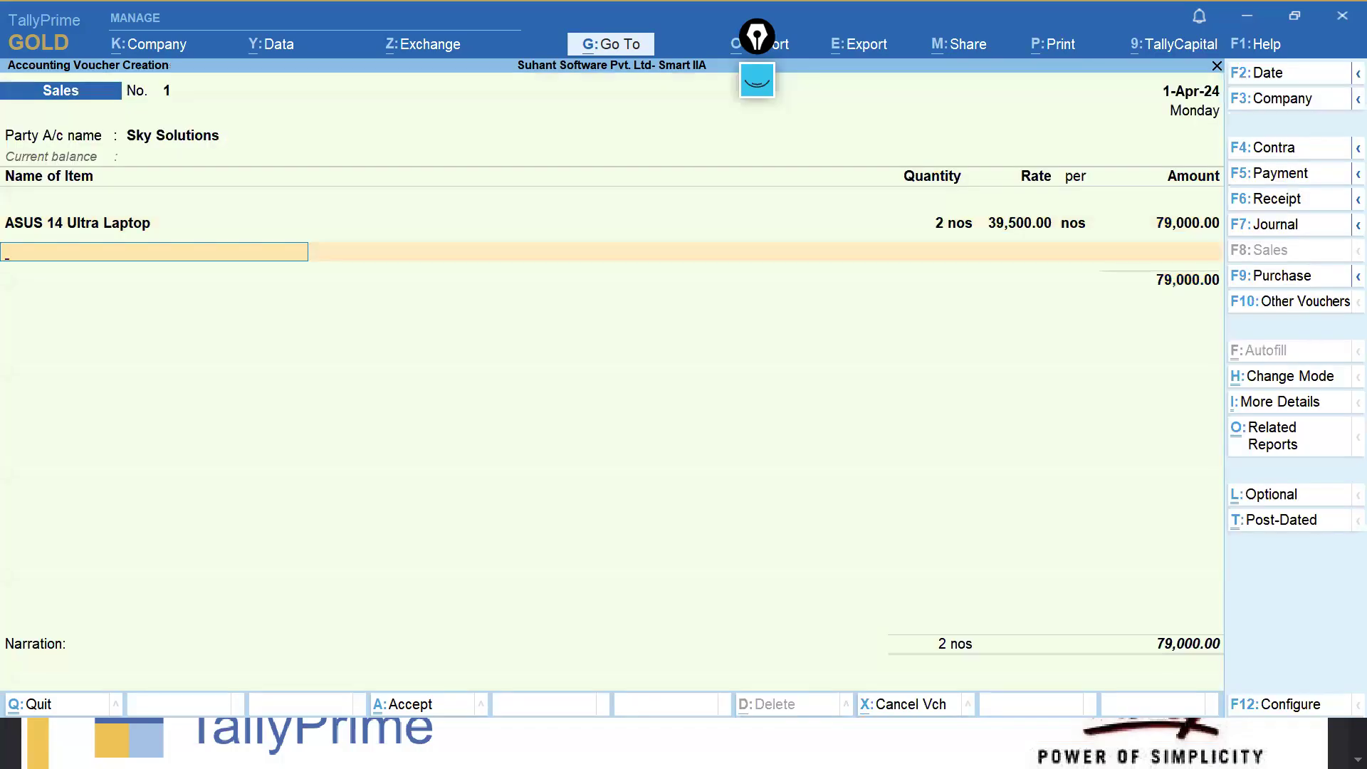
Add the HP 15 3rd Gen Laptop with a quantity of 3 nos from the Delhi Location godown.
{"action": "type", "text": "Hp"}
{"action": "key", "text": "Return"}
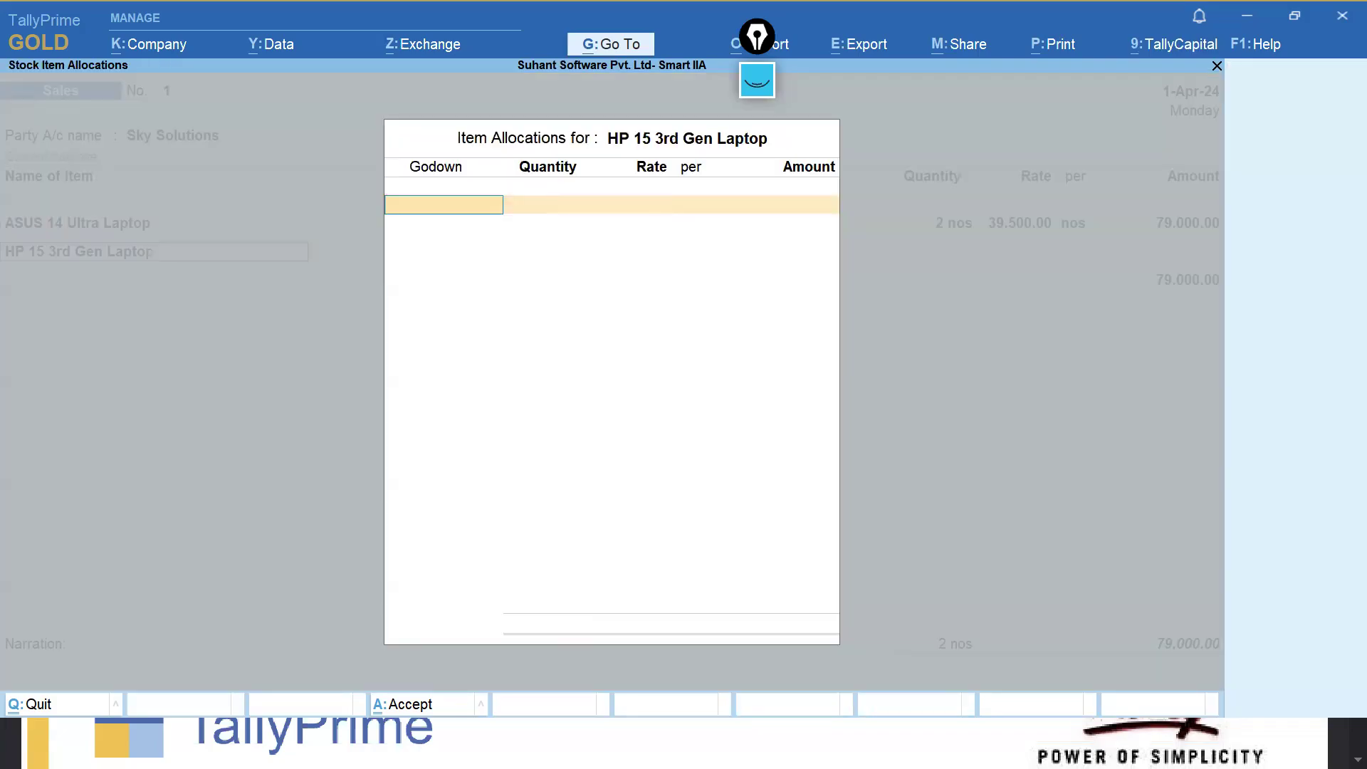
{"action": "type", "text": "De"}
{"action": "key", "text": "Return"}
{"action": "type", "text": "3"}
{"action": "key", "text": "Return"}
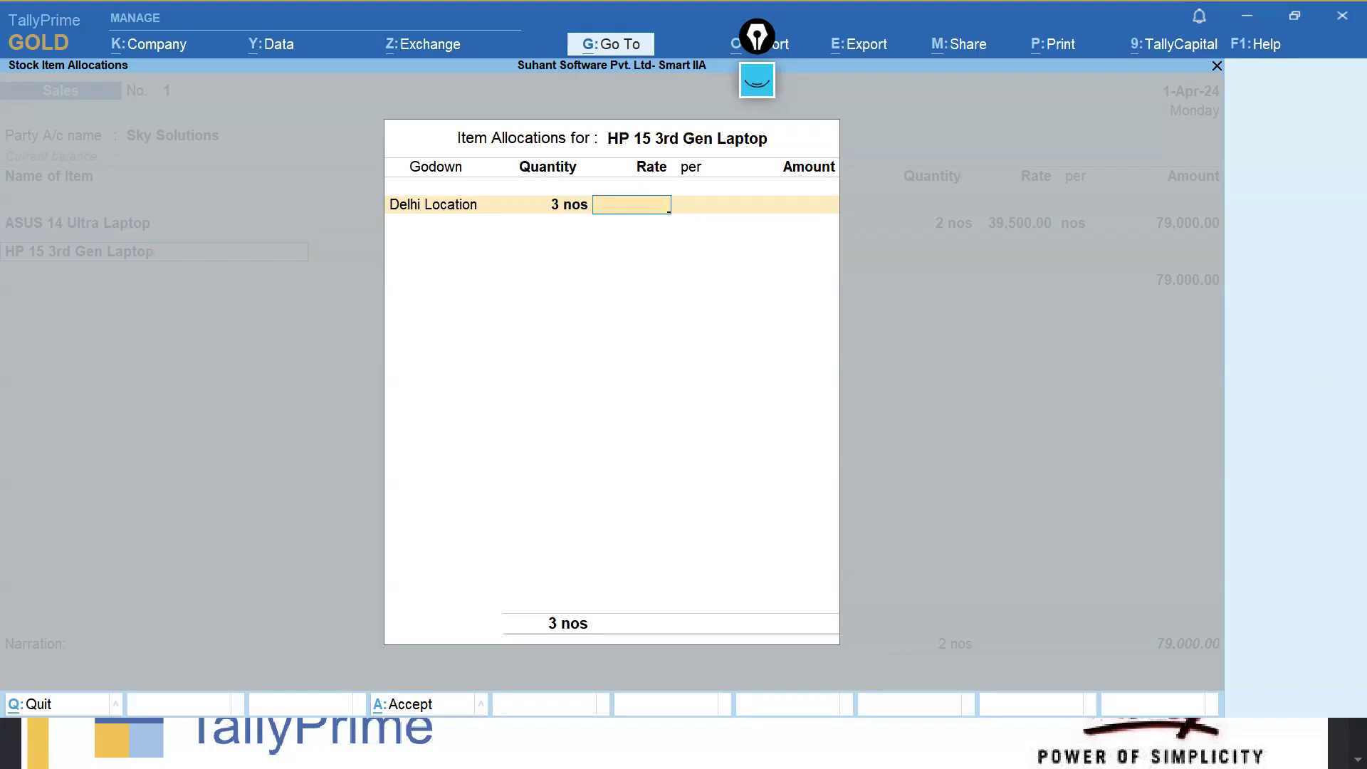
Set the HP laptop's rate to 31,000 per nos and accept its allocation to Sales A/c.
{"action": "type", "text": "31000"}
{"action": "key", "text": "Return"}
{"action": "key", "text": "Return"}
{"action": "key", "text": "Return"}
{"action": "key", "text": "Return"}
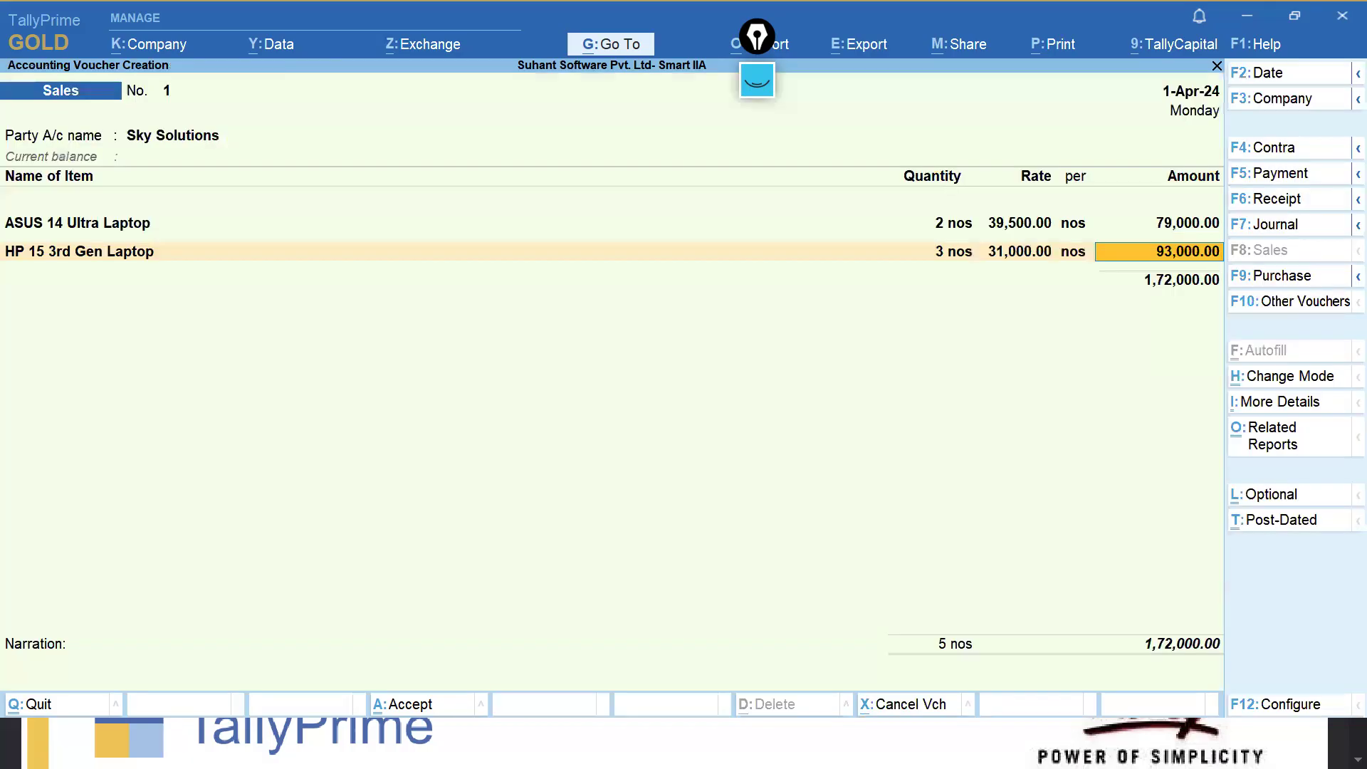
{"action": "key", "text": "Return"}
{"action": "key", "text": "Return"}
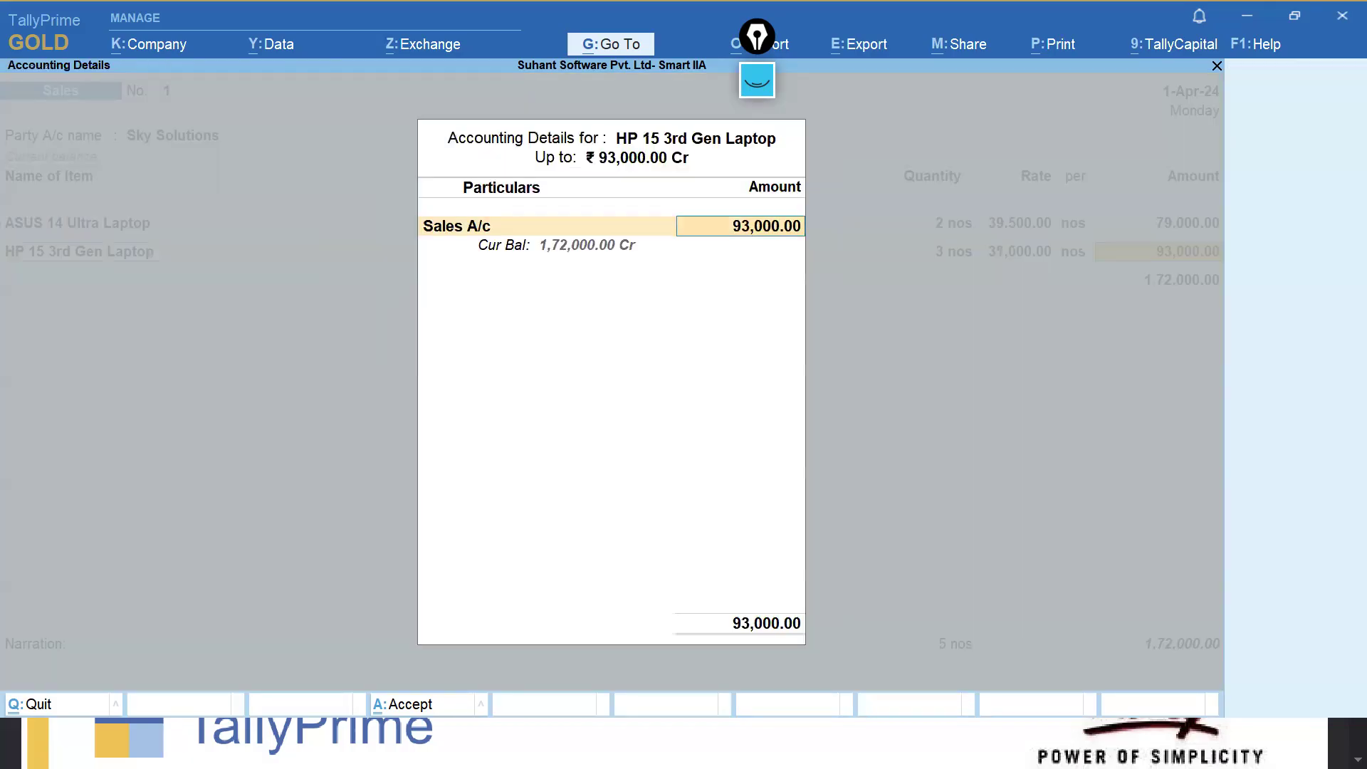
{"action": "key", "text": "Return"}
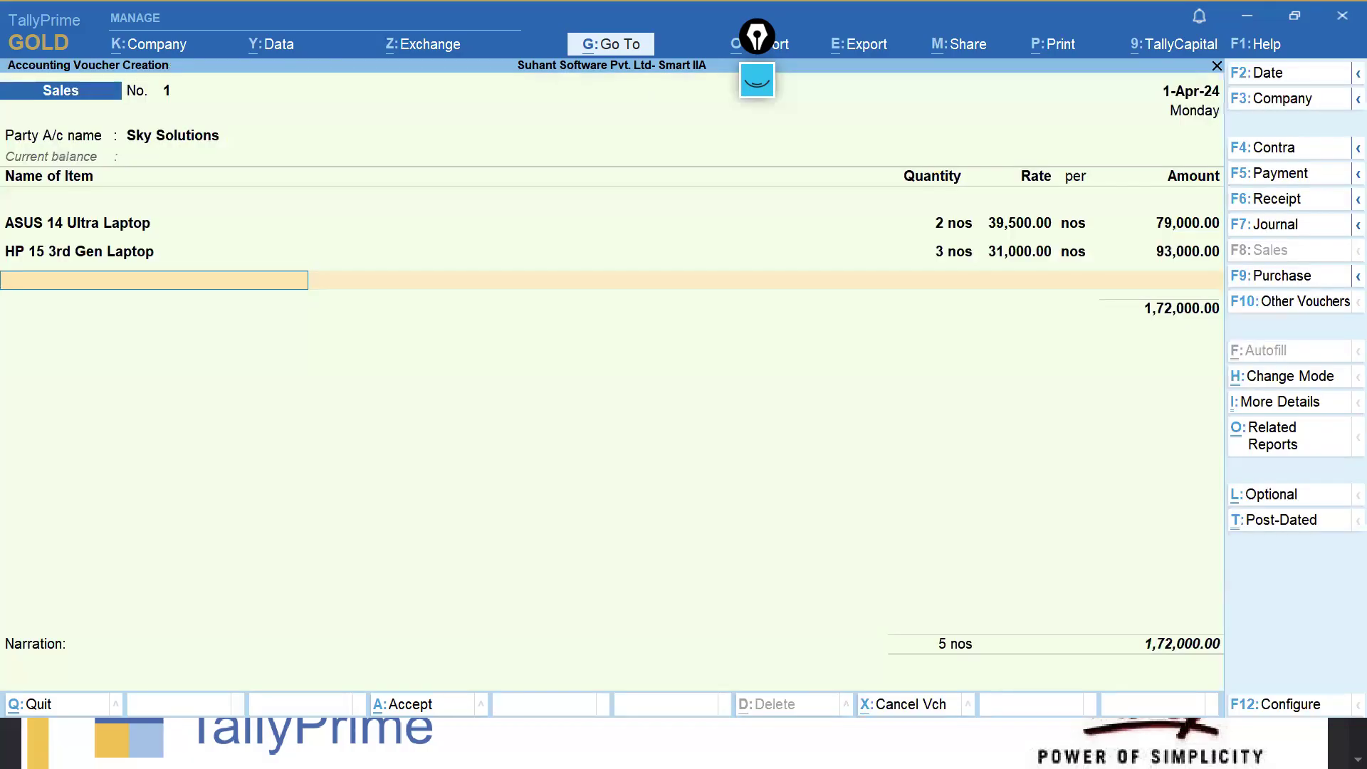
Add the Logitech K230 Keyboard as the third item and allocate it from the Delhi Location godown.
{"action": "type", "text": "Lo"}
{"action": "key", "text": "Down"}
{"action": "key", "text": "Up"}
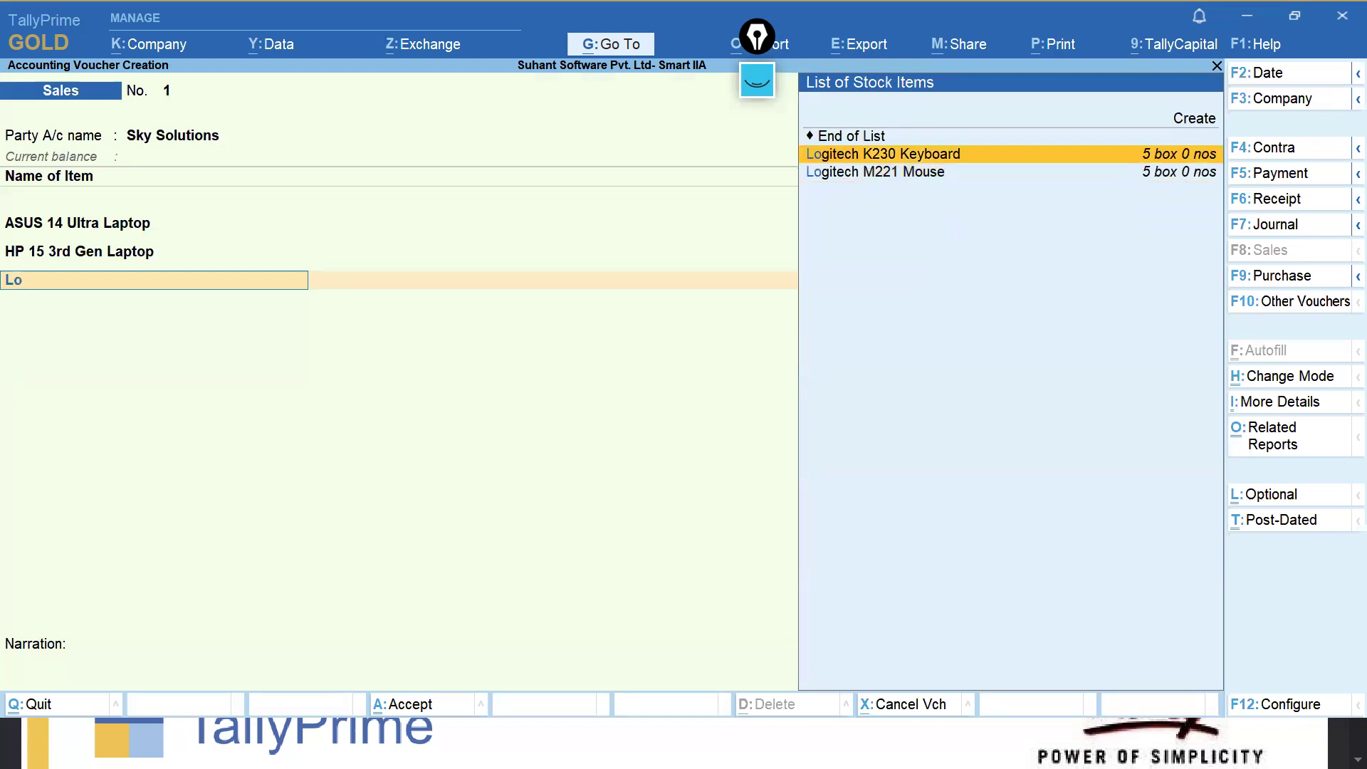
{"action": "key", "text": "Return"}
{"action": "key", "text": "Return"}
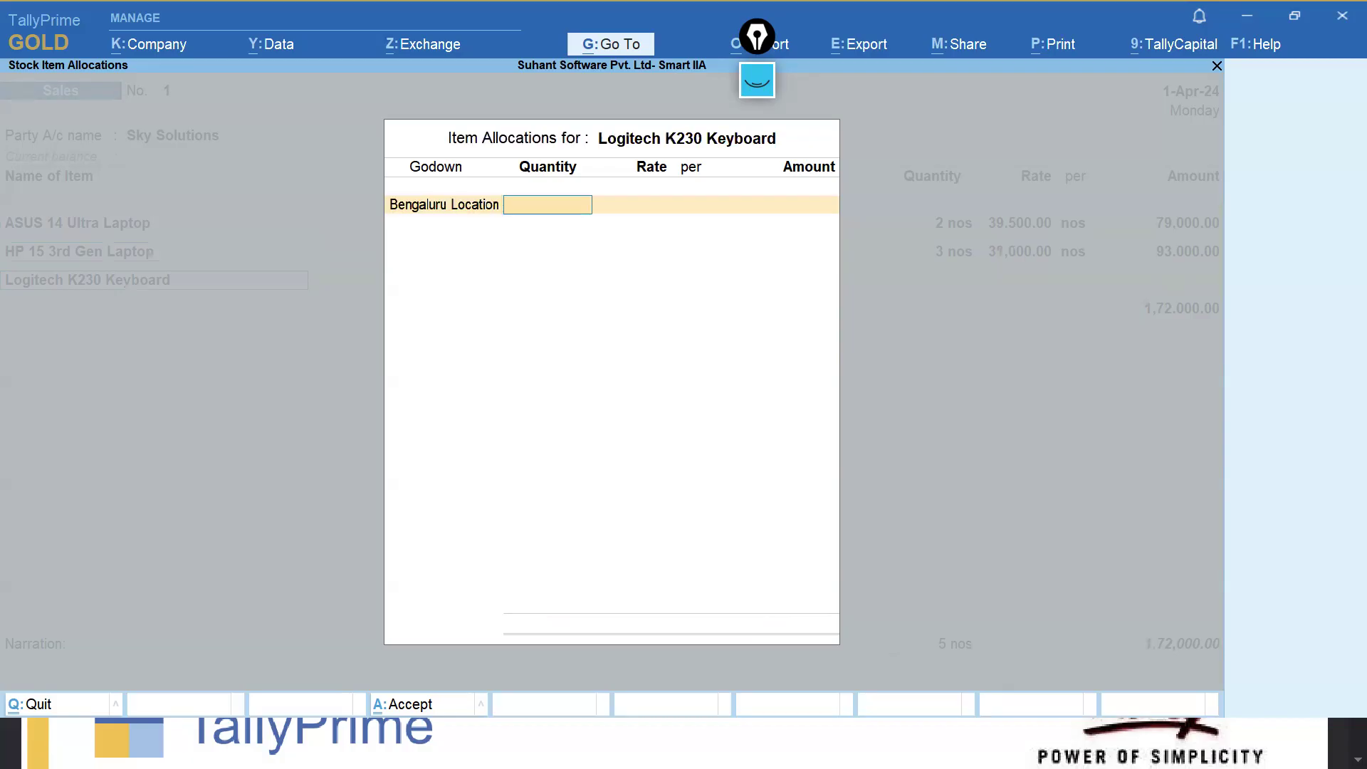
{"action": "key", "text": "BackSpace"}
{"action": "type", "text": "Del"}
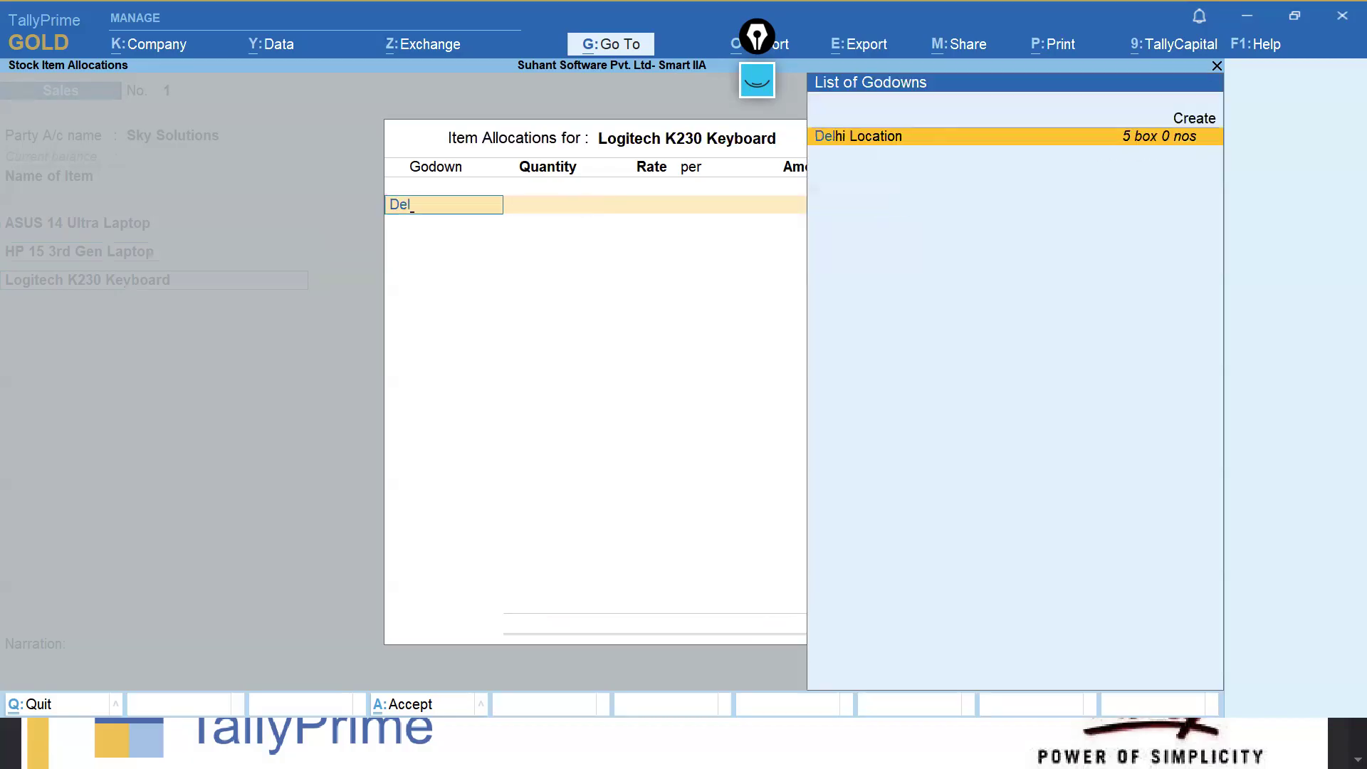
{"action": "key", "text": "Return"}
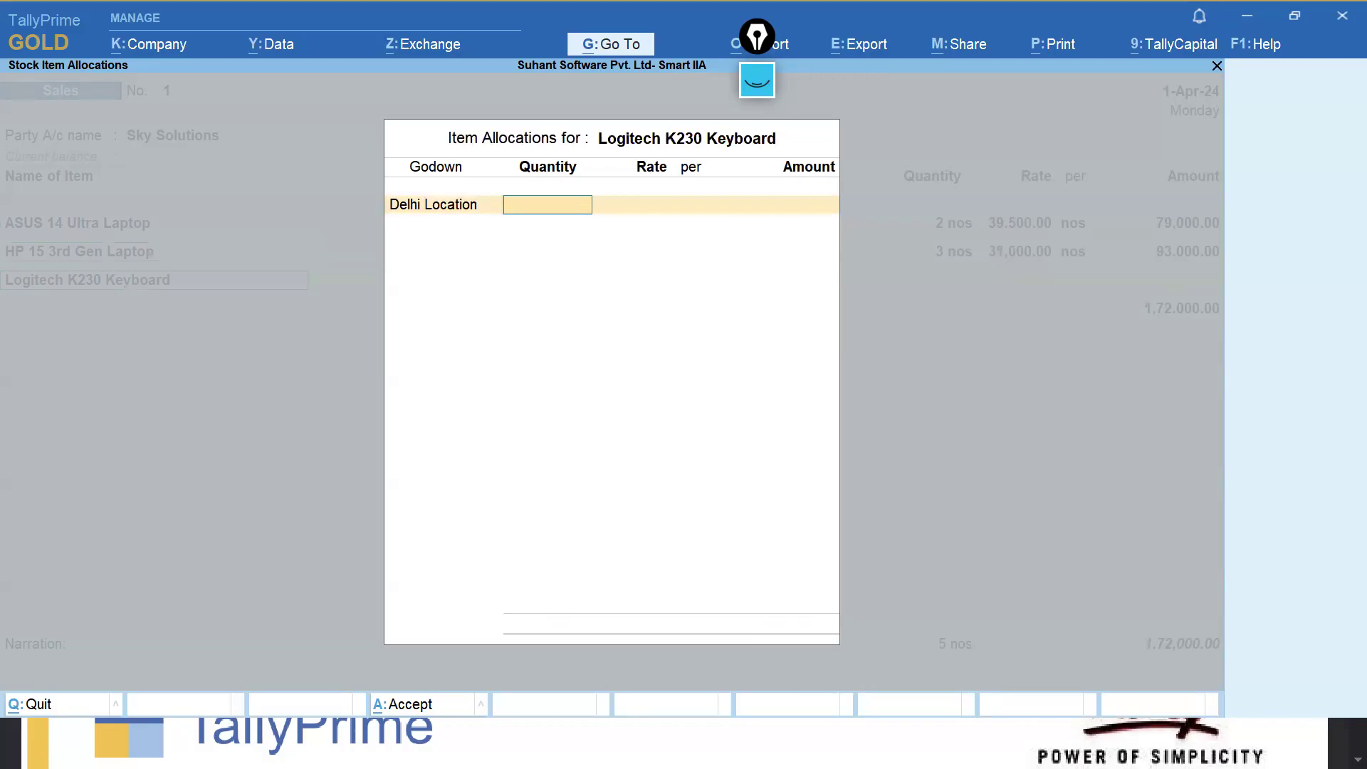
Set the keyboard's quantity to 1 box at a rate of 11,000 and accept its allocation to Sales A/c.
{"action": "type", "text": "1"}
{"action": "key", "text": "Return"}
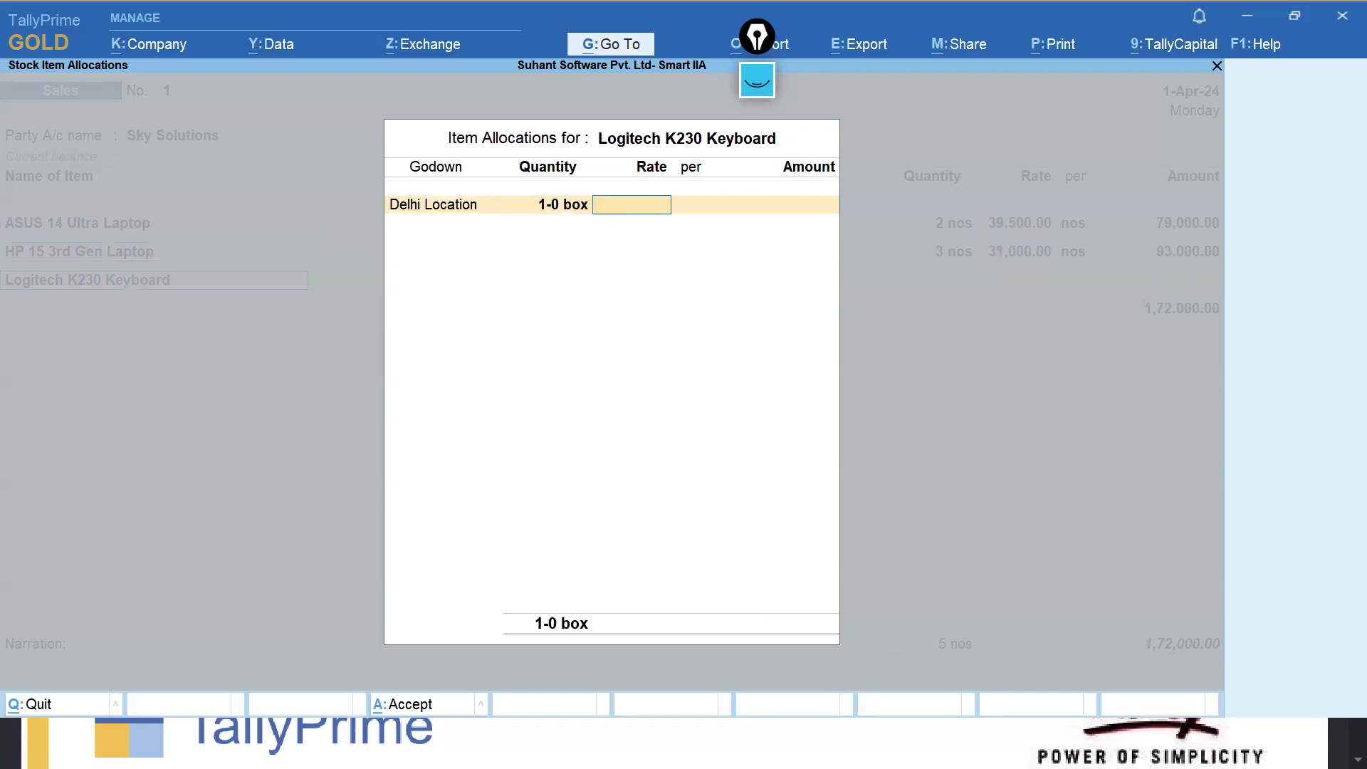
{"action": "type", "text": "11,000"}
{"action": "key", "text": "Return"}
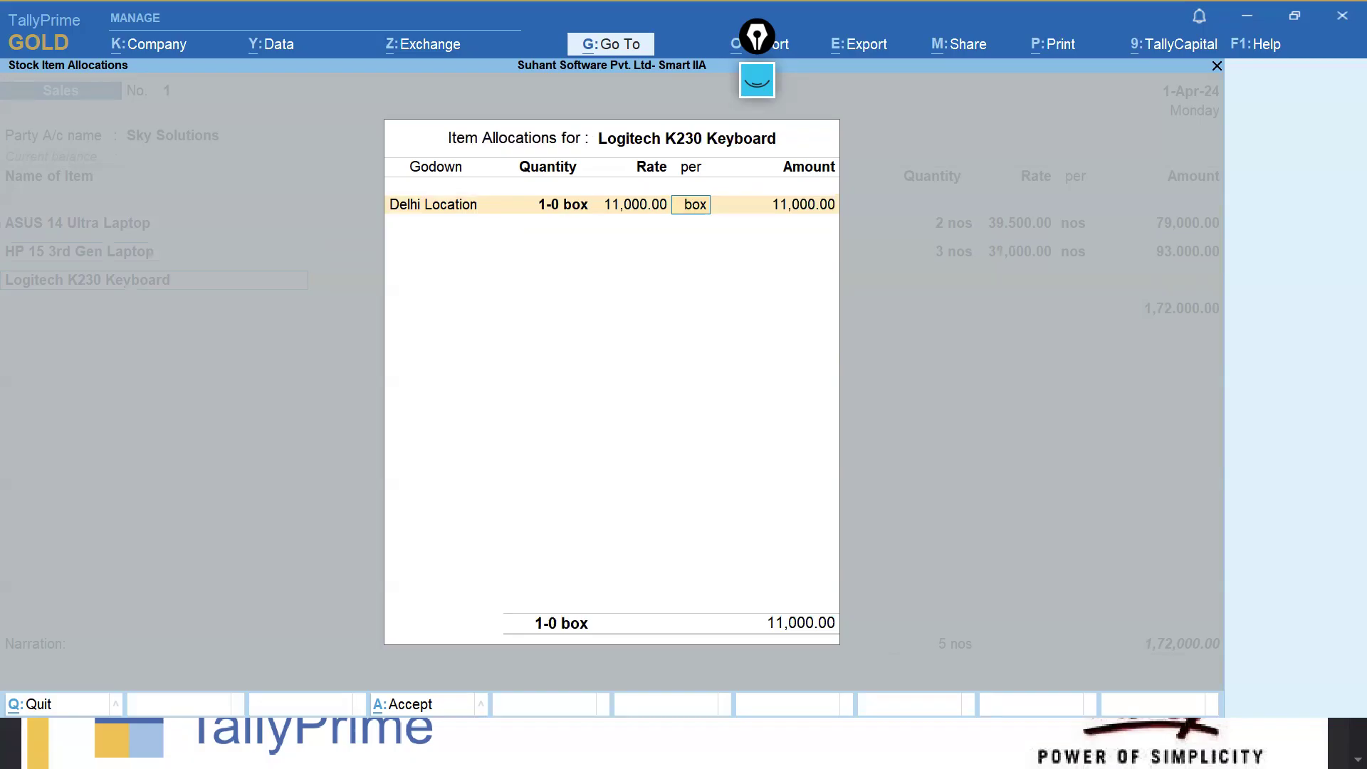
{"action": "key", "text": "Return"}
{"action": "key", "text": "Return"}
{"action": "key", "text": "Return"}
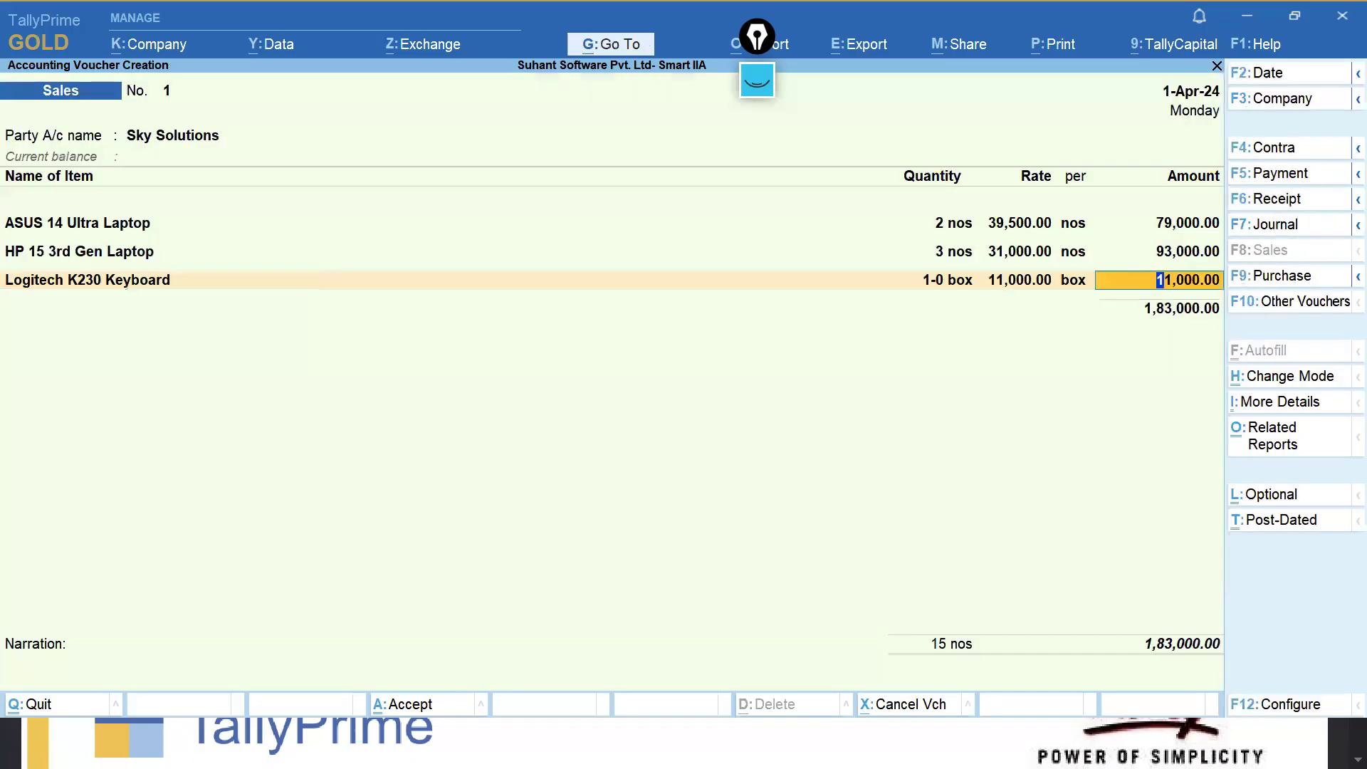
{"action": "key", "text": "Return"}
{"action": "key", "text": "Return"}
{"action": "key", "text": "Return"}
{"action": "key", "text": "Return"}
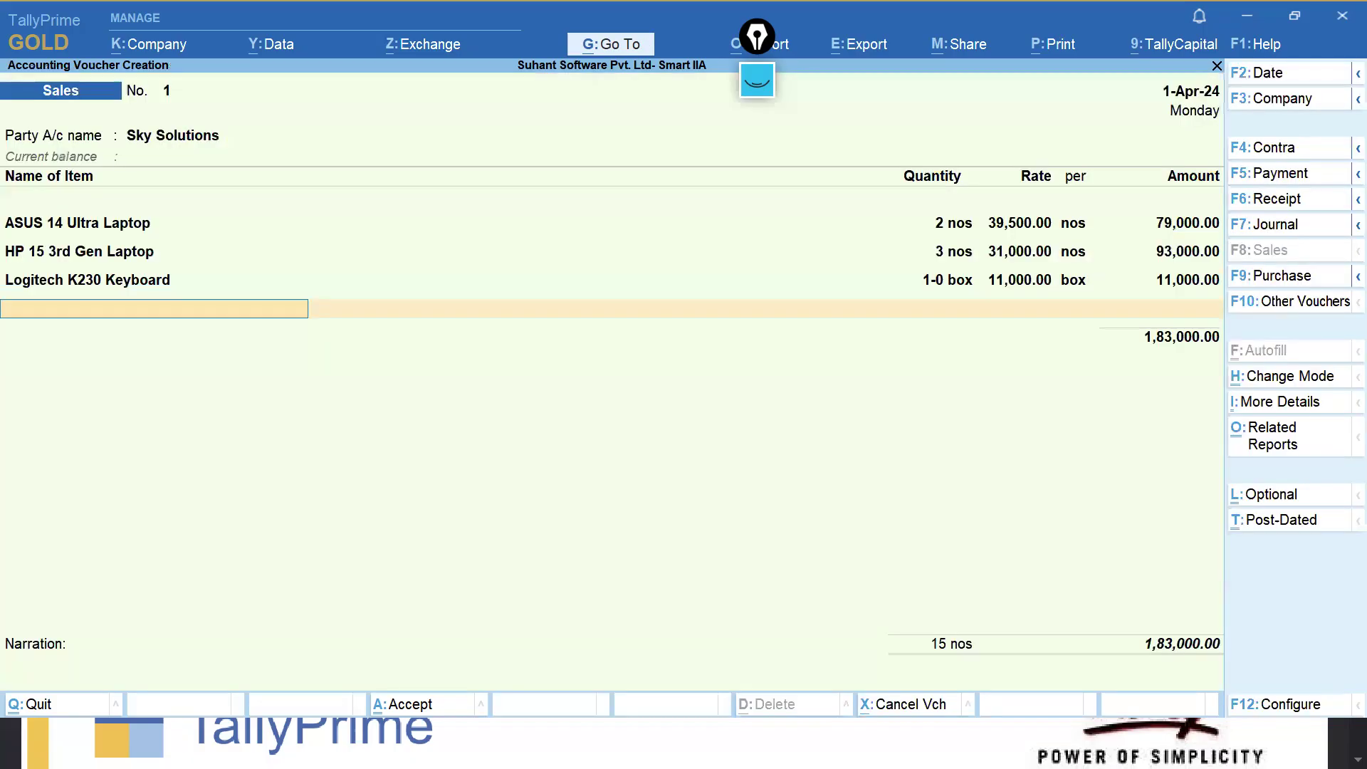
Add the SanDisk USB Pendrive with a quantity of 2-5 box from the Delhi Location godown.
{"action": "type", "text": "Sand"}
{"action": "key", "text": "Return"}
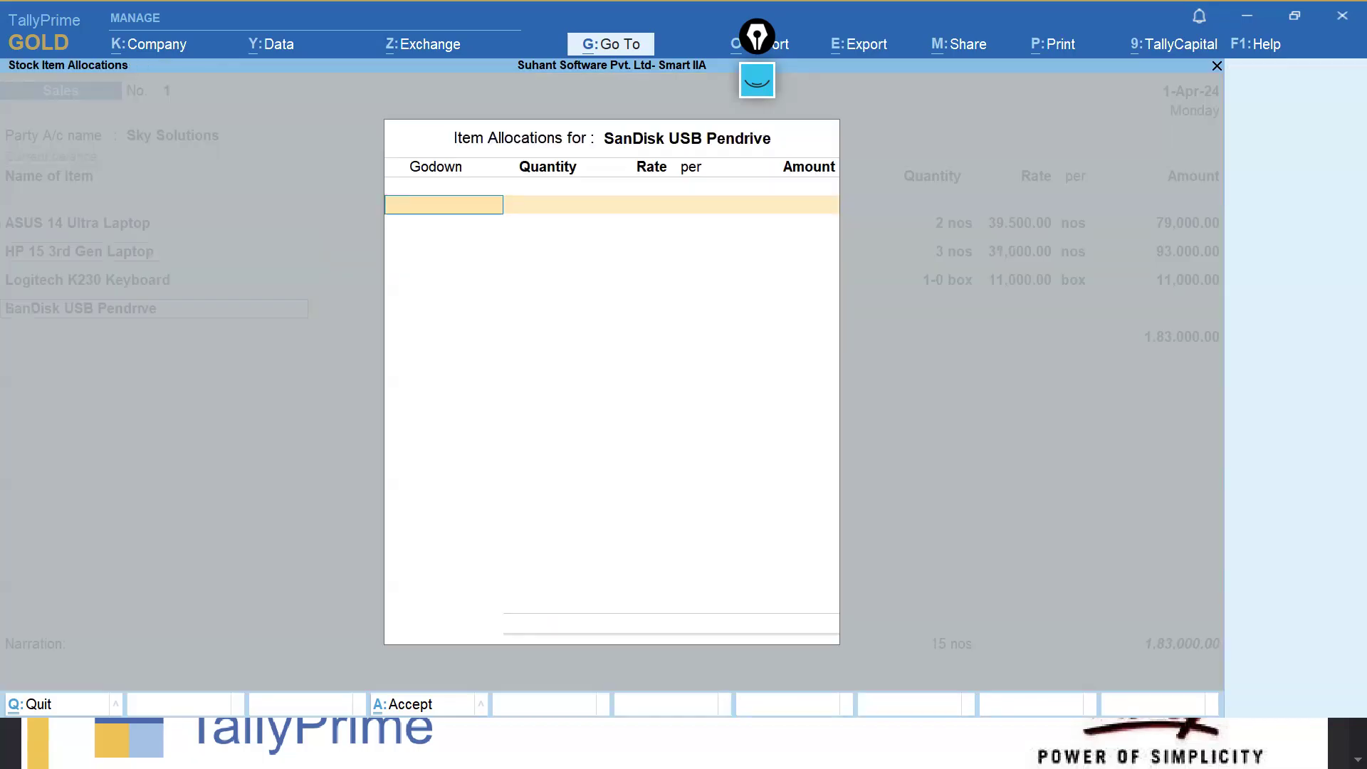
{"action": "type", "text": "De"}
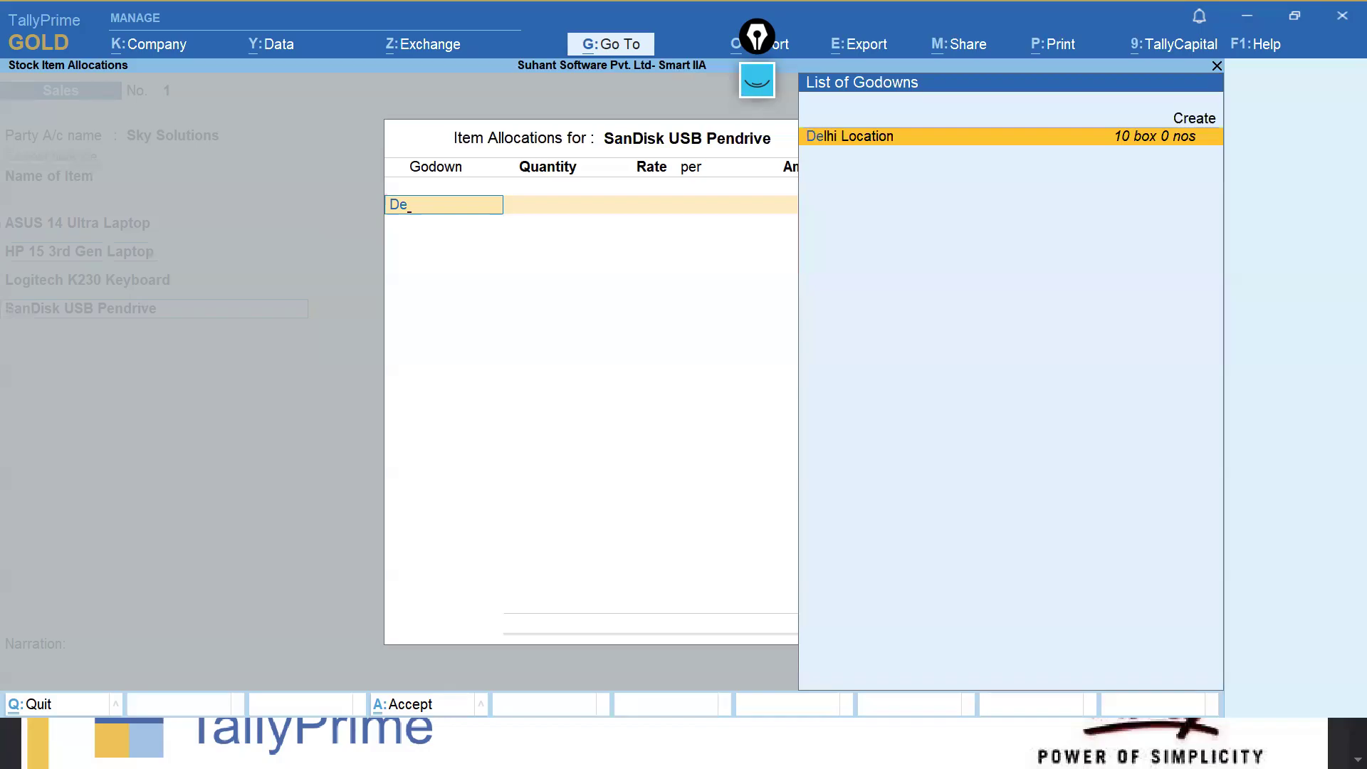
{"action": "key", "text": "Return"}
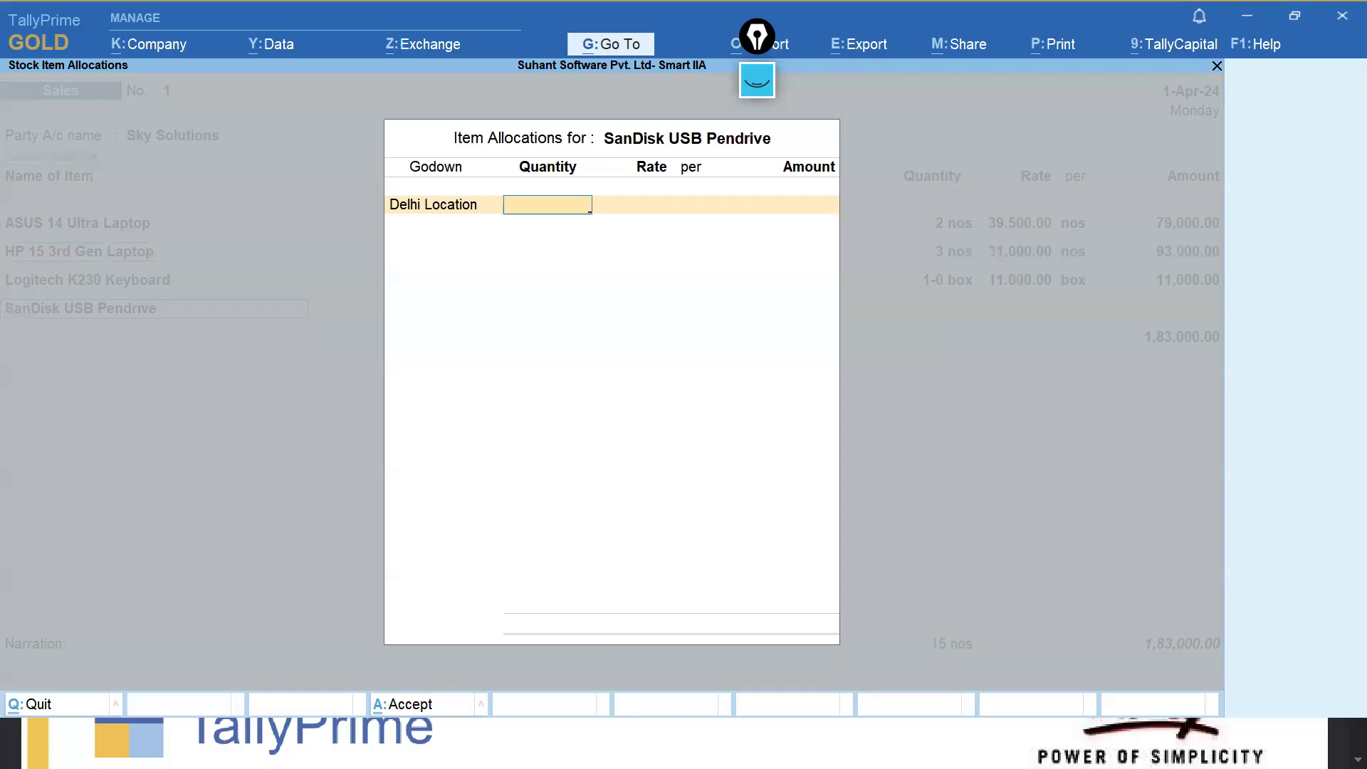
{"action": "type", "text": "2-5"}
{"action": "key", "text": "Return"}
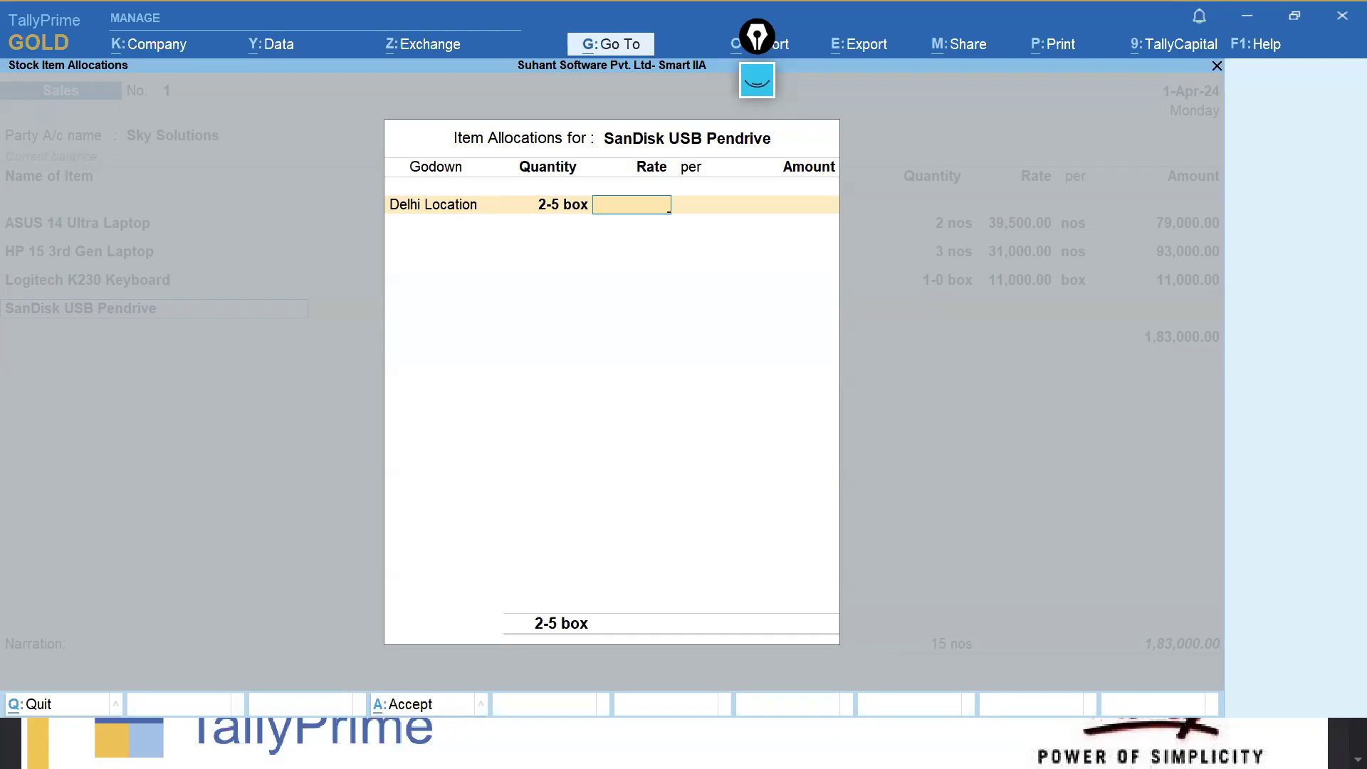
Set the SanDisk USB Pendrive's rate to 7,800 per box and save the Sky Solutions sales voucher.
{"action": "type", "text": "7,800"}
{"action": "key", "text": "Return"}
{"action": "key", "text": "Return"}
{"action": "key", "text": "Return"}
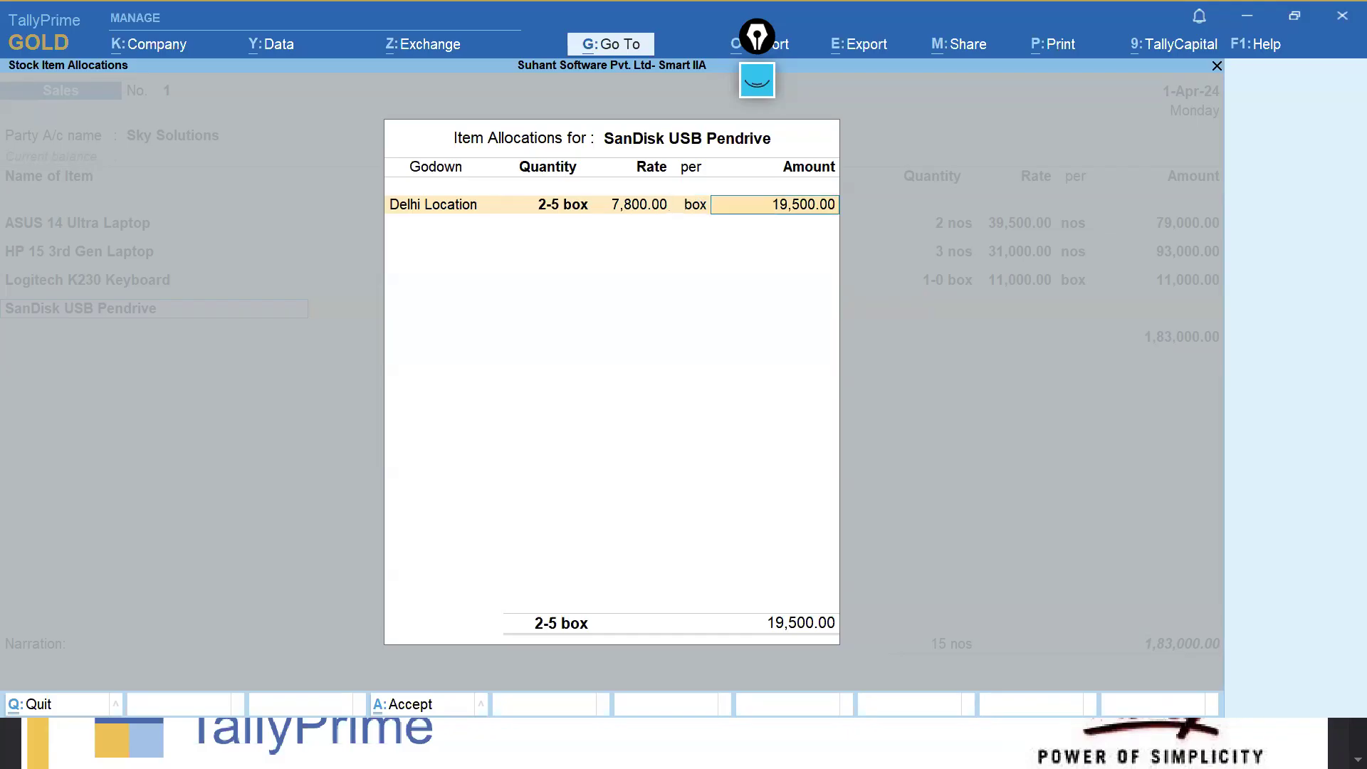
{"action": "key", "text": "Return"}
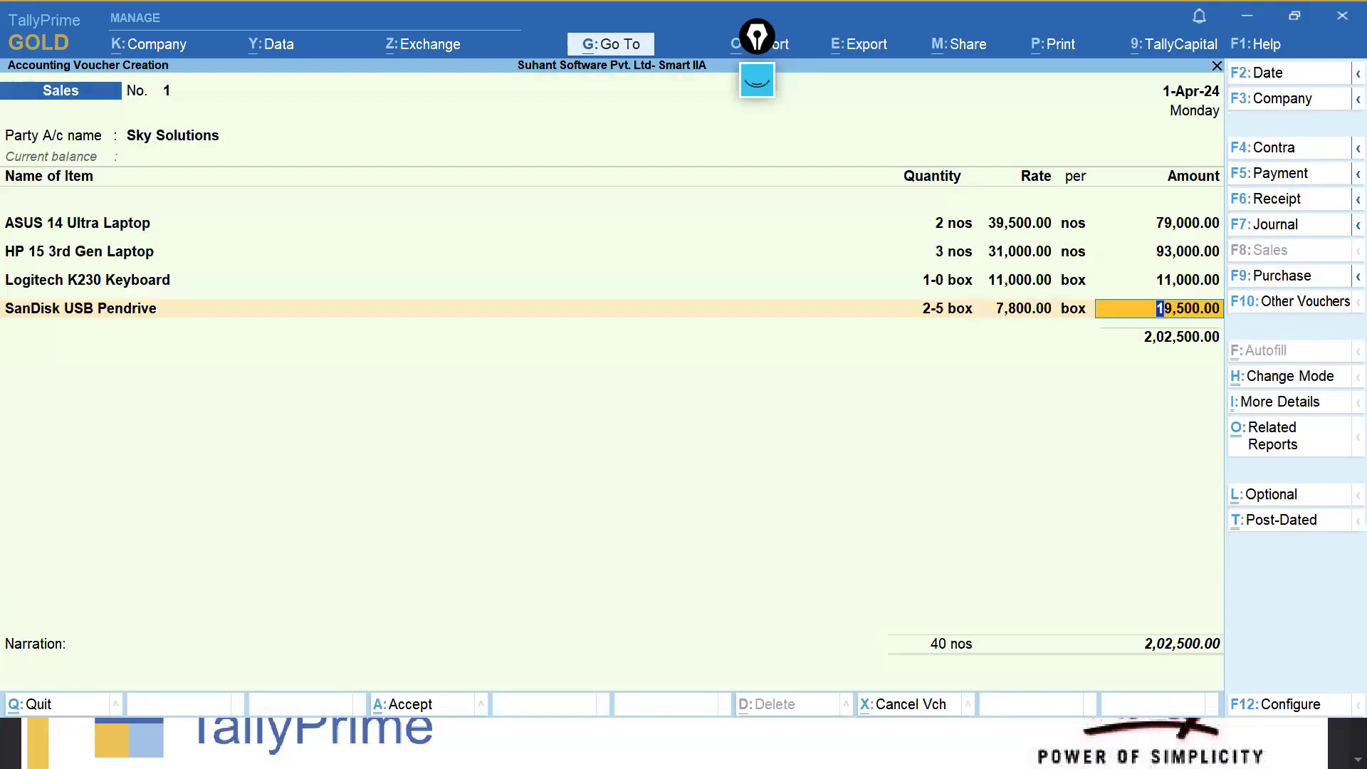
{"action": "key", "text": "ctrl"}
{"action": "key", "text": "ctrl+a"}
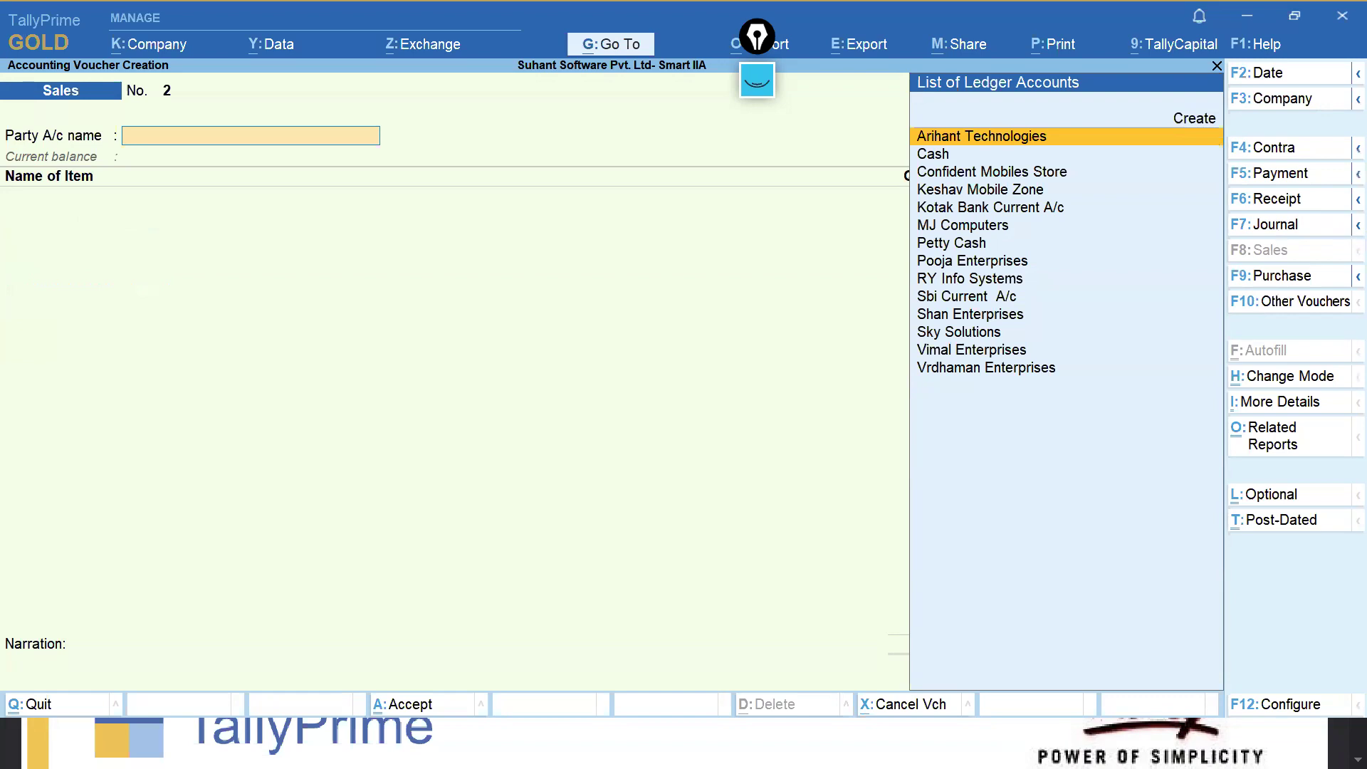
Select Keshav Mobile Zone as the party of the new sales voucher and add Sony E1 Dual Xperia from the Mumbai Location godown.
{"action": "type", "text": "Kes"}
{"action": "key", "text": "Return"}
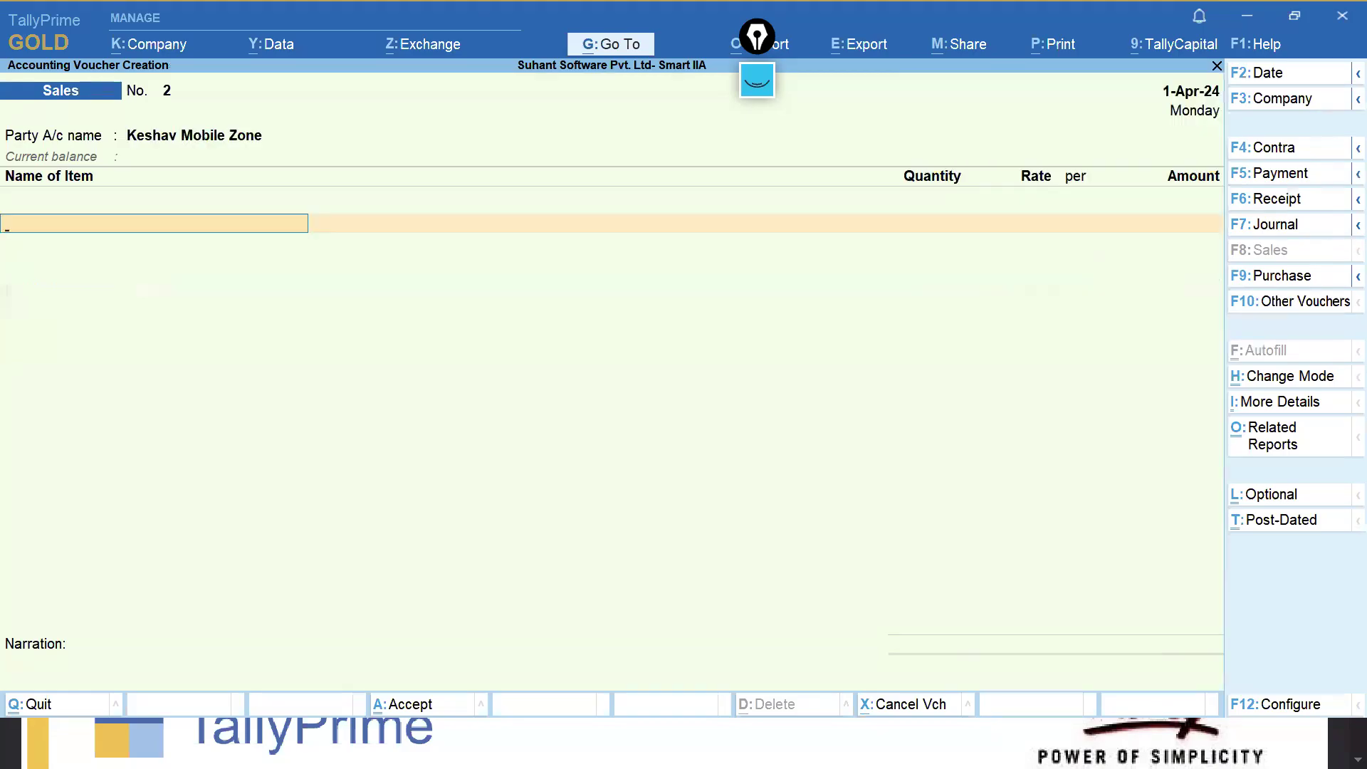
{"action": "type", "text": "Sony E1 Dual Xperia"}
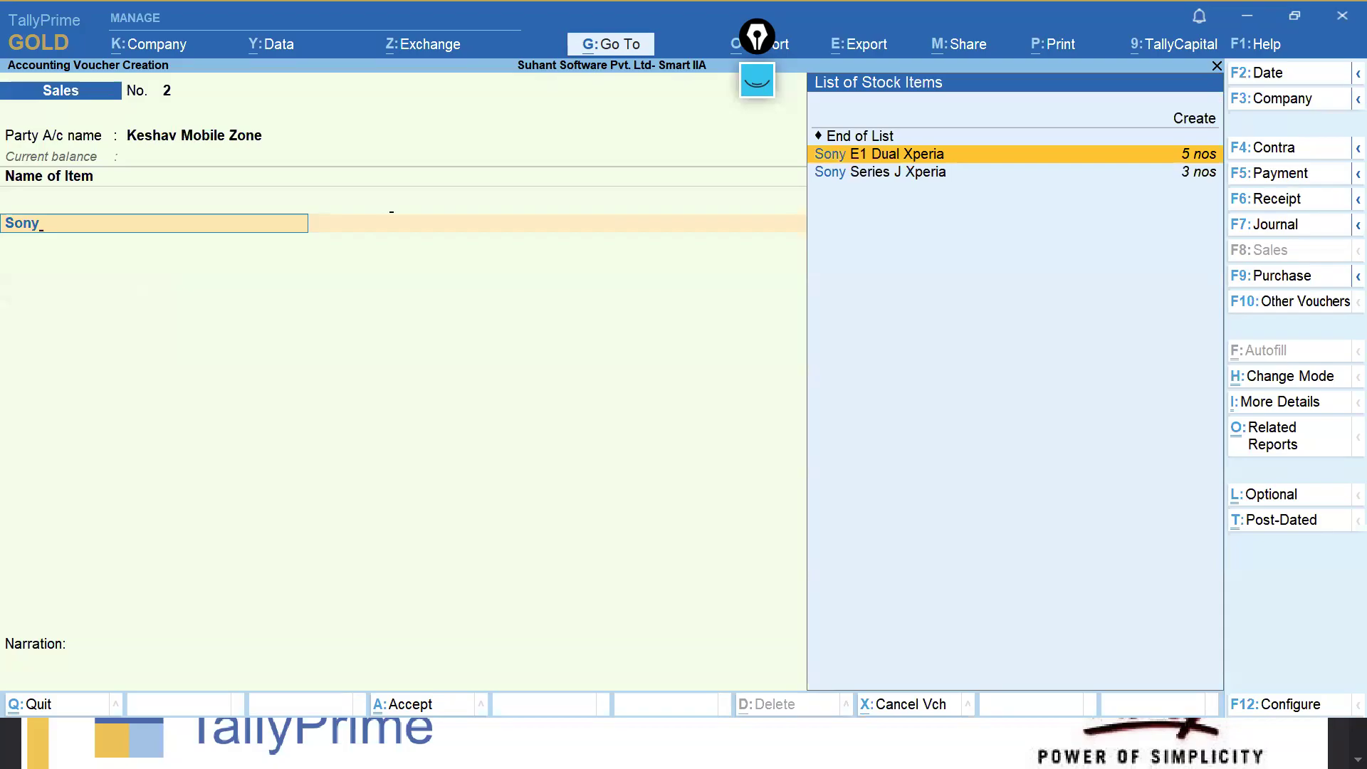
{"action": "key", "text": "Return"}
{"action": "type", "text": "Mumbai Location"}
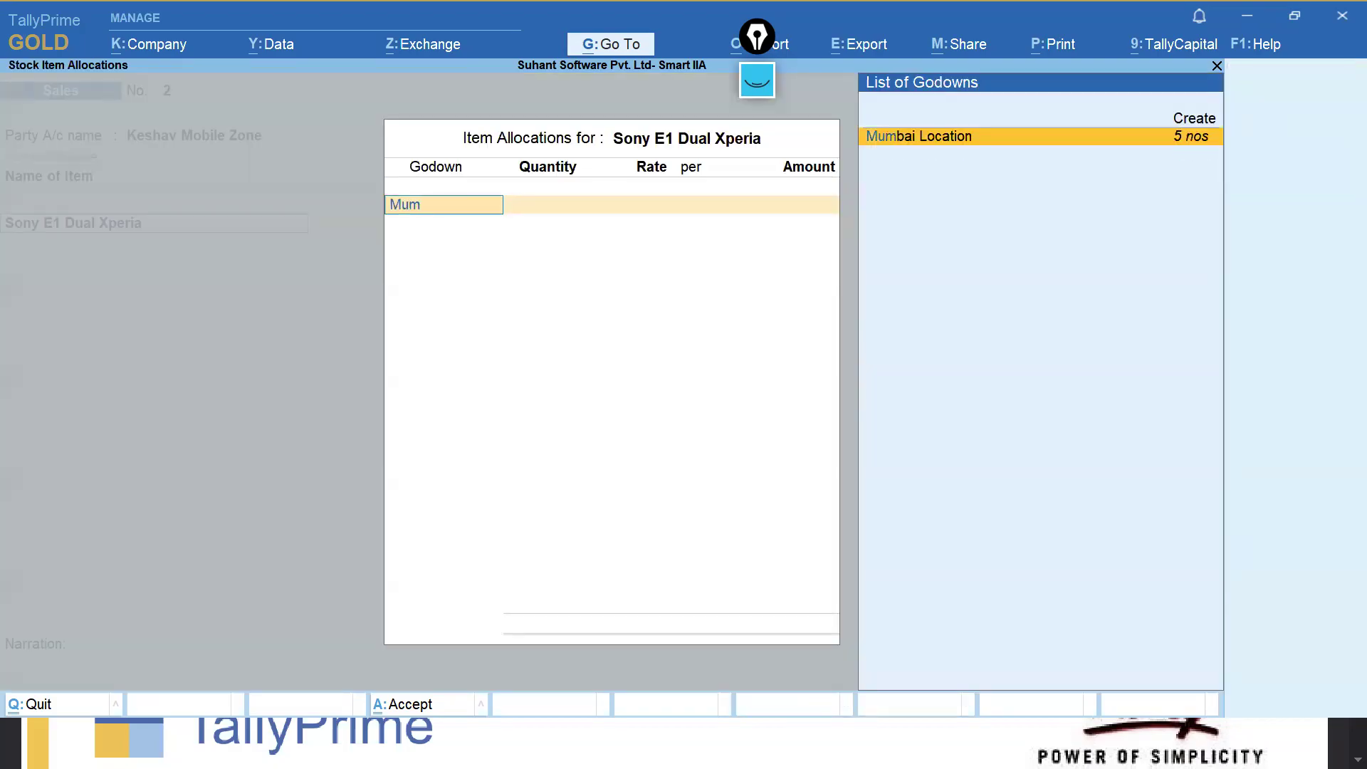
{"action": "key", "text": "Return"}
Set the Sony E1 Dual Xperia's quantity to 3 nos at a rate of 9,800 and accept its allocation to Sales A/c.
{"action": "type", "text": "3 nos"}
{"action": "key", "text": "Return"}
{"action": "type", "text": "8"}
{"action": "key", "text": "BackSpace"}
{"action": "type", "text": "9800"}
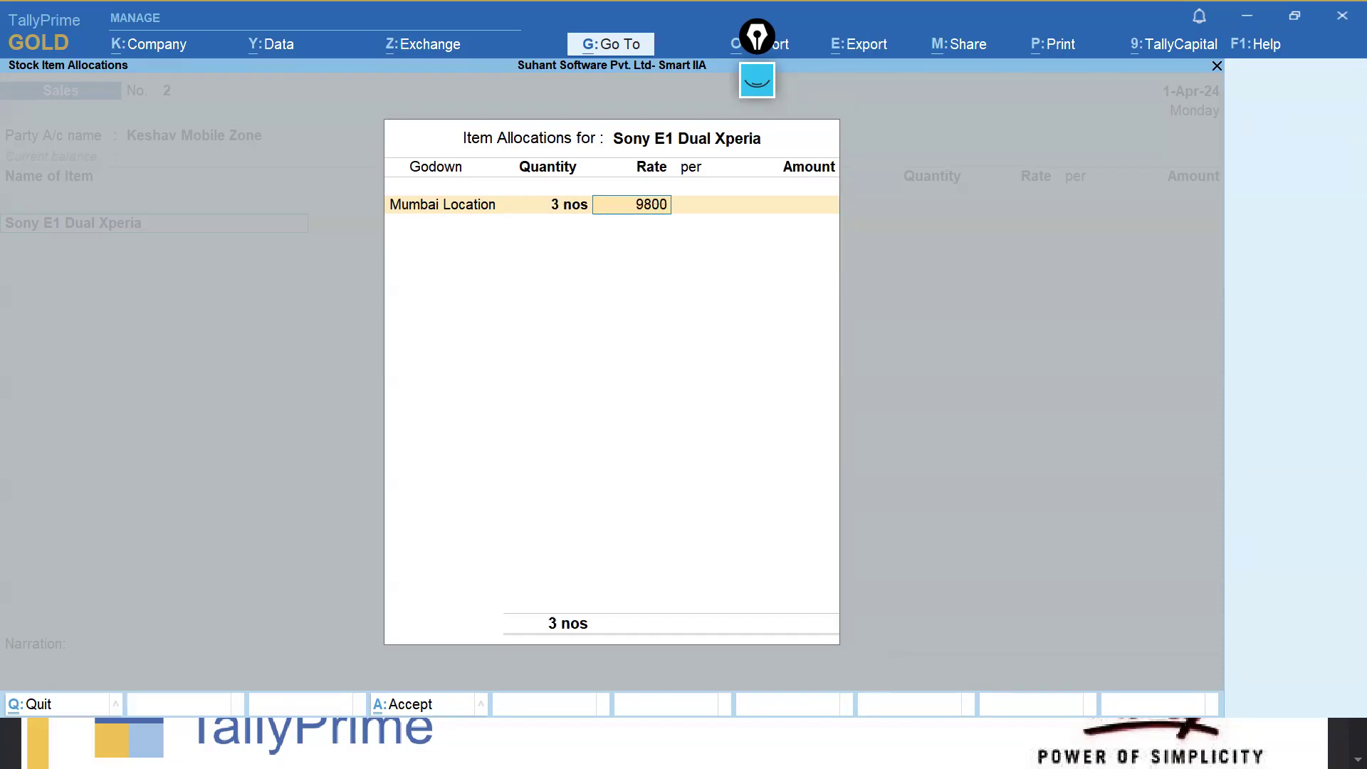
{"action": "key", "text": "Return"}
{"action": "key", "text": "Return"}
{"action": "key", "text": "Return"}
{"action": "key", "text": "Return"}
{"action": "key", "text": "Return"}
{"action": "key", "text": "Return"}
{"action": "key", "text": "Return"}
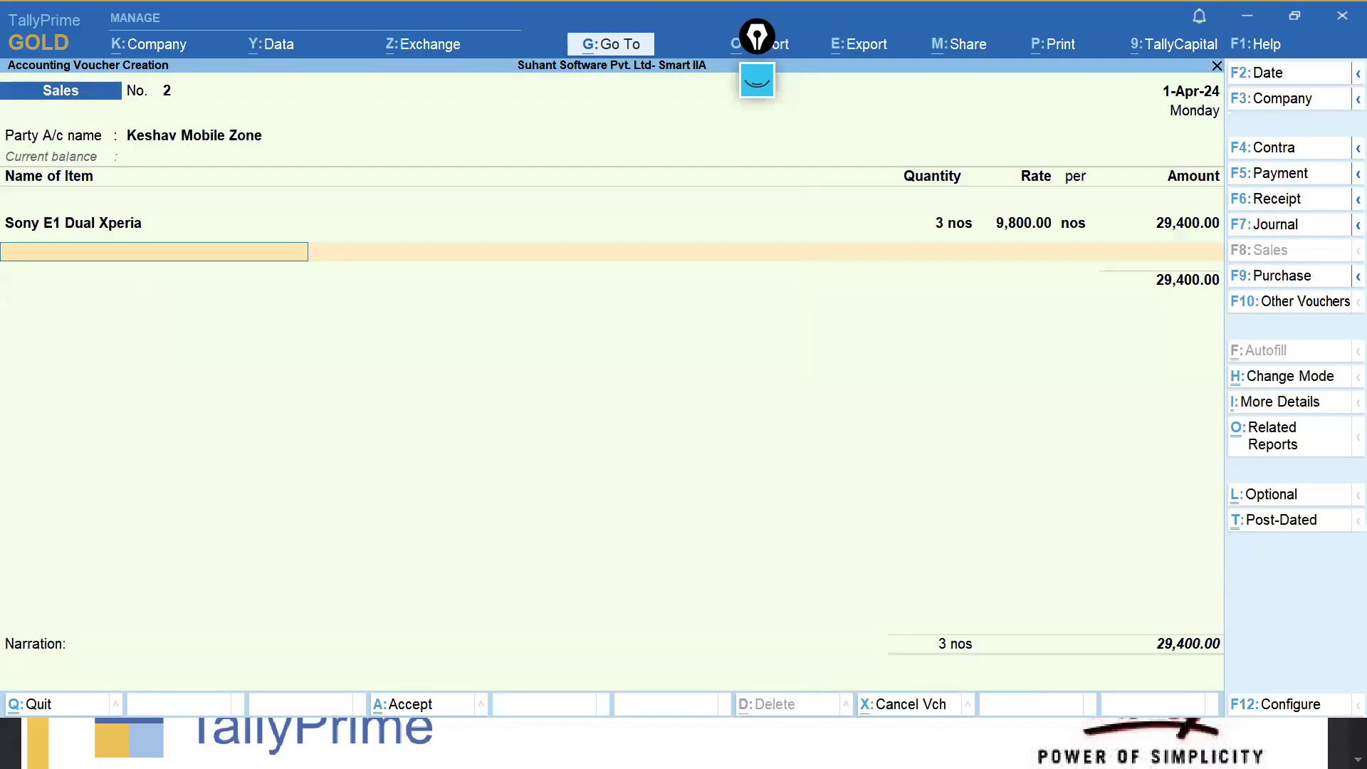
Add Sony Series J Xperia as the second item and allocate it from the Mumbai Location godown.
{"action": "type", "text": "Sony"}
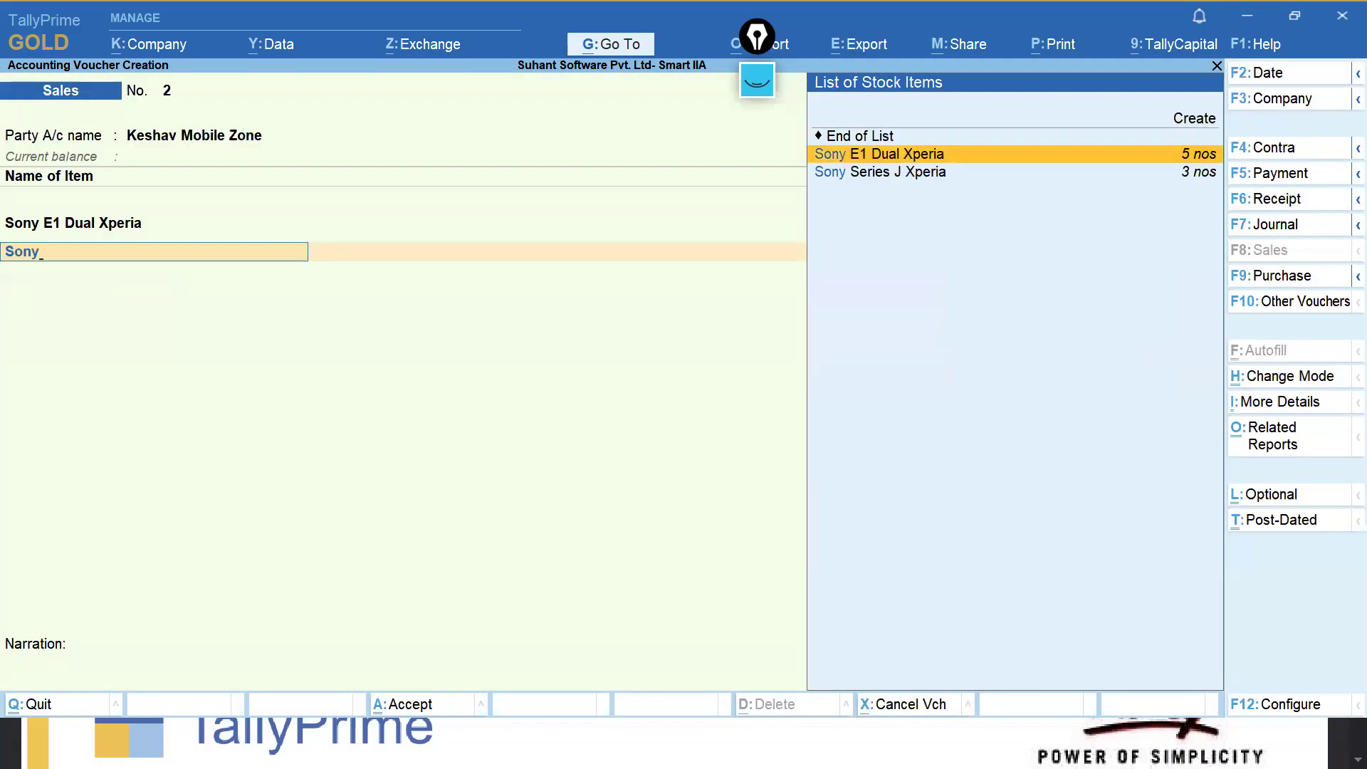
{"action": "key", "text": "Down"}
{"action": "key", "text": "Return"}
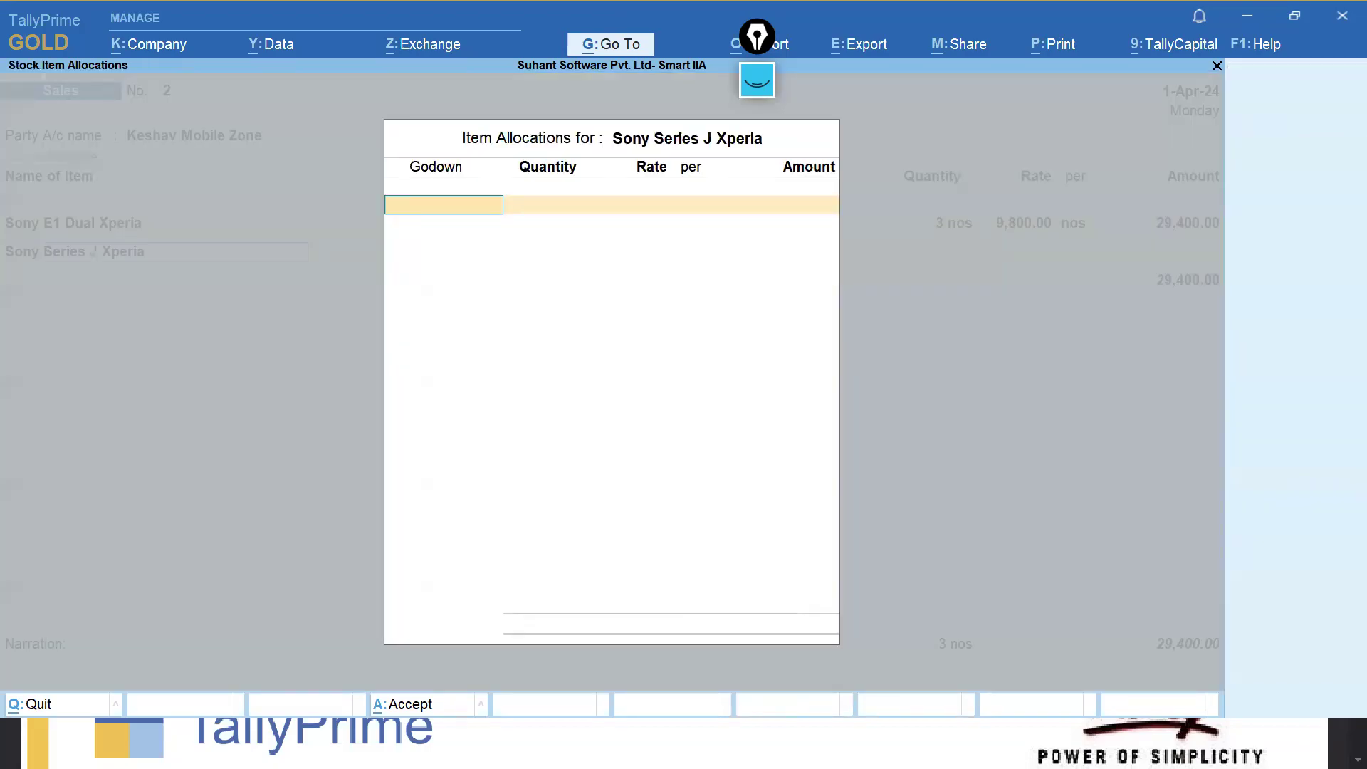
{"action": "type", "text": "D"}
{"action": "key", "text": "BackSpace"}
{"action": "type", "text": "Mum"}
{"action": "key", "text": "Return"}
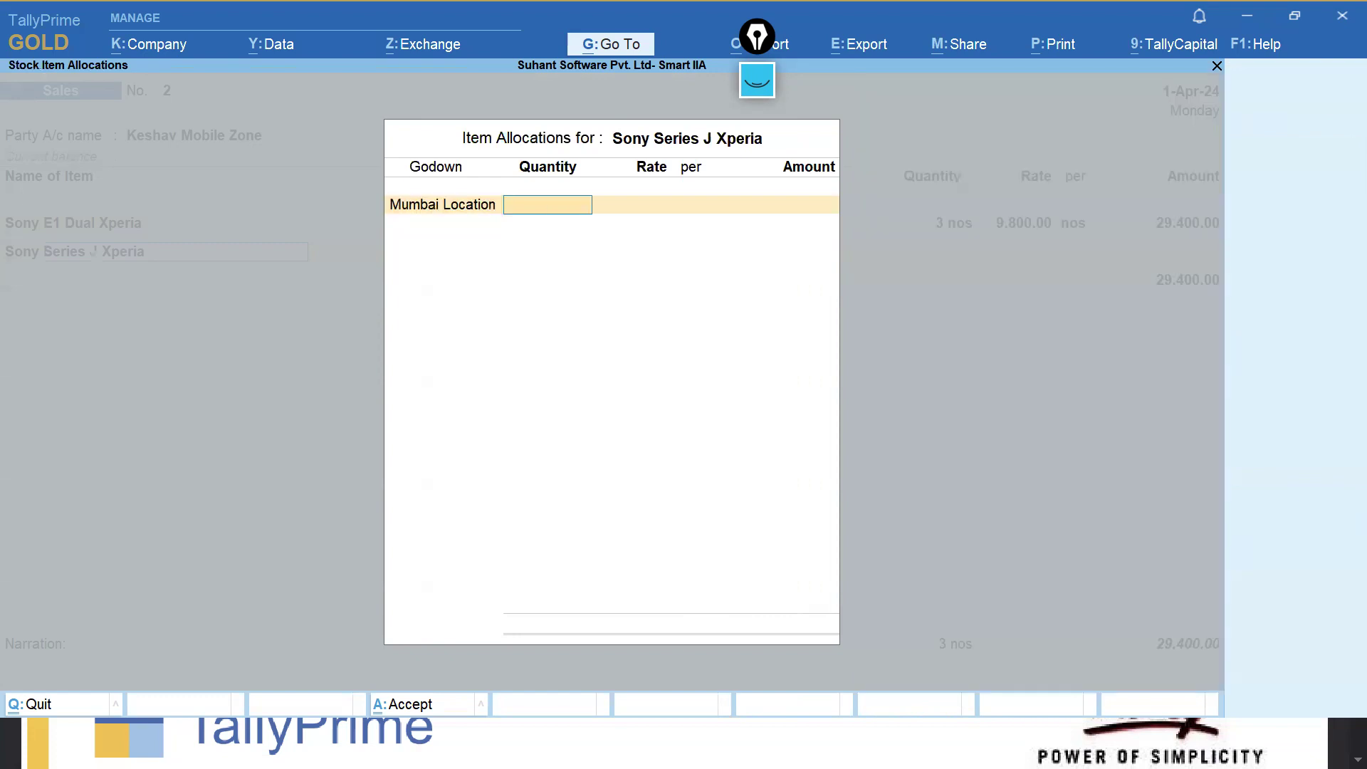
Set the Sony Series J Xperia's quantity to 2 nos at a rate of 8,500 and accept its allocation to Sales A/c.
{"action": "type", "text": "2"}
{"action": "key", "text": "Return"}
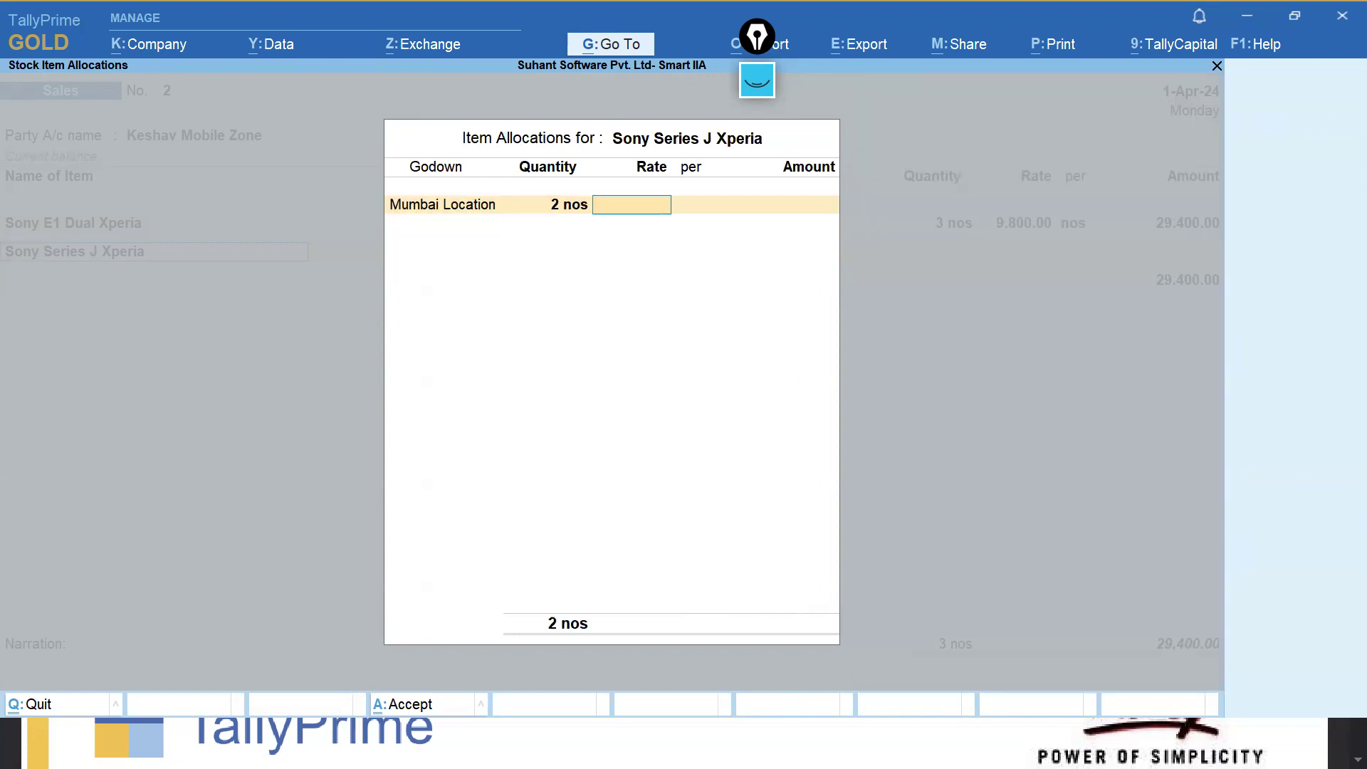
{"action": "type", "text": "8500"}
{"action": "key", "text": "Return"}
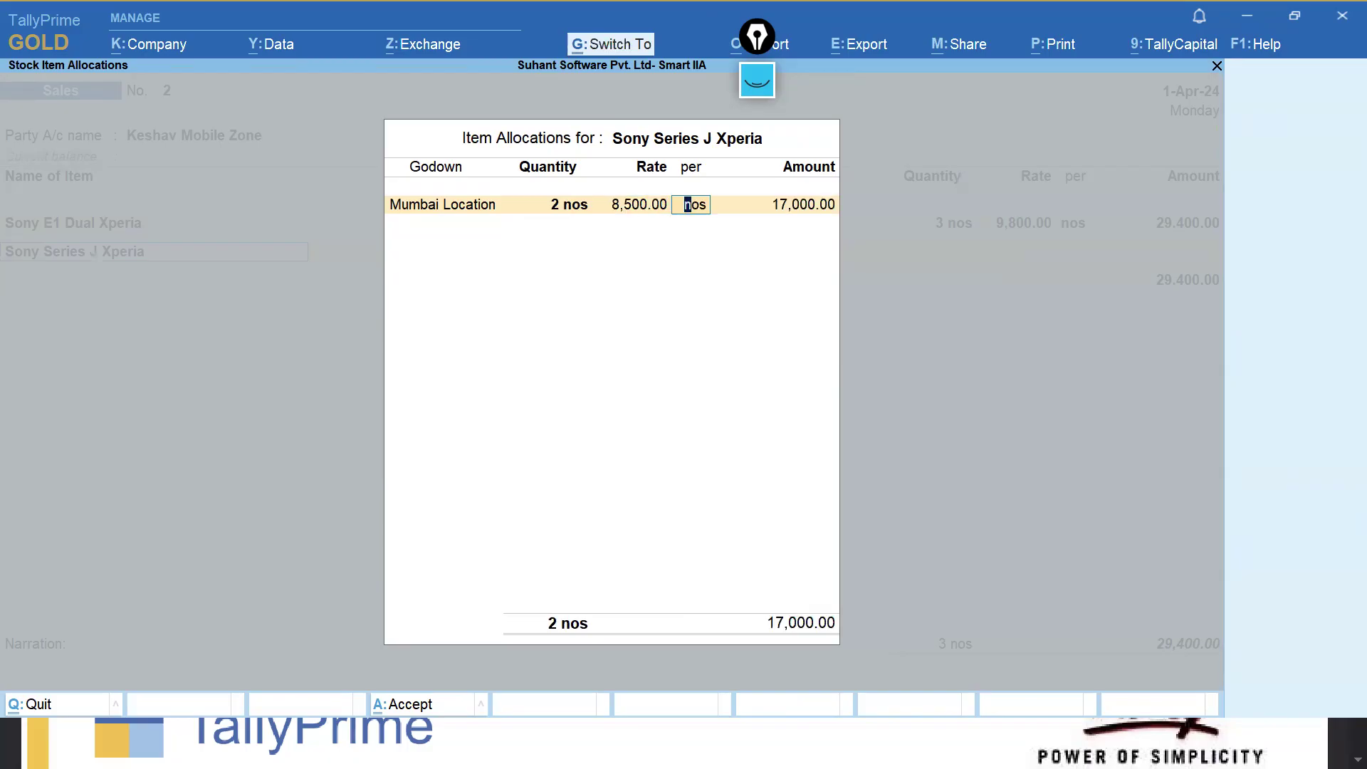
{"action": "key", "text": "ctrl+a"}
{"action": "key", "text": "Return"}
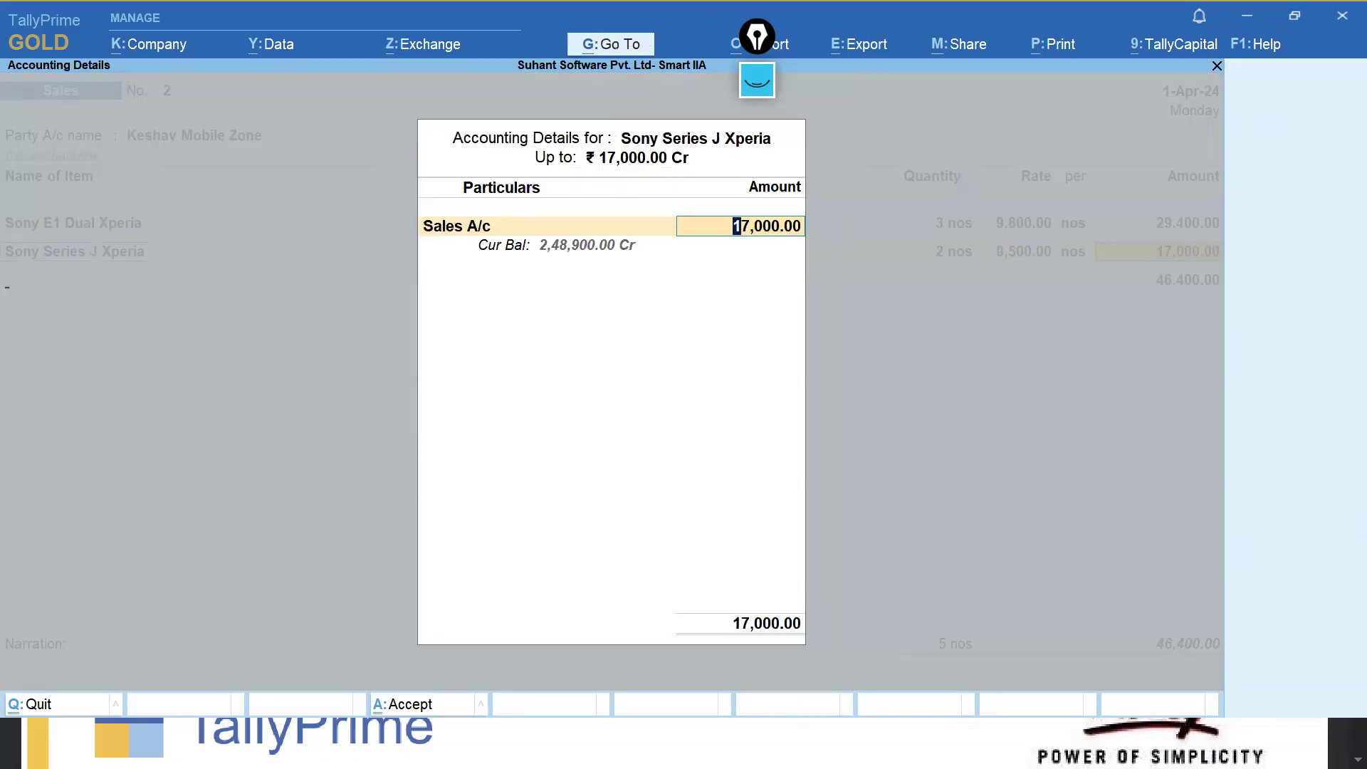
{"action": "key", "text": "Return"}
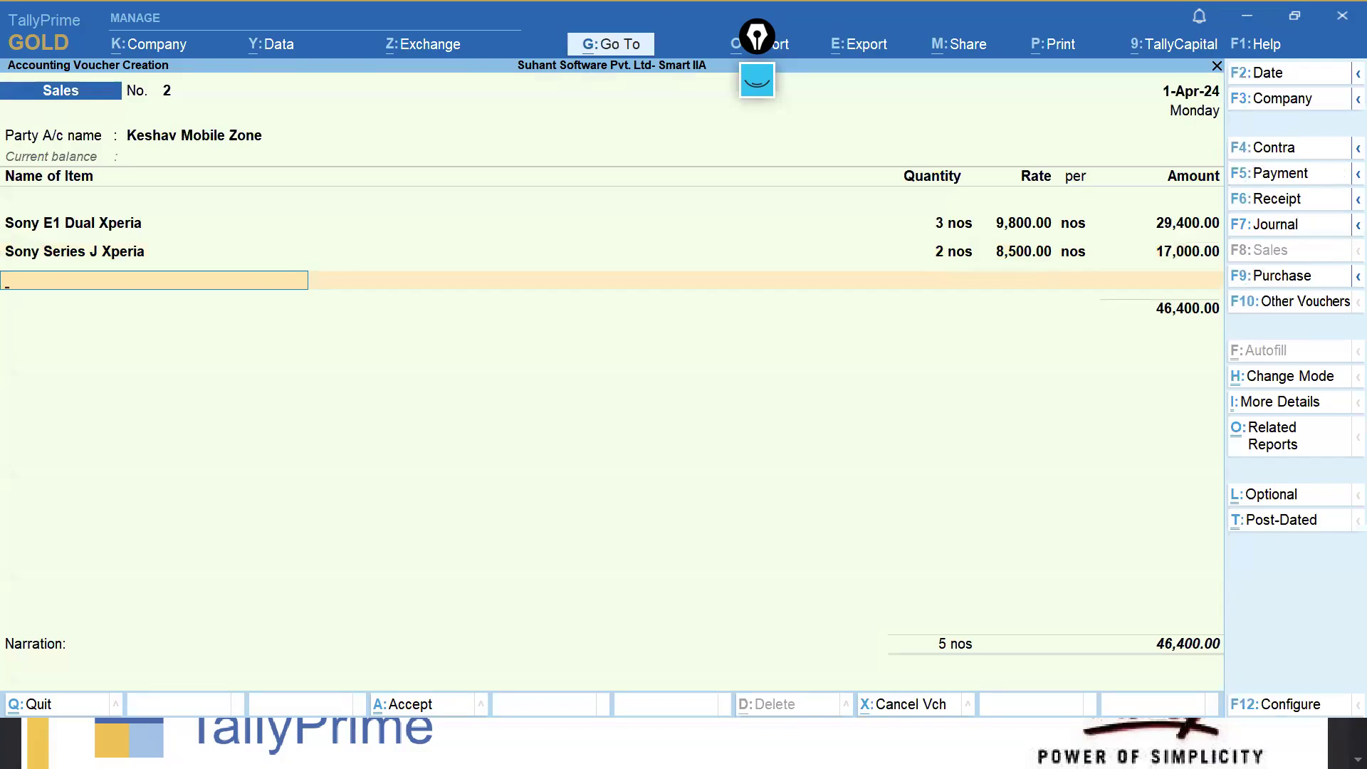
Add the Oppo A31 Mobile as the third item and set its godown to Mumbai Location.
{"action": "type", "text": "Op"}
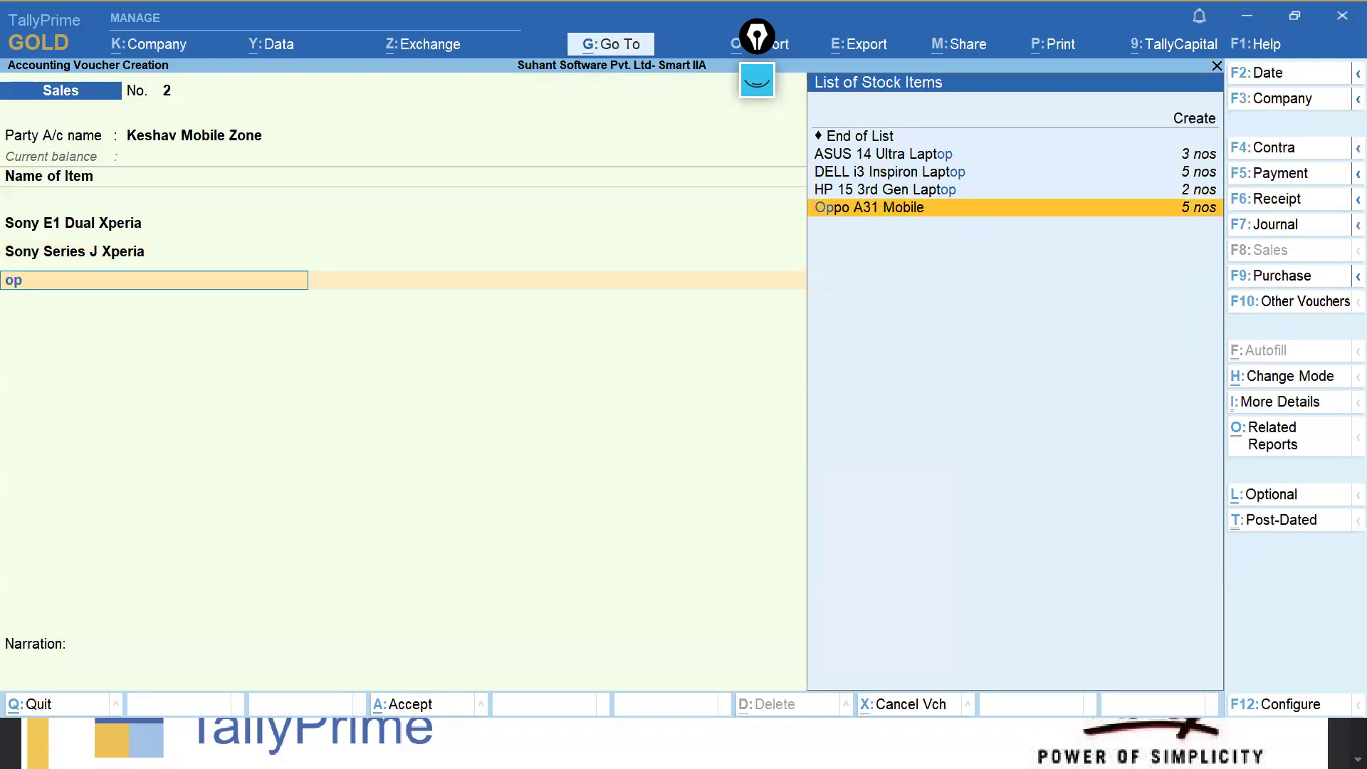
{"action": "key", "text": "Return"}
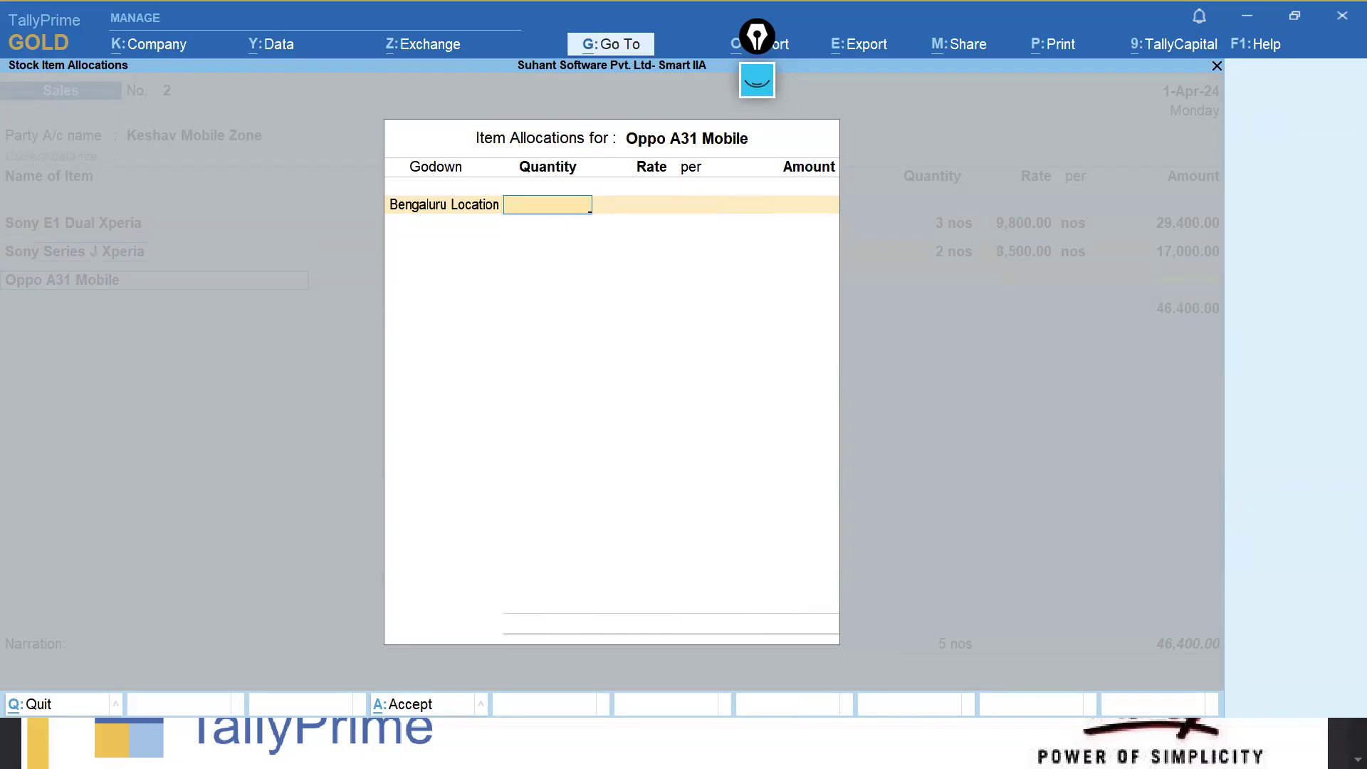
{"action": "key", "text": "BackSpace"}
{"action": "type", "text": "Mum"}
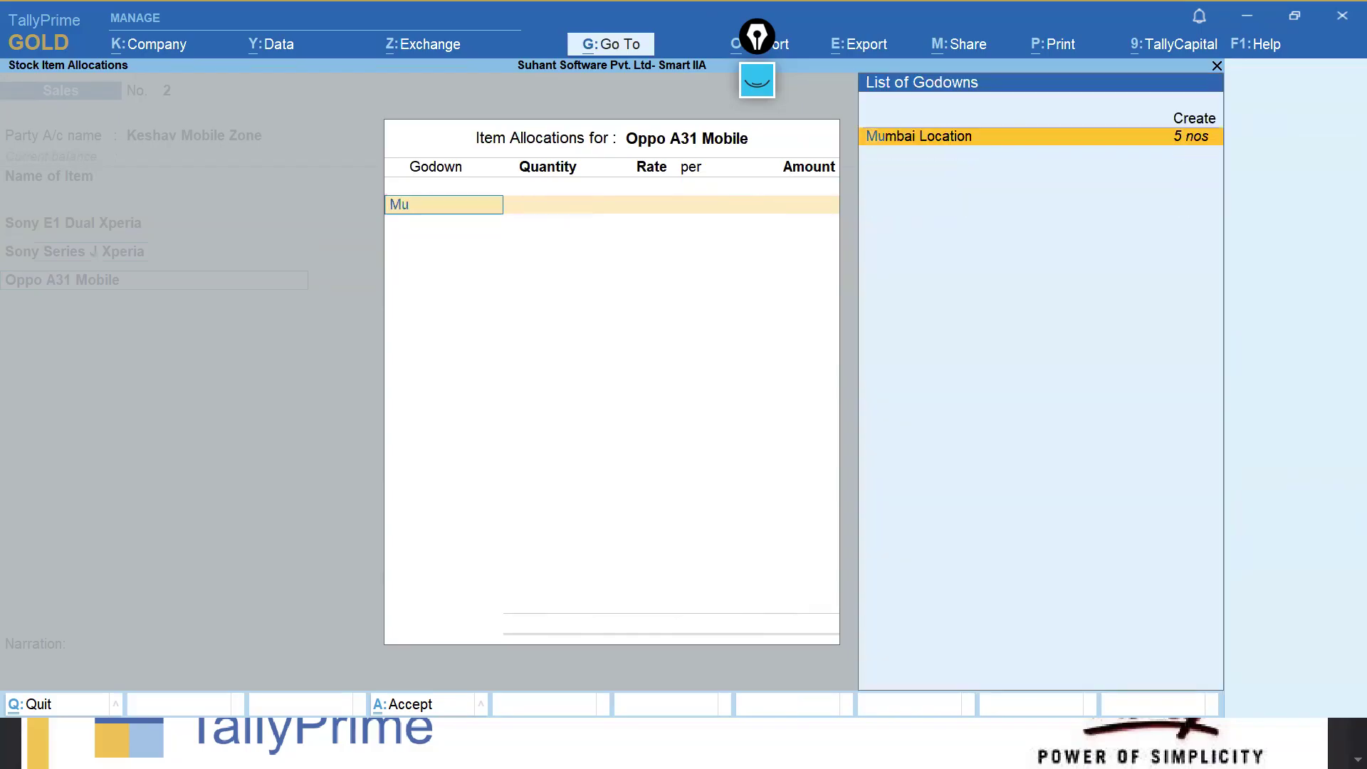
{"action": "key", "text": "Return"}
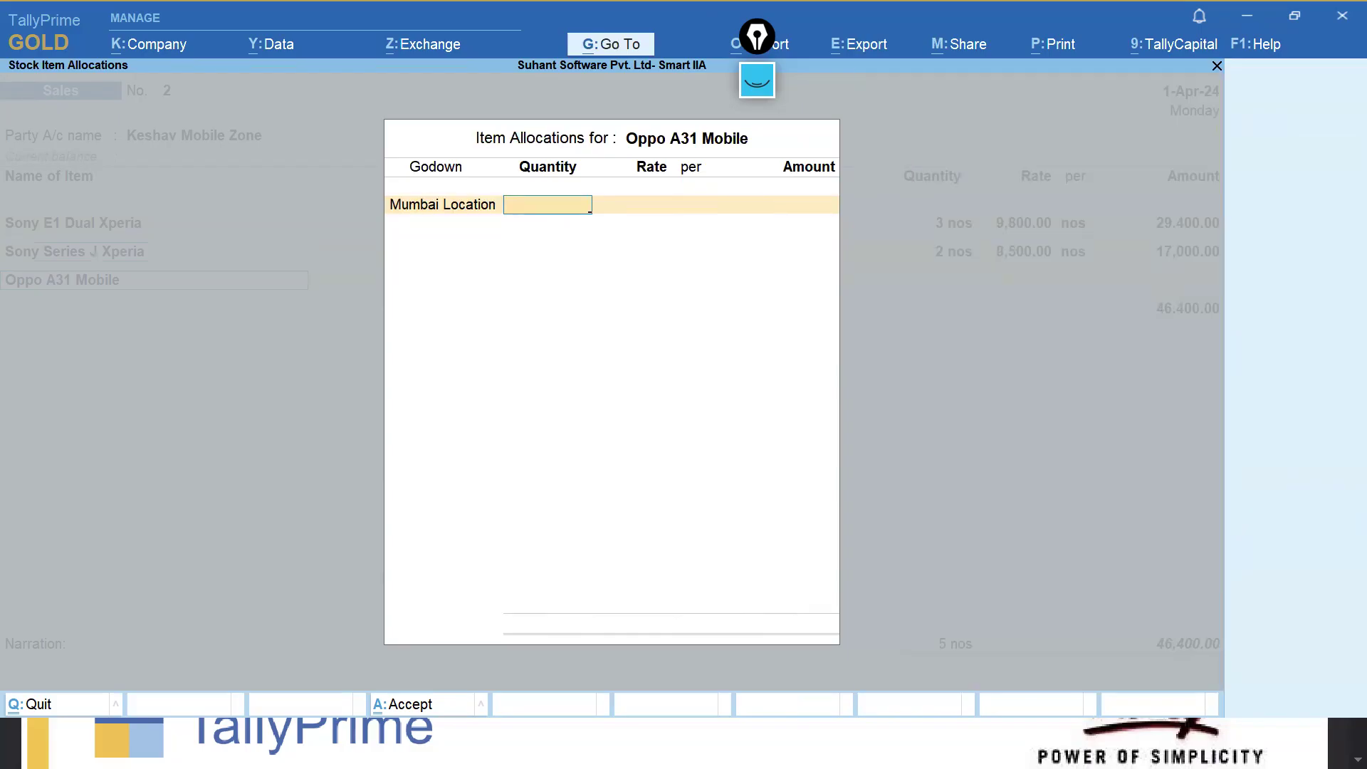
Set the Oppo A31 Mobile's quantity to 3 nos at a rate of 14,000 and accept its allocation to Sales A/c.
{"action": "type", "text": "3"}
{"action": "key", "text": "Return"}
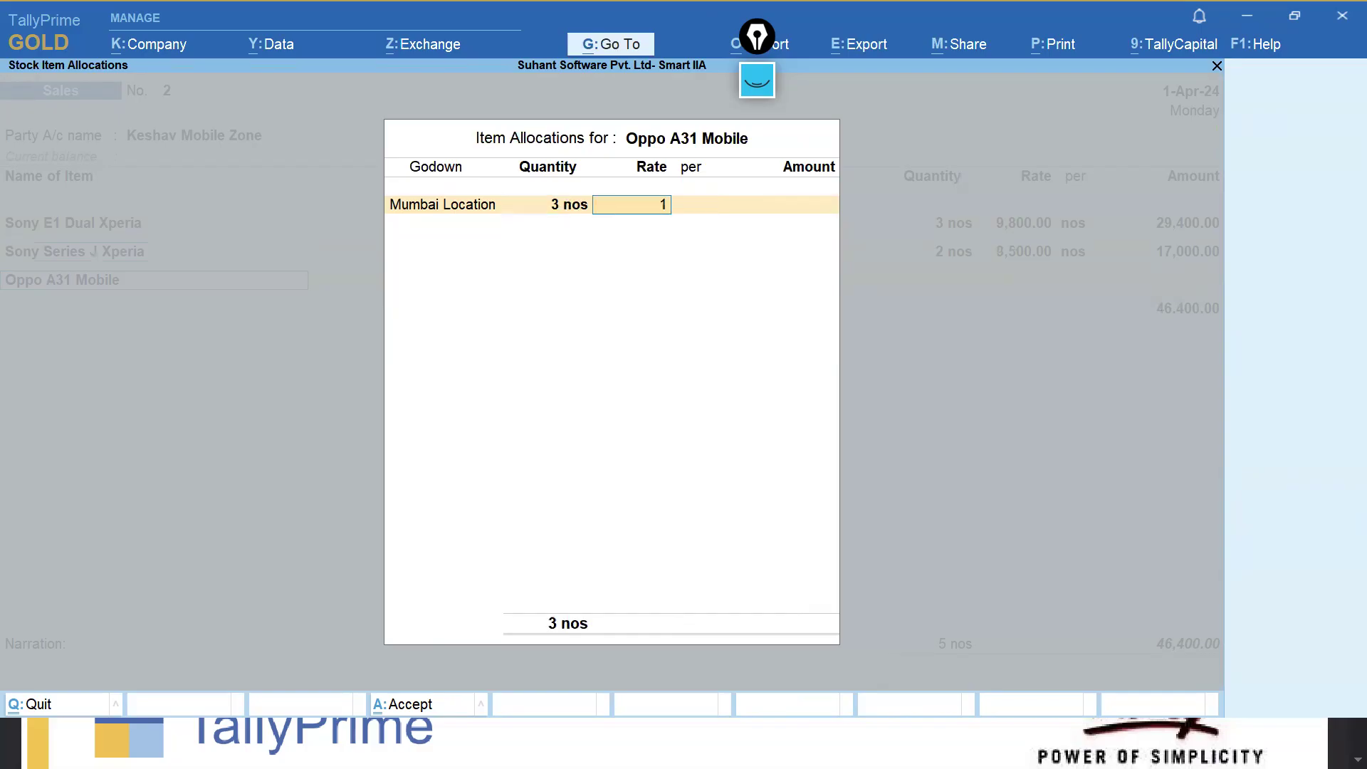
{"action": "type", "text": "14,000"}
{"action": "key", "text": "Return"}
{"action": "key", "text": "Return"}
{"action": "key", "text": "Return"}
{"action": "key", "text": "Return"}
{"action": "key", "text": "Return"}
{"action": "key", "text": "Return"}
{"action": "key", "text": "Return"}
{"action": "key", "text": "Return"}
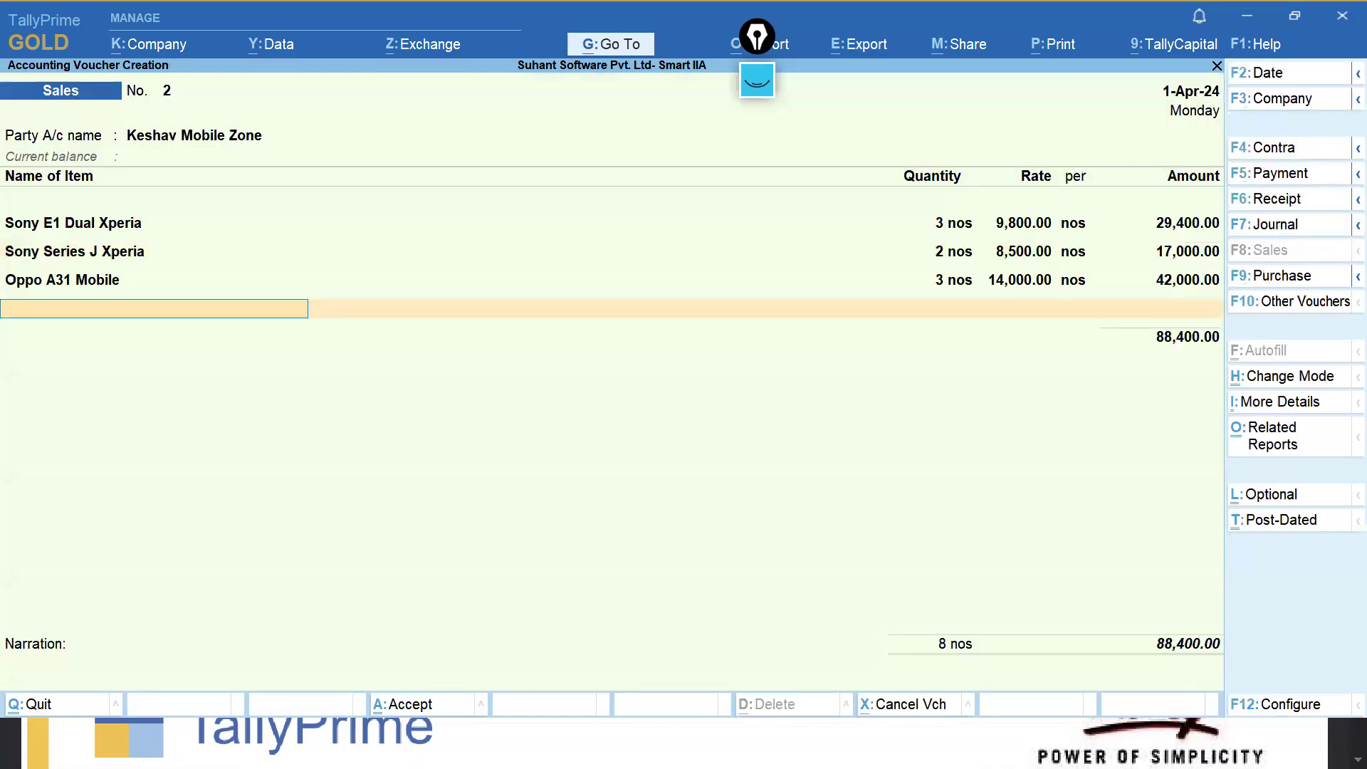
Add the Nokia 2.3 Mobile as the fourth item with a quantity of 1 nos from the Mumbai Location godown.
{"action": "type", "text": "Nok"}
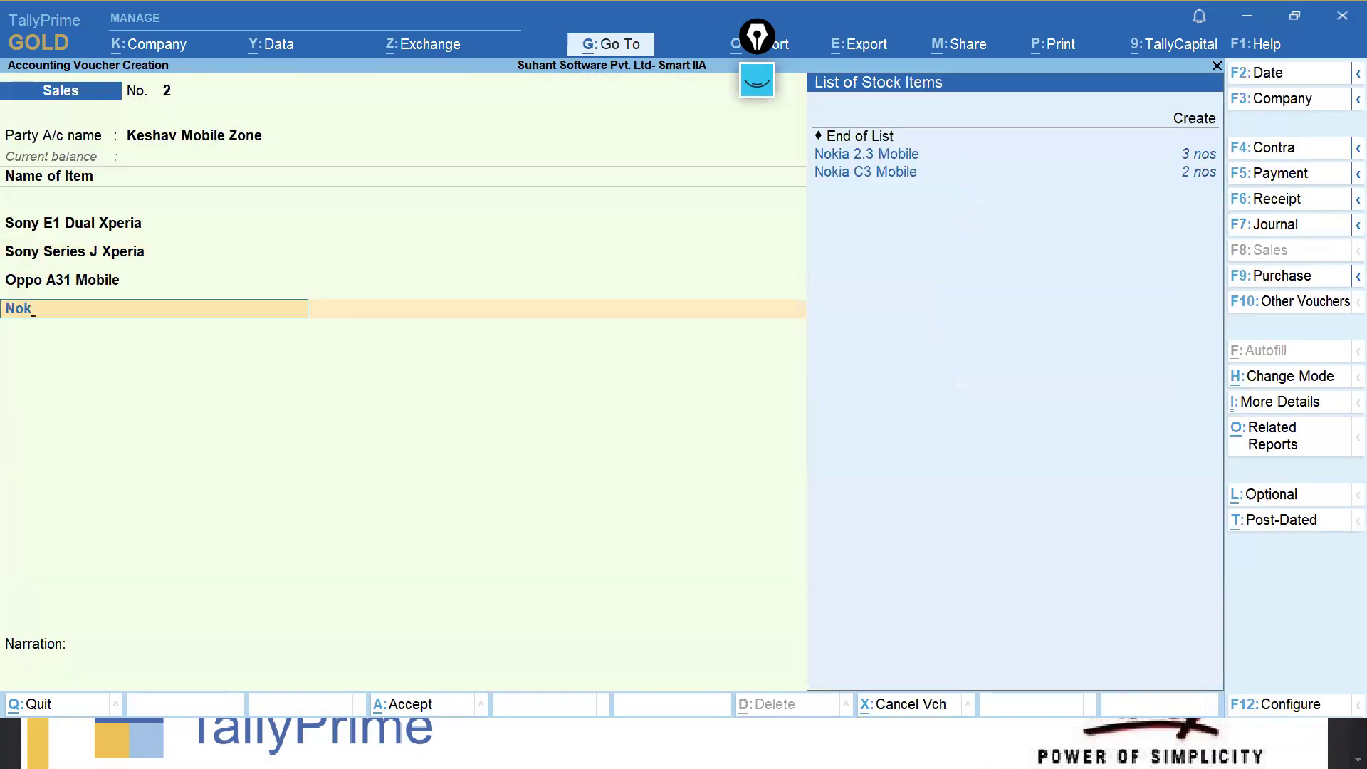
{"action": "key", "text": "Return"}
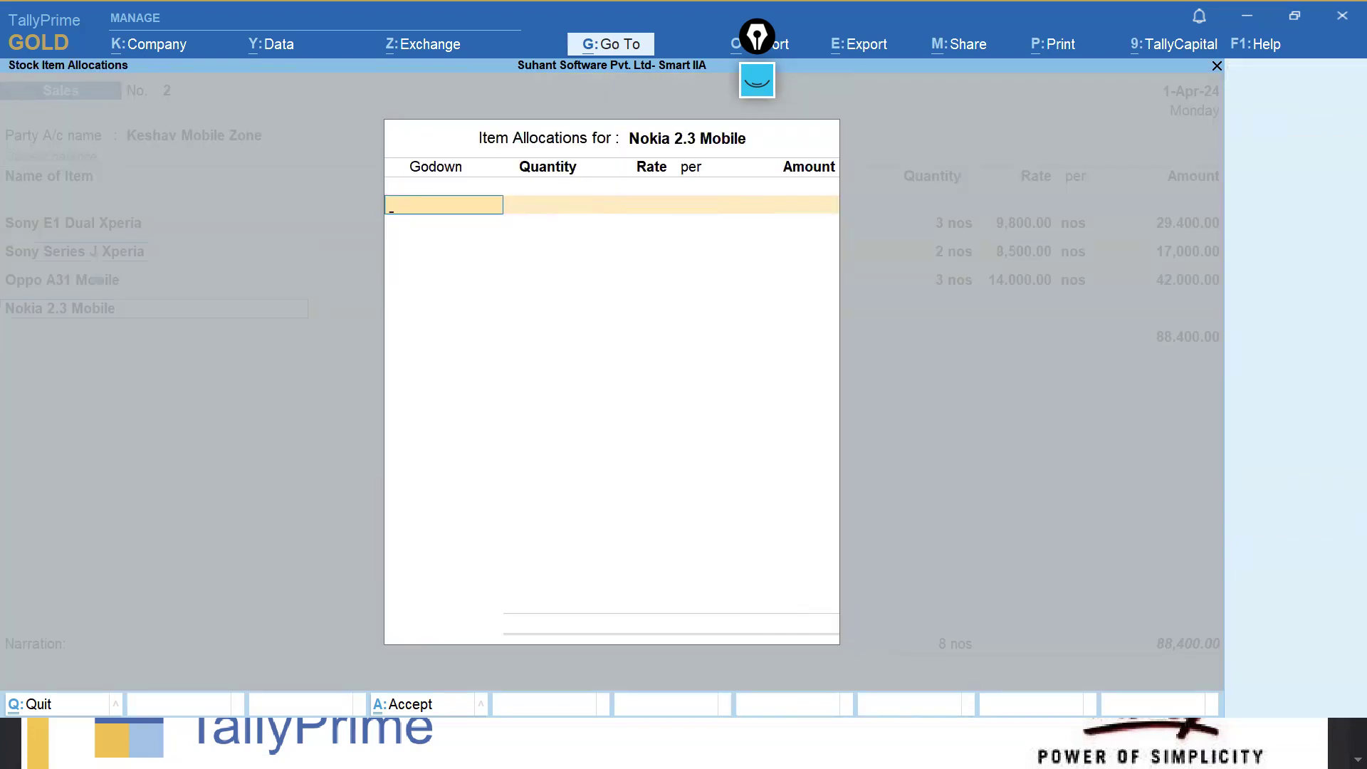
{"action": "type", "text": "Mum"}
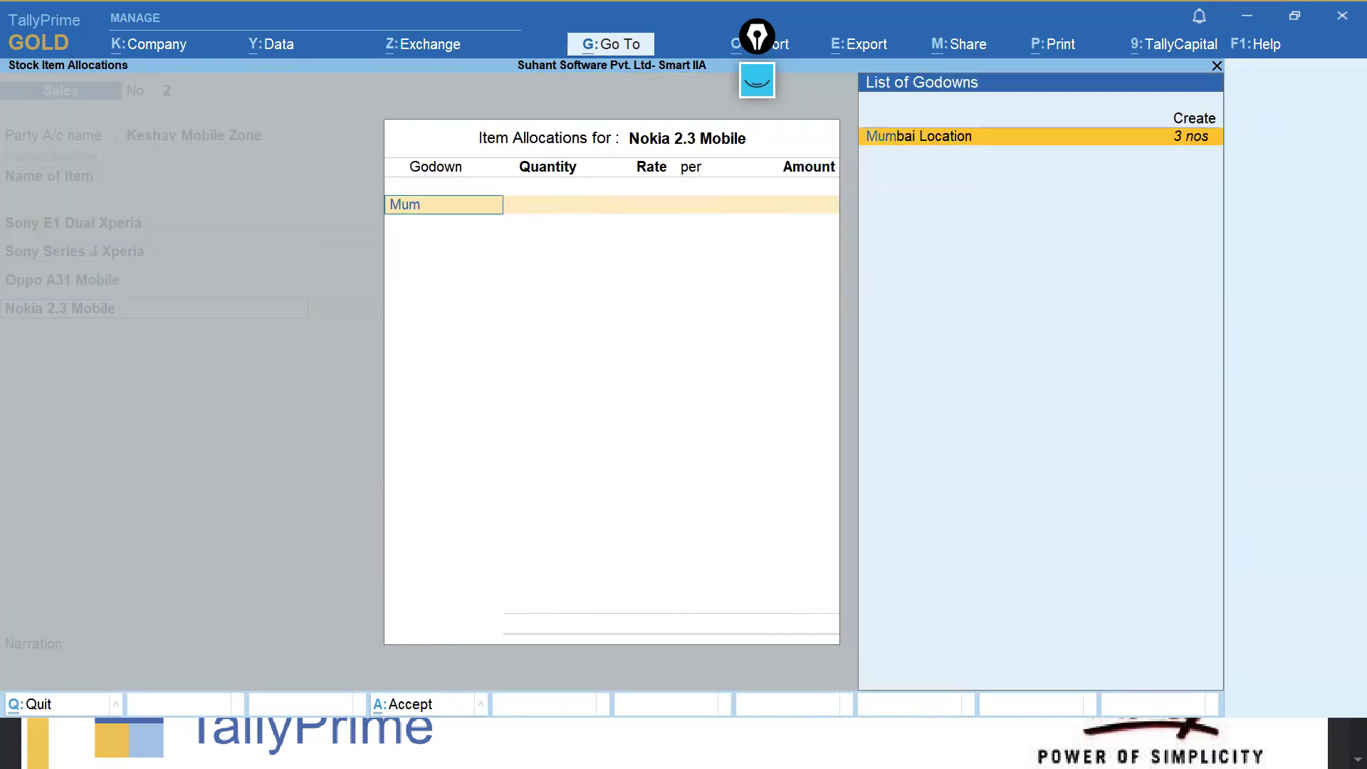
{"action": "key", "text": "Return"}
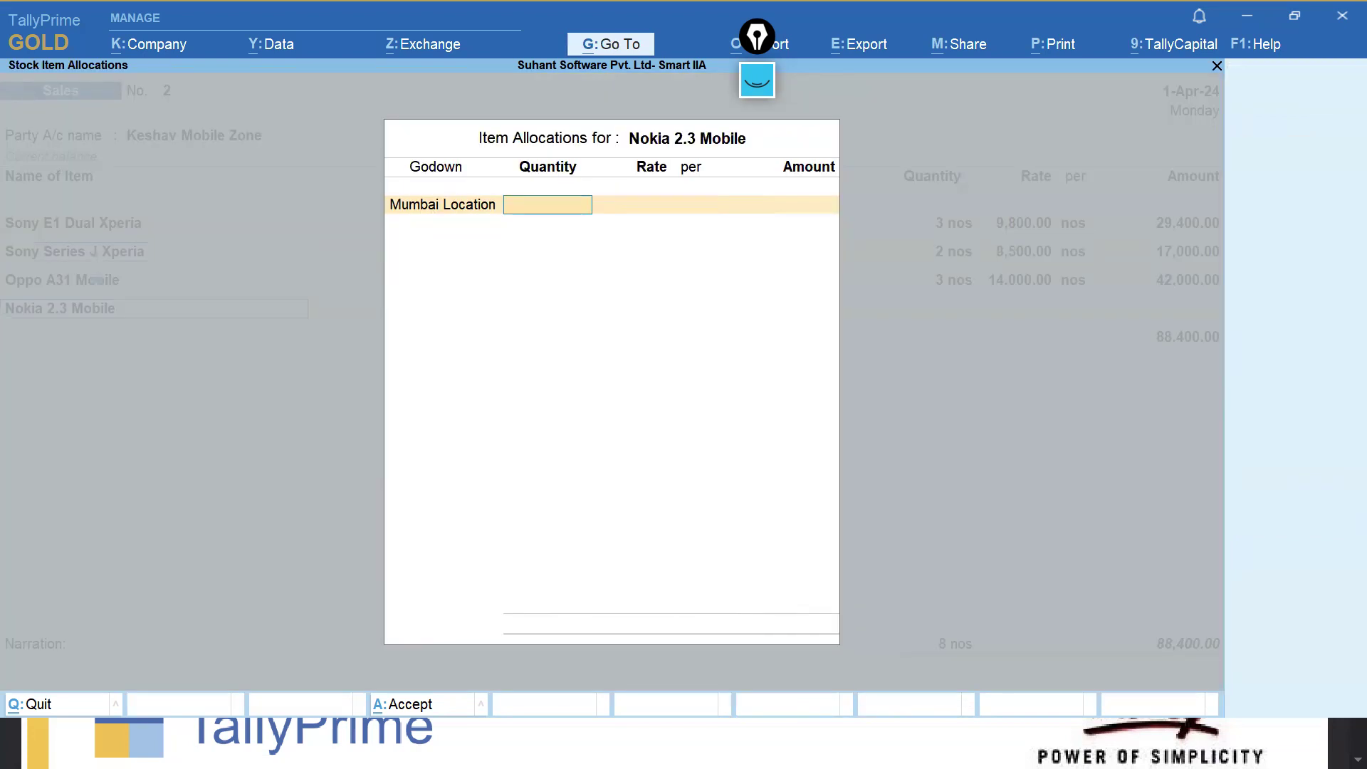
{"action": "key", "text": "Return"}
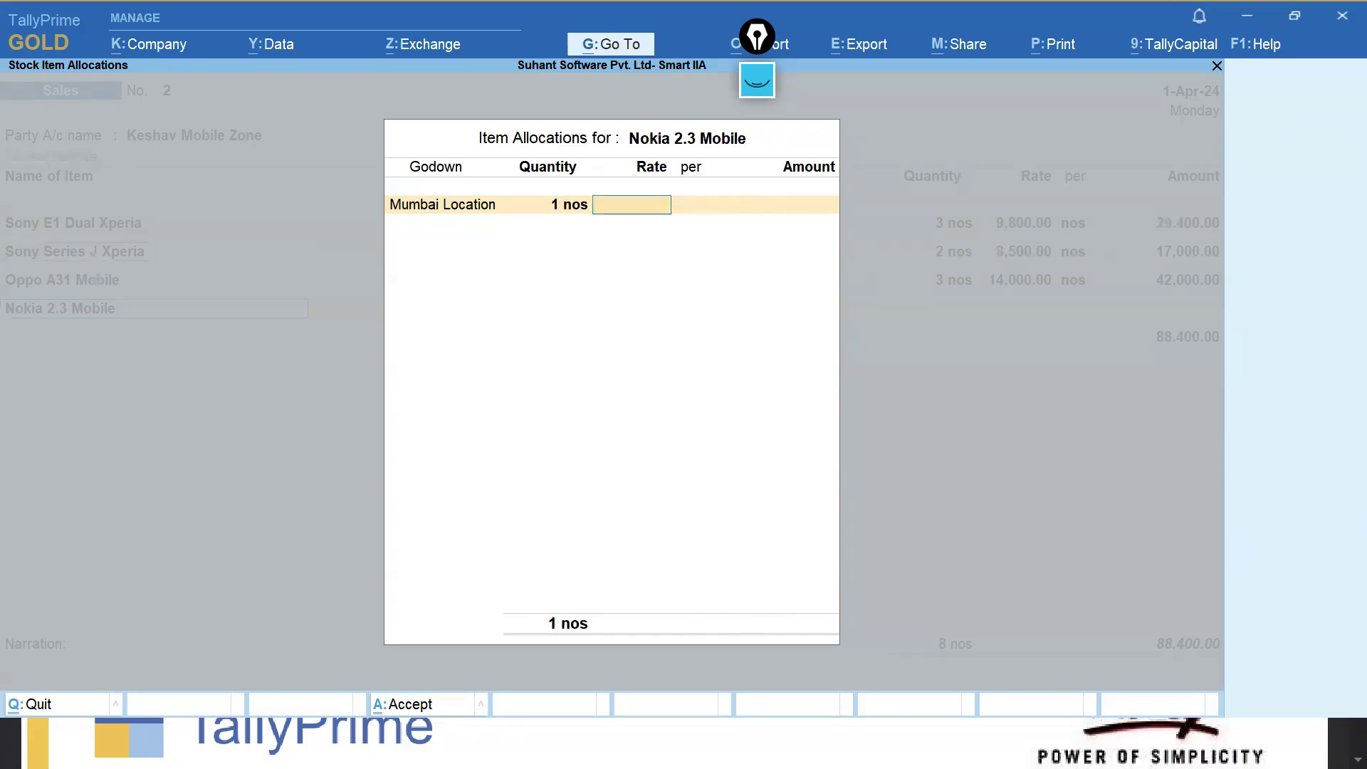
Set the Nokia 2.3 Mobile's rate to 7,200 per nos and accept its allocation to Sales A/c.
{"action": "type", "text": "7200"}
{"action": "key", "text": "Return"}
{"action": "key", "text": "Return"}
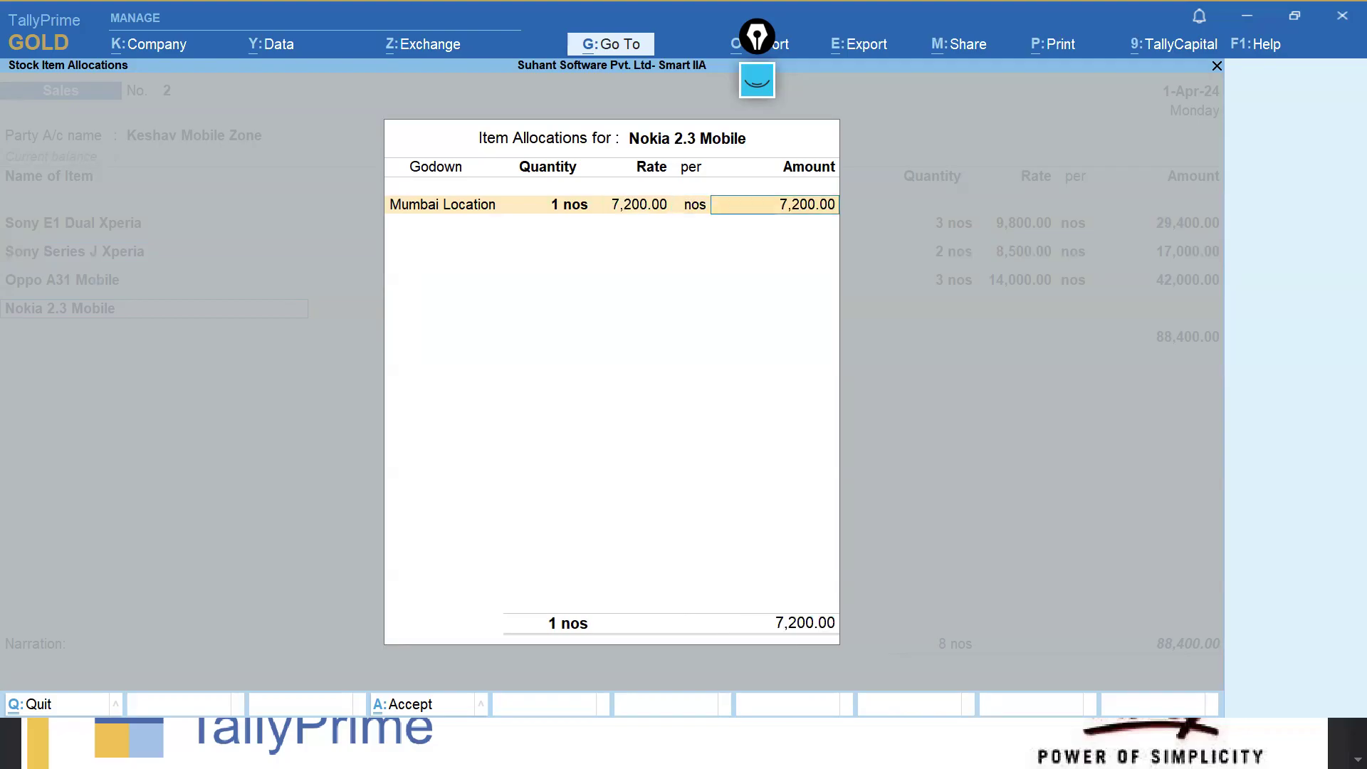
{"action": "key", "text": "Return"}
{"action": "key", "text": "Return"}
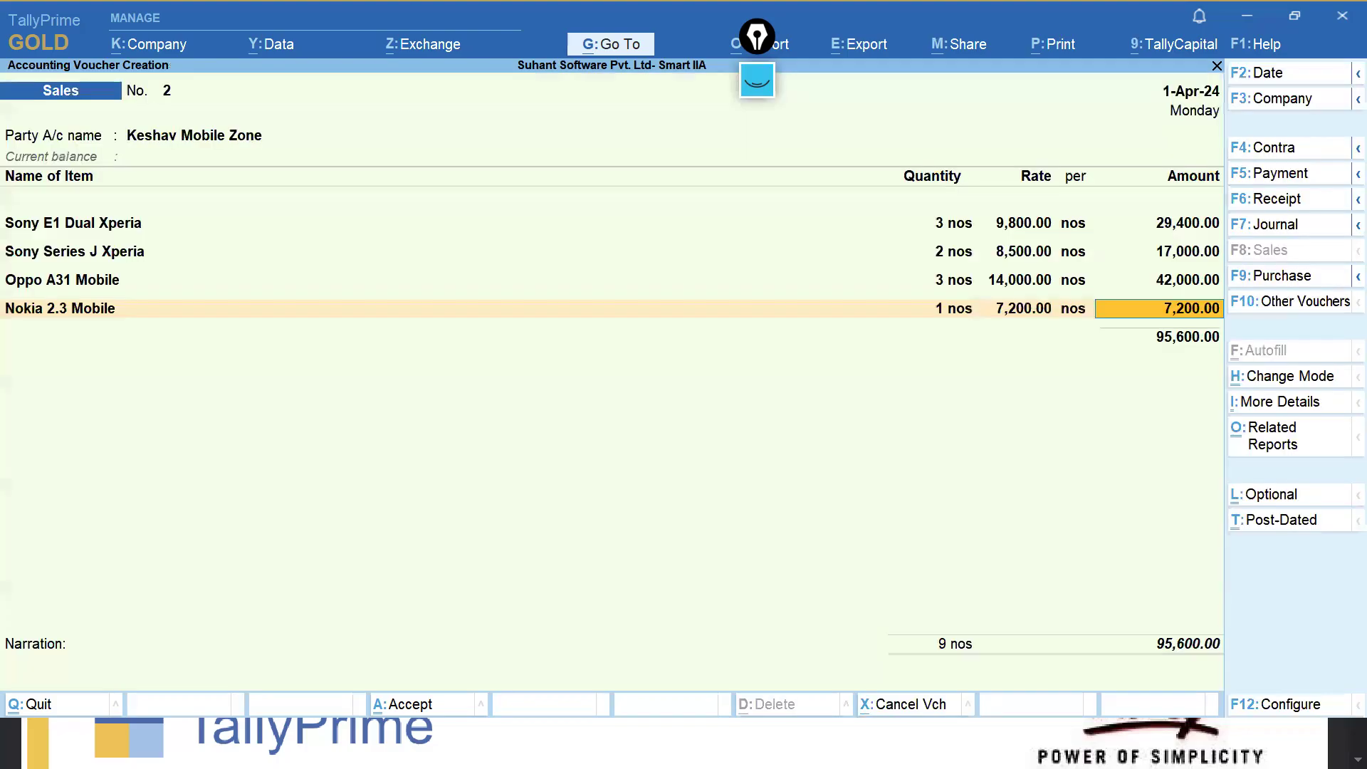
{"action": "key", "text": "Return"}
{"action": "key", "text": "Return"}
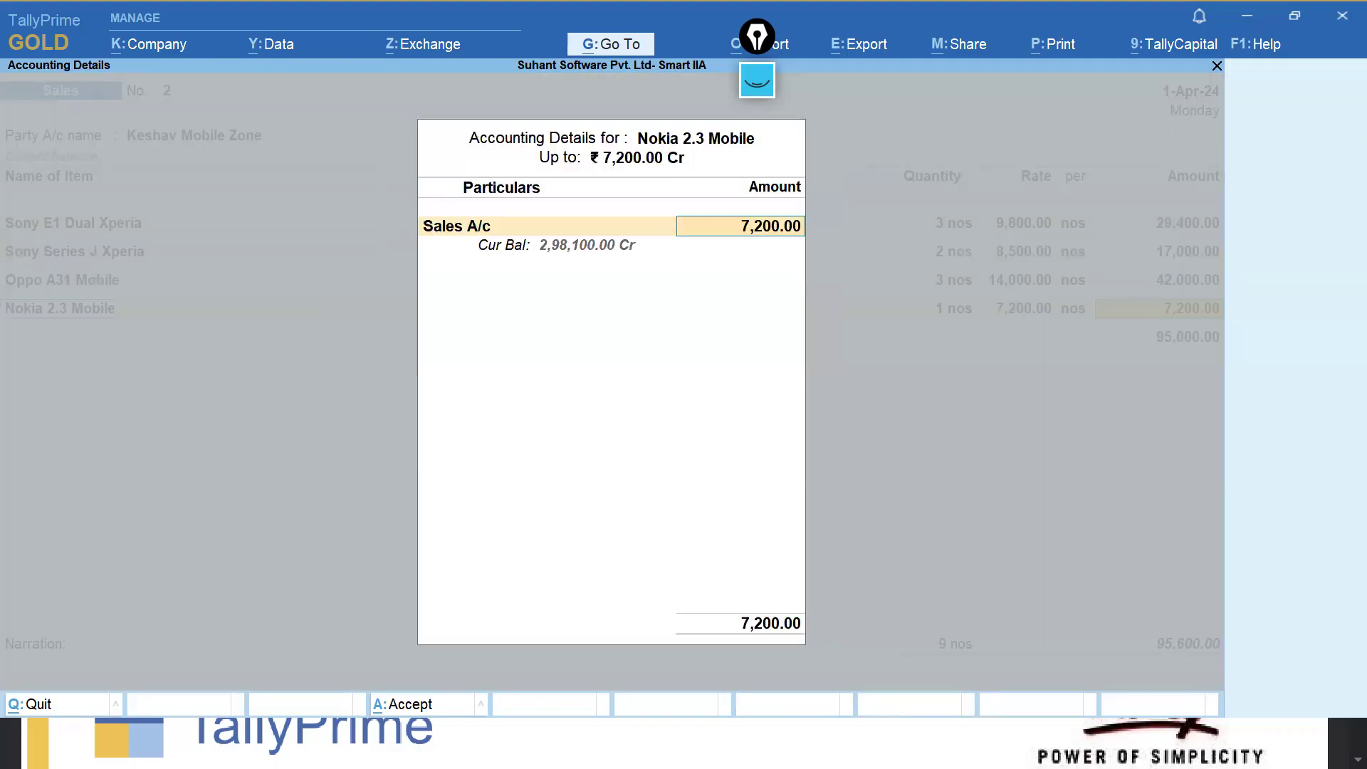
{"action": "key", "text": "Return"}
{"action": "key", "text": "Return"}
Save the Keshav Mobile Zone sales voucher and select Vimal Enterprises as the party of the following one.
{"action": "key", "text": "ctrl"}
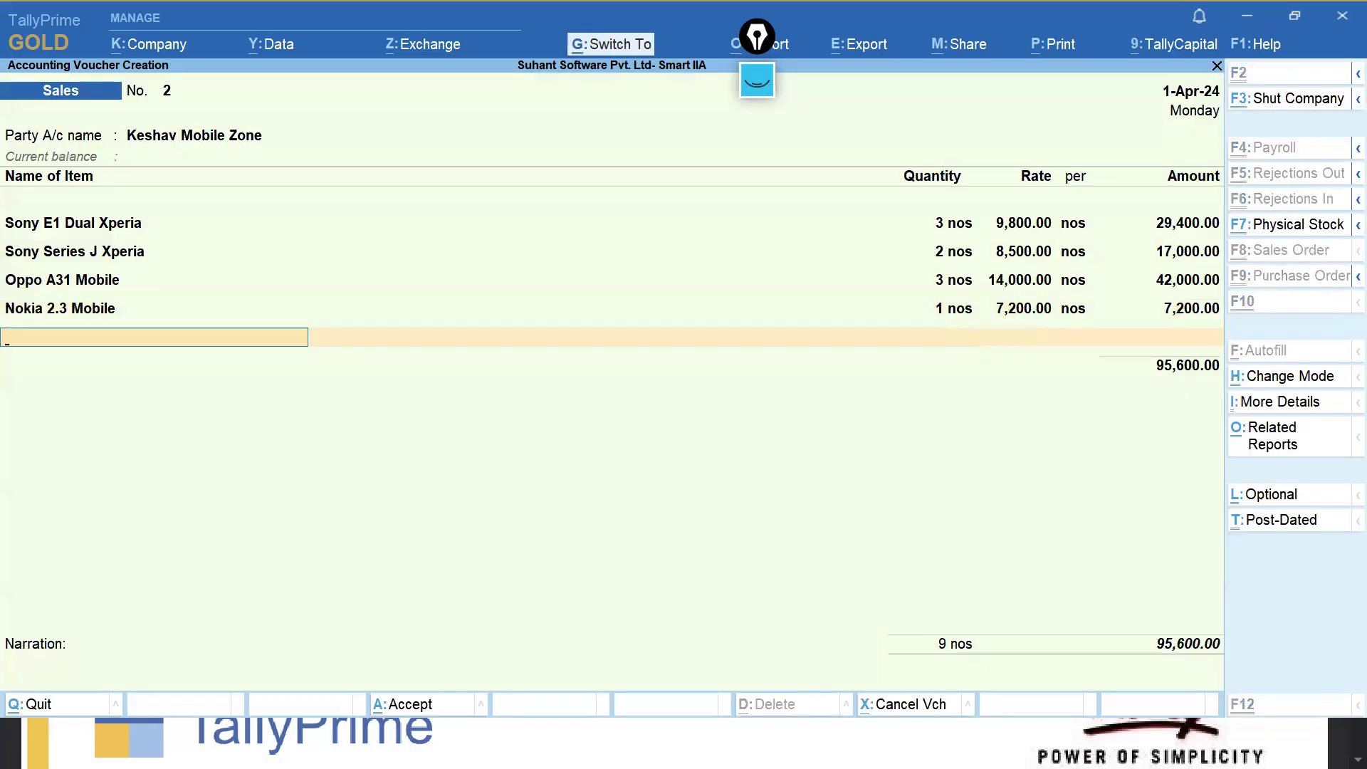
{"action": "key", "text": "ctrl+a"}
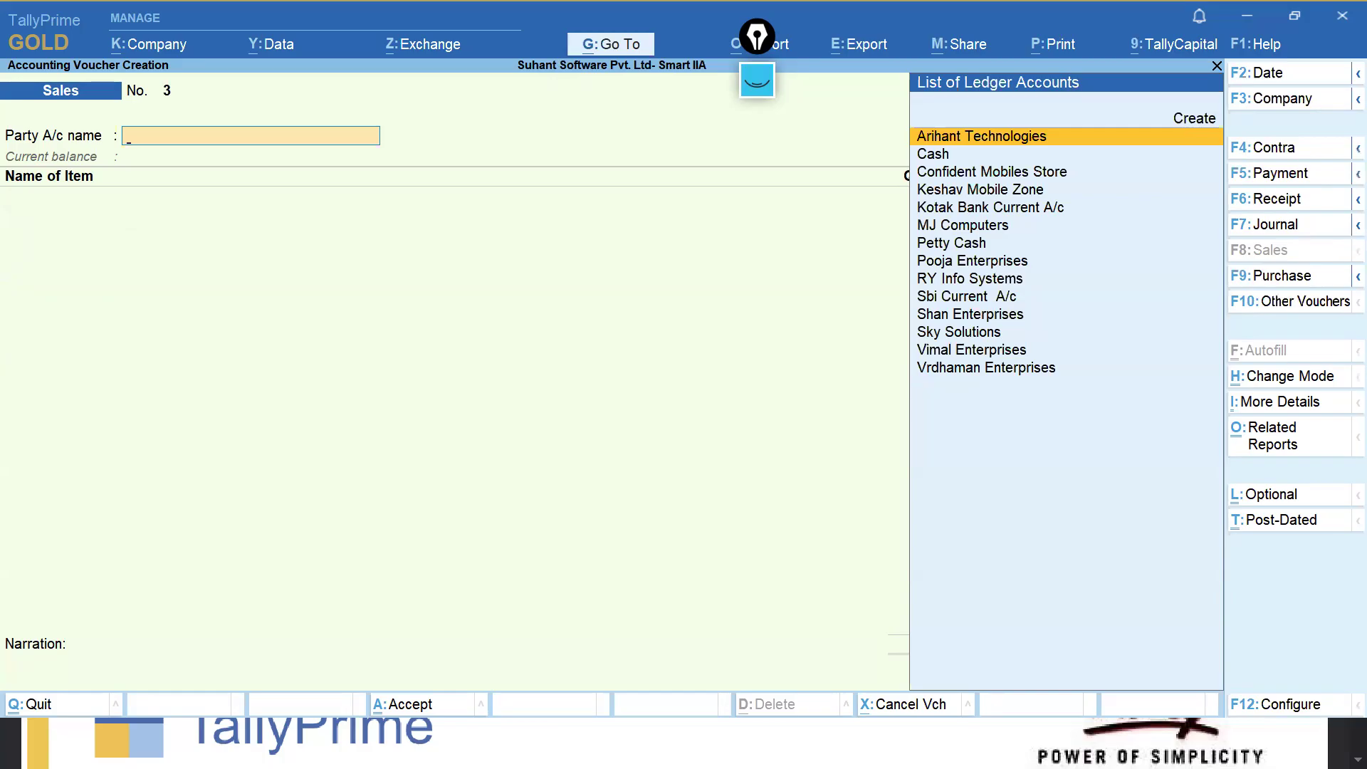
{"action": "type", "text": "Vima"}
{"action": "key", "text": "Return"}
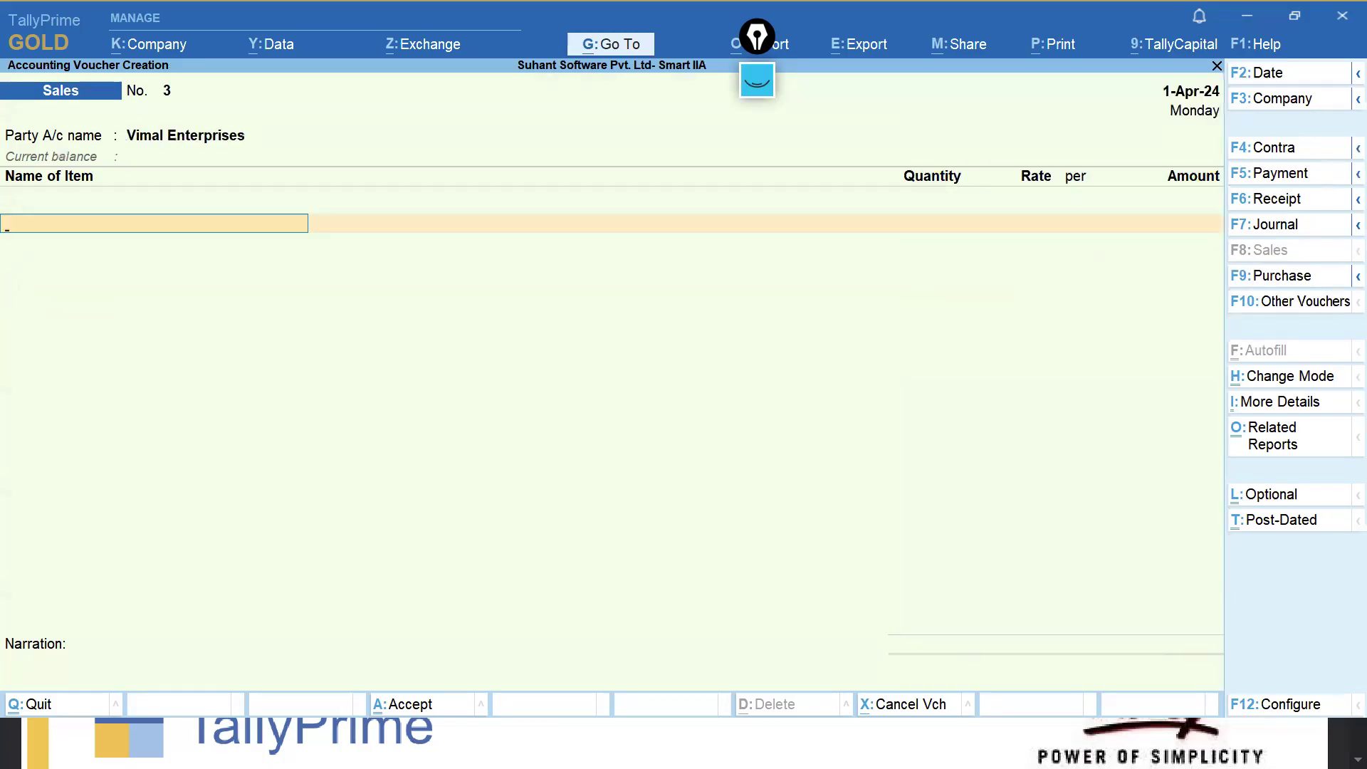
Add the DELL i3 Inspiron Laptop with a quantity of 3 nos from the Delhi Location godown.
{"action": "type", "text": "Del"}
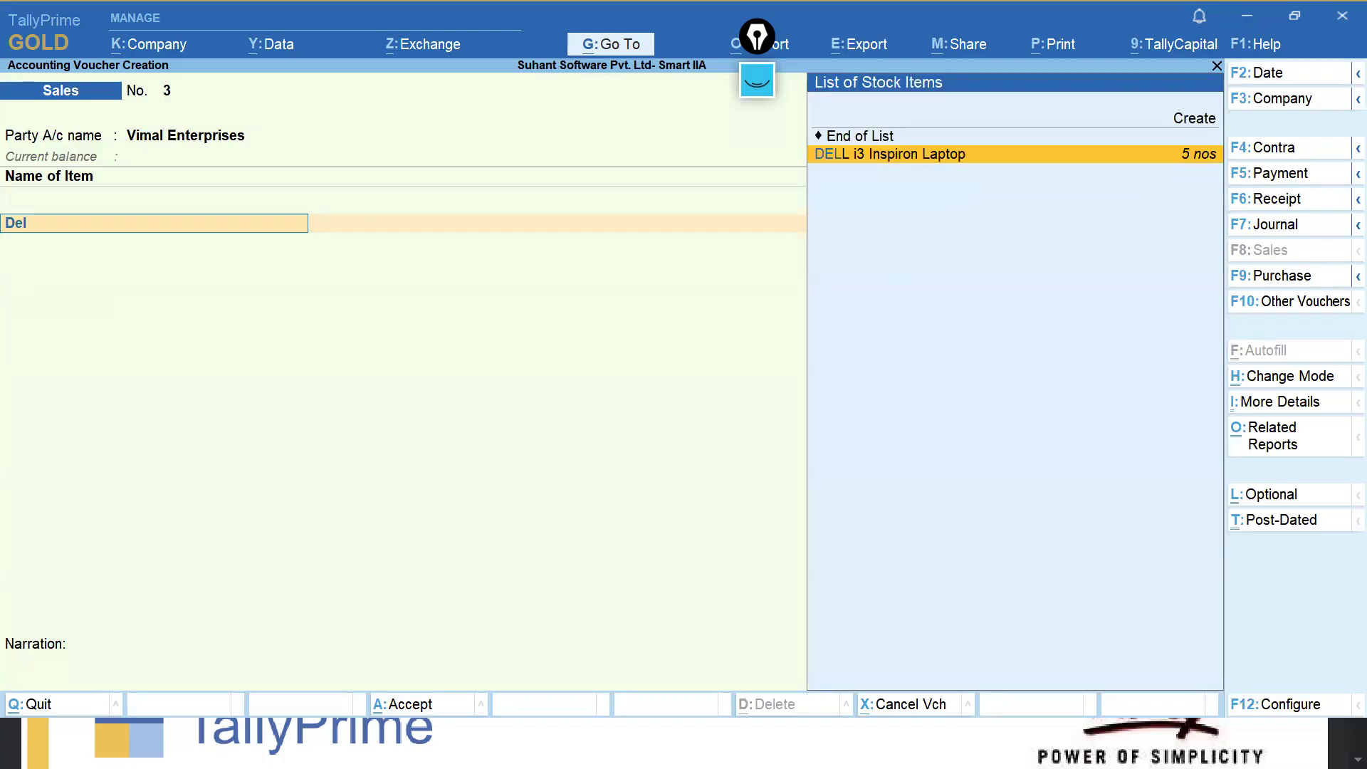
{"action": "key", "text": "Return"}
{"action": "key", "text": "Return"}
{"action": "type", "text": "Del"}
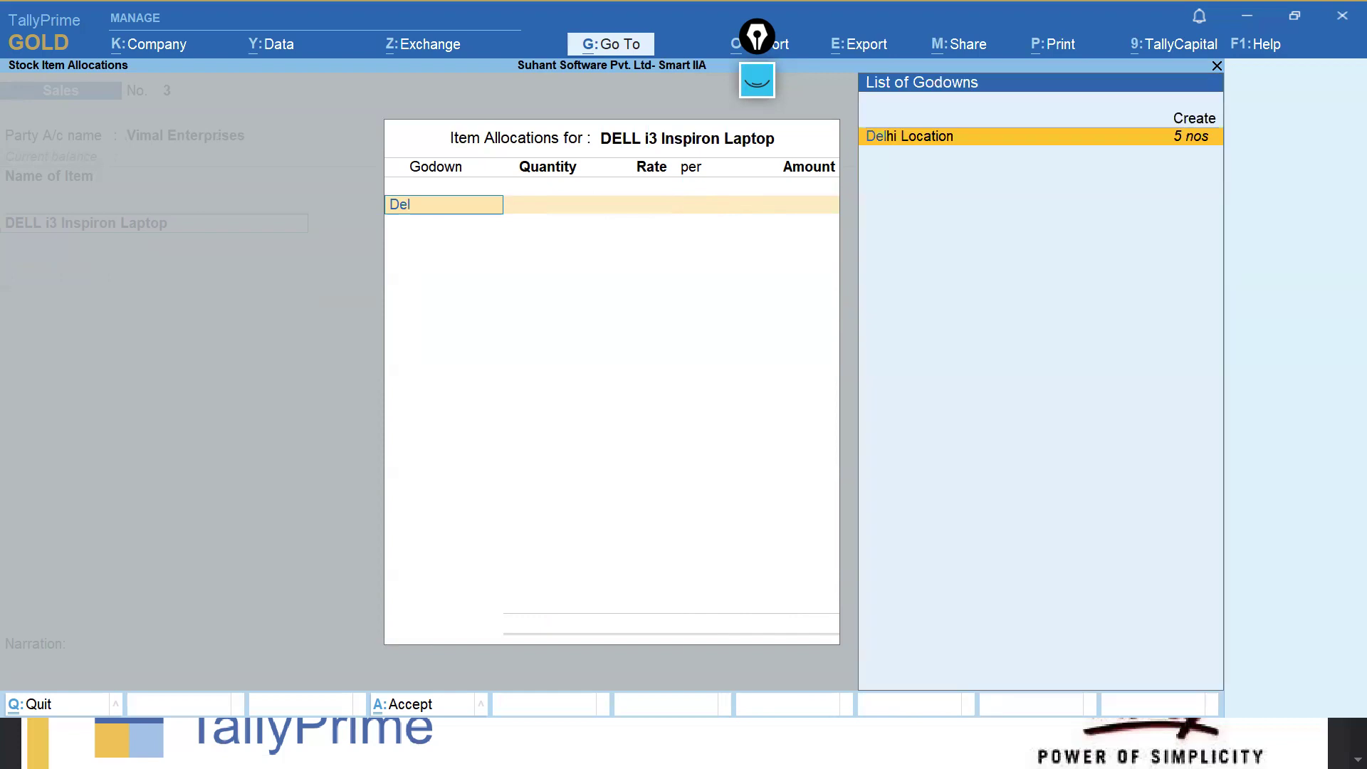
{"action": "key", "text": "Return"}
{"action": "type", "text": "3"}
{"action": "key", "text": "Return"}
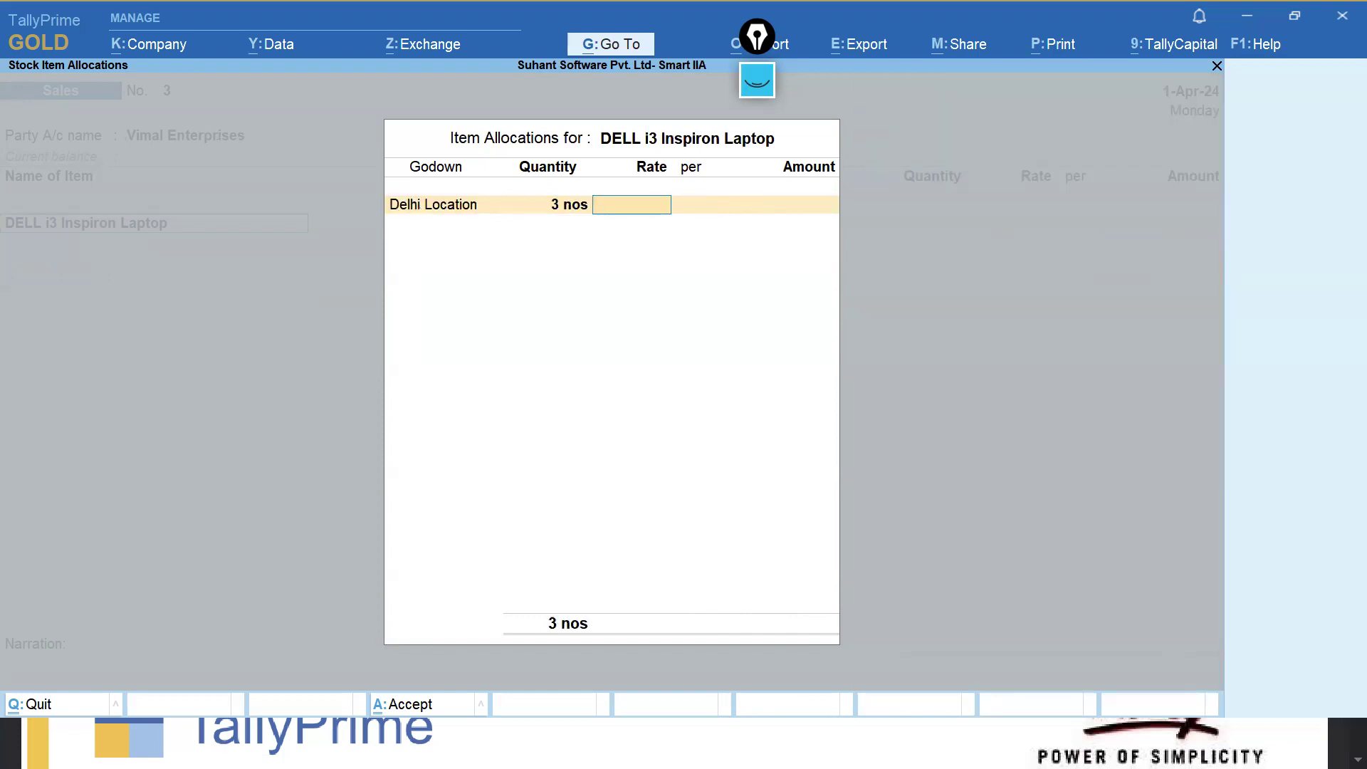
Set the DELL i3 Inspiron Laptop's rate to 34,200 per nos and accept its allocation to Sales A/c.
{"action": "type", "text": "34,200"}
{"action": "key", "text": "Return"}
{"action": "key", "text": "Return"}
{"action": "key", "text": "Return"}
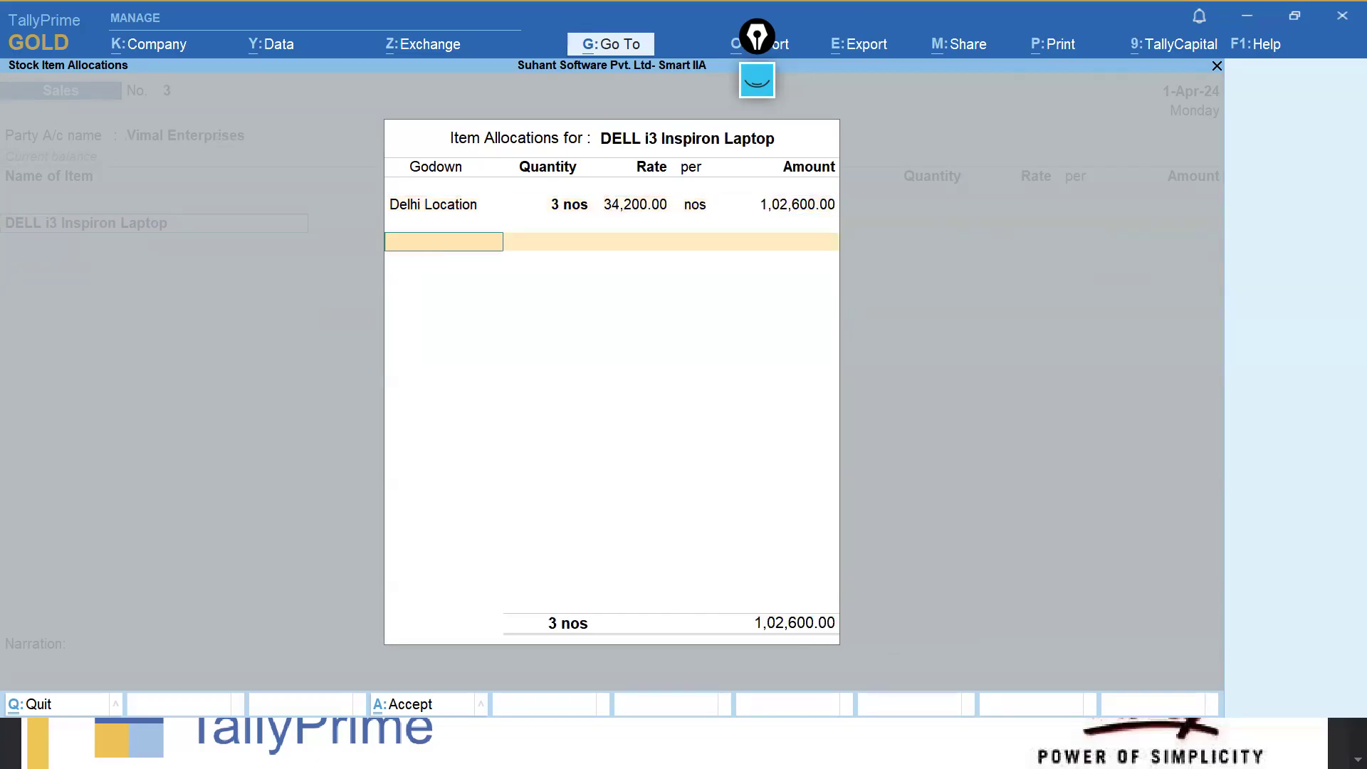
{"action": "key", "text": "Return"}
{"action": "key", "text": "Return"}
{"action": "key", "text": "Return"}
{"action": "key", "text": "Return"}
{"action": "key", "text": "Return"}
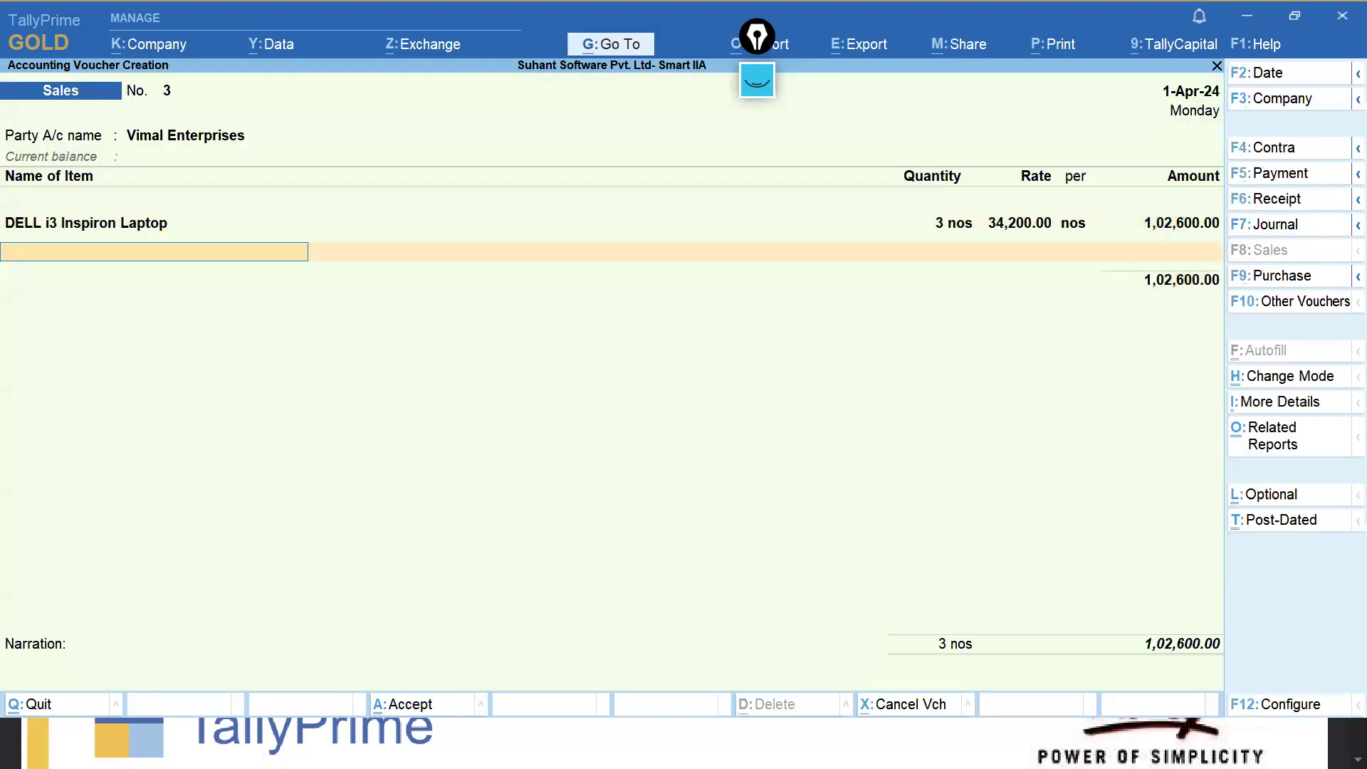
Add the Logitech M221 Mouse as the second item with a quantity of 3-5 box from the Delhi Location godown.
{"action": "type", "text": "Log"}
{"action": "key", "text": "Down"}
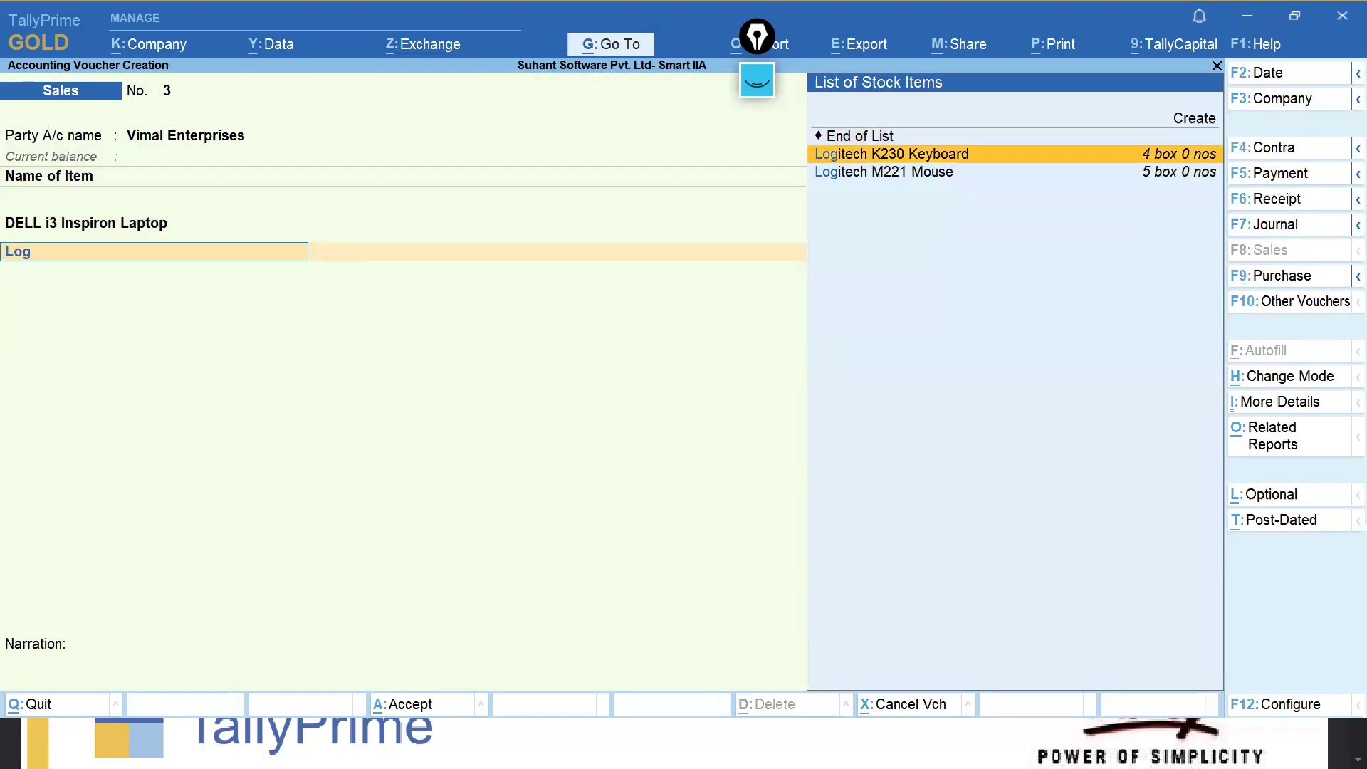
{"action": "key", "text": "Down"}
{"action": "key", "text": "Return"}
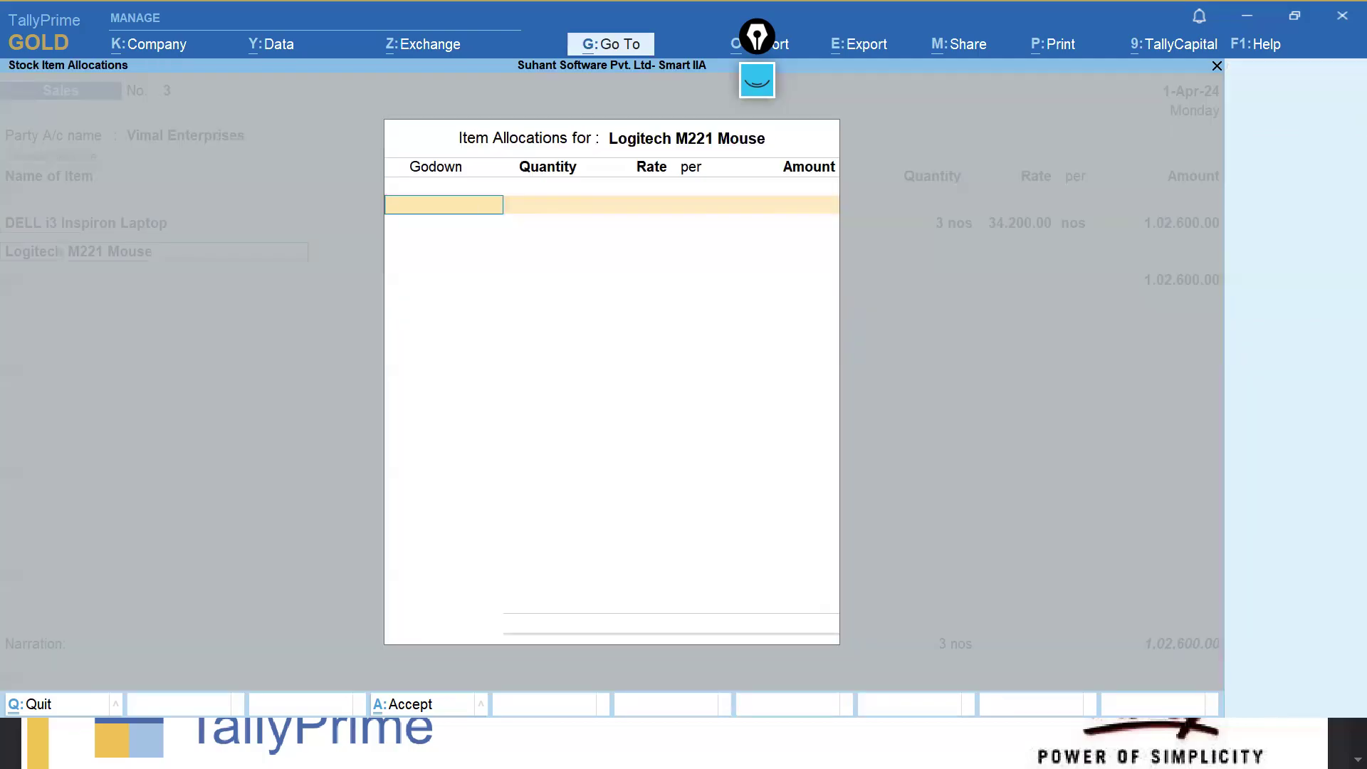
{"action": "type", "text": "Delhi"}
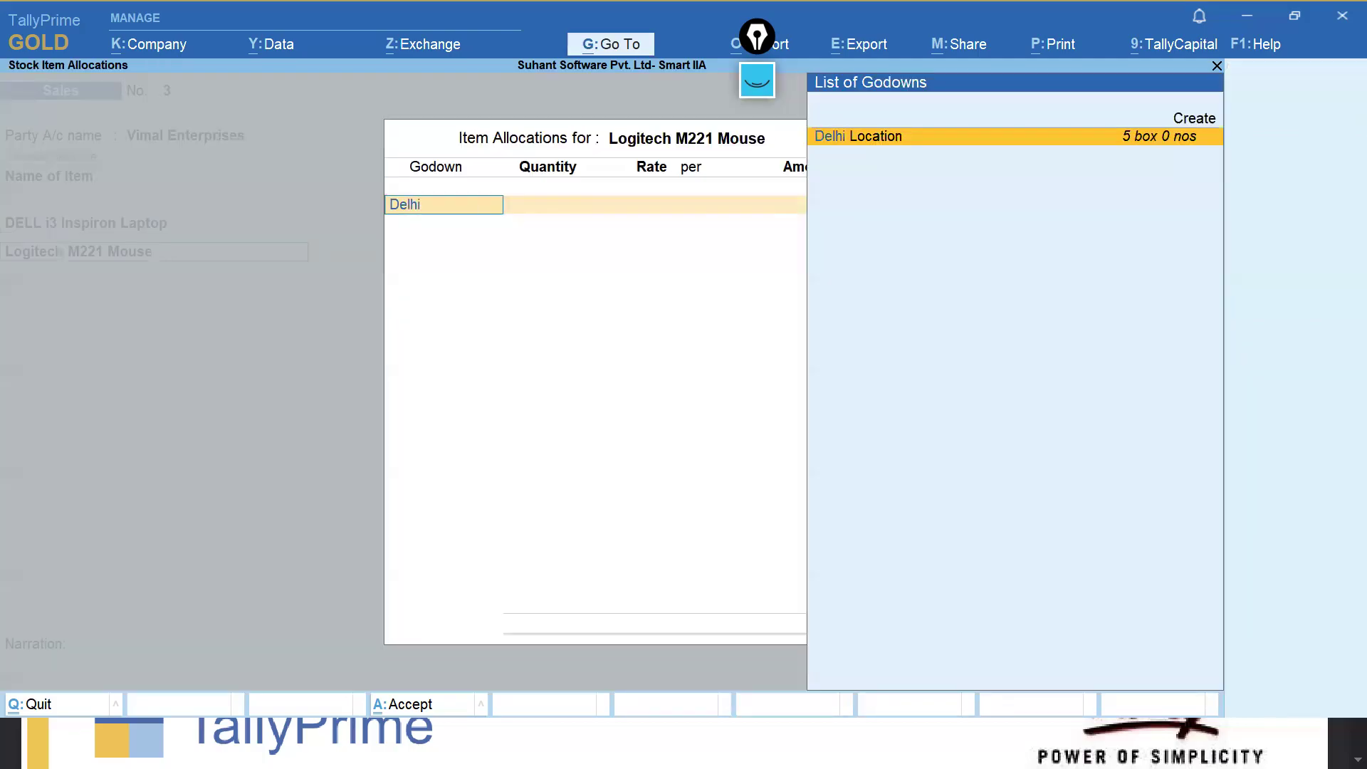
{"action": "key", "text": "Return"}
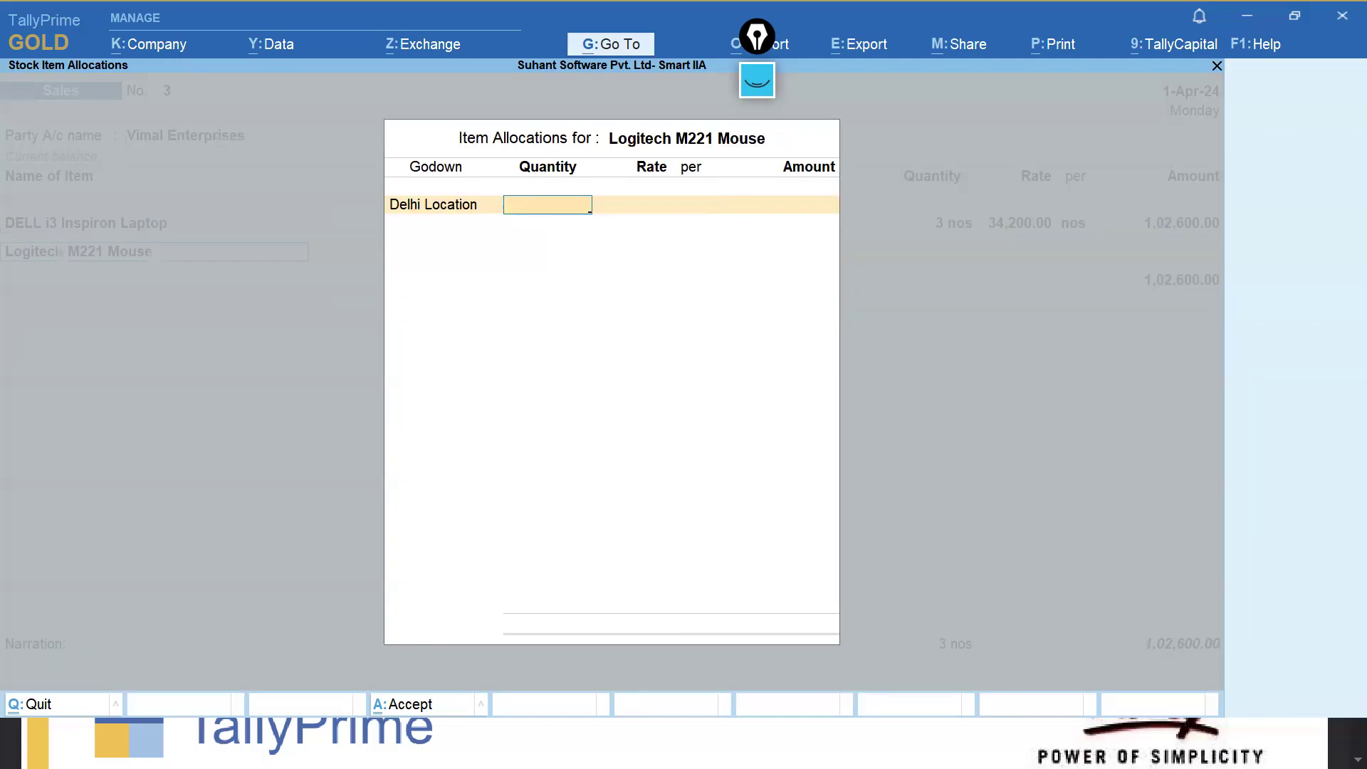
{"action": "type", "text": "3-5"}
{"action": "key", "text": "Return"}
Set the Logitech M221 Mouse's rate to 7,800 per box and accept its allocation to Sales A/c.
{"action": "type", "text": "7,800"}
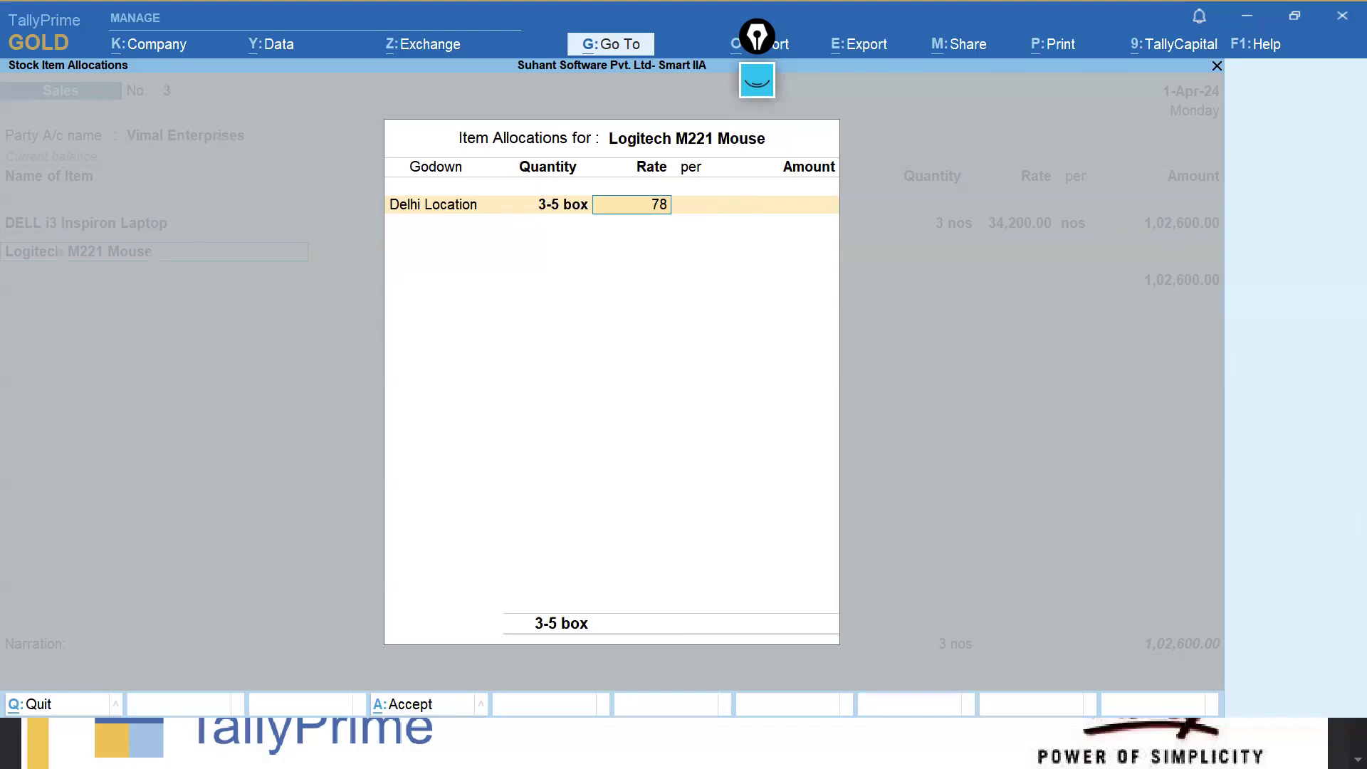
{"action": "key", "text": "Return"}
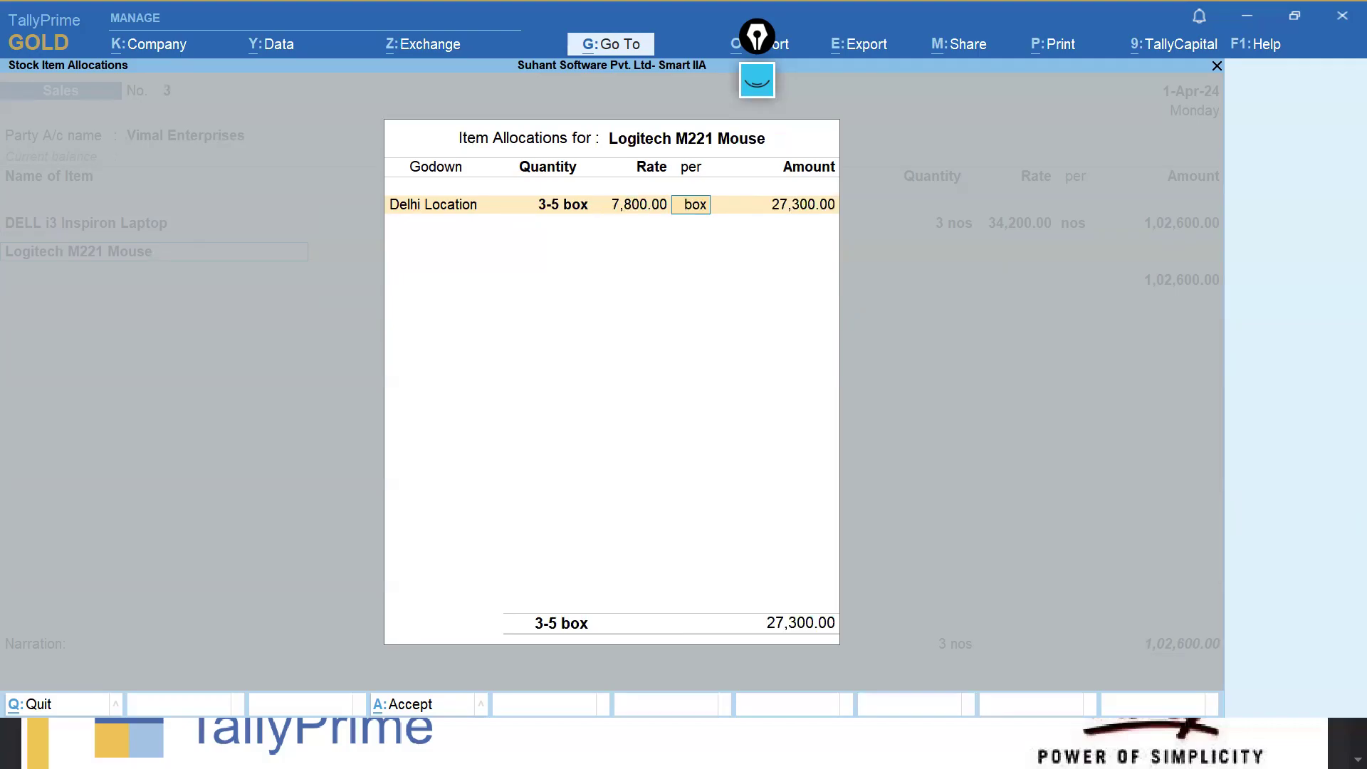
{"action": "key", "text": "Return"}
{"action": "key", "text": "Return"}
{"action": "key", "text": "Return"}
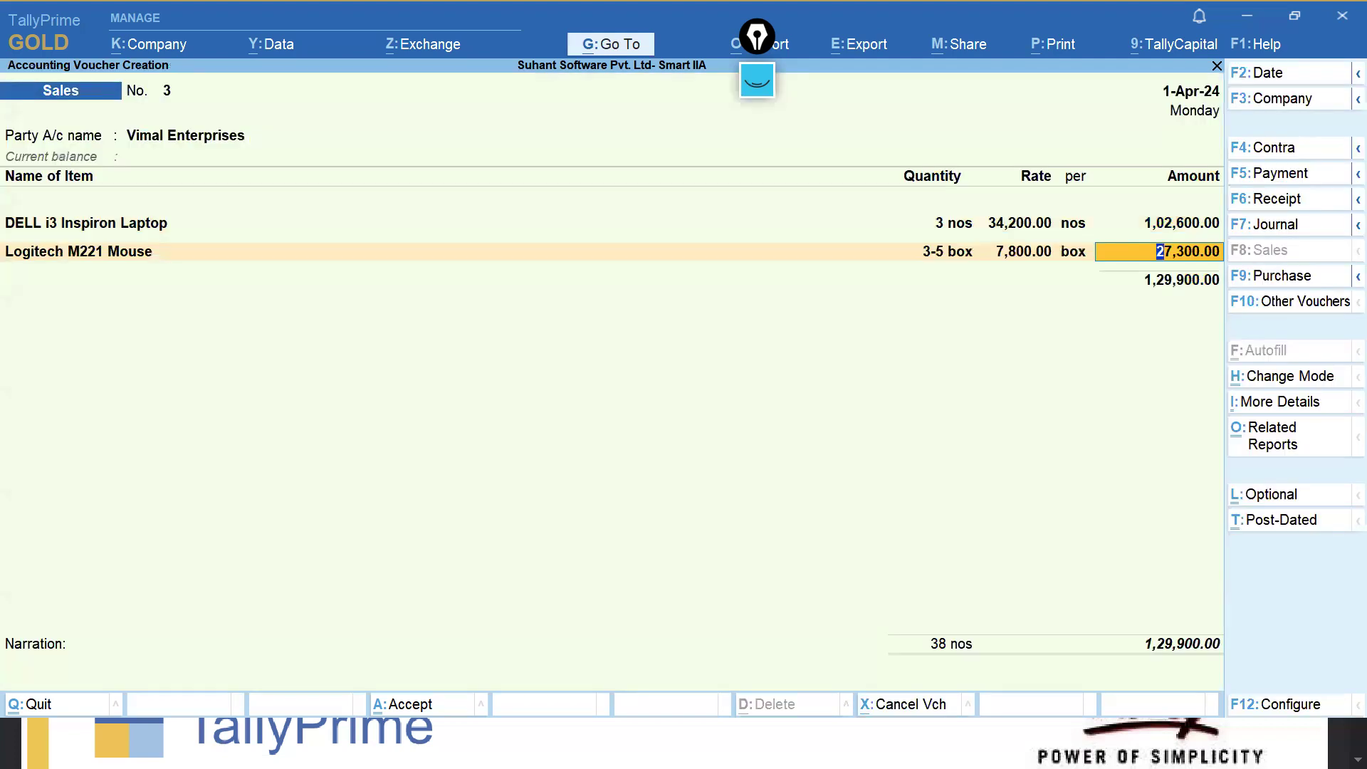
{"action": "key", "text": "Return"}
{"action": "key", "text": "Return"}
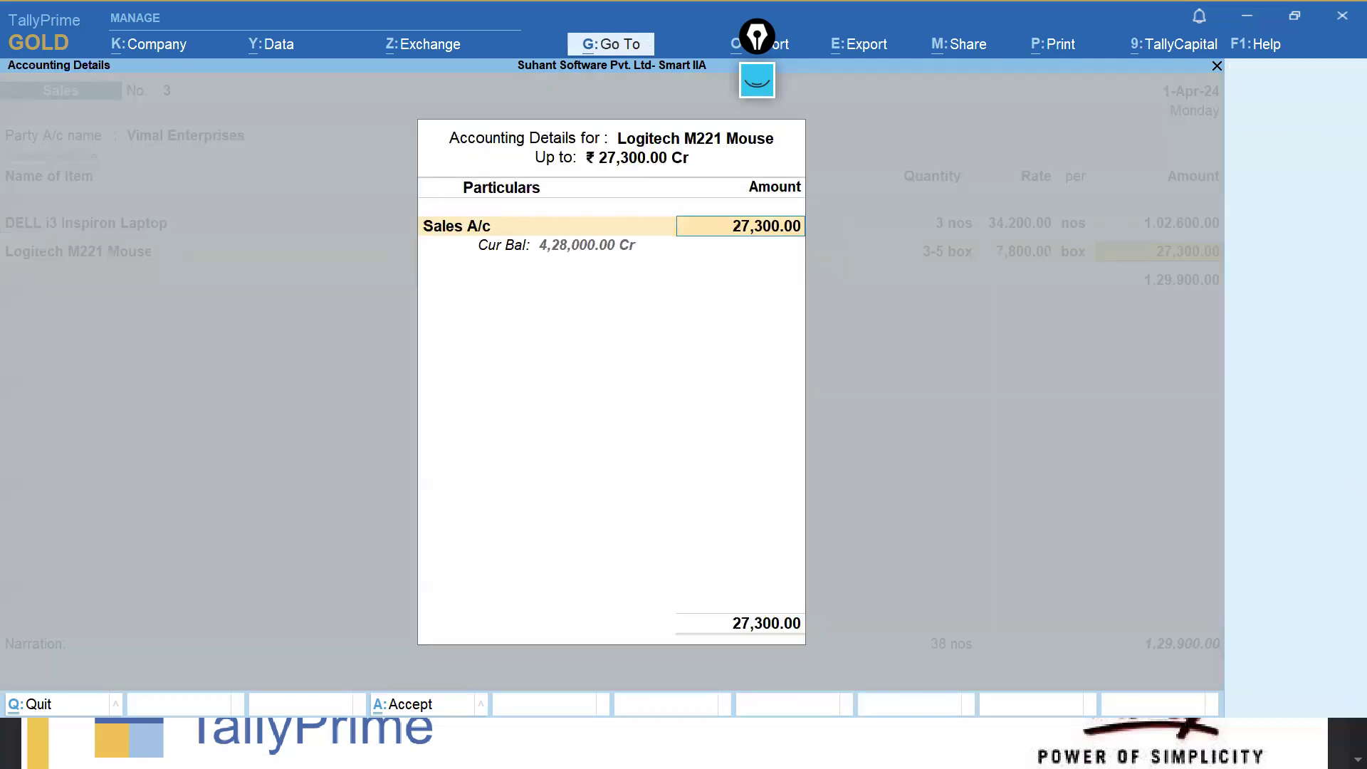
{"action": "key", "text": "Return"}
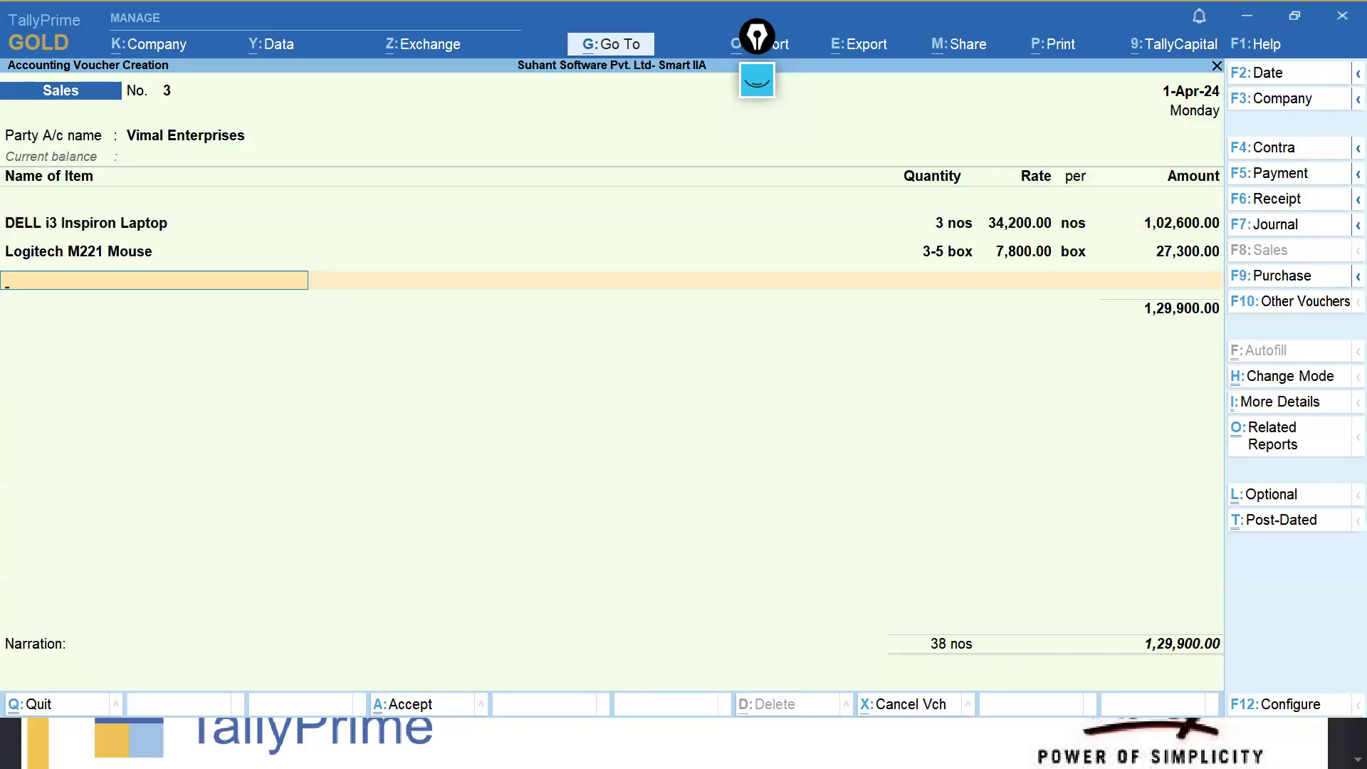
Add the Logitech K230 Keyboard as the third item with 1 box from the Delhi Location godown at 11,000 per box.
{"action": "type", "text": "Key"}
{"action": "key", "text": "Return"}
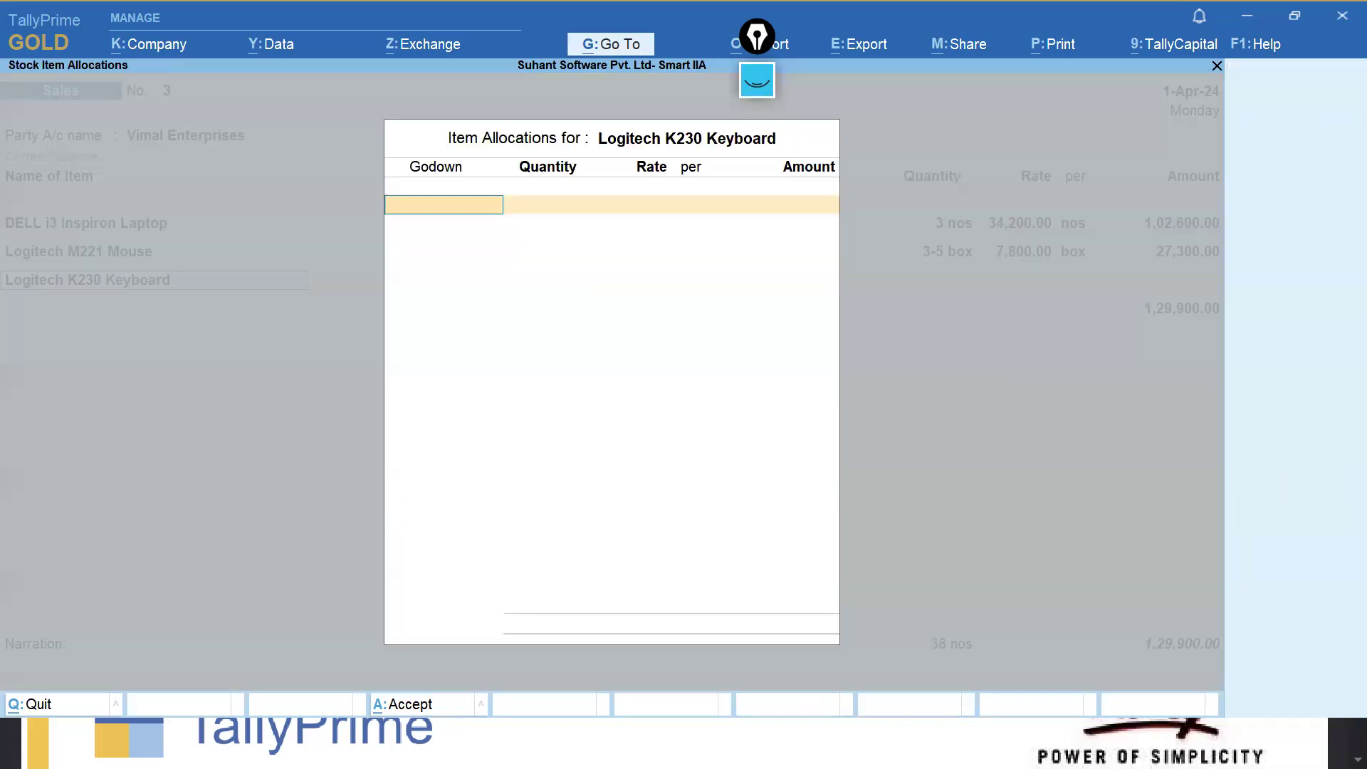
{"action": "type", "text": "Del"}
{"action": "key", "text": "Return"}
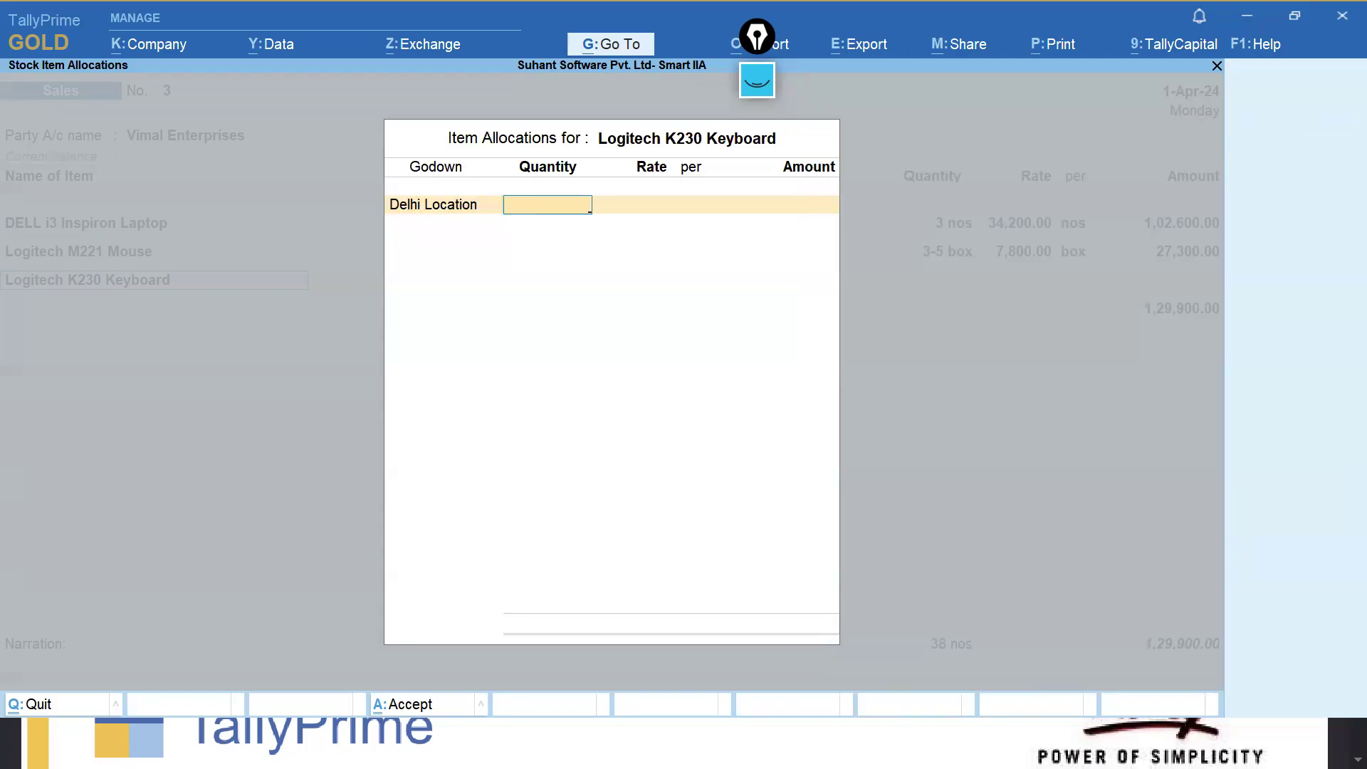
{"action": "type", "text": "1"}
{"action": "key", "text": "Return"}
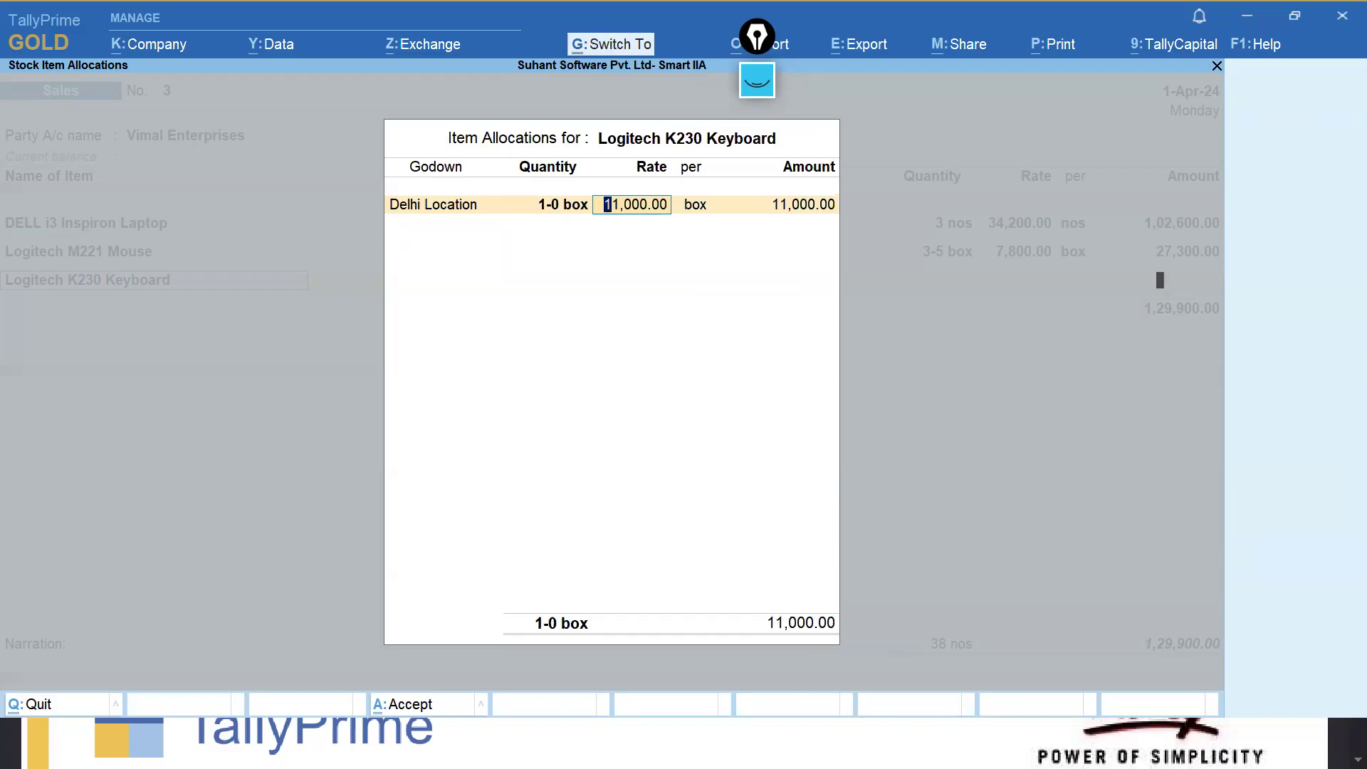
{"action": "key", "text": "ctrl+a"}
{"action": "key", "text": "Return"}
{"action": "key", "text": "ctrl+a"}
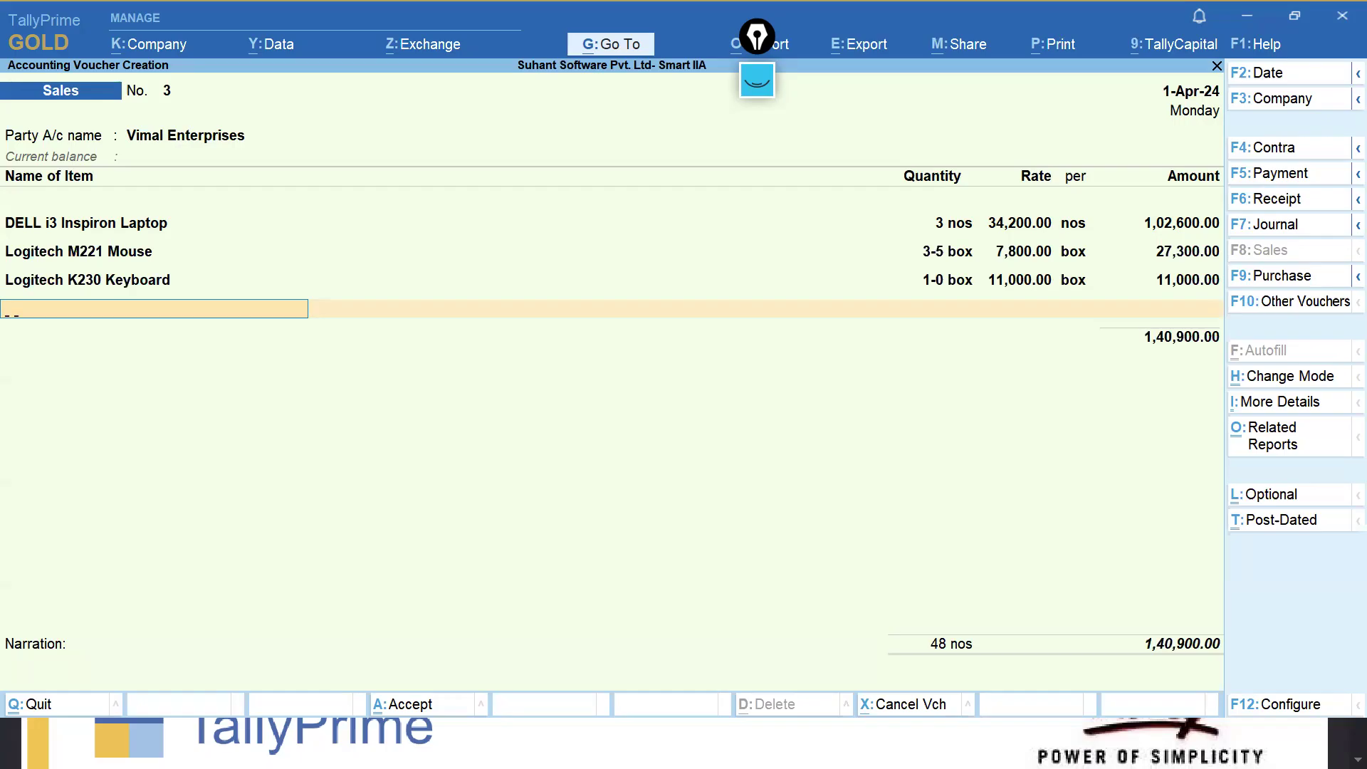
Add the SanDisk USB Pendrive as the fourth item with a quantity of 2 box from the Delhi Location godown.
{"action": "type", "text": "San"}
{"action": "key", "text": "Up"}
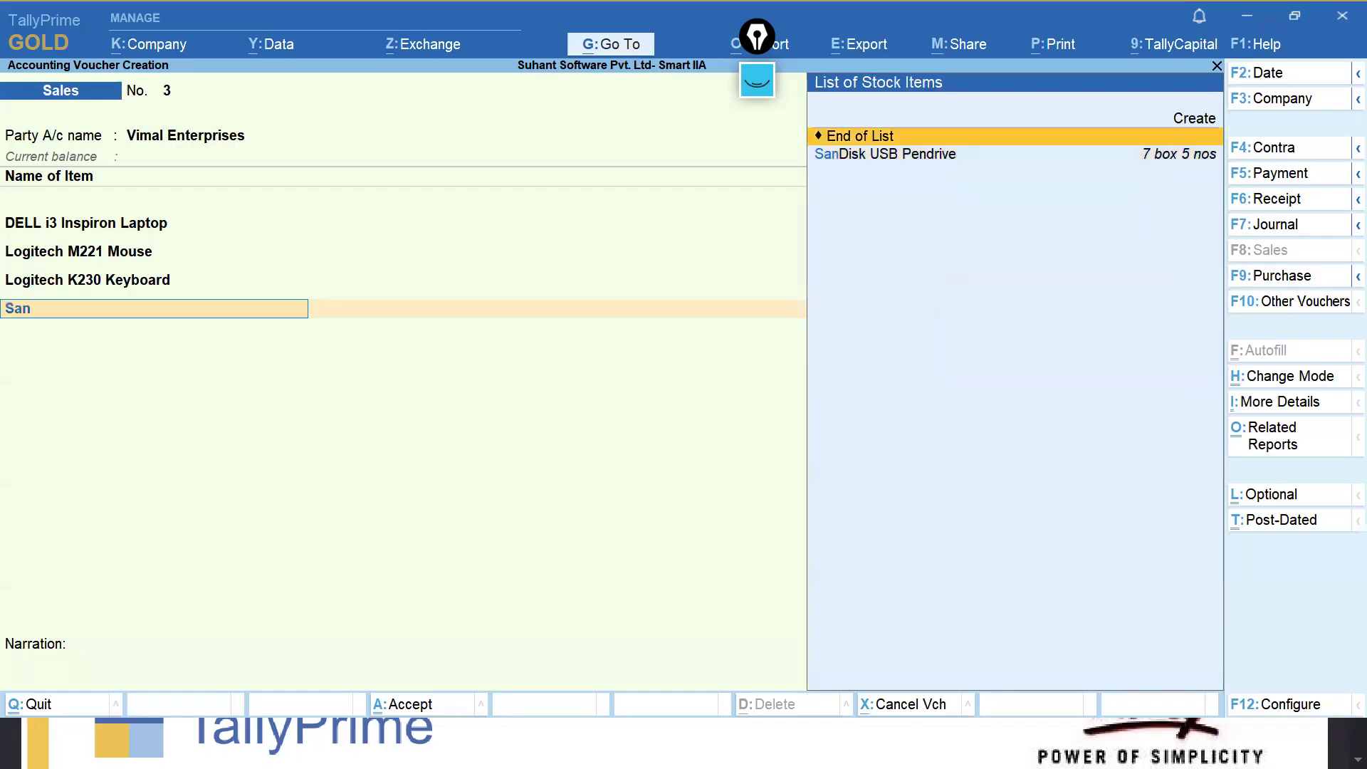
{"action": "key", "text": "Down"}
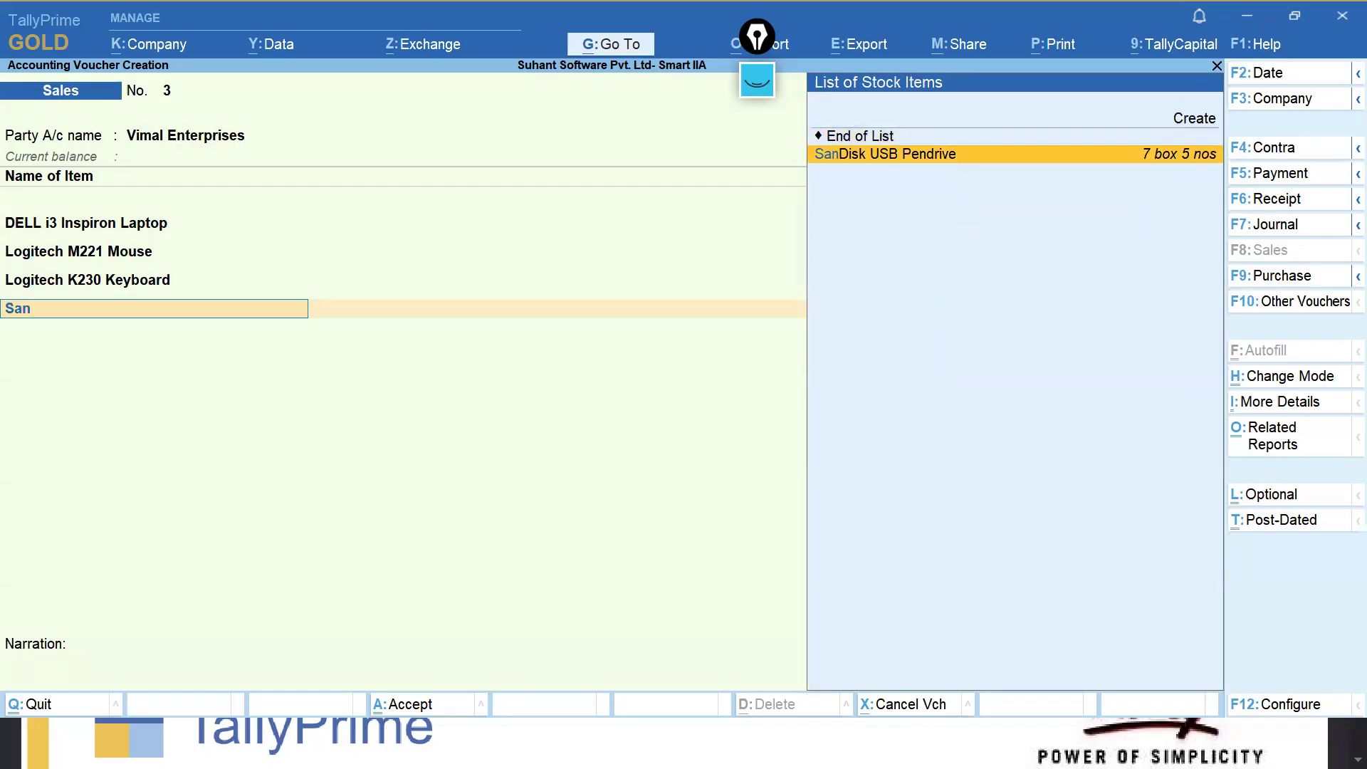
{"action": "key", "text": "Return"}
{"action": "type", "text": "Del"}
{"action": "key", "text": "Return"}
{"action": "type", "text": "2"}
{"action": "key", "text": "Return"}
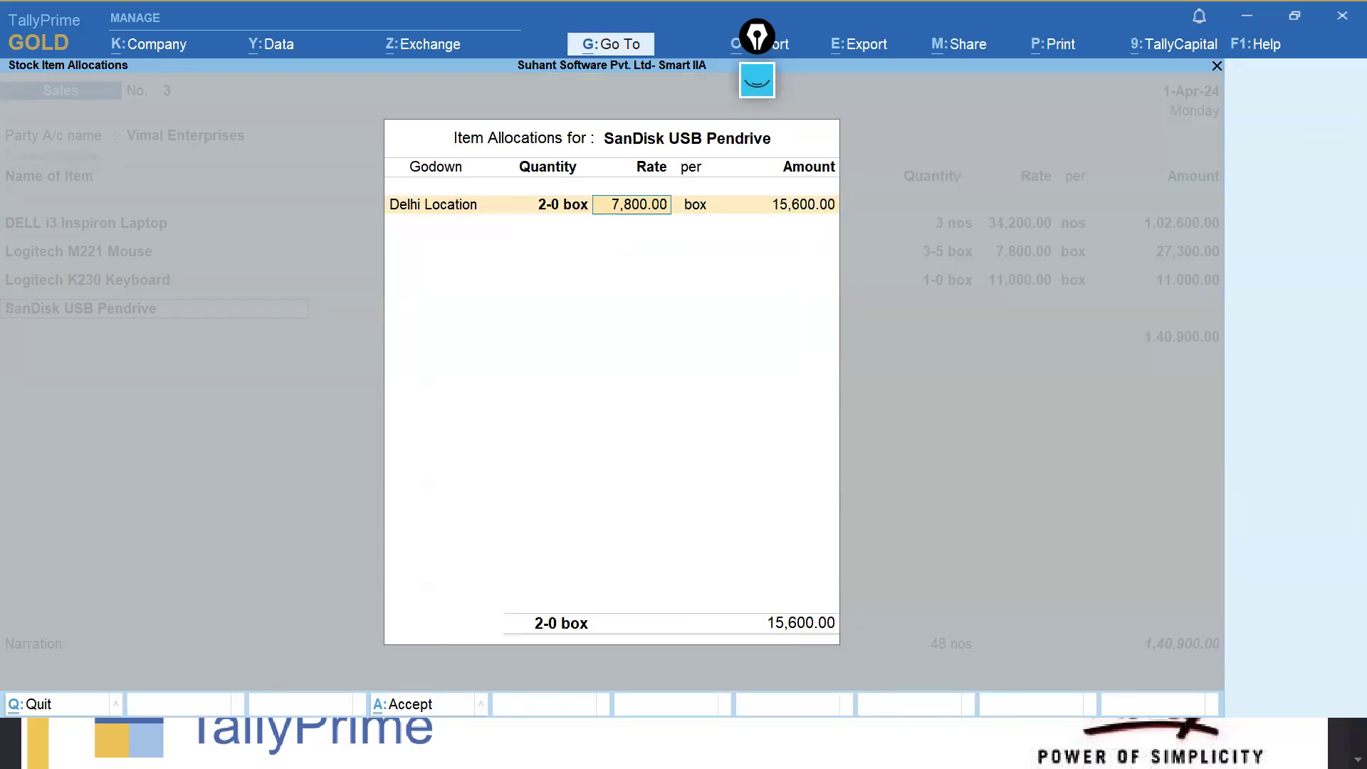
Accept the SanDisk USB Pendrive's rate of 7,800 per box and save the Vimal Enterprises sales voucher.
{"action": "key", "text": "Return"}
{"action": "key", "text": "Return"}
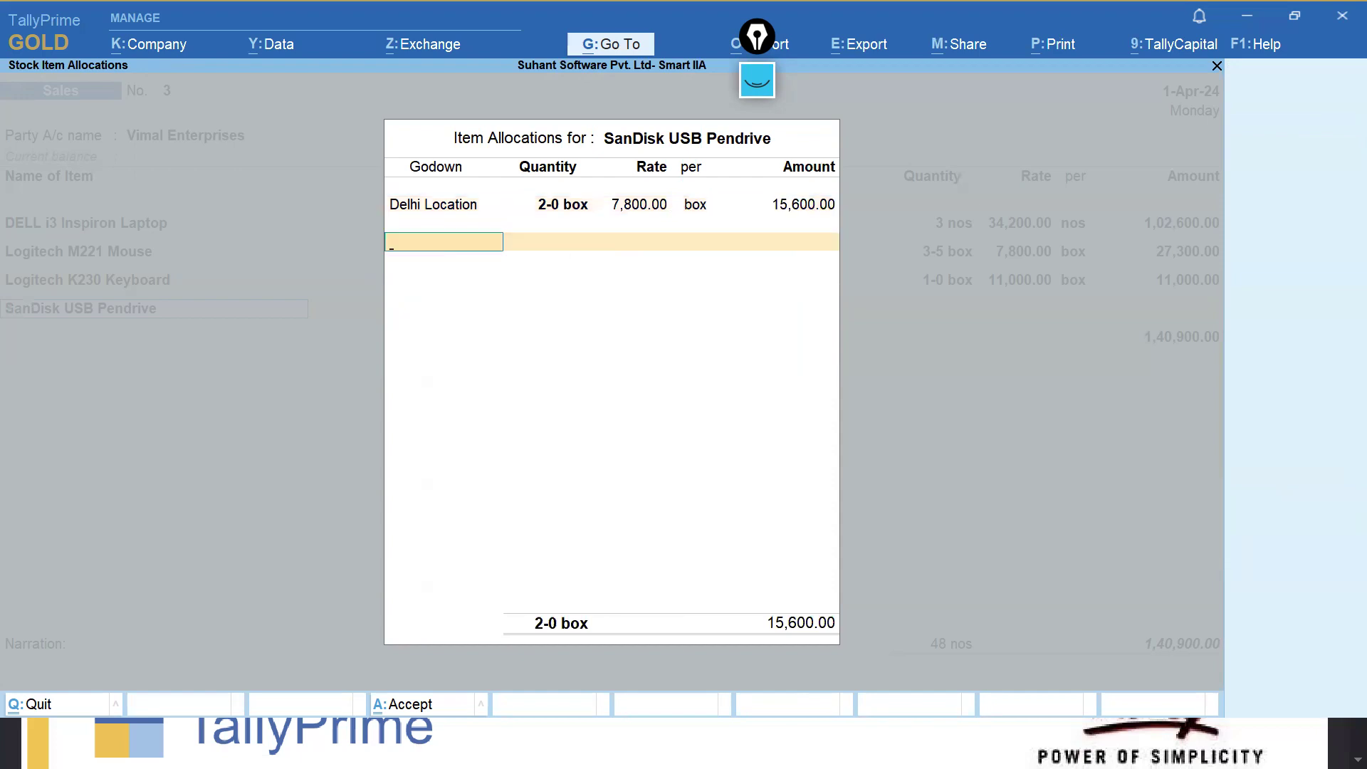
{"action": "key", "text": "Return"}
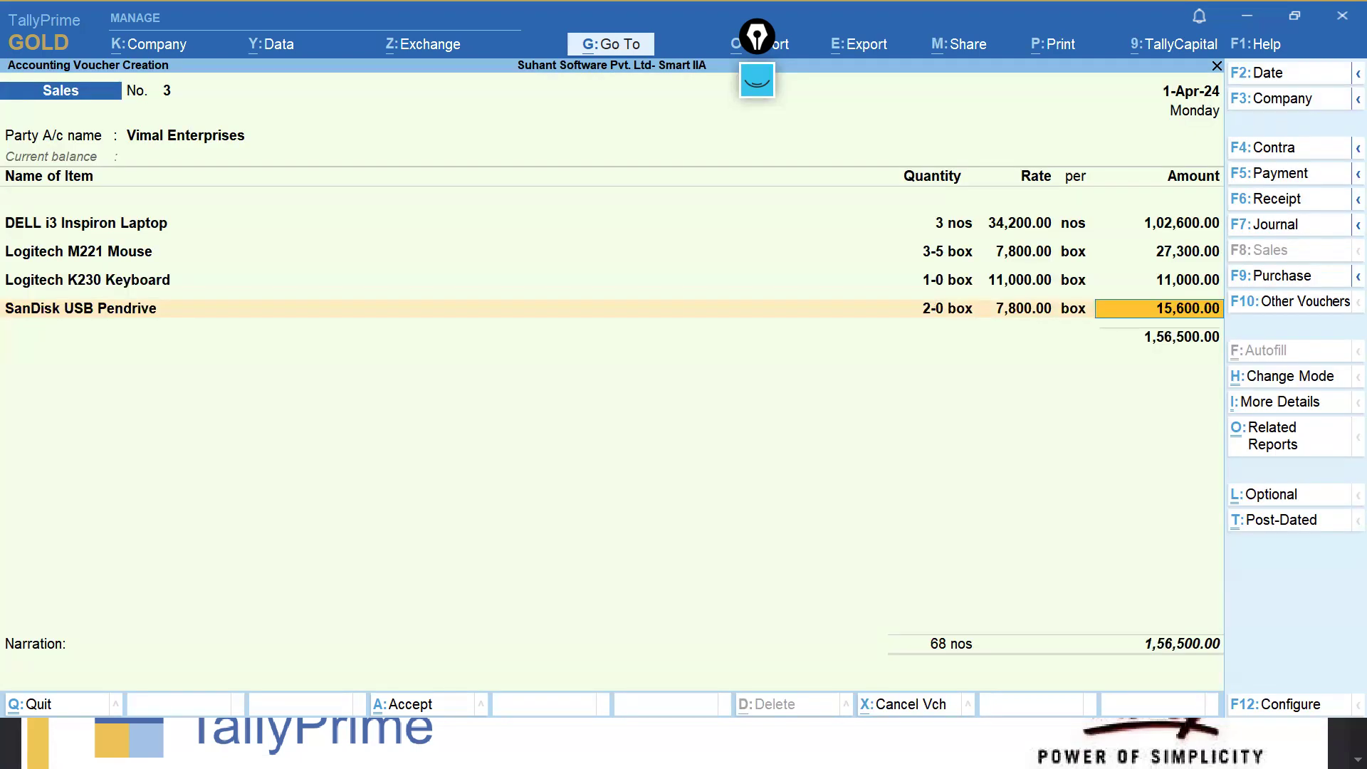
{"action": "key", "text": "ctrl"}
{"action": "key", "text": "ctrl+a"}
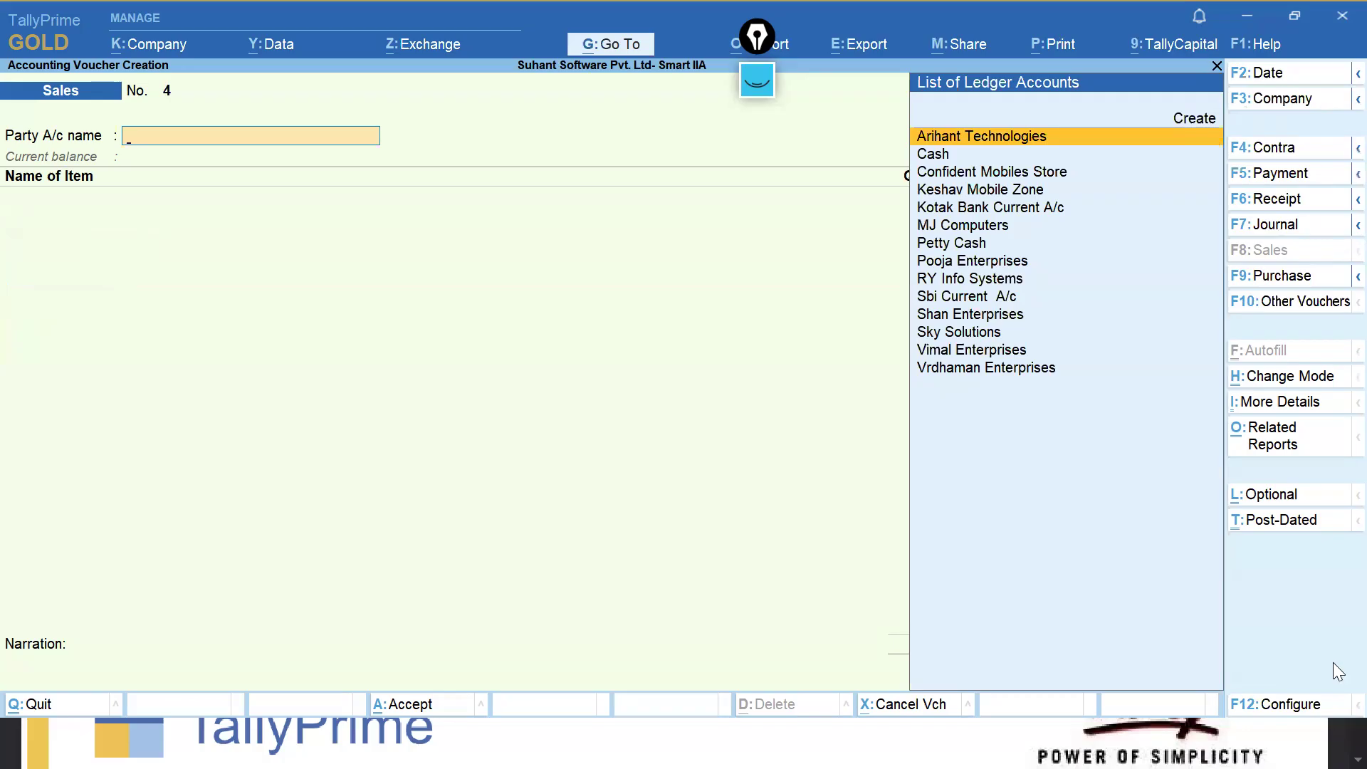
Switch the new sales voucher to Accounting Invoice mode and select Sky Solutions as the party.
{"action": "left_click", "coordinate": [1293, 385]}
{"action": "key", "text": "Down"}
{"action": "key", "text": "Return"}
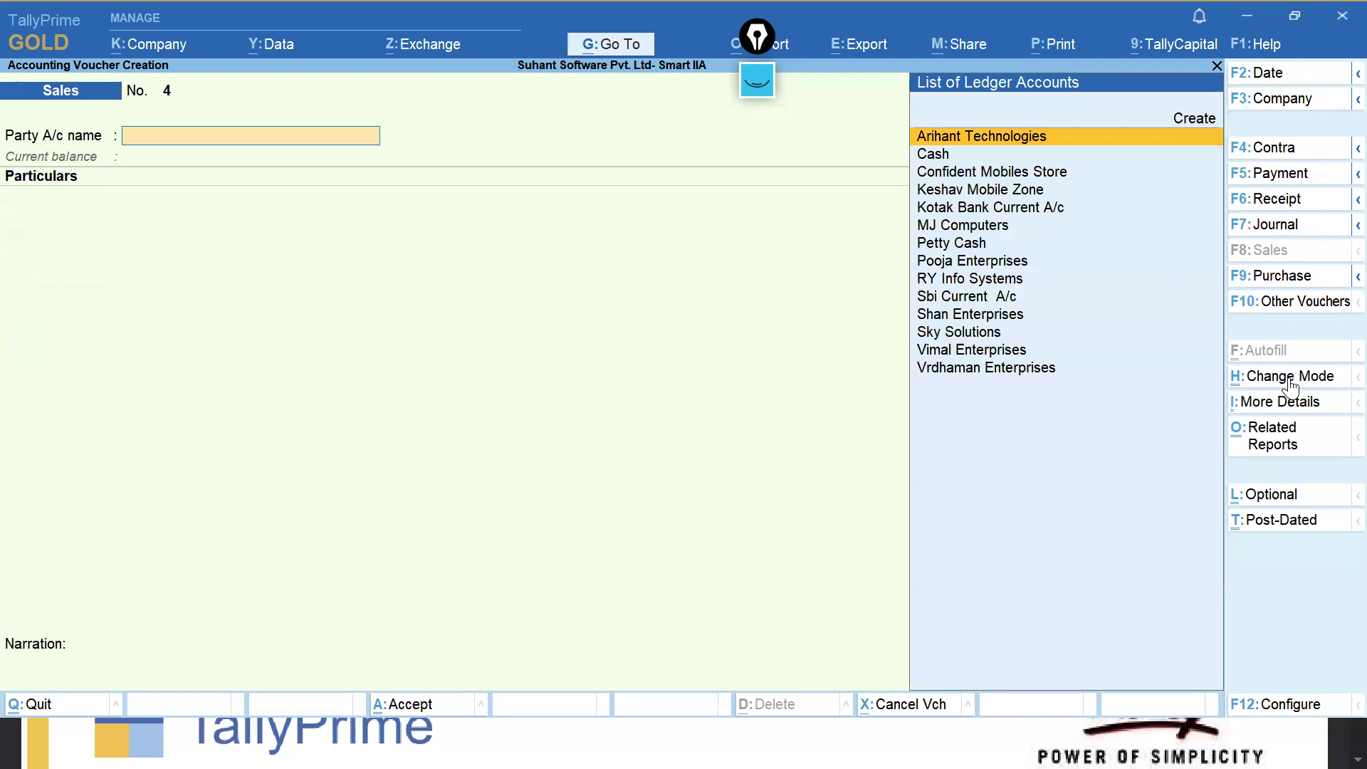
{"action": "type", "text": "Sky"}
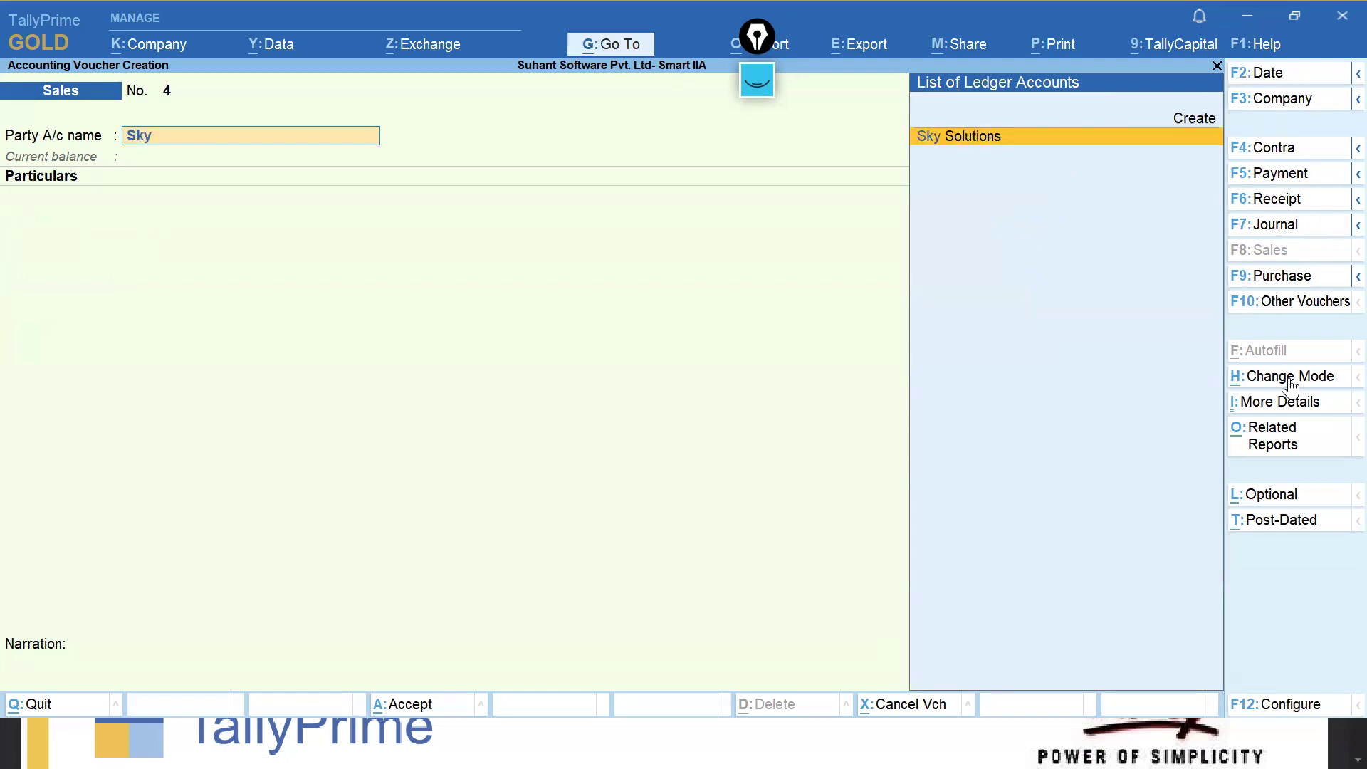
{"action": "key", "text": "Return"}
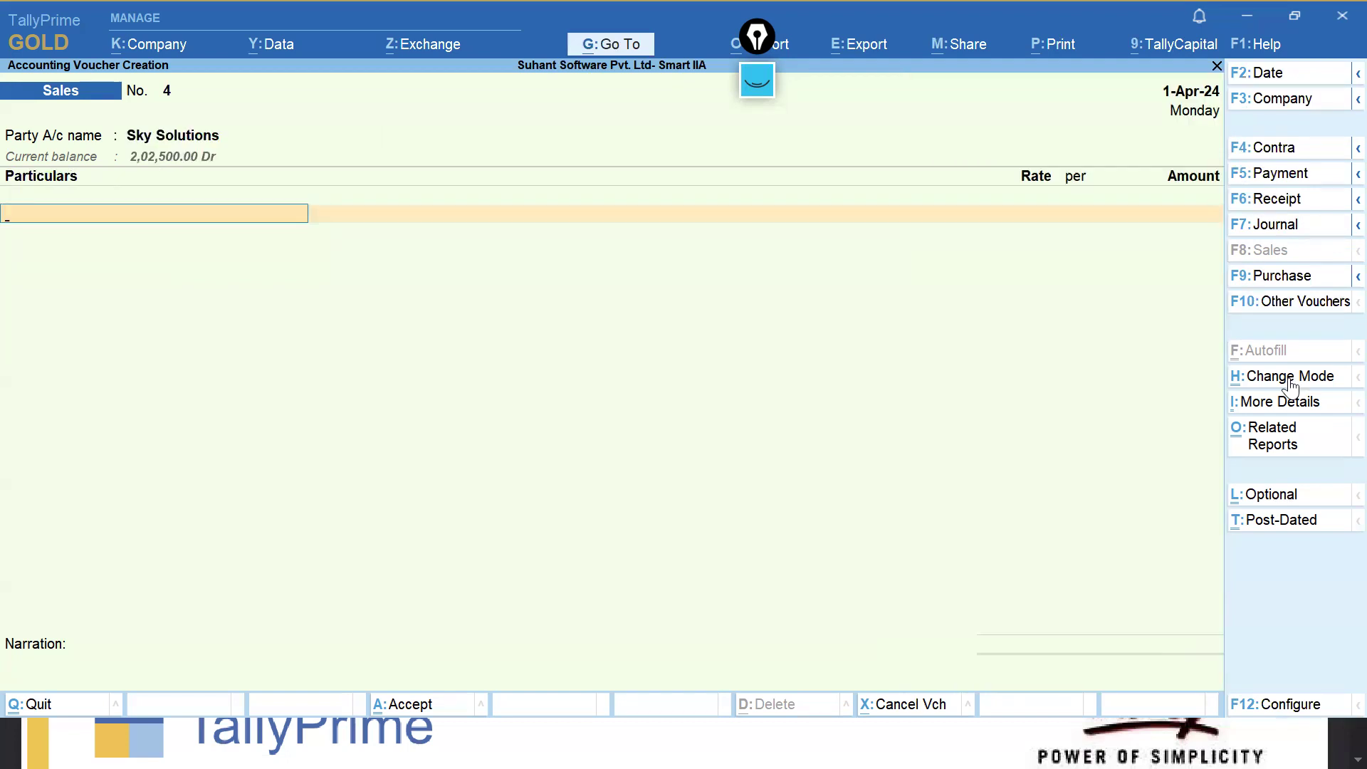
Create an AMC ledger under Direct Incomes from within the voucher and use it as the first particular.
{"action": "key", "text": "alt+c"}
{"action": "type", "text": "AMC"}
{"action": "key", "text": "Return"}
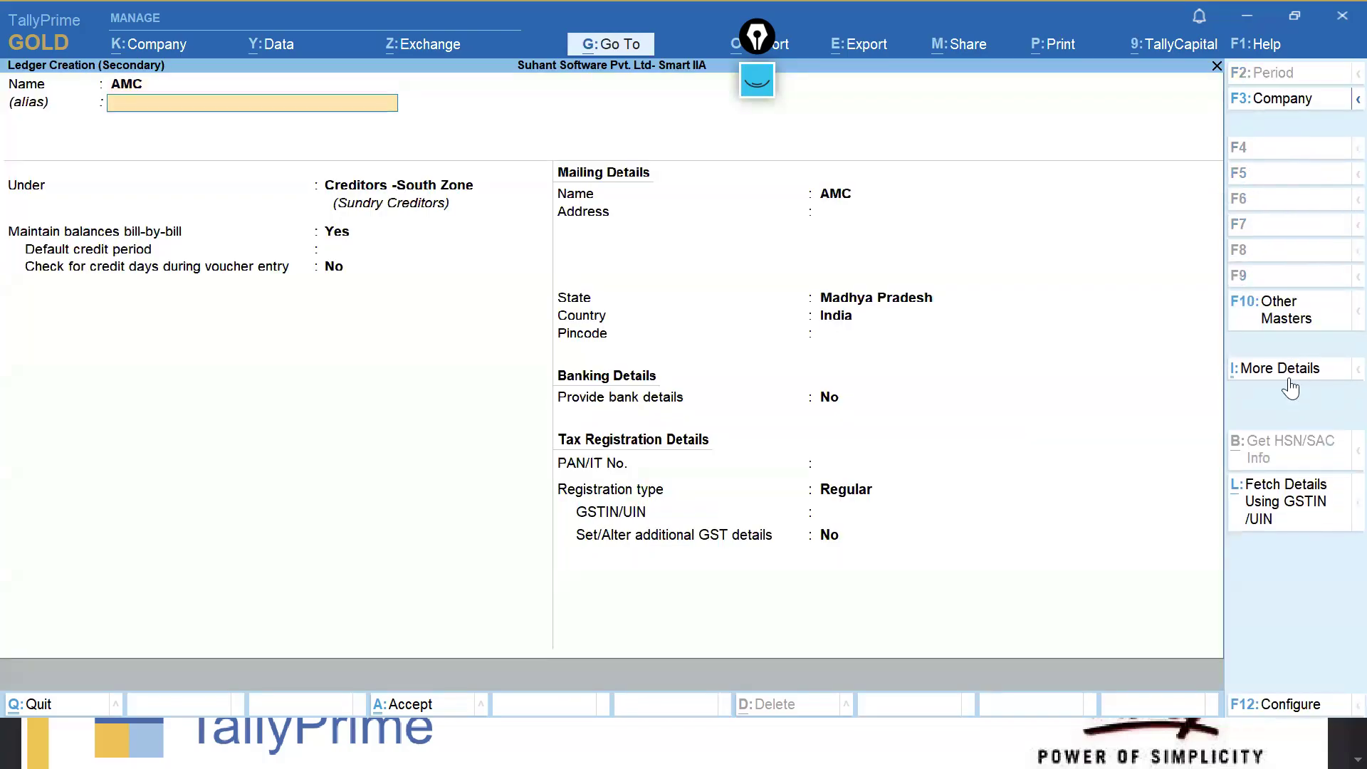
{"action": "key", "text": "Return"}
{"action": "type", "text": "Dire"}
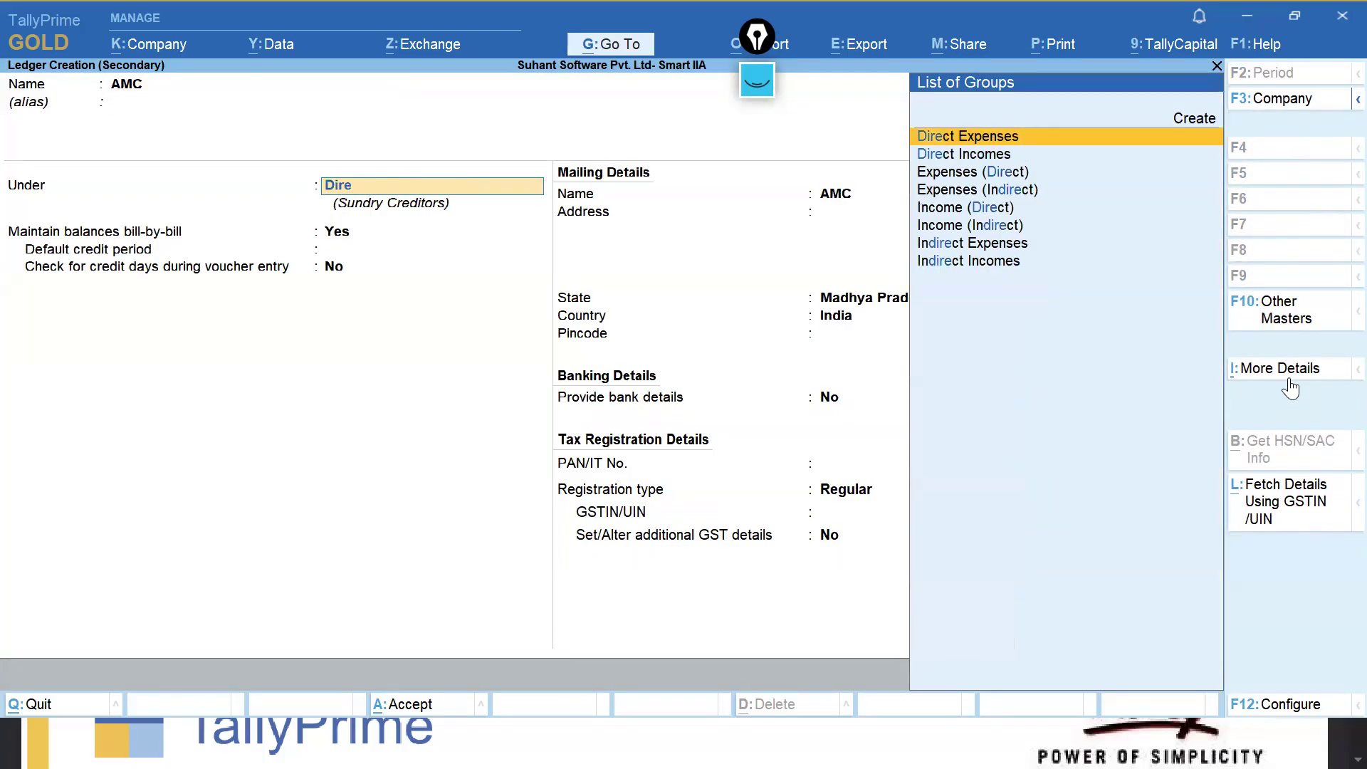
{"action": "key", "text": "Down"}
{"action": "key", "text": "Return"}
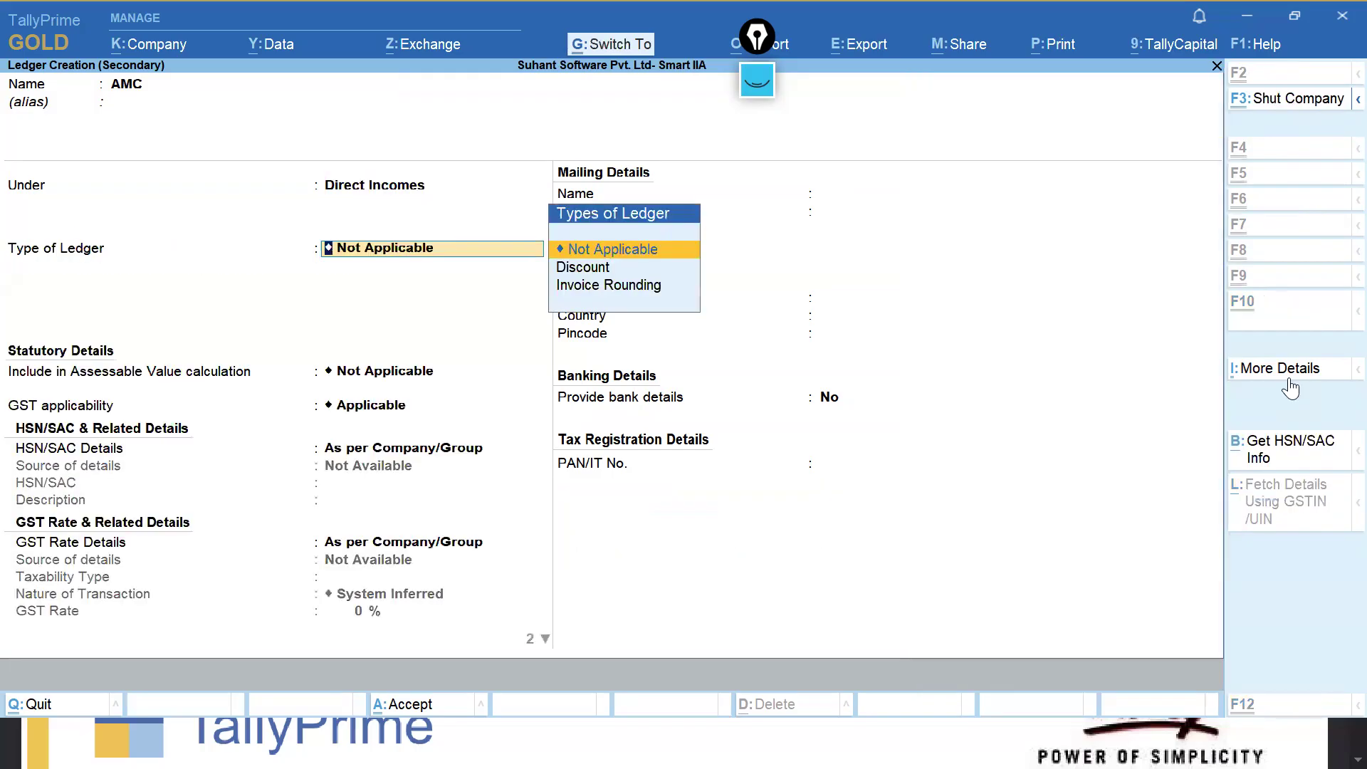
{"action": "key", "text": "ctrl+a"}
{"action": "key", "text": "Return"}
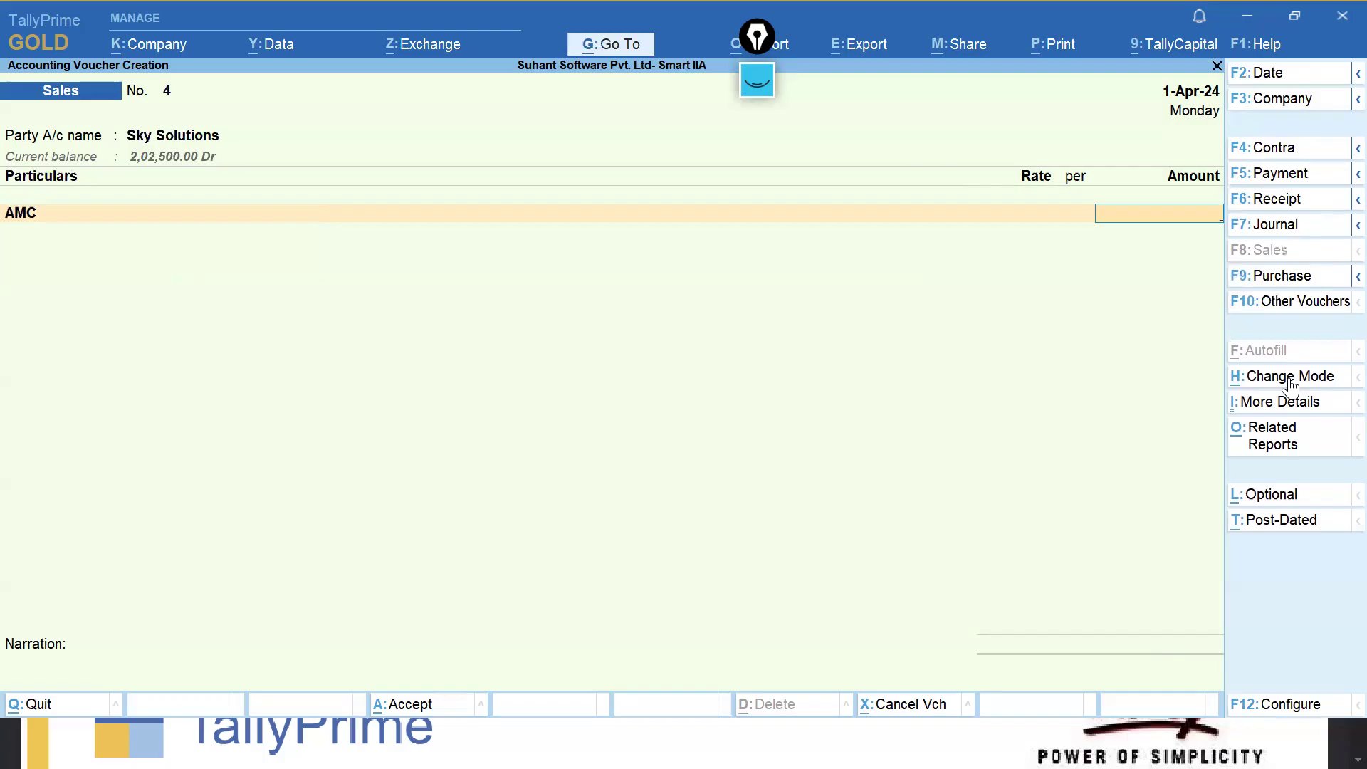
Save the Sky Solutions sales voucher with an AMC amount of 1,25,000 and review the saved entry.
{"action": "type", "text": "125000"}
{"action": "key", "text": "Return"}
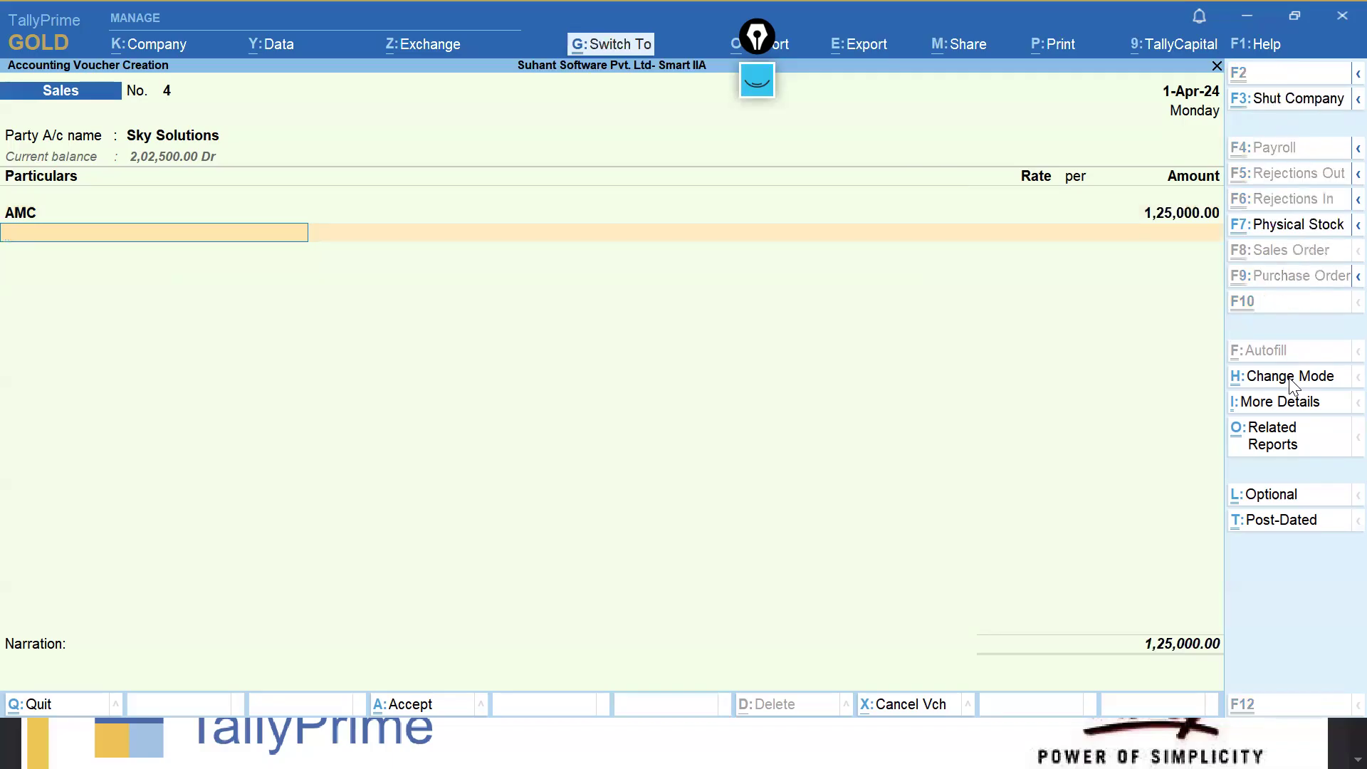
{"action": "key", "text": "ctrl+a"}
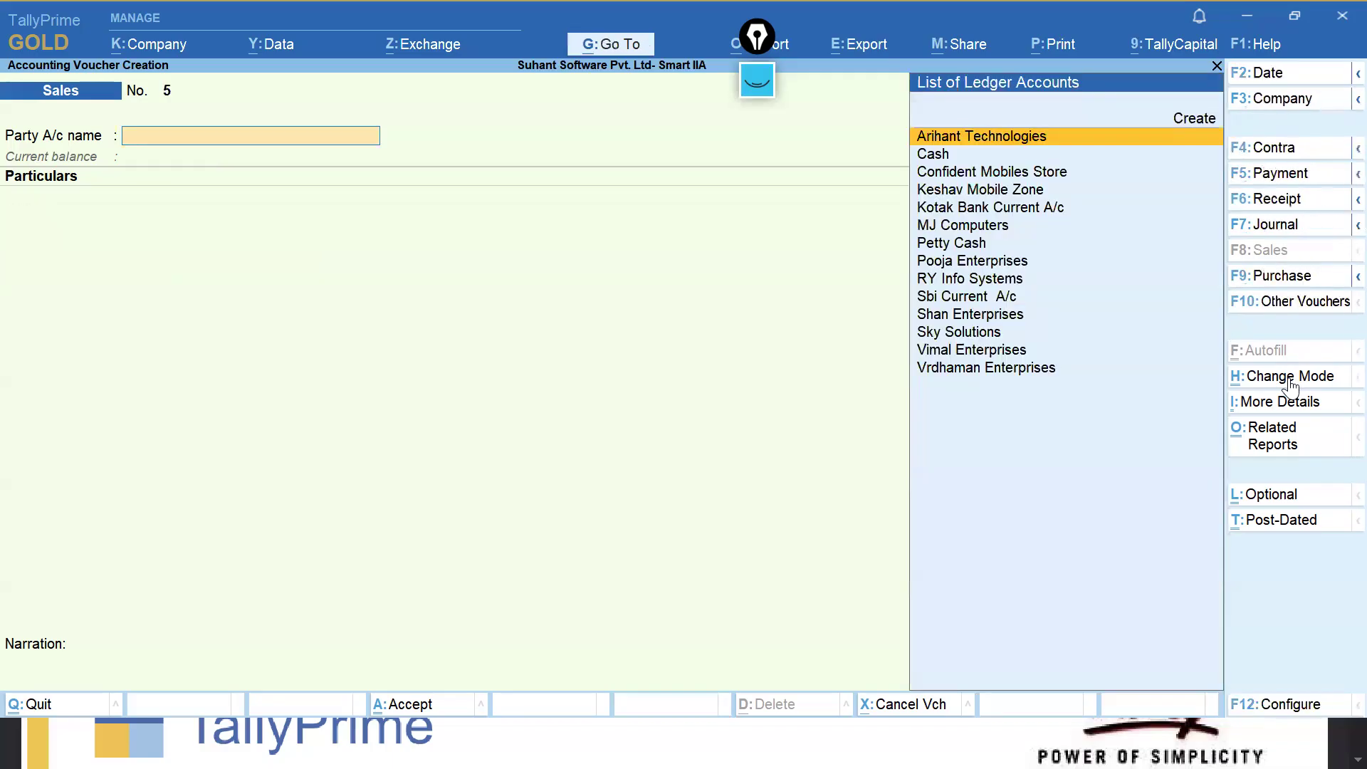
{"action": "key", "text": "Page_Up"}
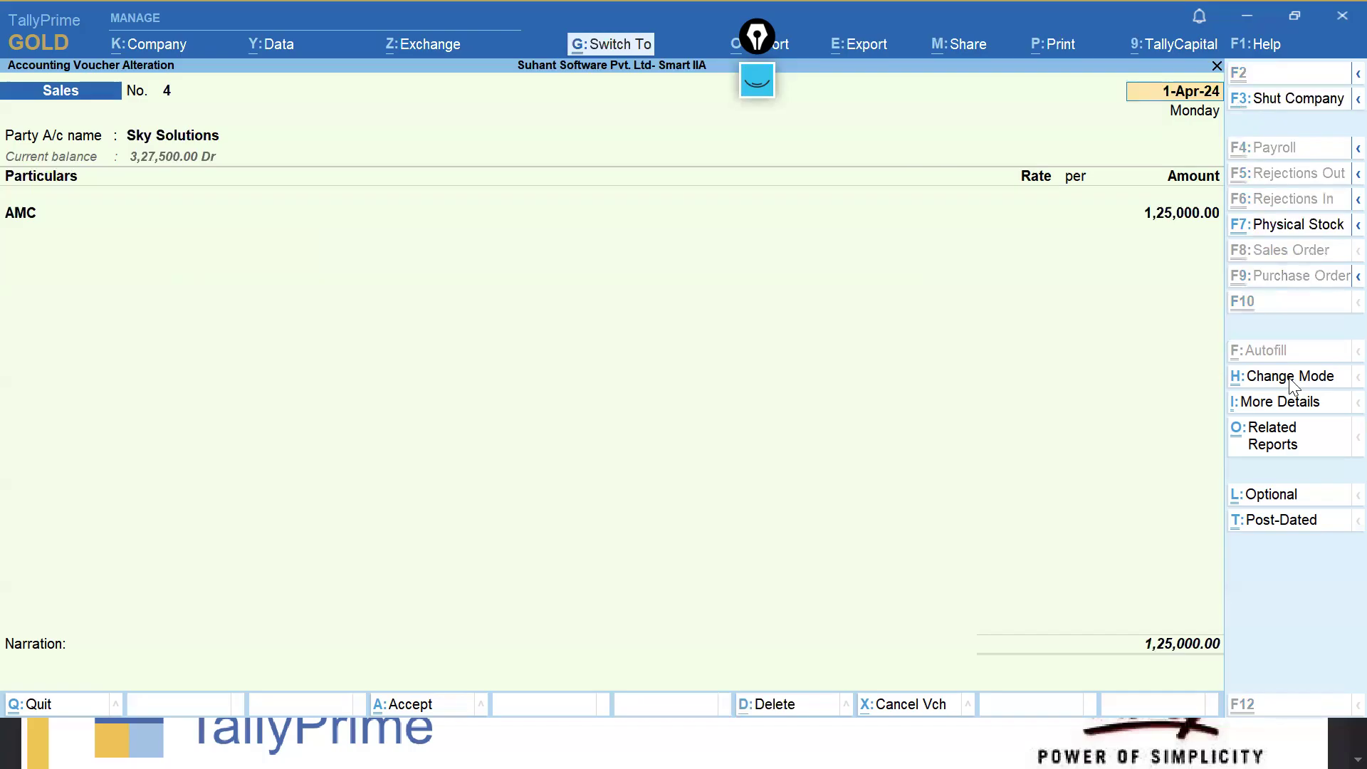
{"action": "key", "text": "ctrl+a"}
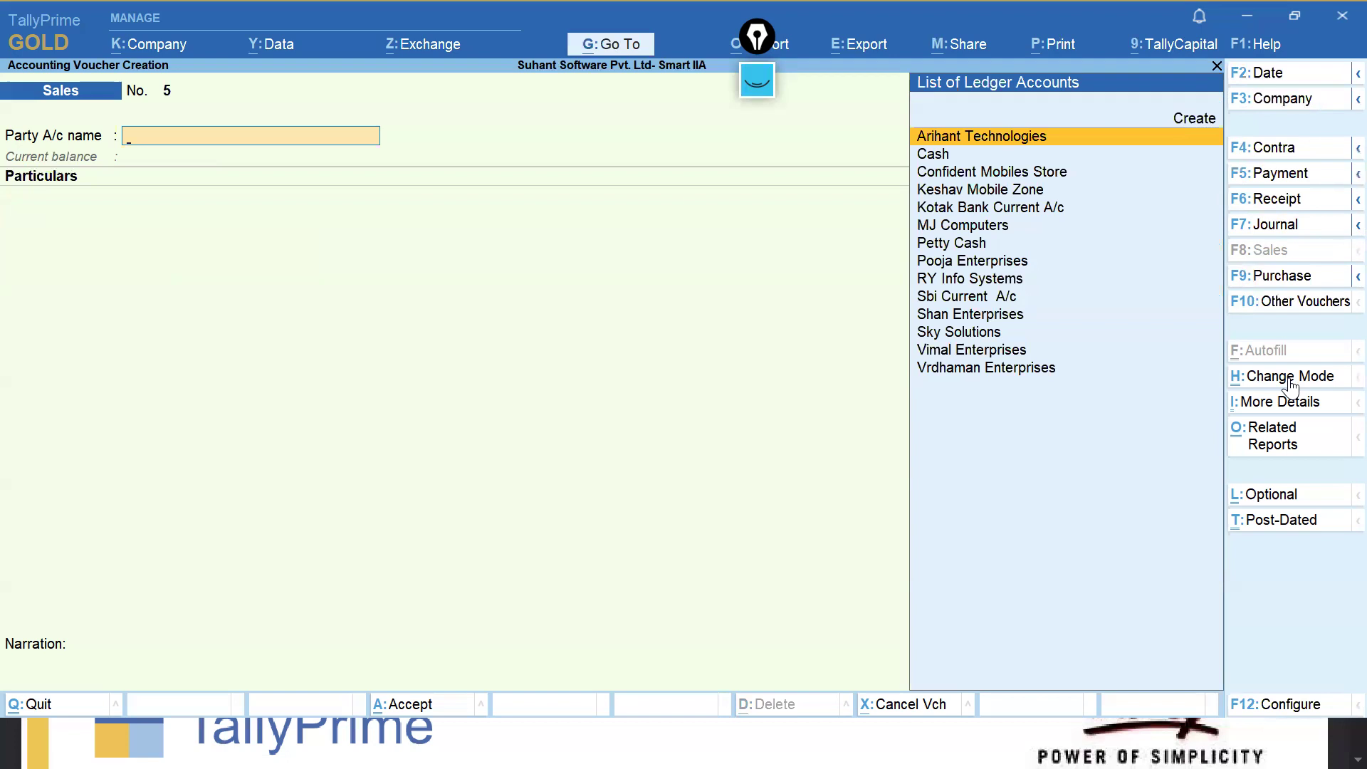
Start a purchase voucher in Item Invoice mode with Confident Mobiles Store as the party account.
{"action": "left_click", "coordinate": [1286, 275]}
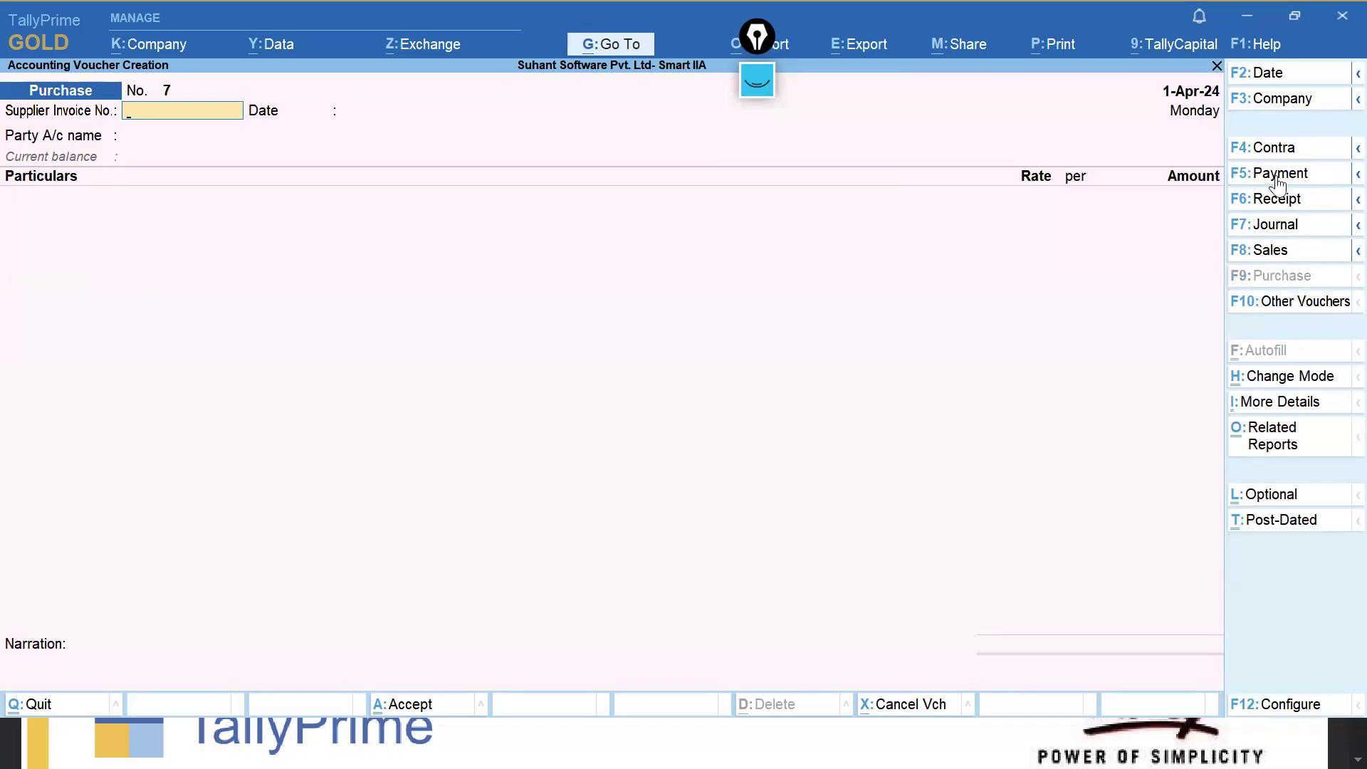
{"action": "left_click", "coordinate": [1287, 377]}
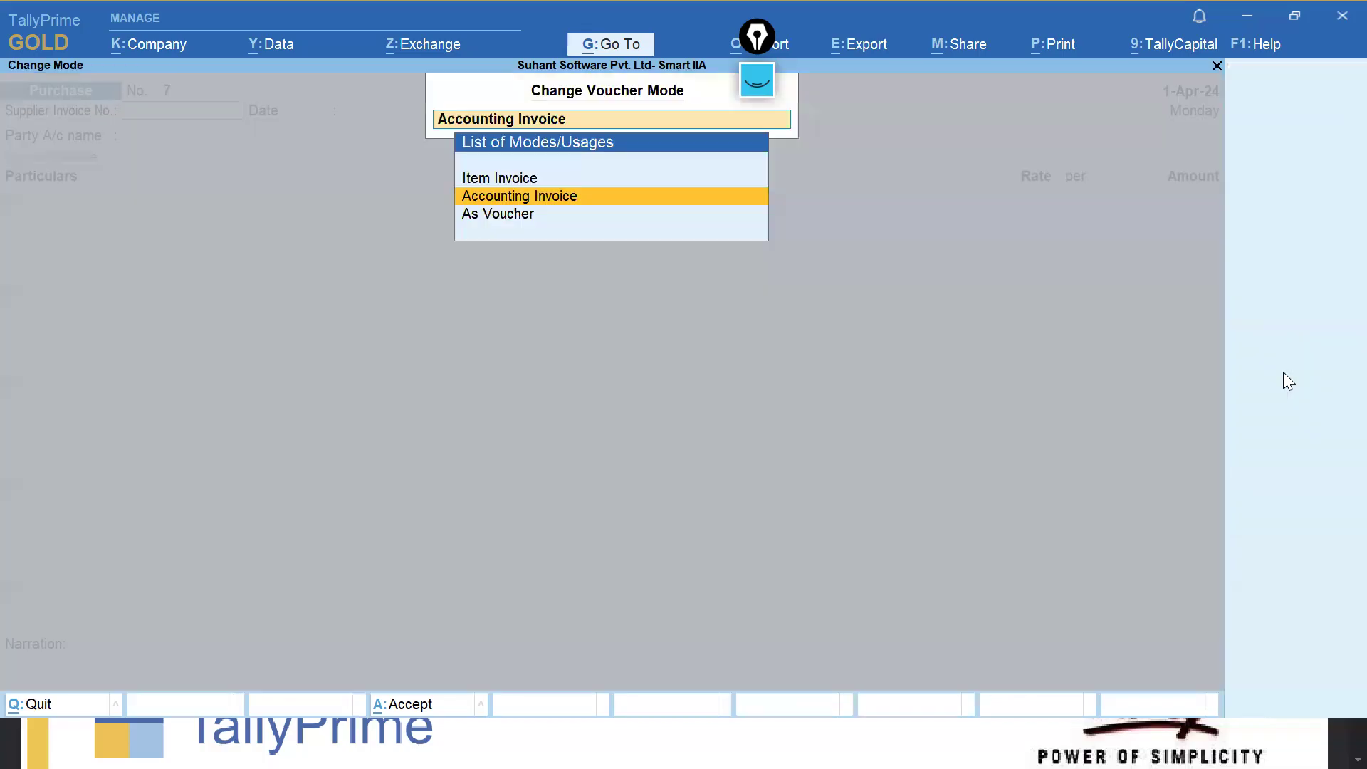
{"action": "key", "text": "Up"}
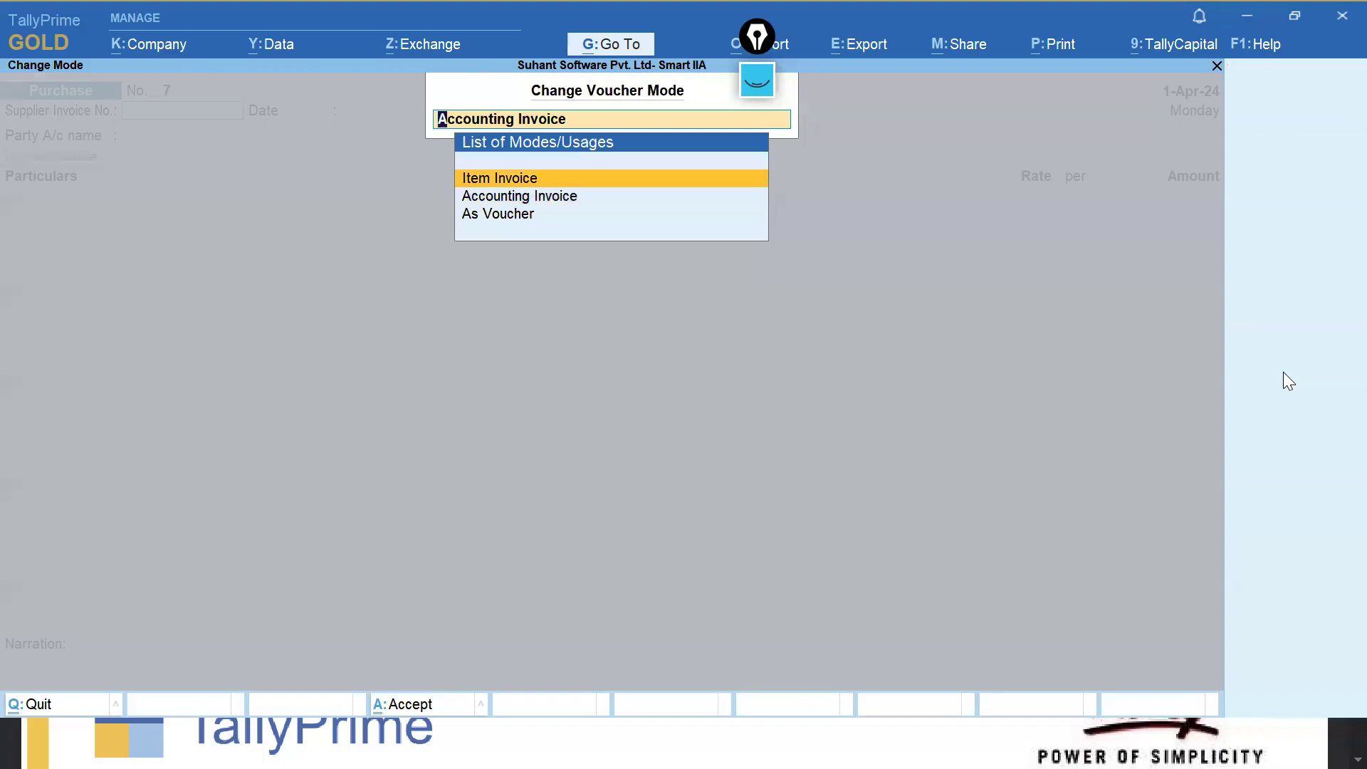
{"action": "key", "text": "Return"}
{"action": "key", "text": "Return"}
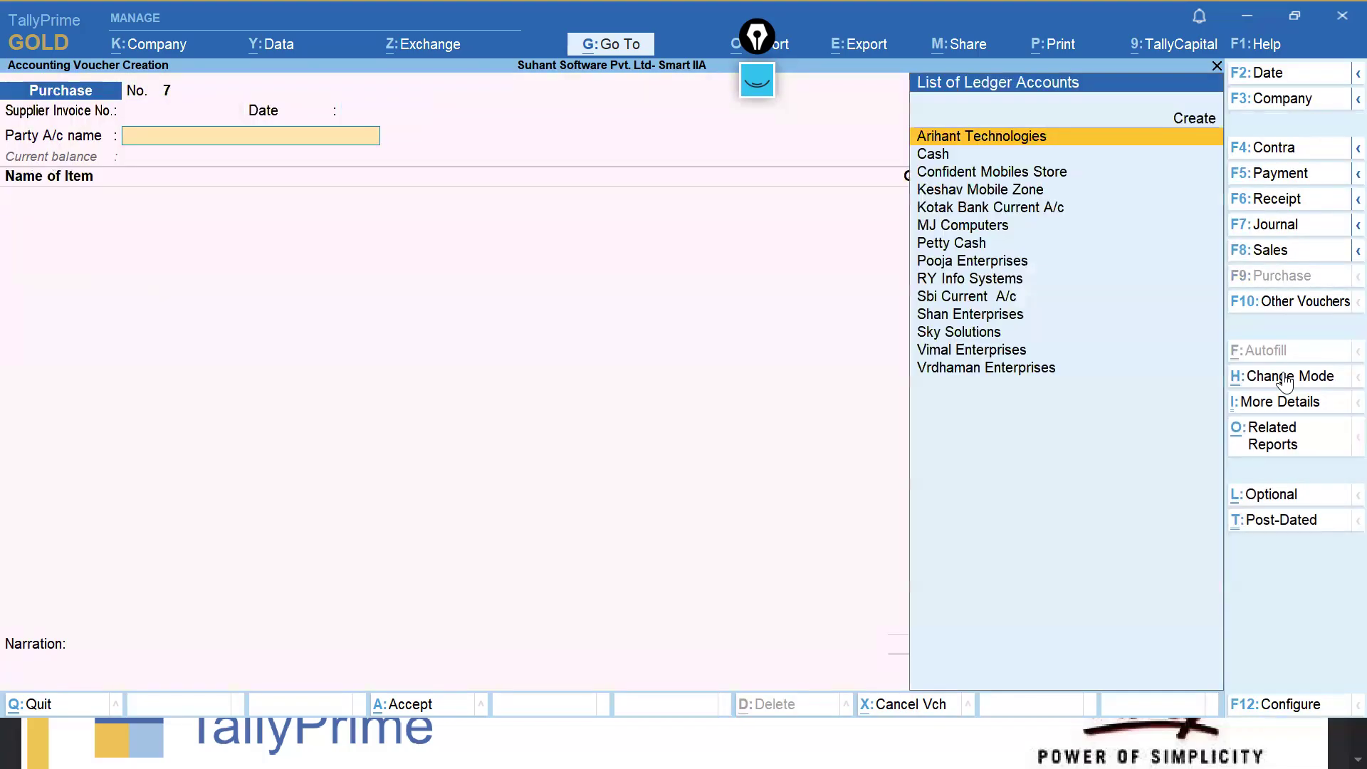
{"action": "type", "text": "Con"}
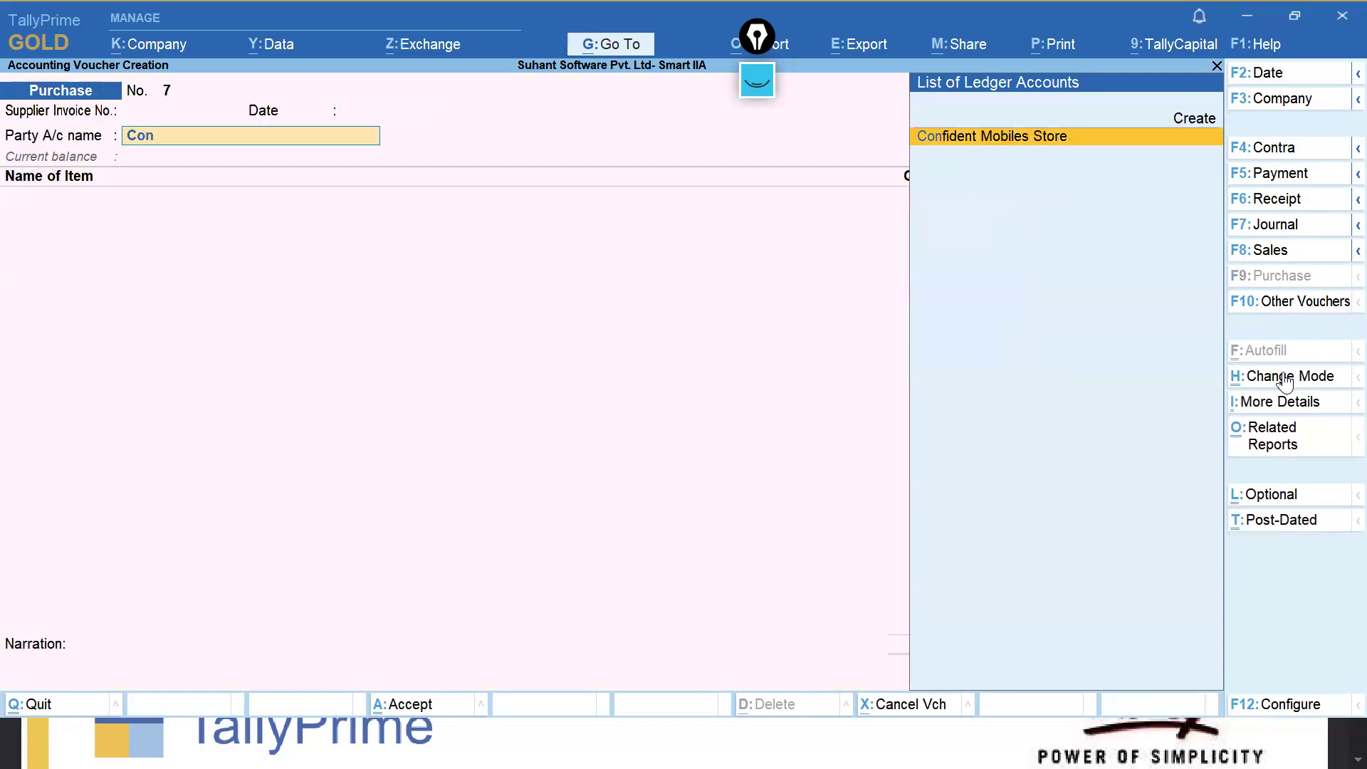
{"action": "key", "text": "Return"}
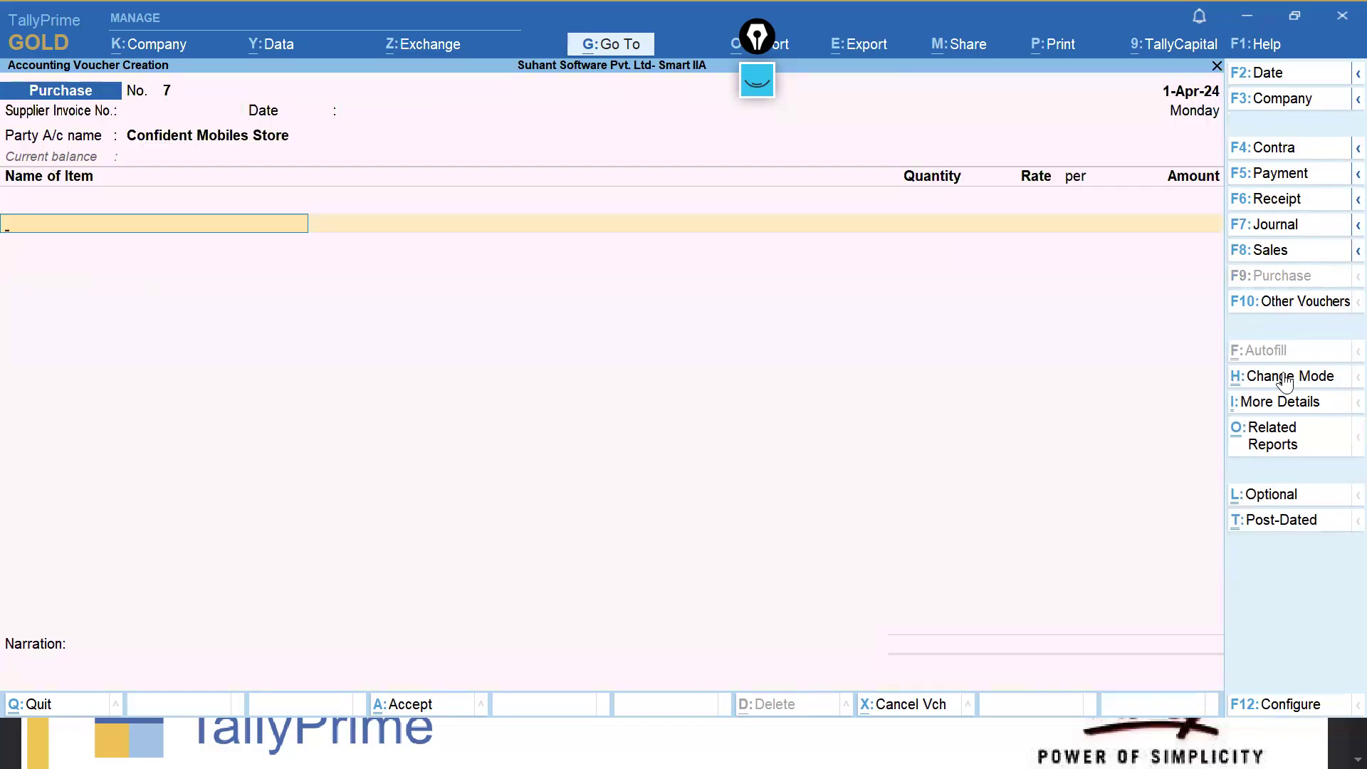
Add Sony Series J Xperia as the first purchased item and allocate it to the Kolkata Location godown.
{"action": "type", "text": "Sony"}
{"action": "key", "text": "Down"}
{"action": "key", "text": "Down"}
{"action": "key", "text": "Return"}
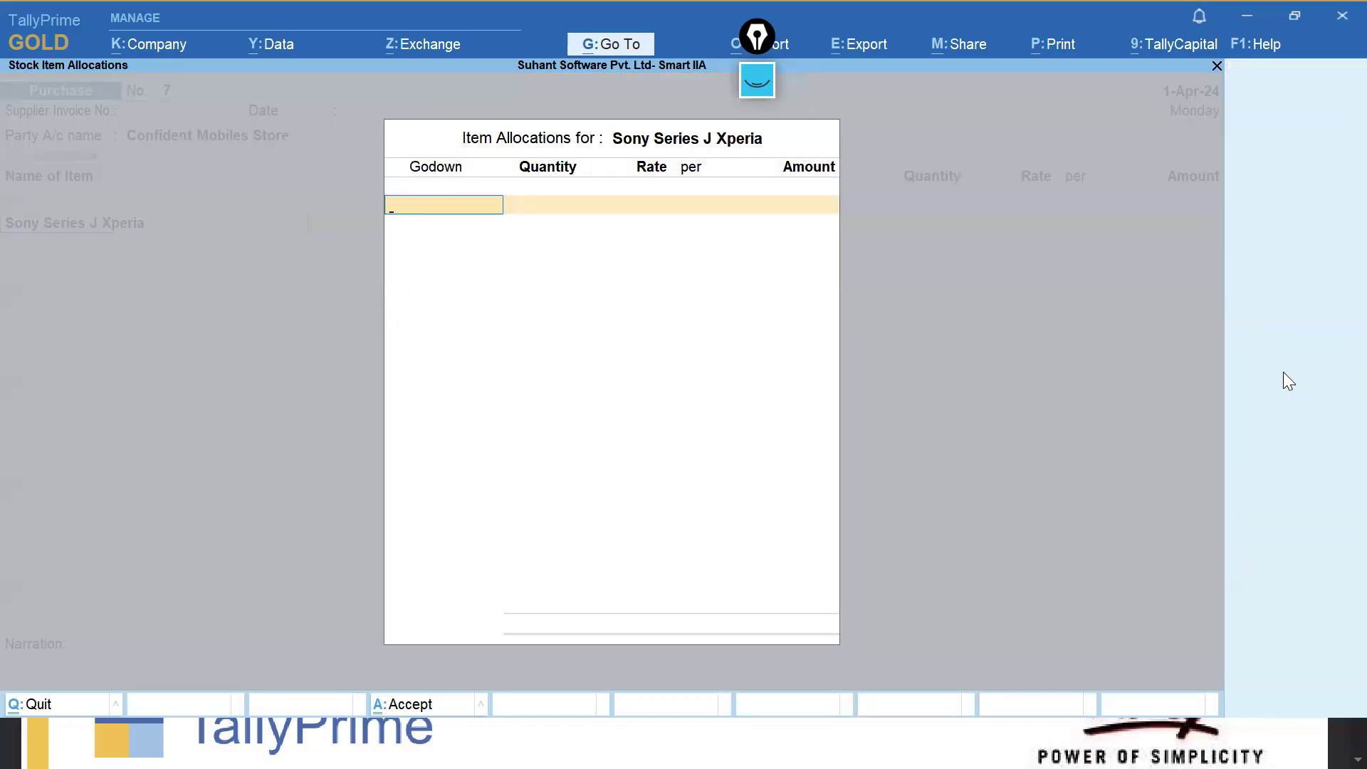
{"action": "type", "text": "Ko"}
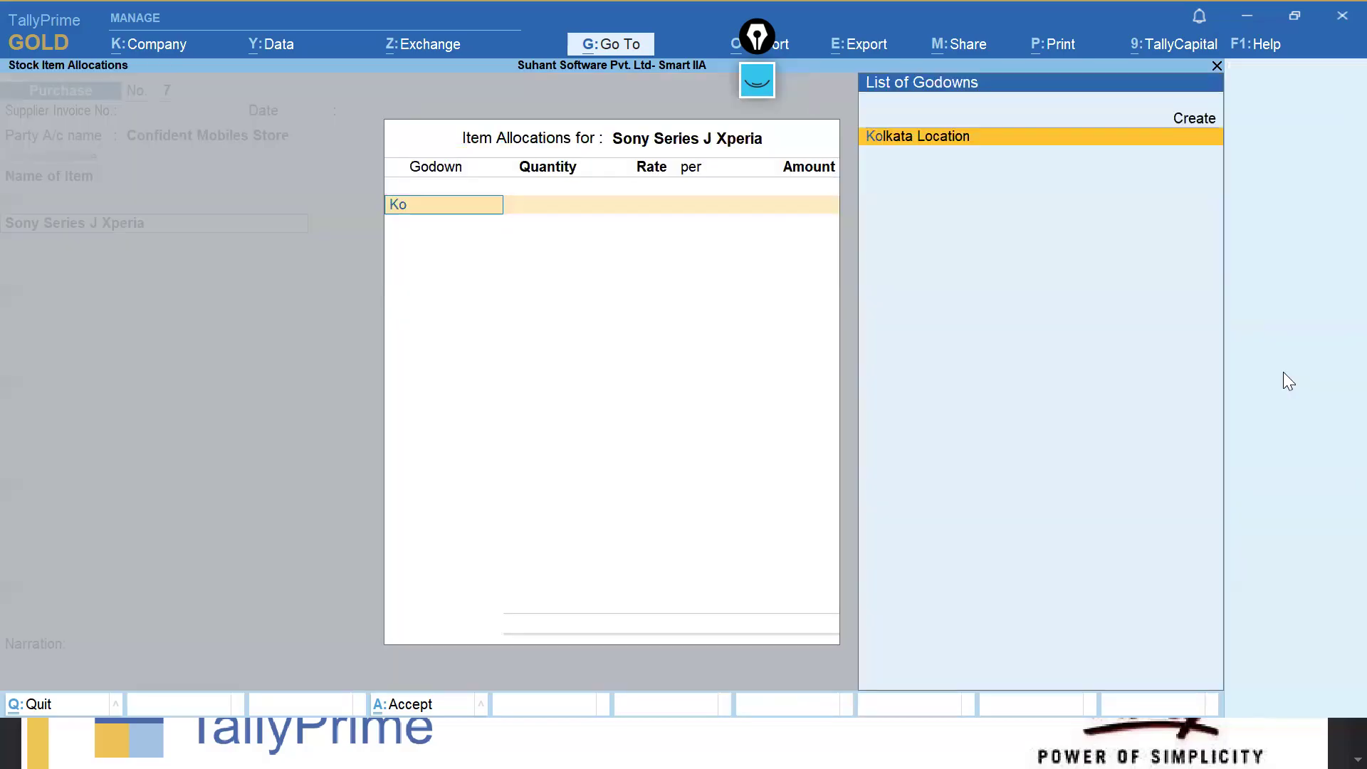
{"action": "key", "text": "Return"}
Enter 3 nos of the Sony phone, accept the rate of 8,000 per piece, and complete its item line.
{"action": "type", "text": "3"}
{"action": "key", "text": "Return"}
{"action": "key", "text": "Return"}
{"action": "key", "text": "Return"}
{"action": "key", "text": "ctrl+a"}
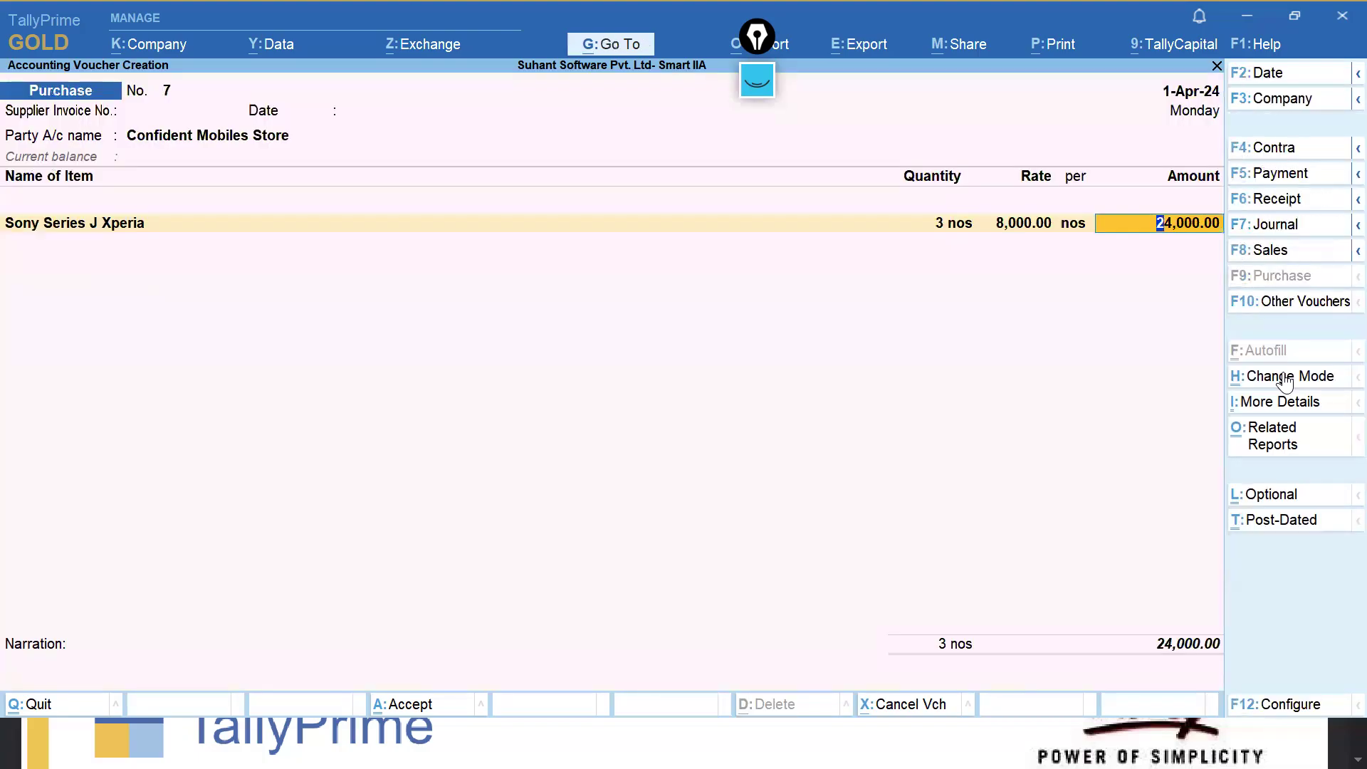
{"action": "key", "text": "Return"}
{"action": "key", "text": "ctrl+a"}
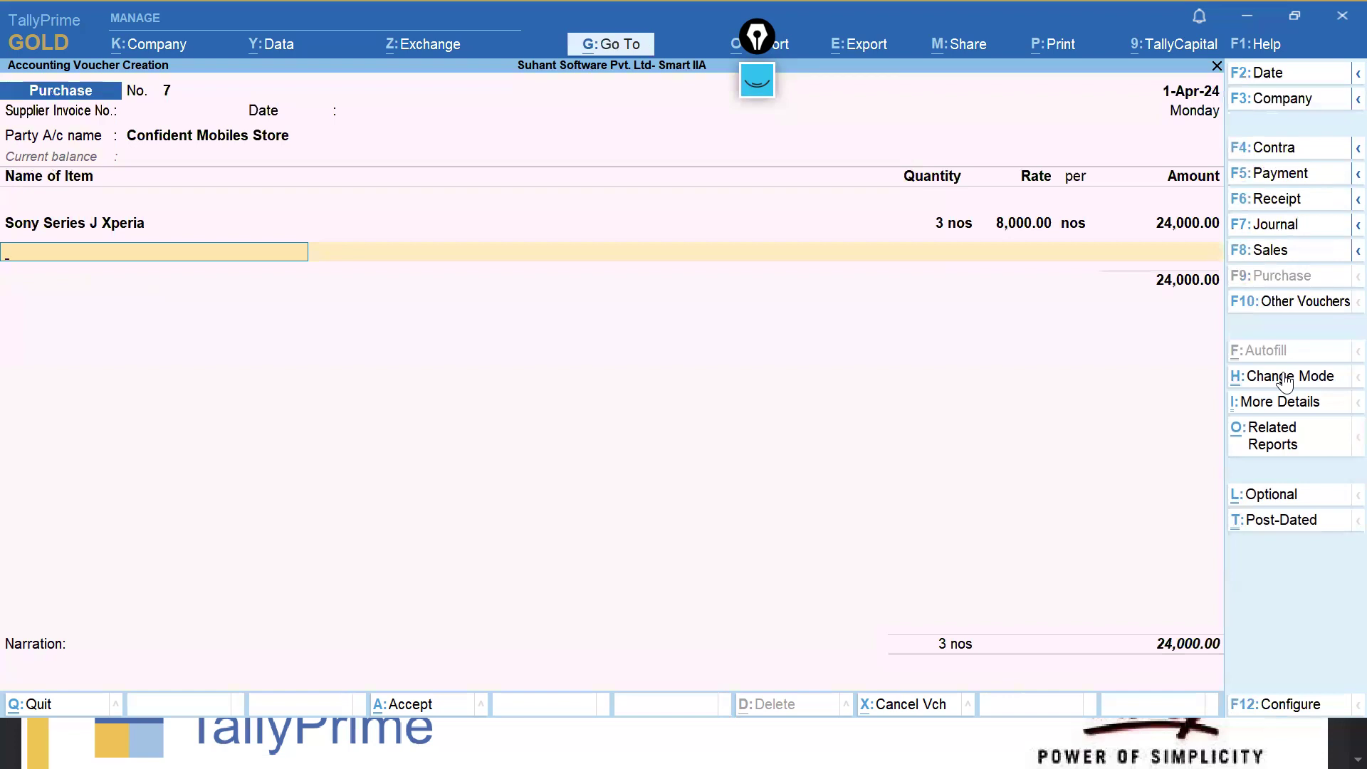
Add the Logitech M221 Mouse as the second item with 4 boxes allocated to Kolkata Location.
{"action": "type", "text": "Logi"}
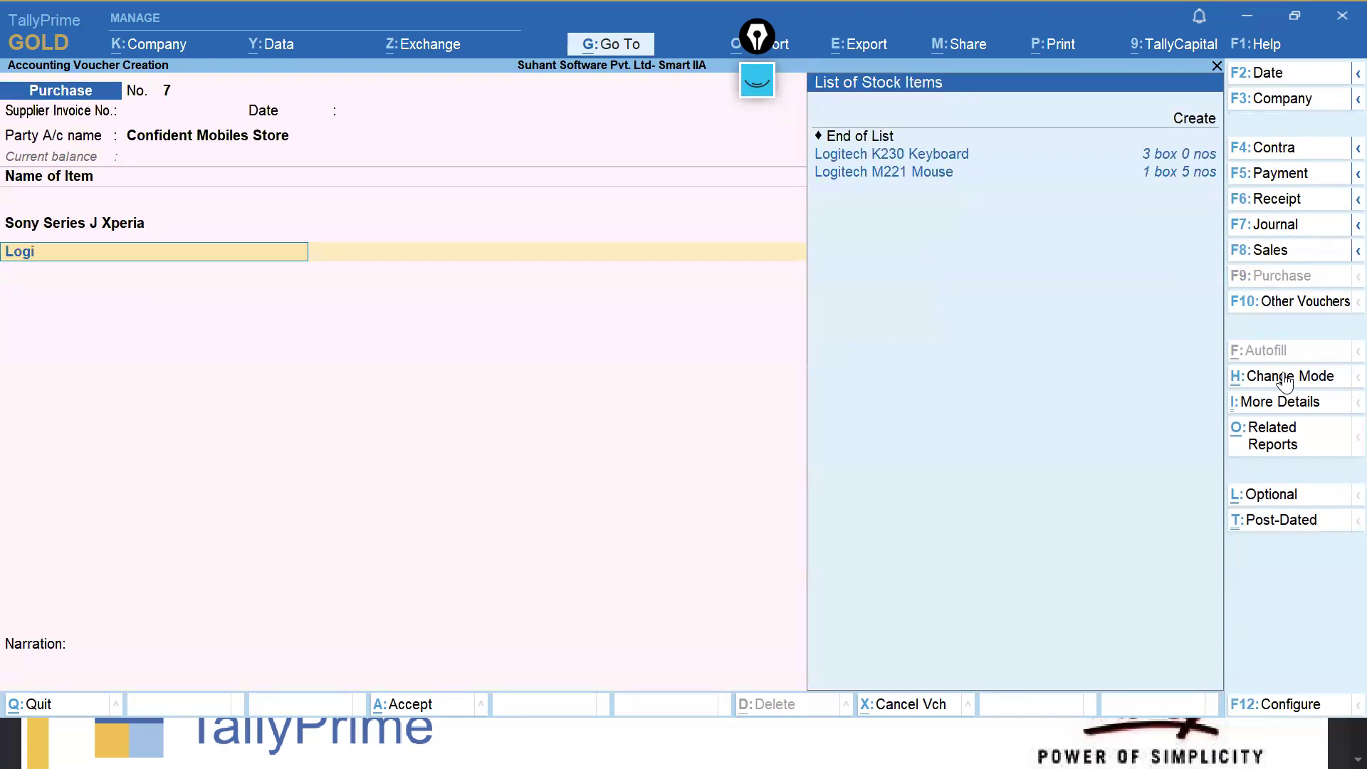
{"action": "key", "text": "Down"}
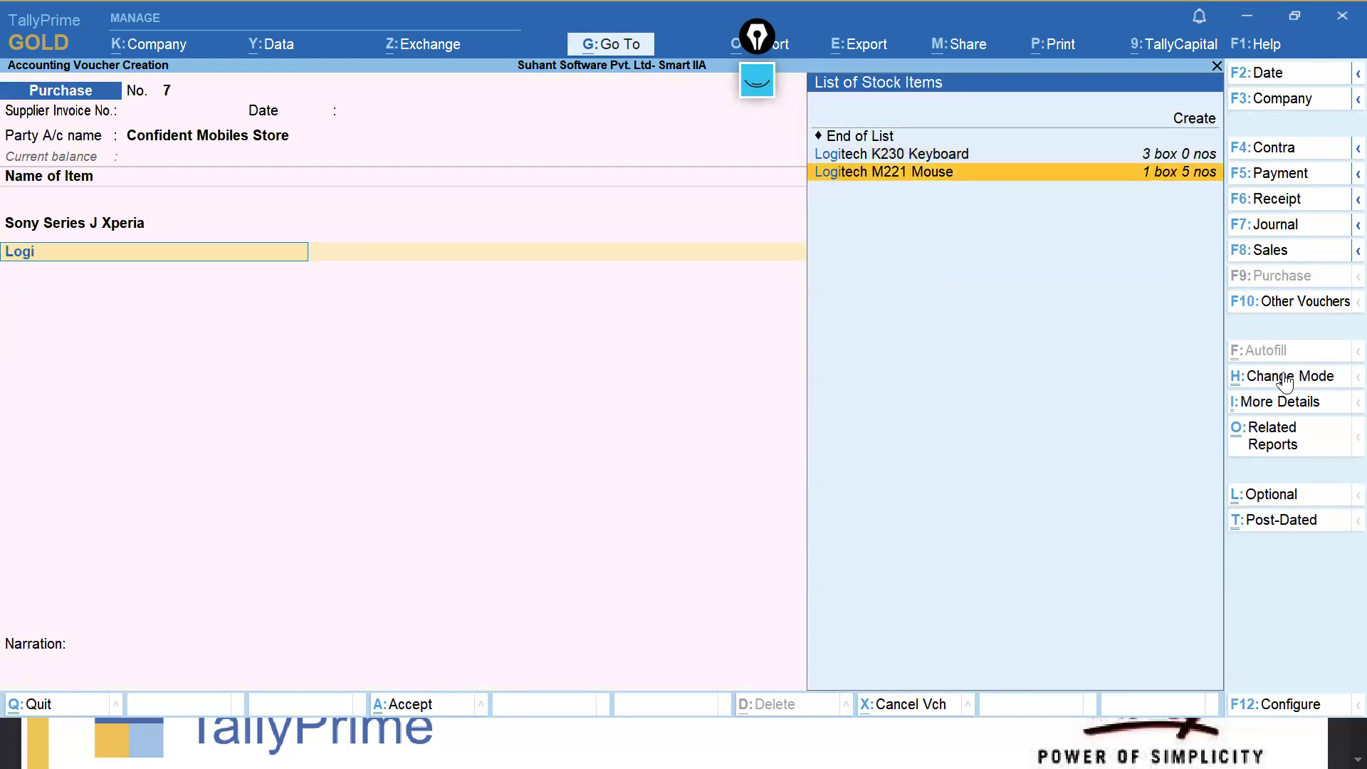
{"action": "key", "text": "Return"}
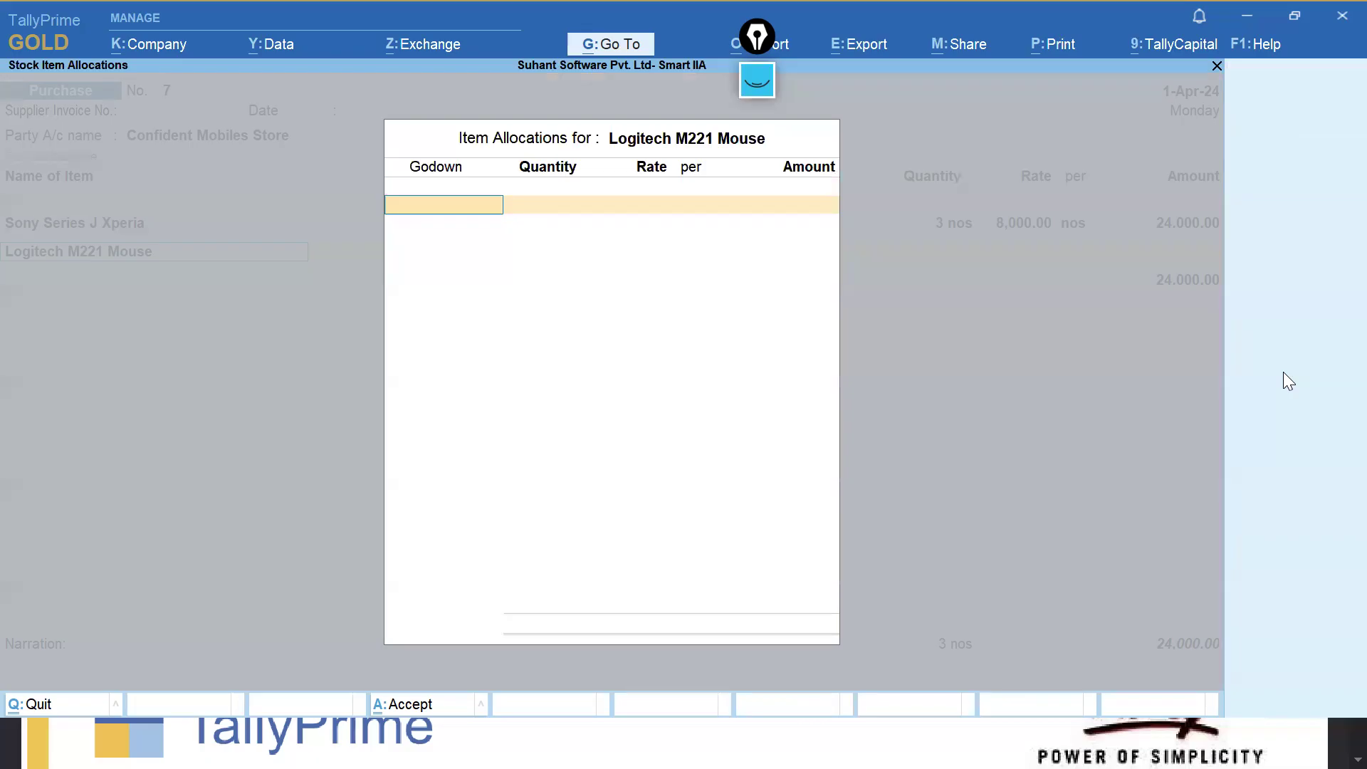
{"action": "type", "text": "Kol"}
{"action": "key", "text": "Return"}
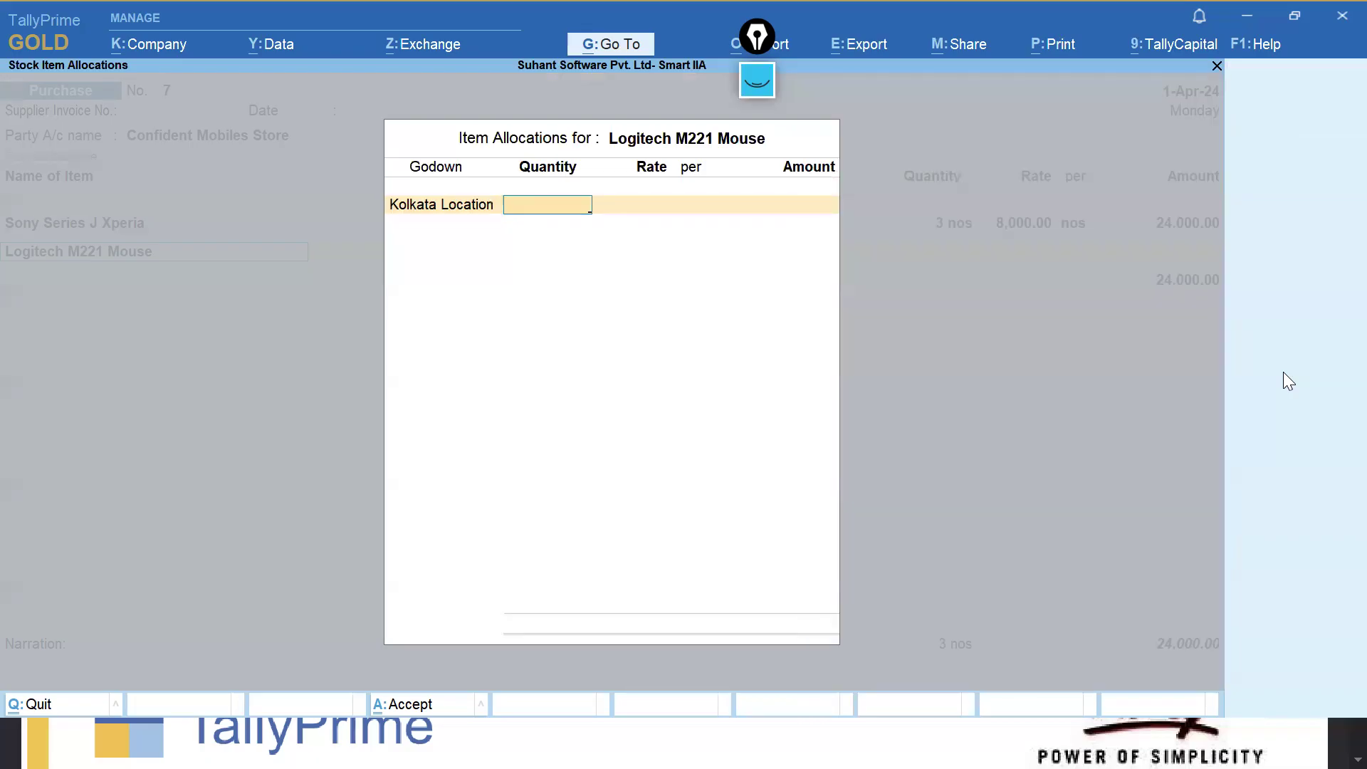
{"action": "type", "text": "4"}
{"action": "key", "text": "Return"}
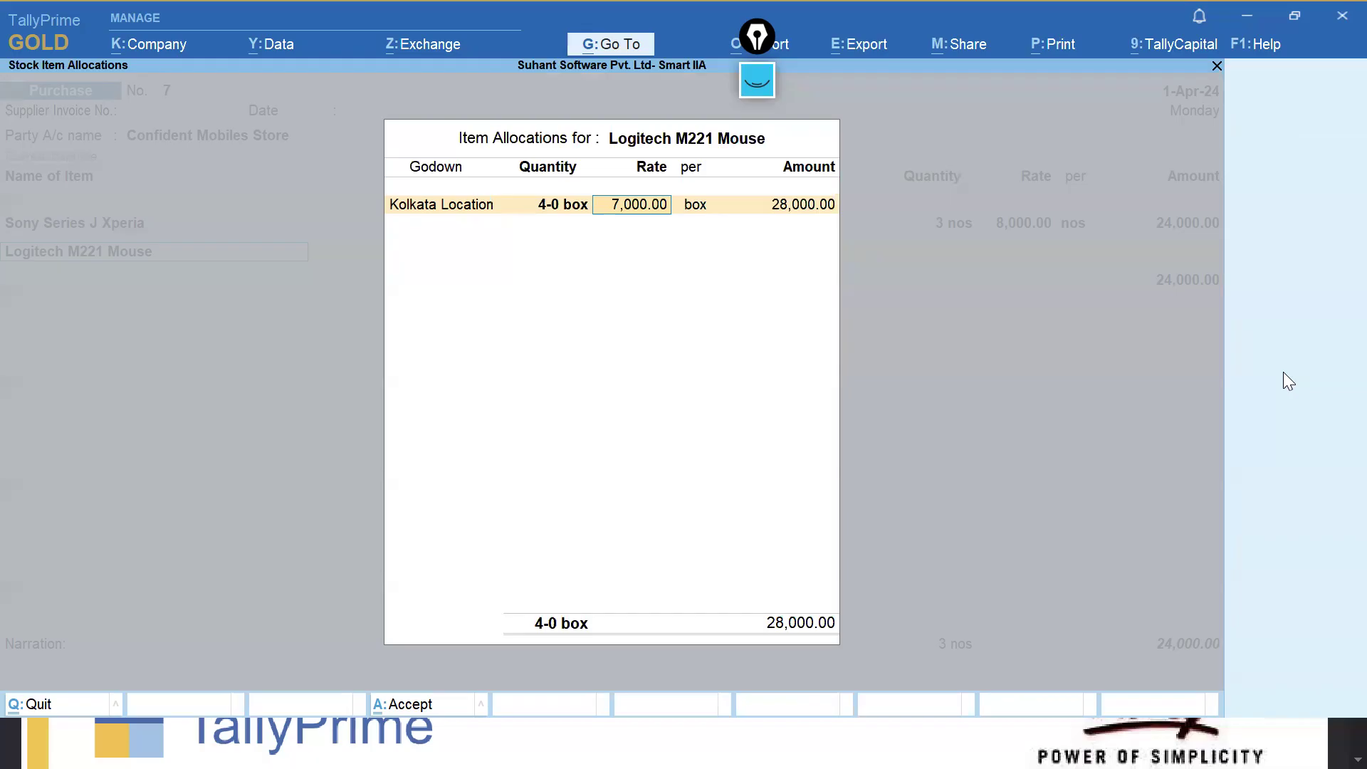
Set the mouse's rate to 6,800 per box and accept its allocation to Purchase A/c.
{"action": "type", "text": "6,800"}
{"action": "key", "text": "Return"}
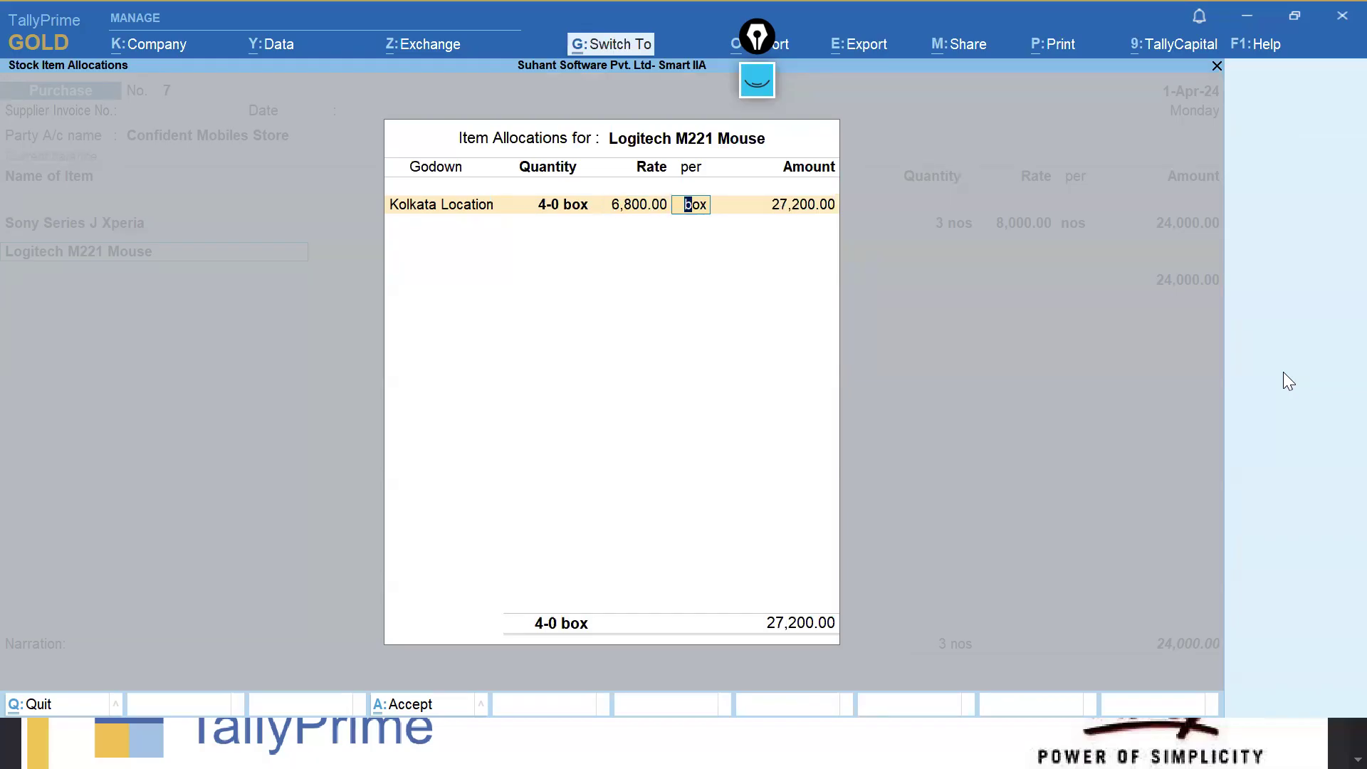
{"action": "key", "text": "Return"}
{"action": "key", "text": "Return"}
{"action": "key", "text": "Return"}
{"action": "key", "text": "Return"}
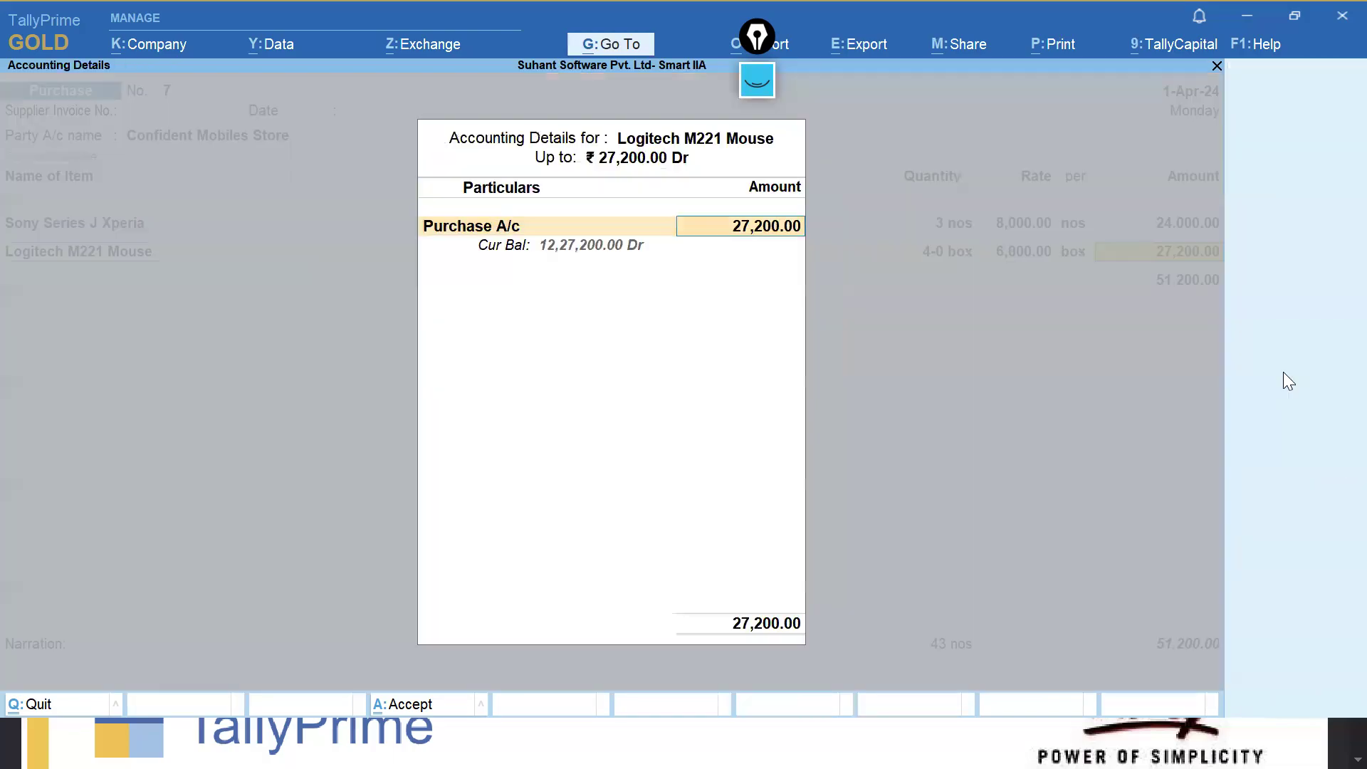
{"action": "key", "text": "Return"}
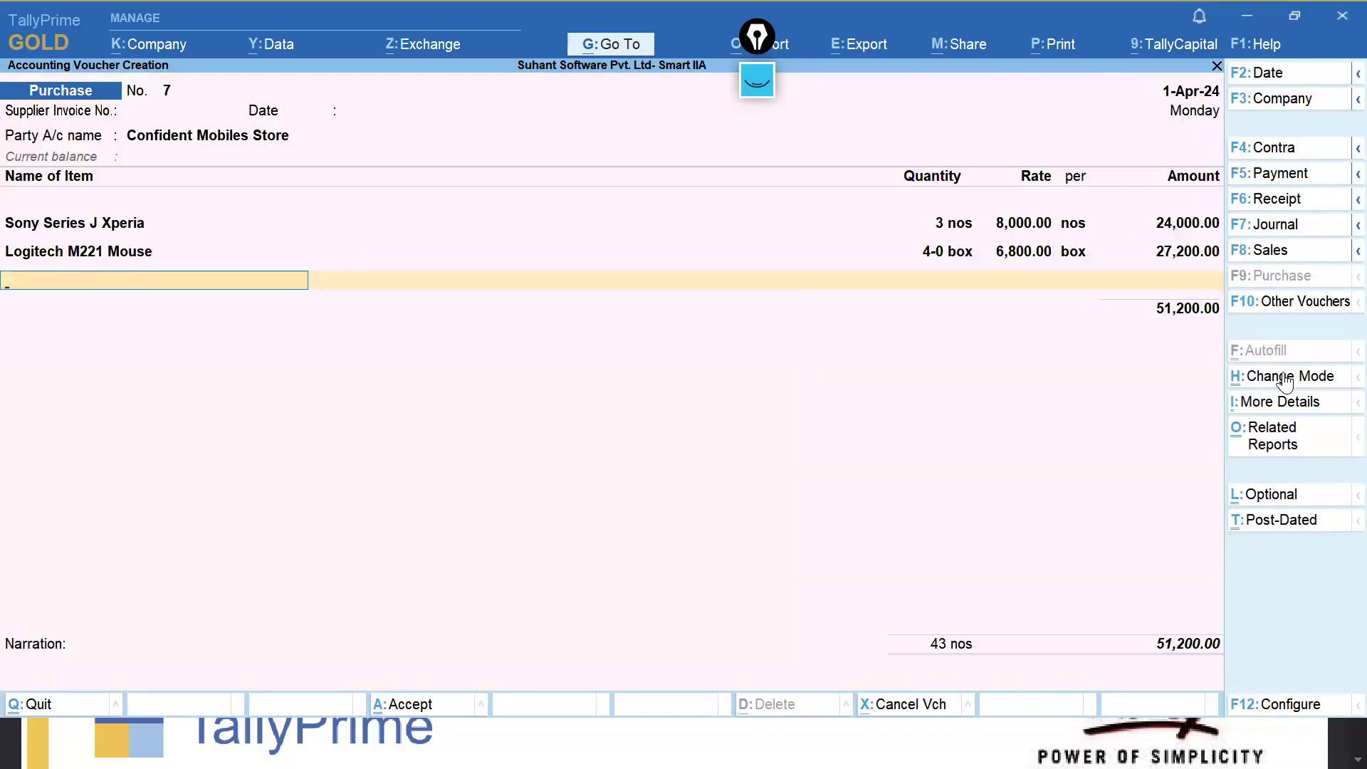
Add the Logitech K230 Keyboard as the third item with 2 boxes allocated to Kolkata Location.
{"action": "type", "text": "Key"}
{"action": "key", "text": "Return"}
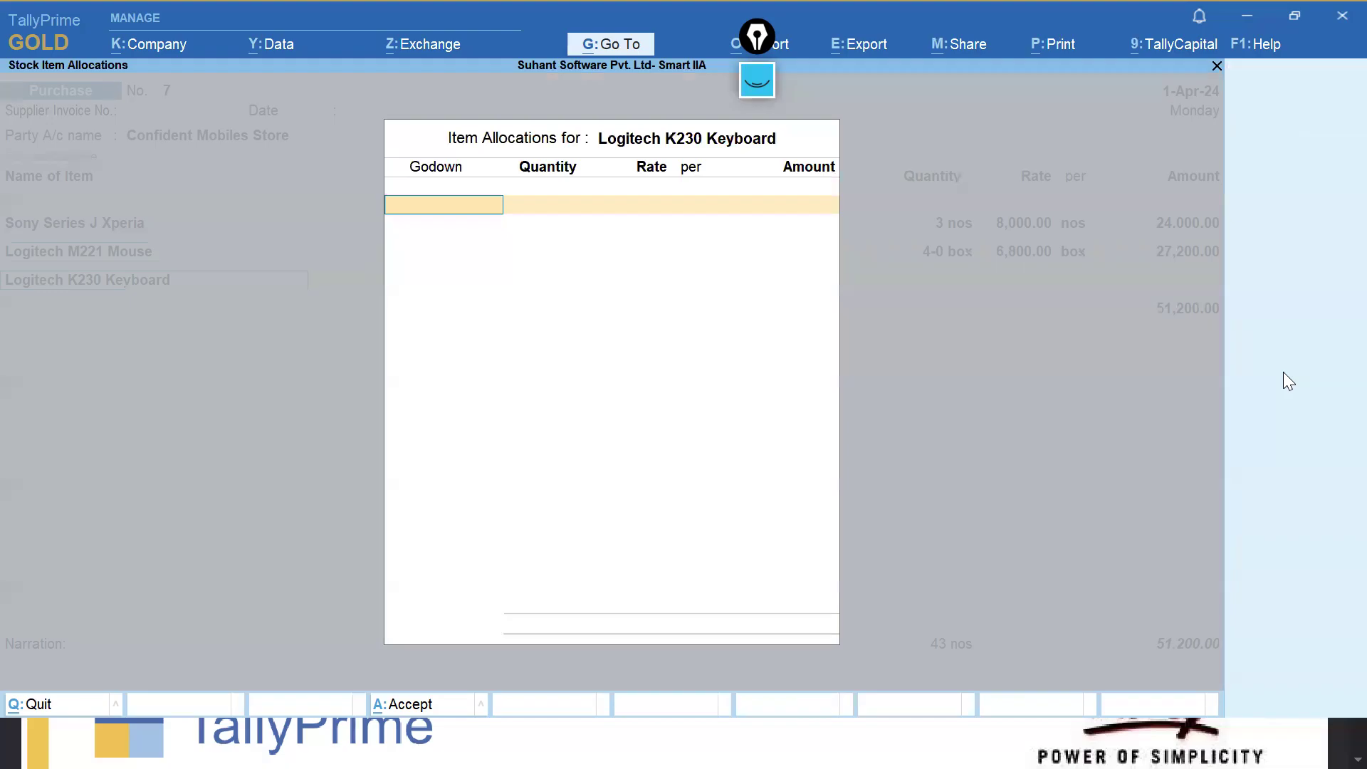
{"action": "type", "text": "Kolkata Location"}
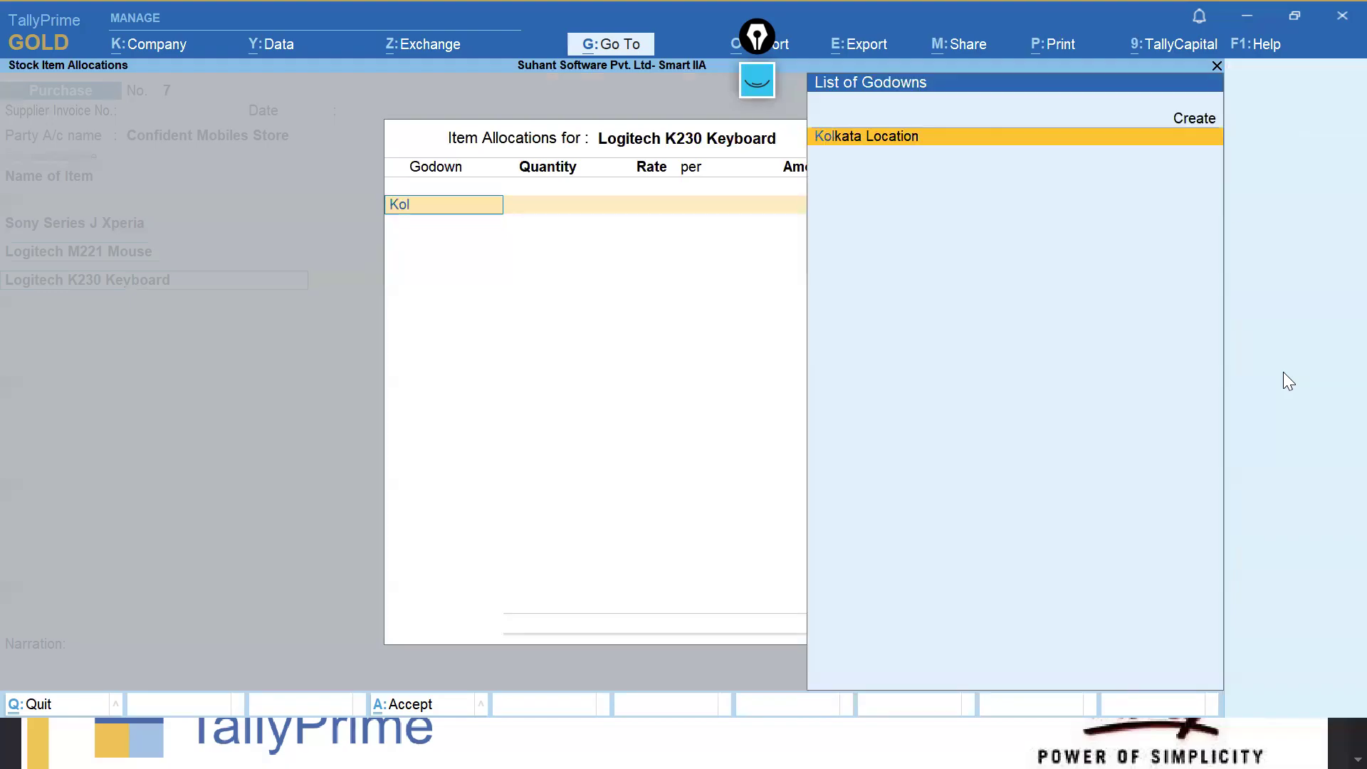
{"action": "key", "text": "Return"}
{"action": "type", "text": "2"}
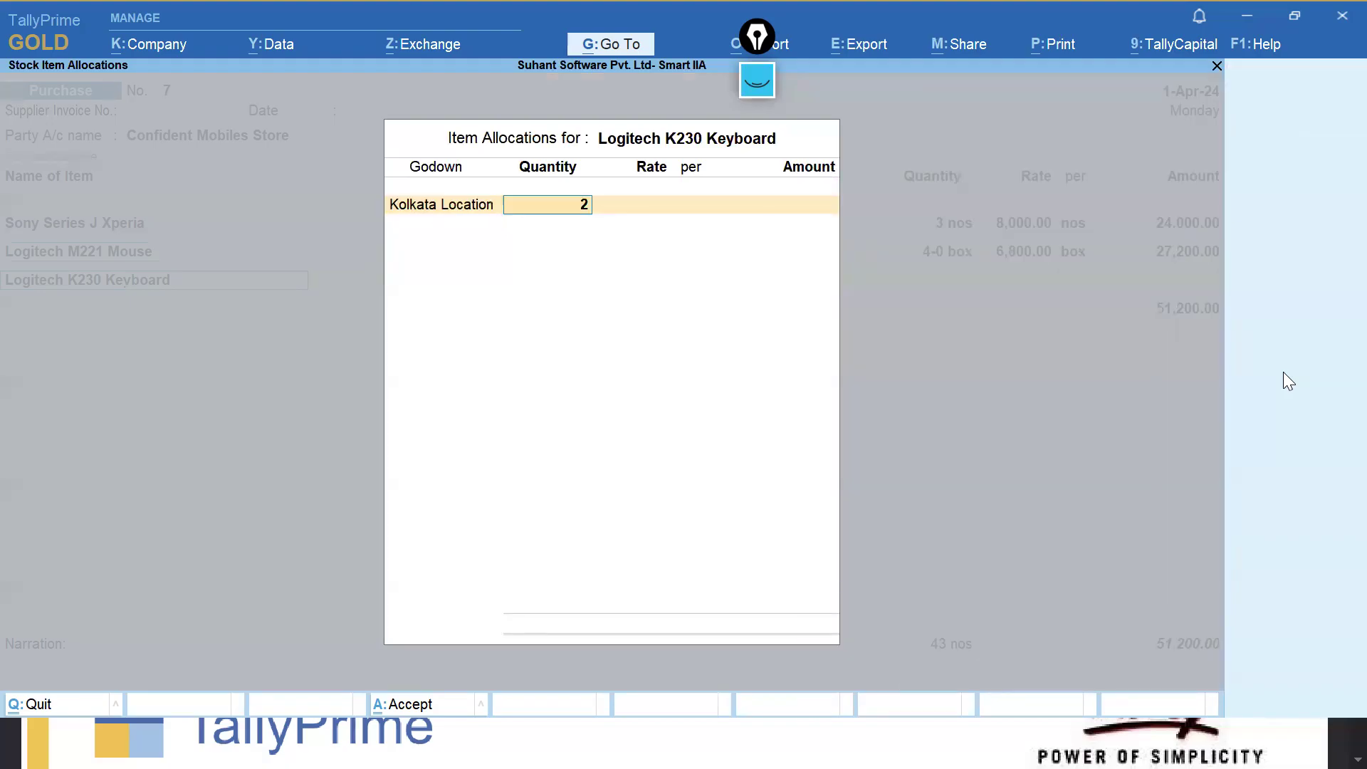
{"action": "key", "text": "Return"}
Set the keyboard's rate to 10,300 per box and complete its item line.
{"action": "type", "text": "10300"}
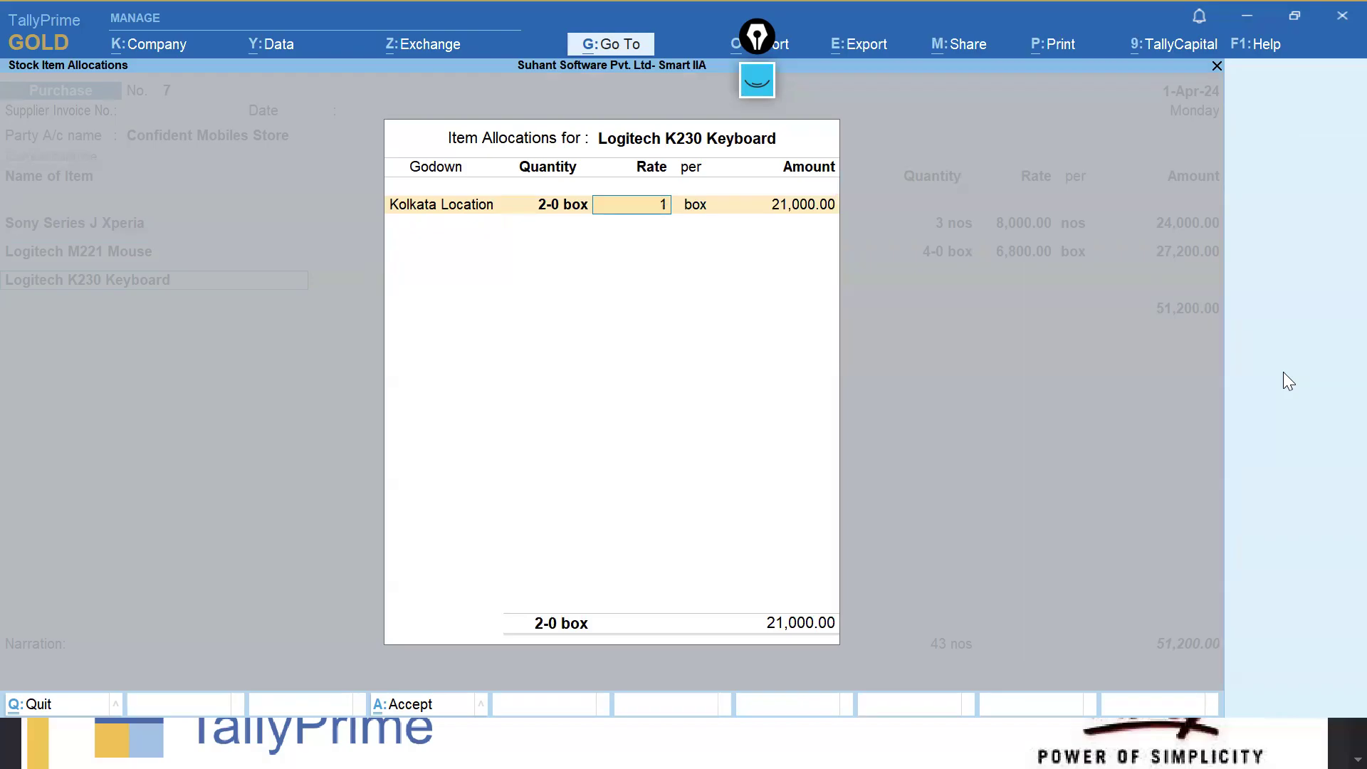
{"action": "key", "text": "Return"}
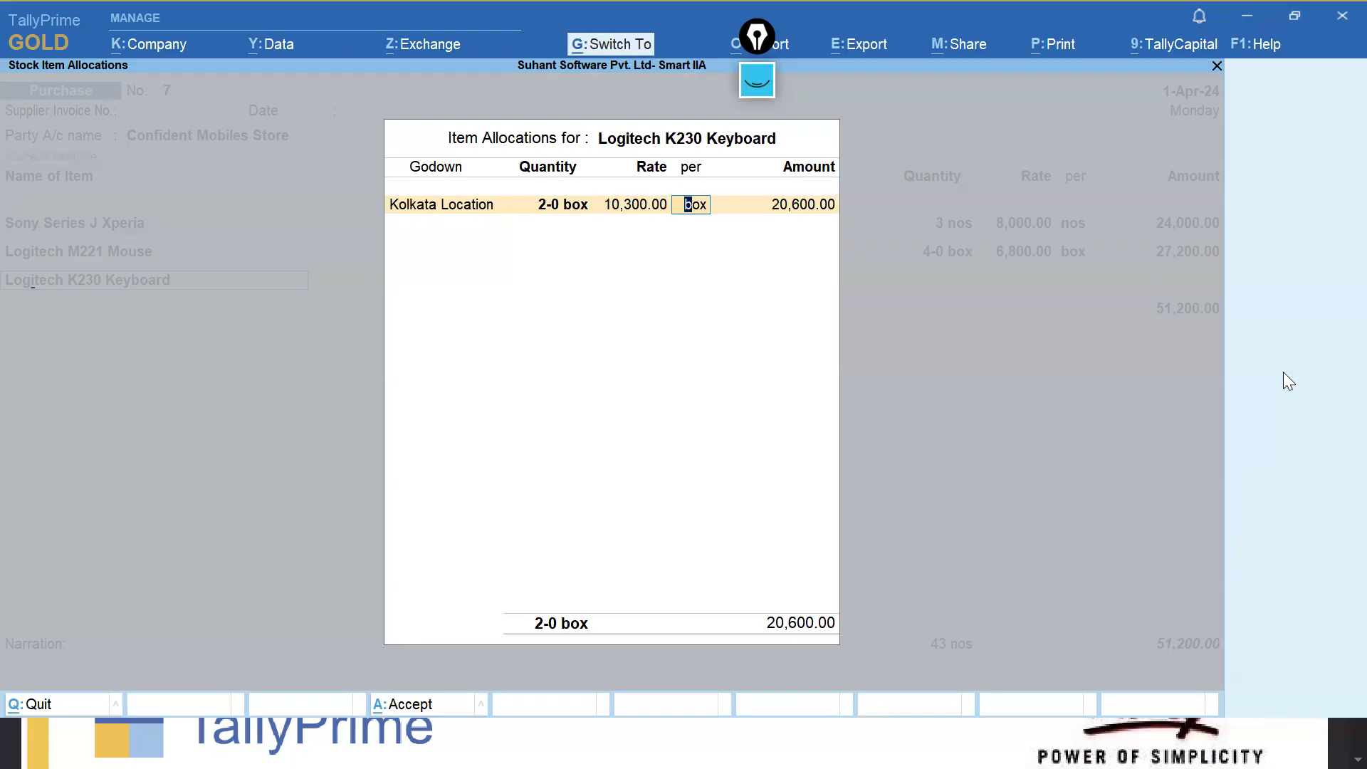
{"action": "key", "text": "ctrl+a"}
{"action": "key", "text": "Return"}
{"action": "key", "text": "Return"}
{"action": "key", "text": "Return"}
{"action": "key", "text": "Return"}
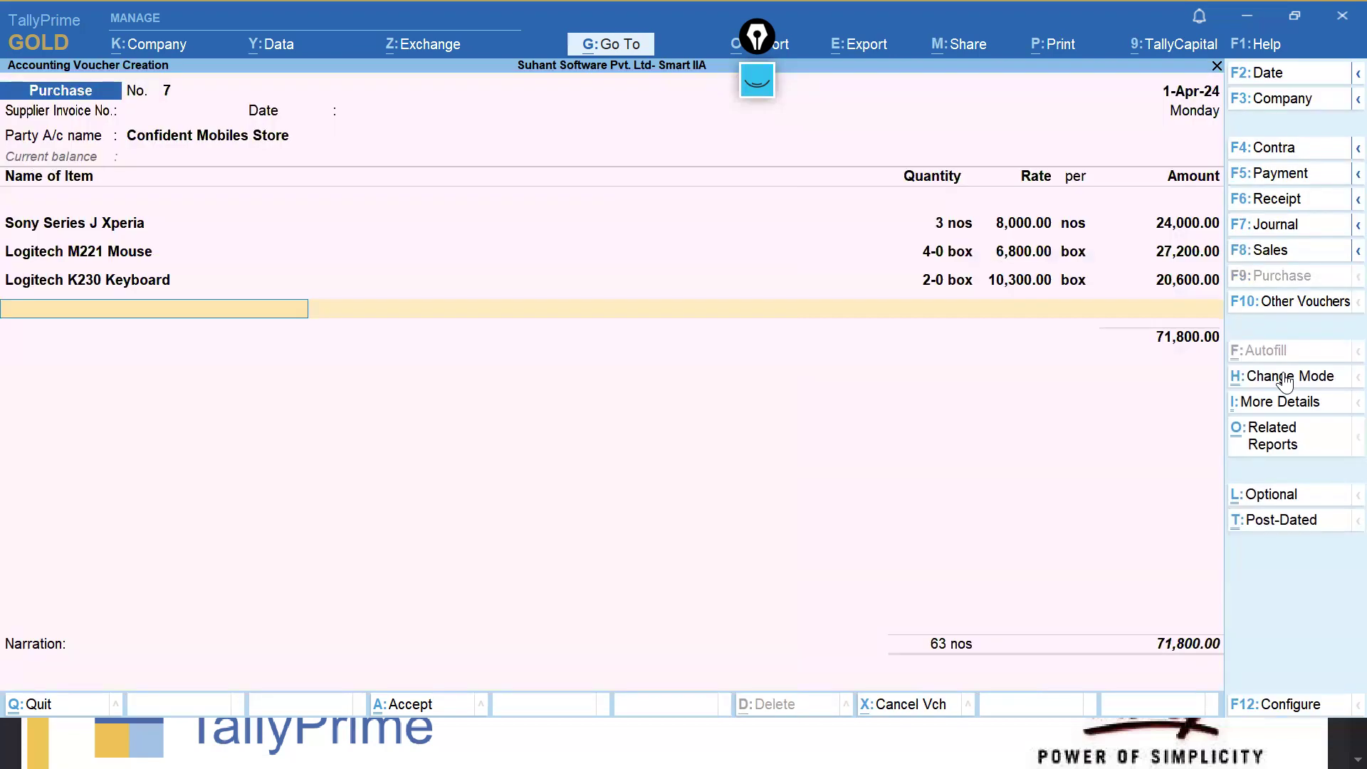
Add 1 box of SanDisk USB Pendrive to Kolkata Location at a rate of 7,250 per box.
{"action": "type", "text": "Sand"}
{"action": "key", "text": "Return"}
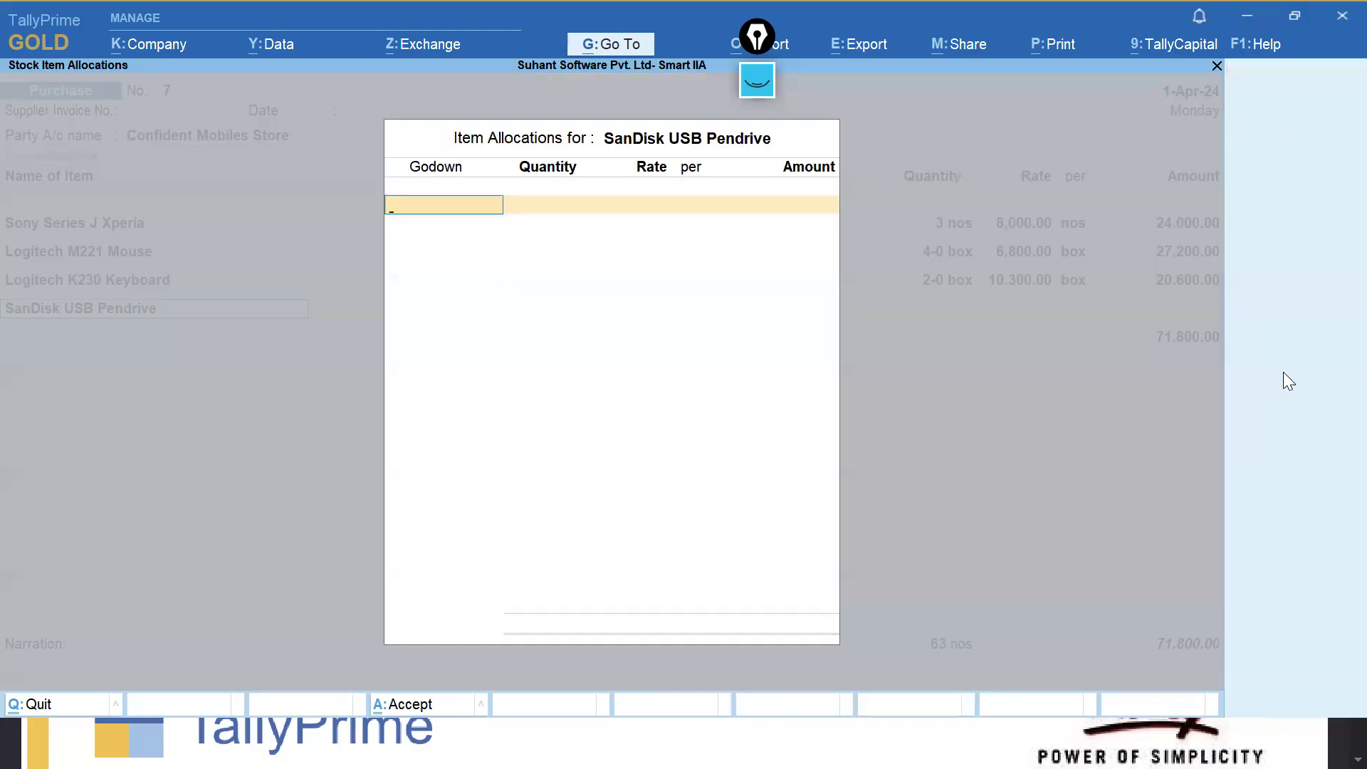
{"action": "type", "text": "Ko"}
{"action": "key", "text": "Return"}
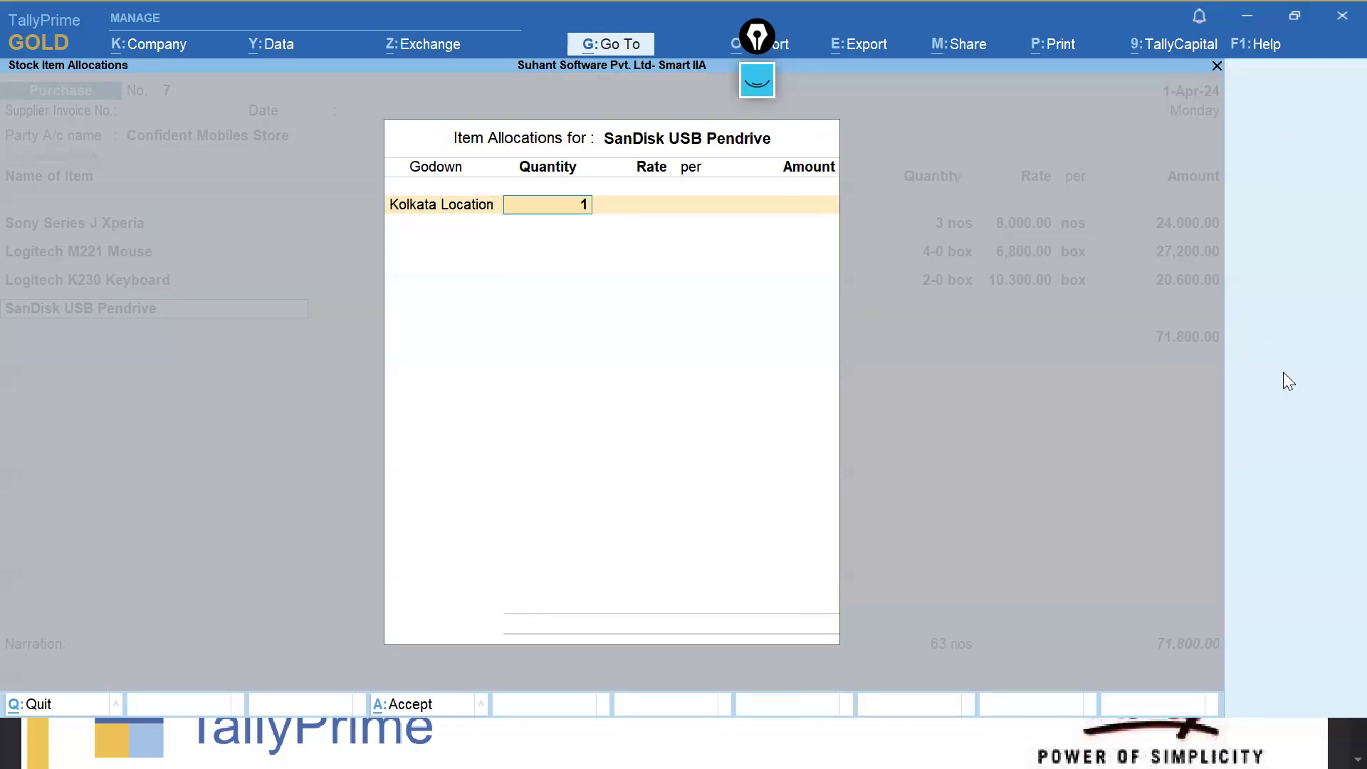
{"action": "key", "text": "Return"}
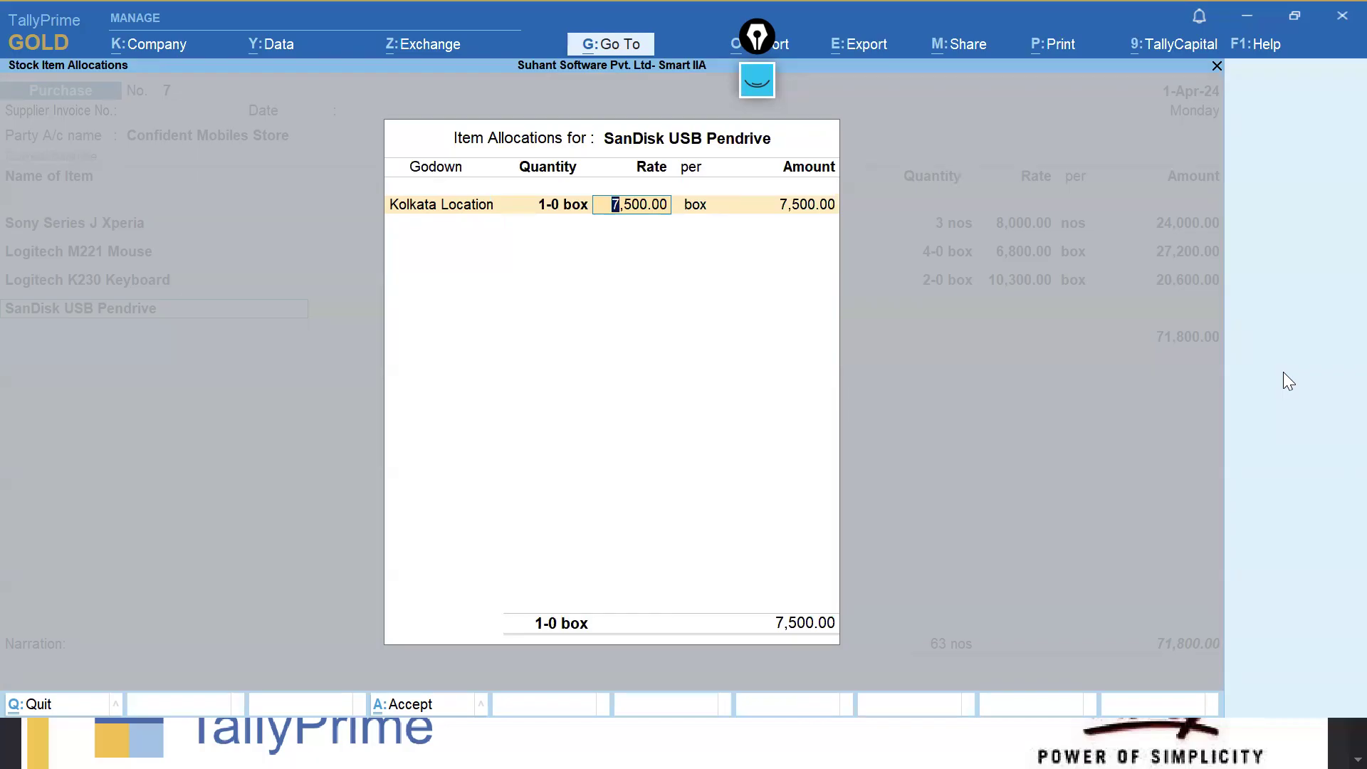
{"action": "type", "text": "7,2"}
{"action": "type", "text": "50"}
{"action": "key", "text": "Return"}
{"action": "key", "text": "ctrl+a"}
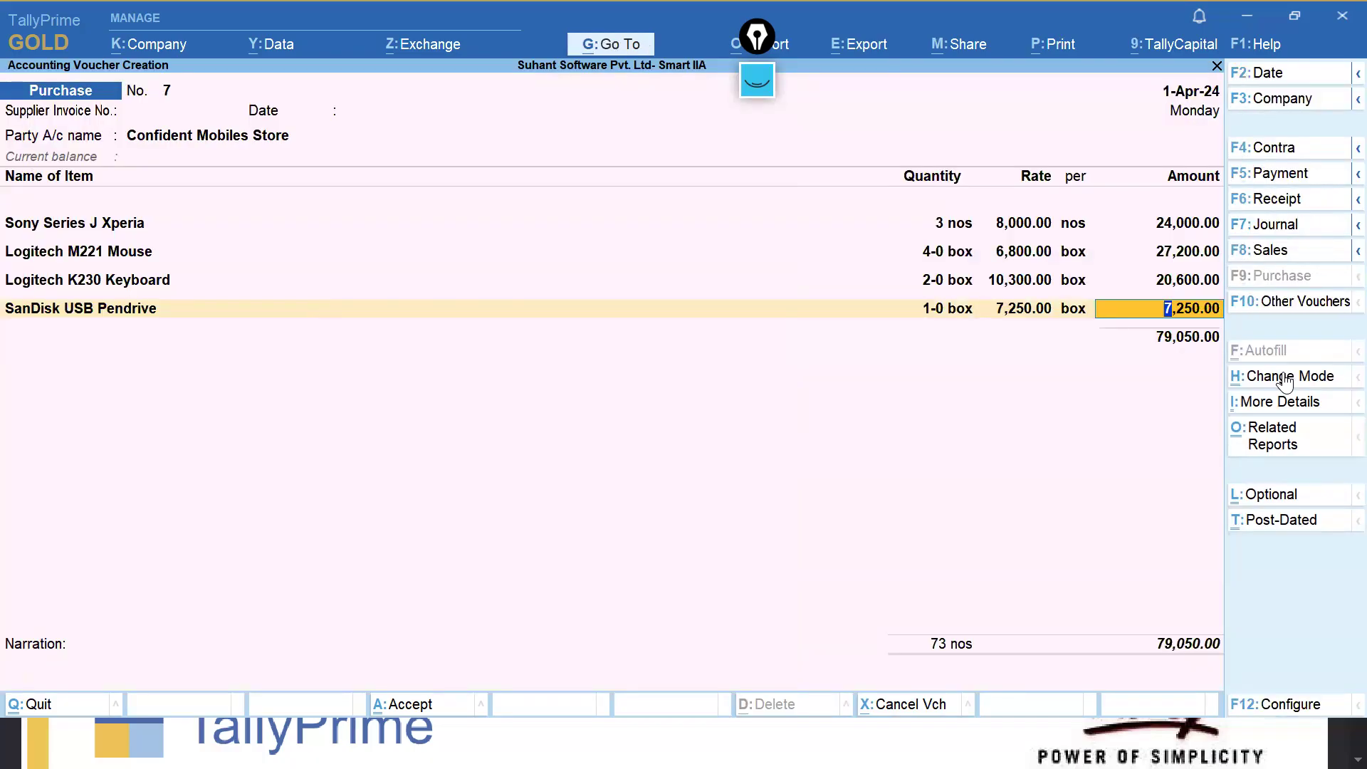
Save the Confident Mobiles Store purchase voucher, then reopen it for review and accept it again.
{"action": "key", "text": "ctrl"}
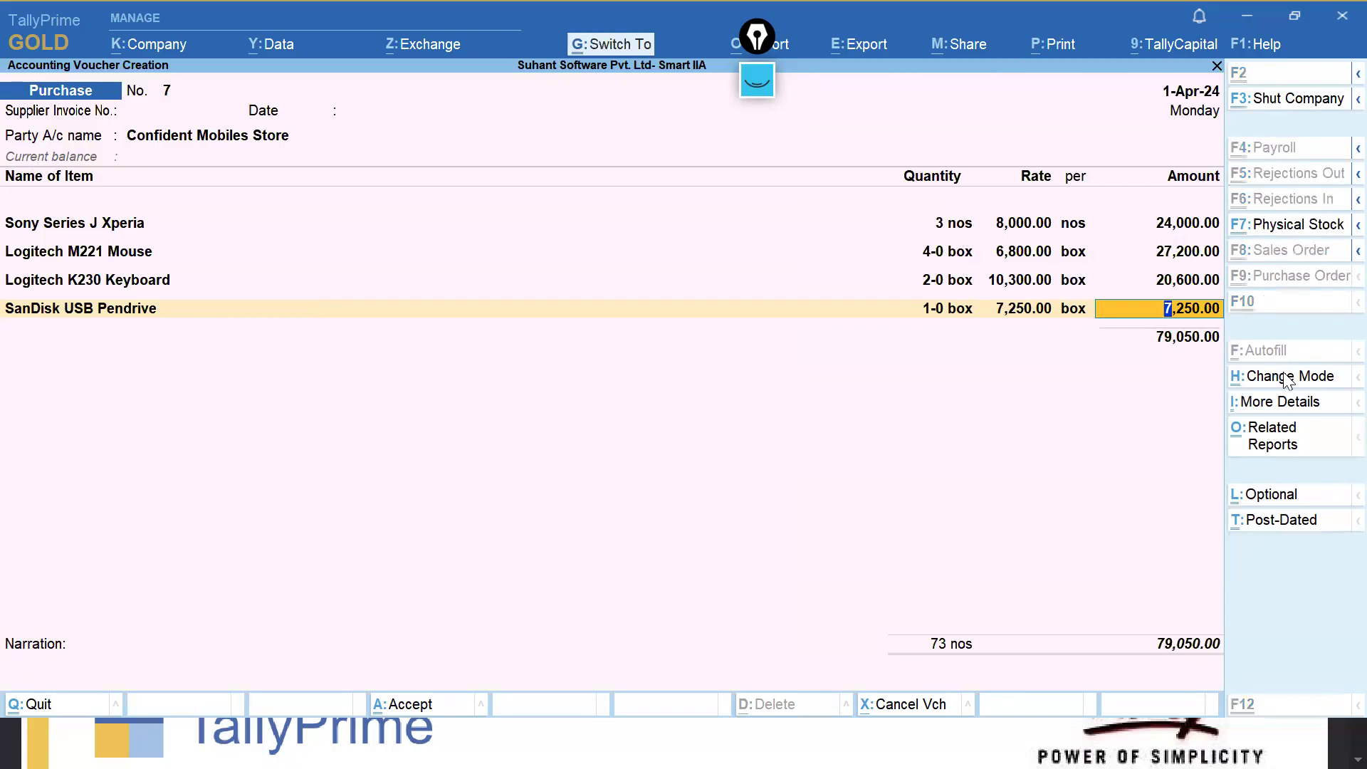
{"action": "key", "text": "ctrl+a"}
{"action": "key", "text": "Page_Up"}
{"action": "key", "text": "ctrl"}
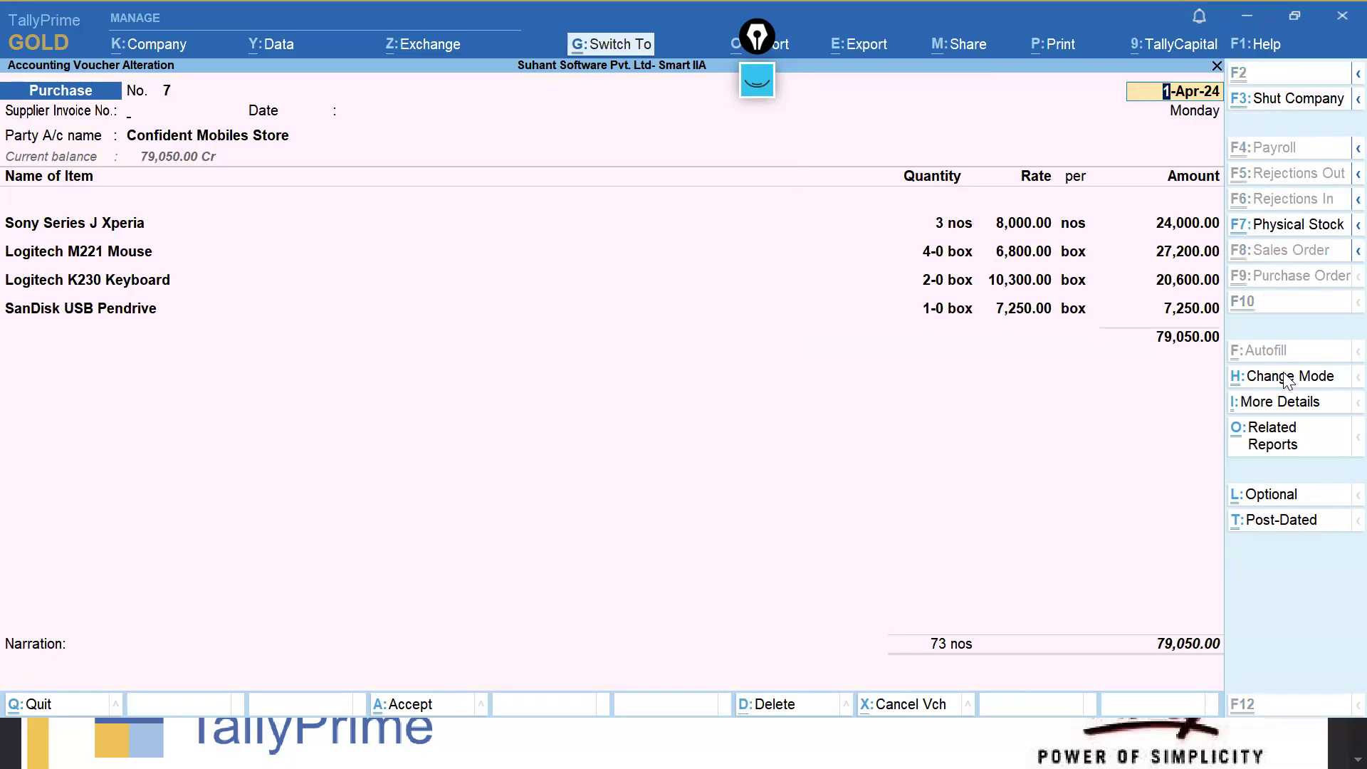
{"action": "key", "text": "ctrl+a"}
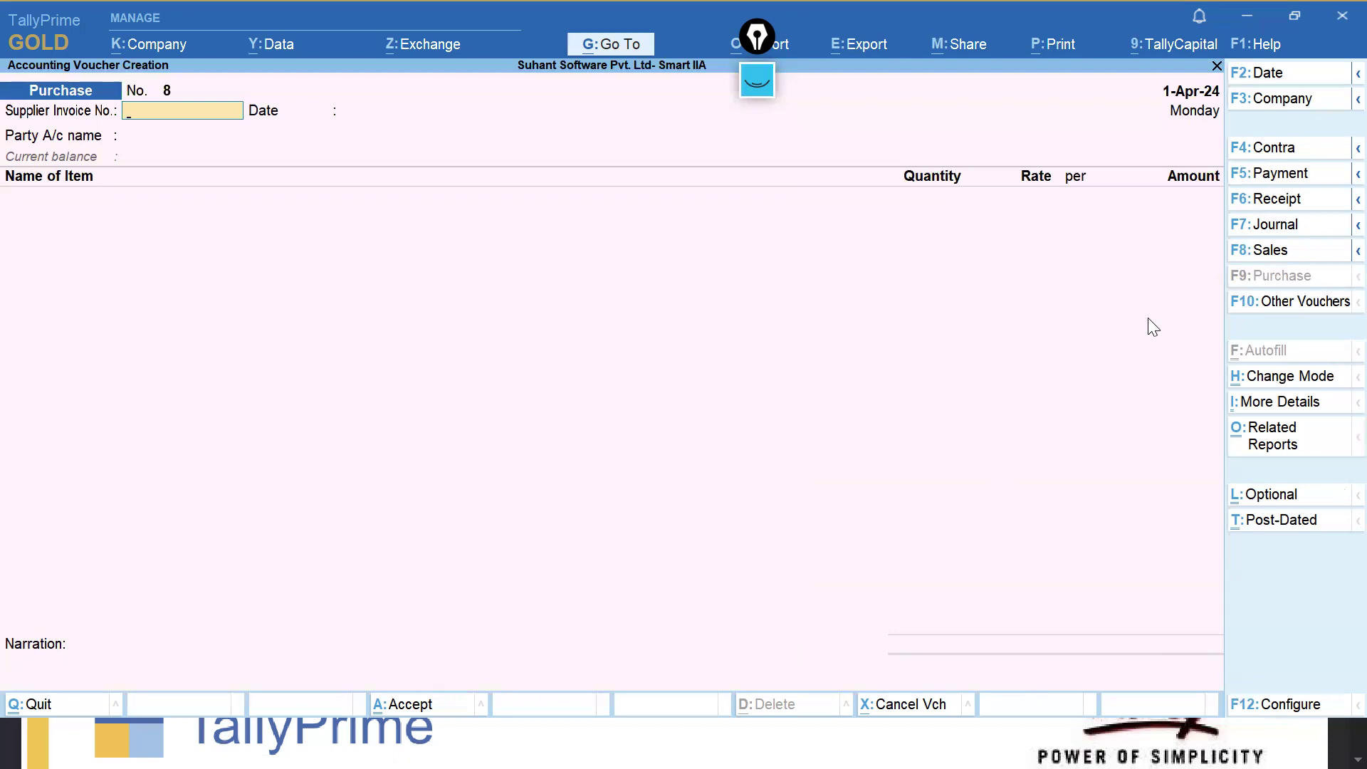
Switch to a Debit Note voucher and select Confident Mobiles Store as the party account.
{"action": "left_click", "coordinate": [1290, 306]}
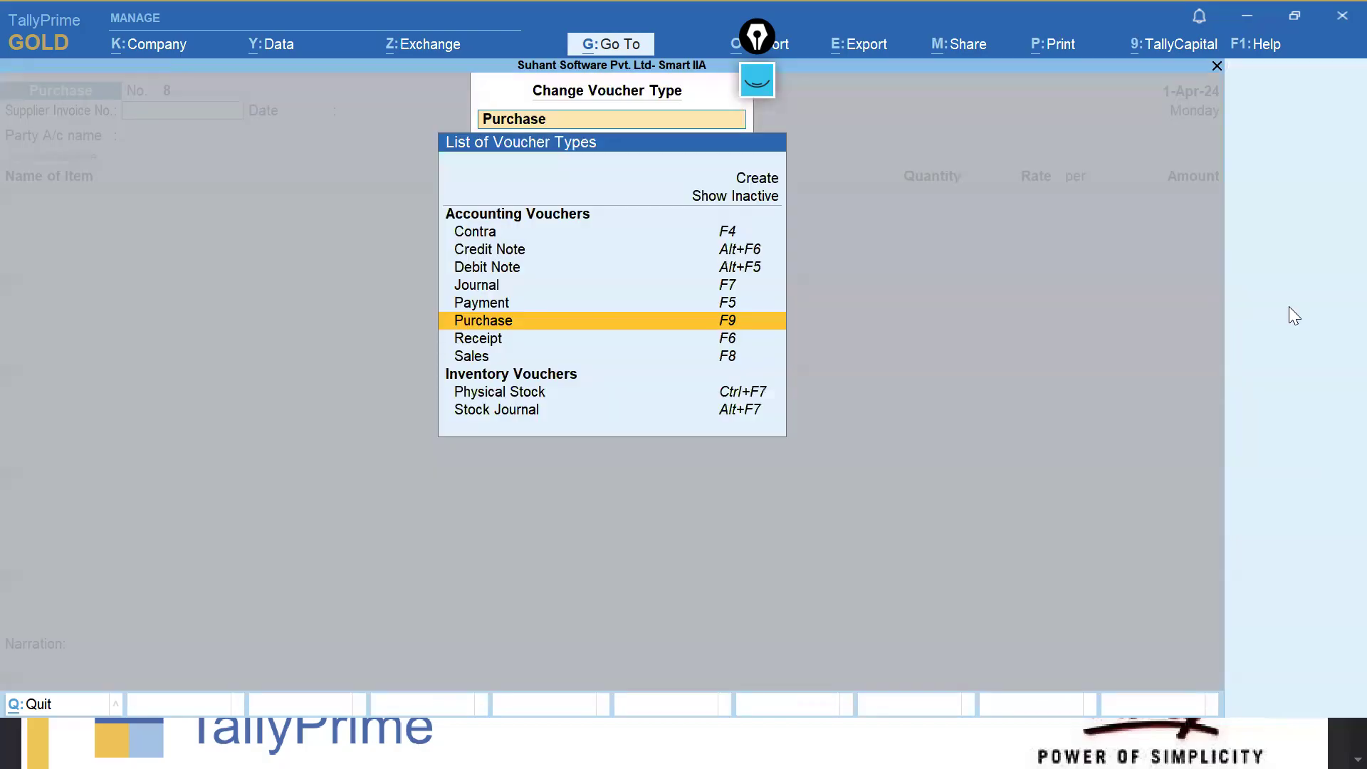
{"action": "key", "text": "Up"}
{"action": "key", "text": "Up"}
{"action": "key", "text": "Up"}
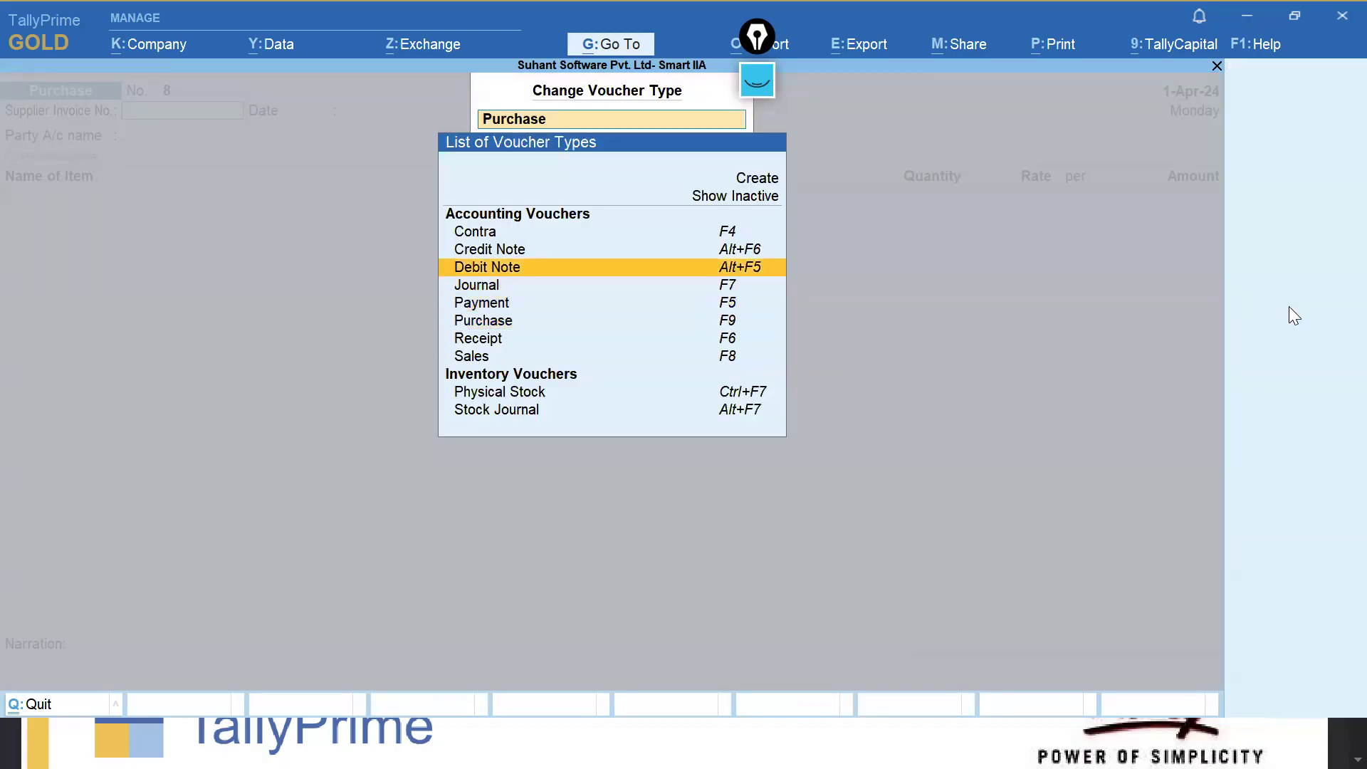
{"action": "key", "text": "Return"}
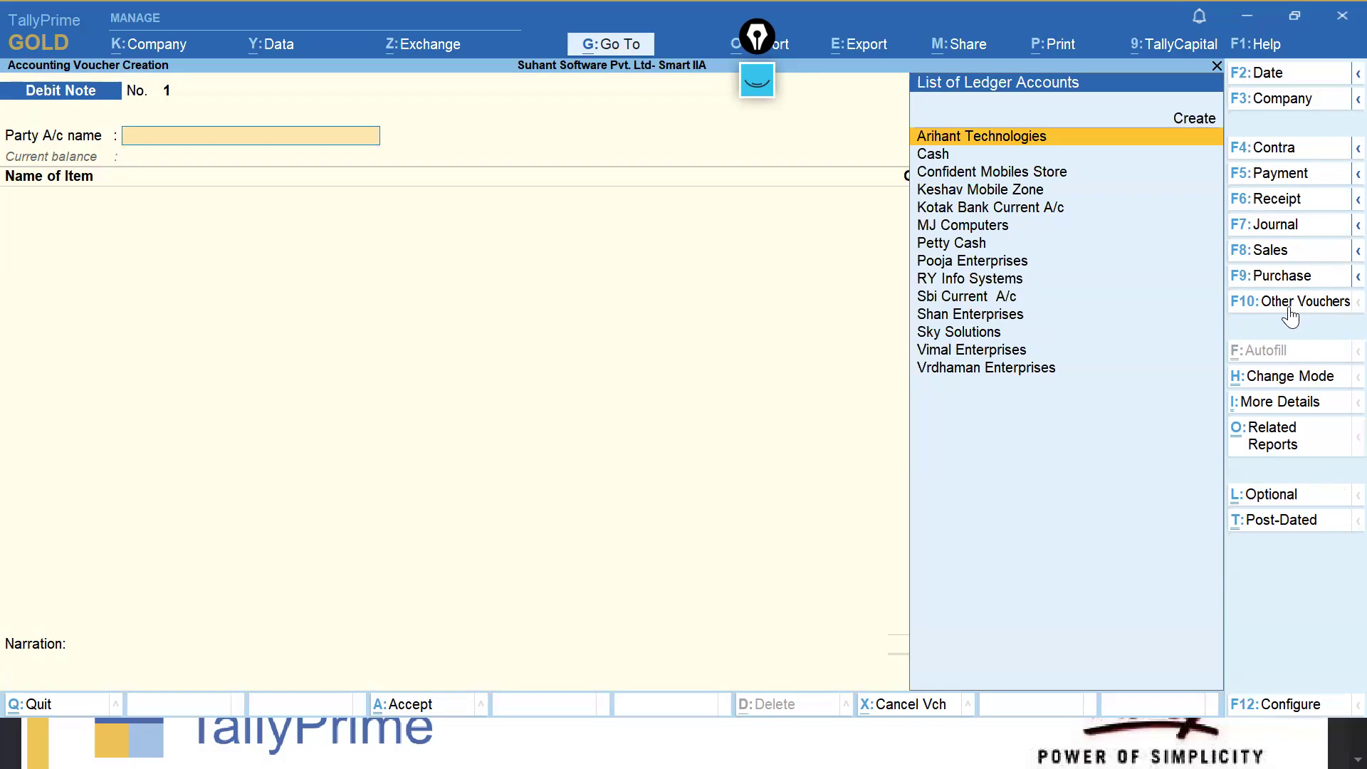
{"action": "type", "text": "Co"}
{"action": "key", "text": "Return"}
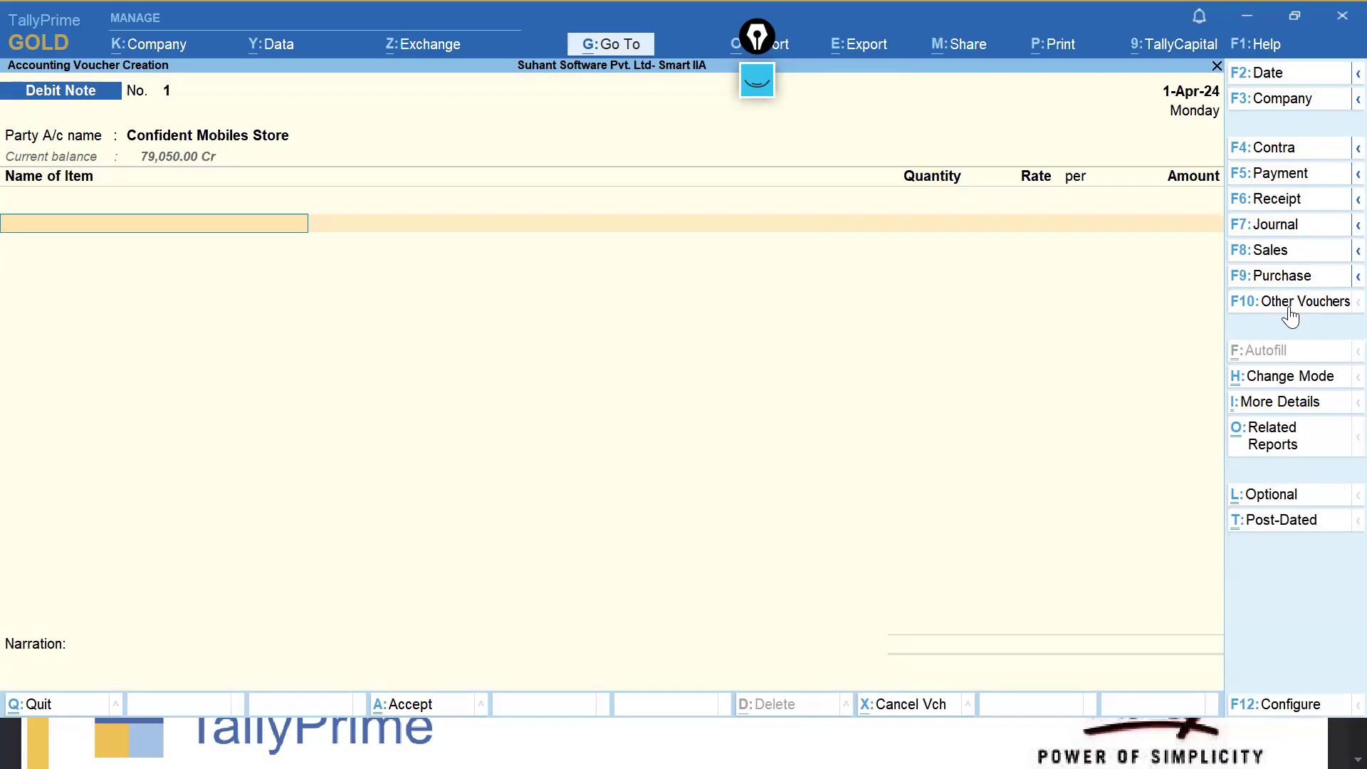
Add Logitech M221 Mouse to the debit note and choose Kolkata Location as its godown.
{"action": "type", "text": "Lo"}
{"action": "key", "text": "Down"}
{"action": "key", "text": "Up"}
{"action": "key", "text": "Down"}
{"action": "key", "text": "Return"}
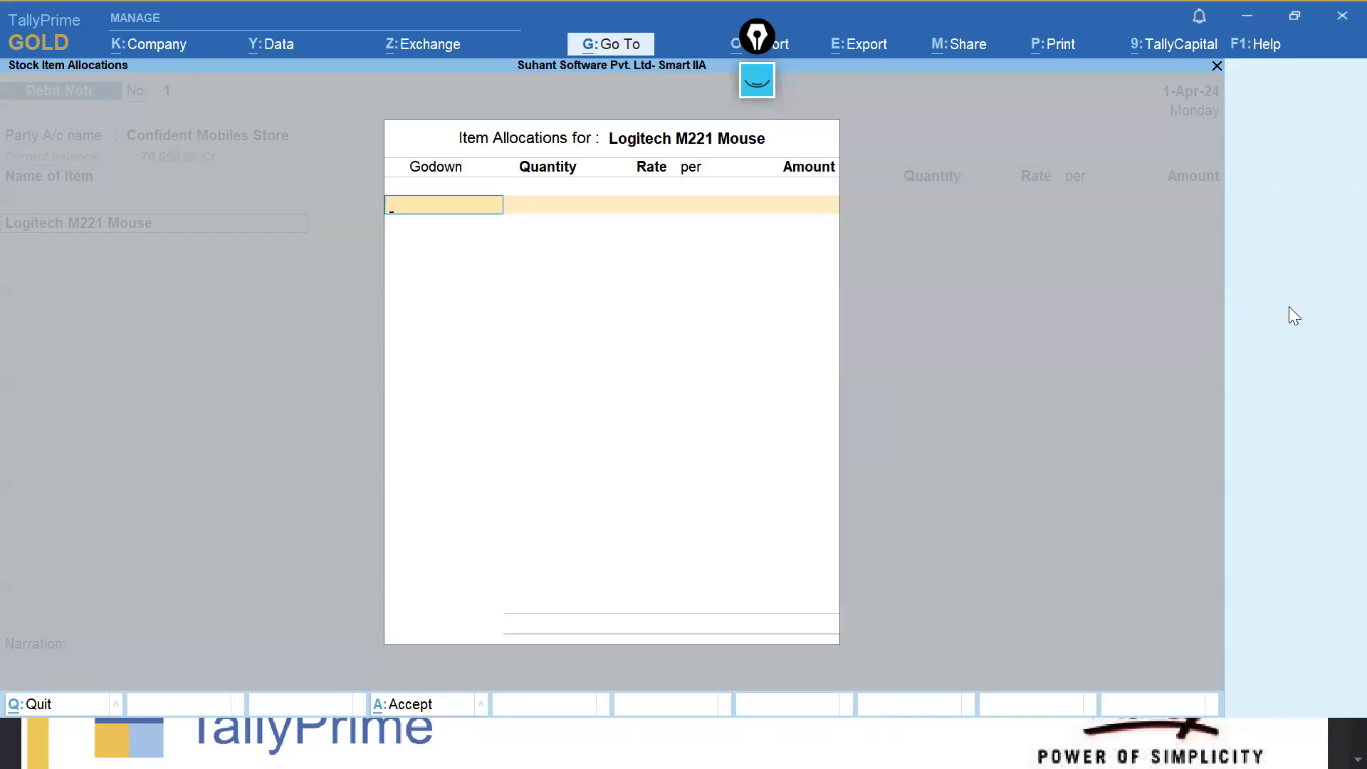
{"action": "type", "text": "o"}
{"action": "key", "text": "BackSpace"}
{"action": "key", "text": "BackSpace"}
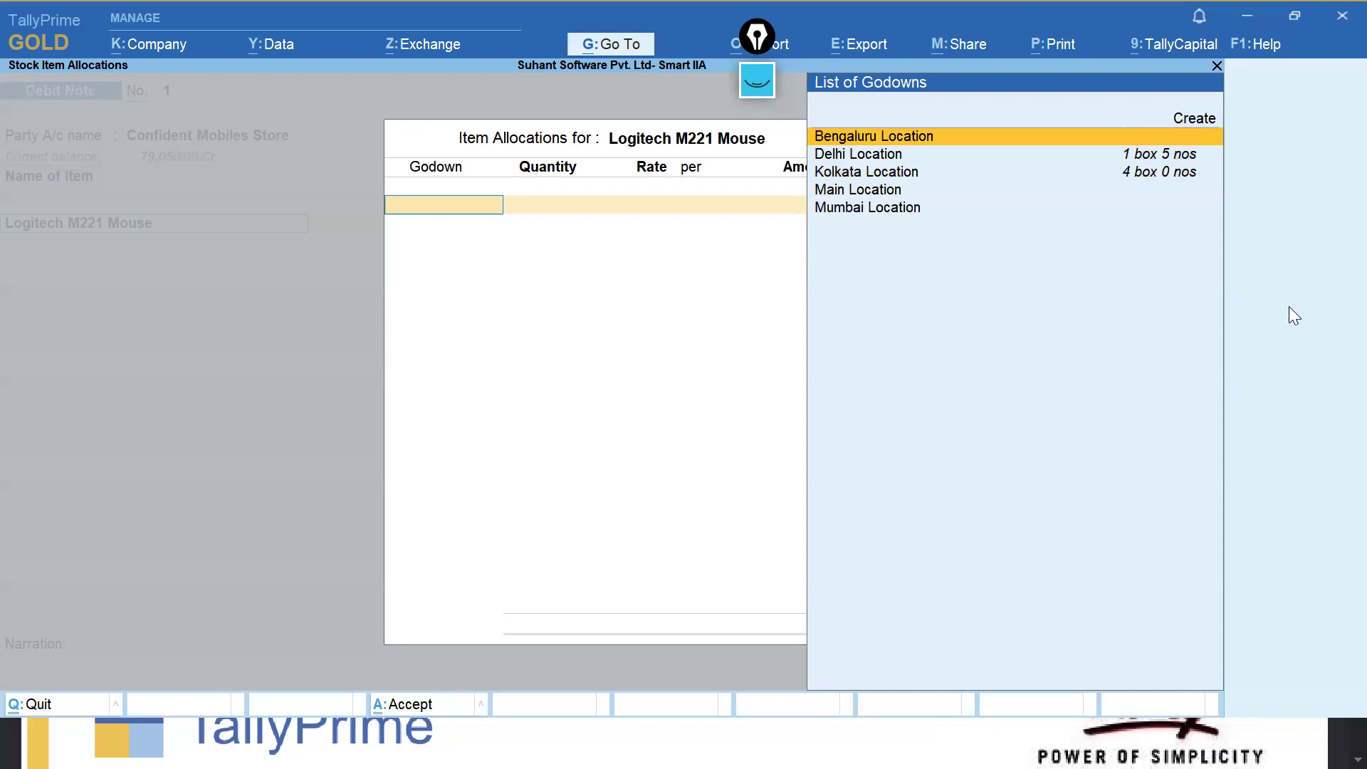
{"action": "key", "text": "Escape"}
{"action": "key", "text": "Return"}
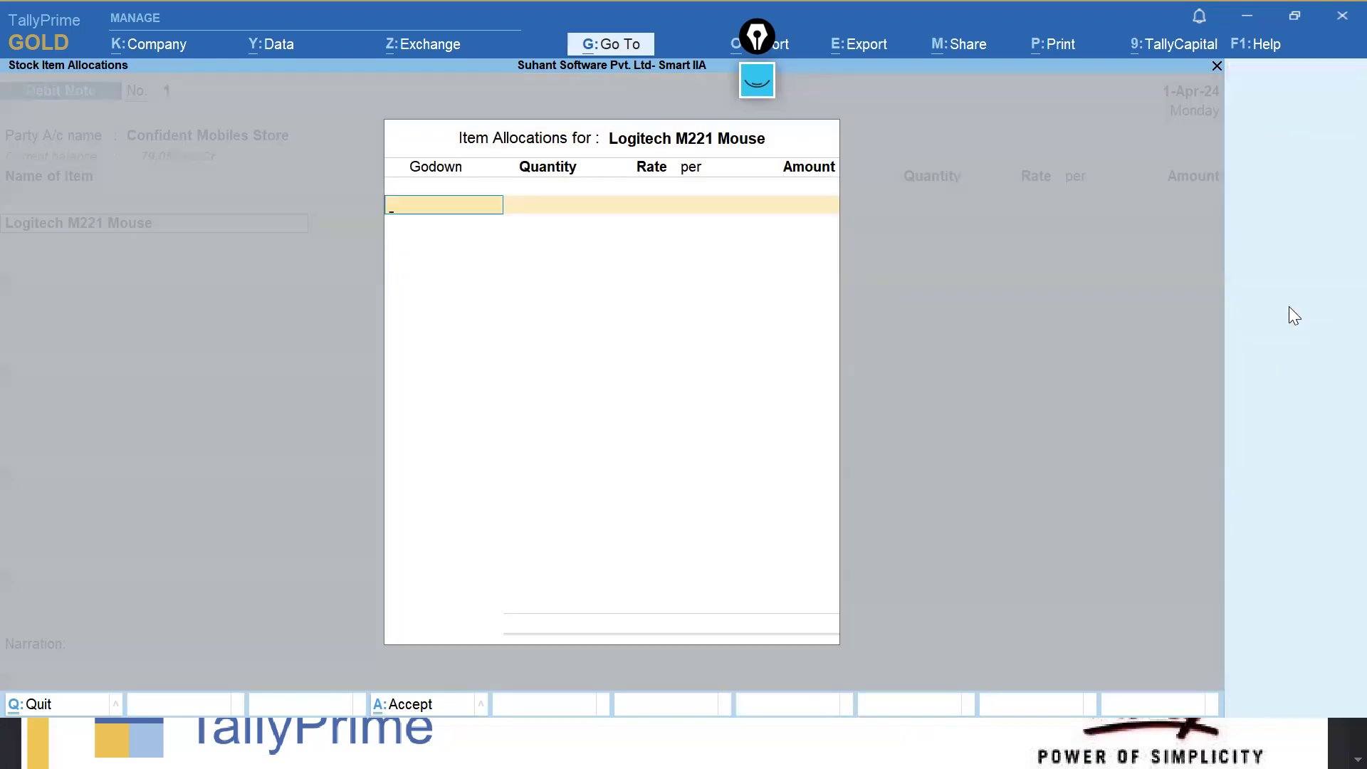
{"action": "type", "text": "Ko"}
{"action": "key", "text": "Return"}
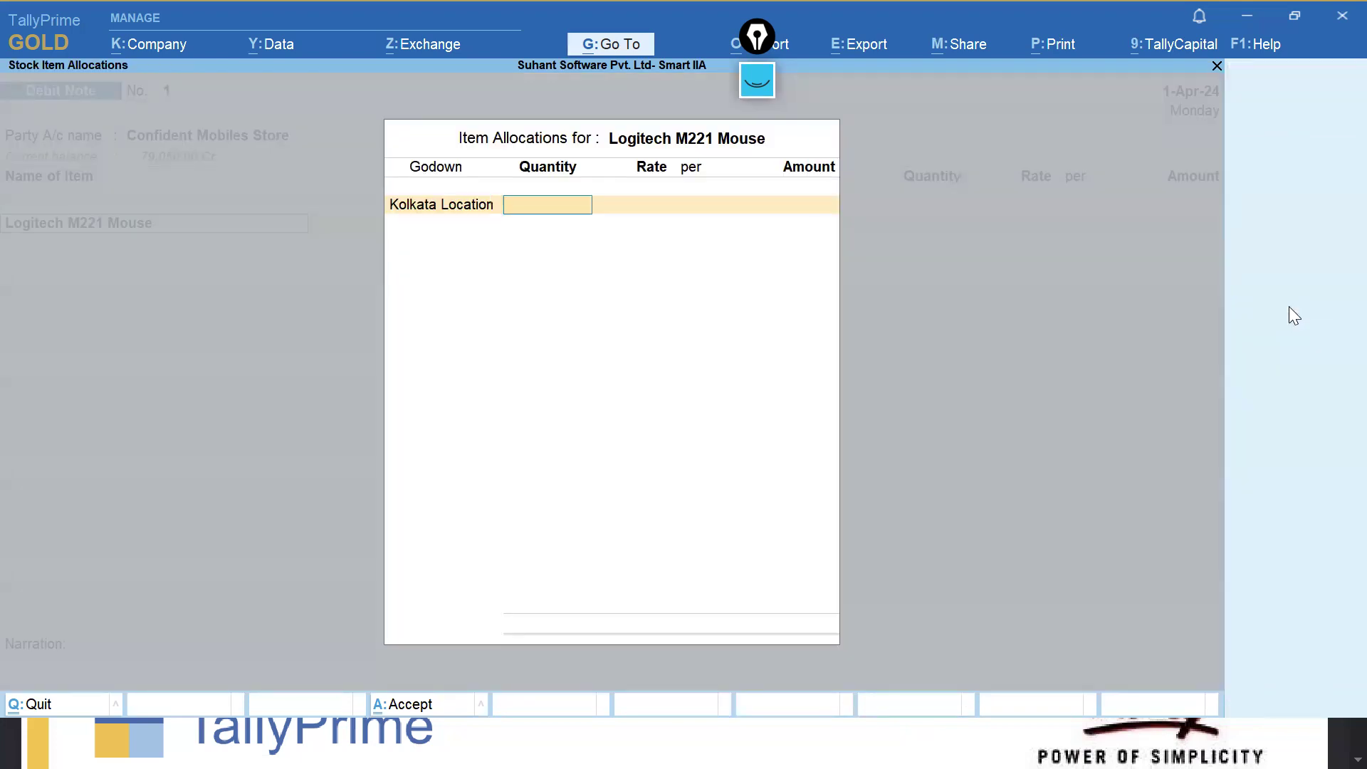
Set the mouse return quantity to 0-5 box at 6,800 per box and allocate it to Purchase A/c.
{"action": "type", "text": "-5"}
{"action": "key", "text": "Return"}
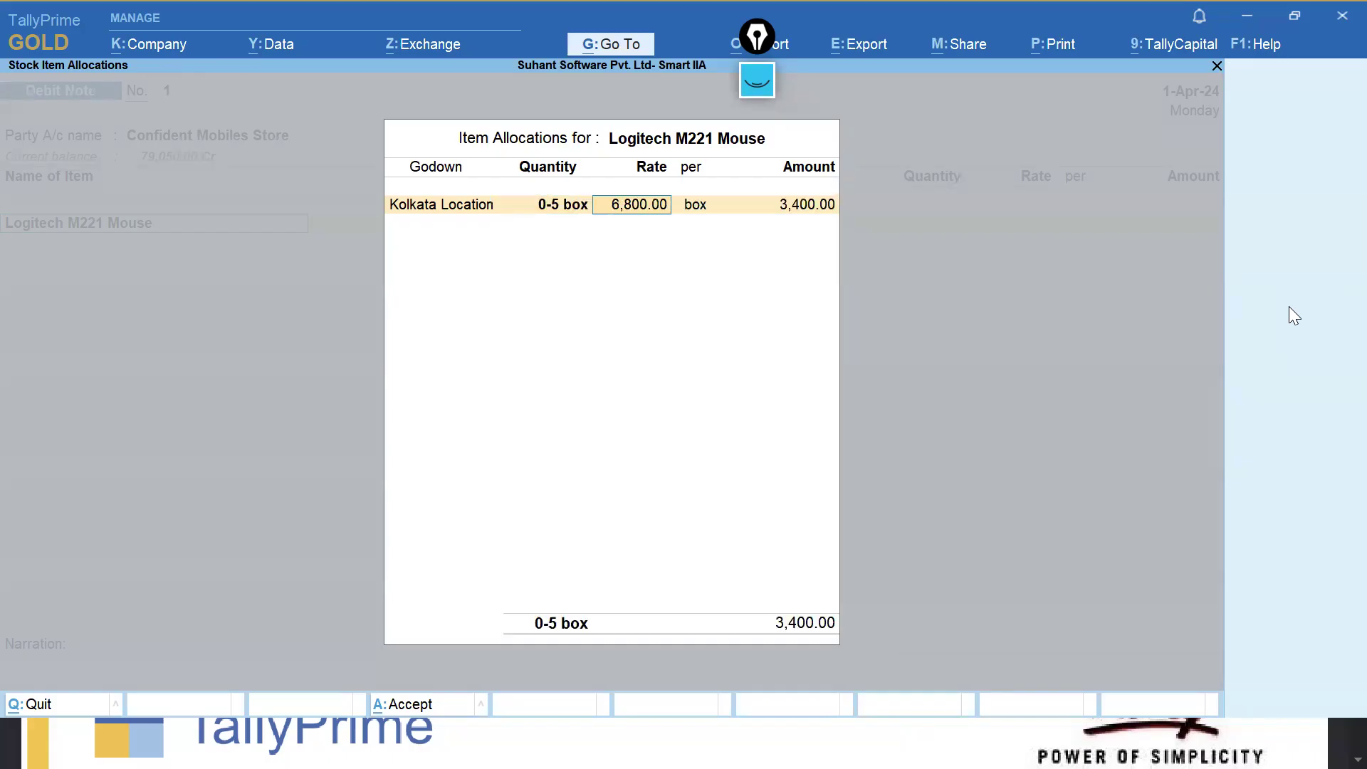
{"action": "key", "text": "Return"}
{"action": "key", "text": "ctrl+a"}
{"action": "key", "text": "Return"}
{"action": "key", "text": "Return"}
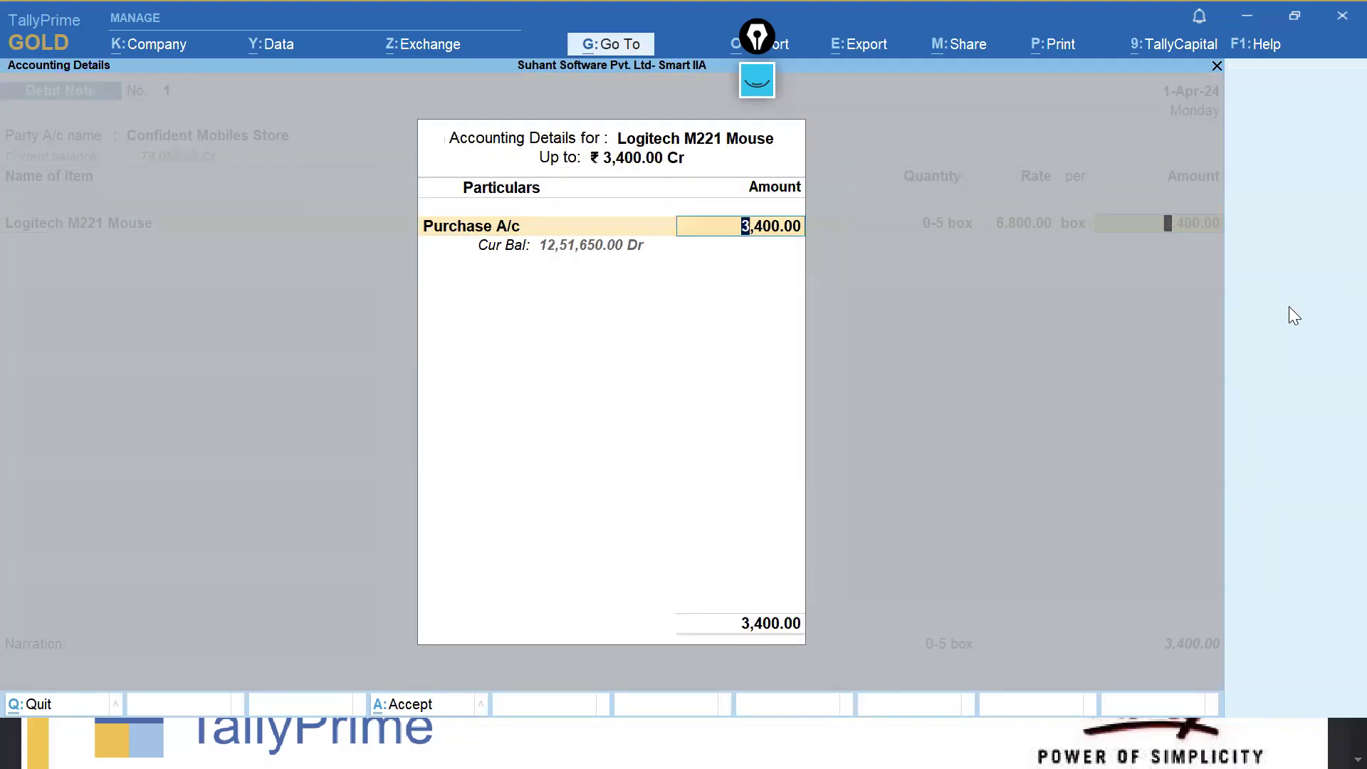
{"action": "key", "text": "Return"}
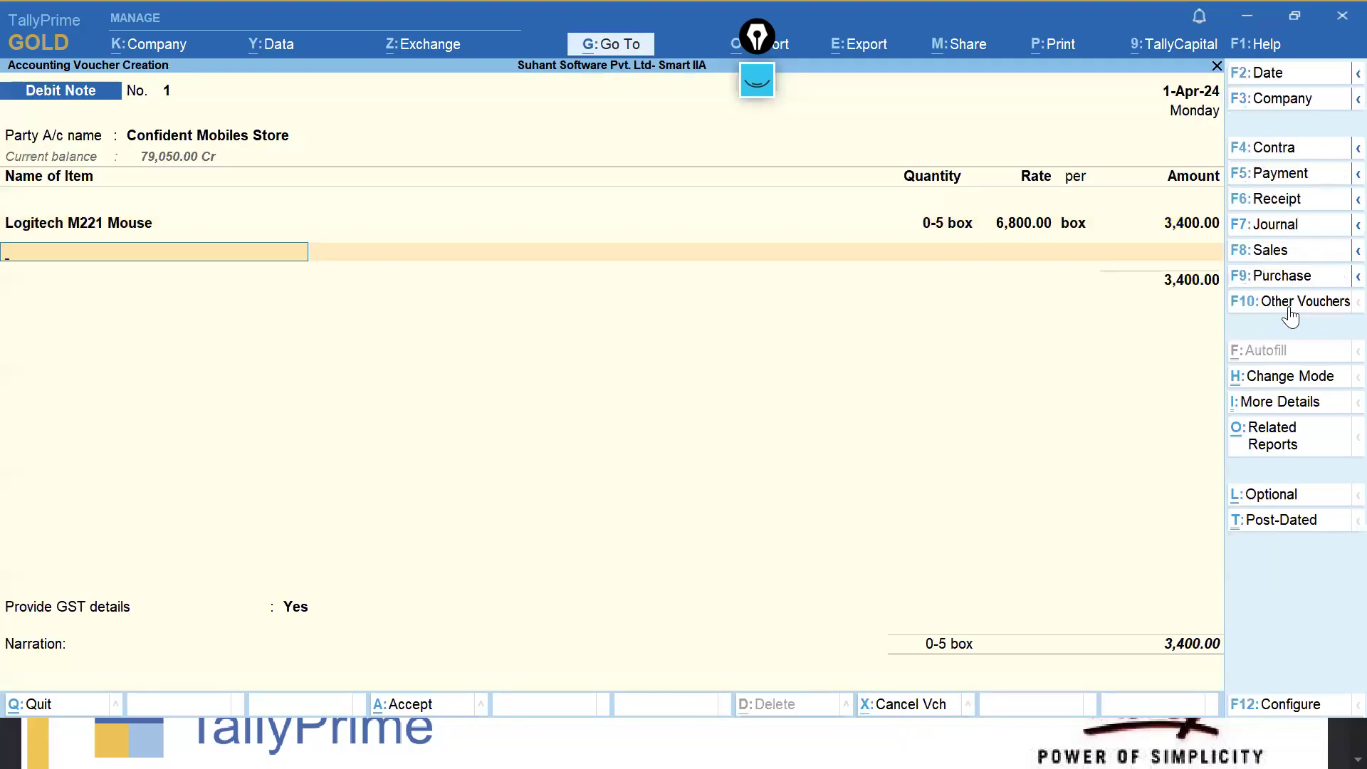
Add Logitech K230 Keyboard from Kolkata Location with a return quantity of 0-1 box.
{"action": "type", "text": "Key"}
{"action": "key", "text": "Return"}
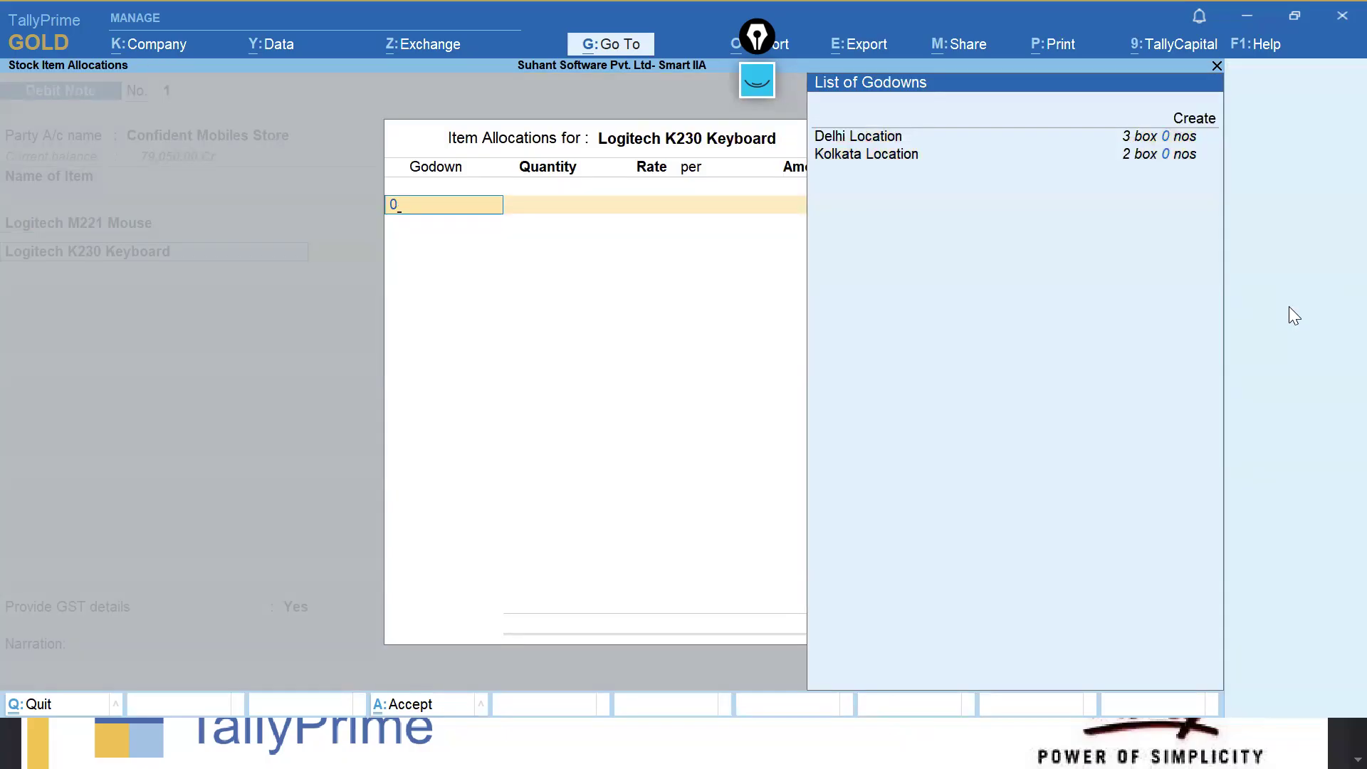
{"action": "key", "text": "Down"}
{"action": "key", "text": "Down"}
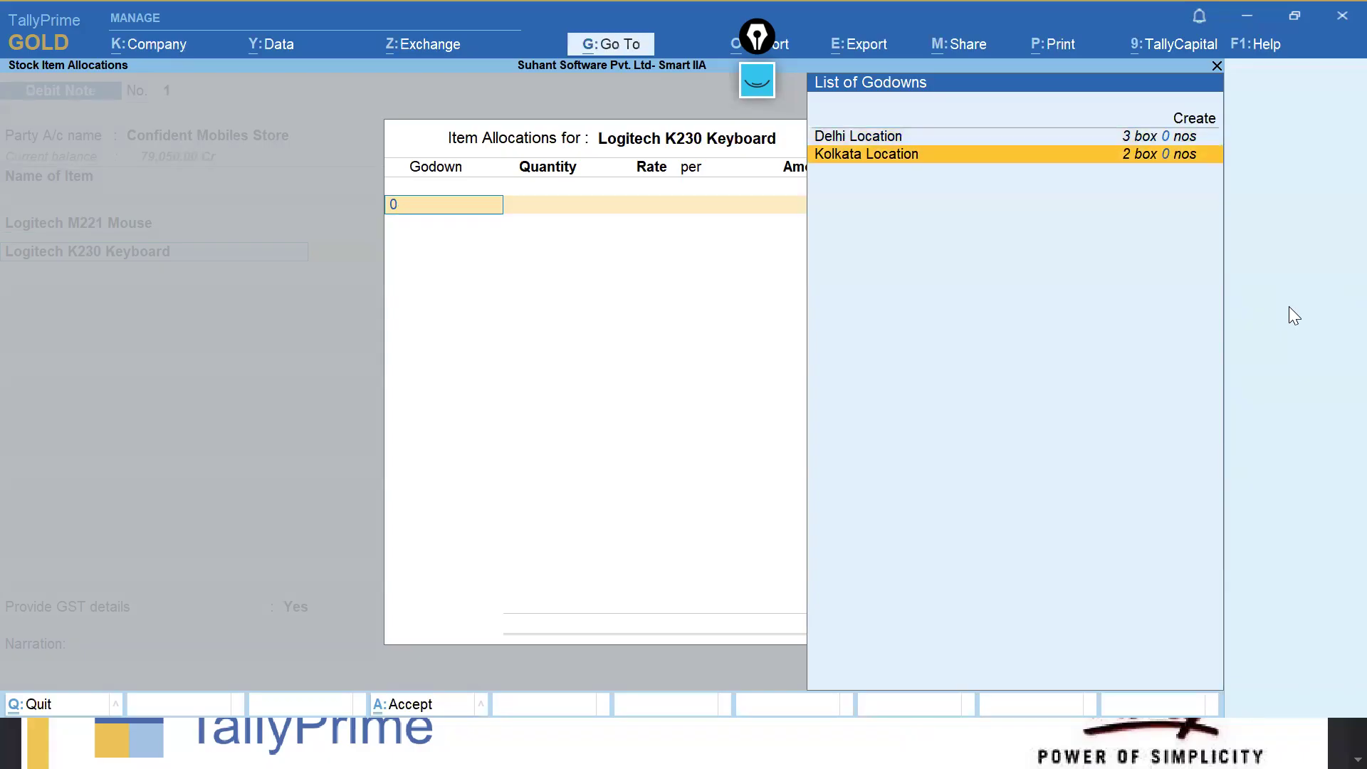
{"action": "key", "text": "Return"}
{"action": "type", "text": "0-1"}
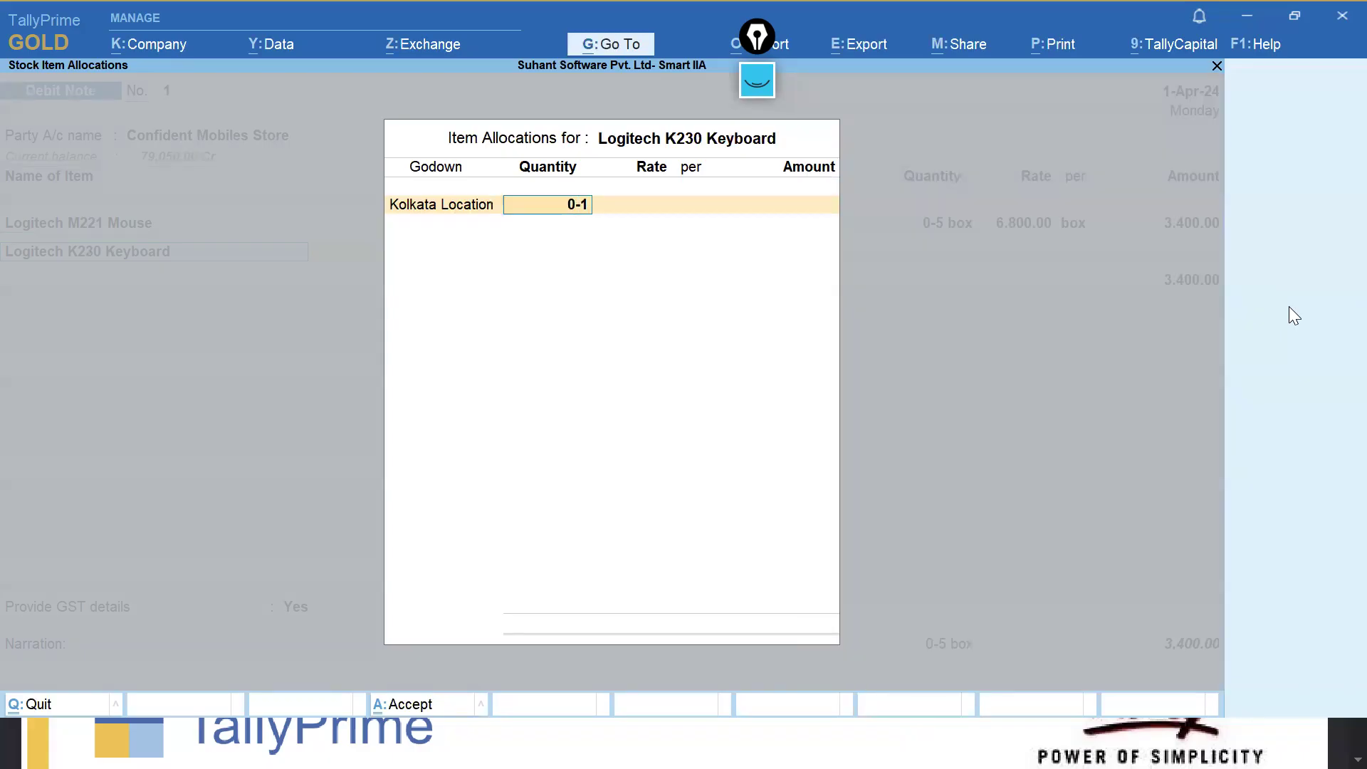
{"action": "key", "text": "Return"}
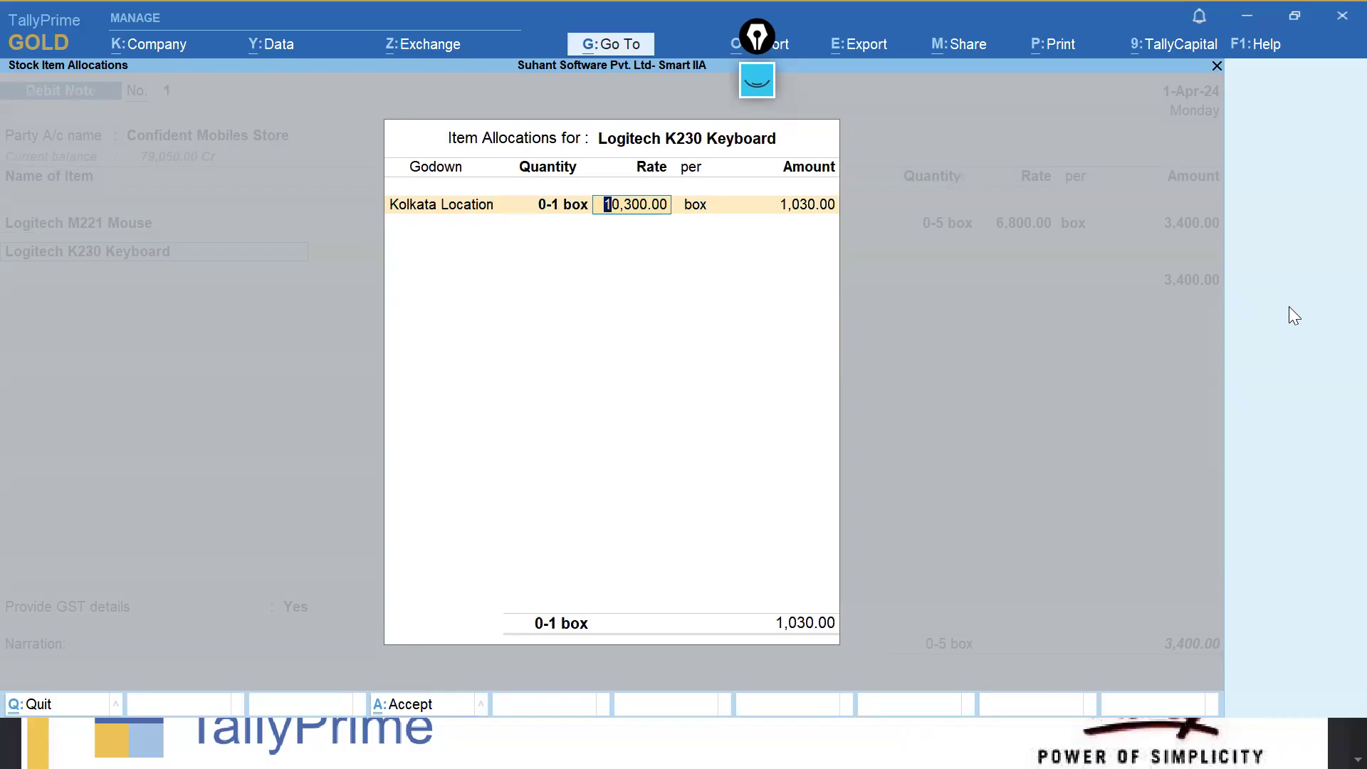
Accept the keyboard's rate of 10,300 per box and allocate the line to Purchase A/c.
{"action": "key", "text": "ctrl+a"}
{"action": "key", "text": "Return"}
{"action": "key", "text": "Return"}
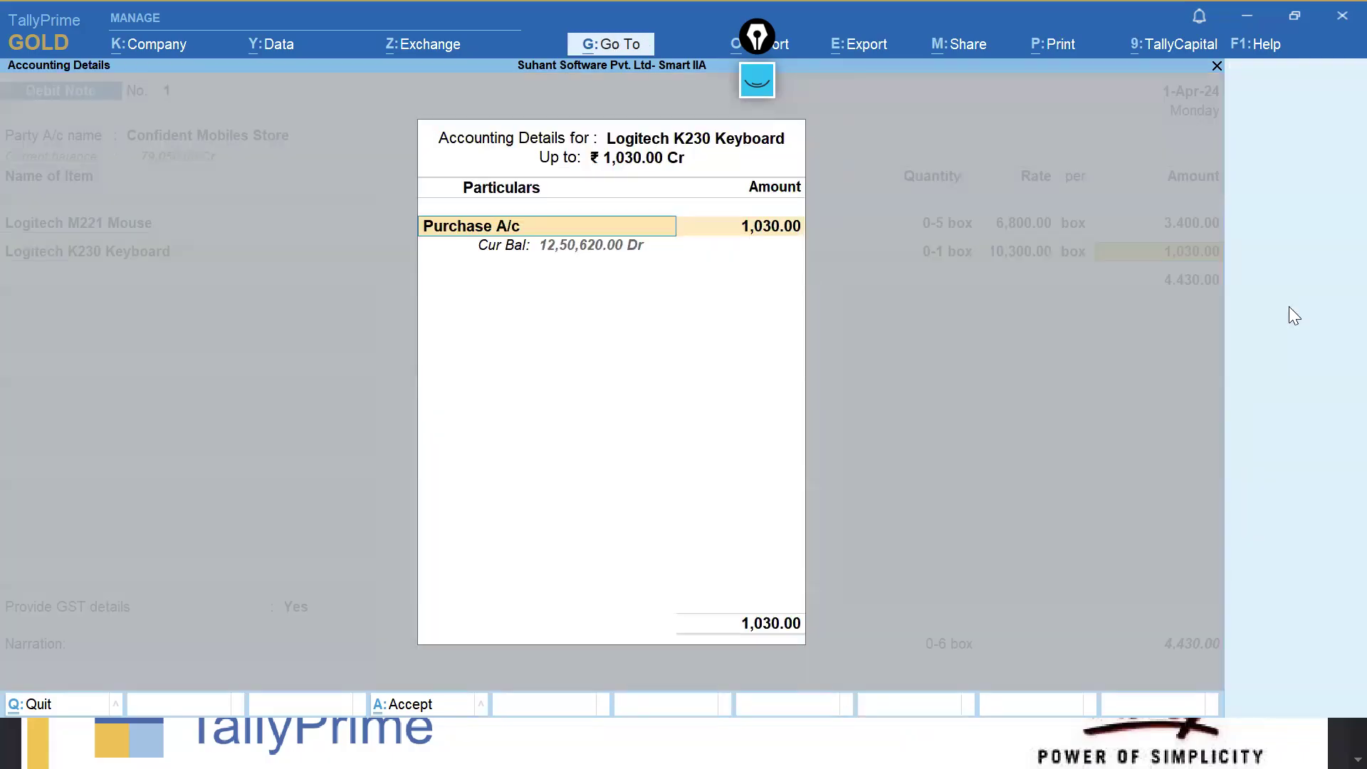
{"action": "key", "text": "ctrl+a"}
{"action": "key", "text": "BackSpace"}
{"action": "key", "text": "Return"}
{"action": "key", "text": "Return"}
{"action": "key", "text": "ctrl+a"}
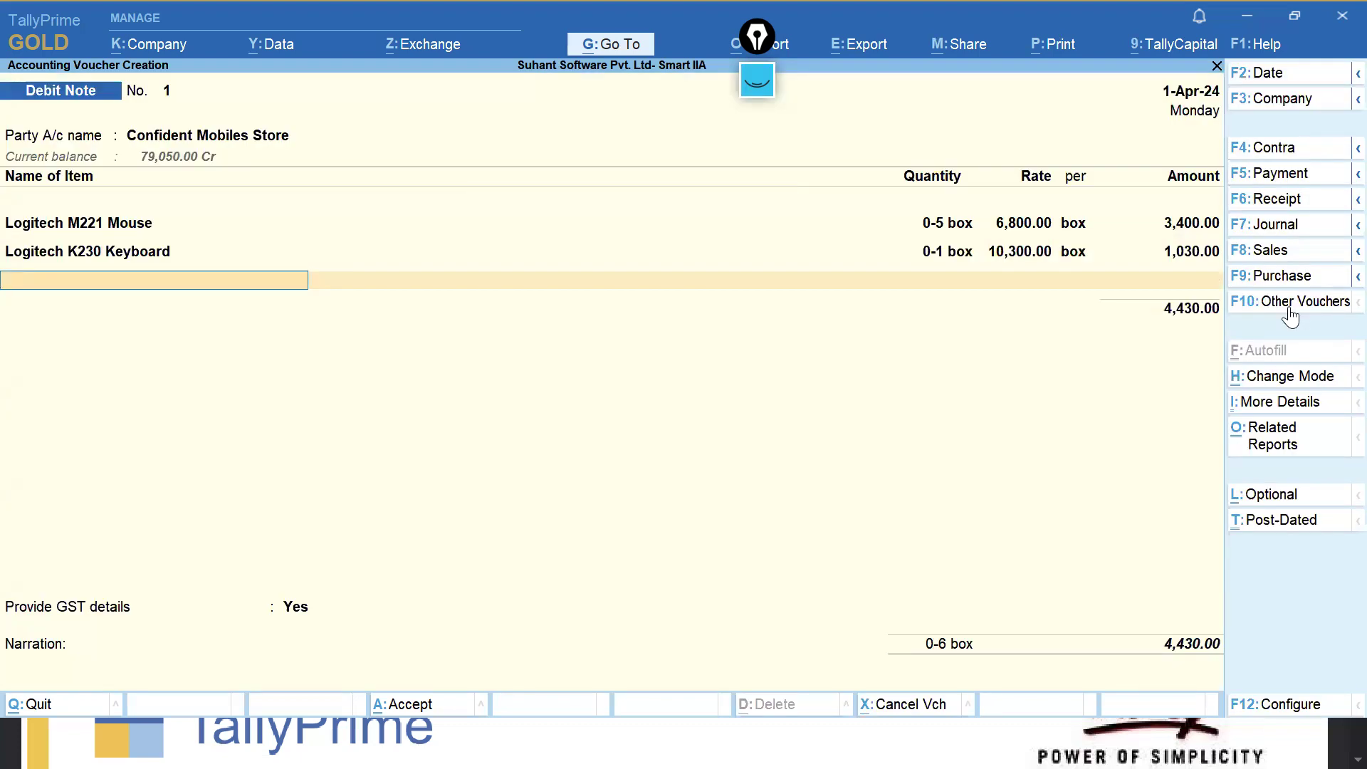
Add a return of 0-2 box of SanDisk USB Pendrive from Kolkata Location at 7,250 per box.
{"action": "type", "text": "Pen"}
{"action": "key", "text": "Return"}
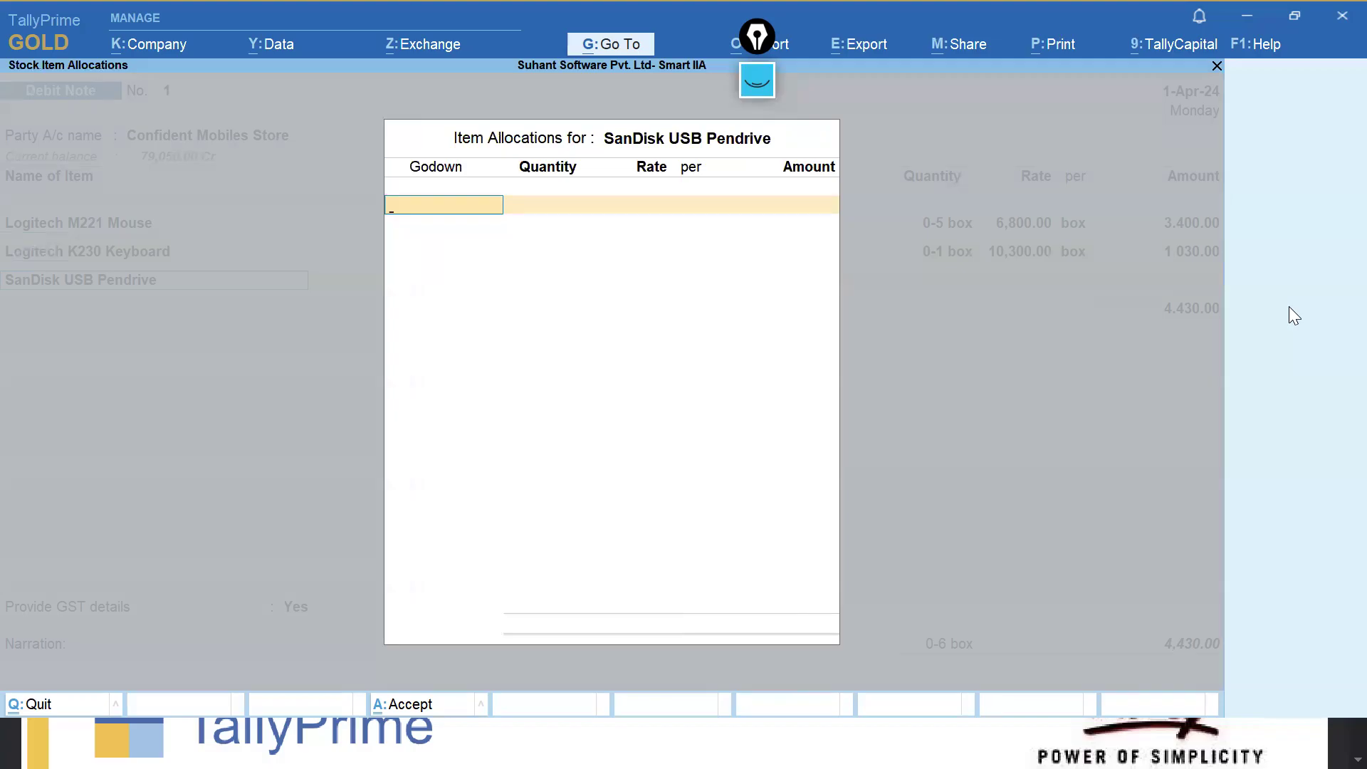
{"action": "type", "text": "Ko"}
{"action": "key", "text": "Return"}
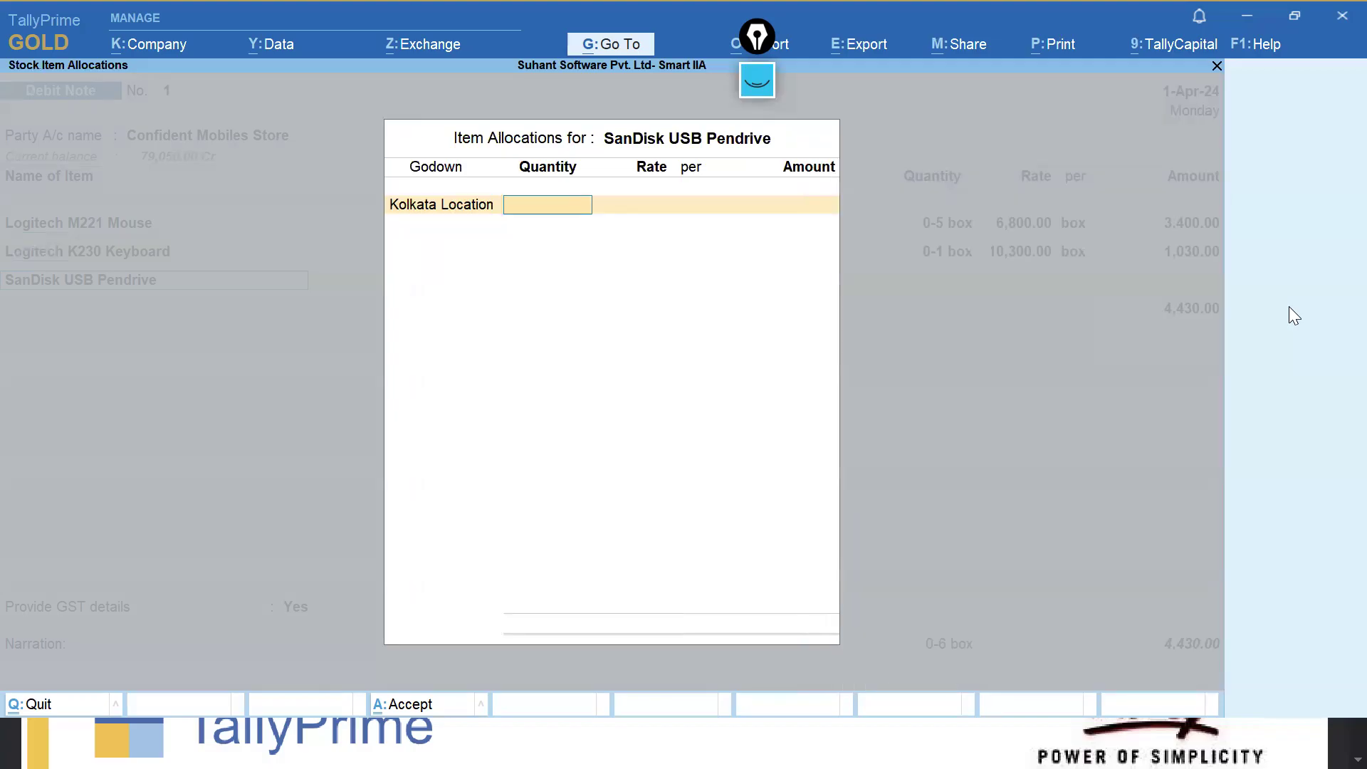
{"action": "type", "text": "0-2"}
{"action": "key", "text": "Return"}
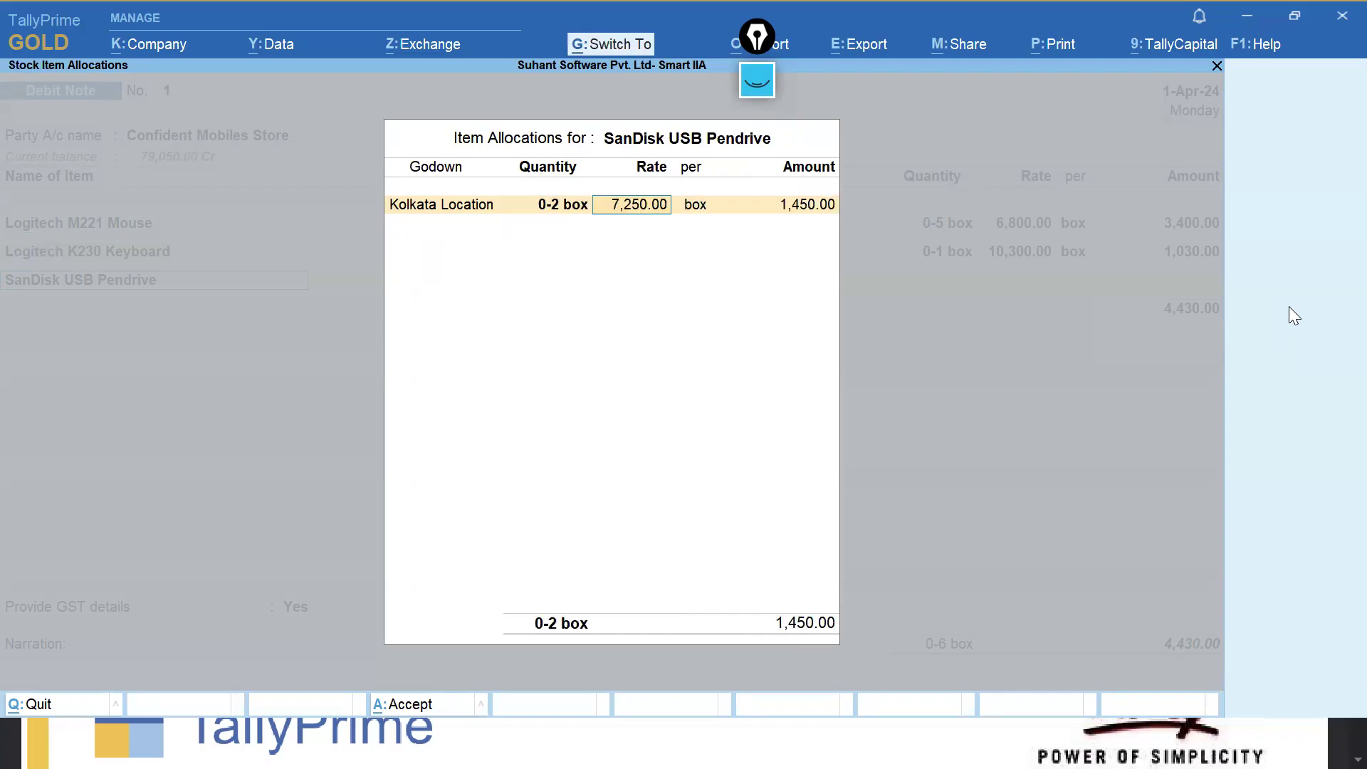
{"action": "key", "text": "ctrl+a"}
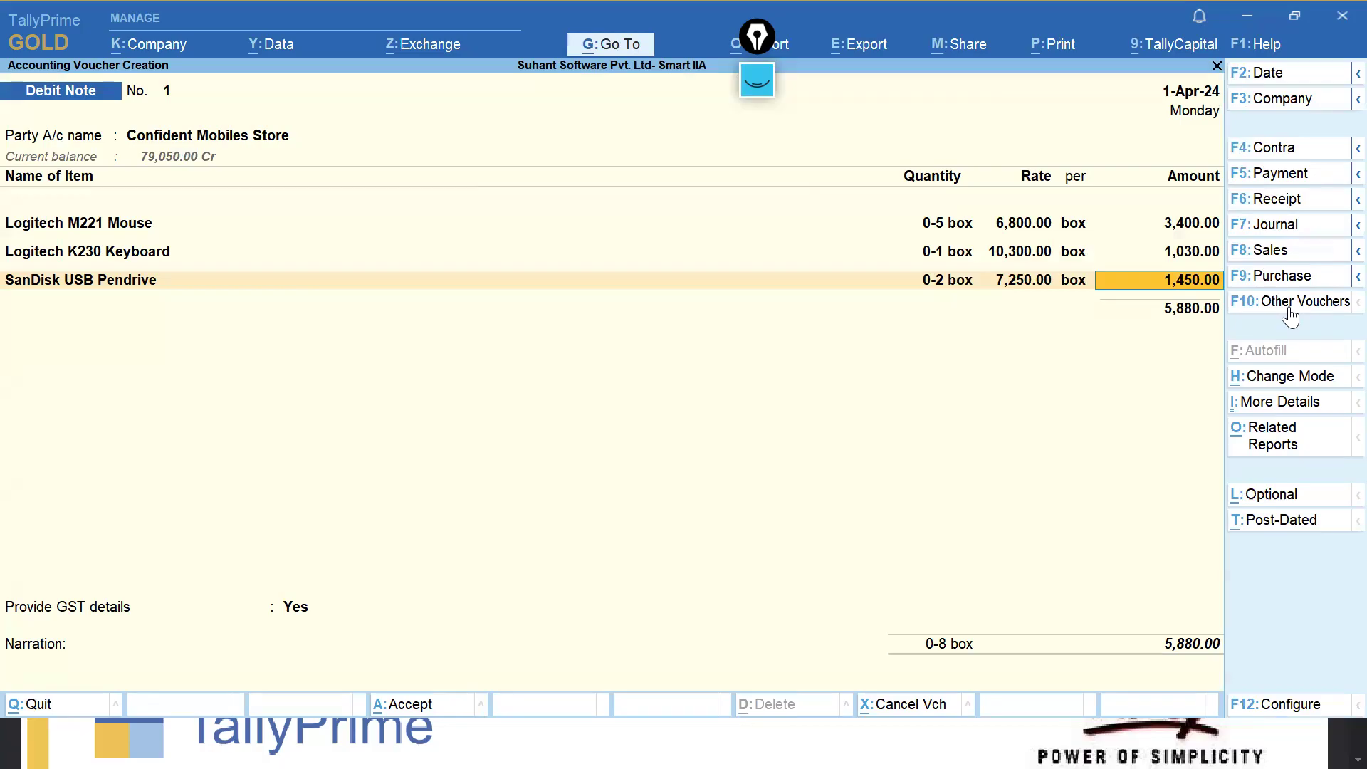
{"action": "key", "text": "Return"}
{"action": "key", "text": "Return"}
End the debit note's item and ledger entries and set Provide GST details to No.
{"action": "key", "text": "Return"}
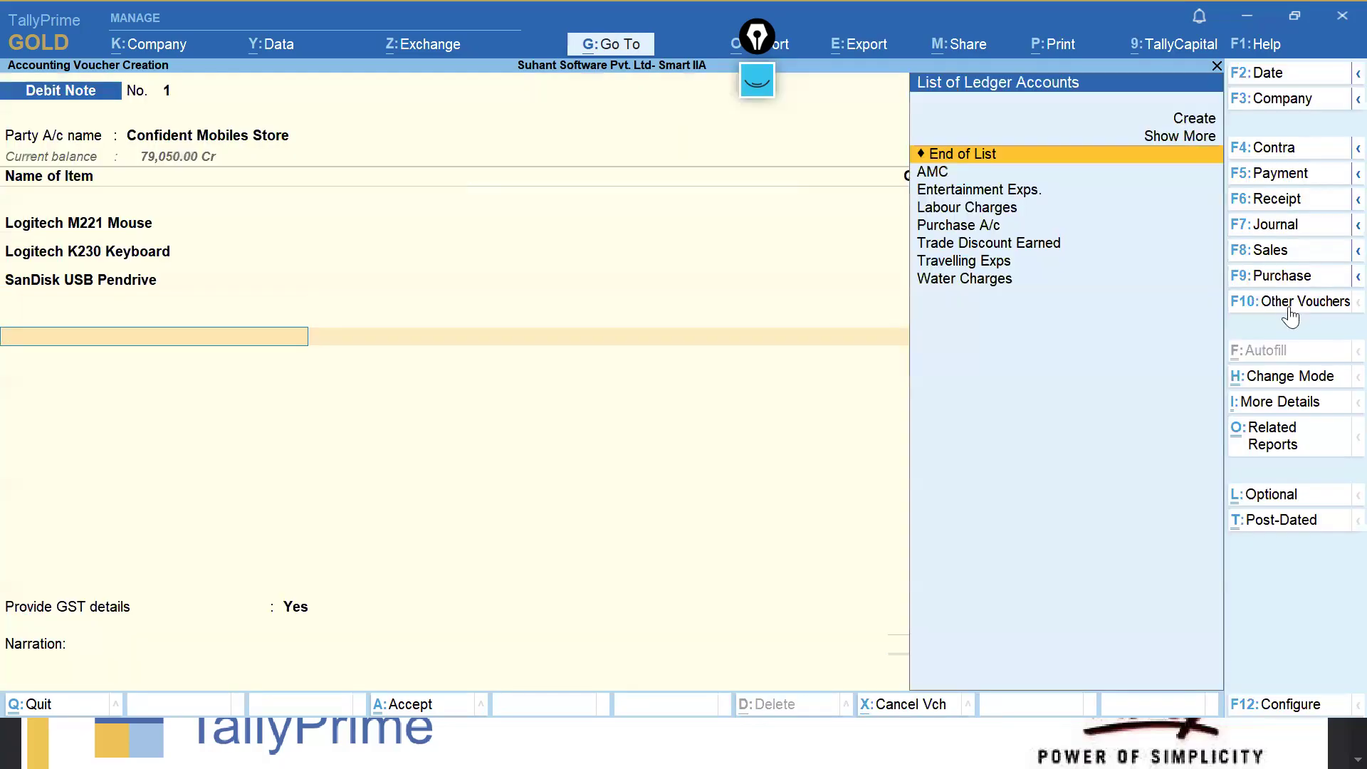
{"action": "key", "text": "Return"}
{"action": "key", "text": "Down"}
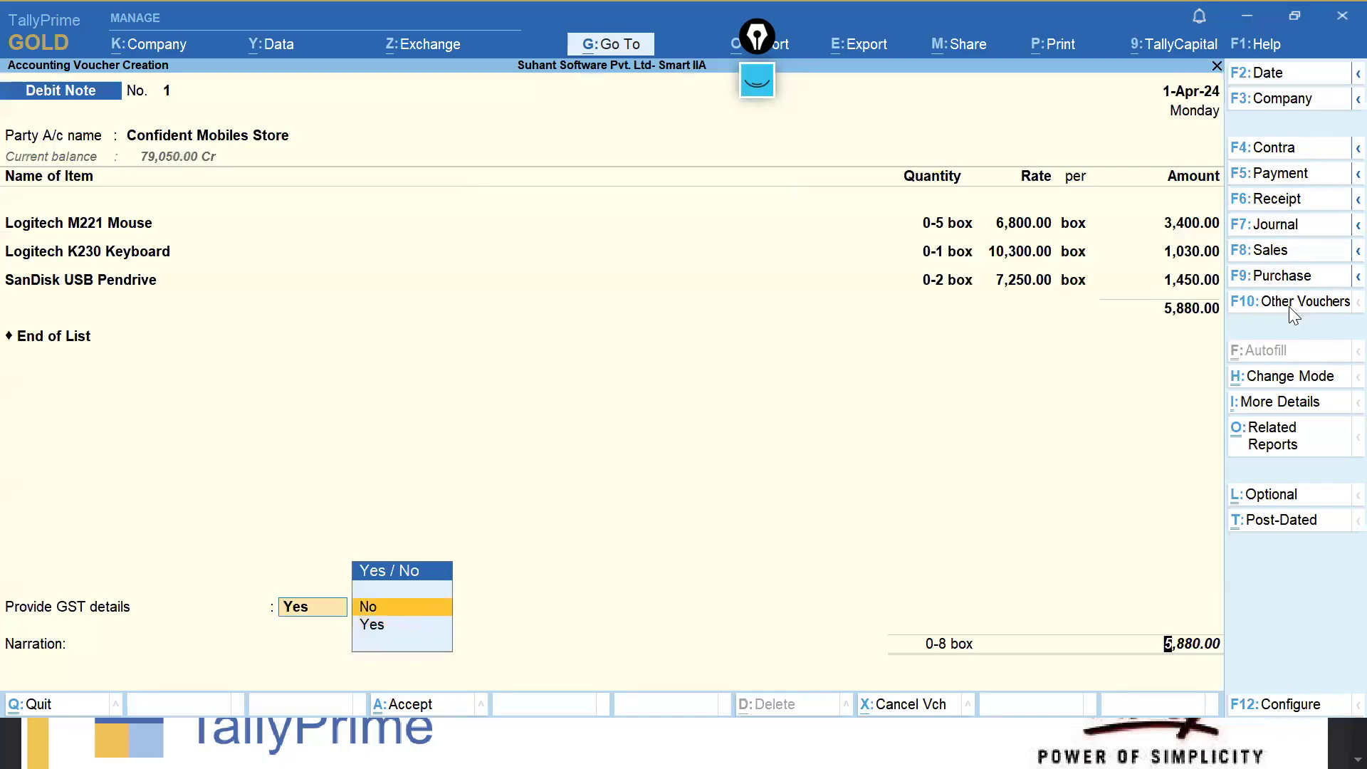
{"action": "key", "text": "Return"}
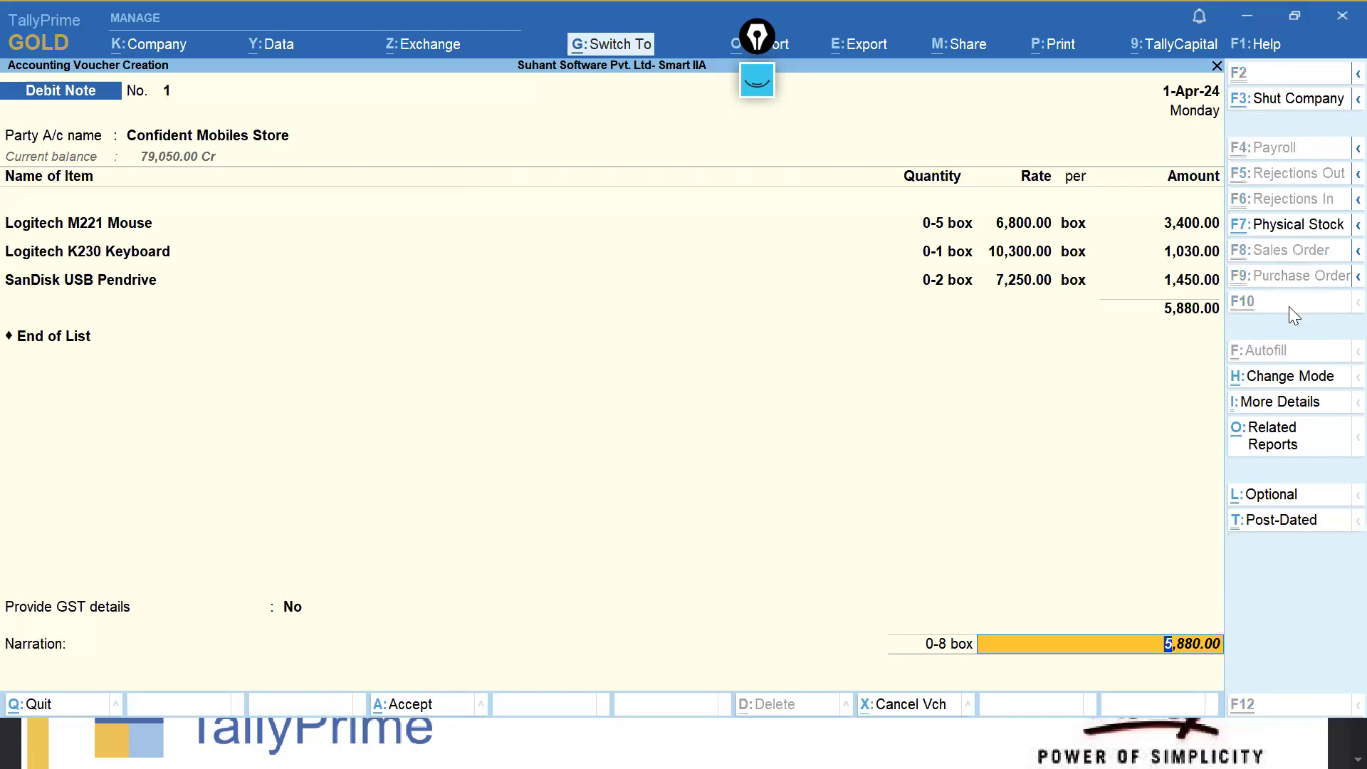
Allocate the debit note amount as Agst Ref to bill 7, leave the narration blank and save the voucher.
{"action": "key", "text": "ctrl+a"}
{"action": "key", "text": "Return"}
{"action": "key", "text": "Return"}
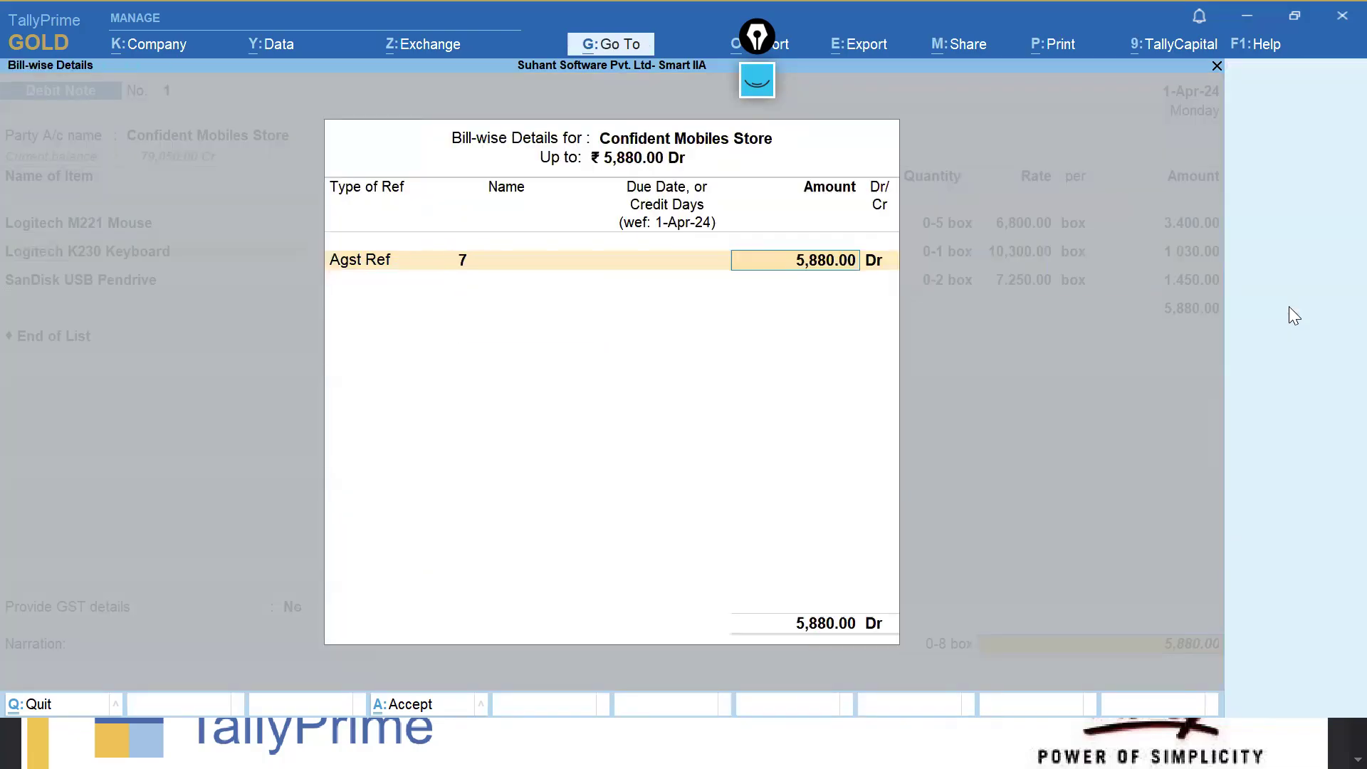
{"action": "key", "text": "Return"}
{"action": "key", "text": "Return"}
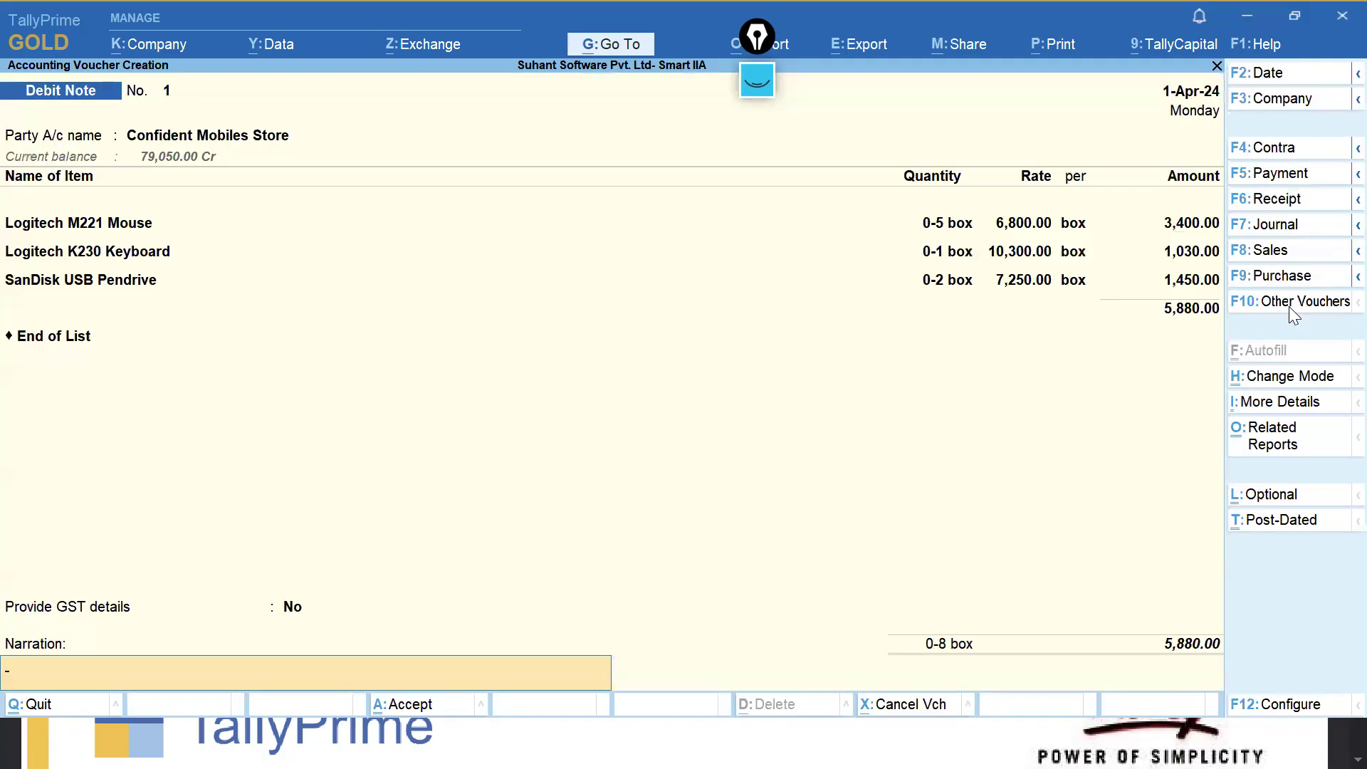
{"action": "key", "text": "Return"}
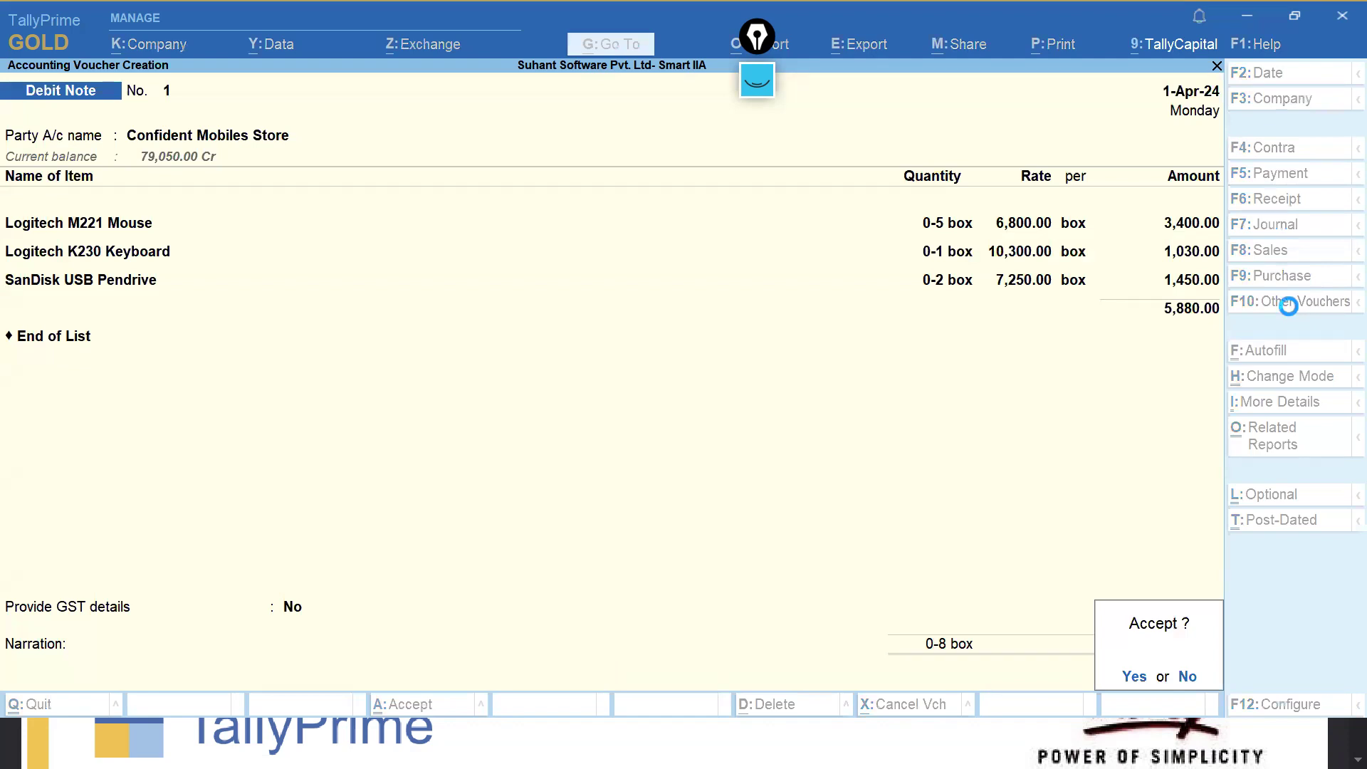
{"action": "key", "text": "Return"}
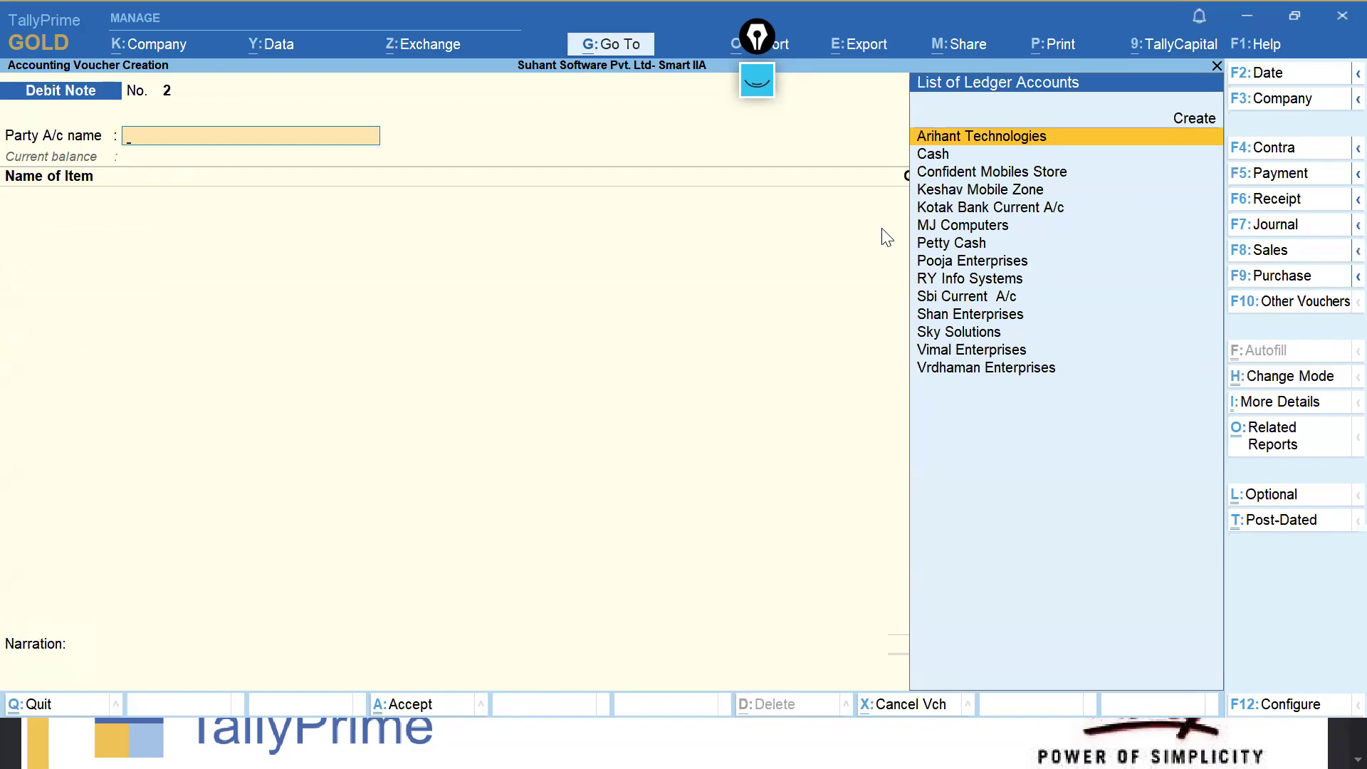
Switch to a Purchase voucher, leave the supplier invoice number blank and select Vrdhaman Enterprises as the party account.
{"action": "left_click", "coordinate": [1265, 283]}
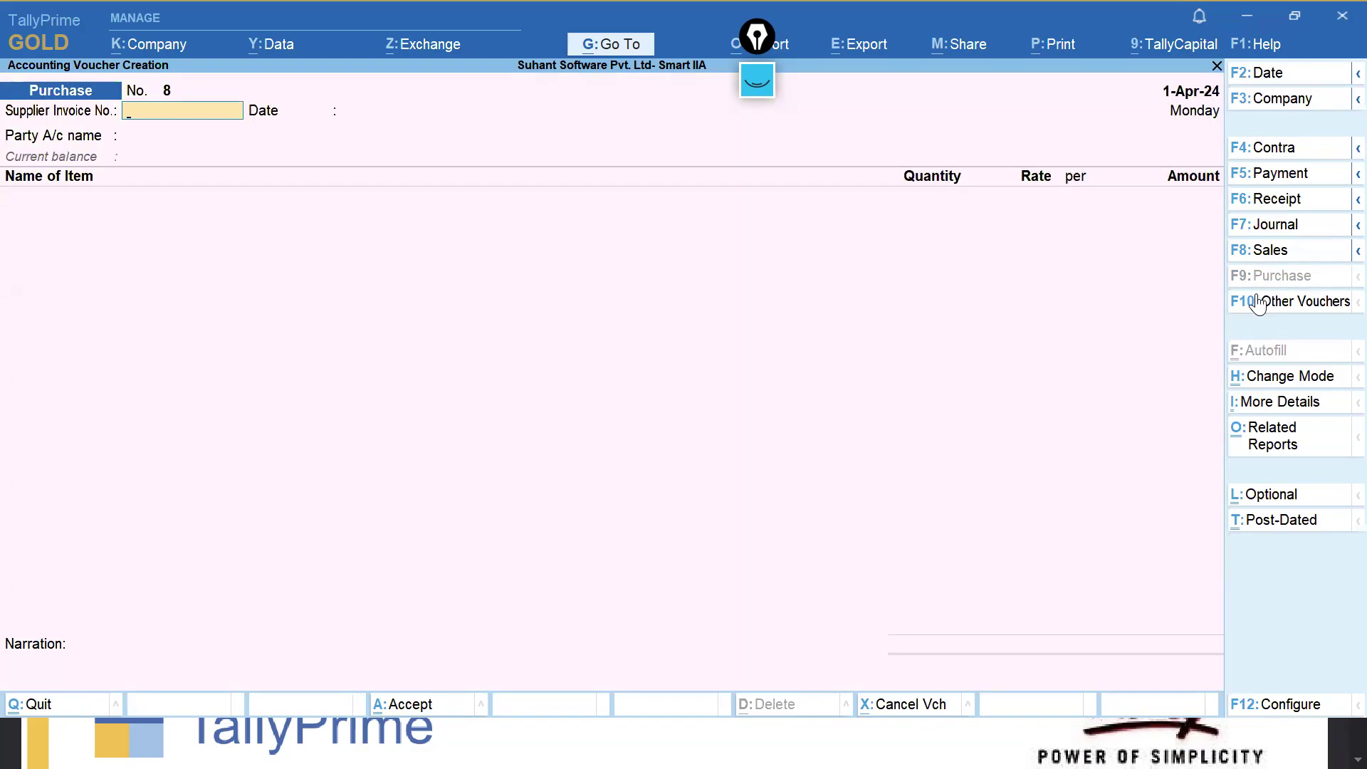
{"action": "key", "text": "Return"}
{"action": "key", "text": "Return"}
{"action": "type", "text": "V"}
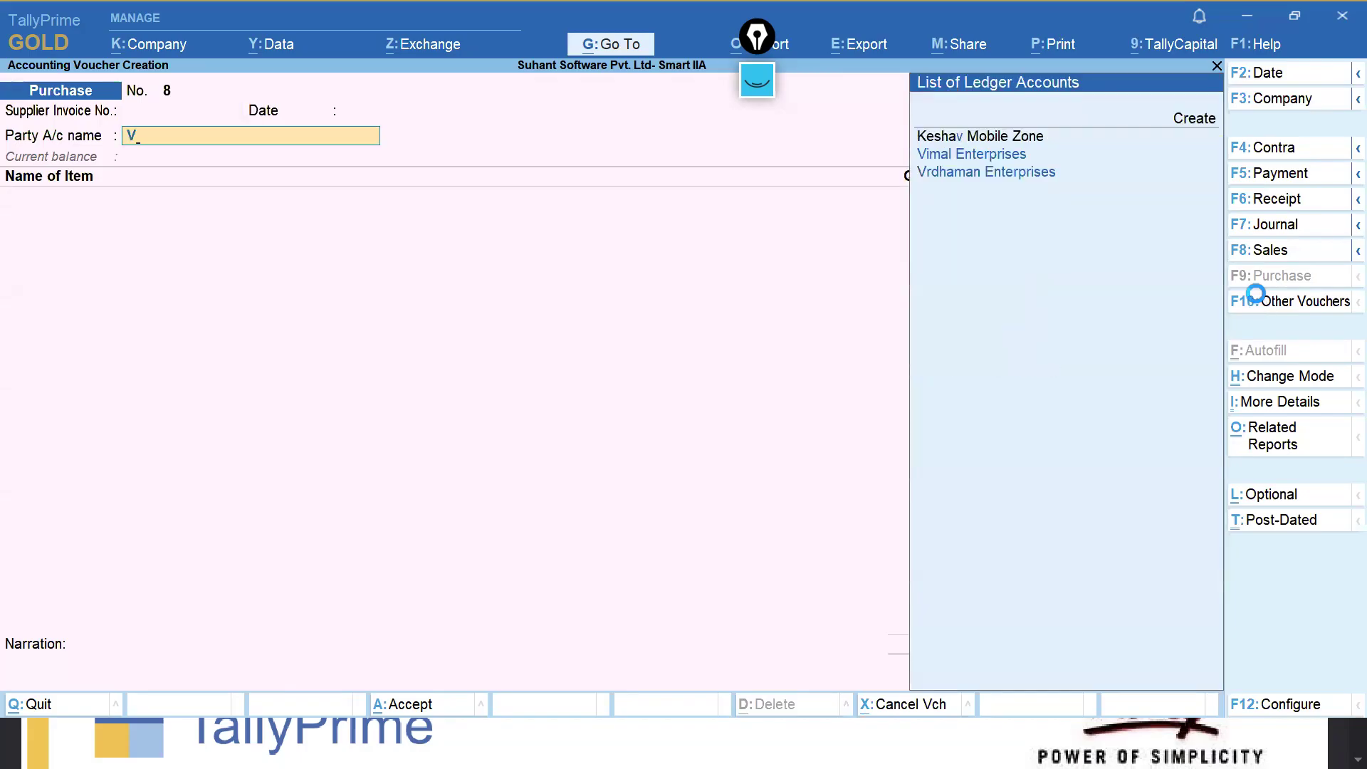
{"action": "type", "text": "r"}
{"action": "key", "text": "Return"}
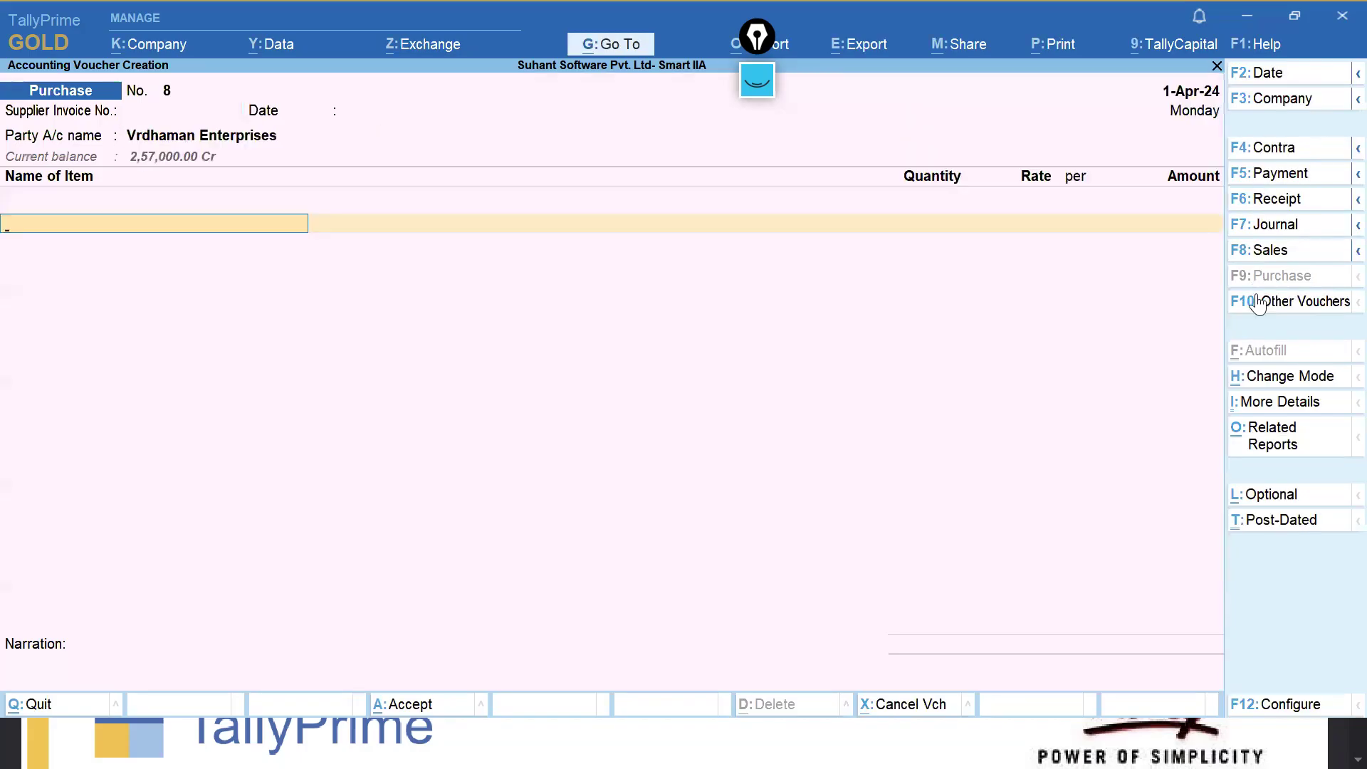
Add 3 nos of Sony E1 Dual Xperia to Mumbai Location at a rate of 9,500 per nos.
{"action": "type", "text": "Sony"}
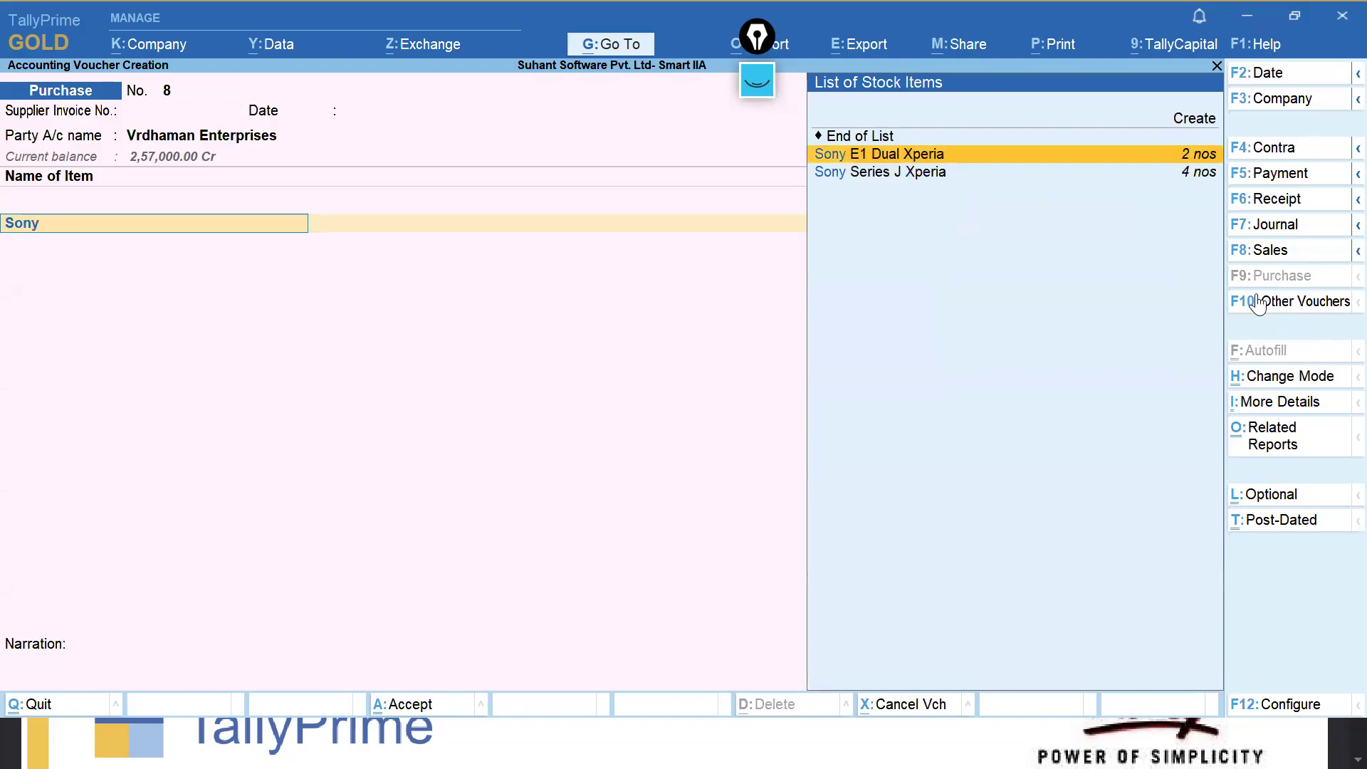
{"action": "key", "text": "Return"}
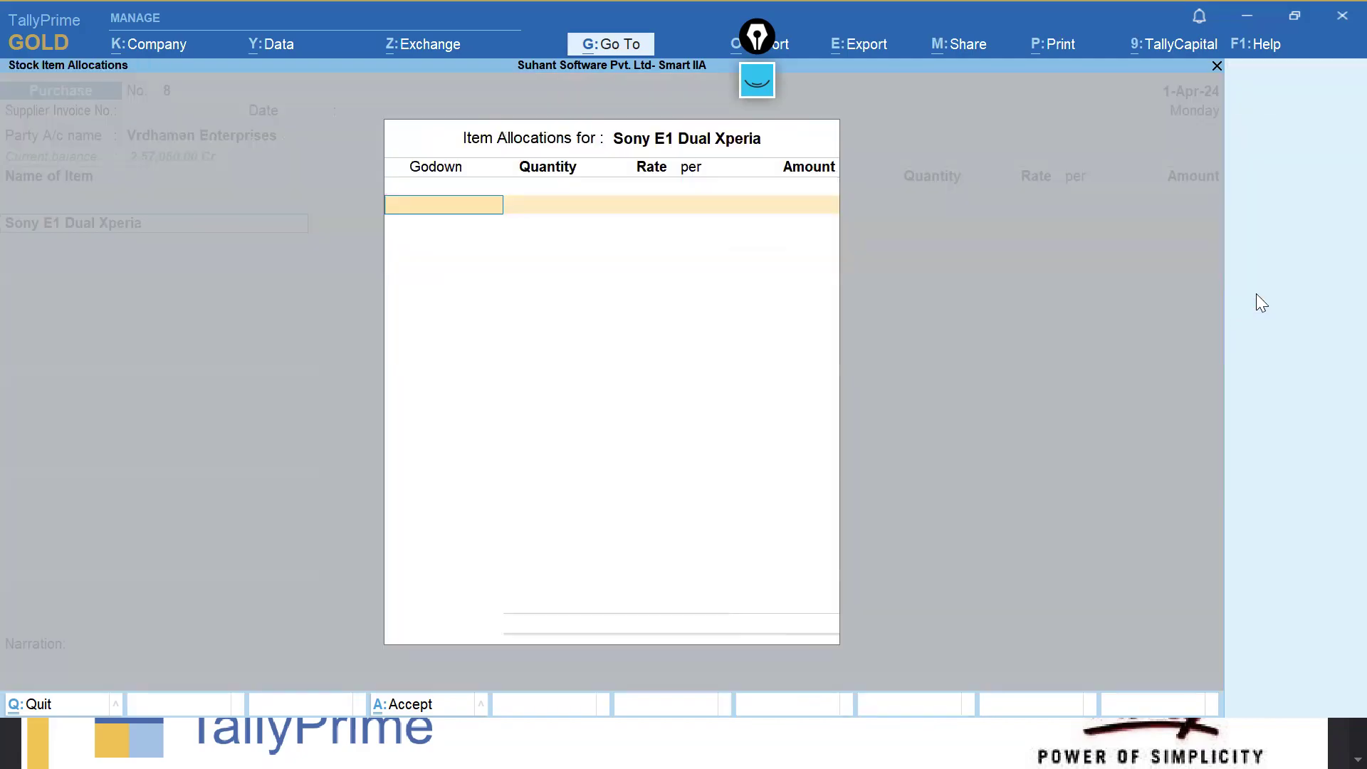
{"action": "type", "text": "Mum"}
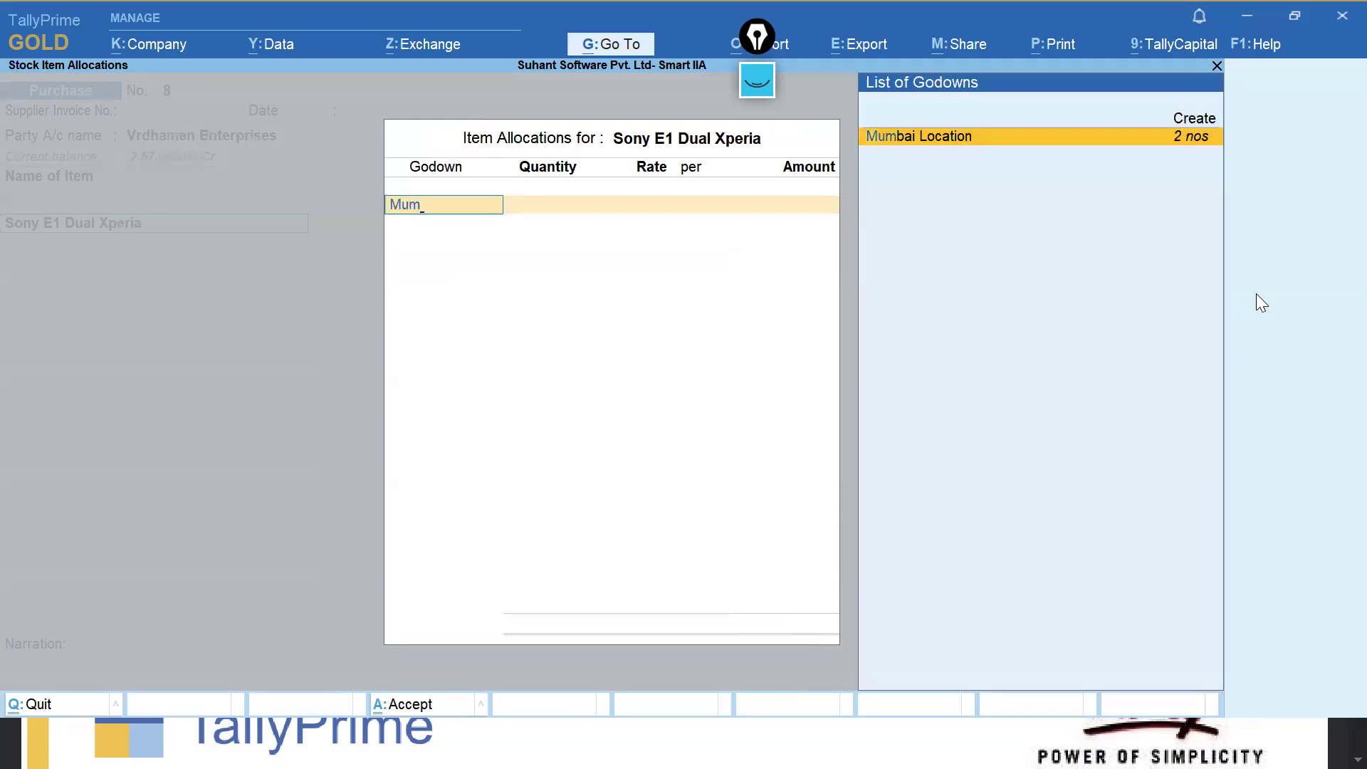
{"action": "key", "text": "Return"}
{"action": "type", "text": "3"}
{"action": "key", "text": "Return"}
{"action": "key", "text": "Return"}
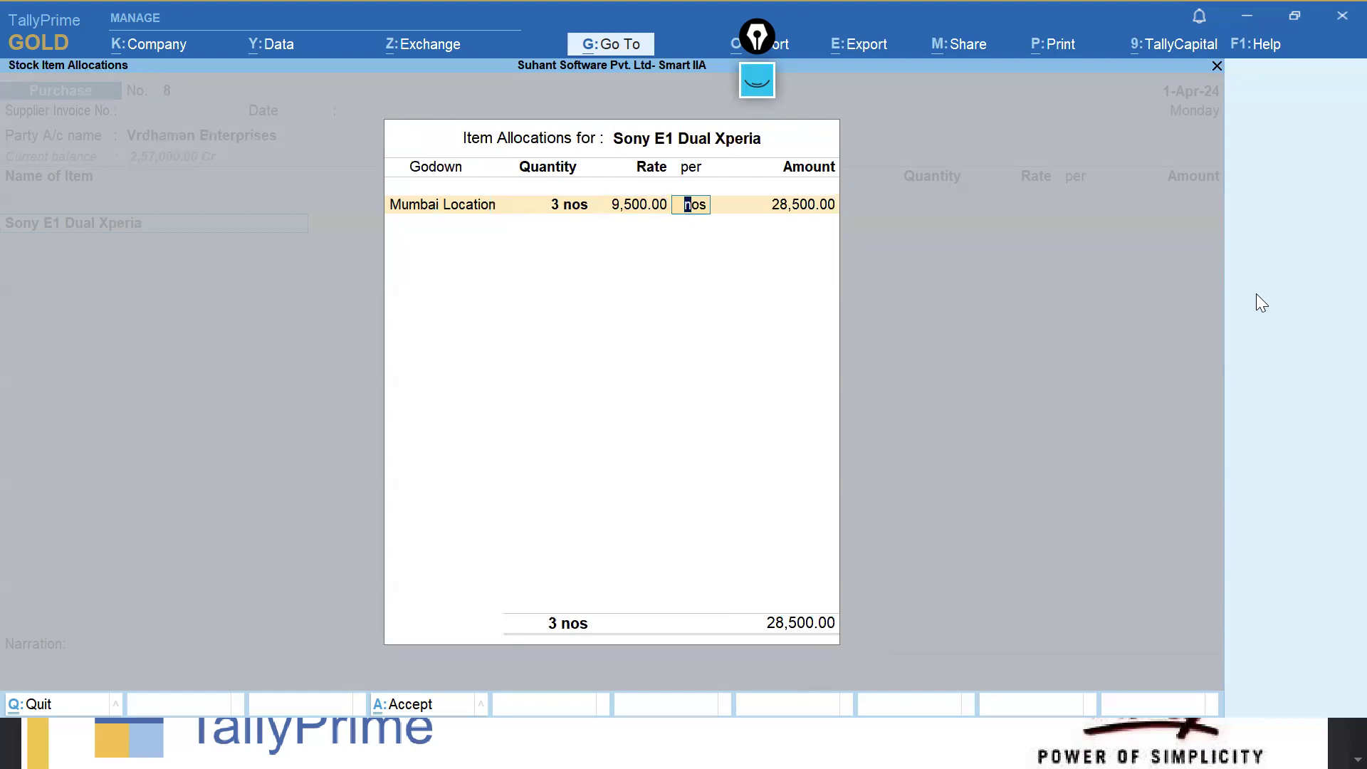
{"action": "key", "text": "ctrl+a"}
{"action": "key", "text": "Return"}
{"action": "key", "text": "Return"}
{"action": "key", "text": "Return"}
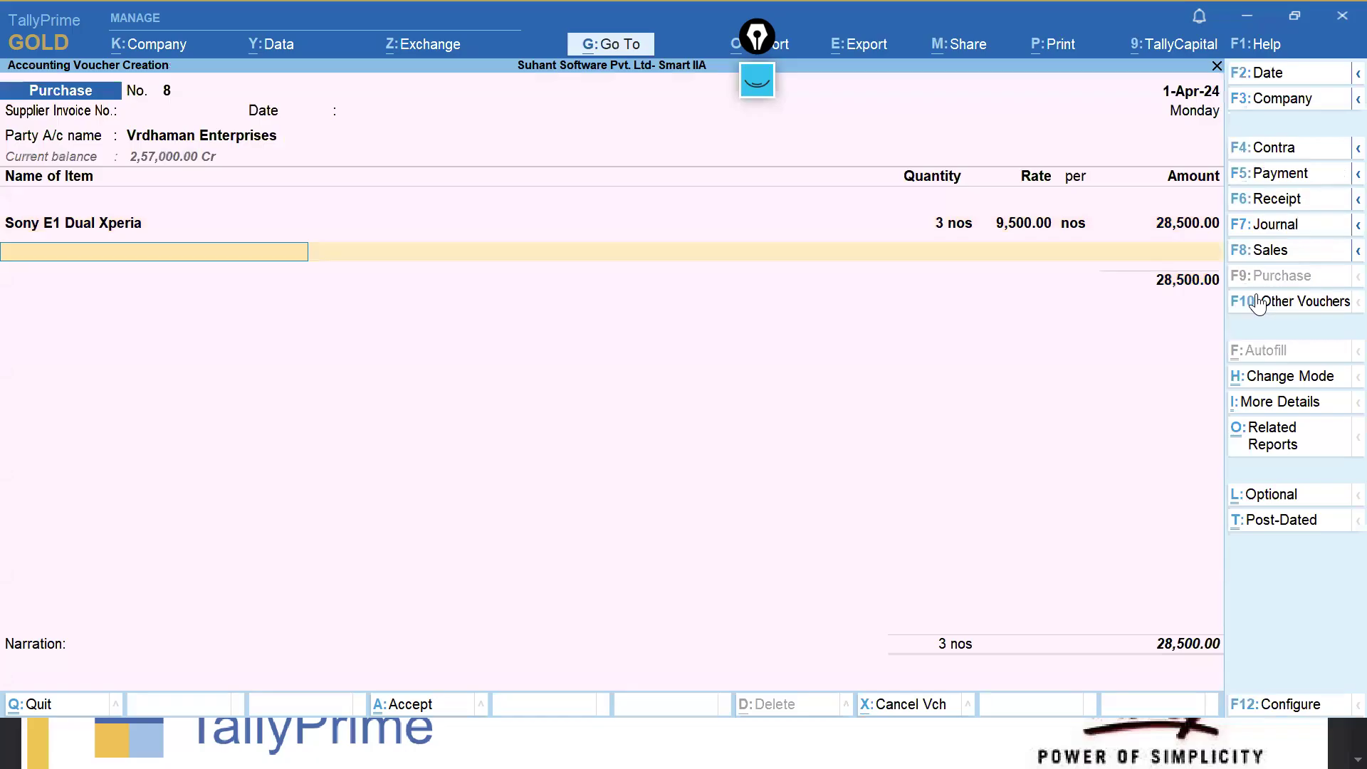
Add 3 nos of Oppo A31 Mobile to Mumbai Location at a rate of 13,700 per nos, allocated to Purchase A/c.
{"action": "type", "text": "op"}
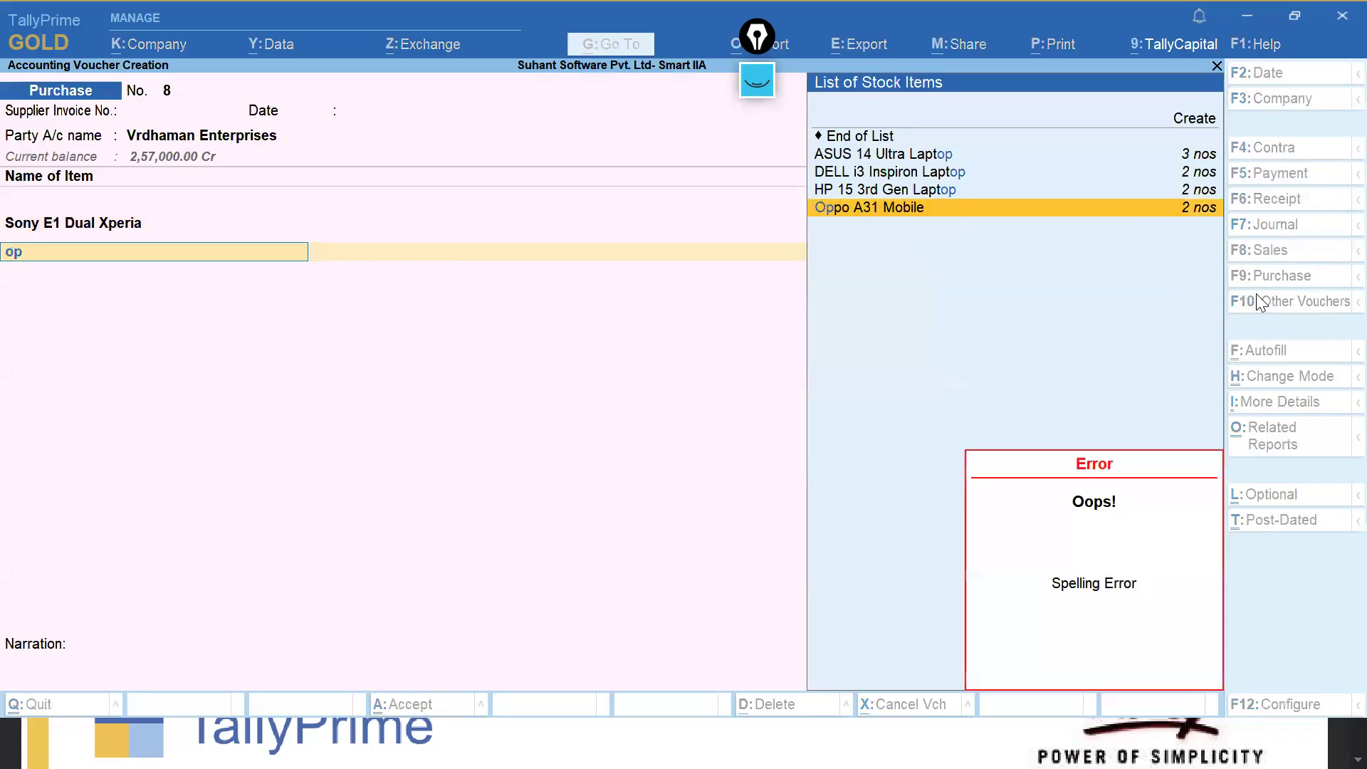
{"action": "key", "text": "Return"}
{"action": "type", "text": "Mum"}
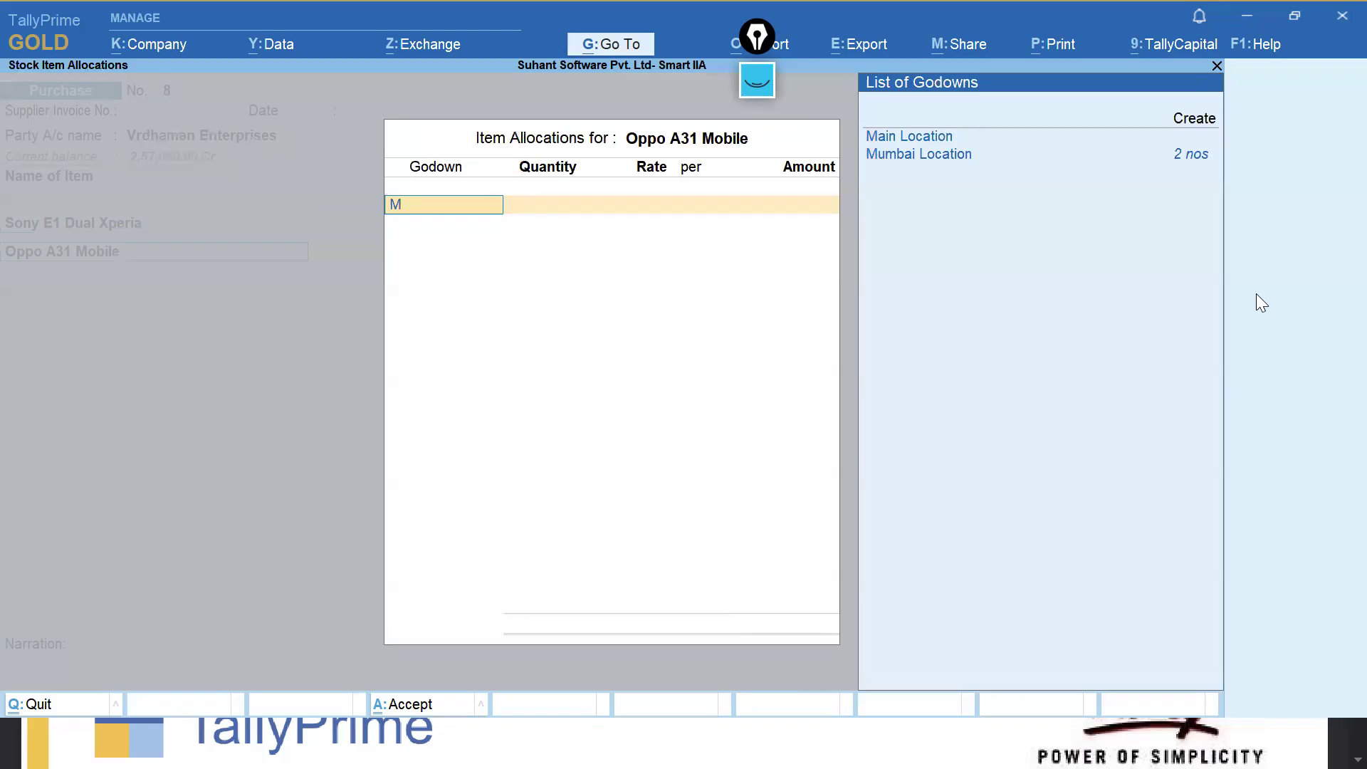
{"action": "key", "text": "Return"}
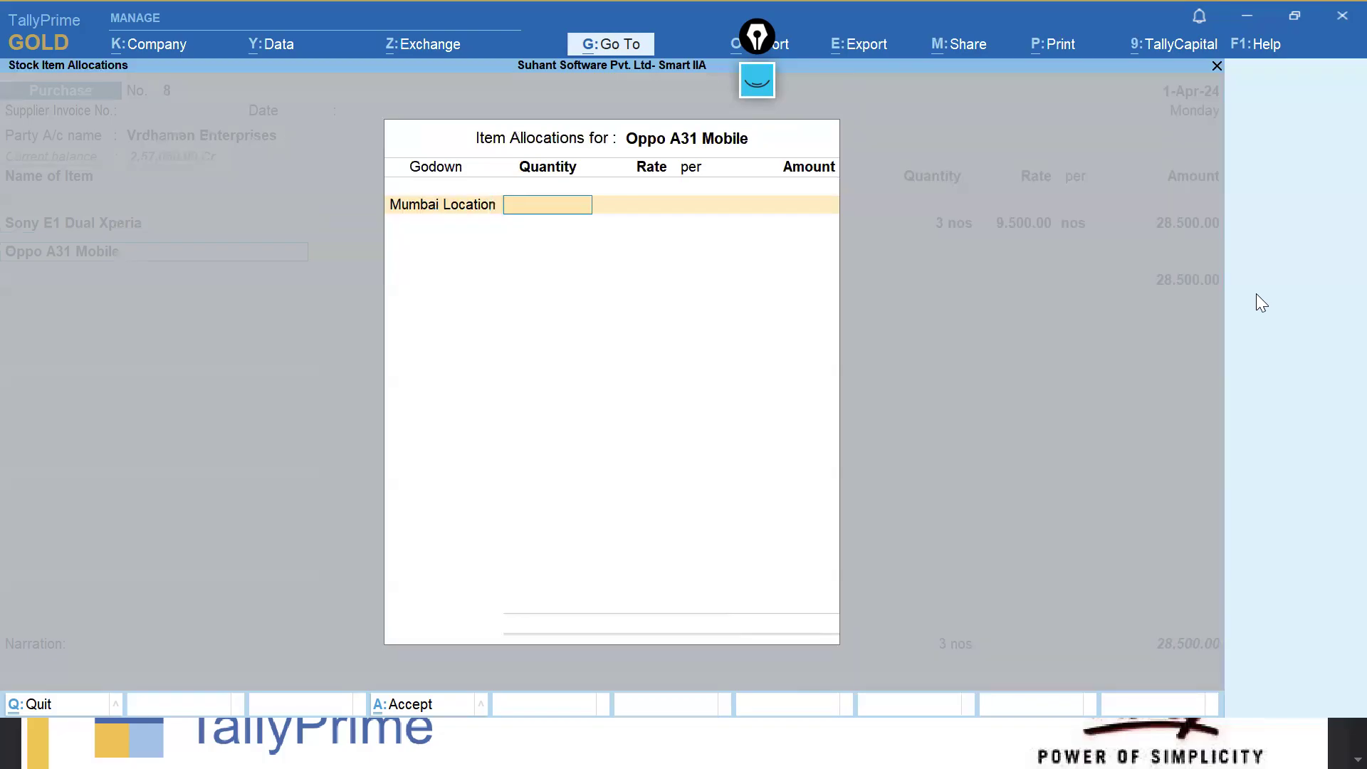
{"action": "type", "text": "3"}
{"action": "key", "text": "Return"}
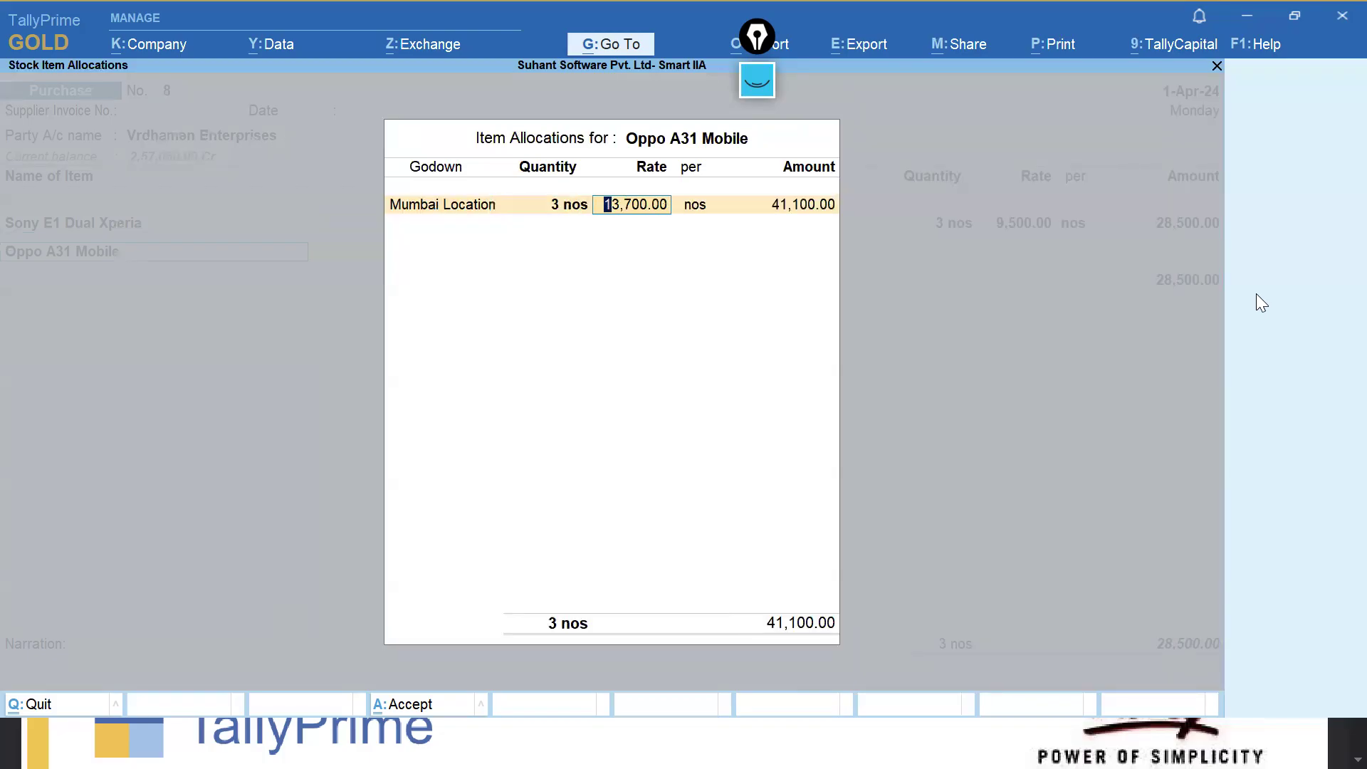
{"action": "key", "text": "ctrl+a"}
{"action": "key", "text": "Return"}
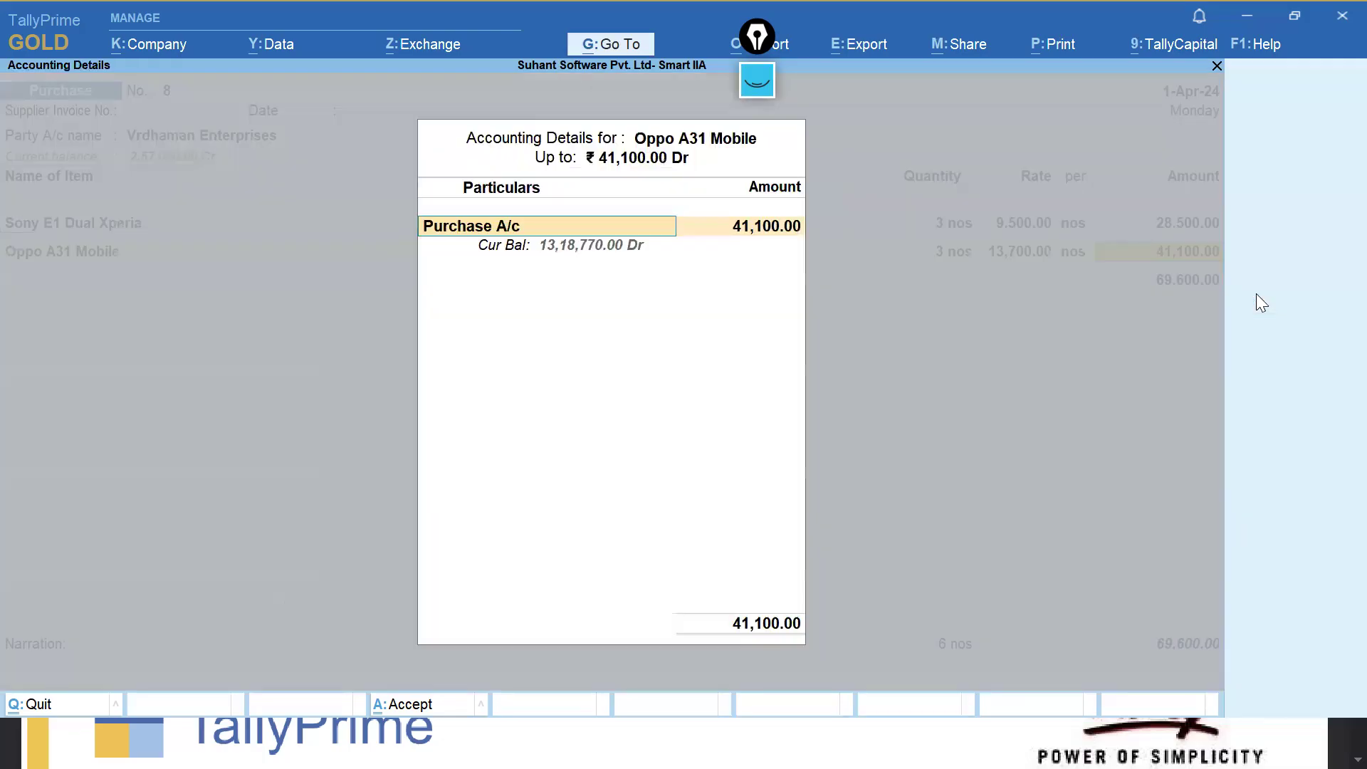
{"action": "key", "text": "ctrl+a"}
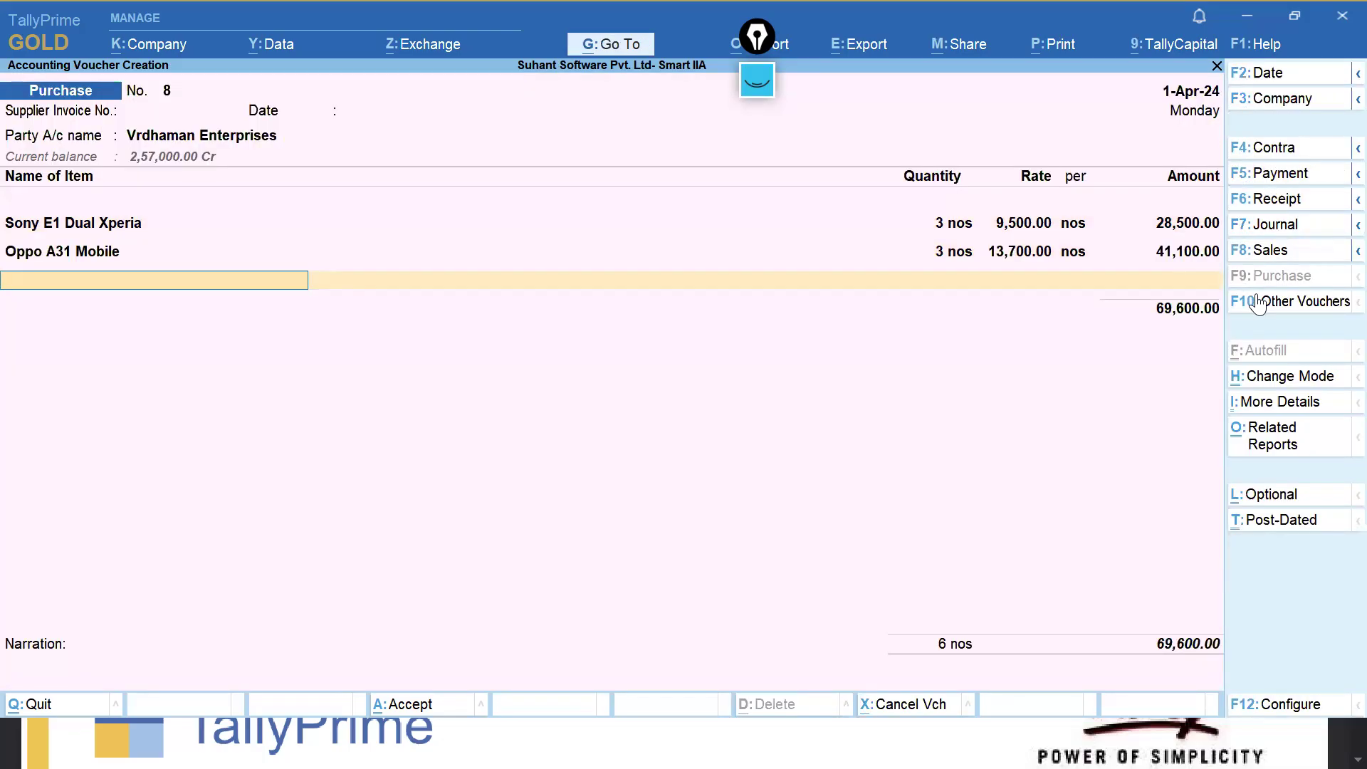
Add 2 nos of Oneplus Nord Mobile to Mumbai Location at a rate of 27,000 per nos.
{"action": "type", "text": "On"}
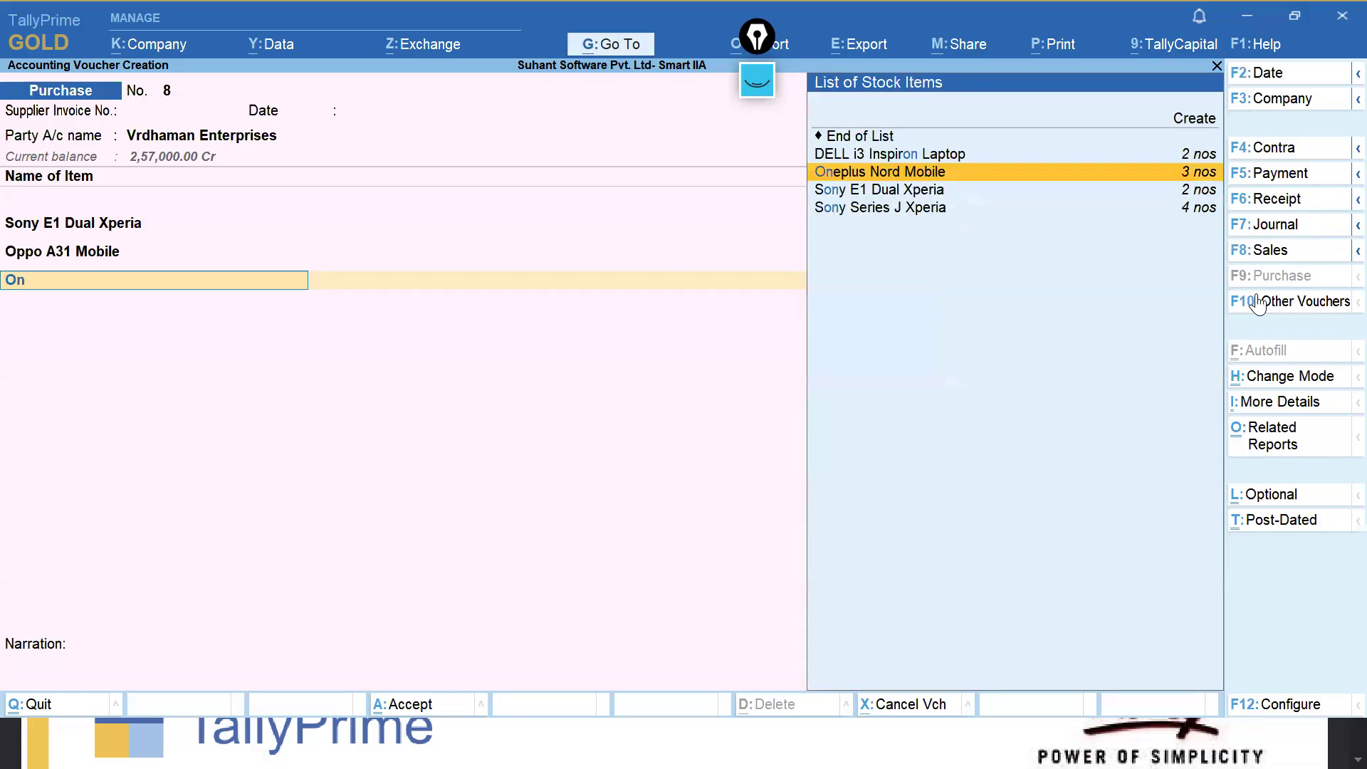
{"action": "key", "text": "Return"}
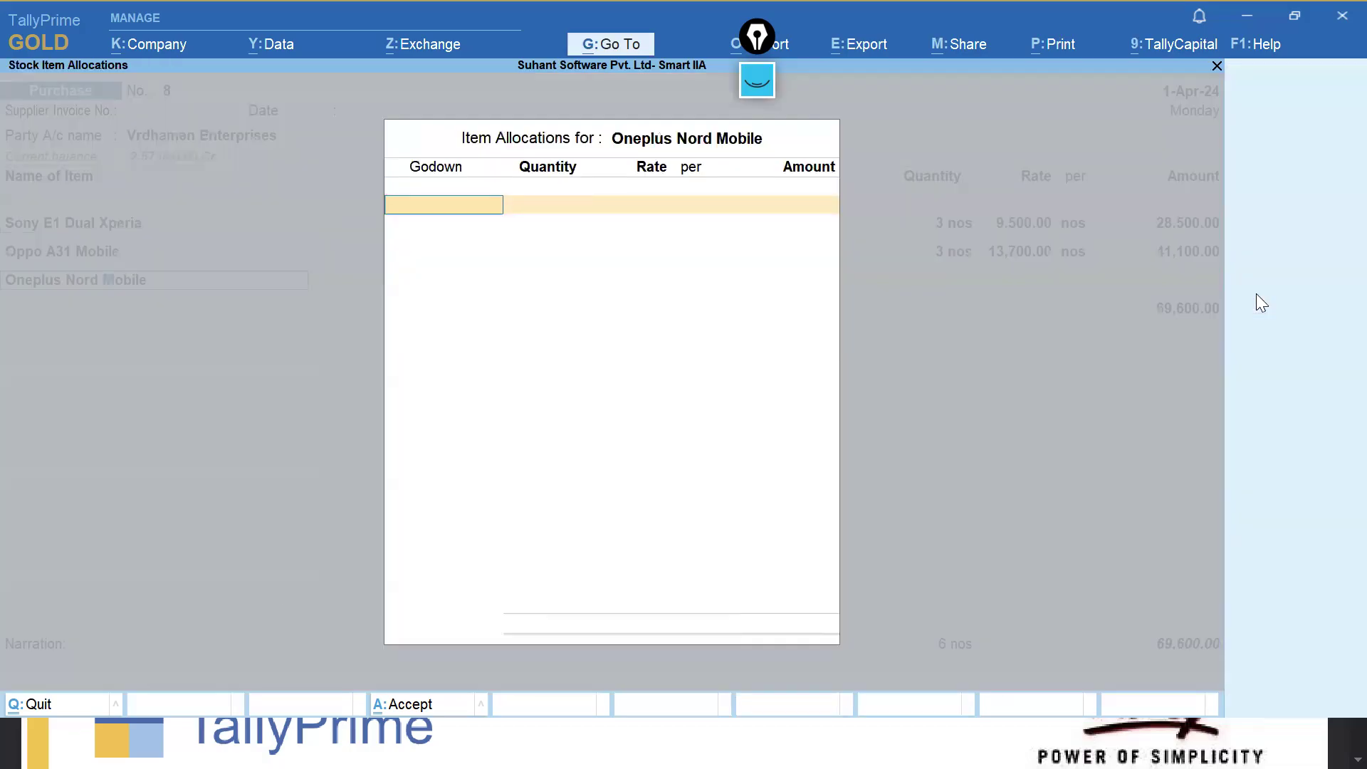
{"action": "type", "text": "Mum"}
{"action": "key", "text": "Return"}
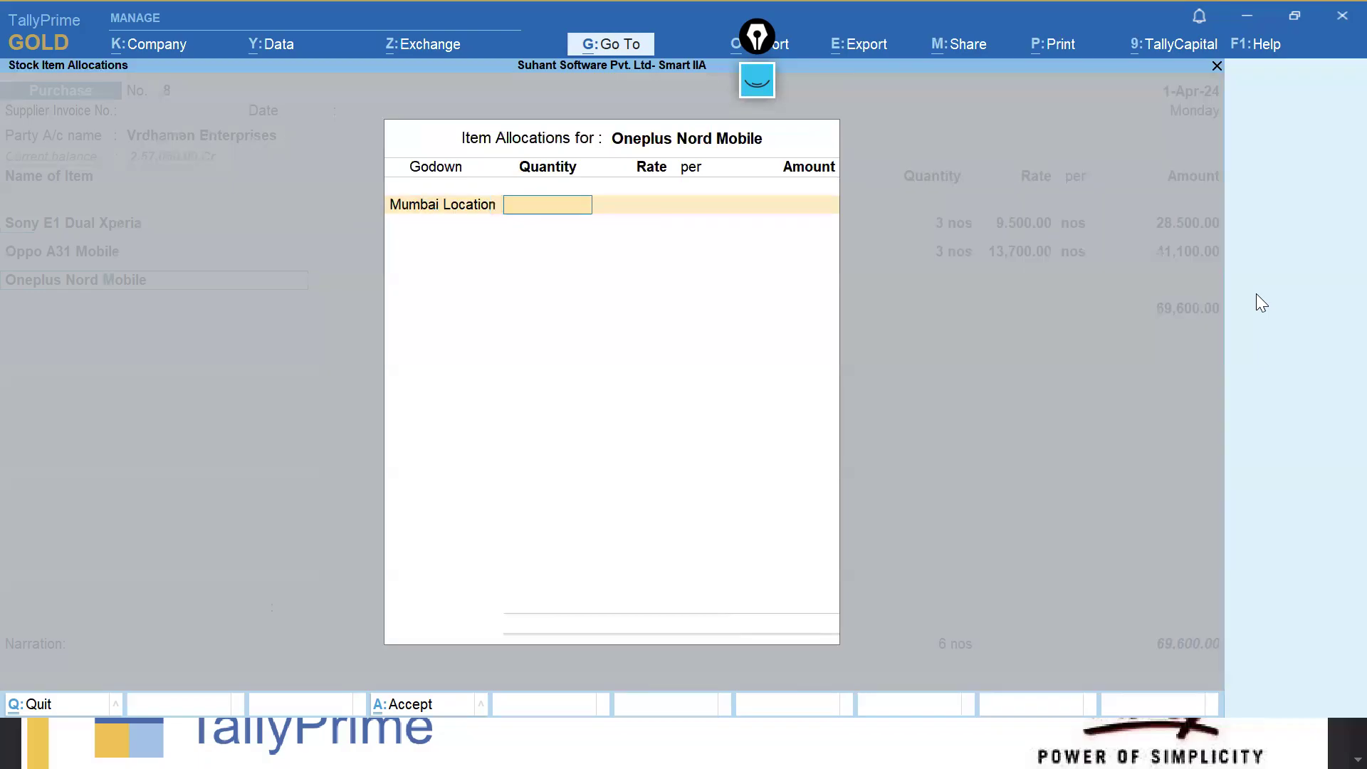
{"action": "type", "text": "2"}
{"action": "key", "text": "Return"}
{"action": "key", "text": "Return"}
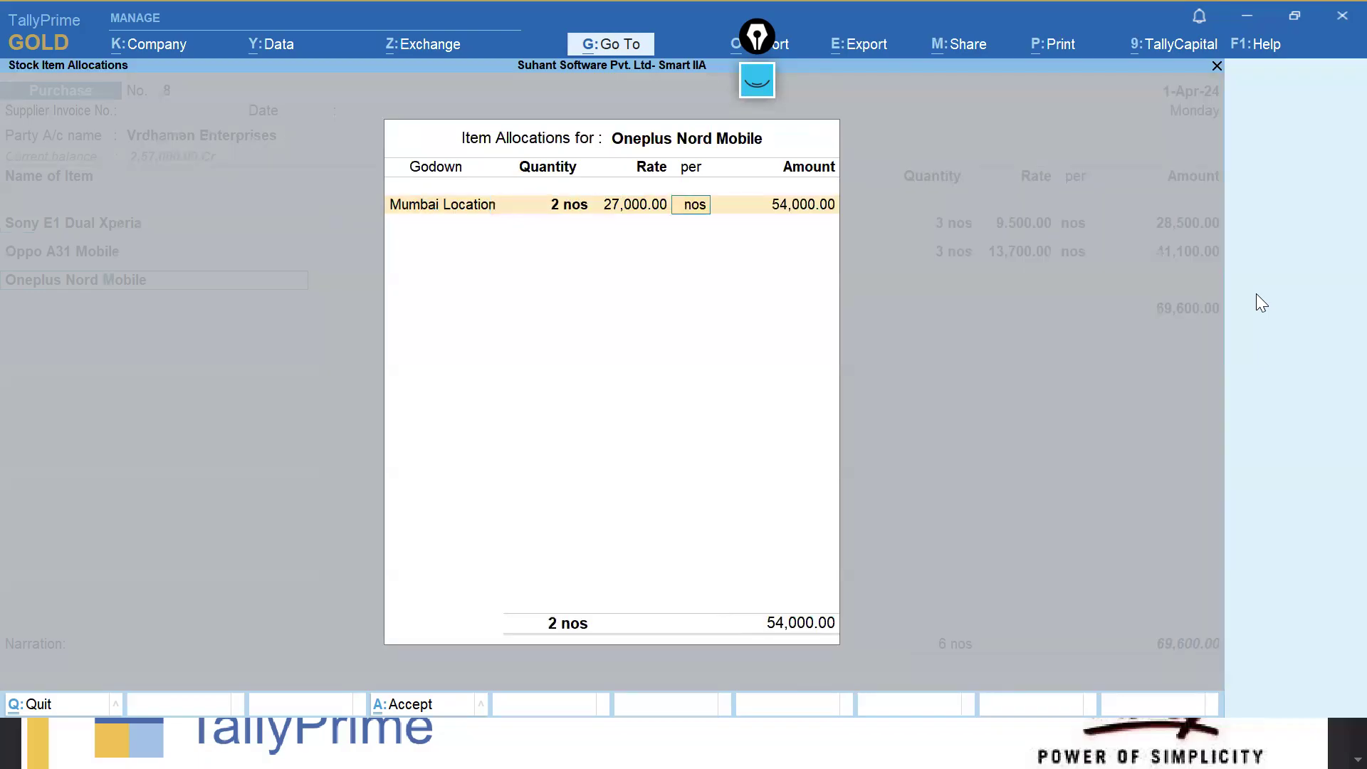
{"action": "key", "text": "ctrl+a"}
{"action": "key", "text": "Return"}
{"action": "key", "text": "Return"}
{"action": "key", "text": "Return"}
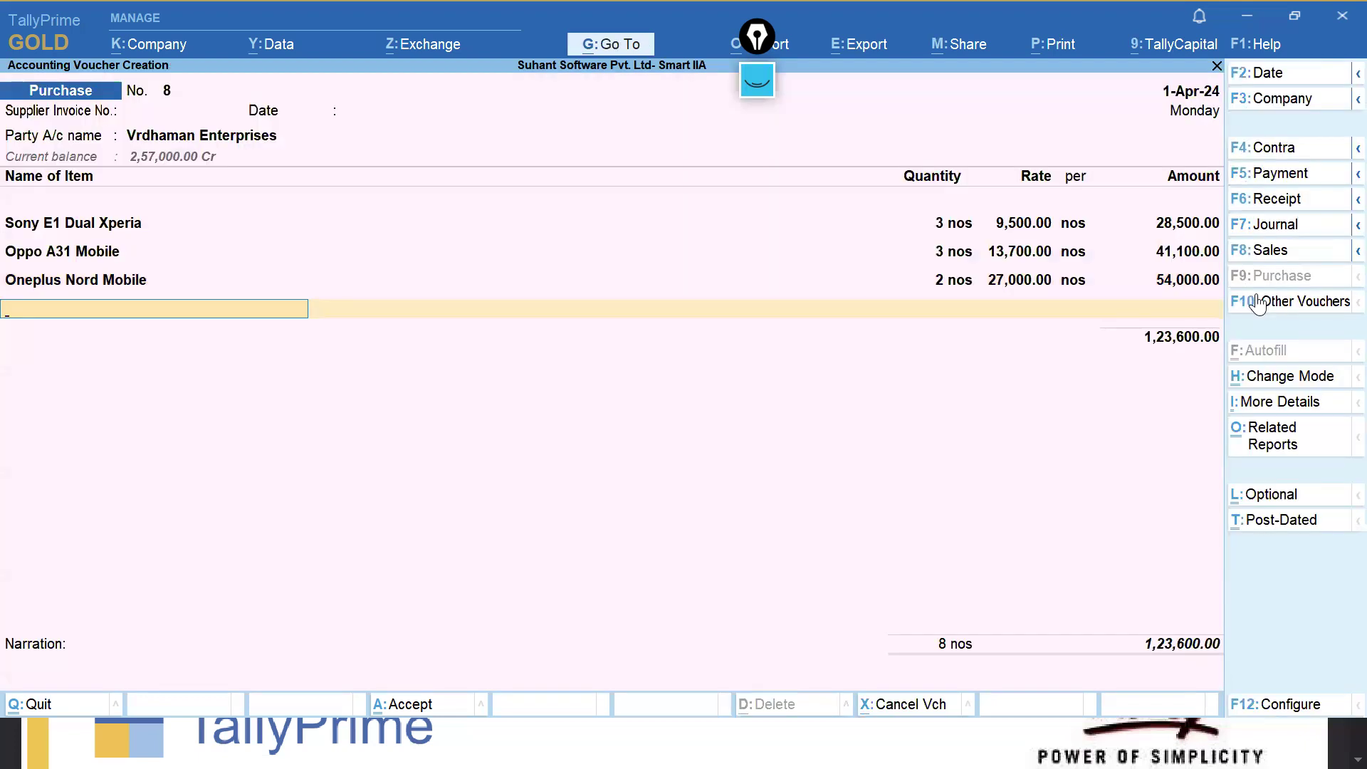
Add Sony Series J Xperia as the next purchase item and allocate it to Mumbai Location.
{"action": "type", "text": "Son"}
{"action": "key", "text": "Down"}
{"action": "key", "text": "Down"}
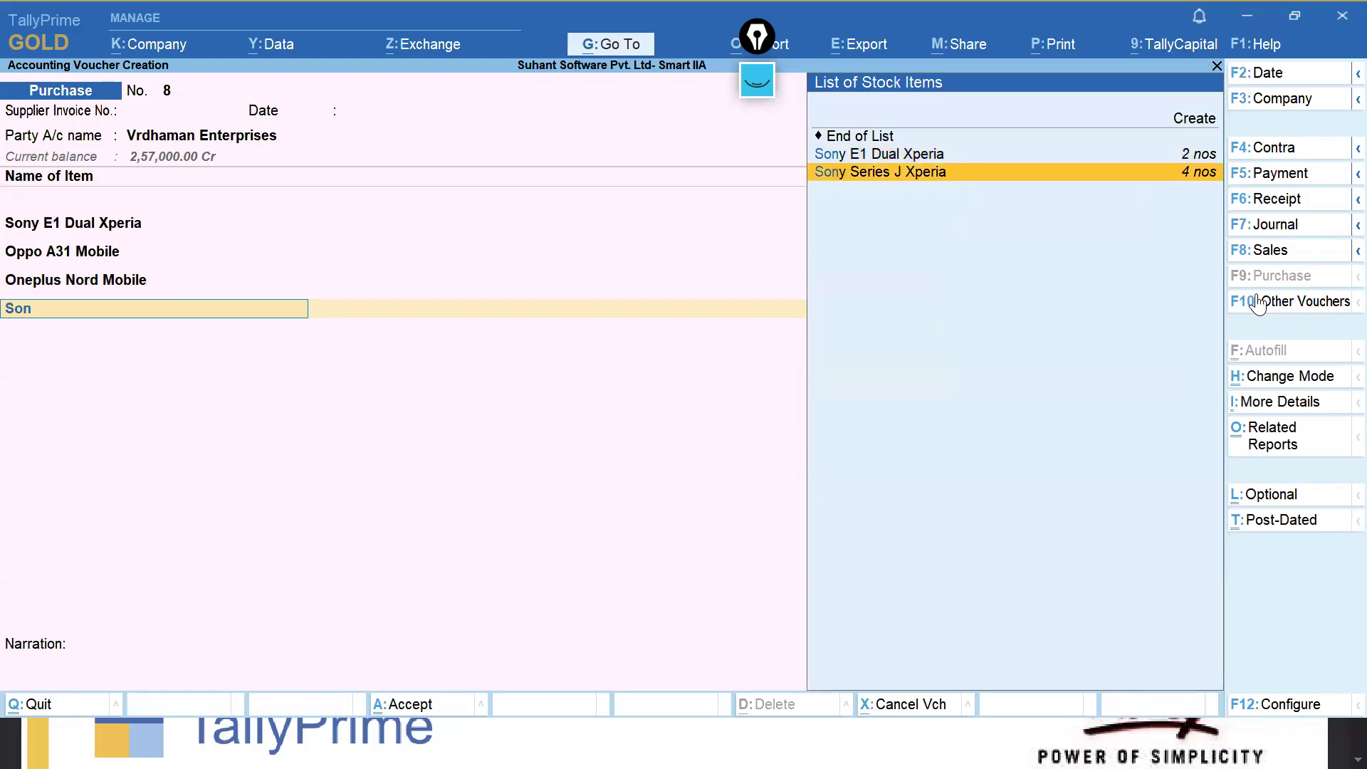
{"action": "key", "text": "Return"}
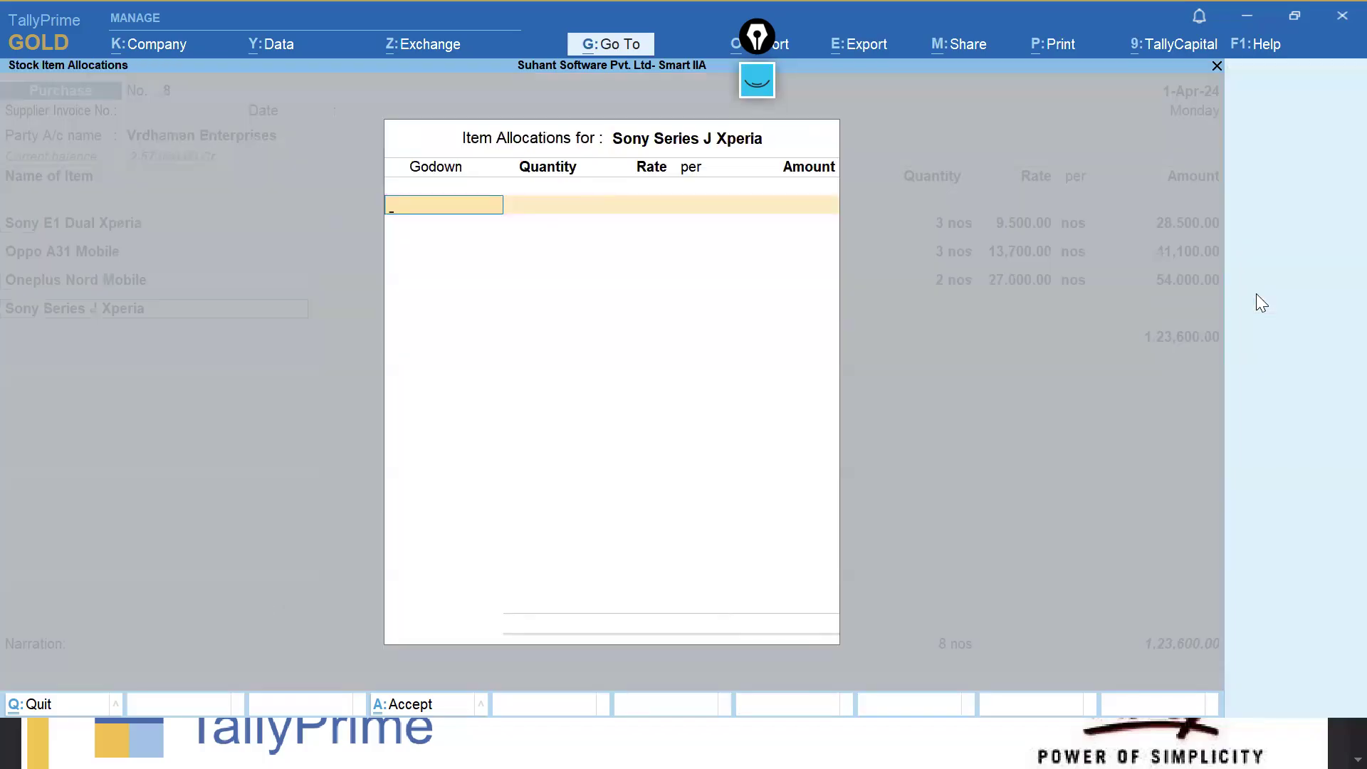
{"action": "type", "text": "Mu"}
{"action": "key", "text": "Return"}
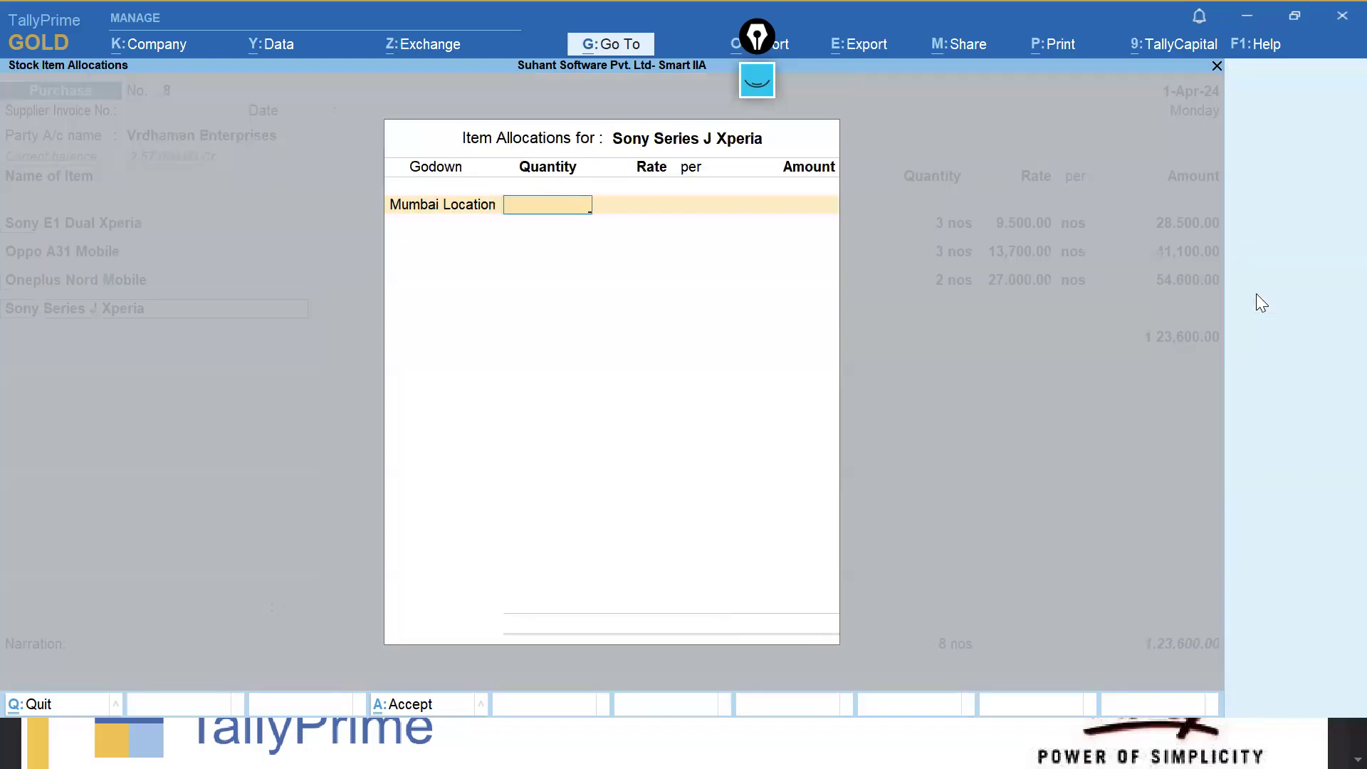
{"action": "type", "text": "0-1"}
{"action": "key", "text": "BackSpace"}
{"action": "key", "text": "BackSpace"}
{"action": "key", "text": "BackSpace"}
{"action": "key", "text": "BackSpace"}
{"action": "key", "text": "BackSpace"}
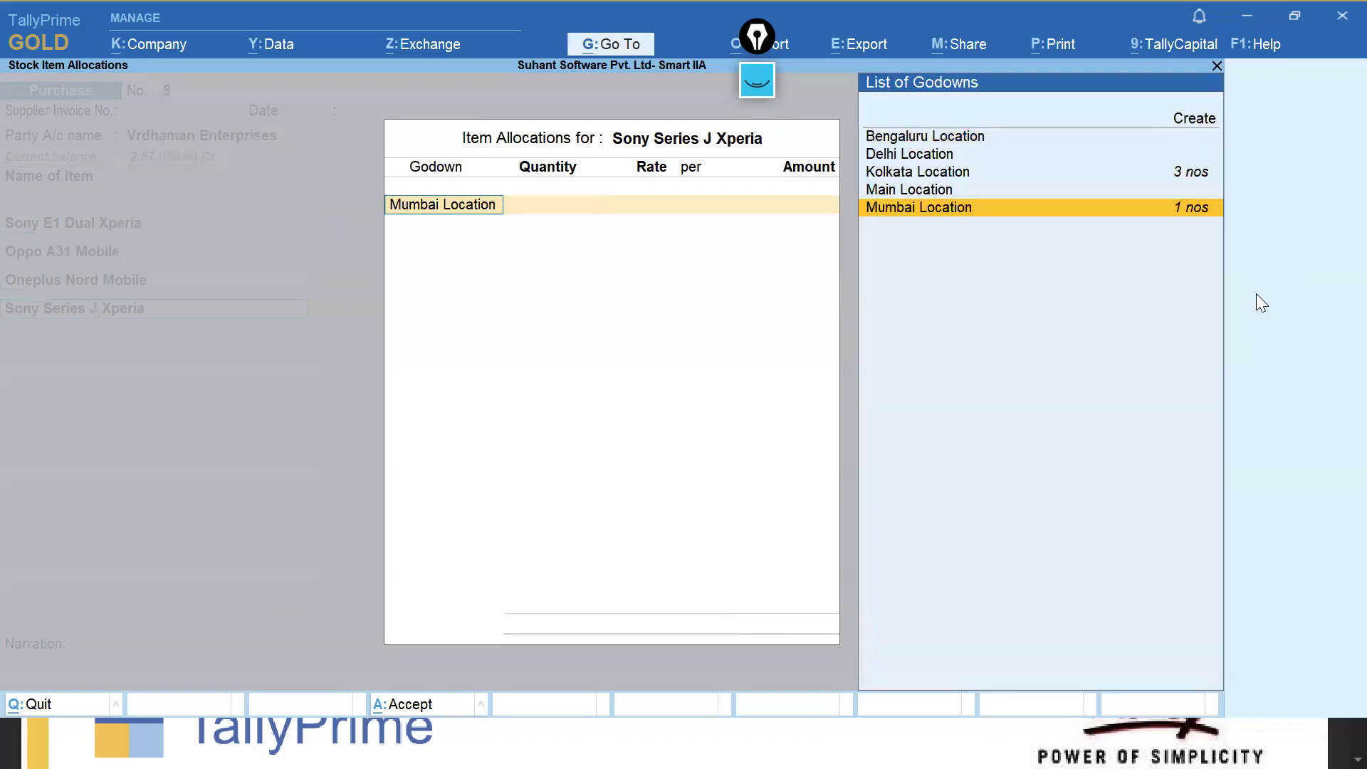
Keep Mumbai Location for Sony Series J Xperia and enter 1 nos at a rate of 8,000 per nos.
{"action": "key", "text": "Return"}
{"action": "key", "text": "Return"}
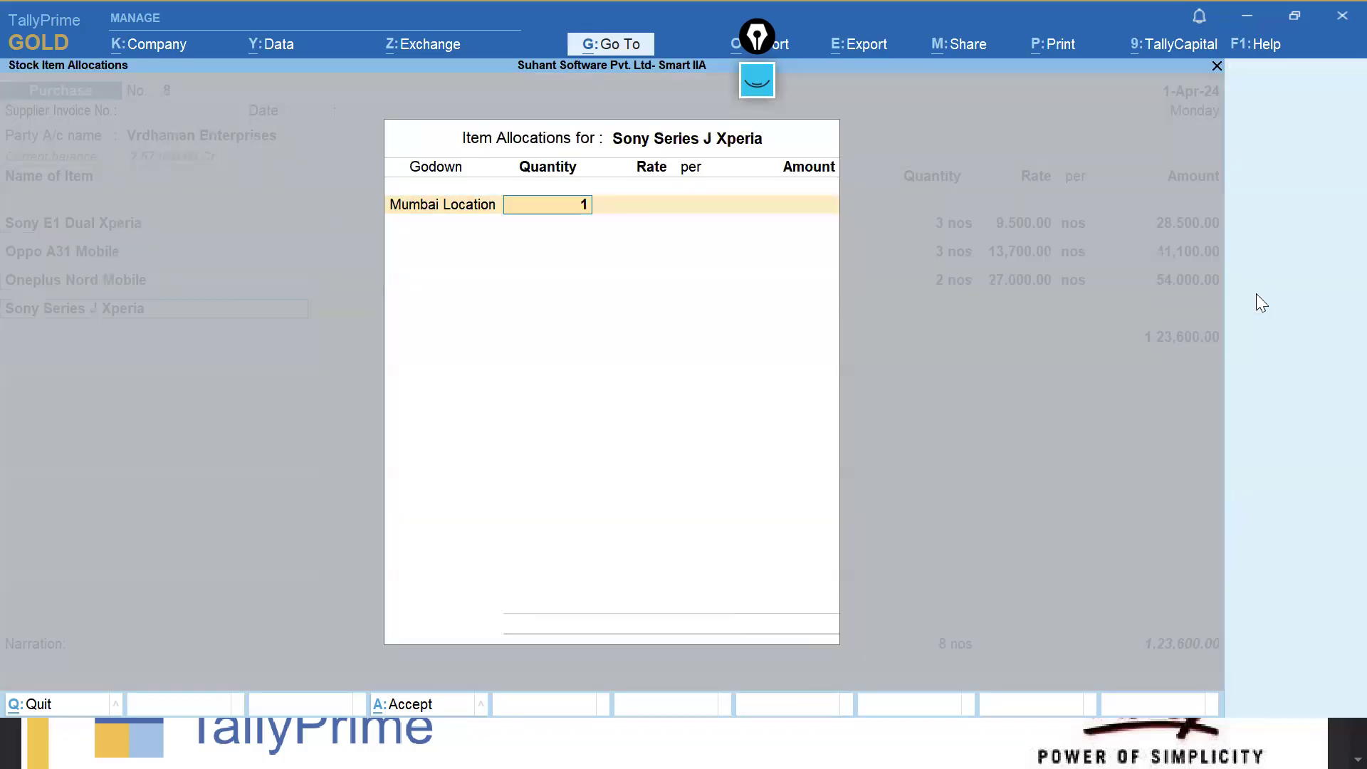
{"action": "type", "text": "1"}
{"action": "key", "text": "Return"}
{"action": "key", "text": "Return"}
{"action": "key", "text": "Return"}
{"action": "key", "text": "Return"}
{"action": "key", "text": "Return"}
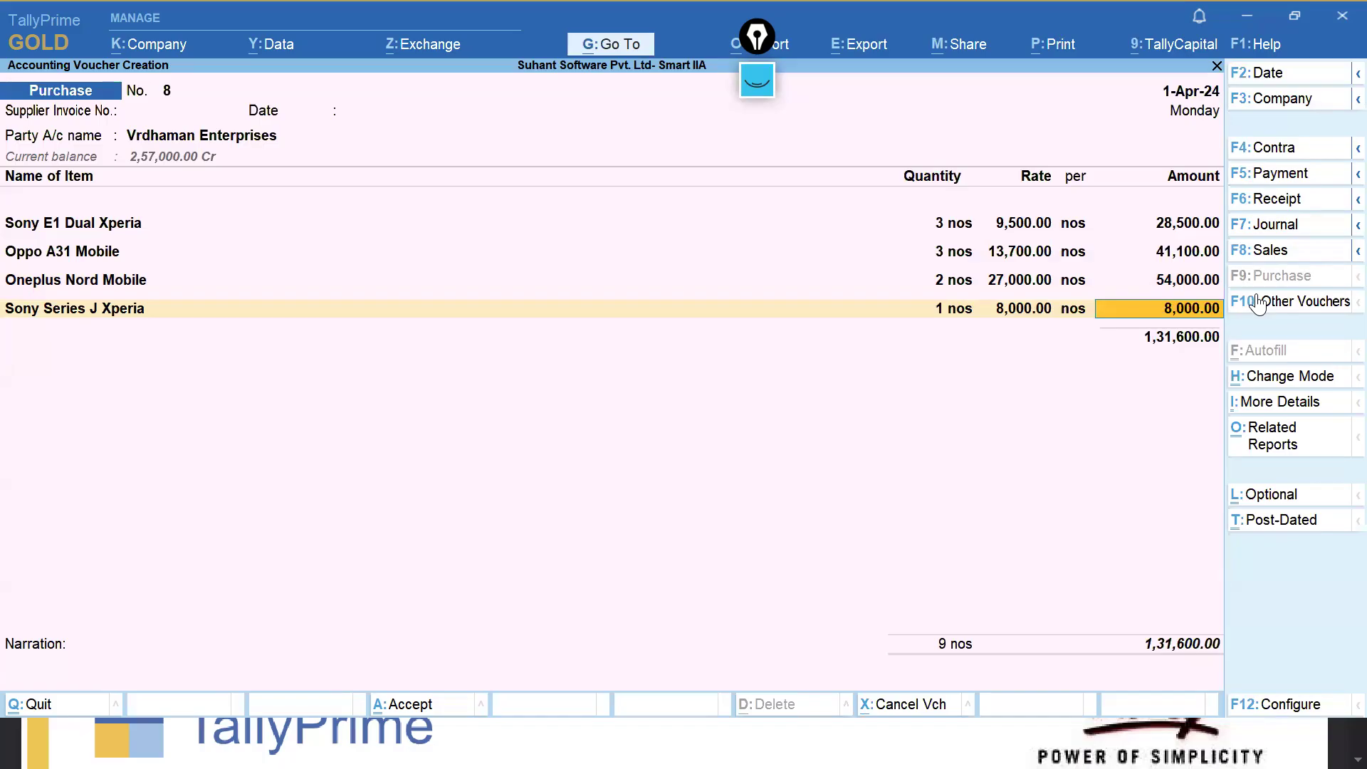
Save the Vrdhaman Enterprises purchase voucher, and reopen saved voucher No. 8 to check and accept it again.
{"action": "key", "text": "ctrl"}
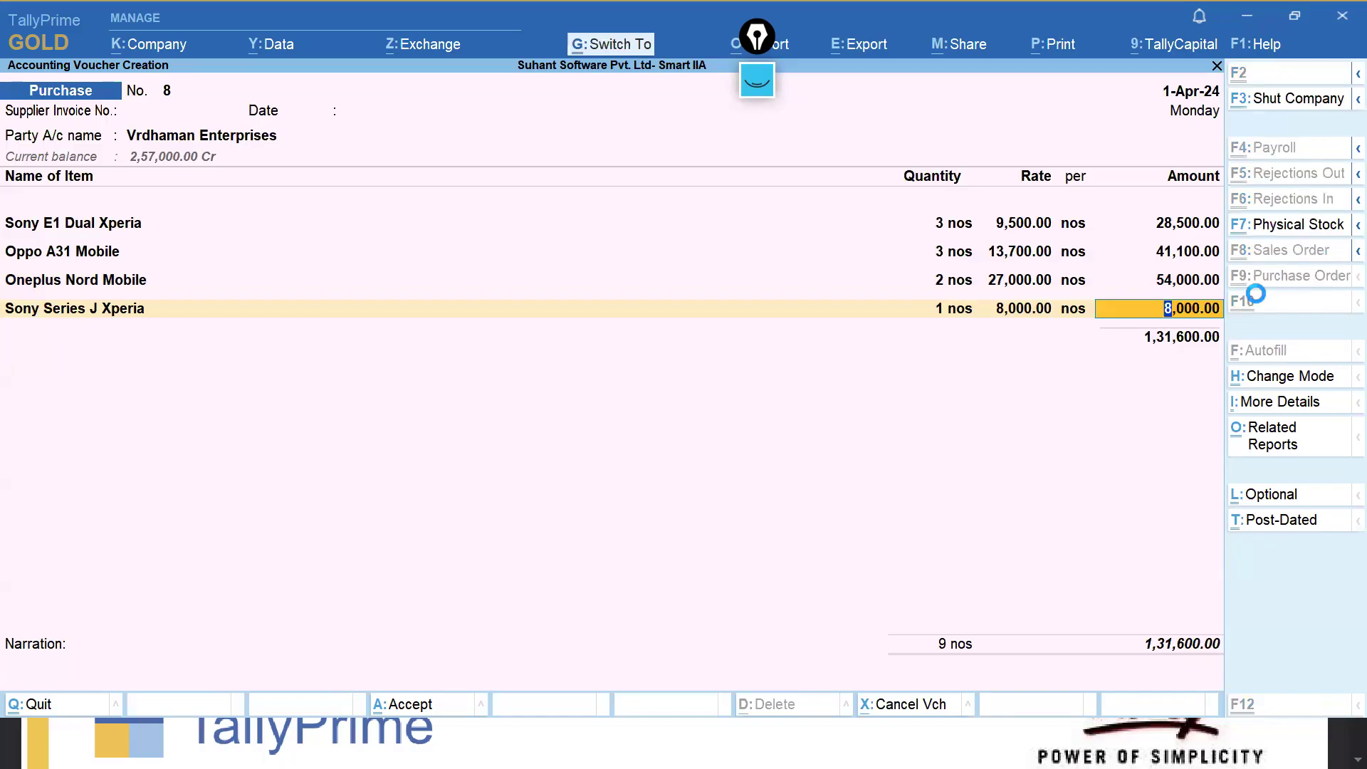
{"action": "key", "text": "ctrl+a"}
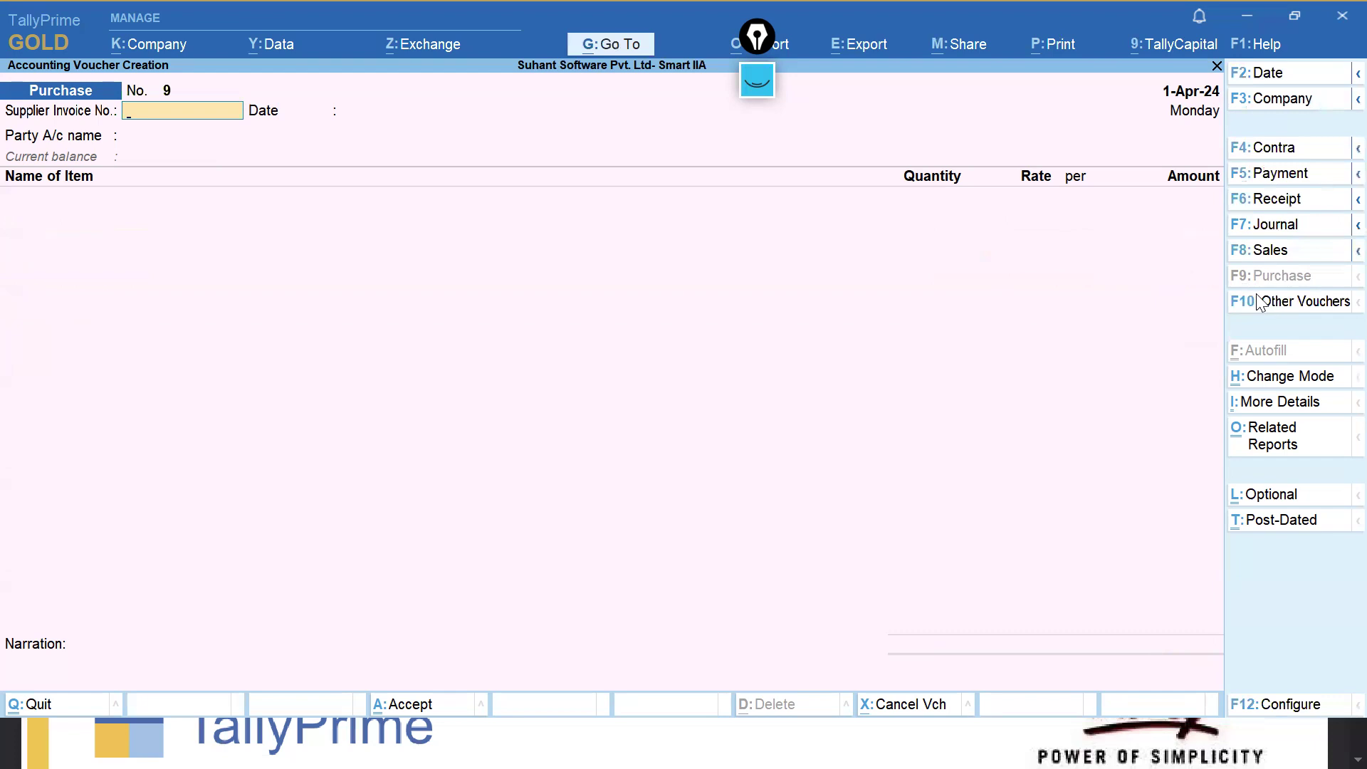
{"action": "key", "text": "Page_Up"}
{"action": "key", "text": "ctrl"}
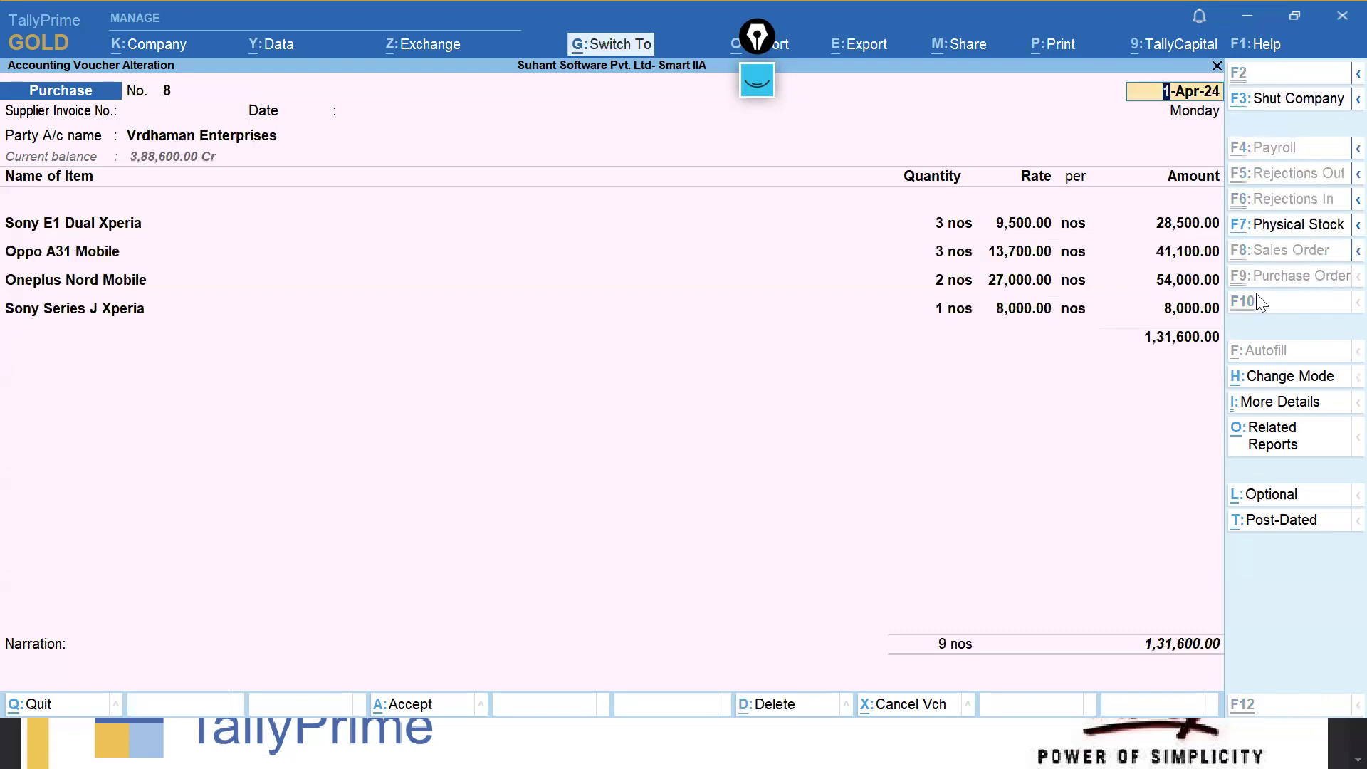
{"action": "key", "text": "ctrl+a"}
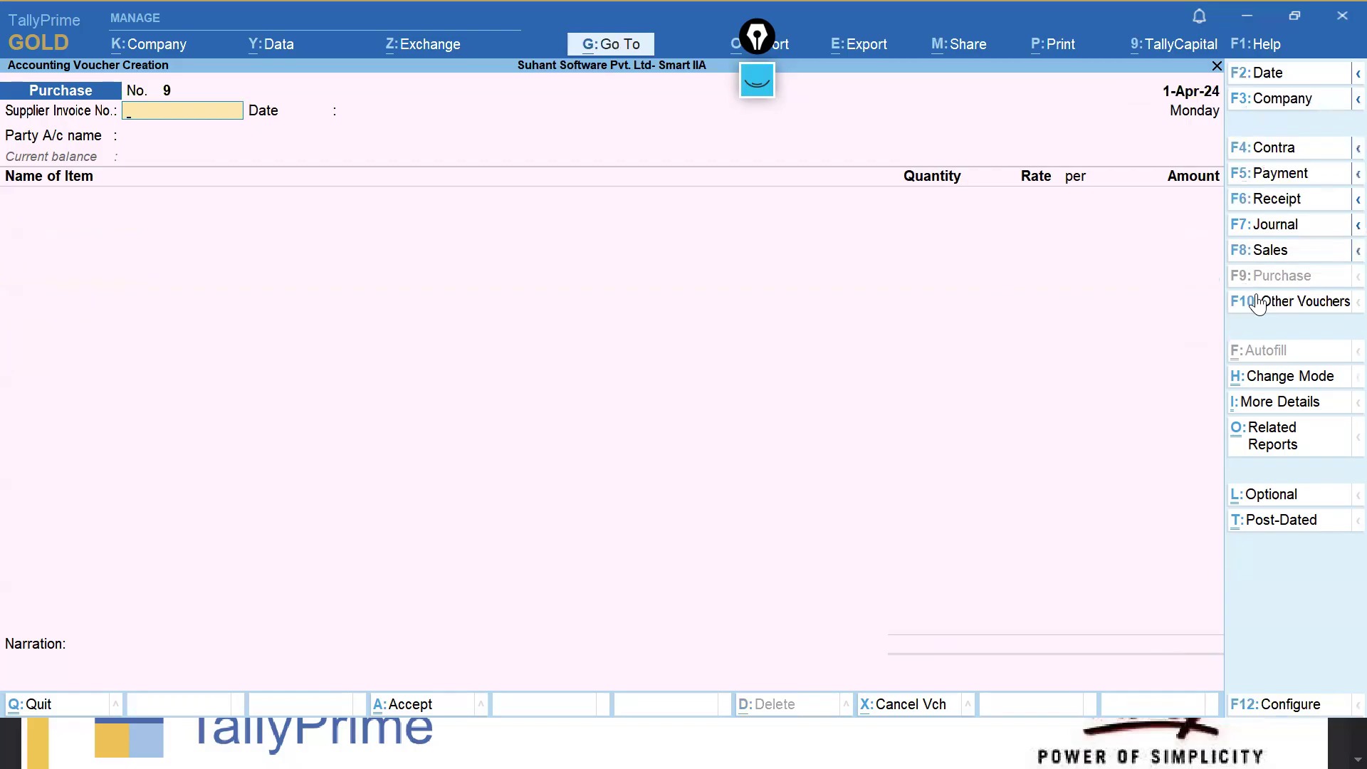
Change the voucher type to Debit Note and select Vrdhaman Enterprises as the party account.
{"action": "left_click", "coordinate": [1274, 309]}
{"action": "key", "text": "Up"}
{"action": "key", "text": "Up"}
{"action": "key", "text": "Up"}
{"action": "key", "text": "Up"}
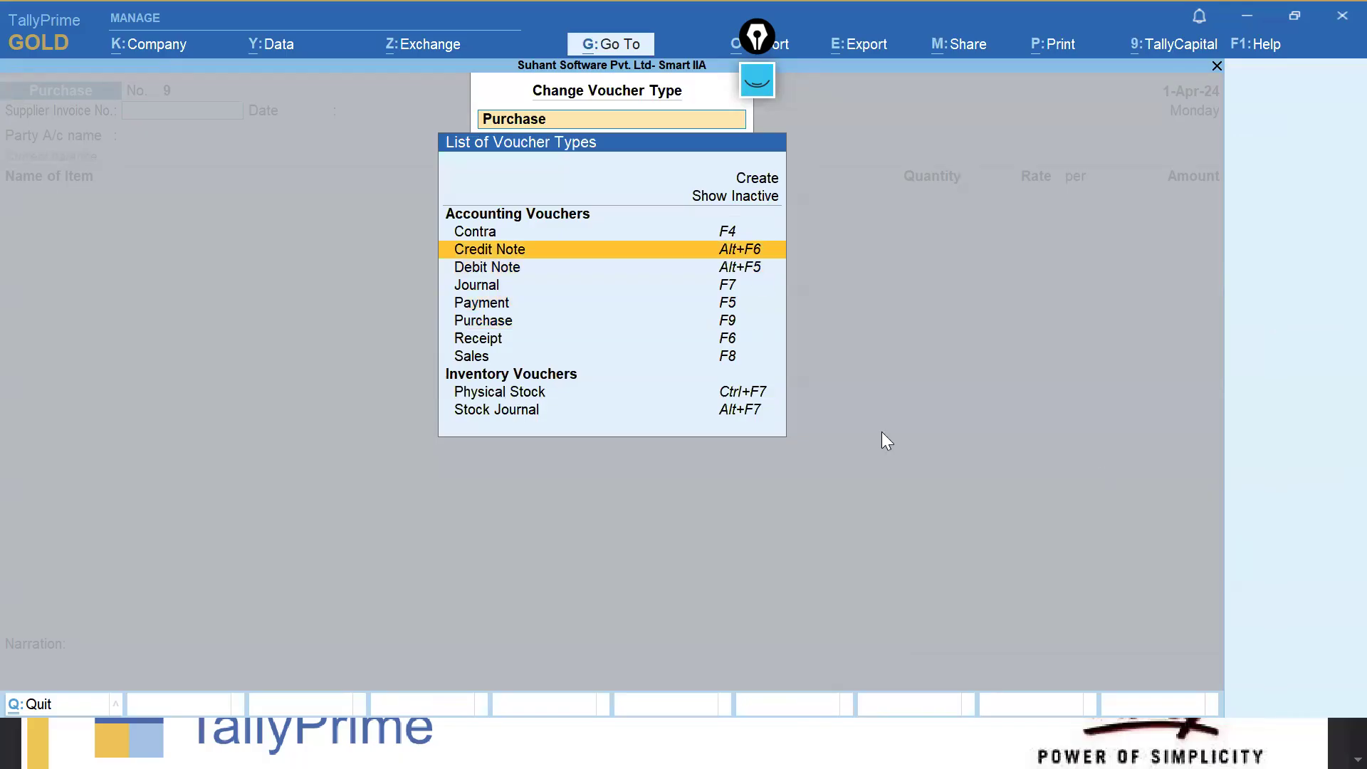
{"action": "key", "text": "Down"}
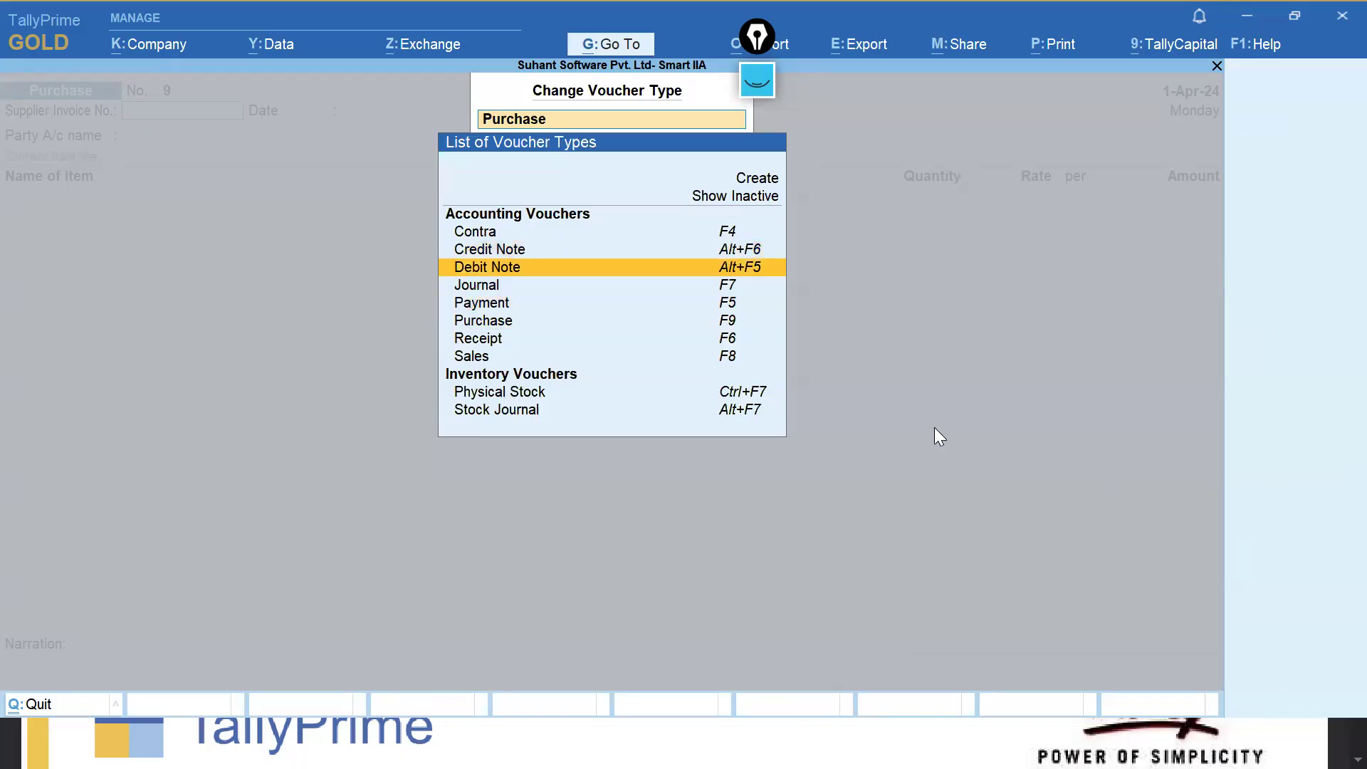
{"action": "key", "text": "Return"}
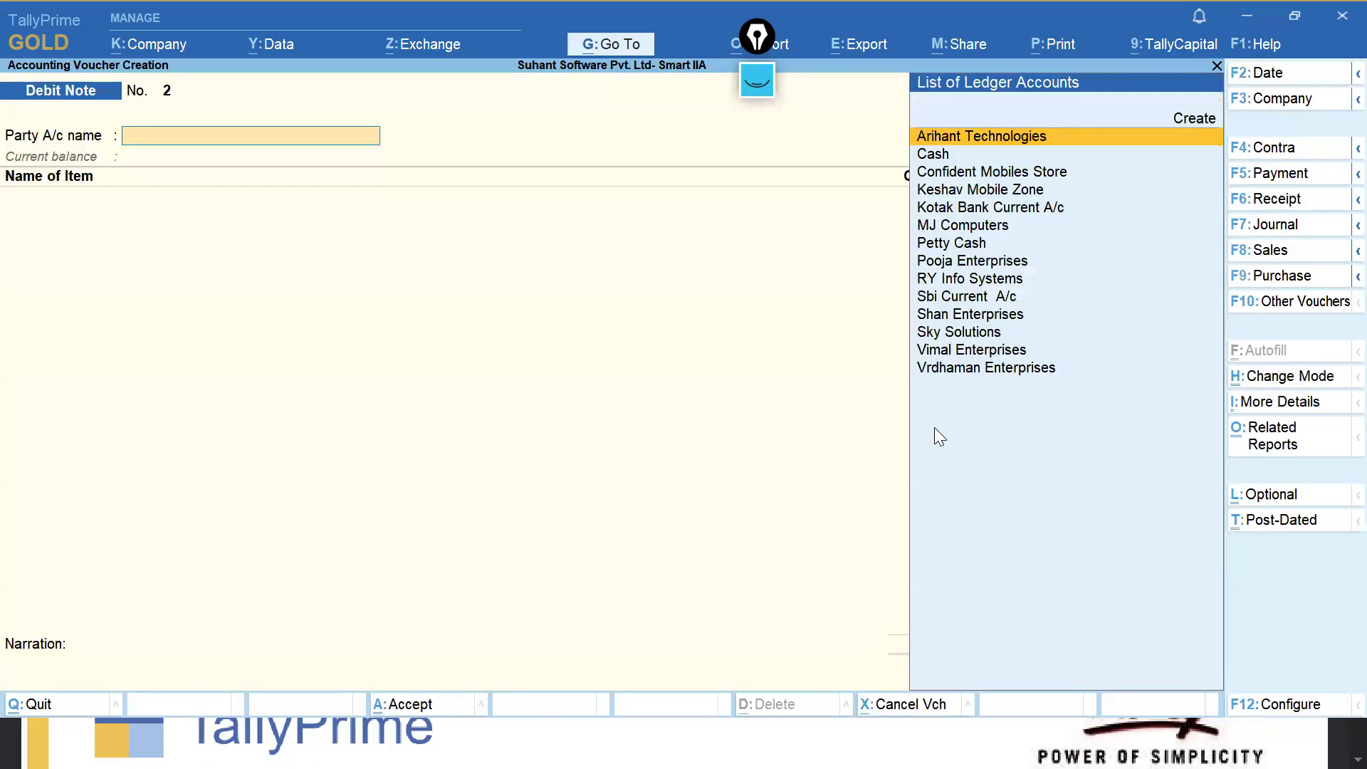
{"action": "type", "text": "Vr"}
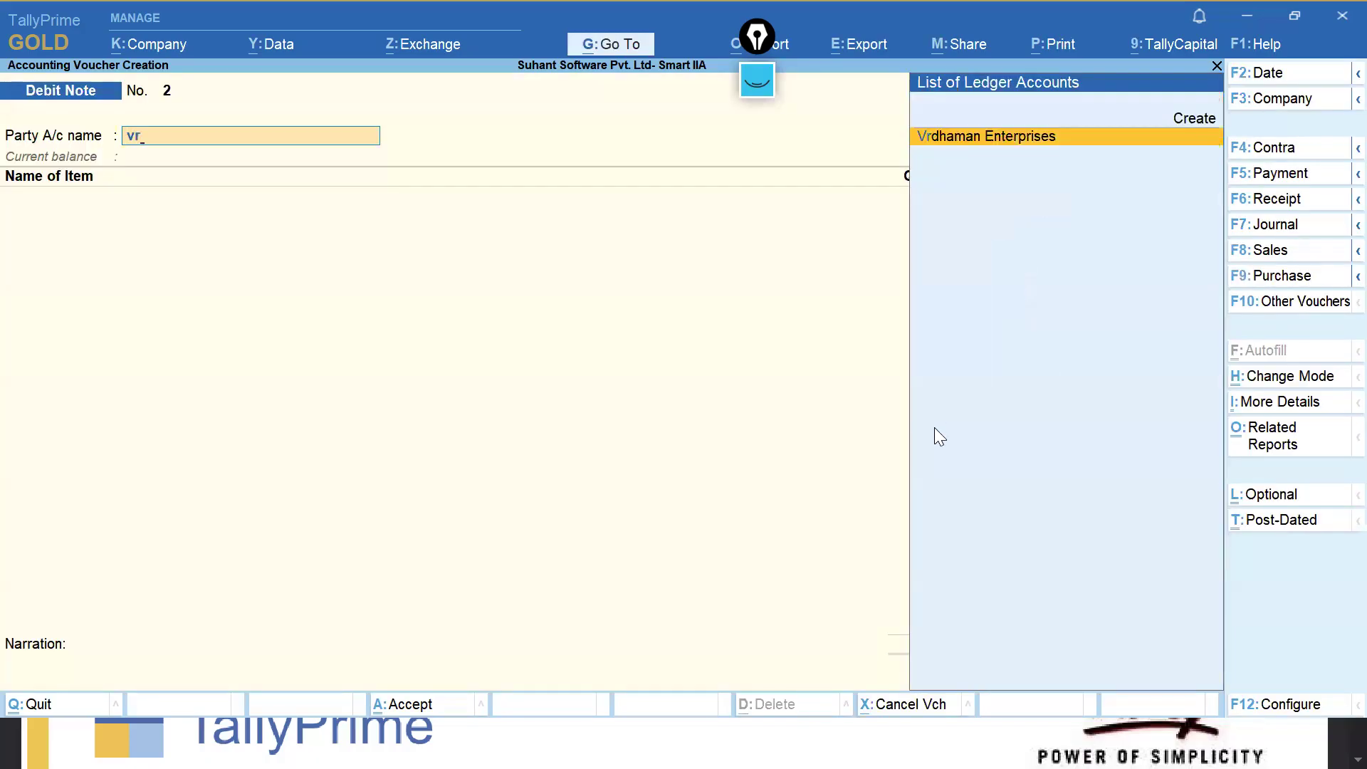
{"action": "key", "text": "Return"}
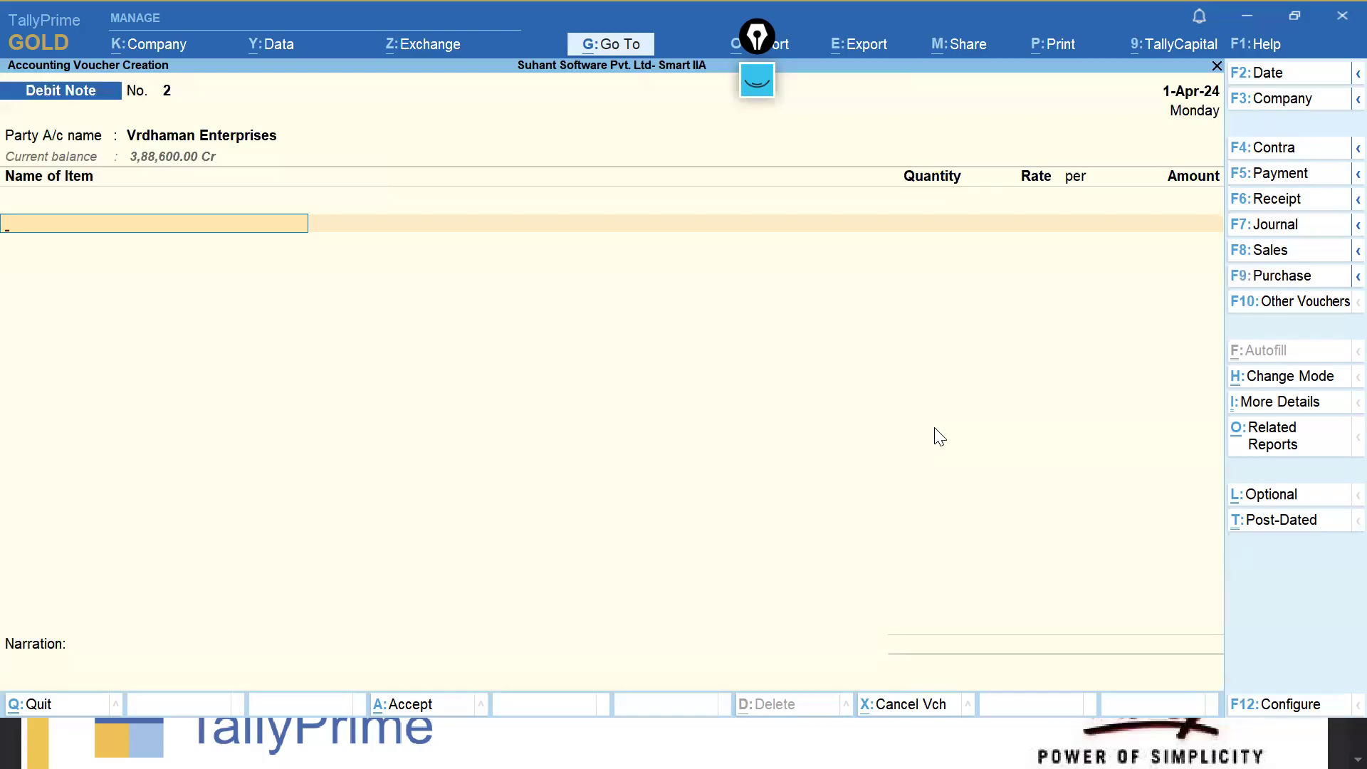
Add 2 nos of Sony E1 Dual Xperia returned from Mumbai Location at a rate of 9,500 per nos, allocated to Purchase A/c.
{"action": "type", "text": "Sony"}
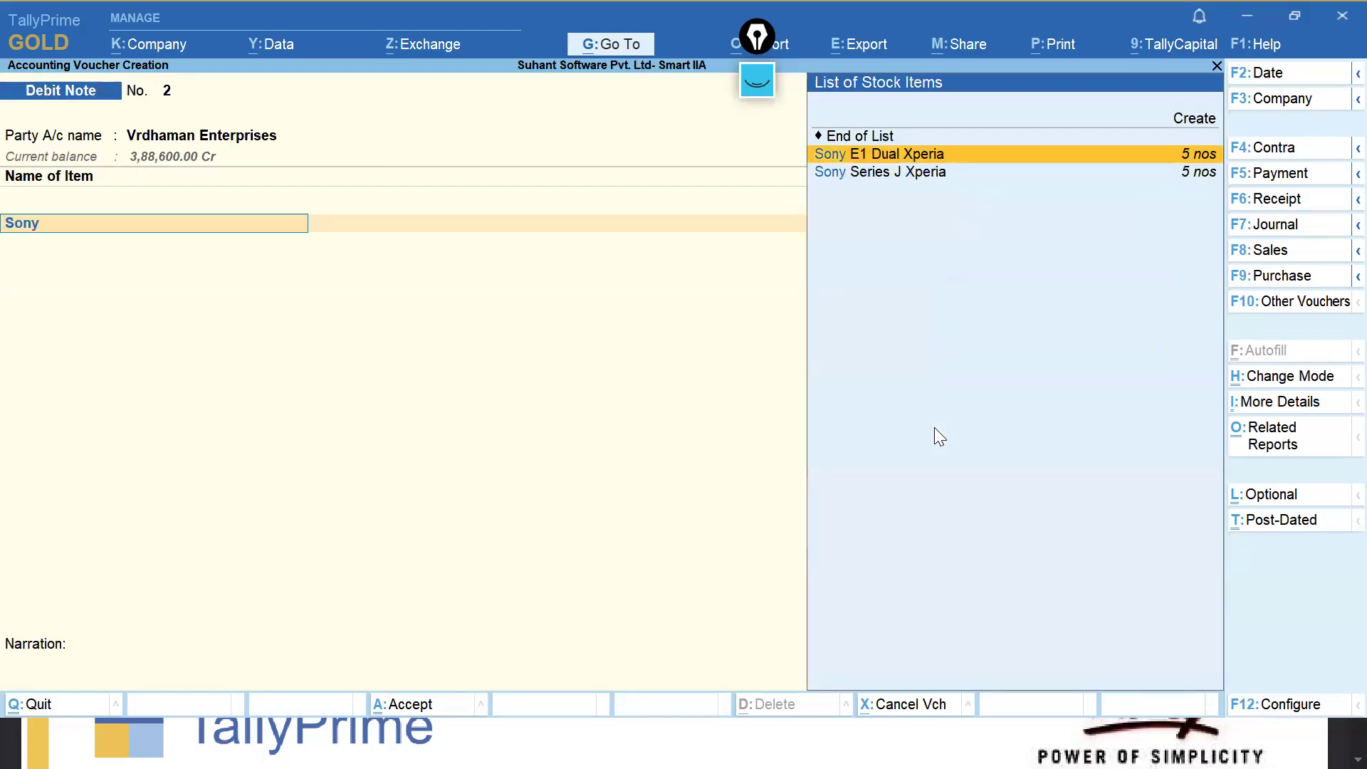
{"action": "key", "text": "Return"}
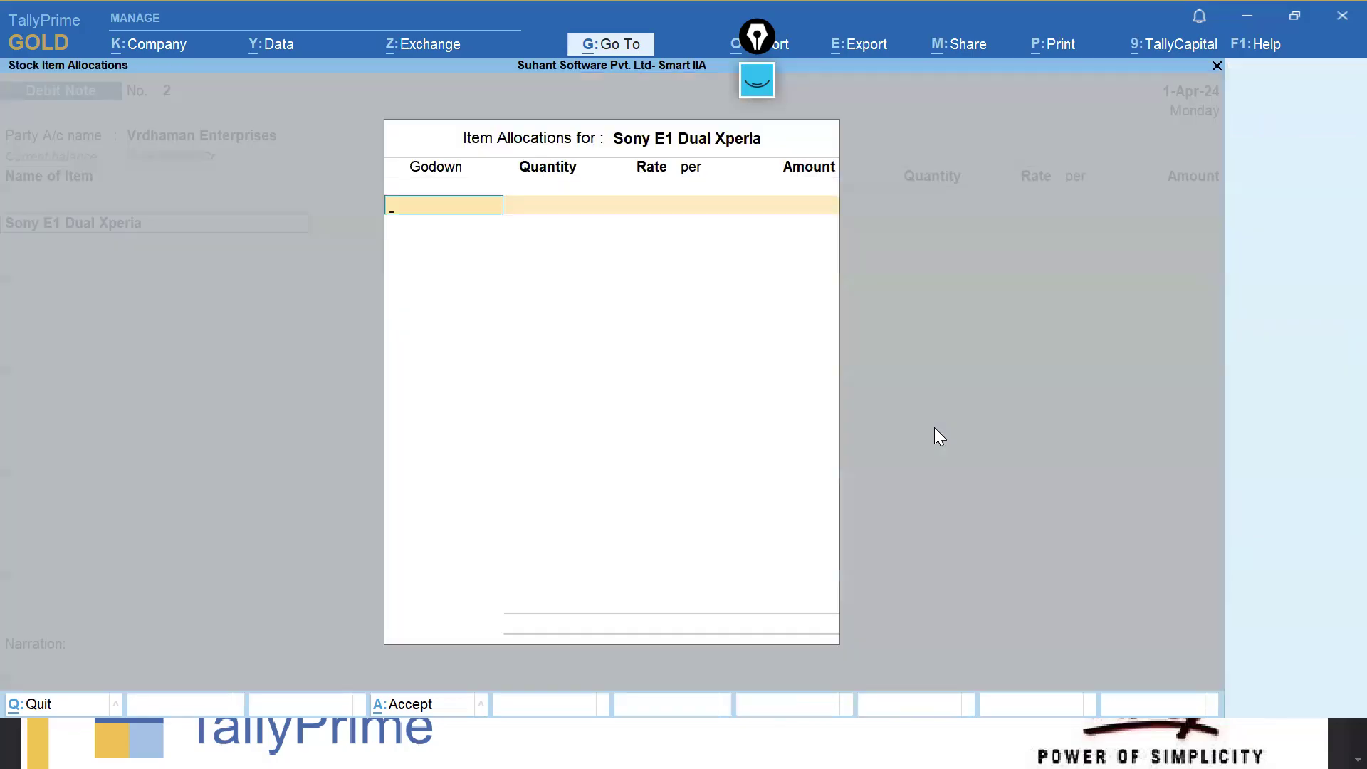
{"action": "type", "text": "Mu"}
{"action": "key", "text": "Return"}
{"action": "type", "text": "2 nos"}
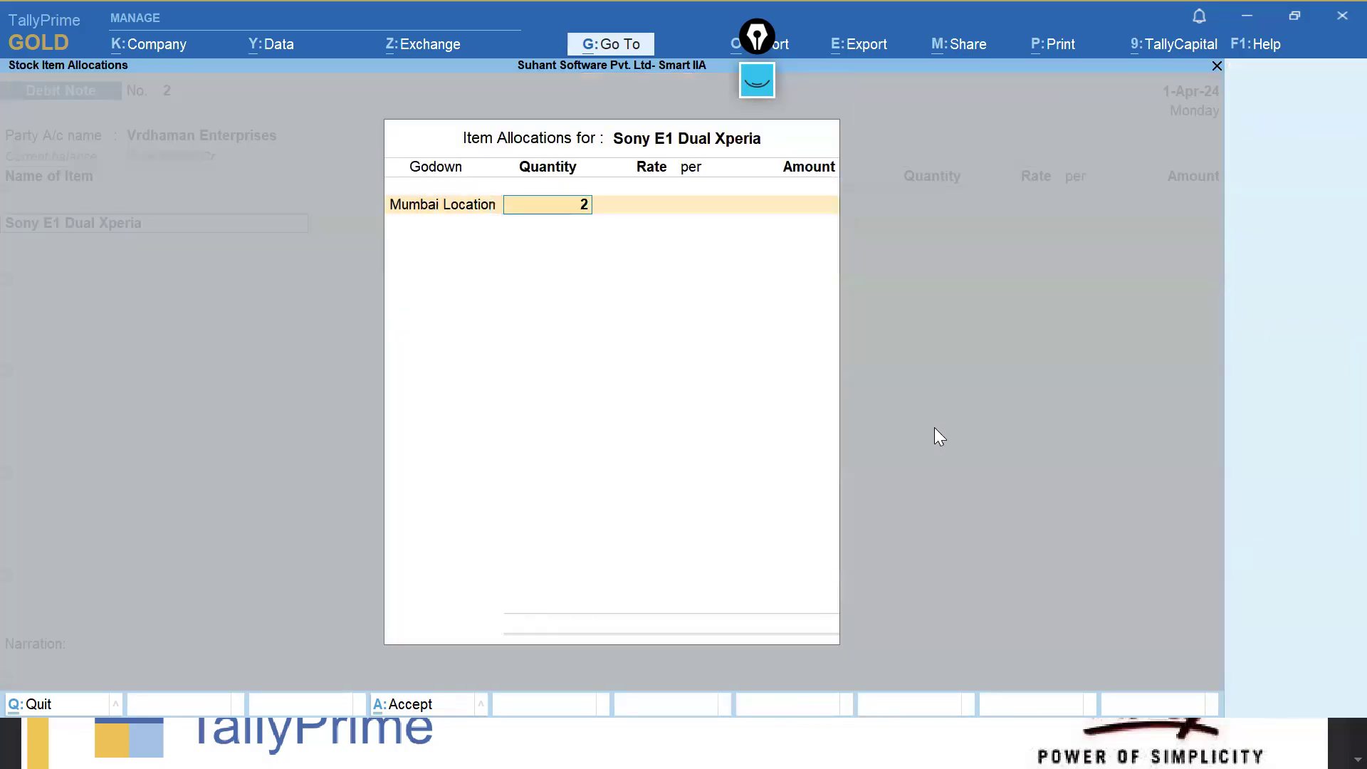
{"action": "key", "text": "Return"}
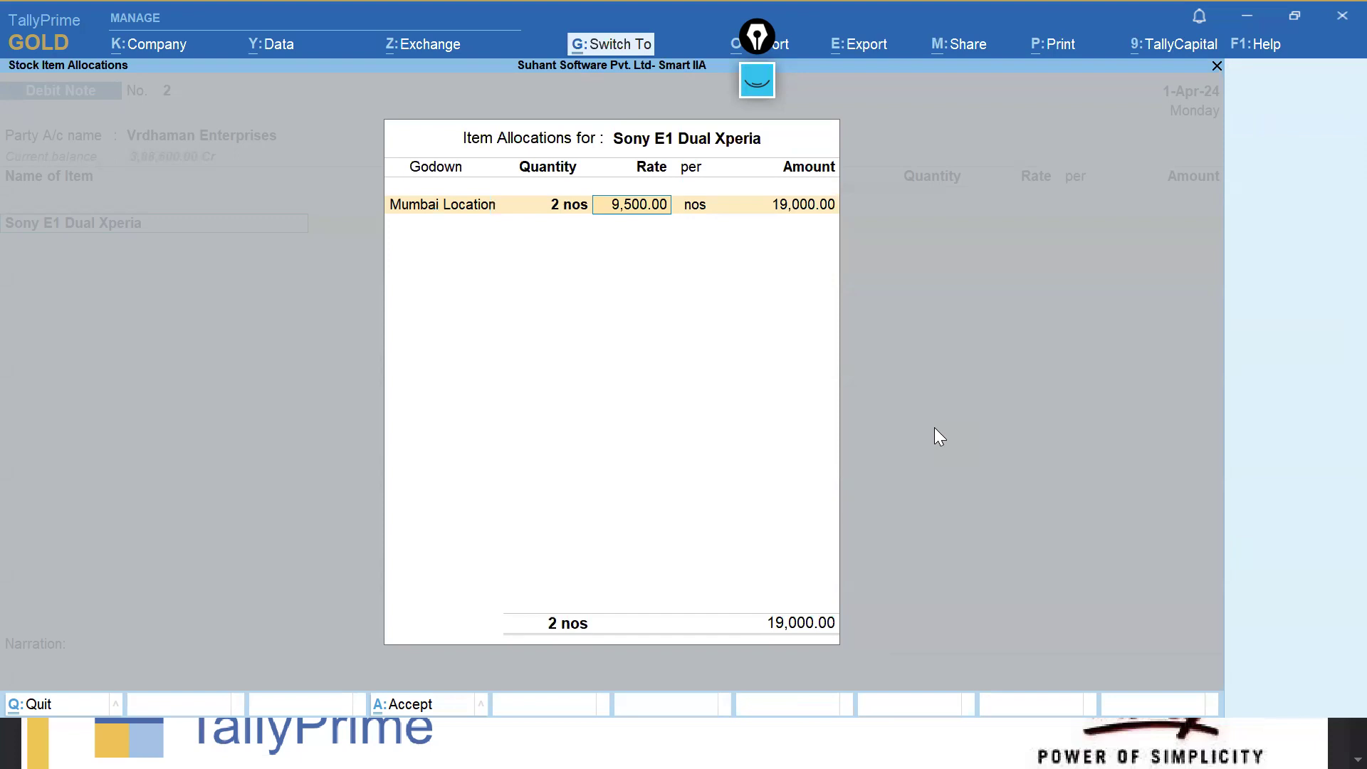
{"action": "key", "text": "Return"}
{"action": "key", "text": "Return"}
{"action": "key", "text": "Return"}
{"action": "key", "text": "Return"}
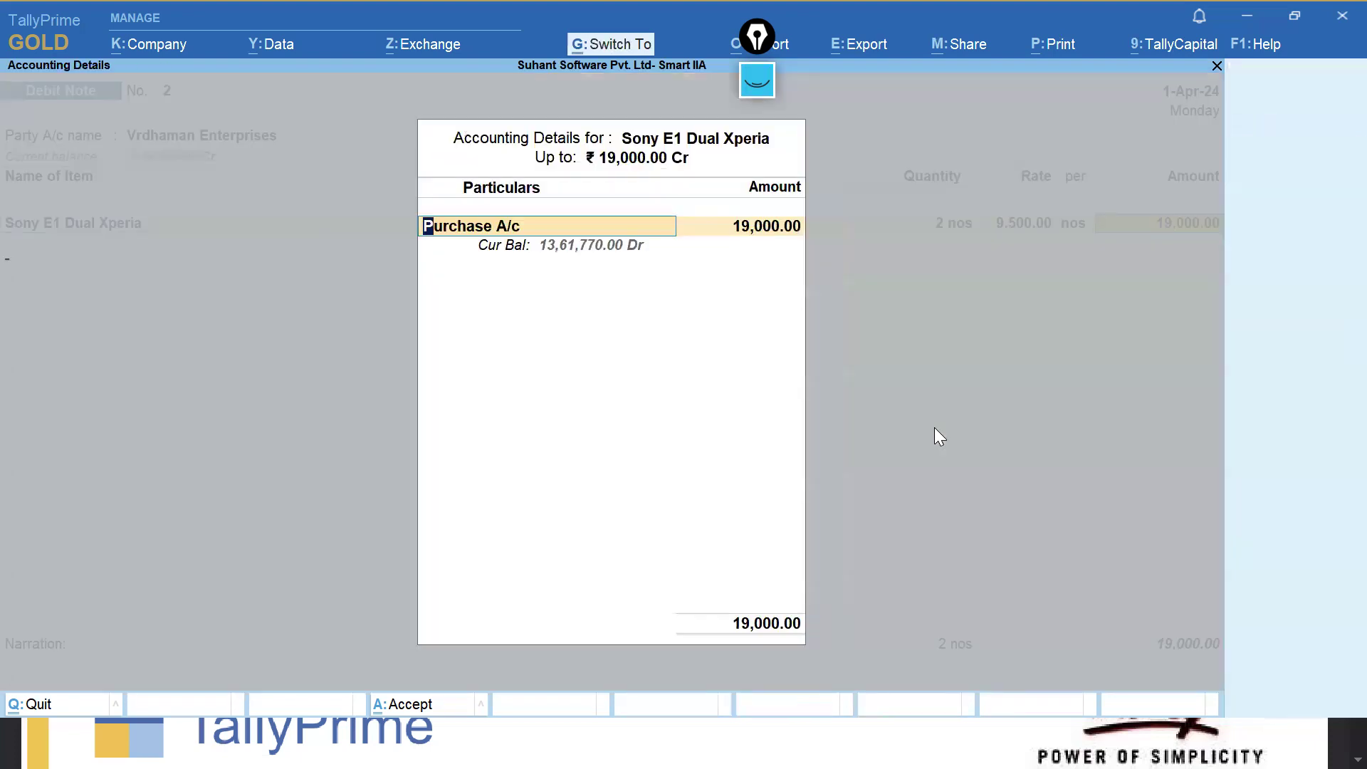
{"action": "key", "text": "Return"}
{"action": "key", "text": "Return"}
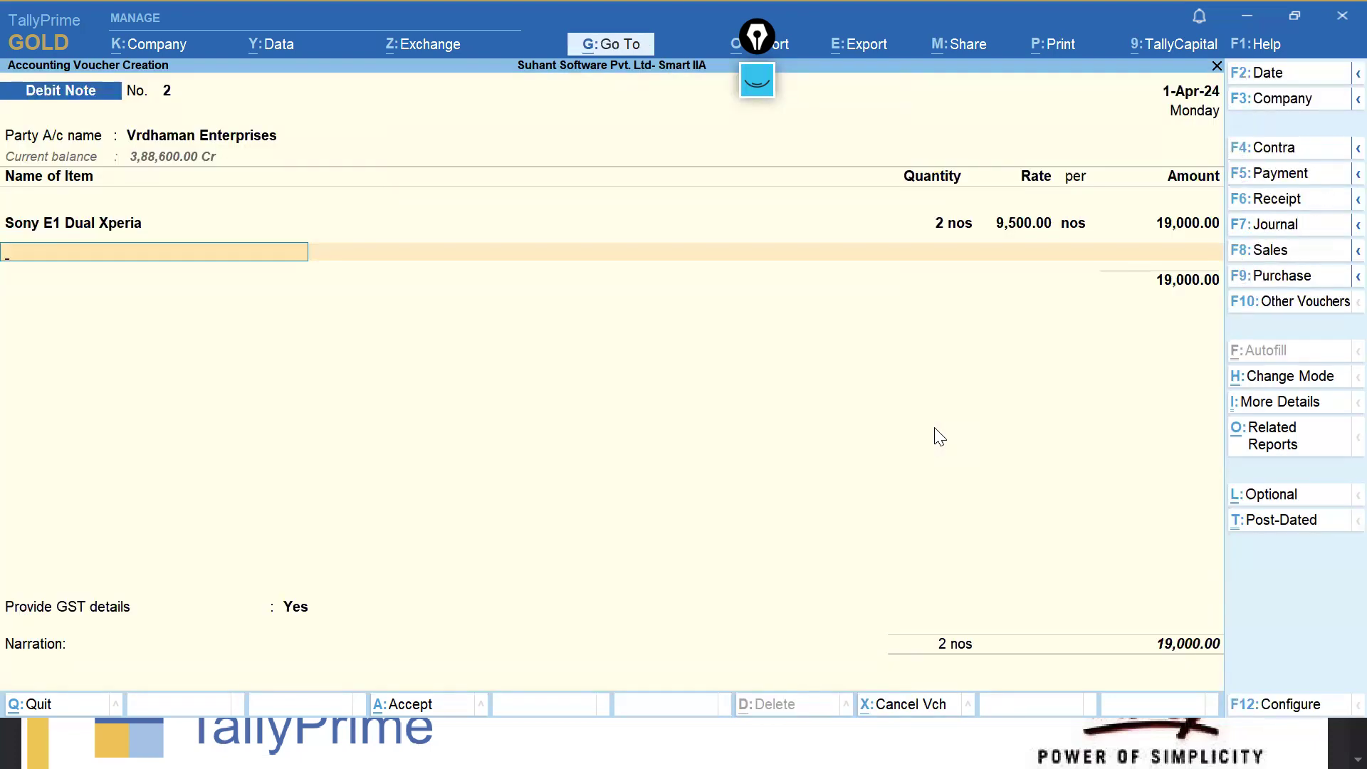
Add 1 nos of Sony Series J Xperia returned from Mumbai Location at a rate of 8,000 per nos.
{"action": "type", "text": "Son"}
{"action": "key", "text": "Down"}
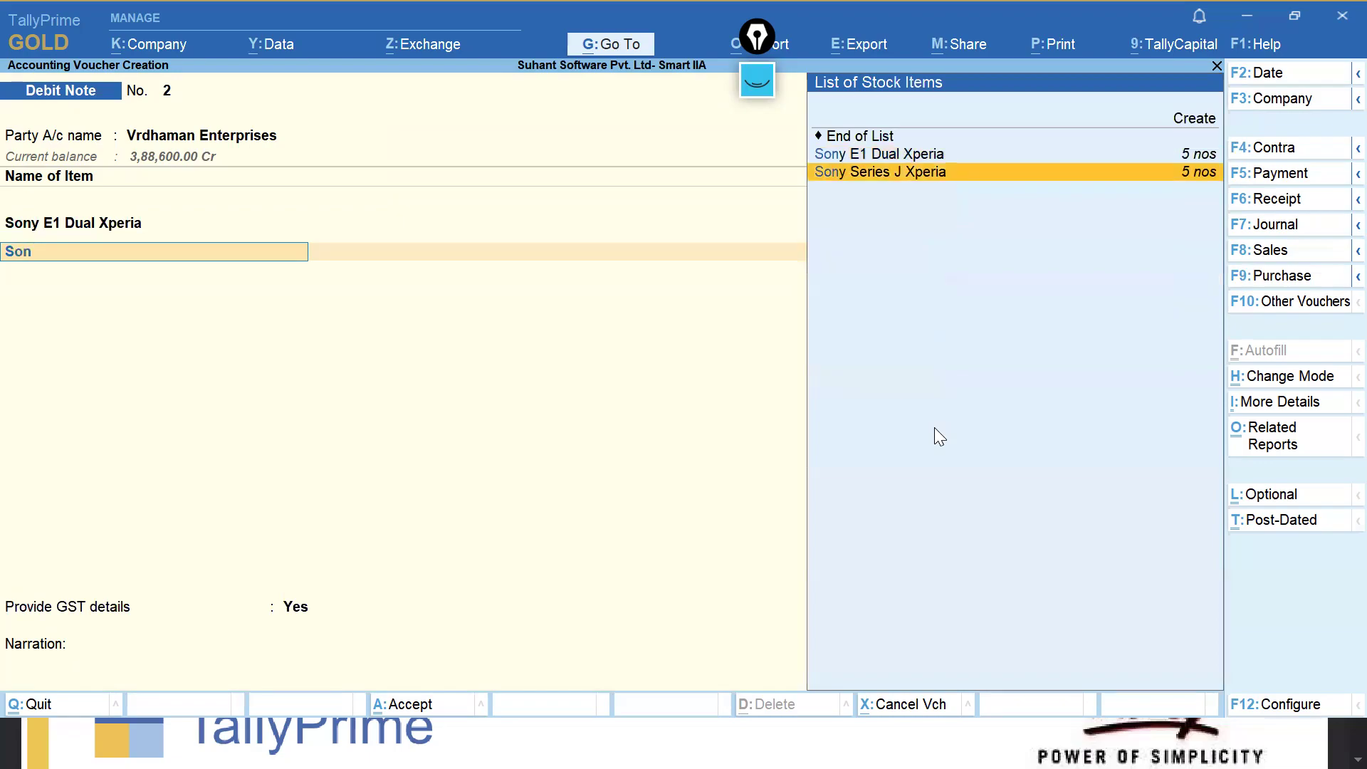
{"action": "key", "text": "Return"}
{"action": "type", "text": "Mu"}
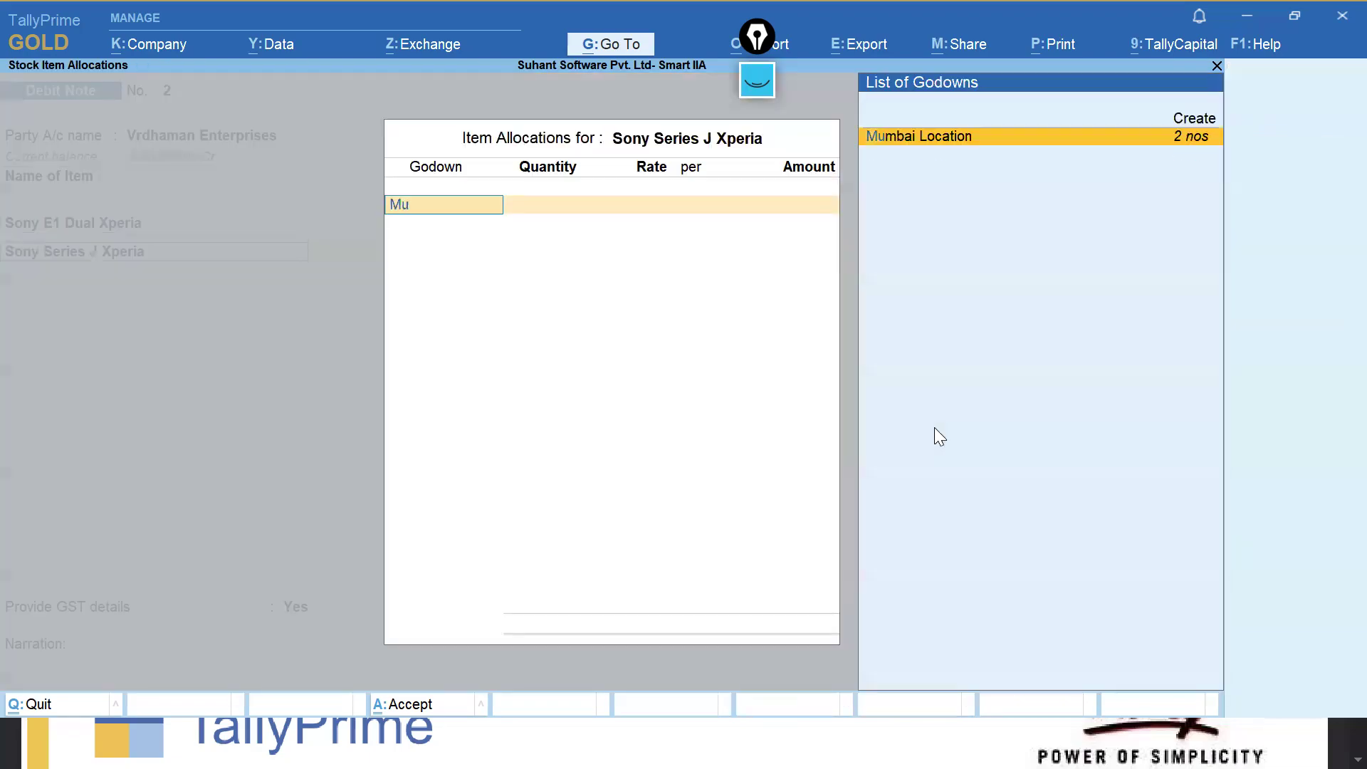
{"action": "key", "text": "Return"}
{"action": "type", "text": "1 nos"}
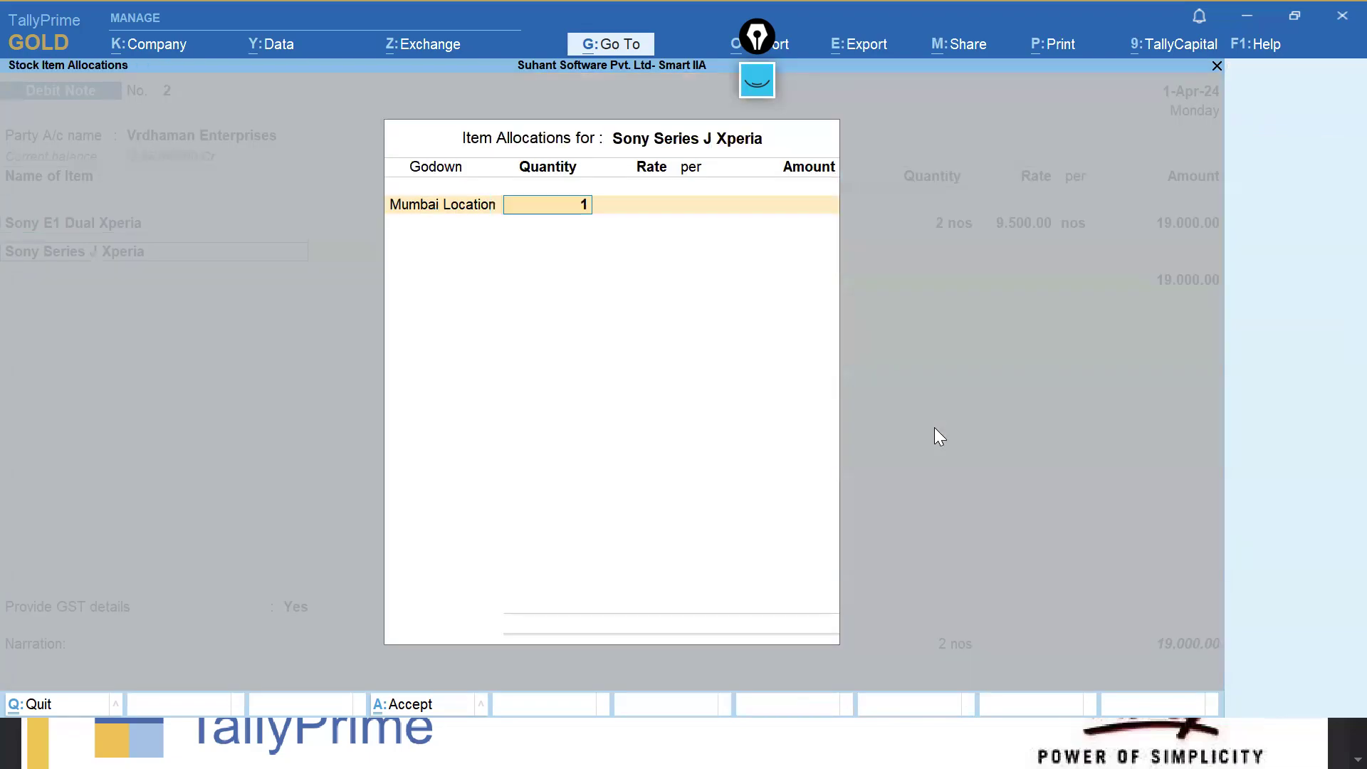
{"action": "key", "text": "Return"}
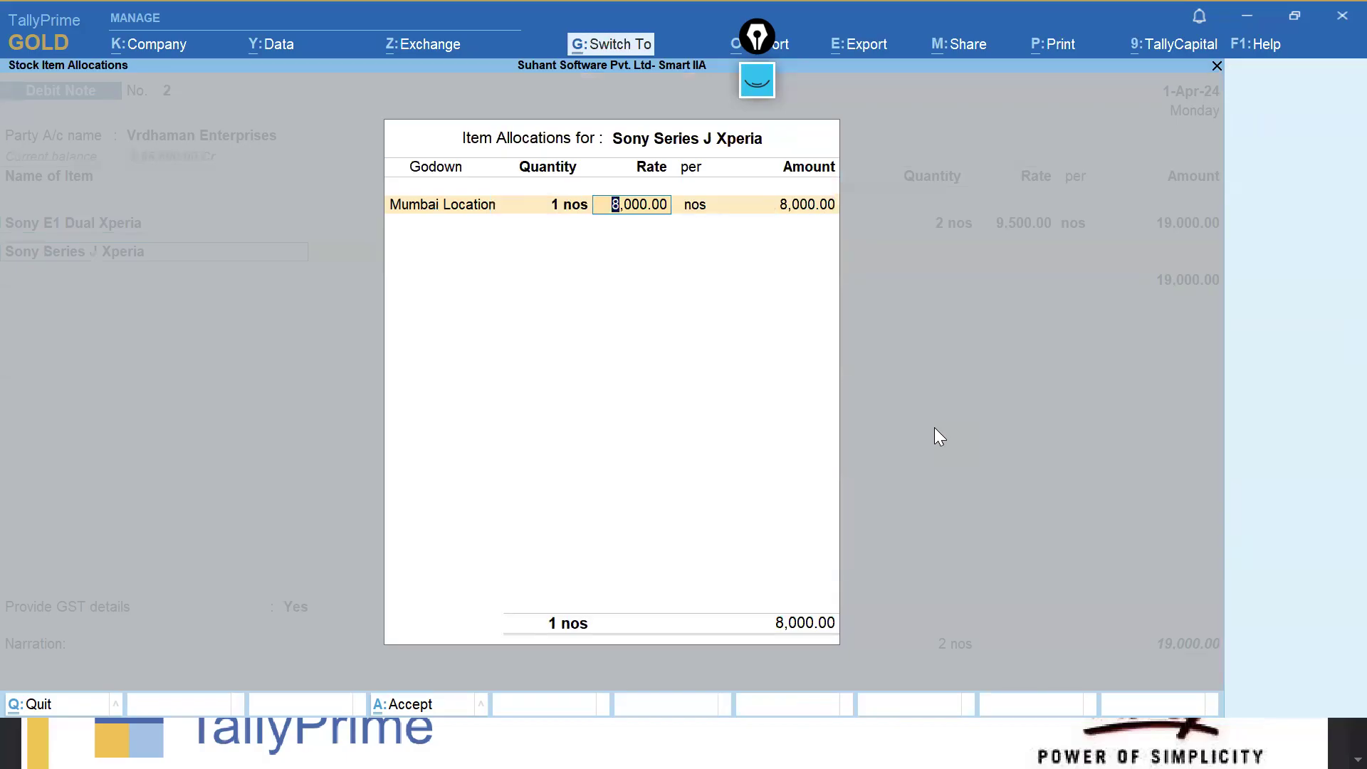
{"action": "key", "text": "ctrl+a"}
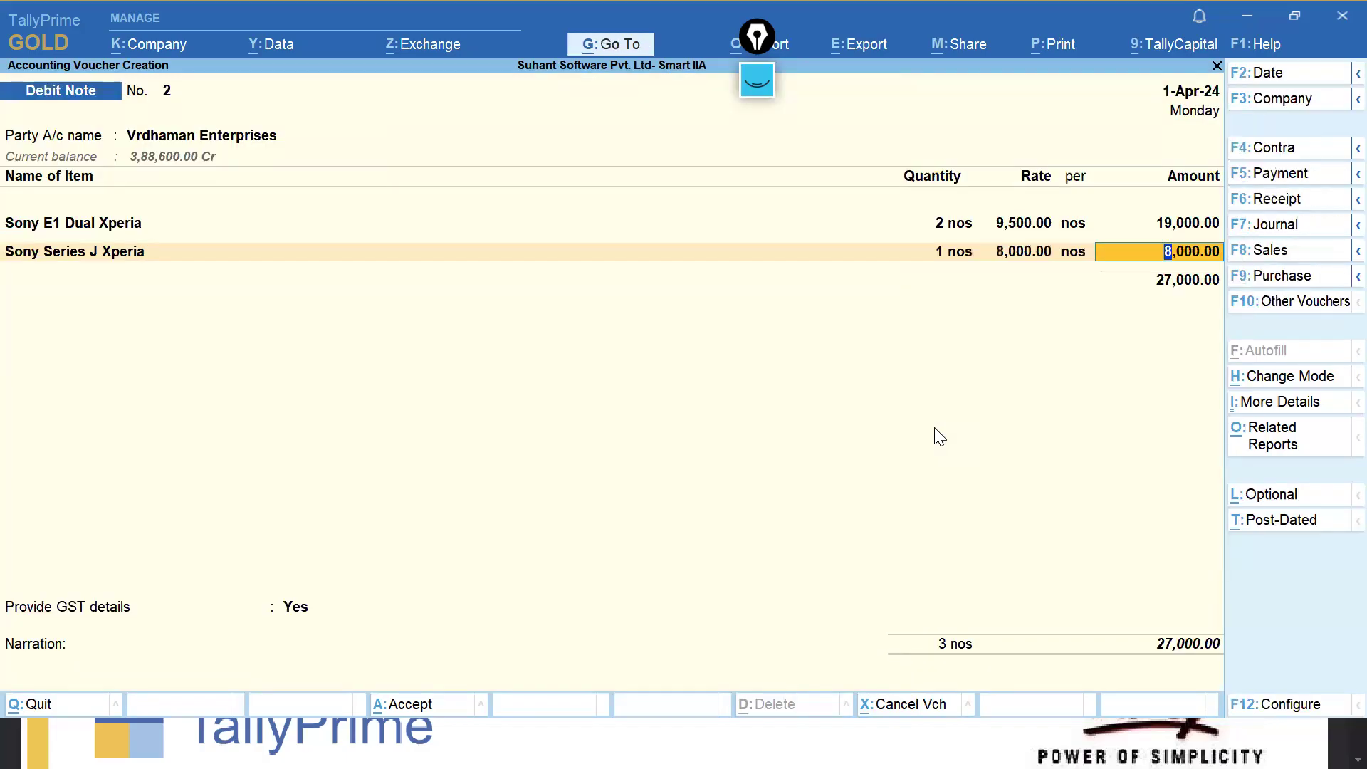
Accept the debit note items and adjust the amount as Agst Ref in the bill-wise details for Vrdhaman Enterprises.
{"action": "key", "text": "ctrl+a"}
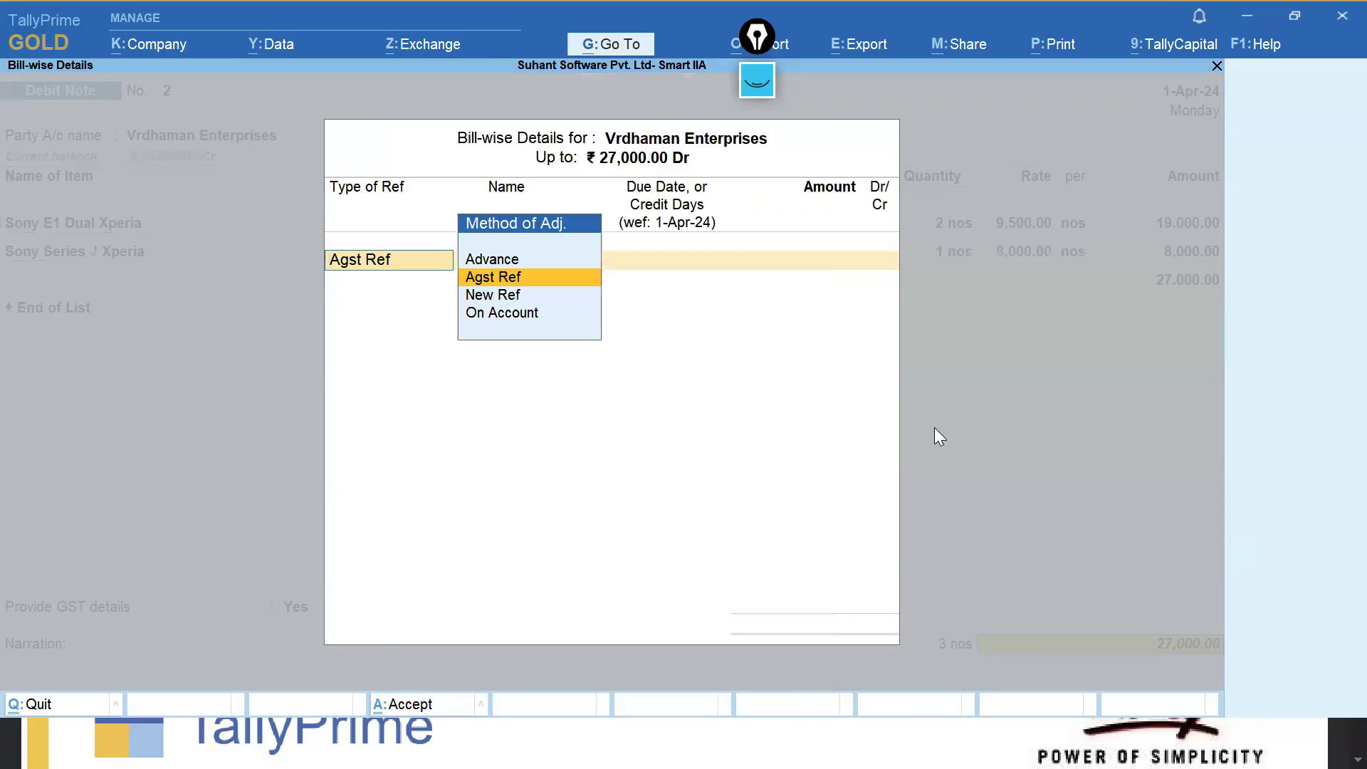
{"action": "key", "text": "Return"}
{"action": "key", "text": "Return"}
{"action": "key", "text": "Return"}
{"action": "key", "text": "Return"}
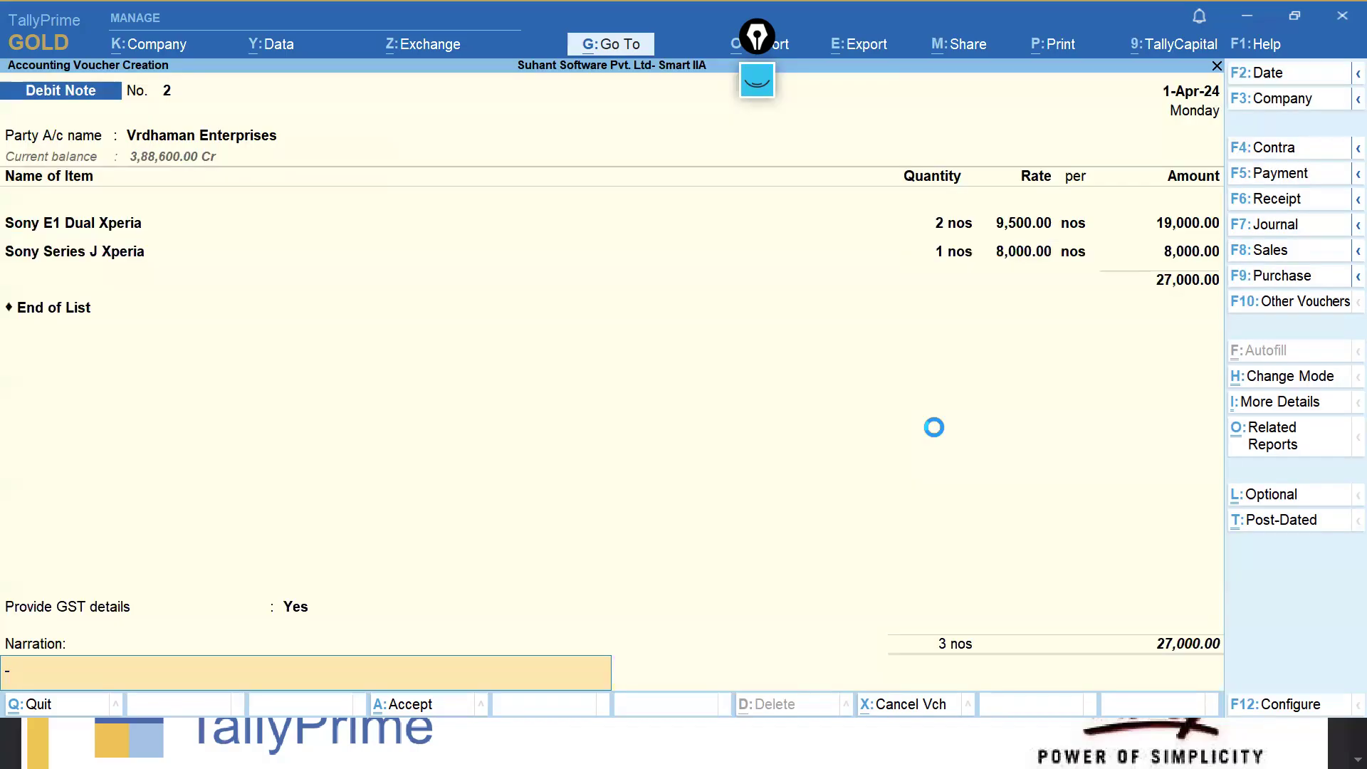
Save the debit note with a blank narration, and reopen saved debit note No. 2 to check it.
{"action": "key", "text": "Return"}
{"action": "key", "text": "Return"}
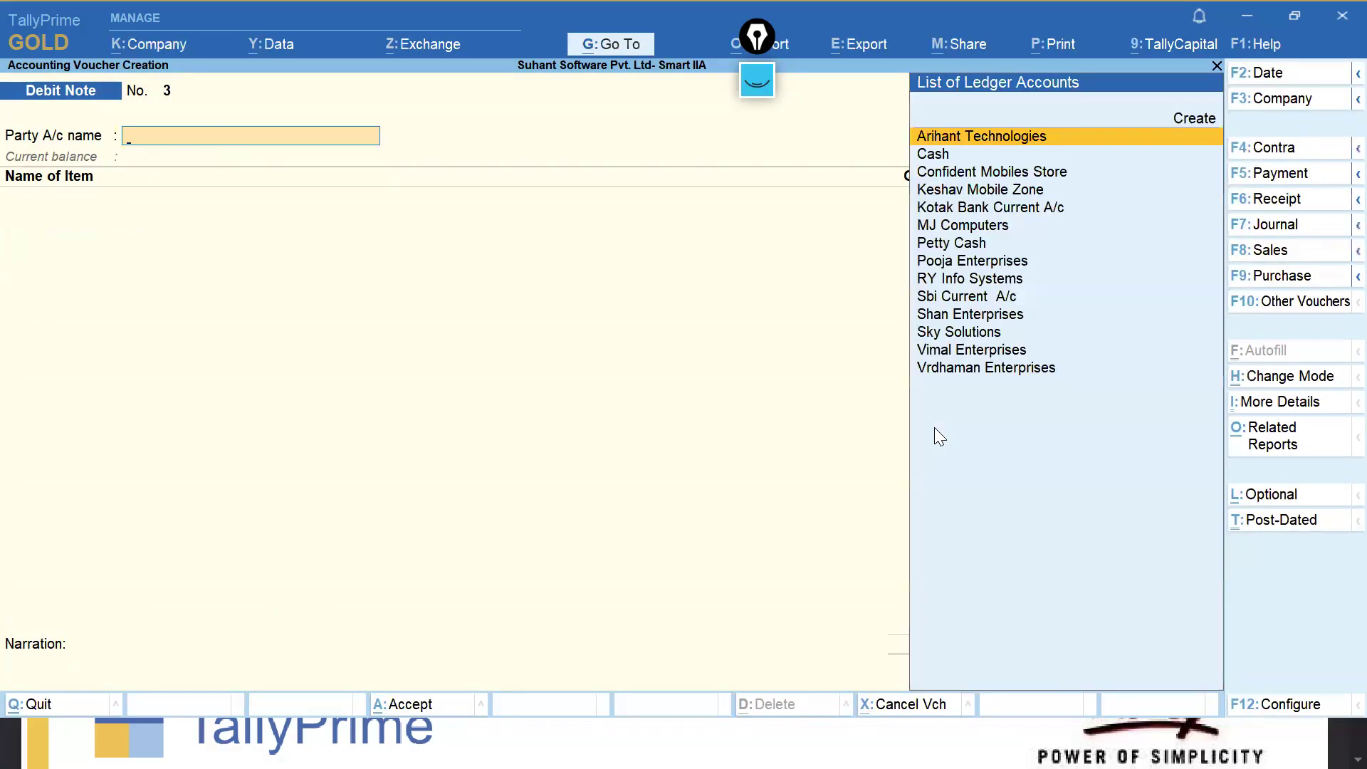
{"action": "key", "text": "Page_Up"}
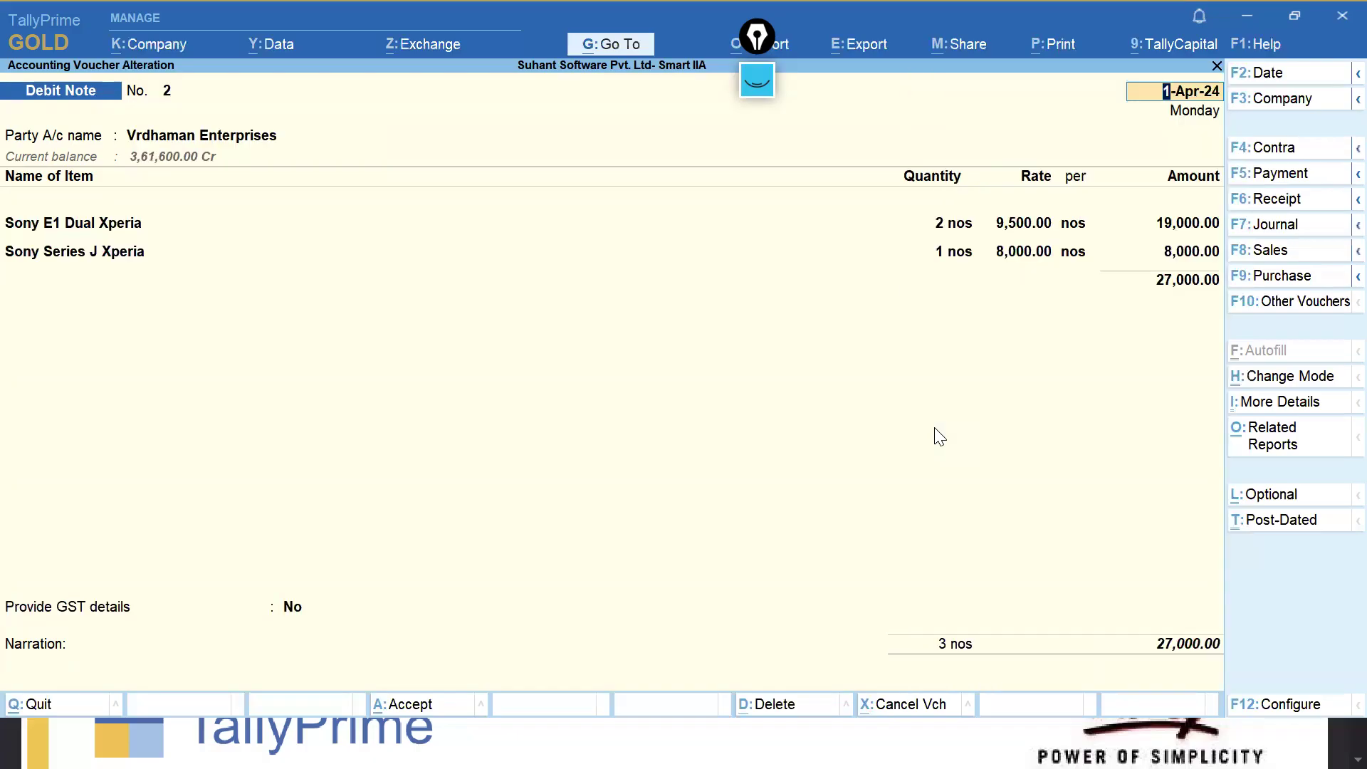
{"action": "key", "text": "Page_Down"}
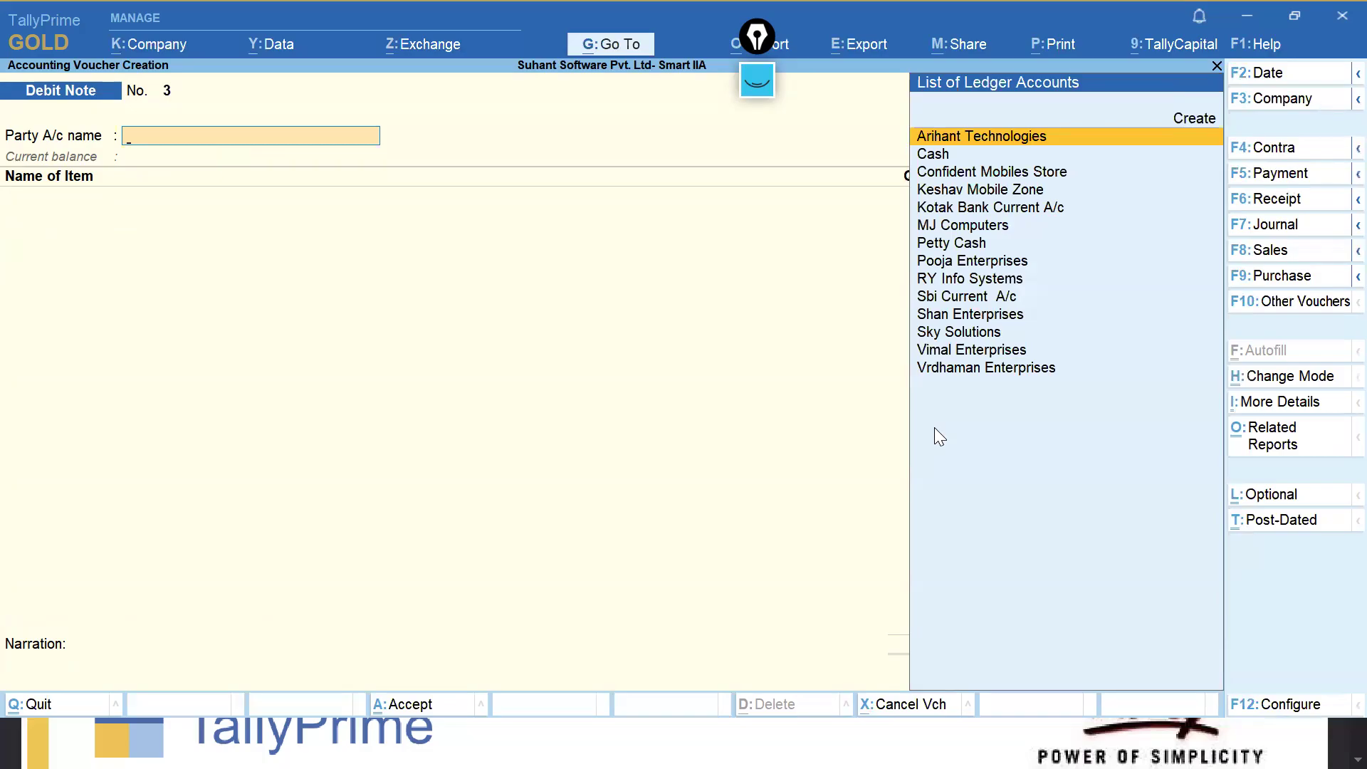
Change the voucher type to Sales and select Pooja Enterprises as the party account.
{"action": "left_click", "coordinate": [1266, 249]}
{"action": "type", "text": "Poo"}
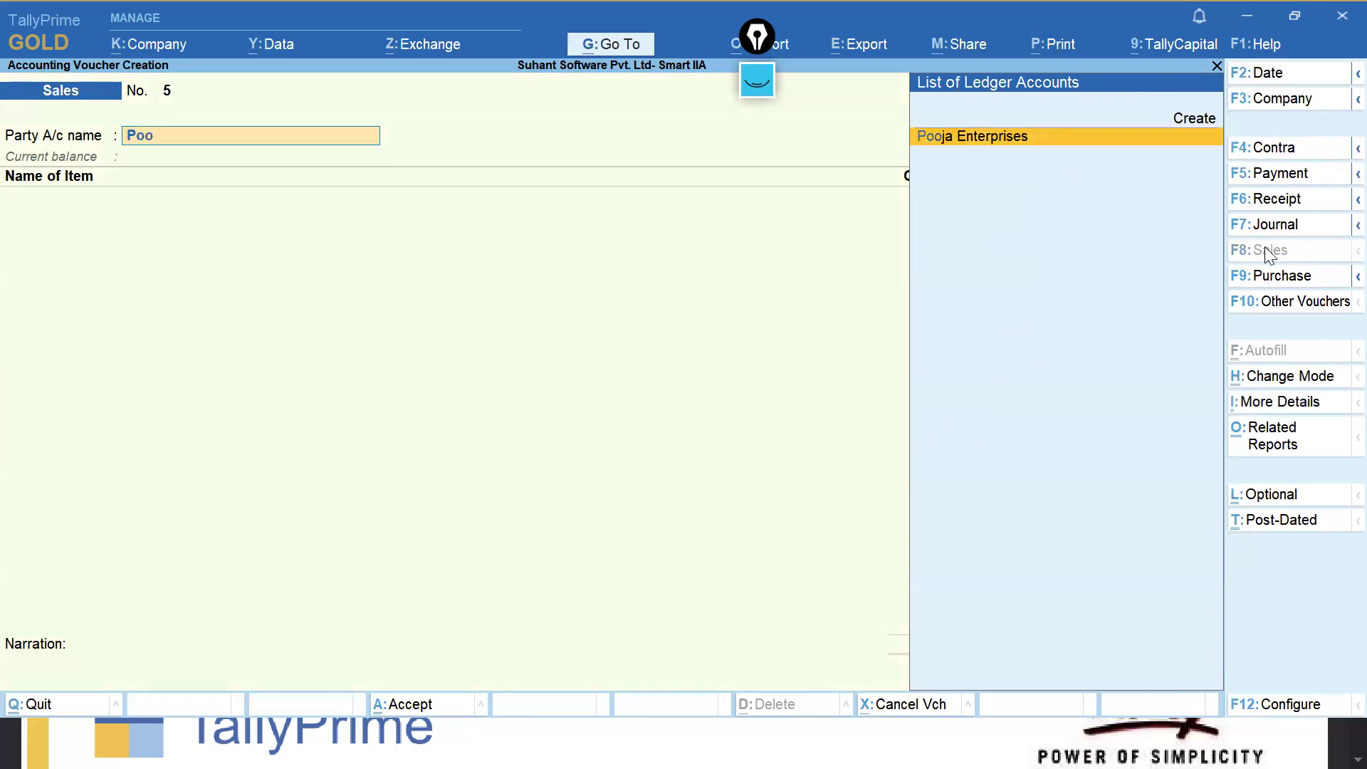
{"action": "key", "text": "Return"}
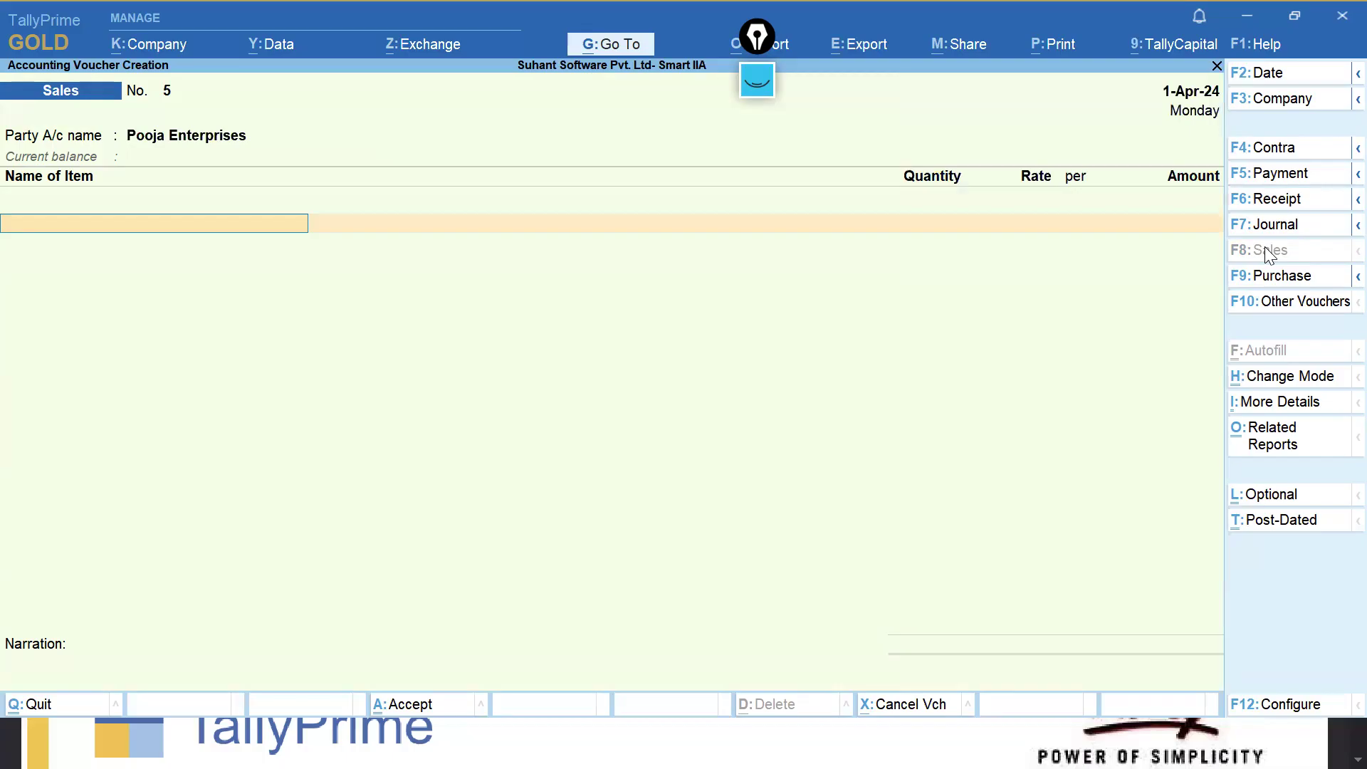
Add 3 nos of Oneplus Nord Mobile sold from Mumbai Location at a rate of 27,800 per nos.
{"action": "type", "text": "On"}
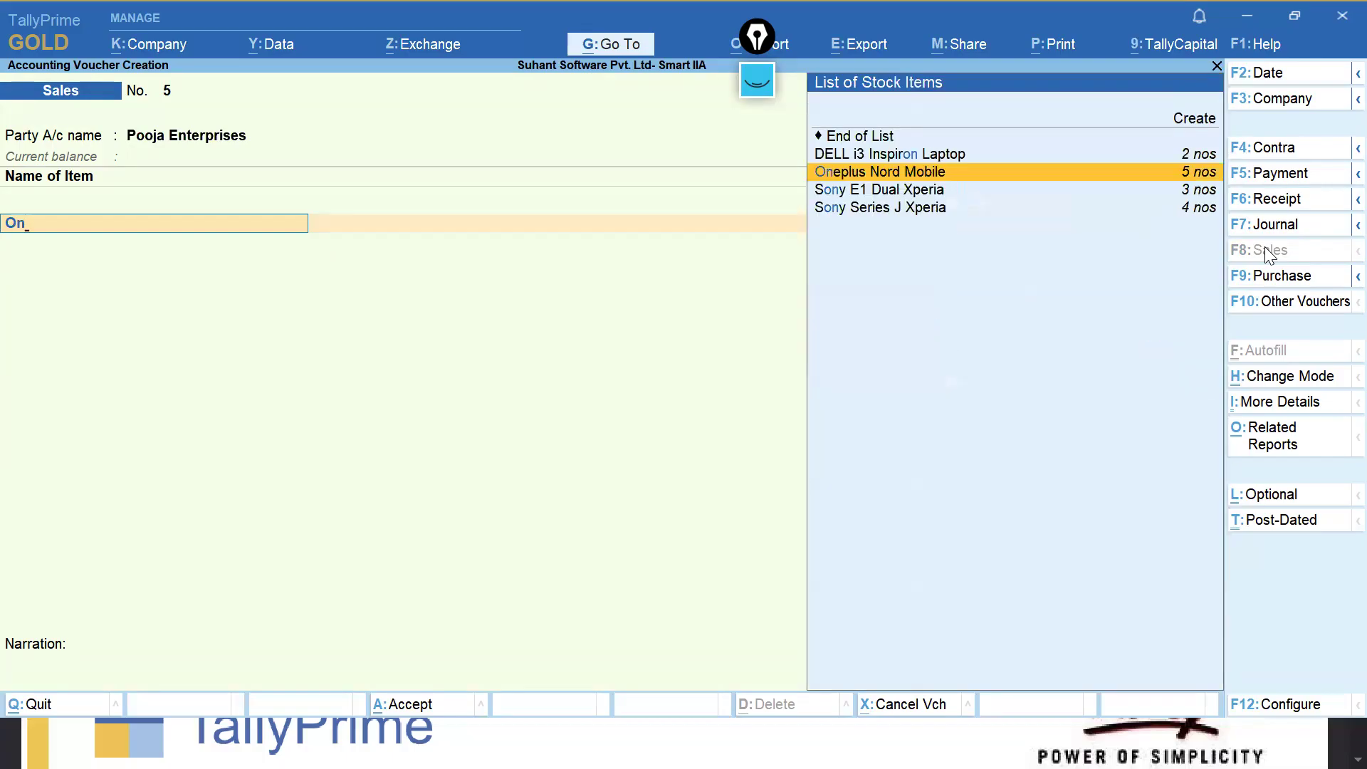
{"action": "key", "text": "Return"}
{"action": "type", "text": "Mum"}
{"action": "key", "text": "Return"}
{"action": "type", "text": "3"}
{"action": "key", "text": "Return"}
{"action": "type", "text": "27800"}
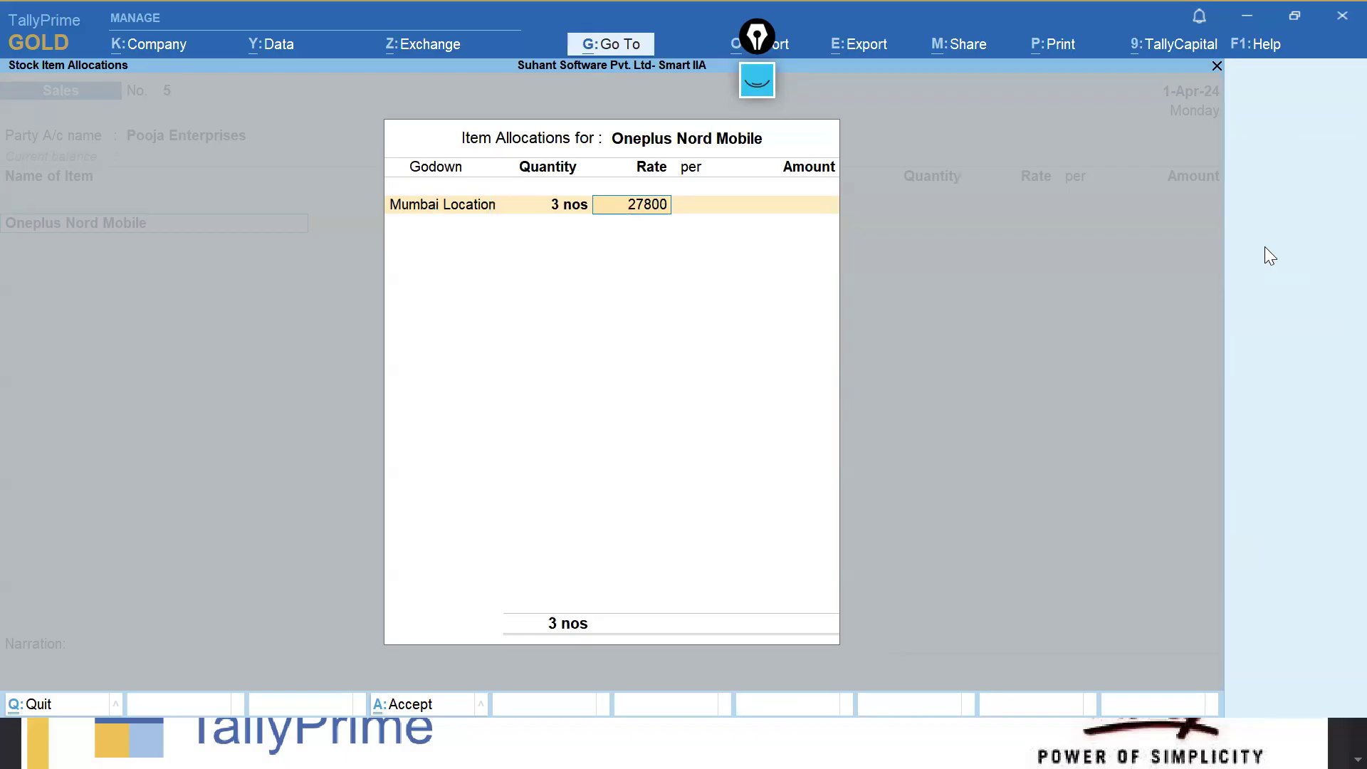
{"action": "key", "text": "Return"}
{"action": "key", "text": "Return"}
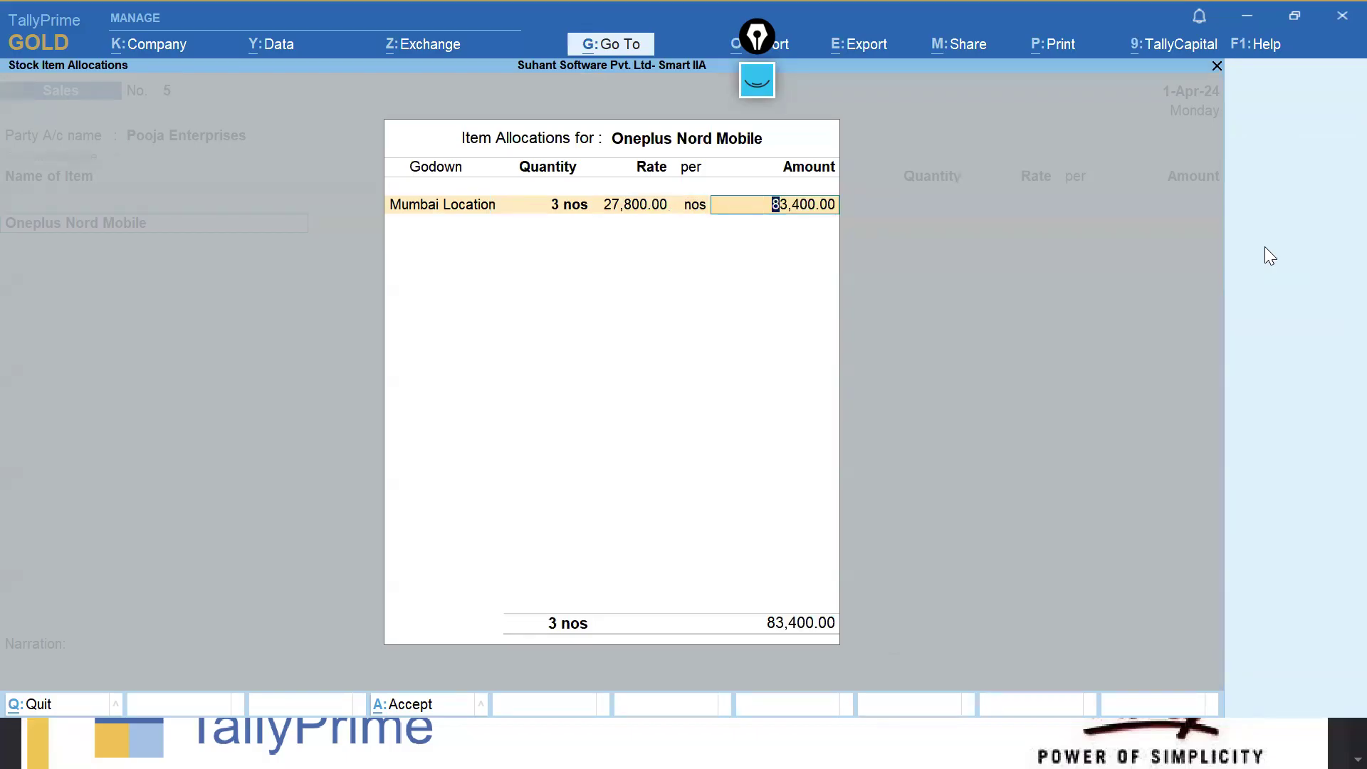
{"action": "key", "text": "ctrl+a"}
{"action": "key", "text": "Return"}
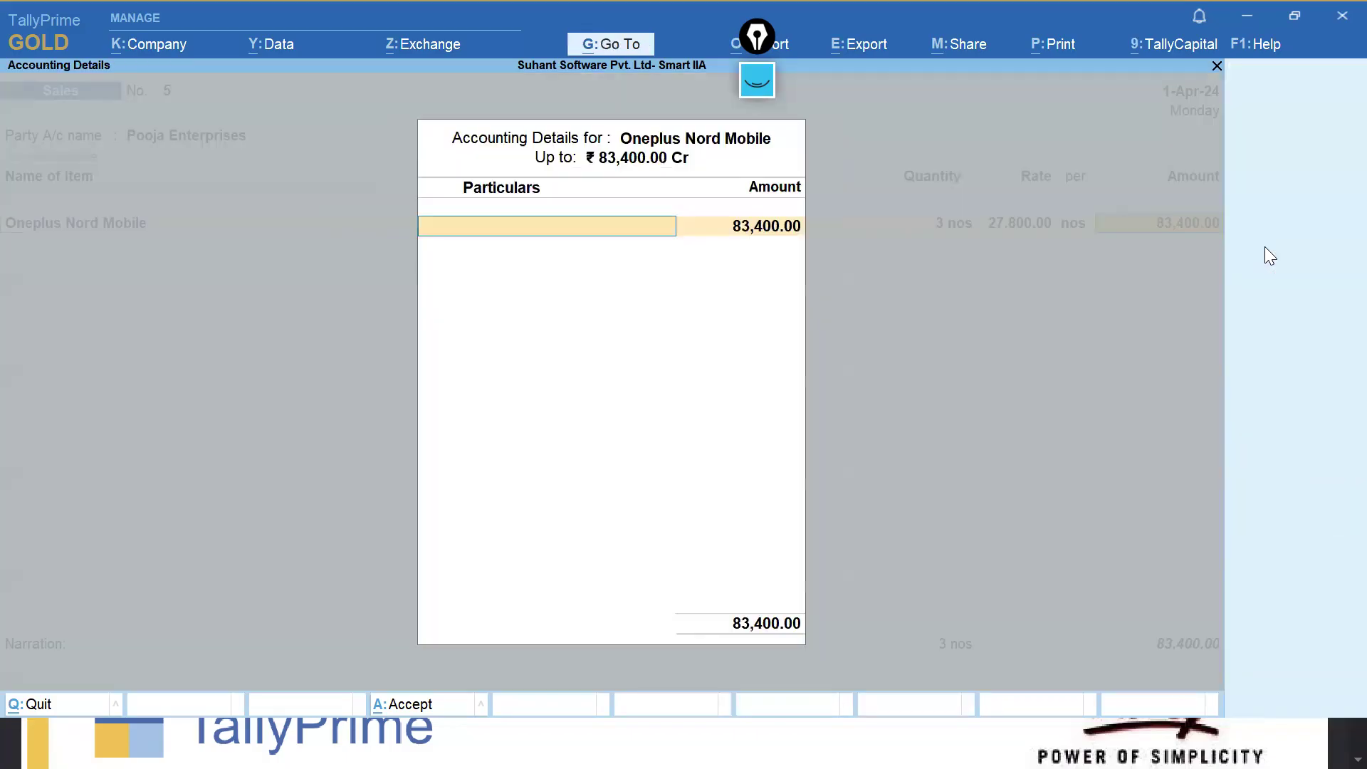
{"action": "key", "text": "Return"}
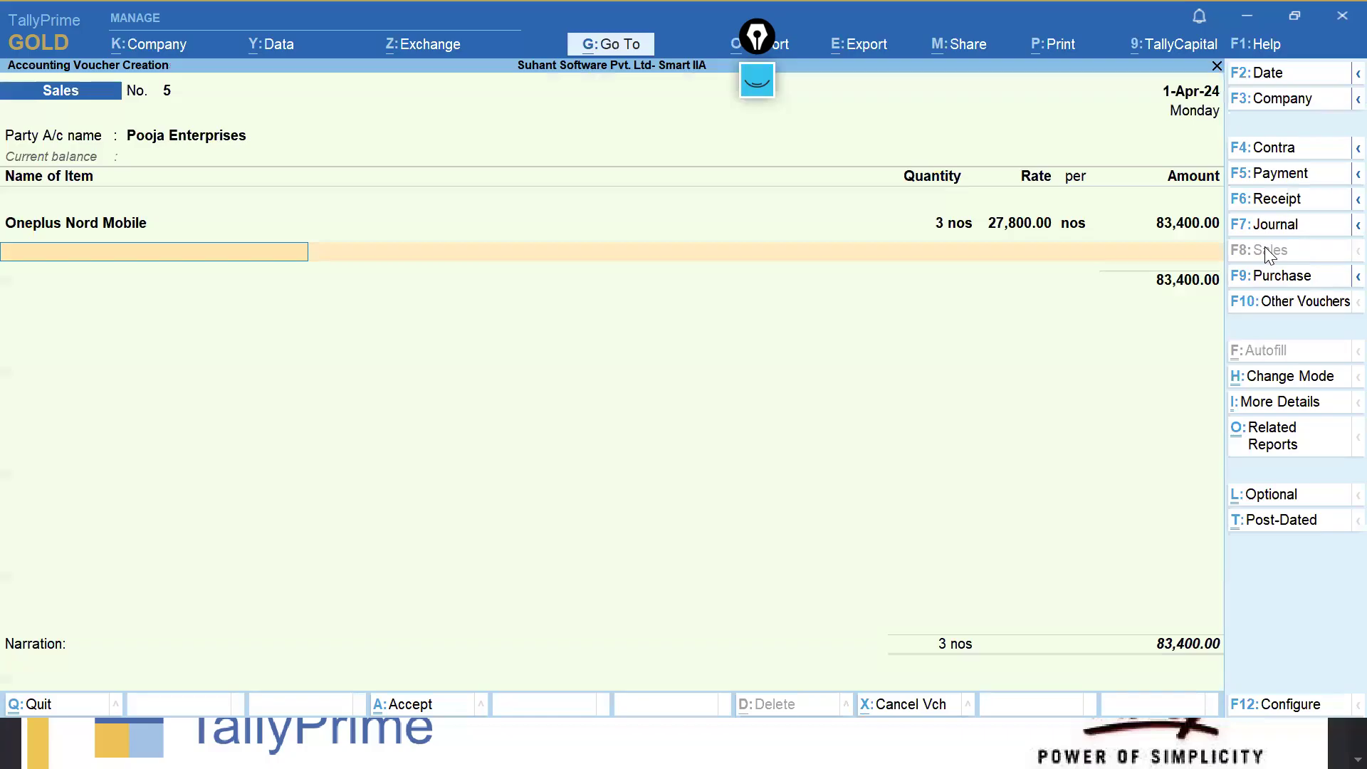
Add 4 nos of Oppo A31 Mobile sold from Mumbai Location at a rate of 14,000 per nos, allocated to Sales A/c.
{"action": "type", "text": "Op"}
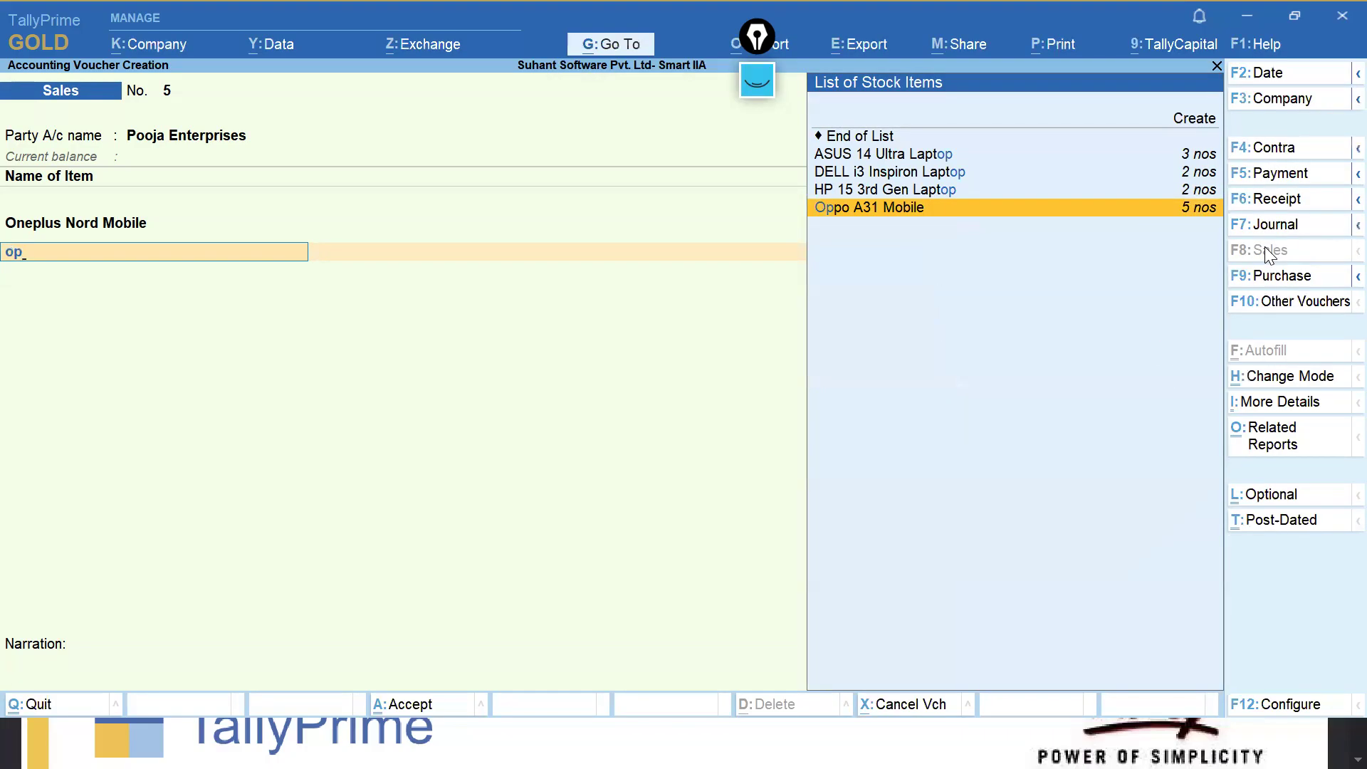
{"action": "key", "text": "Return"}
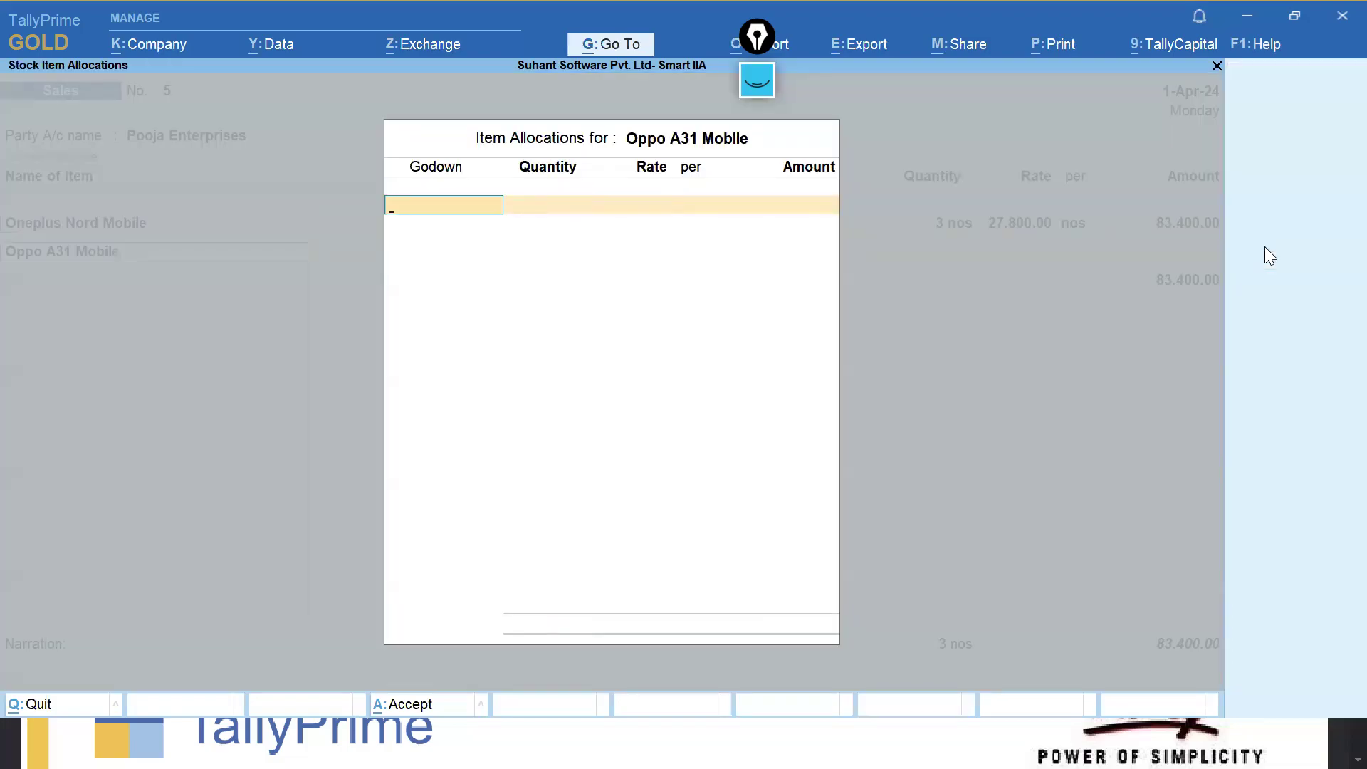
{"action": "type", "text": "Mum"}
{"action": "key", "text": "Return"}
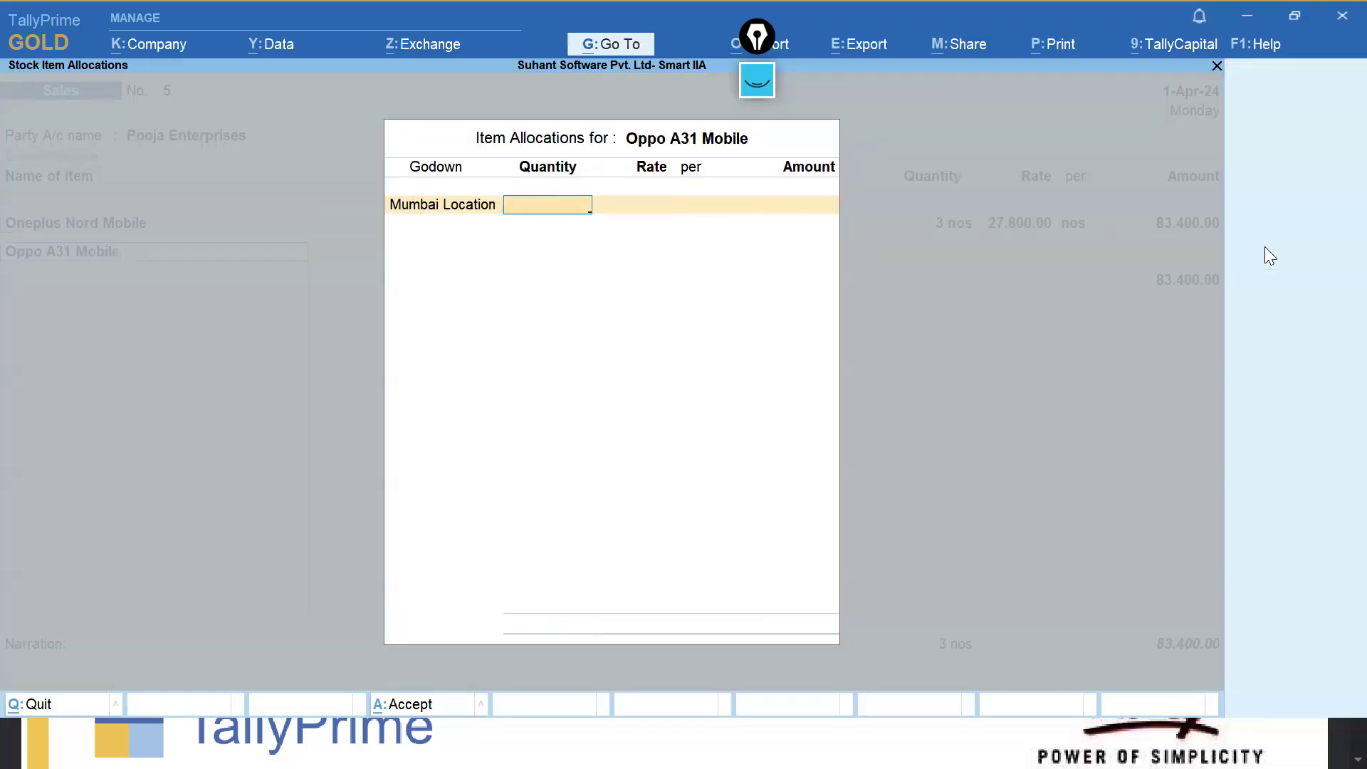
{"action": "type", "text": "4"}
{"action": "key", "text": "Return"}
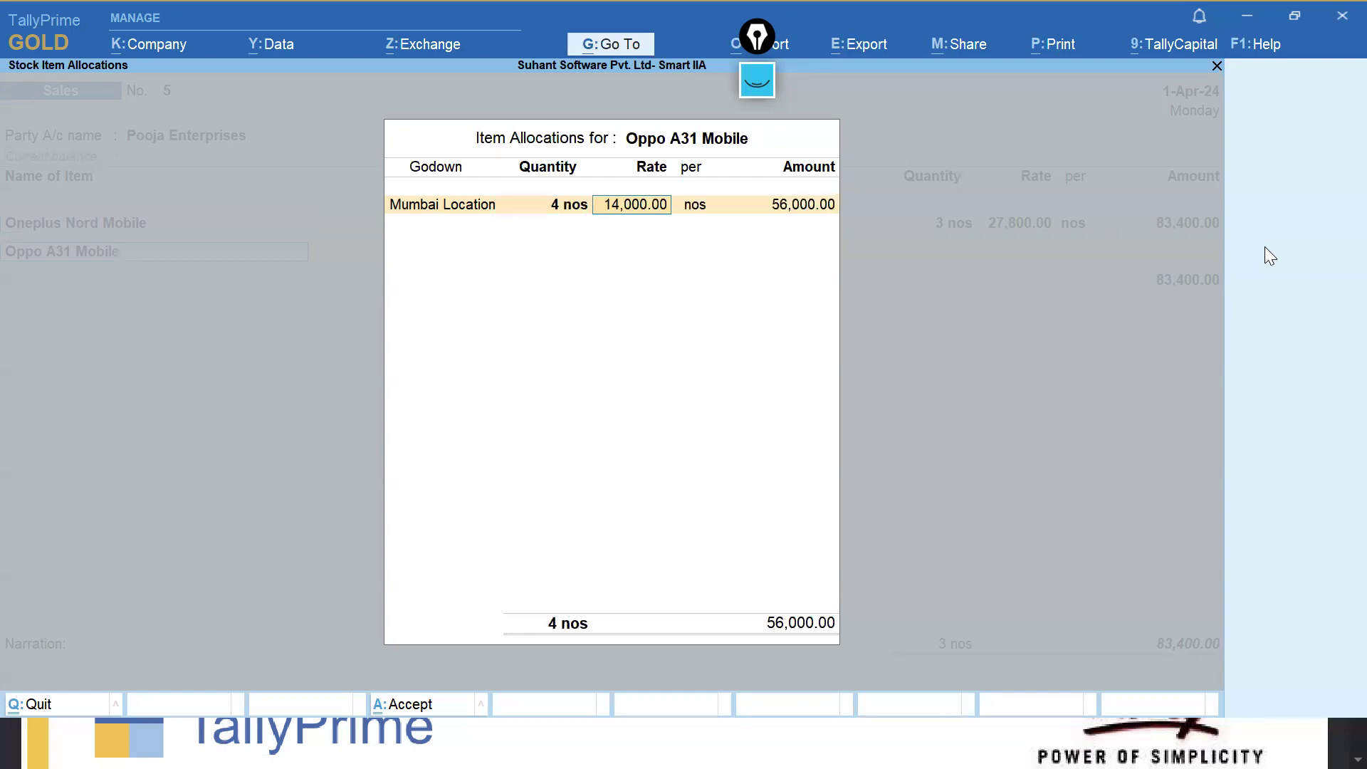
{"action": "type", "text": "15"}
{"action": "key", "text": "BackSpace"}
{"action": "type", "text": "4000"}
{"action": "key", "text": "Return"}
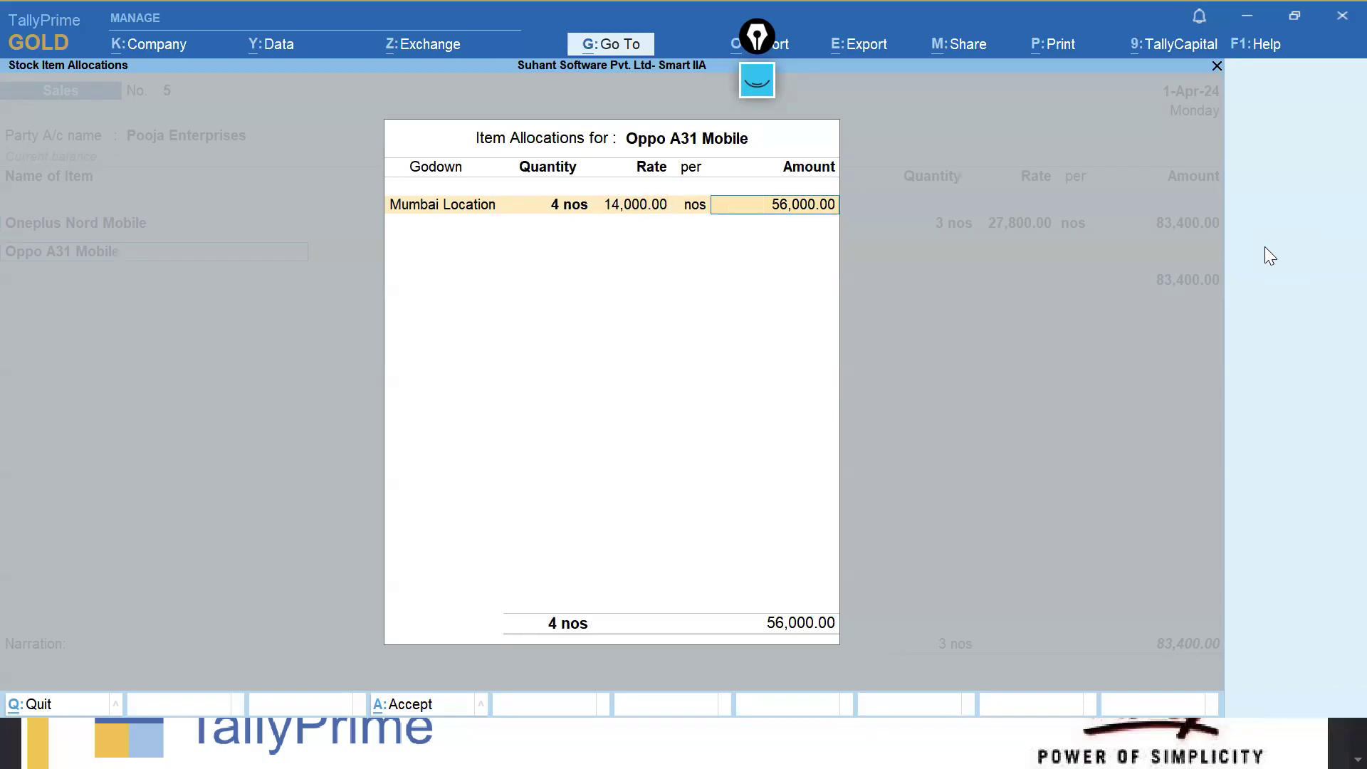
{"action": "key", "text": "Return"}
{"action": "key", "text": "Return"}
{"action": "key", "text": "Return"}
{"action": "key", "text": "Return"}
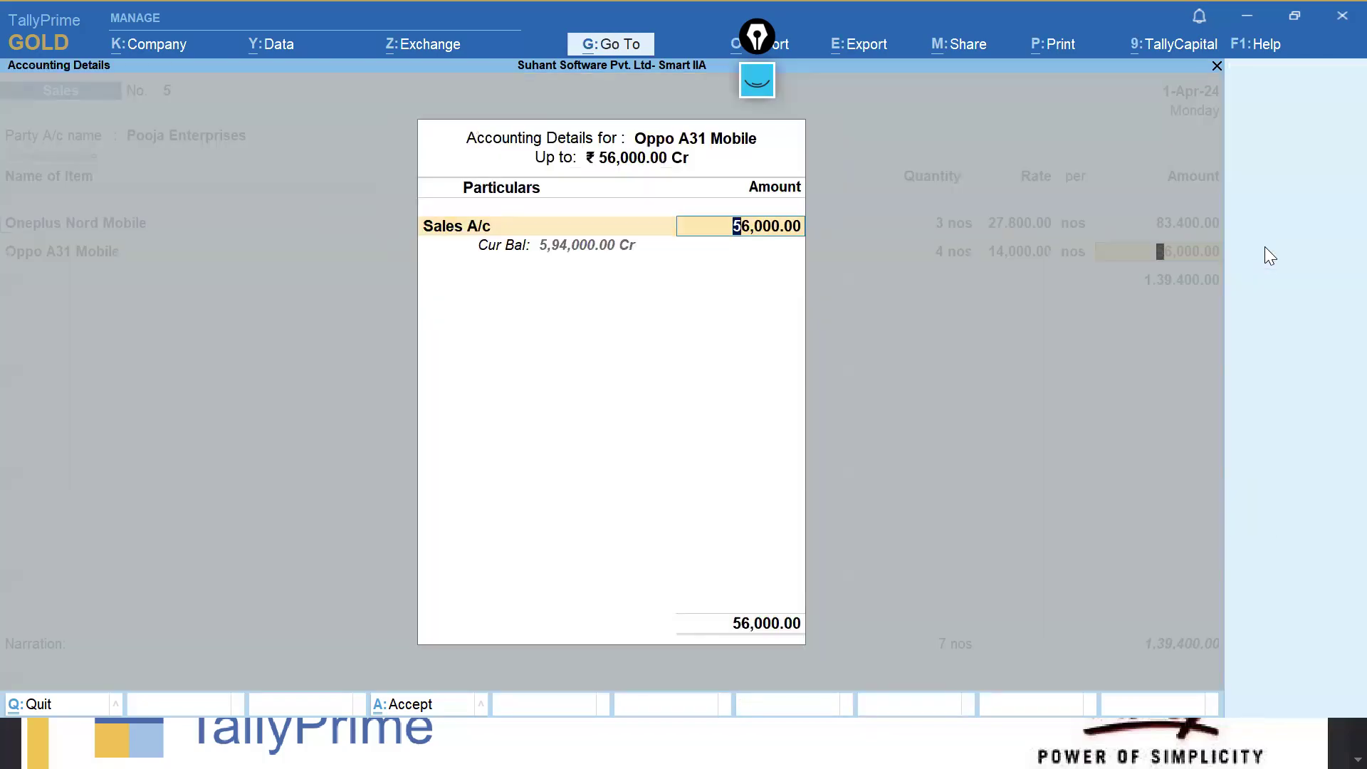
{"action": "key", "text": "Return"}
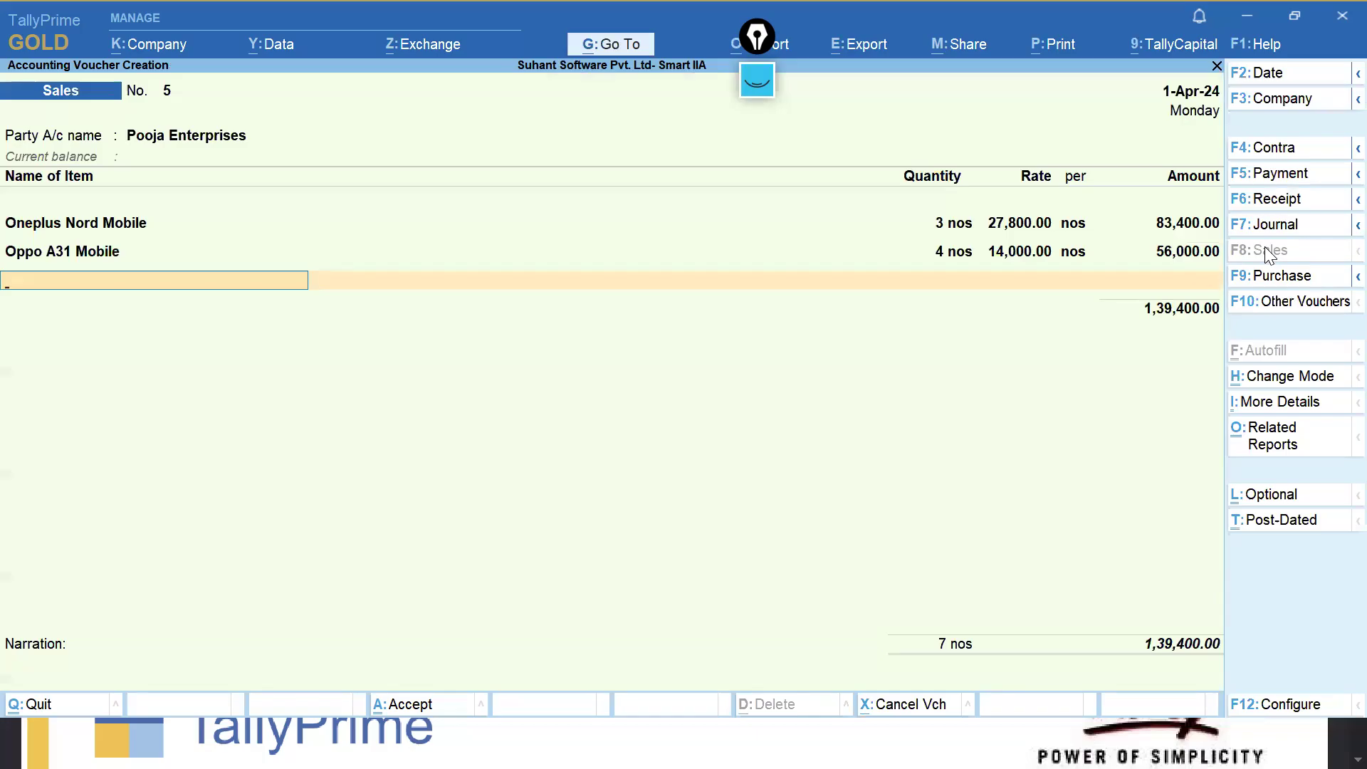
Add 1 nos of Sony Series J Xperia sold from Mumbai Location at a rate of 8,500 per nos, allocated to Sales A/c.
{"action": "type", "text": "Son"}
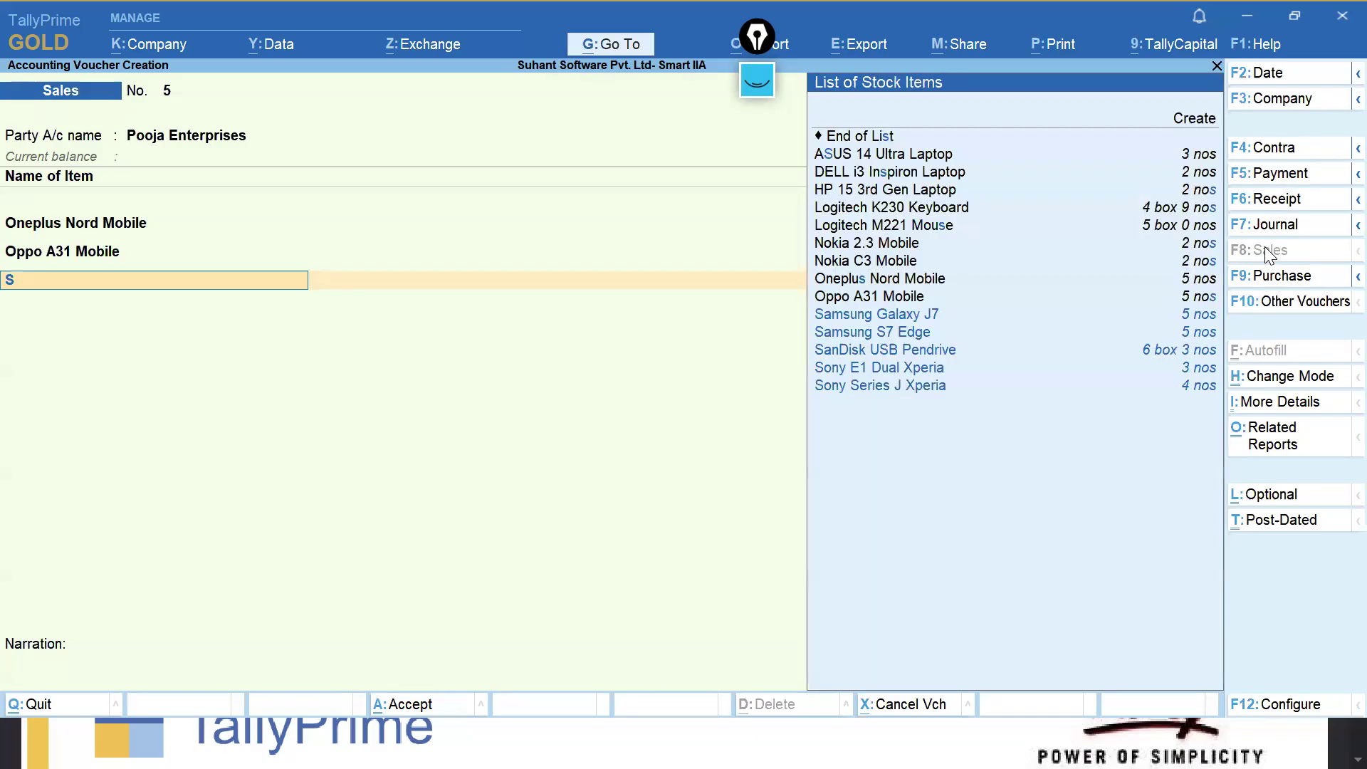
{"action": "key", "text": "Down"}
{"action": "key", "text": "Down"}
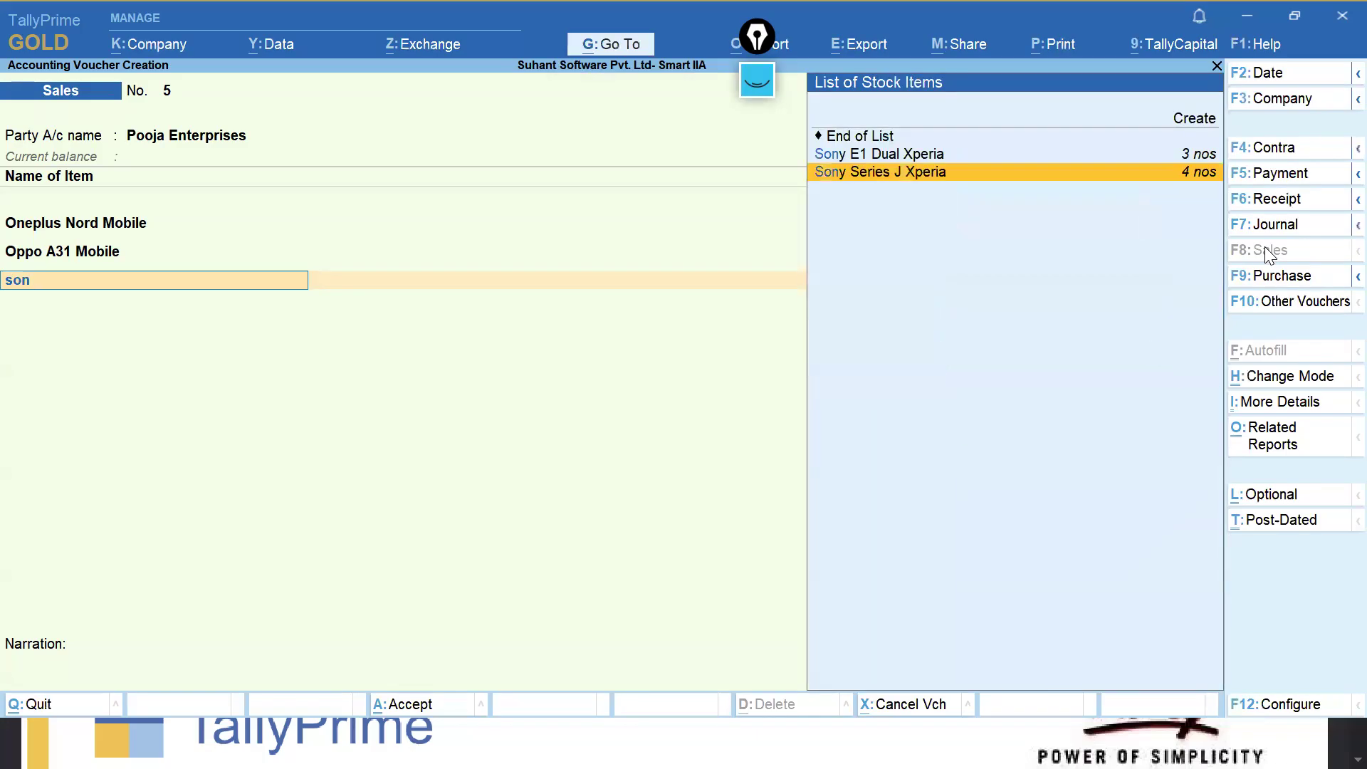
{"action": "key", "text": "Return"}
{"action": "type", "text": "Mum"}
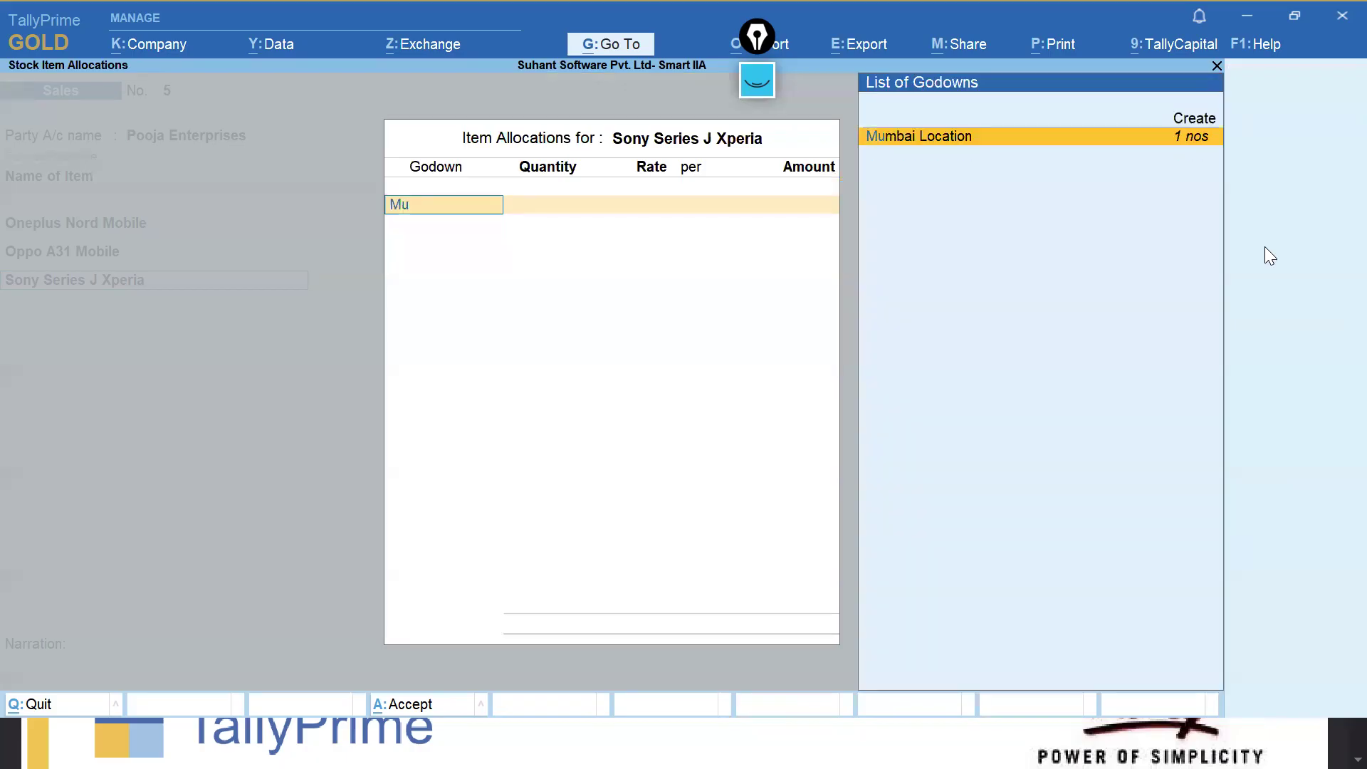
{"action": "key", "text": "Return"}
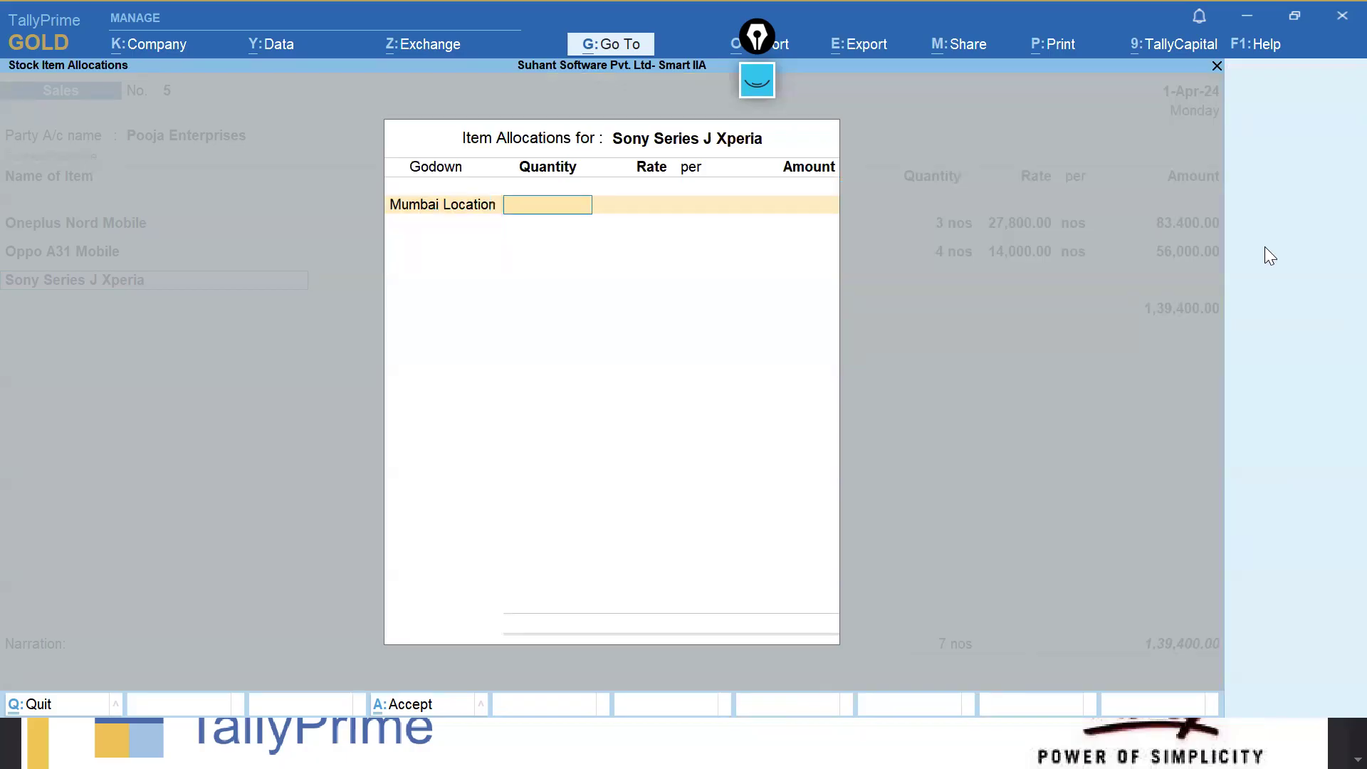
{"action": "type", "text": "1 nos"}
{"action": "key", "text": "Return"}
{"action": "key", "text": "Return"}
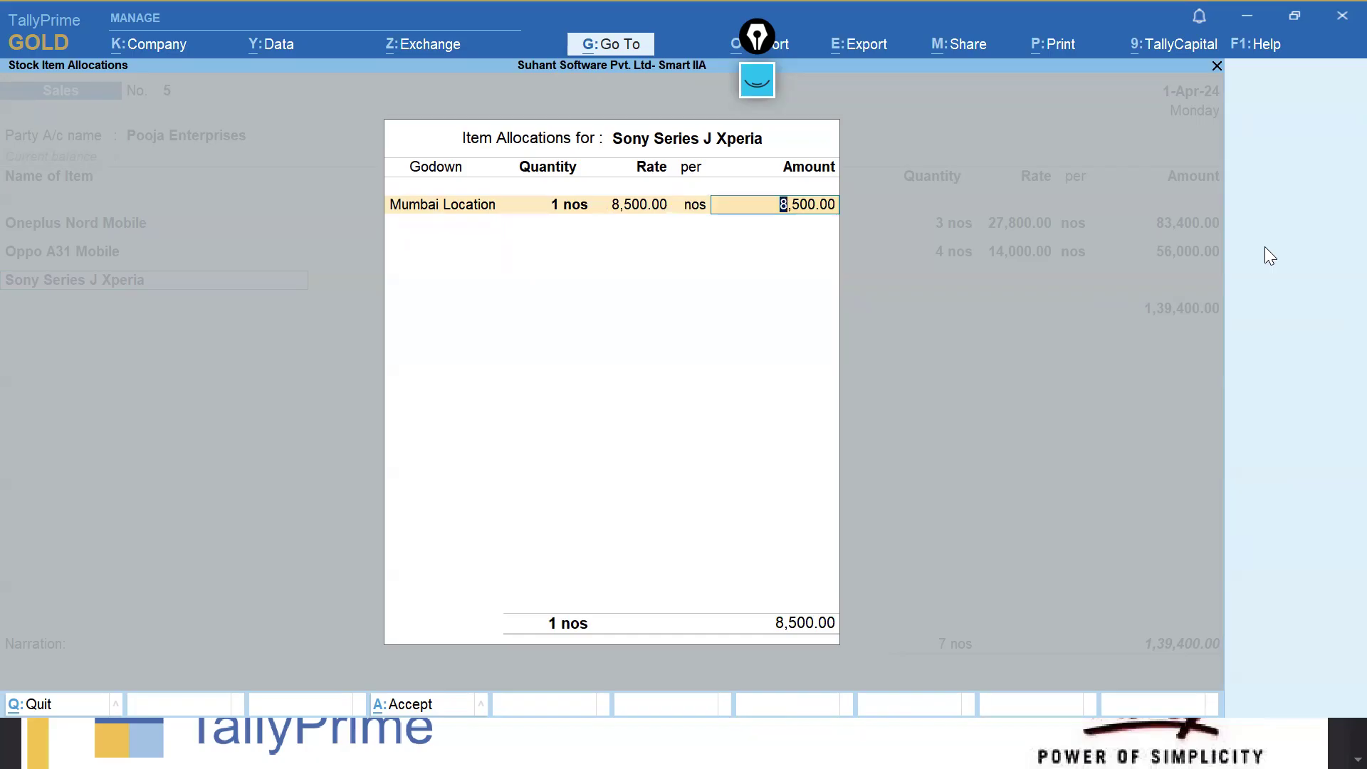
{"action": "key", "text": "Return"}
{"action": "key", "text": "Return"}
{"action": "key", "text": "Return"}
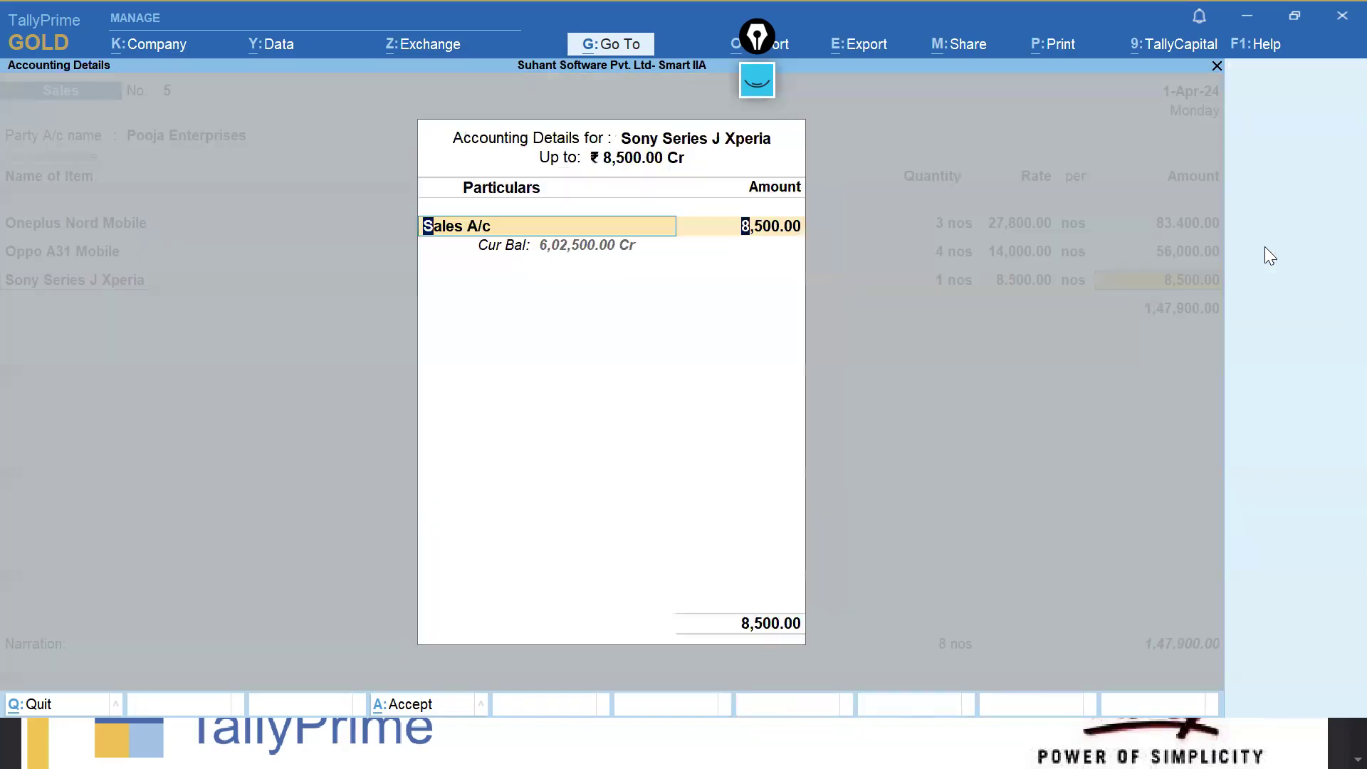
{"action": "key", "text": "Return"}
{"action": "key", "text": "Return"}
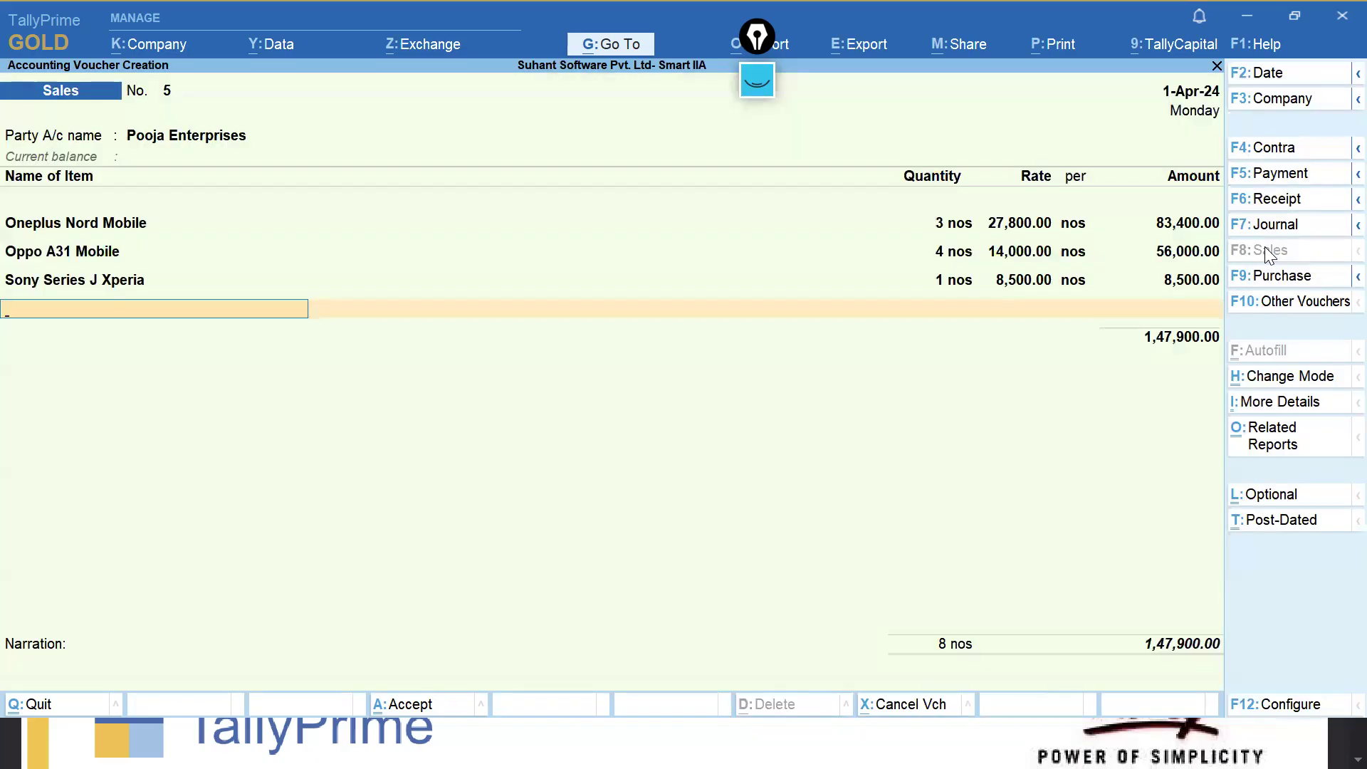
Add 2 nos of Nokia 2.3 Mobile sold from Mumbai Location at a rate of 7,200 per nos.
{"action": "type", "text": "Noki"}
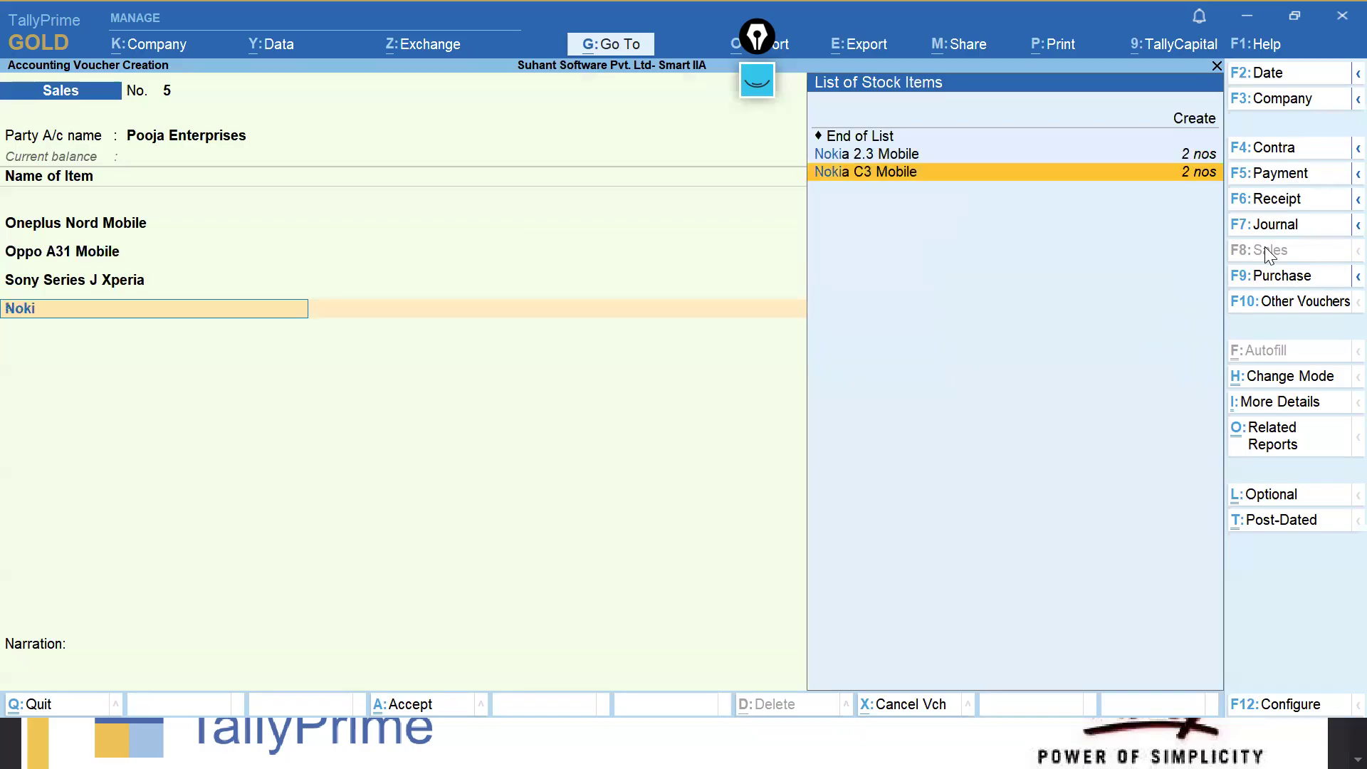
{"action": "key", "text": "Up"}
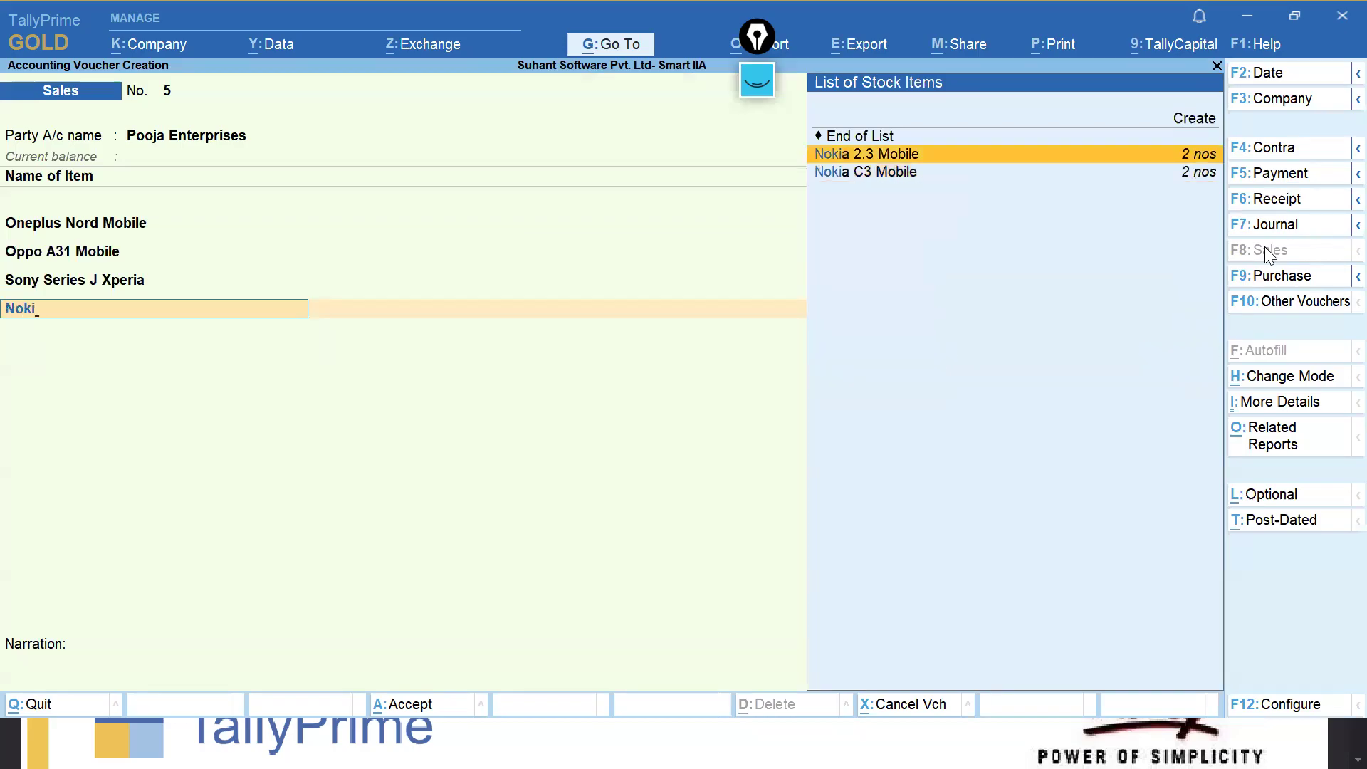
{"action": "key", "text": "Return"}
{"action": "type", "text": "Mu"}
{"action": "key", "text": "Return"}
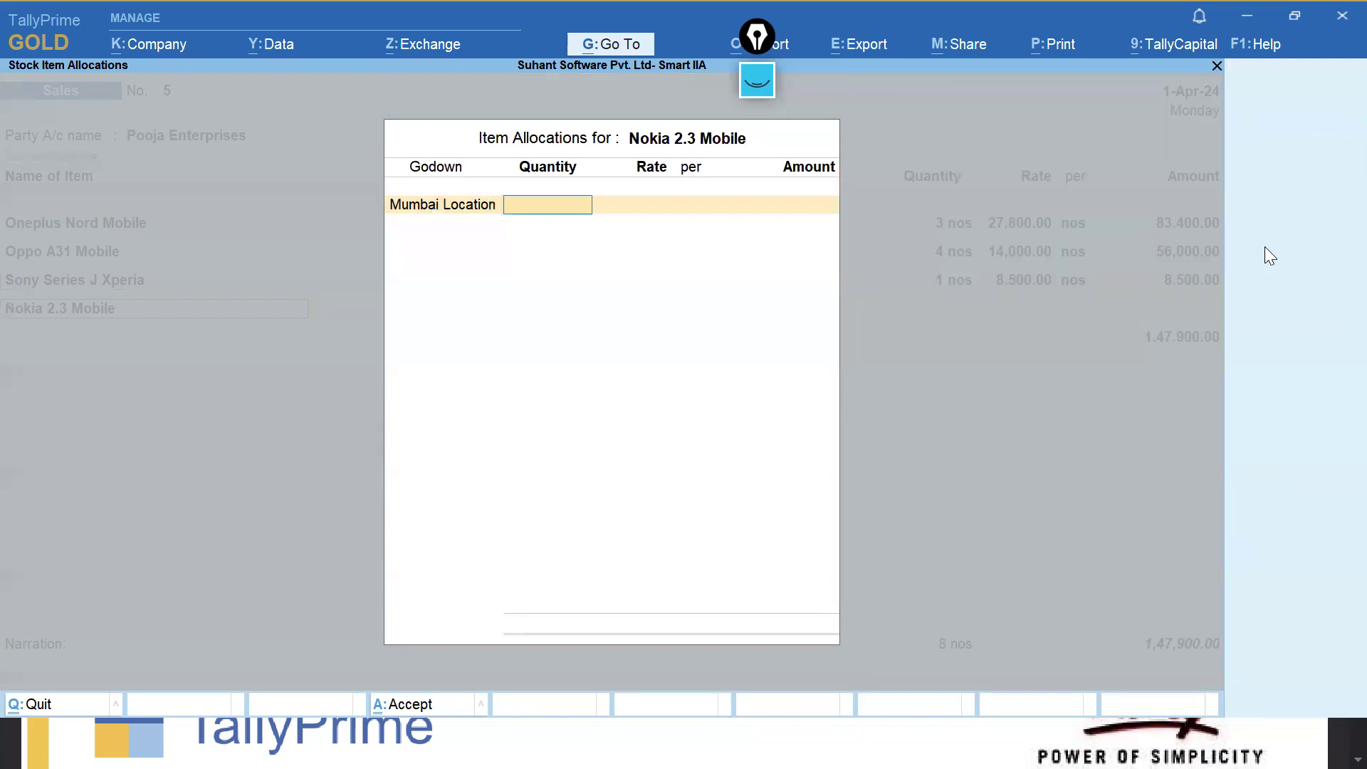
{"action": "type", "text": "2"}
{"action": "key", "text": "Return"}
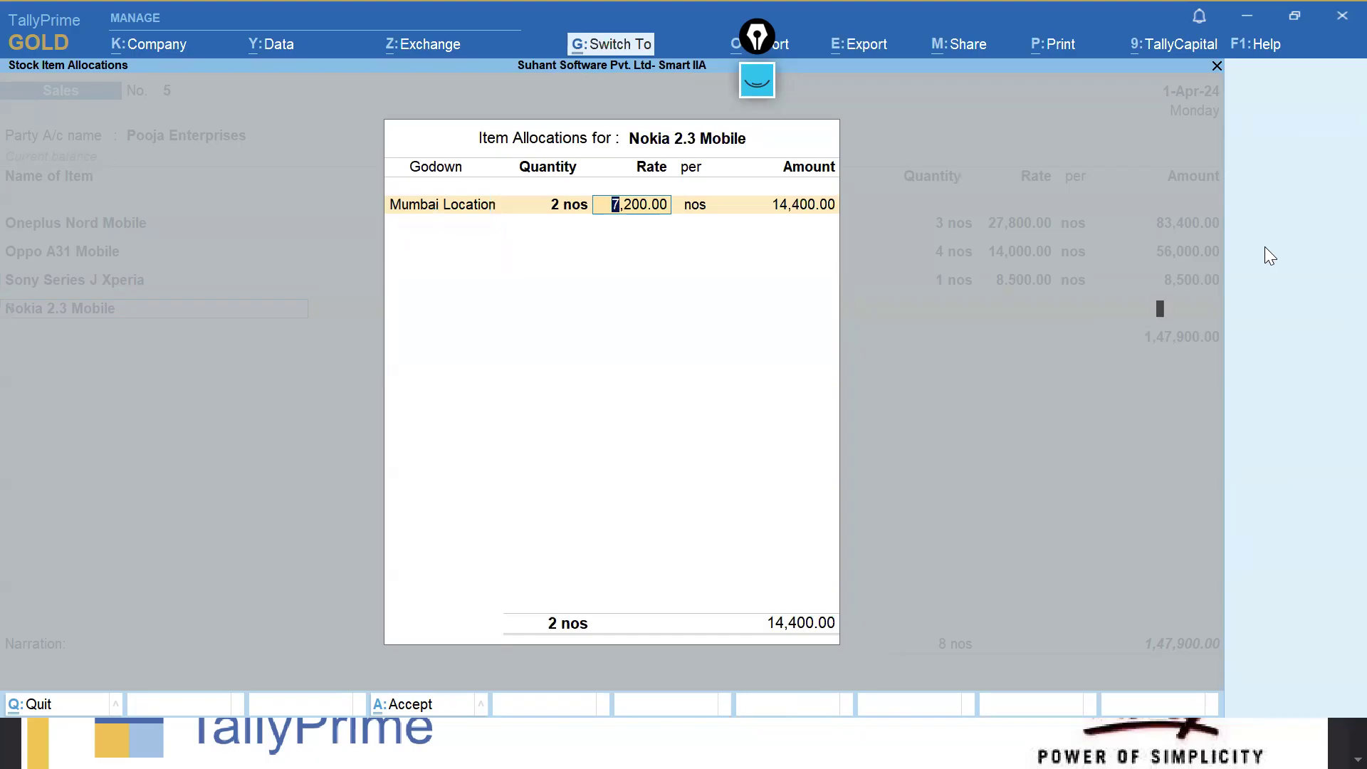
{"action": "key", "text": "ctrl+a"}
{"action": "key", "text": "Return"}
{"action": "key", "text": "Return"}
{"action": "key", "text": "Return"}
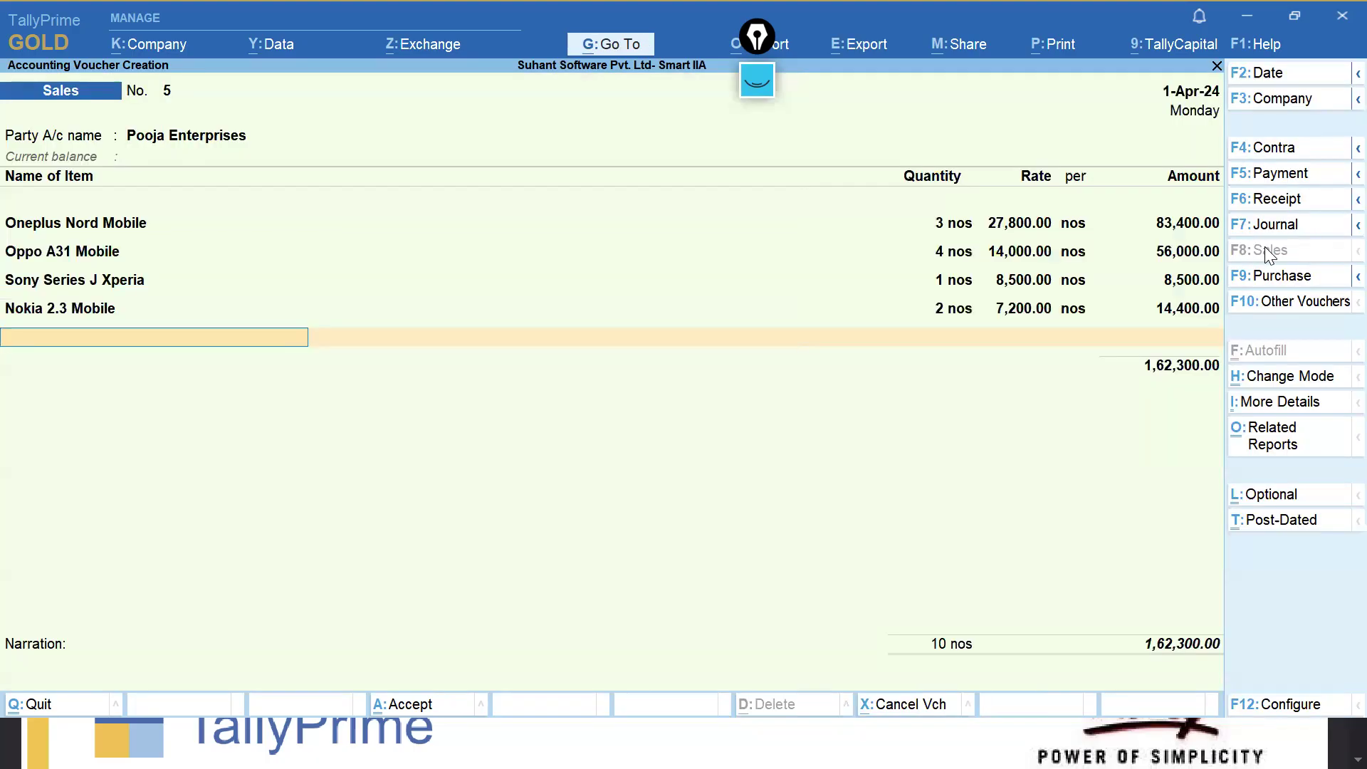
Add 2 nos of Nokia C3 Mobile sold from Mumbai Location at a rate of 7,750 per nos and save the sales voucher.
{"action": "type", "text": "Nok"}
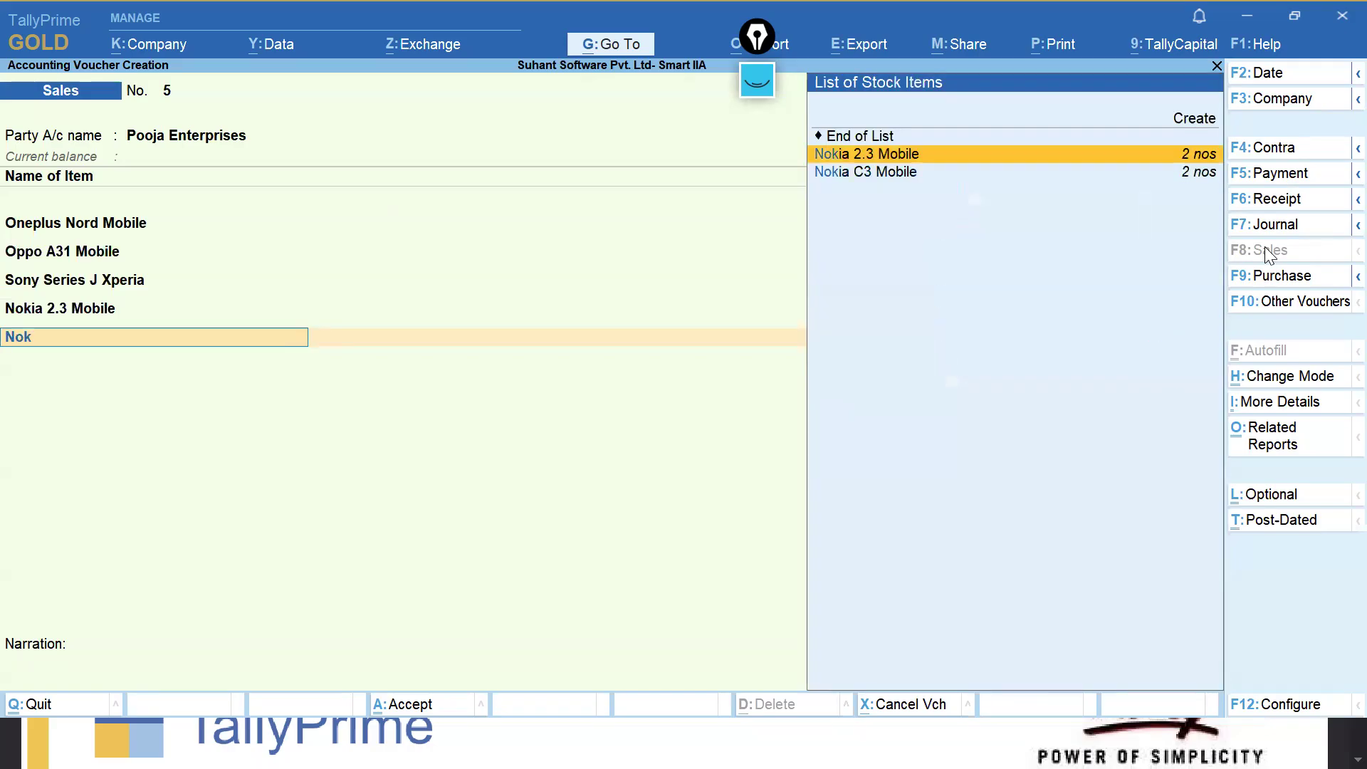
{"action": "key", "text": "Down"}
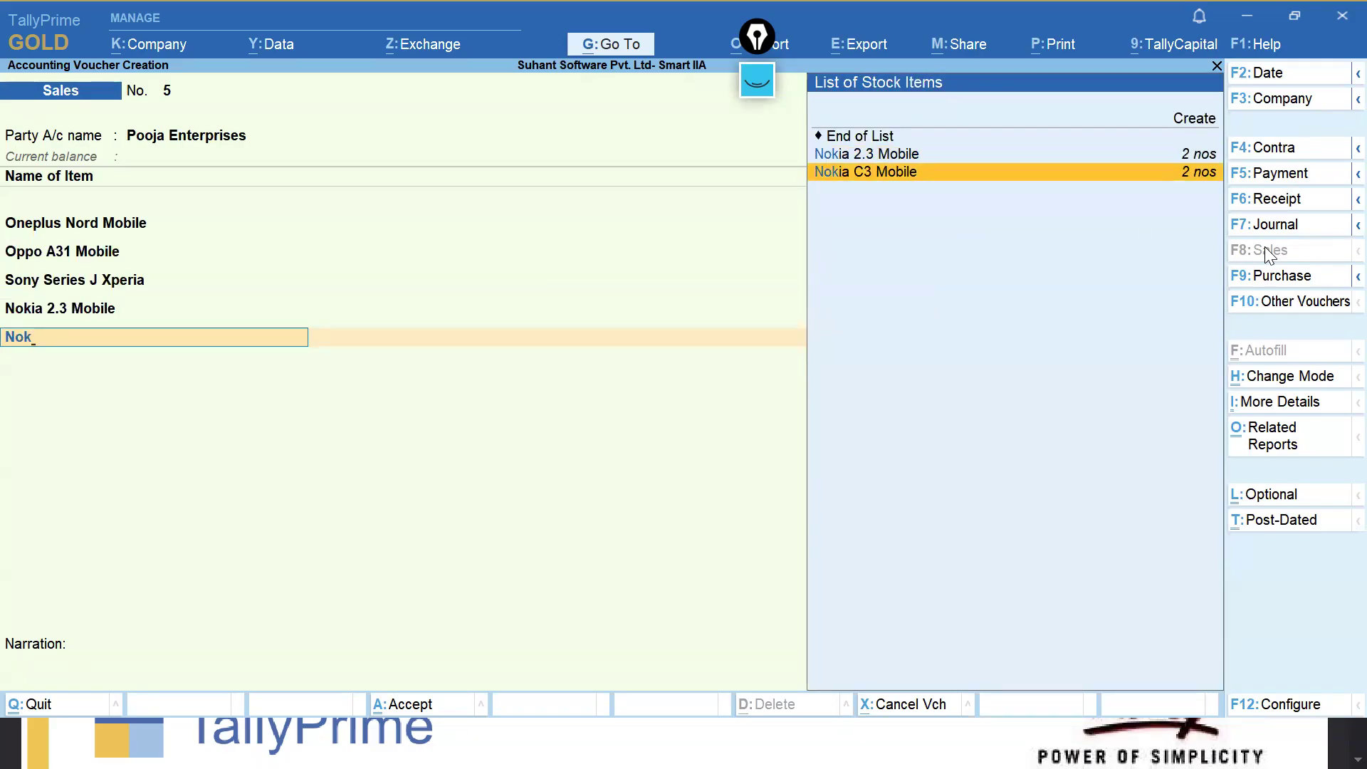
{"action": "key", "text": "Return"}
{"action": "type", "text": "Mum"}
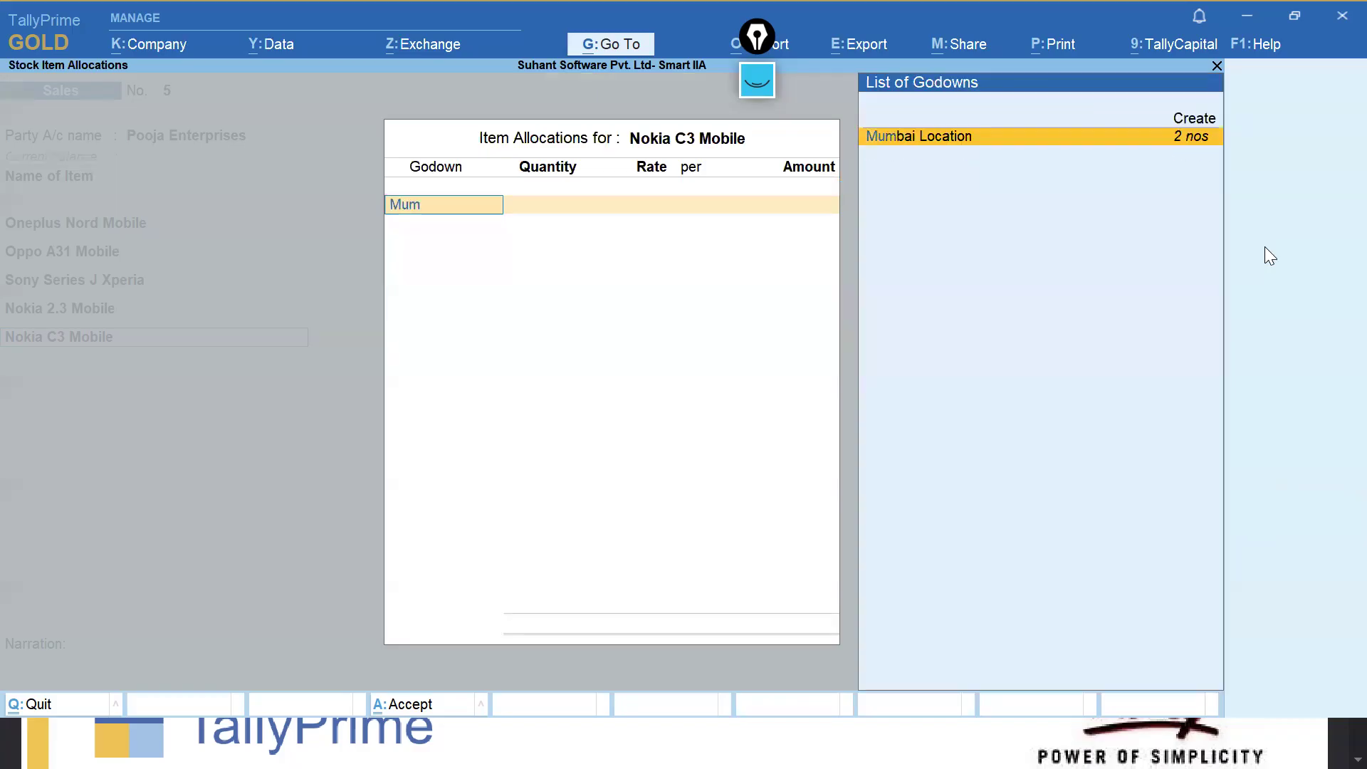
{"action": "key", "text": "Return"}
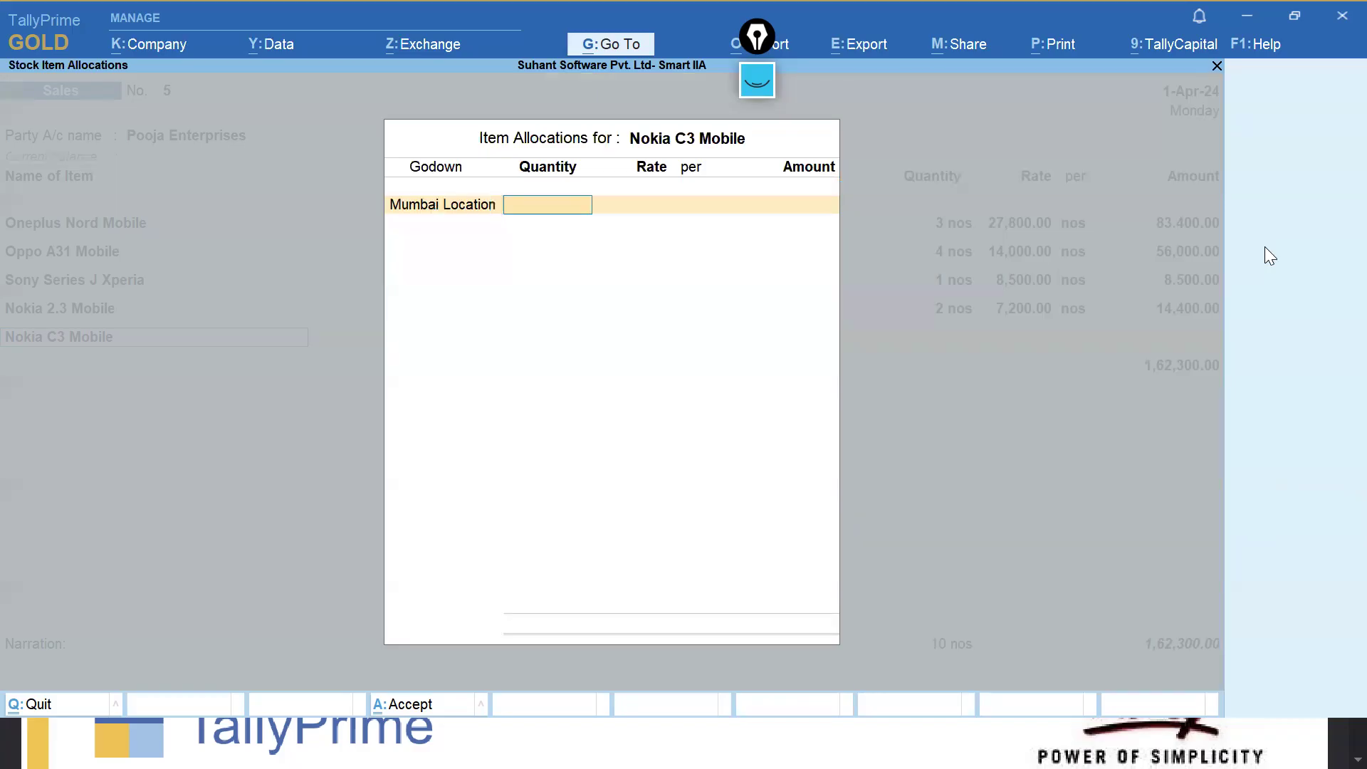
{"action": "type", "text": "2"}
{"action": "key", "text": "Return"}
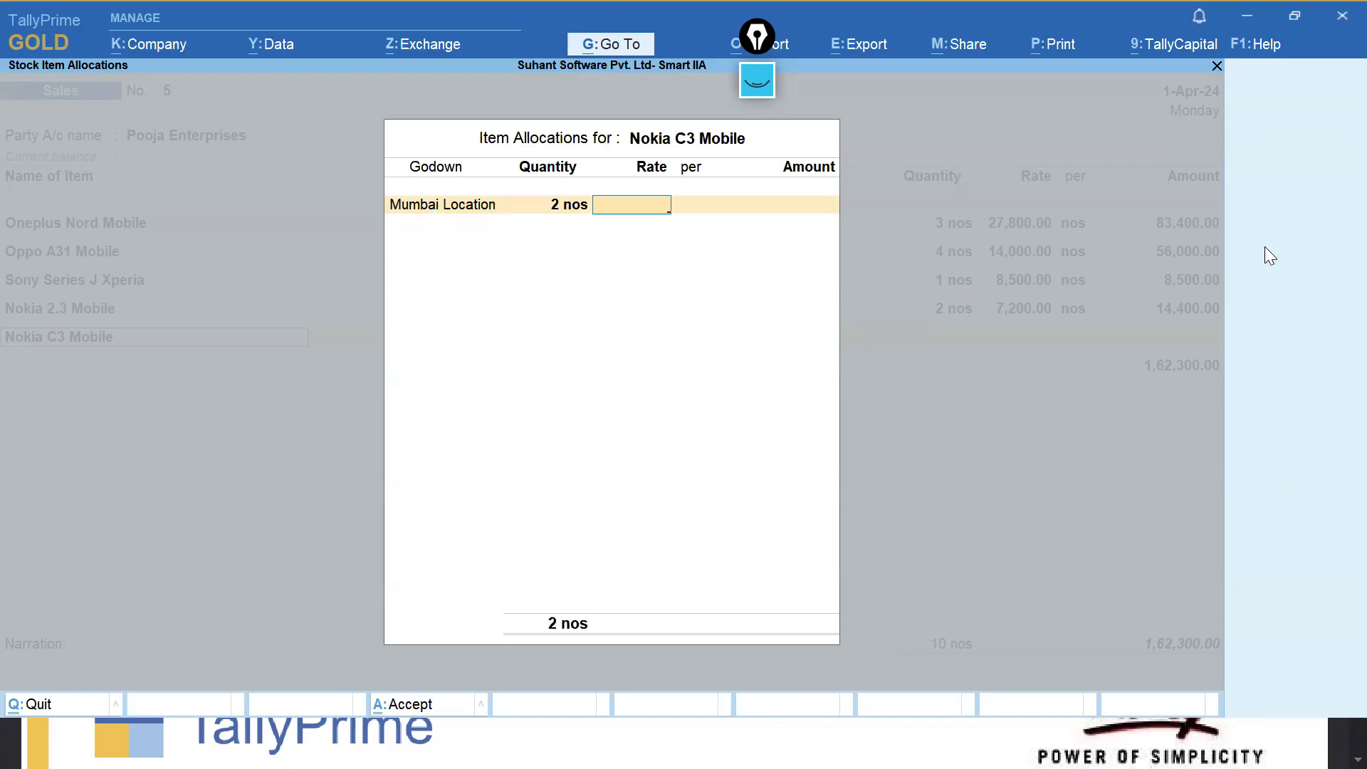
{"action": "type", "text": "7,750"}
{"action": "key", "text": "Return"}
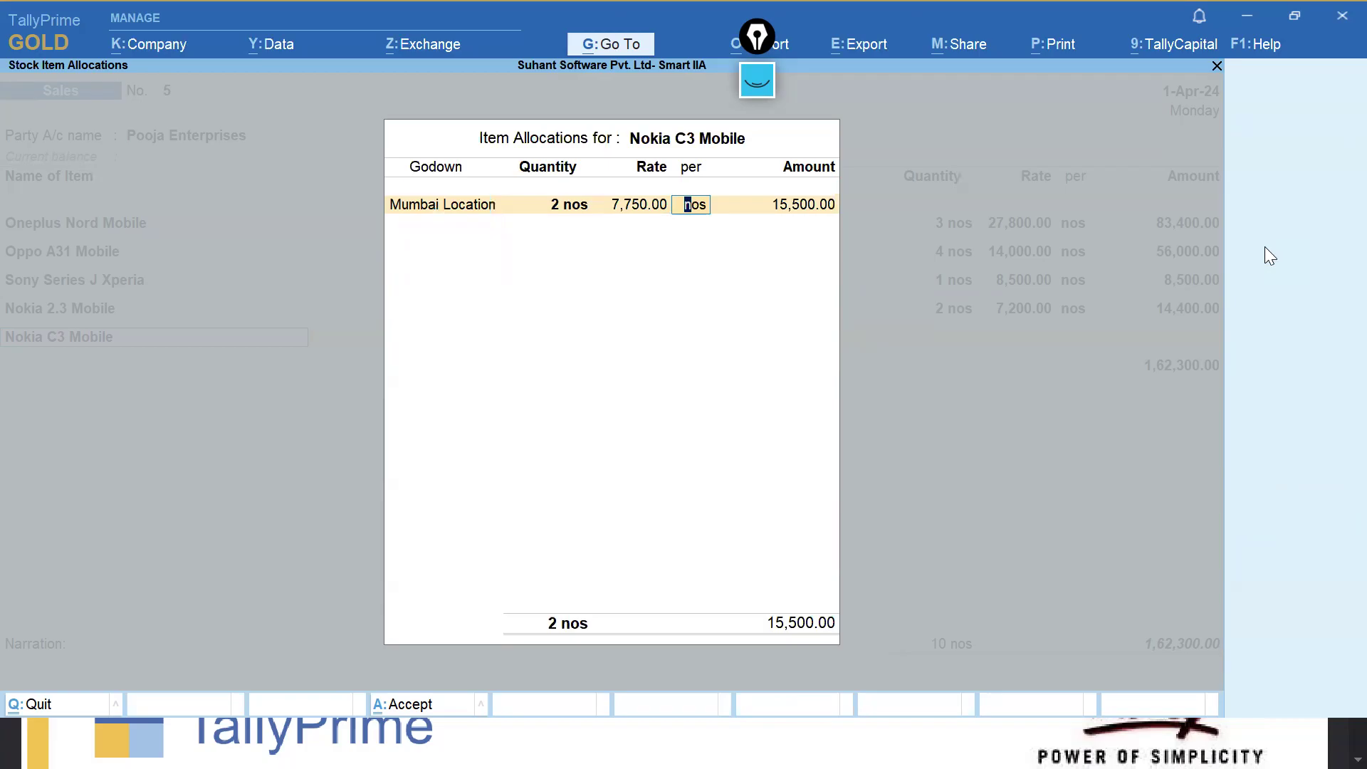
{"action": "key", "text": "Return"}
{"action": "key", "text": "Return"}
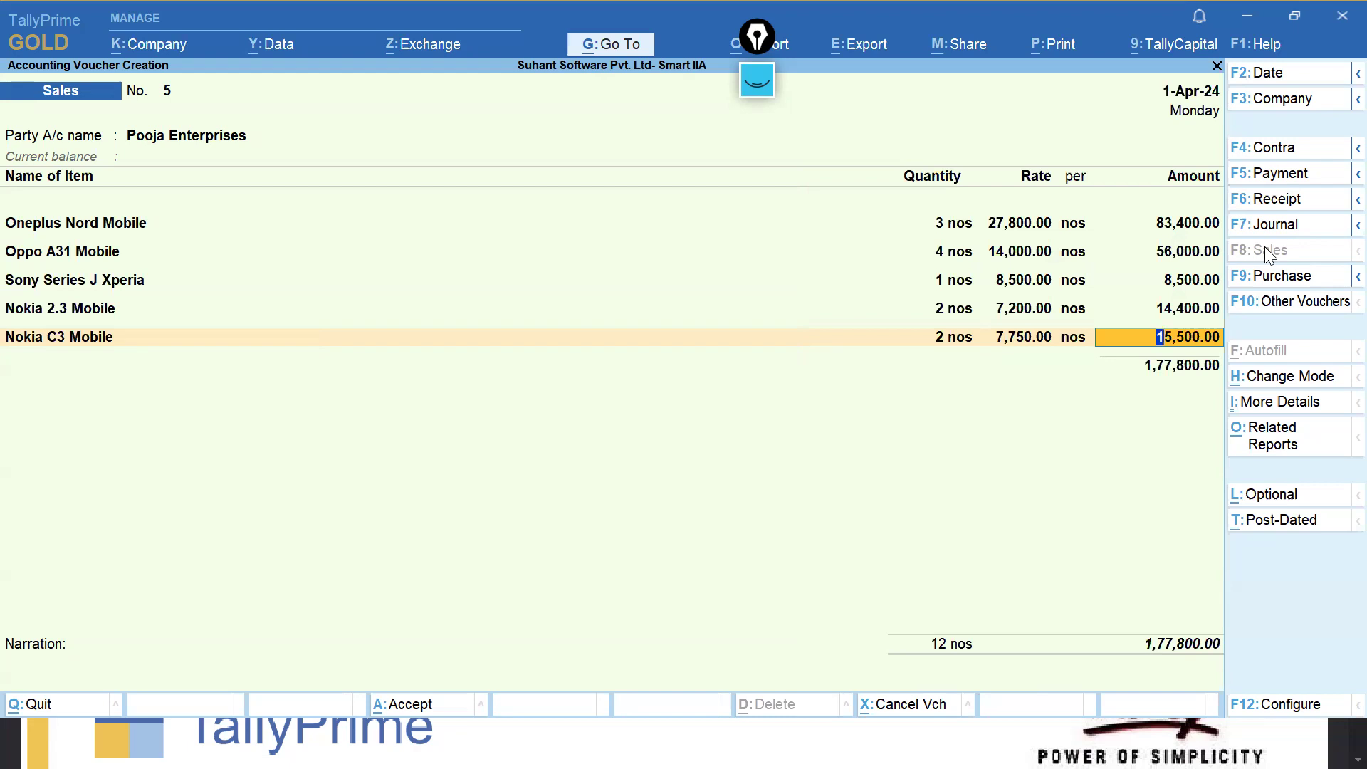
{"action": "key", "text": "ctrl"}
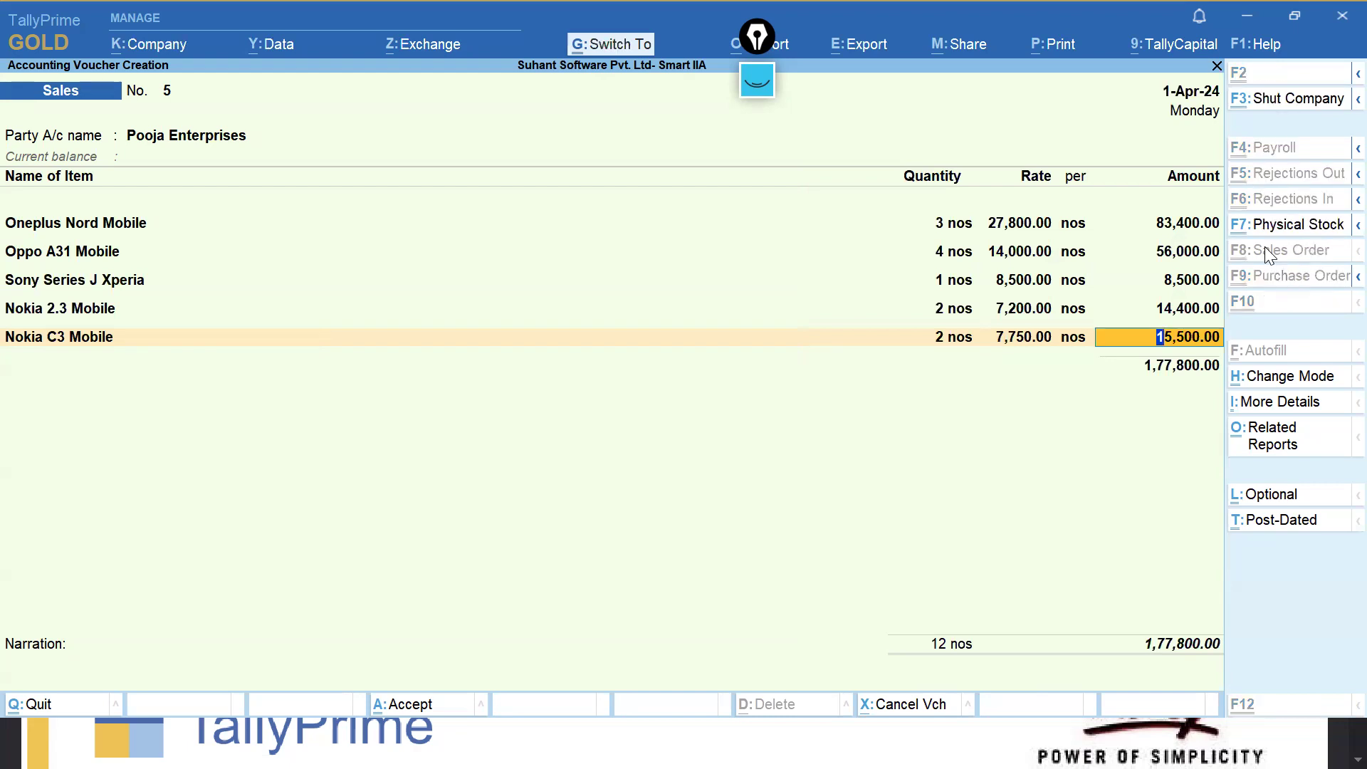
{"action": "key", "text": "ctrl+a"}
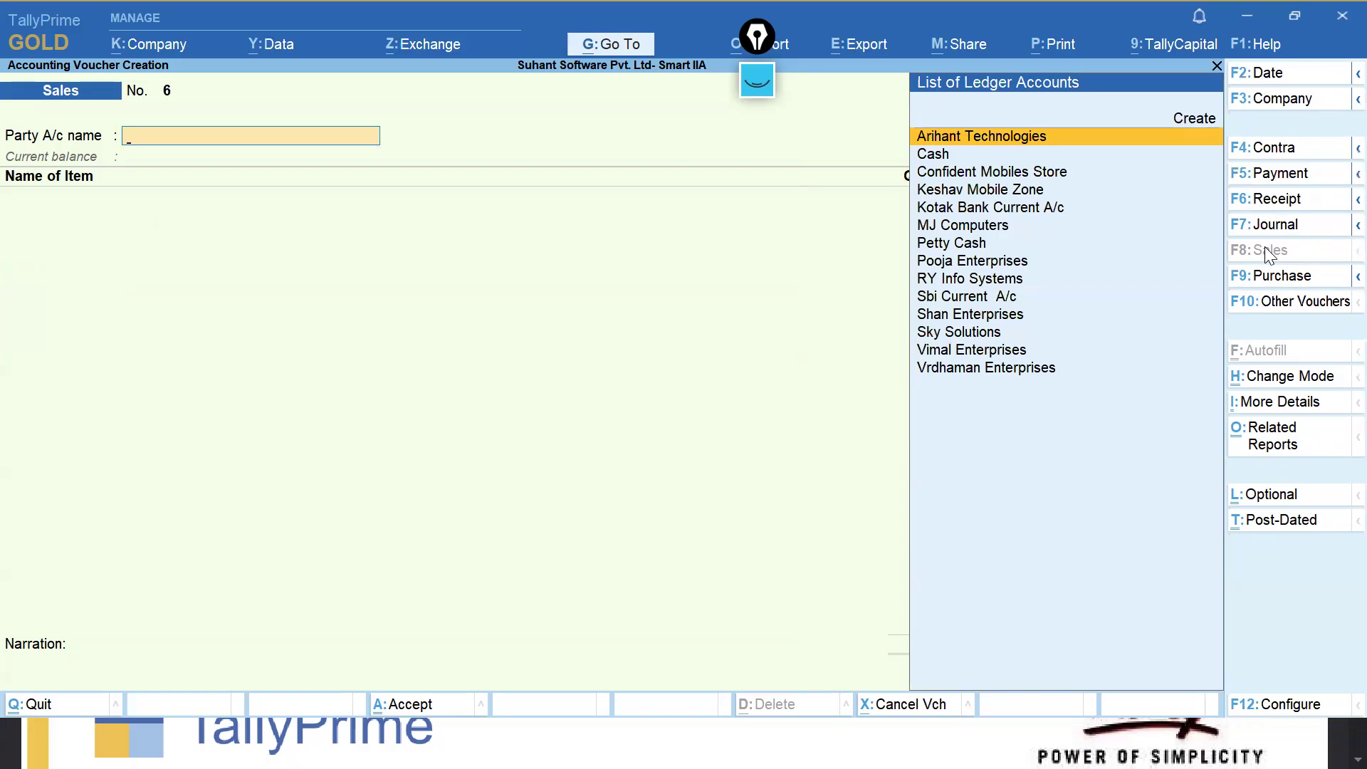
Change the voucher type to Credit Note and select Pooja Enterprises as the party account.
{"action": "left_click", "coordinate": [1308, 301]}
{"action": "key", "text": "Up"}
{"action": "key", "text": "Up"}
{"action": "key", "text": "Up"}
{"action": "key", "text": "Up"}
{"action": "key", "text": "Up"}
{"action": "key", "text": "Up"}
{"action": "key", "text": "Up"}
{"action": "key", "text": "Up"}
{"action": "key", "text": "Up"}
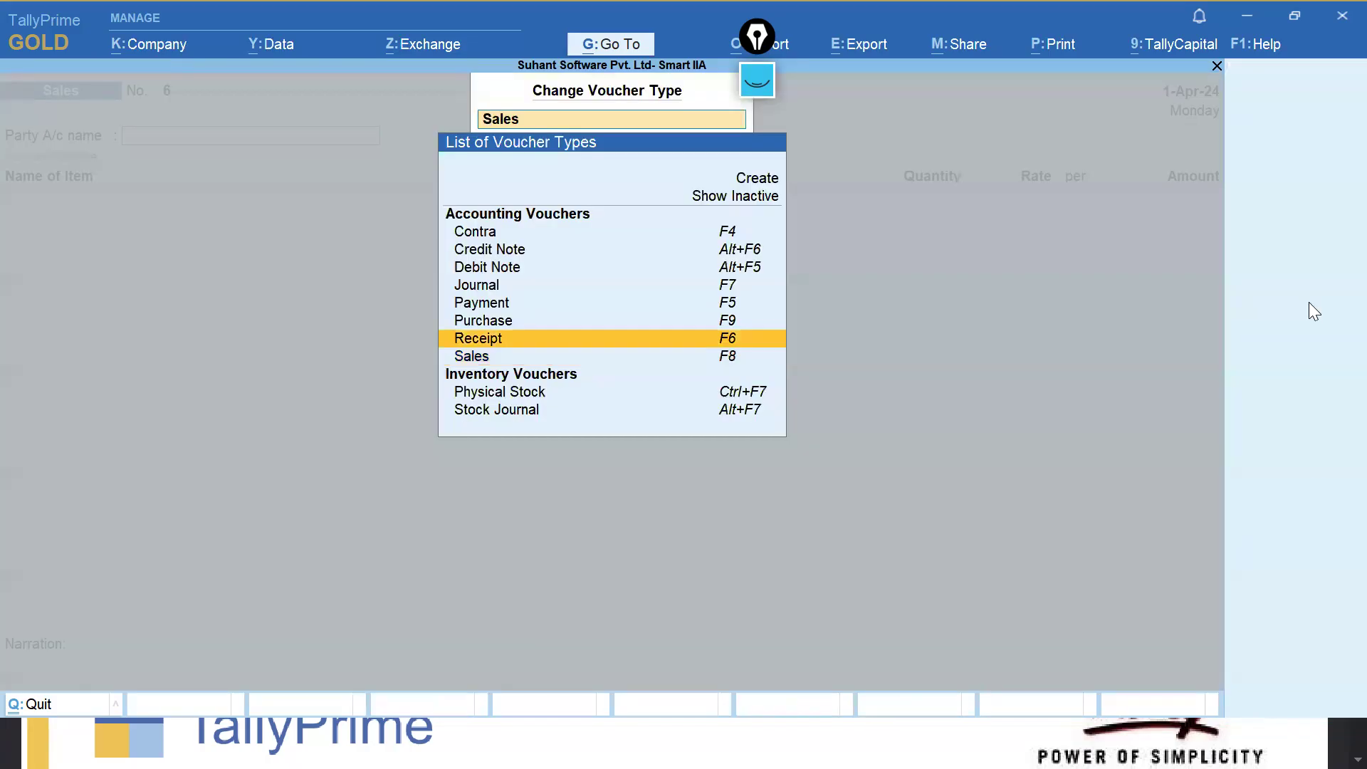
{"action": "key", "text": "Down"}
{"action": "key", "text": "Down"}
{"action": "key", "text": "Down"}
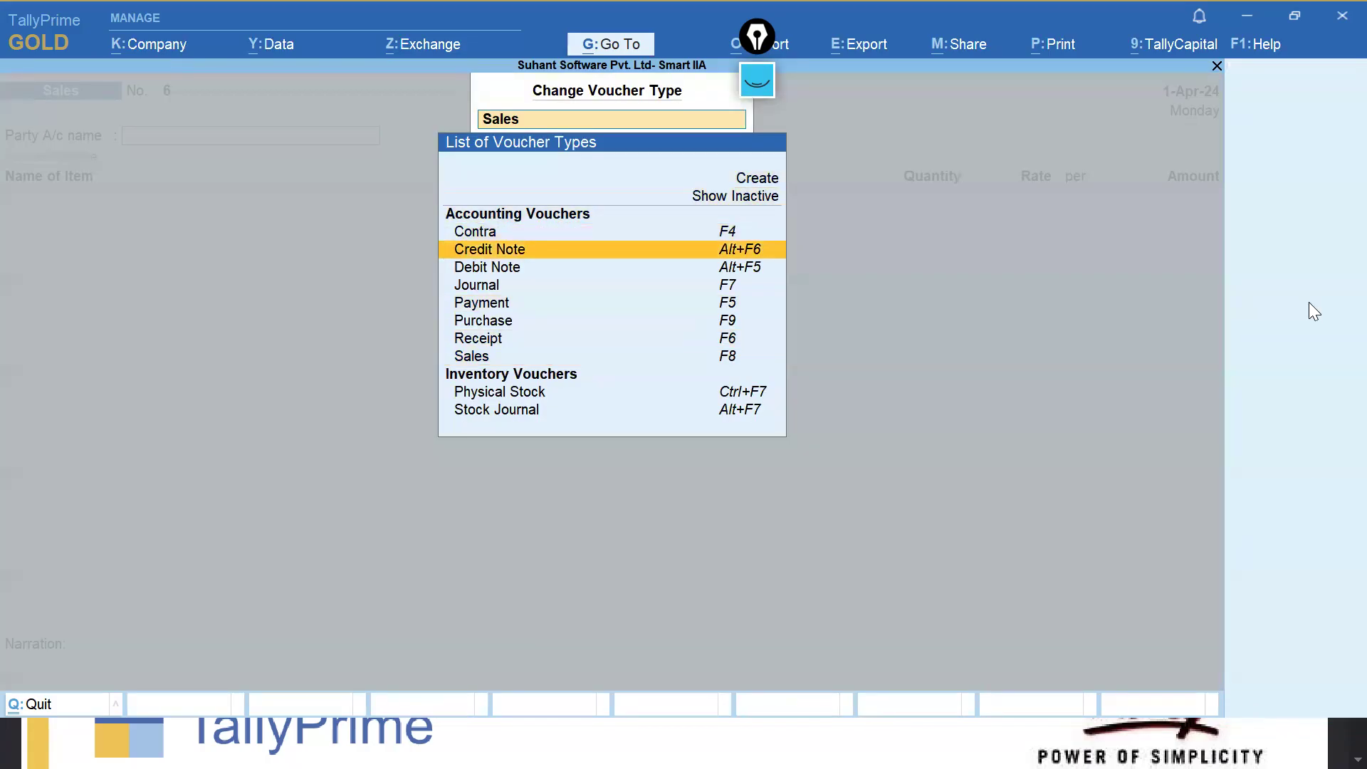
{"action": "key", "text": "Return"}
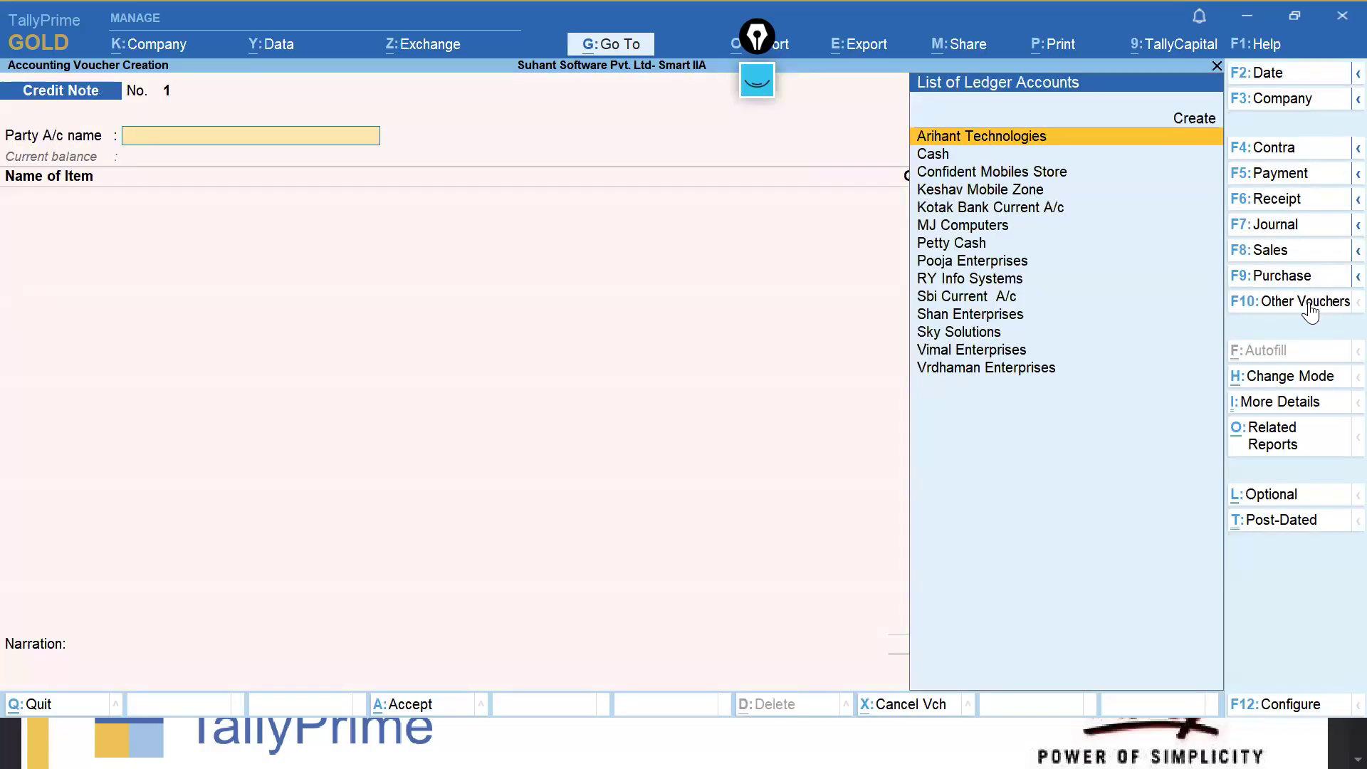
{"action": "type", "text": "Poo"}
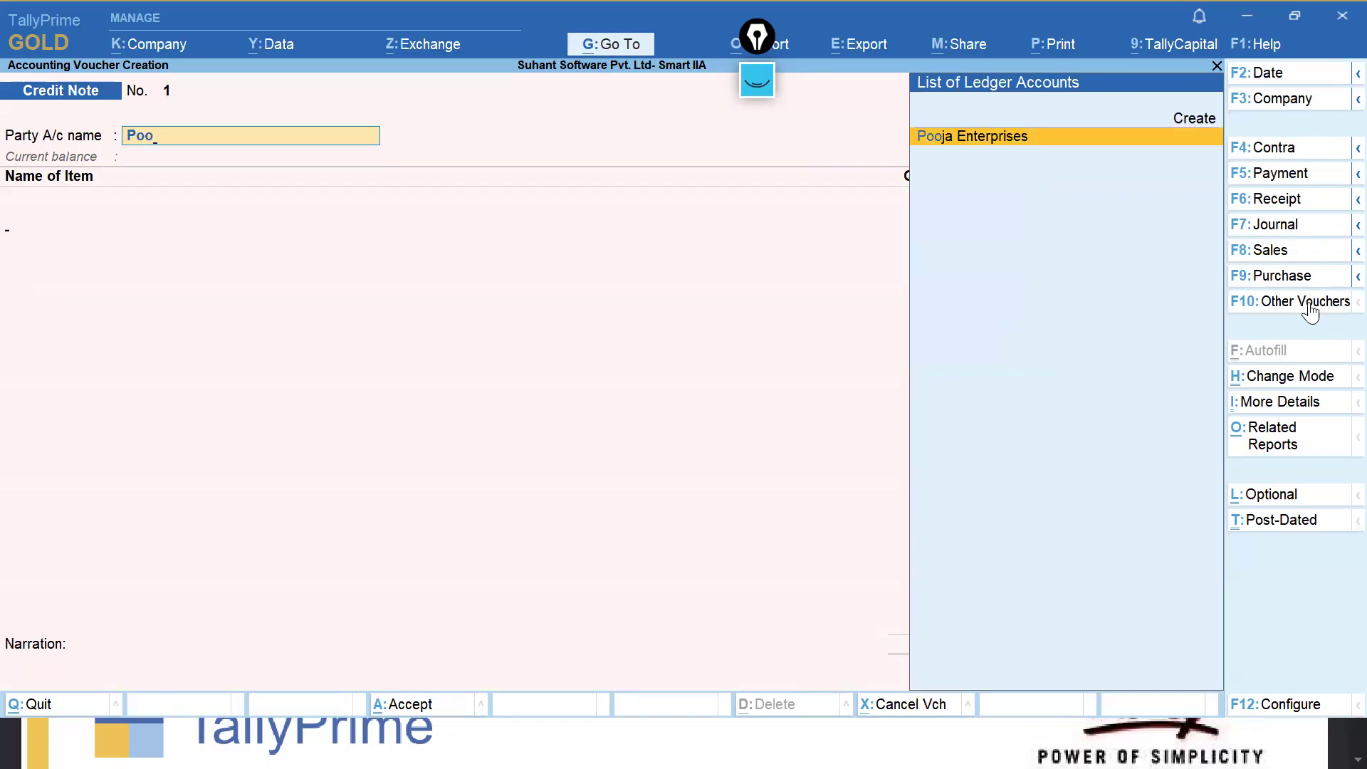
{"action": "key", "text": "Return"}
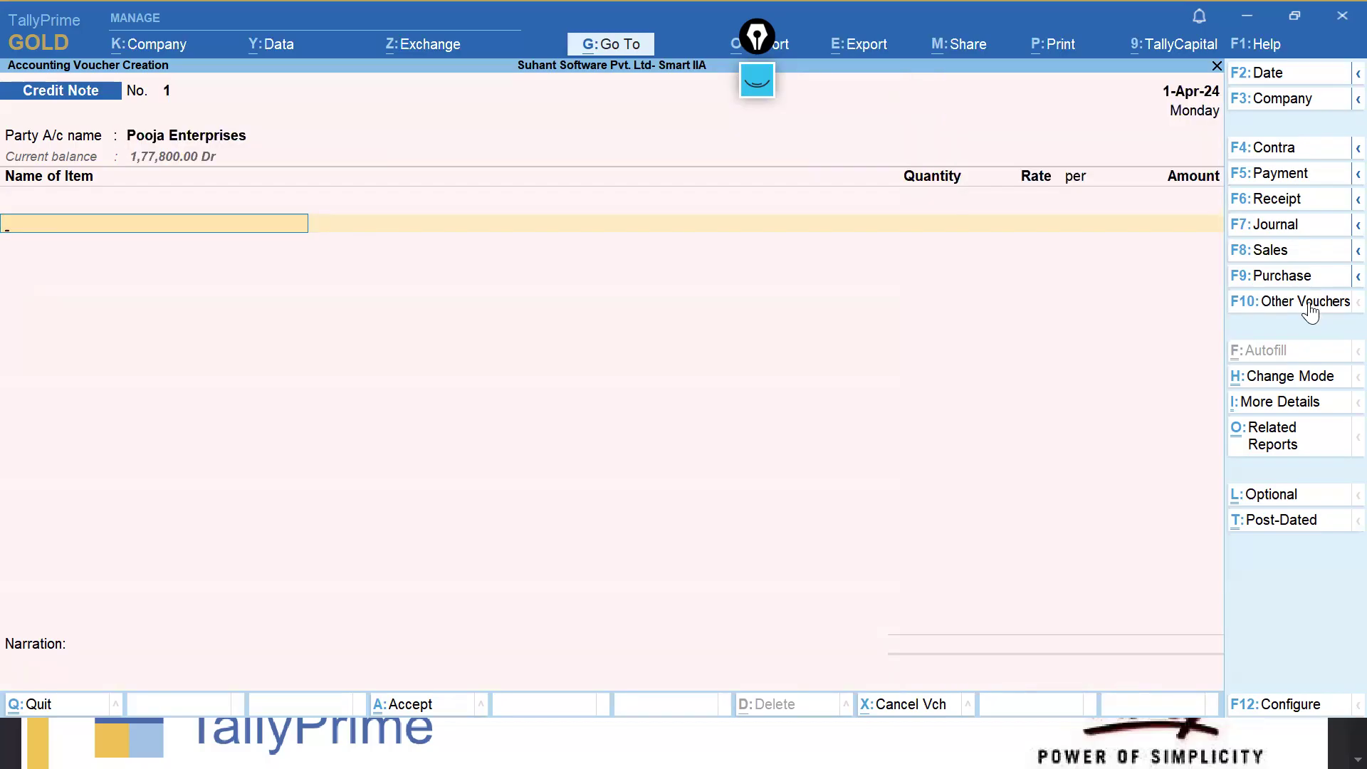
Add 2 nos of Nokia 2.3 Mobile returned to Mumbai Location at a rate of 7,200 per nos.
{"action": "type", "text": "2.3"}
{"action": "key", "text": "Down"}
{"action": "key", "text": "Down"}
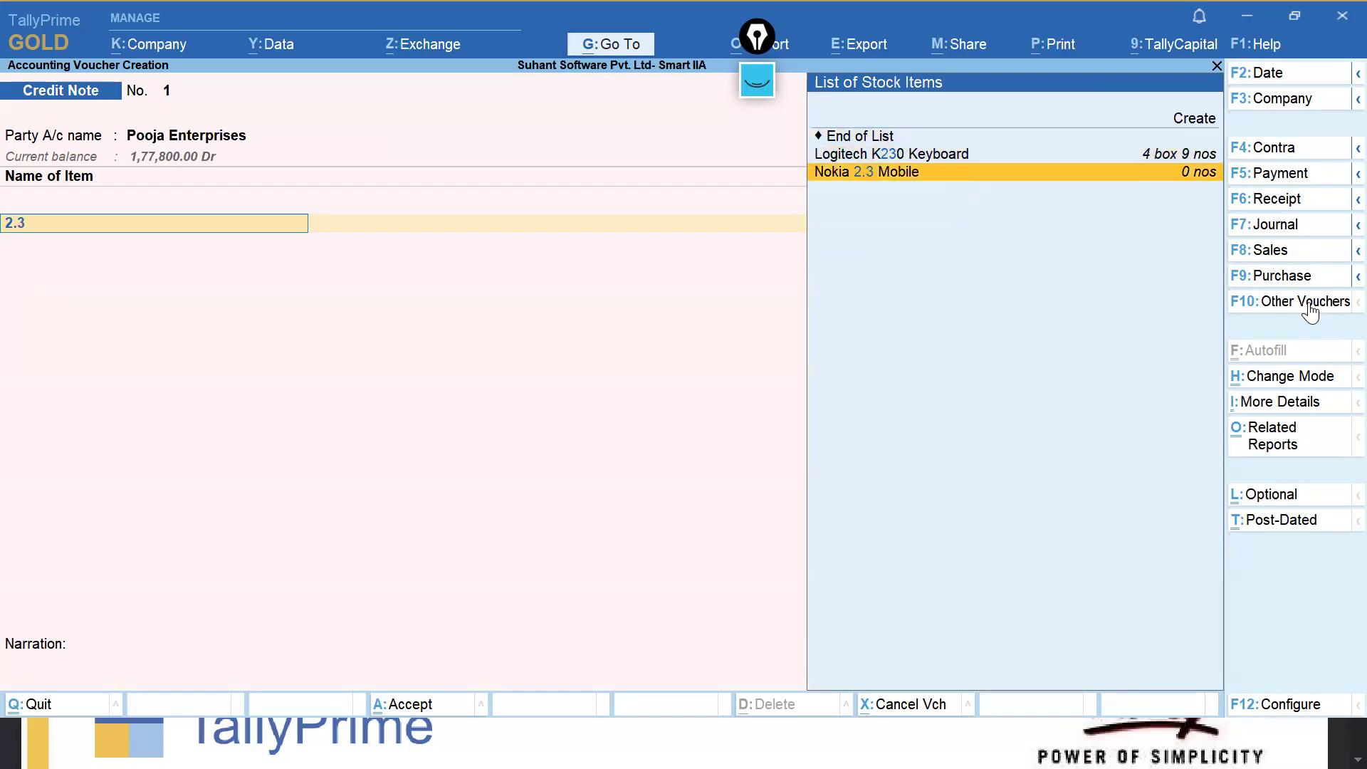
{"action": "key", "text": "Return"}
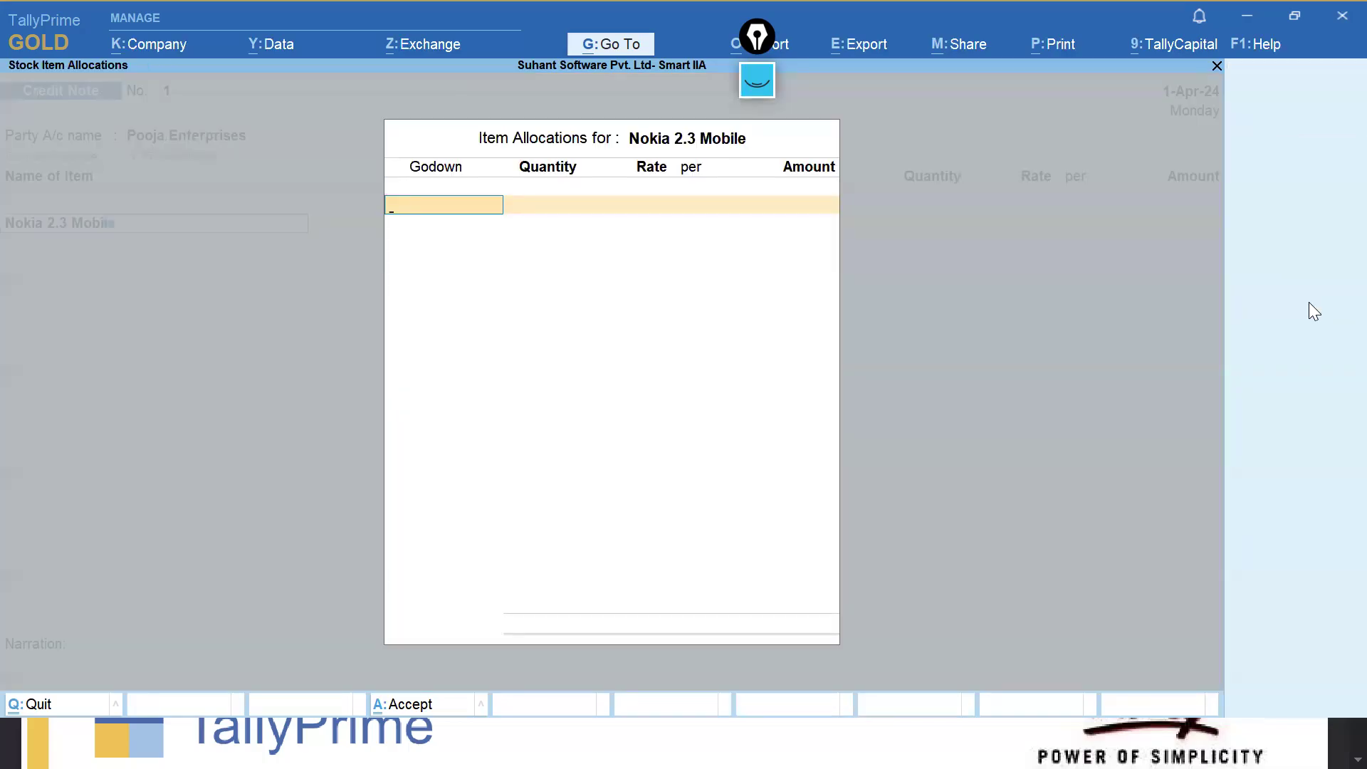
{"action": "type", "text": "Mum"}
{"action": "key", "text": "Return"}
{"action": "type", "text": "2"}
{"action": "key", "text": "Return"}
{"action": "key", "text": "Return"}
{"action": "key", "text": "ctrl+a"}
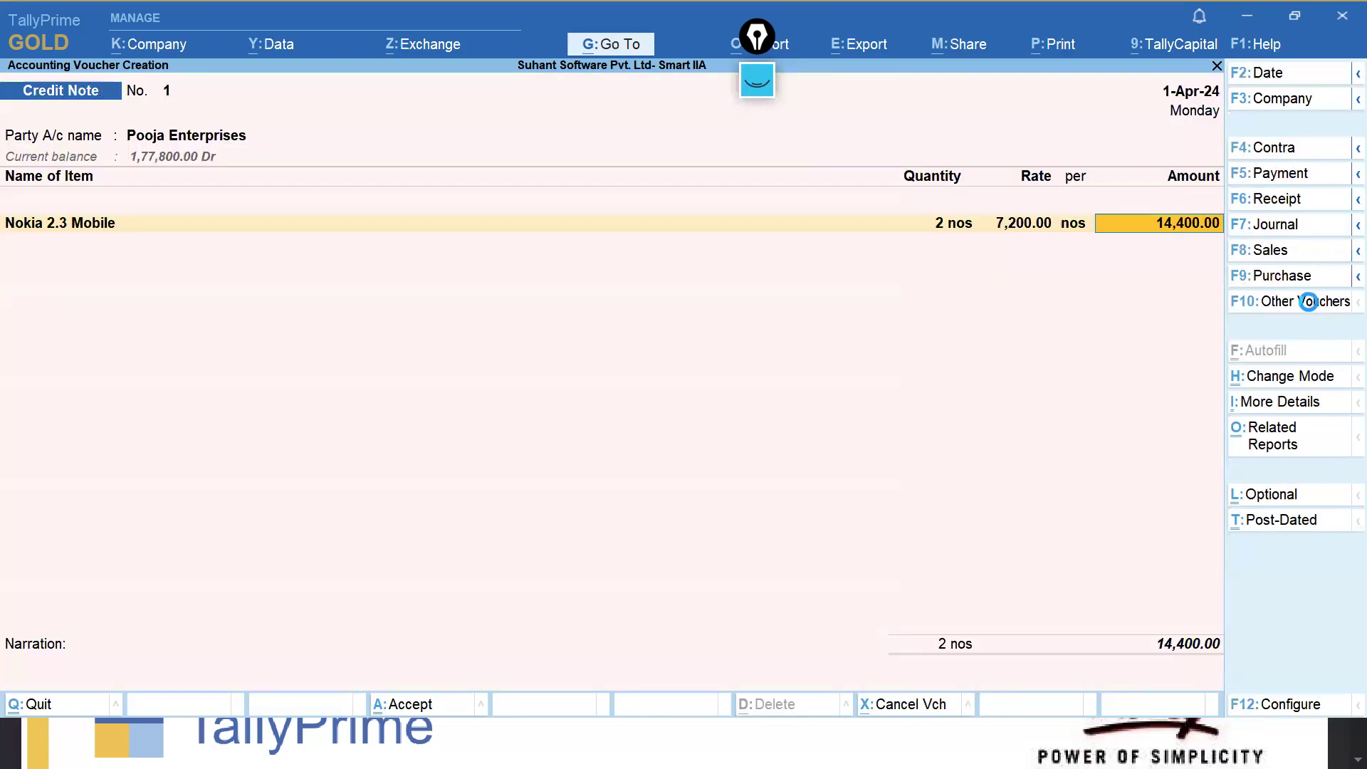
{"action": "key", "text": "Return"}
{"action": "key", "text": "Return"}
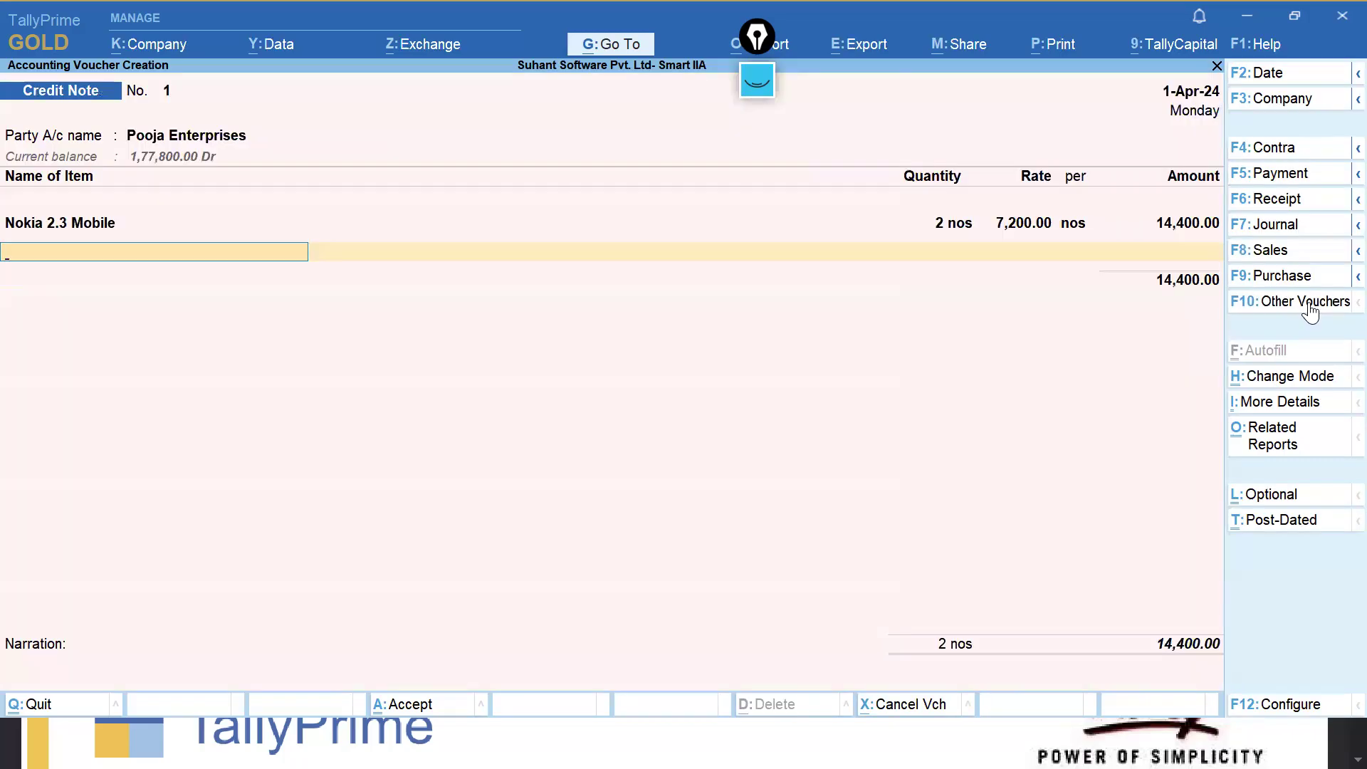
Add 1 nos of Nokia C3 Mobile returned to Mumbai Location at a rate of 7,750 per nos.
{"action": "type", "text": "C3"}
{"action": "key", "text": "Return"}
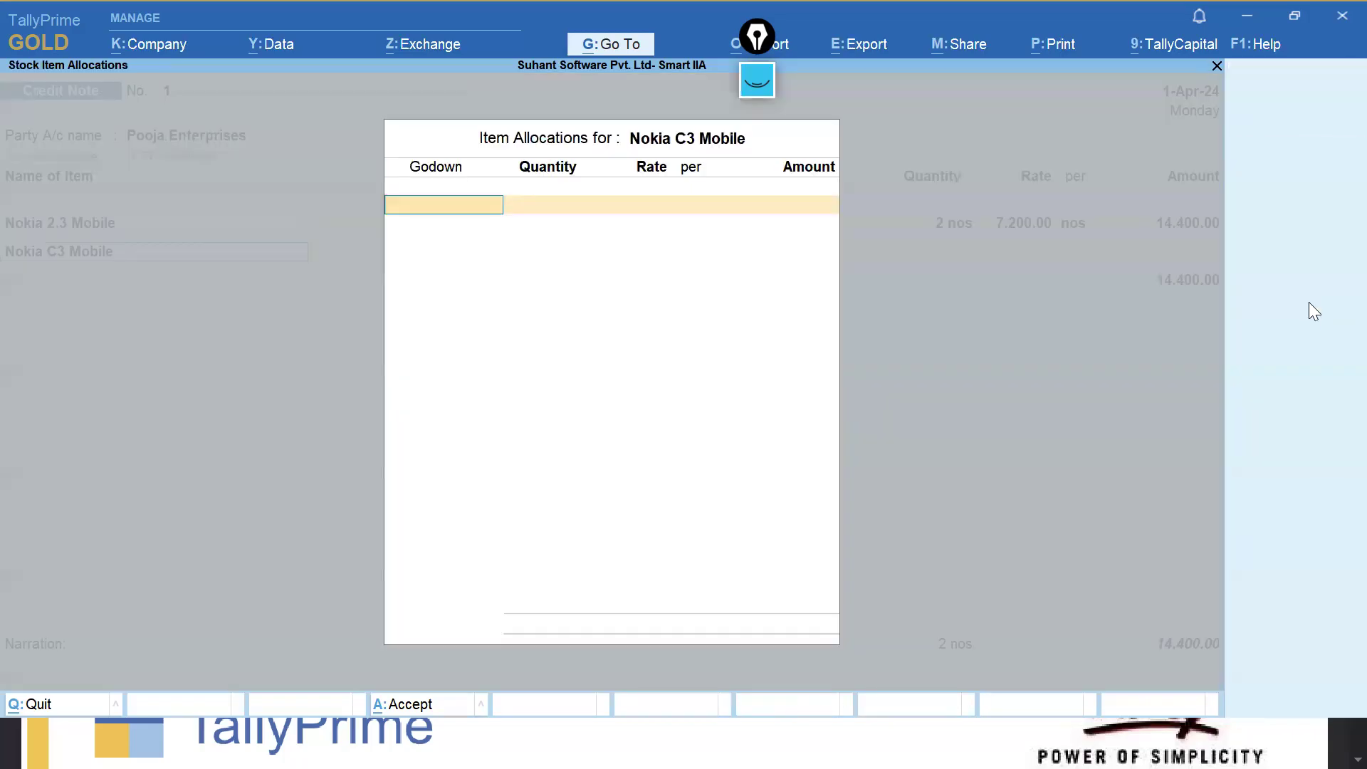
{"action": "type", "text": "Mum"}
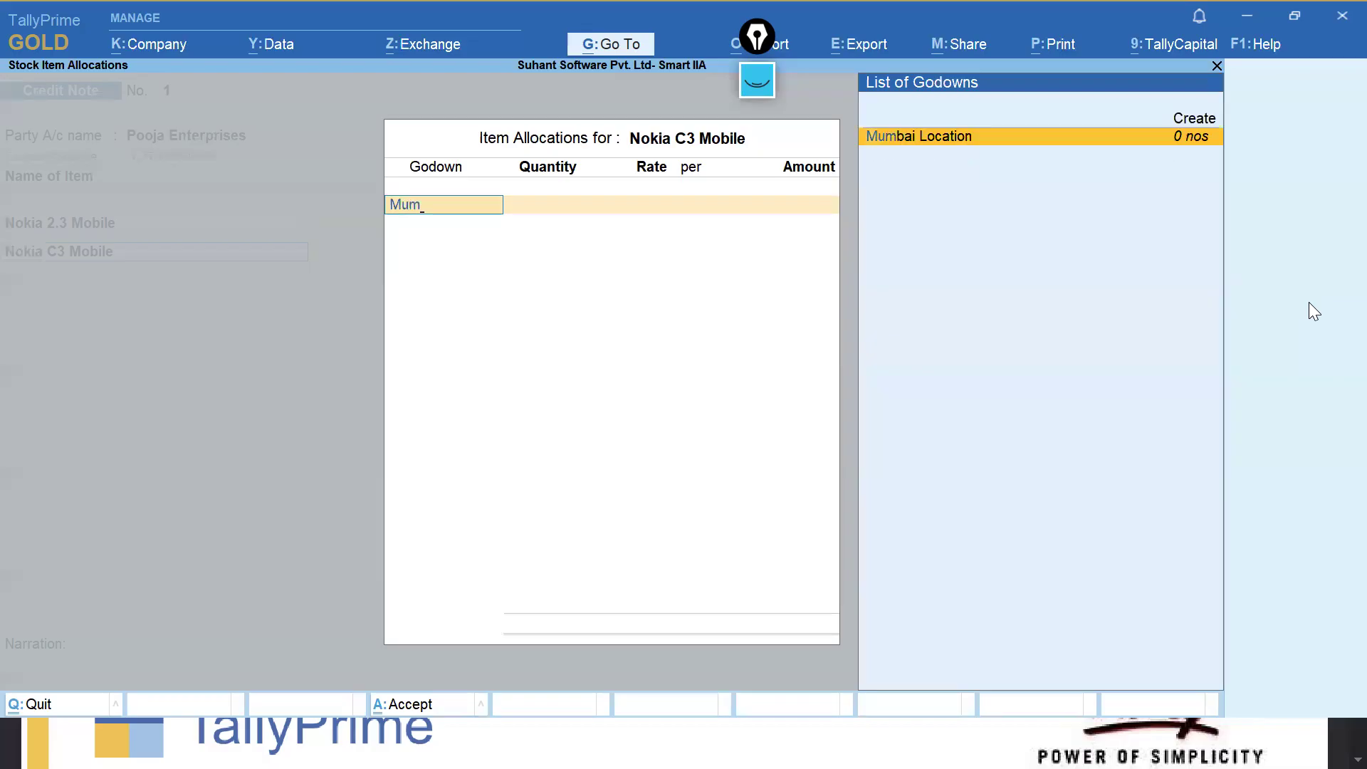
{"action": "key", "text": "Return"}
{"action": "type", "text": "1"}
{"action": "key", "text": "Return"}
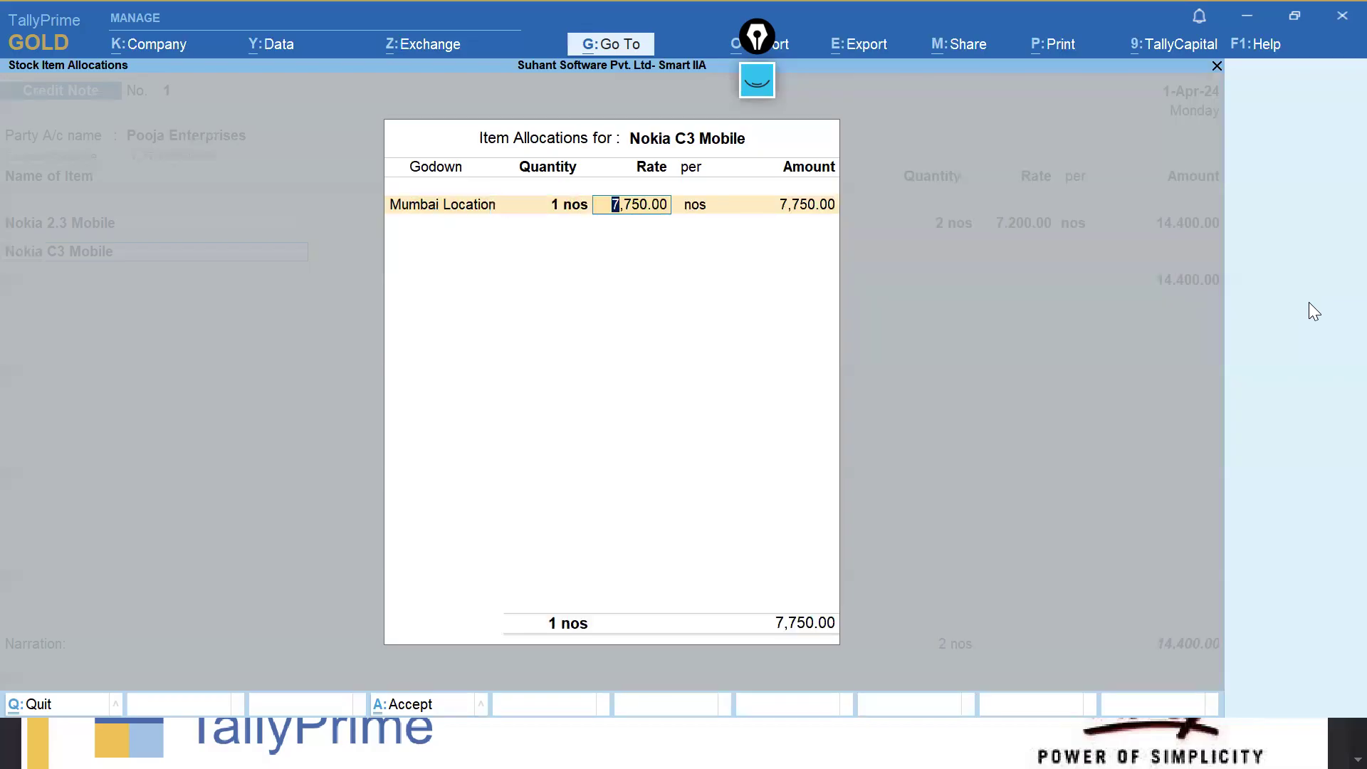
{"action": "key", "text": "ctrl+a"}
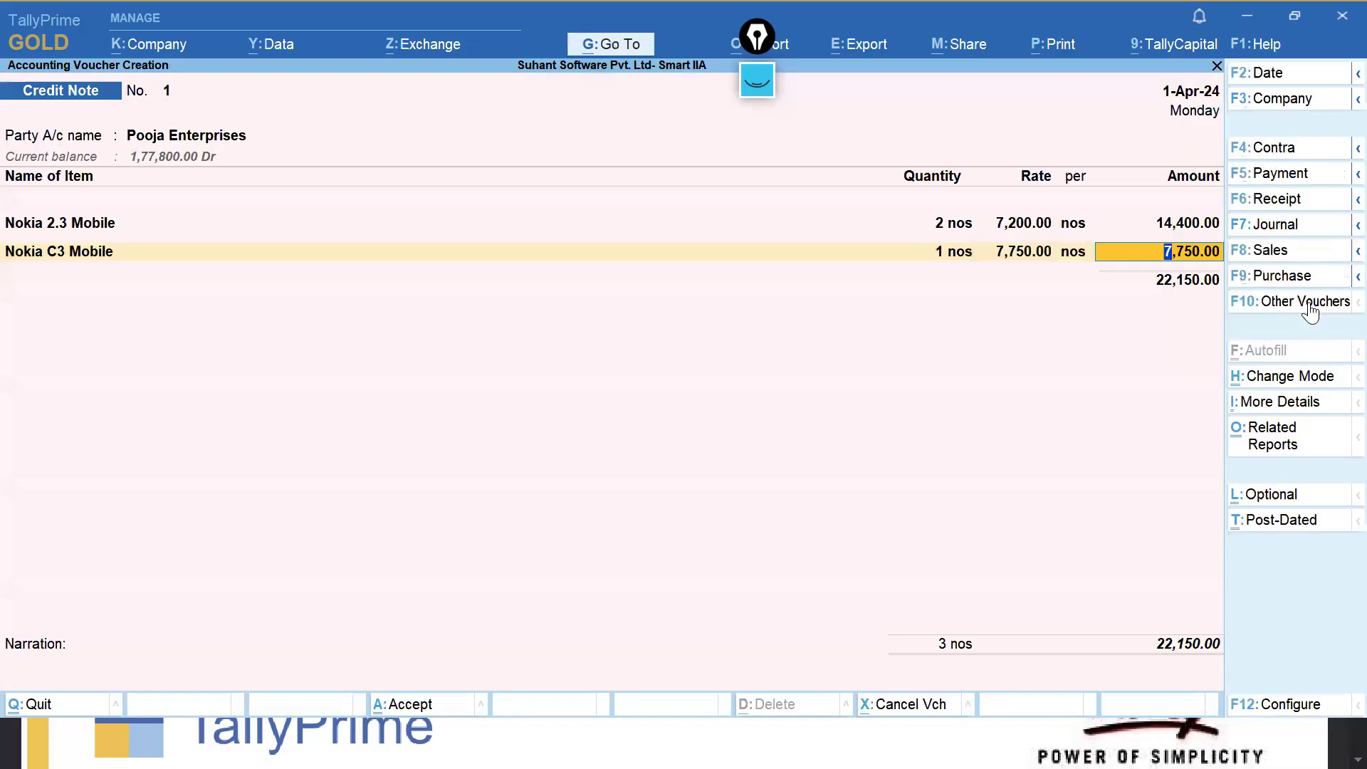
{"action": "key", "text": "Return"}
{"action": "key", "text": "Return"}
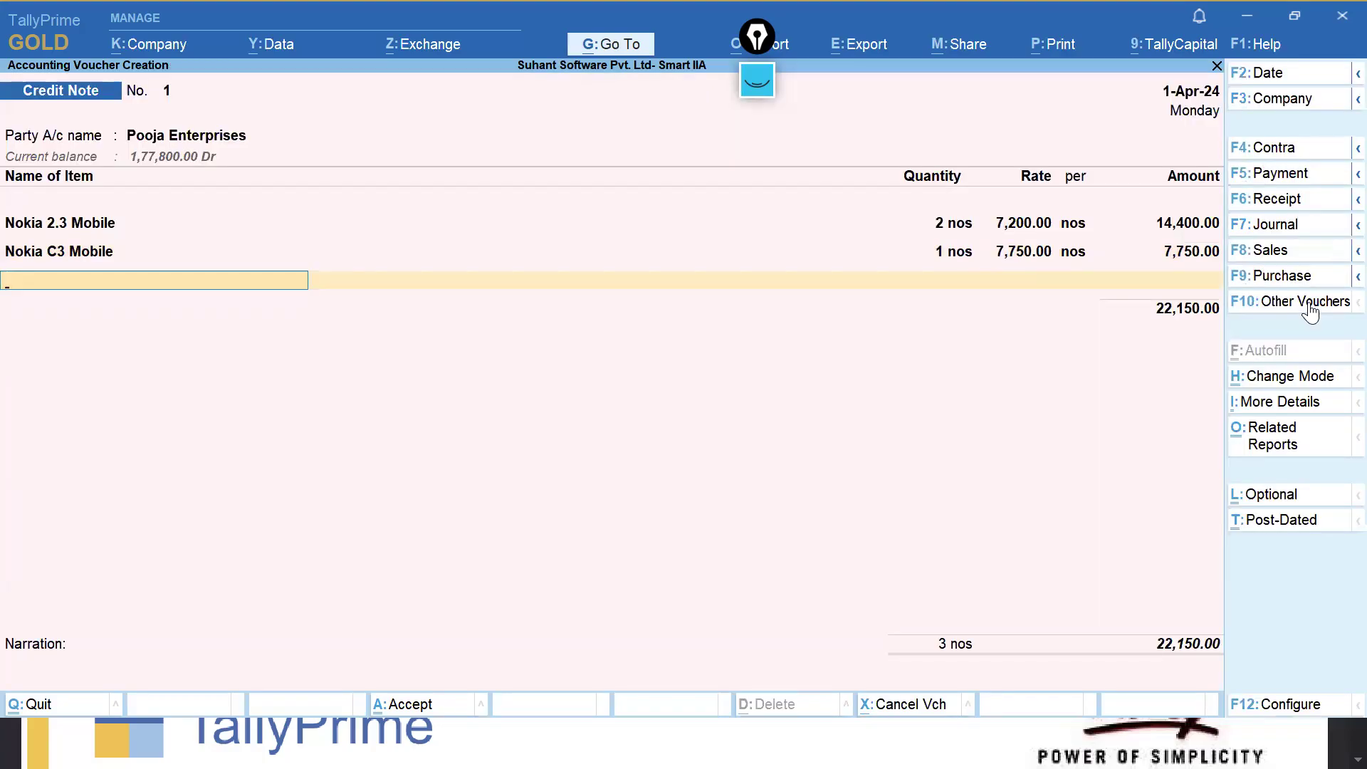
Adjust the credit note as Agst Ref against pending bill 5 and save the voucher.
{"action": "key", "text": "ctrl"}
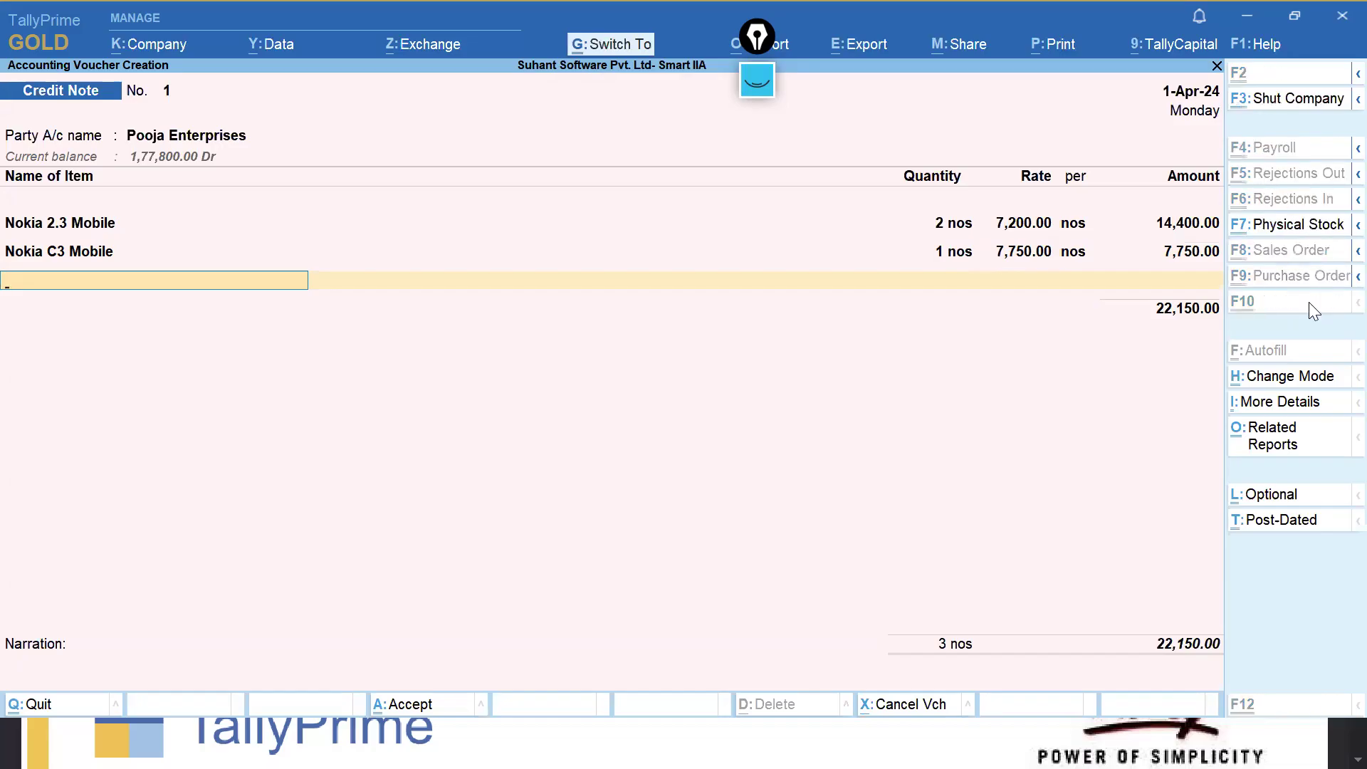
{"action": "key", "text": "ctrl+a"}
{"action": "key", "text": "Return"}
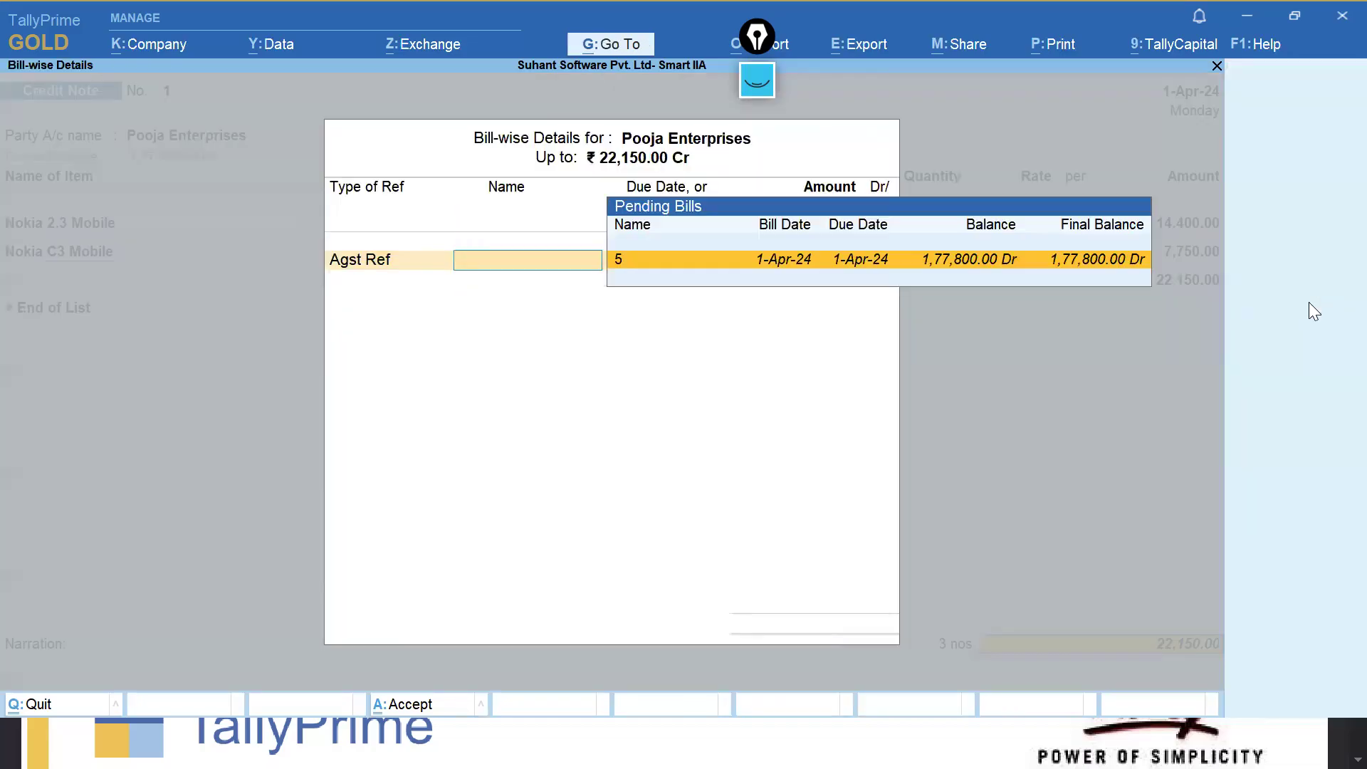
{"action": "key", "text": "Return"}
{"action": "key", "text": "Return"}
{"action": "key", "text": "Return"}
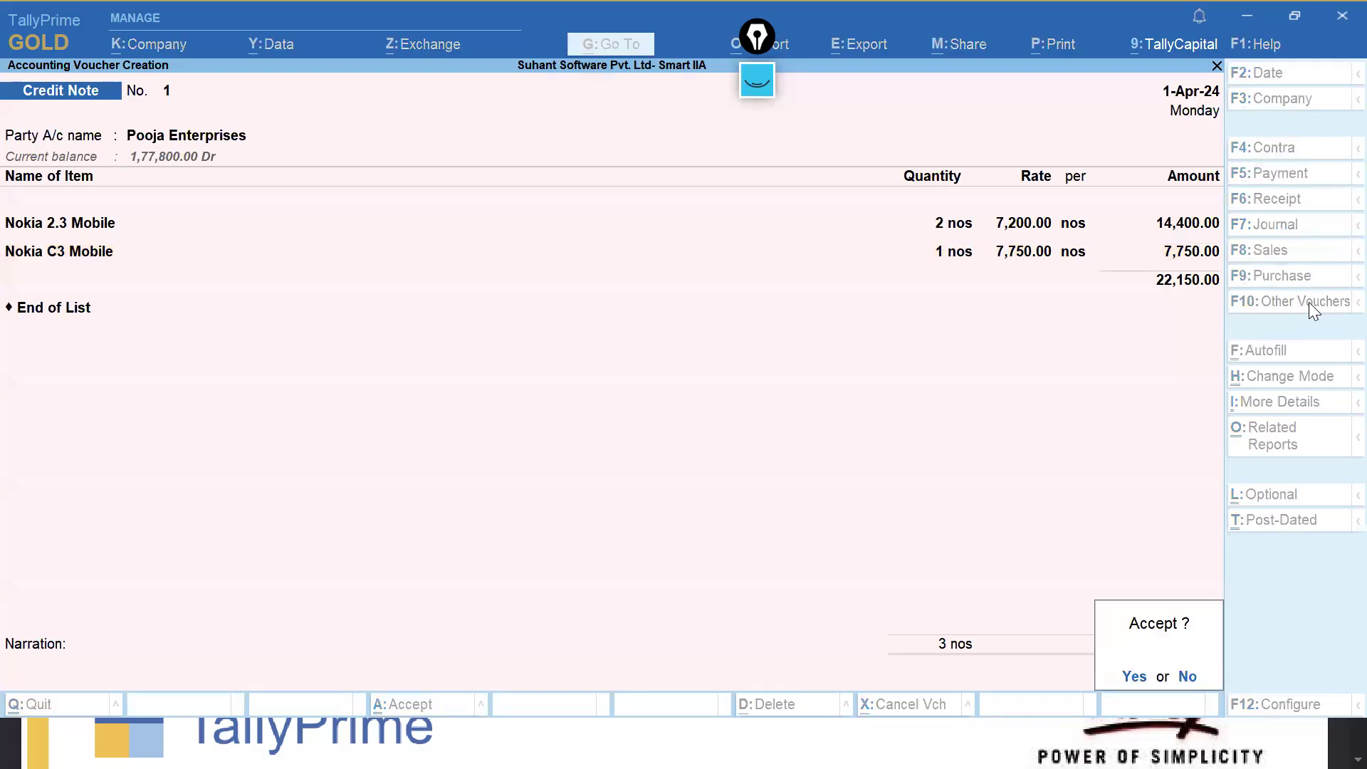
{"action": "key", "text": "Return"}
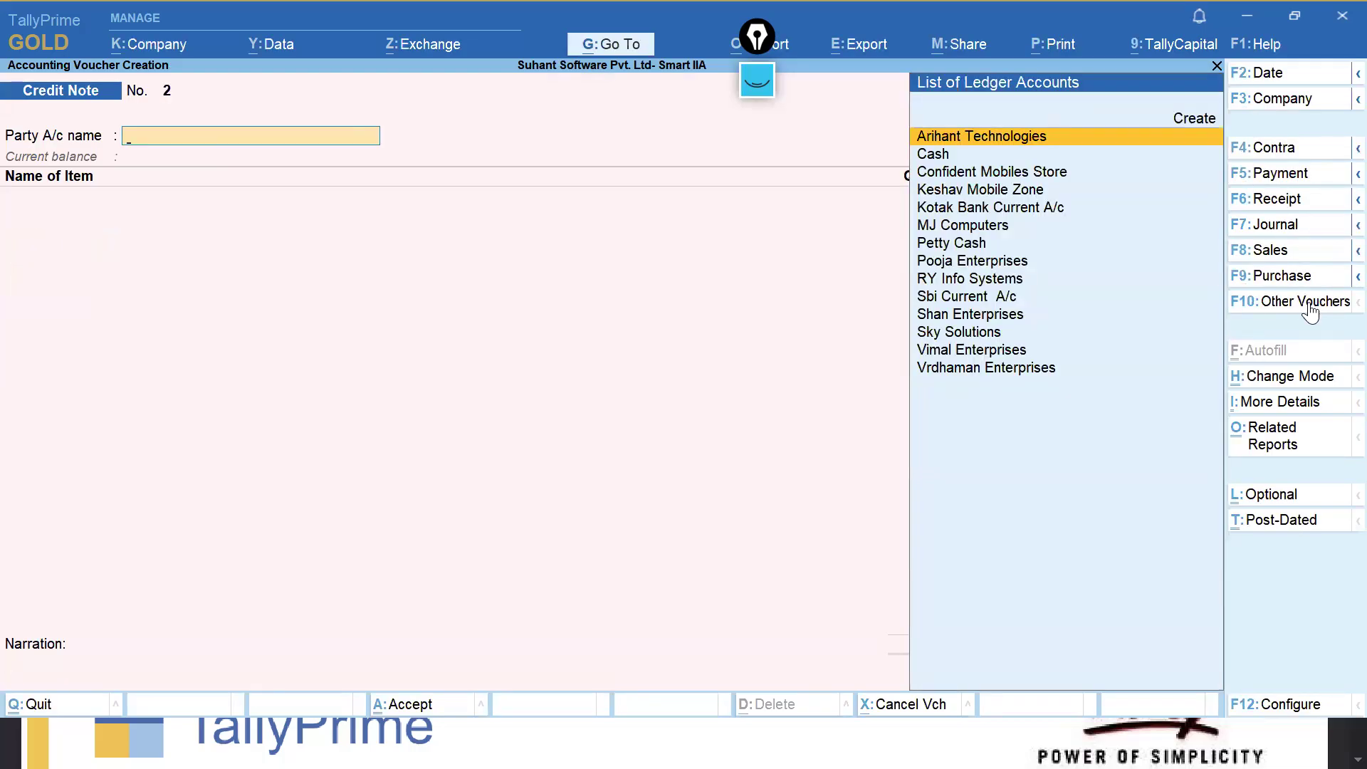
Start a Sales voucher and select Vimal Enterprises as the party account.
{"action": "left_click", "coordinate": [1274, 250]}
{"action": "type", "text": "Vim"}
{"action": "key", "text": "Return"}
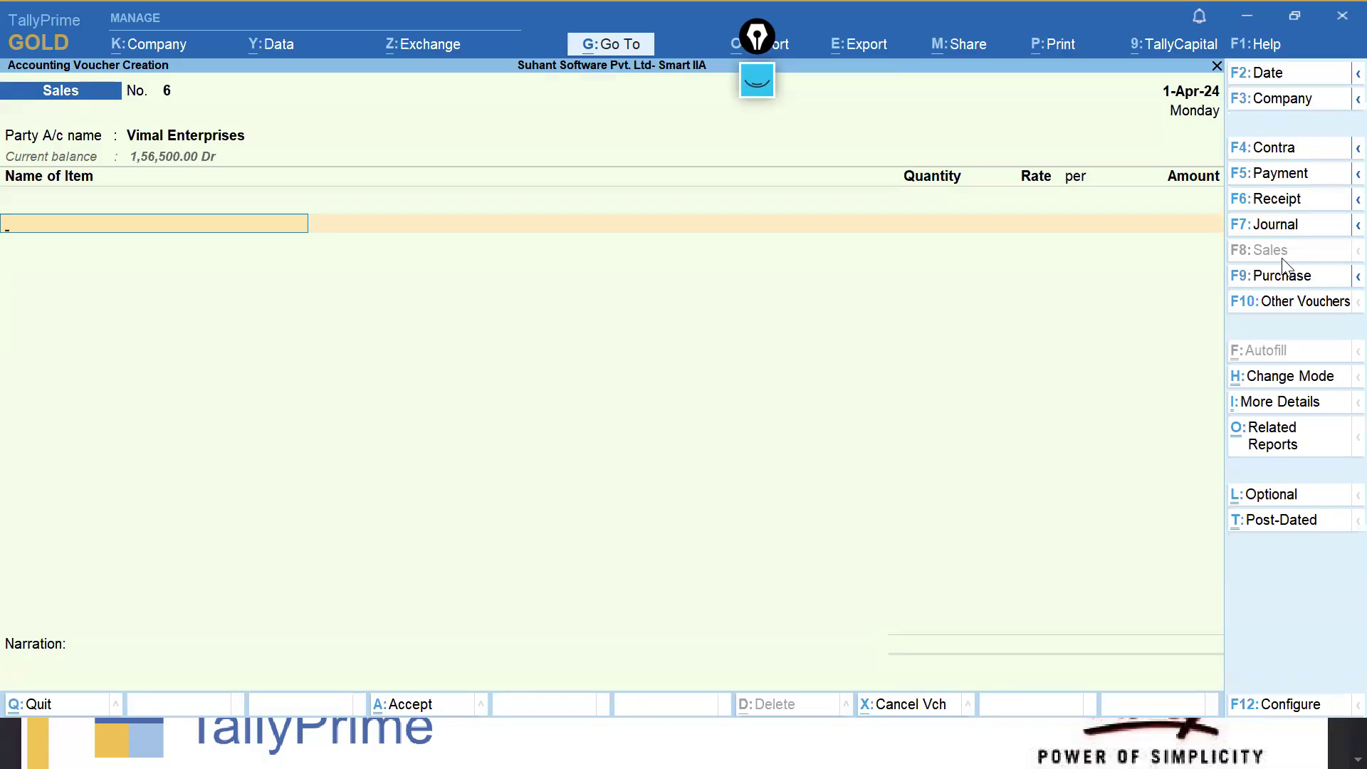
Add ASUS 14 Ultra Laptop to the sales voucher and allocate it to the Delhi Location godown.
{"action": "type", "text": "Asus"}
{"action": "key", "text": "Return"}
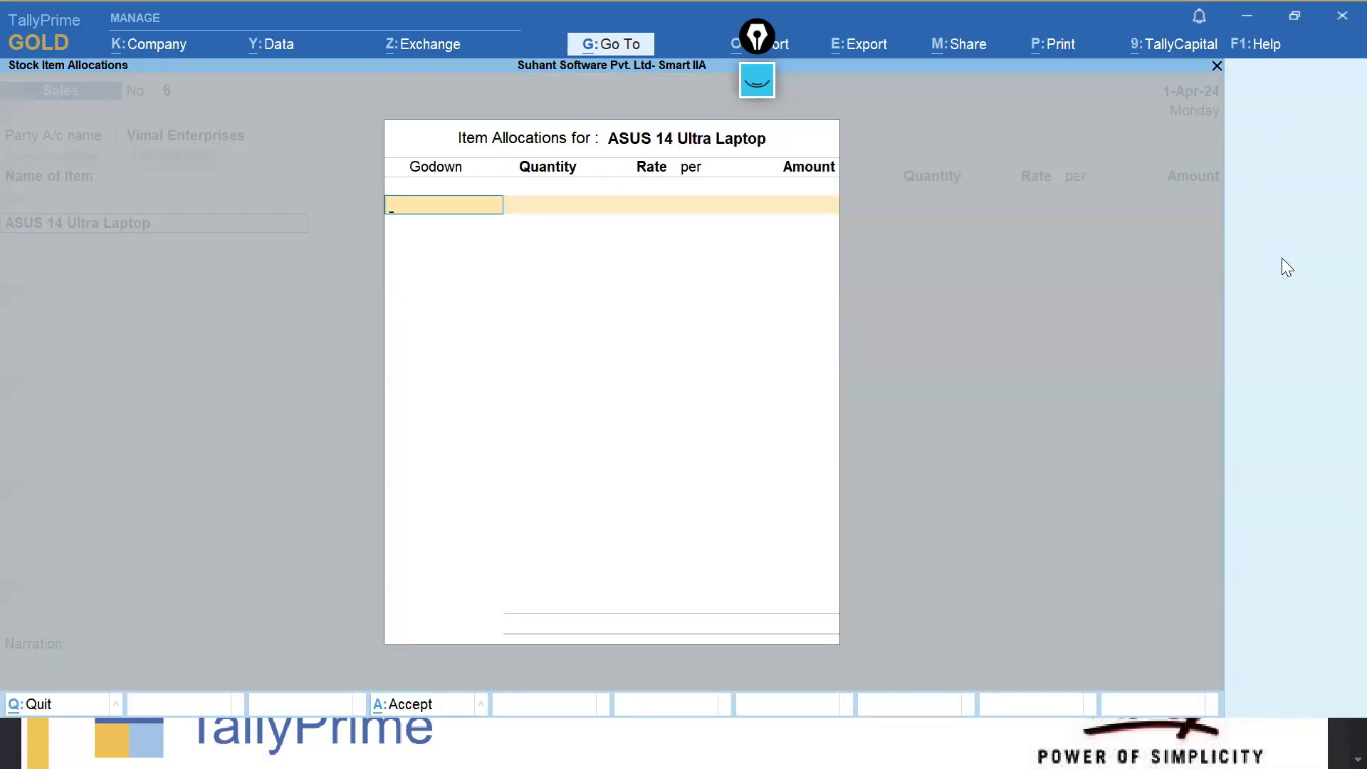
{"action": "type", "text": "Del"}
{"action": "key", "text": "Return"}
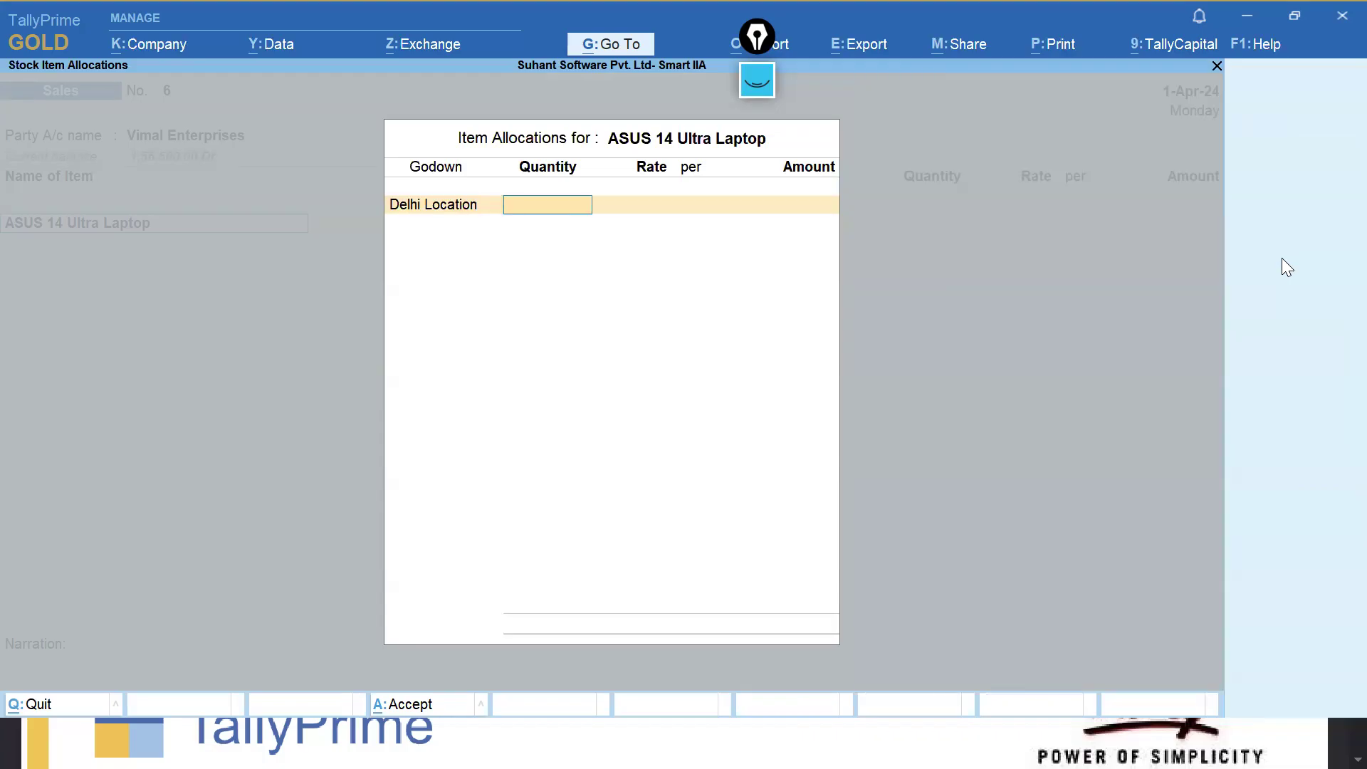
{"action": "key", "text": "BackSpace"}
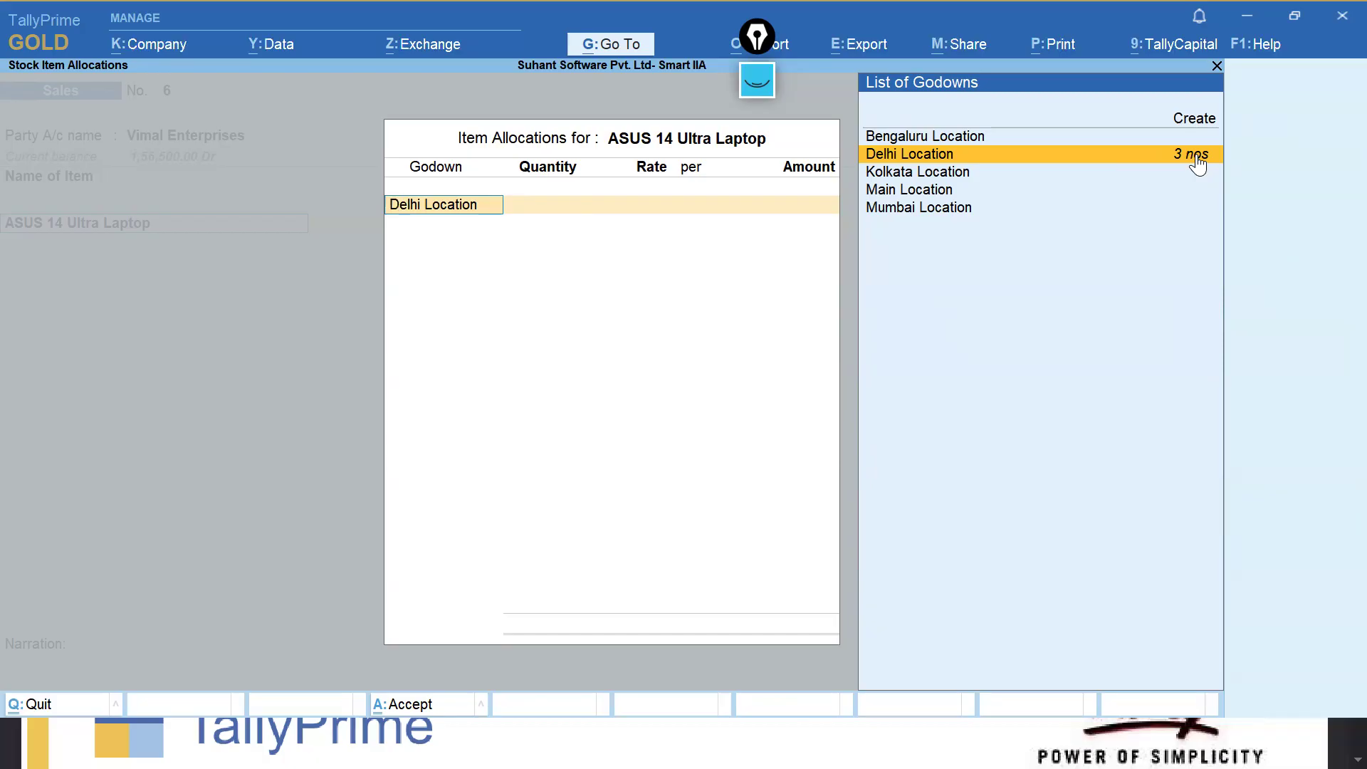
{"action": "key", "text": "Down"}
{"action": "key", "text": "Return"}
{"action": "key", "text": "BackSpace"}
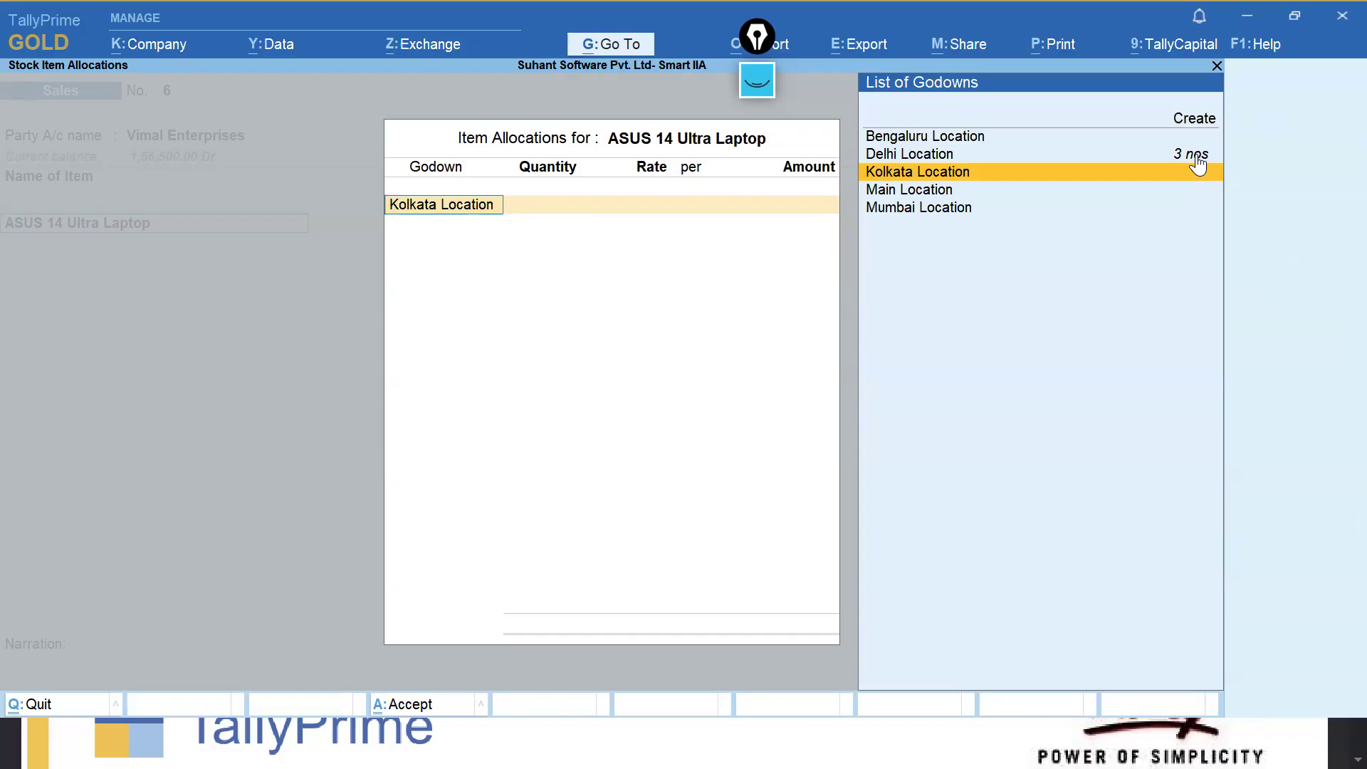
{"action": "key", "text": "Down"}
{"action": "key", "text": "Up"}
{"action": "key", "text": "Up"}
{"action": "key", "text": "Return"}
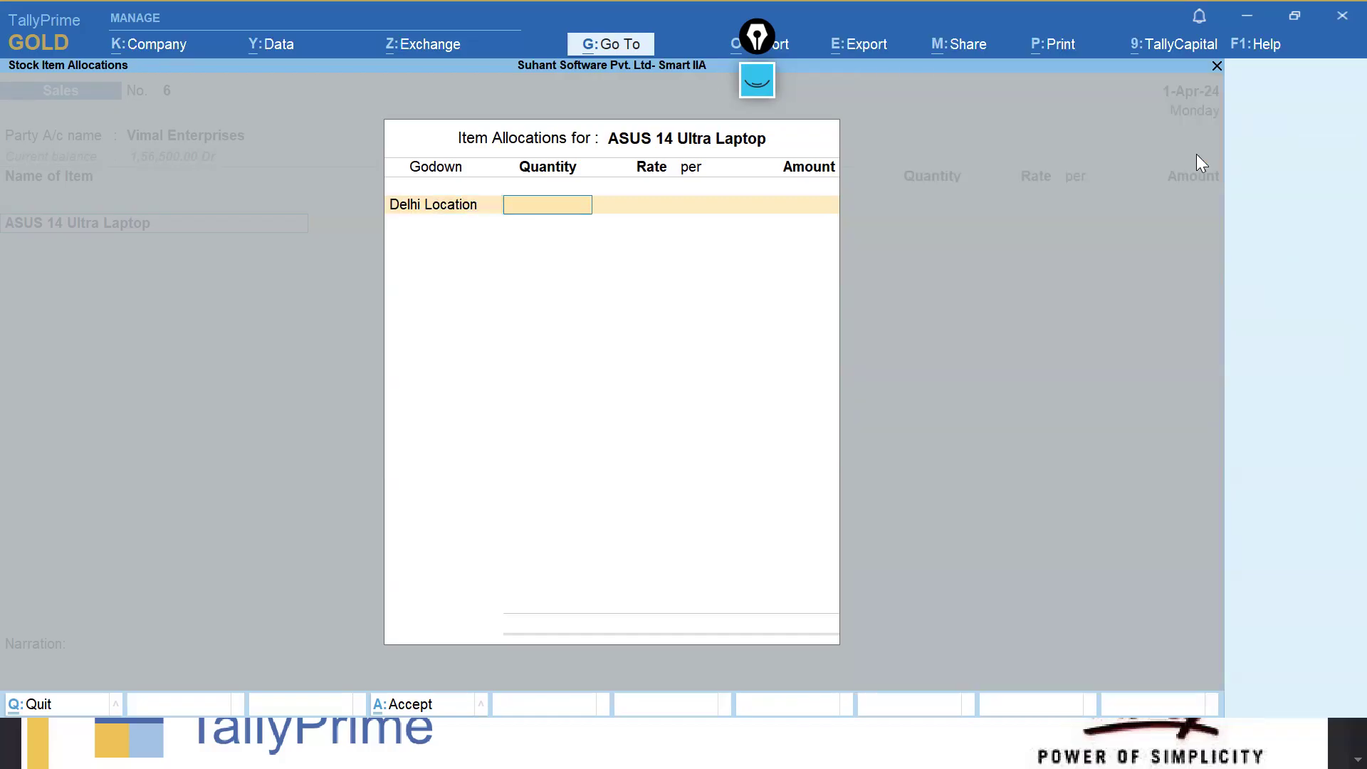
Enter a quantity of 2 nos for the ASUS laptop and accept the rate of 39,500 per nos.
{"action": "type", "text": "2"}
{"action": "key", "text": "Return"}
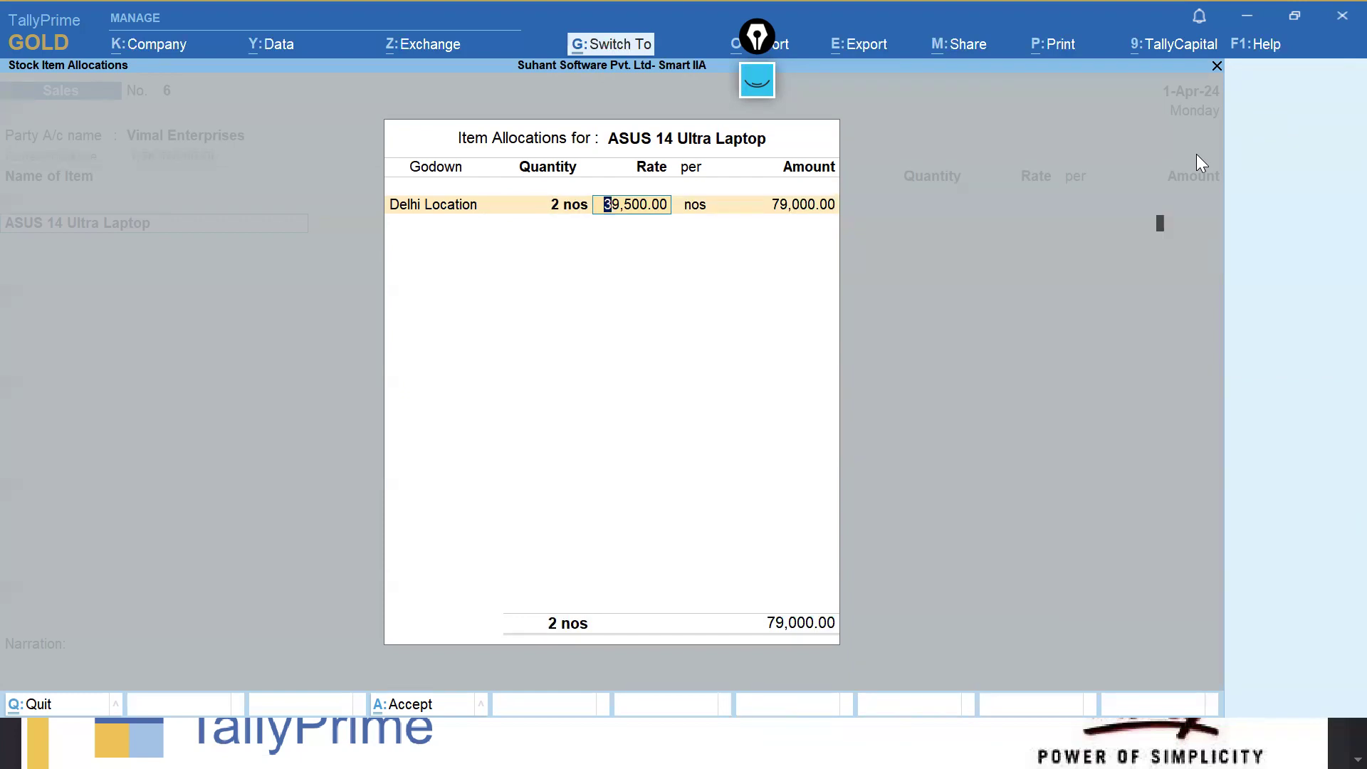
{"action": "key", "text": "ctrl+a"}
{"action": "key", "text": "ctrl+a"}
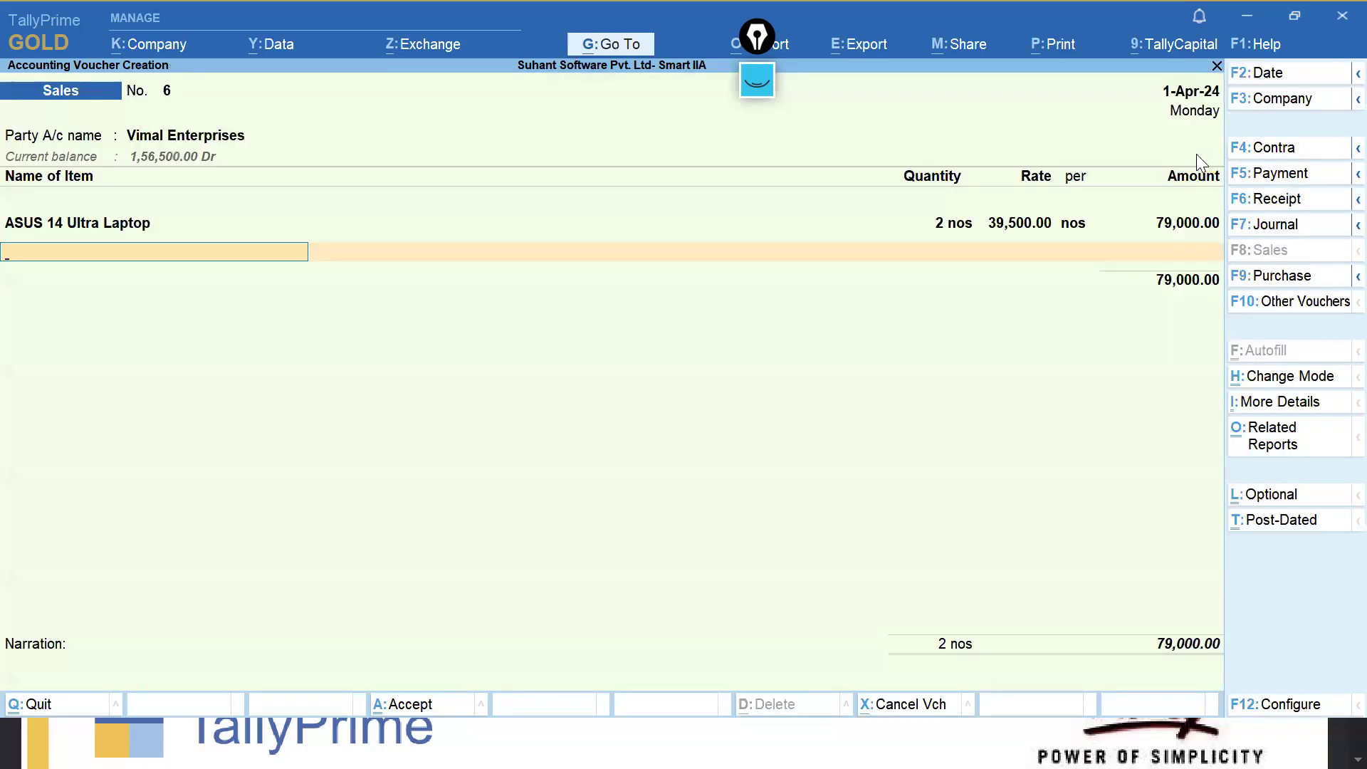
Add 1 nos of DELL i3 Inspiron Laptop from Delhi Location at a rate of 34,200 per nos.
{"action": "key", "text": "Down"}
{"action": "key", "text": "Return"}
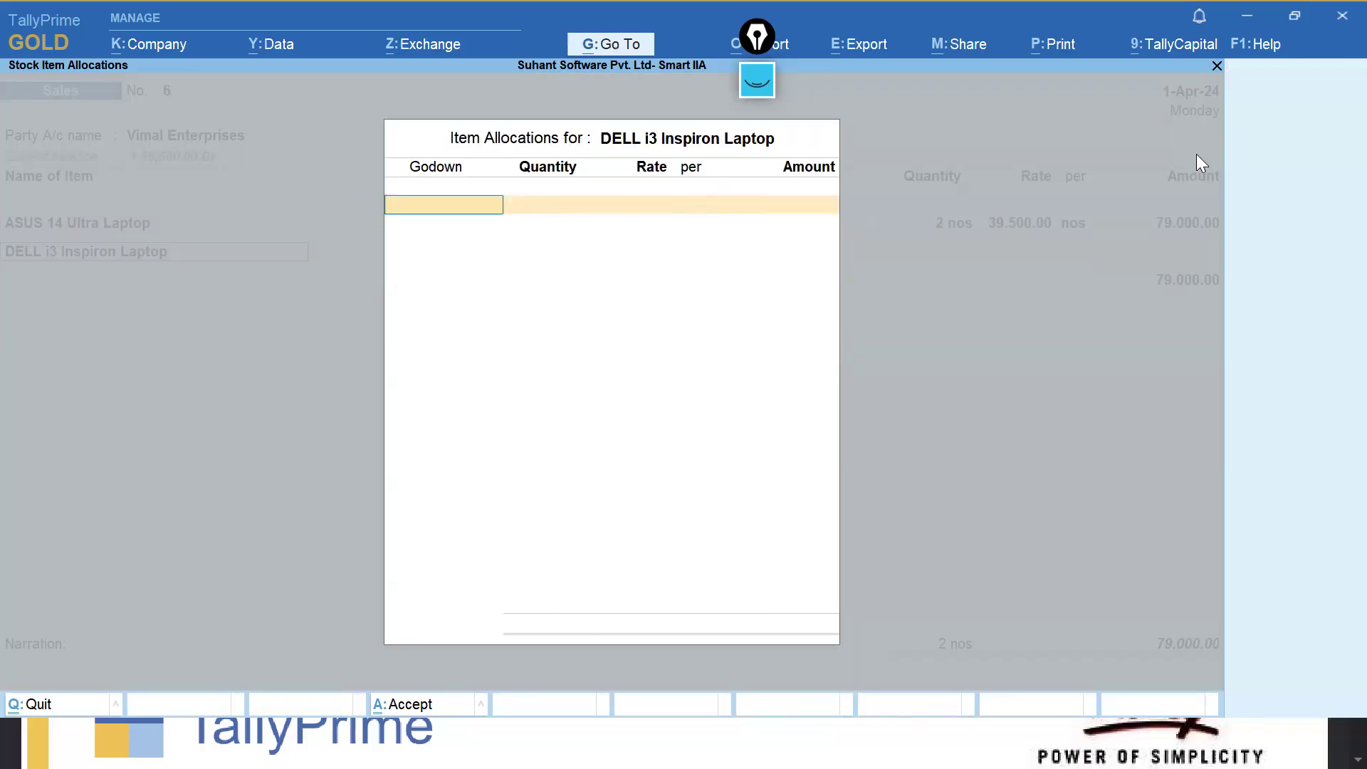
{"action": "type", "text": "De"}
{"action": "key", "text": "Return"}
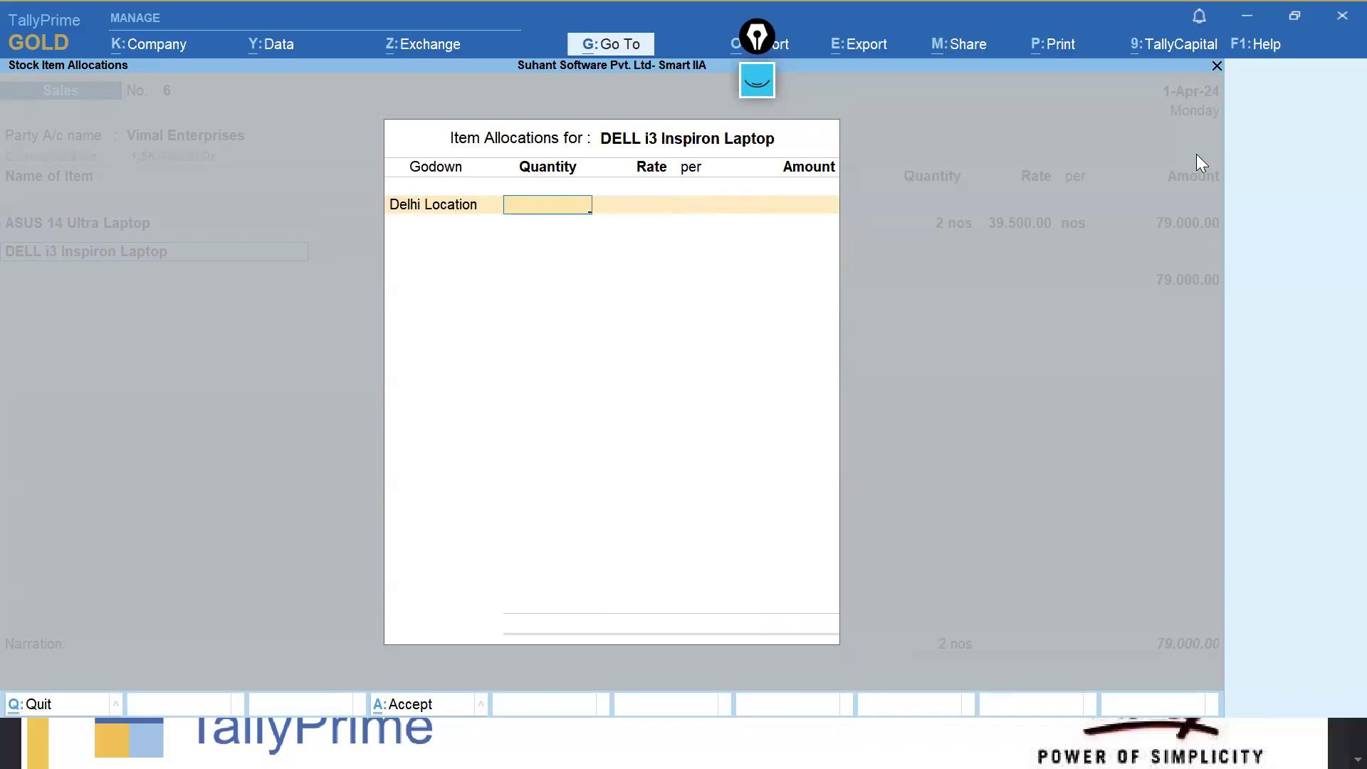
{"action": "key", "text": "Return"}
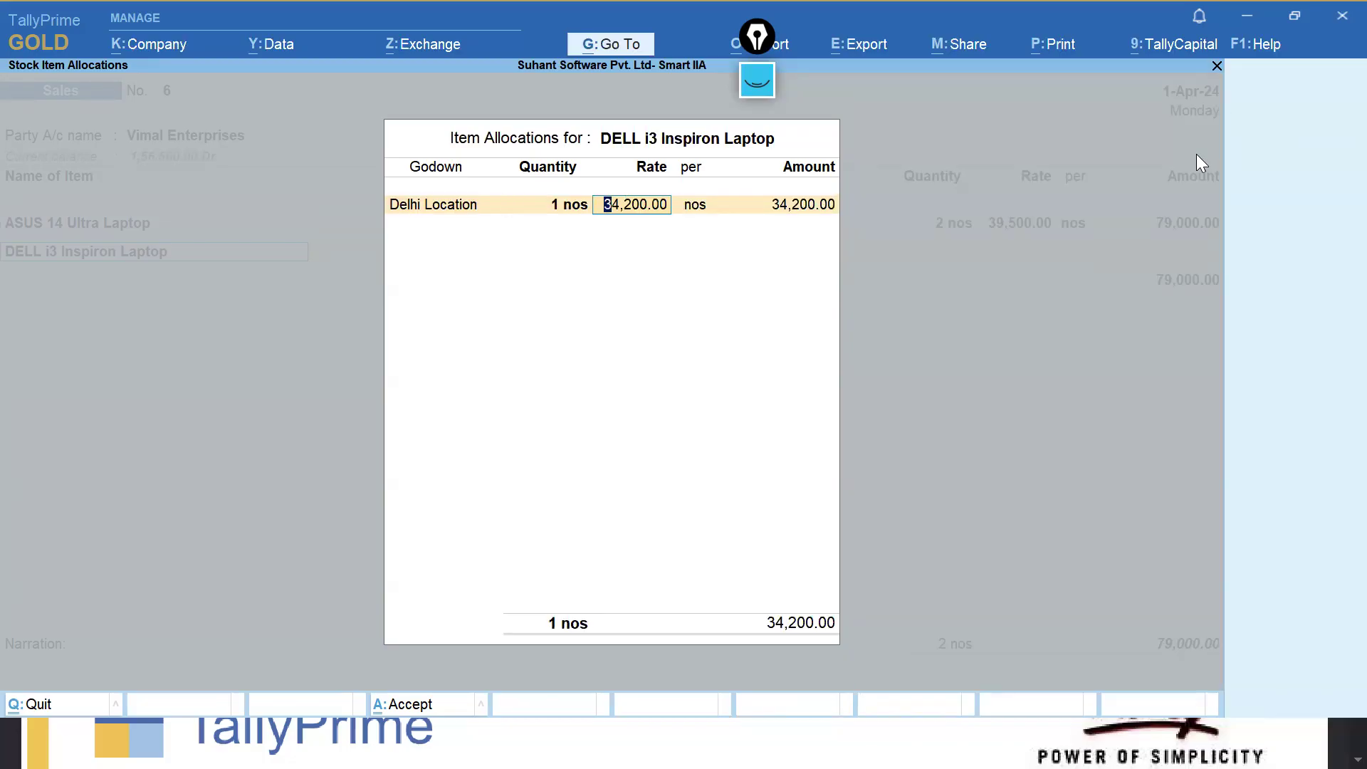
{"action": "key", "text": "ctrl+a"}
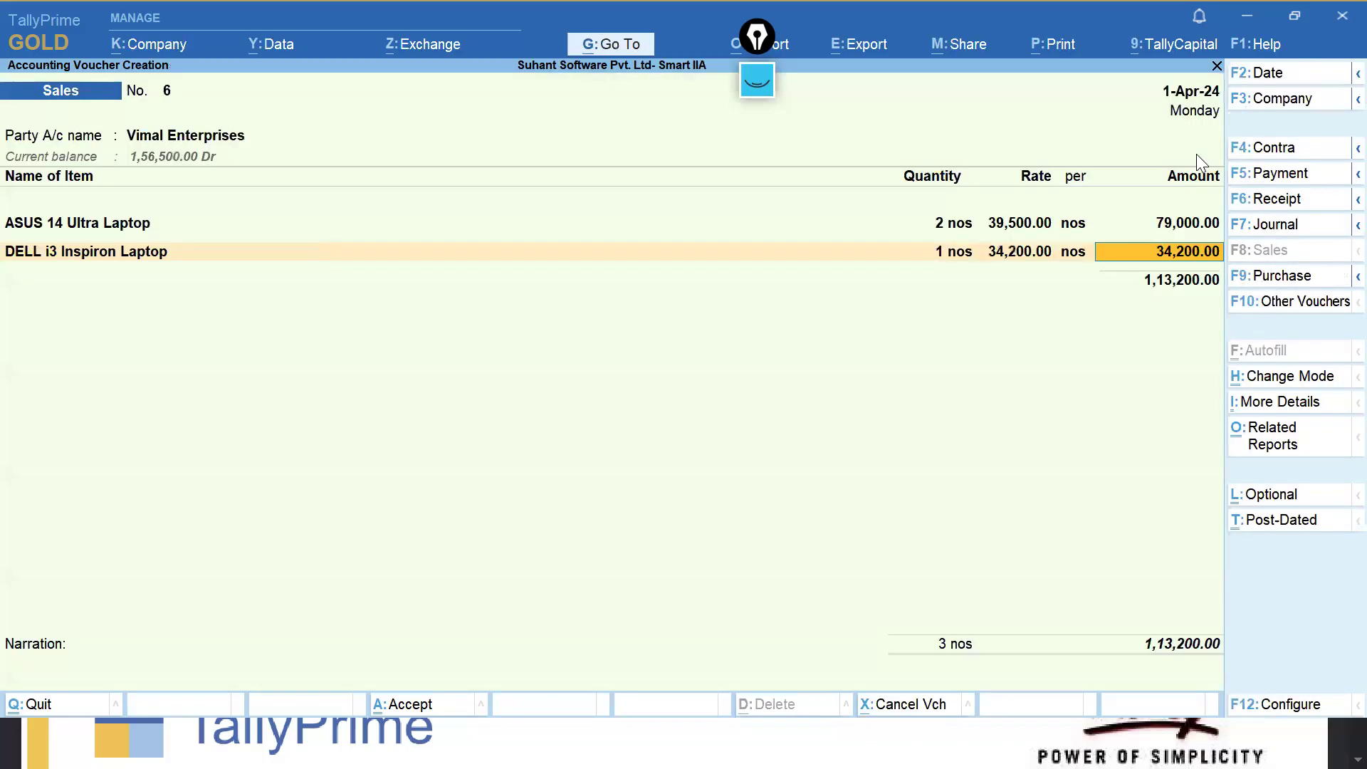
{"action": "key", "text": "Return"}
{"action": "key", "text": "ctrl+a"}
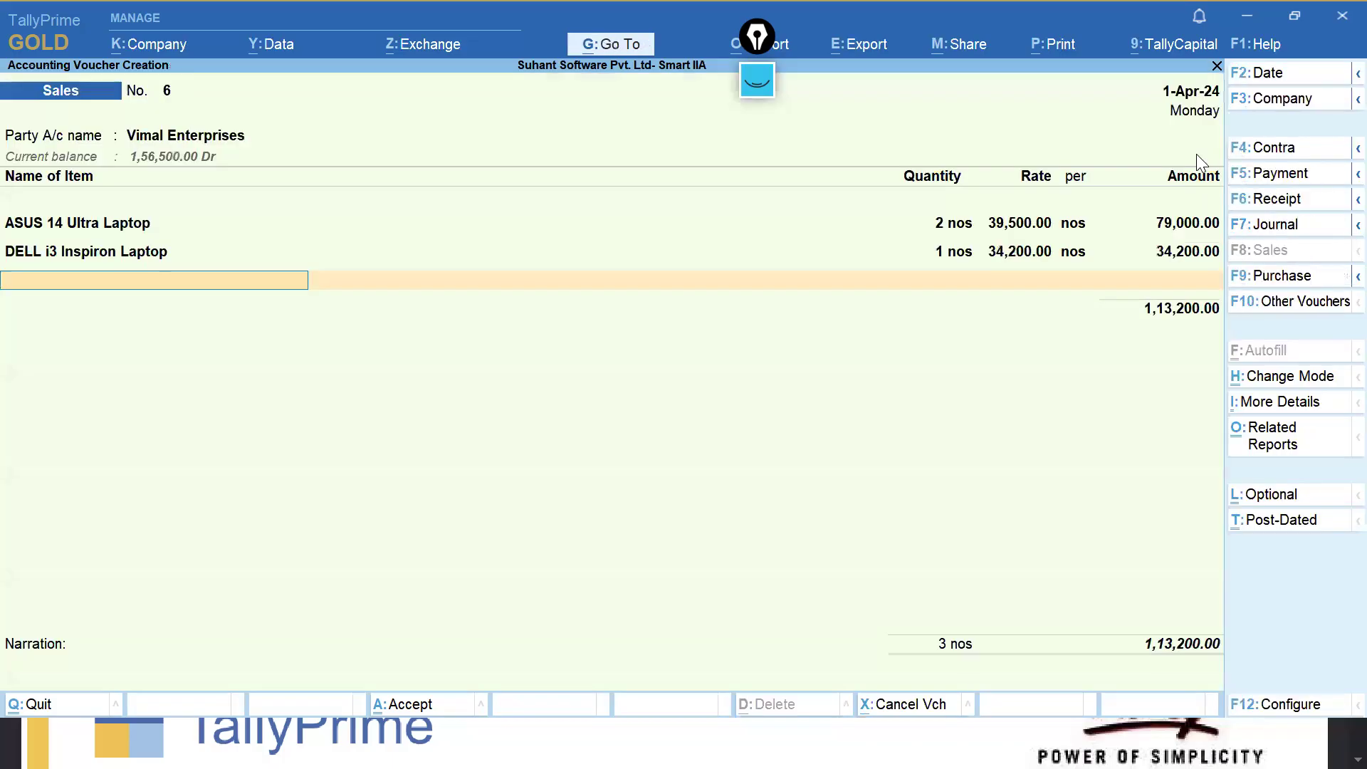
Add 1 nos of HP 15 3rd Gen Laptop from Delhi Location at a rate of 31,000 per nos.
{"action": "type", "text": "Hp"}
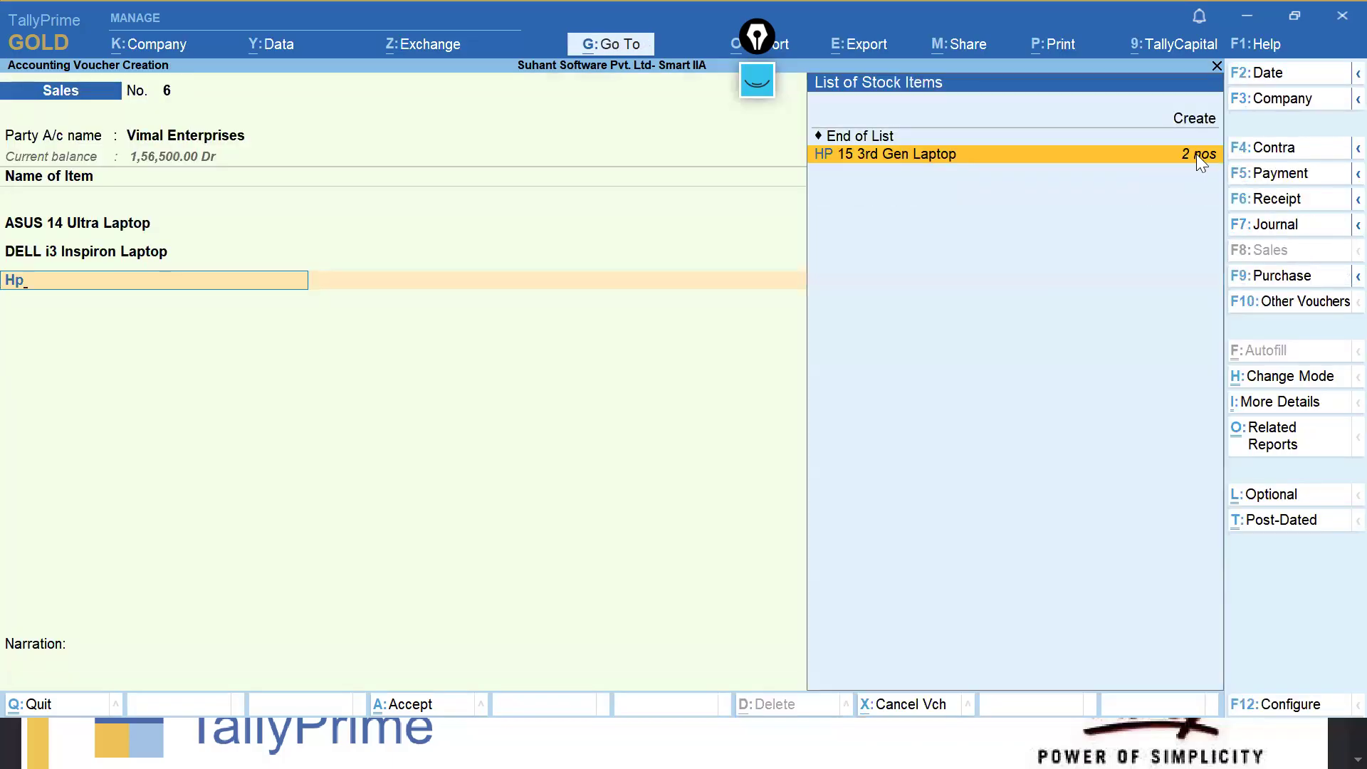
{"action": "key", "text": "Return"}
{"action": "type", "text": "M"}
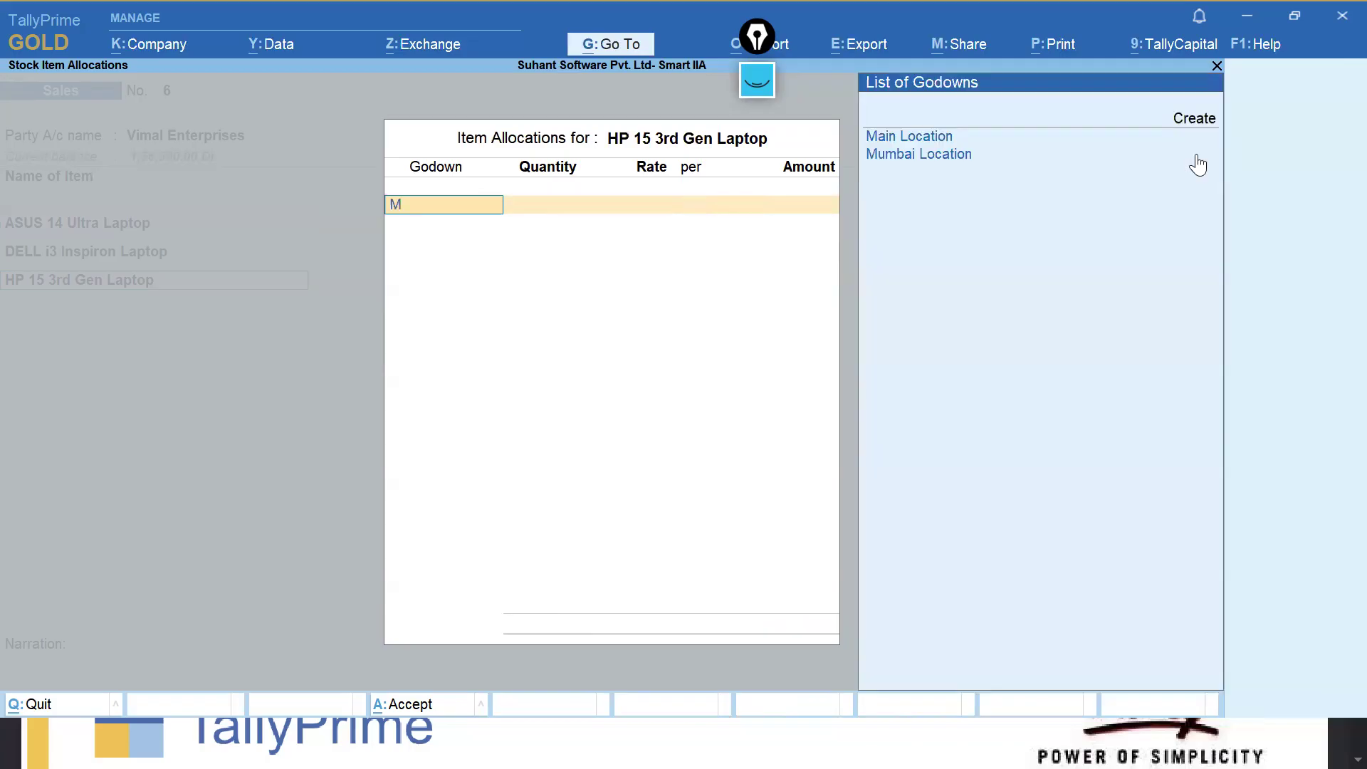
{"action": "key", "text": "BackSpace"}
{"action": "type", "text": "De"}
{"action": "key", "text": "Return"}
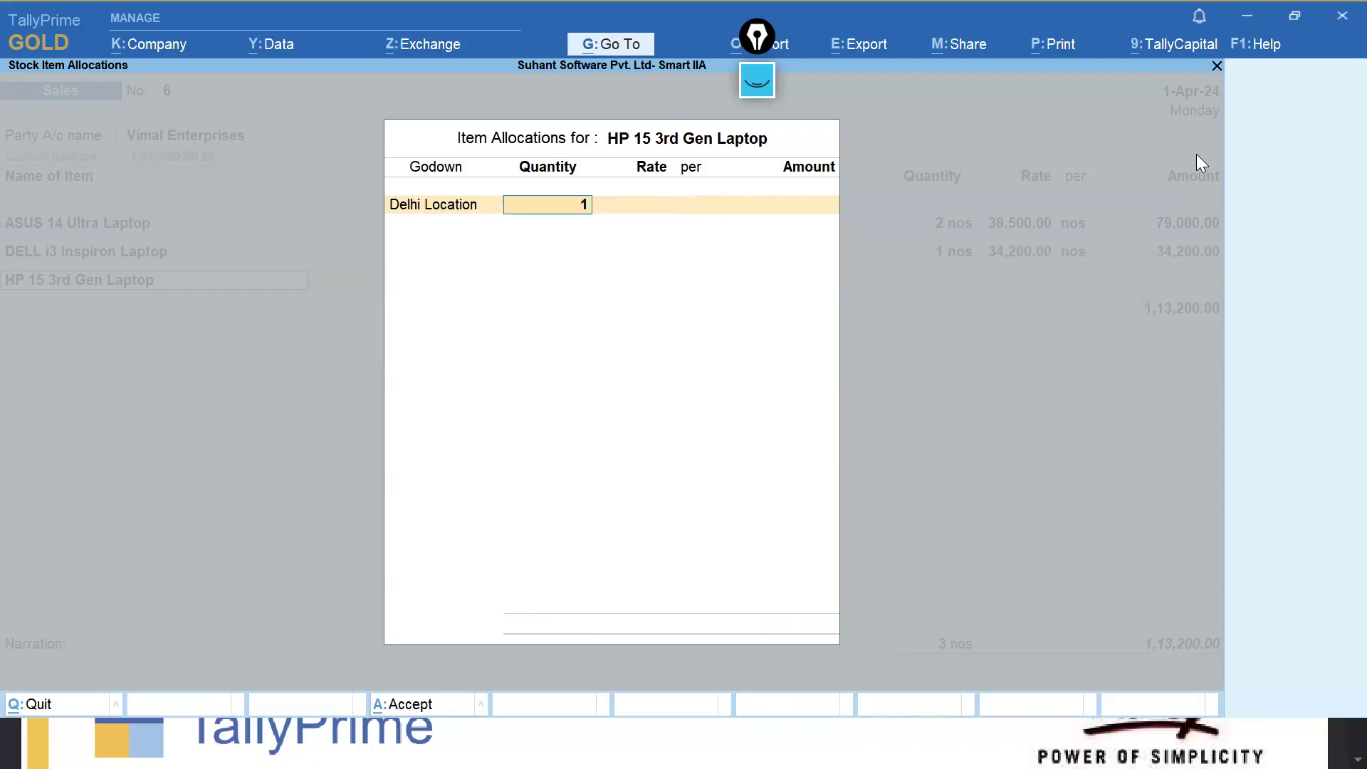
{"action": "type", "text": "1"}
{"action": "key", "text": "Return"}
{"action": "key", "text": "Return"}
{"action": "key", "text": "Return"}
{"action": "key", "text": "Return"}
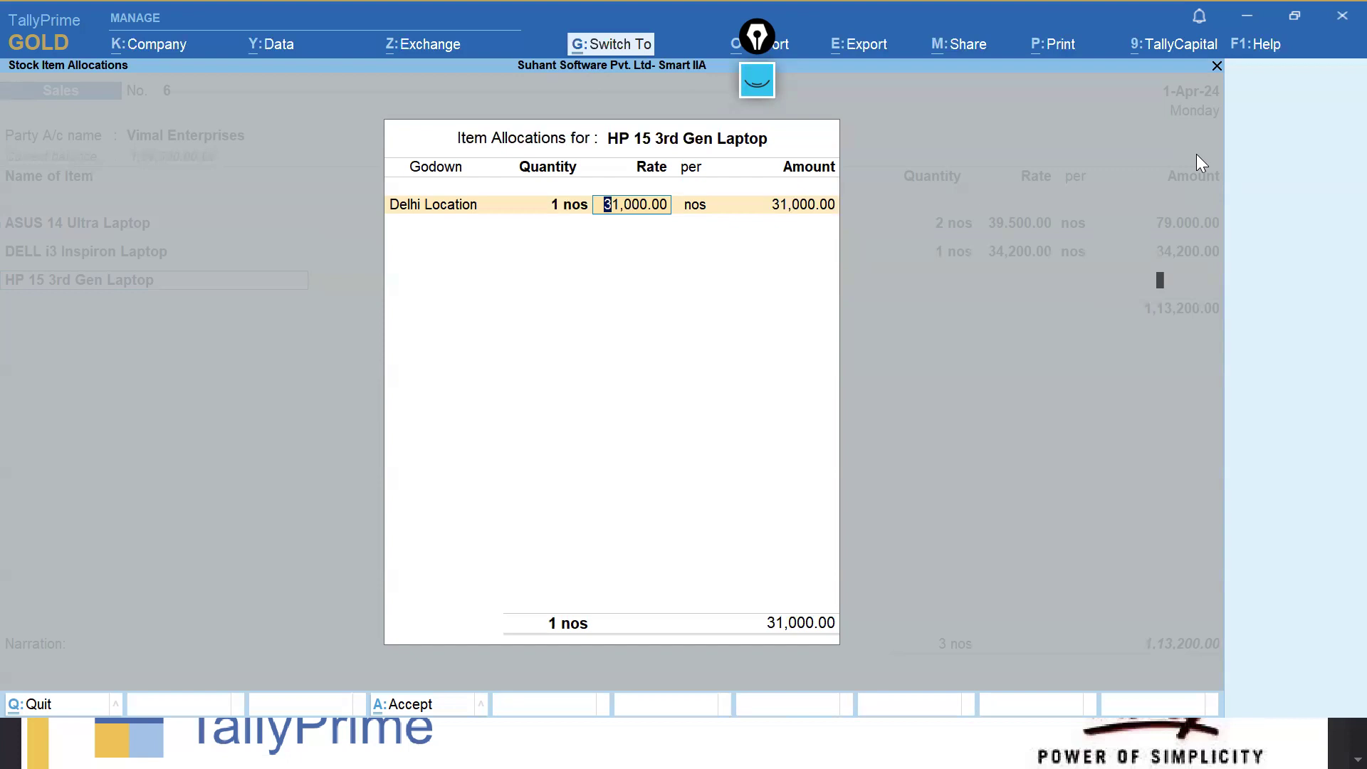
{"action": "key", "text": "Return"}
{"action": "key", "text": "Return"}
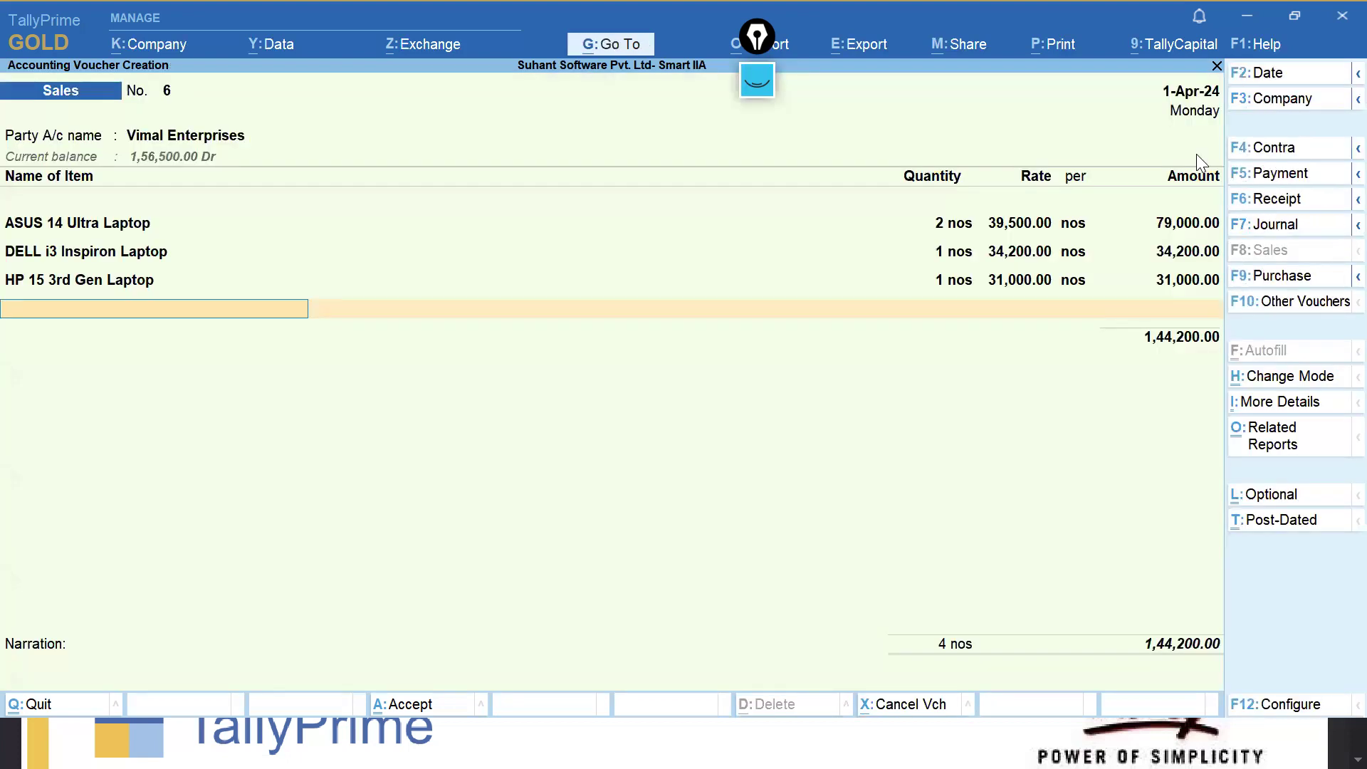
Add 2 box of Logitech K230 Keyboard from Delhi Location at a rate of 11,000 per box.
{"action": "type", "text": "ke"}
{"action": "key", "text": "Return"}
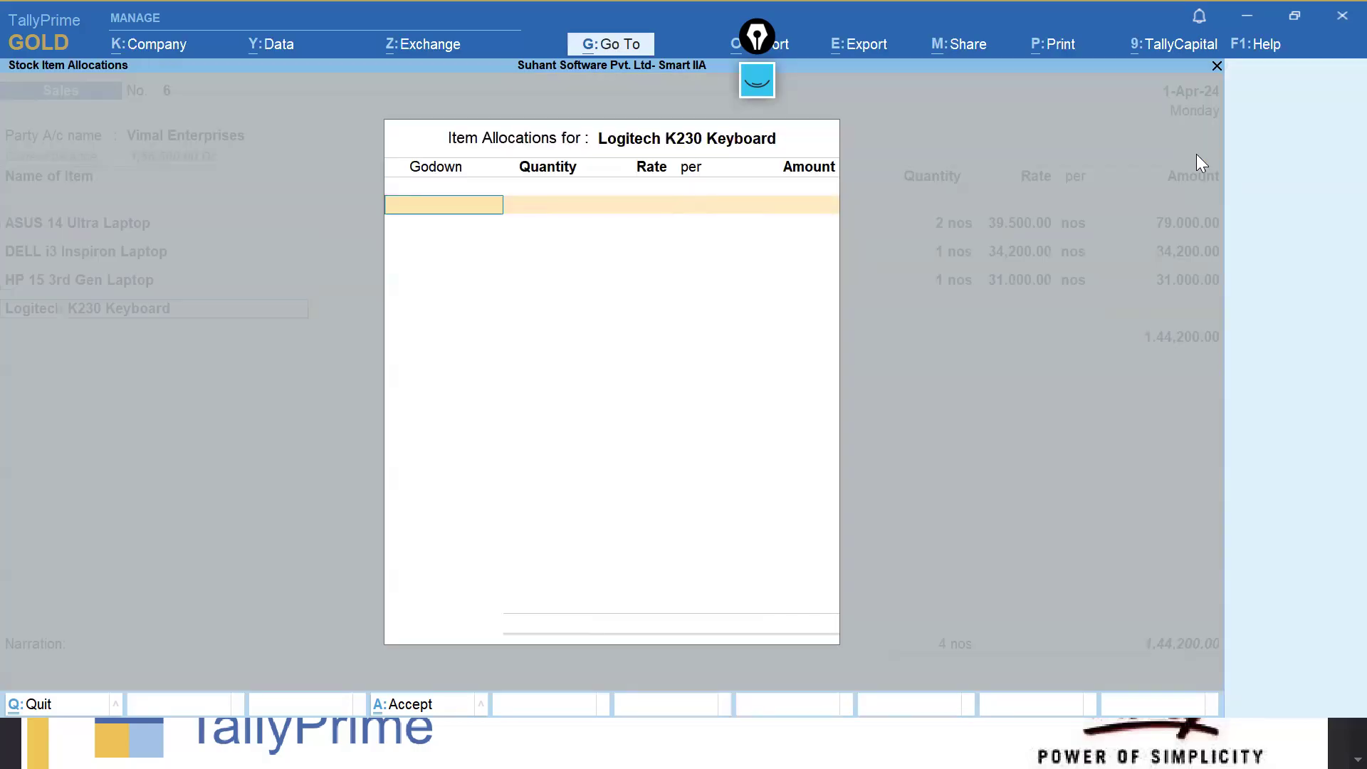
{"action": "type", "text": "De"}
{"action": "key", "text": "Return"}
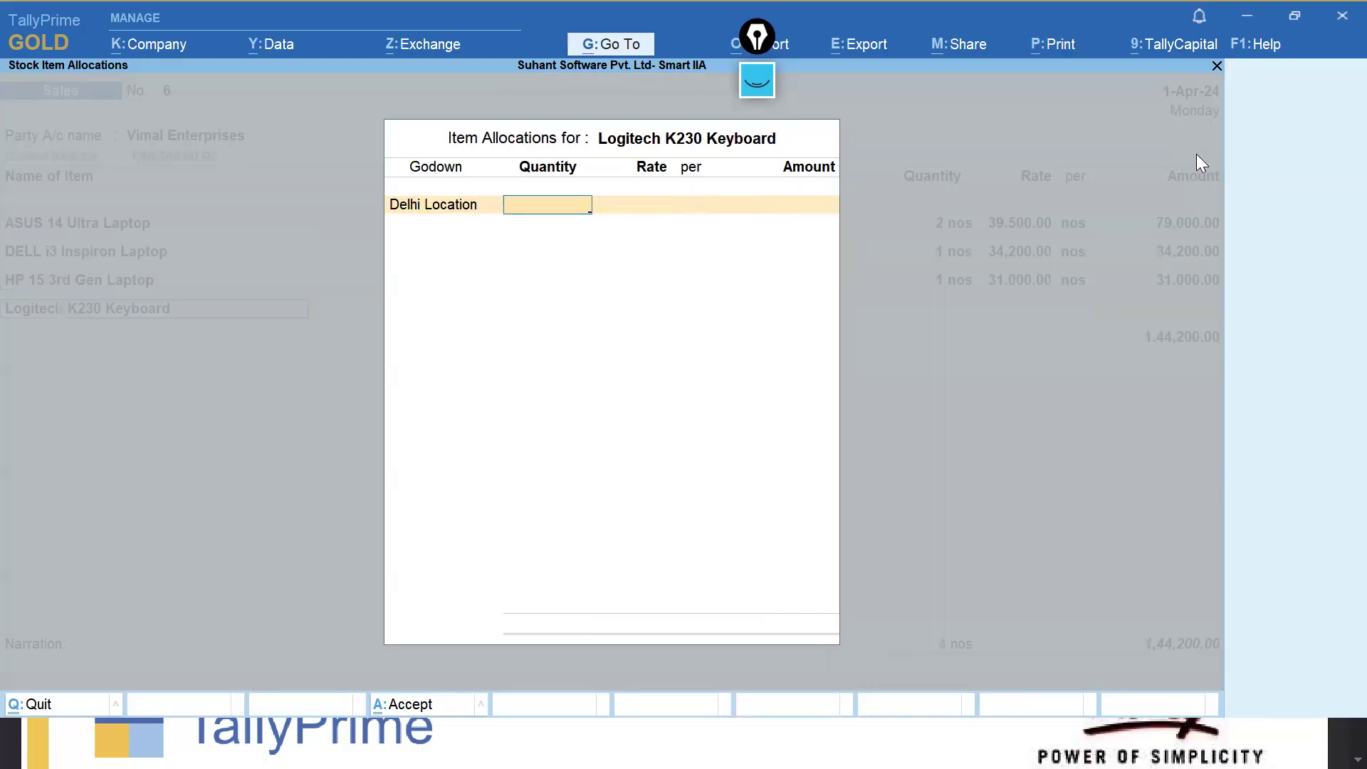
{"action": "type", "text": "2"}
{"action": "key", "text": "Return"}
{"action": "key", "text": "Return"}
{"action": "key", "text": "Return"}
{"action": "key", "text": "Return"}
{"action": "key", "text": "Return"}
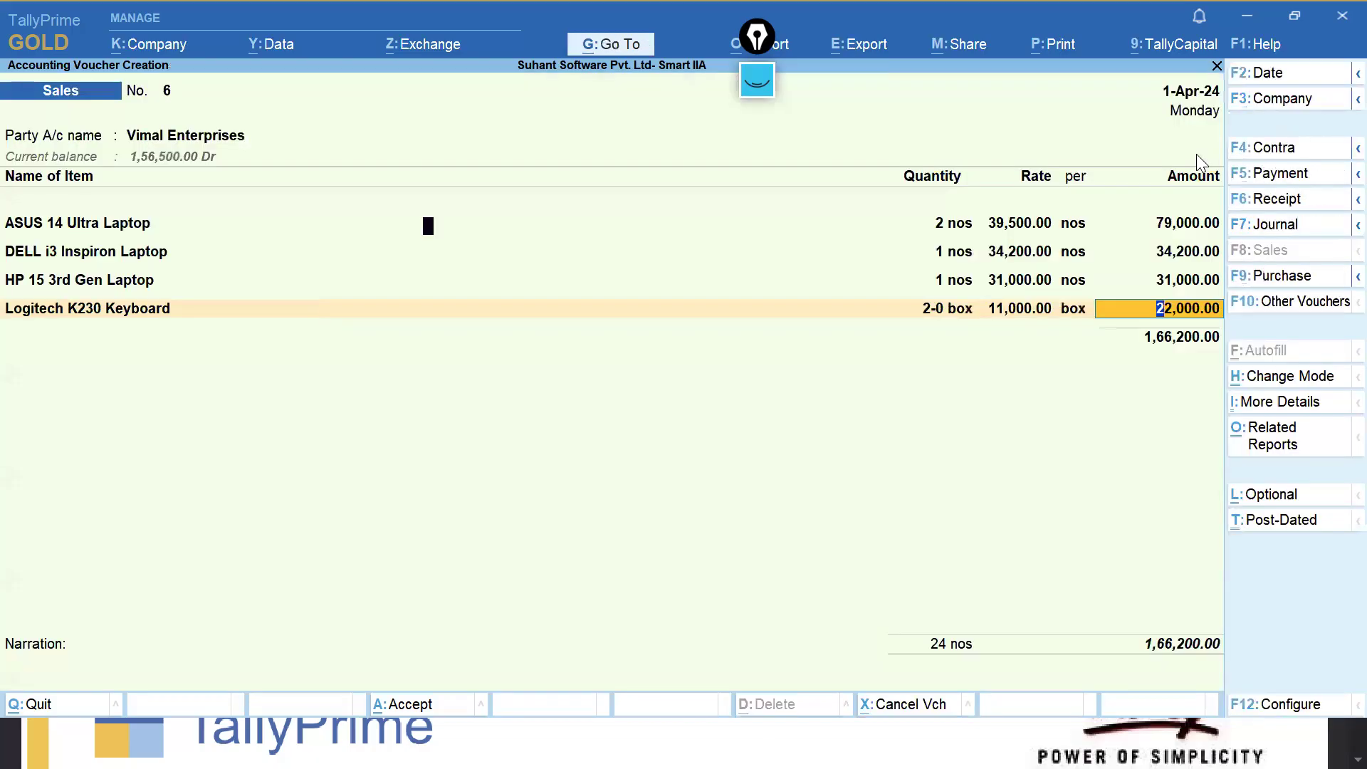
{"action": "key", "text": "Return"}
{"action": "key", "text": "Return"}
{"action": "key", "text": "Return"}
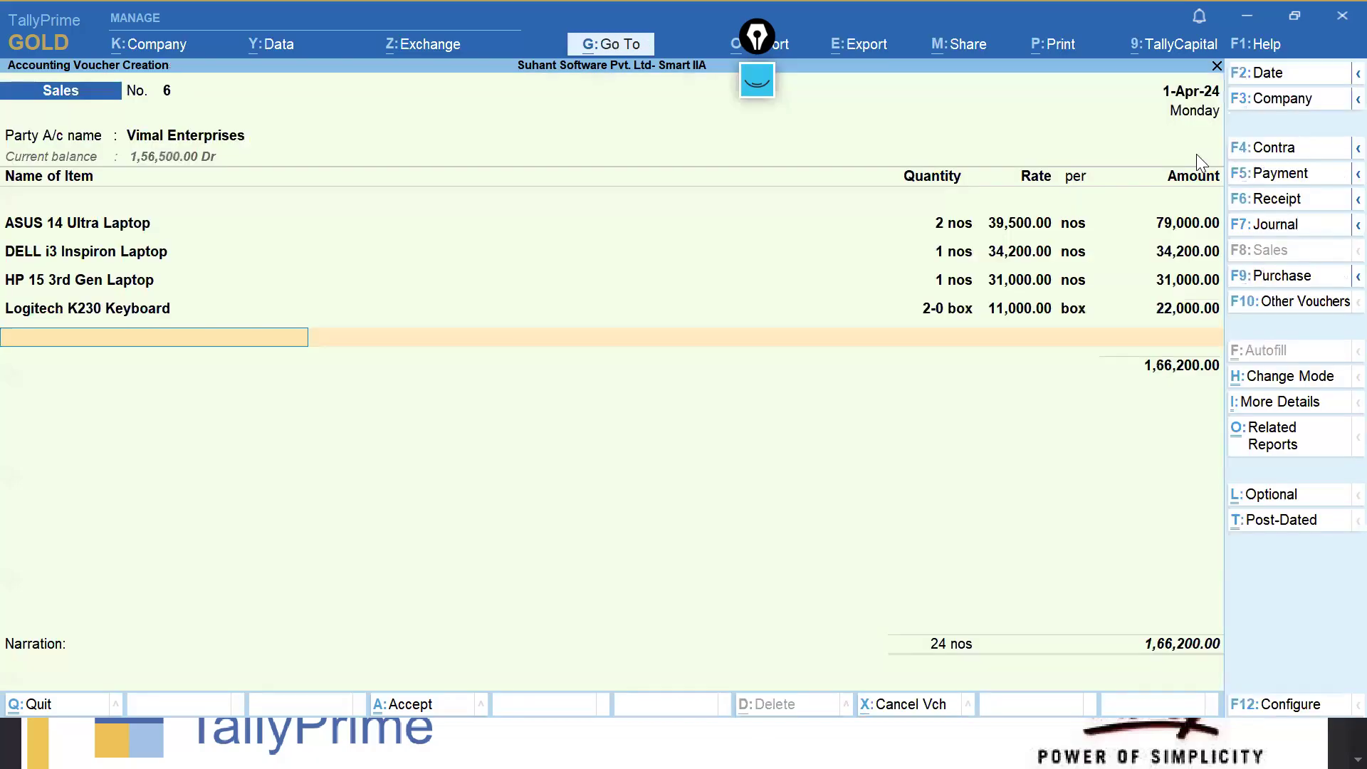
Add 0-5 box of Logitech M221 Mouse from Delhi Location at a rate of 7,800 per box.
{"action": "type", "text": "Mou"}
{"action": "key", "text": "Return"}
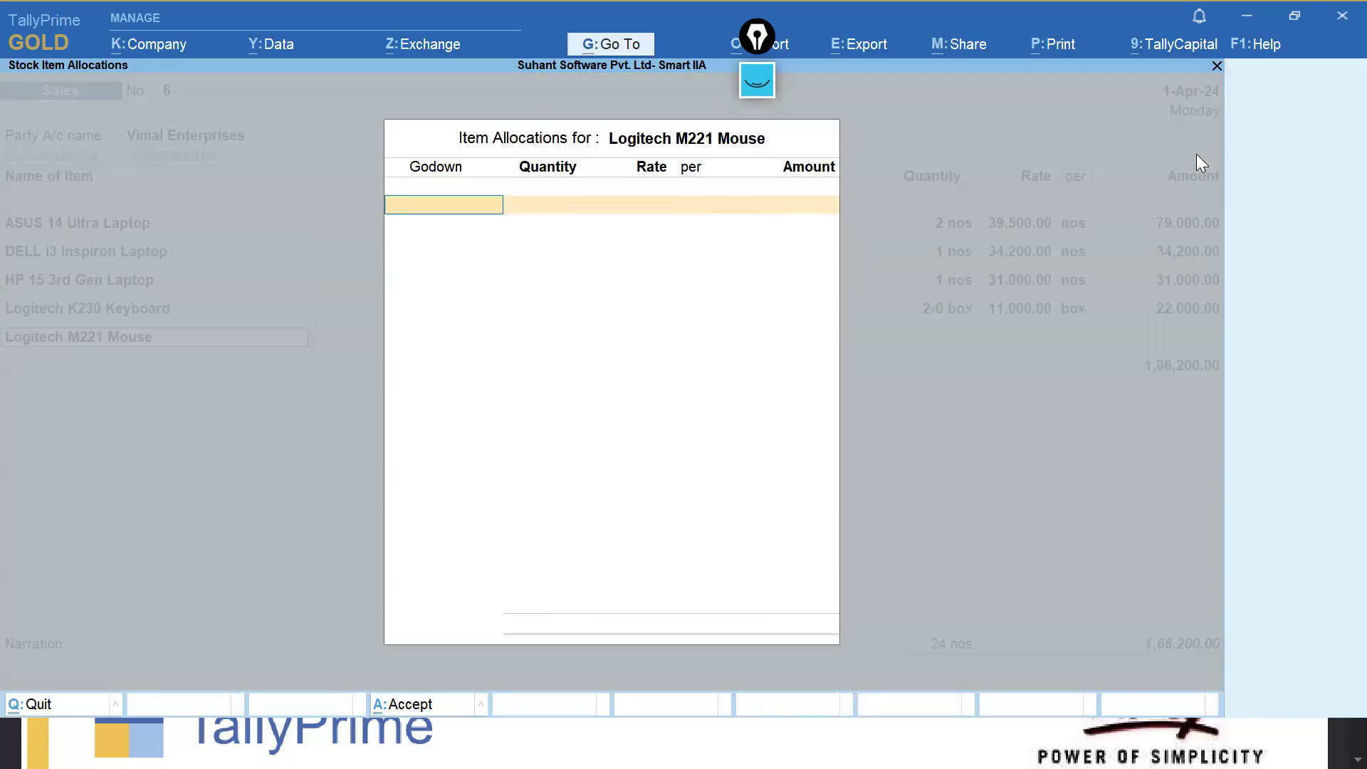
{"action": "type", "text": "D"}
{"action": "key", "text": "Return"}
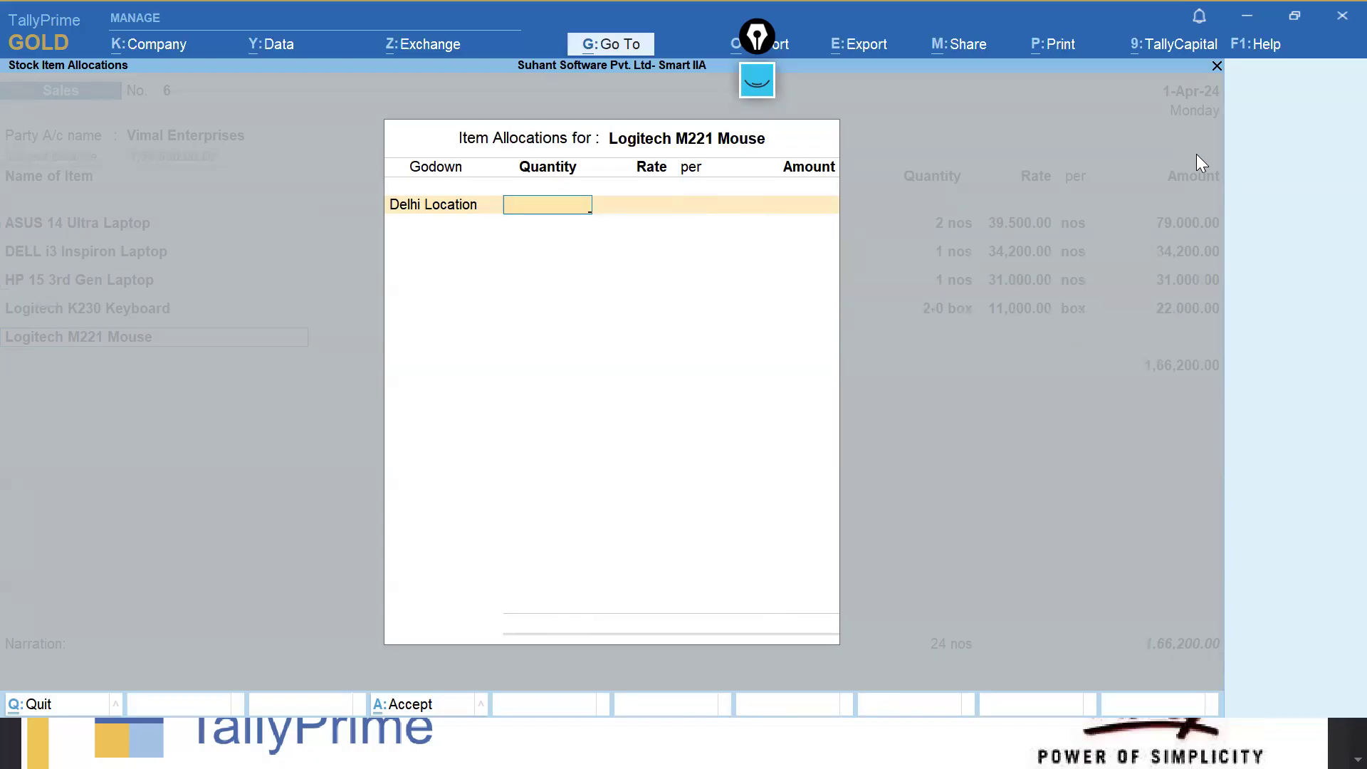
{"action": "type", "text": "-5"}
{"action": "key", "text": "Return"}
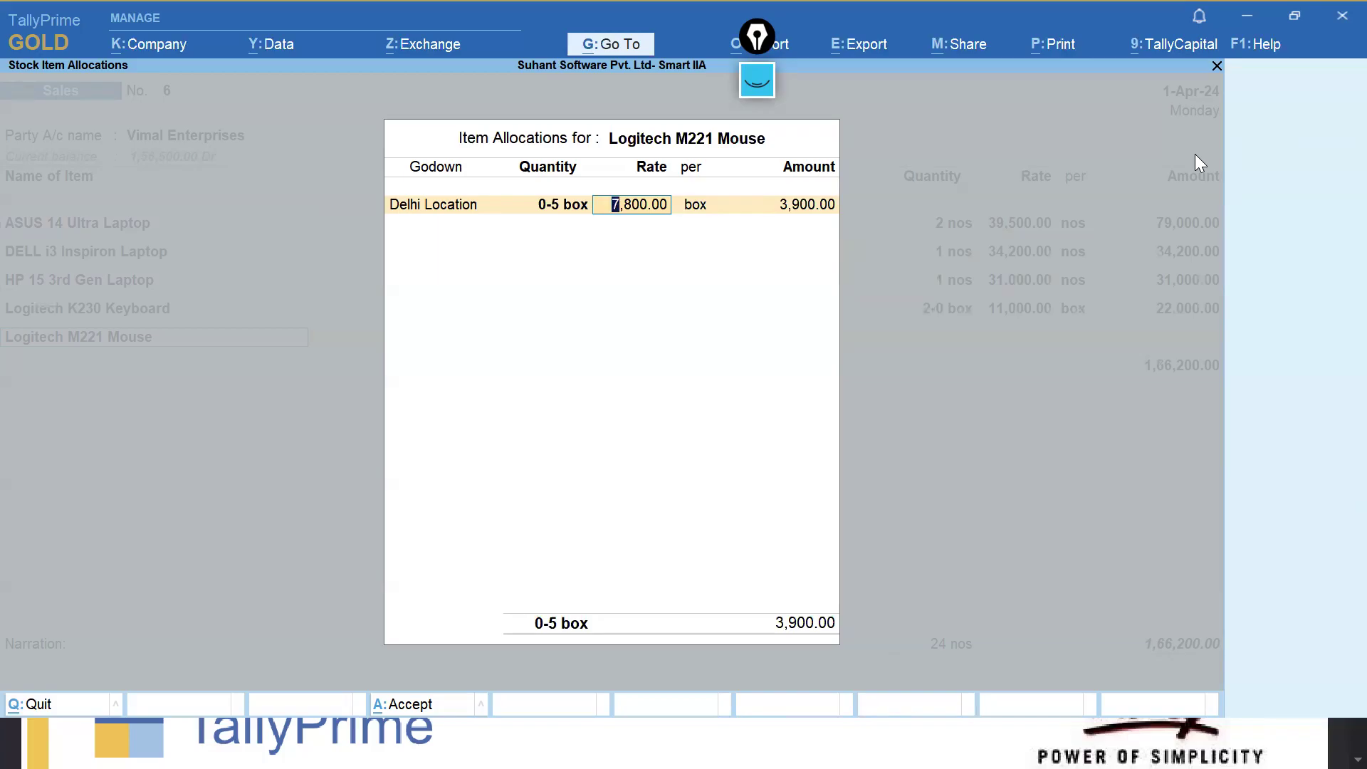
{"action": "key", "text": "Return"}
{"action": "key", "text": "Return"}
{"action": "key", "text": "Return"}
{"action": "key", "text": "Return"}
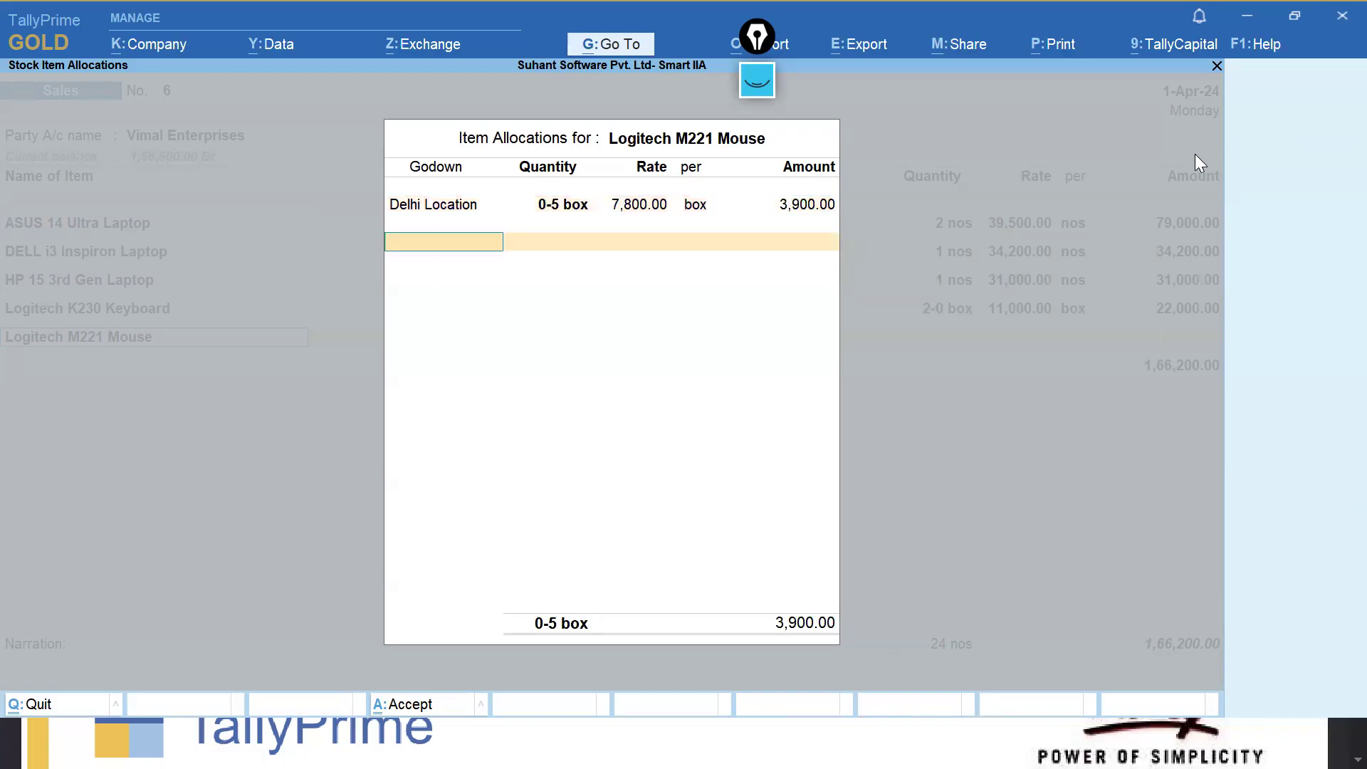
{"action": "key", "text": "Return"}
{"action": "key", "text": "Return"}
{"action": "key", "text": "Return"}
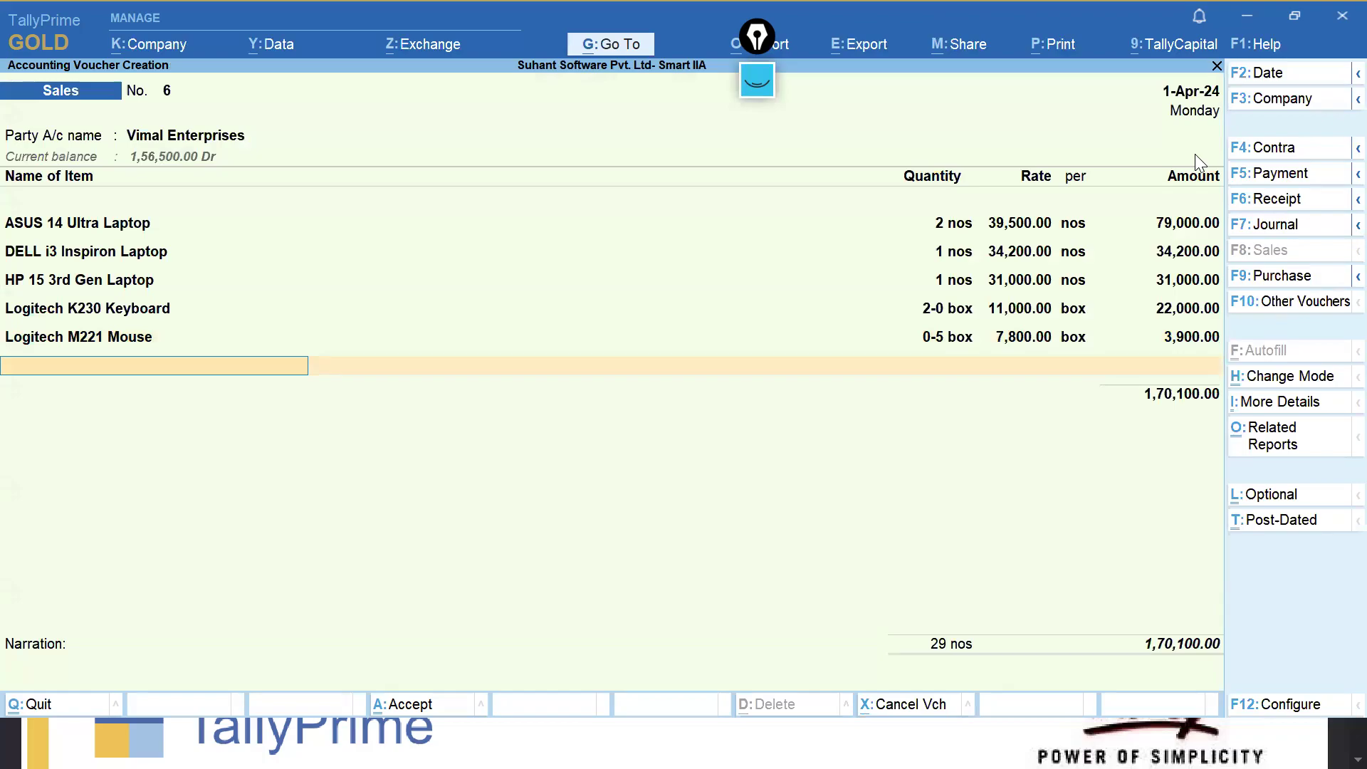
Add SanDisk USB Pendrive from Delhi Location with a quantity of 3.
{"action": "type", "text": "Pe"}
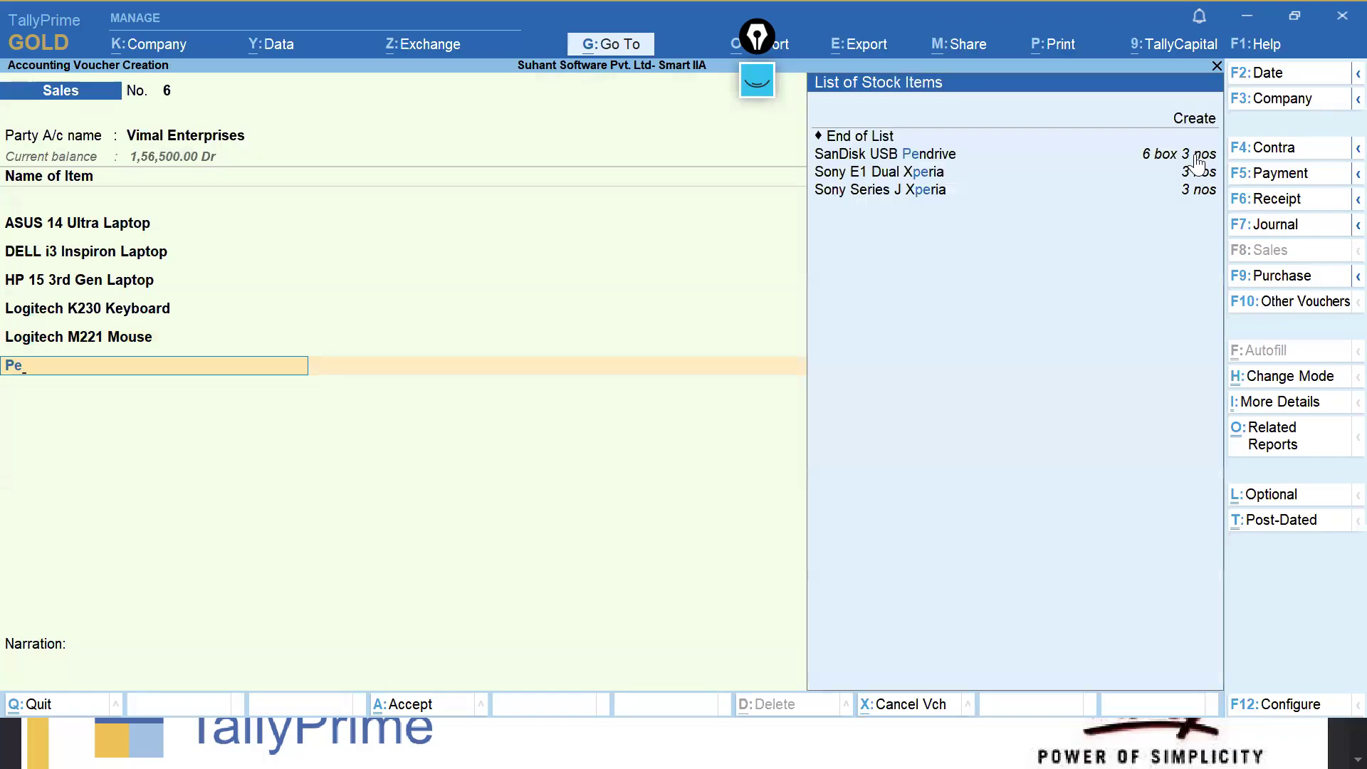
{"action": "key", "text": "Down"}
{"action": "key", "text": "Down"}
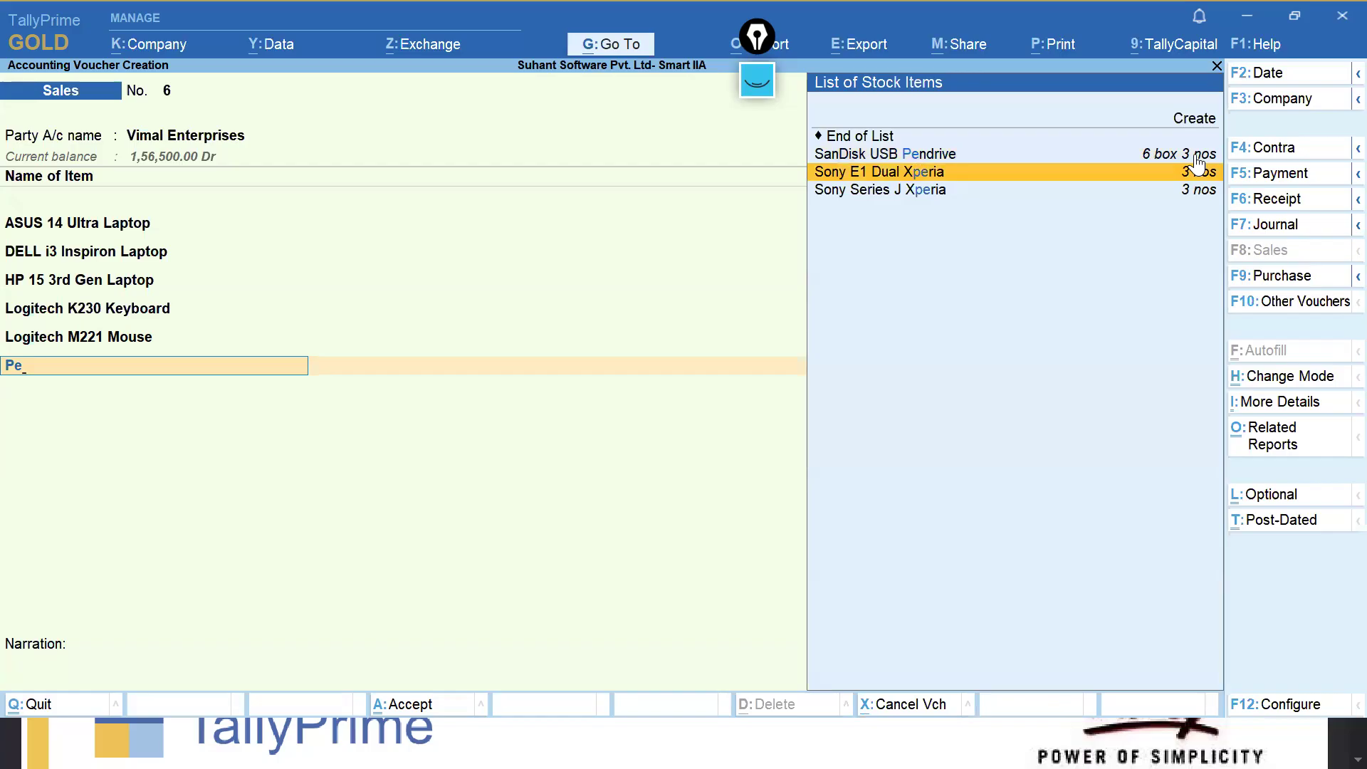
{"action": "left_click", "coordinate": [1195, 155]}
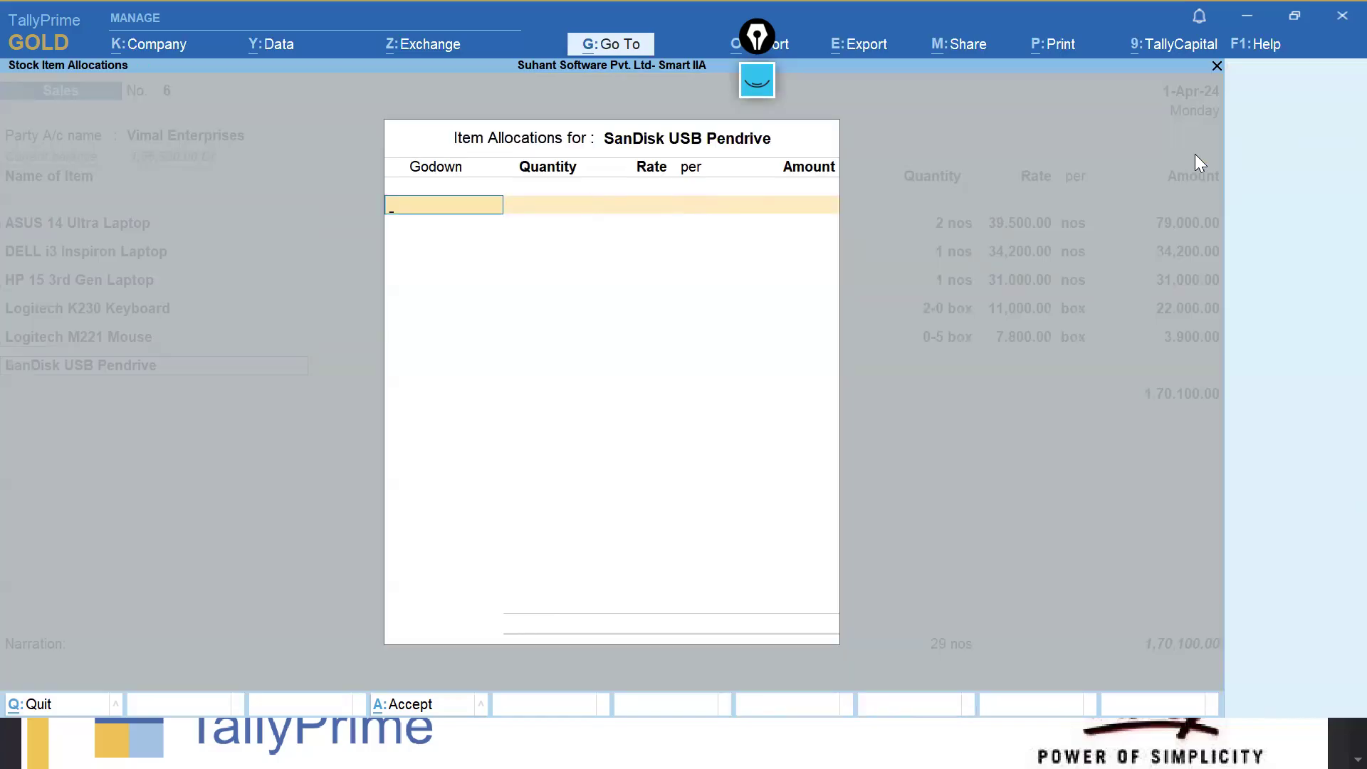
{"action": "type", "text": "De"}
{"action": "key", "text": "Return"}
{"action": "type", "text": "3"}
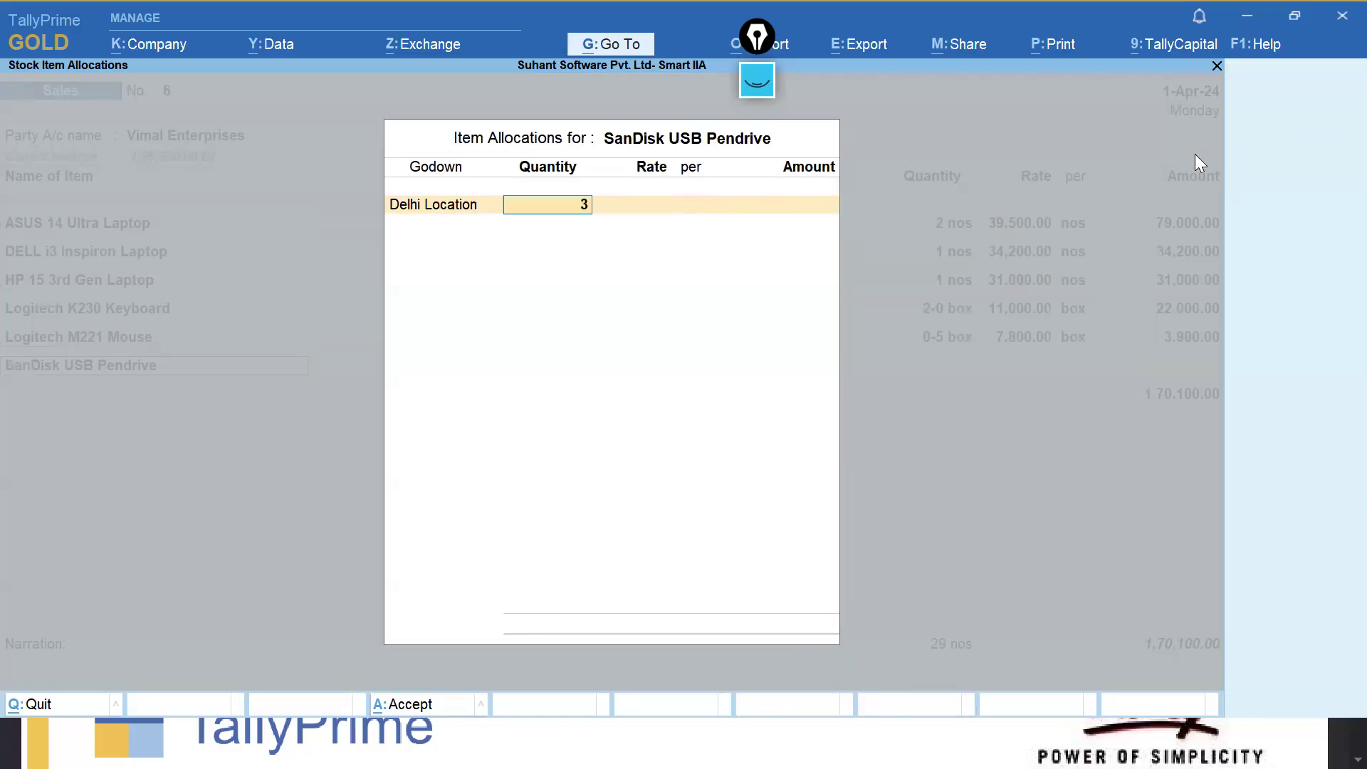
Complete the SanDisk USB Pendrive line with 3 boxes from Delhi Location at rate 7,800 and save the sales voucher.
{"action": "key", "text": "Return"}
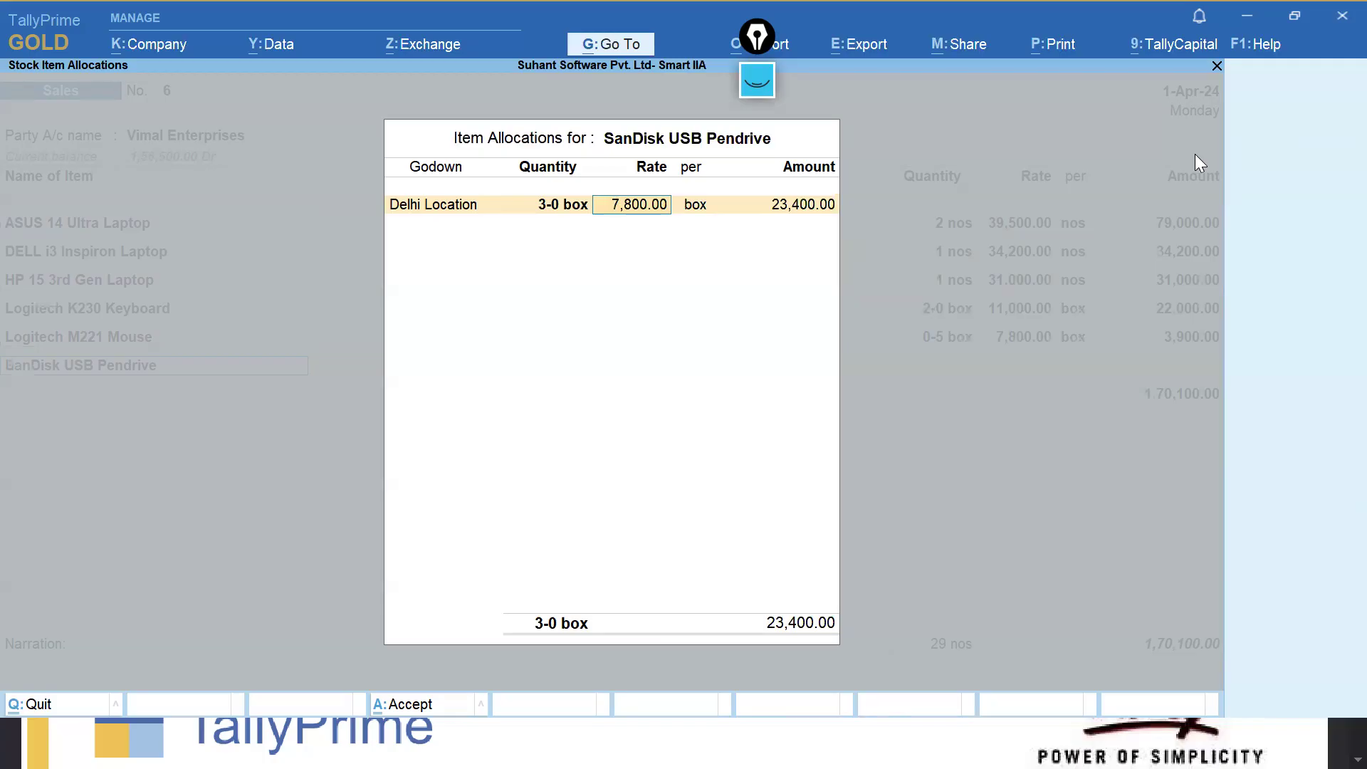
{"action": "key", "text": "ctrl+a"}
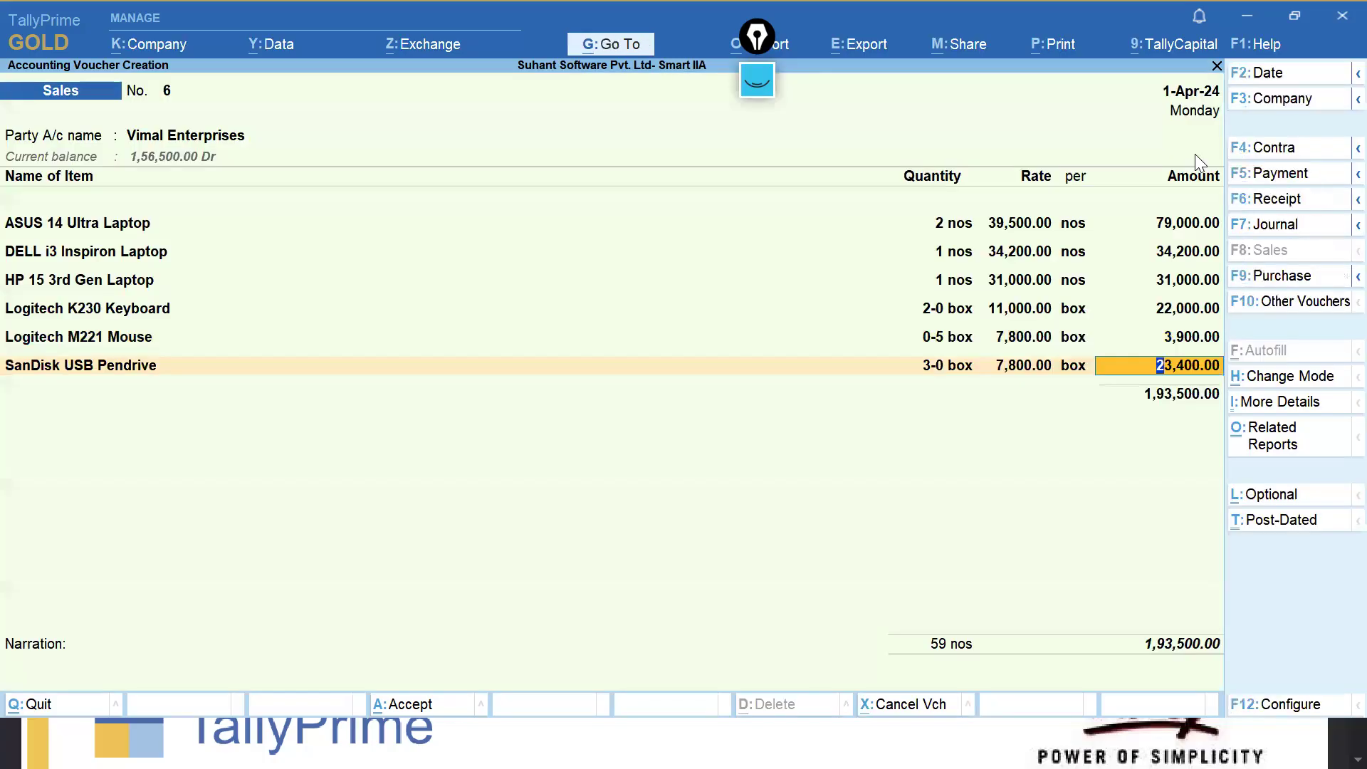
{"action": "key", "text": "Return"}
{"action": "key", "text": "ctrl+a"}
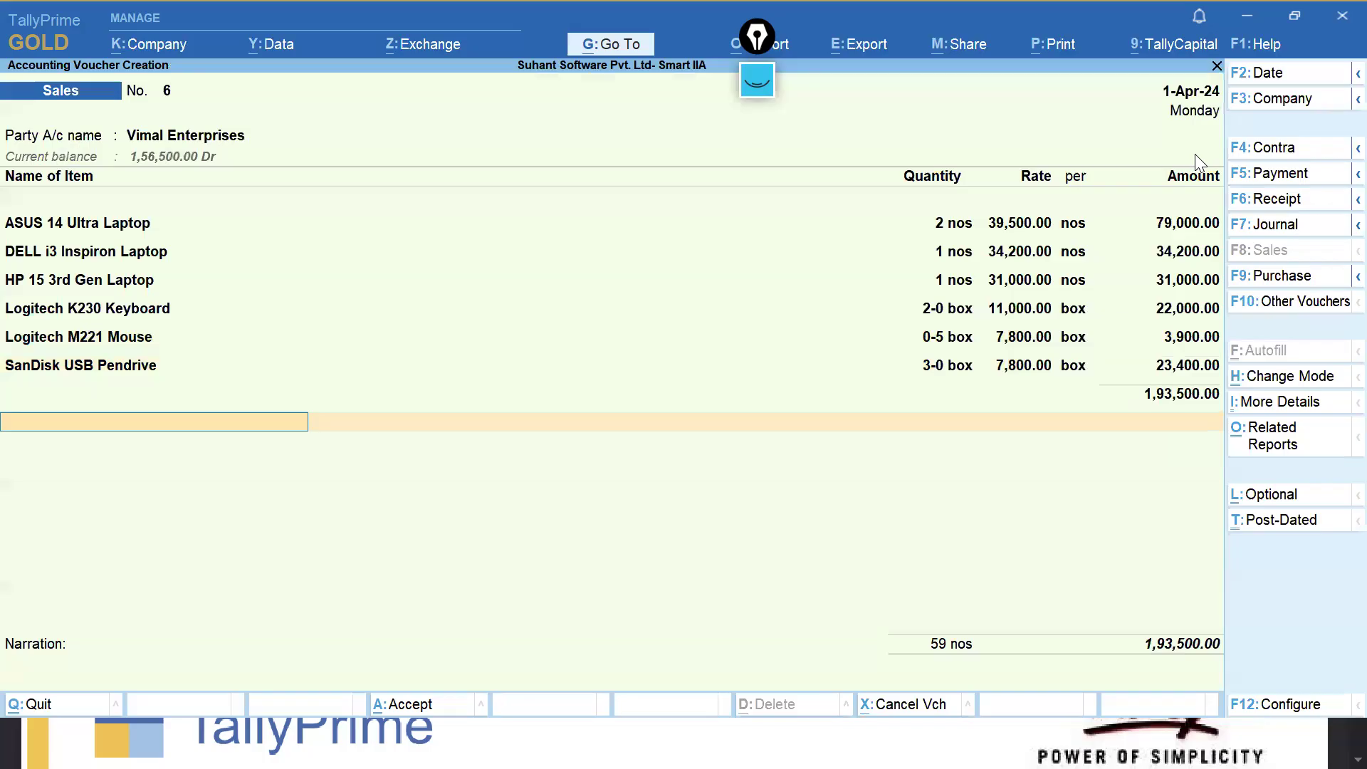
{"action": "key", "text": "ctrl"}
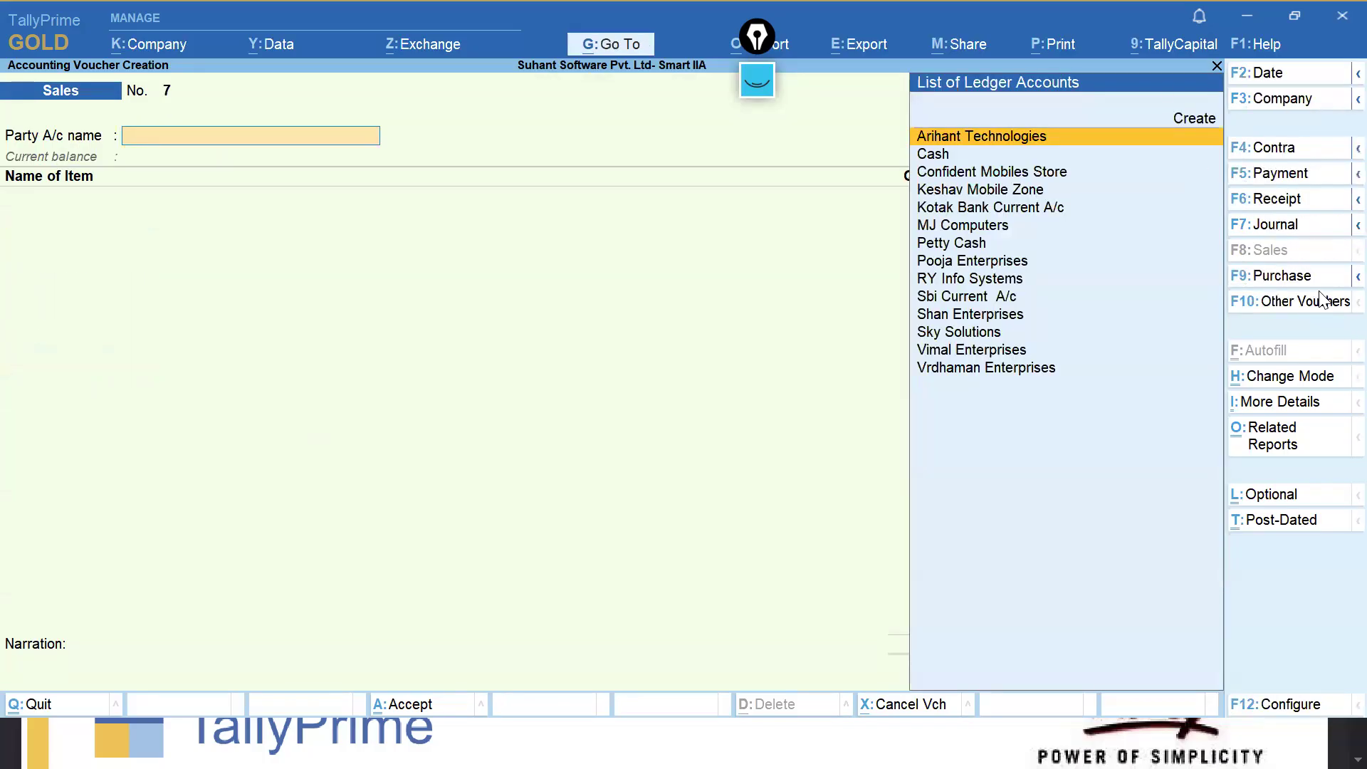
Review the just-saved sales voucher for Vimal Enterprises and return to the blank sales voucher.
{"action": "key", "text": "Page_Up"}
{"action": "key", "text": "ctrl"}
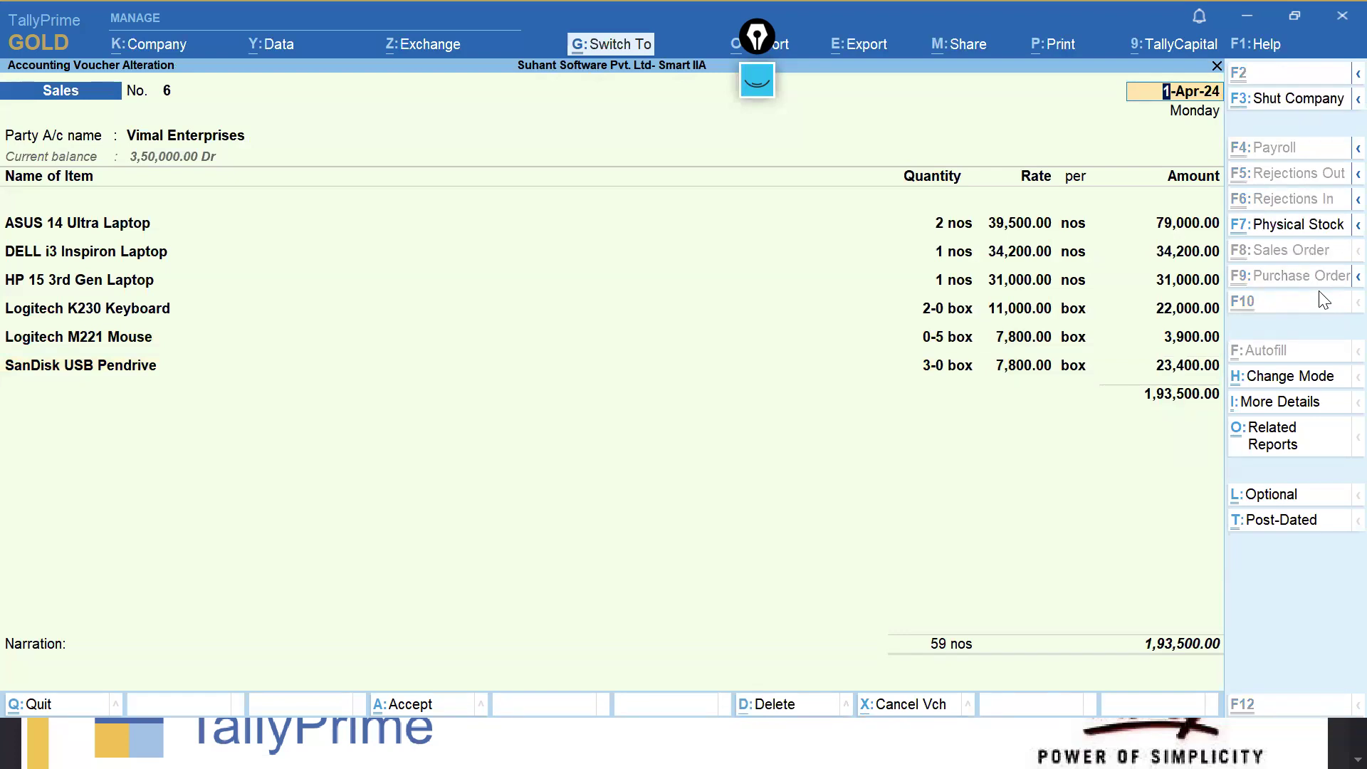
{"action": "key", "text": "Page_Down"}
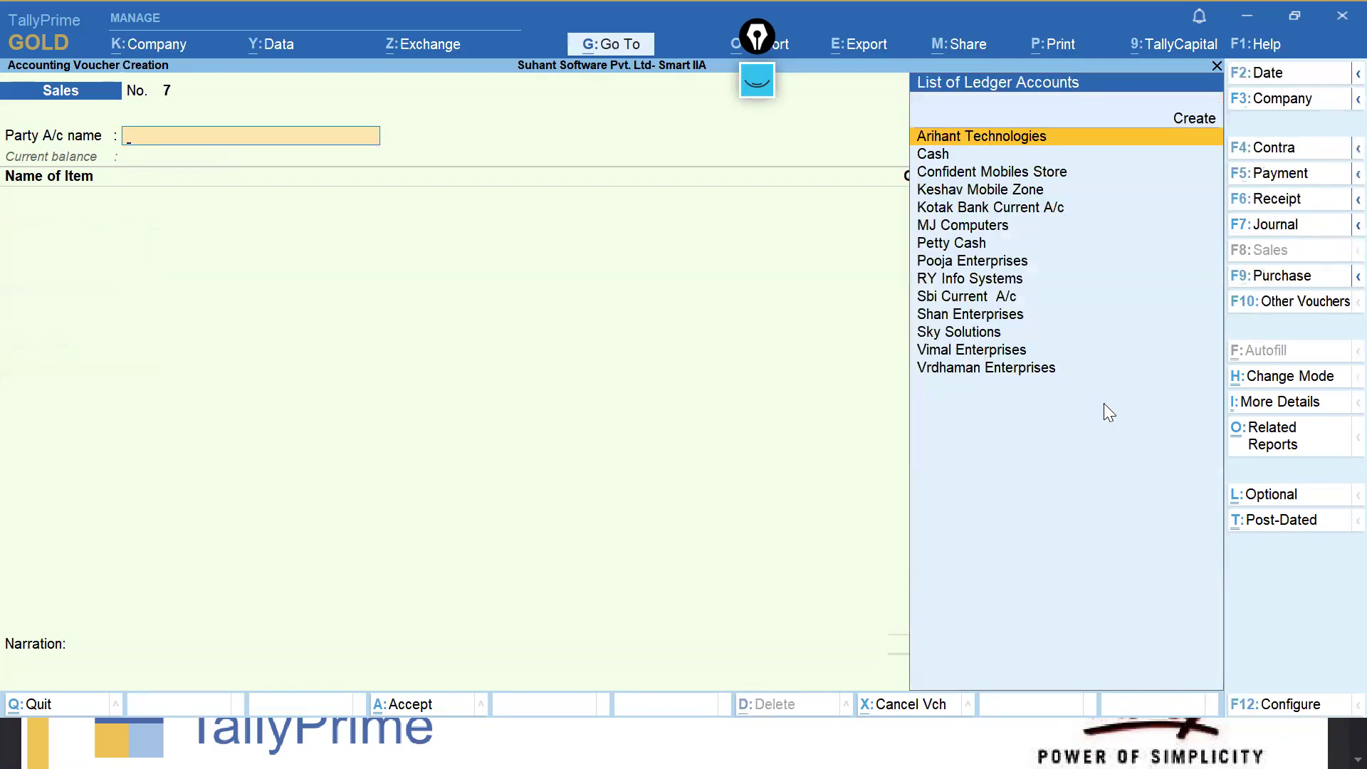
Switch the voucher type to Credit Note and set Vimal Enterprises as the party account.
{"action": "left_click", "coordinate": [1285, 311]}
{"action": "key", "text": "Up"}
{"action": "key", "text": "Up"}
{"action": "key", "text": "Up"}
{"action": "key", "text": "Up"}
{"action": "key", "text": "Up"}
{"action": "key", "text": "Up"}
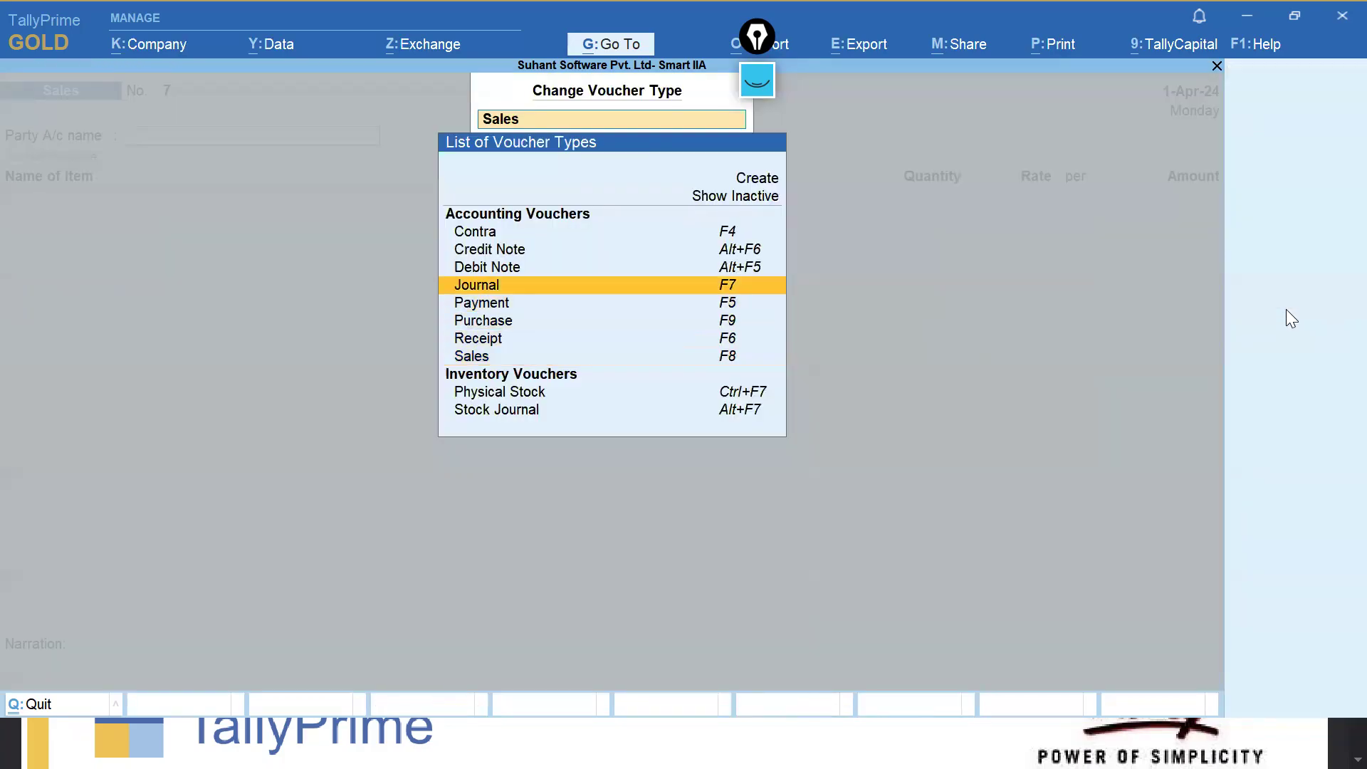
{"action": "key", "text": "Return"}
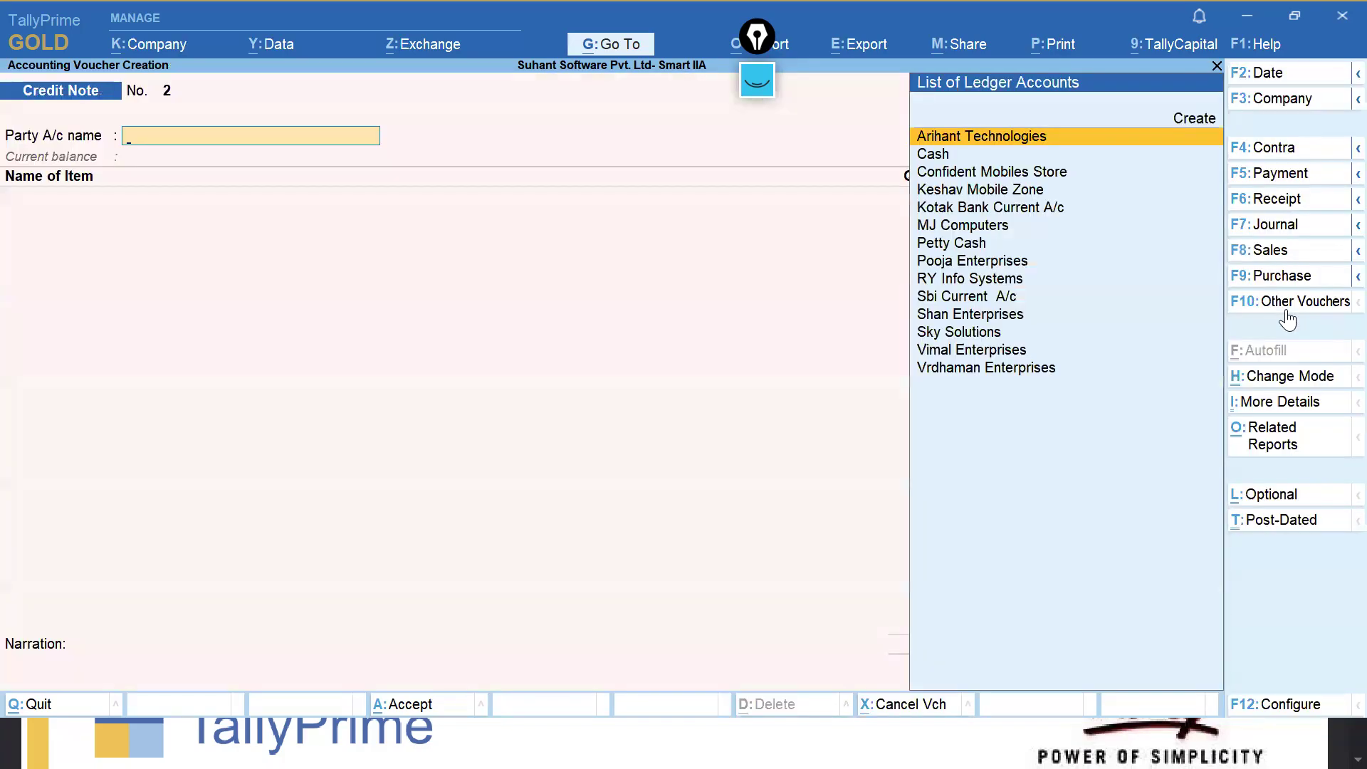
{"action": "type", "text": "Vim"}
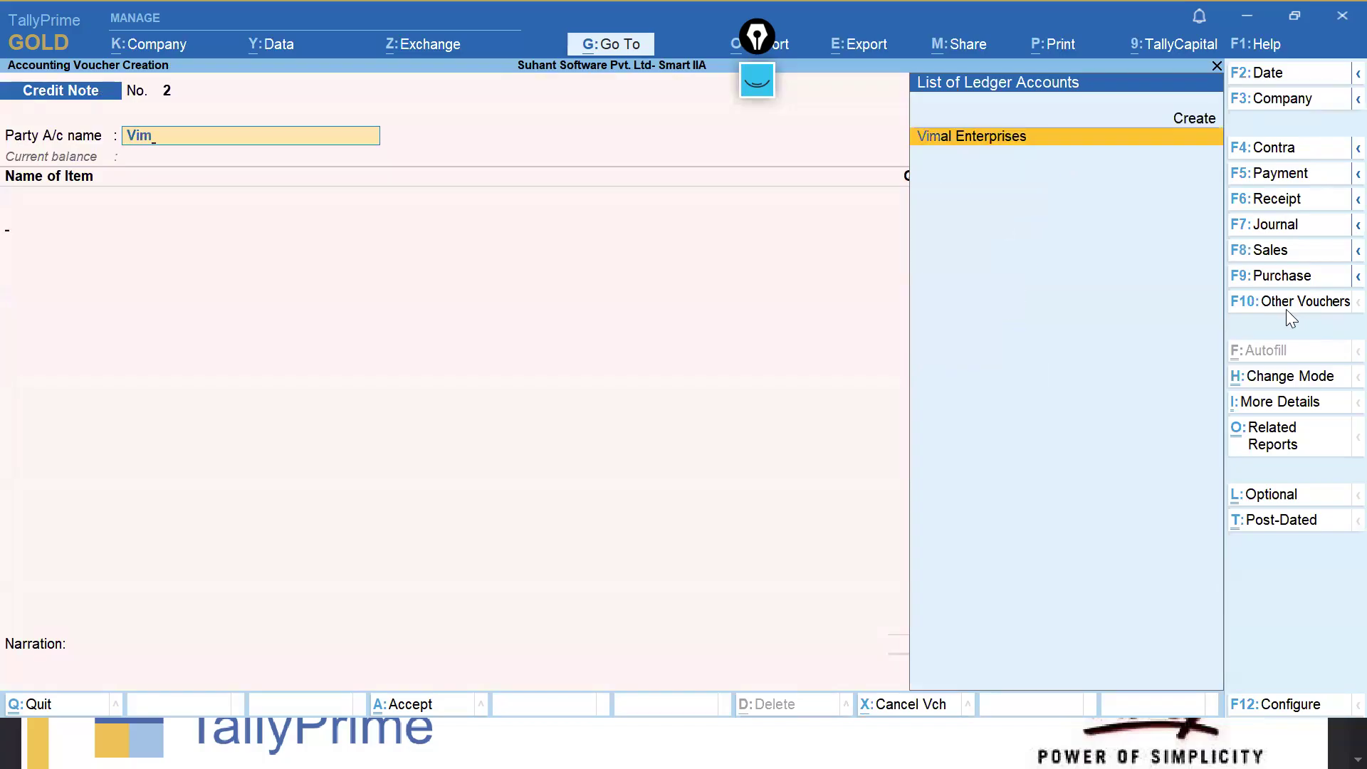
{"action": "key", "text": "Return"}
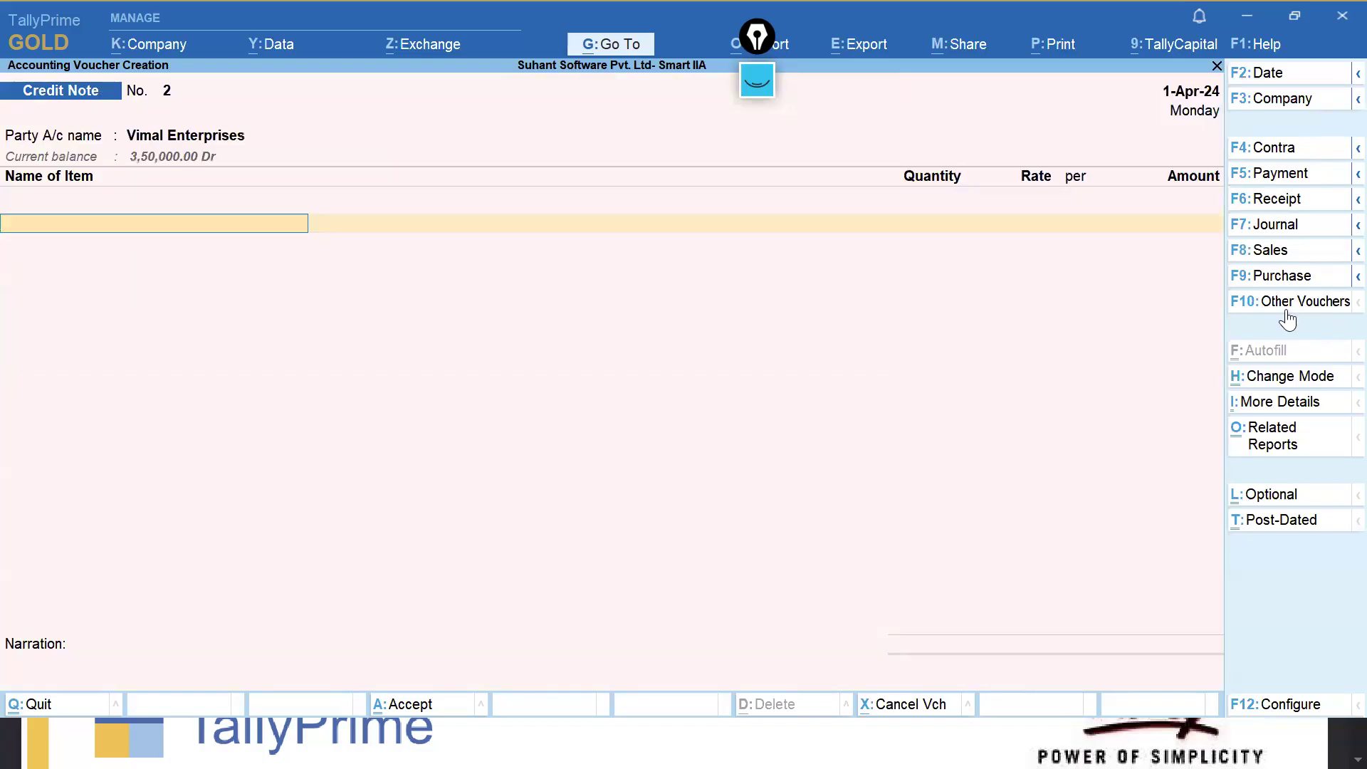
Add Logitech K230 Keyboard to the credit note with quantity 0-3 box at Delhi Location, rate 11,000.
{"action": "type", "text": "Log"}
{"action": "key", "text": "Down"}
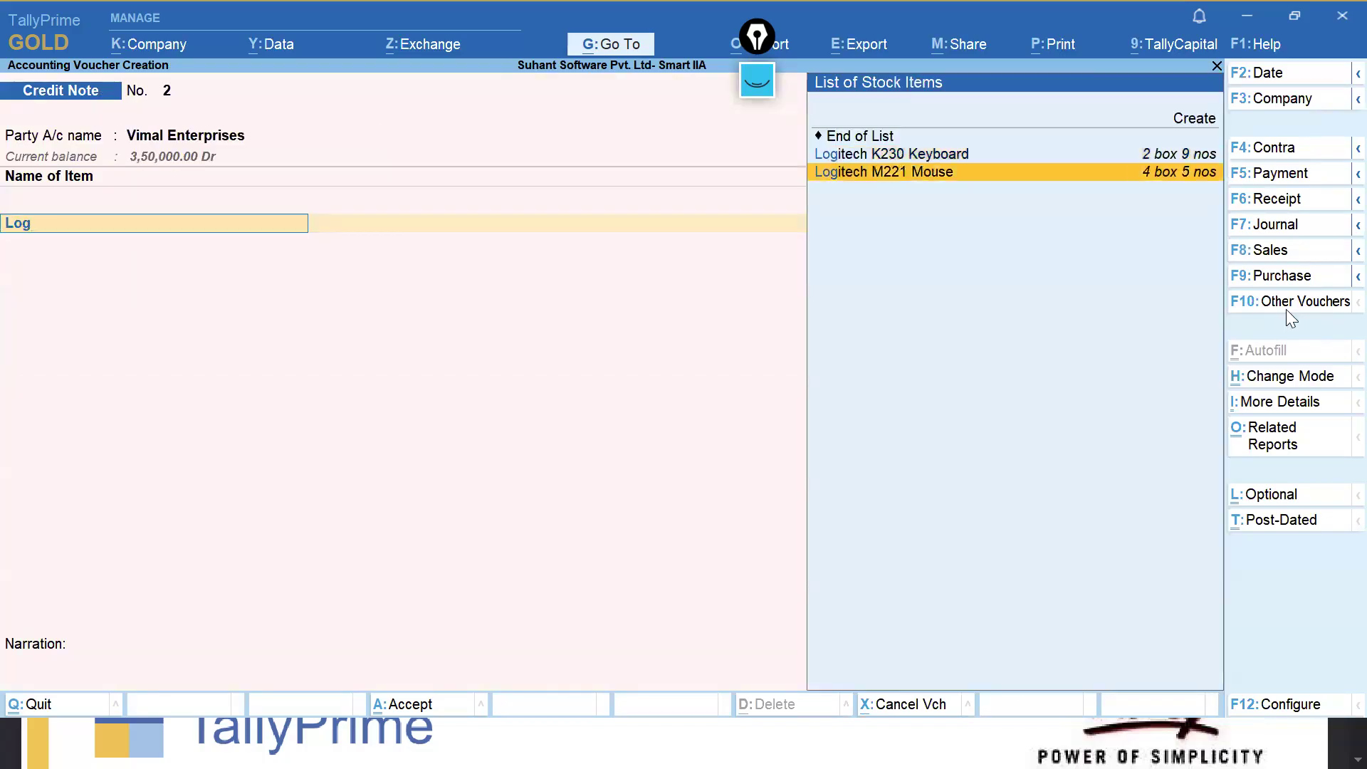
{"action": "key", "text": "Up"}
{"action": "key", "text": "Return"}
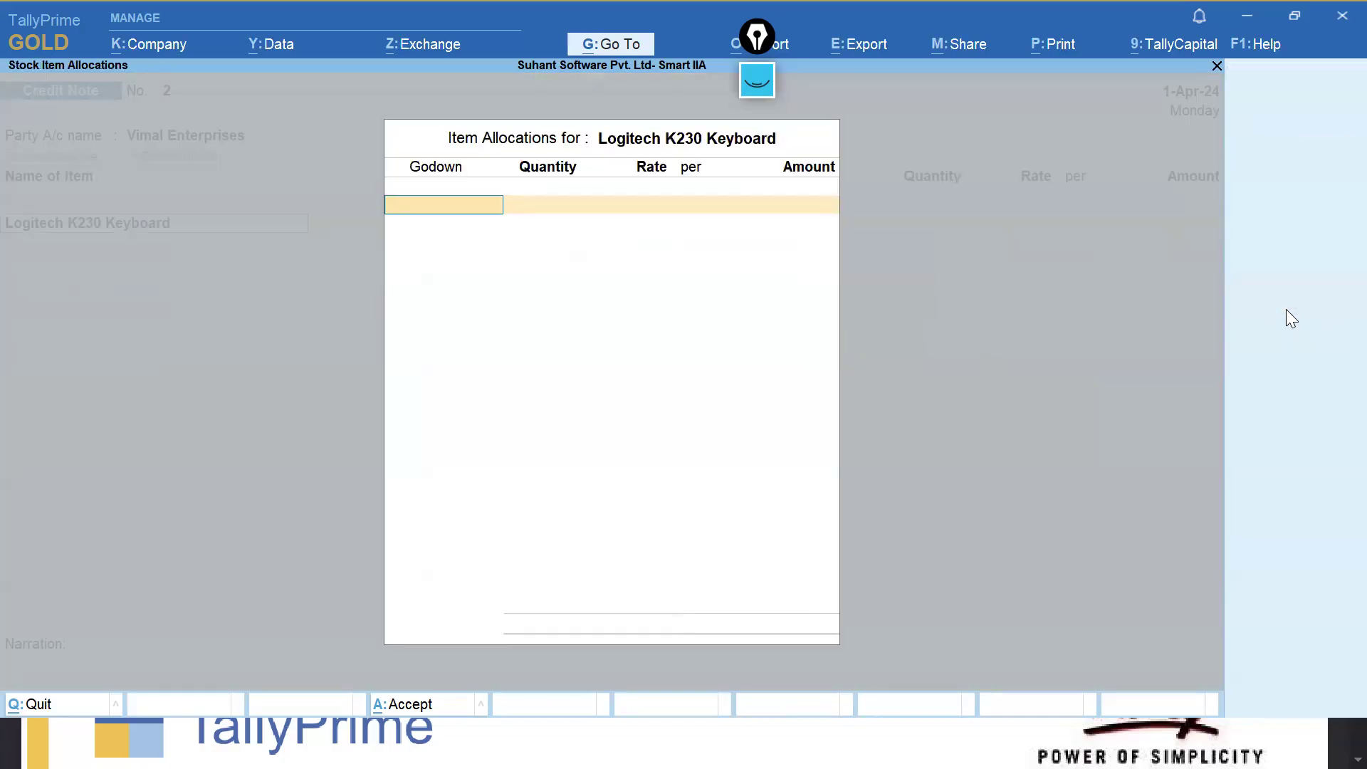
{"action": "type", "text": "De"}
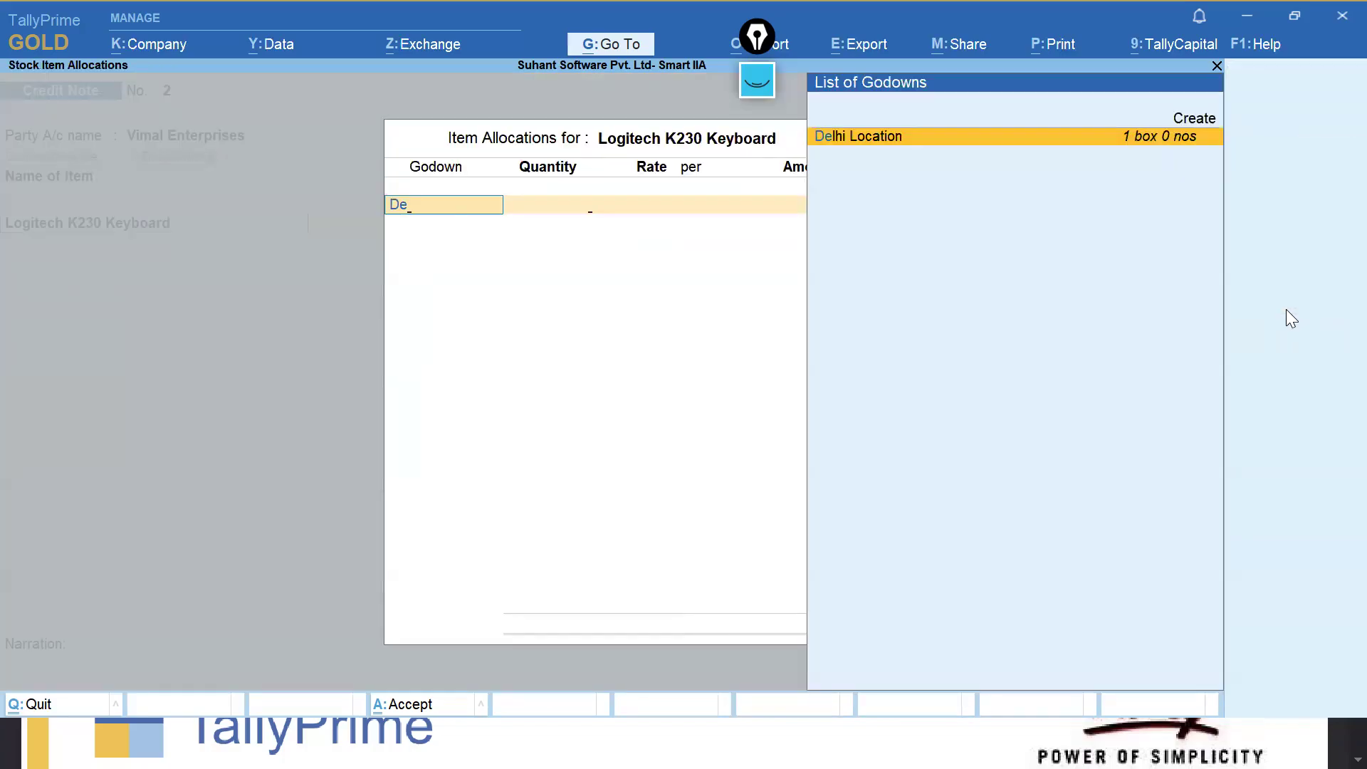
{"action": "key", "text": "Return"}
{"action": "type", "text": "0-3"}
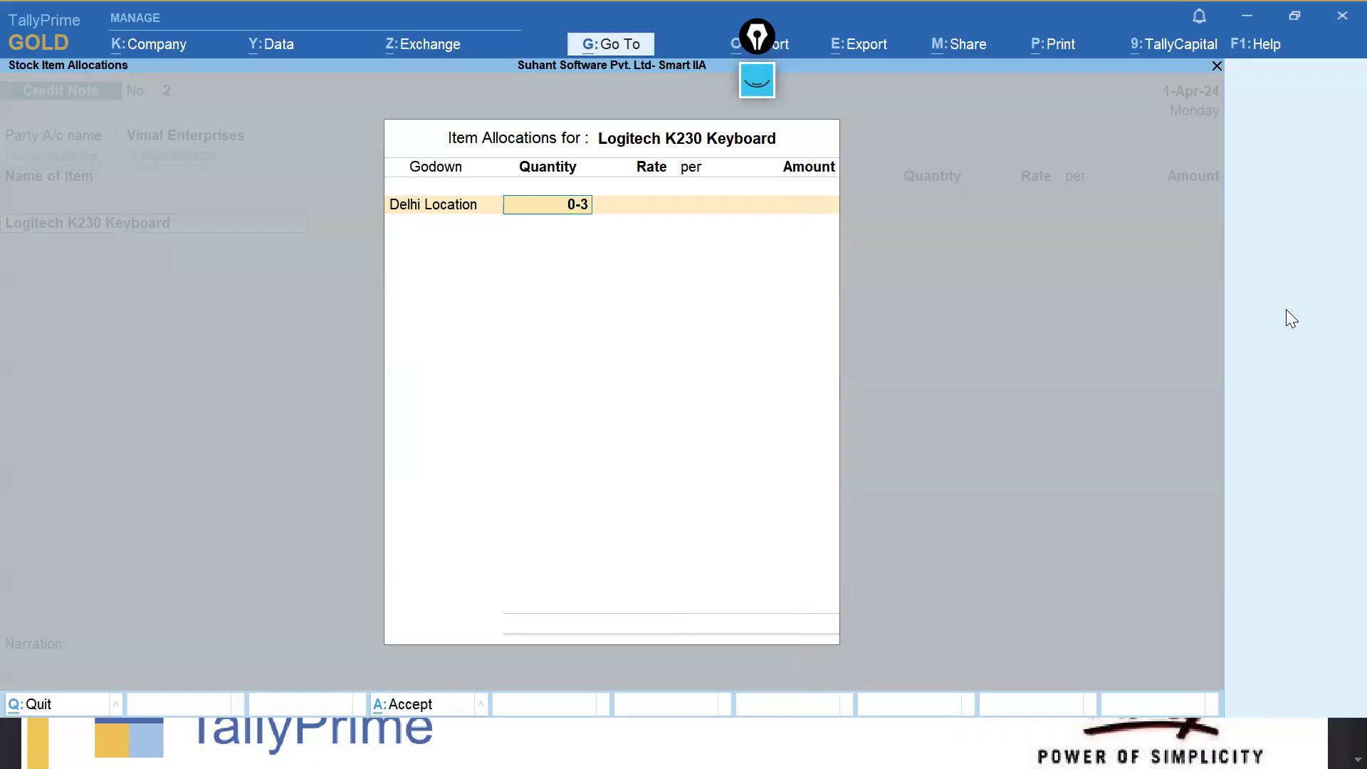
{"action": "key", "text": "Return"}
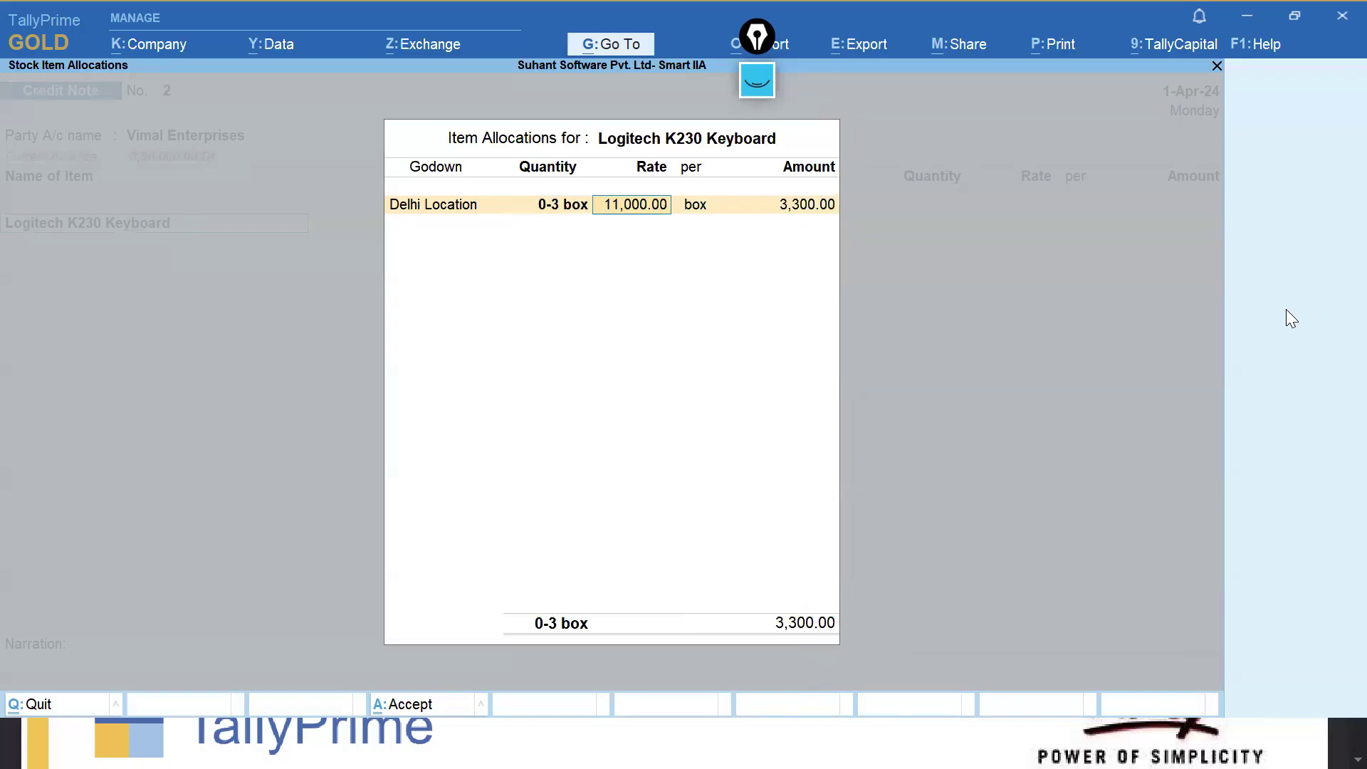
{"action": "key", "text": "ctrl+a"}
{"action": "key", "text": "ctrl+a"}
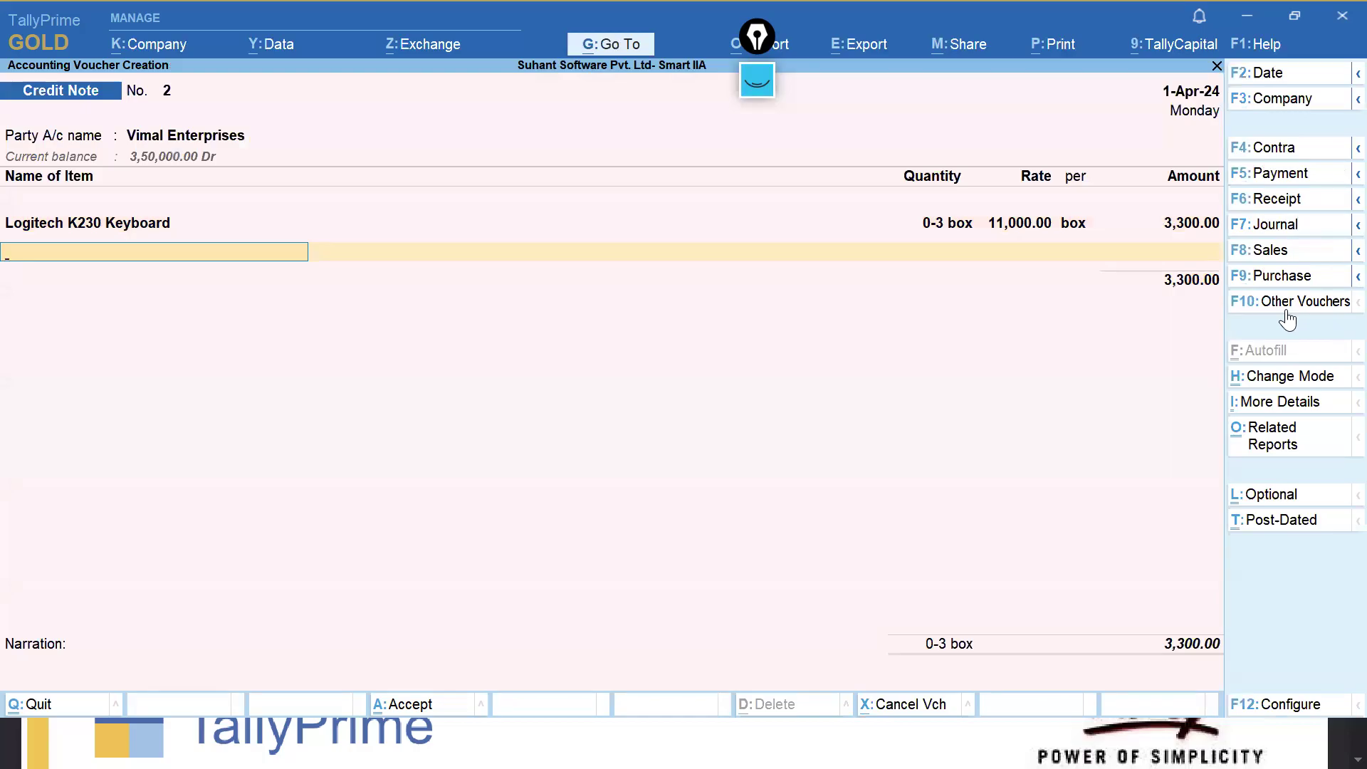
Add SanDisk USB Pendrive to the credit note with quantity 0-5 box at Delhi Location, rate 7,800.
{"action": "type", "text": "Pen"}
{"action": "key", "text": "Return"}
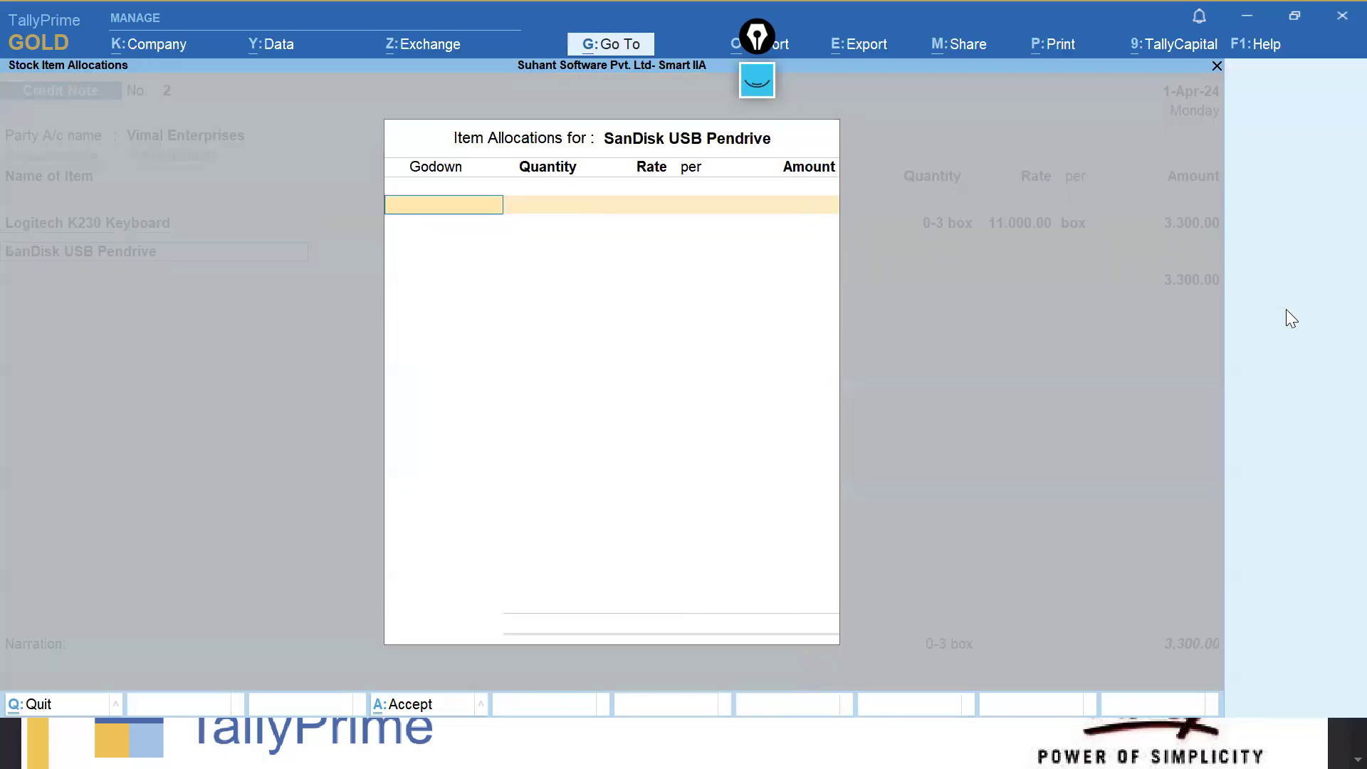
{"action": "type", "text": "Del"}
{"action": "key", "text": "Return"}
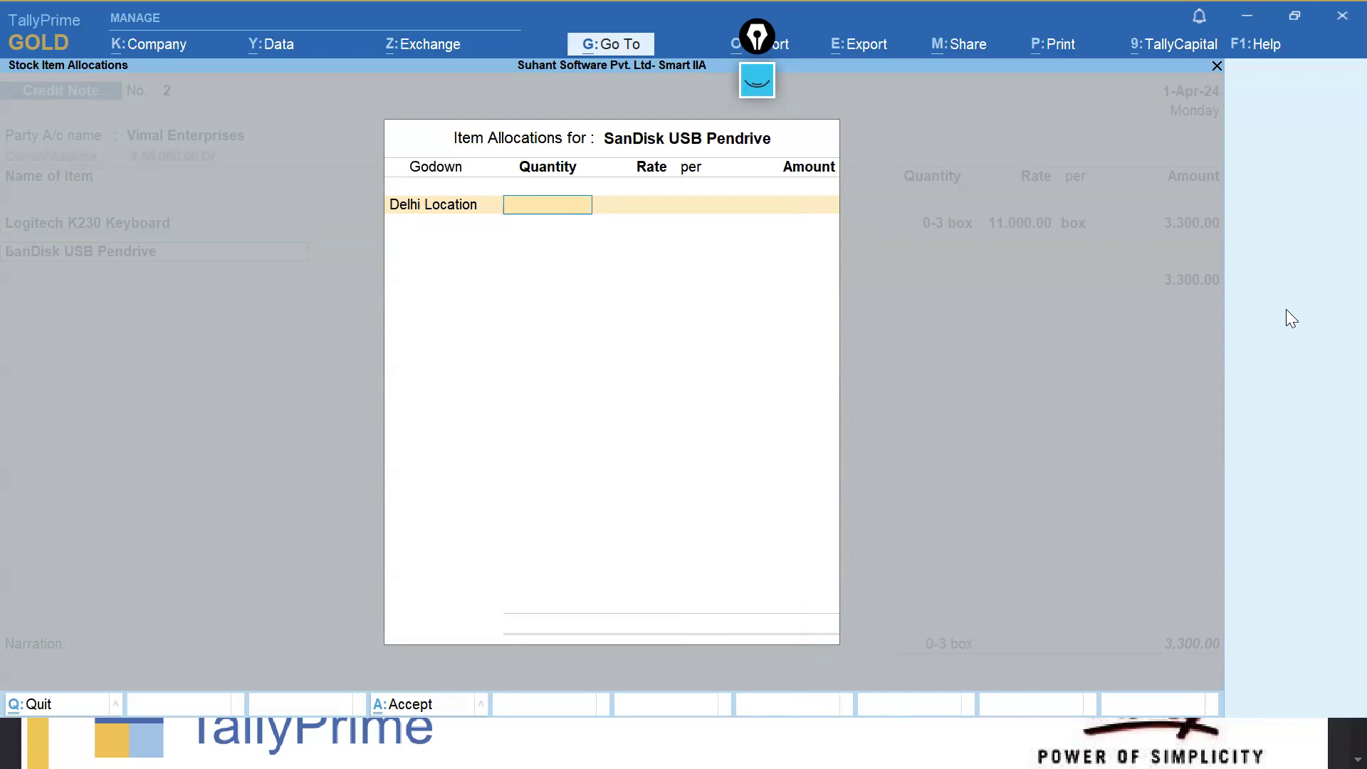
{"action": "type", "text": "0-5"}
{"action": "key", "text": "Return"}
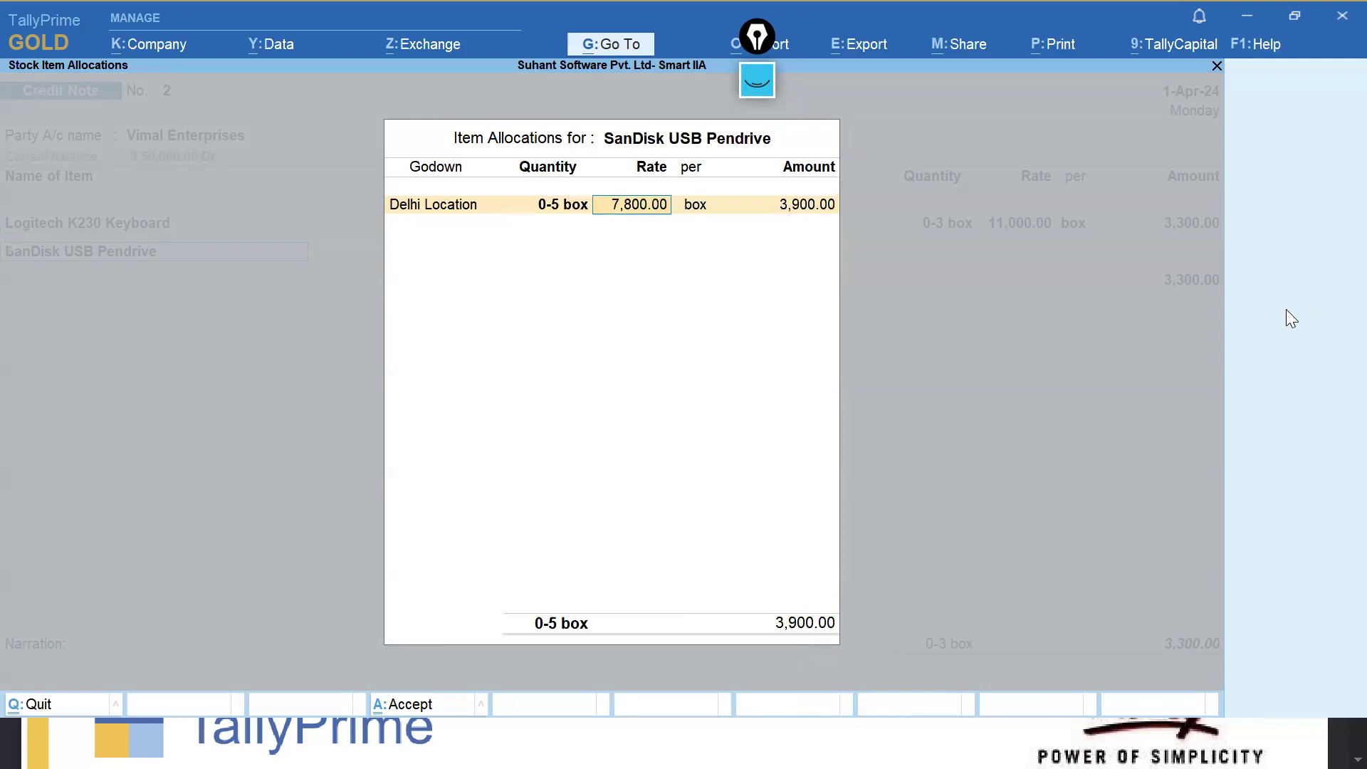
{"action": "key", "text": "Return"}
{"action": "key", "text": "Return"}
{"action": "key", "text": "Return"}
{"action": "key", "text": "Return"}
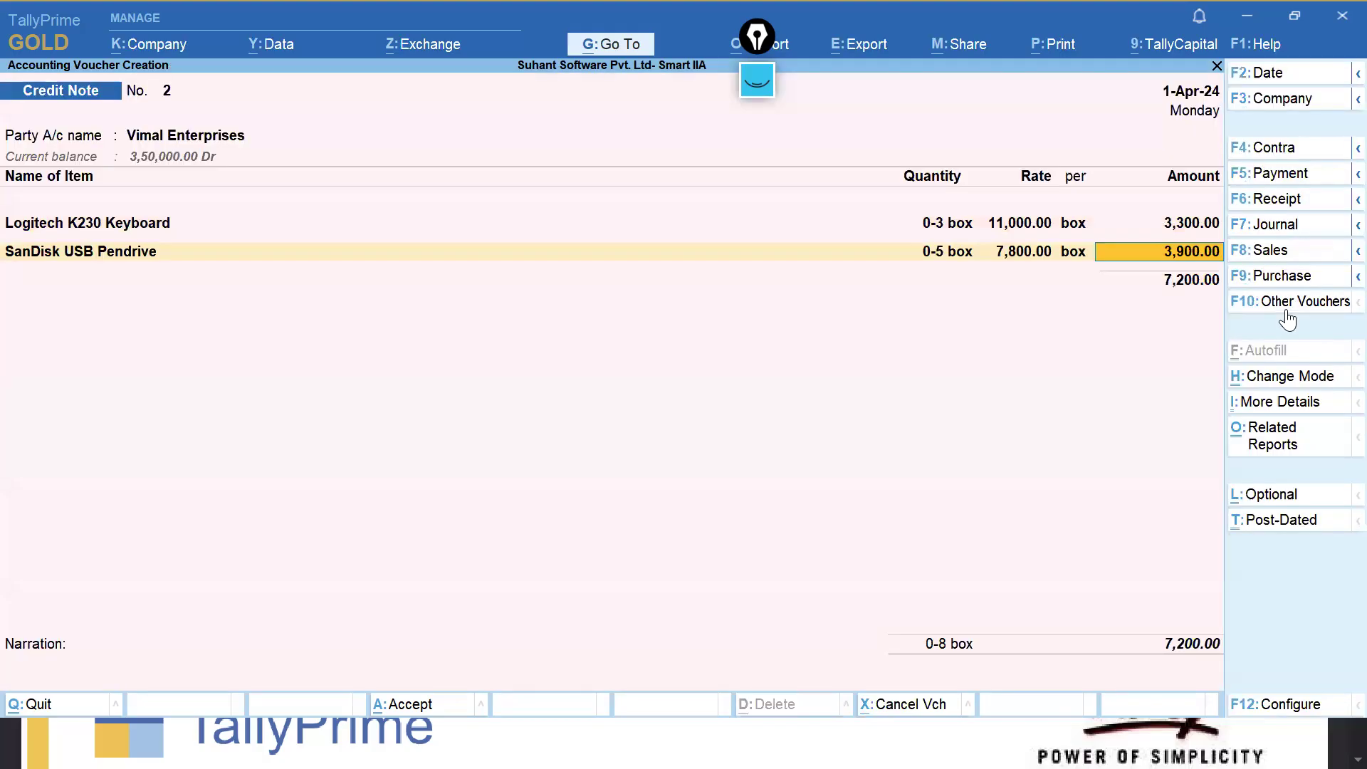
End the item list, adjust the credit note amount as Agst Ref in the bill-wise details, and save the voucher.
{"action": "key", "text": "Return"}
{"action": "key", "text": "Return"}
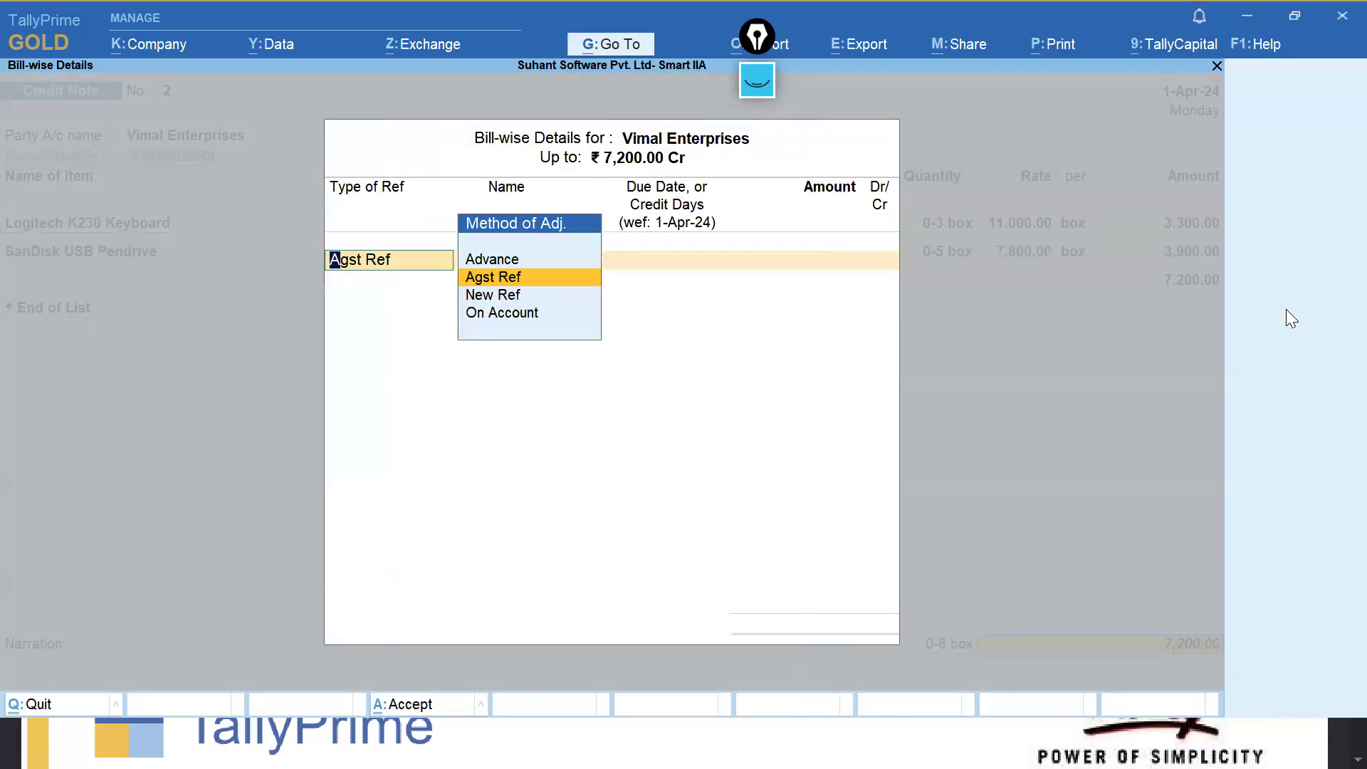
{"action": "key", "text": "Return"}
{"action": "key", "text": "Return"}
{"action": "key", "text": "Return"}
{"action": "key", "text": "Return"}
{"action": "key", "text": "Return"}
{"action": "key", "text": "Return"}
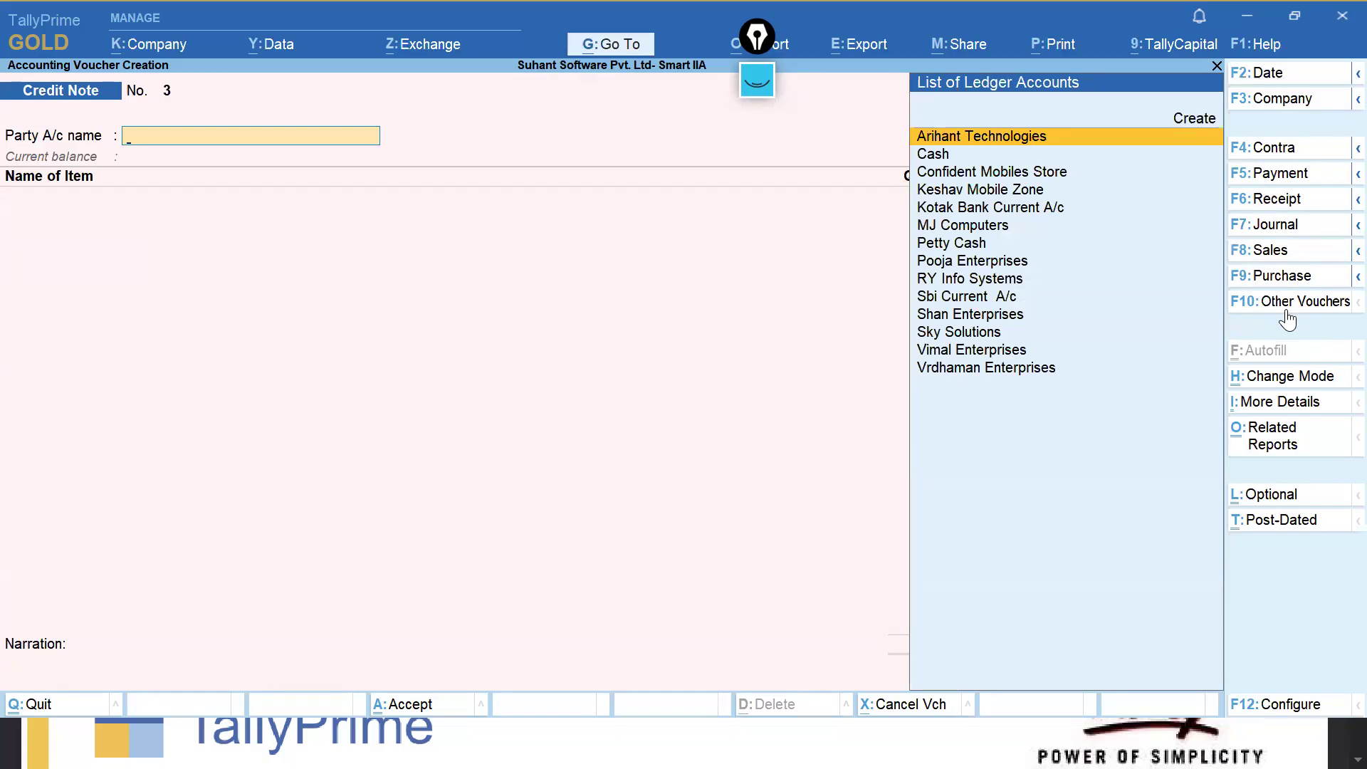
Start a journal voucher and create a ledger named Machinery under Fixed Assets for its debit line.
{"action": "left_click", "coordinate": [1276, 225]}
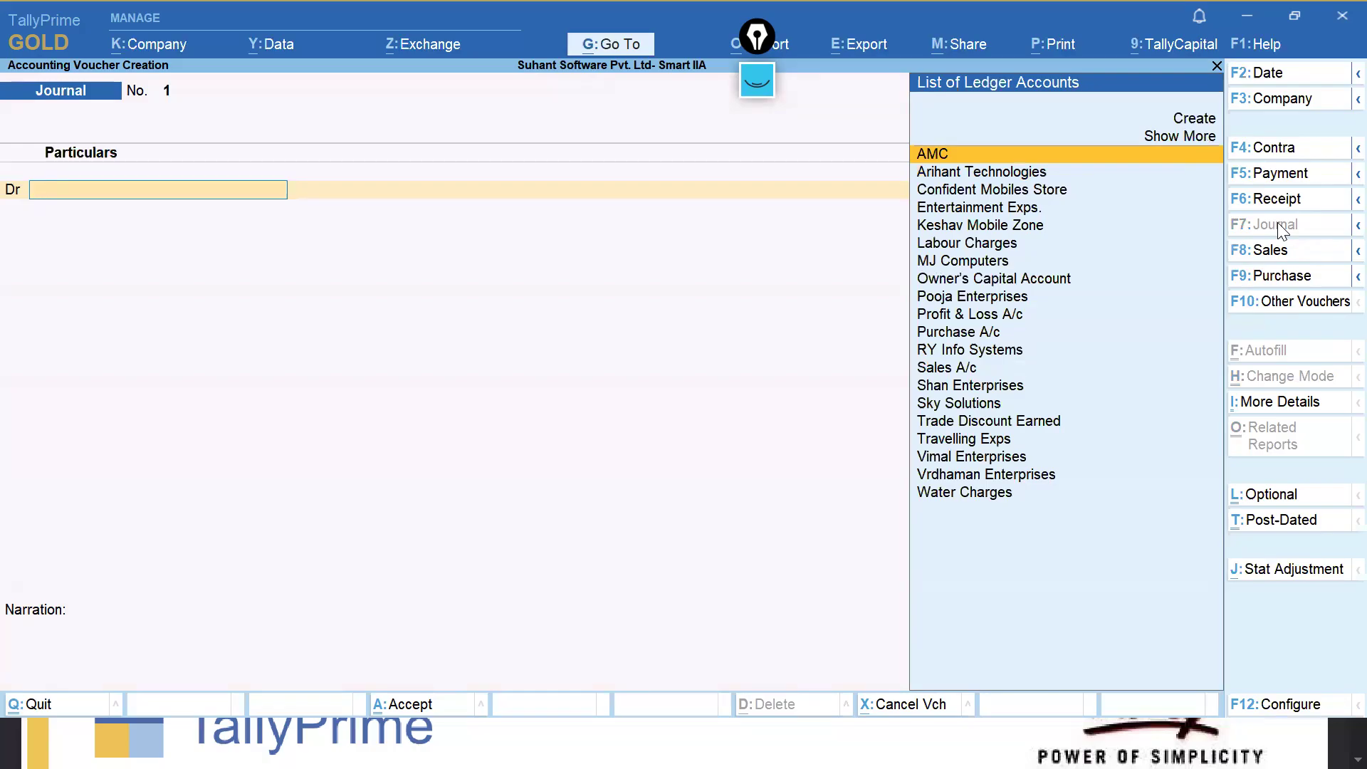
{"action": "type", "text": "Ma"}
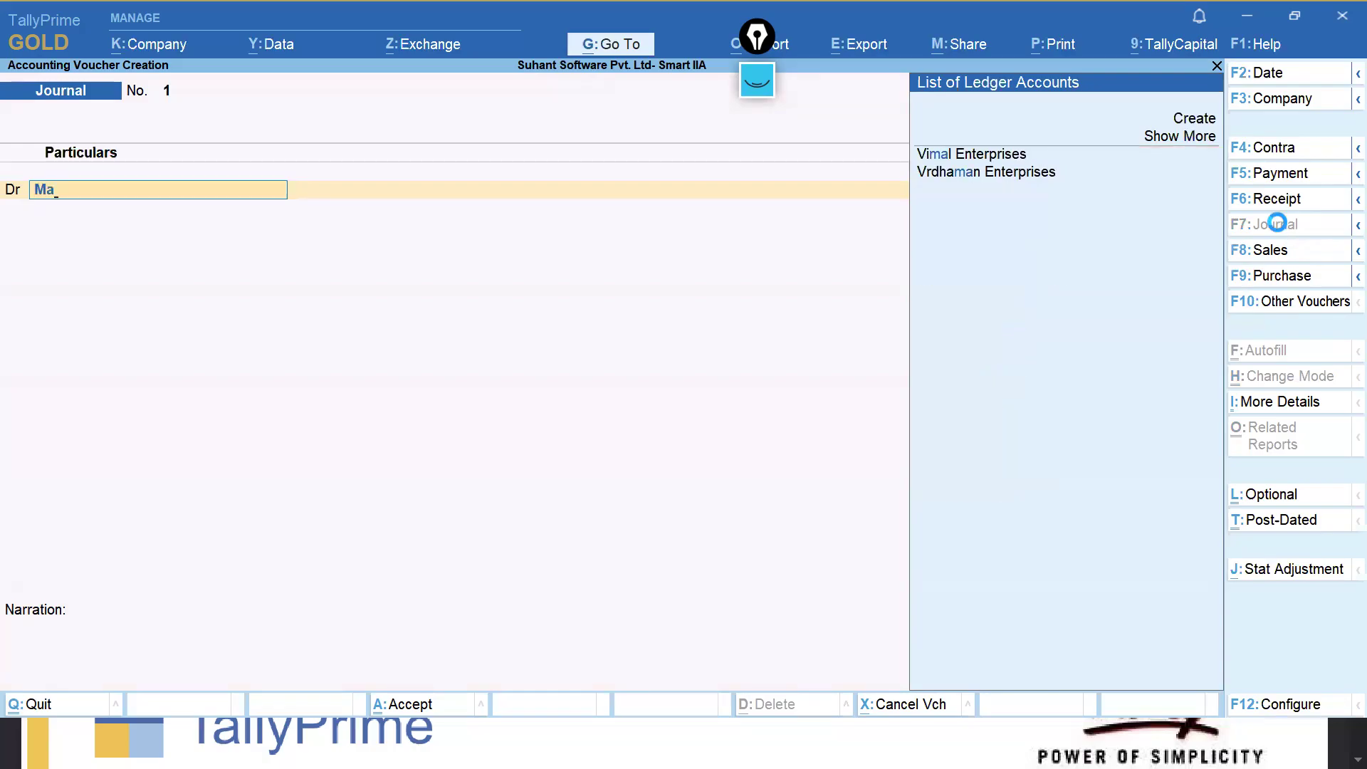
{"action": "type", "text": "c"}
{"action": "key", "text": "Escape"}
{"action": "key", "text": "alt+c"}
{"action": "type", "text": "Machi"}
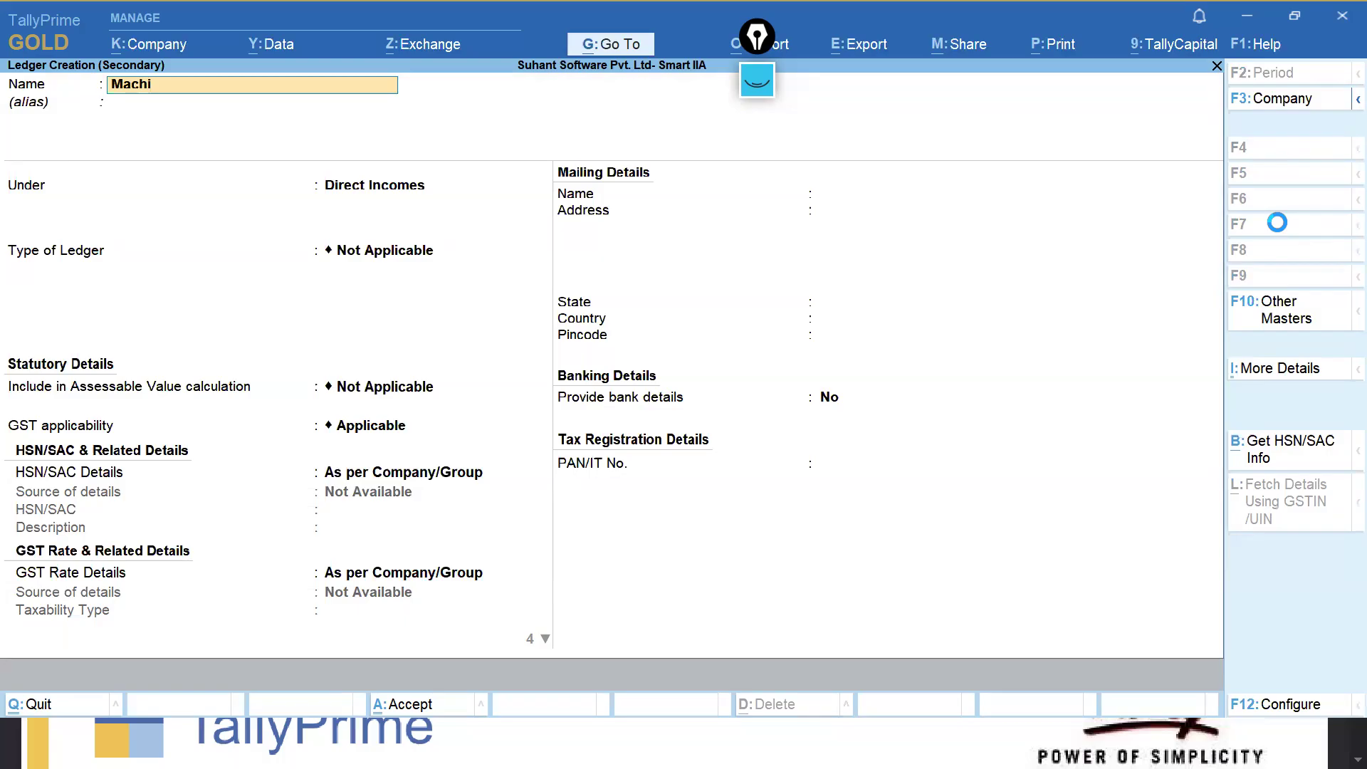
{"action": "type", "text": "nery"}
{"action": "key", "text": "Return"}
{"action": "key", "text": "Return"}
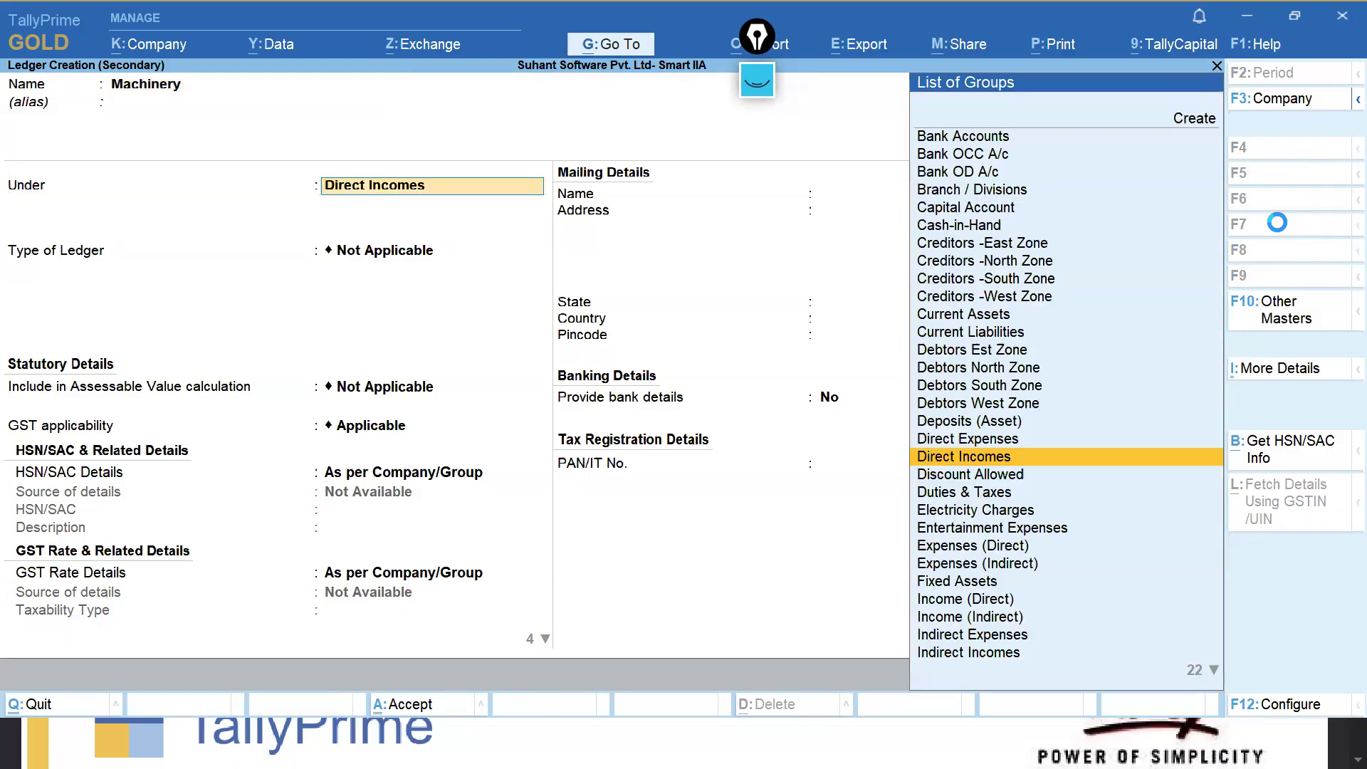
{"action": "type", "text": "f"}
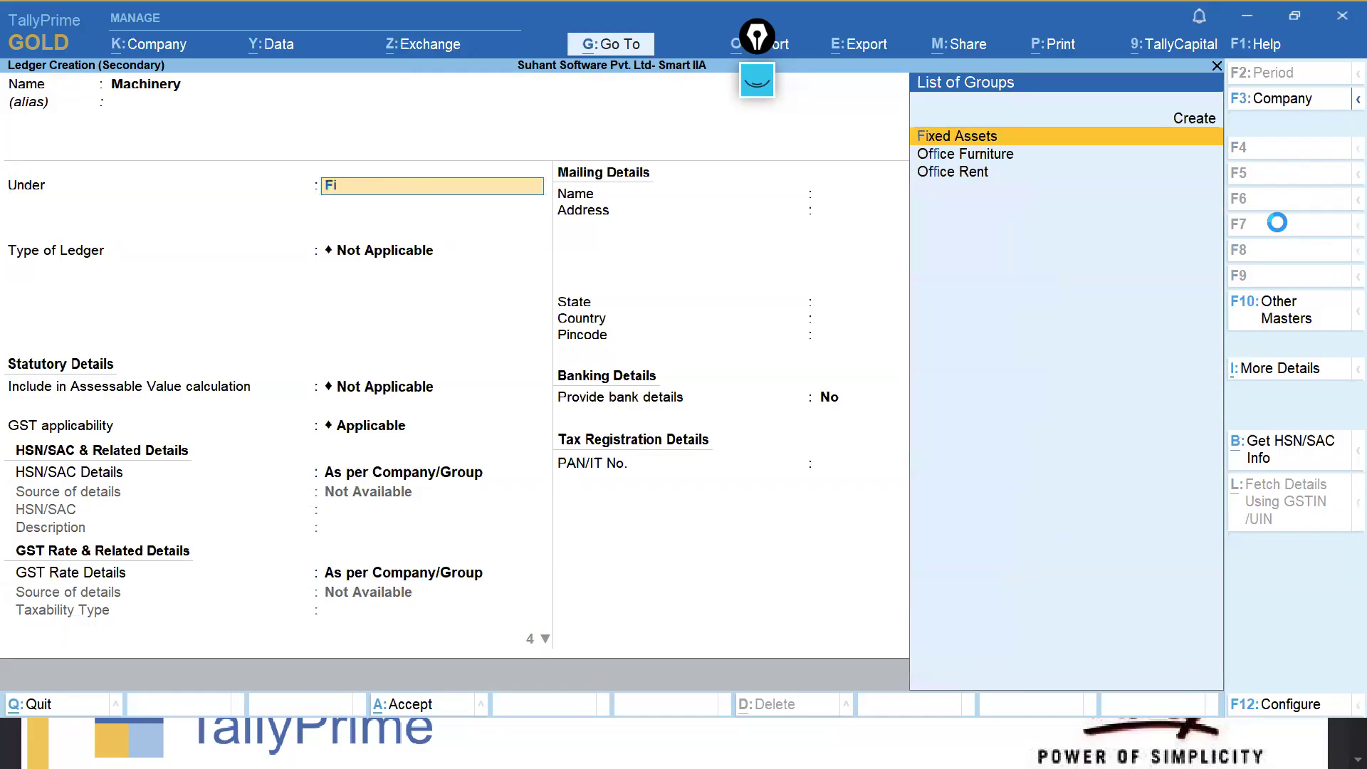
{"action": "key", "text": "Return"}
{"action": "key", "text": "Return"}
{"action": "key", "text": "ctrl+a"}
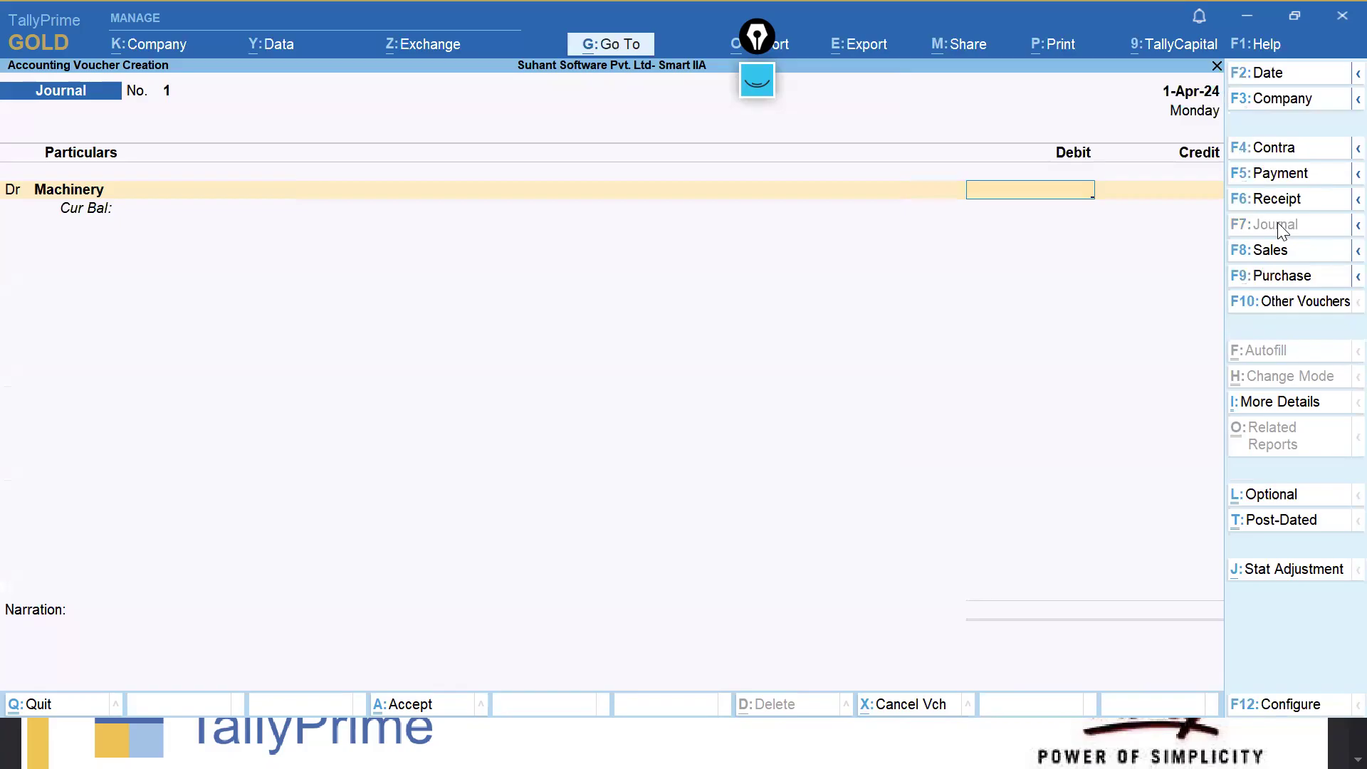
Debit Machinery with 2,50,000 and start a credit line in the journal voucher.
{"action": "type", "text": "2,50,000"}
{"action": "key", "text": "Return"}
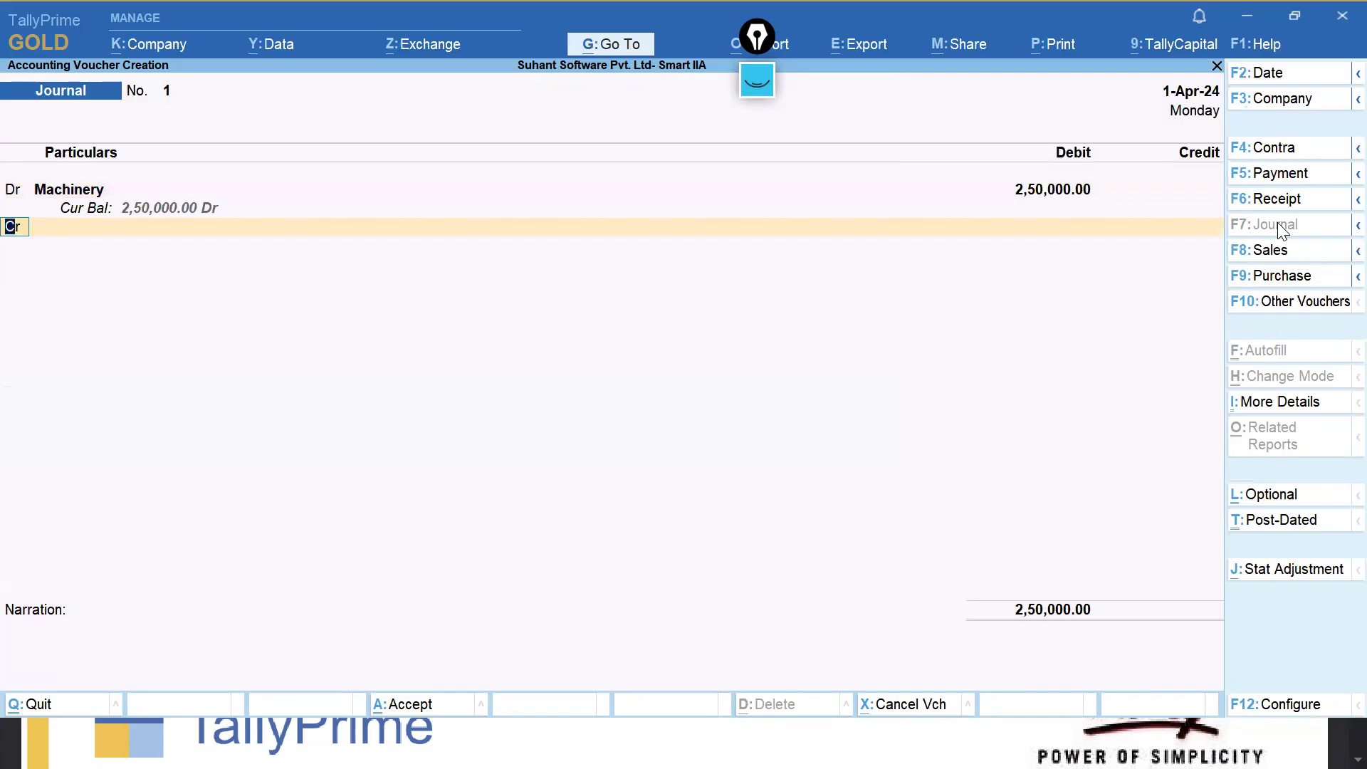
{"action": "key", "text": "Return"}
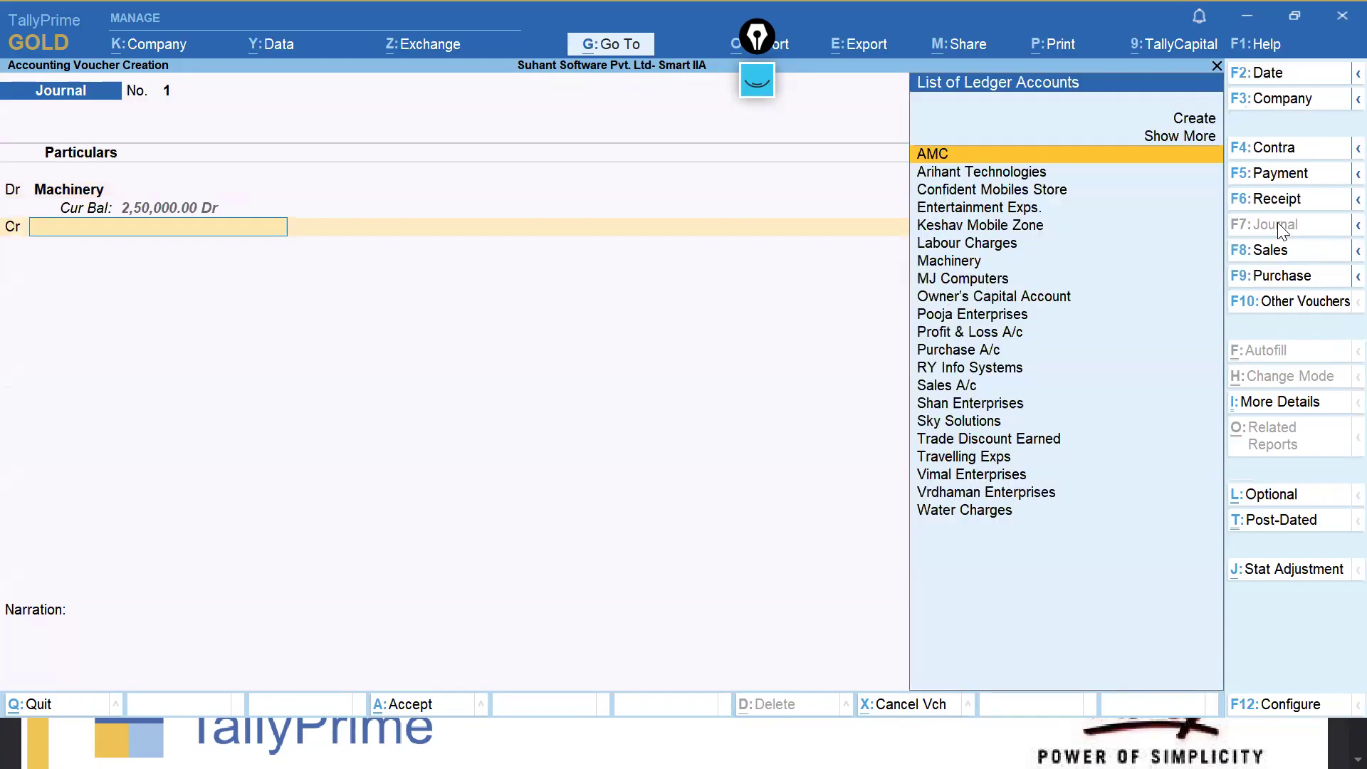
Create a ledger named SPK Industries under Sundry Creditors and use it for the journal's credit line.
{"action": "type", "text": "s"}
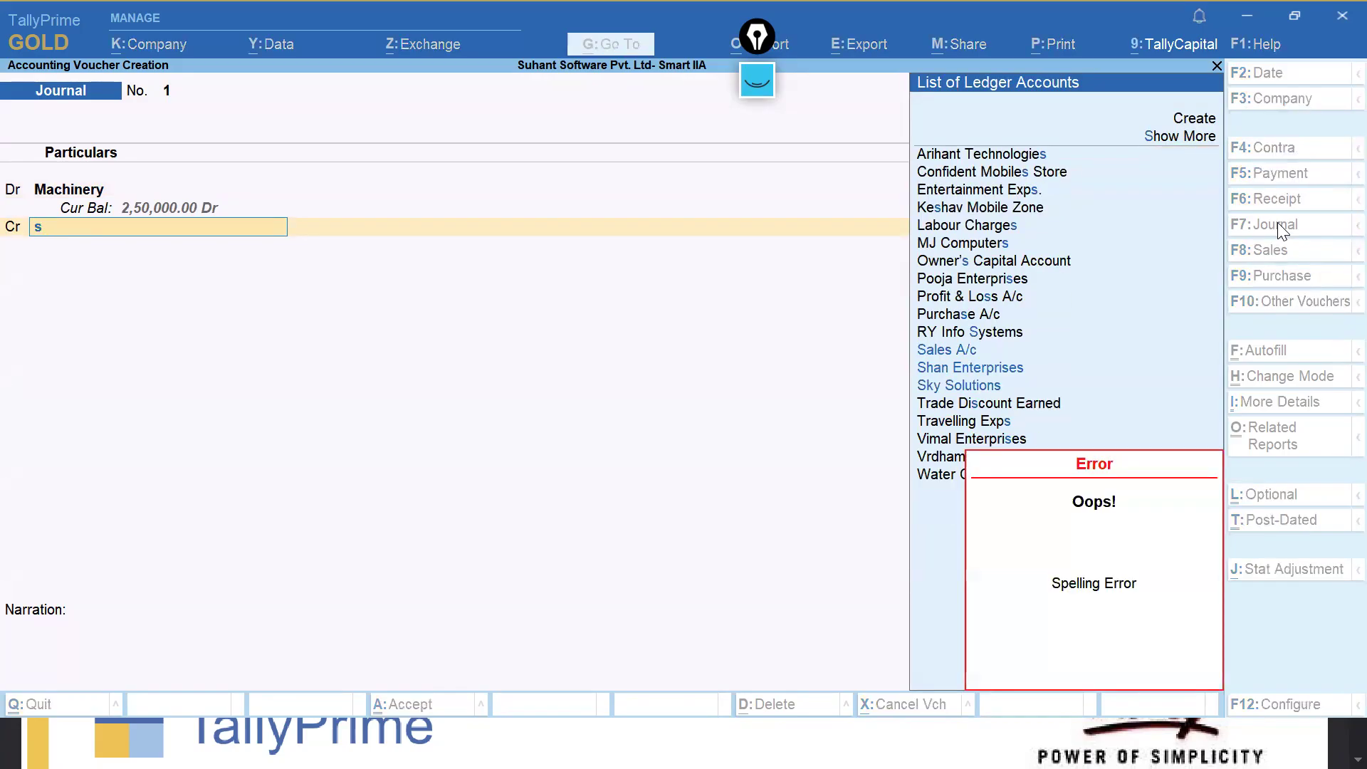
{"action": "key", "text": "Up"}
{"action": "key", "text": "Up"}
{"action": "key", "text": "Up"}
{"action": "key", "text": "Up"}
{"action": "key", "text": "Up"}
{"action": "key", "text": "Up"}
{"action": "key", "text": "Up"}
{"action": "key", "text": "Up"}
{"action": "key", "text": "Up"}
{"action": "key", "text": "Up"}
{"action": "key", "text": "Up"}
{"action": "key", "text": "Up"}
{"action": "key", "text": "Up"}
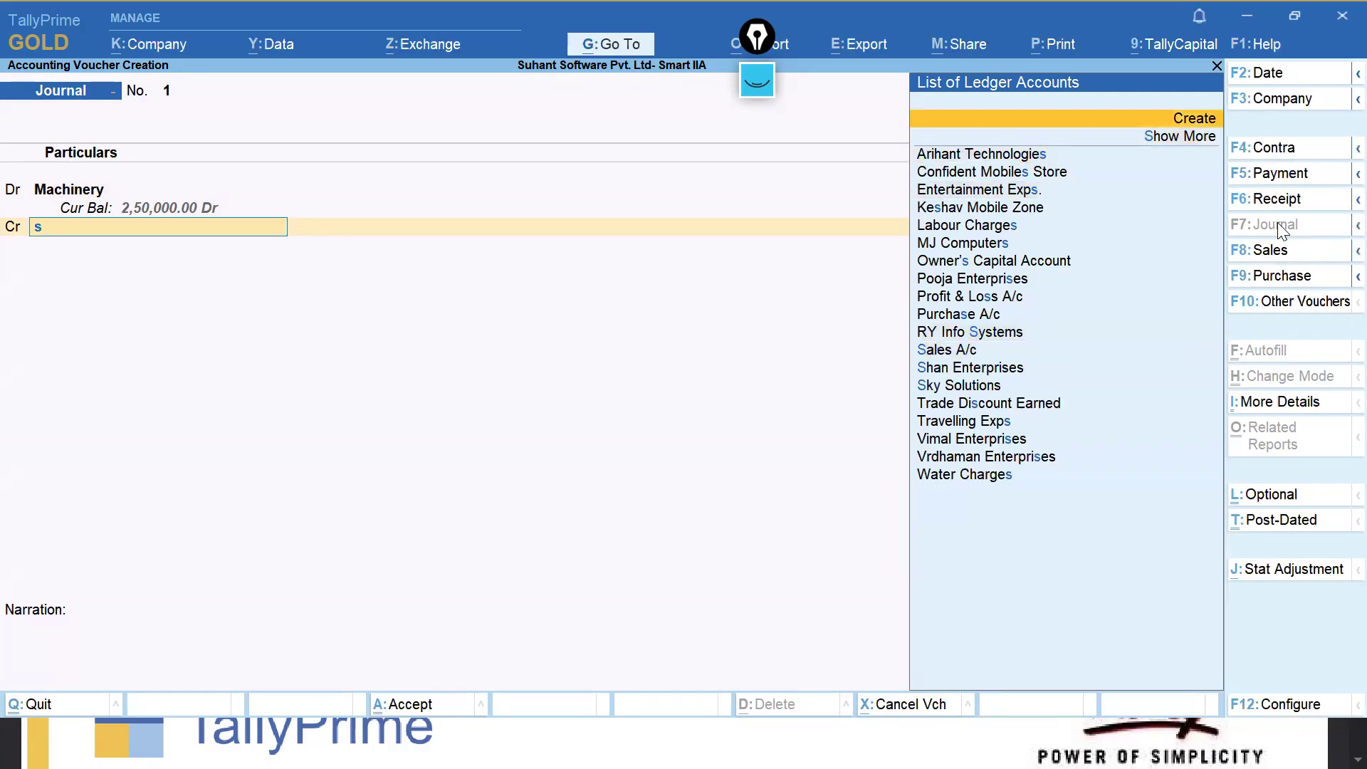
{"action": "key", "text": "Return"}
{"action": "type", "text": "SPK"}
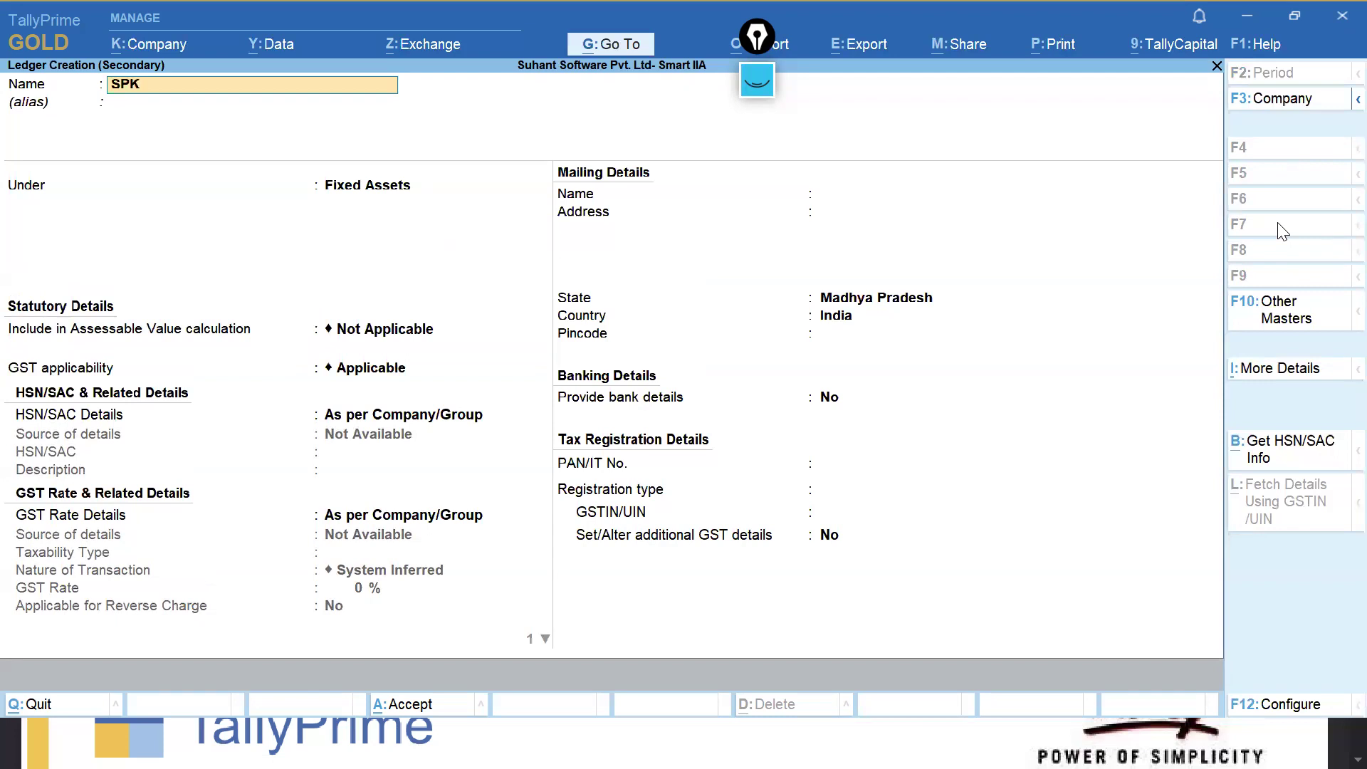
{"action": "type", "text": " industries"}
{"action": "key", "text": "Return"}
{"action": "type", "text": "Sun"}
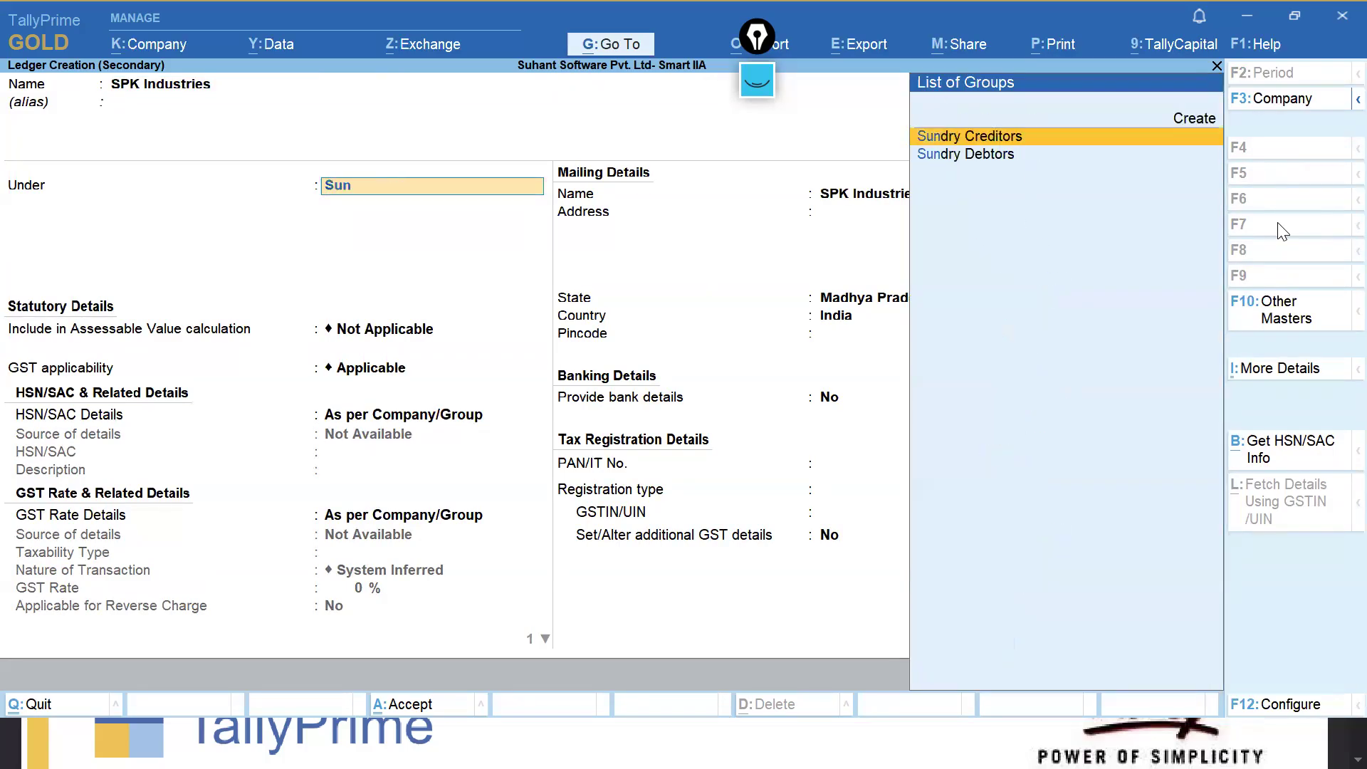
{"action": "key", "text": "Return"}
{"action": "key", "text": "ctrl+a"}
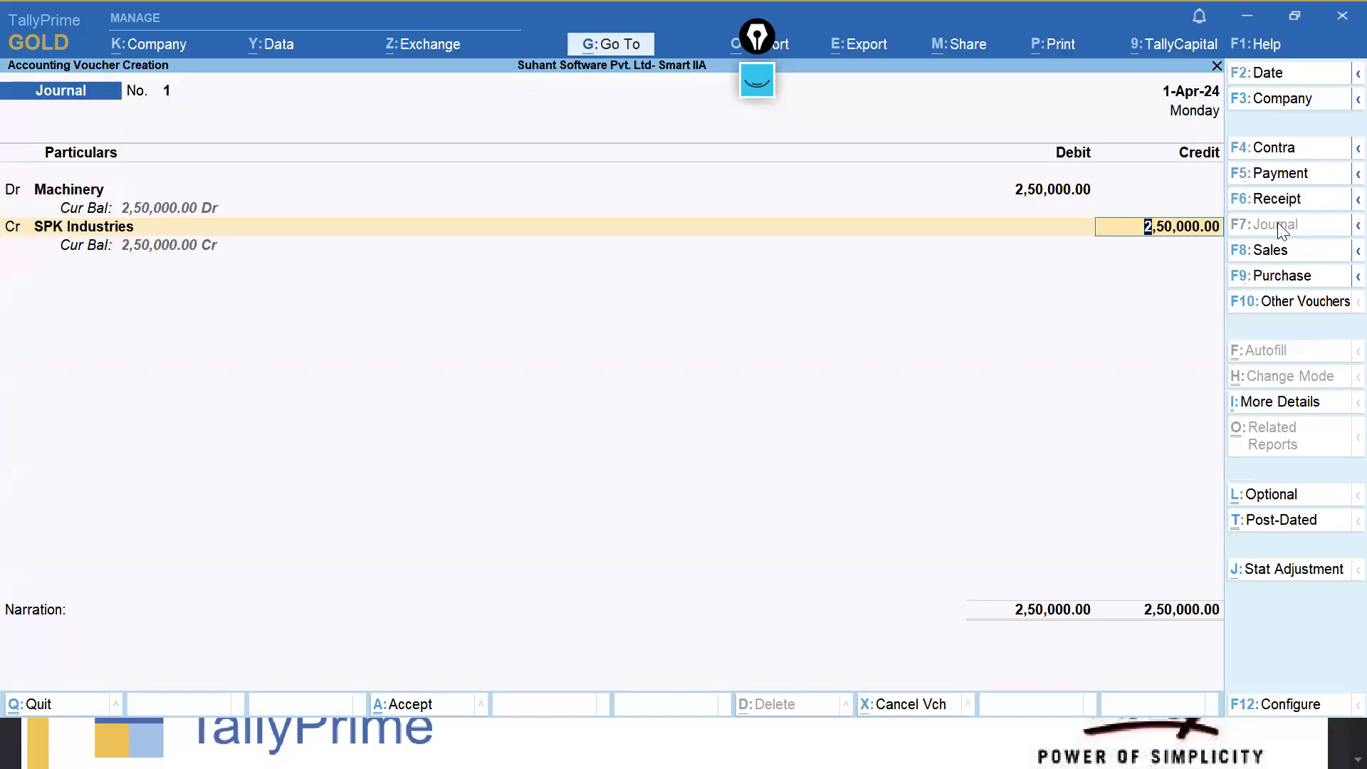
Save the machinery journal and create a ledger named Office Furniture under Fixed Assets for the new journal's debit line.
{"action": "key", "text": "ctrl"}
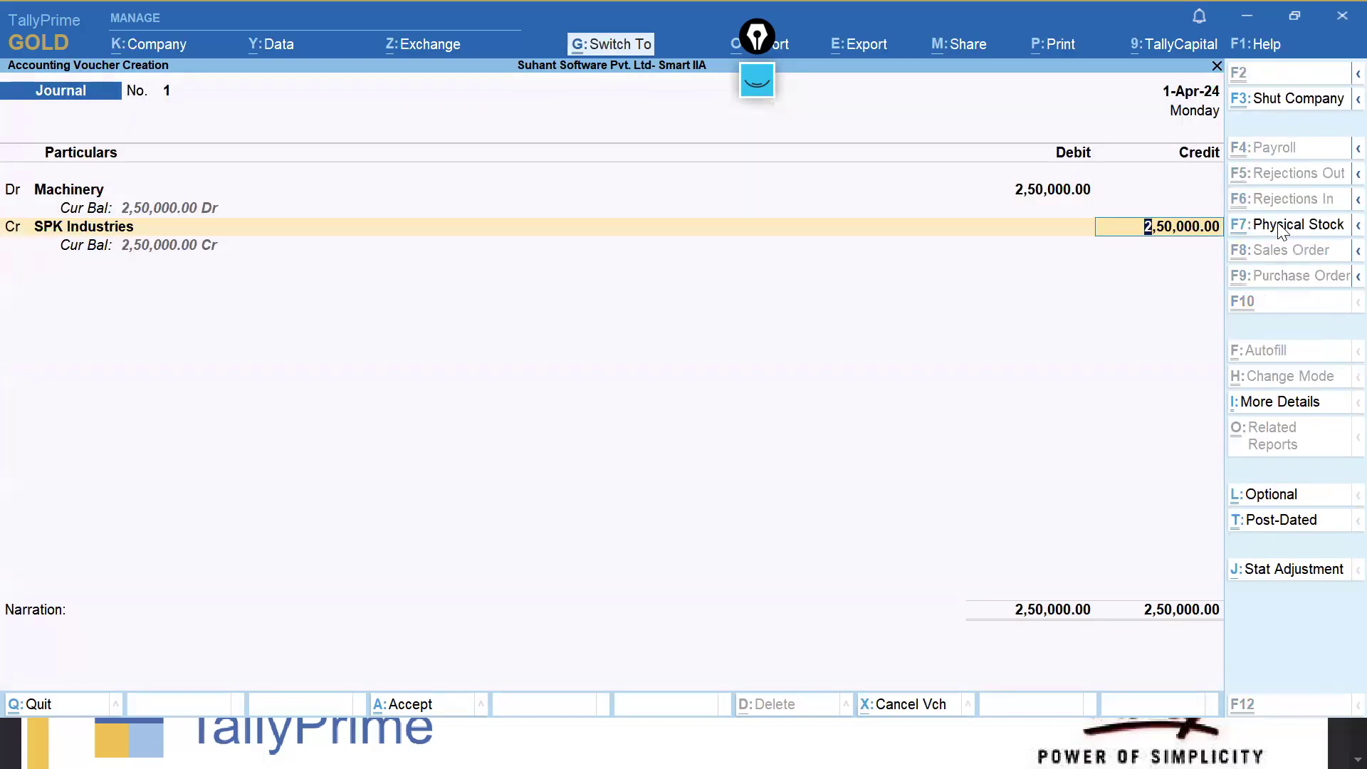
{"action": "key", "text": "ctrl+a"}
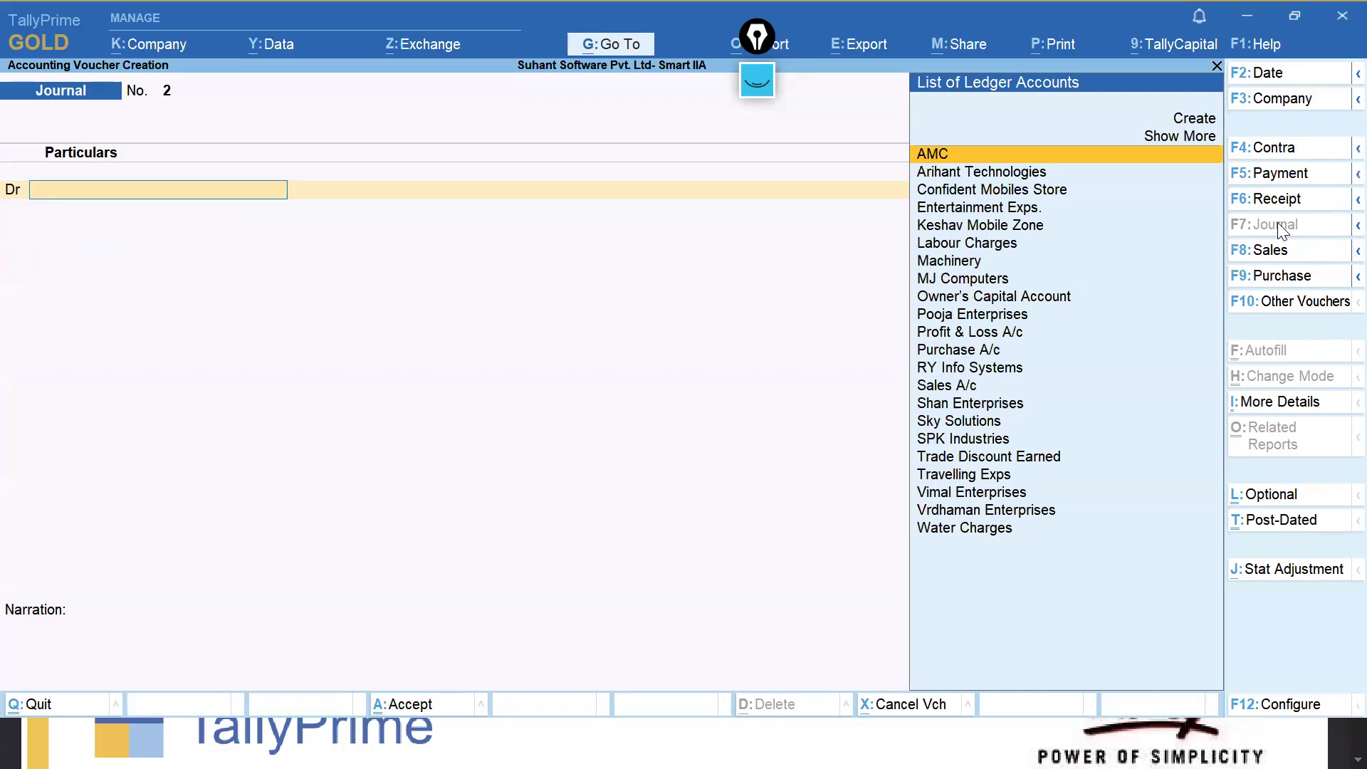
{"action": "key", "text": "alt+c"}
{"action": "type", "text": "Office"}
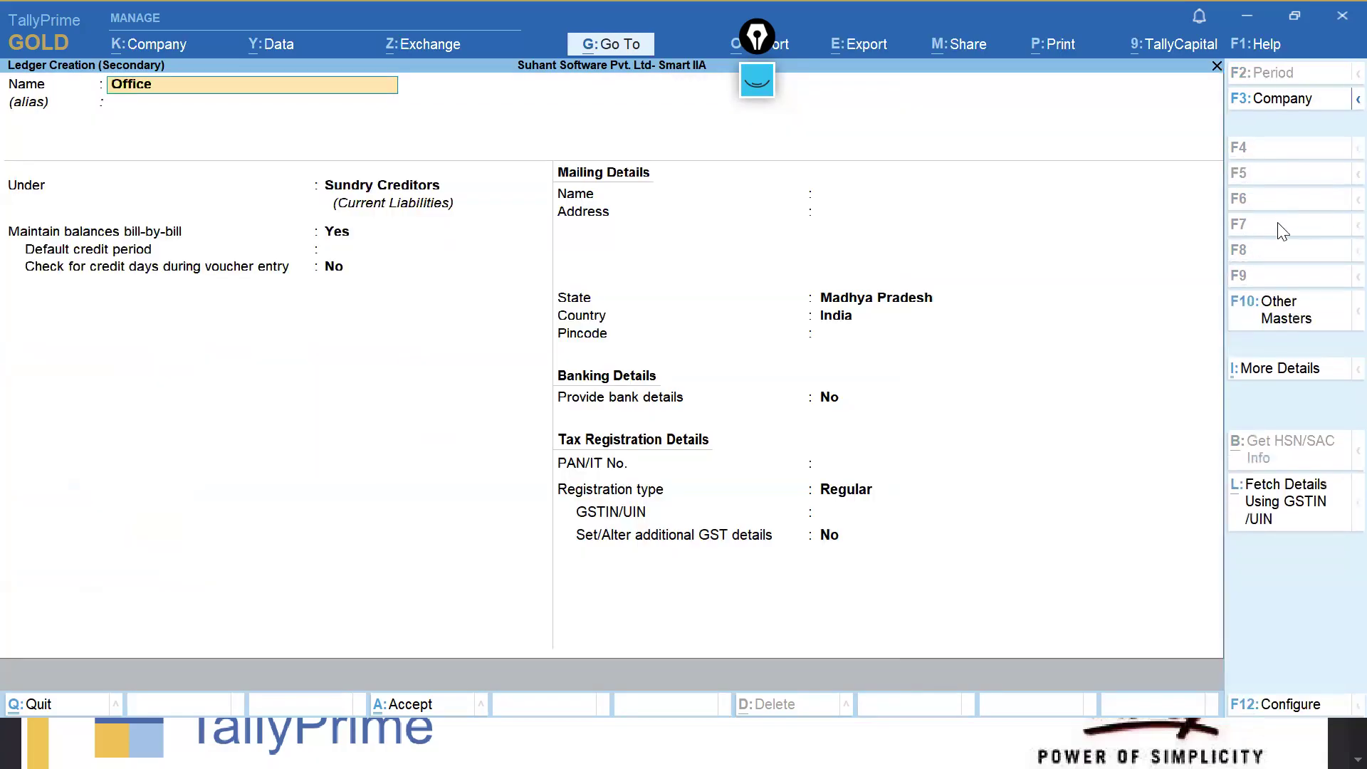
{"action": "type", "text": " furniture"}
{"action": "key", "text": "Return"}
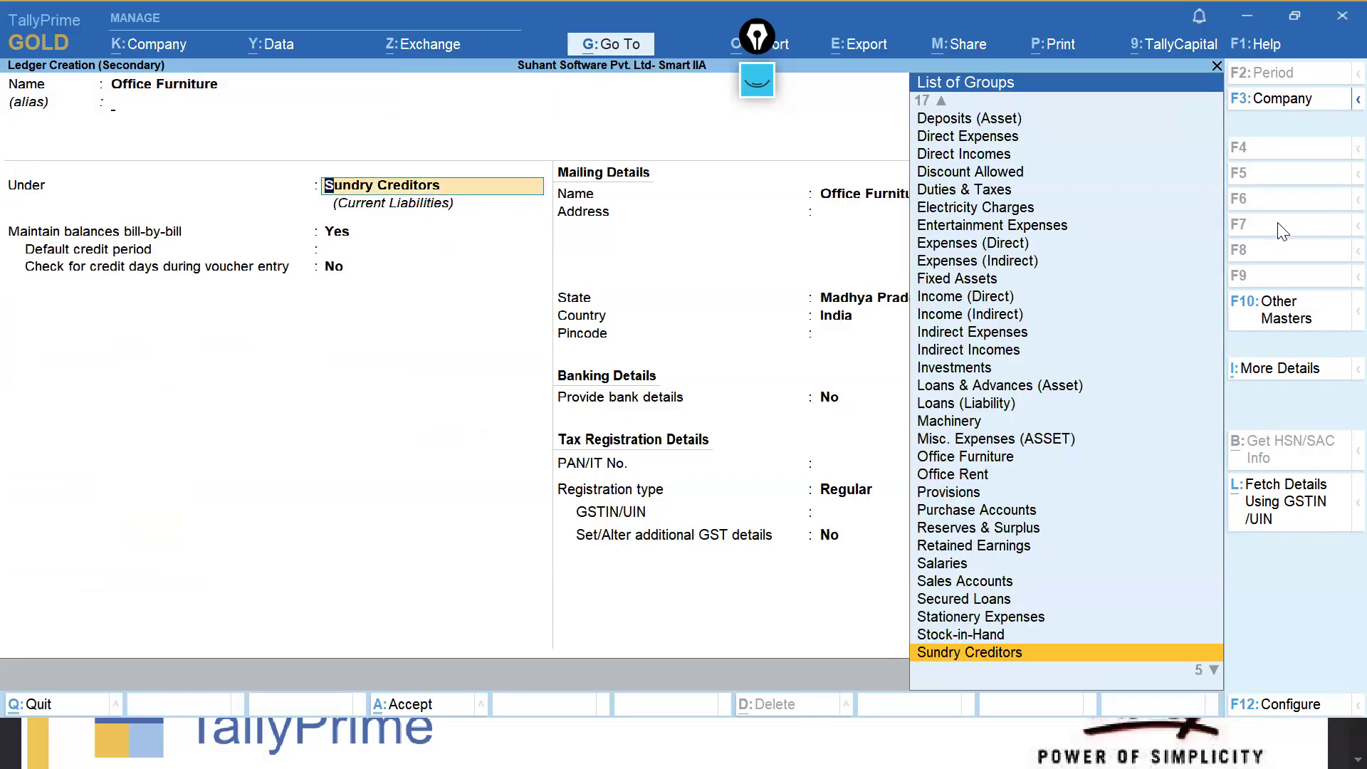
{"action": "key", "text": "BackSpace"}
{"action": "key", "text": "Return"}
{"action": "type", "text": "Fixed Assets"}
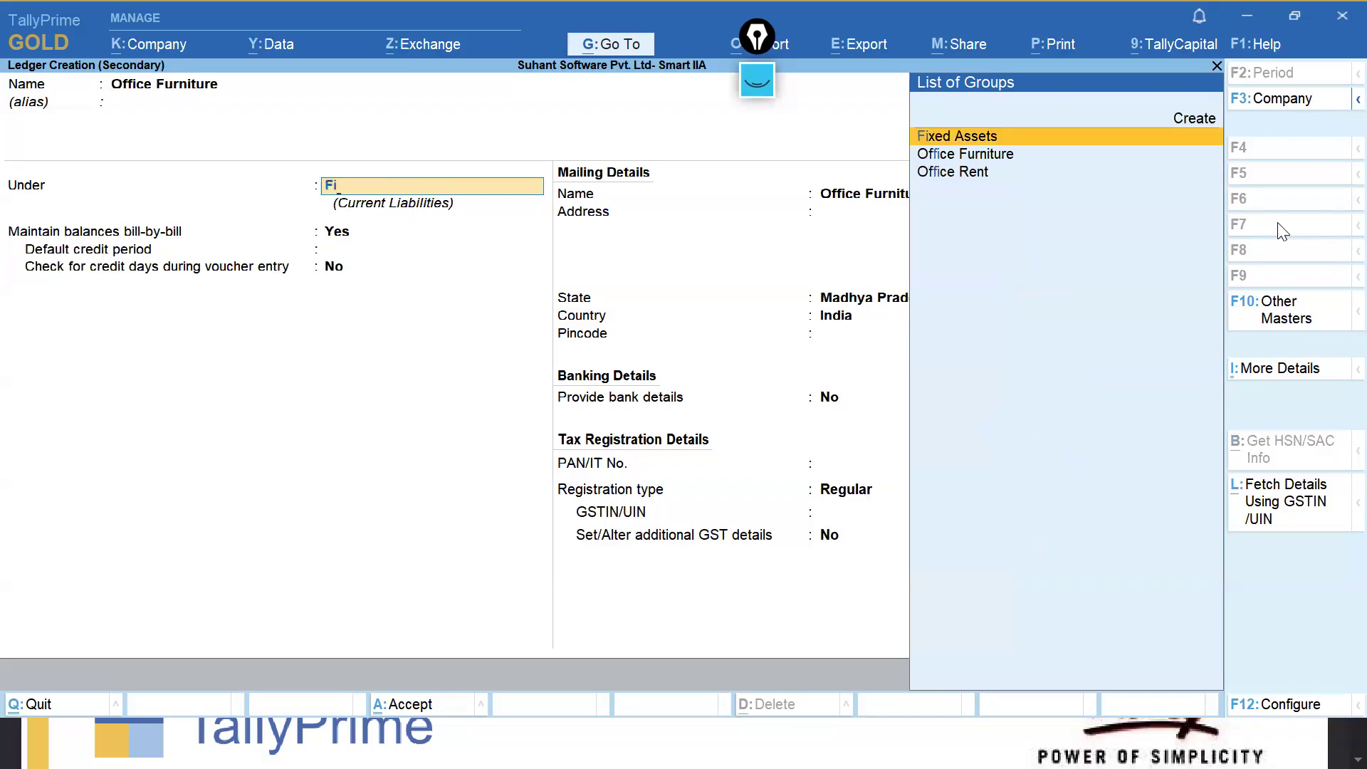
{"action": "key", "text": "Return"}
{"action": "key", "text": "ctrl+a"}
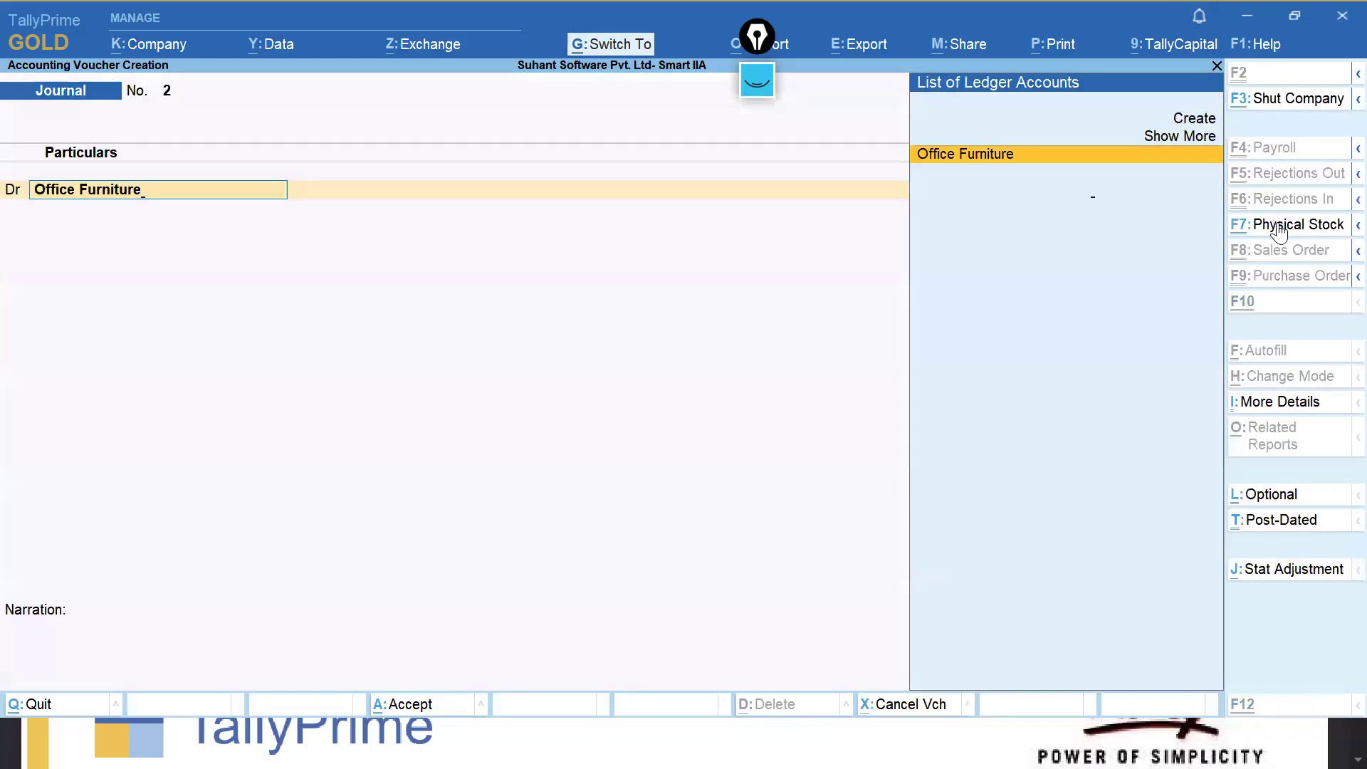
Debit Office Furniture with 50,000 in the journal voucher.
{"action": "key", "text": "Return"}
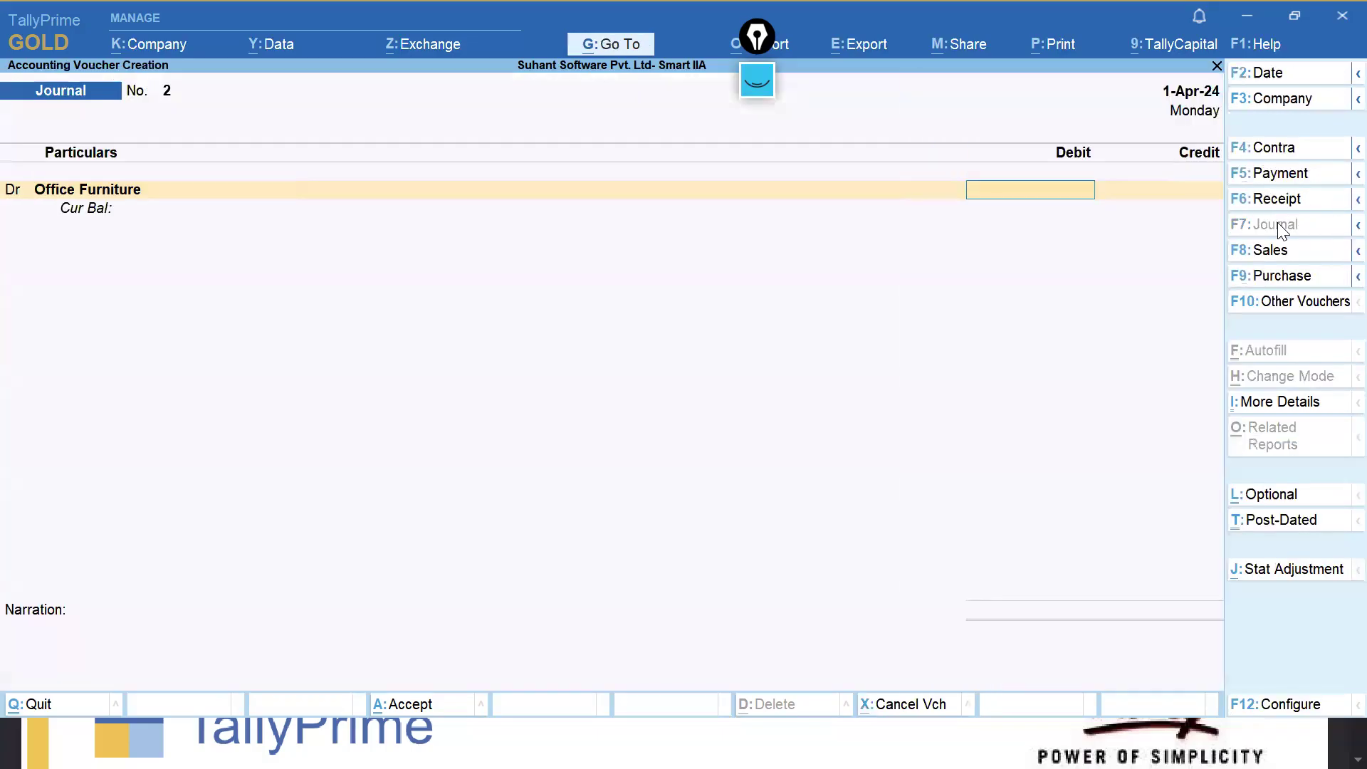
{"action": "type", "text": "50000"}
{"action": "key", "text": "Return"}
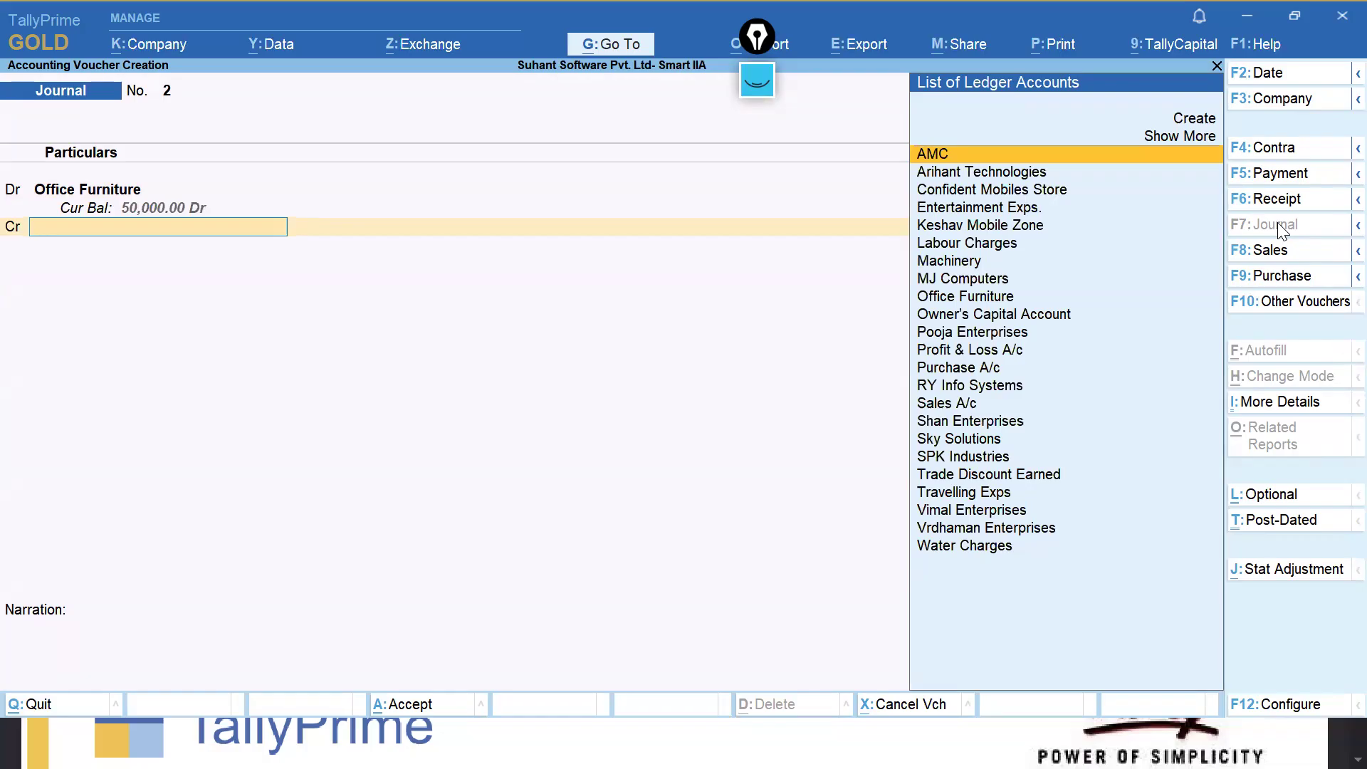
Create a ledger named PK FURNITURE under Sundry Creditors for the credit line and save the journal voucher.
{"action": "type", "text": "Pk"}
{"action": "key", "text": "BackSpace"}
{"action": "key", "text": "BackSpace"}
{"action": "key", "text": "Up"}
{"action": "key", "text": "Up"}
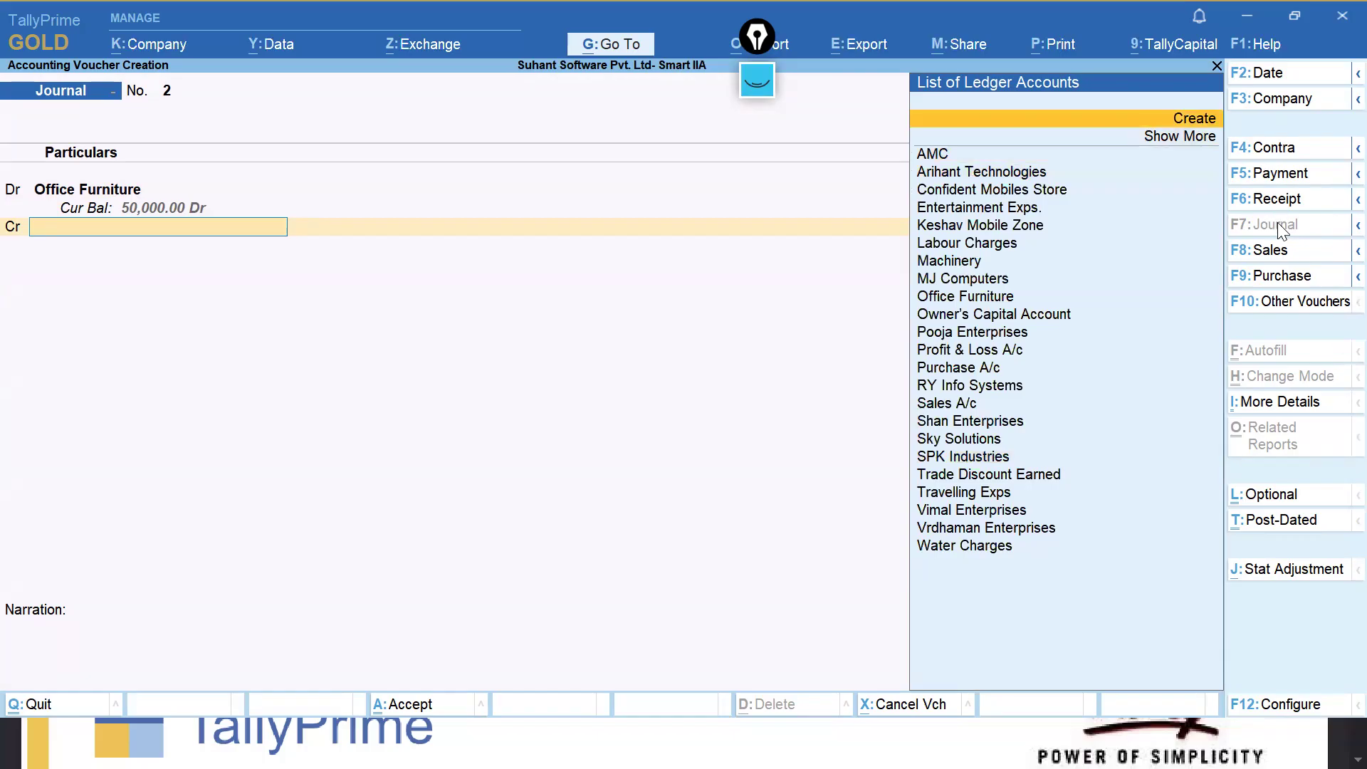
{"action": "key", "text": "Return"}
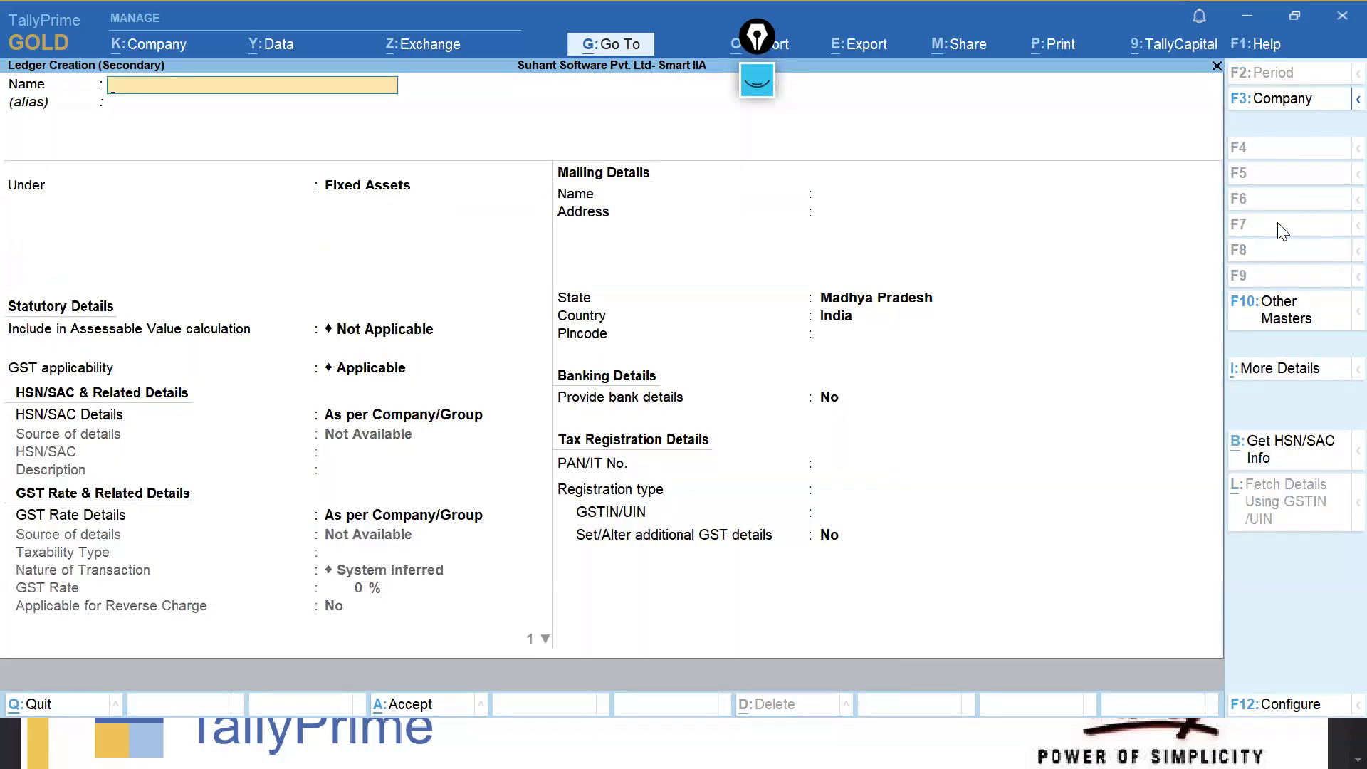
{"action": "type", "text": "Pk"}
{"action": "key", "text": "BackSpace"}
{"action": "type", "text": "K FURNITURE"}
{"action": "key", "text": "Return"}
{"action": "type", "text": "SUN"}
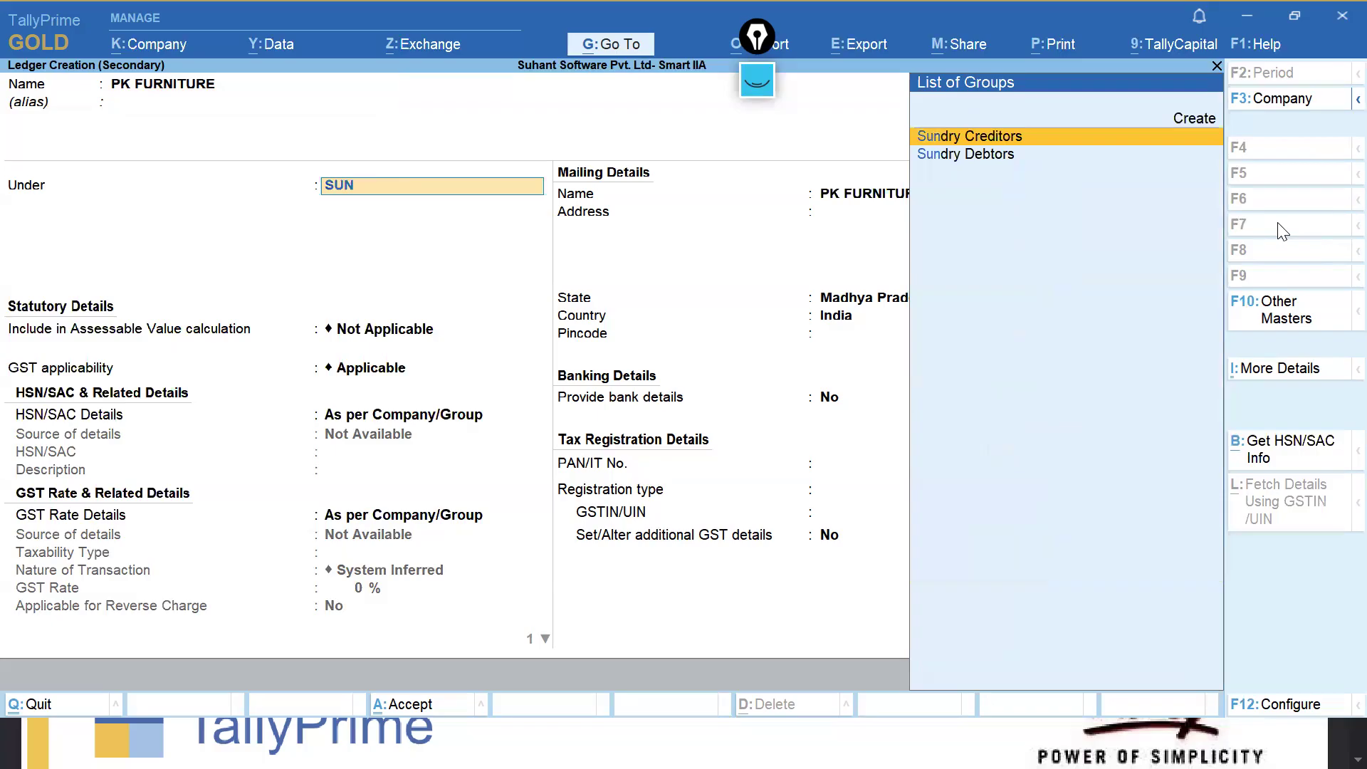
{"action": "key", "text": "Return"}
{"action": "key", "text": "ctrl+a"}
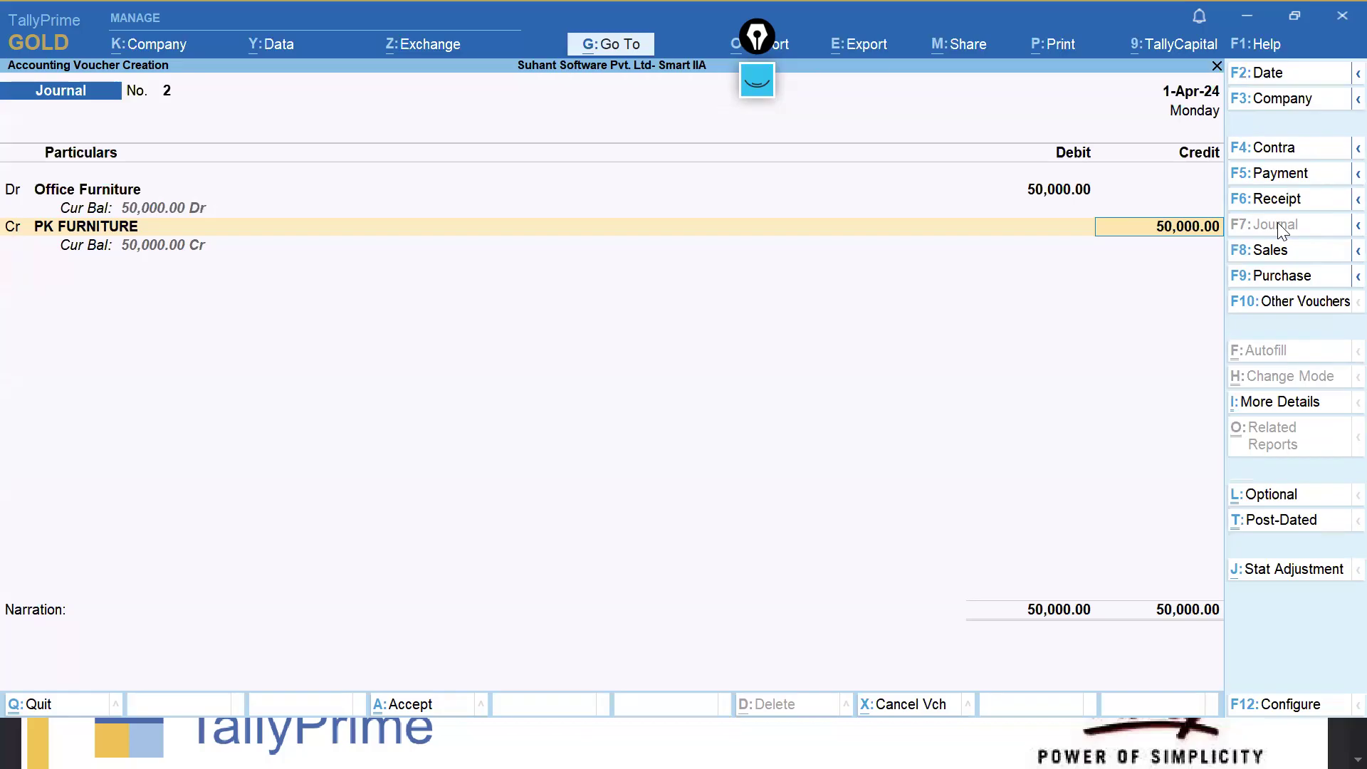
{"action": "key", "text": "ctrl+a"}
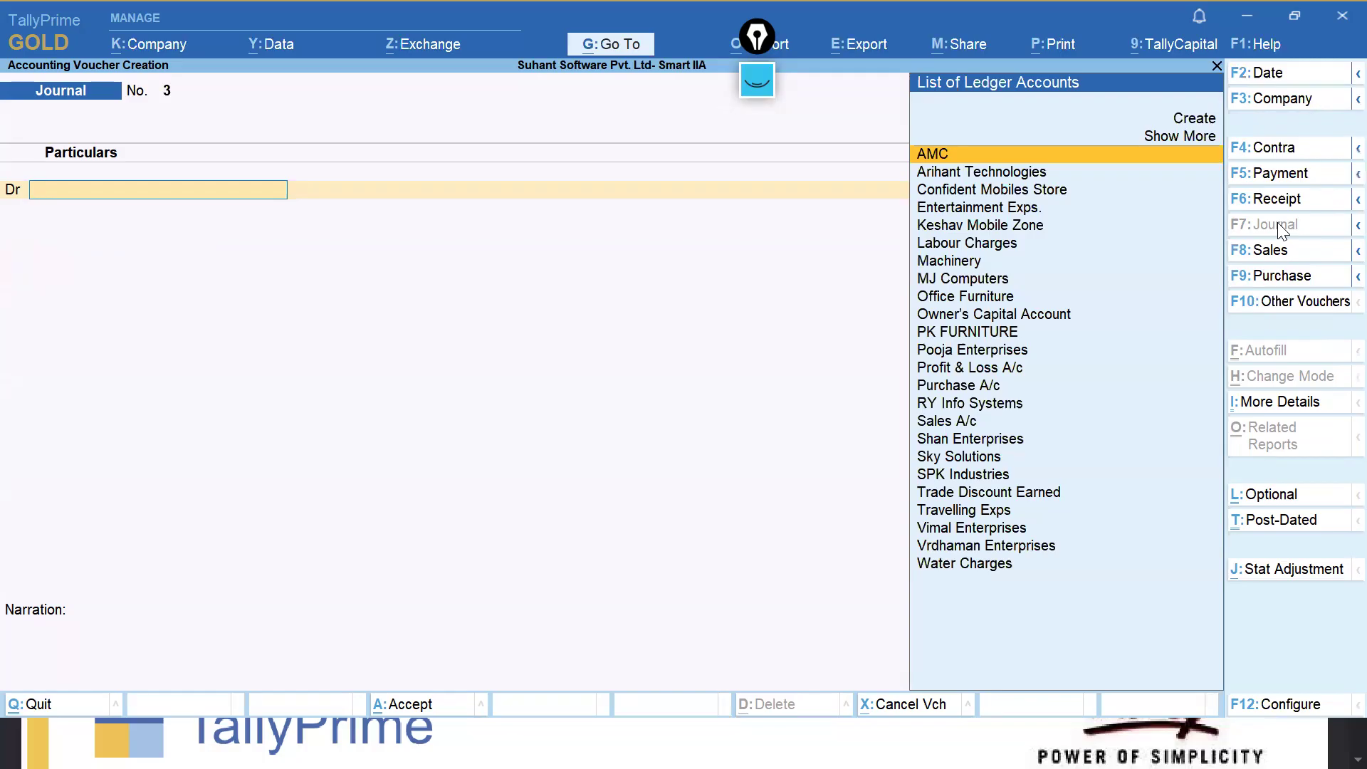
Start a new ledger from the next journal's debit line and name it Discllowed.
{"action": "type", "text": "DIS"}
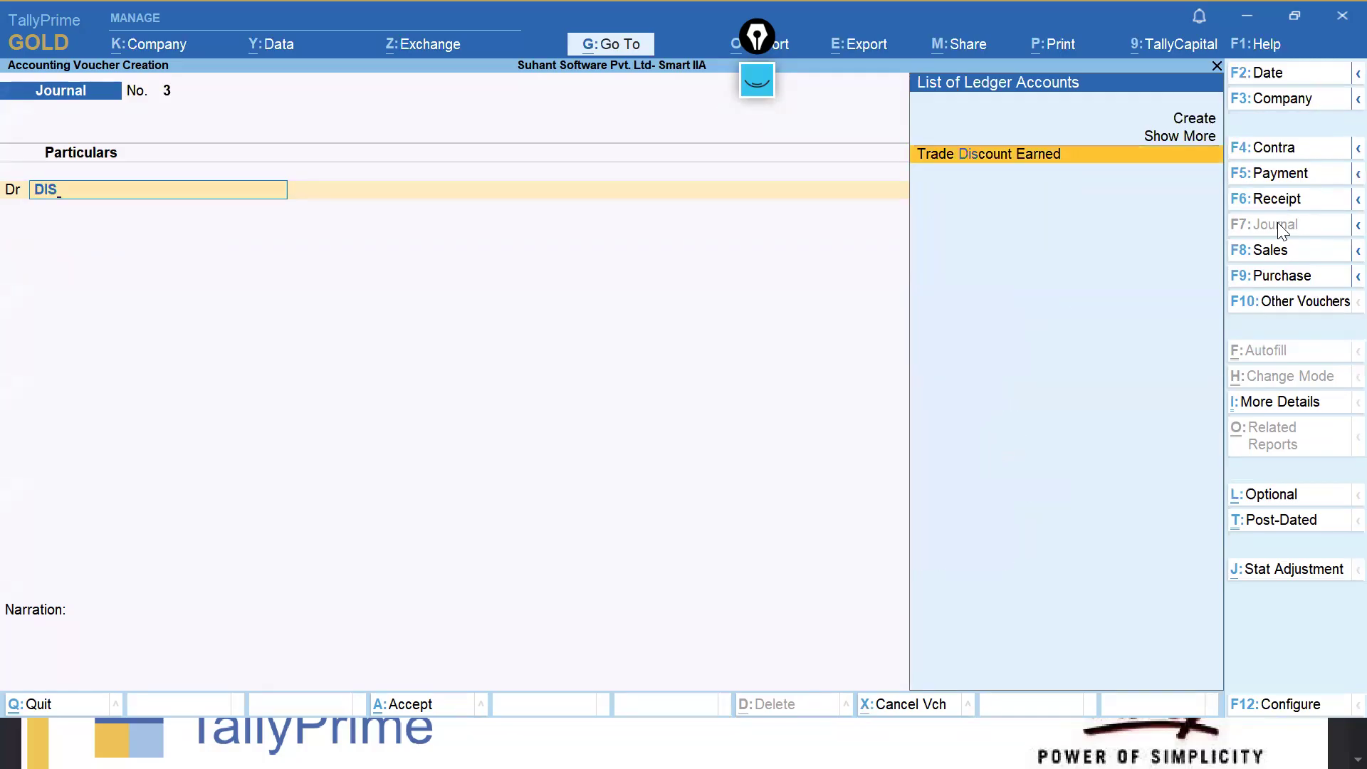
{"action": "key", "text": "Up"}
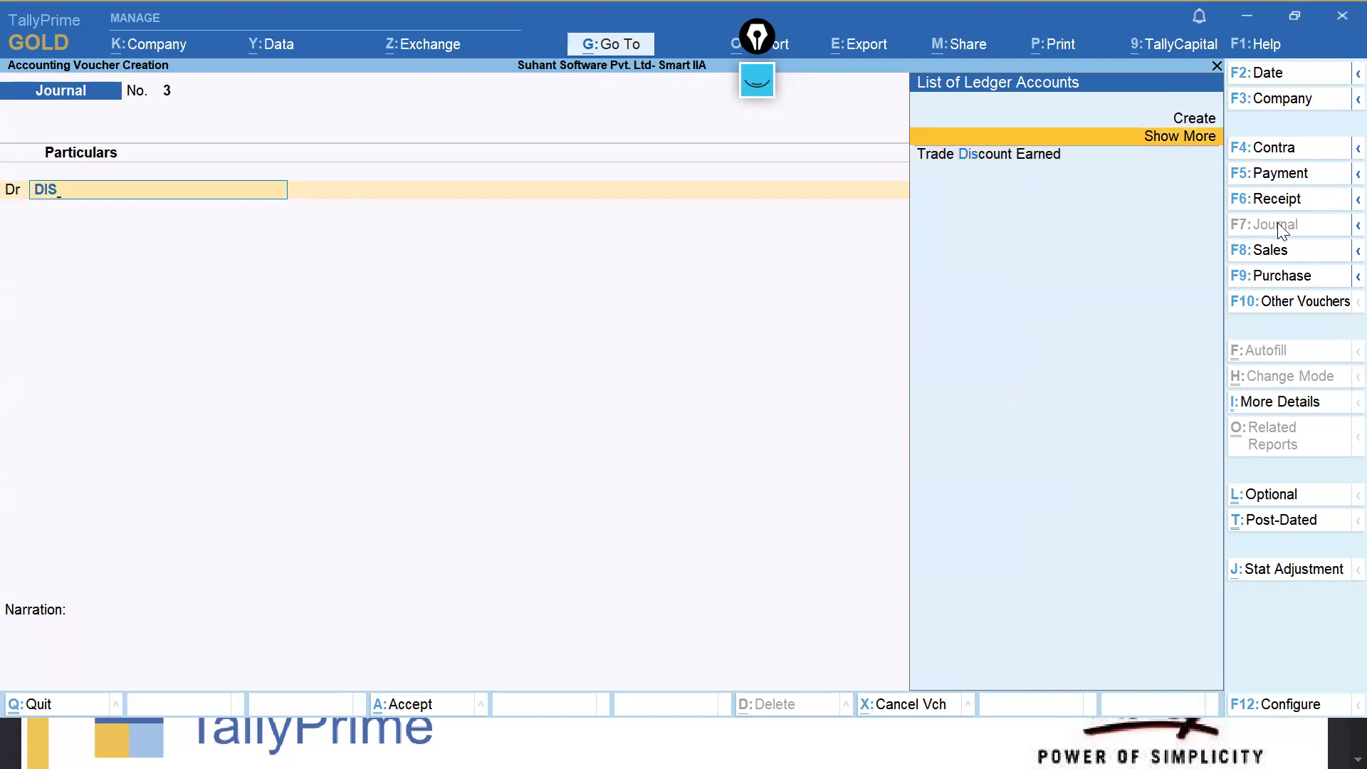
{"action": "key", "text": "Up"}
{"action": "key", "text": "Return"}
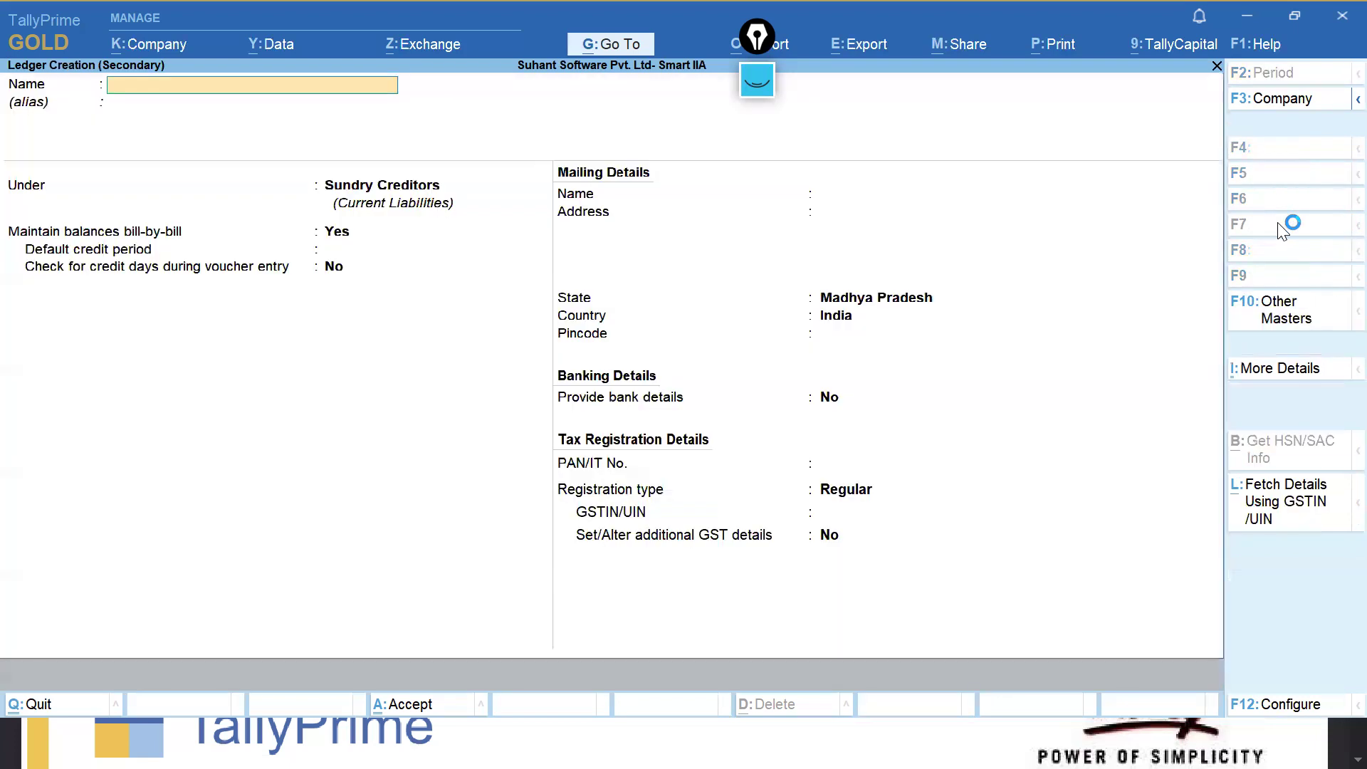
{"action": "key", "text": "BackSpace"}
{"action": "type", "text": "IS"}
{"action": "key", "text": "shift"}
{"action": "key", "text": "shift"}
{"action": "key", "text": "shift"}
{"action": "key", "text": "shift"}
{"action": "key", "text": "shift"}
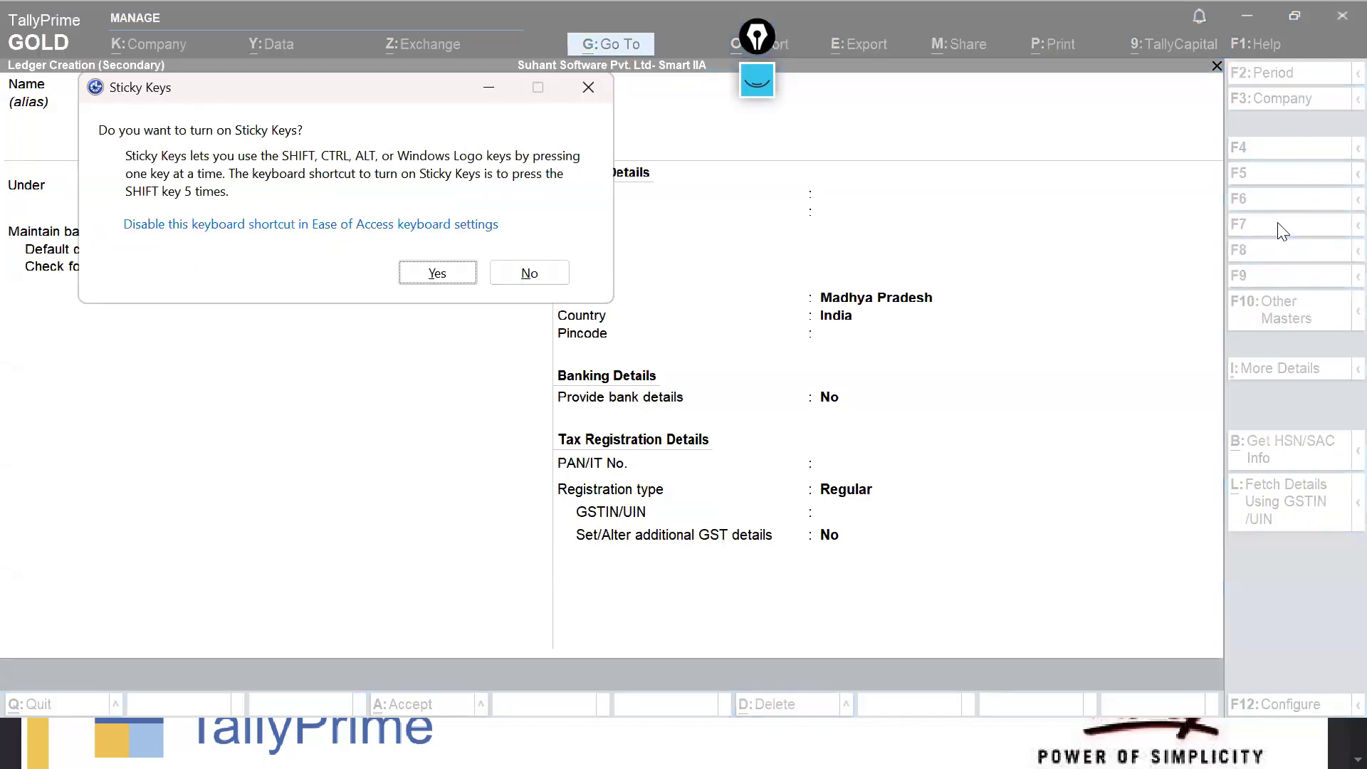
{"action": "key", "text": "Return"}
{"action": "type", "text": "cllowed"}
{"action": "key", "text": "Return"}
{"action": "key", "text": "BackSpace"}
{"action": "key", "text": "Right"}
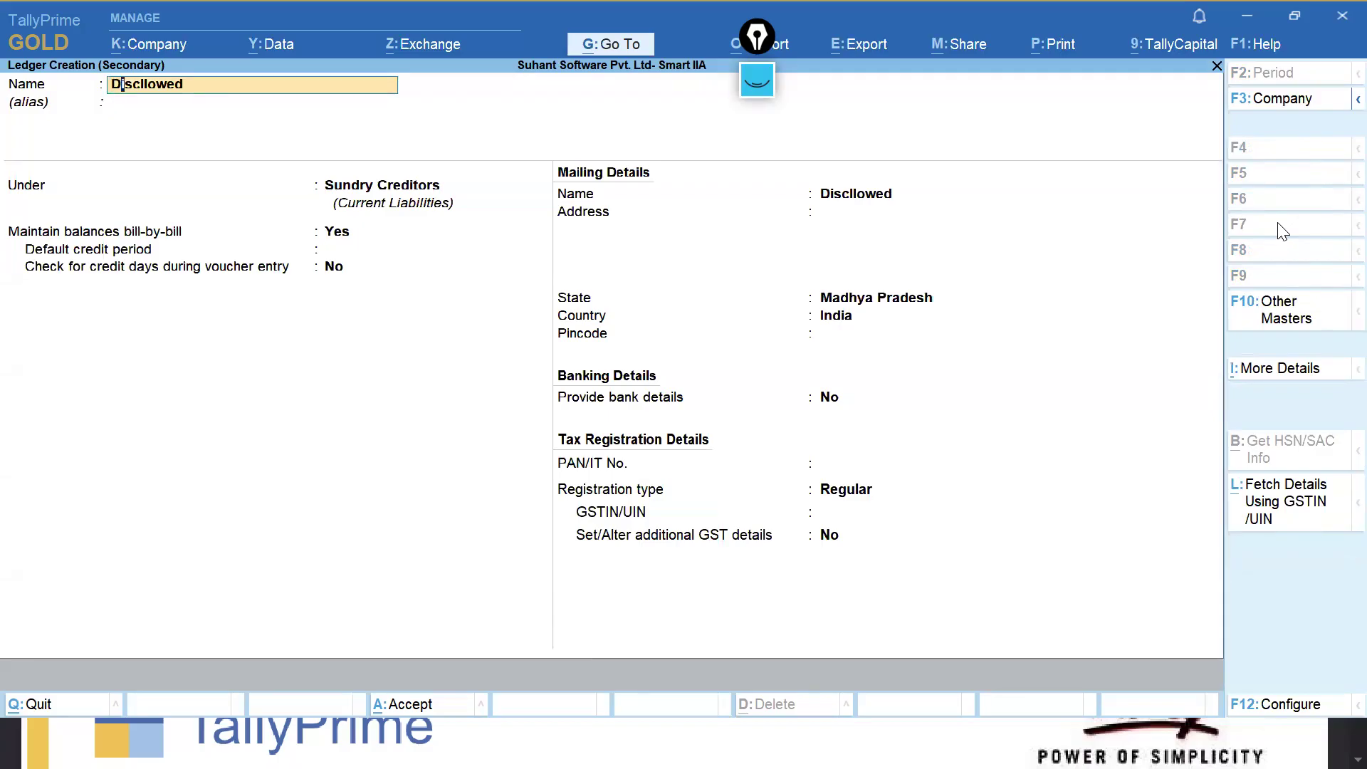
{"action": "key", "text": "Return"}
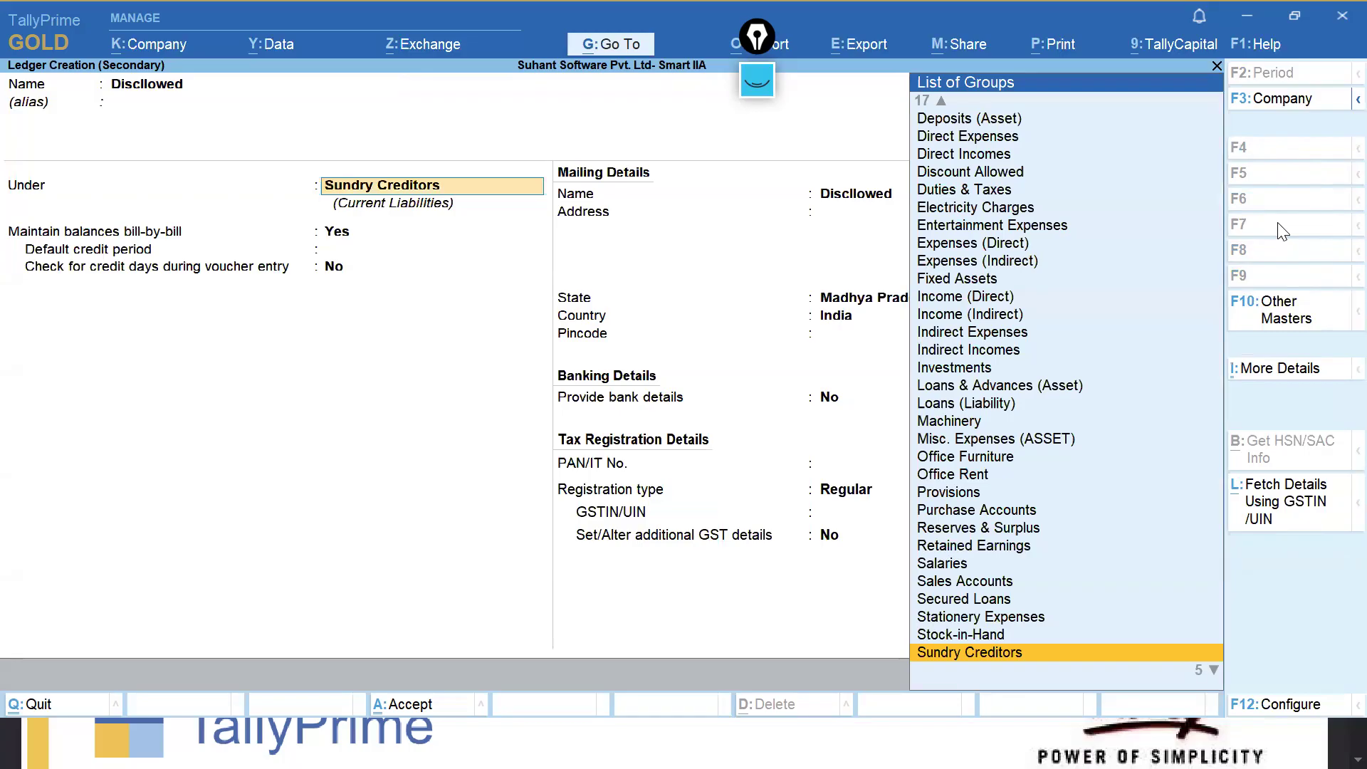
Place the Discllowed ledger under Indirect Expenses and save it as the journal's debit account.
{"action": "type", "text": "In"}
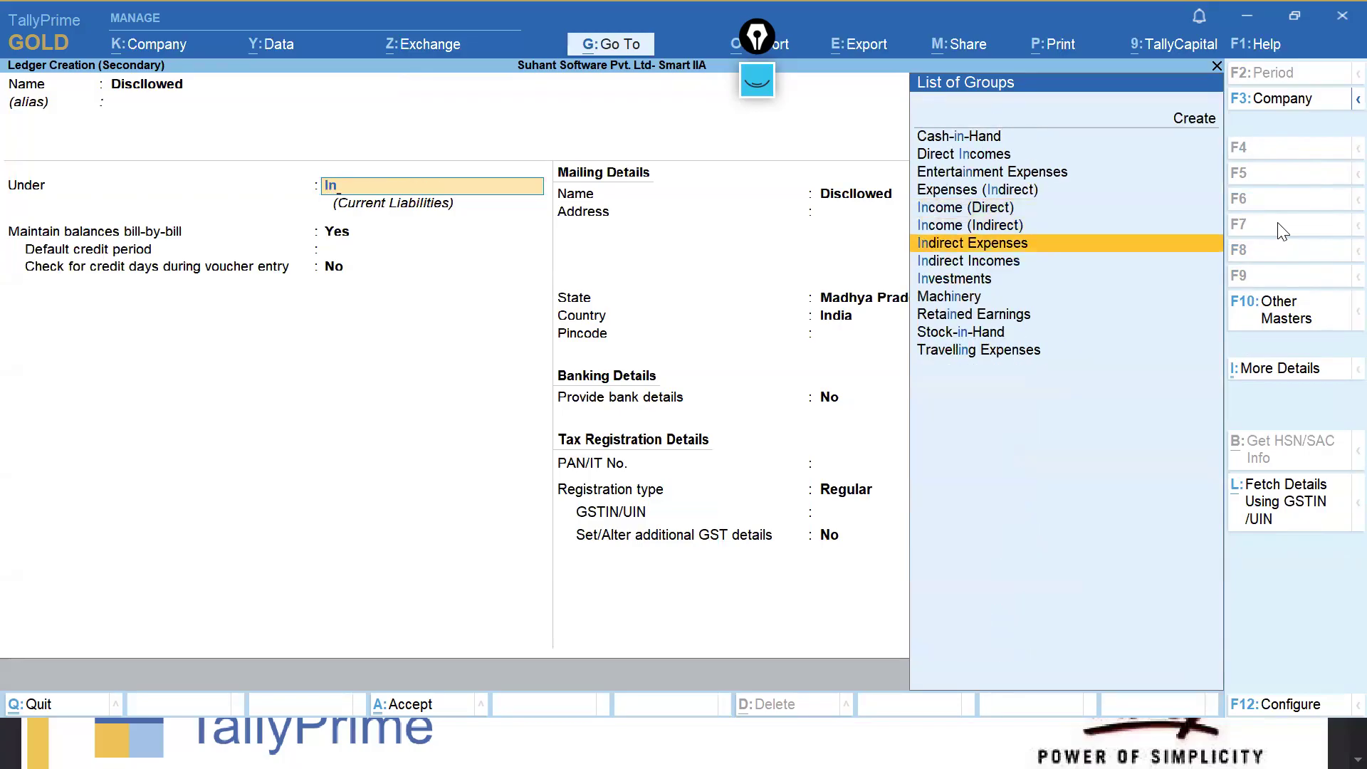
{"action": "key", "text": "Return"}
{"action": "key", "text": "Return"}
{"action": "key", "text": "ctrl+a"}
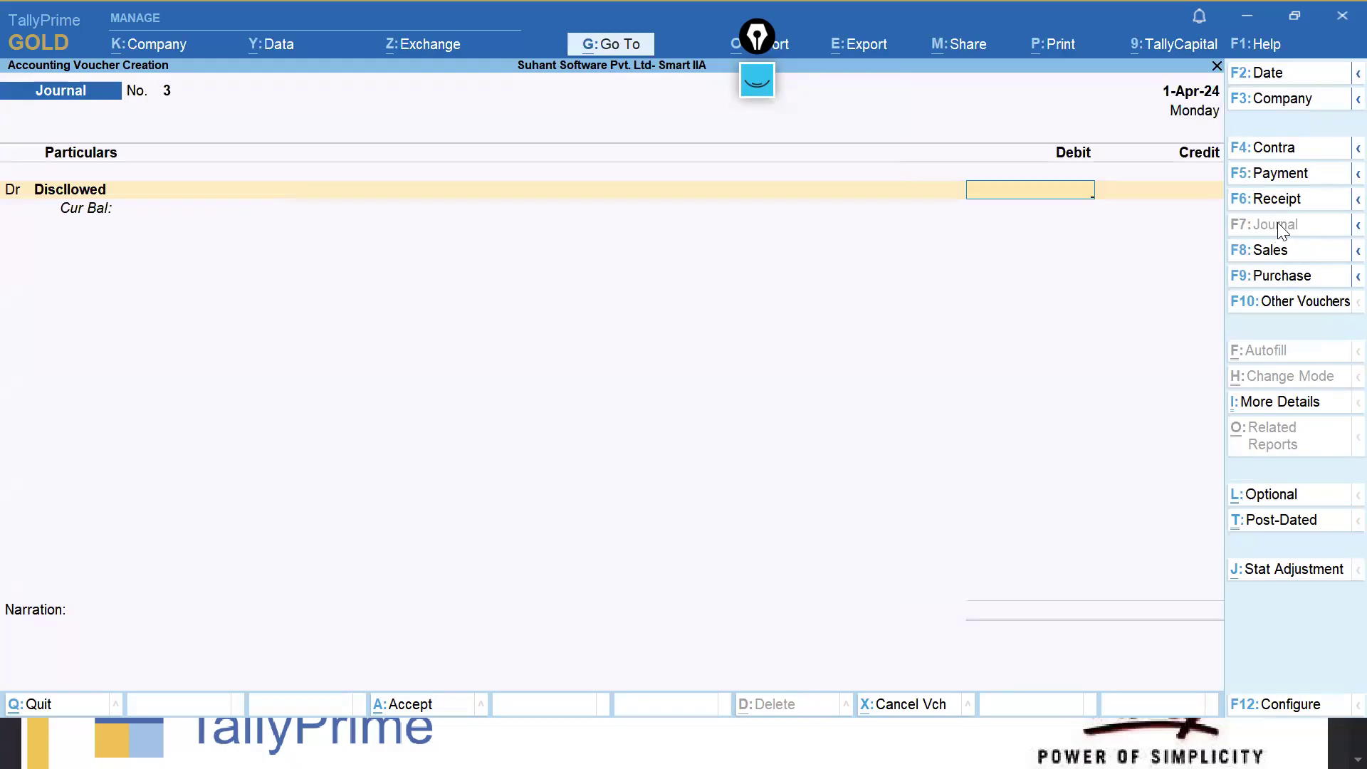
Debit Discllowed with 3,870 and choose Vimal Enterprises for the journal's credit line.
{"action": "type", "text": "3870"}
{"action": "key", "text": "Return"}
{"action": "key", "text": "Return"}
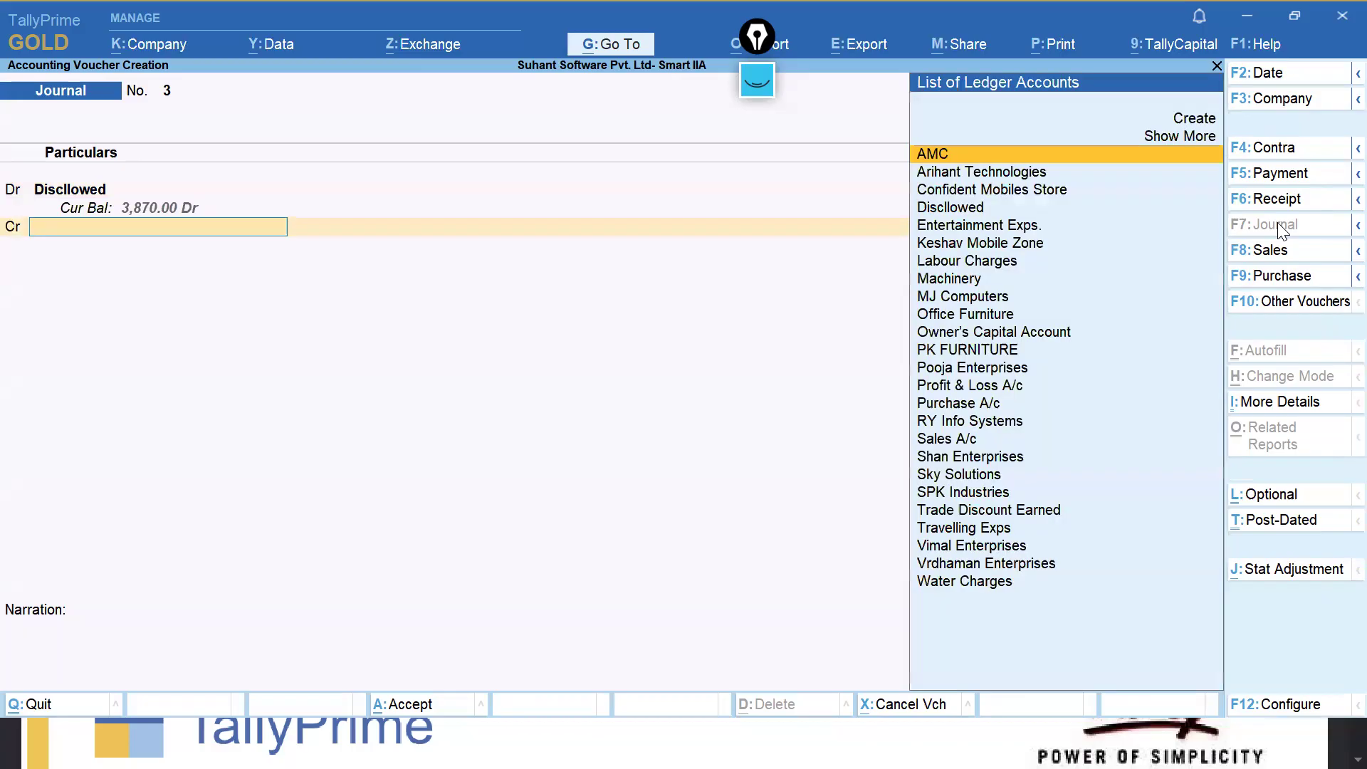
{"action": "type", "text": "Vim"}
{"action": "key", "text": "Return"}
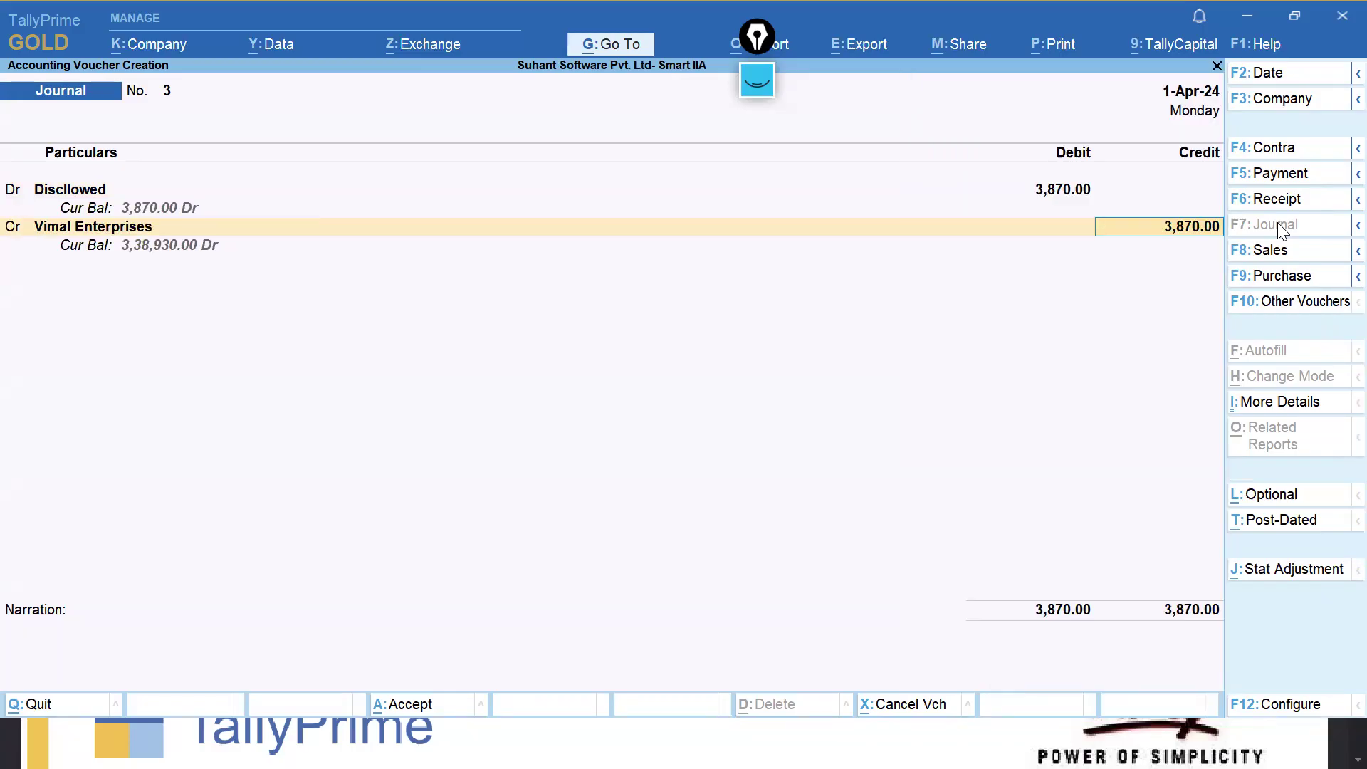
Adjust the Vimal Enterprises credit of 3,870 as Agst Ref to bill 3 and save the journal voucher.
{"action": "key", "text": "Return"}
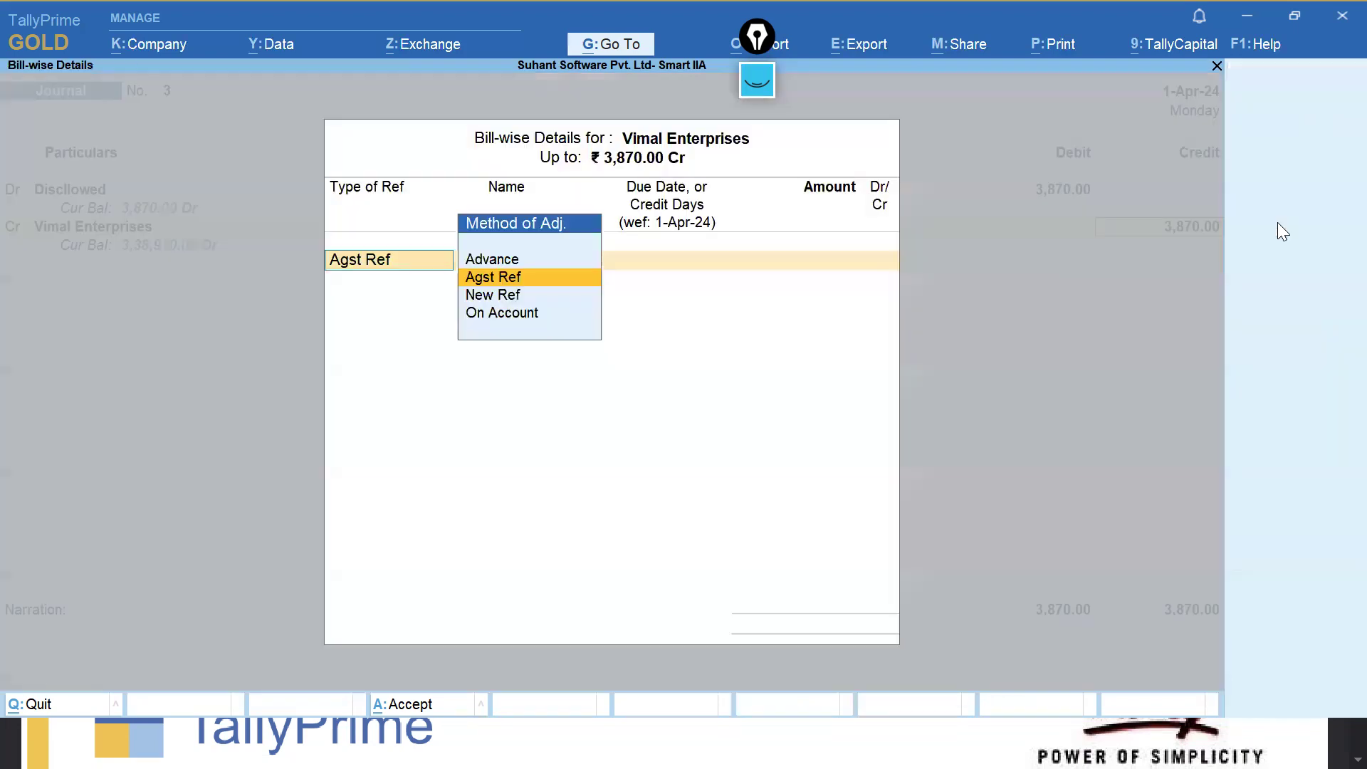
{"action": "key", "text": "Return"}
{"action": "key", "text": "Return"}
{"action": "key", "text": "Return"}
{"action": "key", "text": "Return"}
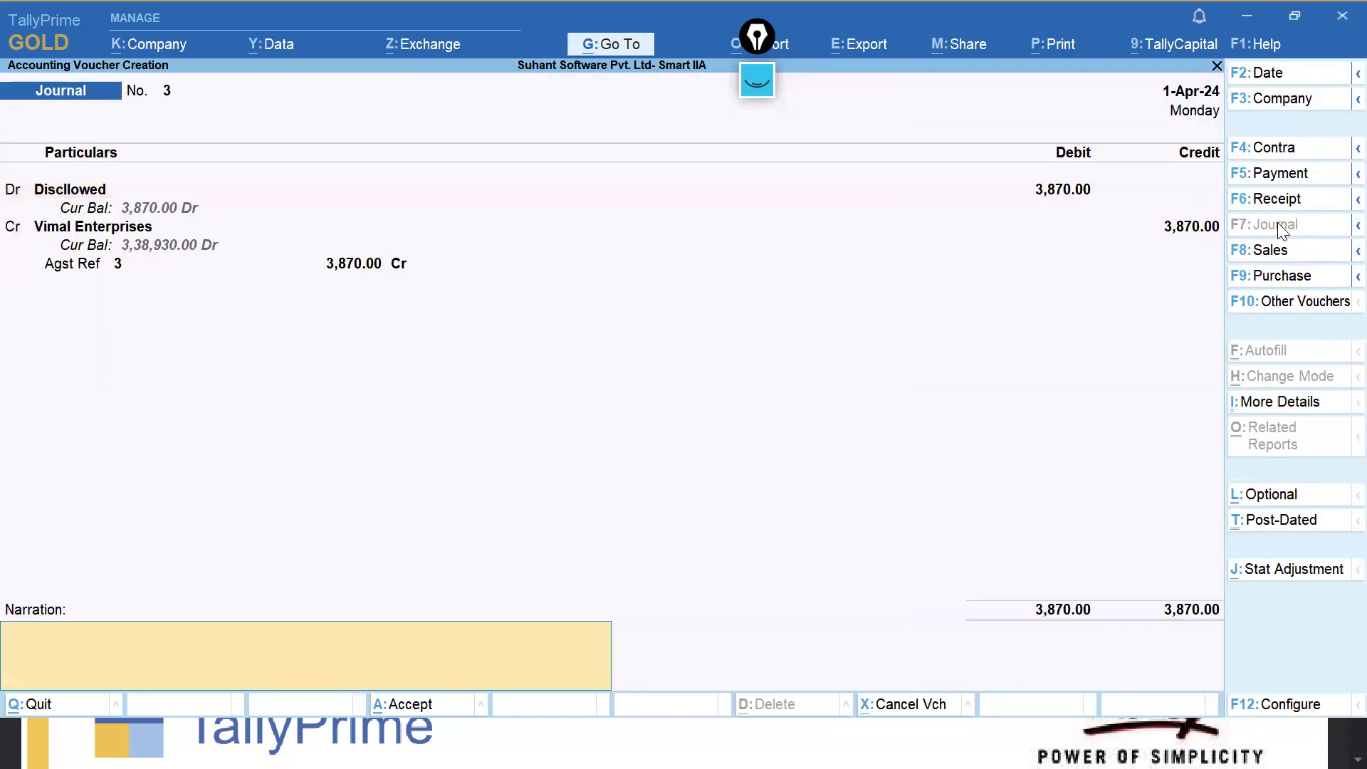
{"action": "key", "text": "Return"}
{"action": "key", "text": "Return"}
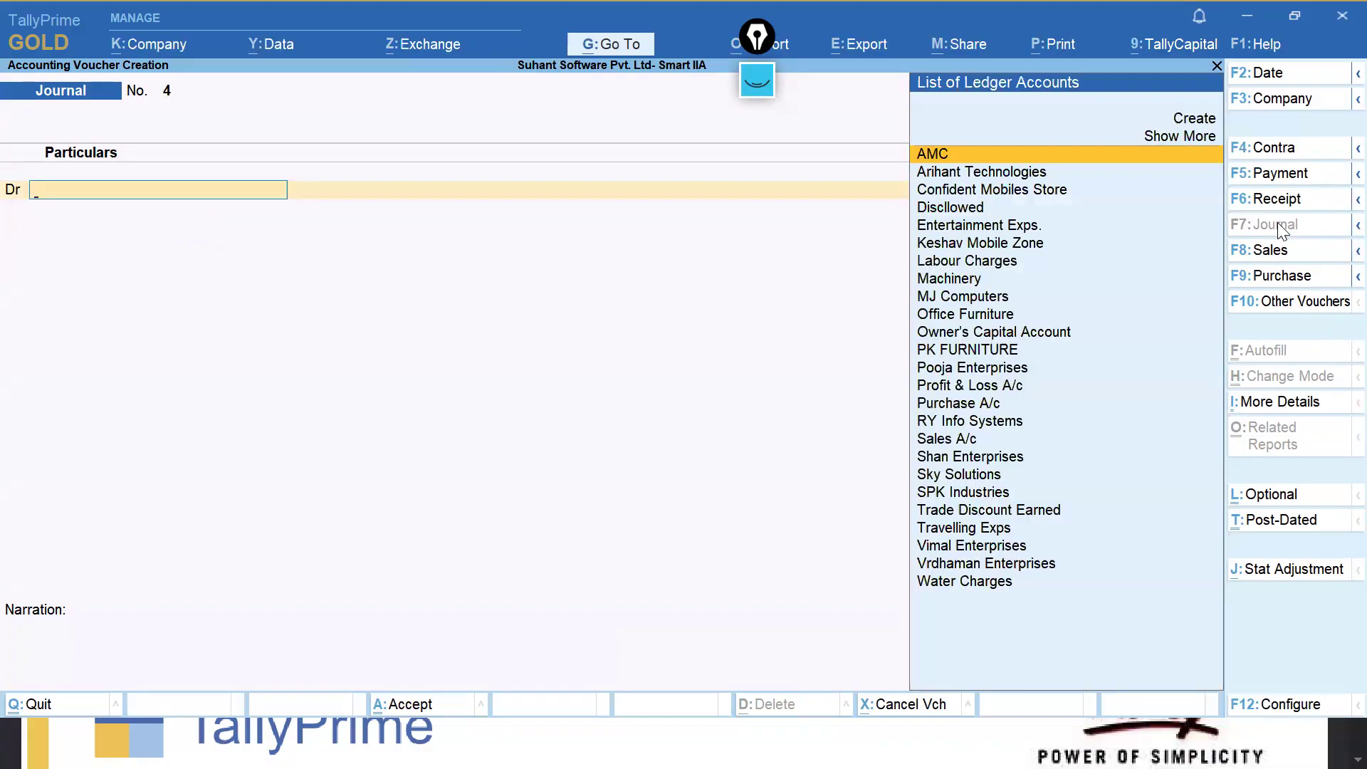
{"action": "key", "text": "Page_Up"}
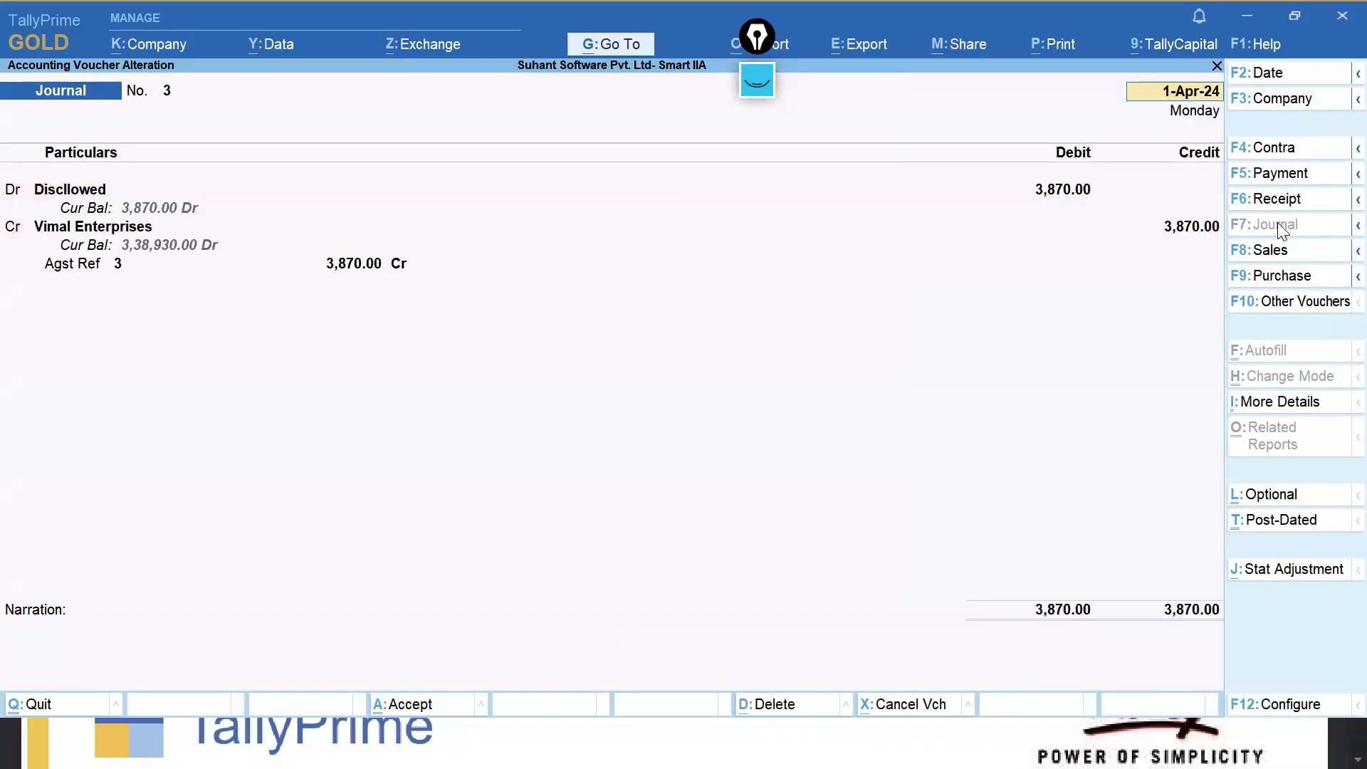
{"action": "key", "text": "Page_Down"}
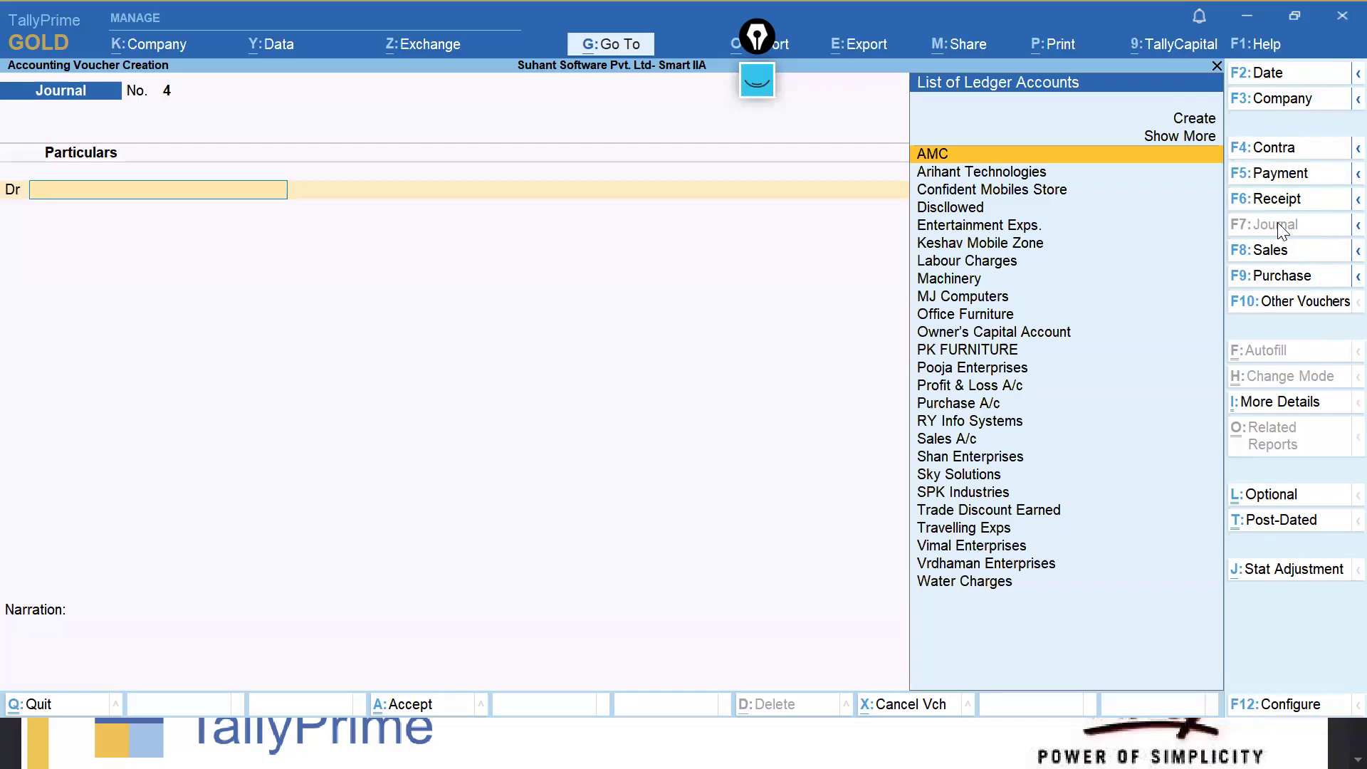
Start a receipt voucher and credit Sky Solutions with 2,02,500.
{"action": "left_click", "coordinate": [1283, 200]}
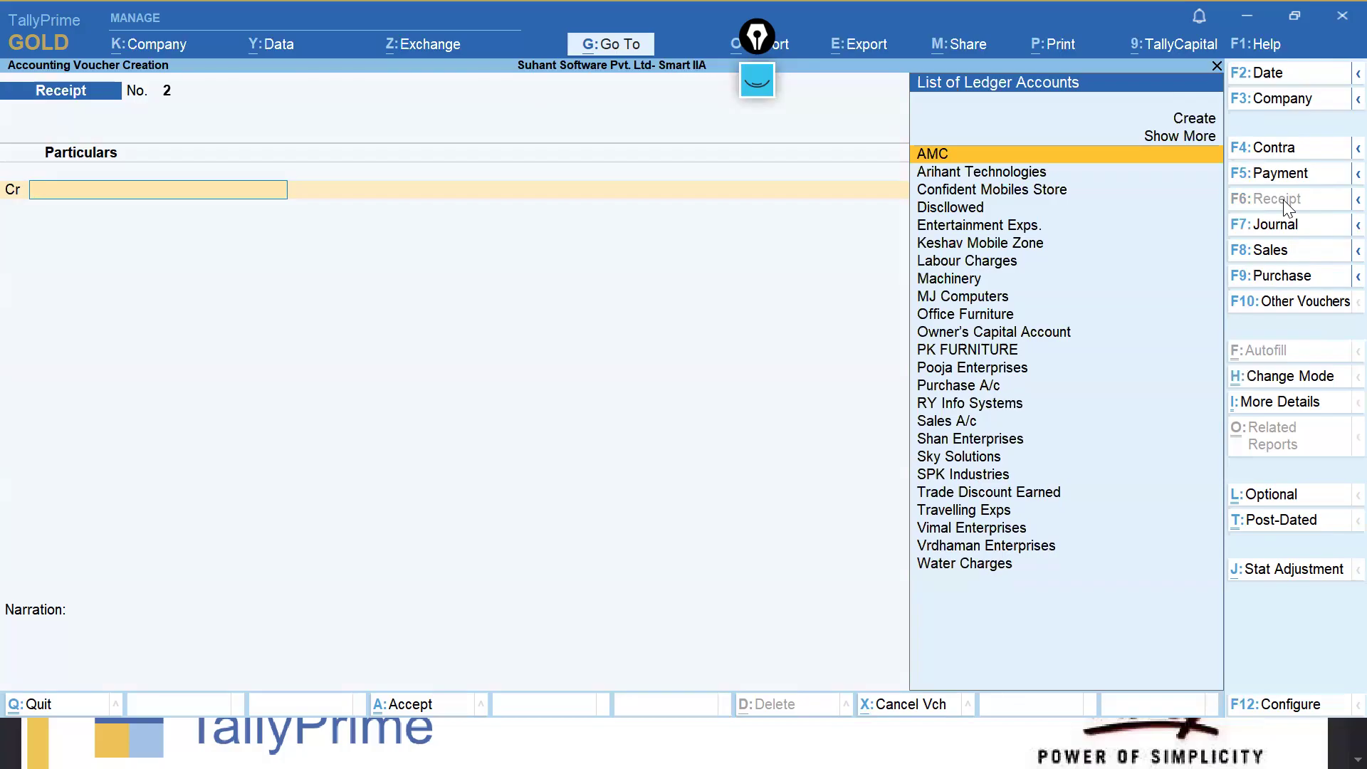
{"action": "type", "text": "Sky"}
{"action": "key", "text": "Return"}
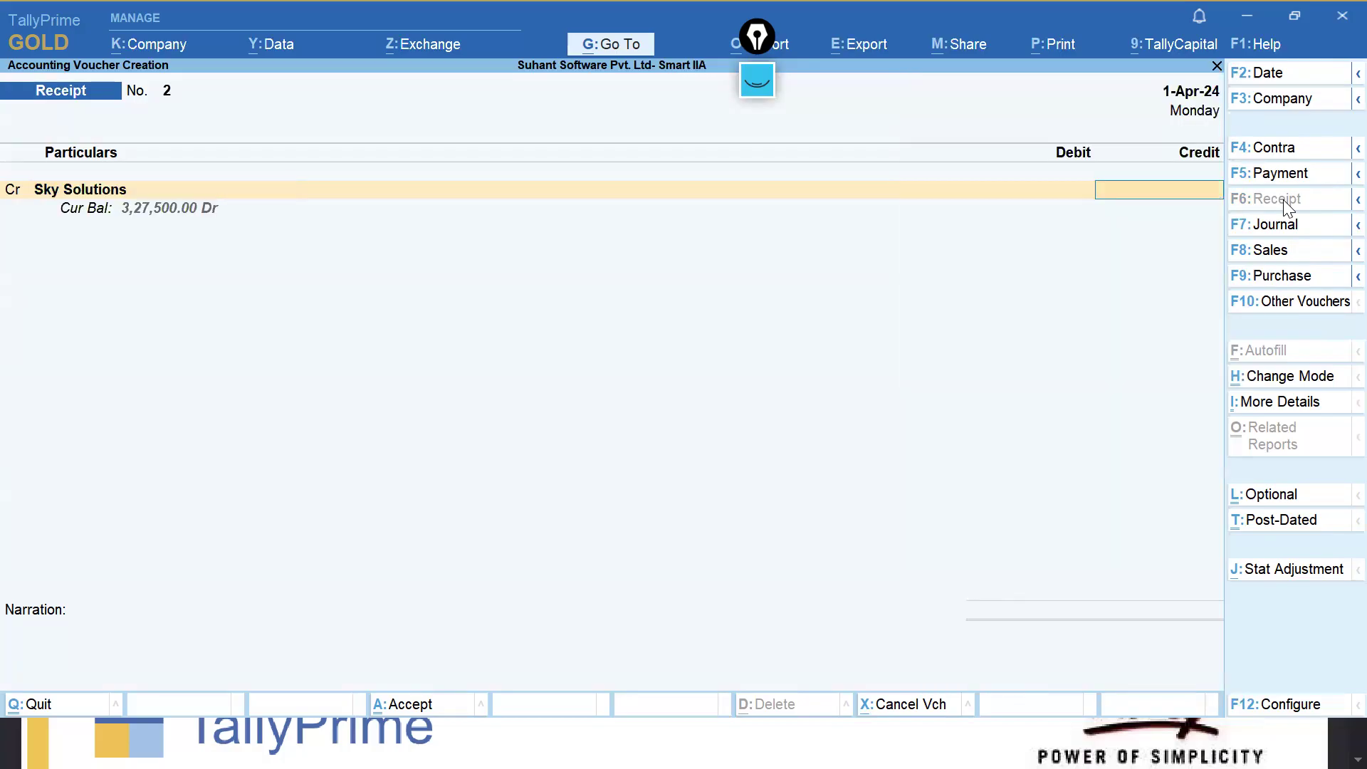
{"action": "type", "text": "2,02,500"}
{"action": "key", "text": "Return"}
Adjust the Sky Solutions receipt as Agst Ref to pending bill 1 for 2,02,500.
{"action": "key", "text": "Return"}
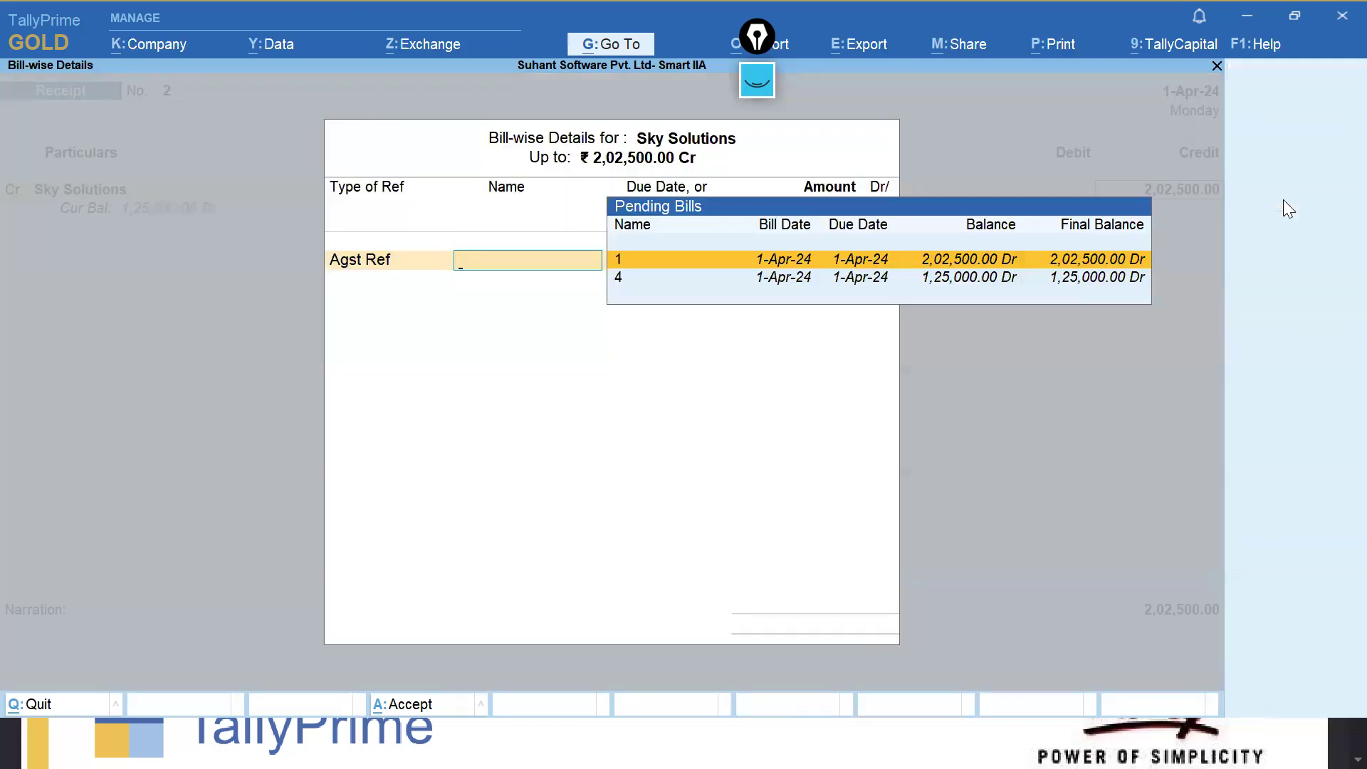
{"action": "key", "text": "Return"}
{"action": "key", "text": "Return"}
{"action": "key", "text": "Return"}
{"action": "key", "text": "Return"}
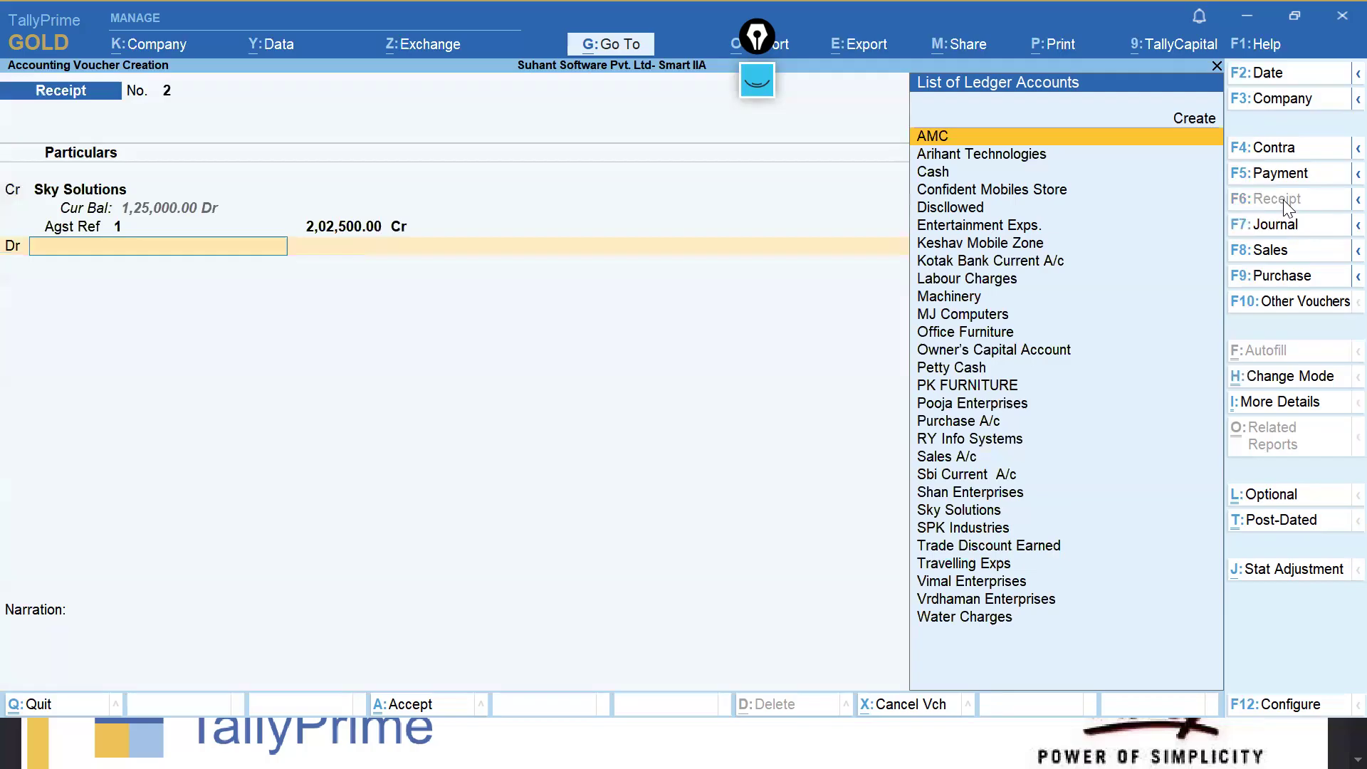
Debit Kotak Bank Current A/c with 2,02,500, save the receipt voucher and reopen it for review.
{"action": "type", "text": "ko"}
{"action": "key", "text": "Return"}
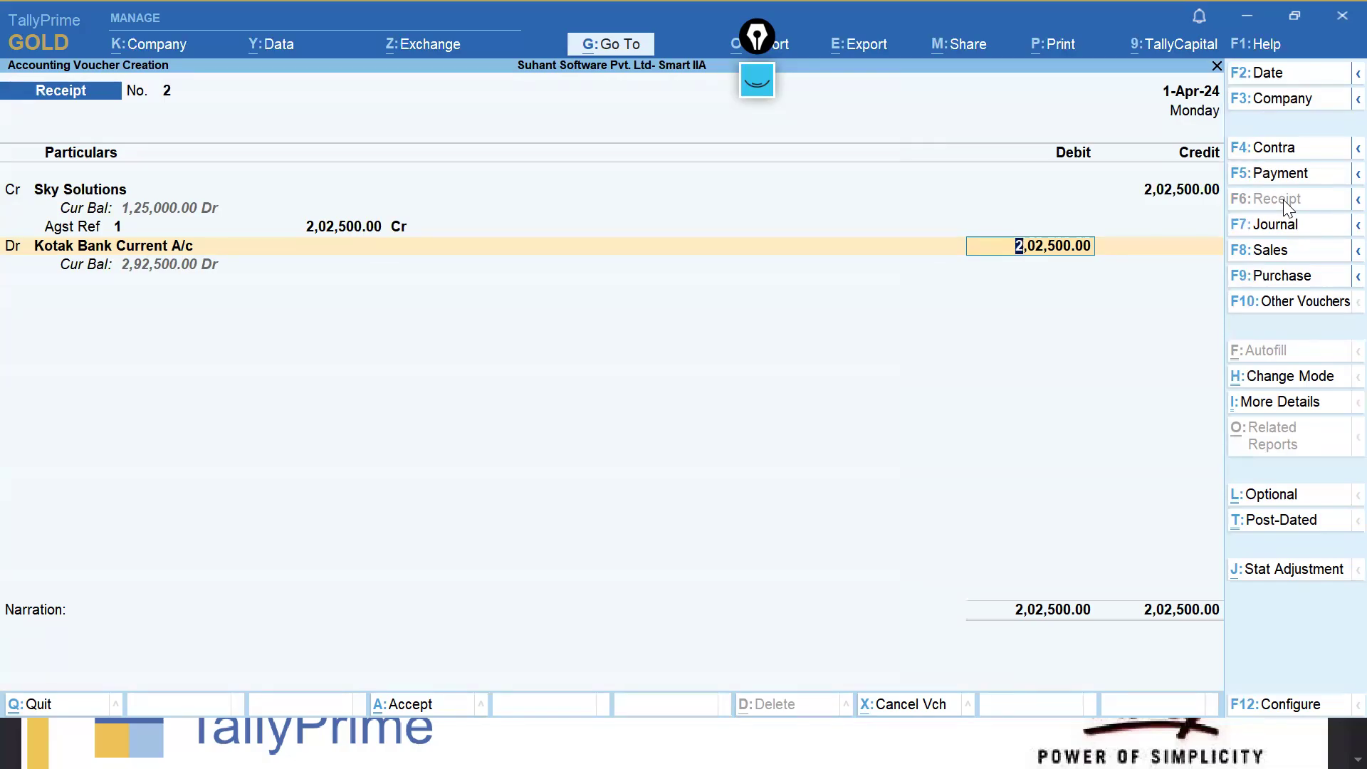
{"action": "key", "text": "ctrl+a"}
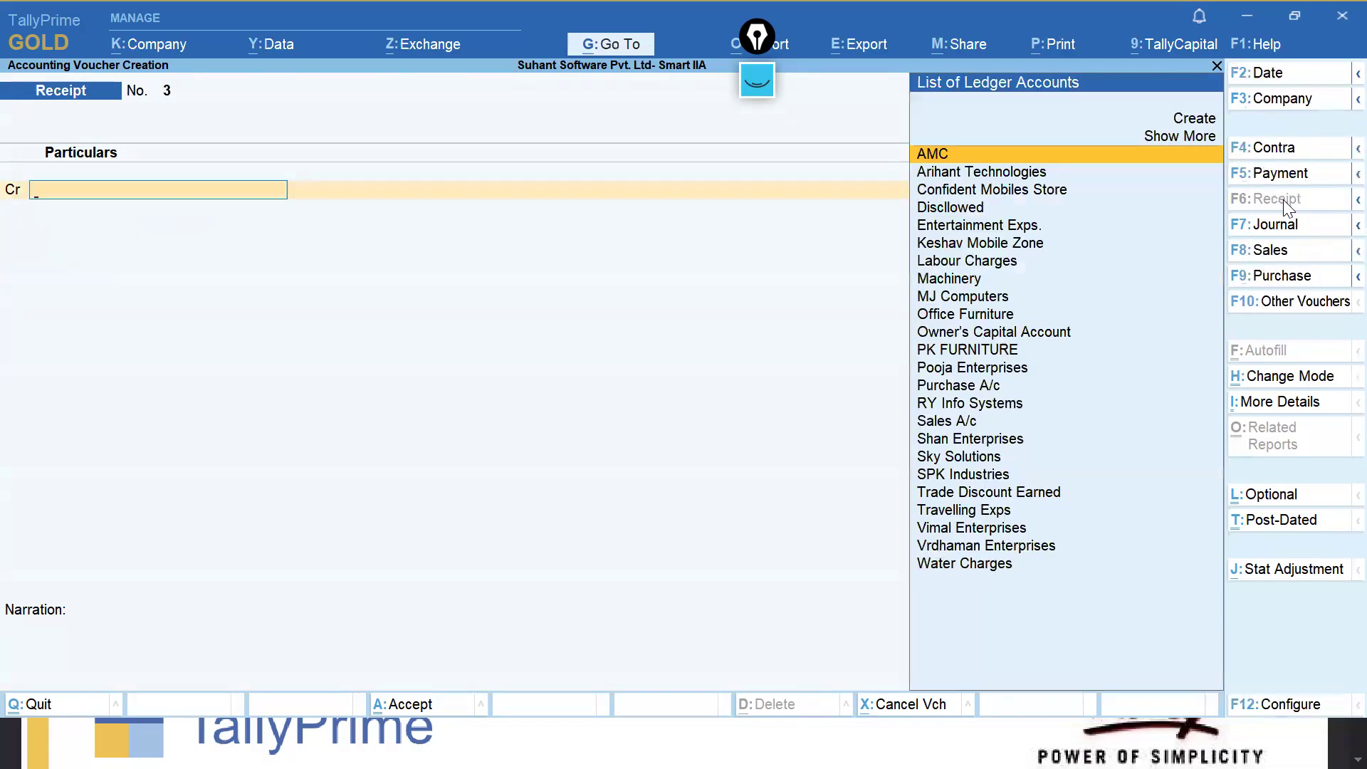
{"action": "key", "text": "Page_Up"}
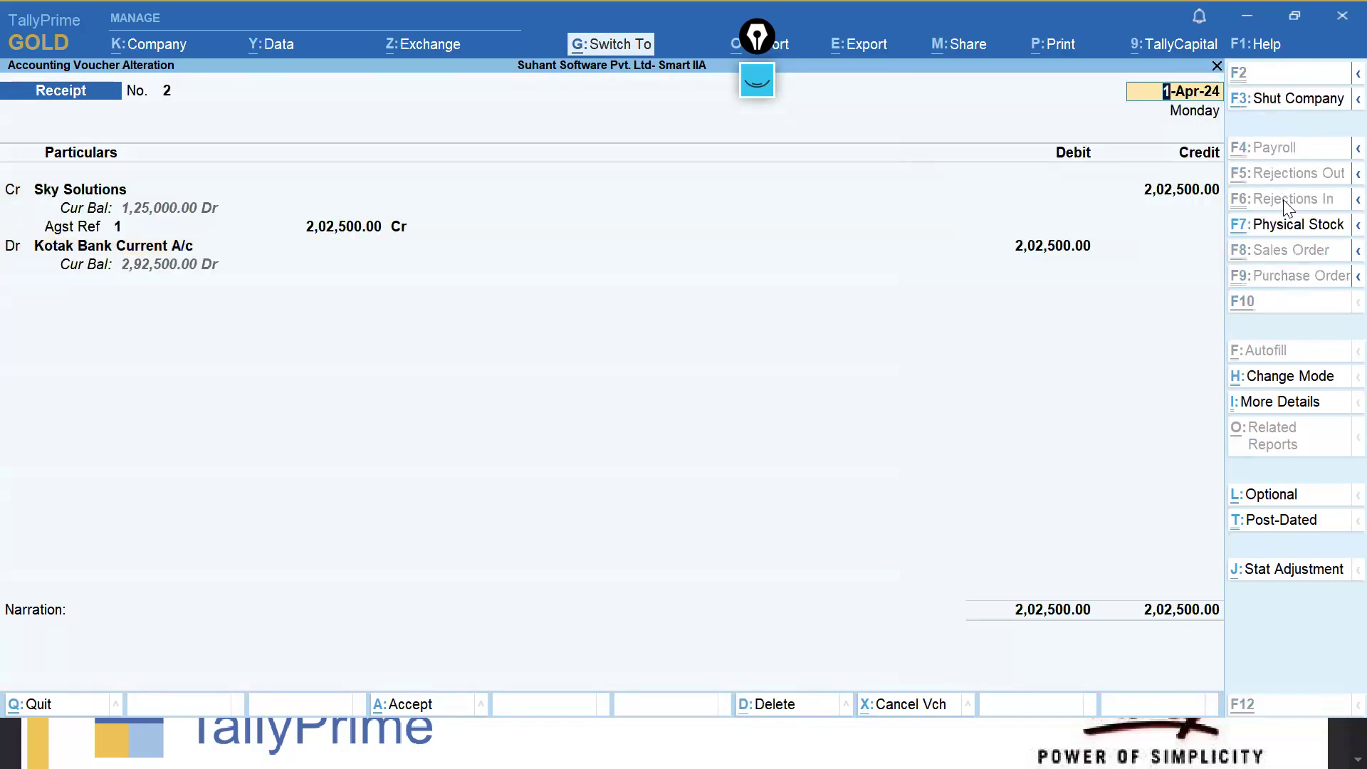
Start a new receipt voucher and credit Vimal Enterprises with 1,56,500.
{"action": "key", "text": "Page_Down"}
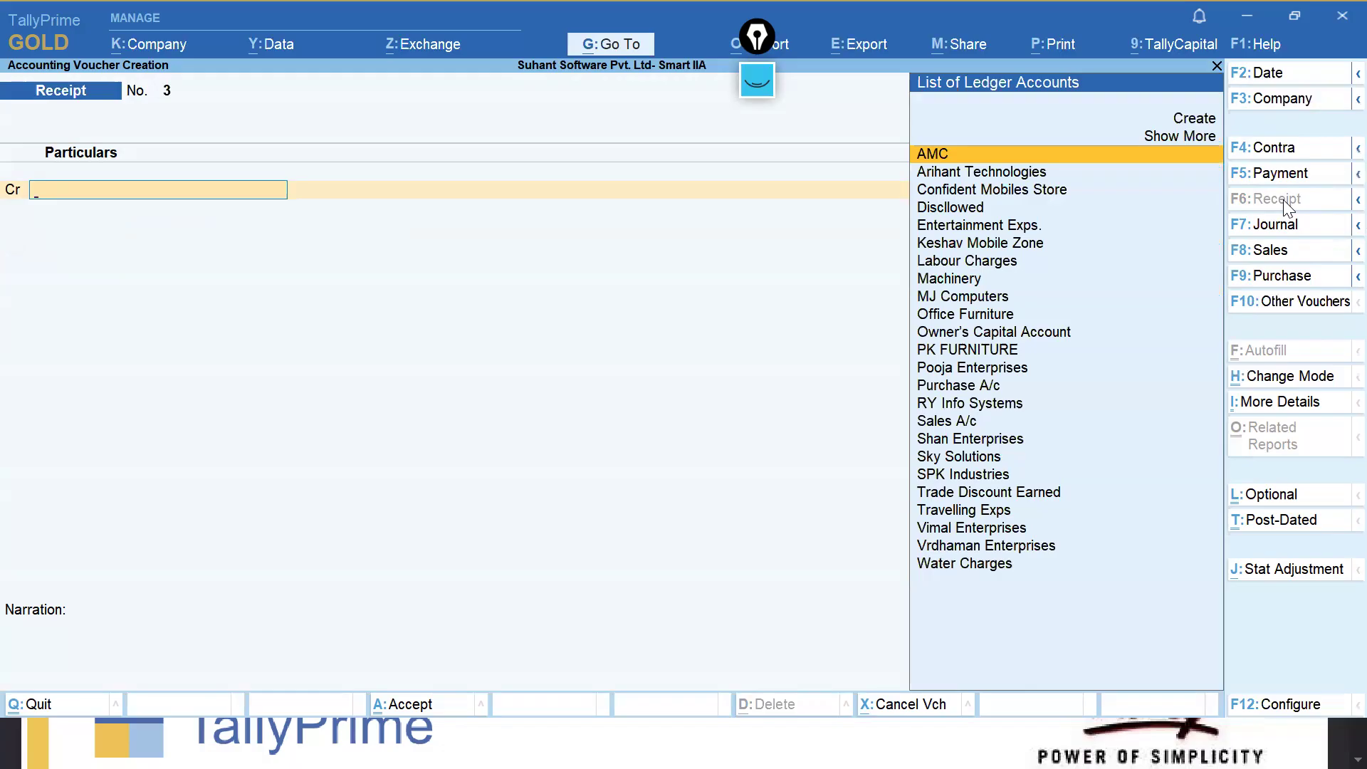
{"action": "type", "text": "Vima"}
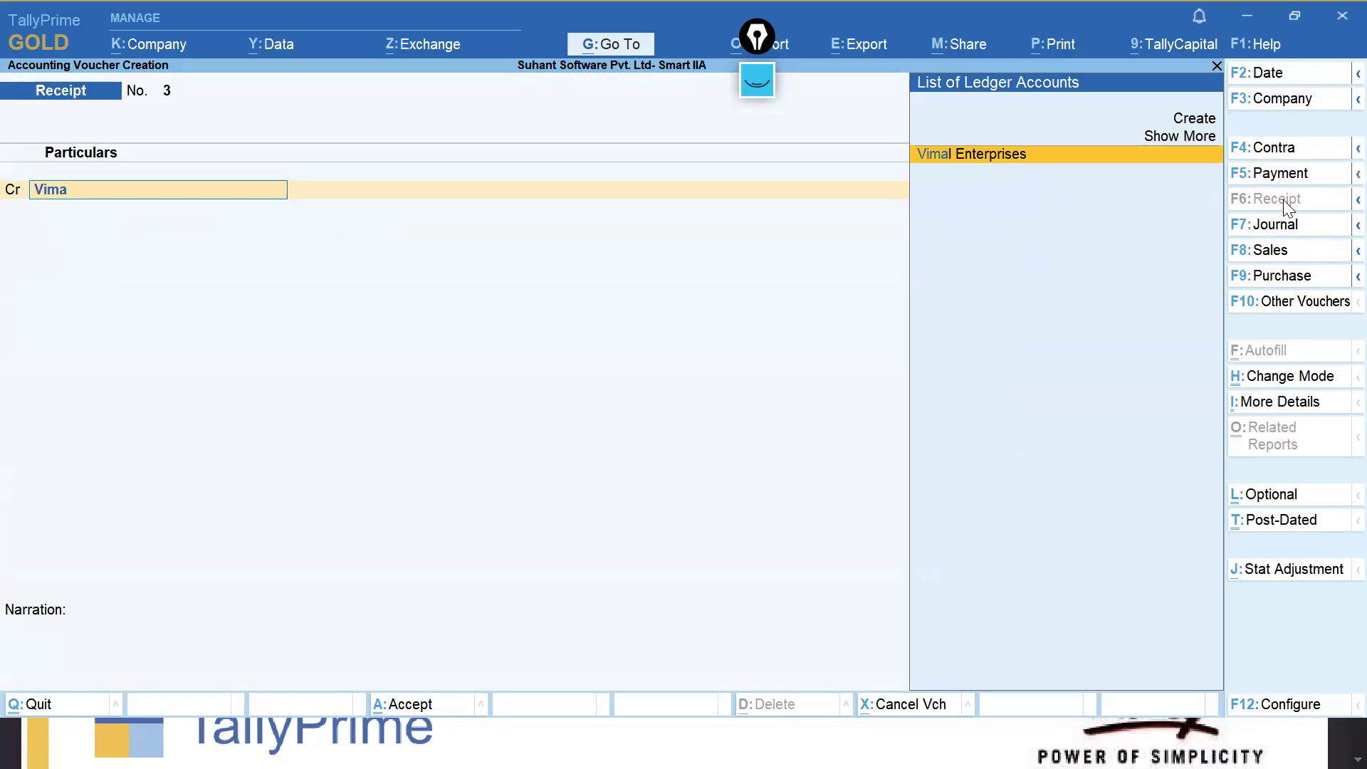
{"action": "key", "text": "Return"}
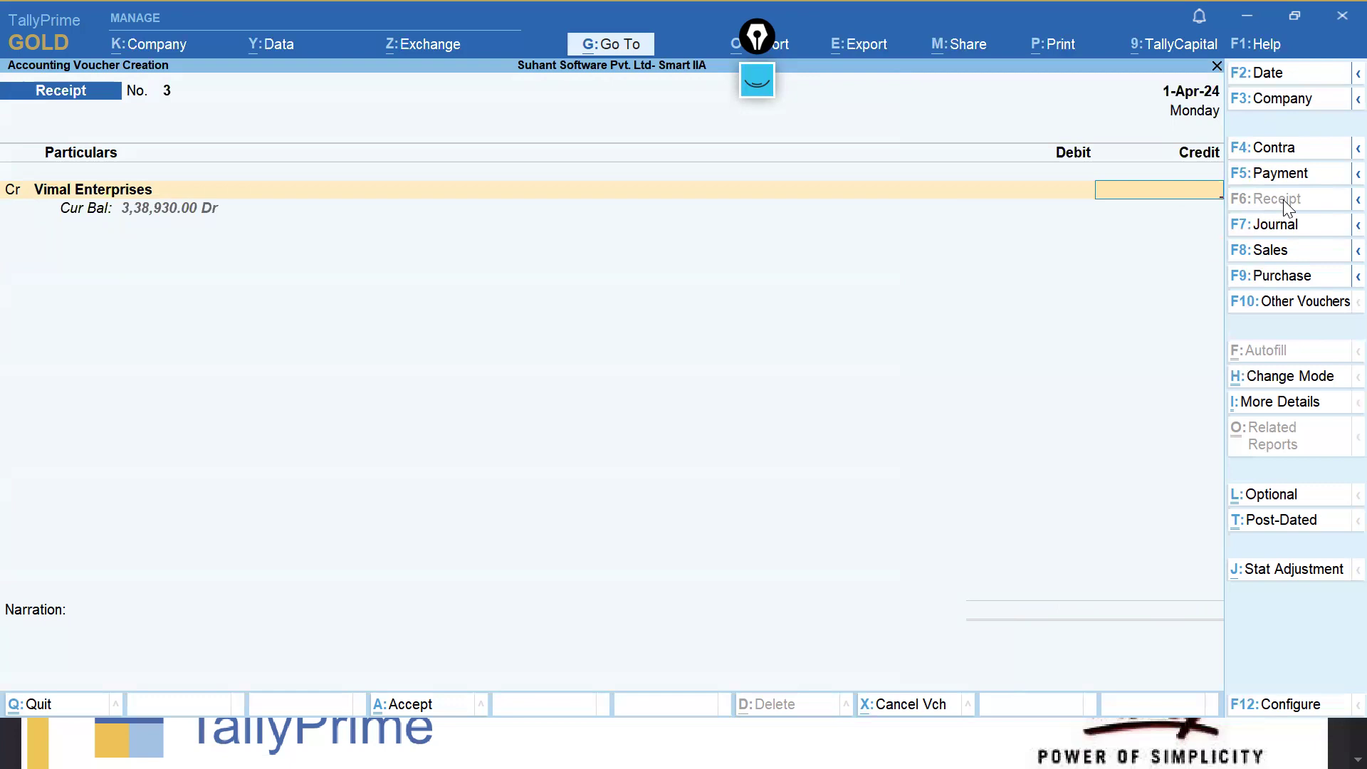
{"action": "type", "text": "5600=="}
{"action": "key", "text": "BackSpace"}
{"action": "key", "text": "BackSpace"}
{"action": "key", "text": "BackSpace"}
{"action": "key", "text": "BackSpace"}
{"action": "type", "text": "500"}
Adjust the Vimal Enterprises receipt as Agst Ref to bill 3 for 1,45,430 and bill 6 for 11,070.
{"action": "key", "text": "Return"}
{"action": "key", "text": "Return"}
{"action": "key", "text": "Return"}
{"action": "key", "text": "Return"}
{"action": "key", "text": "Return"}
{"action": "key", "text": "Return"}
{"action": "key", "text": "Return"}
{"action": "key", "text": "Return"}
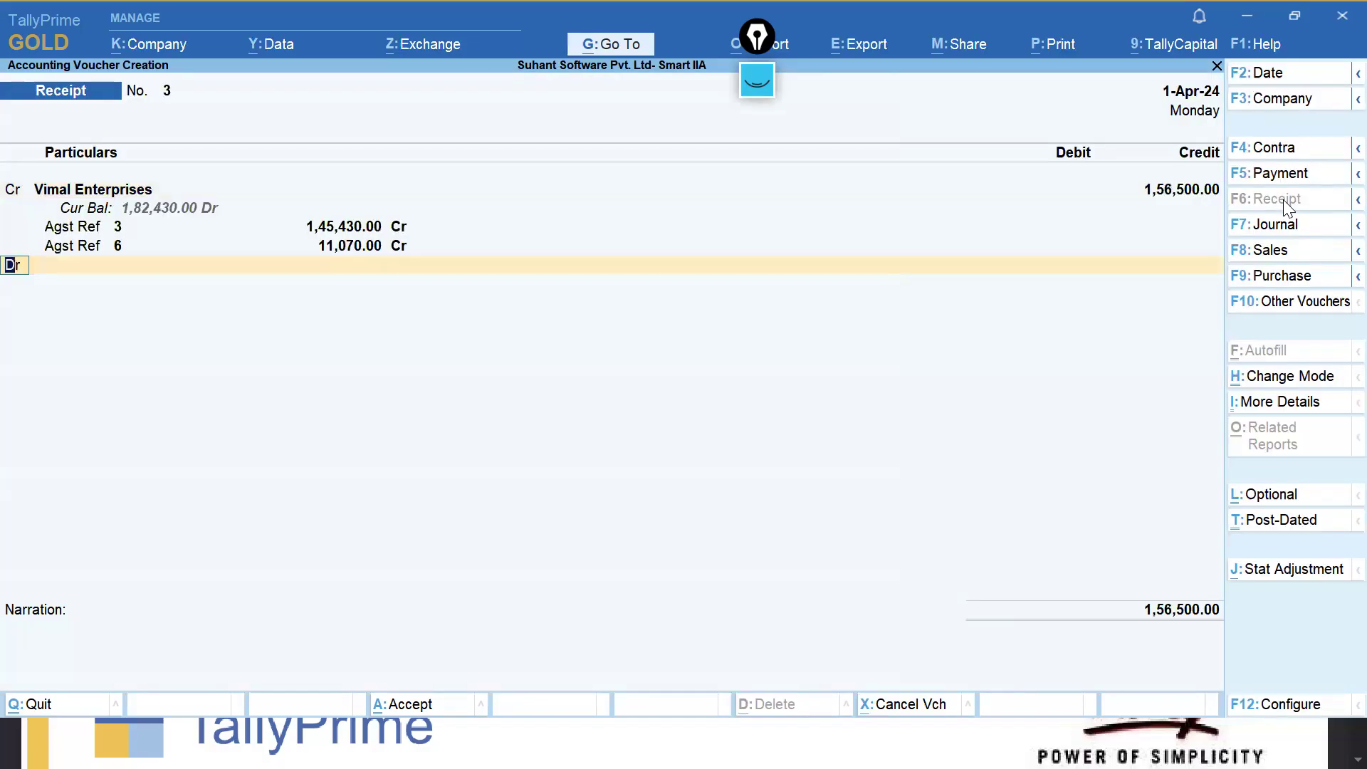
Add a second credit line for Vimal Enterprises with 1,82,430 in the same receipt voucher.
{"action": "type", "text": "c"}
{"action": "key", "text": "Return"}
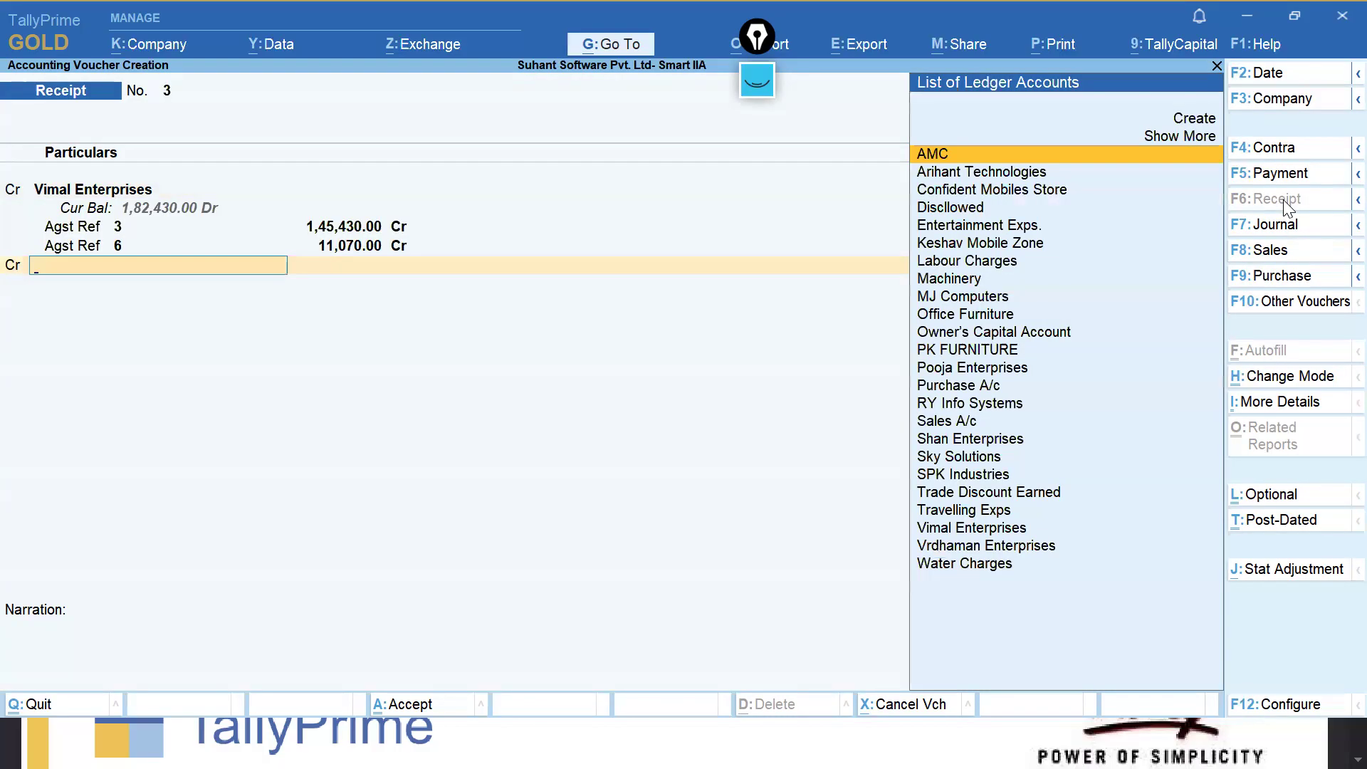
{"action": "type", "text": "Vim"}
{"action": "key", "text": "Return"}
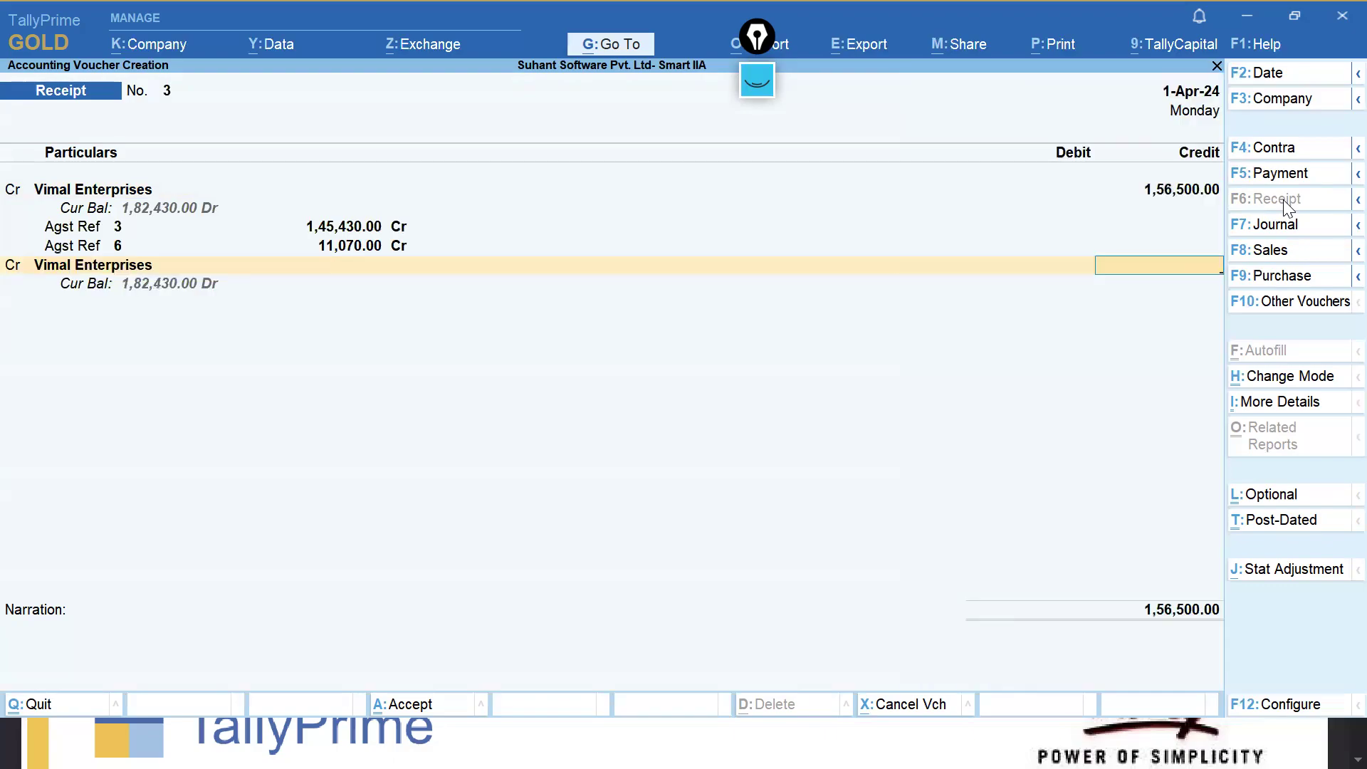
{"action": "type", "text": "1,8"}
{"action": "type", "text": "2,"}
{"action": "type", "text": "430"}
Adjust the second Vimal Enterprises credit as Agst Ref to pending bill 6 for 1,82,430.
{"action": "key", "text": "Return"}
{"action": "key", "text": "Return"}
{"action": "key", "text": "Down"}
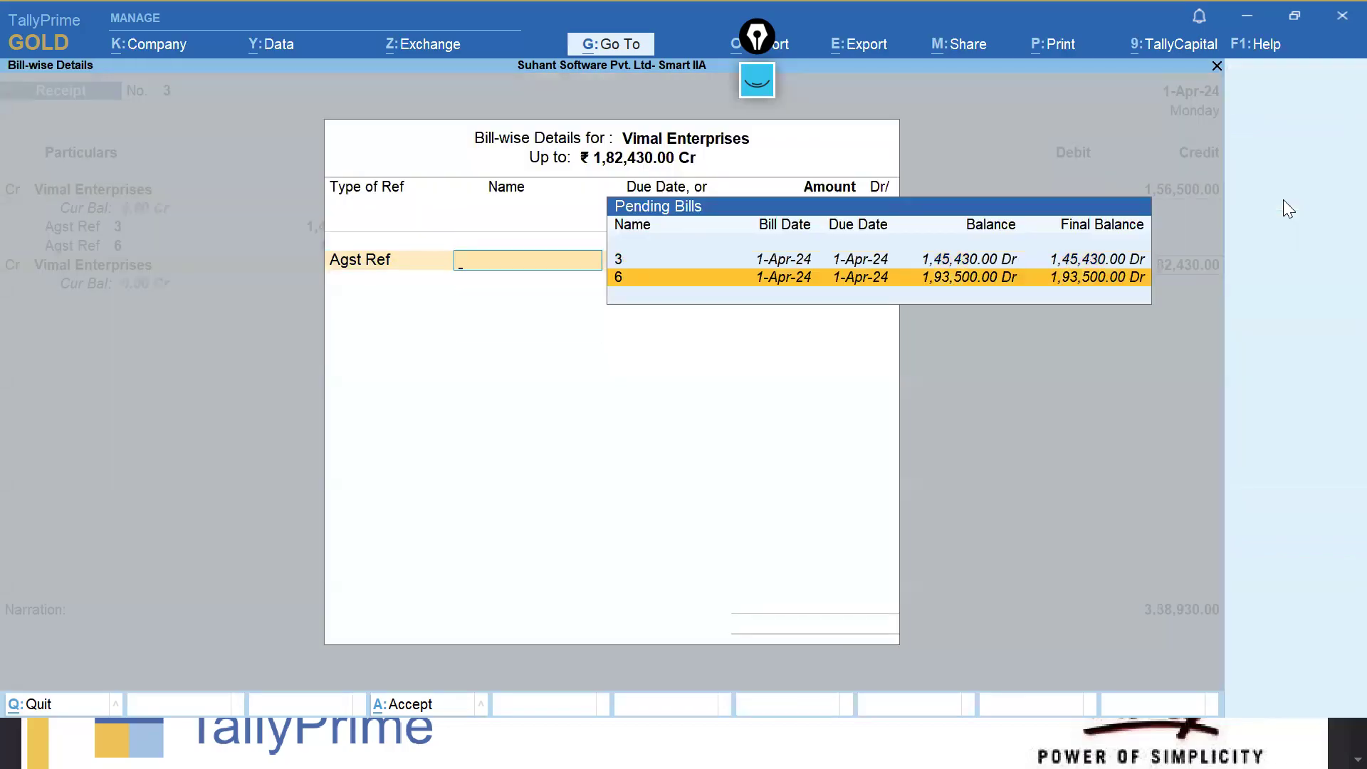
{"action": "key", "text": "Return"}
{"action": "key", "text": "Return"}
{"action": "key", "text": "Return"}
Debit Kotak Bank Current A/c with 3,38,930 and save the Vimal Enterprises receipt voucher.
{"action": "key", "text": "d"}
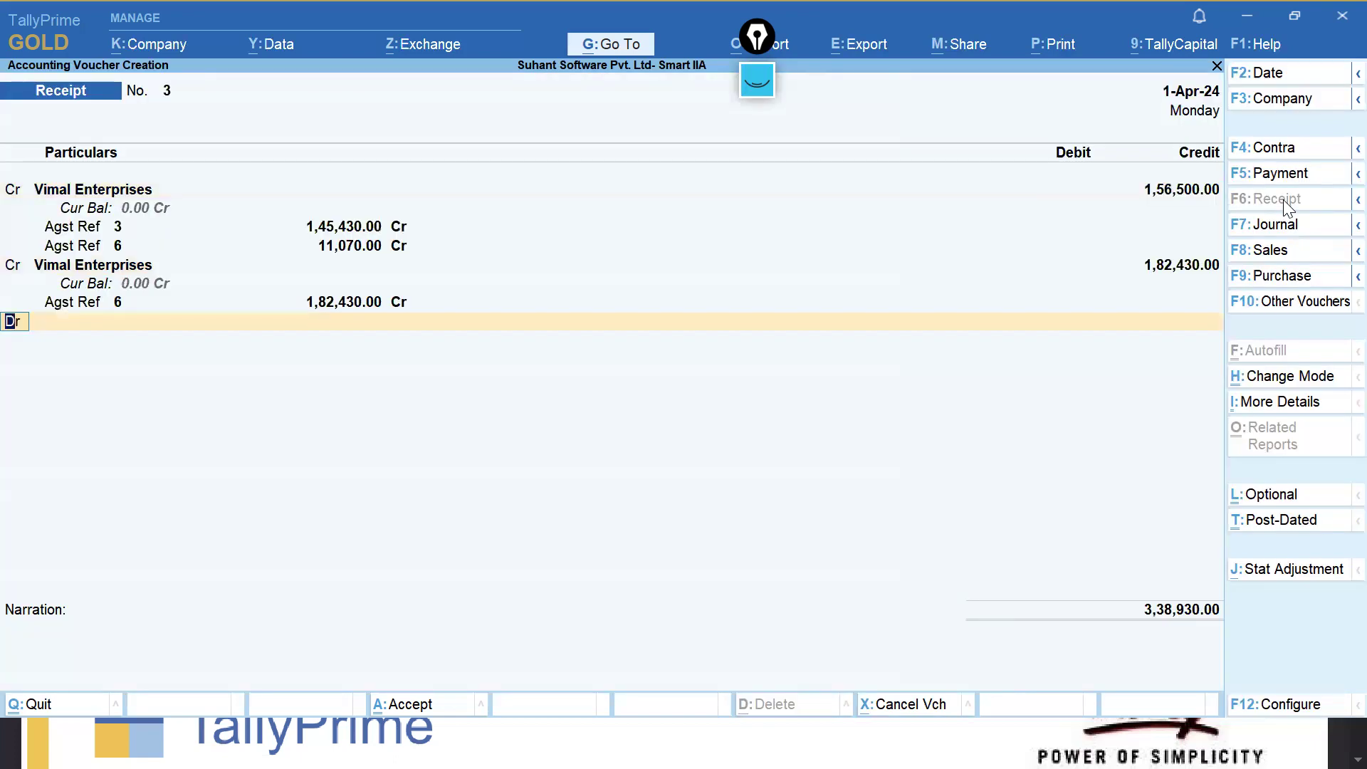
{"action": "key", "text": "Return"}
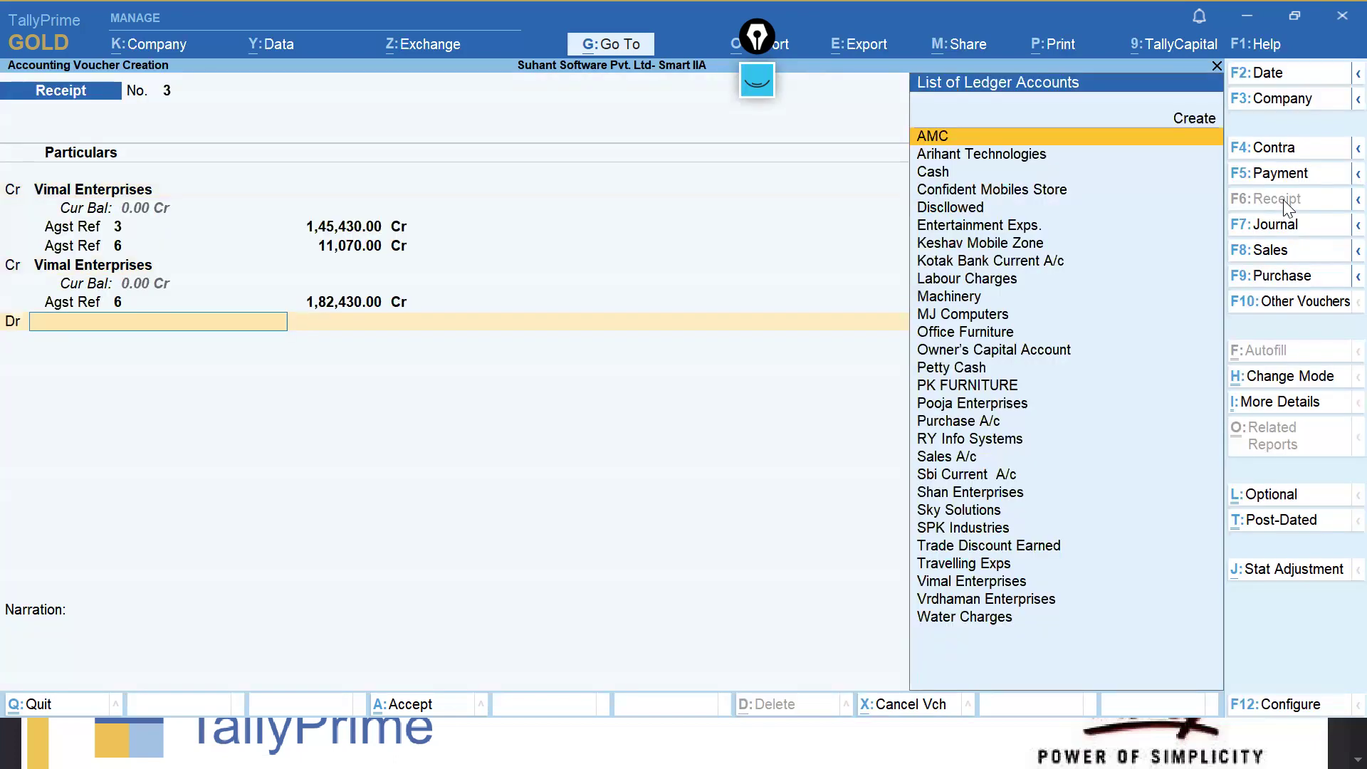
{"action": "type", "text": "ko"}
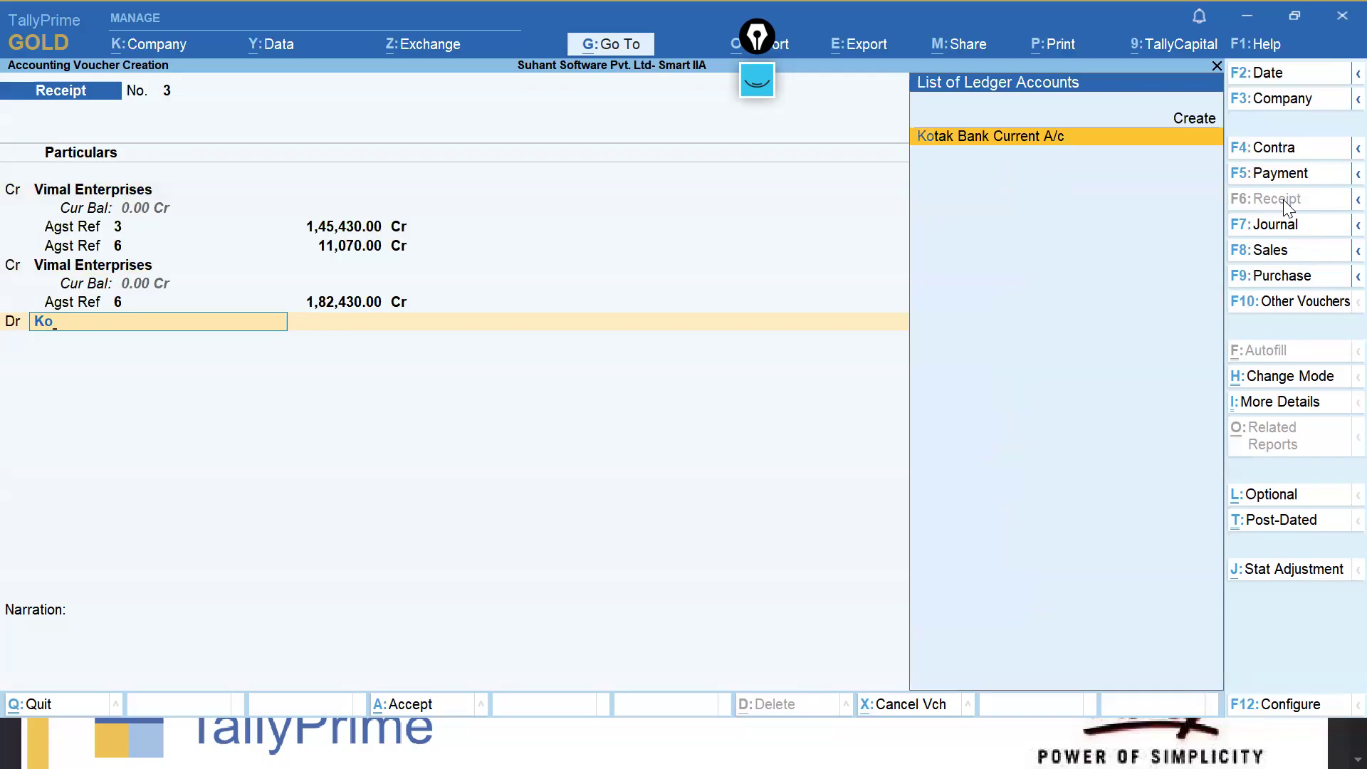
{"action": "key", "text": "Return"}
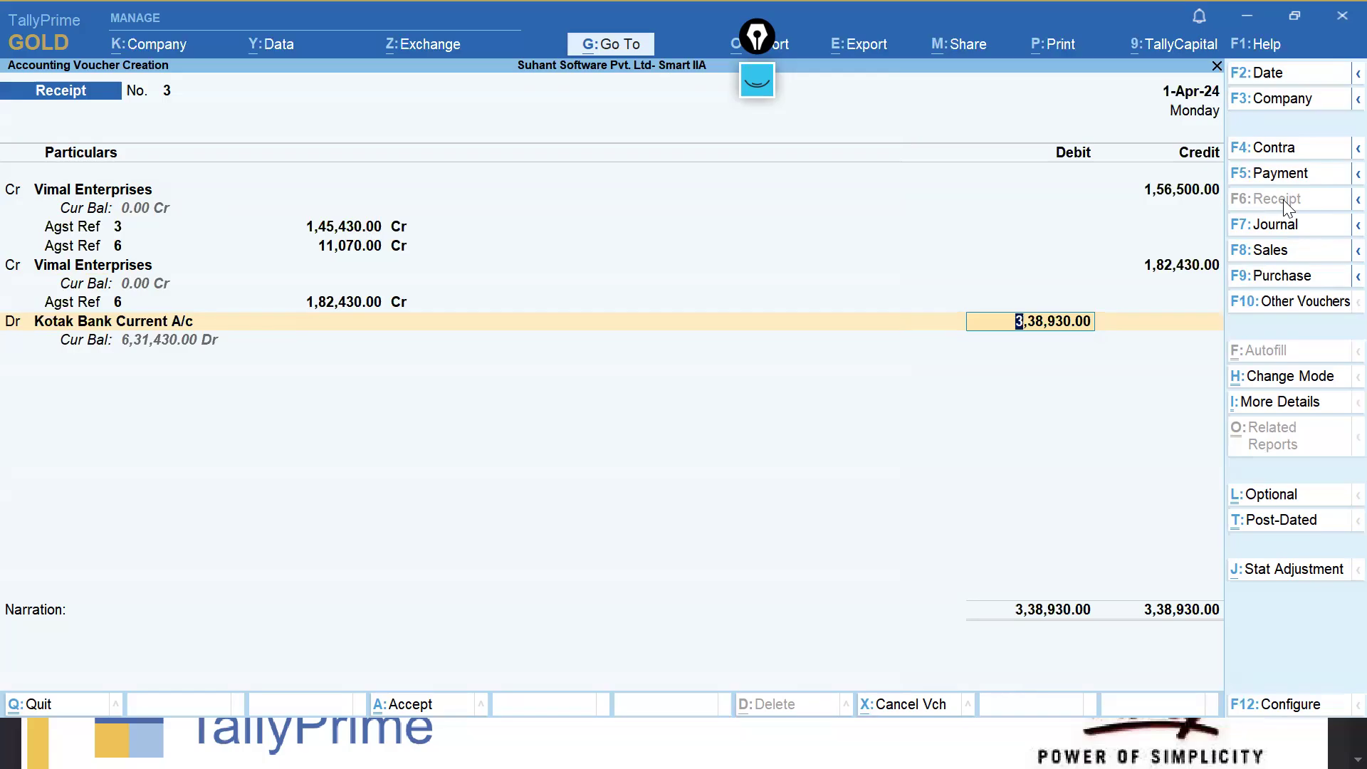
{"action": "key", "text": "ctrl"}
{"action": "key", "text": "ctrl"}
{"action": "key", "text": "ctrl"}
{"action": "key", "text": "ctrl+a"}
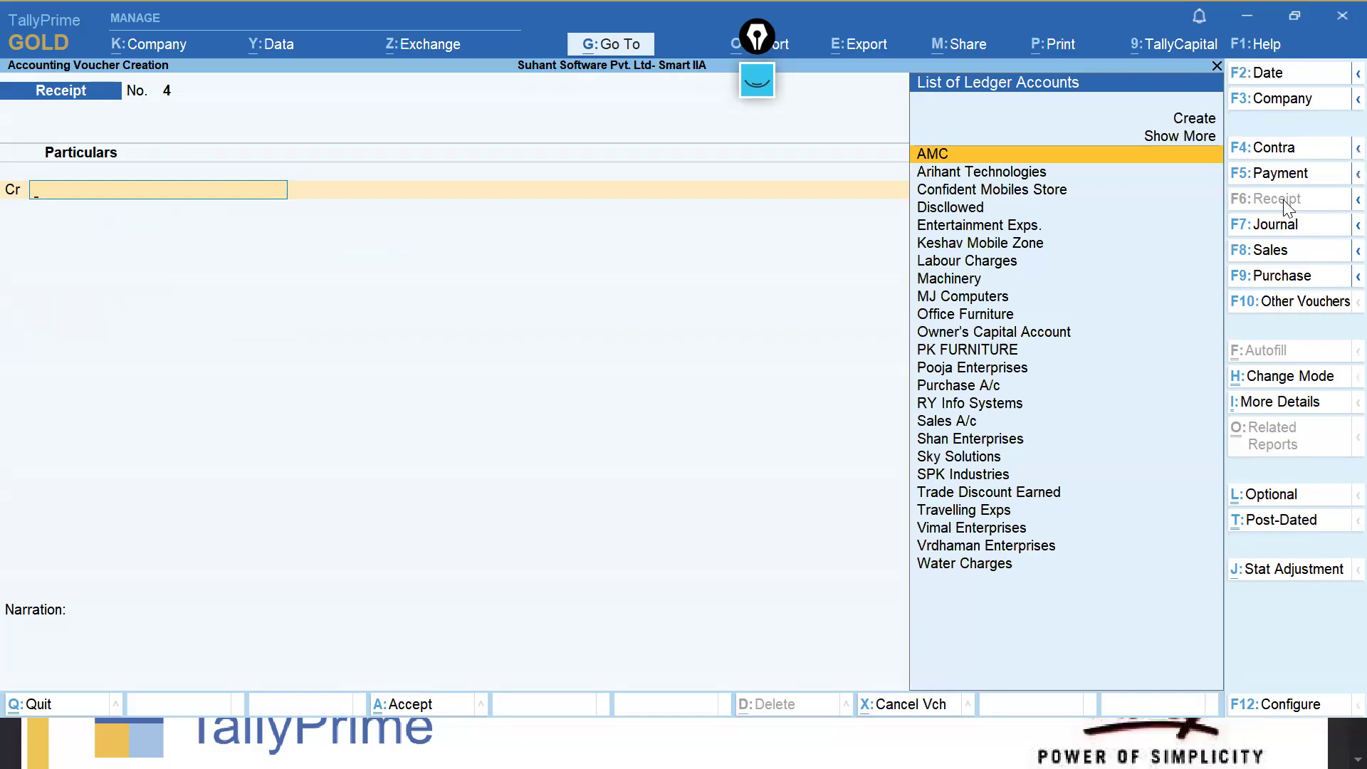
Start a payment voucher and debit RY Info Systems with 2,24,500, adjusted as Agst Ref to bill 3.
{"action": "left_click", "coordinate": [1285, 171]}
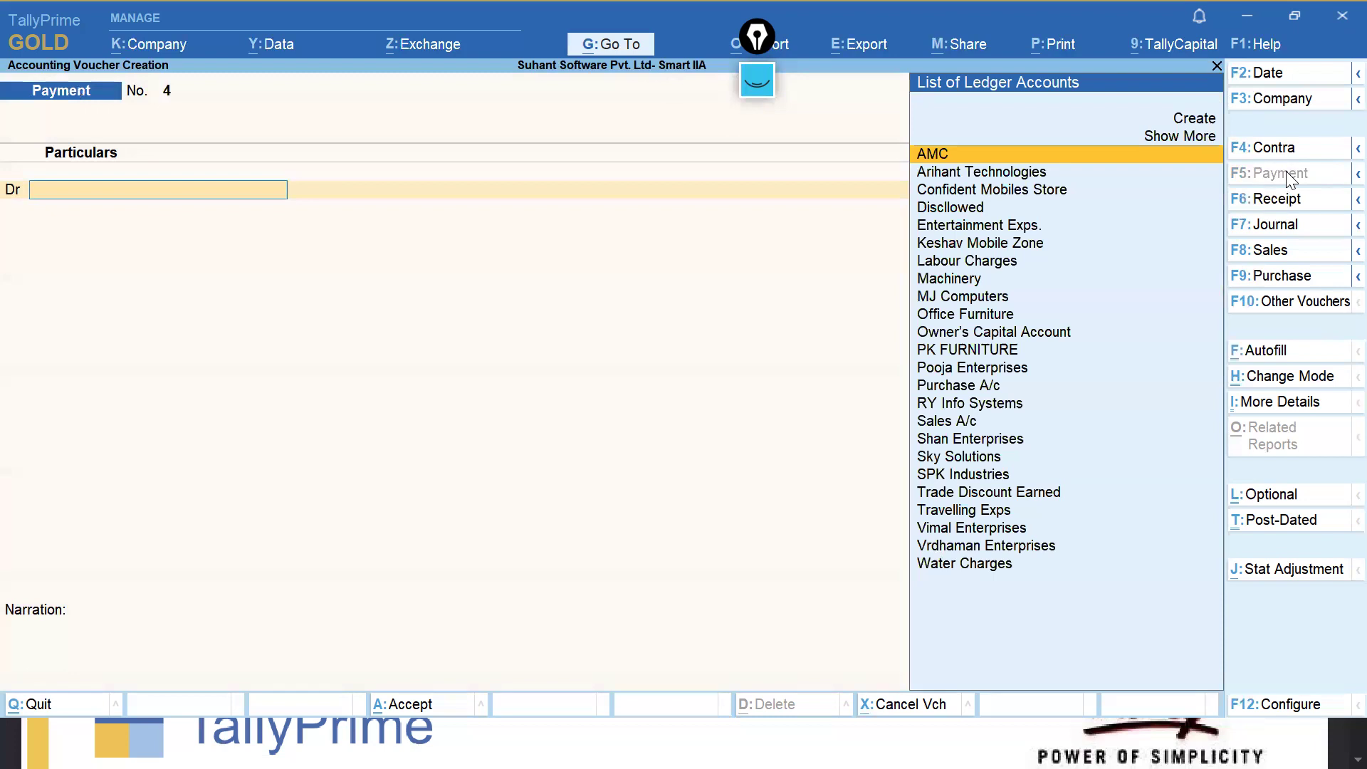
{"action": "type", "text": "Ry"}
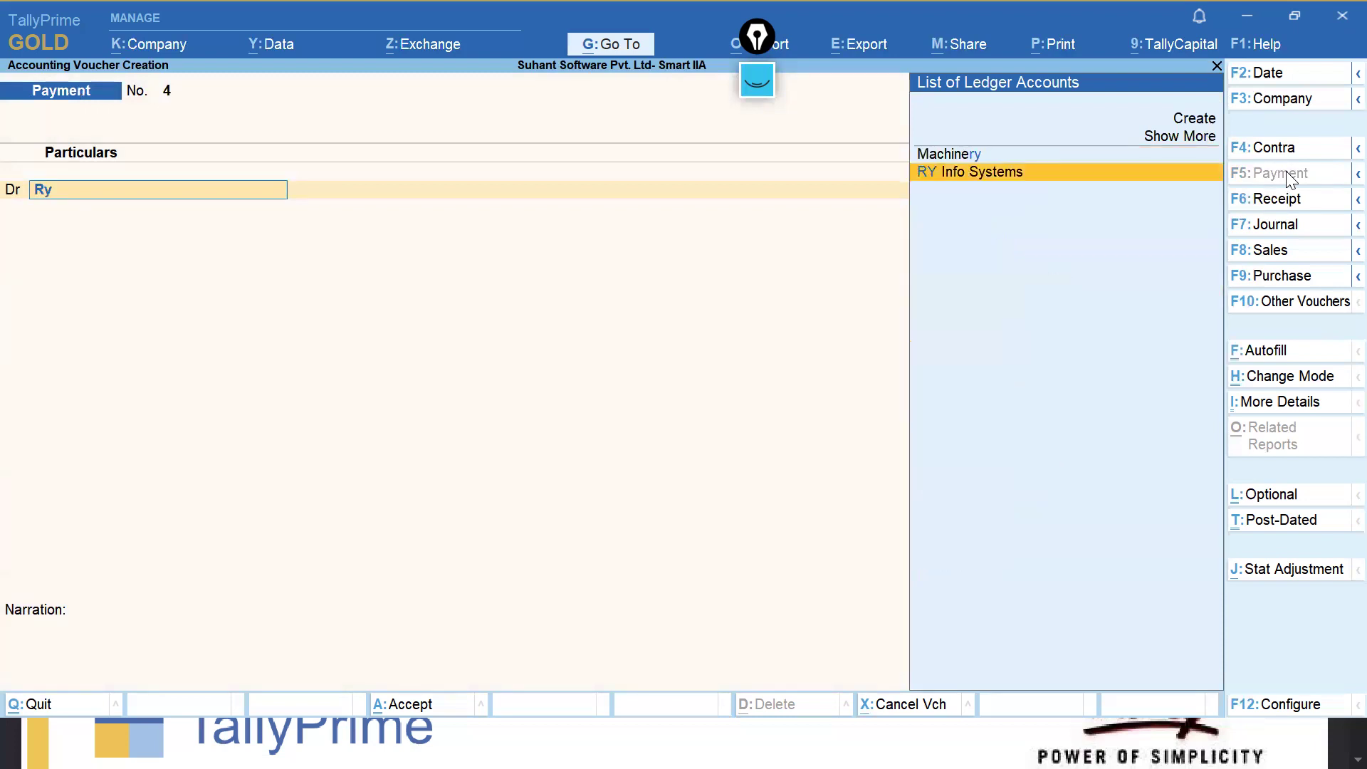
{"action": "key", "text": "Return"}
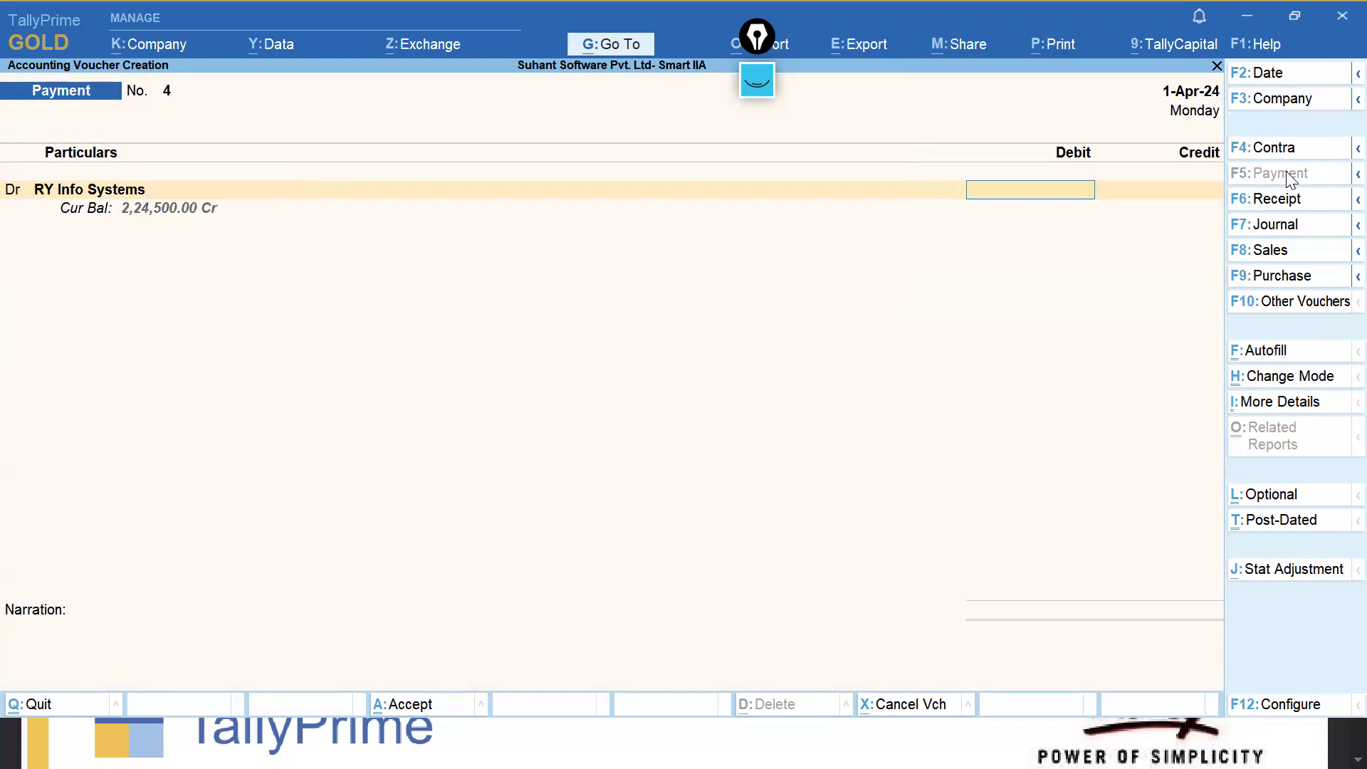
{"action": "type", "text": "224500"}
{"action": "key", "text": "Return"}
{"action": "key", "text": "Return"}
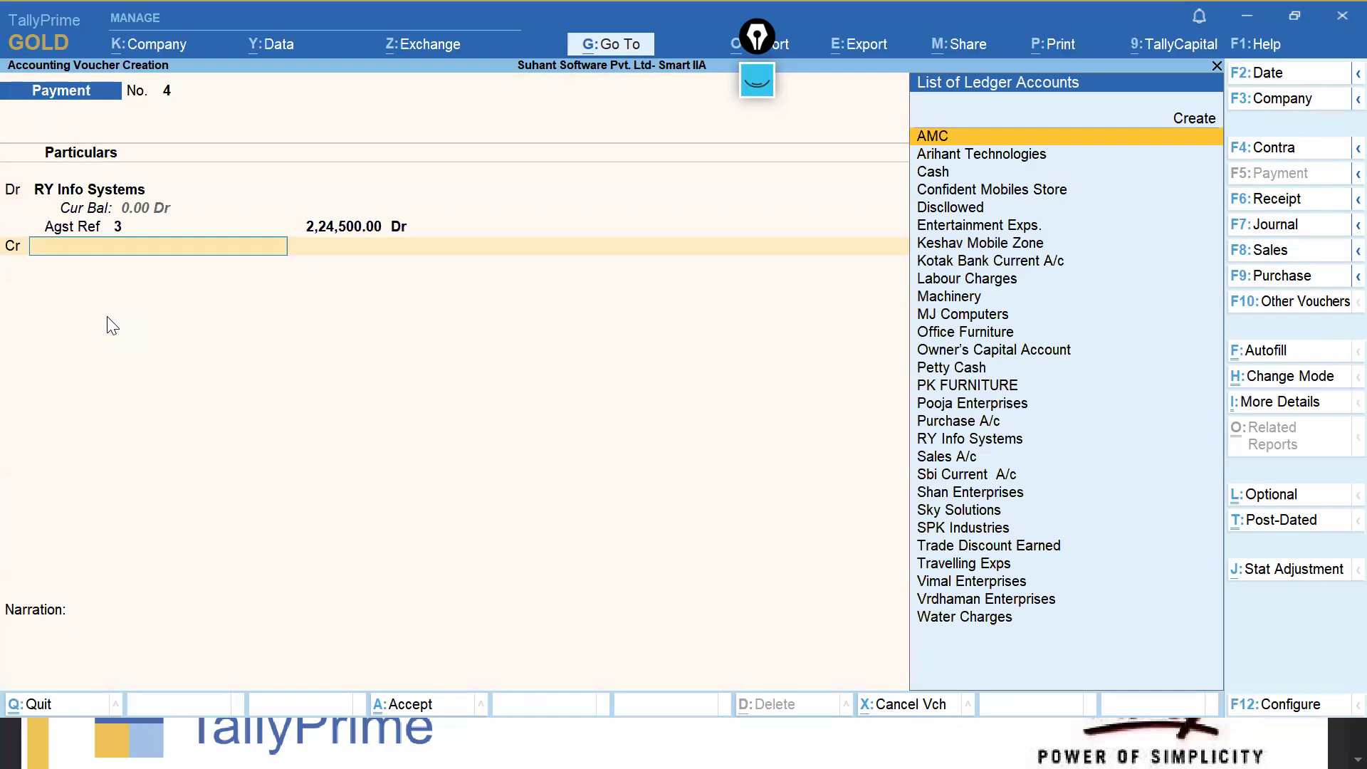
Credit Kotak Bank Current A/c with 2,24,500, save the payment voucher and review the saved entry.
{"action": "type", "text": "ko"}
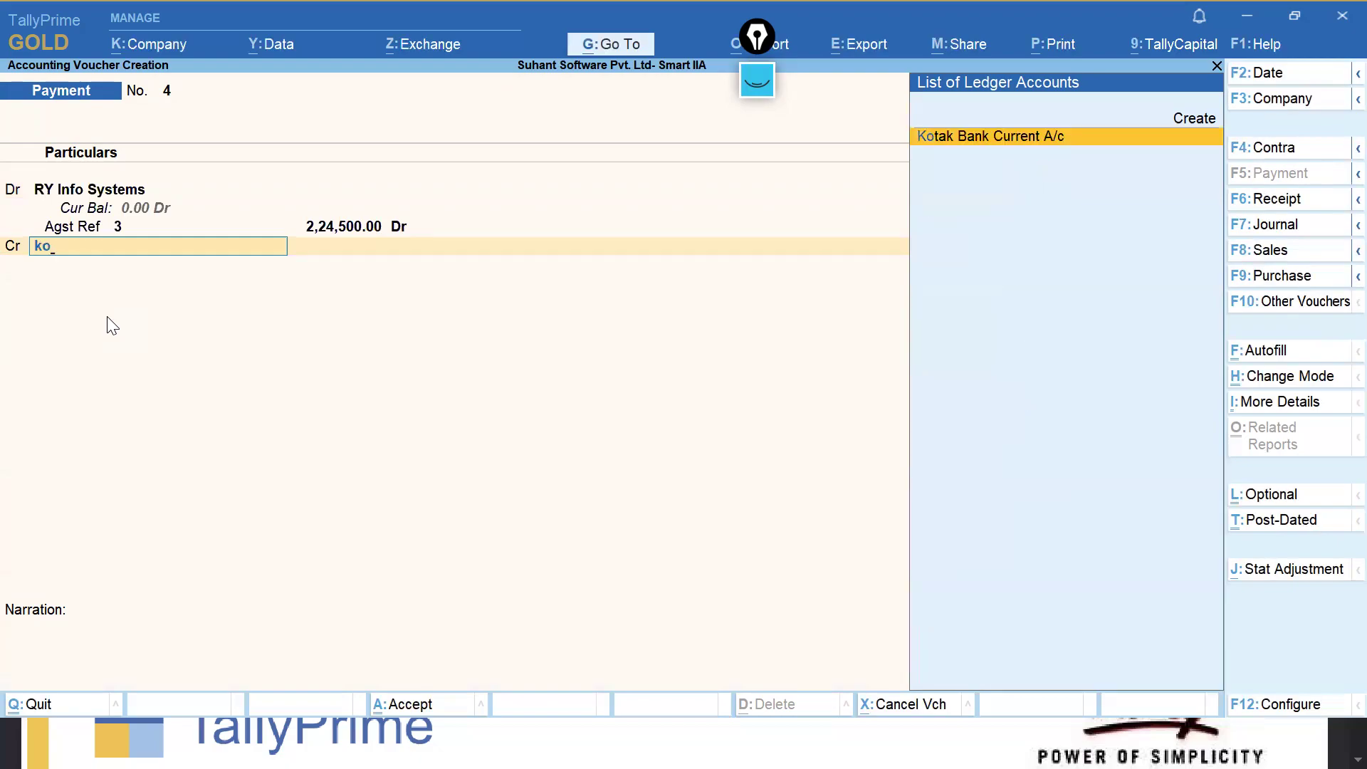
{"action": "key", "text": "Return"}
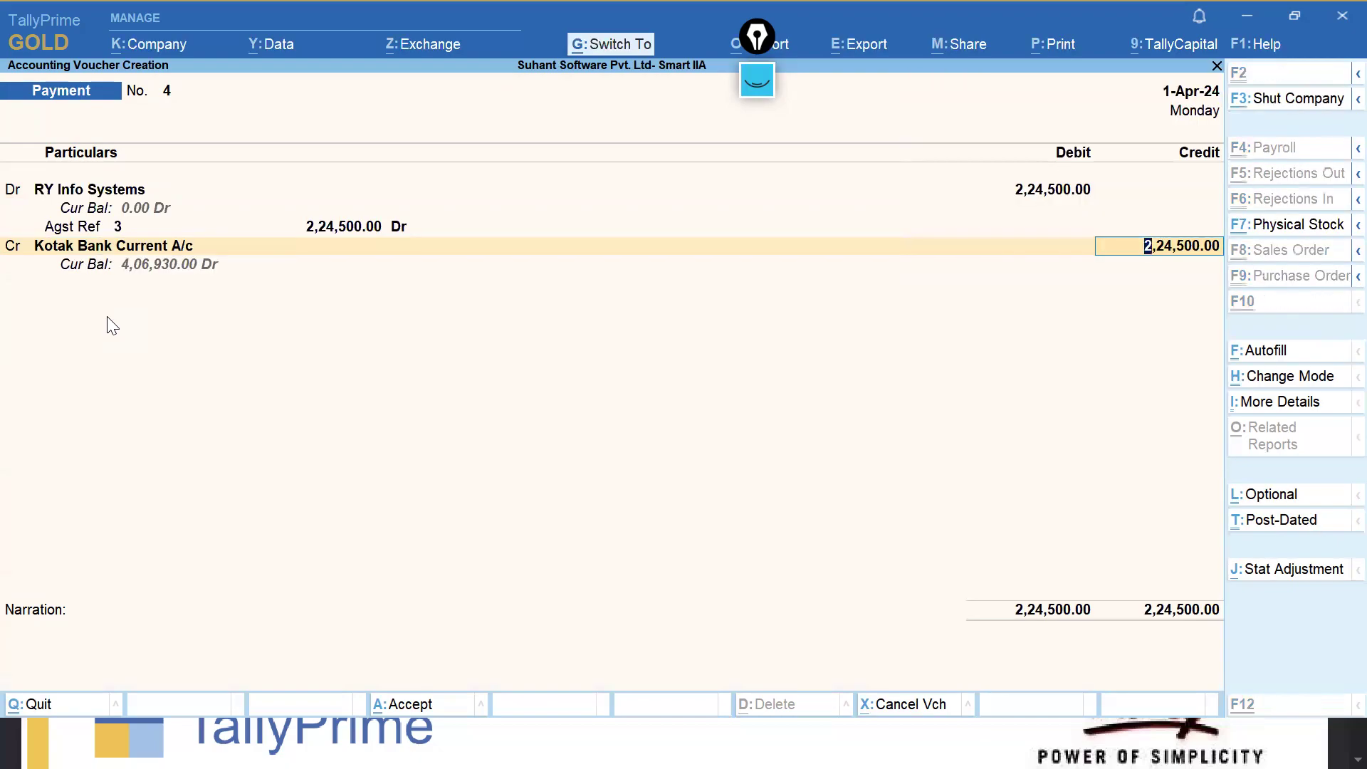
{"action": "key", "text": "ctrl+a"}
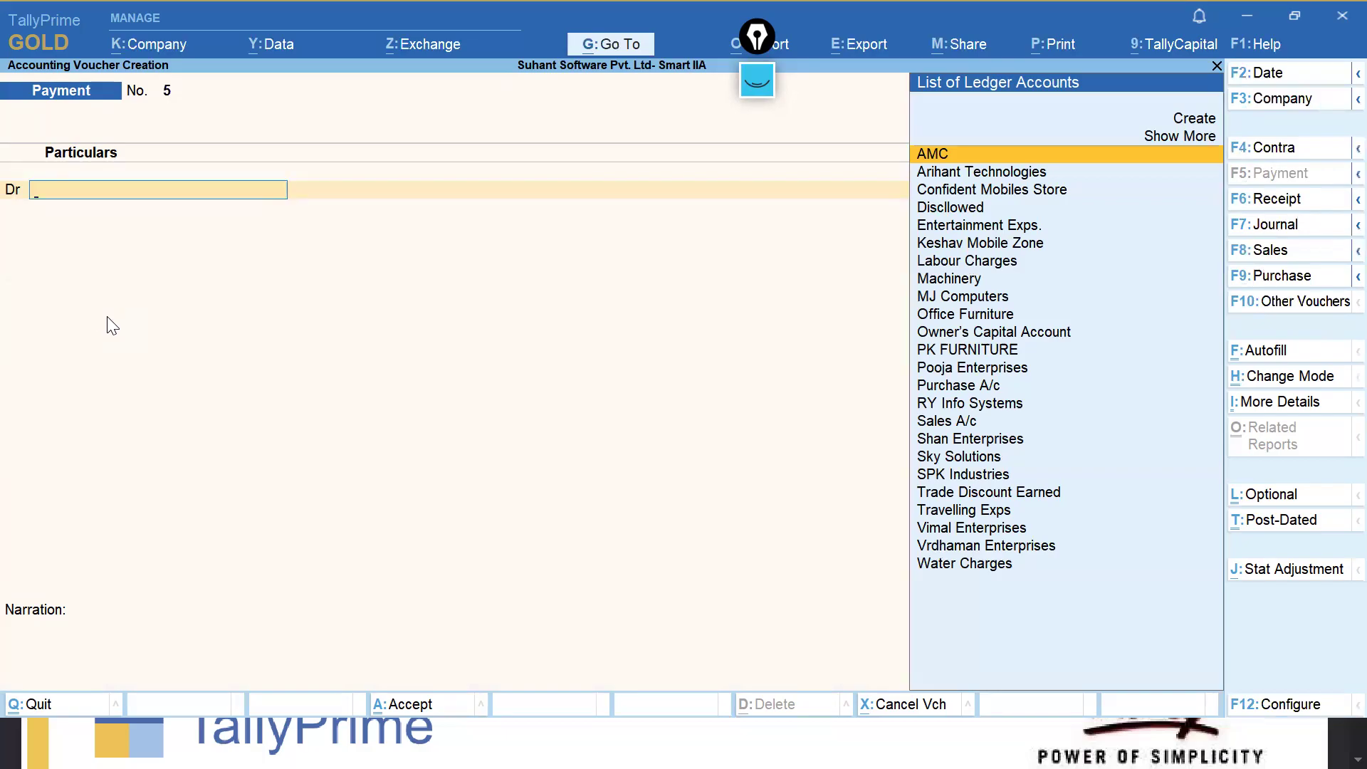
{"action": "key", "text": "Page_Up"}
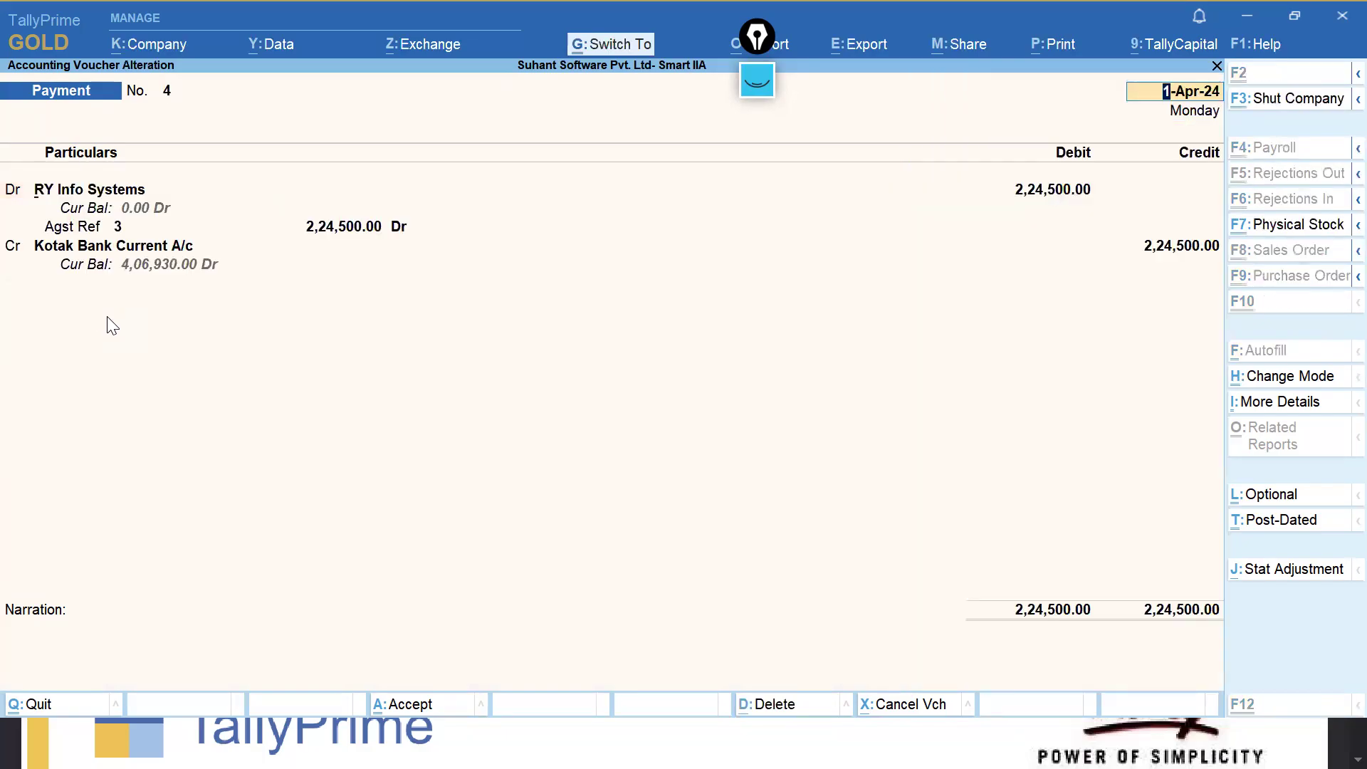
{"action": "key", "text": "Page_Down"}
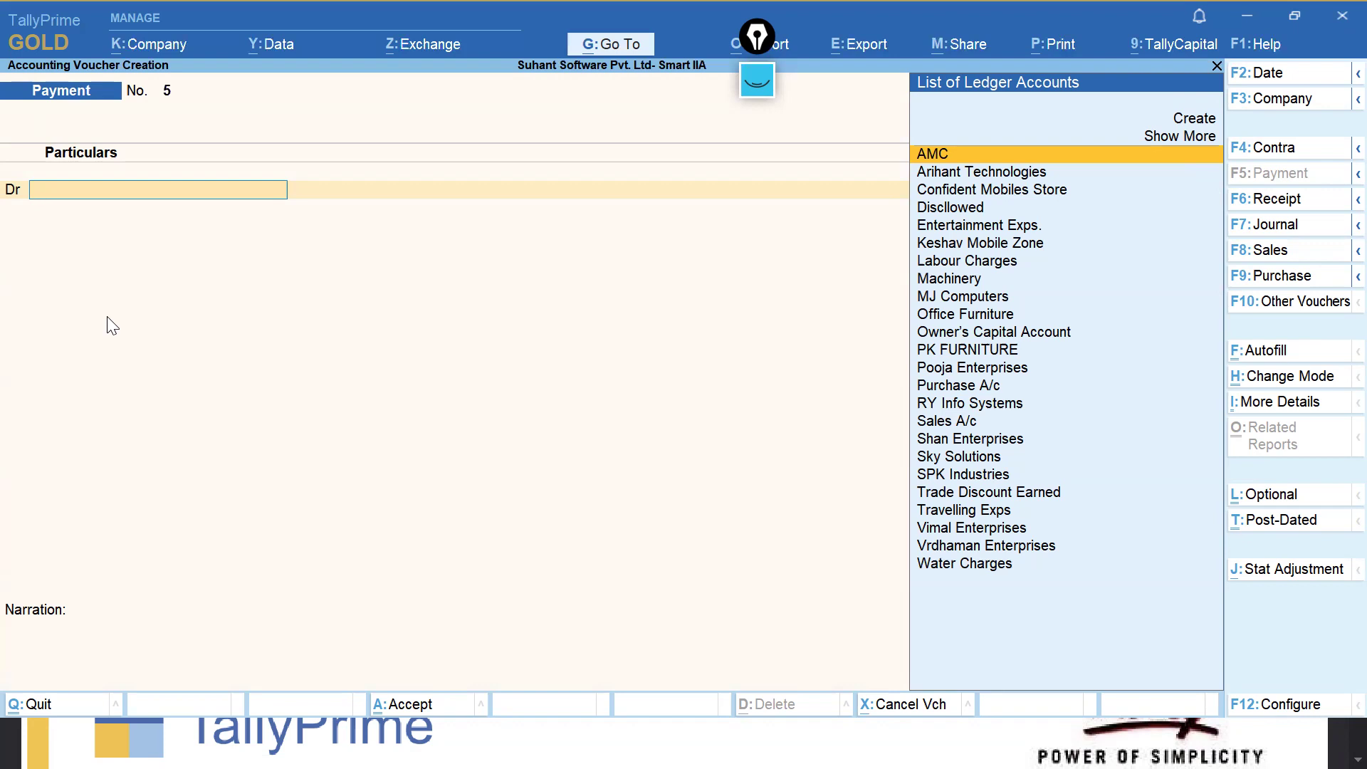
Debit Vrdhaman Enterprises in a new payment voucher with 3,61,600, calculated in the amount field as 257000+104600.
{"action": "type", "text": "vr"}
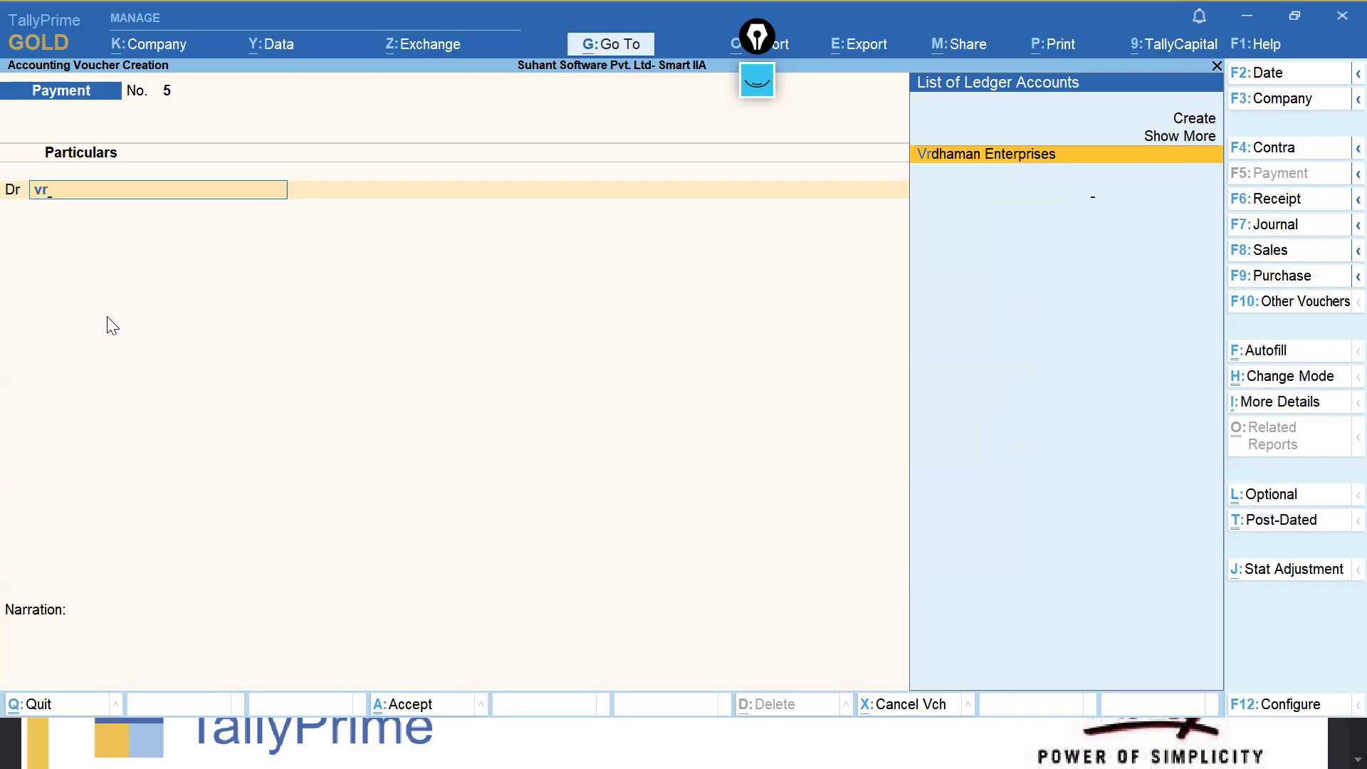
{"action": "key", "text": "Return"}
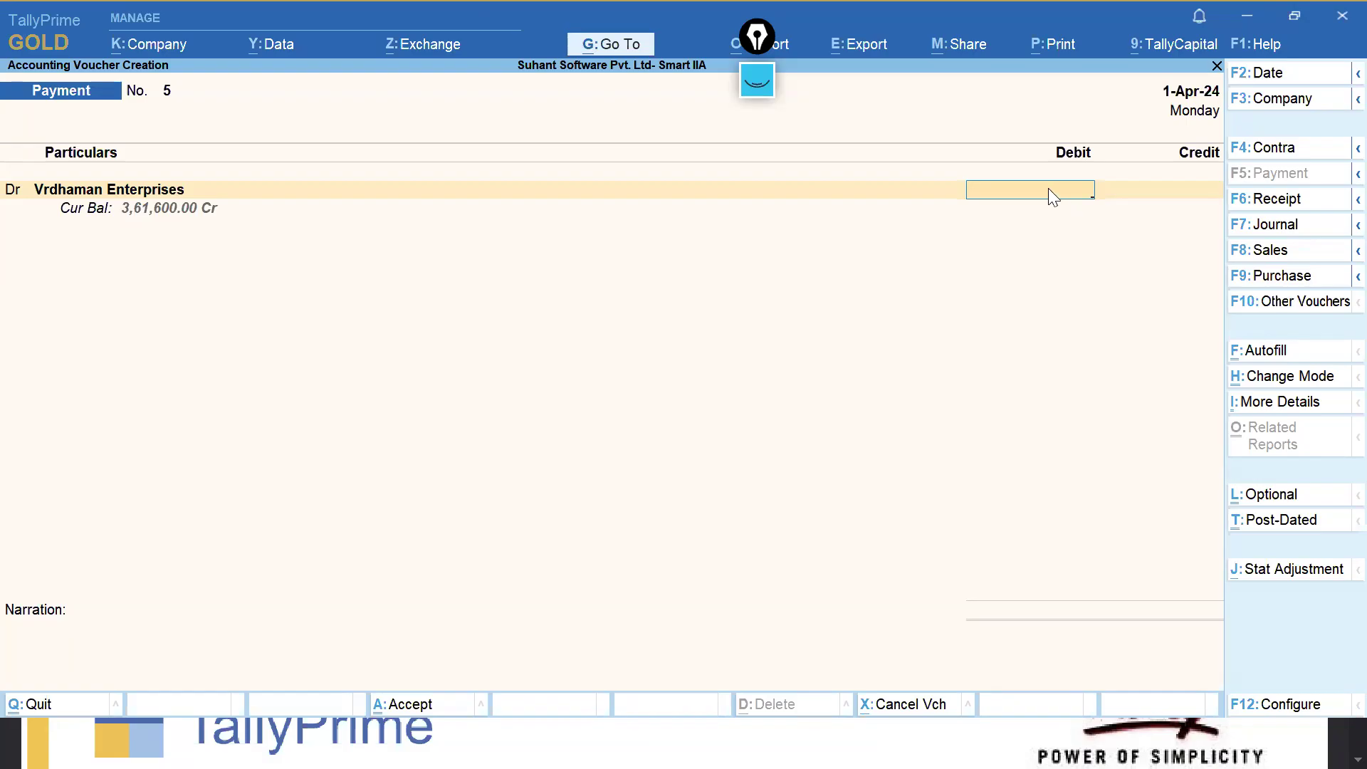
{"action": "key", "text": "ctrl+n"}
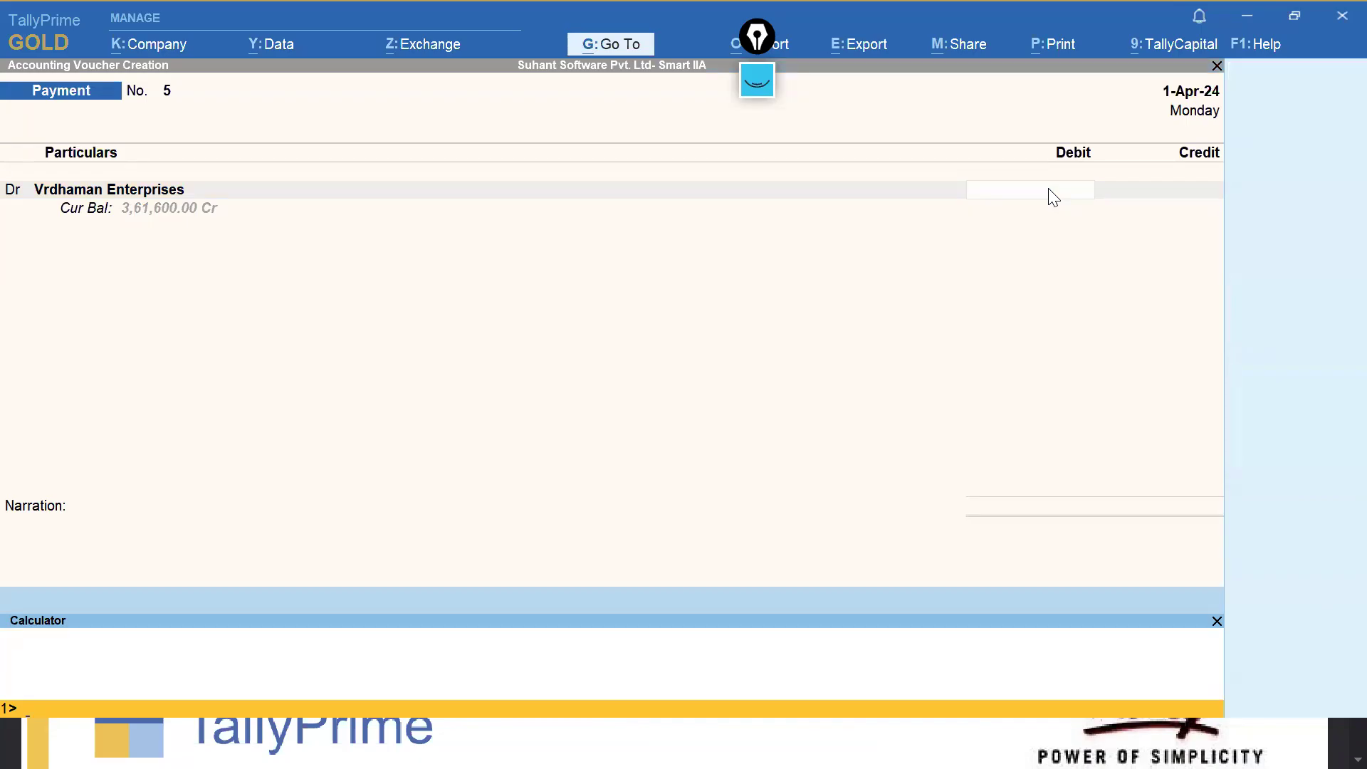
{"action": "type", "text": "257000+10"}
{"action": "type", "text": "4600"}
{"action": "key", "text": "Return"}
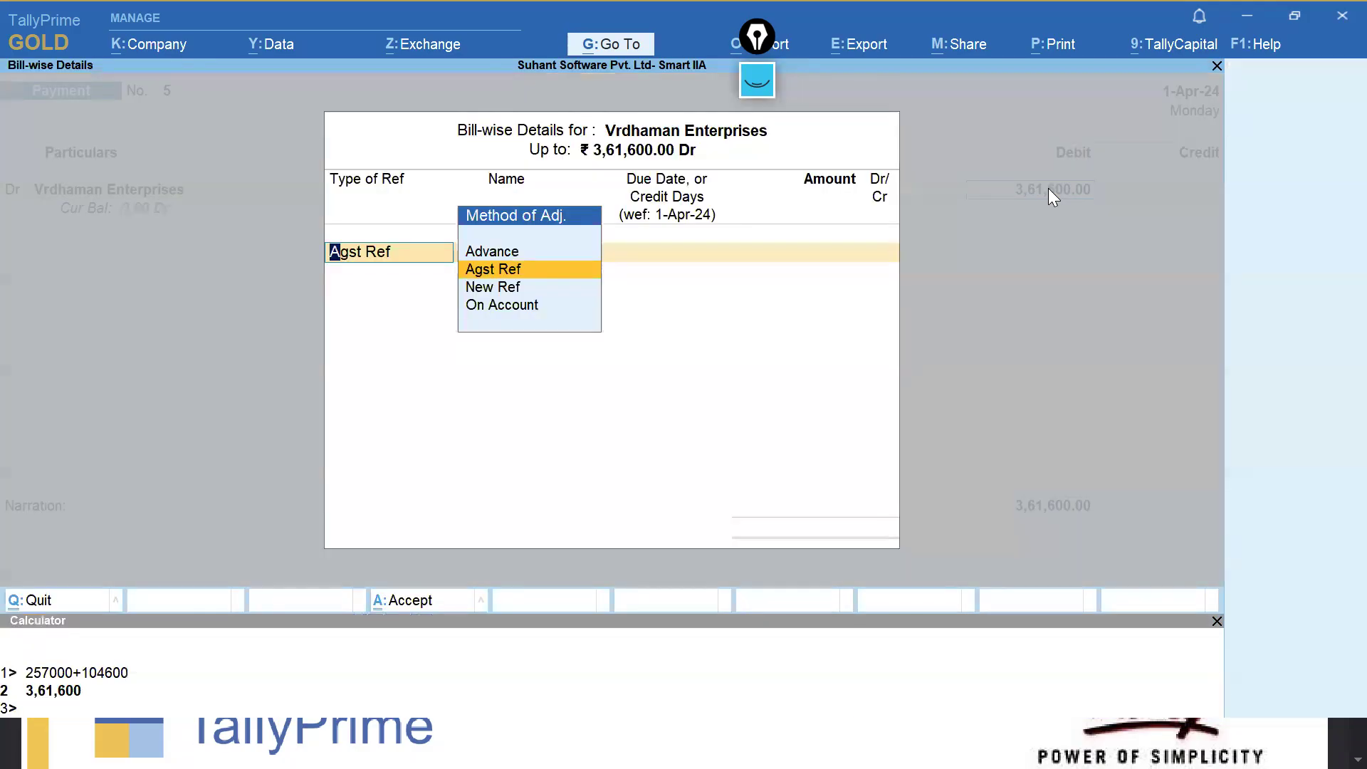
Adjust the Vrdhaman Enterprises payment as Agst Ref to bill 4 for 2,30,000 and bill 8 for 1,31,600.
{"action": "key", "text": "Return"}
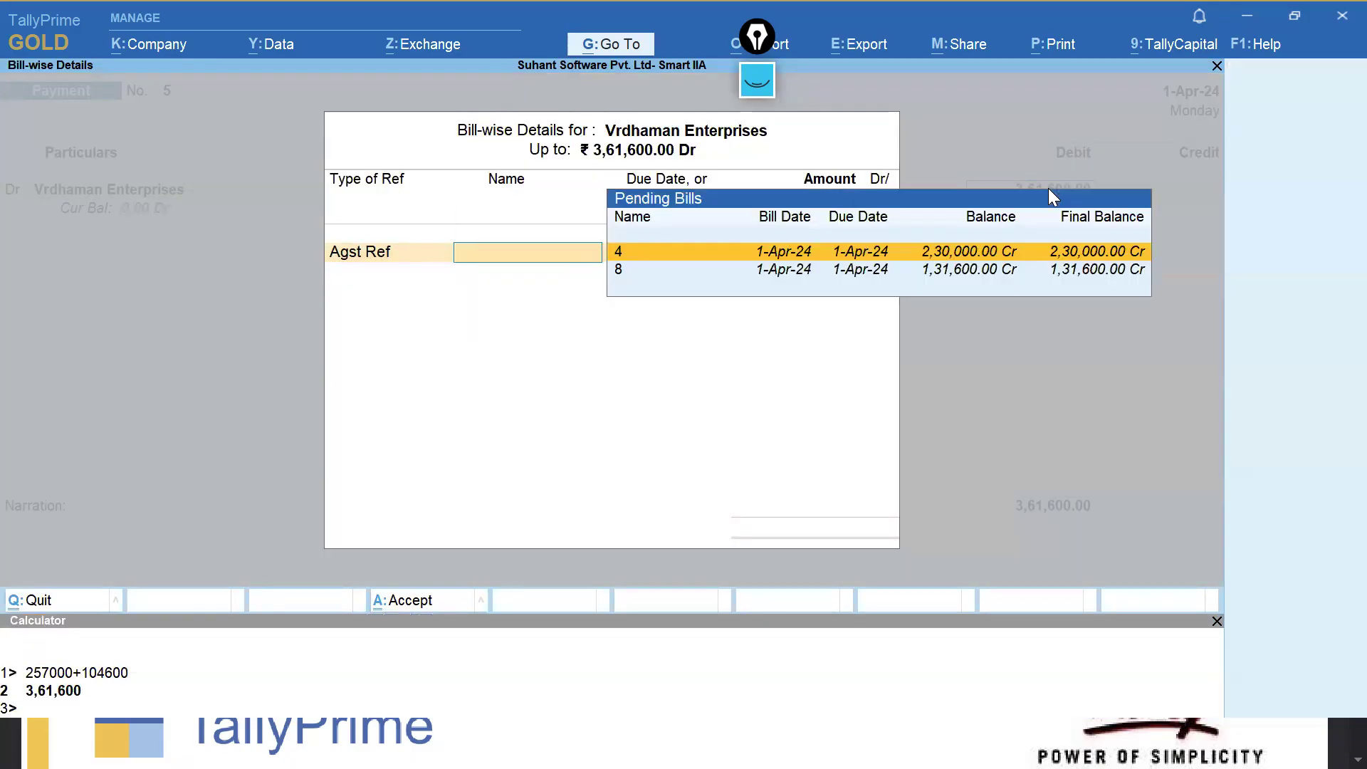
{"action": "key", "text": "Return"}
{"action": "key", "text": "Return"}
{"action": "key", "text": "Return"}
{"action": "key", "text": "Return"}
{"action": "key", "text": "Return"}
{"action": "key", "text": "Return"}
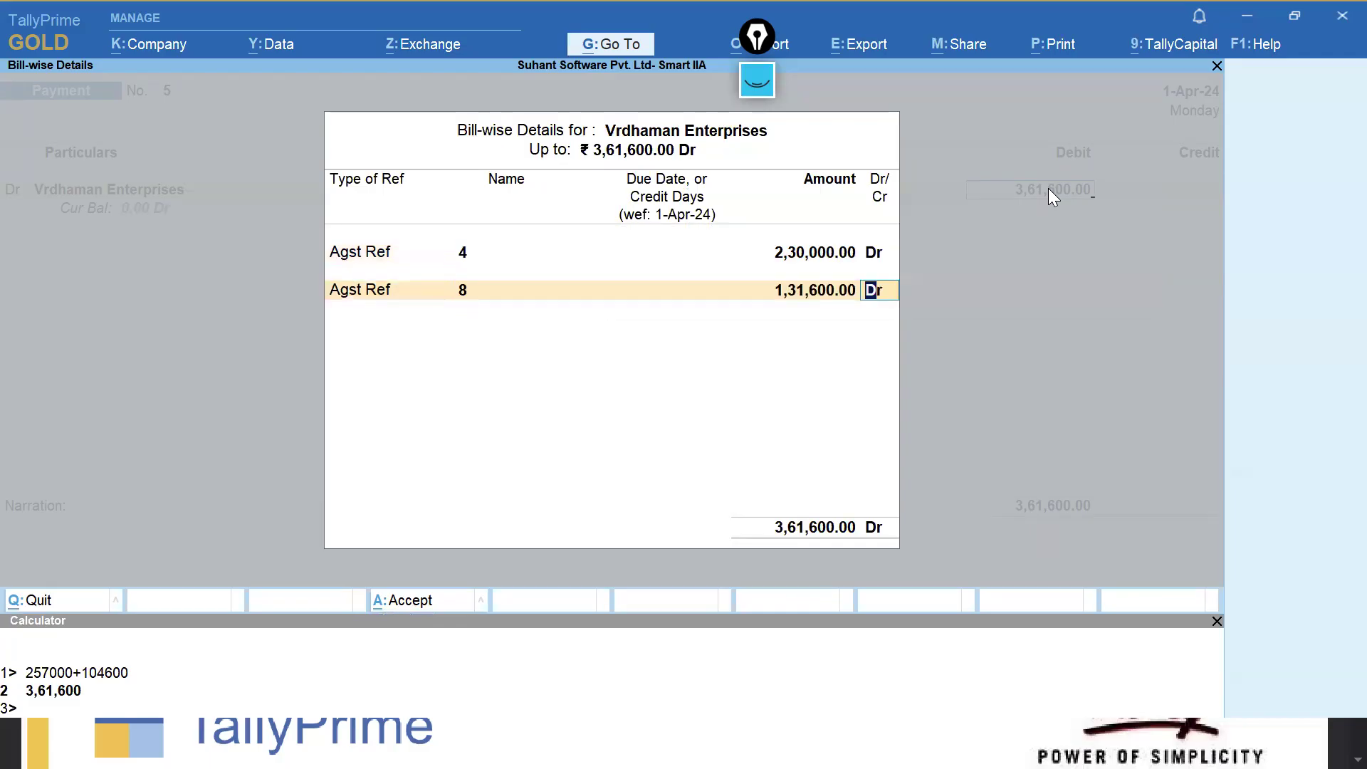
{"action": "key", "text": "Return"}
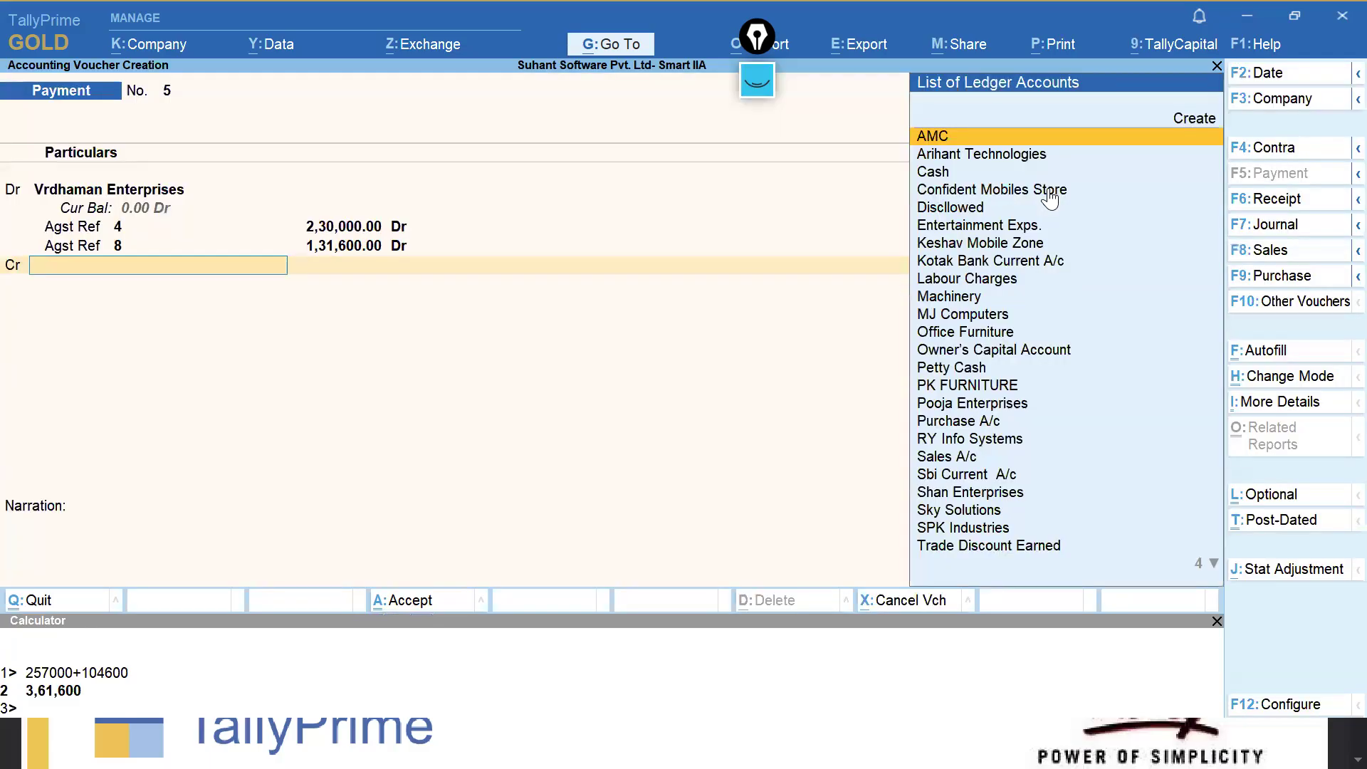
Credit Sbi Current A/c with 3,61,600 and save the Vrdhaman Enterprises payment voucher.
{"action": "type", "text": "Sb"}
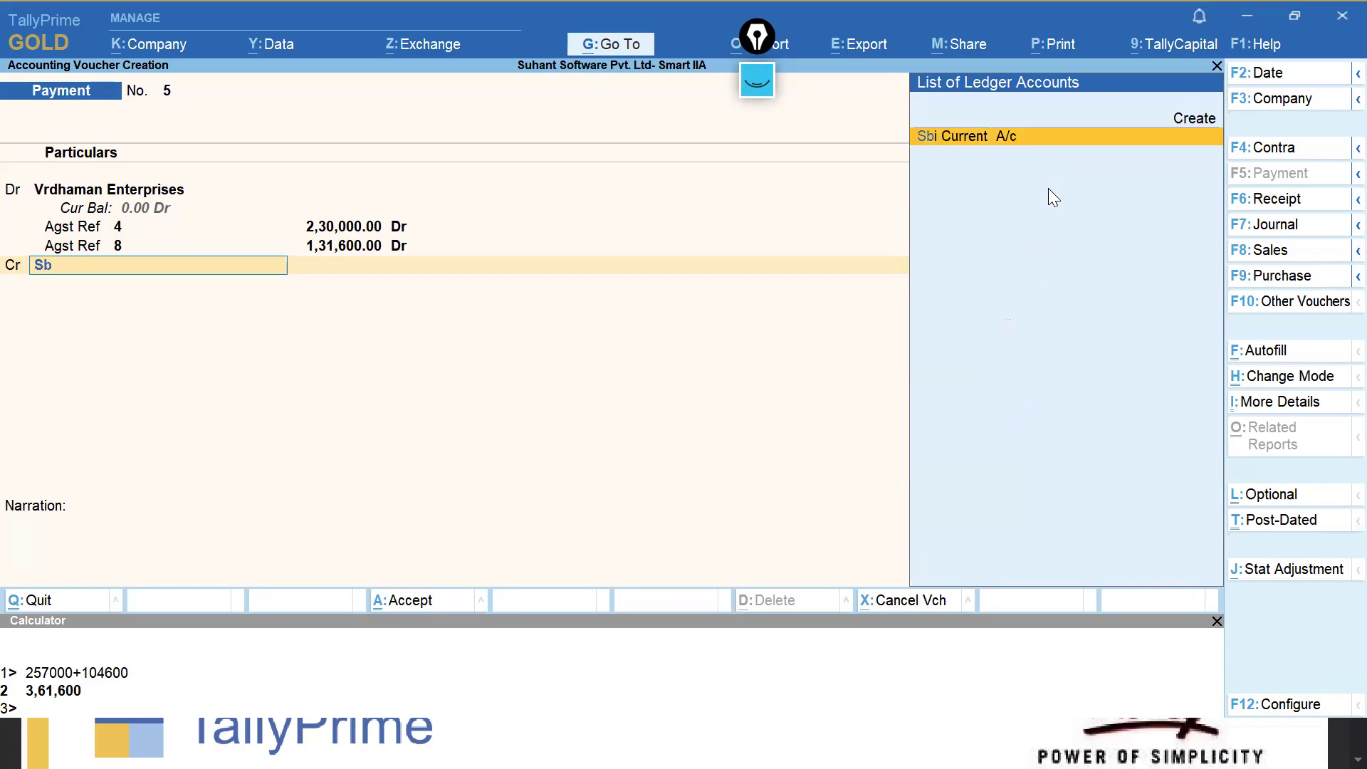
{"action": "type", "text": "i"}
{"action": "key", "text": "Return"}
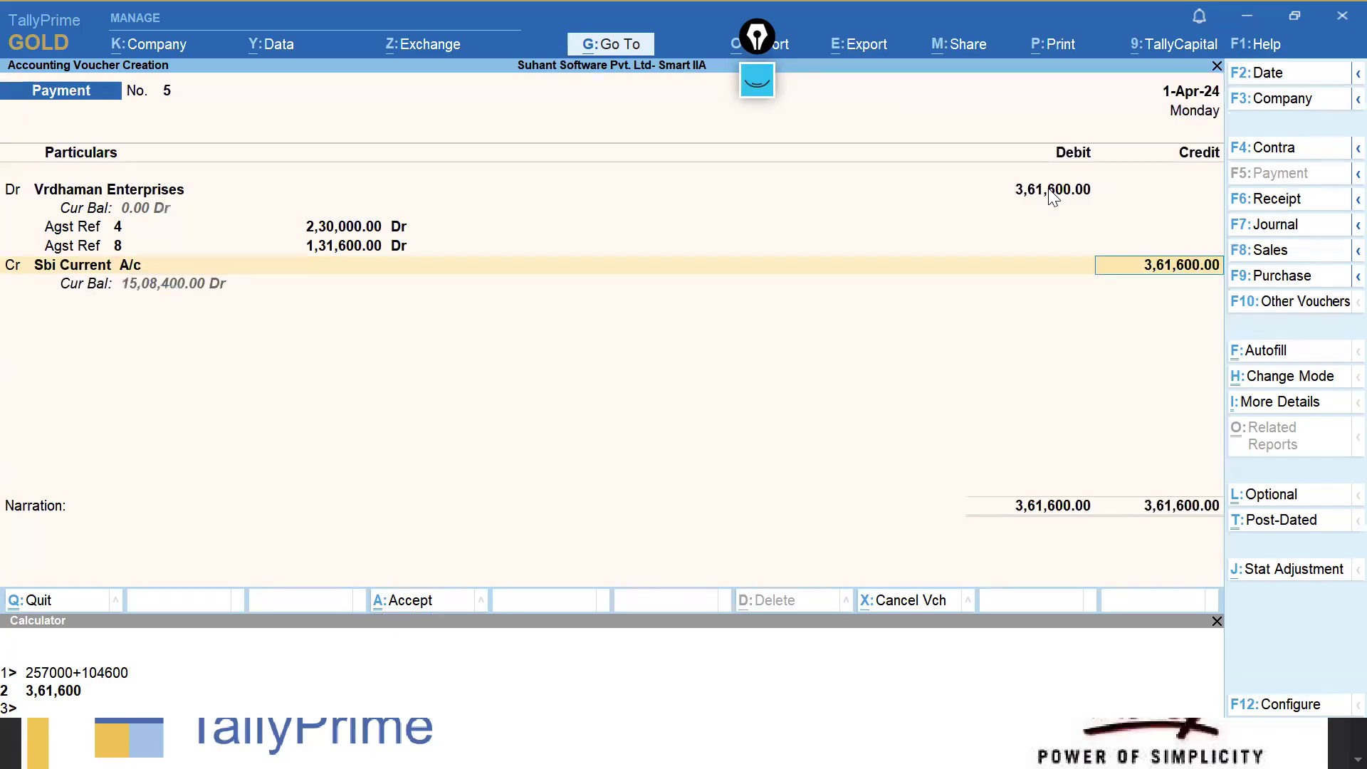
{"action": "key", "text": "ctrl"}
{"action": "key", "text": "ctrl+a"}
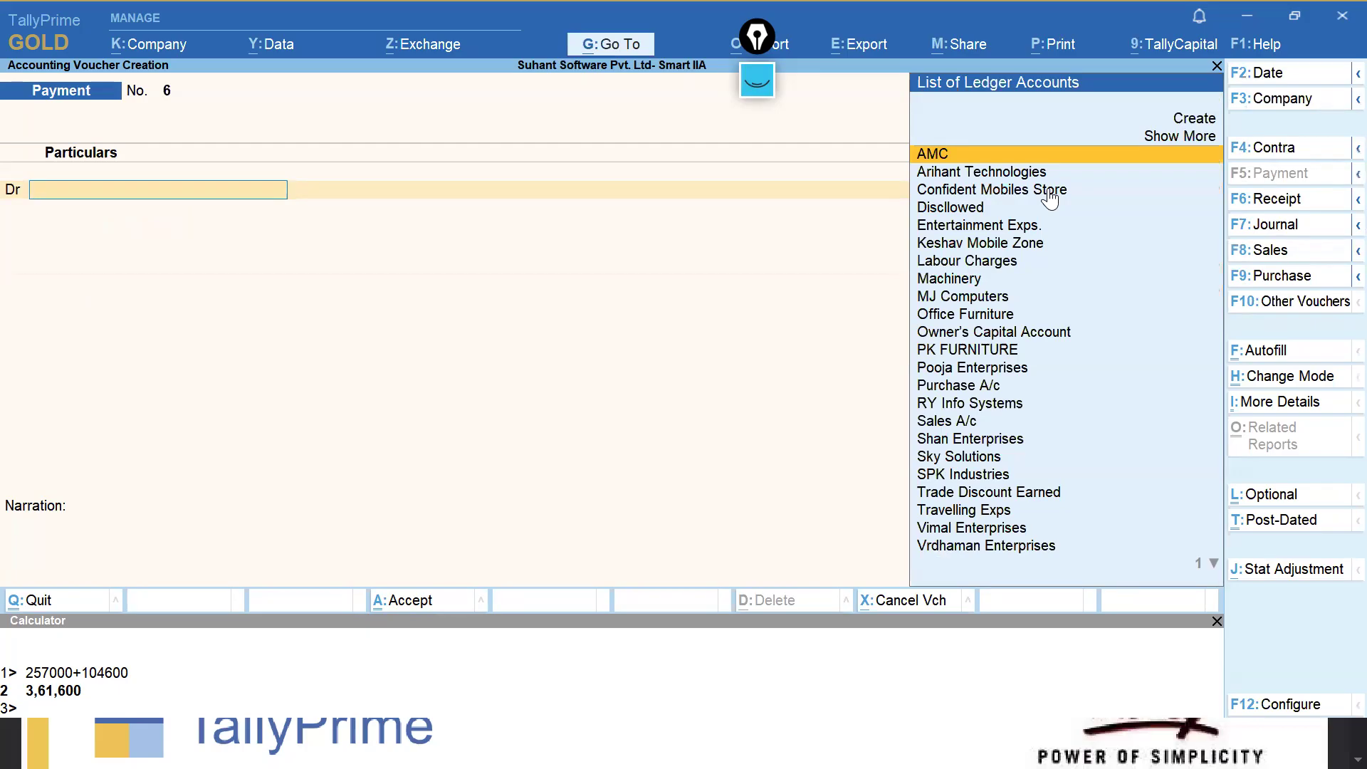
Debit MJ Computers with 6,67,500 in a new payment voucher and adjust it as Agst Ref to bill 5.
{"action": "type", "text": "Mj"}
{"action": "key", "text": "Return"}
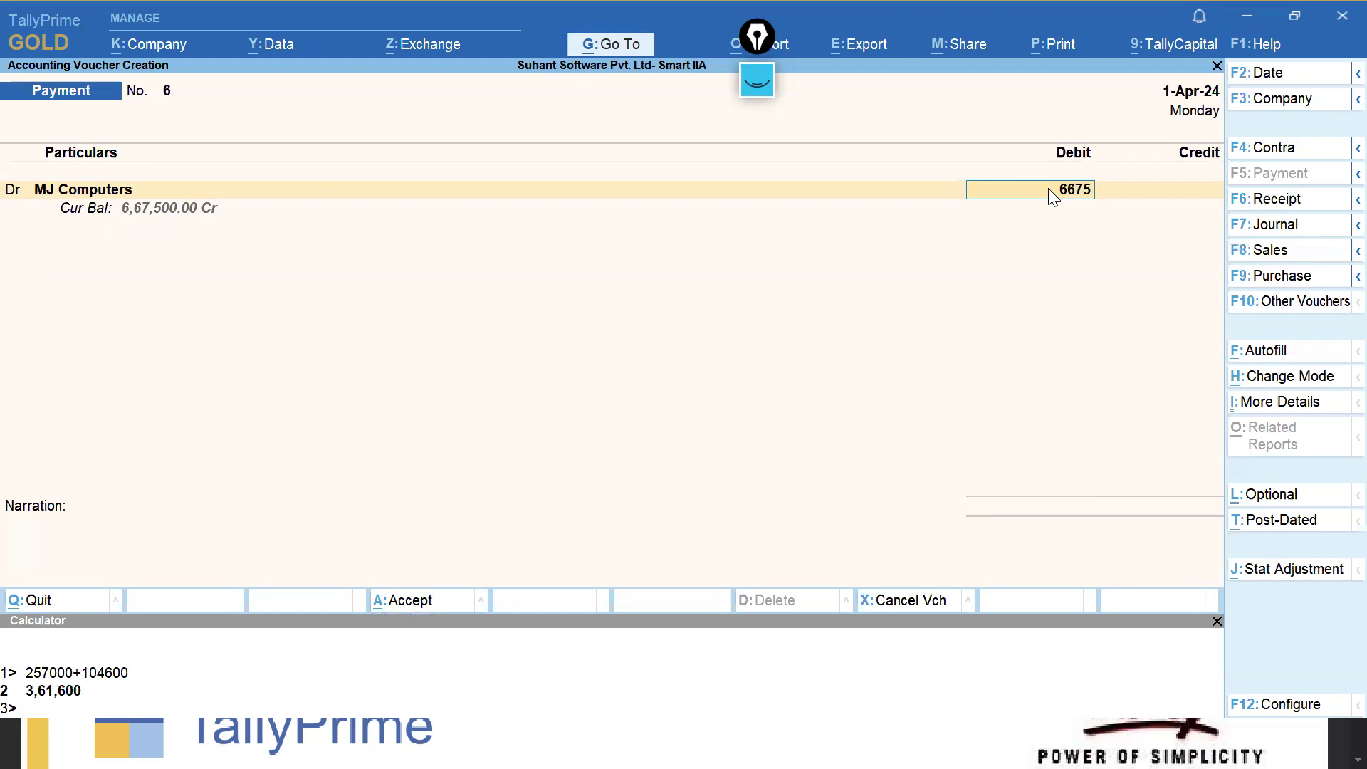
{"action": "key", "text": "Return"}
{"action": "key", "text": "Return"}
{"action": "key", "text": "Return"}
{"action": "key", "text": "Return"}
{"action": "key", "text": "Return"}
{"action": "key", "text": "Return"}
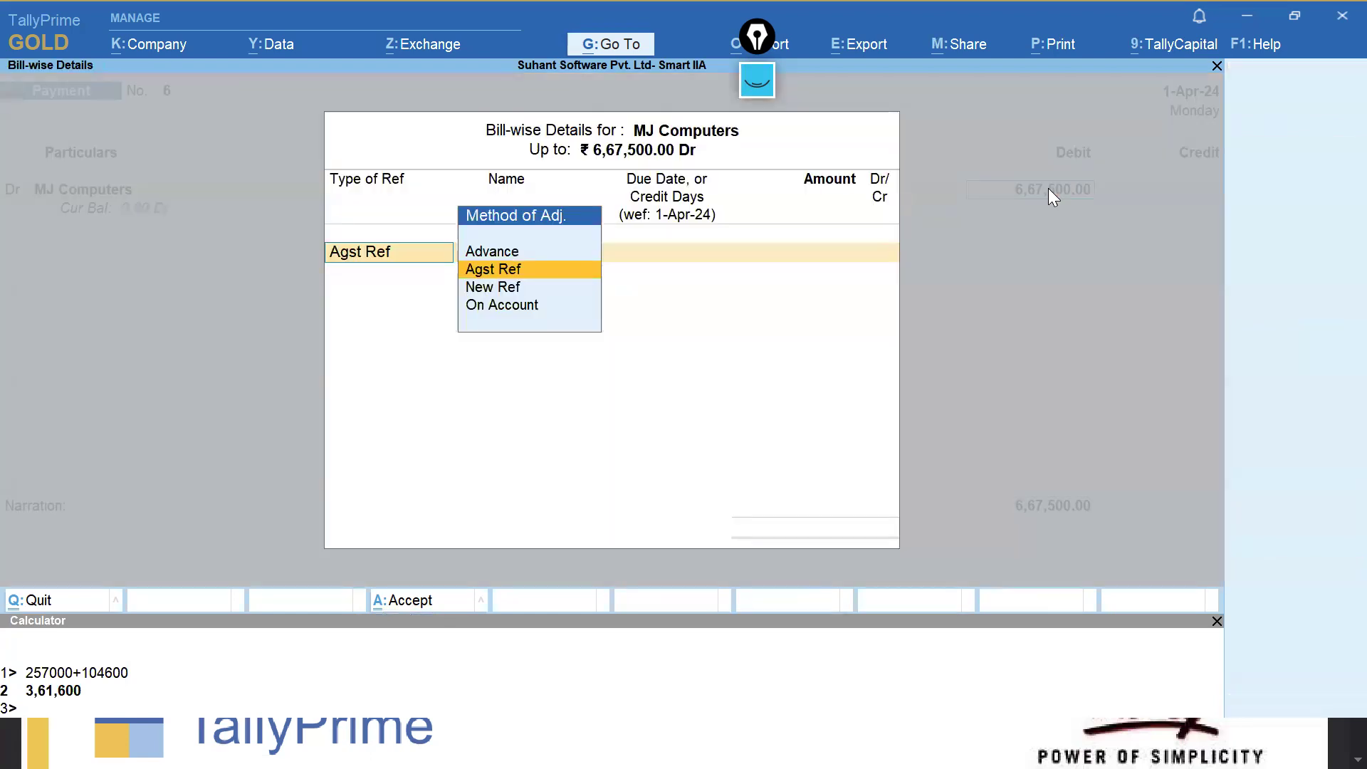
{"action": "key", "text": "Return"}
Credit Sbi Current A/c with 6,67,500 and save the MJ Computers payment voucher.
{"action": "type", "text": "sb"}
{"action": "key", "text": "Return"}
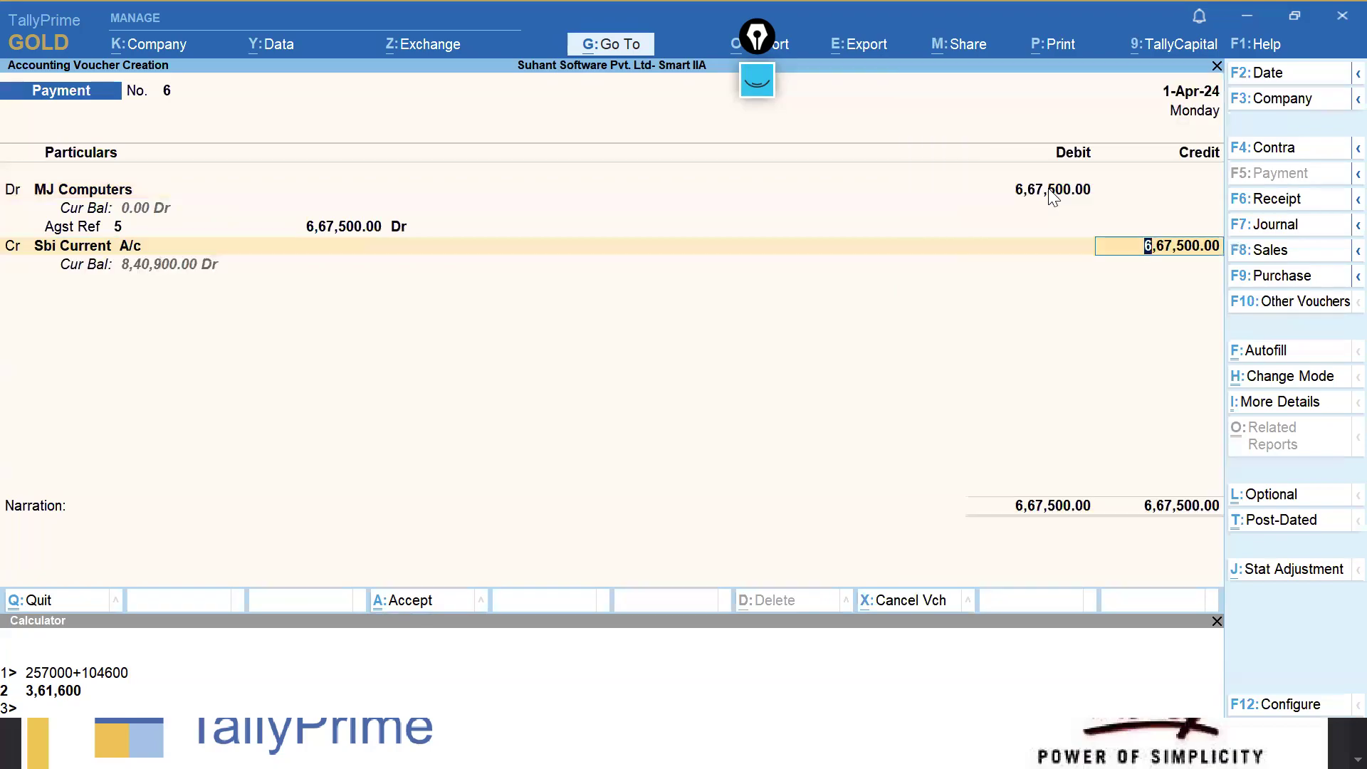
{"action": "key", "text": "Return"}
{"action": "key", "text": "ctrl"}
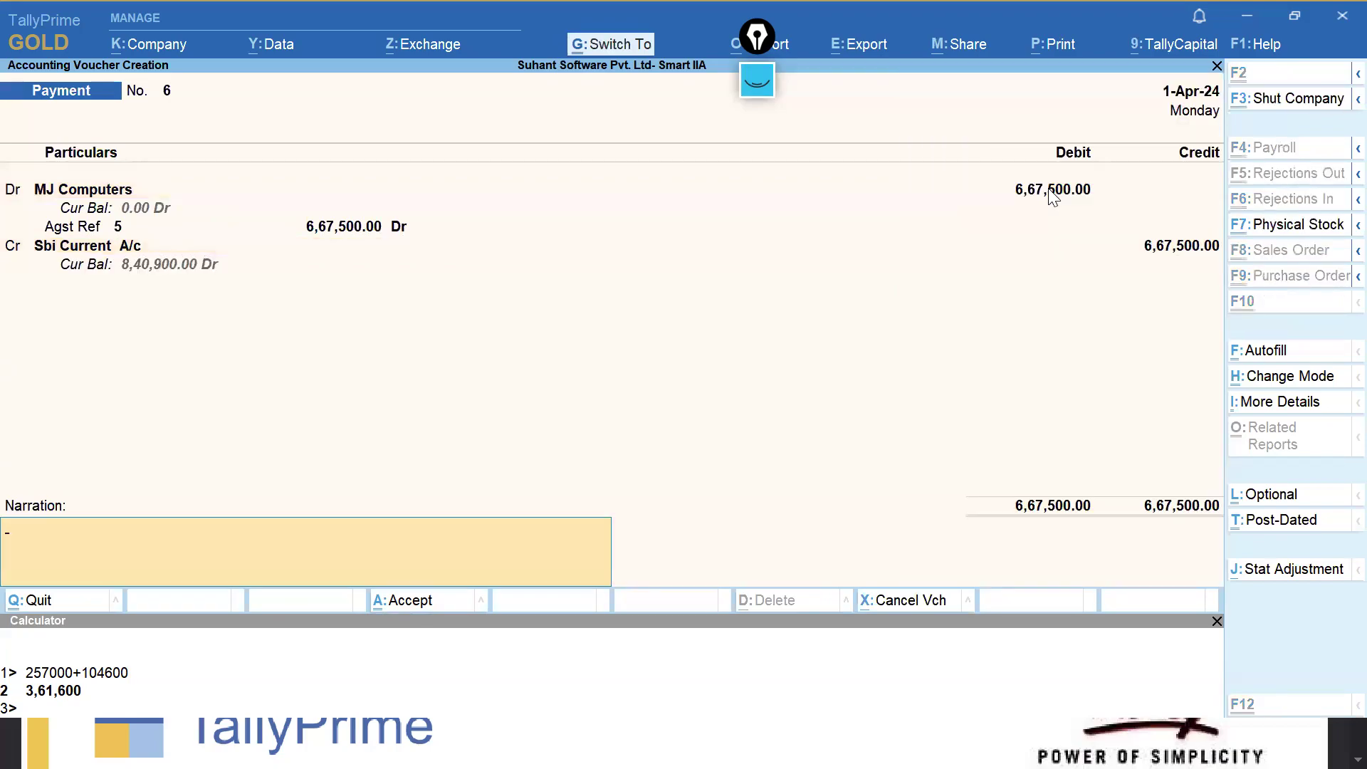
{"action": "key", "text": "ctrl+a"}
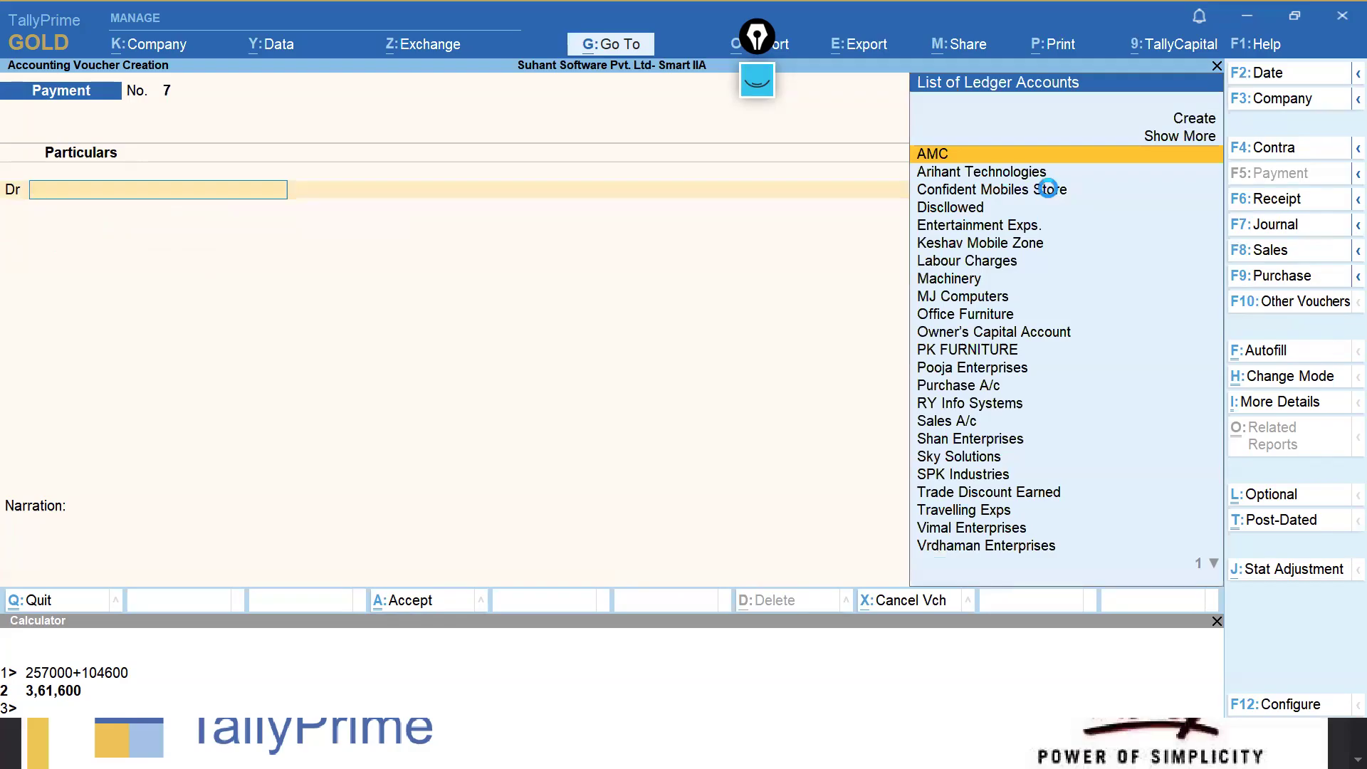
{"action": "key", "text": "Page_Up"}
{"action": "key", "text": "ctrl"}
{"action": "key", "text": "ctrl+a"}
Create an Electricity Exps. ledger under Indirect Expenses as the debit account of a new payment voucher.
{"action": "type", "text": "El"}
{"action": "key", "text": "Up"}
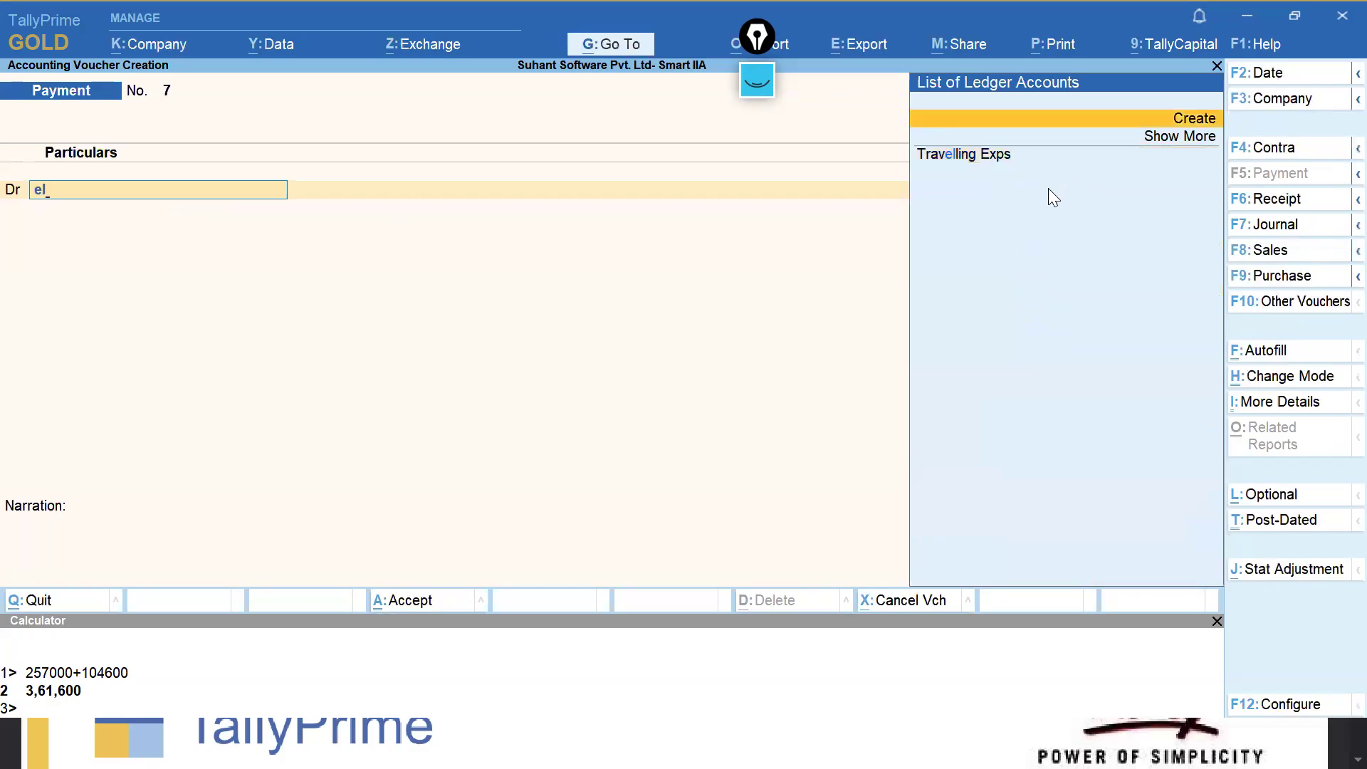
{"action": "key", "text": "Return"}
{"action": "type", "text": "Electriciry"}
{"action": "key", "text": "BackSpace"}
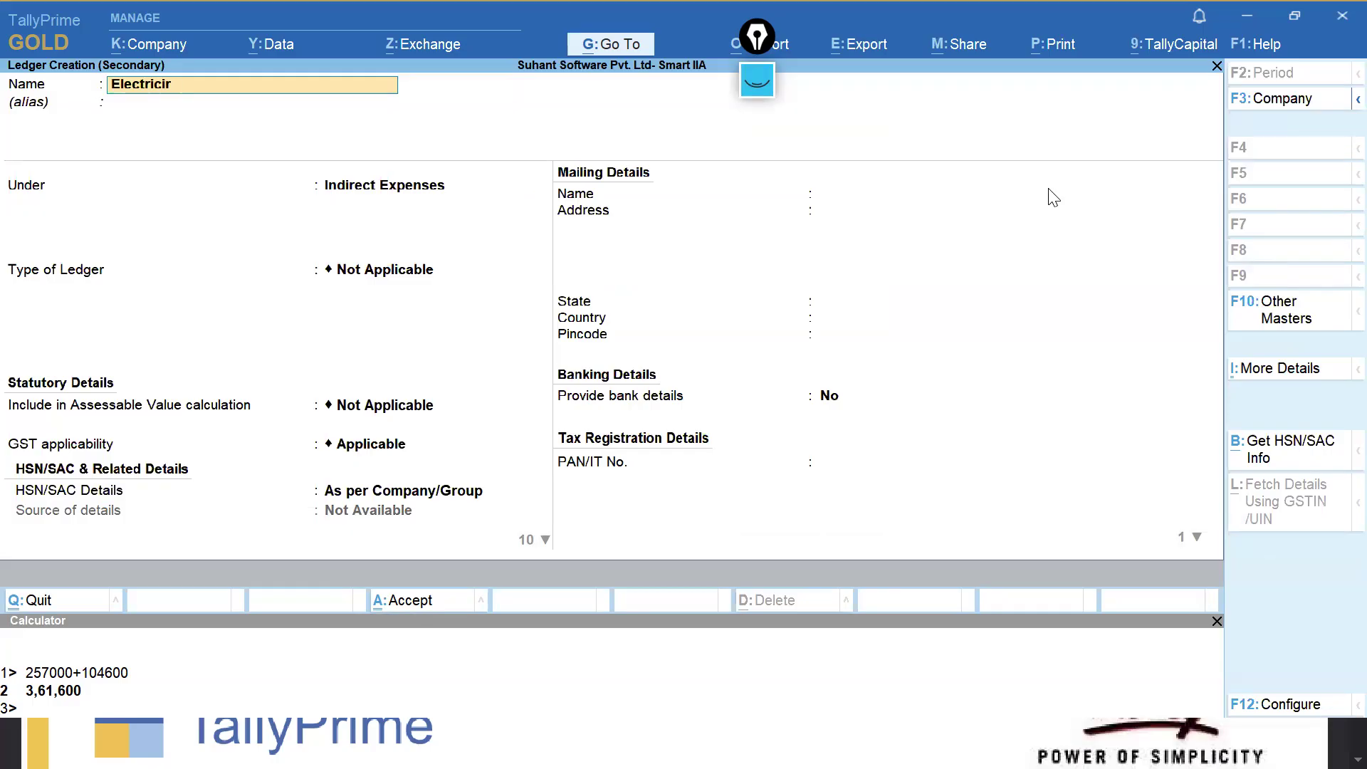
{"action": "type", "text": "ty Exps."}
{"action": "key", "text": "Return"}
{"action": "key", "text": "Return"}
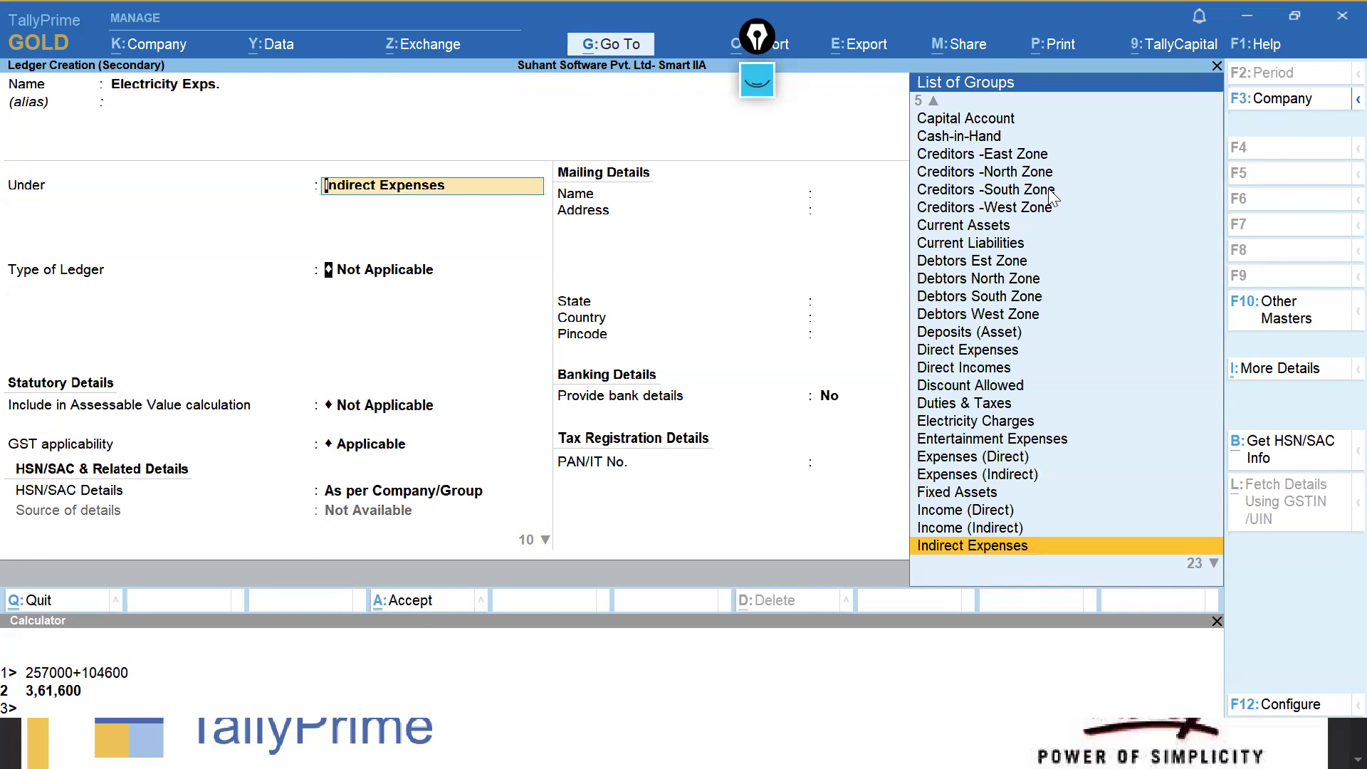
{"action": "key", "text": "ctrl+a"}
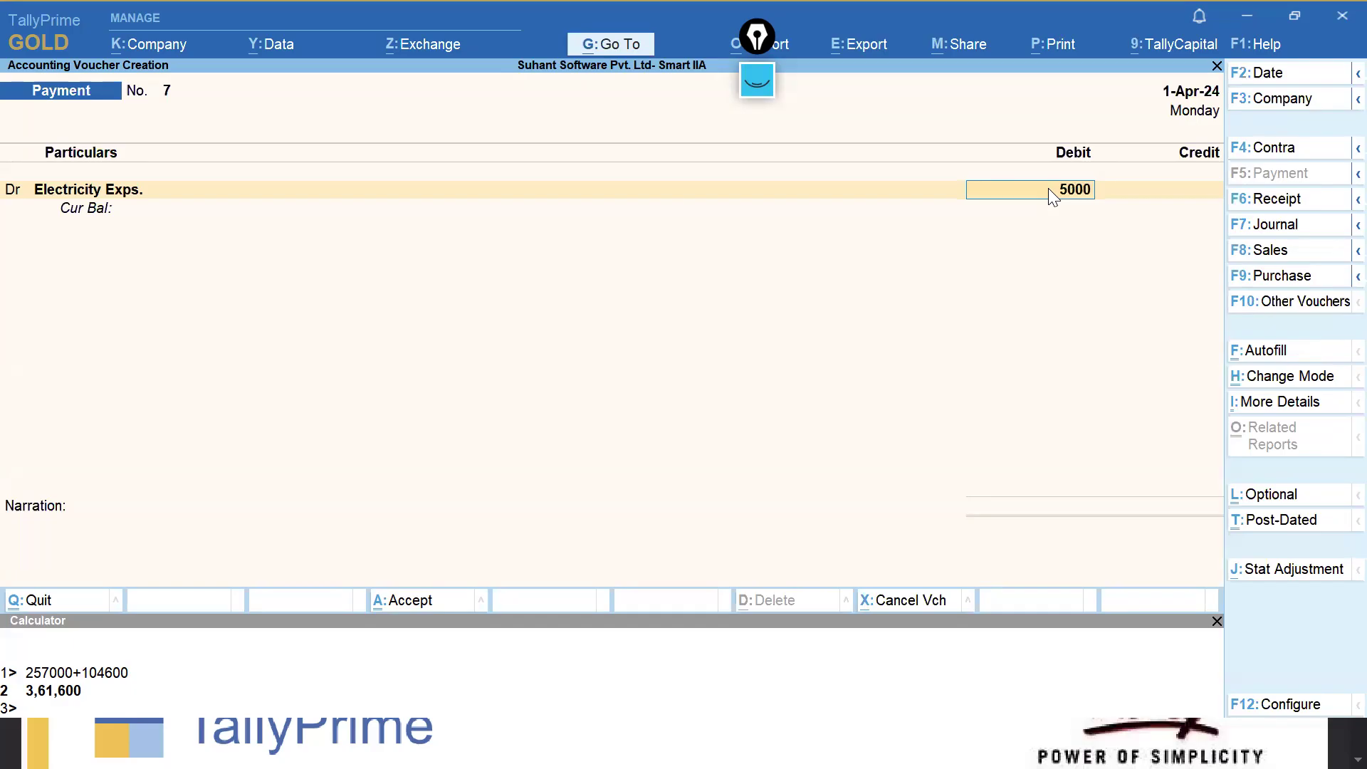
Debit Electricity Exps. with 5,000, credit Sbi Current A/c with the same amount and save the payment voucher.
{"action": "key", "text": "Return"}
{"action": "type", "text": "Sbi"}
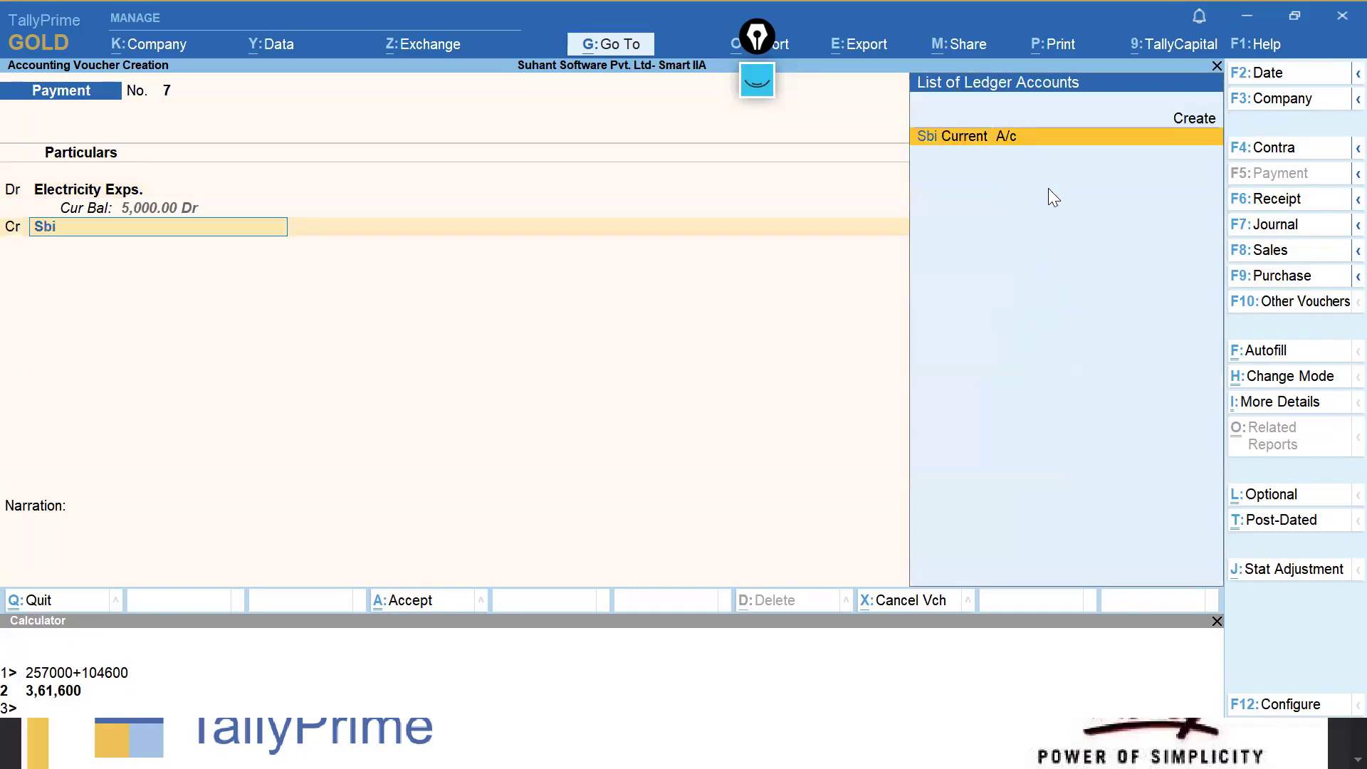
{"action": "key", "text": "Return"}
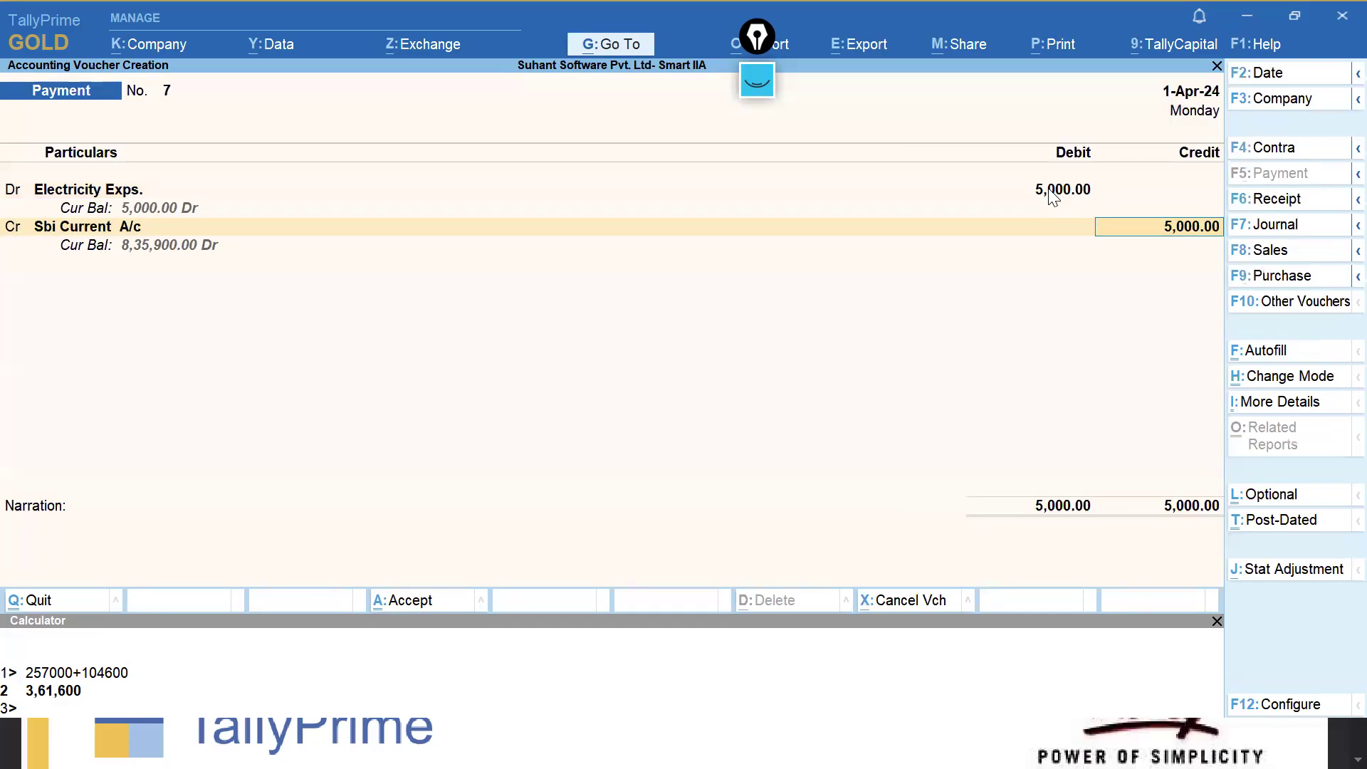
{"action": "key", "text": "ctrl+a"}
{"action": "key", "text": "Page_Up"}
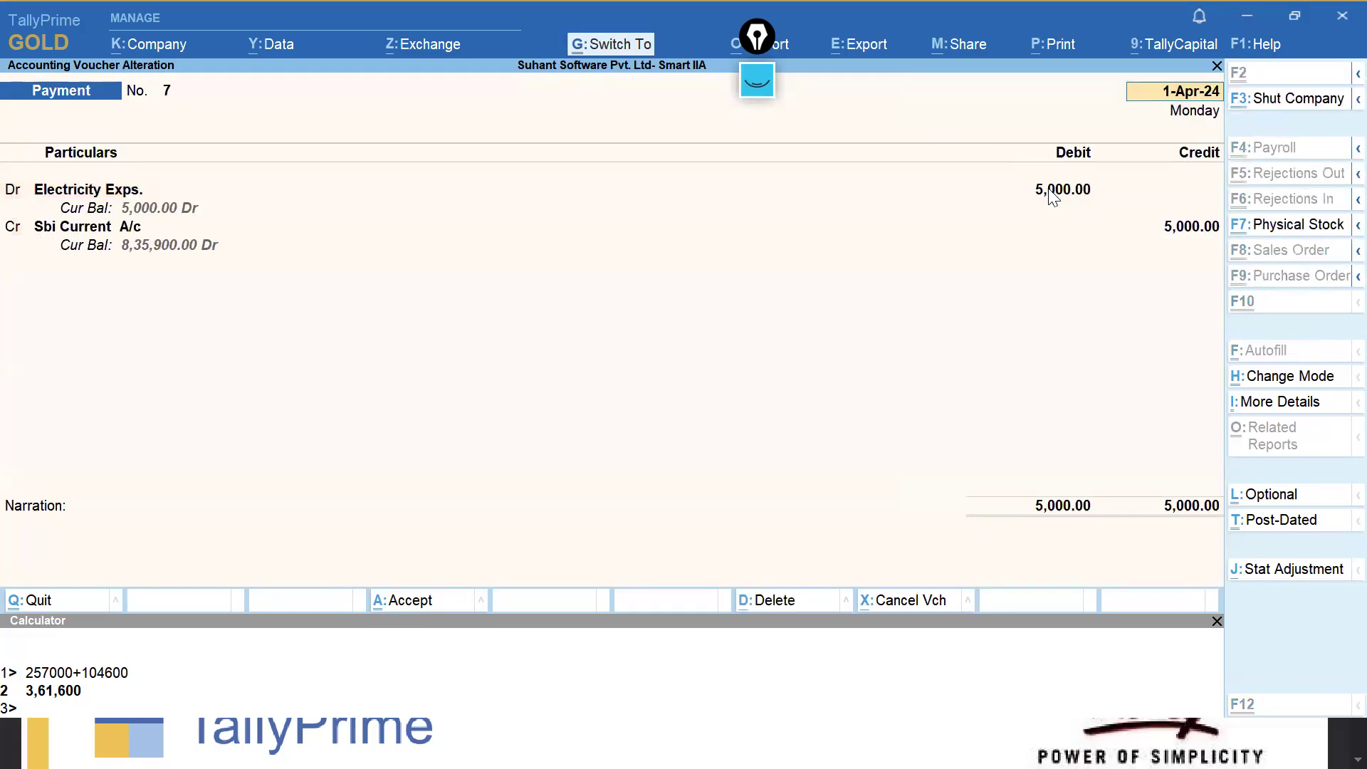
{"action": "key", "text": "ctrl+a"}
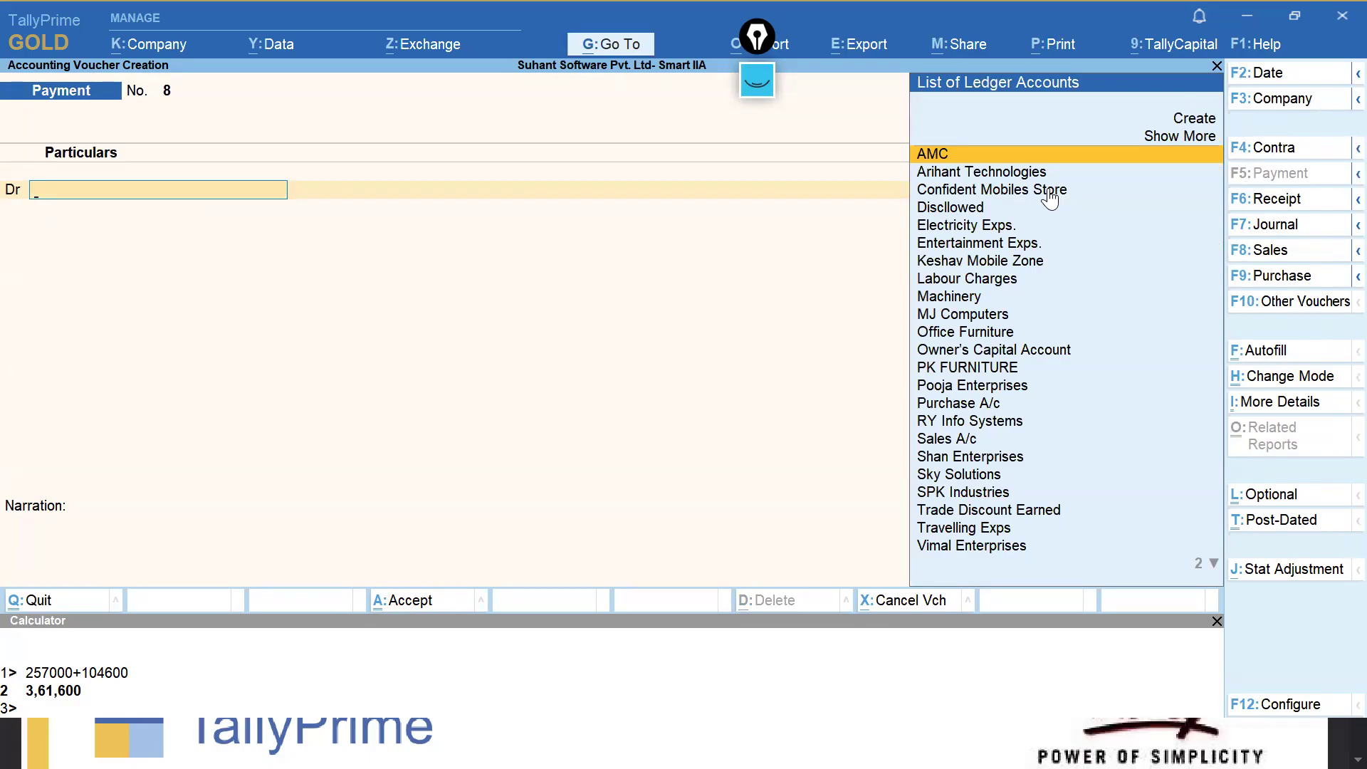
Create an Office Rent ledger as the debit account of a new payment voucher.
{"action": "type", "text": "Off"}
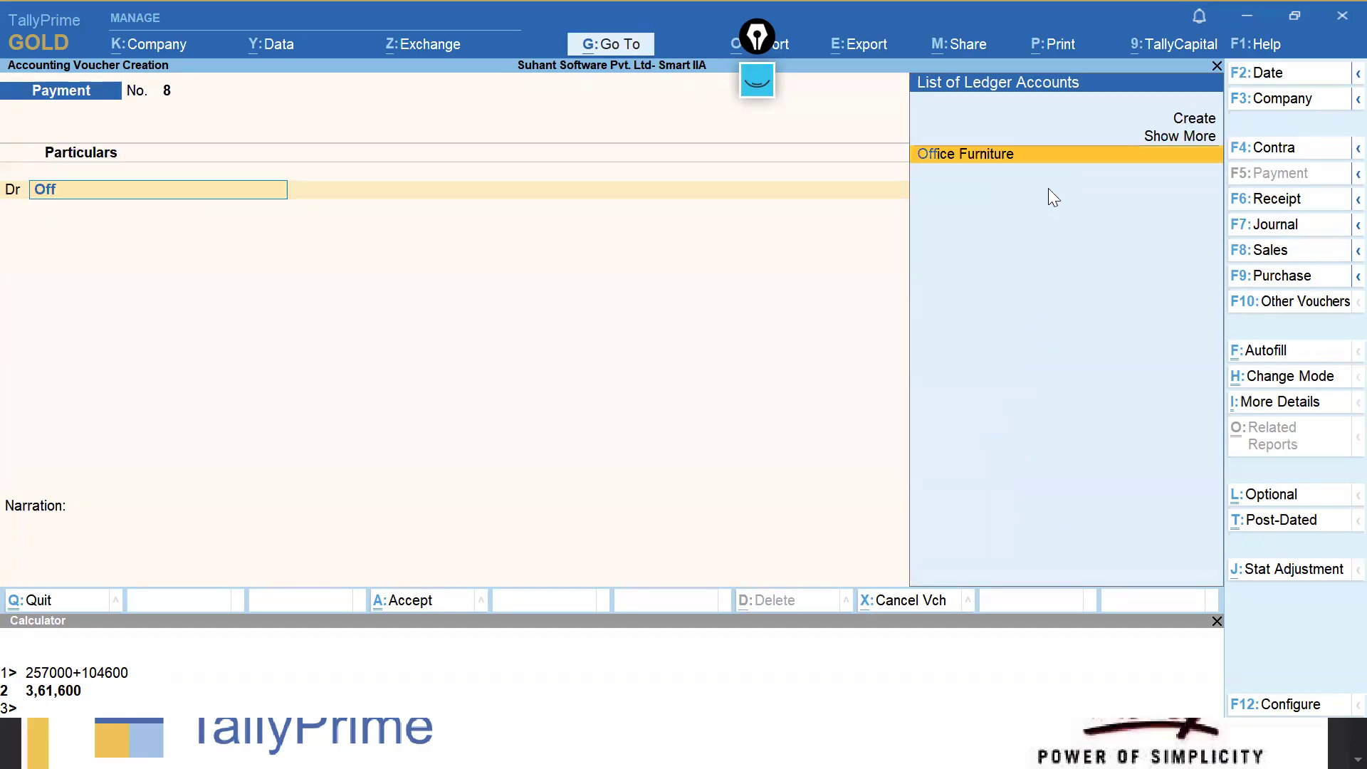
{"action": "key", "text": "Up"}
{"action": "key", "text": "Up"}
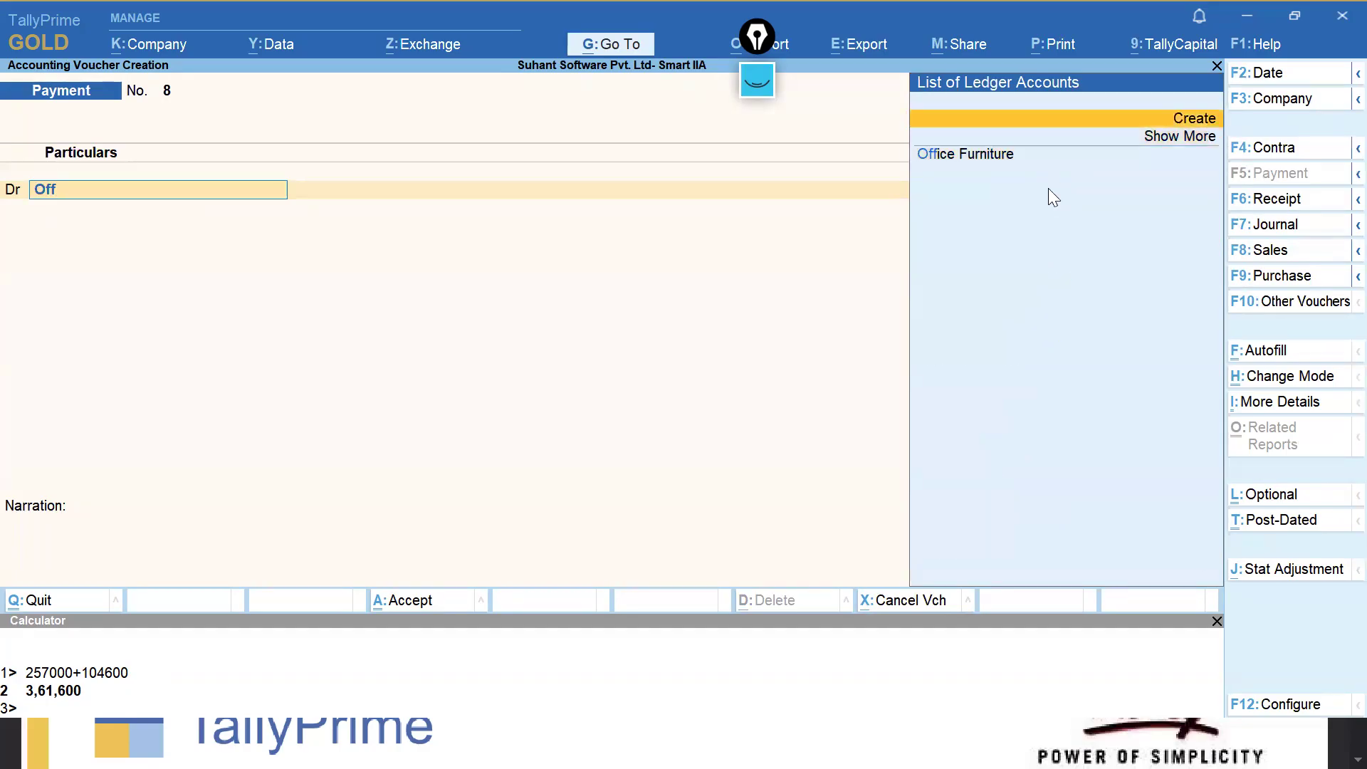
{"action": "key", "text": "Return"}
{"action": "type", "text": "ice Rent"}
{"action": "key", "text": "Return"}
{"action": "key", "text": "Return"}
{"action": "key", "text": "Return"}
{"action": "key", "text": "ctrl+a"}
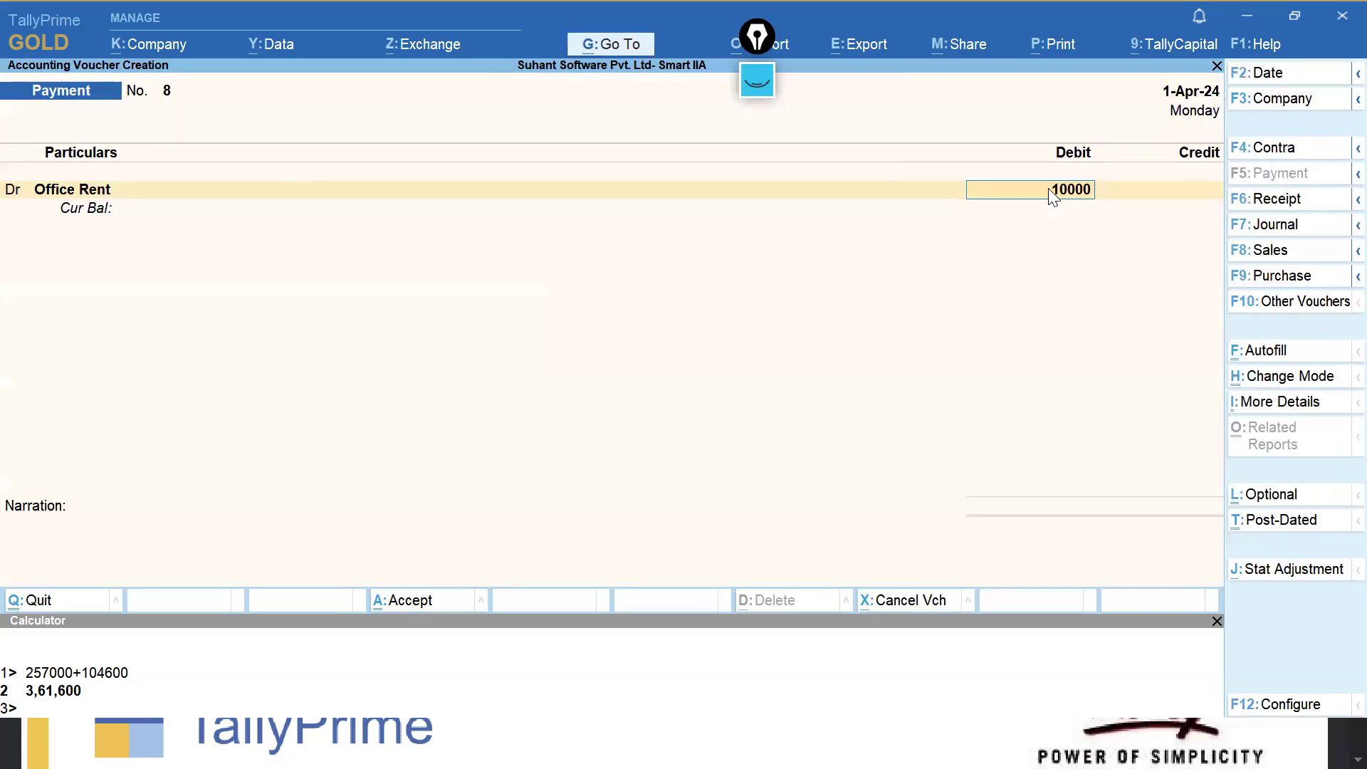
Debit Office Rent with 10,000, credit Sbi Current A/c with the same amount and save the payment voucher.
{"action": "type", "text": "10000"}
{"action": "key", "text": "Return"}
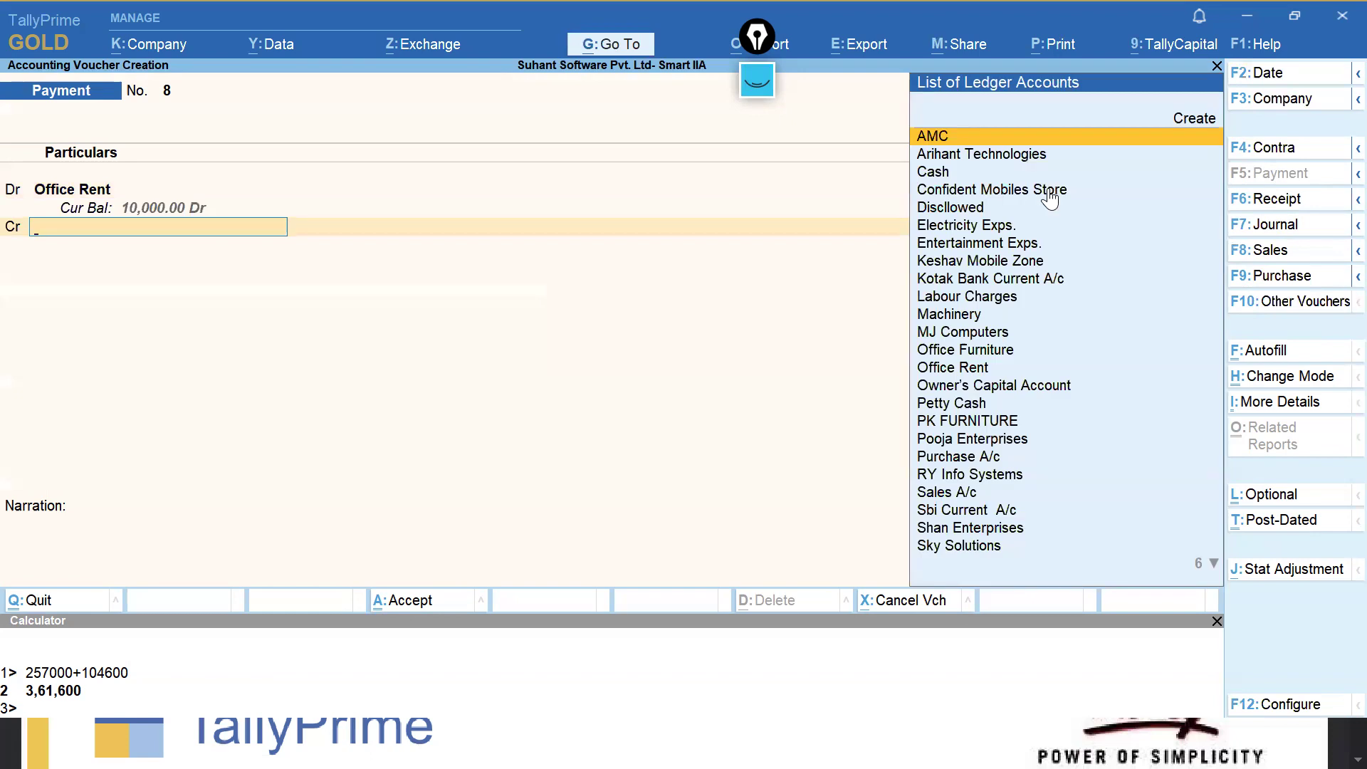
{"action": "type", "text": "Sbi"}
{"action": "key", "text": "Return"}
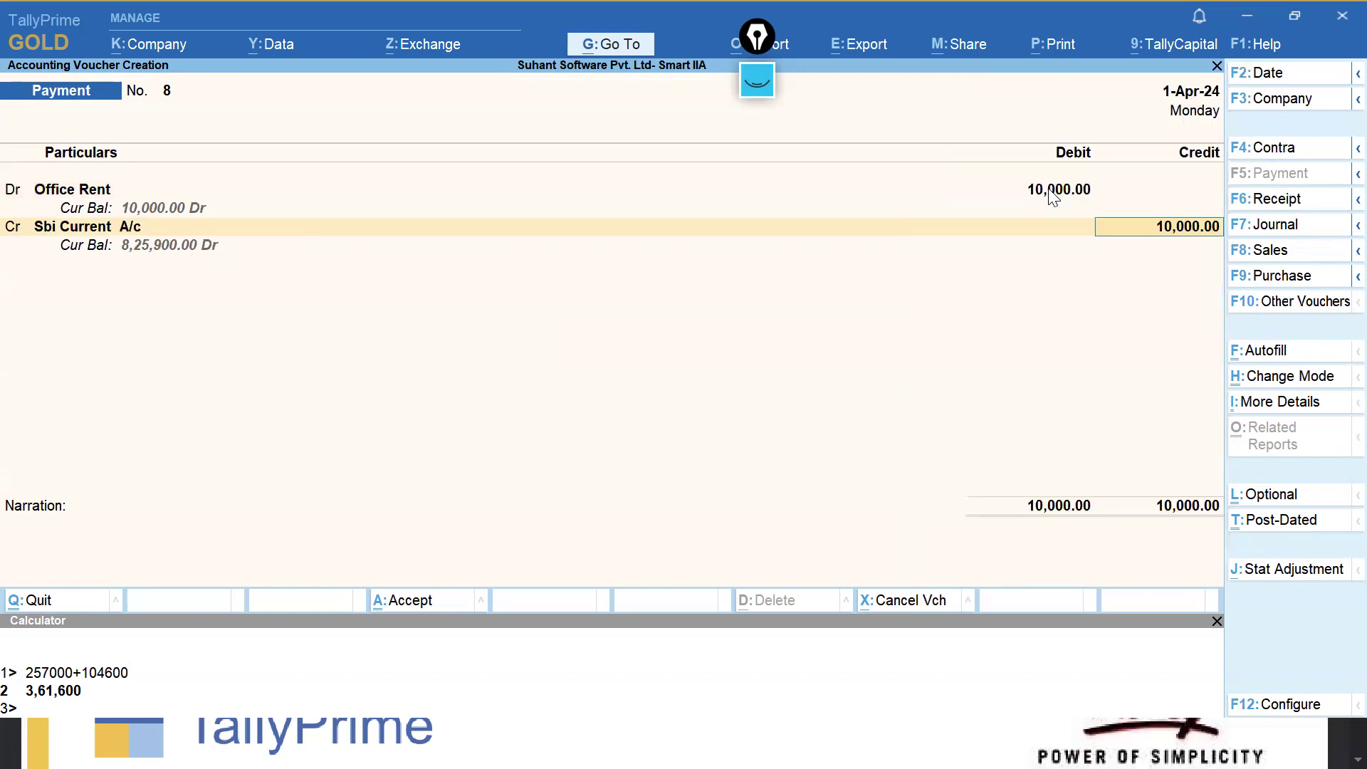
{"action": "key", "text": "ctrl+a"}
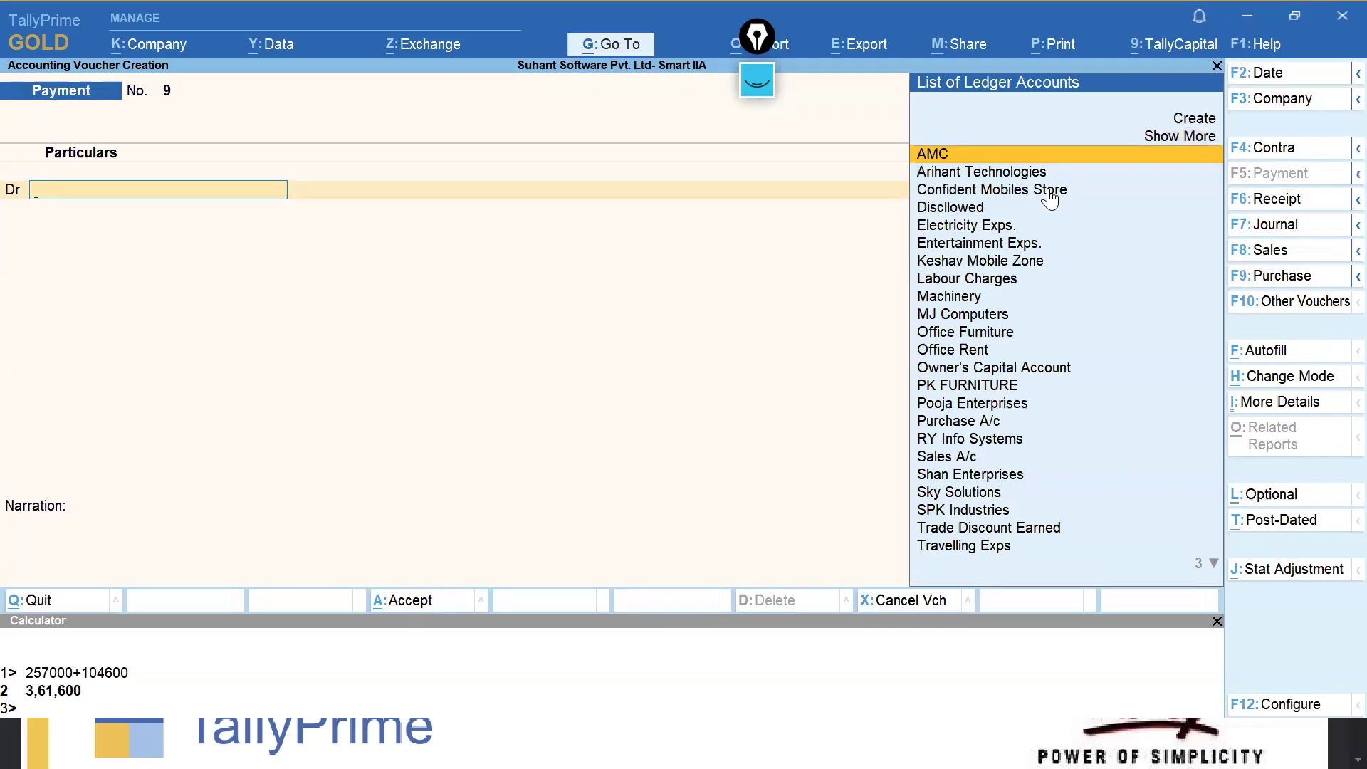
Create a Salaries ledger under Indirect Expenses as the debit account of a new payment voucher.
{"action": "type", "text": "Sal"}
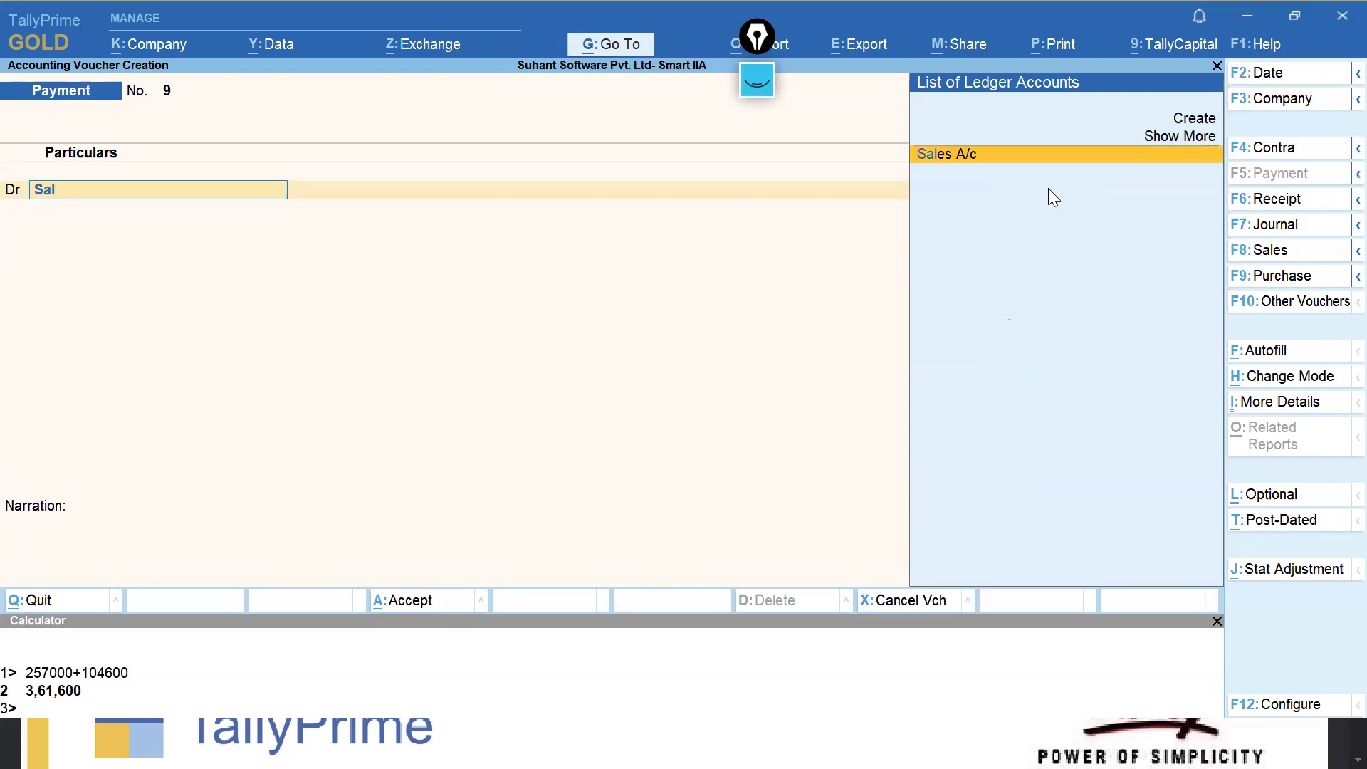
{"action": "key", "text": "alt+c"}
{"action": "type", "text": "aries"}
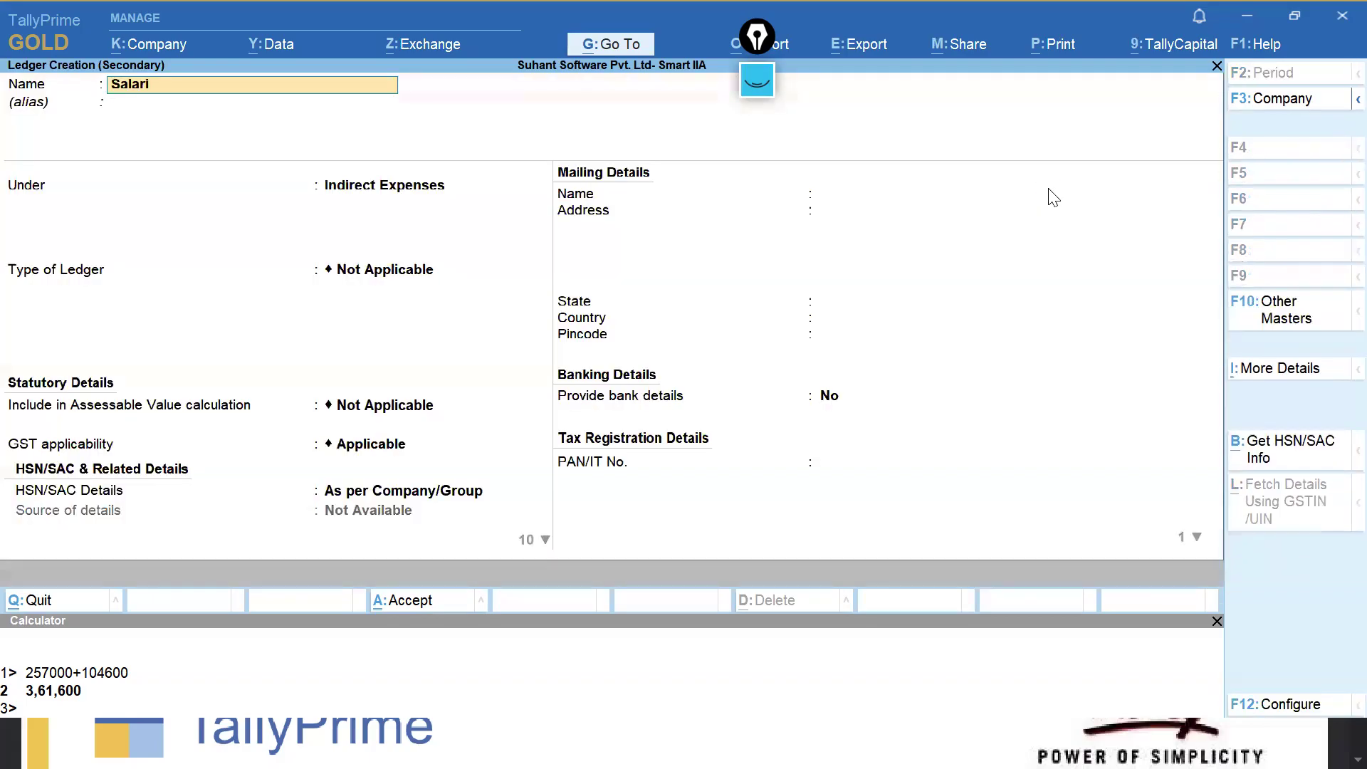
{"action": "key", "text": "Return"}
{"action": "key", "text": "Return"}
{"action": "key", "text": "Return"}
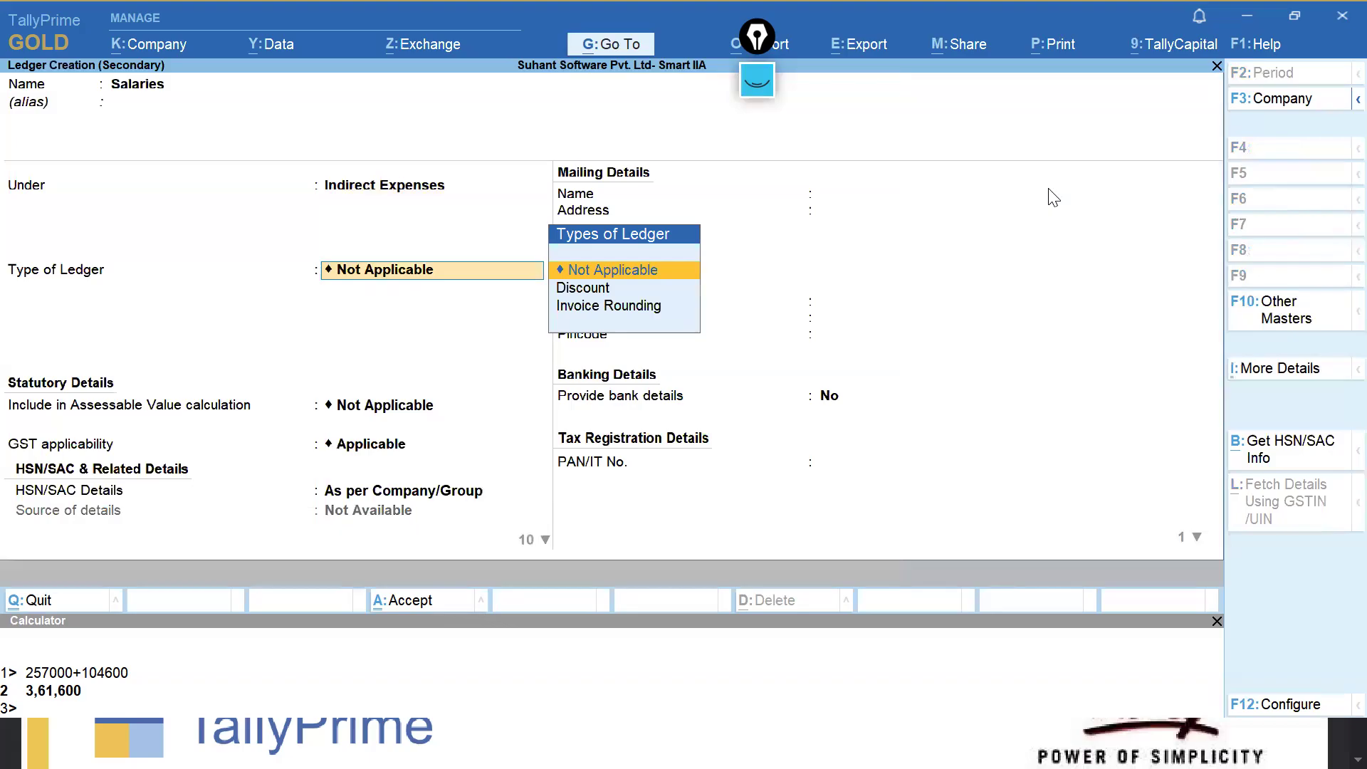
{"action": "key", "text": "ctrl+a"}
{"action": "key", "text": "Return"}
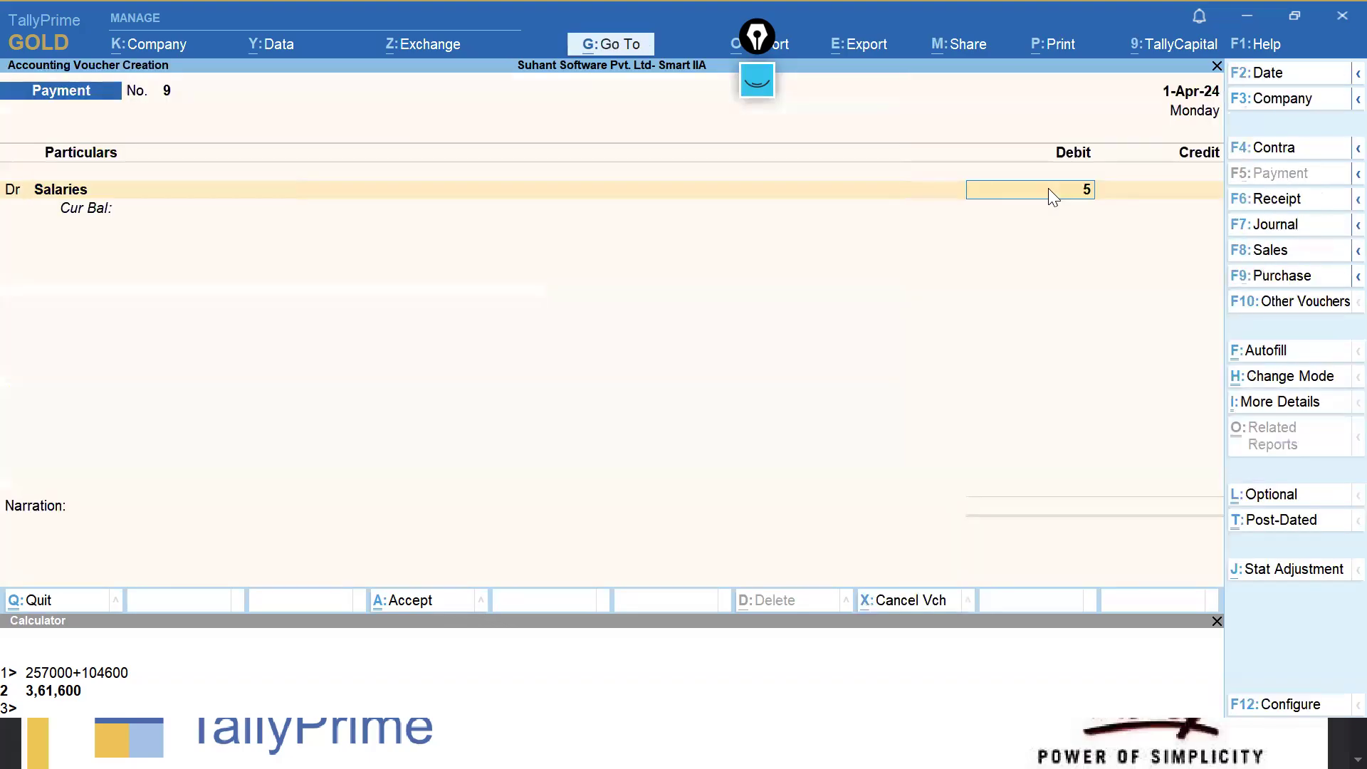
Debit Salaries with 50,000, credit Sbi Current A/c with the same amount and save the payment voucher.
{"action": "key", "text": "Return"}
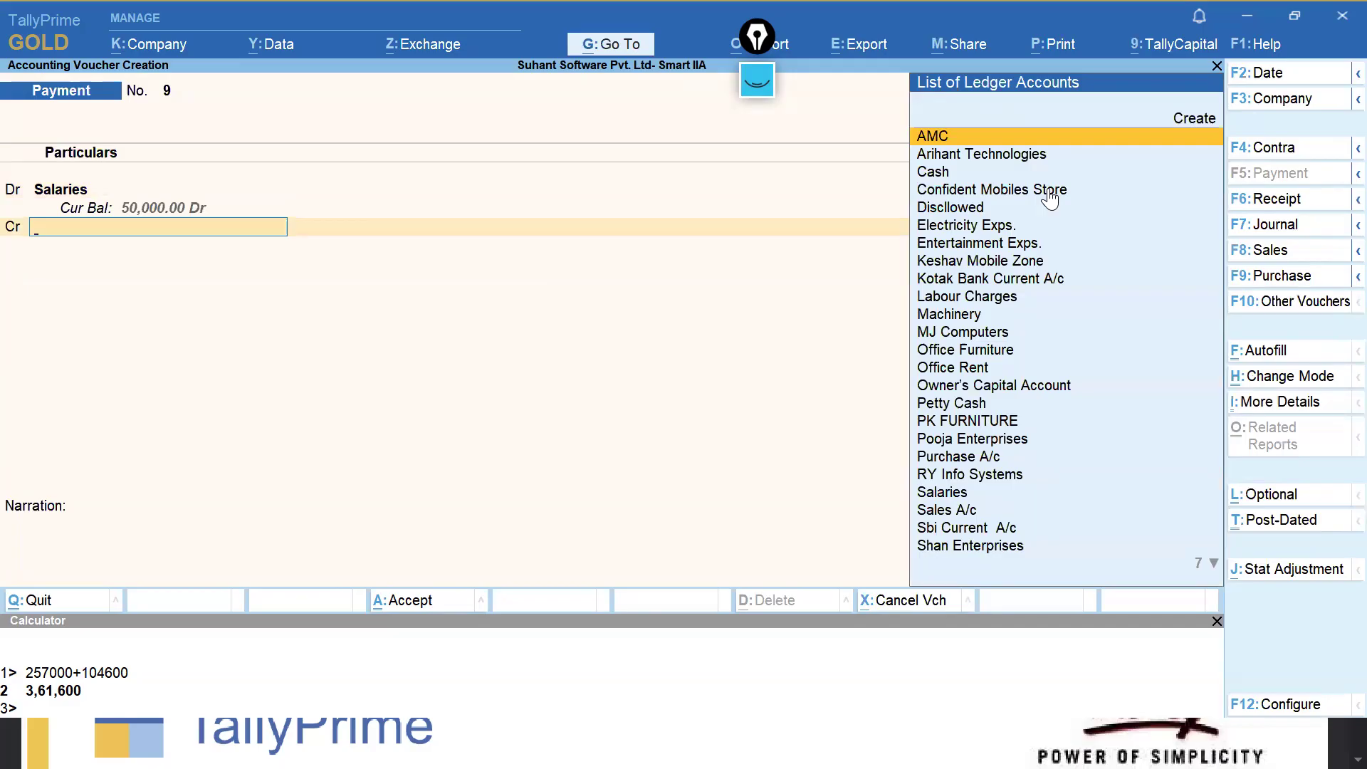
{"action": "type", "text": "Sbi"}
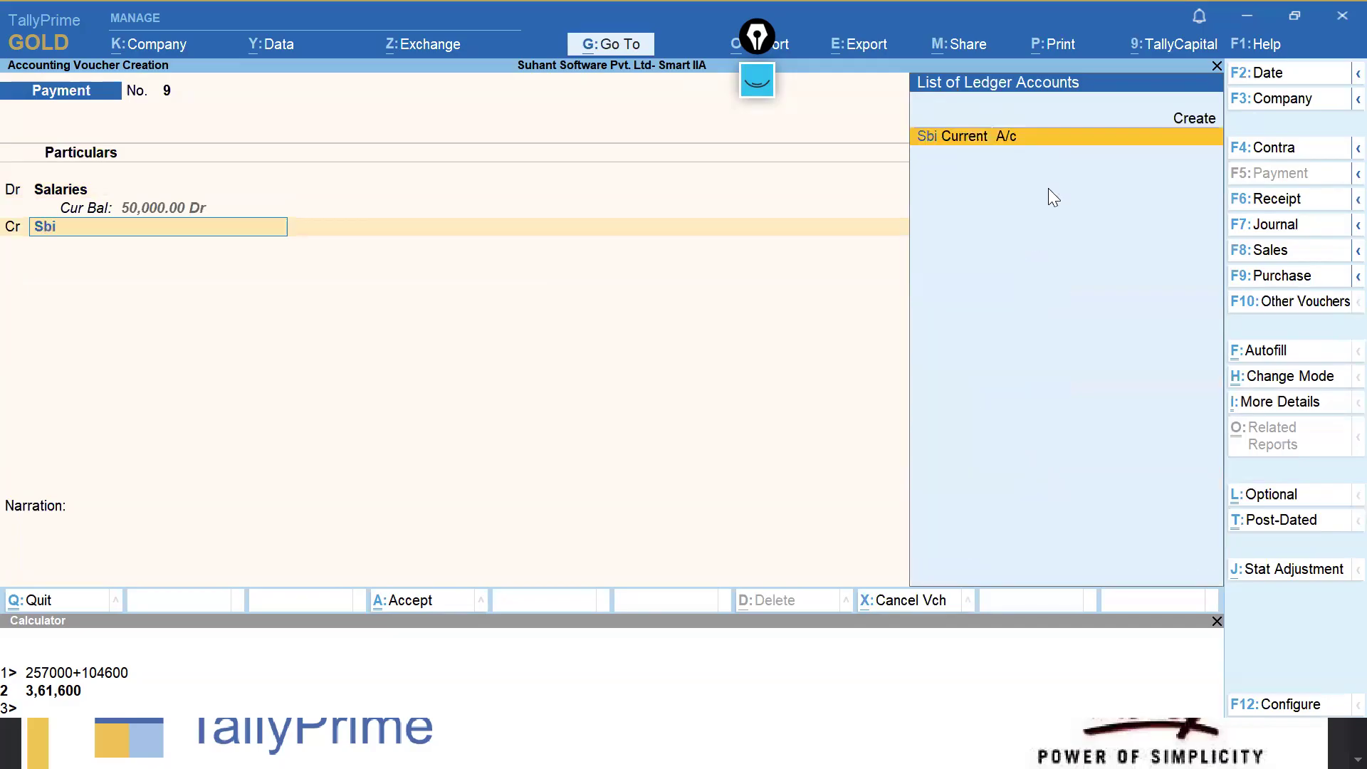
{"action": "key", "text": "Return"}
{"action": "key", "text": "ctrl+a"}
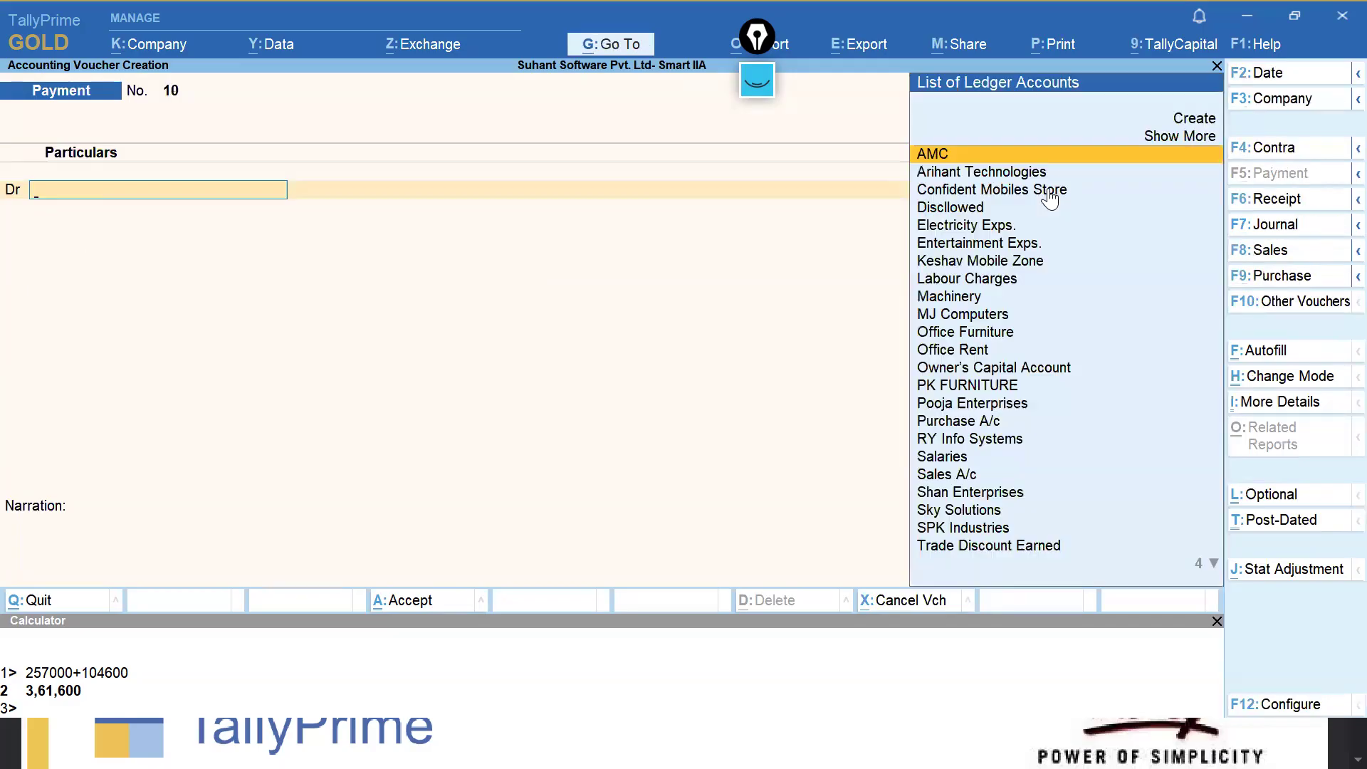
{"action": "key", "text": "Page_Up"}
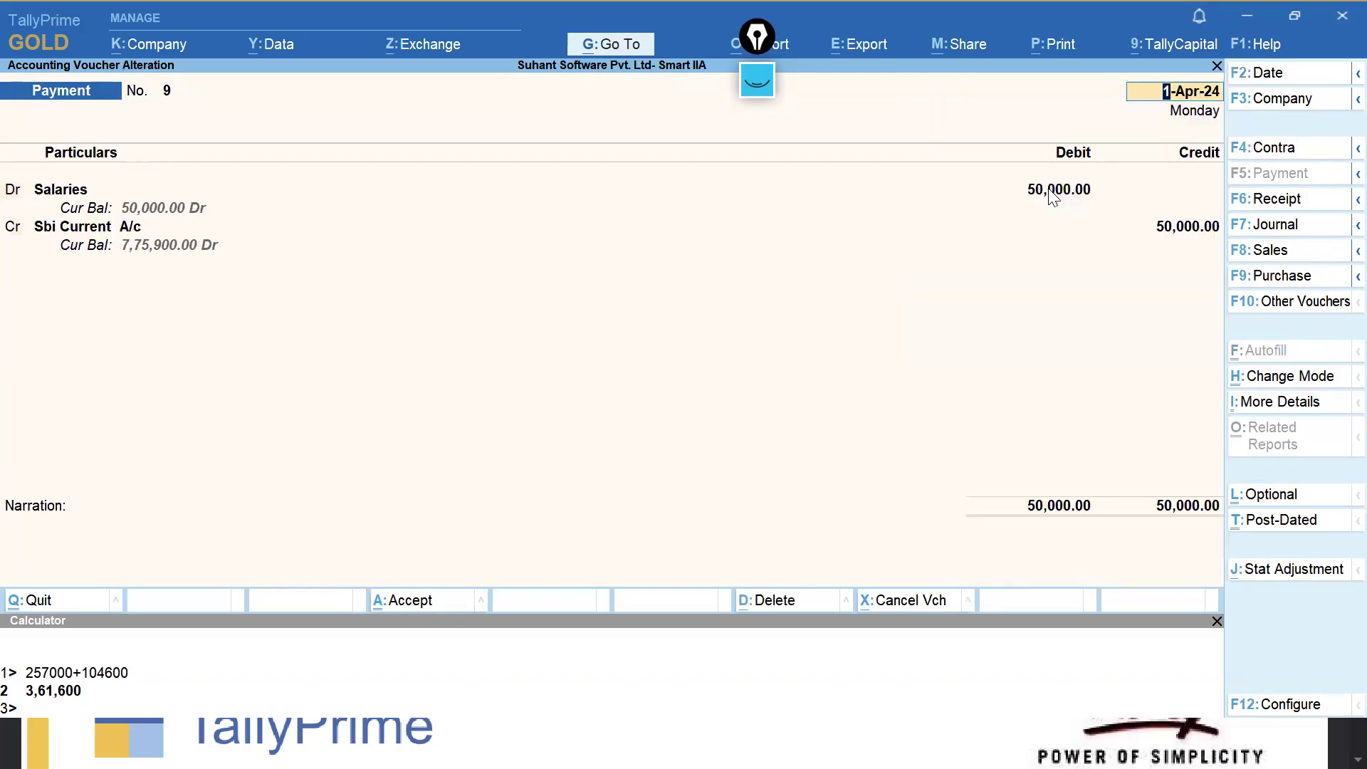
{"action": "key", "text": "ctrl+a"}
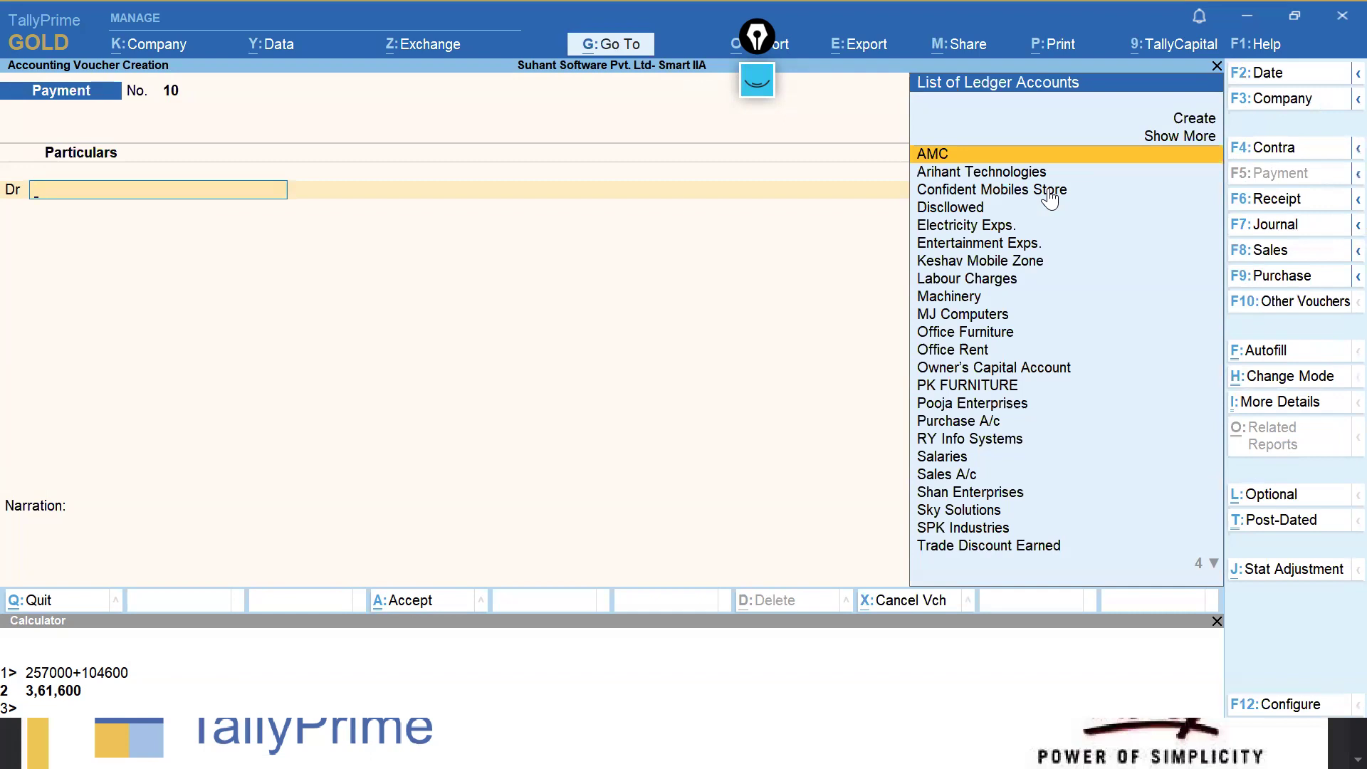
Start a new sales voucher with Arihant Technologies as the party account.
{"action": "left_click", "coordinate": [1265, 255]}
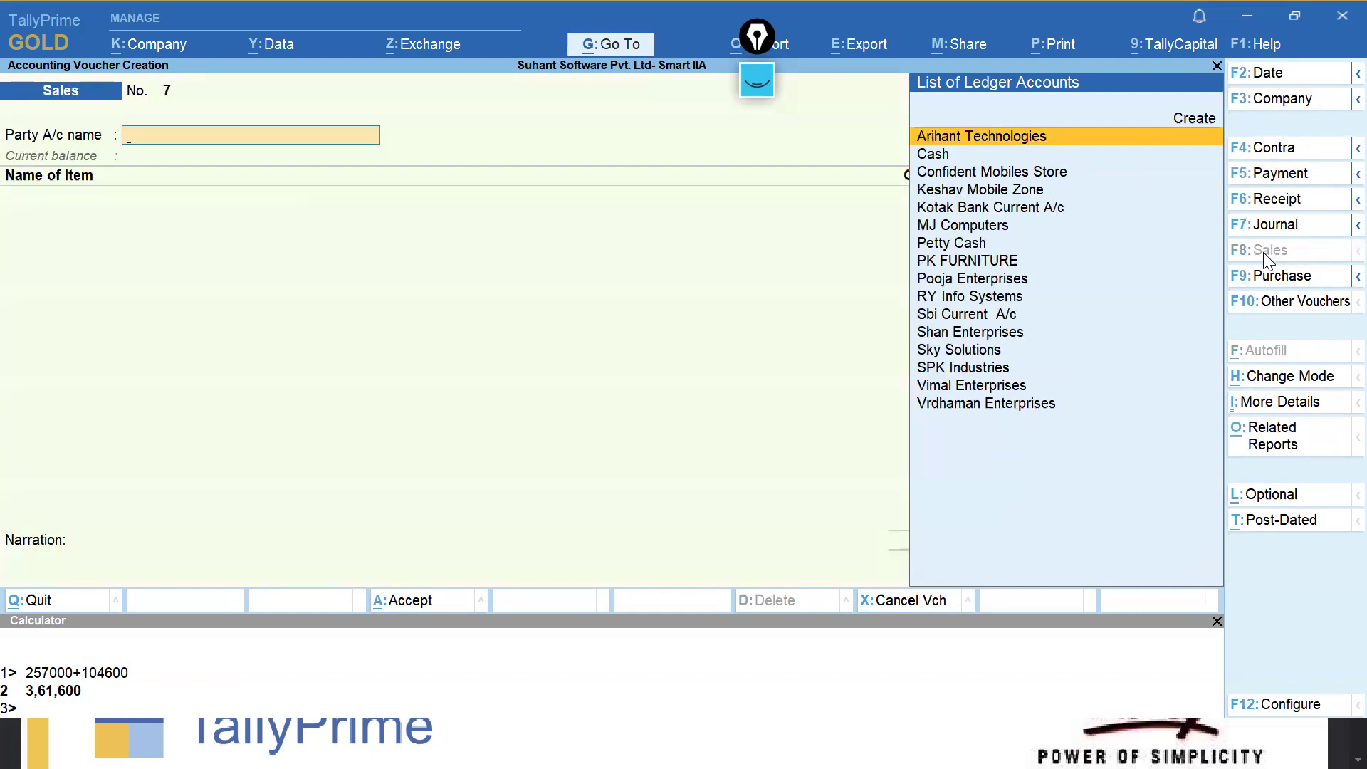
{"action": "type", "text": "Ar"}
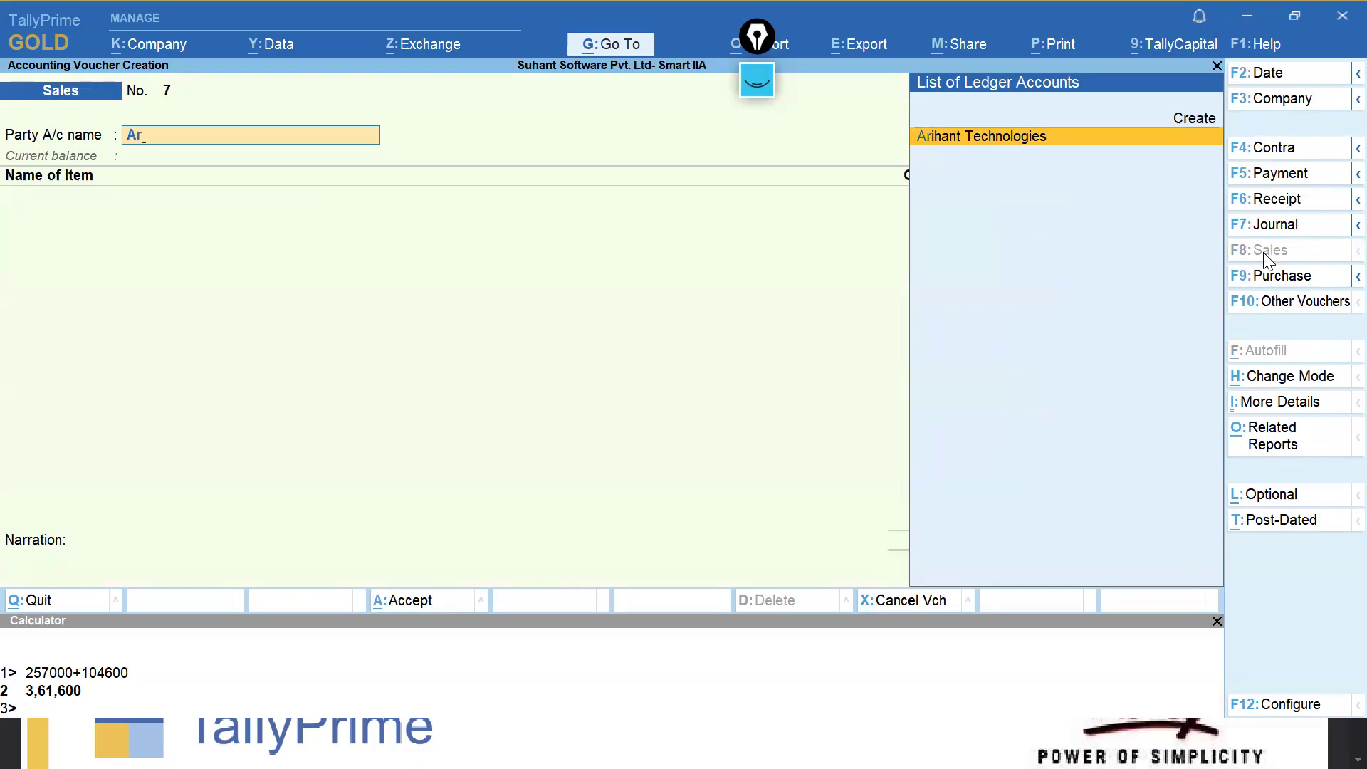
{"action": "key", "text": "Return"}
Add Samsung Galaxy J7 to the sales voucher, allocating 4 nos from Bengaluru Location at a rate of 13,500.
{"action": "type", "text": "Su"}
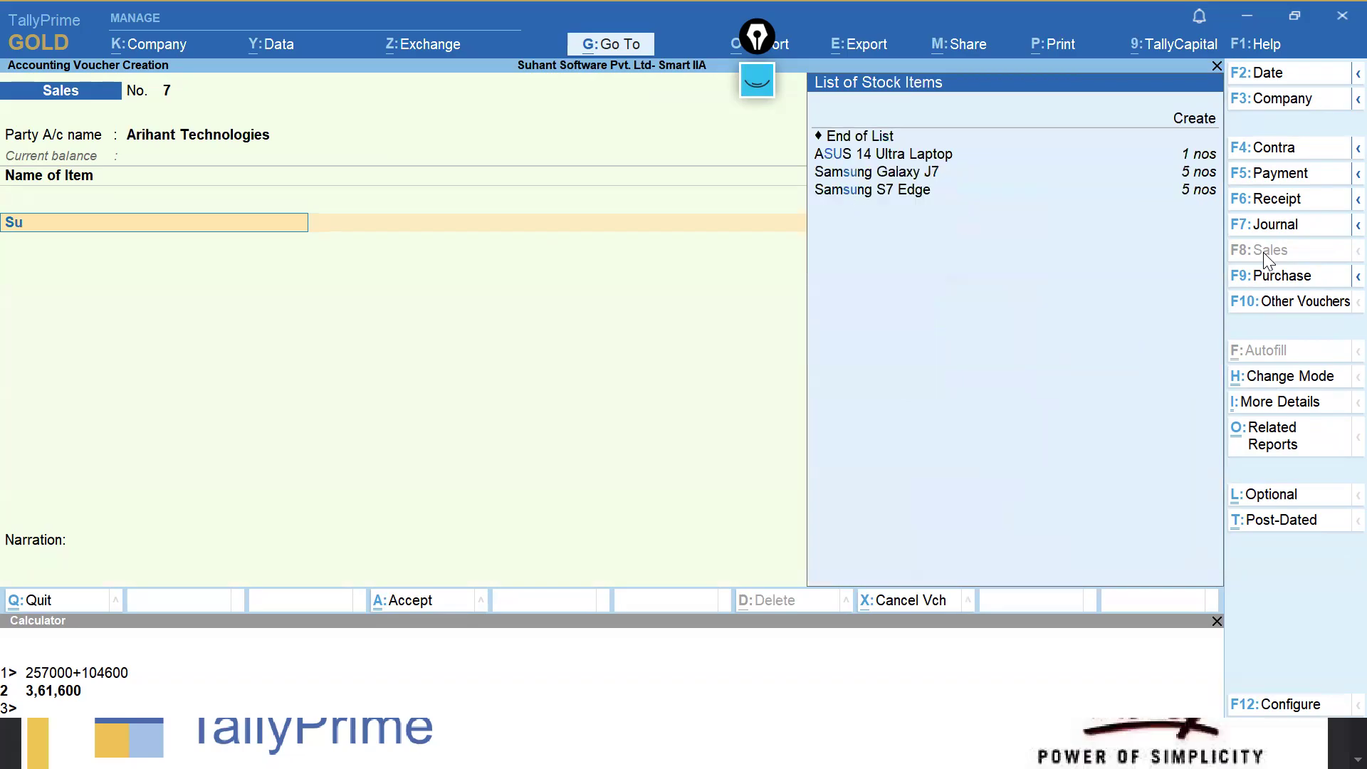
{"action": "key", "text": "Down"}
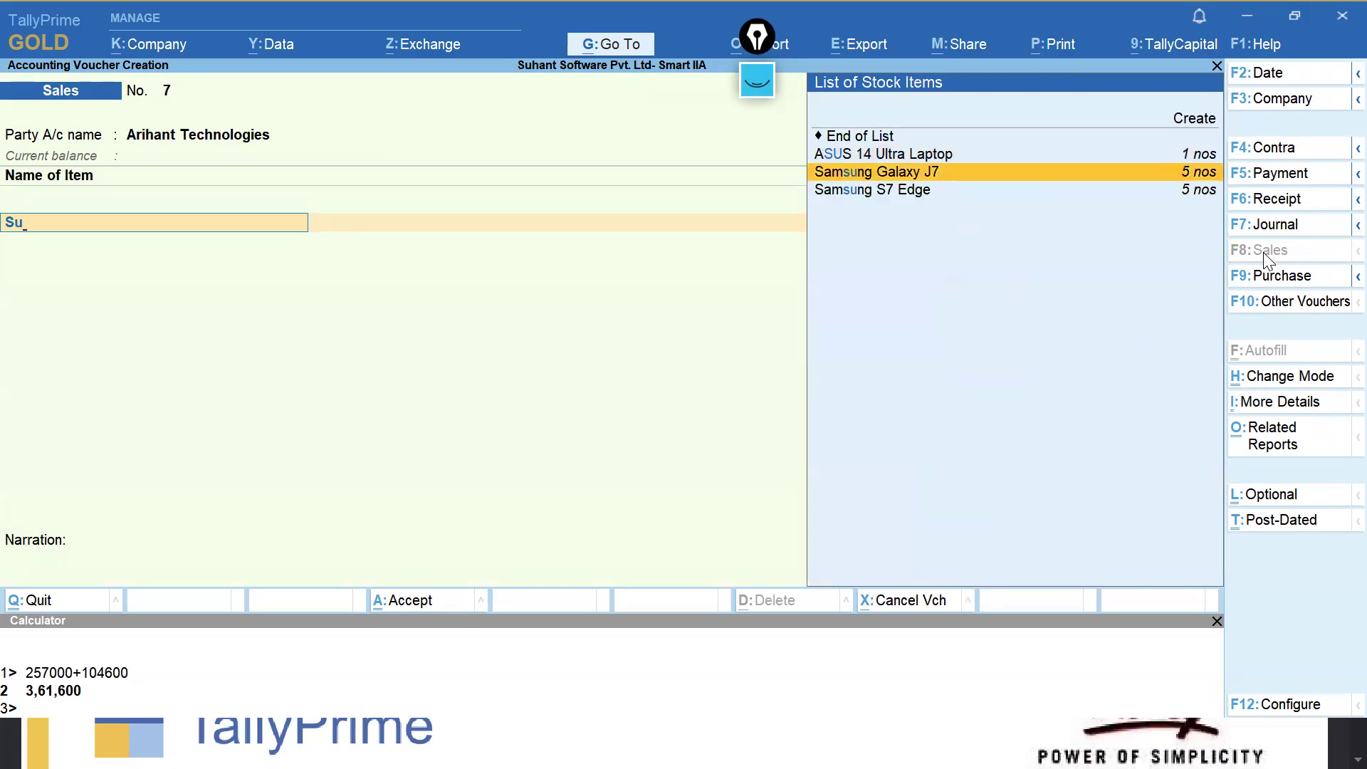
{"action": "key", "text": "Return"}
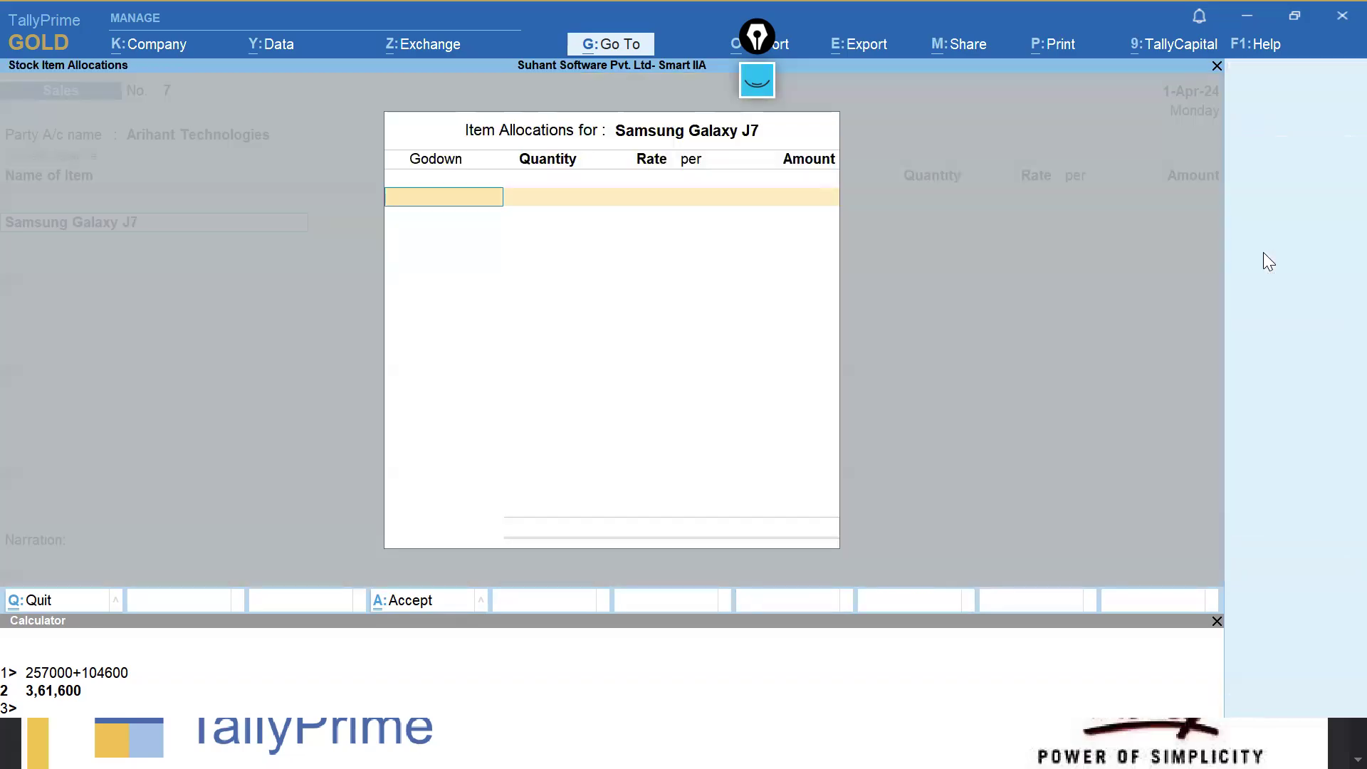
{"action": "type", "text": "Be"}
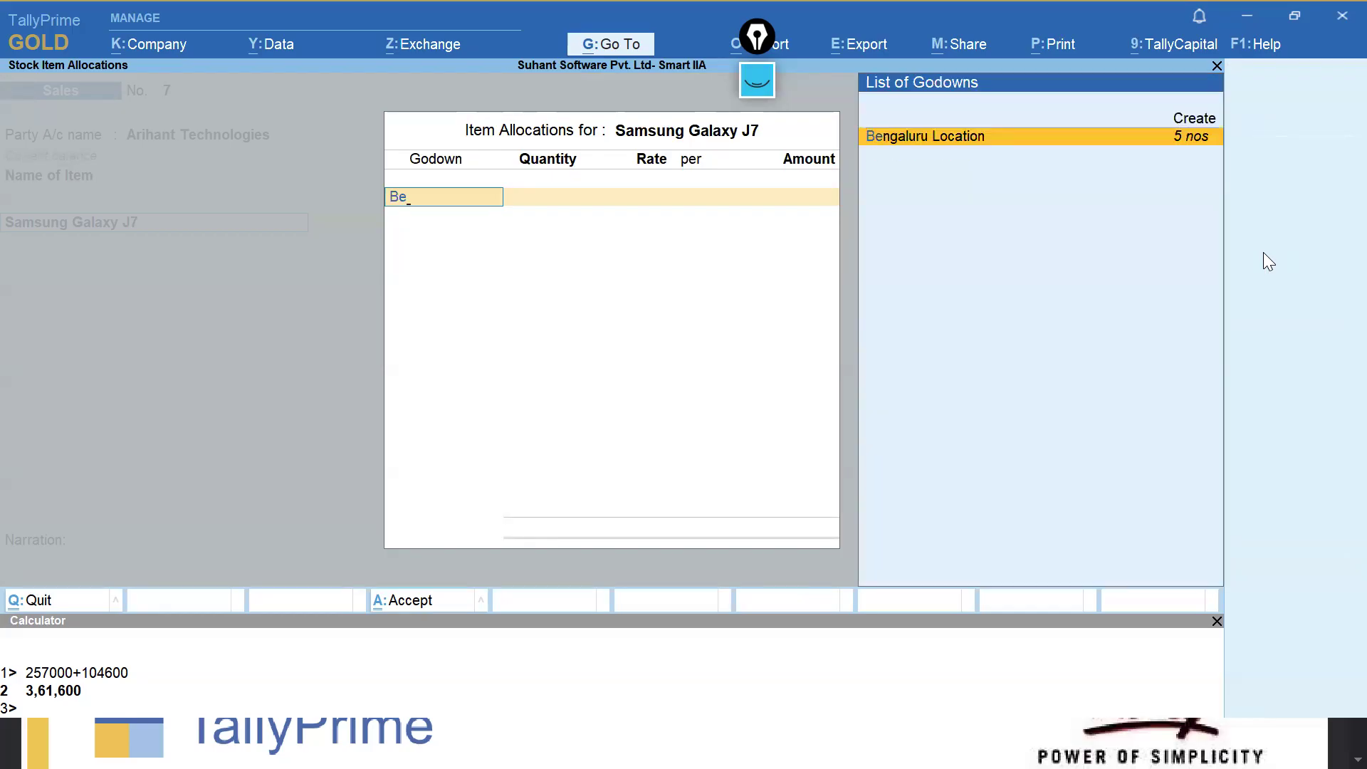
{"action": "key", "text": "Return"}
{"action": "type", "text": "5"}
{"action": "key", "text": "BackSpace"}
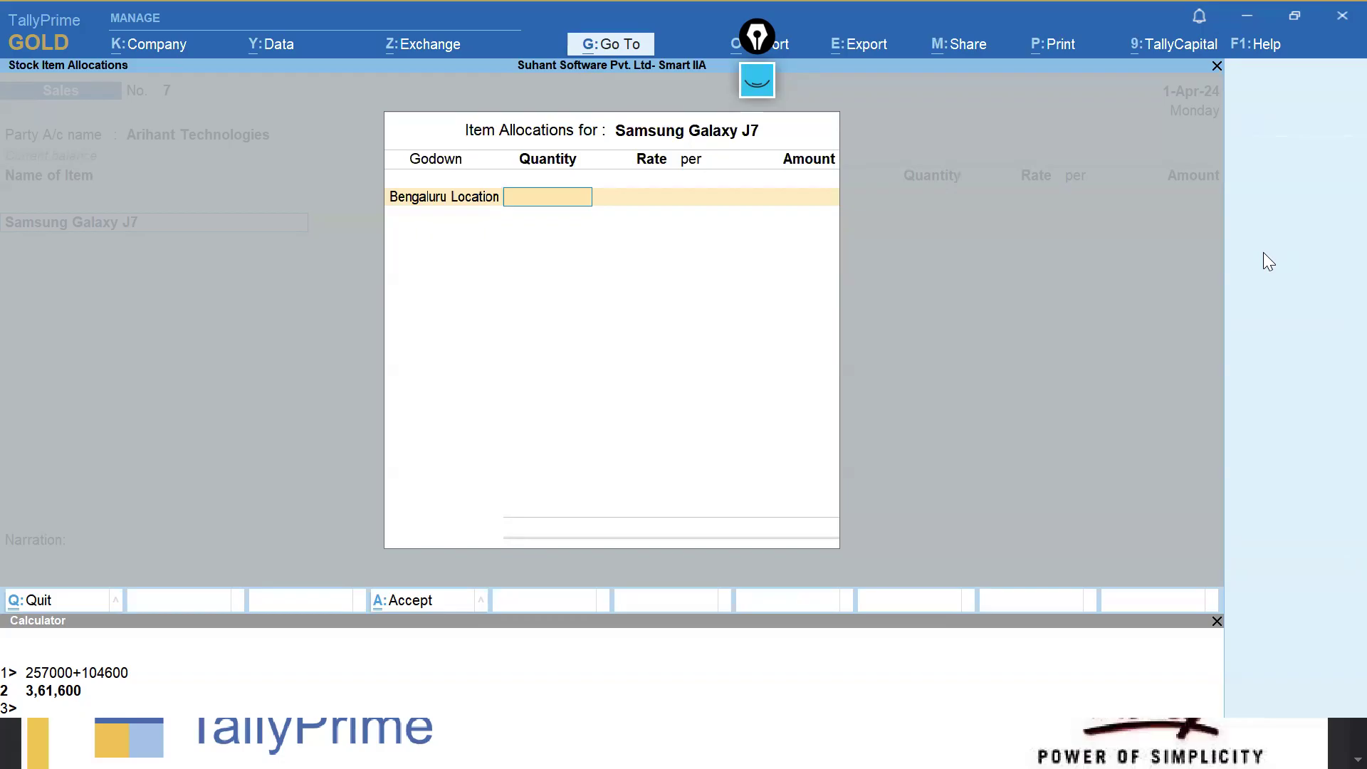
{"action": "type", "text": "4"}
{"action": "key", "text": "Return"}
{"action": "type", "text": "13500"}
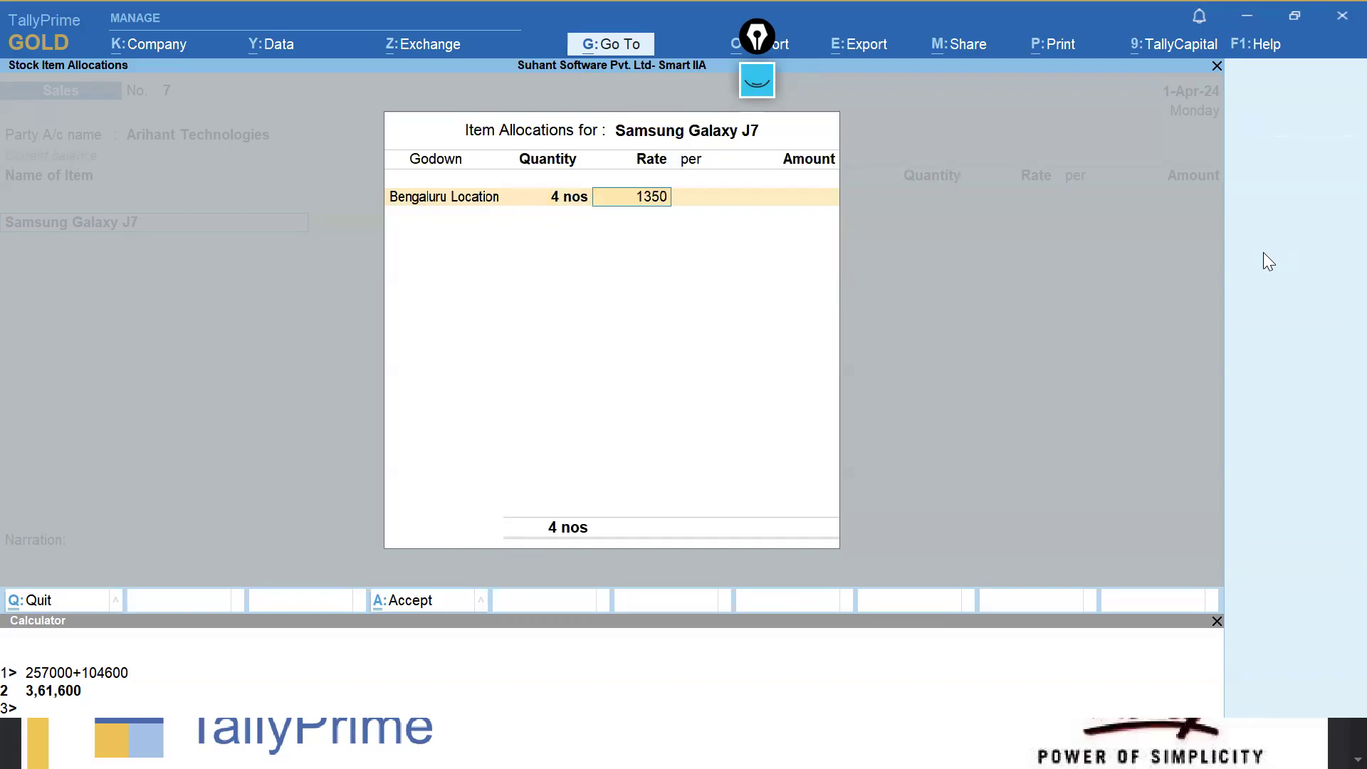
{"action": "key", "text": "Return"}
{"action": "key", "text": "Return"}
{"action": "key", "text": "Return"}
{"action": "key", "text": "Return"}
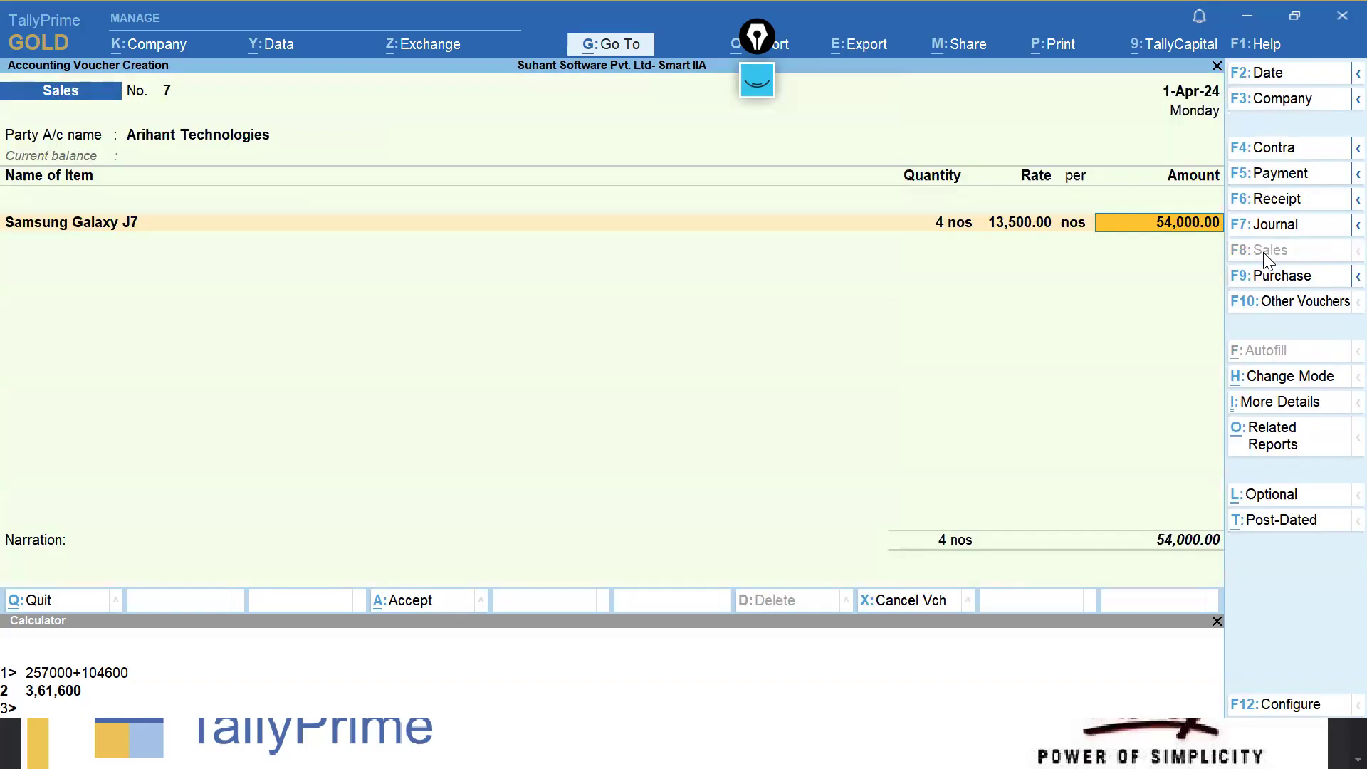
Add Samsung S7 Edge to the sales voucher, allocating 5 nos from Bengaluru Location at a rate of 33,500.
{"action": "key", "text": "Return"}
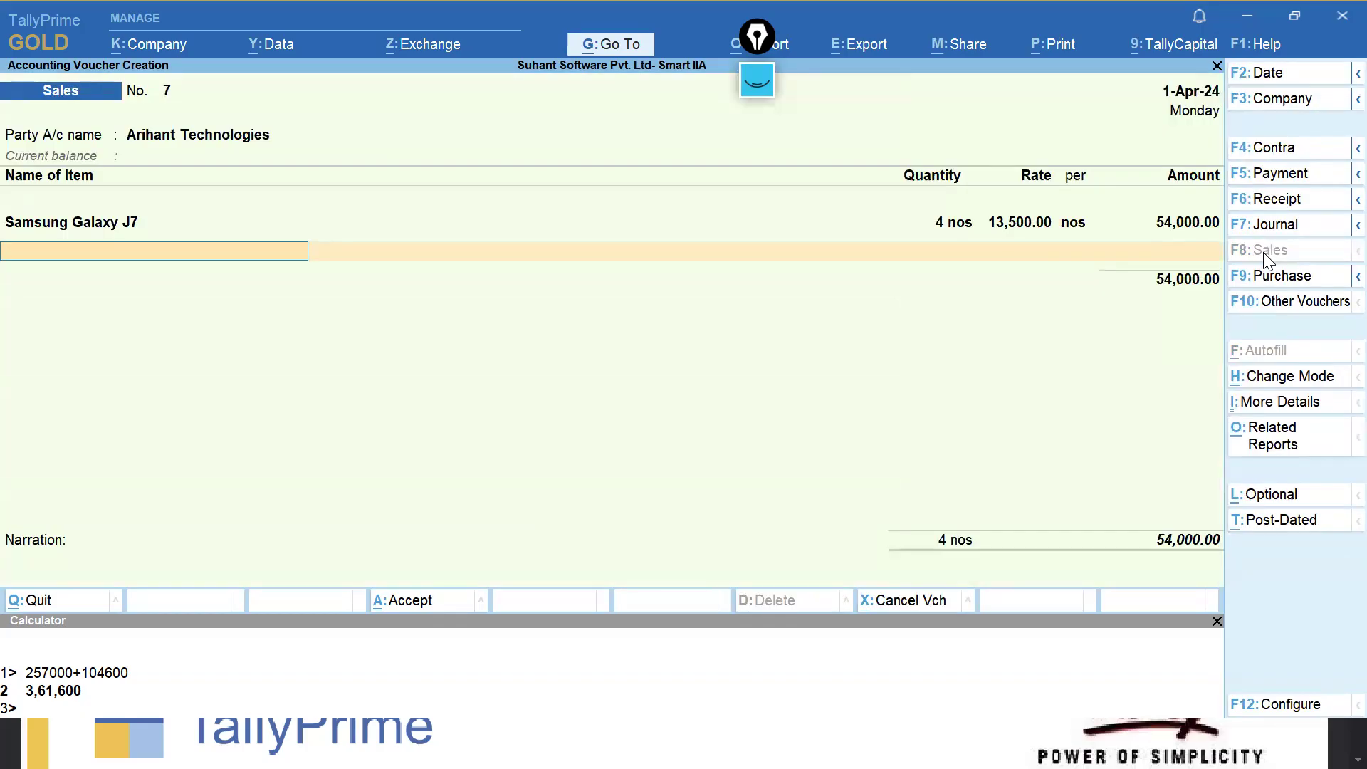
{"action": "type", "text": "Sam"}
{"action": "key", "text": "Down"}
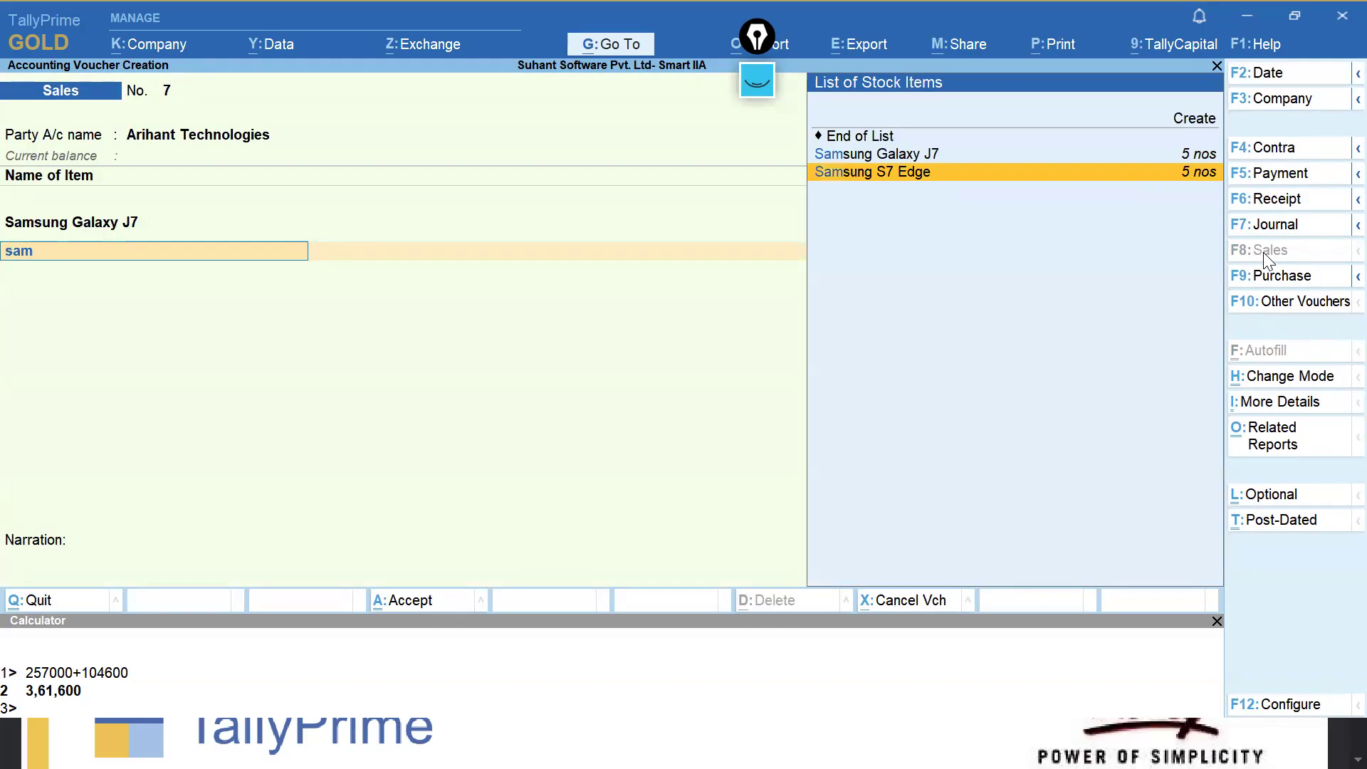
{"action": "key", "text": "Return"}
{"action": "type", "text": "B"}
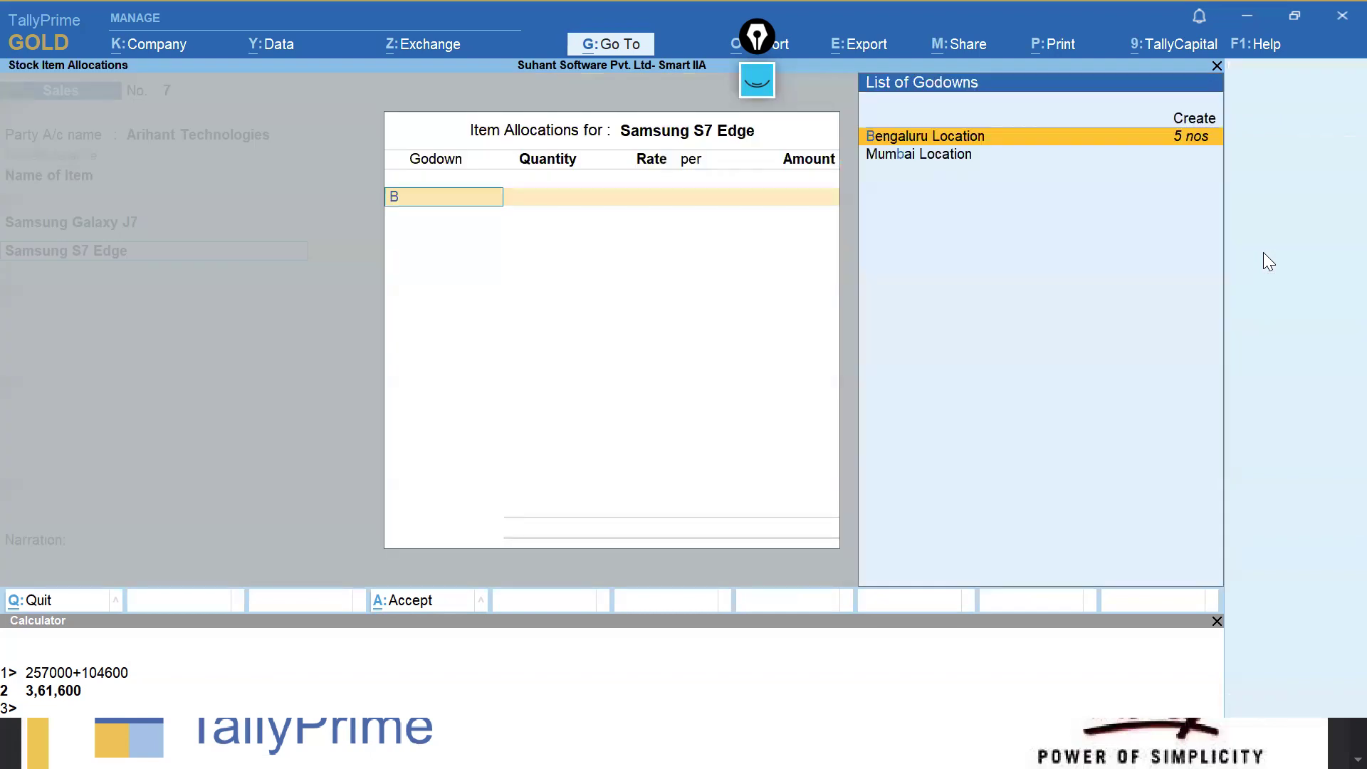
{"action": "key", "text": "Return"}
{"action": "type", "text": "5"}
{"action": "key", "text": "Return"}
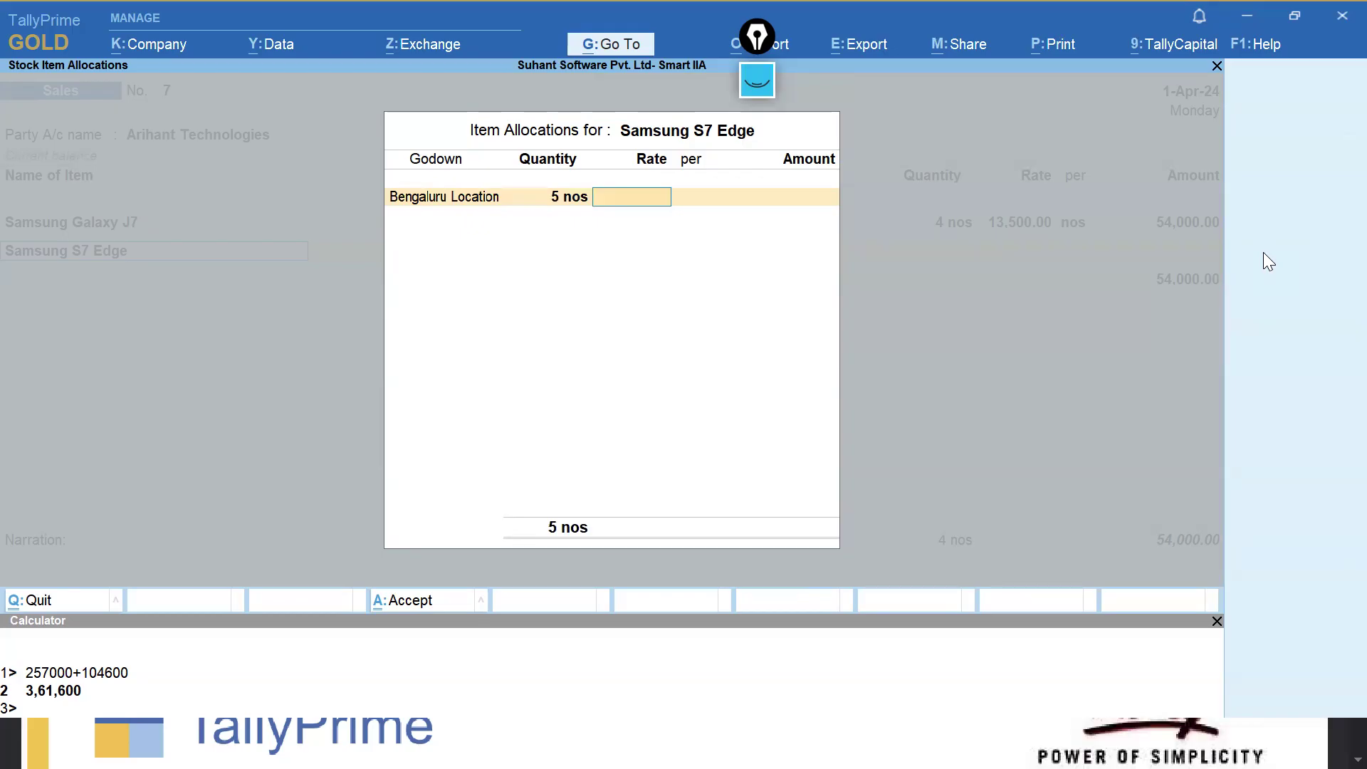
{"action": "type", "text": "33500"}
{"action": "key", "text": "Return"}
{"action": "key", "text": "ctrl+a"}
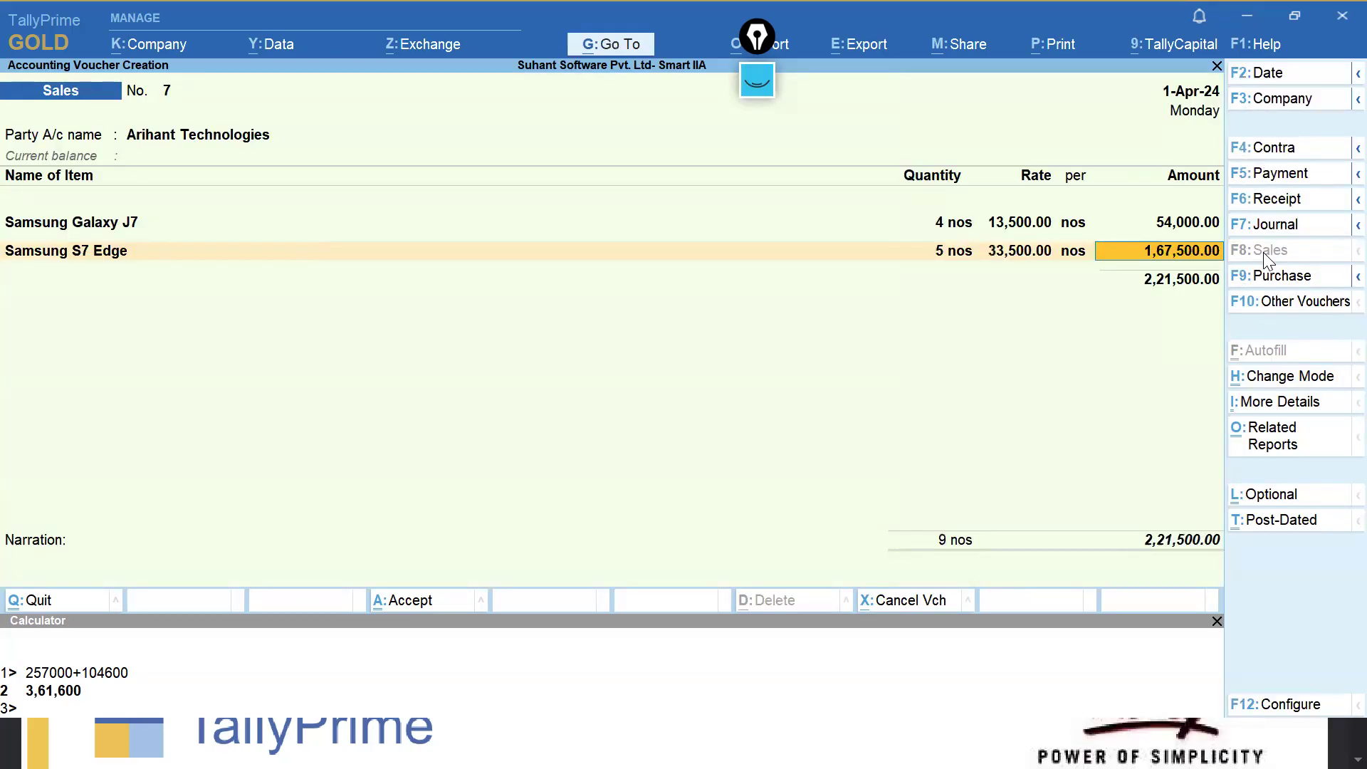
Accept the Sales A/c allocation for Samsung S7 Edge and save the Arihant Technologies sales voucher.
{"action": "key", "text": "Return"}
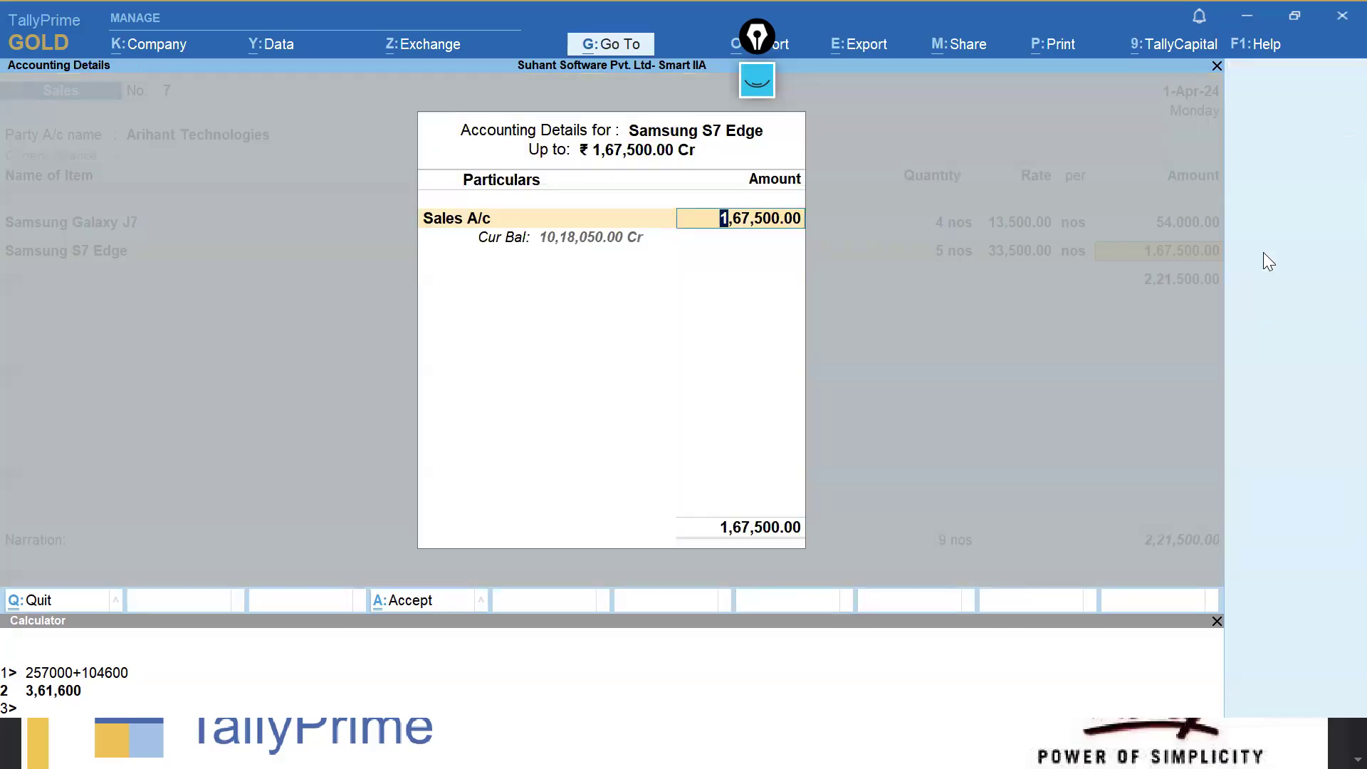
{"action": "key", "text": "Return"}
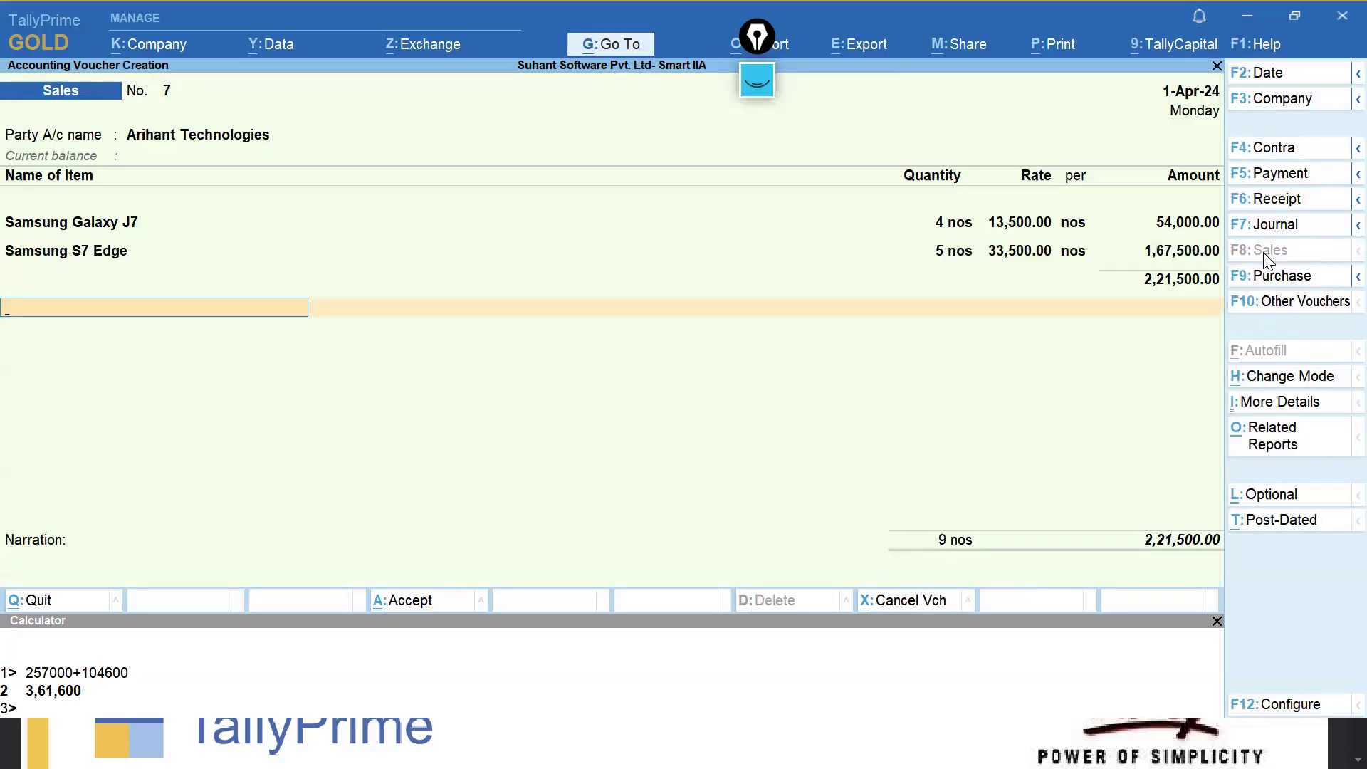
{"action": "key", "text": "ctrl+a"}
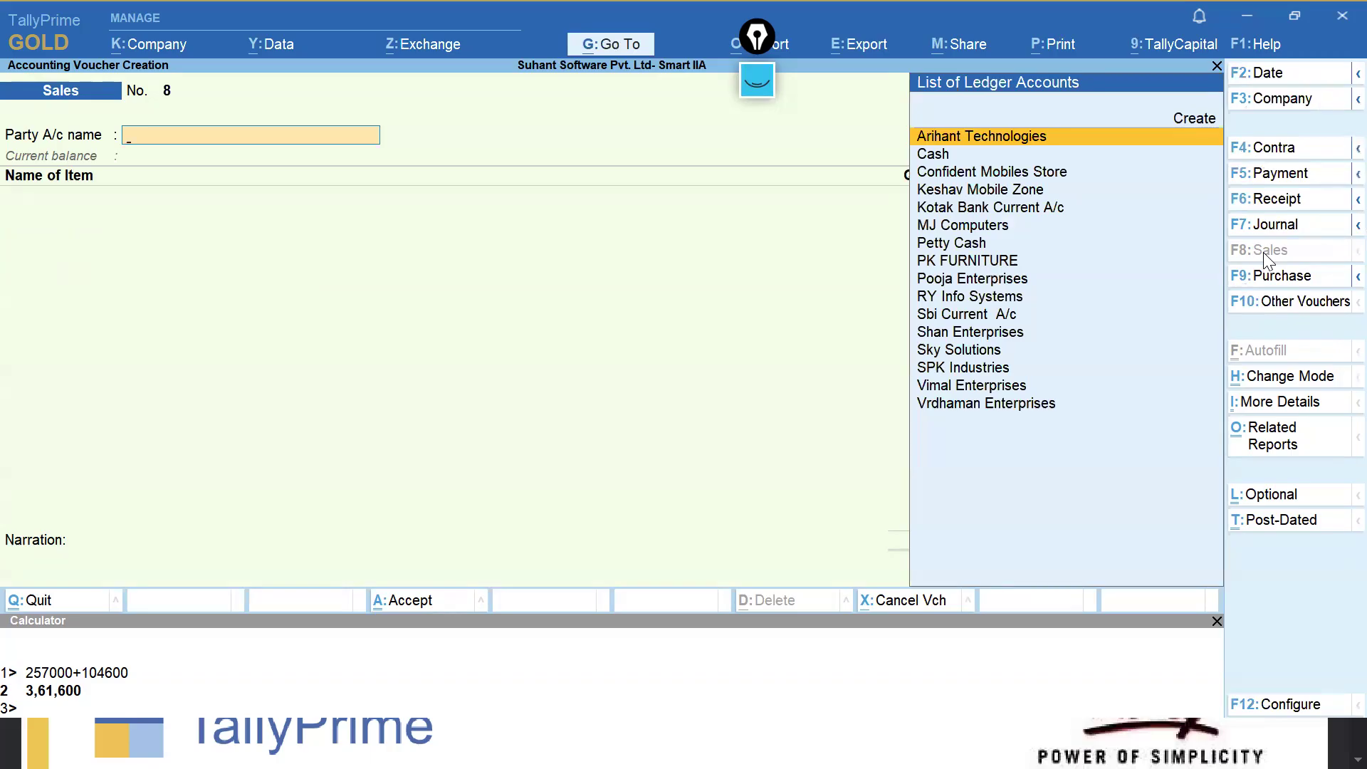
Set Sky Solutions as the party of the new sales voucher and choose ASUS 14 Ultra Laptop as its first item.
{"action": "type", "text": "Sky"}
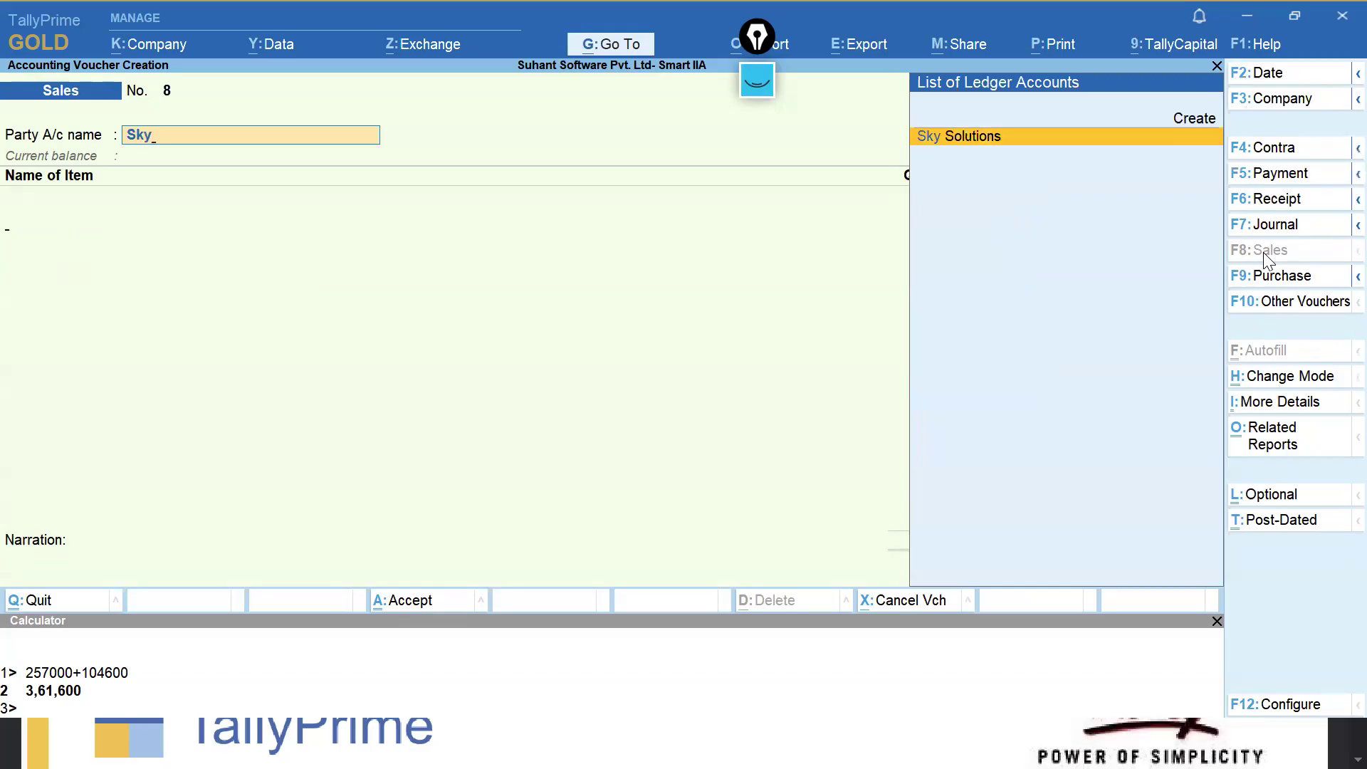
{"action": "key", "text": "Return"}
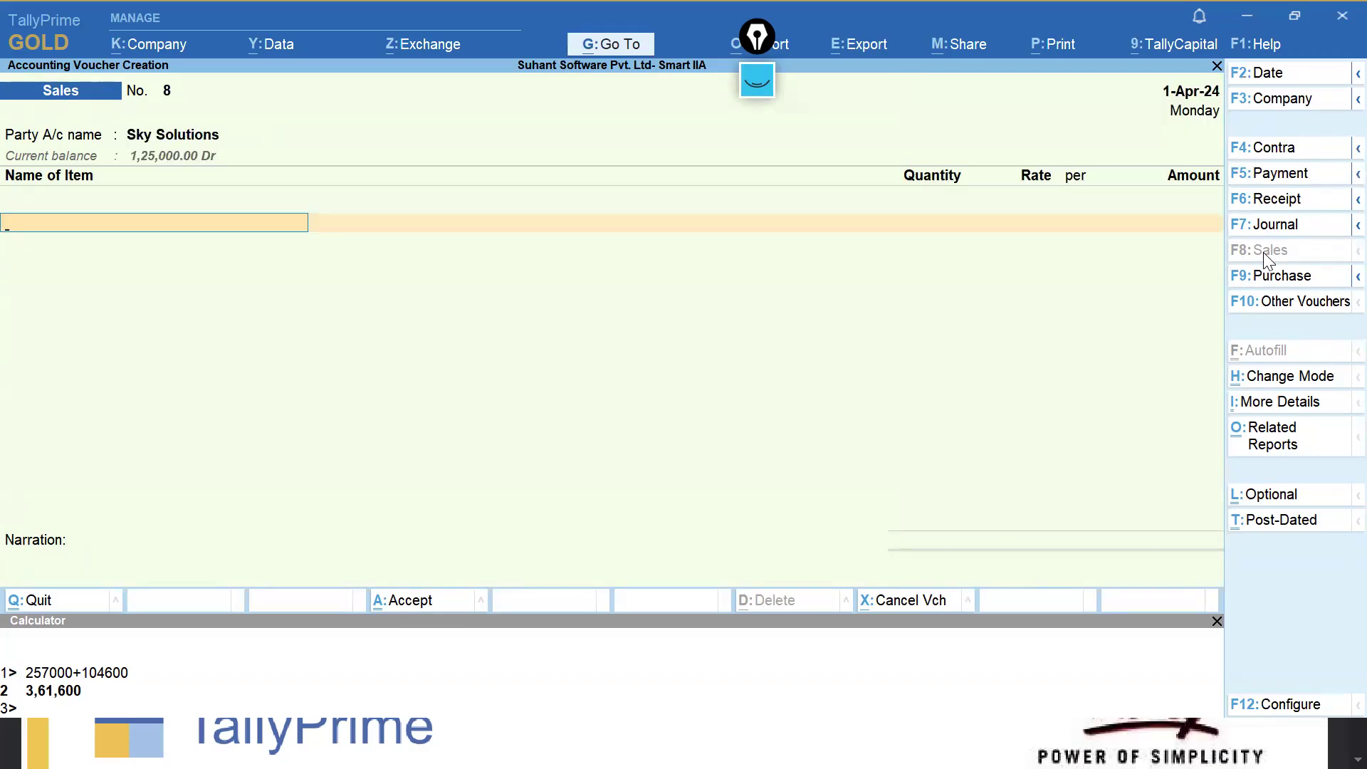
{"action": "type", "text": "As"}
{"action": "key", "text": "Return"}
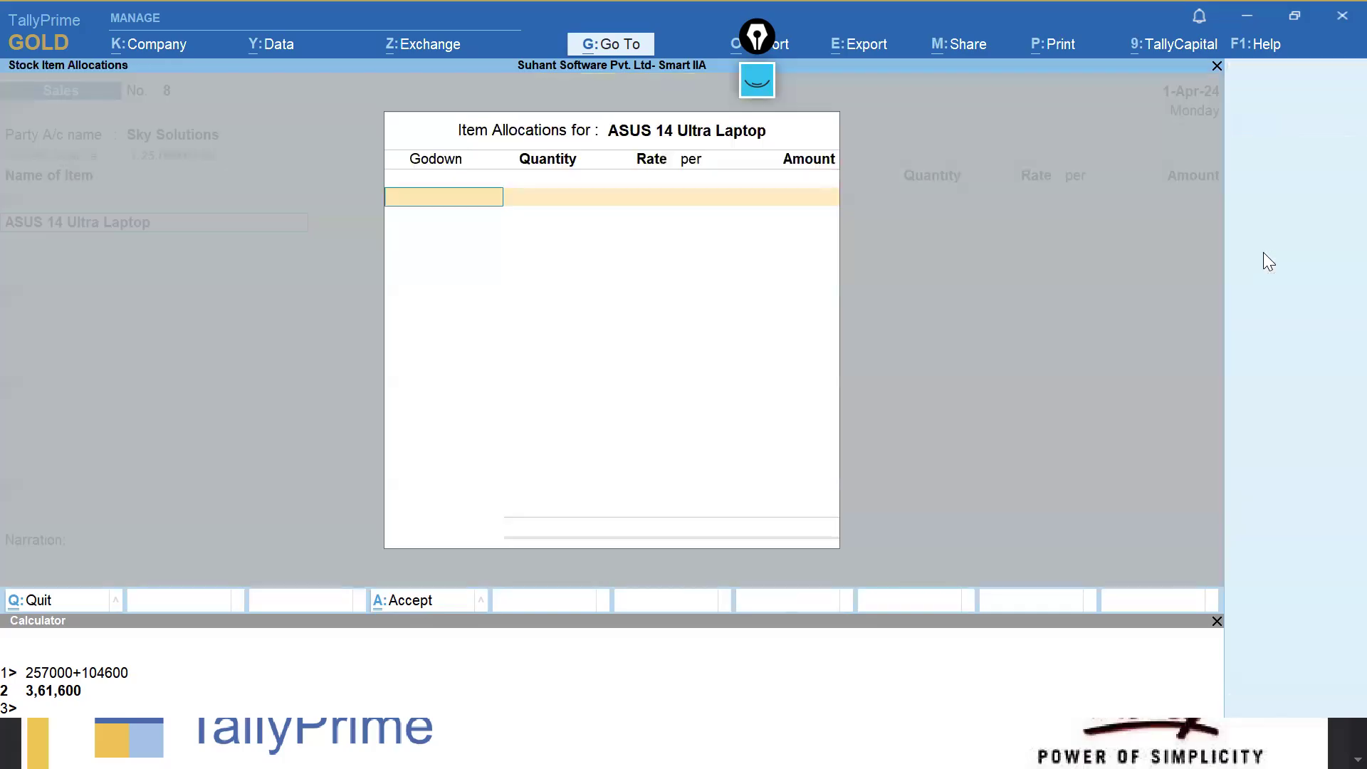
Allocate 1 nos of ASUS 14 Ultra Laptop from Delhi Location at a rate of 40,500 and accept its sales ledger allocation.
{"action": "type", "text": "Del"}
{"action": "key", "text": "Return"}
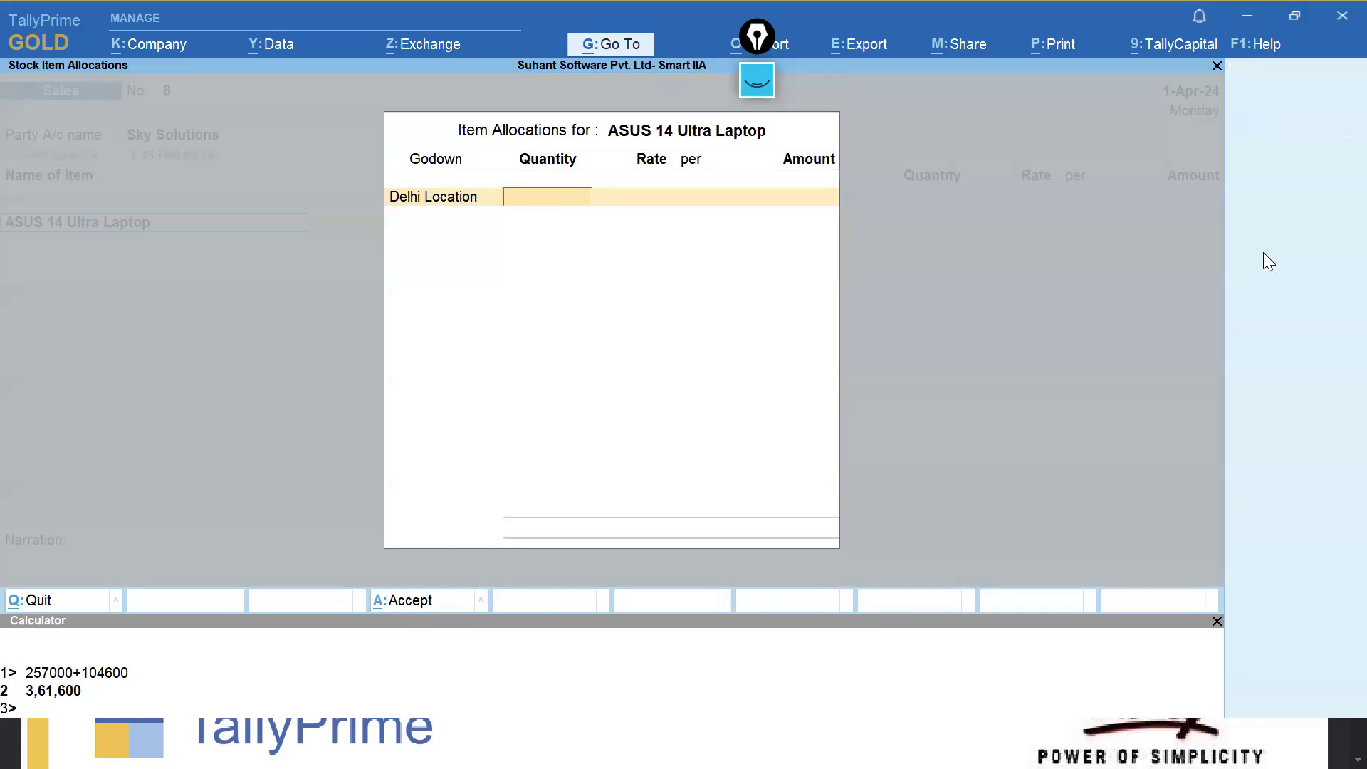
{"action": "type", "text": "1"}
{"action": "key", "text": "Return"}
{"action": "type", "text": "4"}
{"action": "type", "text": "0,500"}
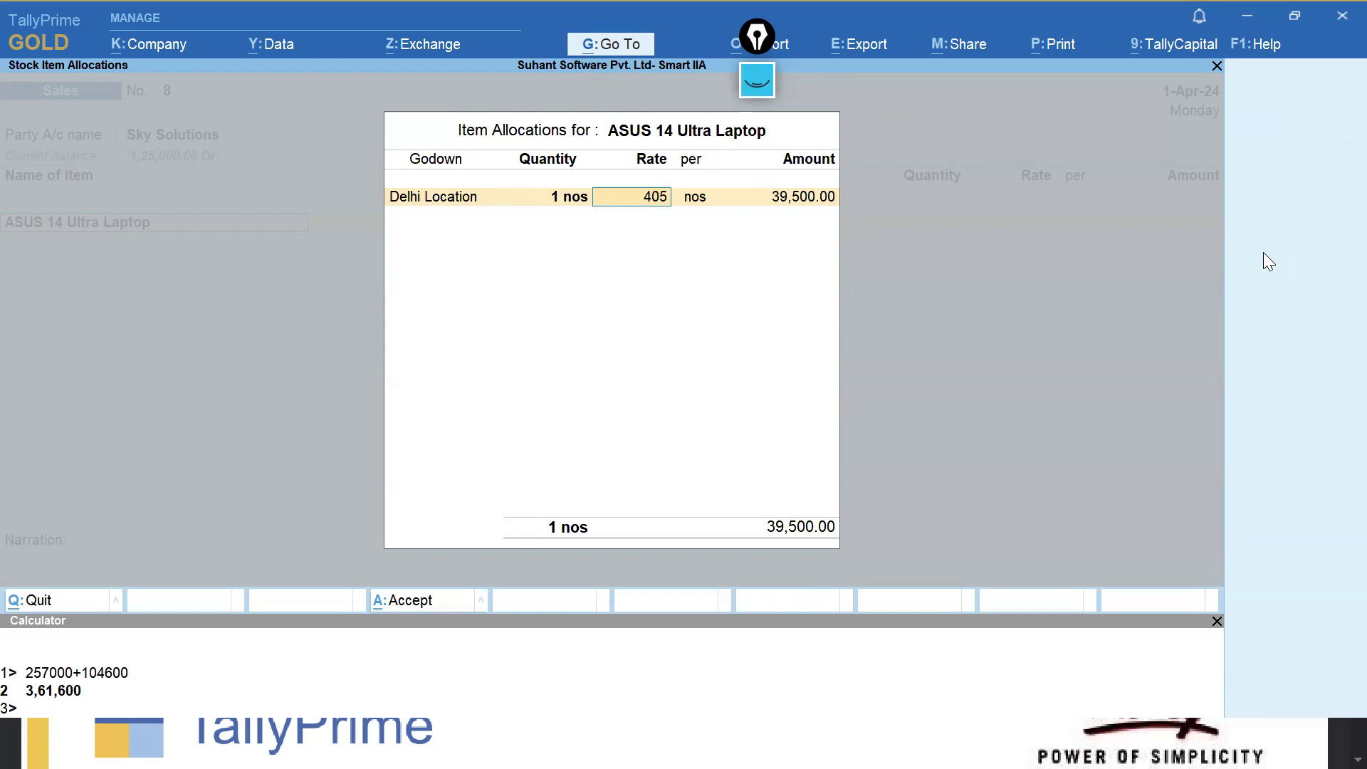
{"action": "key", "text": "Return"}
{"action": "key", "text": "Return"}
{"action": "key", "text": "Return"}
{"action": "key", "text": "Return"}
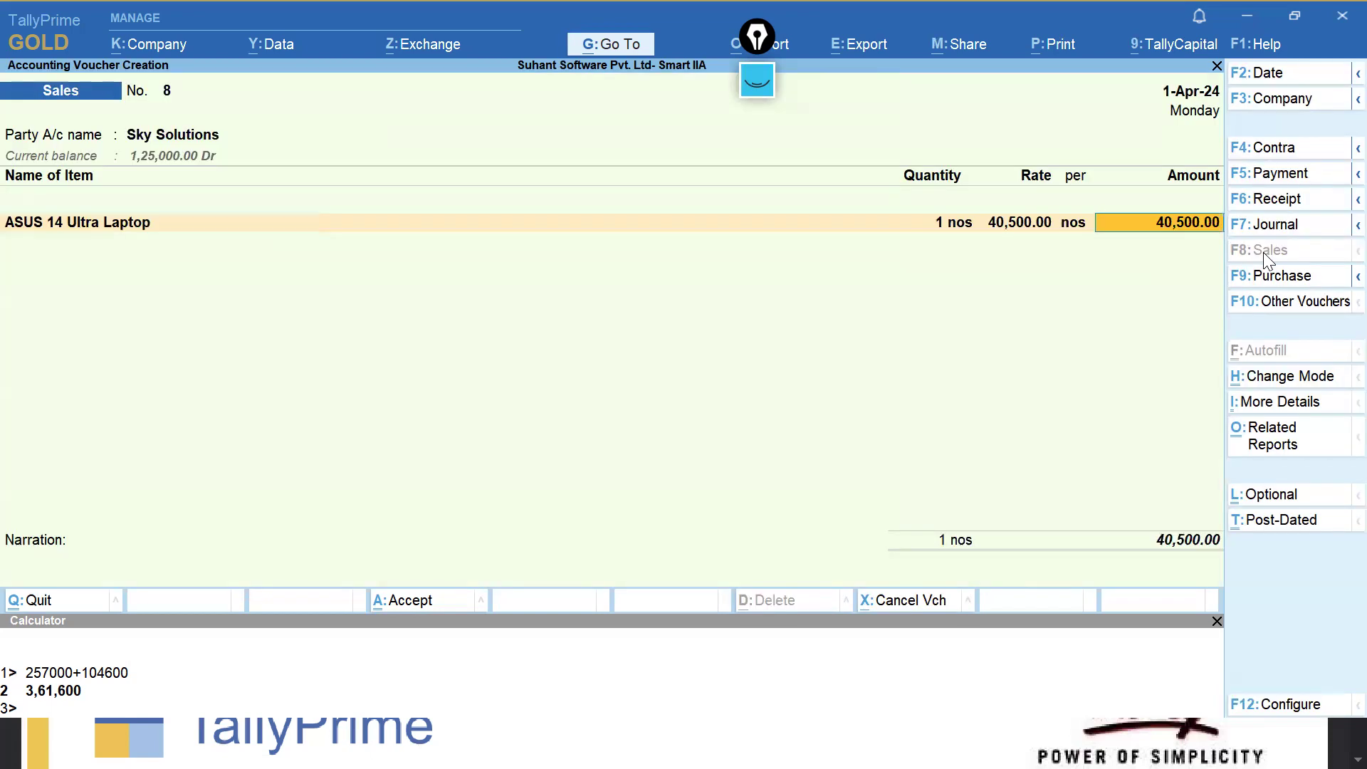
{"action": "key", "text": "Return"}
{"action": "key", "text": "Return"}
Add DELL i3 Inspiron Laptop to the sales voucher, allocating 1 nos from Delhi Location at a rate of 35,000 to Sales A/c.
{"action": "type", "text": "D"}
{"action": "key", "text": "Return"}
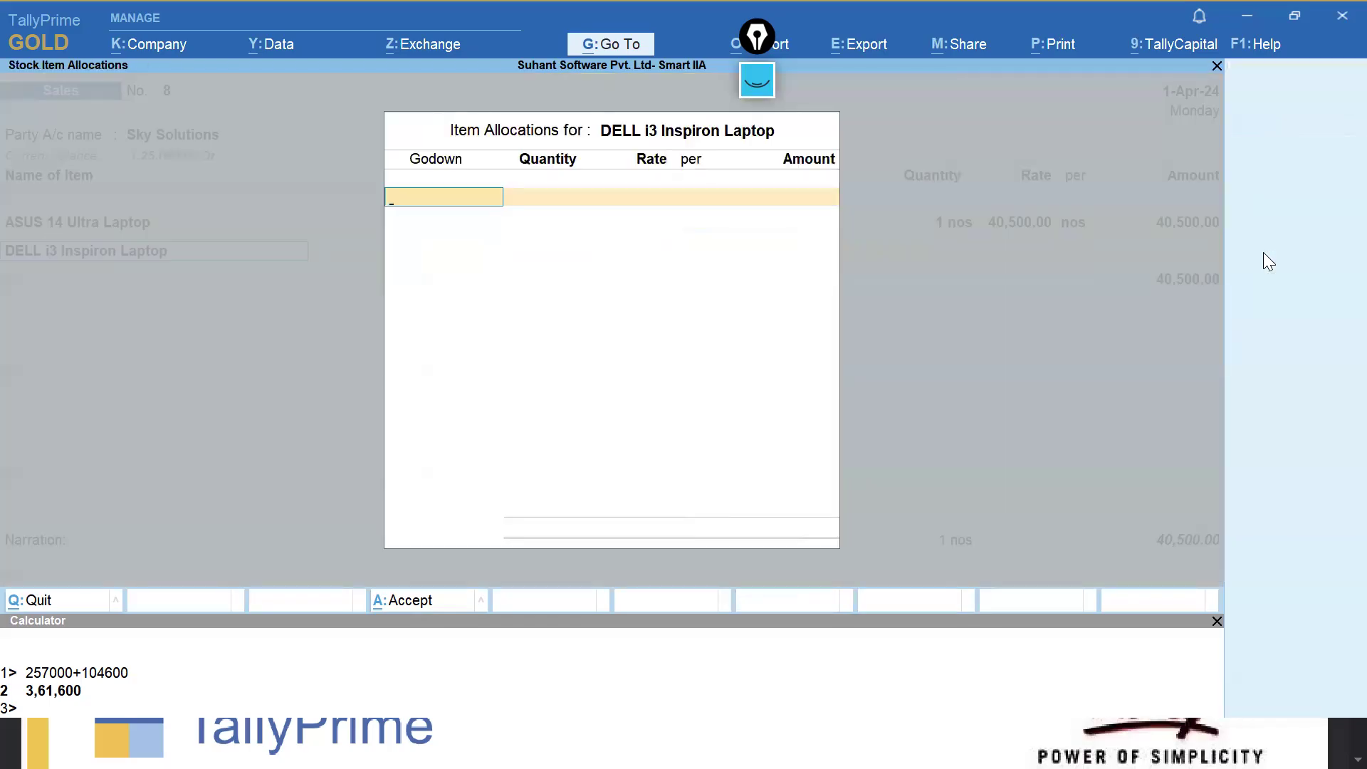
{"action": "type", "text": "Del"}
{"action": "key", "text": "Return"}
{"action": "type", "text": "1"}
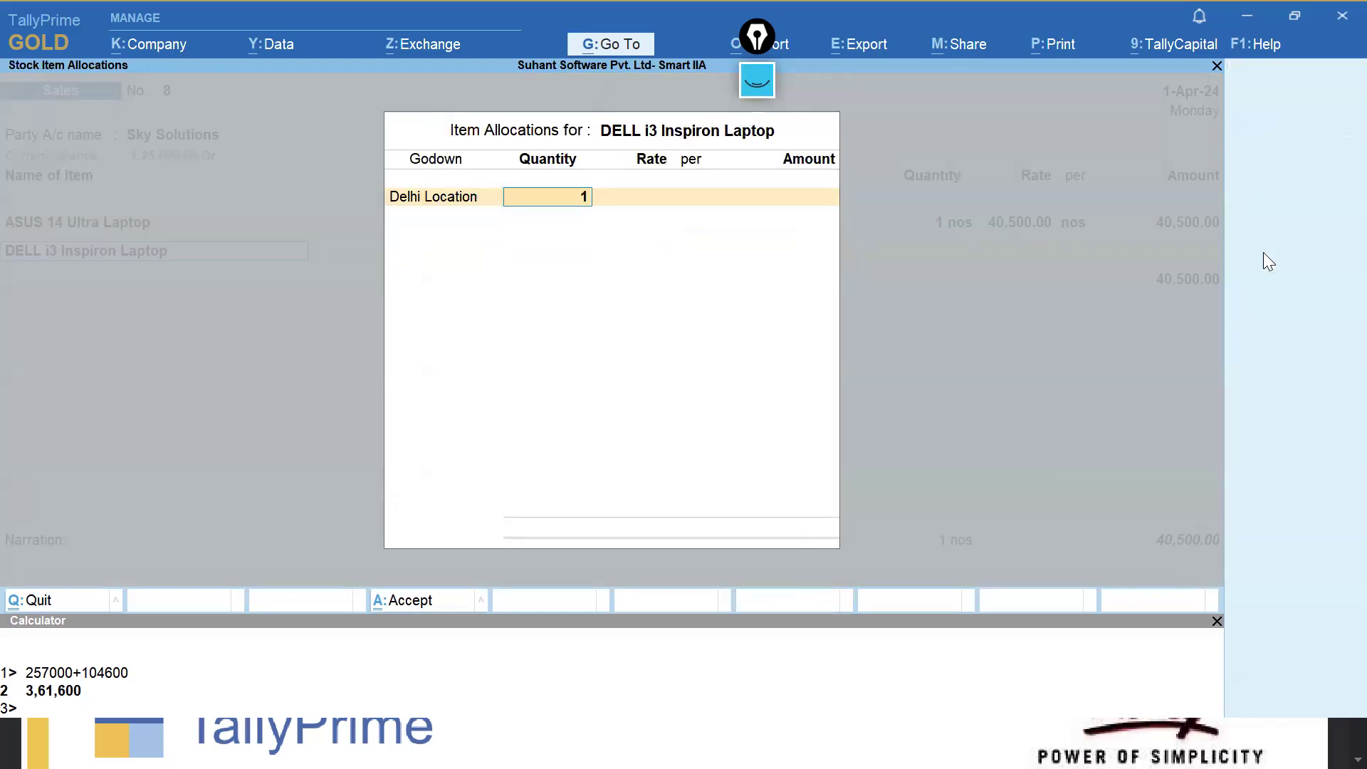
{"action": "key", "text": "Return"}
{"action": "type", "text": "3"}
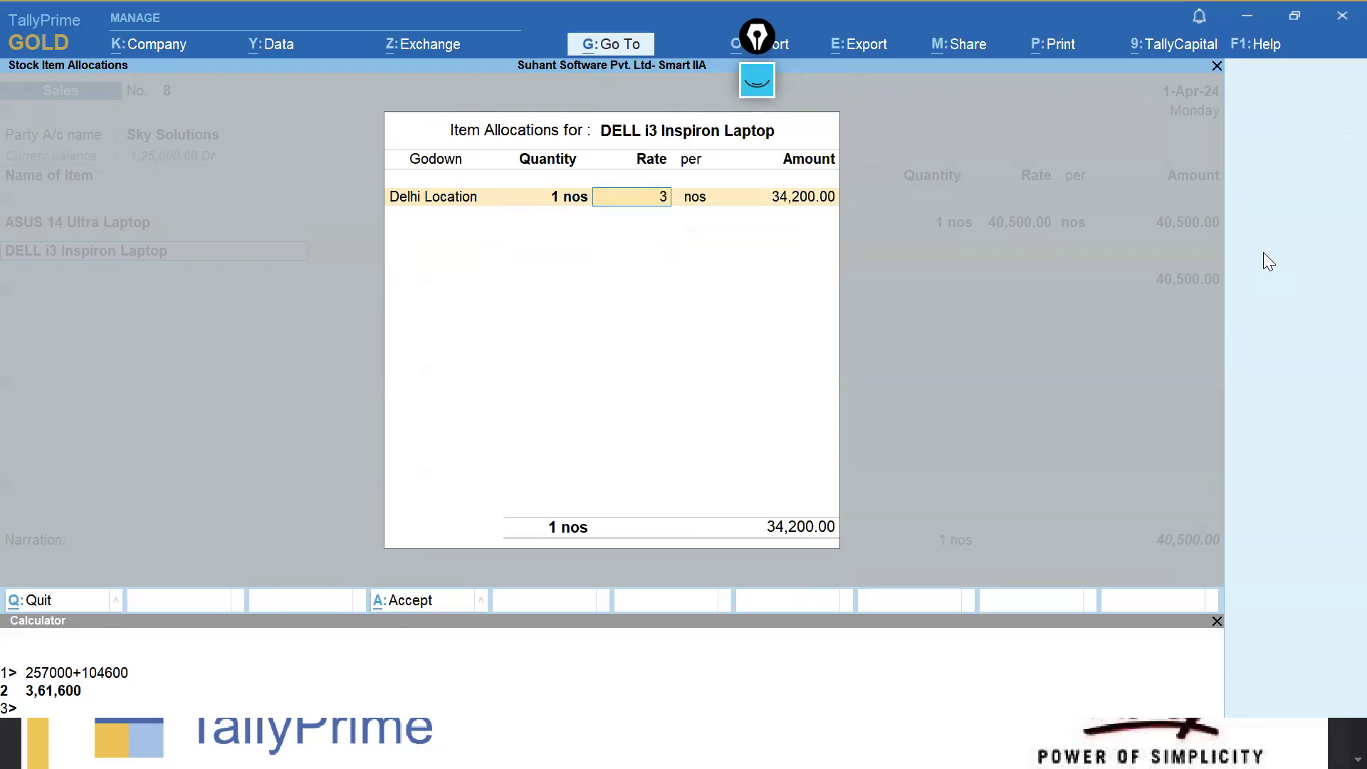
{"action": "type", "text": "5,000"}
{"action": "key", "text": "Return"}
{"action": "key", "text": "Return"}
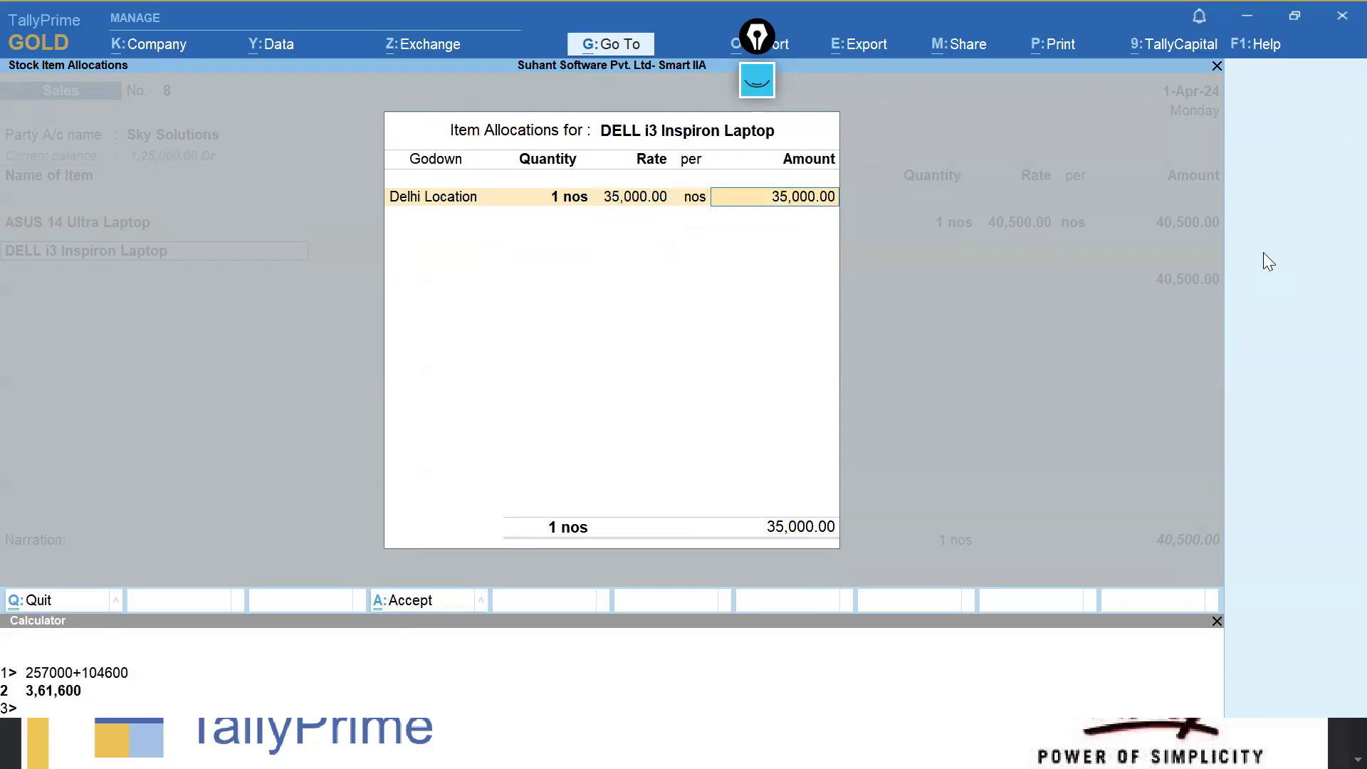
{"action": "key", "text": "Return"}
{"action": "key", "text": "Return"}
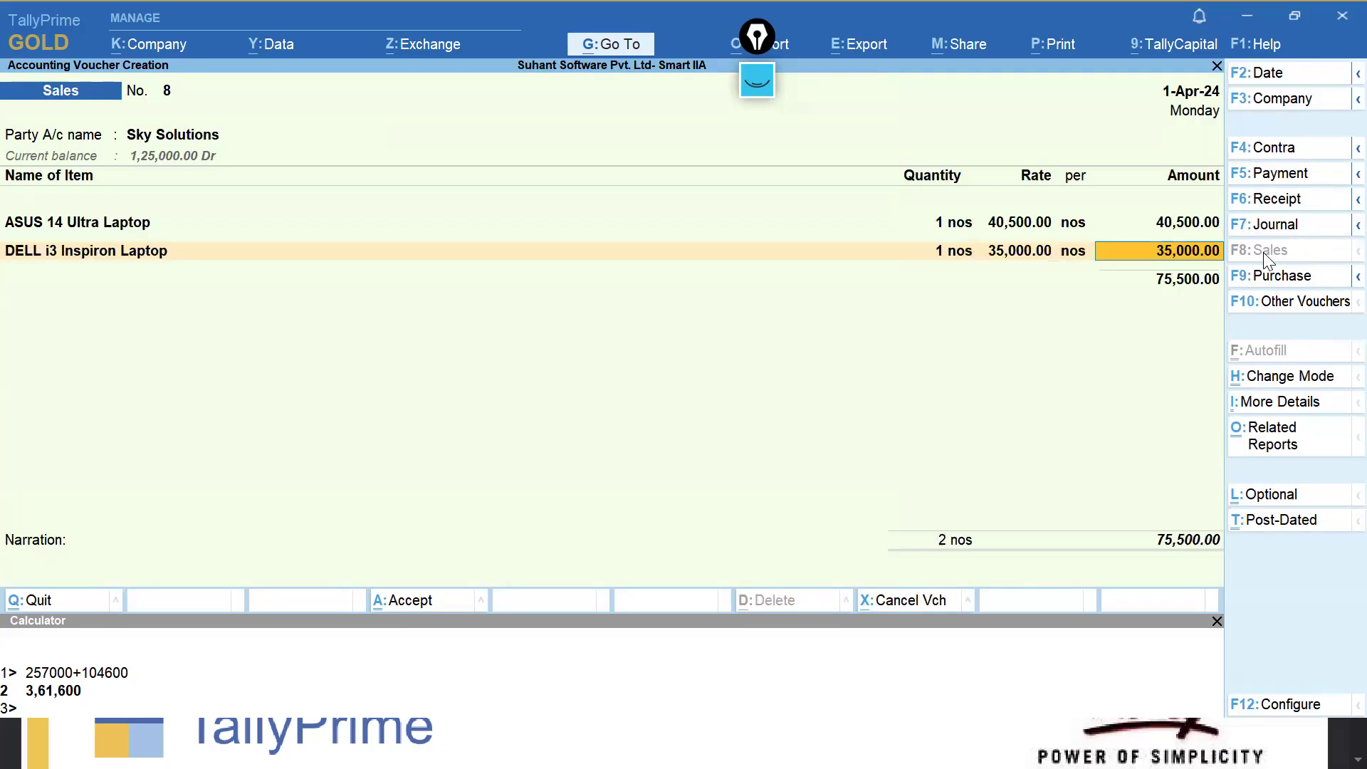
{"action": "key", "text": "Return"}
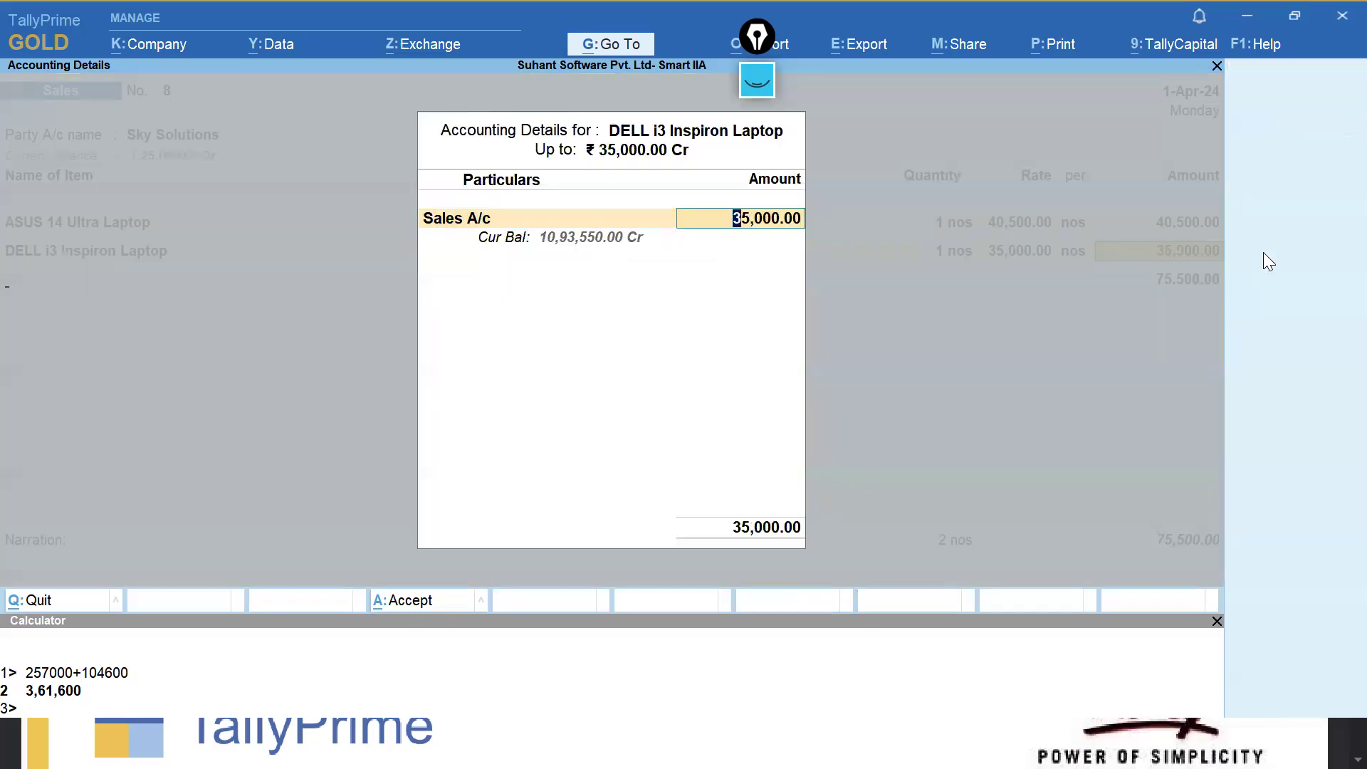
{"action": "key", "text": "Return"}
Add Logitech K230 Keyboard to the sales voucher, allocating 1 box from Bengaluru Location at a rate of 11,500 per box.
{"action": "type", "text": "Logi"}
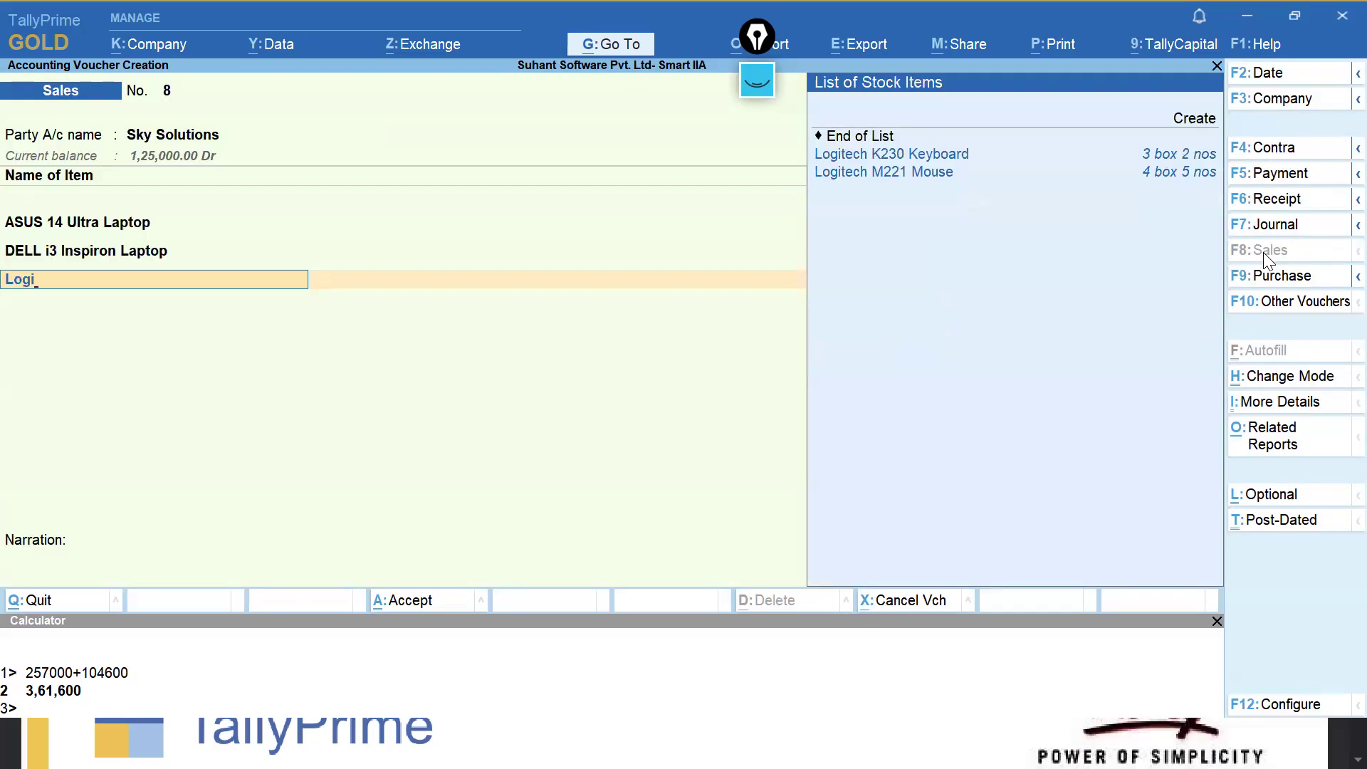
{"action": "key", "text": "Down"}
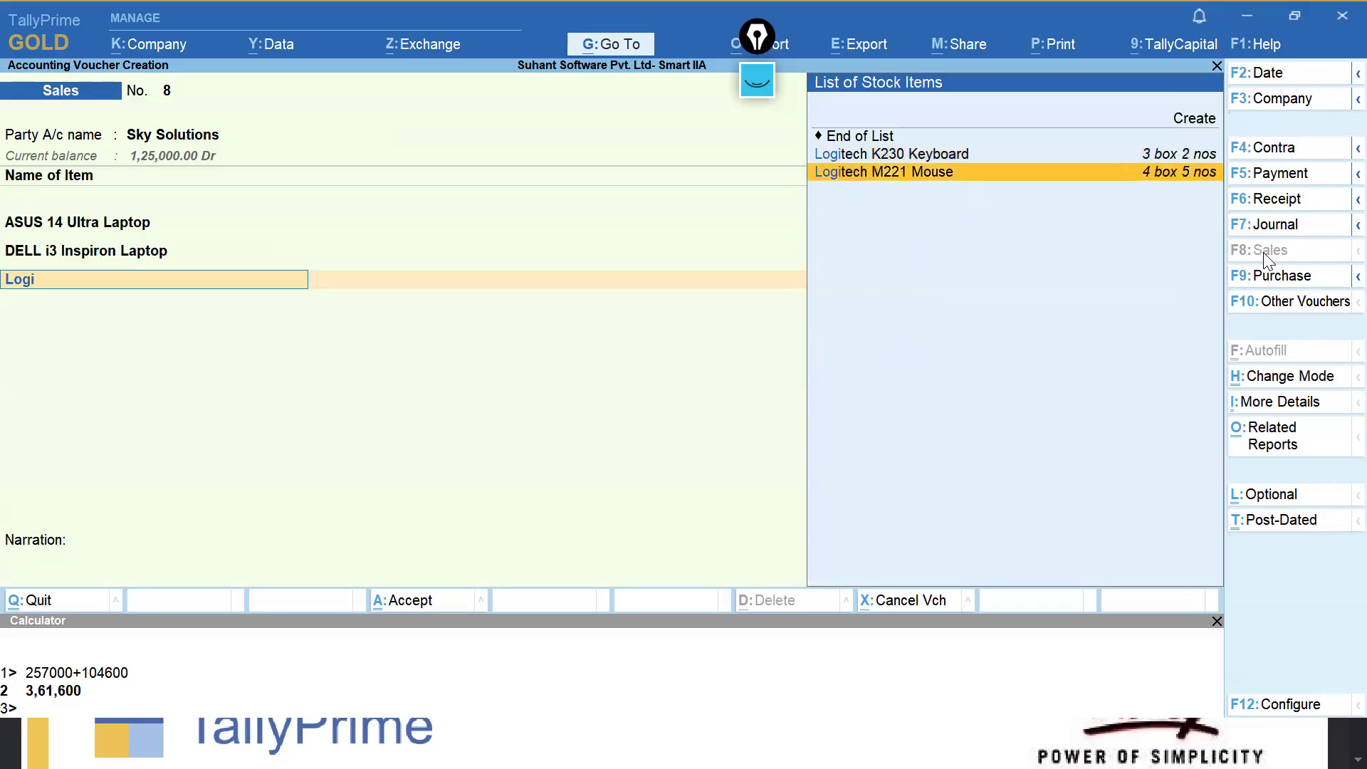
{"action": "key", "text": "Up"}
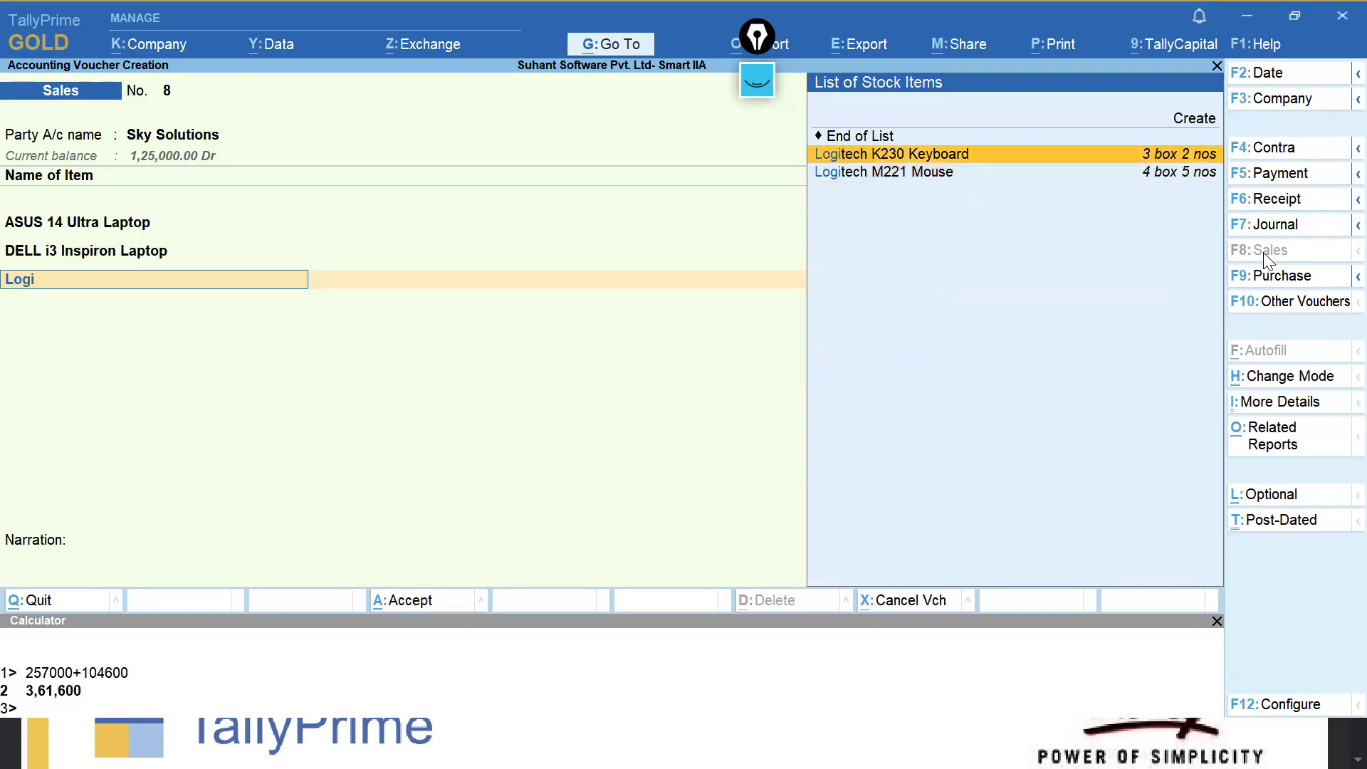
{"action": "key", "text": "Return"}
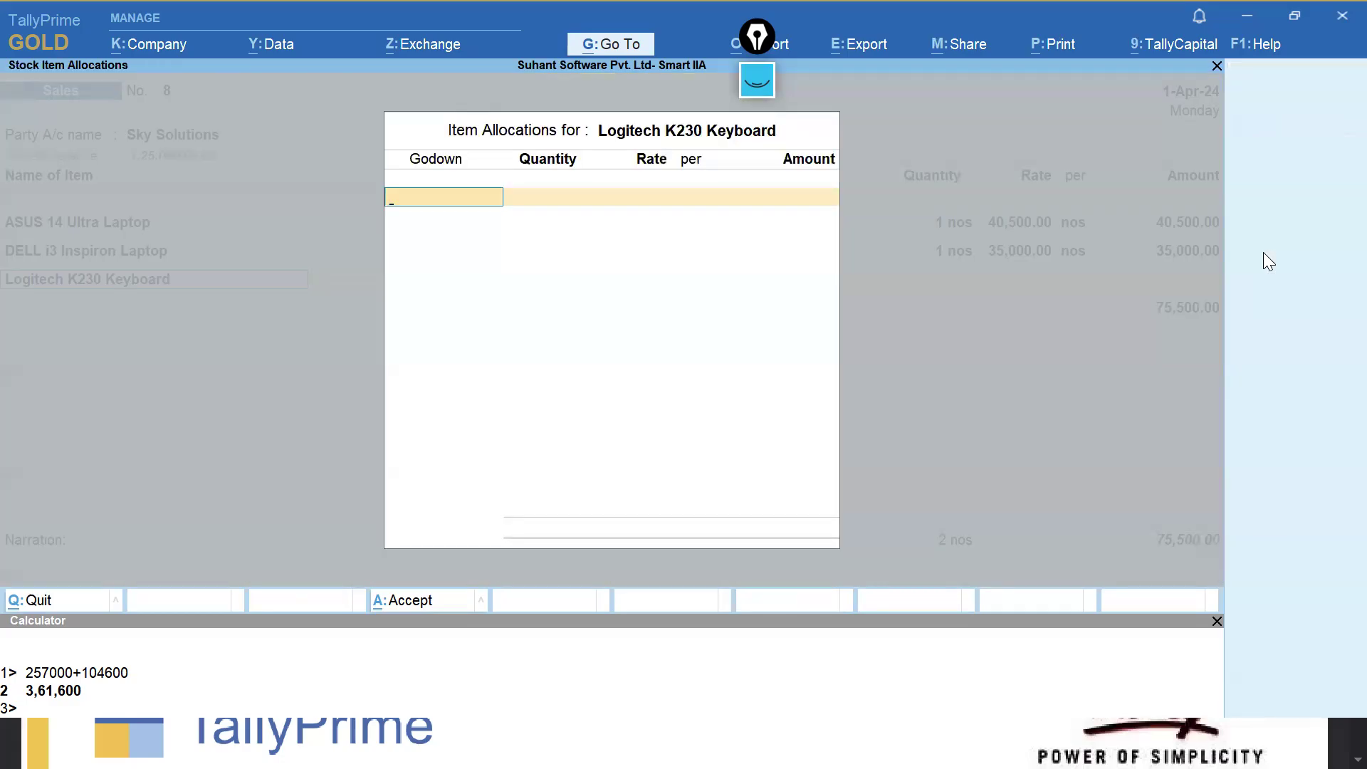
{"action": "key", "text": "Return"}
{"action": "type", "text": "1"}
{"action": "key", "text": "Return"}
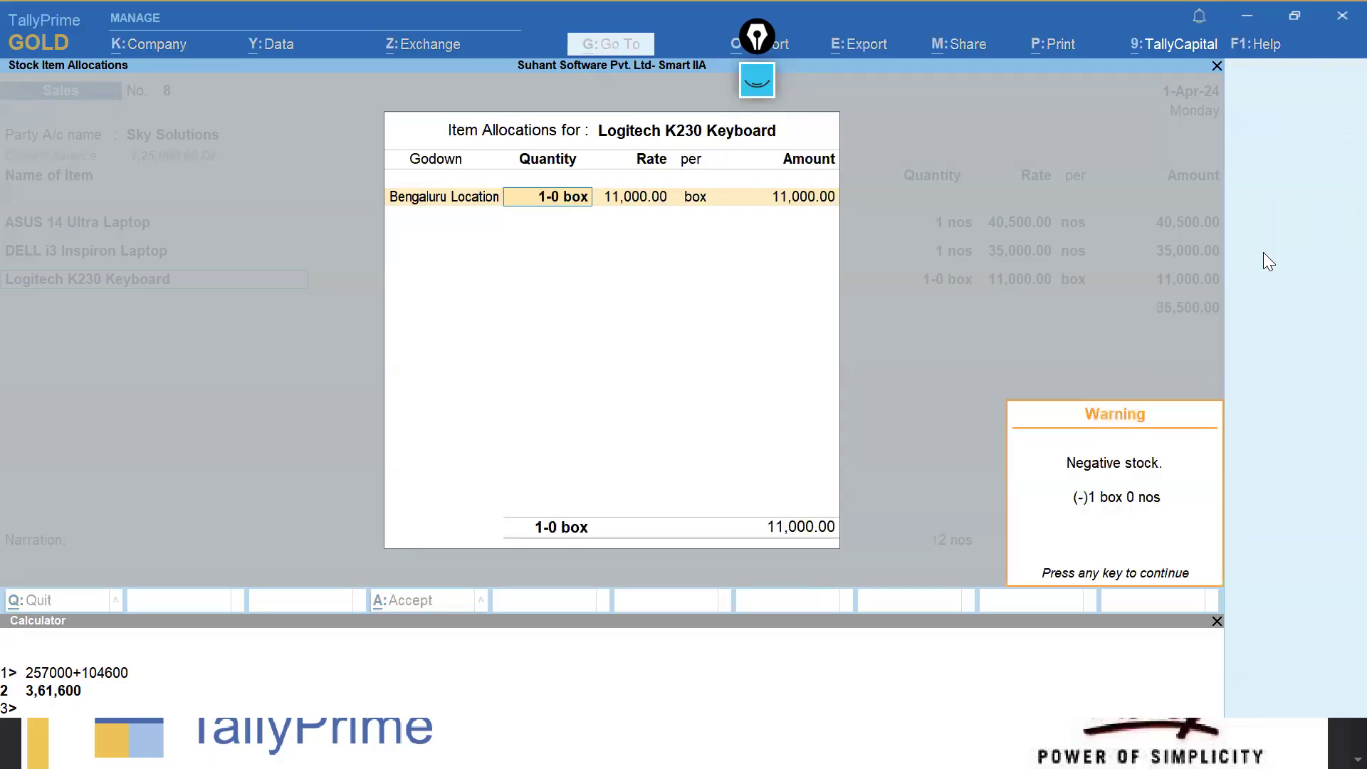
{"action": "key", "text": "Return"}
{"action": "type", "text": "11"}
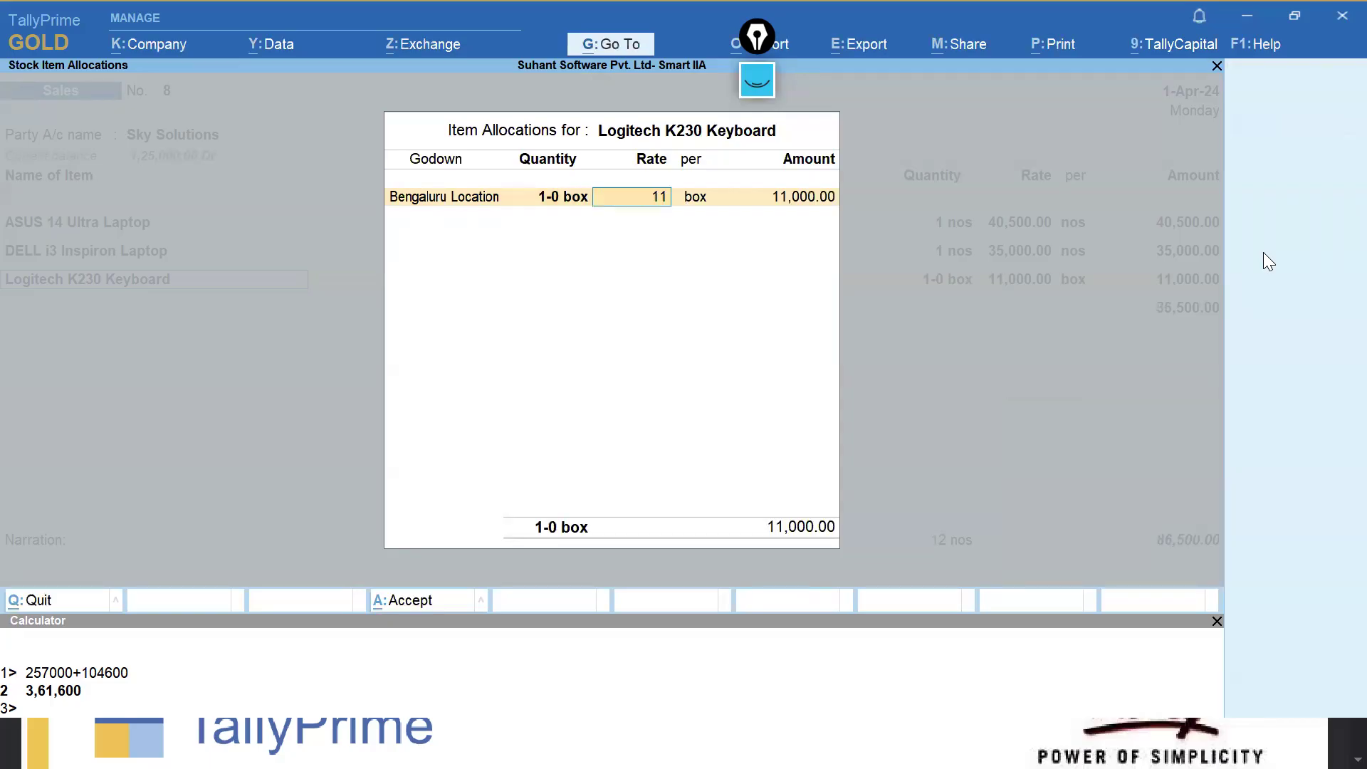
{"action": "type", "text": ",500"}
{"action": "key", "text": "Return"}
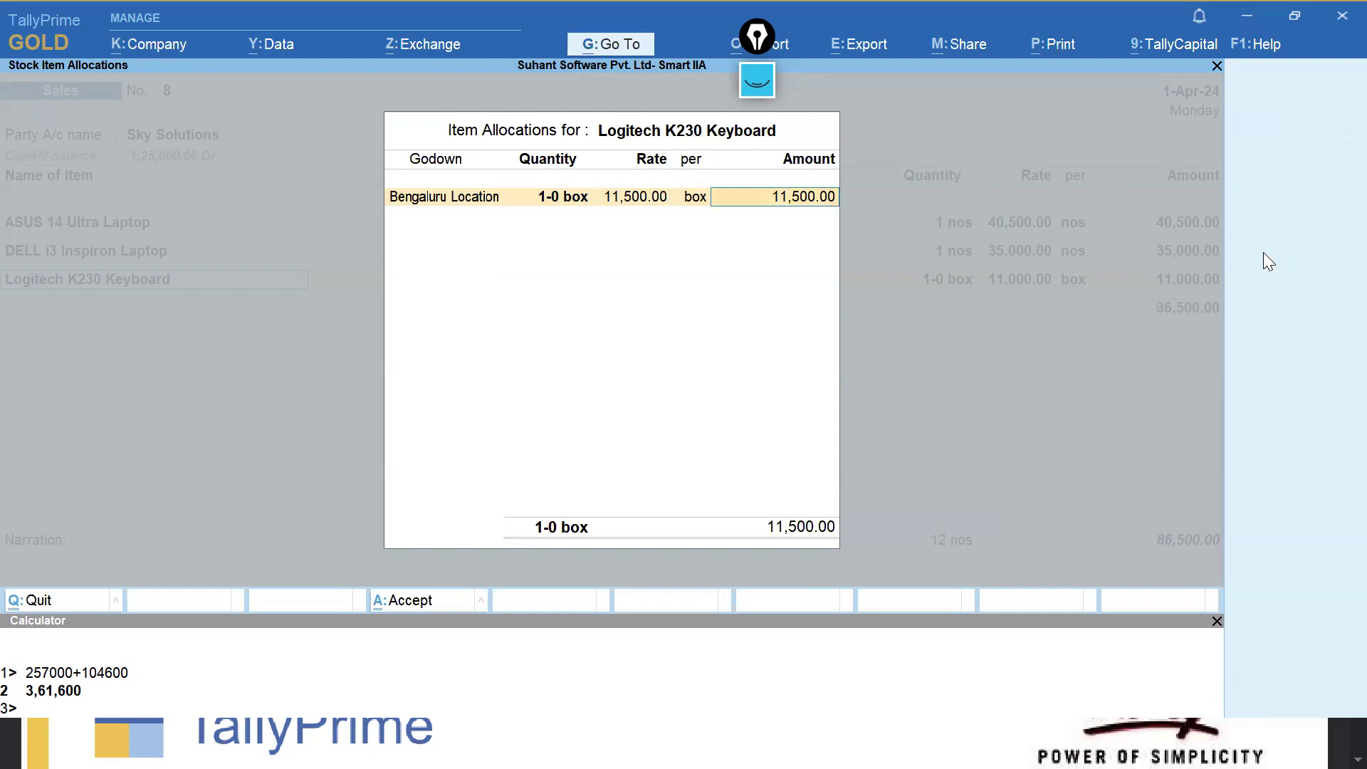
{"action": "key", "text": "Return"}
{"action": "key", "text": "Return"}
{"action": "key", "text": "Return"}
{"action": "key", "text": "Return"}
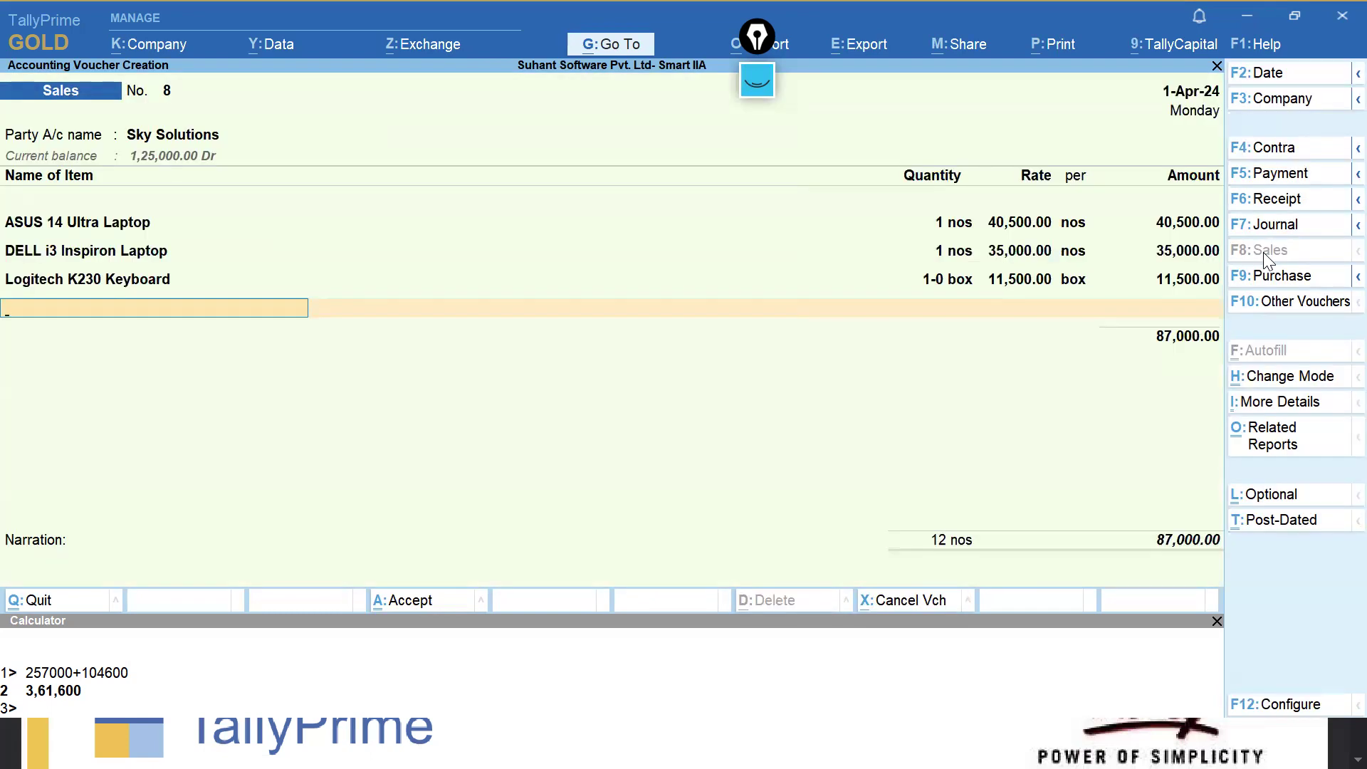
Add Logitech M221 Mouse to the sales voucher, allocating 1 box from Bengaluru Location at a rate of 8,000 per box.
{"action": "type", "text": "Logi"}
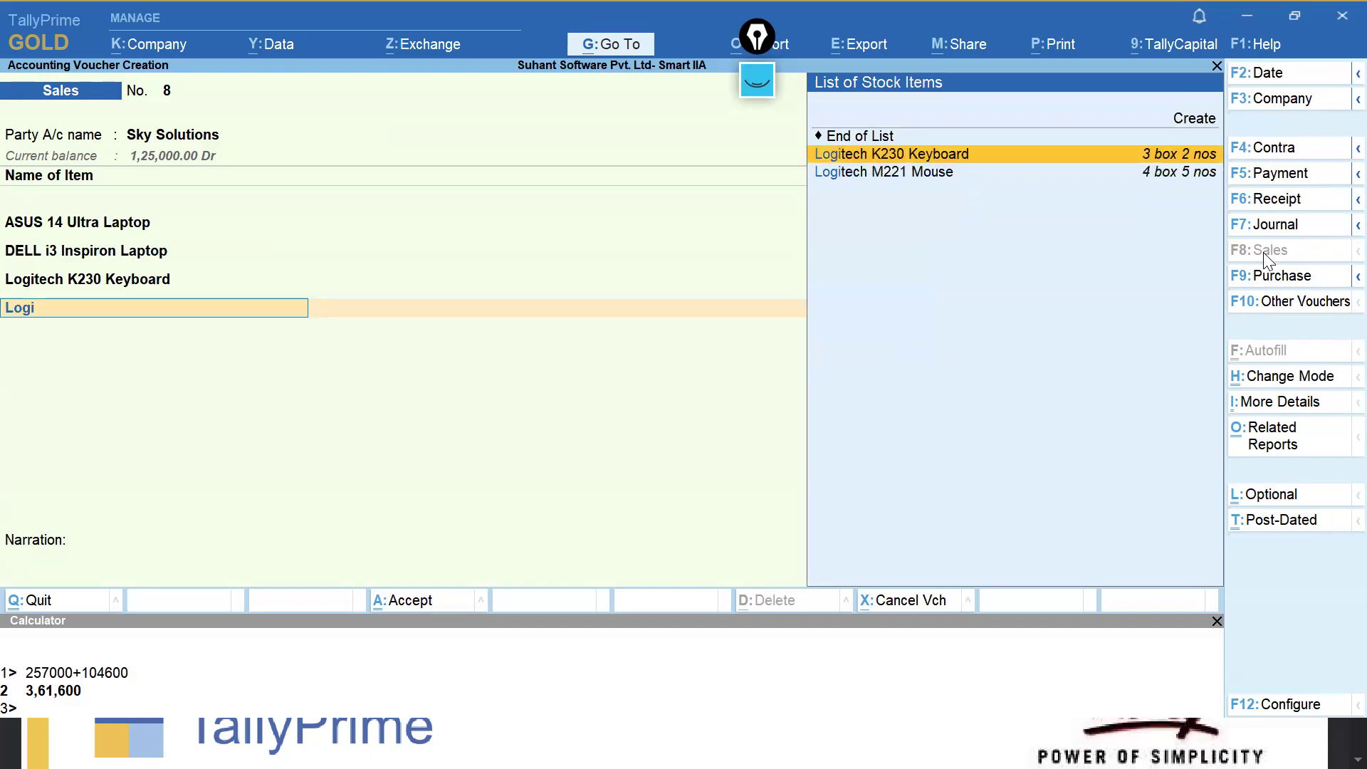
{"action": "key", "text": "Down"}
{"action": "key", "text": "Return"}
{"action": "key", "text": "Return"}
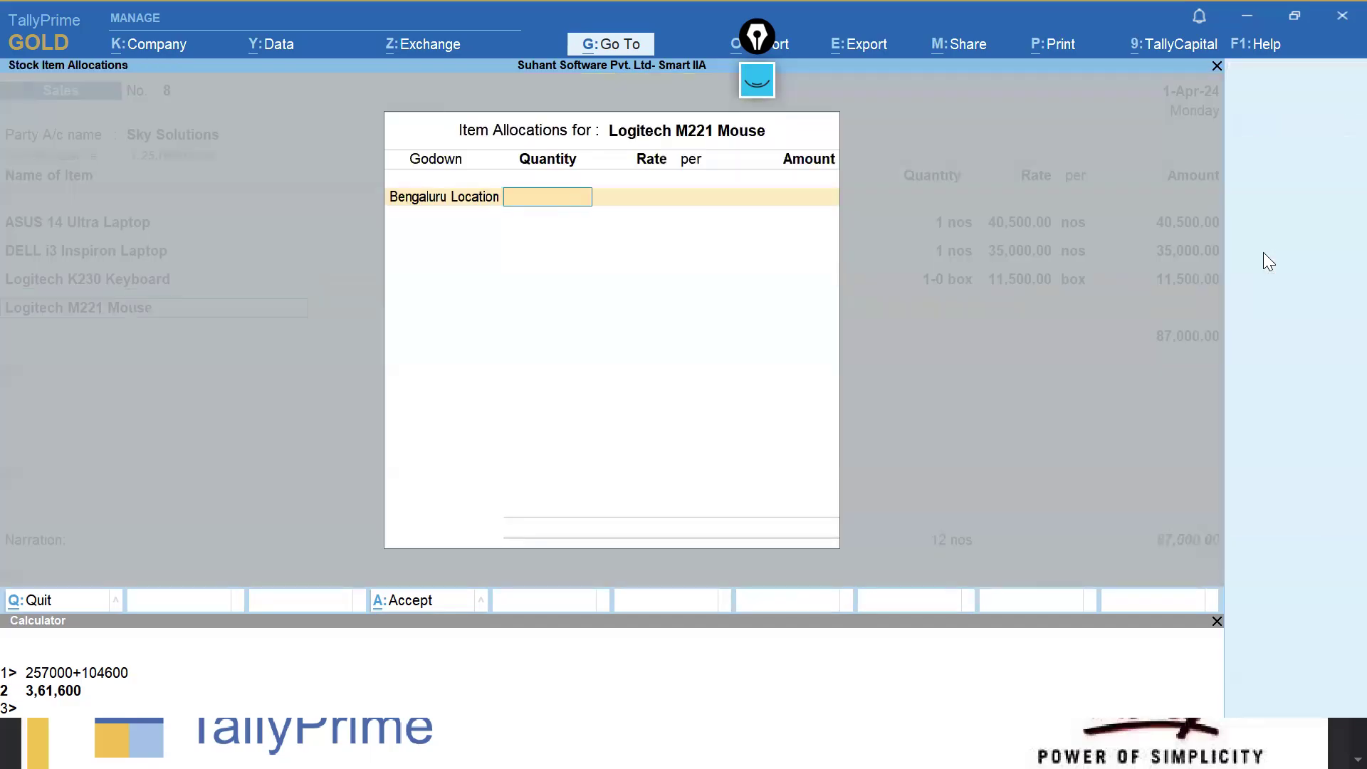
{"action": "type", "text": "1"}
{"action": "key", "text": "Return"}
{"action": "key", "text": "Return"}
{"action": "type", "text": "8000"}
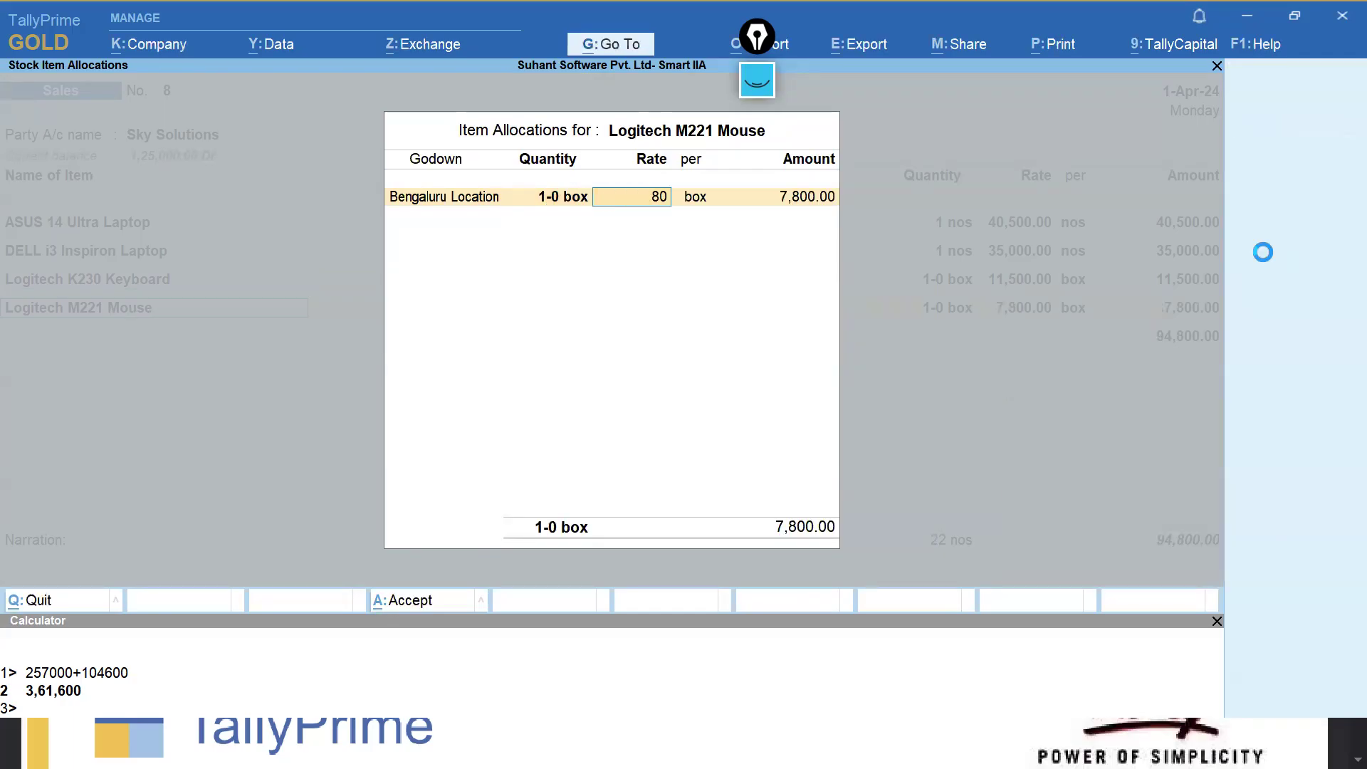
{"action": "key", "text": "Return"}
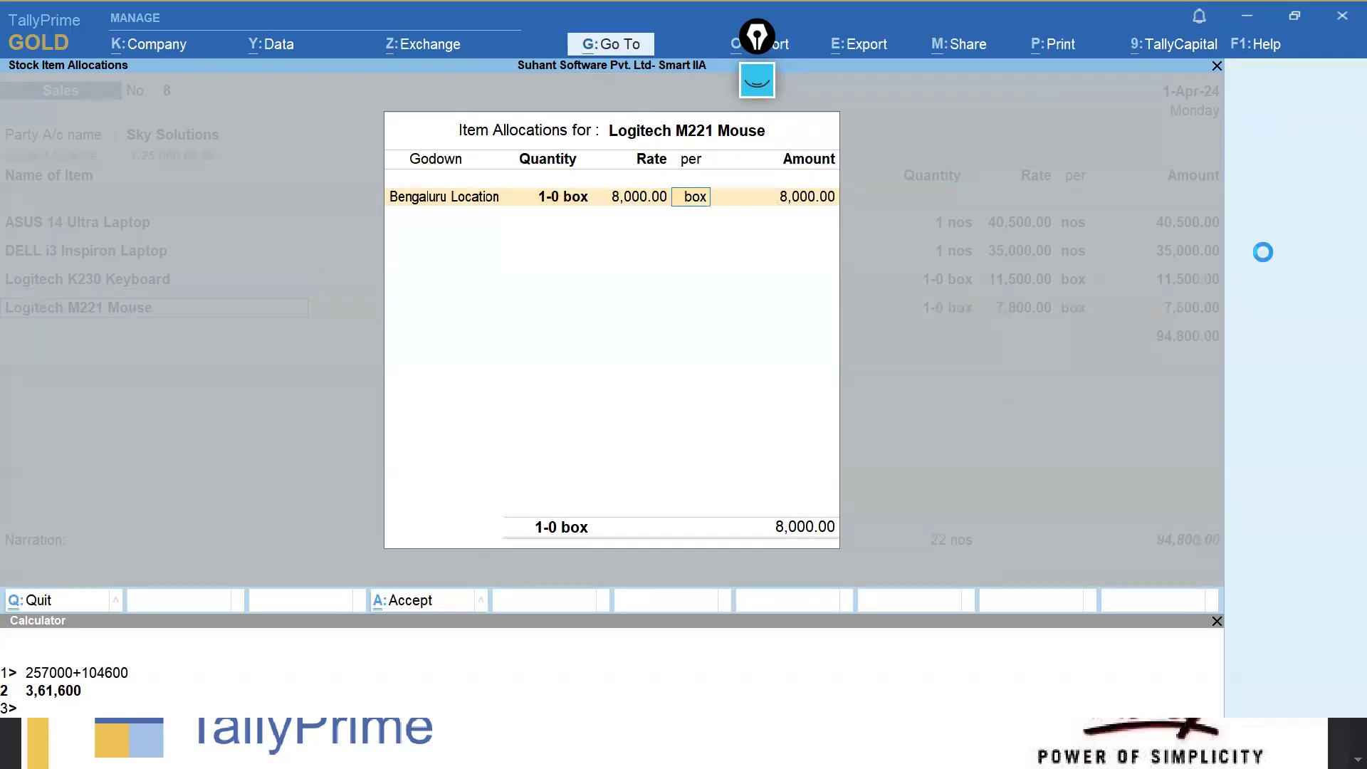
{"action": "key", "text": "Return"}
{"action": "key", "text": "Return"}
{"action": "key", "text": "Return"}
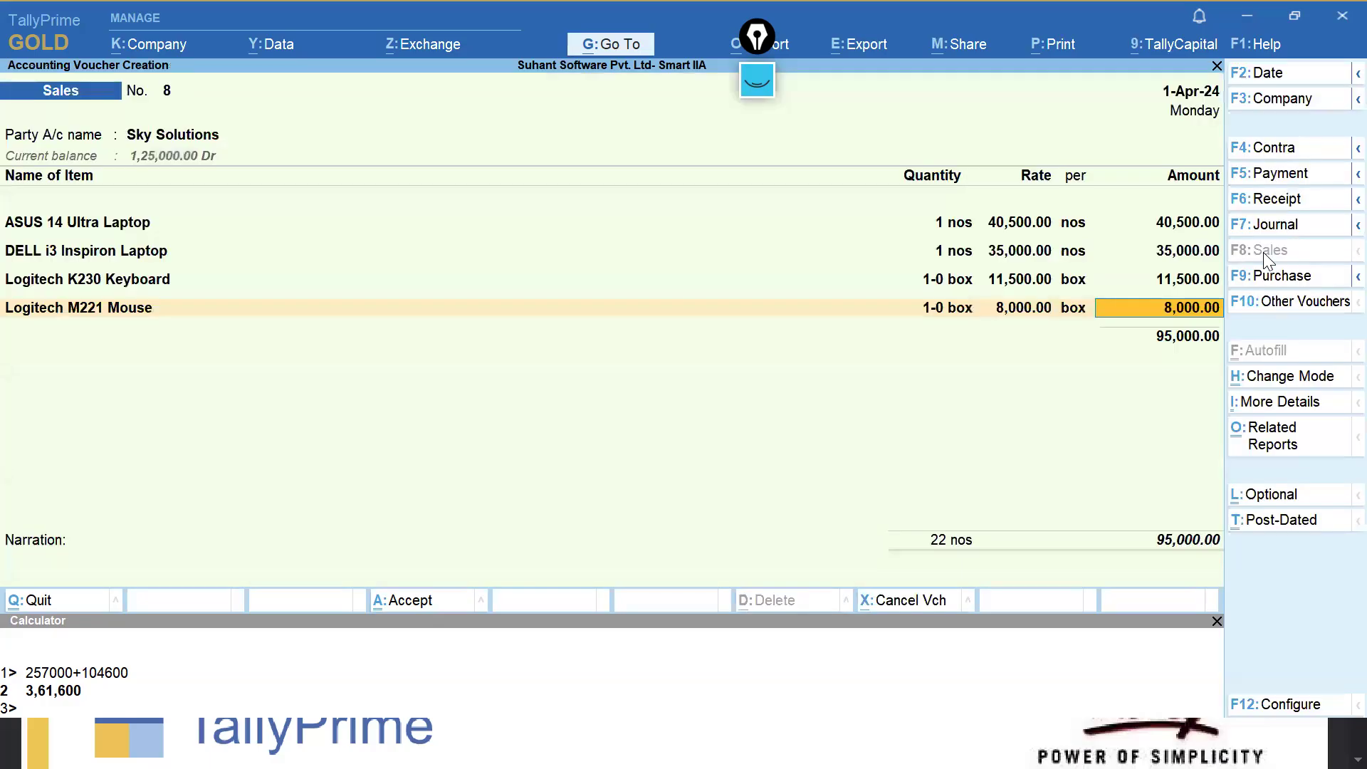
{"action": "key", "text": "Return"}
{"action": "key", "text": "Return"}
{"action": "key", "text": "Return"}
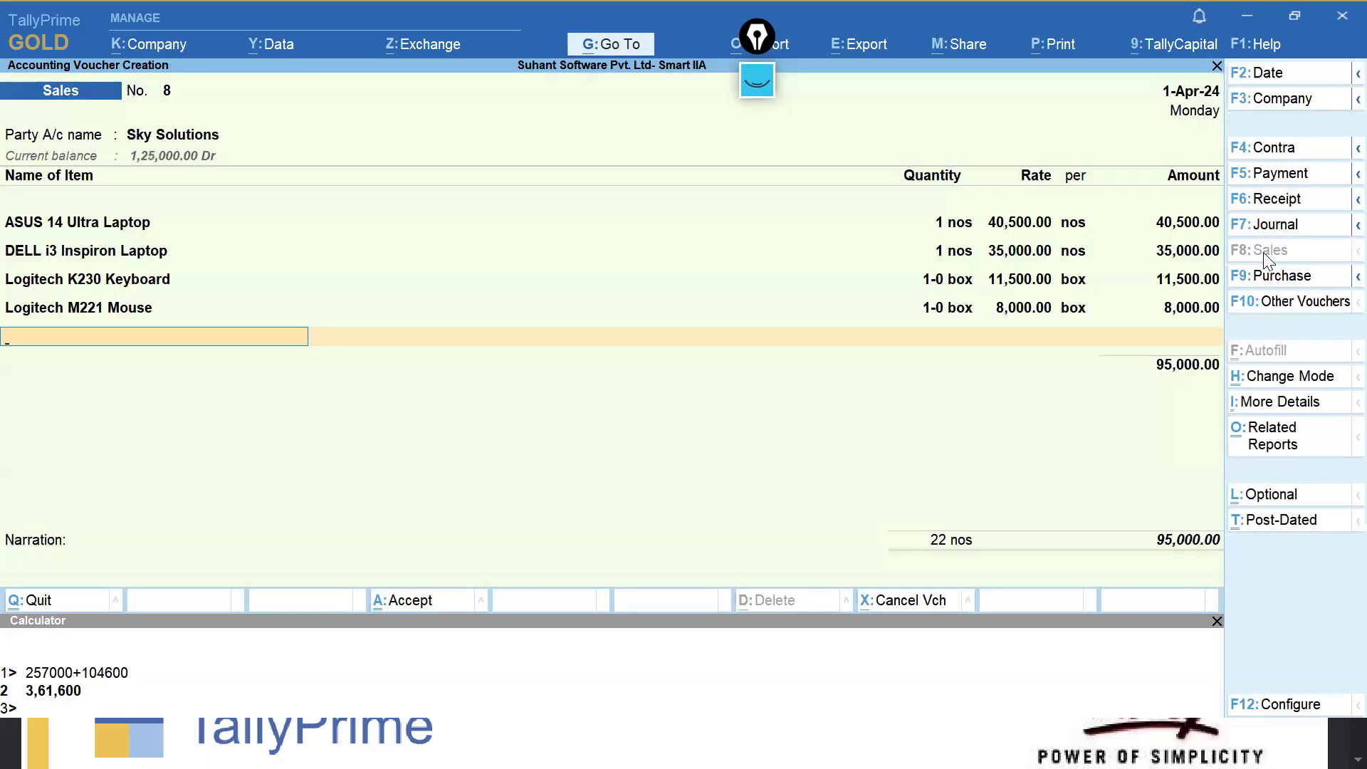
Add SanDisk USB Pendrive to the Sky Solutions sales voucher, allocating 3 boxes from Delhi Location.
{"action": "type", "text": "Pe"}
{"action": "key", "text": "Up"}
{"action": "key", "text": "Up"}
{"action": "key", "text": "Up"}
{"action": "key", "text": "Return"}
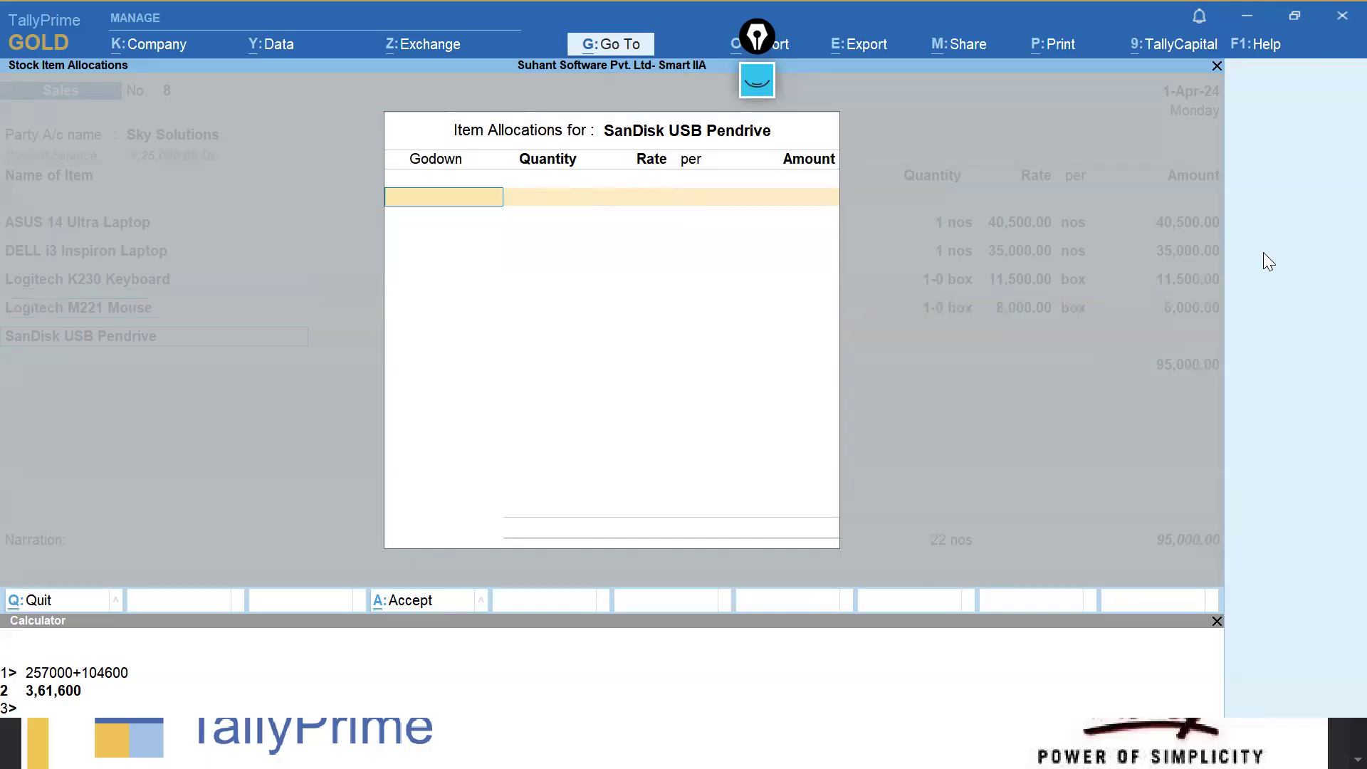
{"action": "type", "text": "3"}
{"action": "key", "text": "BackSpace"}
{"action": "type", "text": "De"}
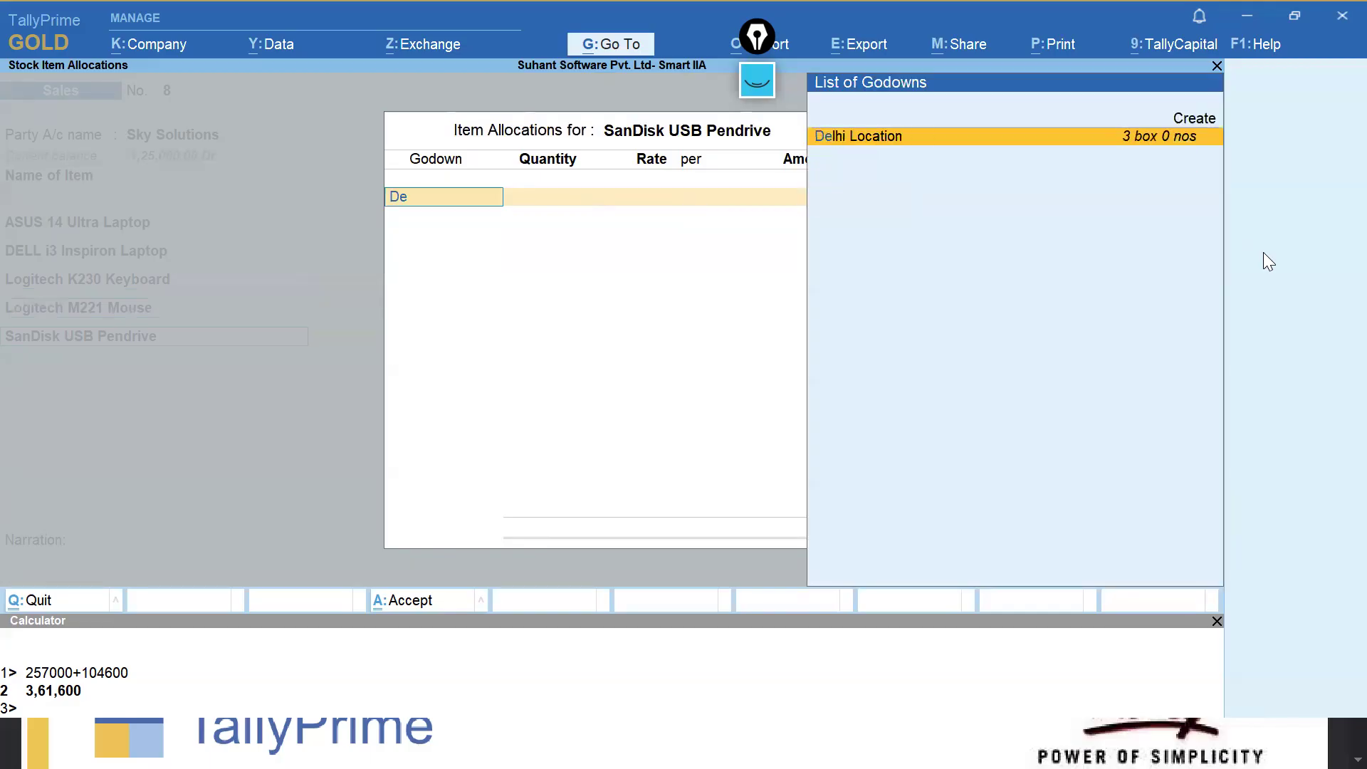
{"action": "key", "text": "Return"}
{"action": "type", "text": "3"}
{"action": "key", "text": "Return"}
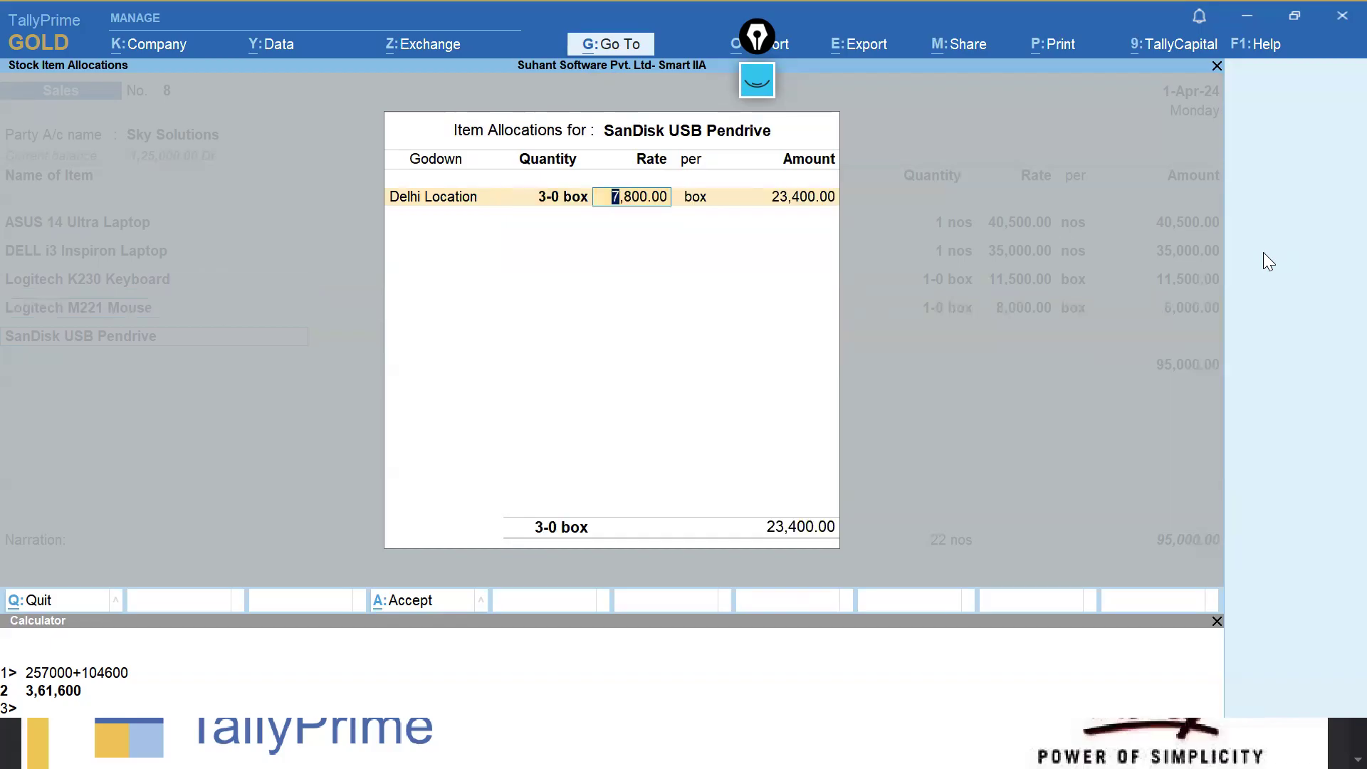
Set the pendrive rate to 8,000 per box, accept the allocation and save the Sky Solutions sales voucher.
{"action": "type", "text": "8,000"}
{"action": "key", "text": "Return"}
{"action": "key", "text": "Return"}
{"action": "key", "text": "Return"}
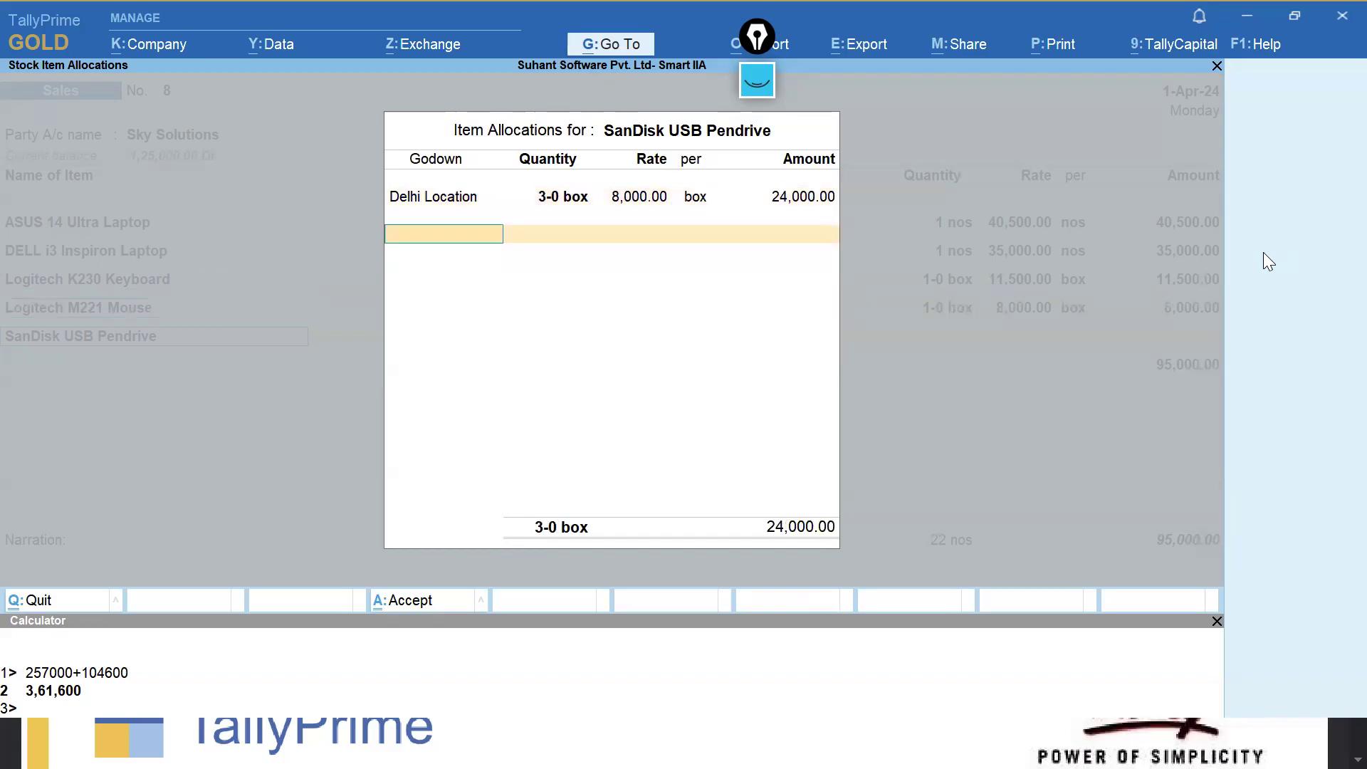
{"action": "key", "text": "Return"}
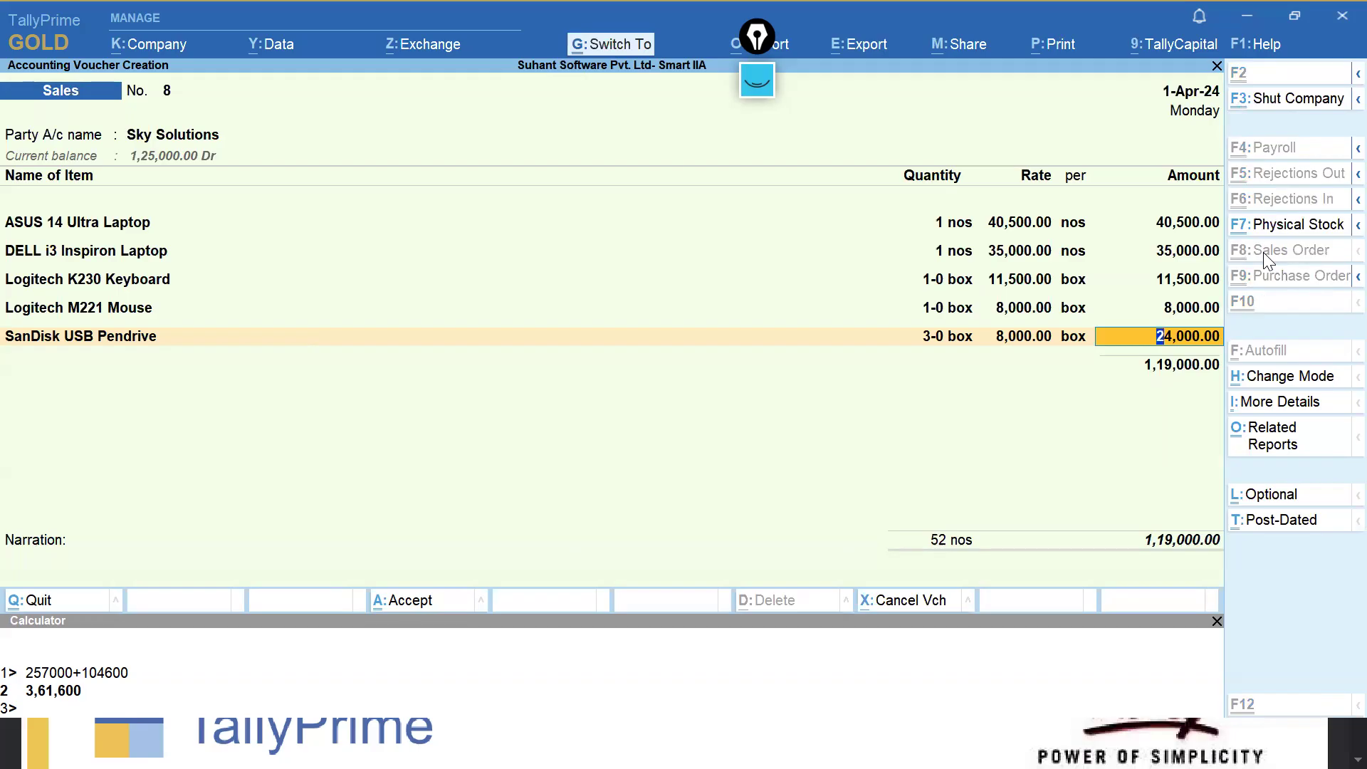
{"action": "key", "text": "ctrl+a"}
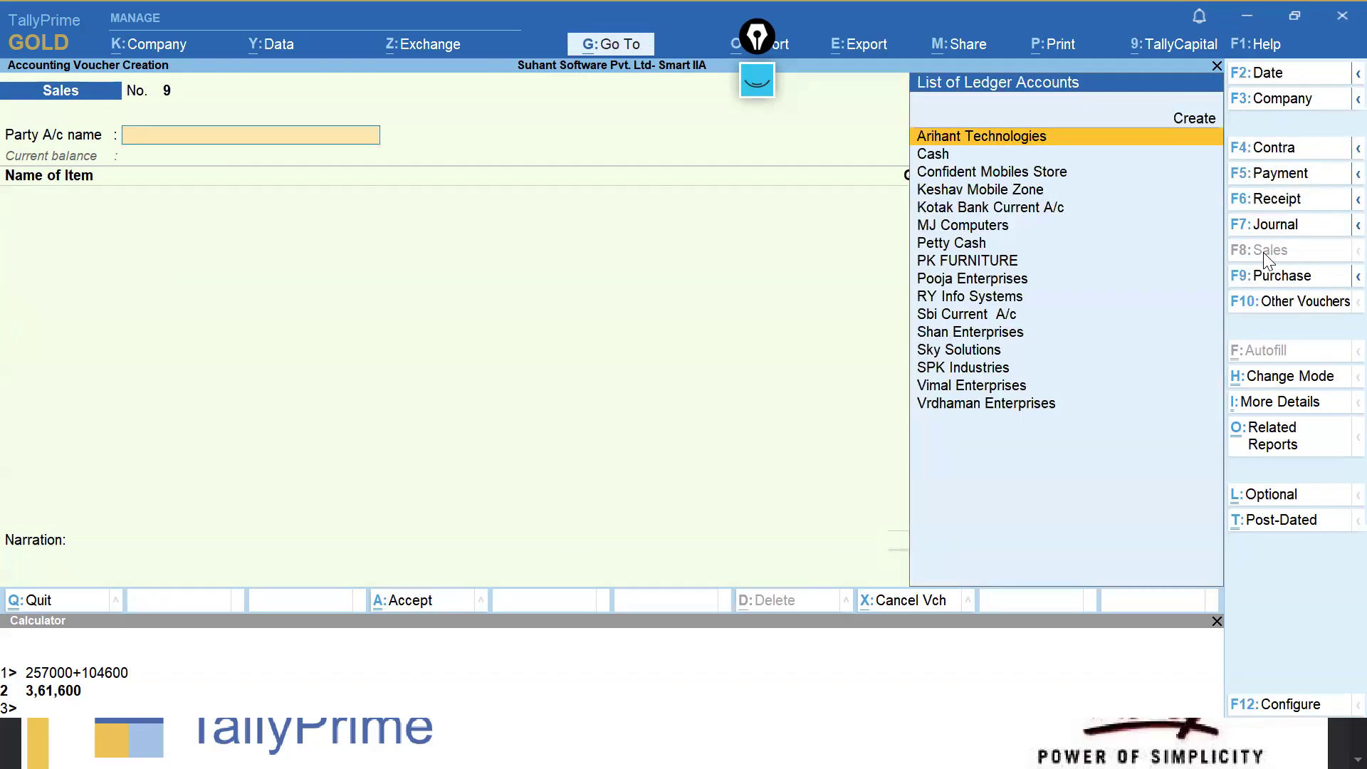
Select Keshav Mobile Zone as the new sales voucher's party and add Sony Series J Xperia, allocating 3 nos from Kolkata Location.
{"action": "type", "text": "Kes"}
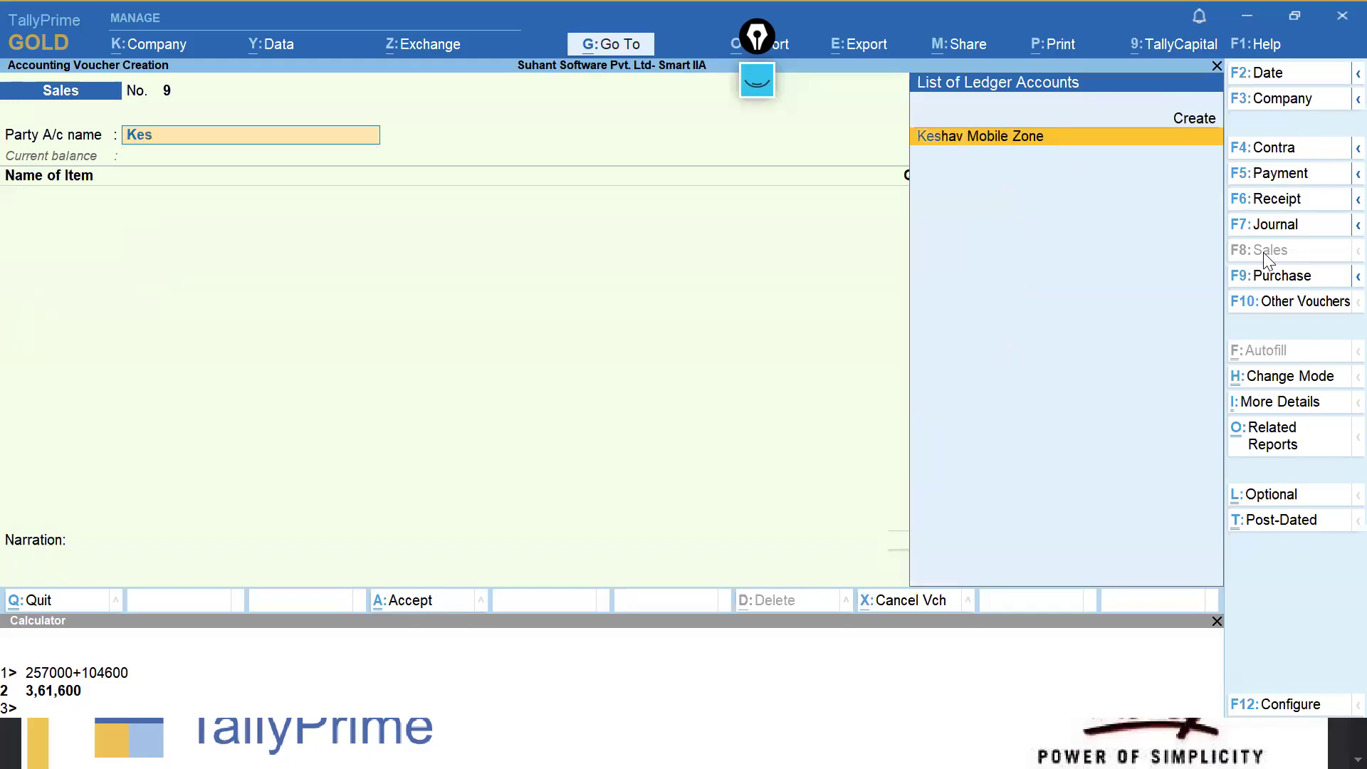
{"action": "key", "text": "Return"}
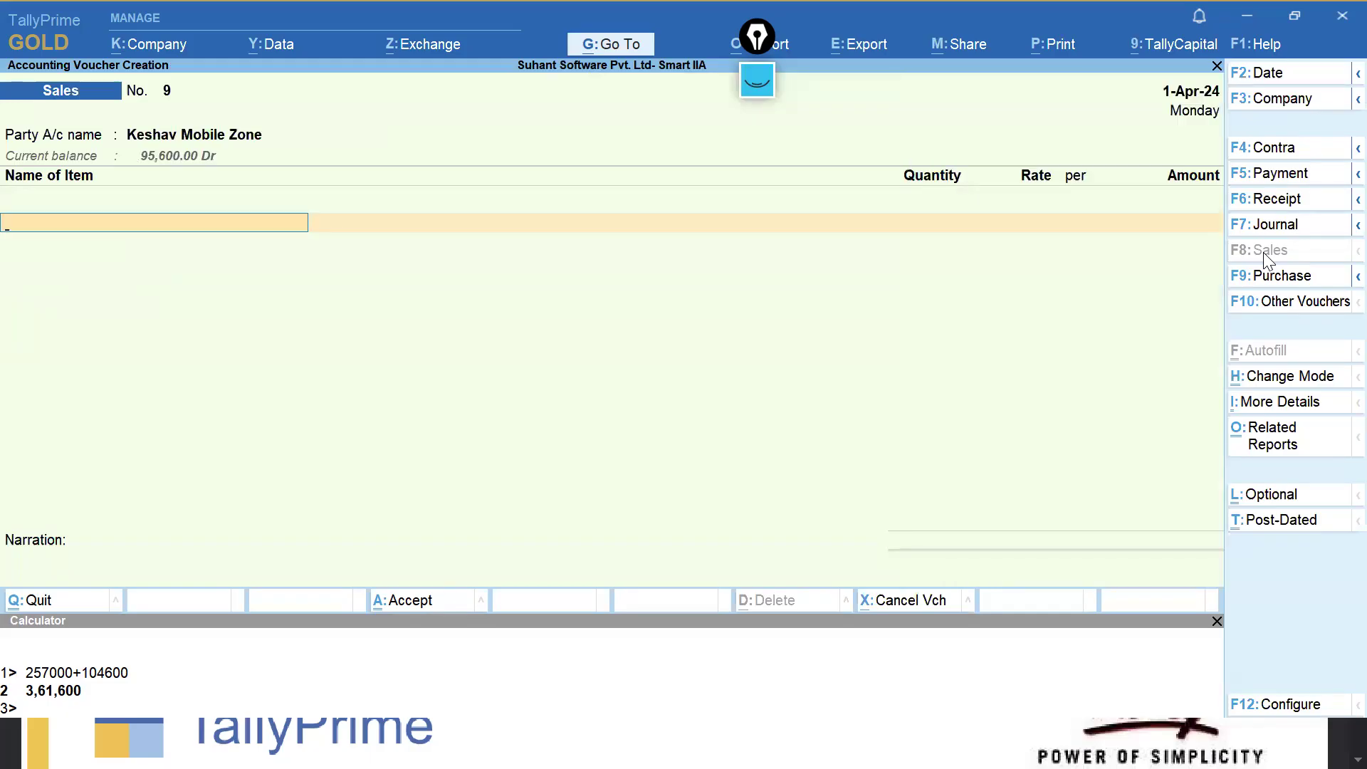
{"action": "type", "text": "son"}
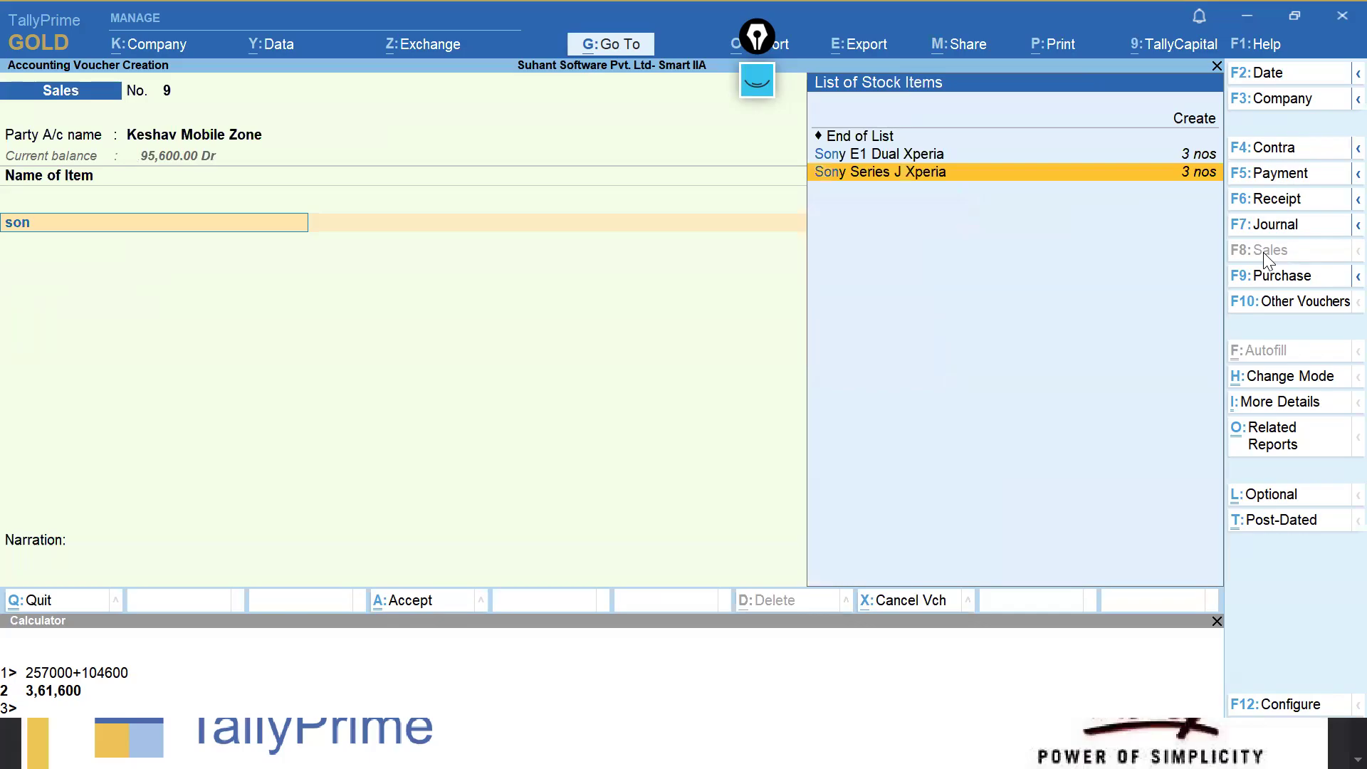
{"action": "key", "text": "Return"}
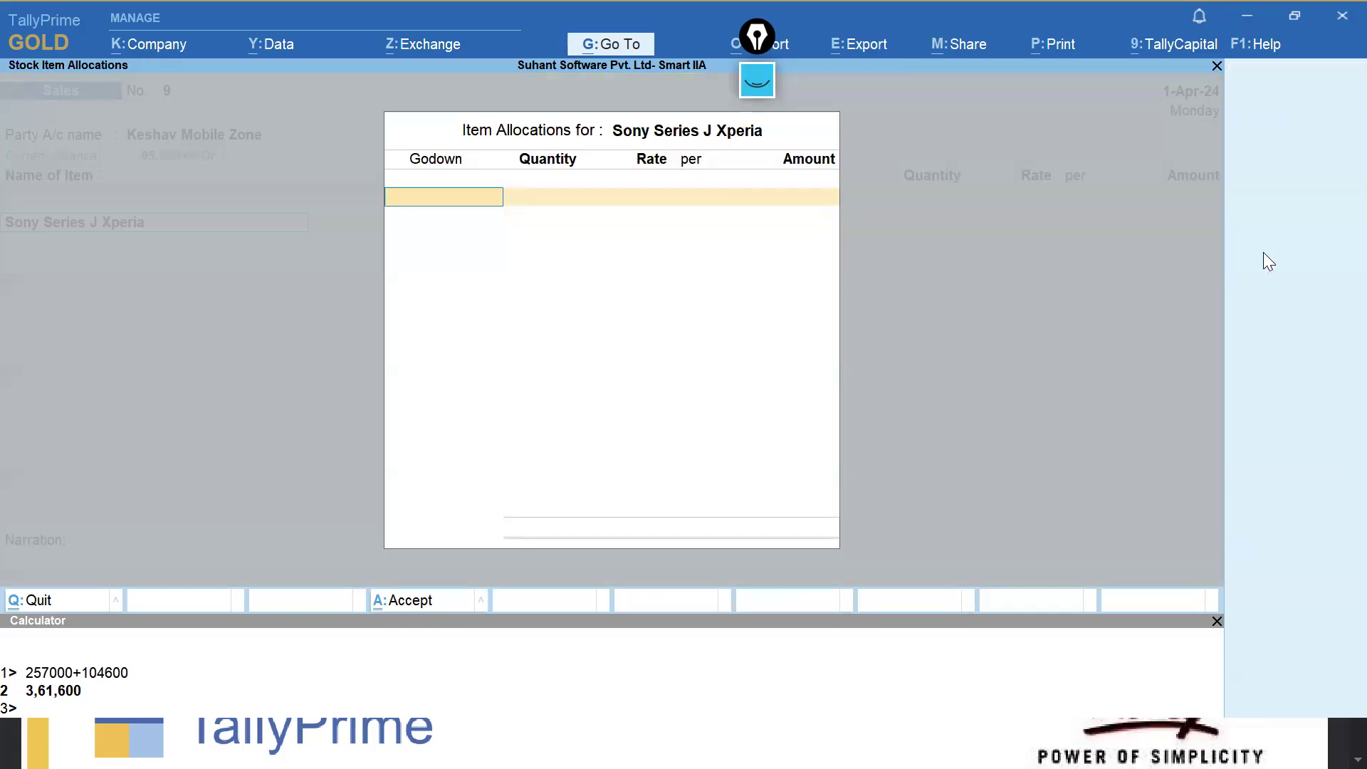
{"action": "type", "text": "Ko"}
{"action": "key", "text": "Return"}
{"action": "type", "text": "3"}
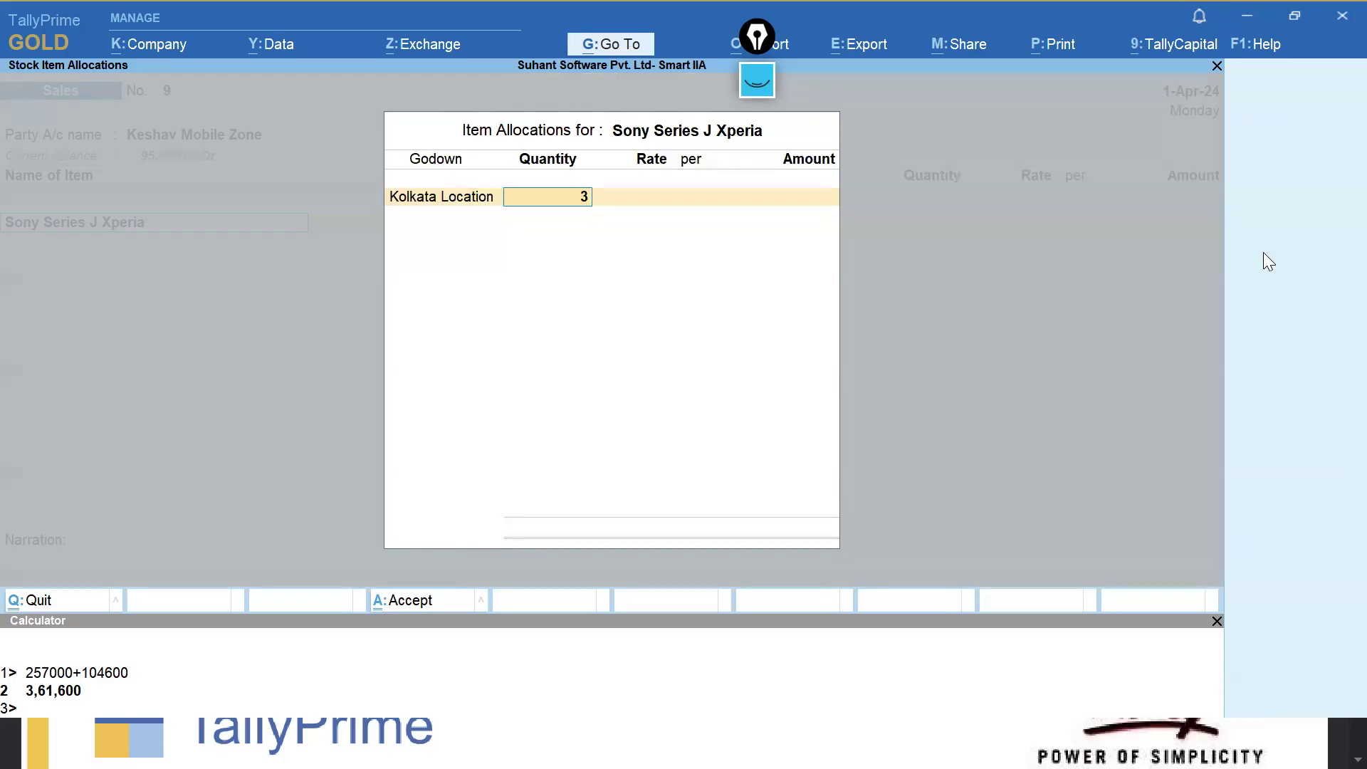
{"action": "key", "text": "Return"}
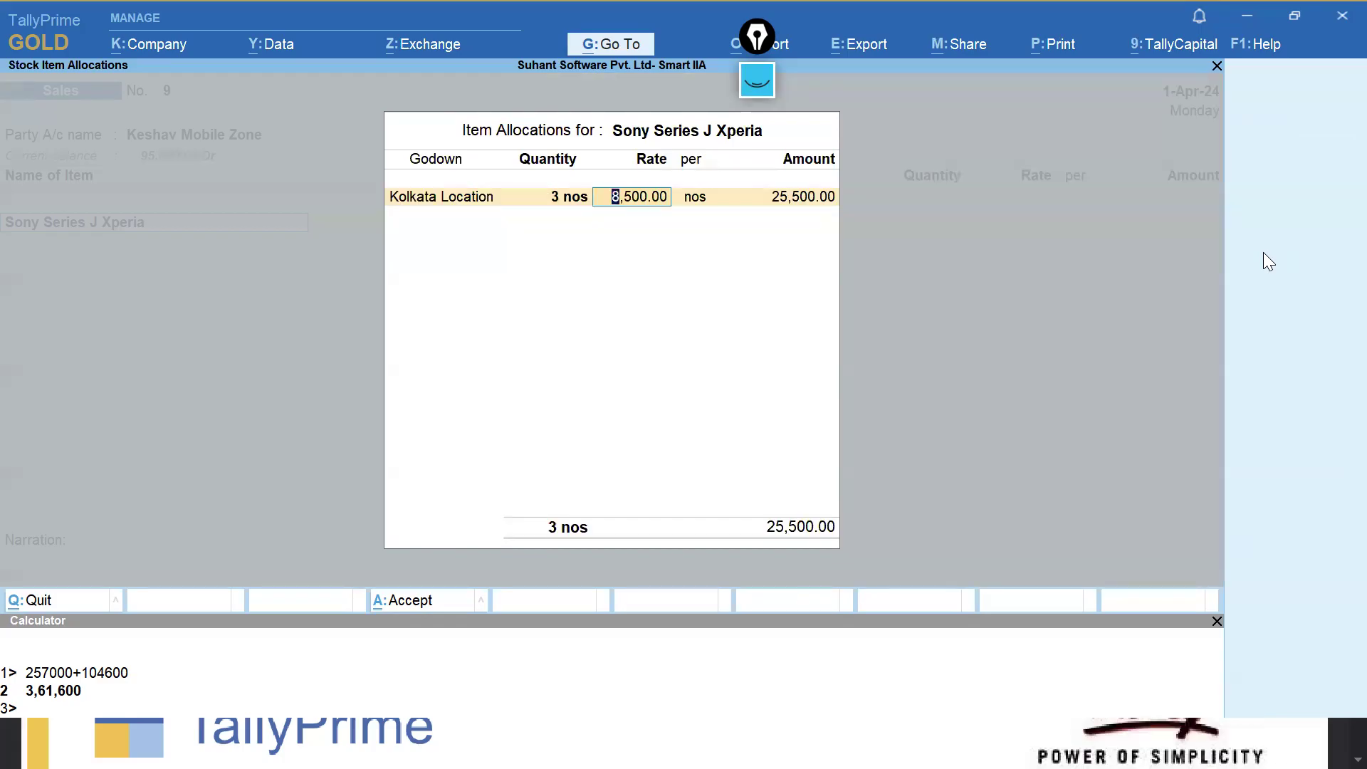
{"action": "key", "text": "Return"}
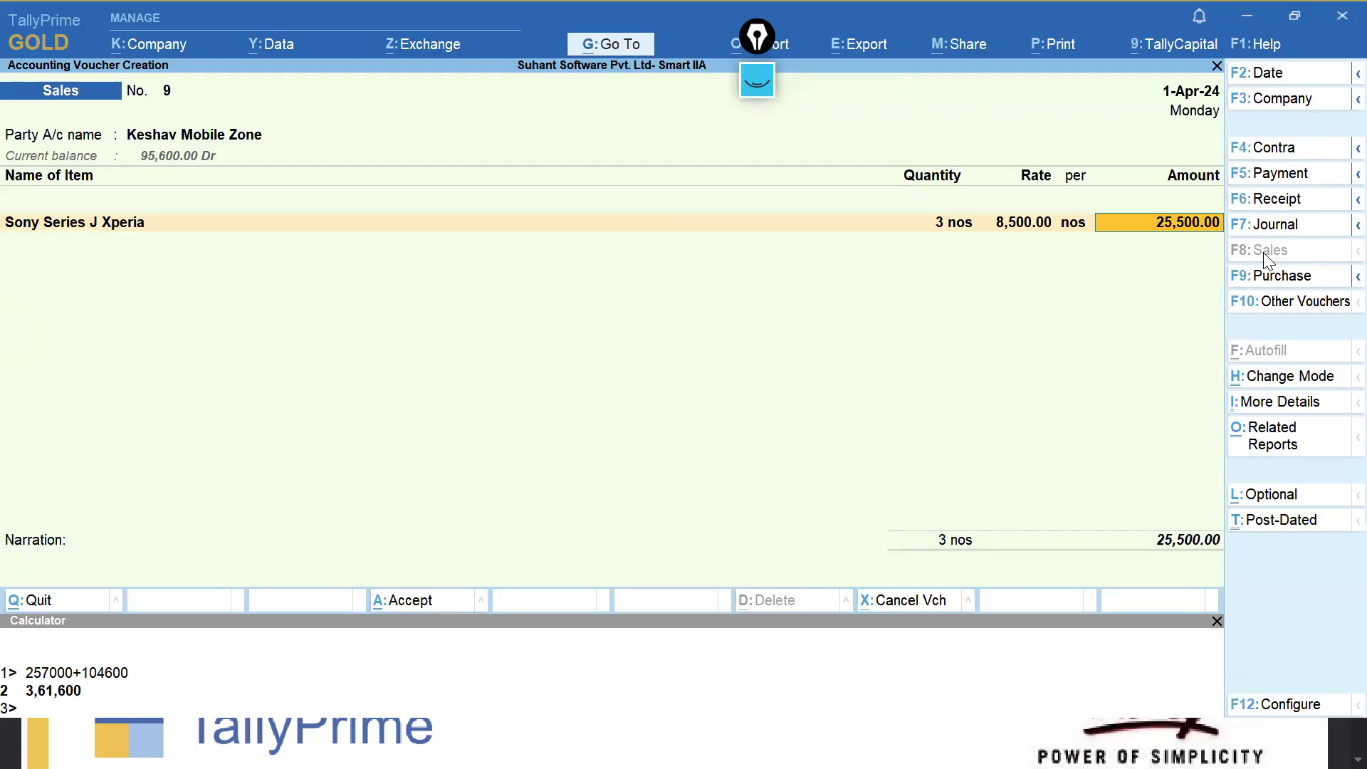
Reopen the Sony Series J Xperia allocation, set its rate to 9,500 per nos, and accept the item line.
{"action": "key", "text": "BackSpace"}
{"action": "key", "text": "Return"}
{"action": "key", "text": "Return"}
{"action": "key", "text": "Return"}
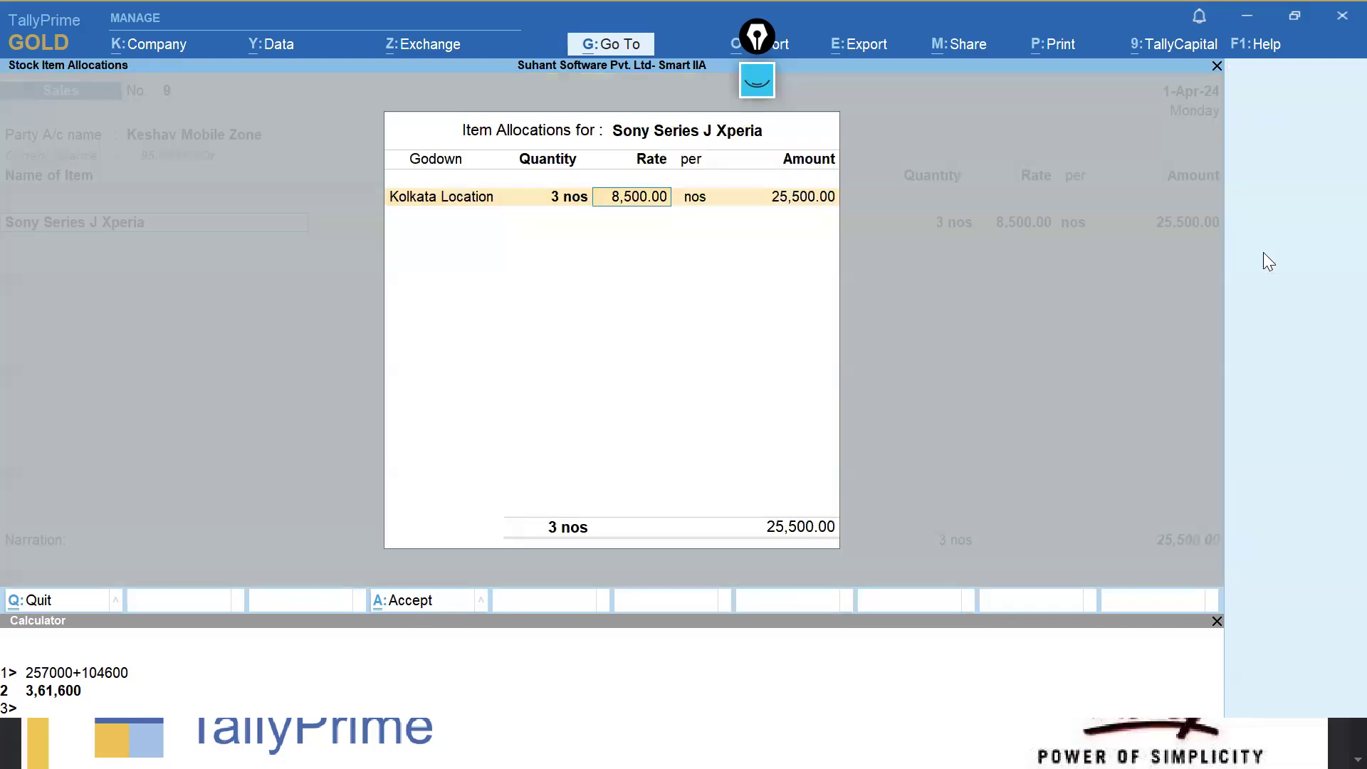
{"action": "type", "text": "9,500"}
{"action": "key", "text": "Return"}
{"action": "key", "text": "Return"}
{"action": "key", "text": "Return"}
{"action": "key", "text": "Return"}
{"action": "key", "text": "Return"}
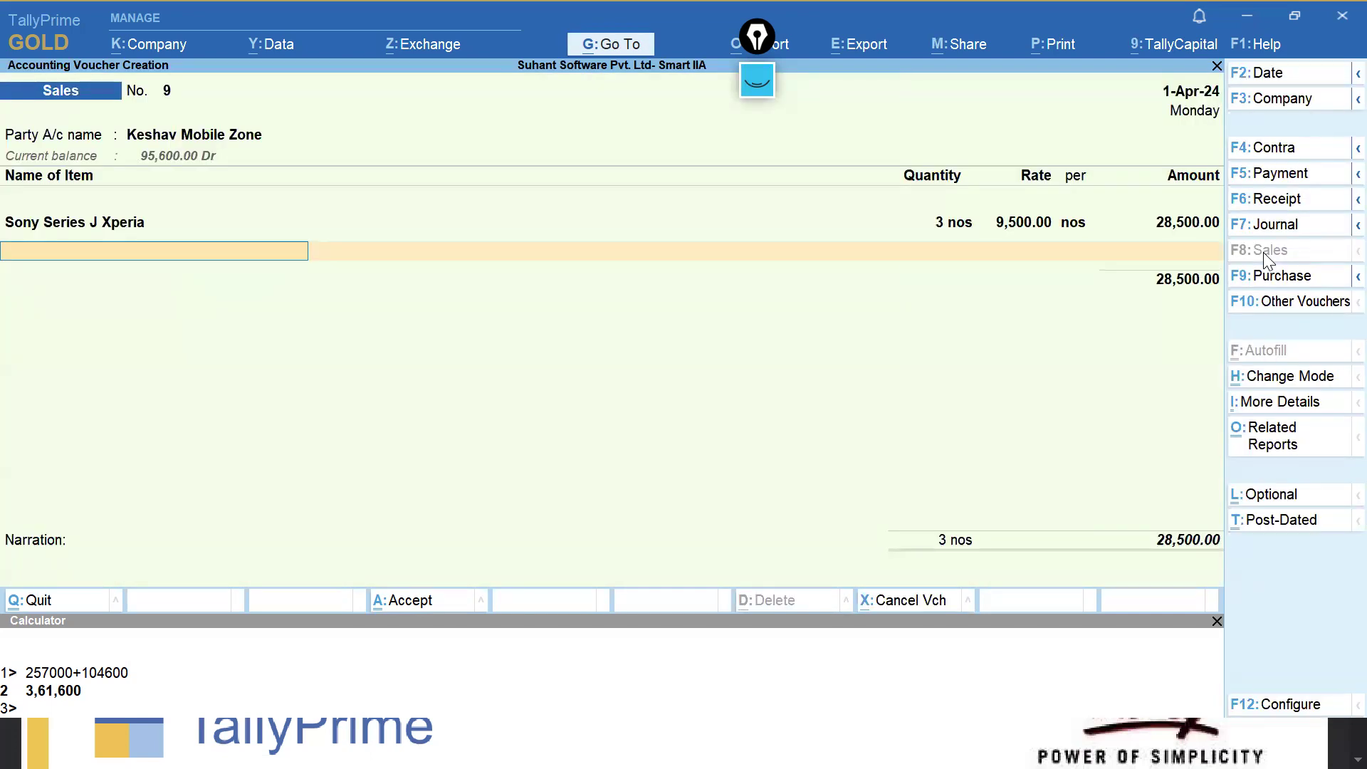
Add Logitech K230 Keyboard to the Keshav Mobile Zone voucher, allocating 1-5 box from Kolkata Location at a rate of 11,750 per box.
{"action": "type", "text": "Logi"}
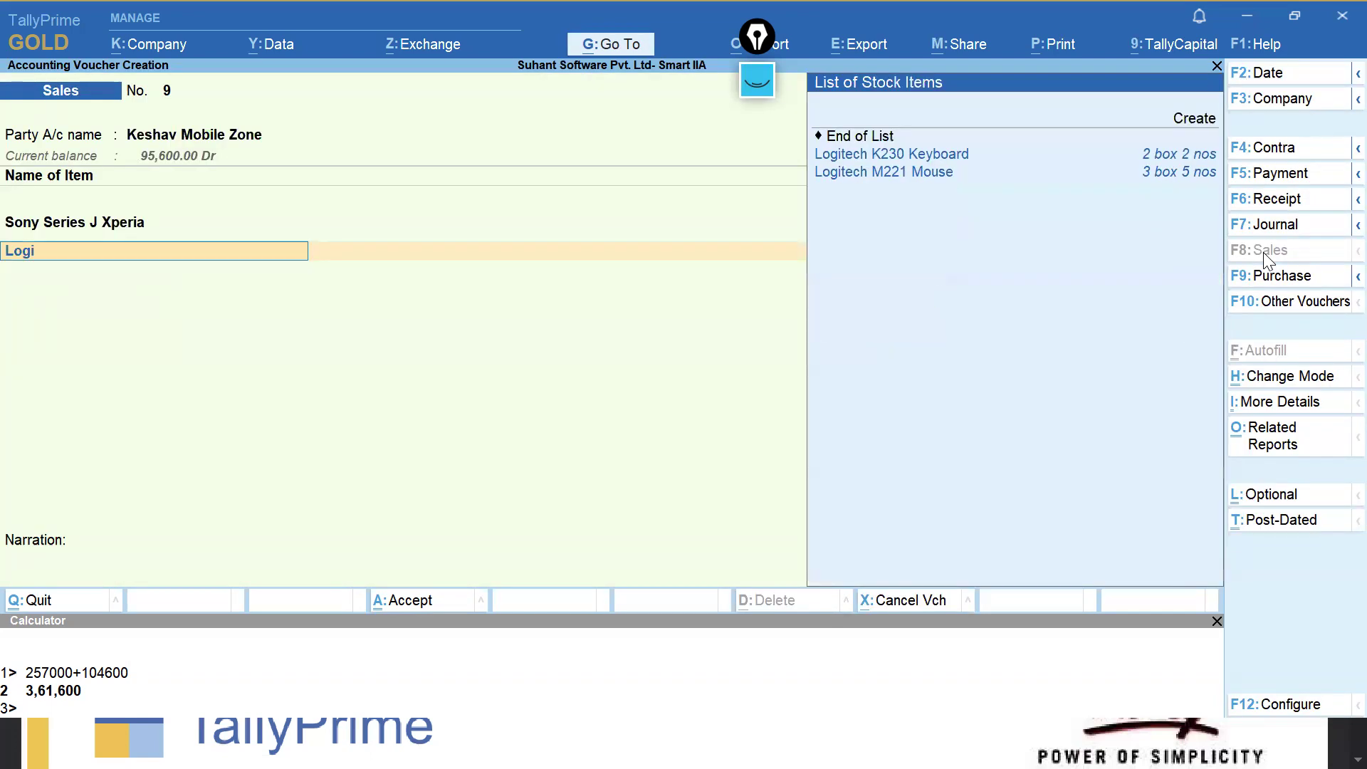
{"action": "key", "text": "Down"}
{"action": "key", "text": "Up"}
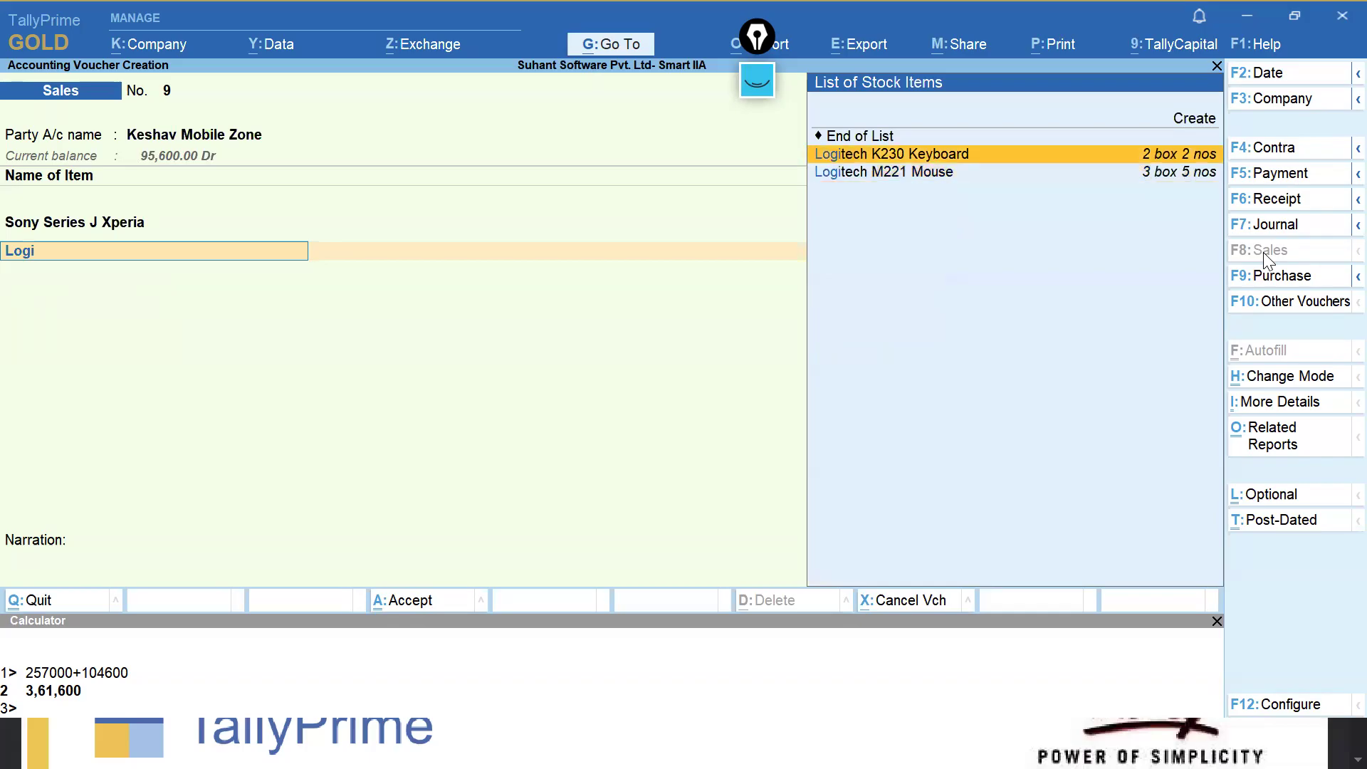
{"action": "key", "text": "Return"}
{"action": "type", "text": "Ko"}
{"action": "key", "text": "Return"}
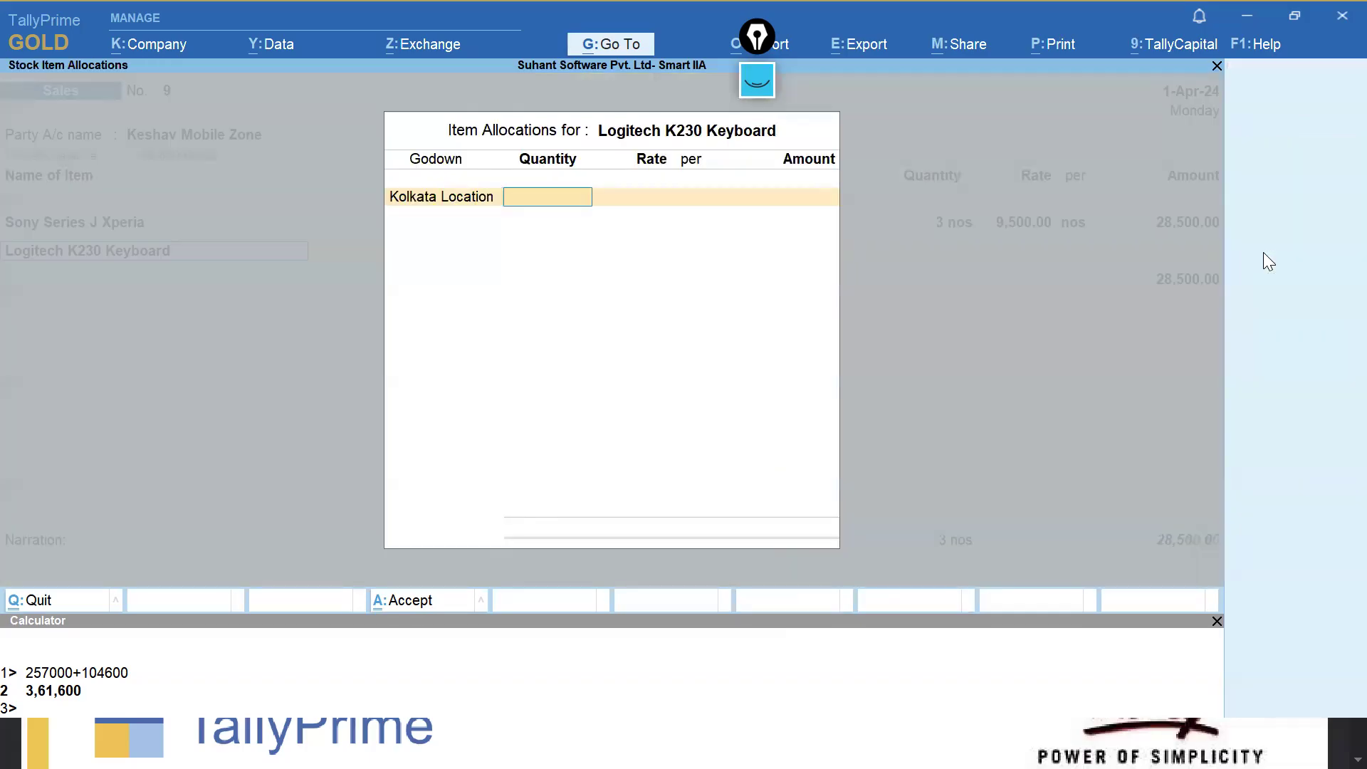
{"action": "type", "text": "1-5"}
{"action": "key", "text": "Return"}
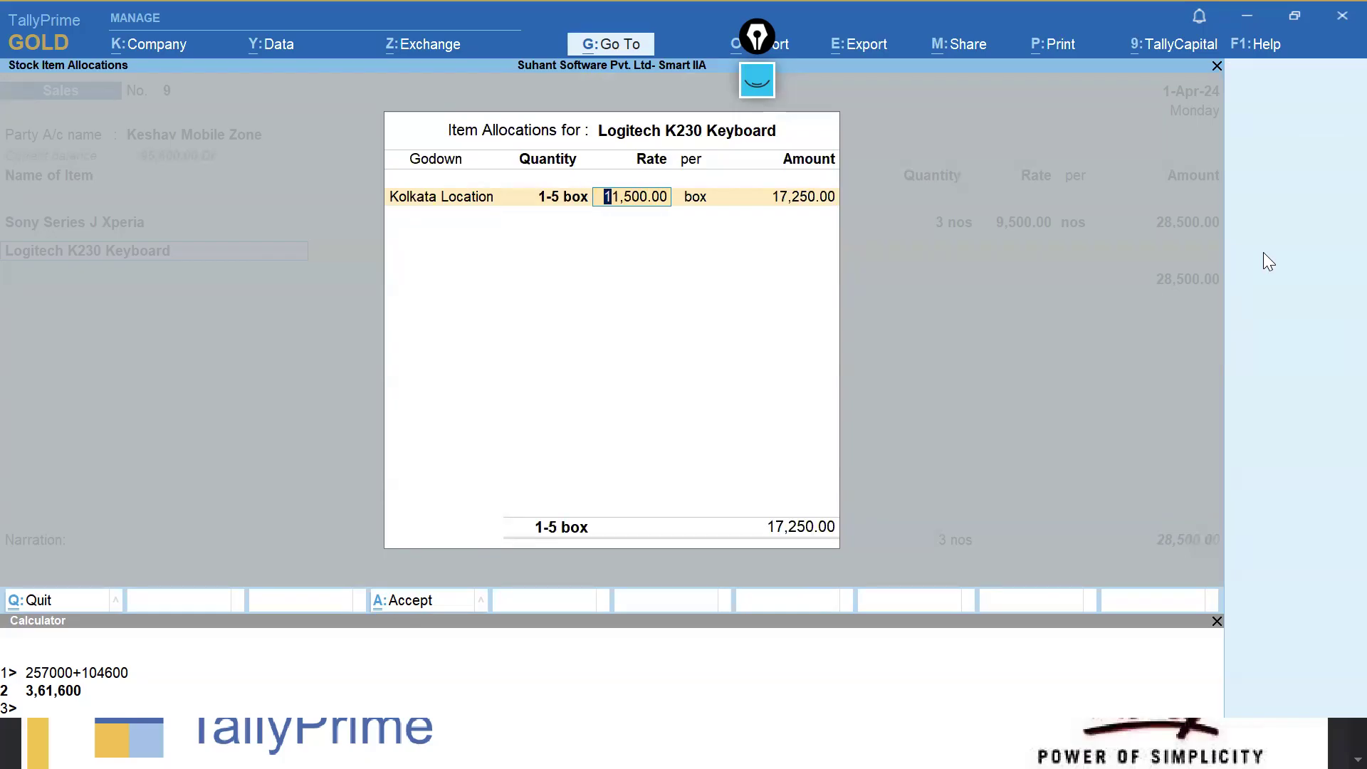
{"action": "type", "text": "11,"}
{"action": "type", "text": "750"}
{"action": "key", "text": "Return"}
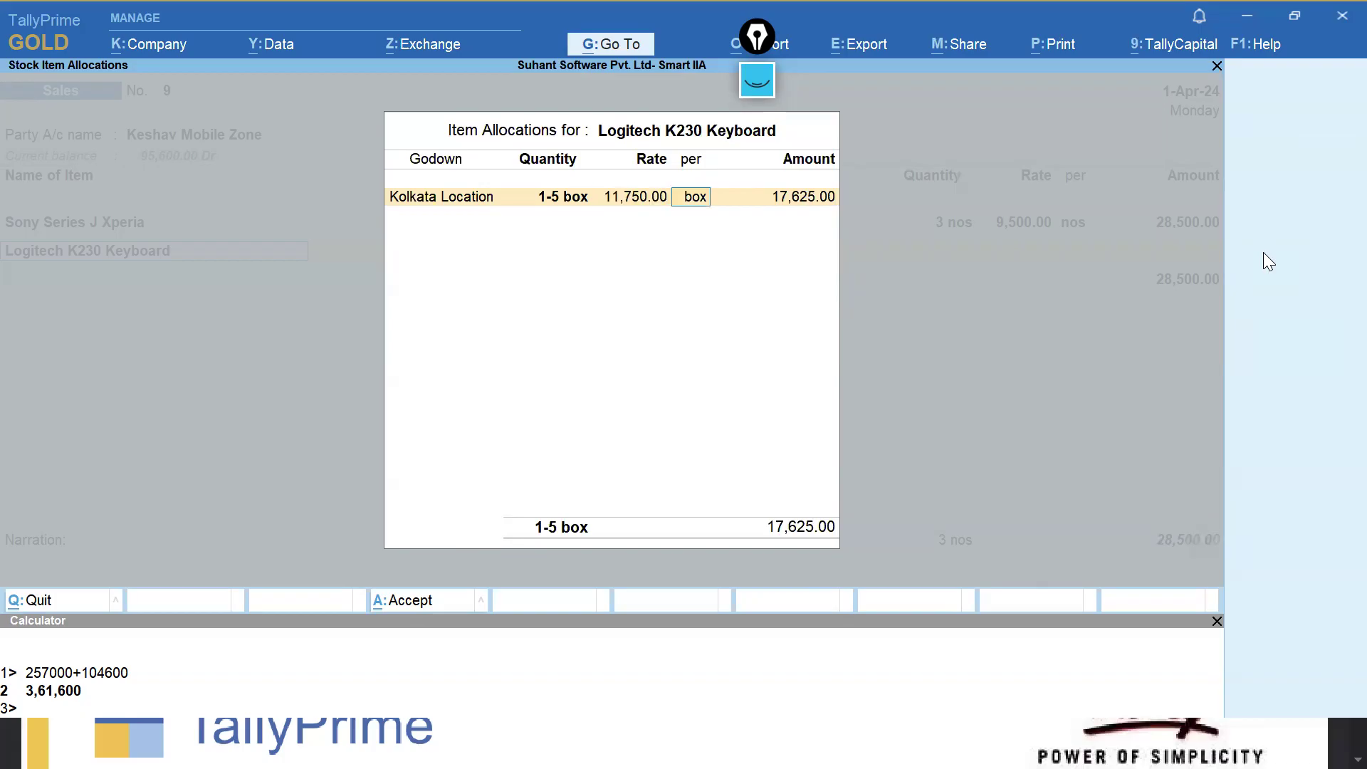
{"action": "key", "text": "ctrl+a"}
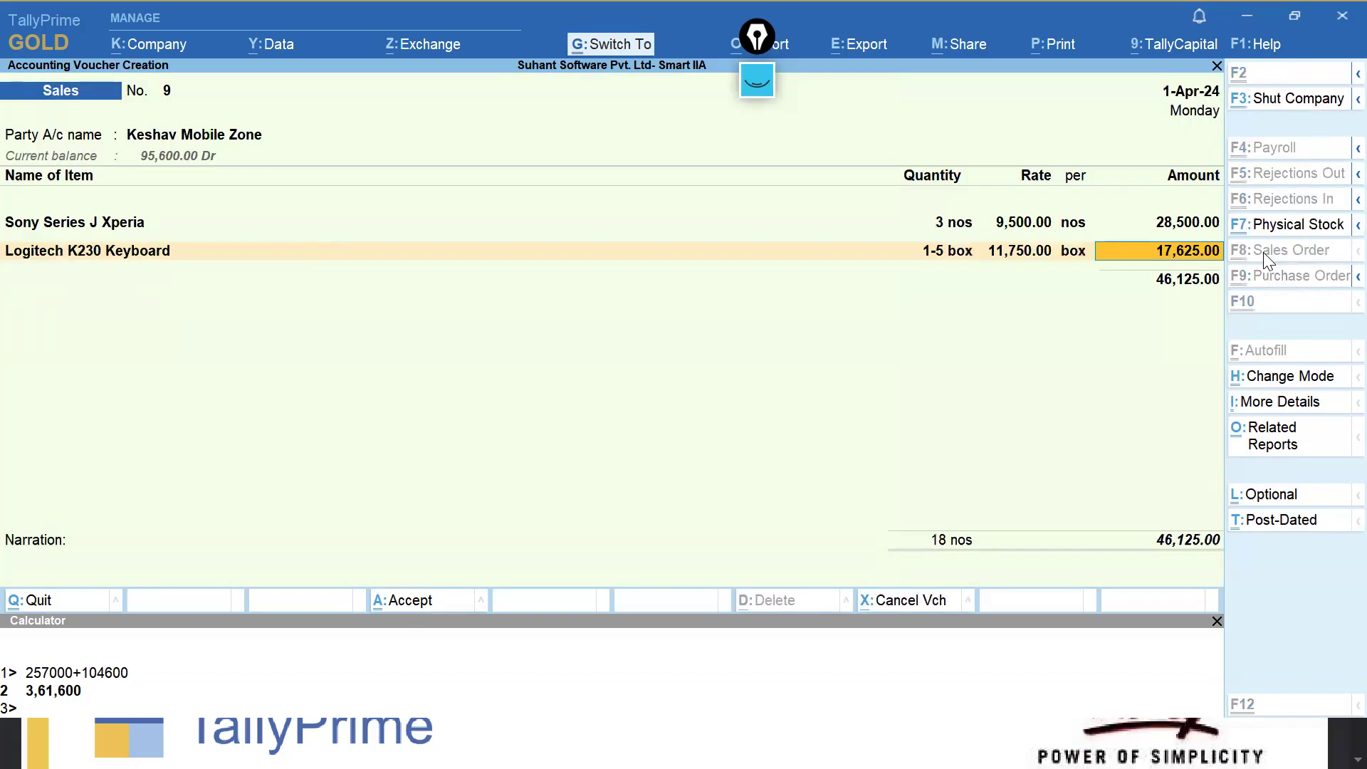
{"action": "key", "text": "Return"}
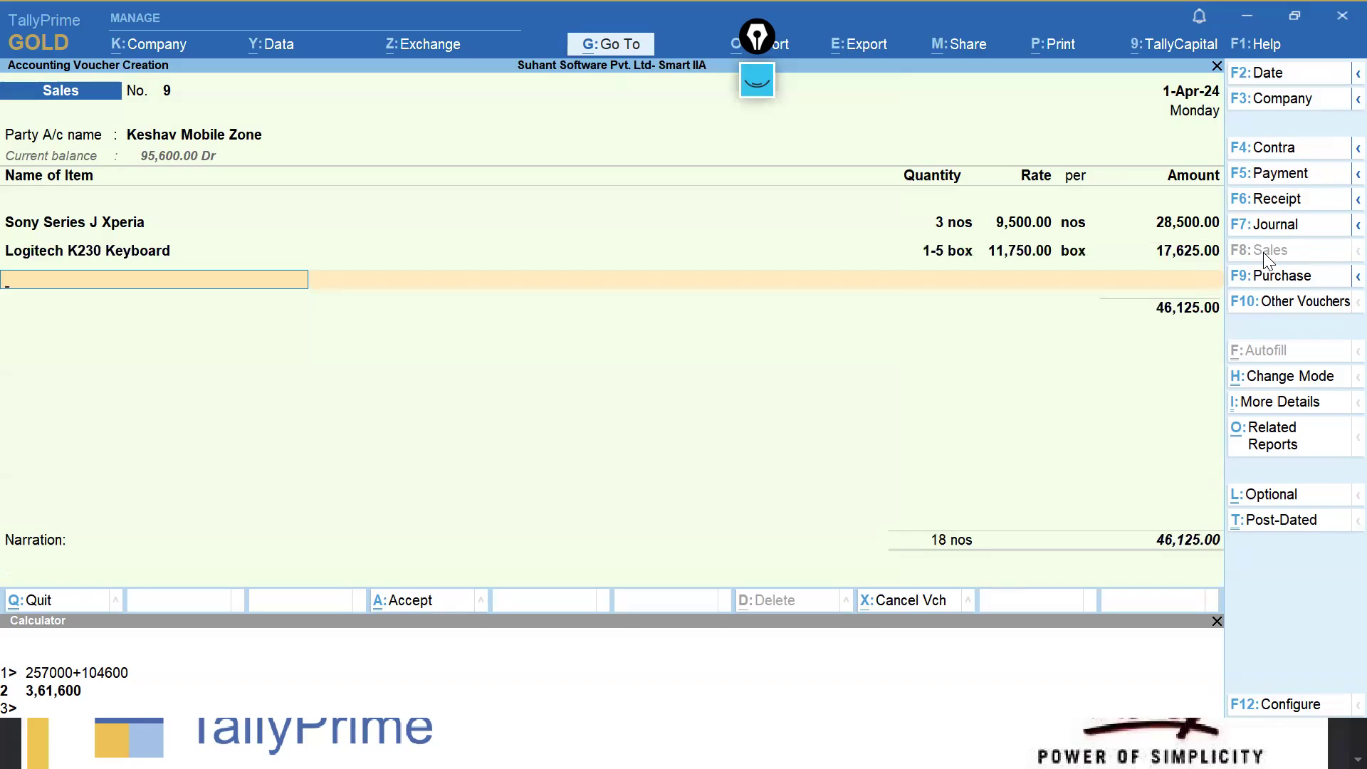
Add Logitech M221 Mouse to the Keshav Mobile Zone voucher, allocating 3-4 box from Kolkata Location at a rate of 8,000 per box.
{"action": "type", "text": "Mouse"}
{"action": "key", "text": "Return"}
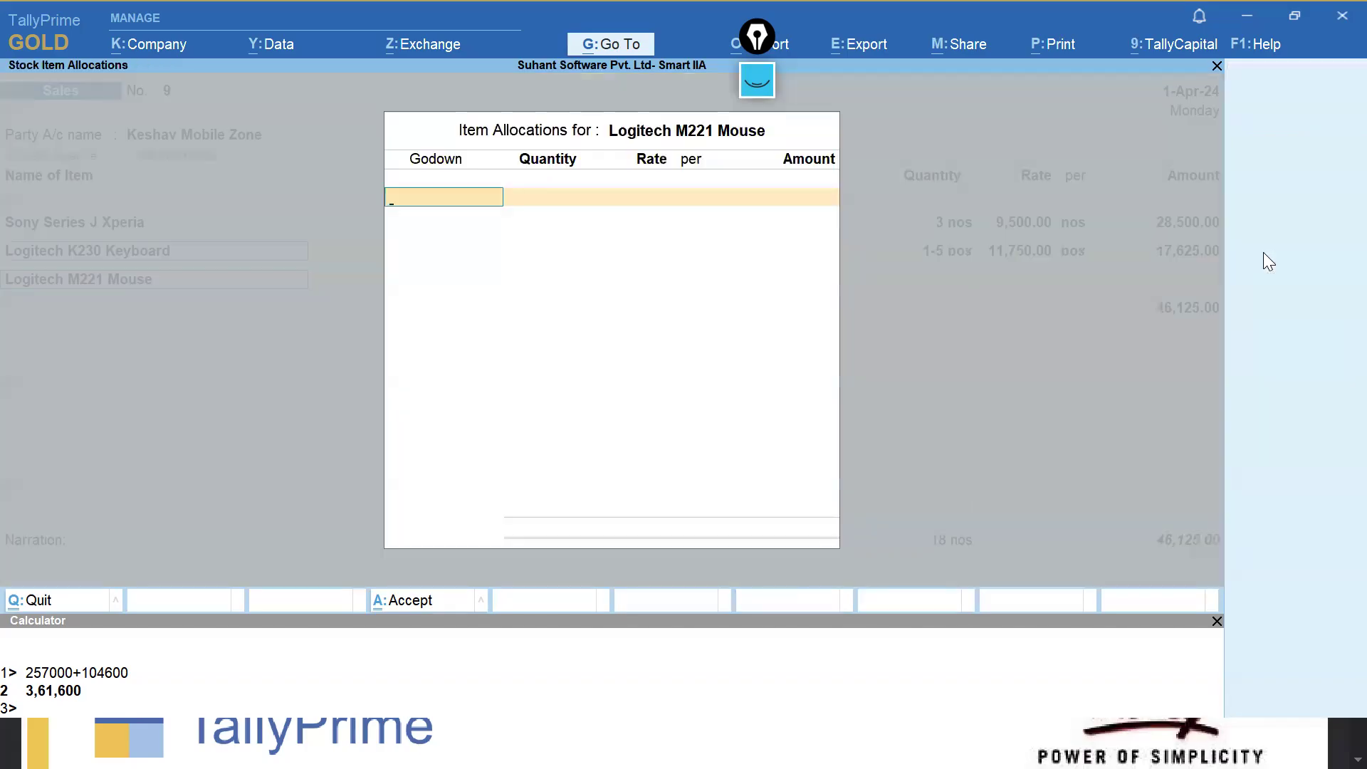
{"action": "type", "text": "Ko"}
{"action": "key", "text": "Return"}
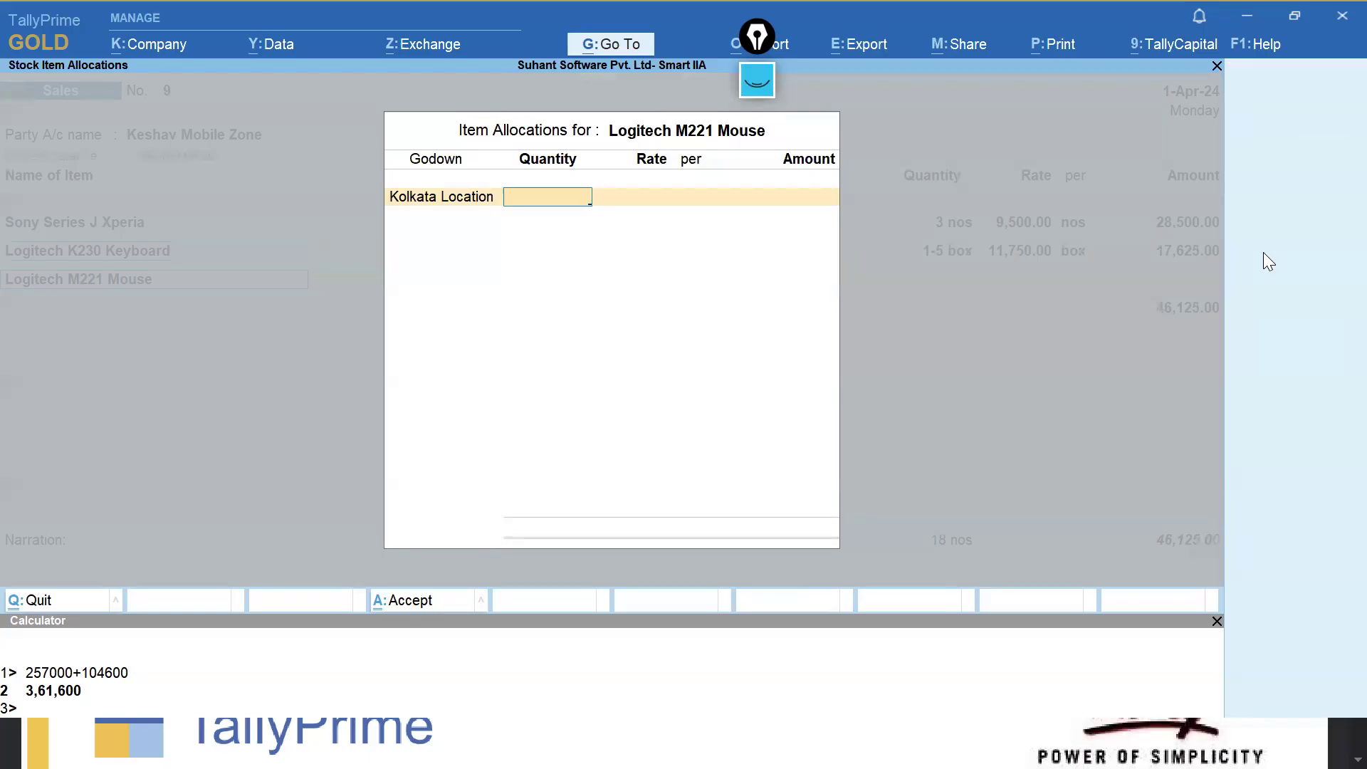
{"action": "type", "text": "3-4"}
{"action": "key", "text": "Return"}
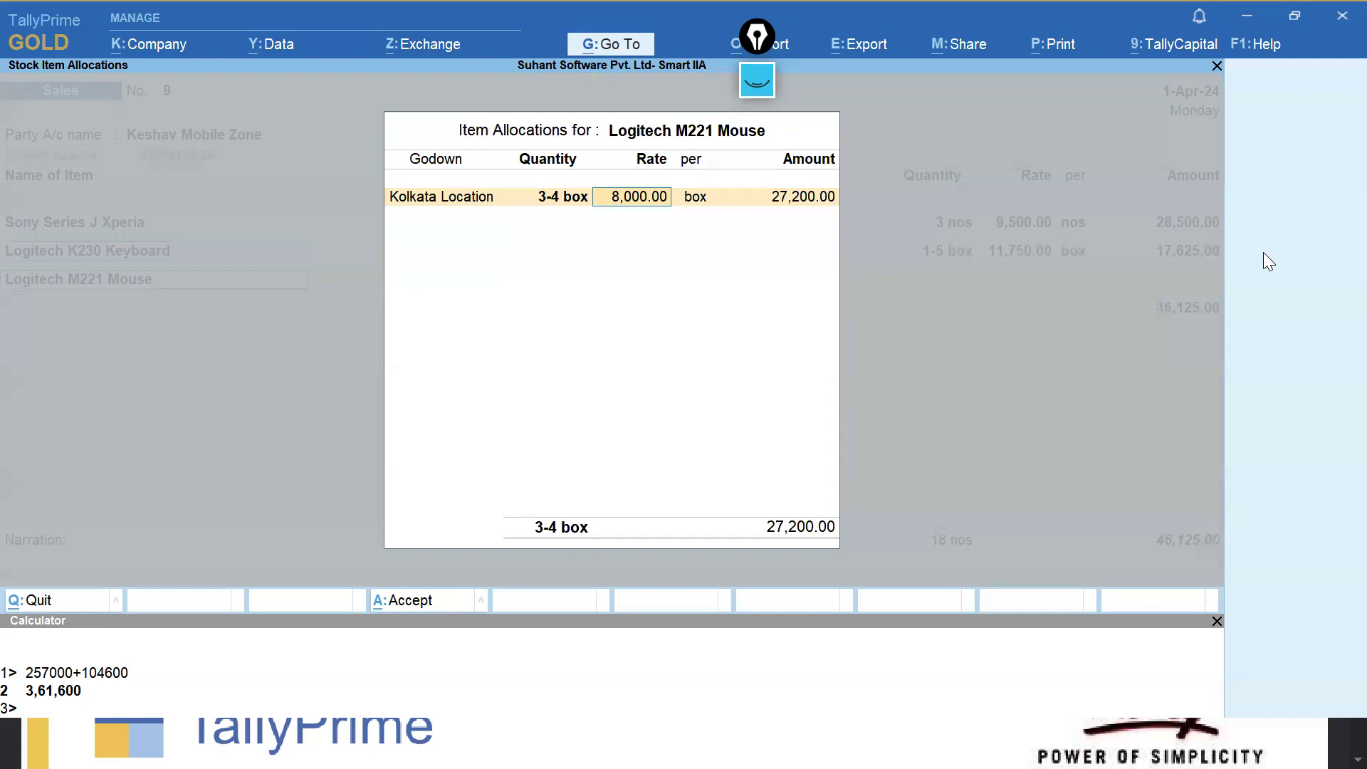
{"action": "key", "text": "Return"}
{"action": "key", "text": "Return"}
{"action": "key", "text": "Return"}
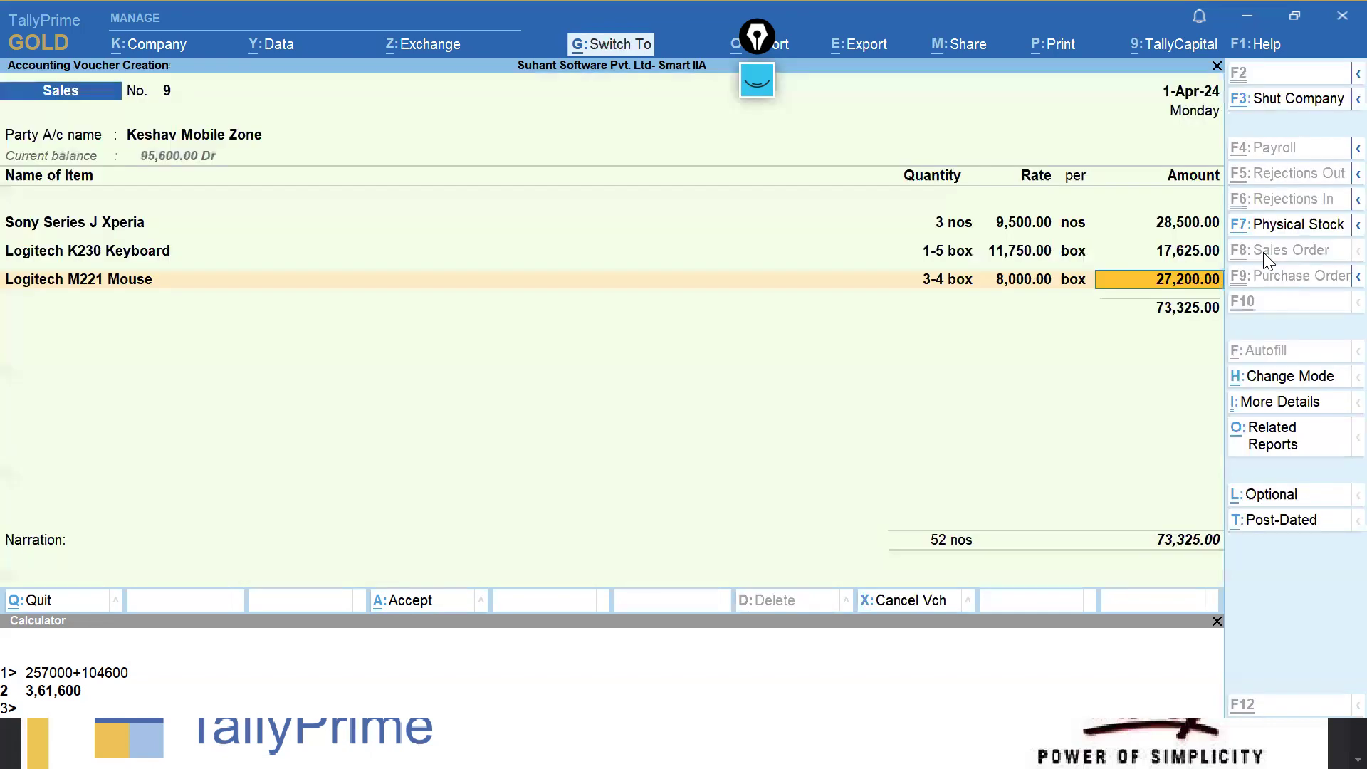
{"action": "key", "text": "Return"}
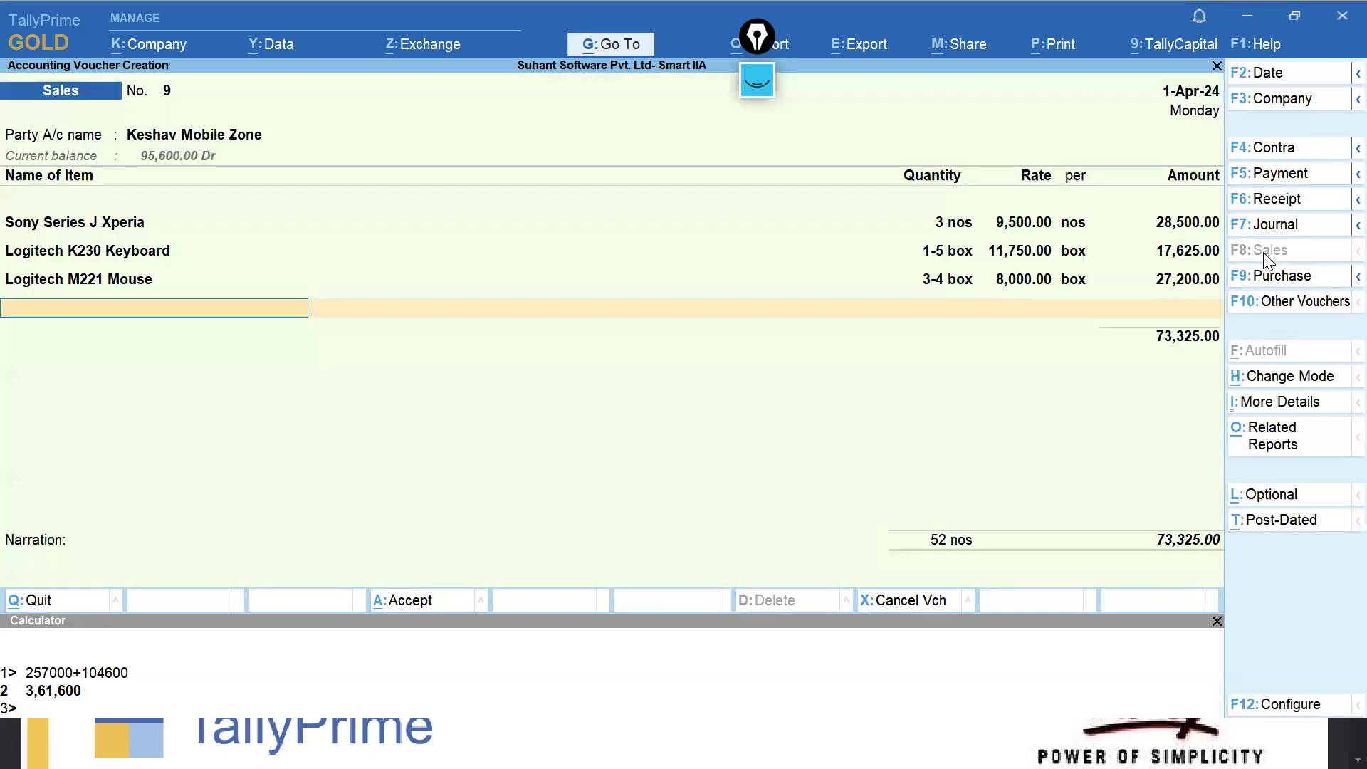
Add SanDisk USB Pendrive, allocating 0-5 box from Kolkata Location at 8,000 per box, and save the Keshav Mobile Zone sales voucher.
{"action": "type", "text": "Pen"}
{"action": "key", "text": "Return"}
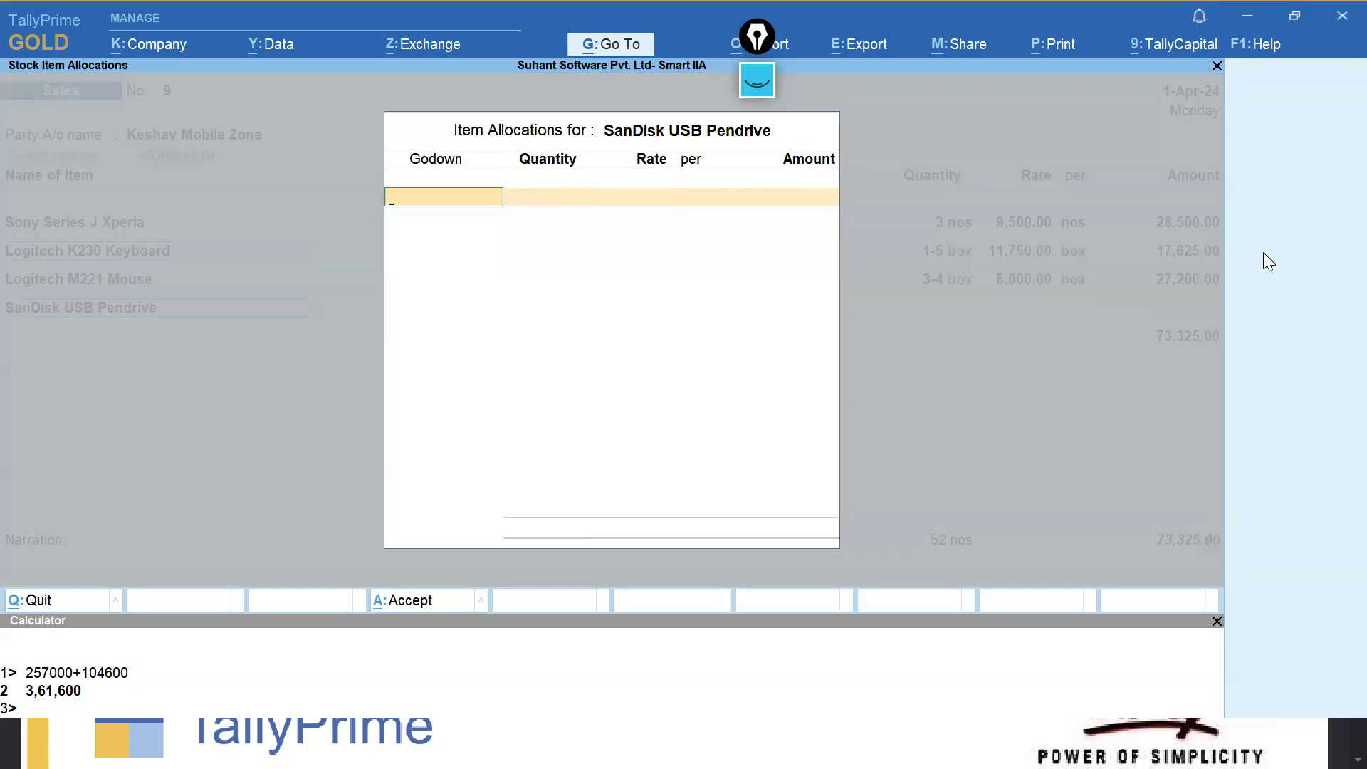
{"action": "type", "text": "Ko"}
{"action": "key", "text": "Return"}
{"action": "type", "text": "0-5"}
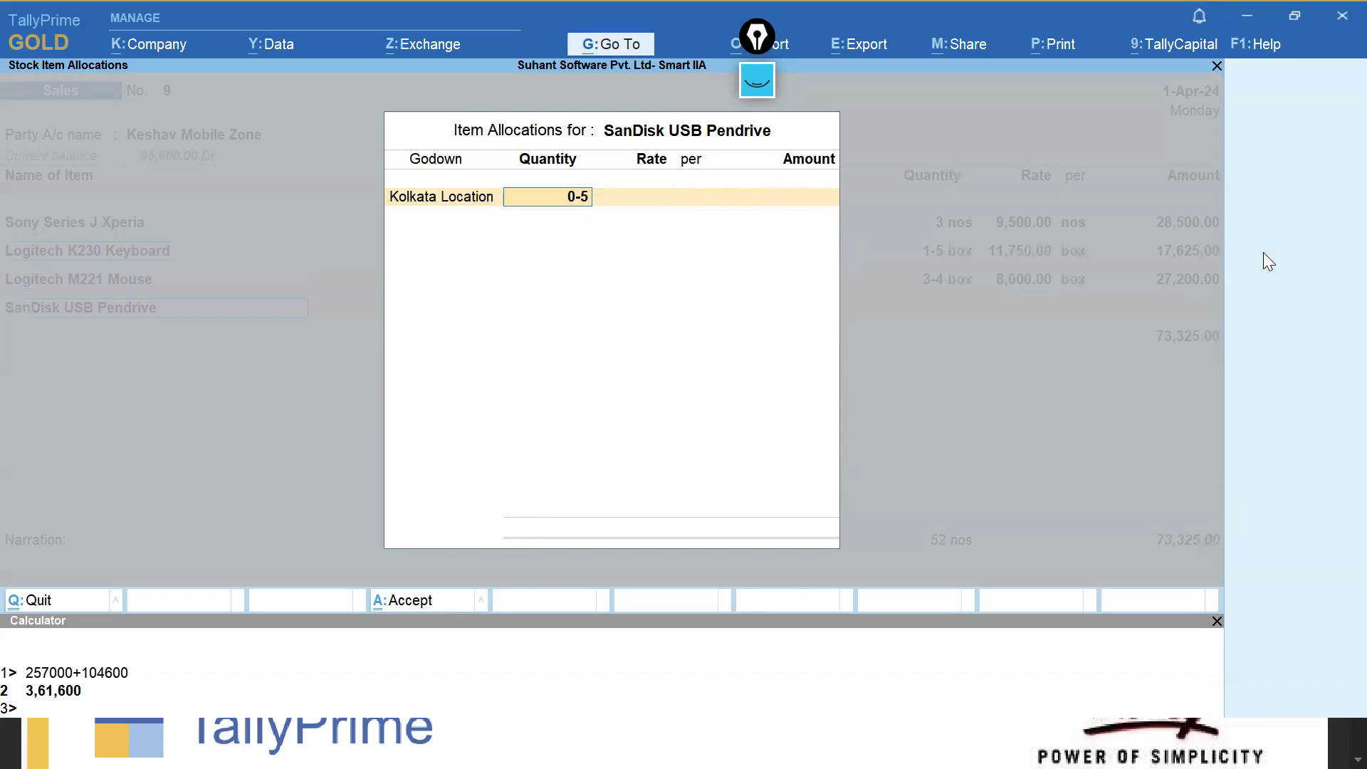
{"action": "key", "text": "Return"}
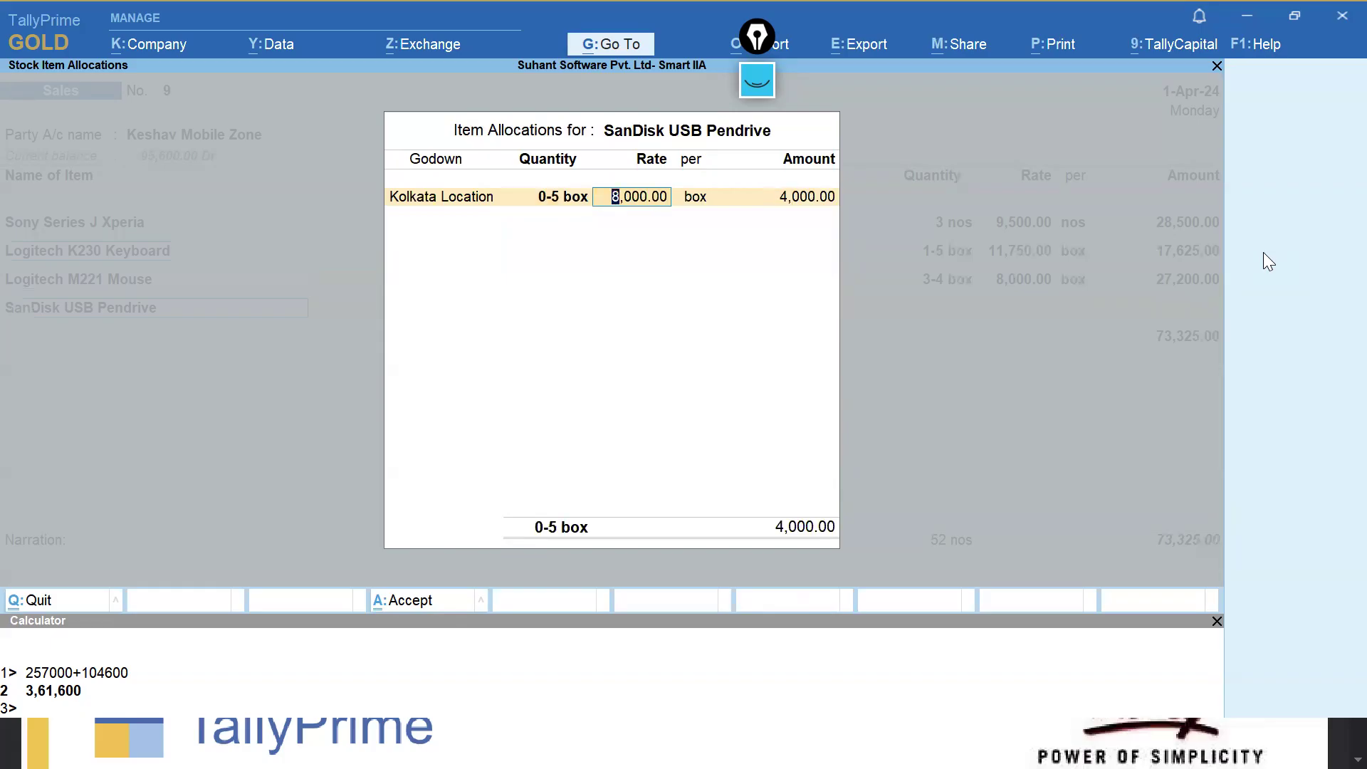
{"action": "key", "text": "ctrl+a"}
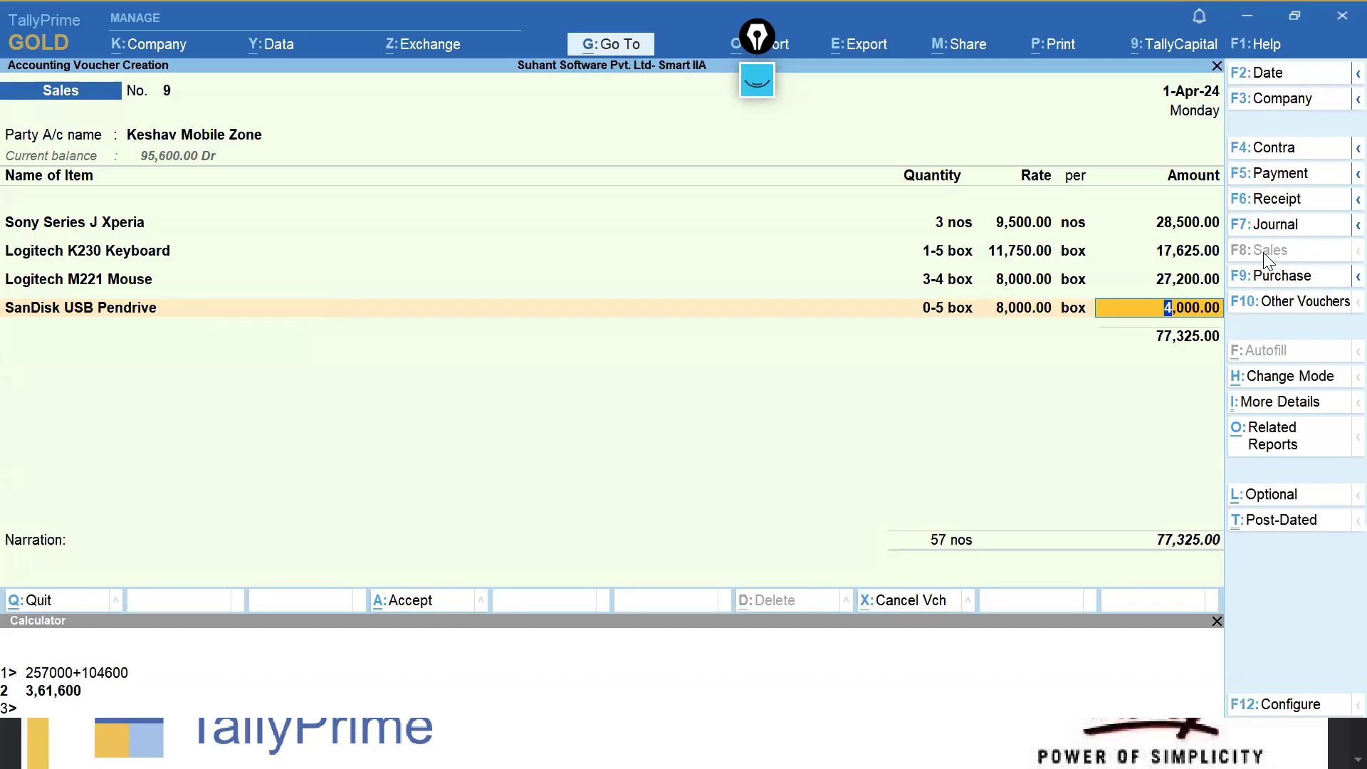
{"action": "key", "text": "ctrl"}
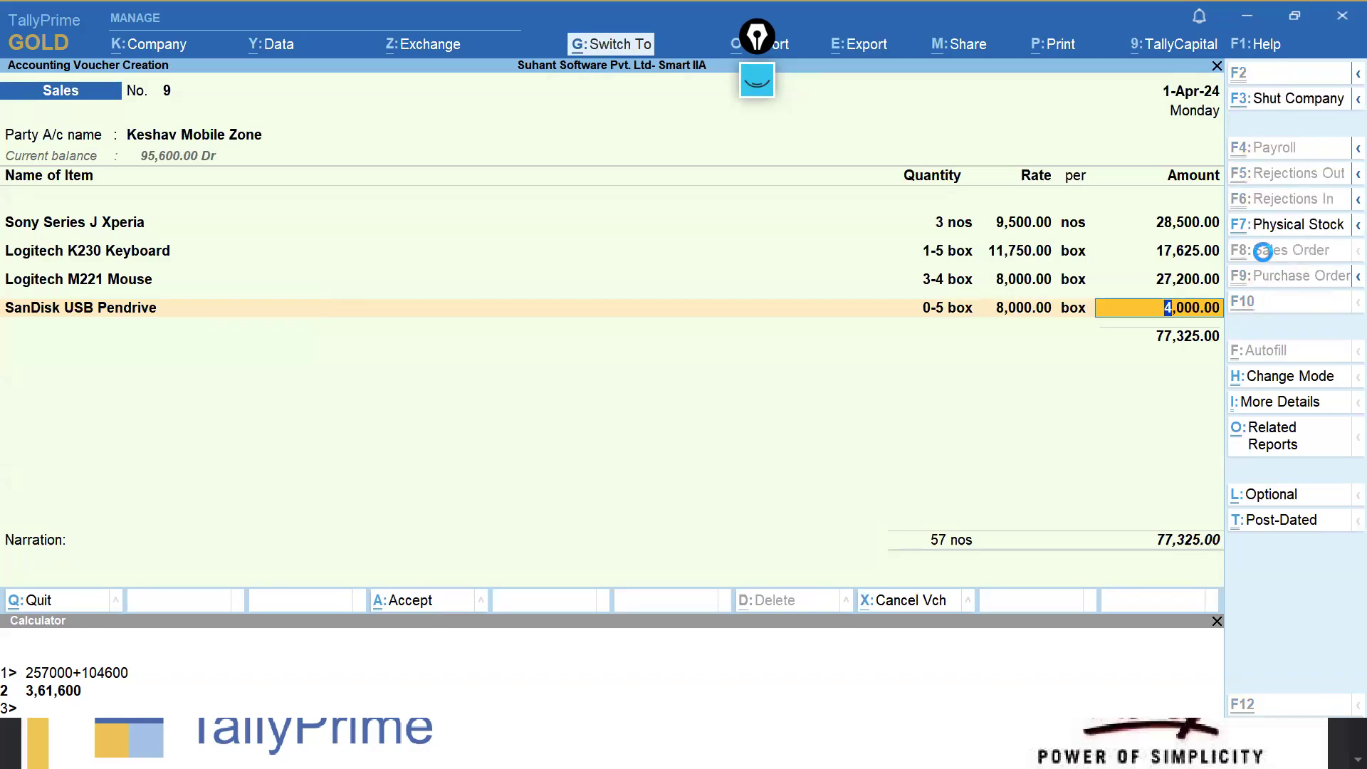
{"action": "key", "text": "ctrl+a"}
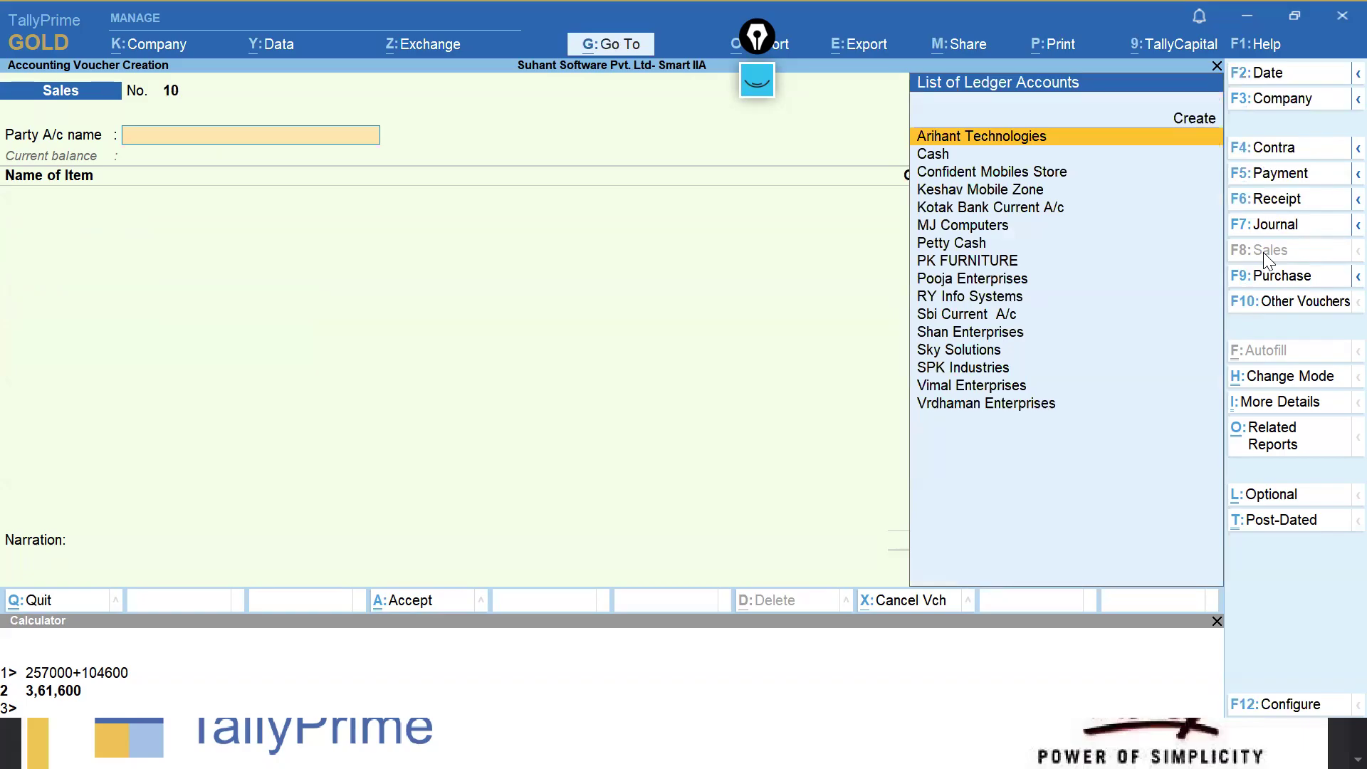
Set Arihant Technologies as the sales voucher's party and choose Oneplus Nord Mobile as the first item.
{"action": "type", "text": "arih"}
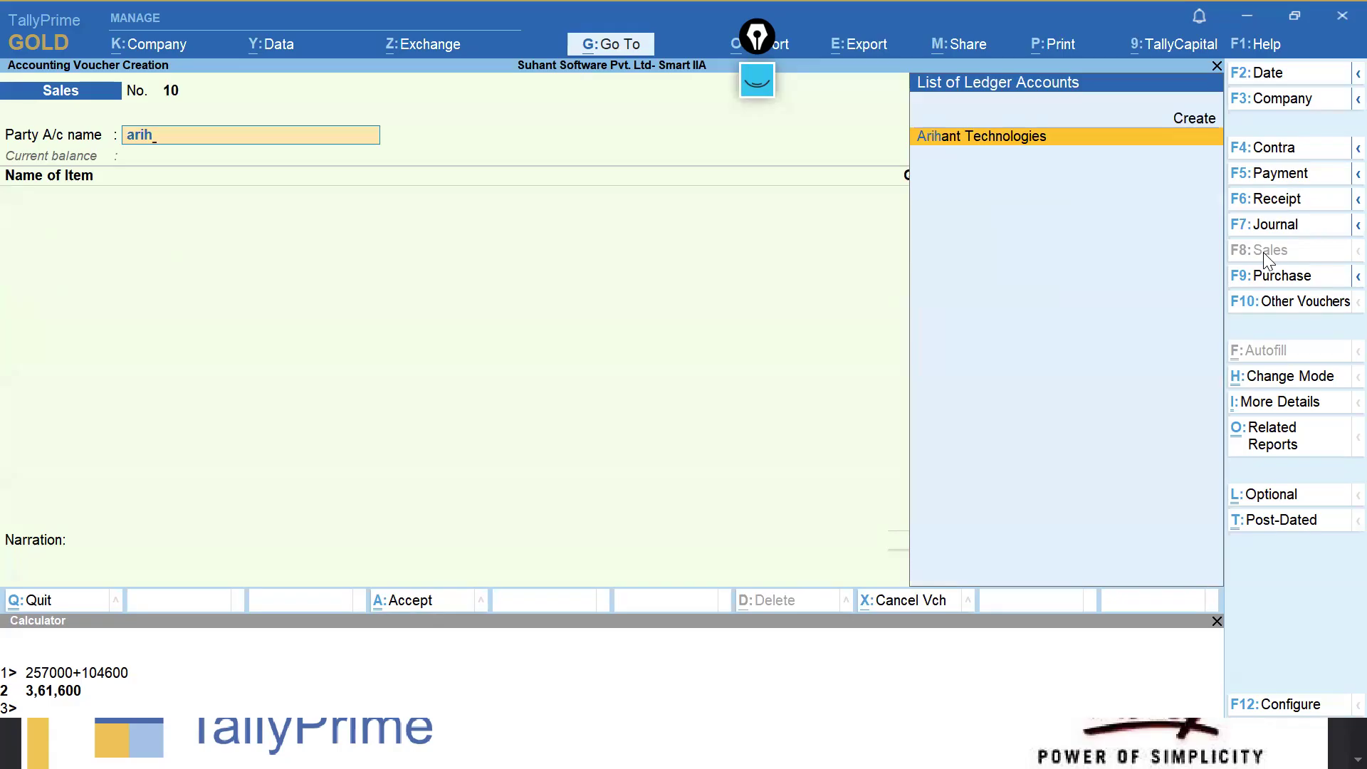
{"action": "key", "text": "Return"}
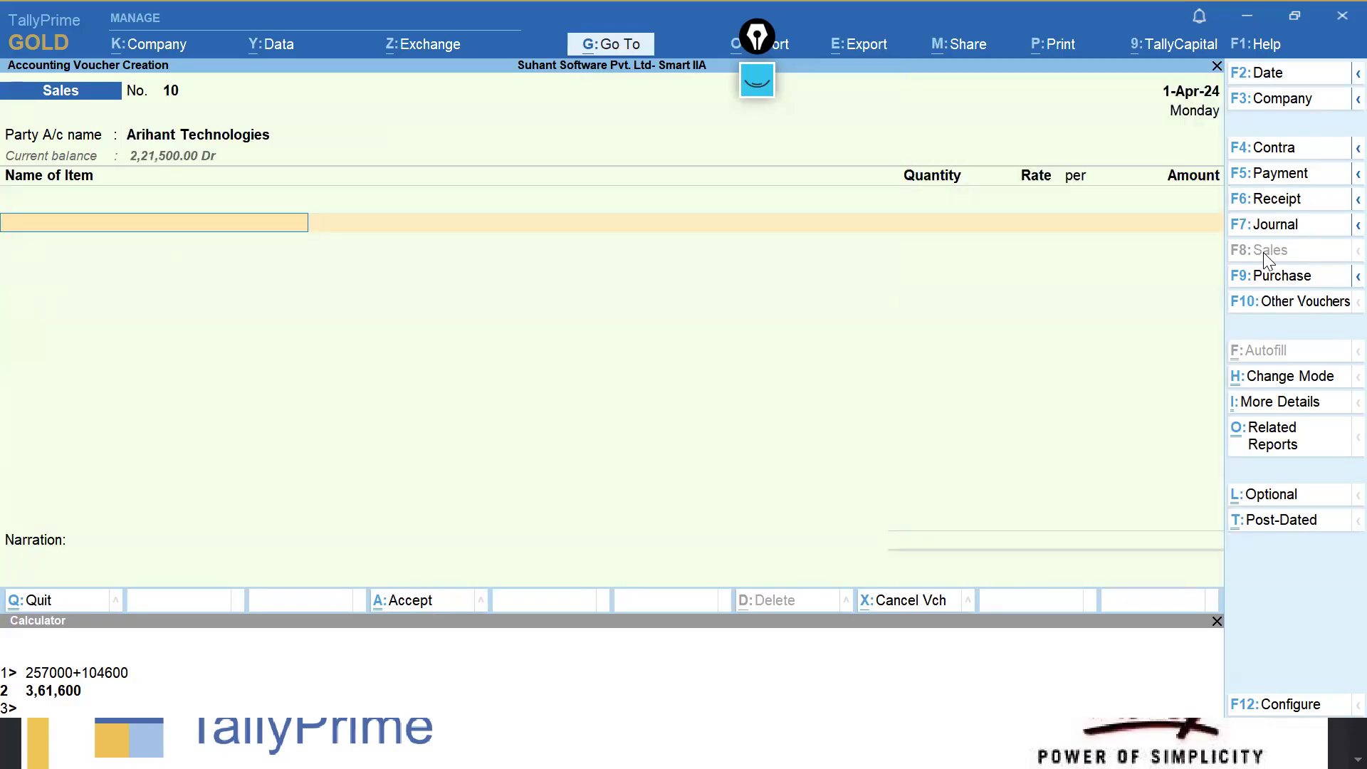
{"action": "type", "text": "Op"}
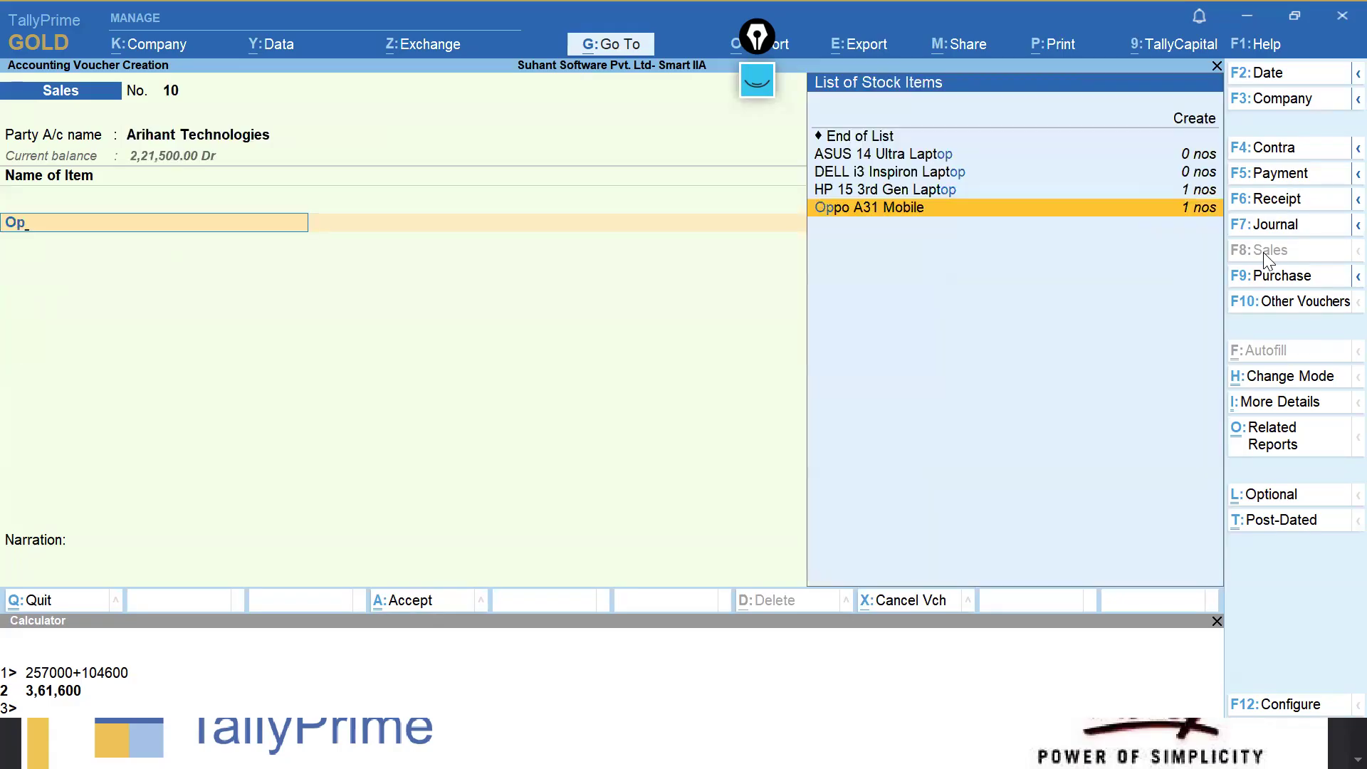
{"action": "key", "text": "Return"}
{"action": "key", "text": "Escape"}
{"action": "type", "text": "O"}
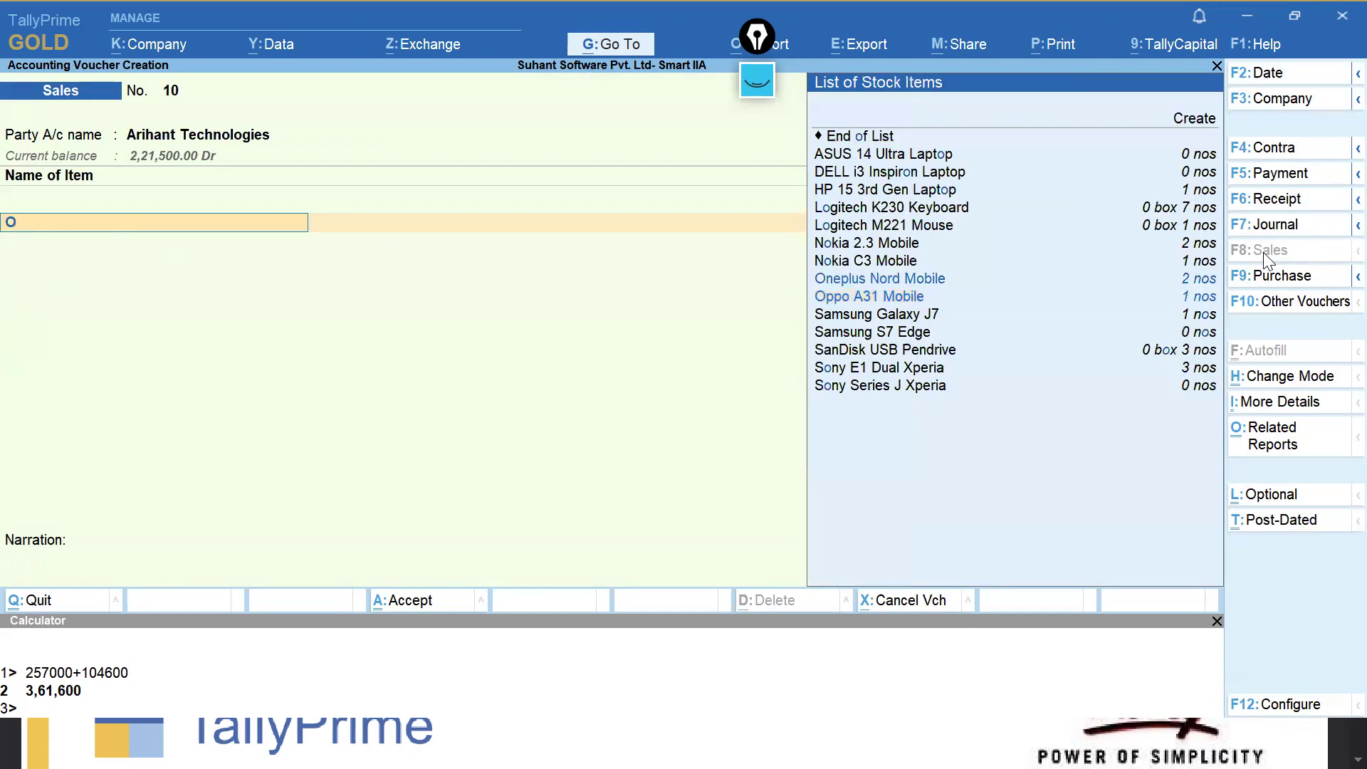
{"action": "type", "text": "n"}
{"action": "key", "text": "Return"}
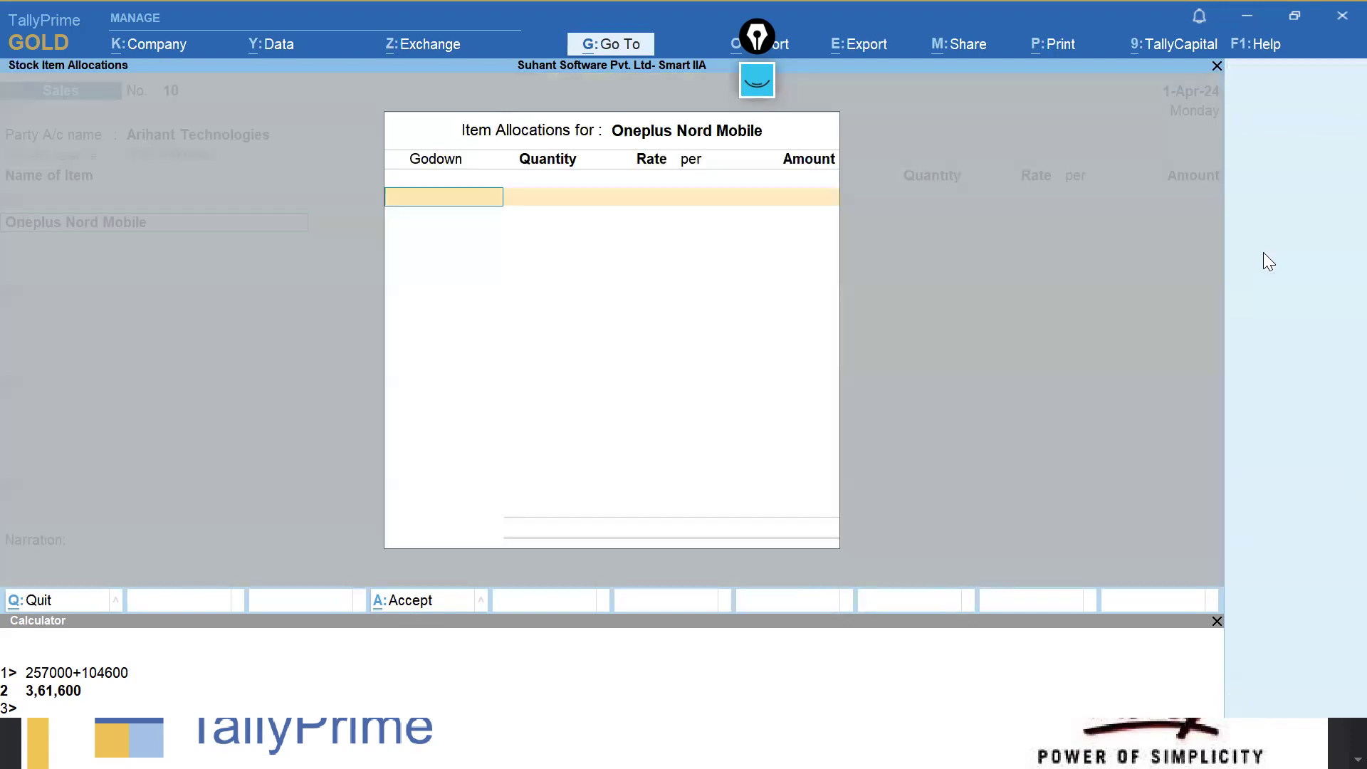
Allocate 2 nos of Oneplus Nord Mobile from Mumbai Location at a rate of 28,000 per nos and accept the item line.
{"action": "type", "text": "Mum"}
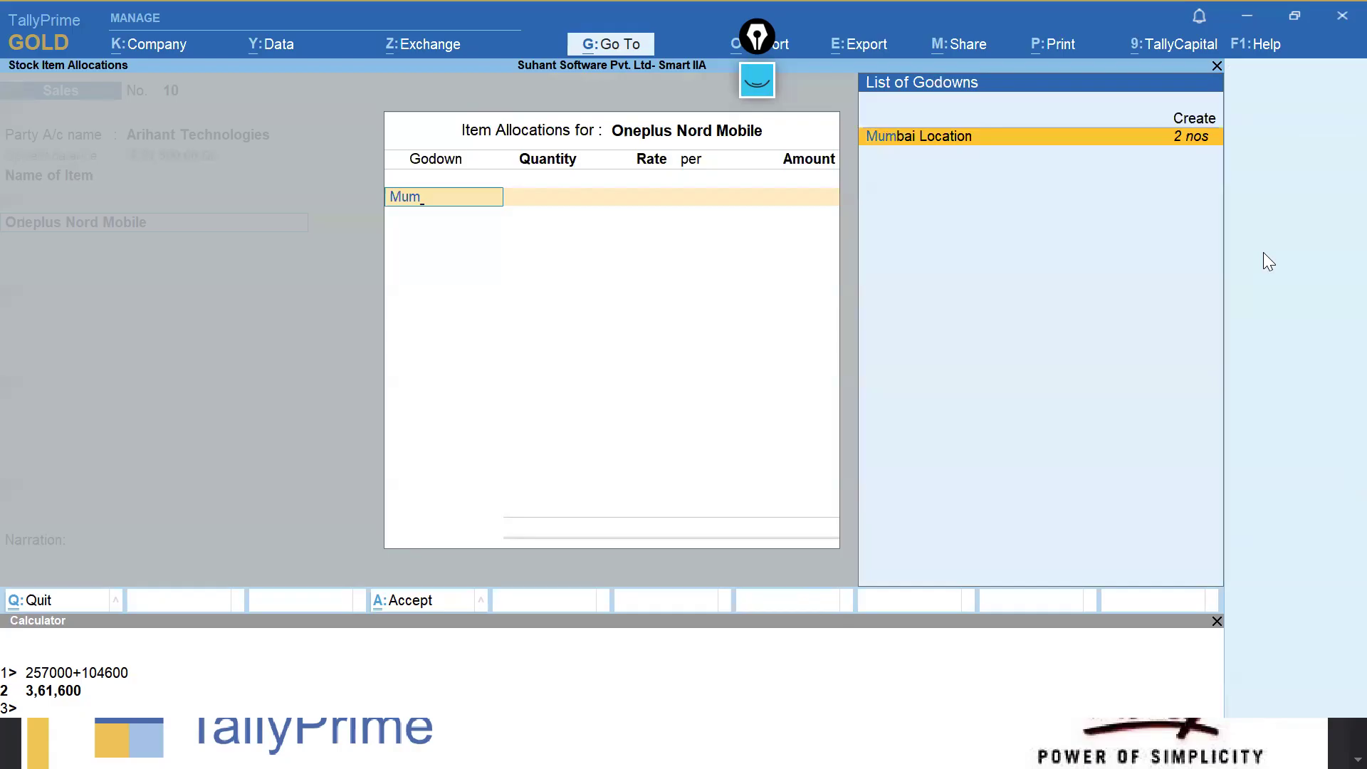
{"action": "key", "text": "Return"}
{"action": "type", "text": "2 nos"}
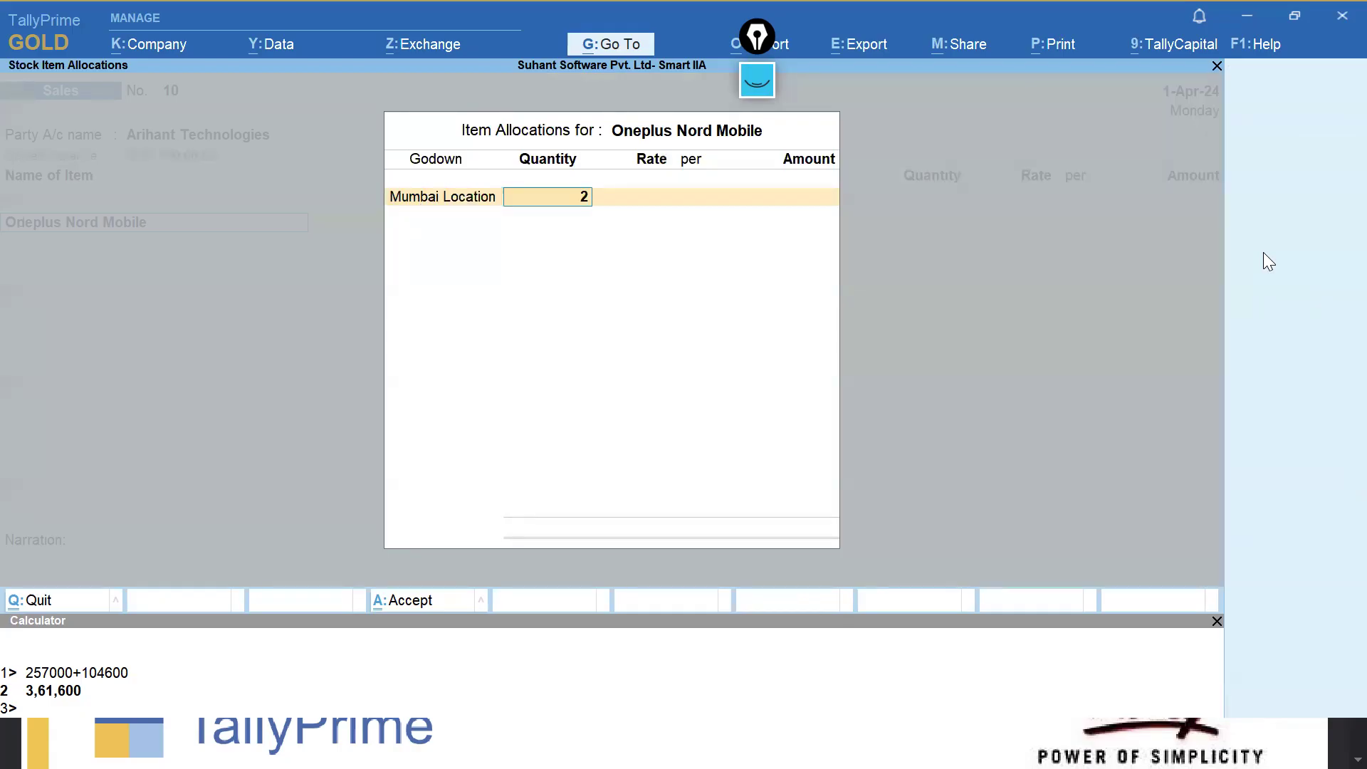
{"action": "key", "text": "Return"}
{"action": "type", "text": "2,8"}
{"action": "type", "text": "00"}
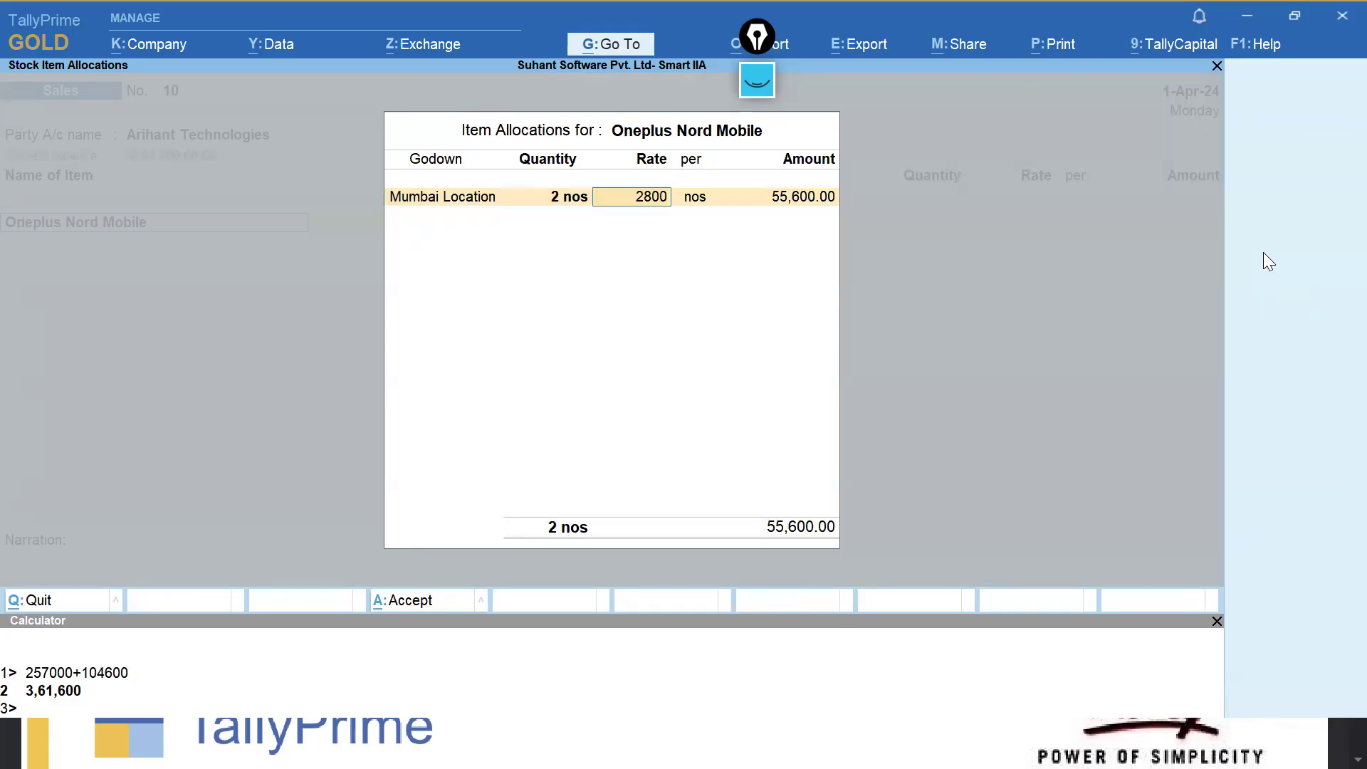
{"action": "key", "text": "Return"}
{"action": "key", "text": "BackSpace"}
{"action": "type", "text": "28,000"}
{"action": "key", "text": "Return"}
{"action": "key", "text": "Return"}
{"action": "key", "text": "Return"}
{"action": "key", "text": "Return"}
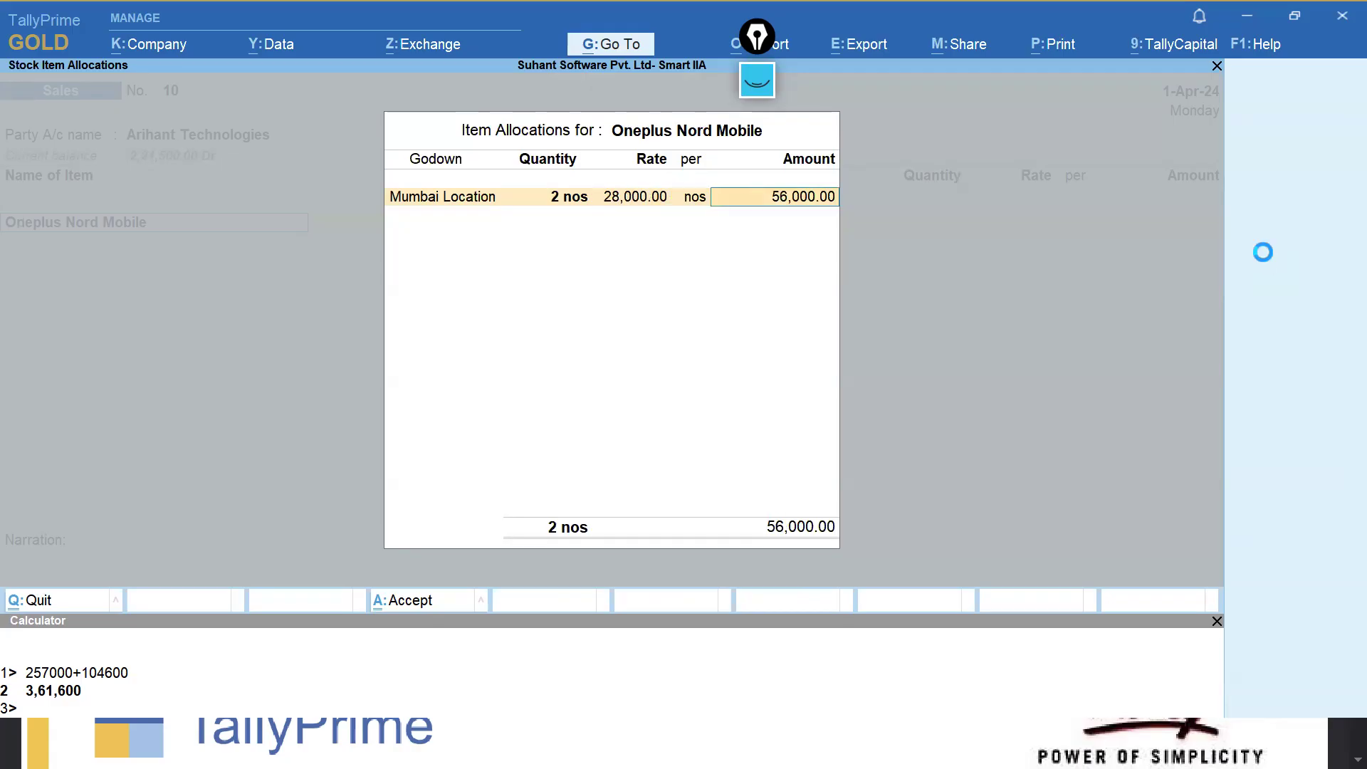
{"action": "key", "text": "Return"}
{"action": "key", "text": "Return"}
{"action": "key", "text": "Return"}
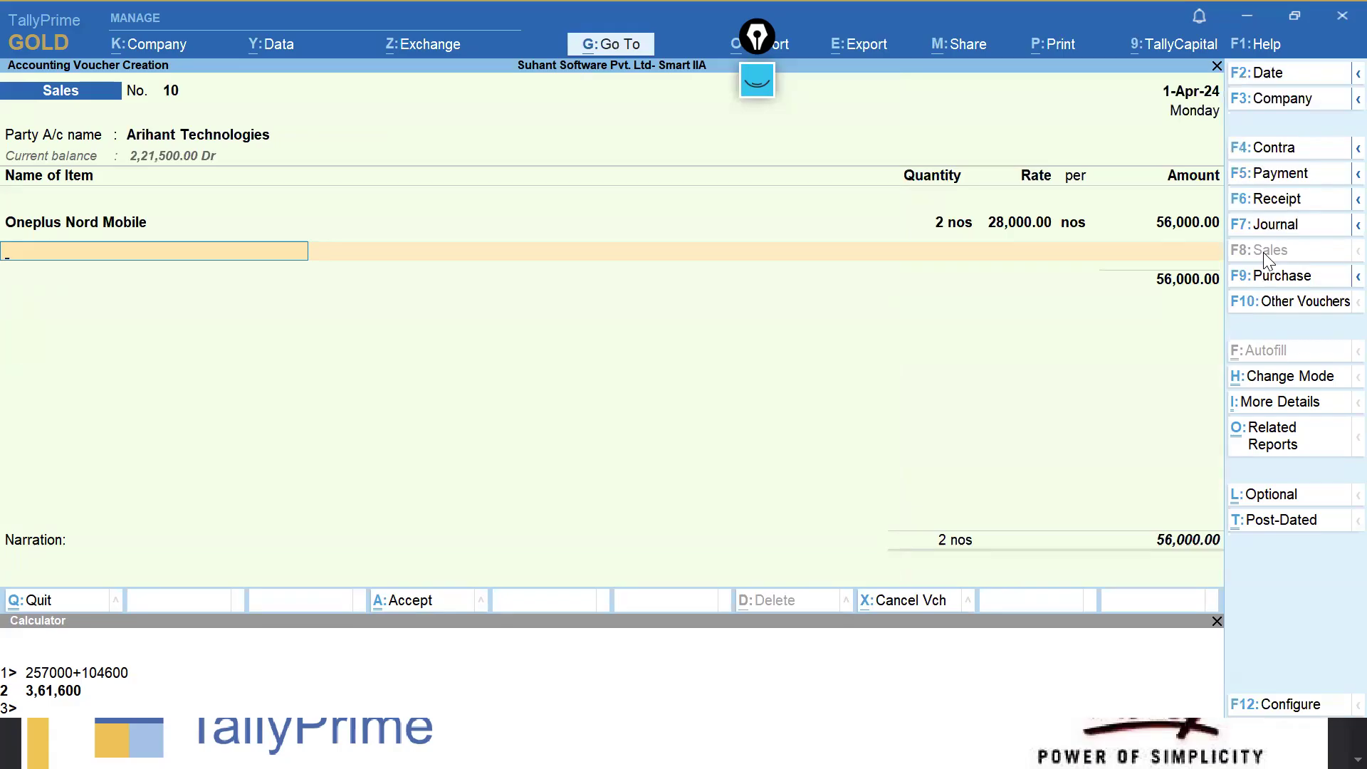
Add Oppo A31 Mobile to the Arihant Technologies voucher, allocating 1 nos from Mumbai Location at a rate of 14,000 per nos.
{"action": "type", "text": "Po"}
{"action": "left_click", "coordinate": [1262, 251]}
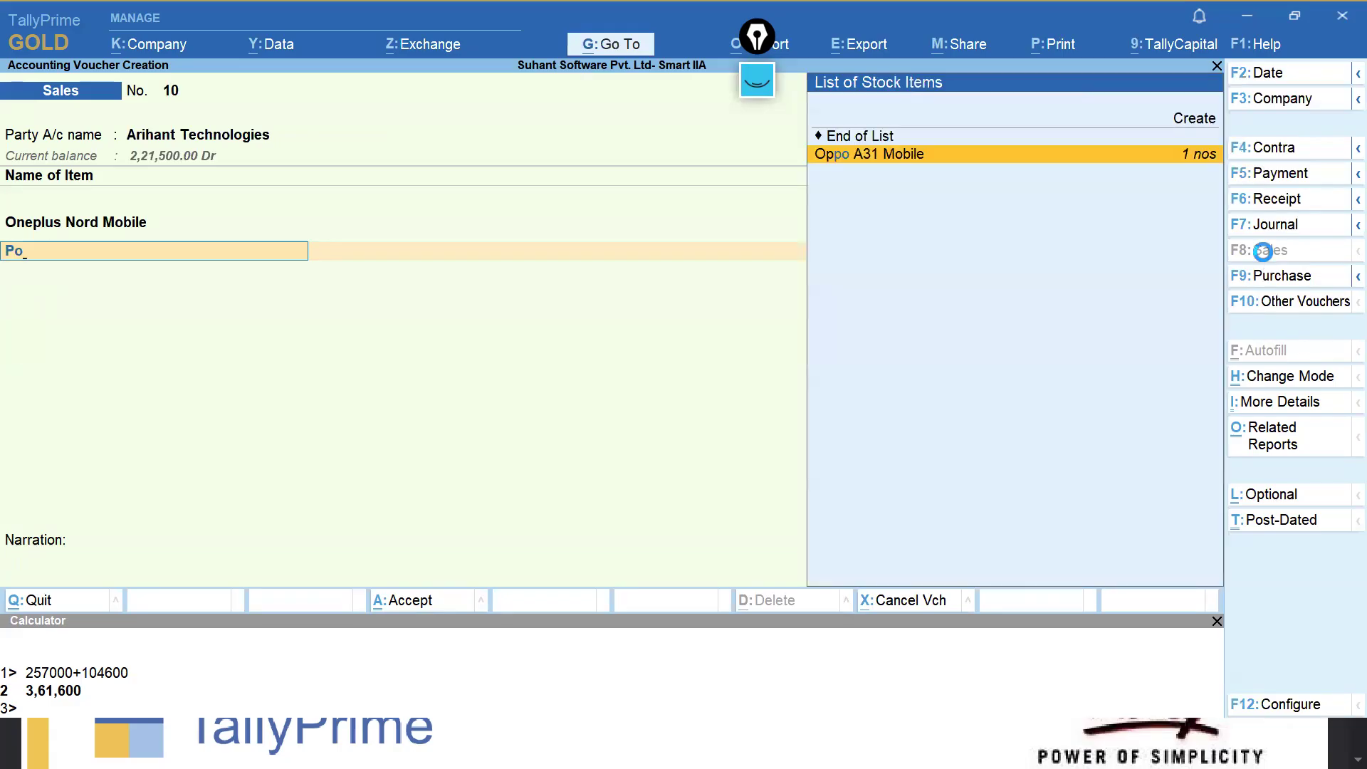
{"action": "key", "text": "Return"}
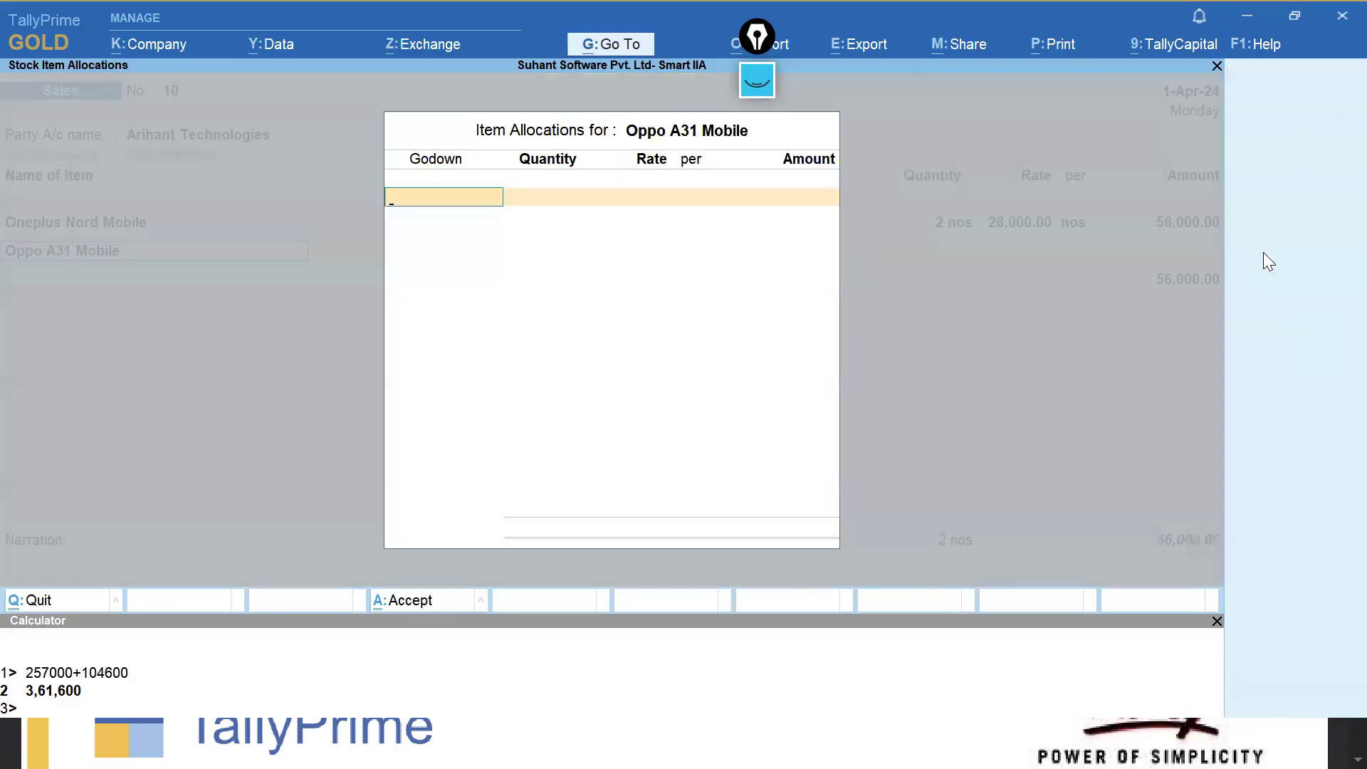
{"action": "type", "text": "Mum"}
{"action": "key", "text": "Return"}
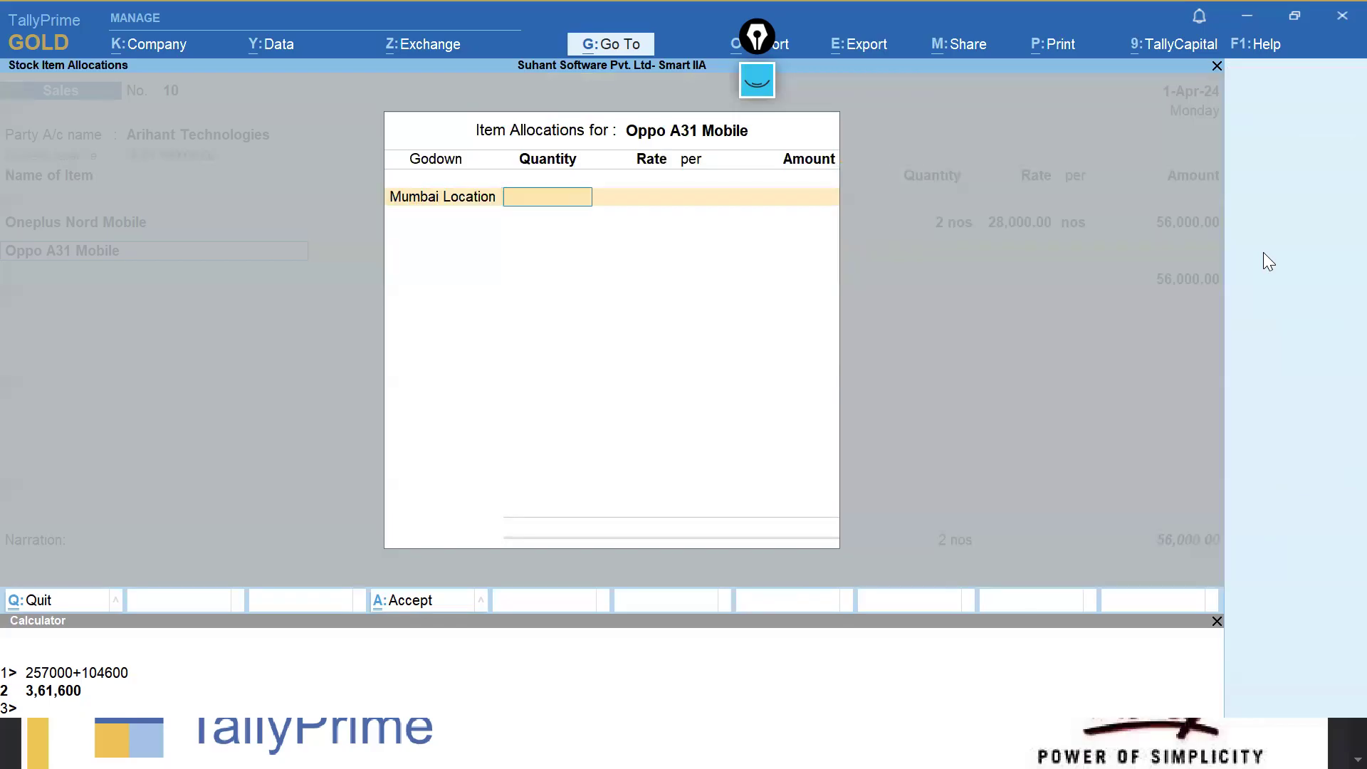
{"action": "type", "text": "1"}
{"action": "key", "text": "Return"}
{"action": "key", "text": "Return"}
{"action": "key", "text": "Return"}
{"action": "key", "text": "Return"}
{"action": "key", "text": "Return"}
{"action": "key", "text": "Return"}
{"action": "key", "text": "Return"}
{"action": "key", "text": "Return"}
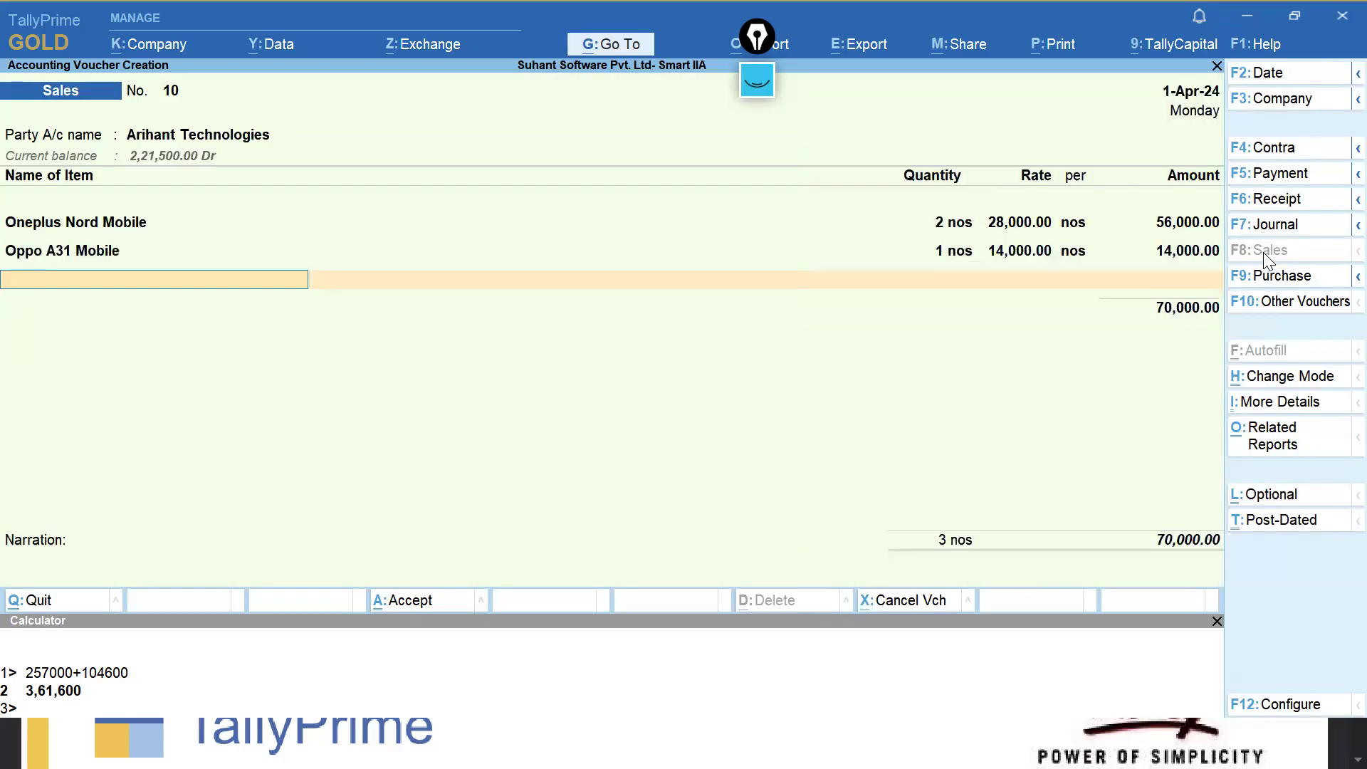
Add Sony E1 Dual Xperia, allocating 2 nos from Mumbai Location at 10,000 per nos, and save the Arihant Technologies sales voucher.
{"action": "type", "text": "Sony E1 Dual Xperia"}
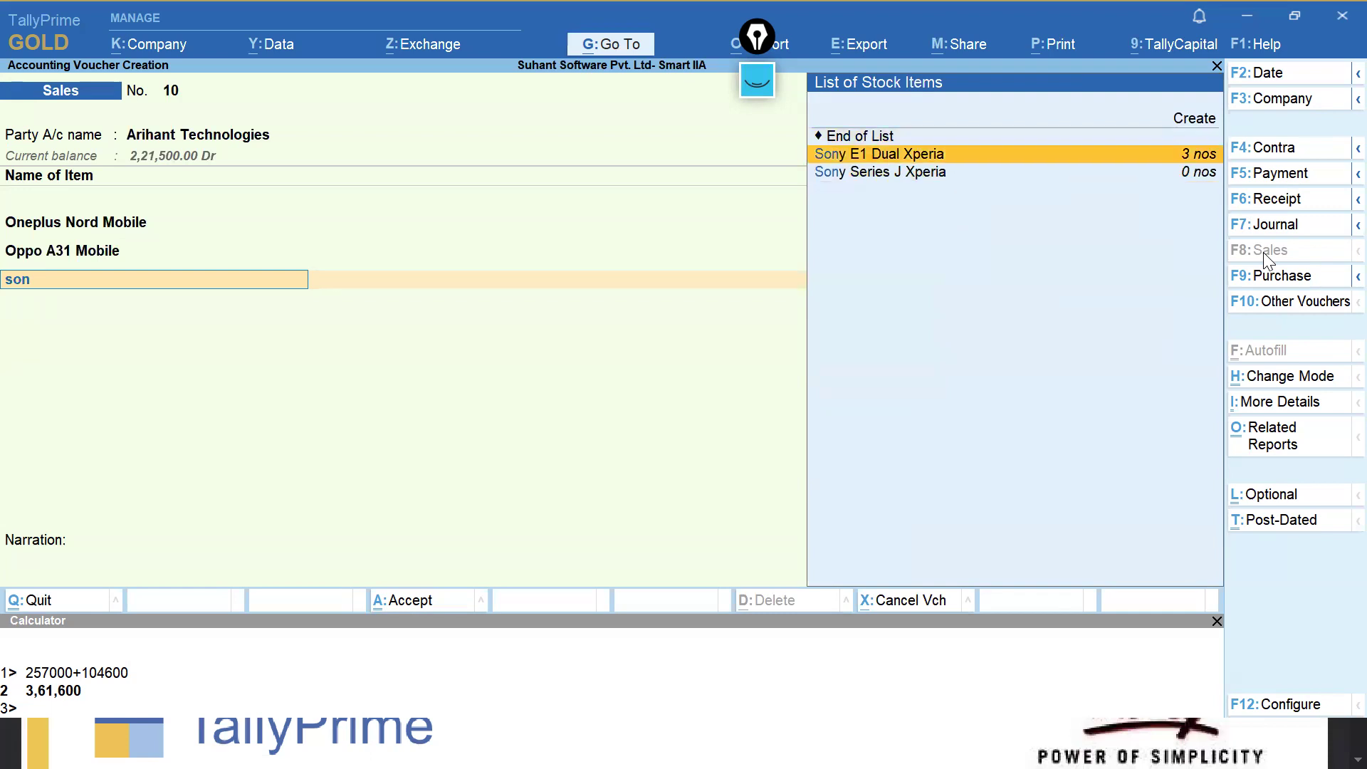
{"action": "key", "text": "Return"}
{"action": "type", "text": "Mu"}
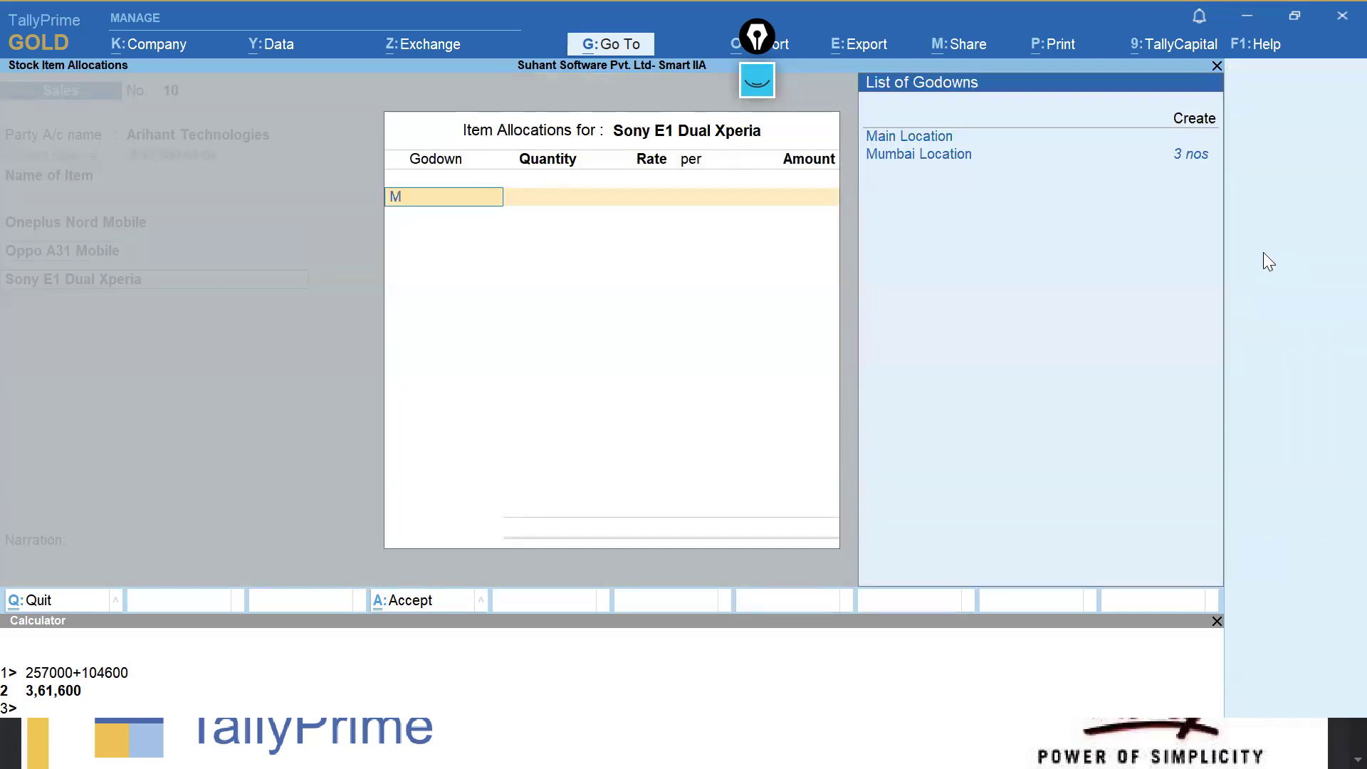
{"action": "key", "text": "Return"}
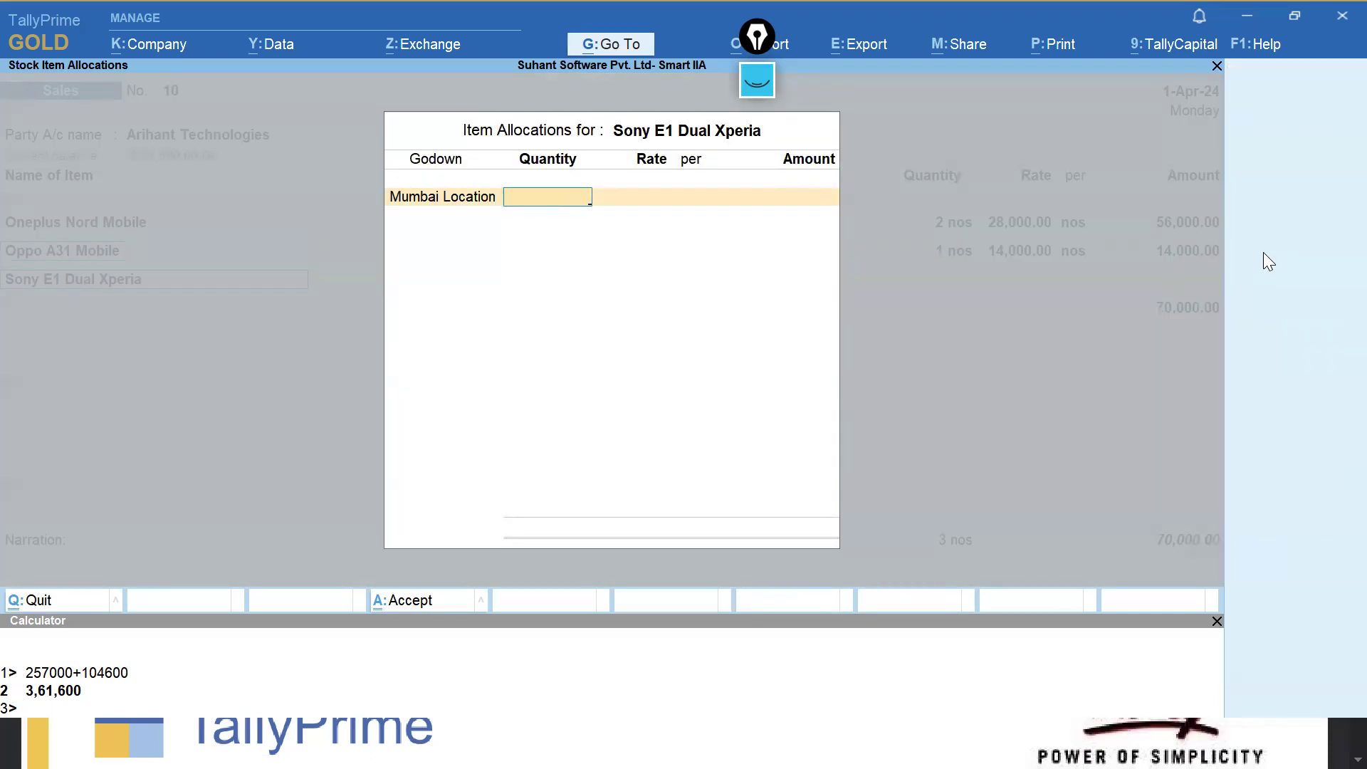
{"action": "type", "text": "2"}
{"action": "key", "text": "Return"}
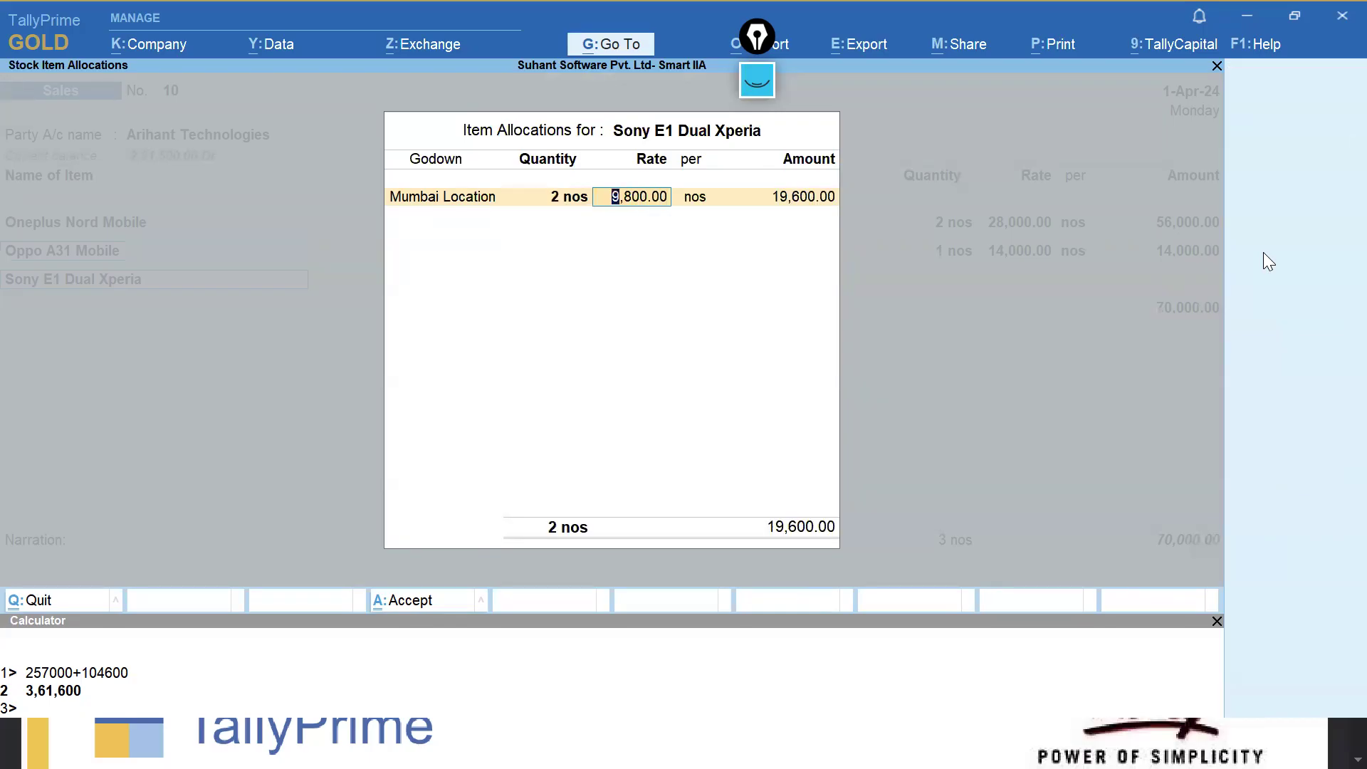
{"action": "type", "text": "10000"}
{"action": "key", "text": "Return"}
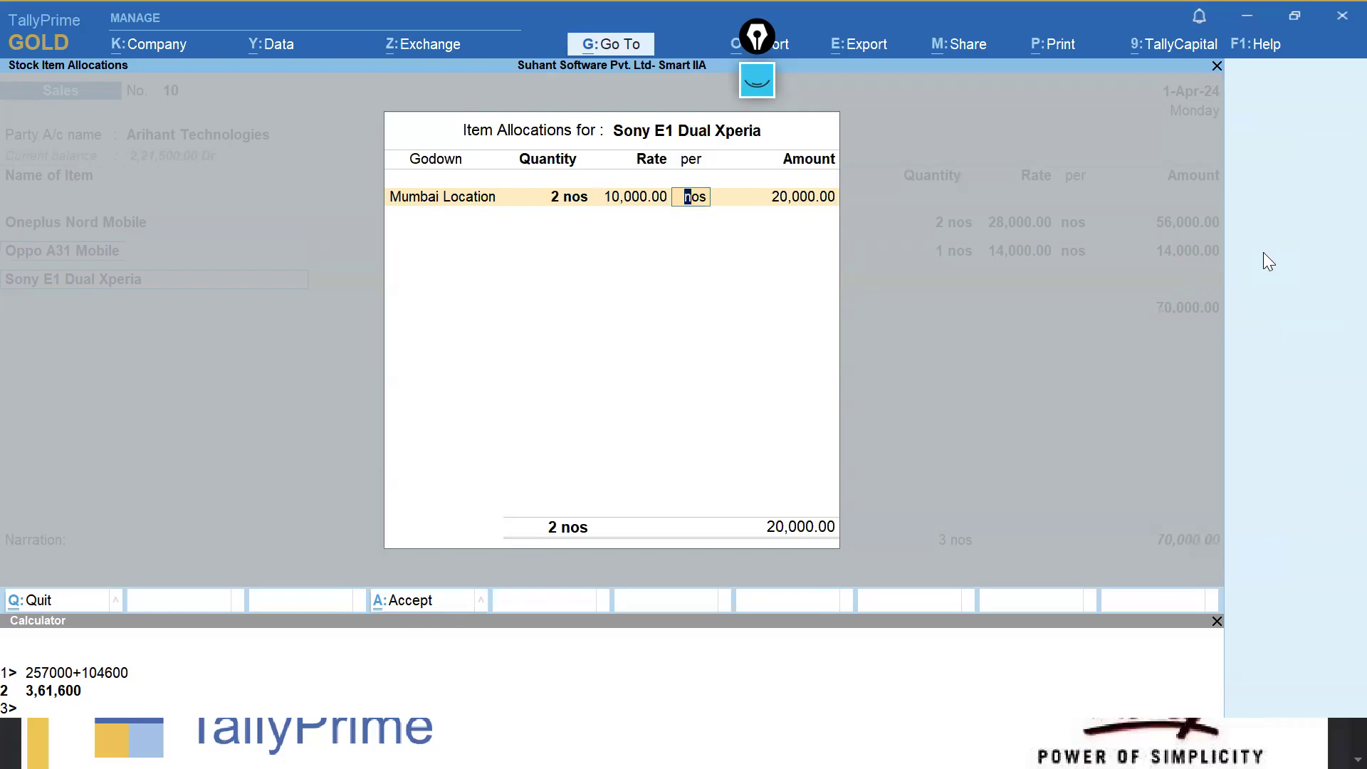
{"action": "key", "text": "Return"}
{"action": "key", "text": "Return"}
{"action": "key", "text": "Return"}
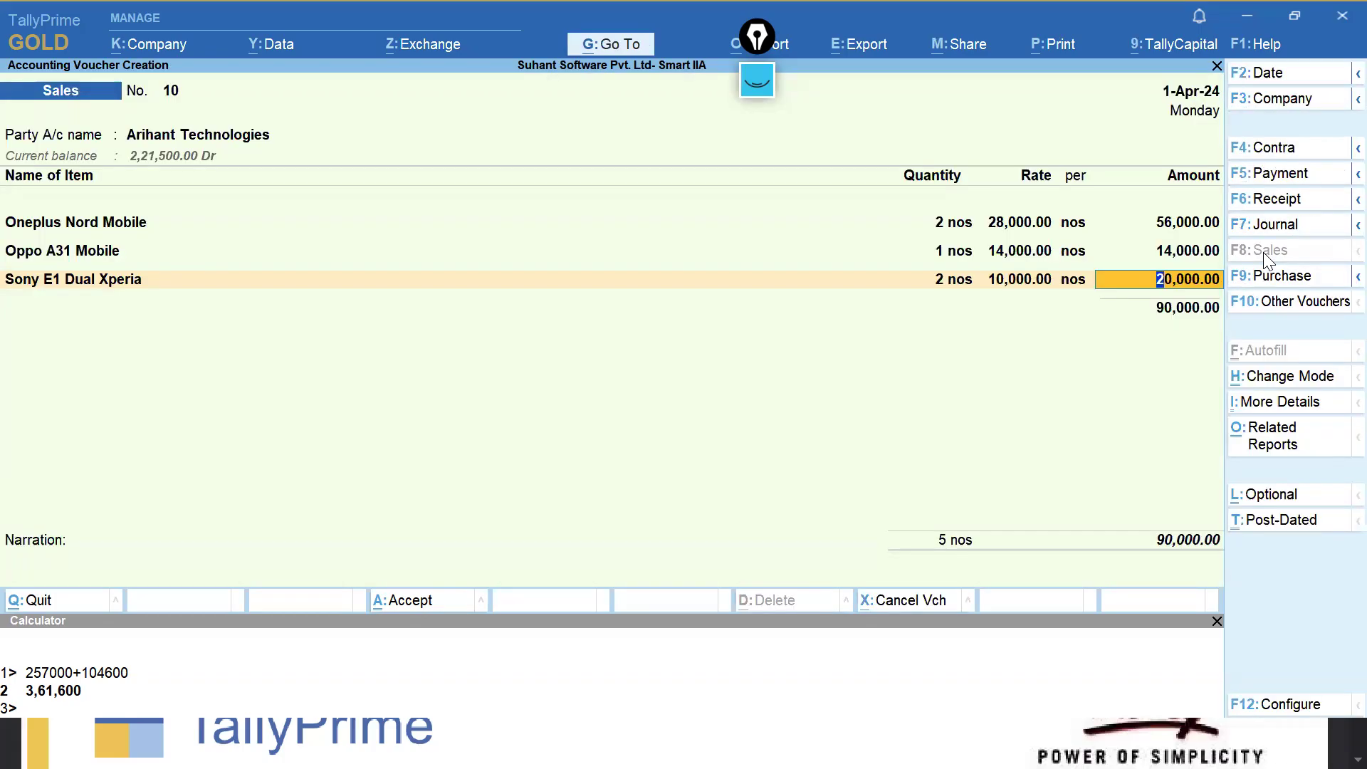
{"action": "key", "text": "ctrl"}
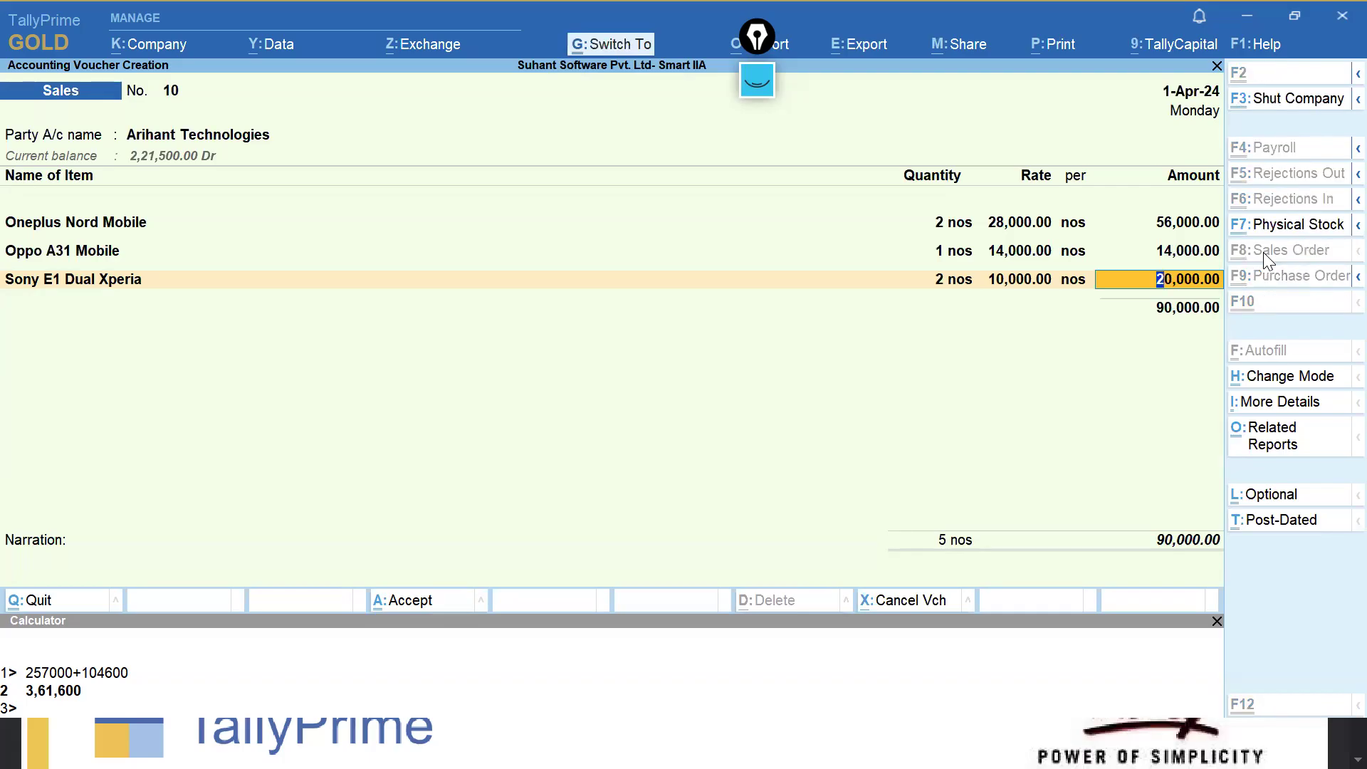
{"action": "key", "text": "ctrl+a"}
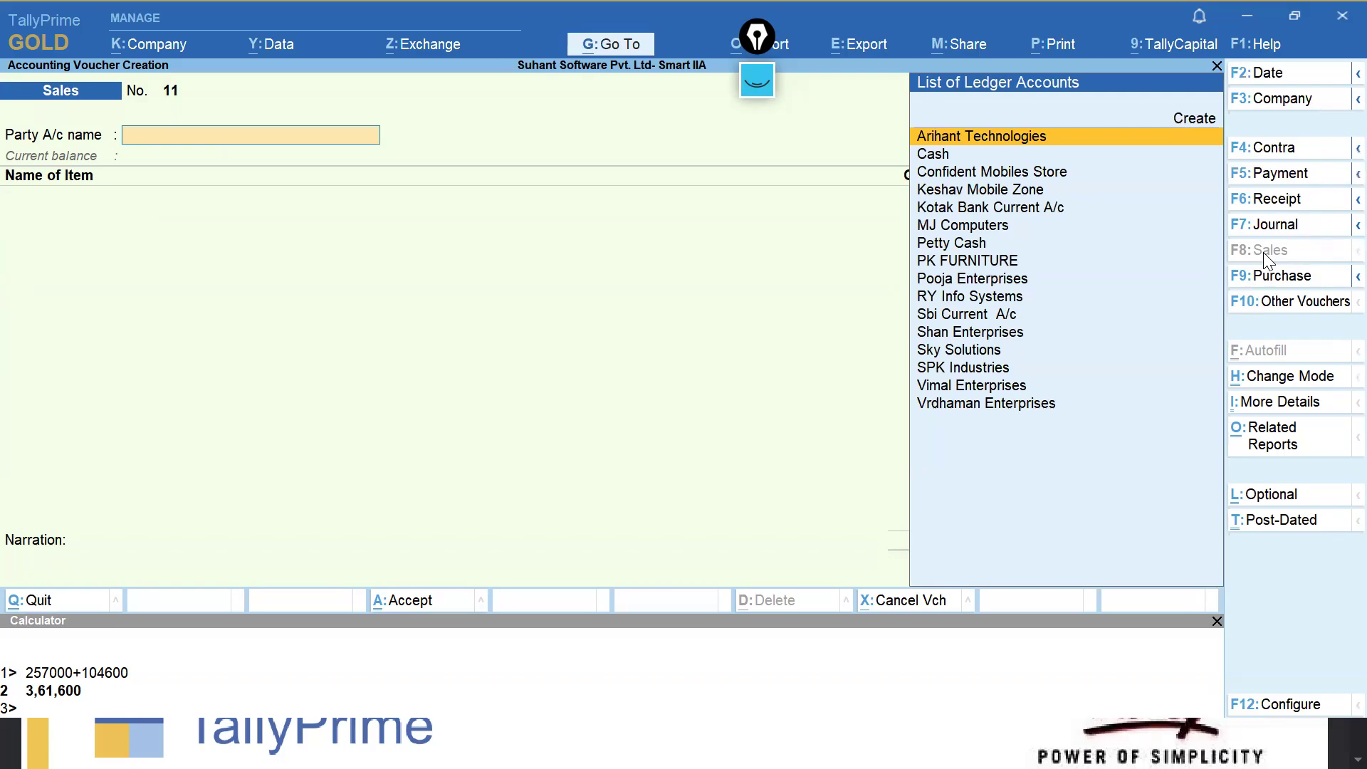
Start a payment voucher and create the debit ledger Stationary Exps. under Indirect Expenses.
{"action": "left_click", "coordinate": [1289, 178]}
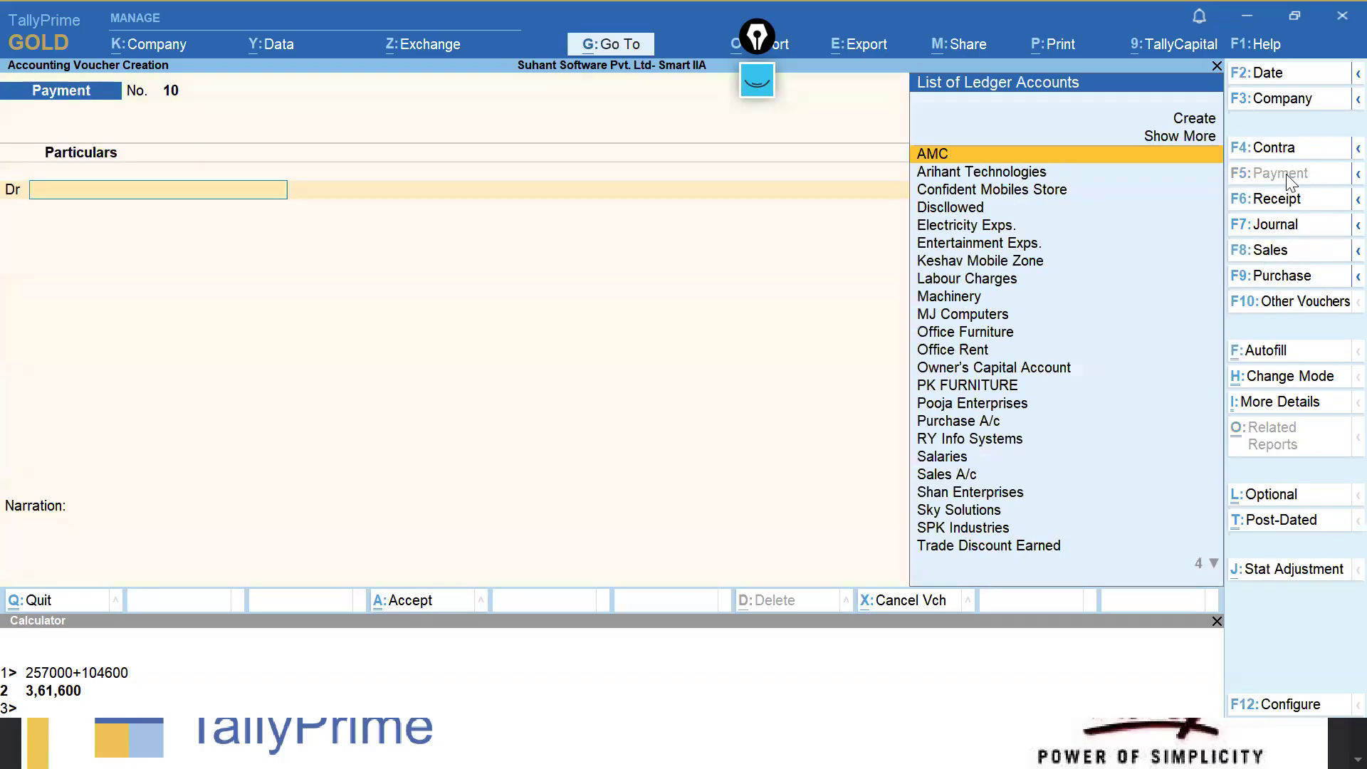
{"action": "type", "text": "sta"}
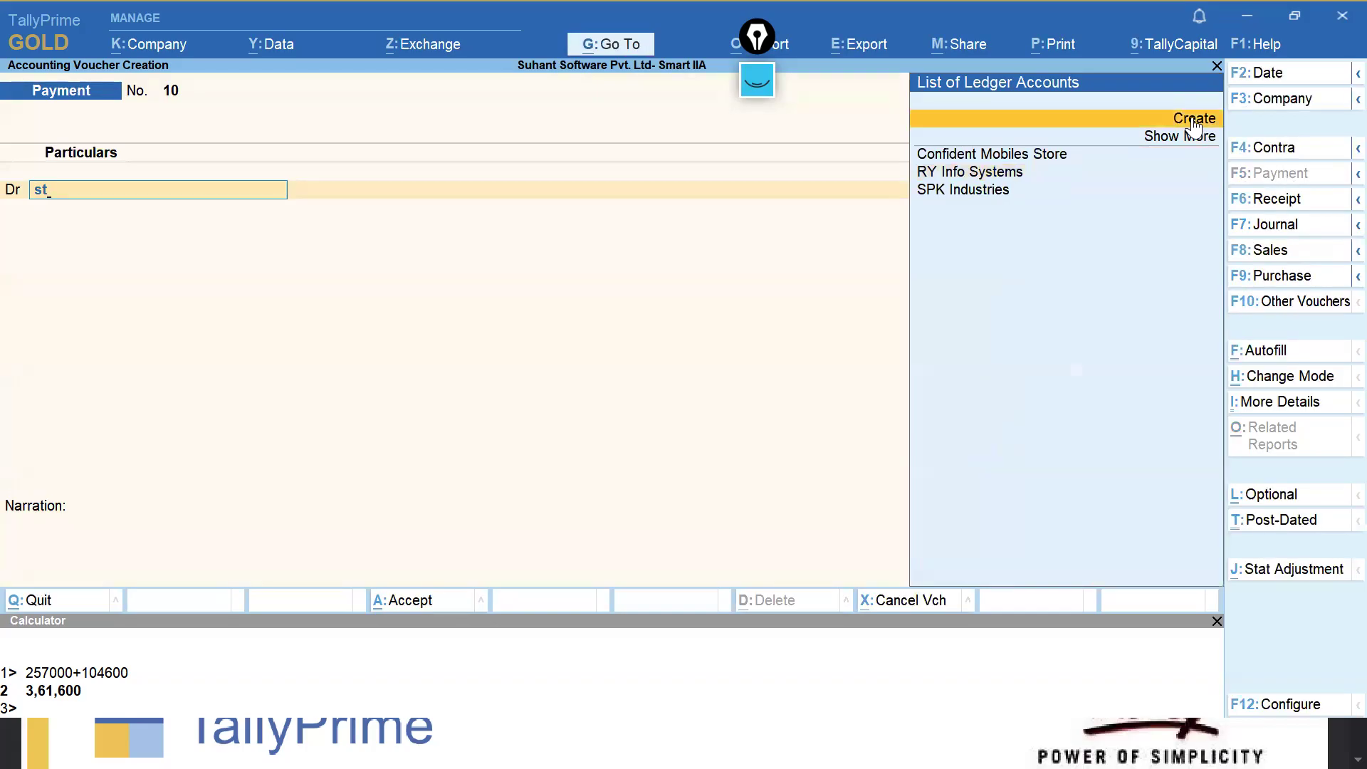
{"action": "left_click", "coordinate": [1192, 117]}
{"action": "type", "text": "ionary Exps."}
{"action": "key", "text": "Return"}
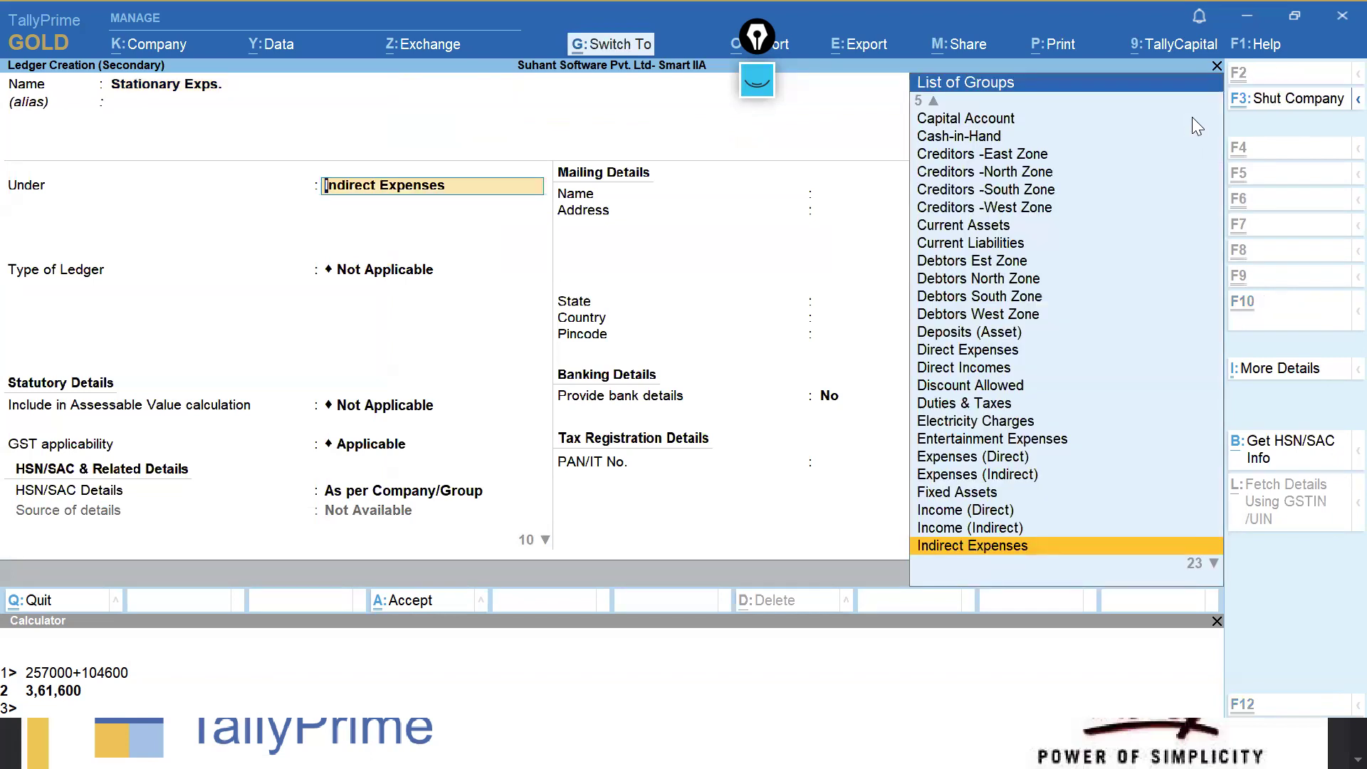
{"action": "key", "text": "ctrl+a"}
Enter 500 for Stationary Exps., credit Petty Cash, and save the payment voucher.
{"action": "type", "text": "500"}
{"action": "key", "text": "Return"}
{"action": "type", "text": "pe"}
{"action": "key", "text": "Return"}
{"action": "key", "text": "ctrl+a"}
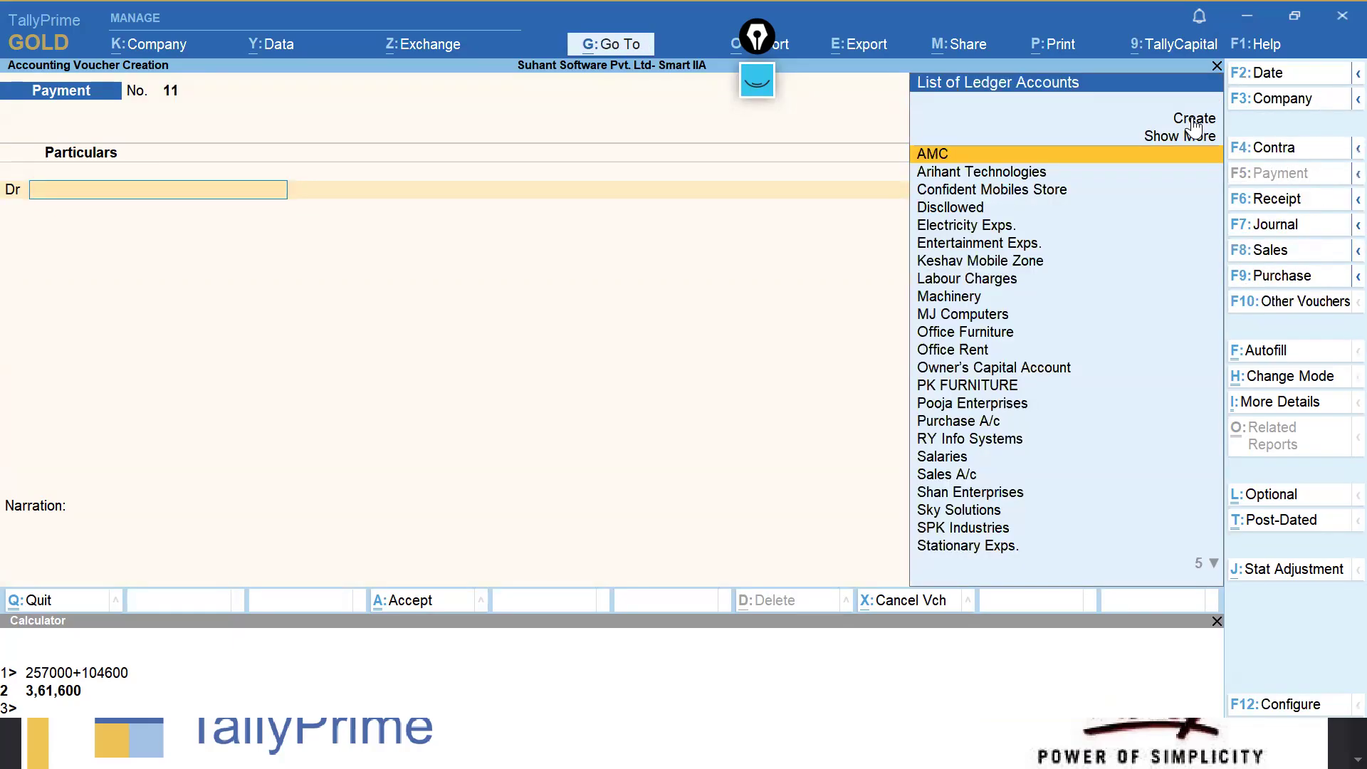
Start a receipt voucher crediting Keshav Mobile Zone and compute 95600+77325 in the calculator.
{"action": "left_click", "coordinate": [1278, 199]}
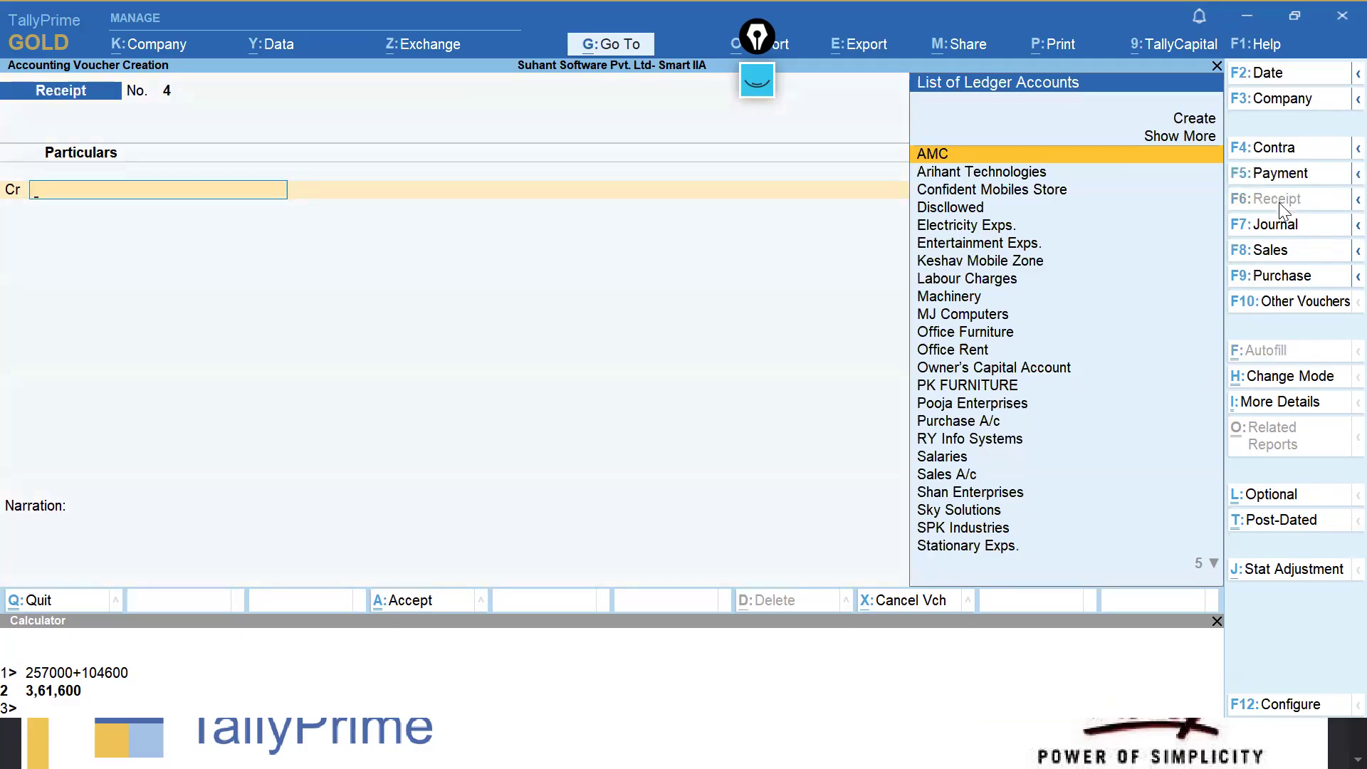
{"action": "type", "text": "ke"}
{"action": "key", "text": "Return"}
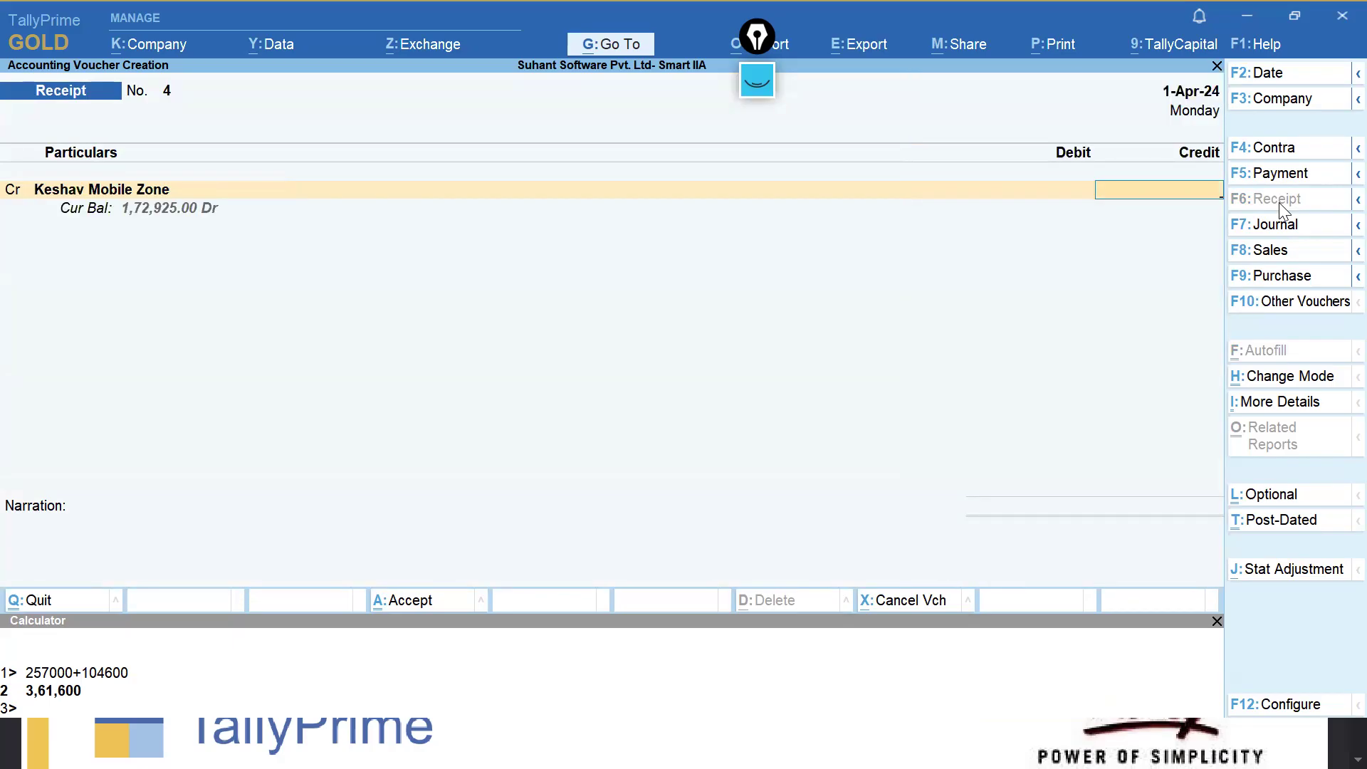
{"action": "type", "text": "95"}
{"action": "key", "text": "BackSpace"}
{"action": "key", "text": "BackSpace"}
{"action": "key", "text": "ctrl+n"}
{"action": "type", "text": "956"}
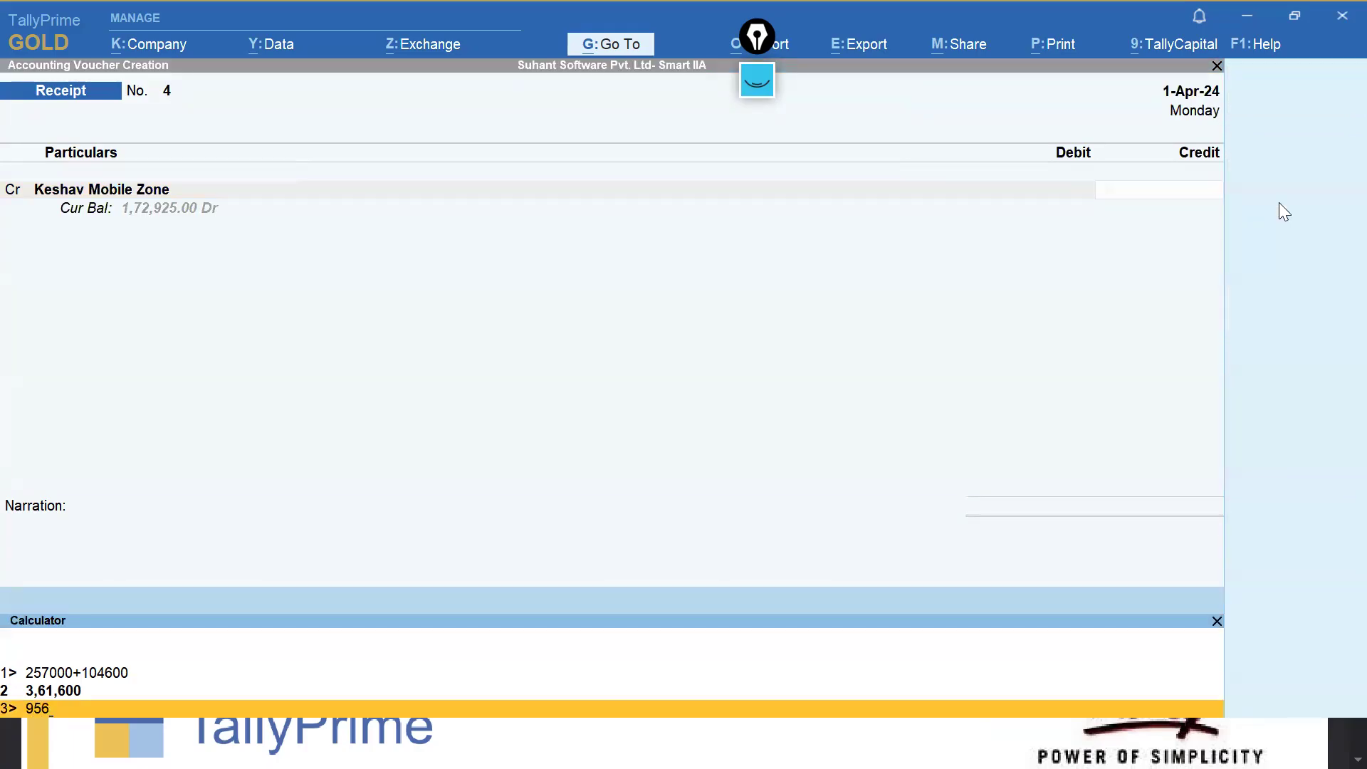
{"action": "type", "text": "00+77325"}
{"action": "key", "text": "Return"}
Credit Keshav Mobile Zone with 1,72,925, settling 95,600 against reference 2 and 77,325 against reference 9.
{"action": "key", "text": "Return"}
{"action": "key", "text": "Return"}
{"action": "key", "text": "Return"}
{"action": "key", "text": "Return"}
{"action": "key", "text": "Return"}
{"action": "key", "text": "Return"}
{"action": "key", "text": "Return"}
{"action": "key", "text": "Return"}
{"action": "key", "text": "Return"}
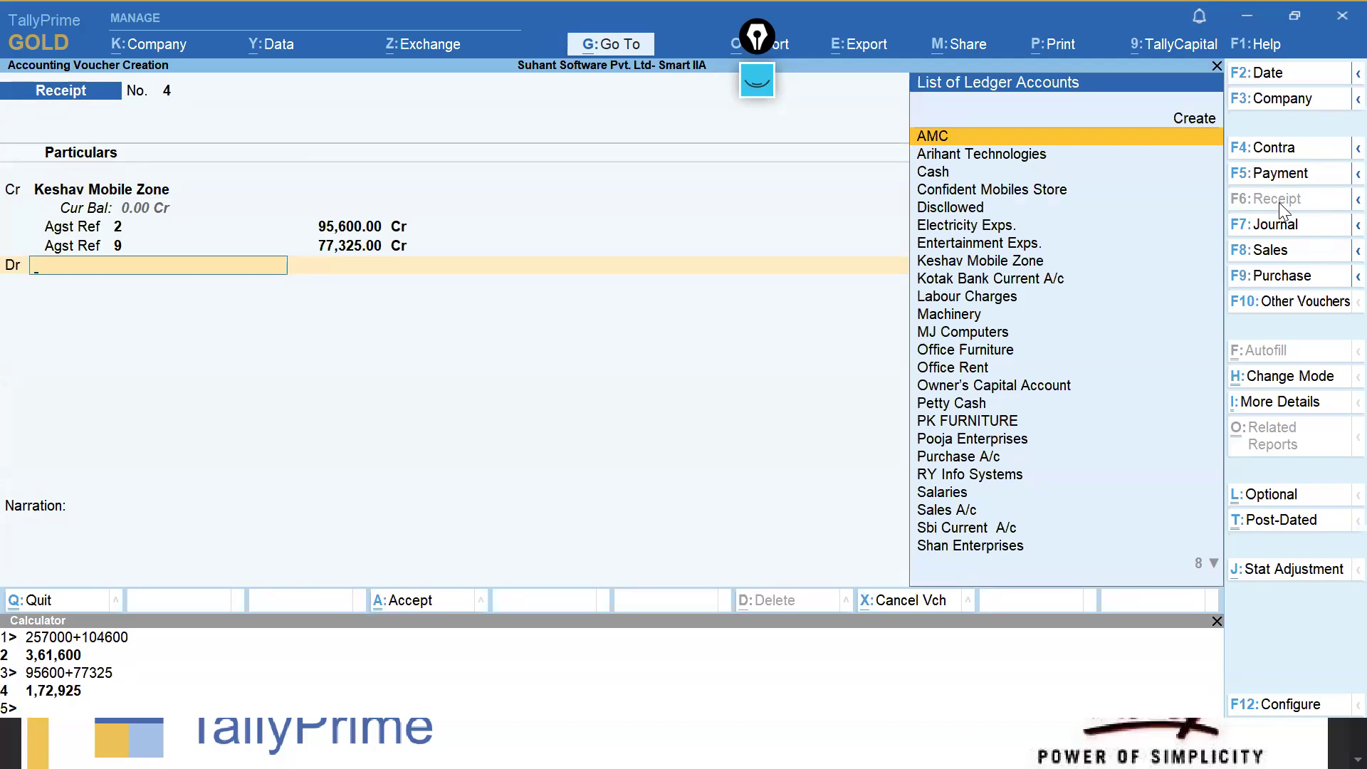
Debit Kotak Bank Current A/c with 1,72,925 and save the Keshav Mobile Zone receipt voucher.
{"action": "type", "text": "Ko"}
{"action": "key", "text": "Return"}
{"action": "key", "text": "Return"}
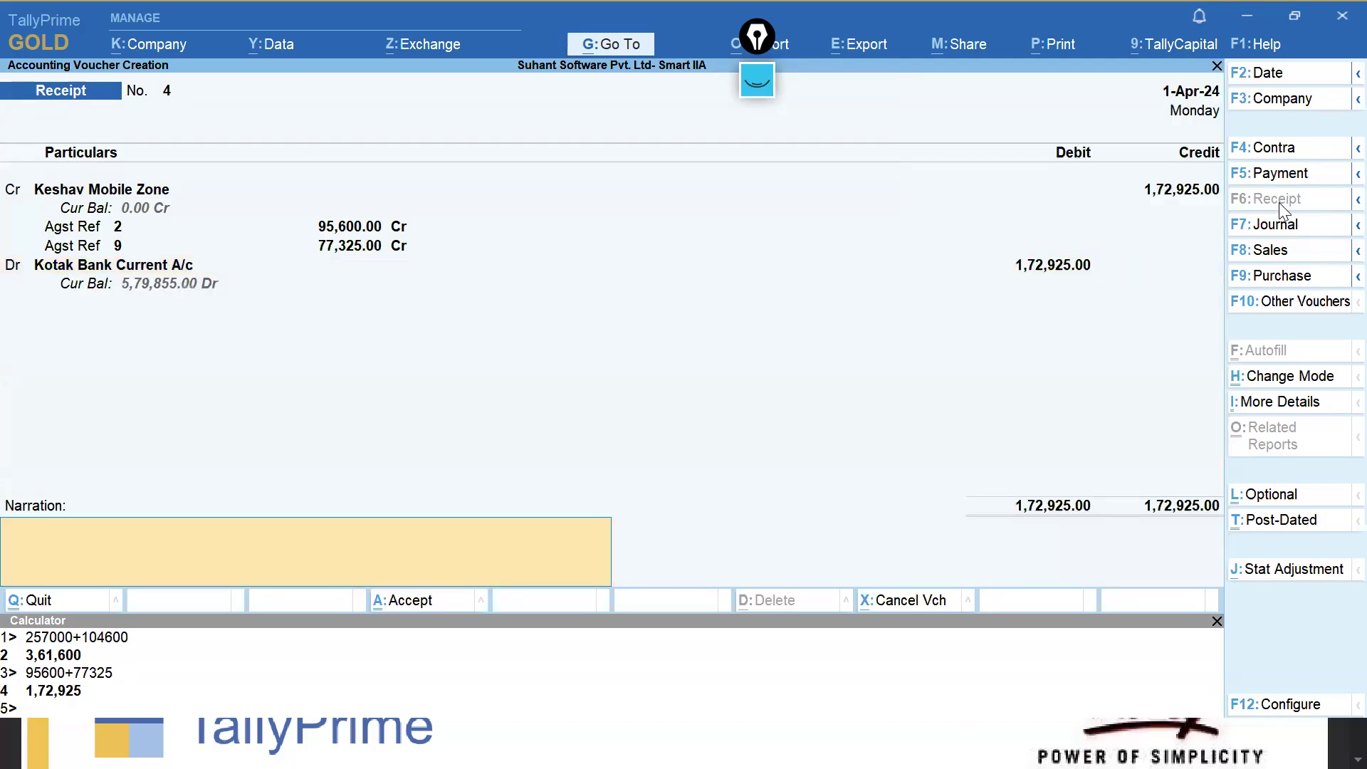
{"action": "key", "text": "ctrl+a"}
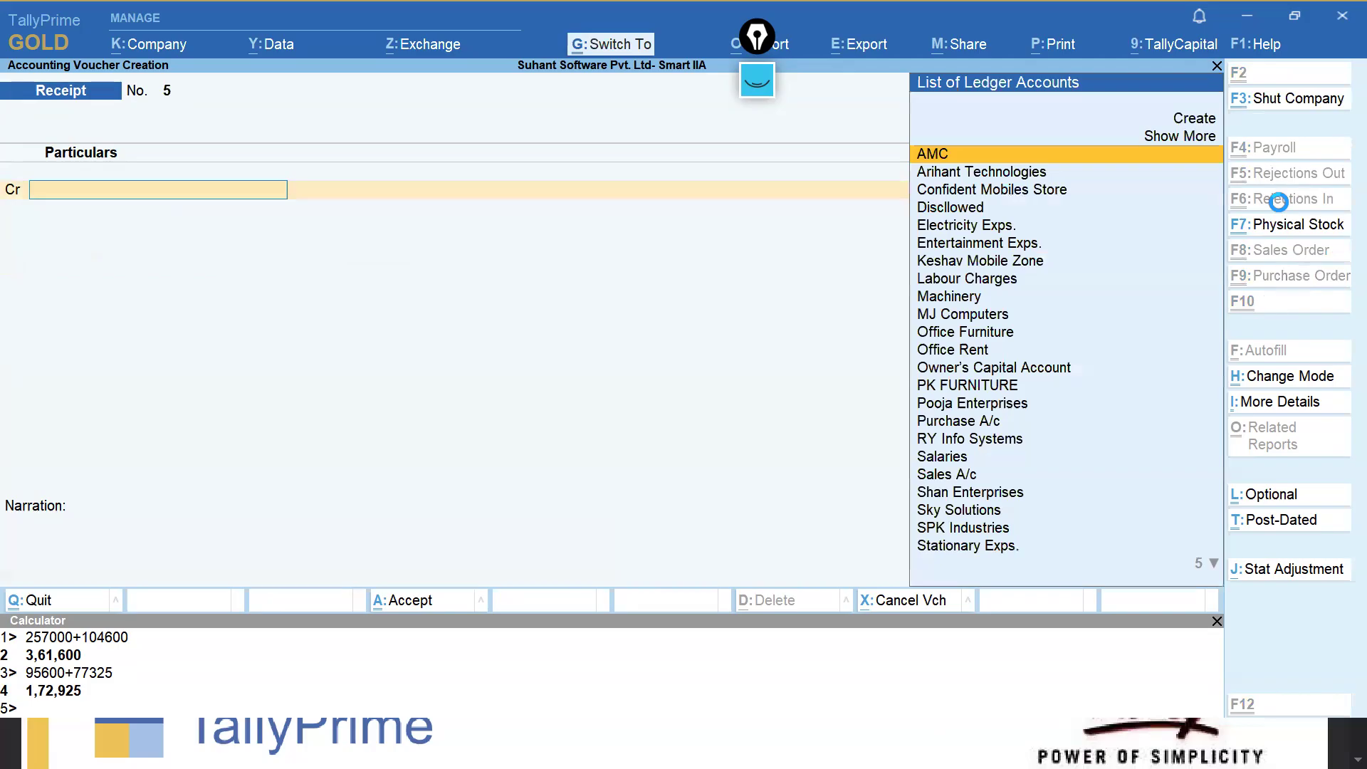
Reopen the saved Keshav Mobile Zone receipt voucher to review its entries.
{"action": "key", "text": "Page_Up"}
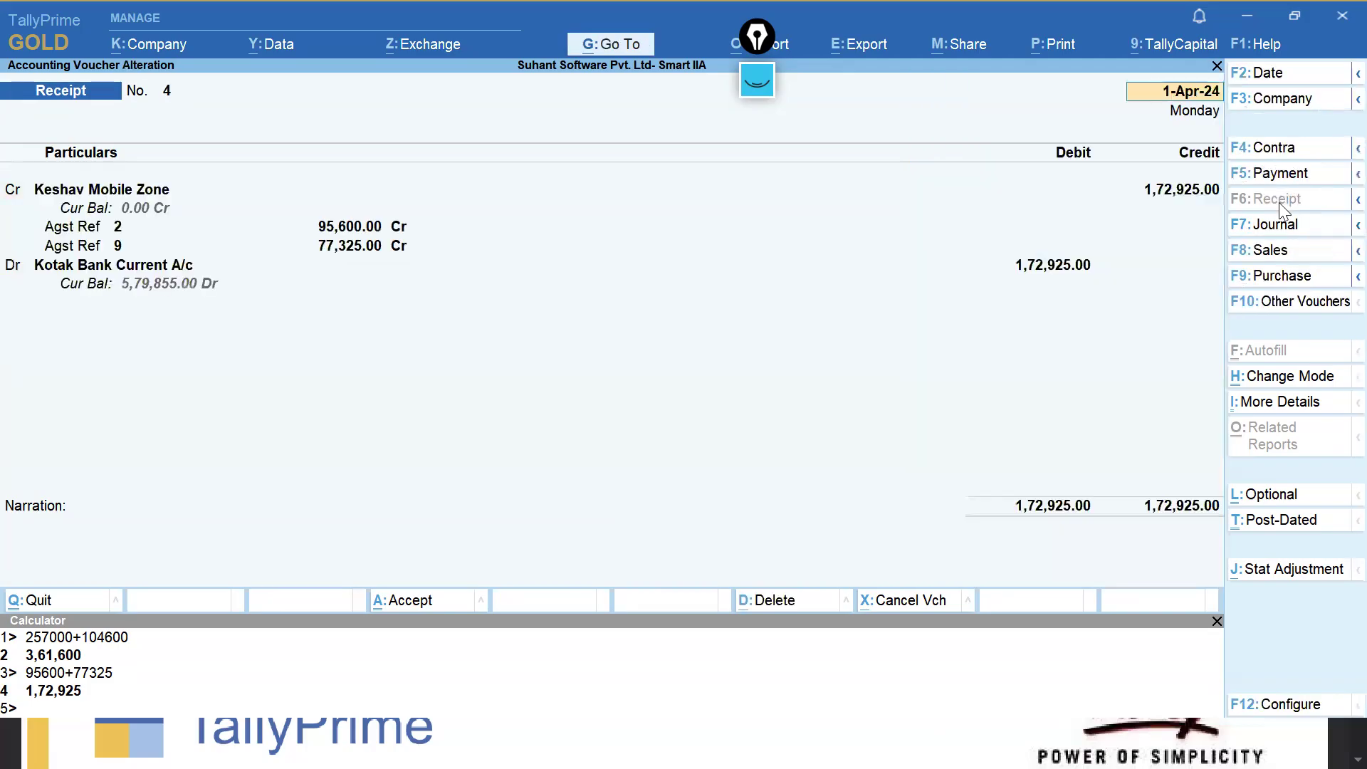
{"action": "key", "text": "ctrl+a"}
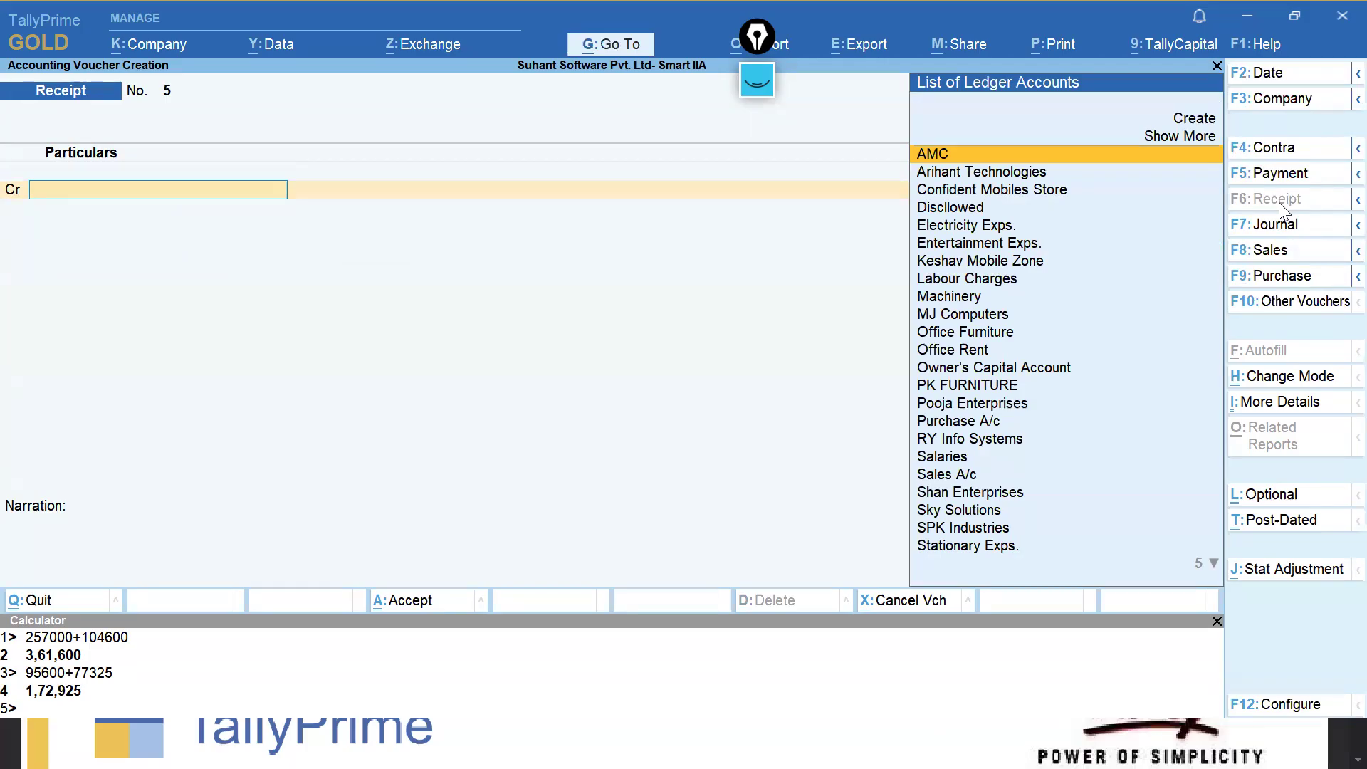
{"action": "key", "text": "Page_Up"}
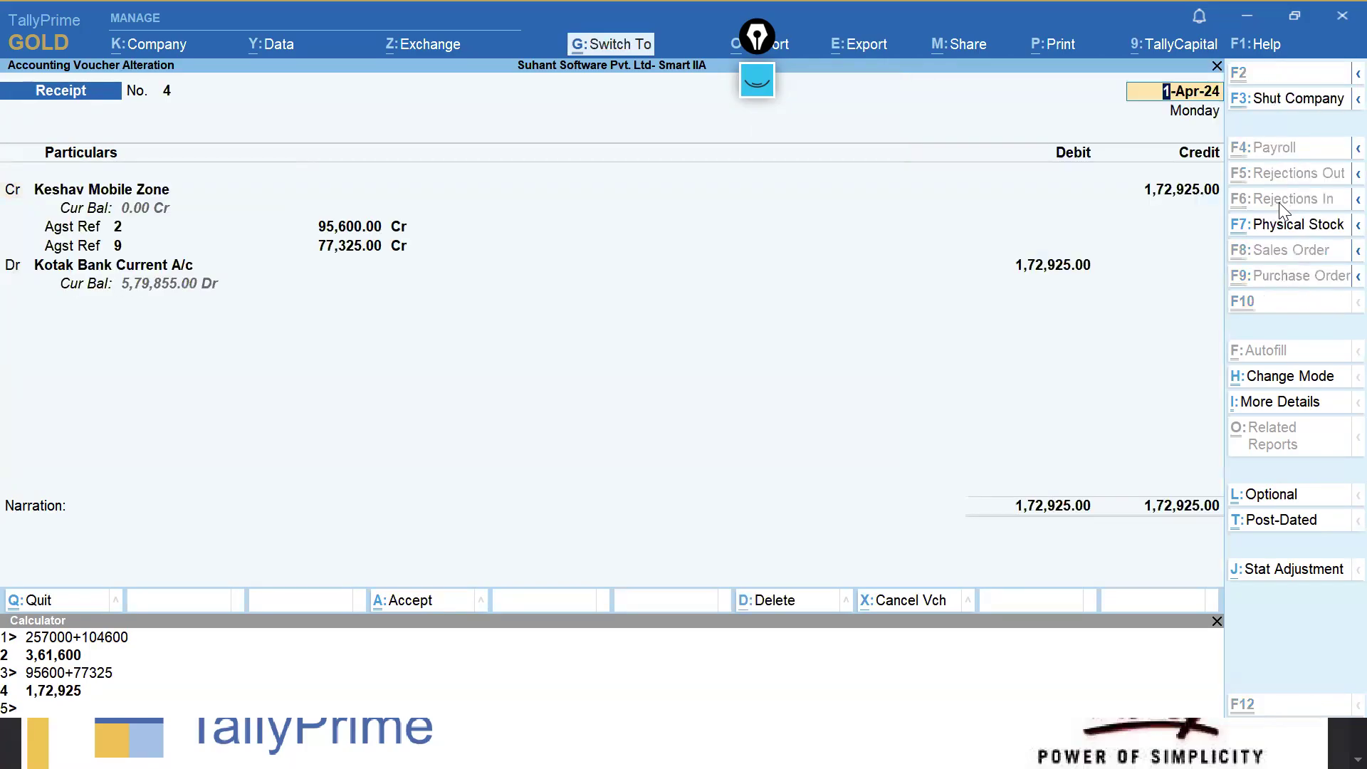
Close the reviewed receipt, start a receipt voucher crediting Sky Solutions, and enter 125000+119000 in the calculator.
{"action": "key", "text": "ctrl+a"}
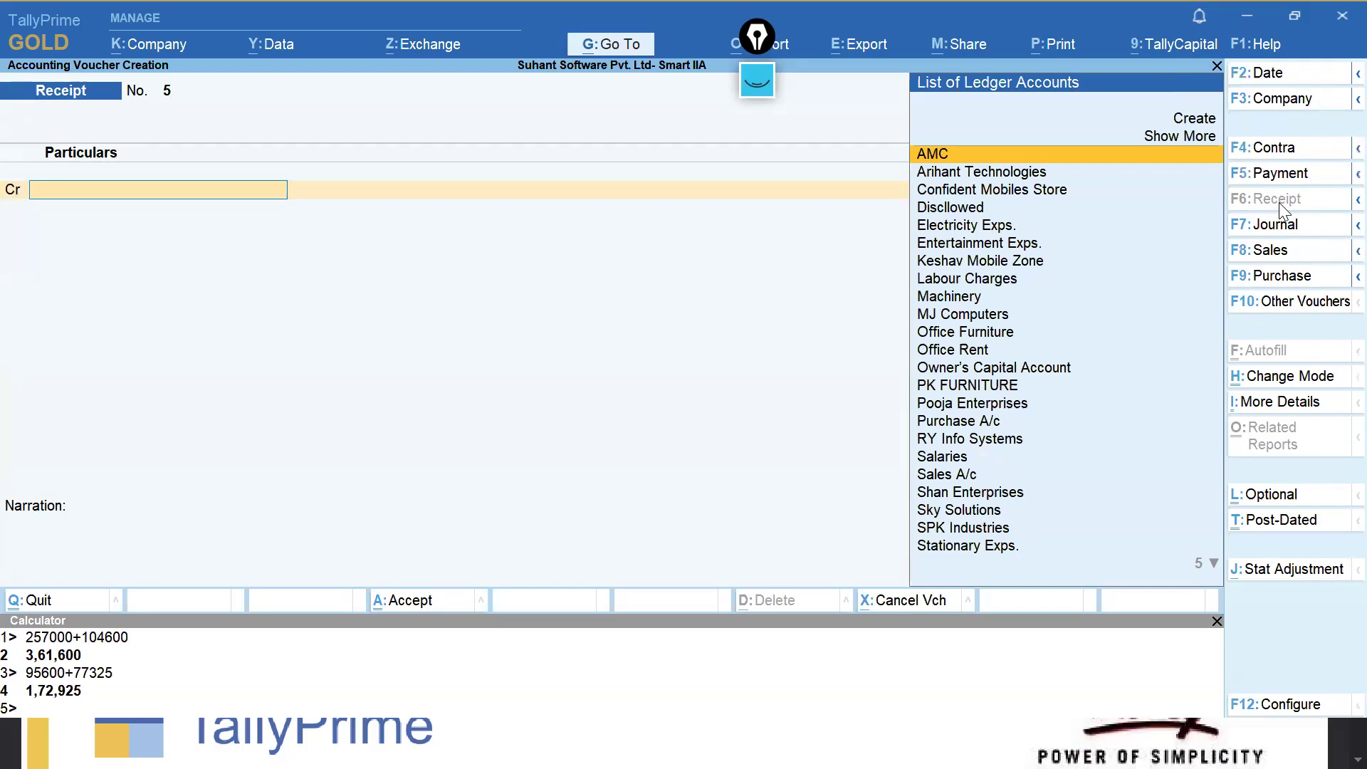
{"action": "type", "text": "Sky"}
{"action": "key", "text": "Return"}
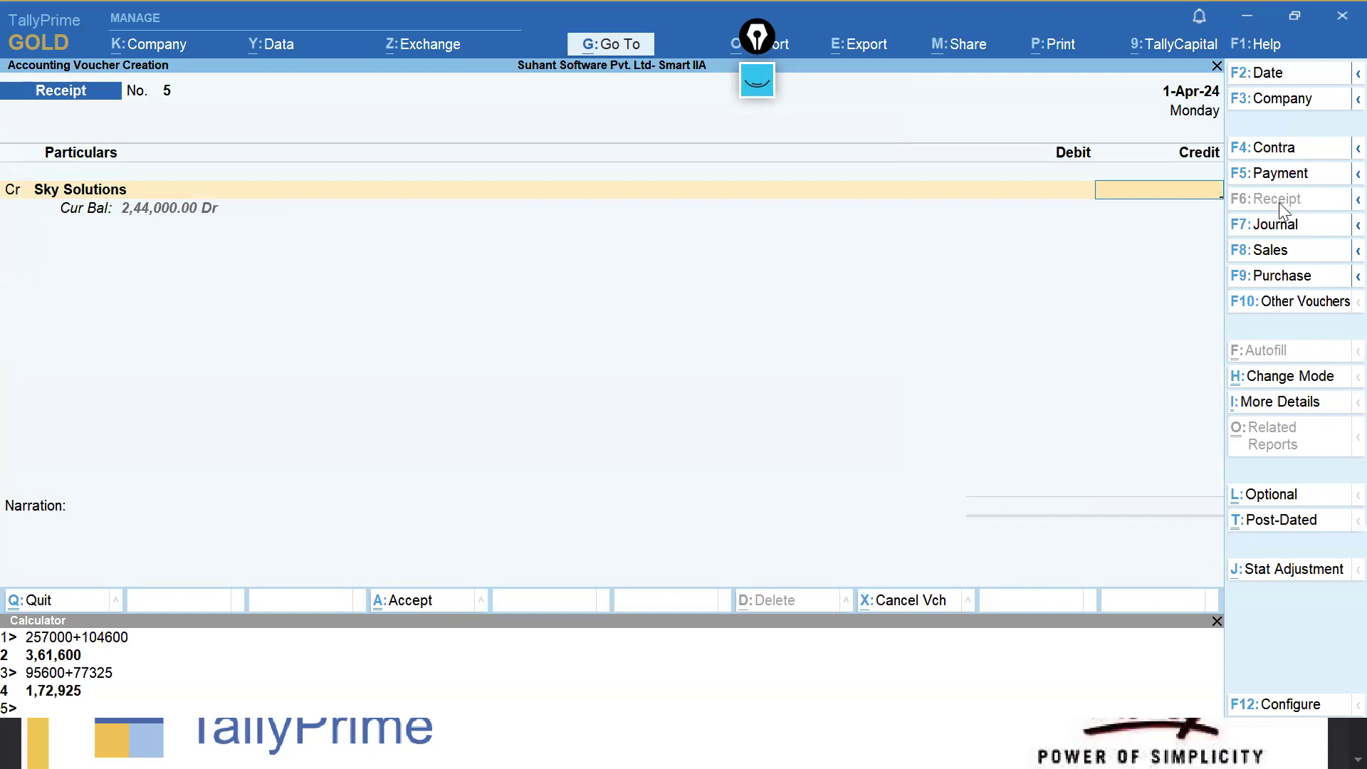
{"action": "type", "text": "244"}
{"action": "key", "text": "BackSpace"}
{"action": "key", "text": "BackSpace"}
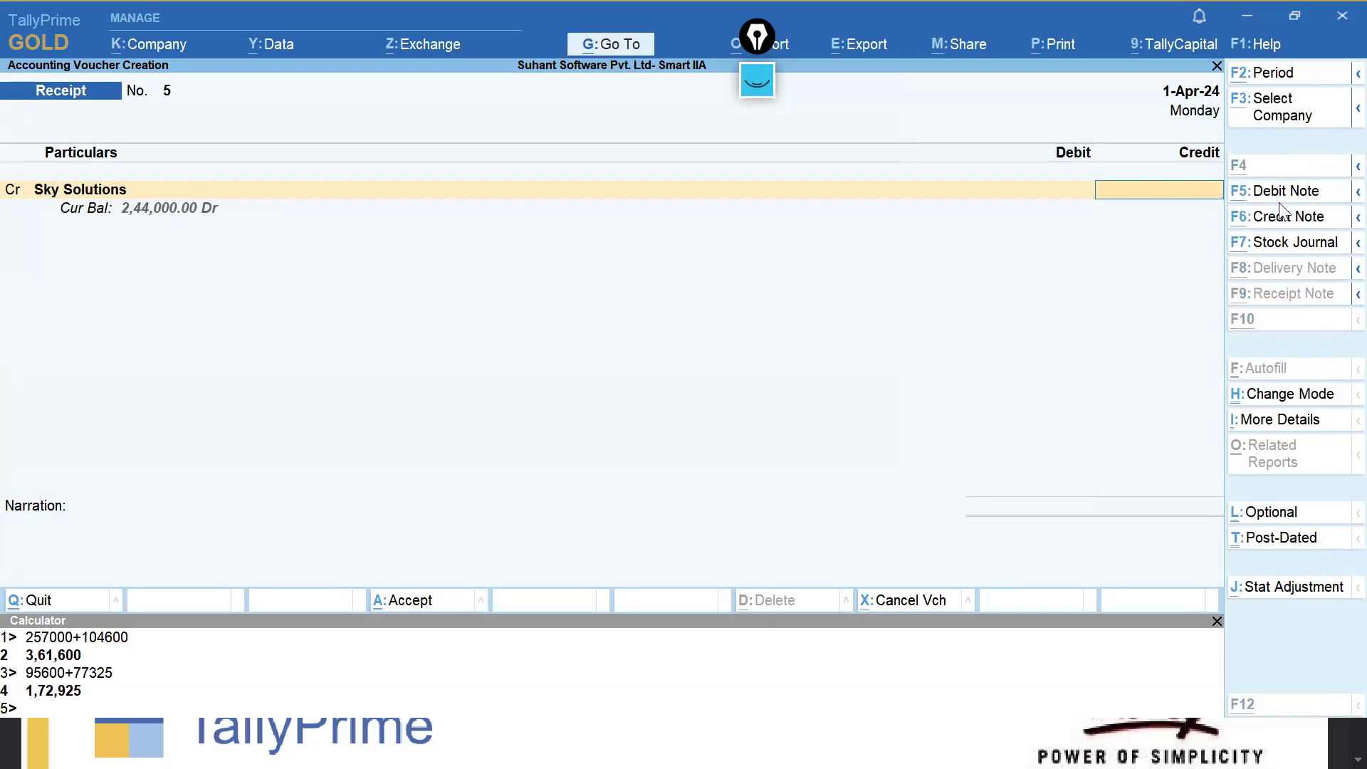
{"action": "key", "text": "ctrl+n"}
{"action": "type", "text": "125"}
{"action": "type", "text": "000"}
{"action": "type", "text": "+2"}
{"action": "key", "text": "BackSpace"}
{"action": "type", "text": "119000"}
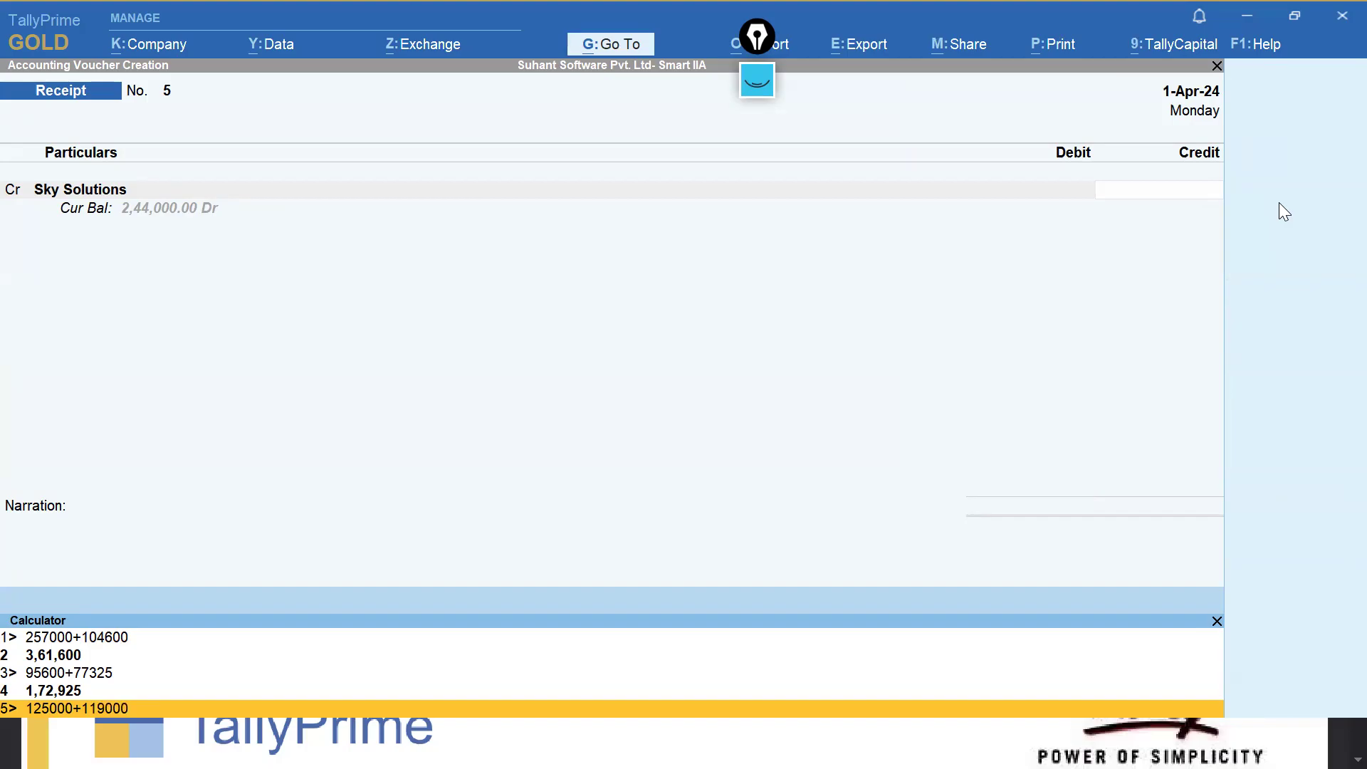
Credit Sky Solutions with 2,44,000, settling 1,25,000 against reference 4 and 1,19,000 against reference 8.
{"action": "key", "text": "Return"}
{"action": "key", "text": "Return"}
{"action": "key", "text": "Return"}
{"action": "key", "text": "Return"}
{"action": "key", "text": "Return"}
{"action": "key", "text": "Return"}
{"action": "key", "text": "Return"}
{"action": "key", "text": "Return"}
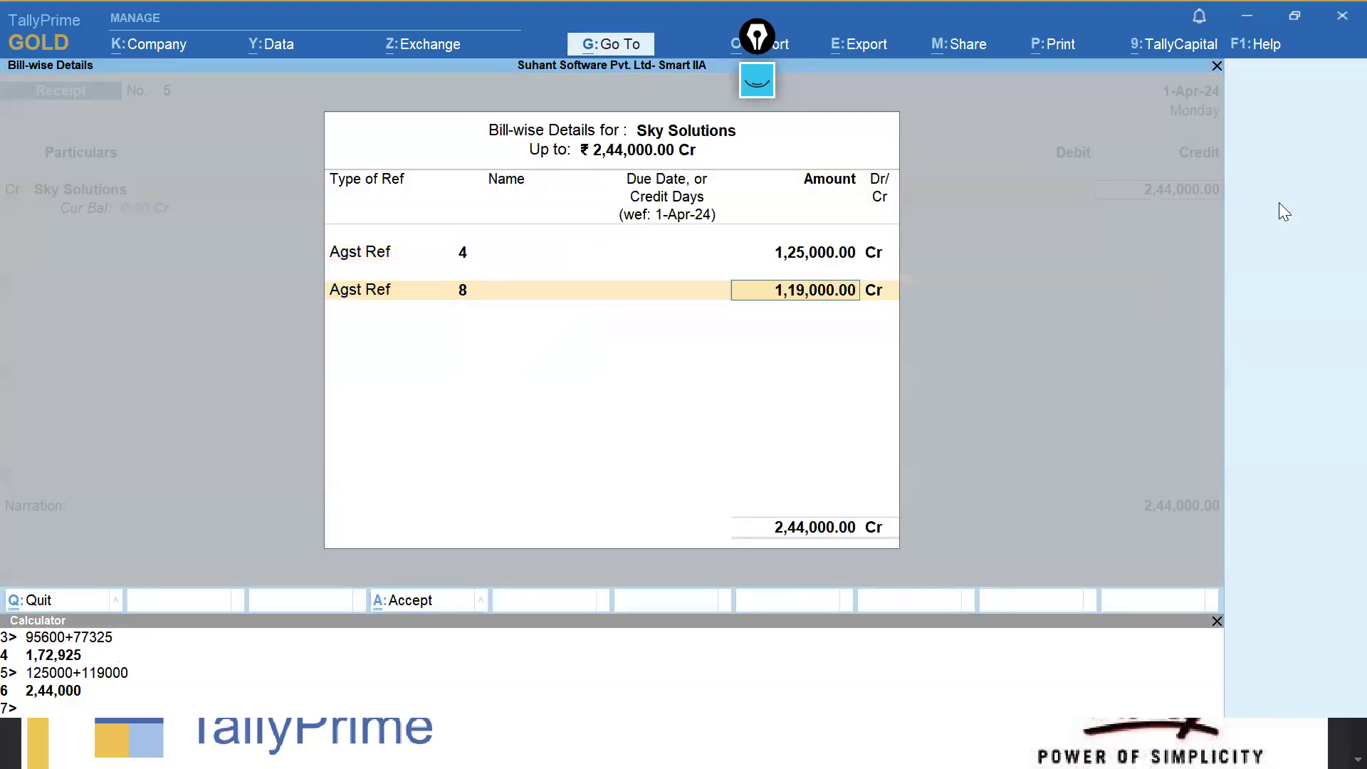
Debit Kotak Bank Current A/c with 2,44,000 and save the Sky Solutions receipt voucher.
{"action": "key", "text": "Return"}
{"action": "key", "text": "Return"}
{"action": "key", "text": "Return"}
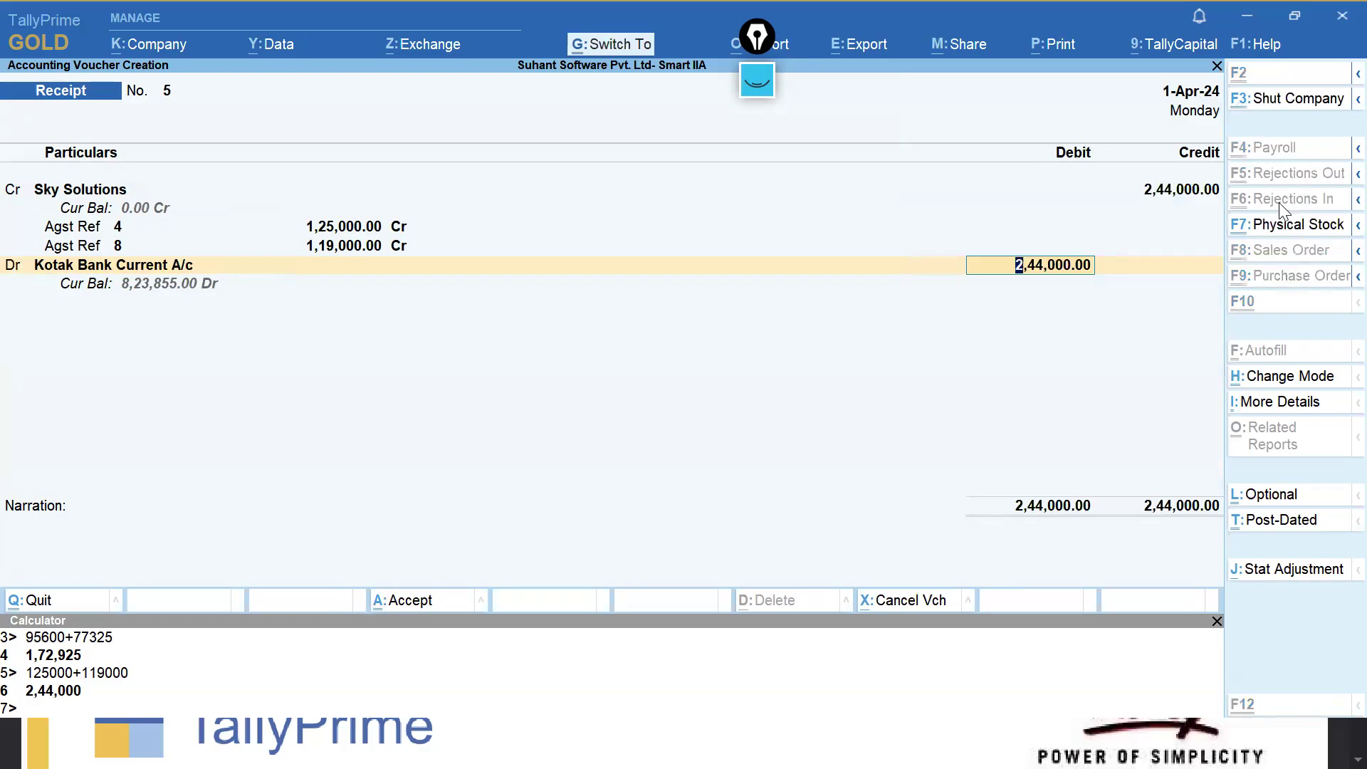
{"action": "key", "text": "ctrl+a"}
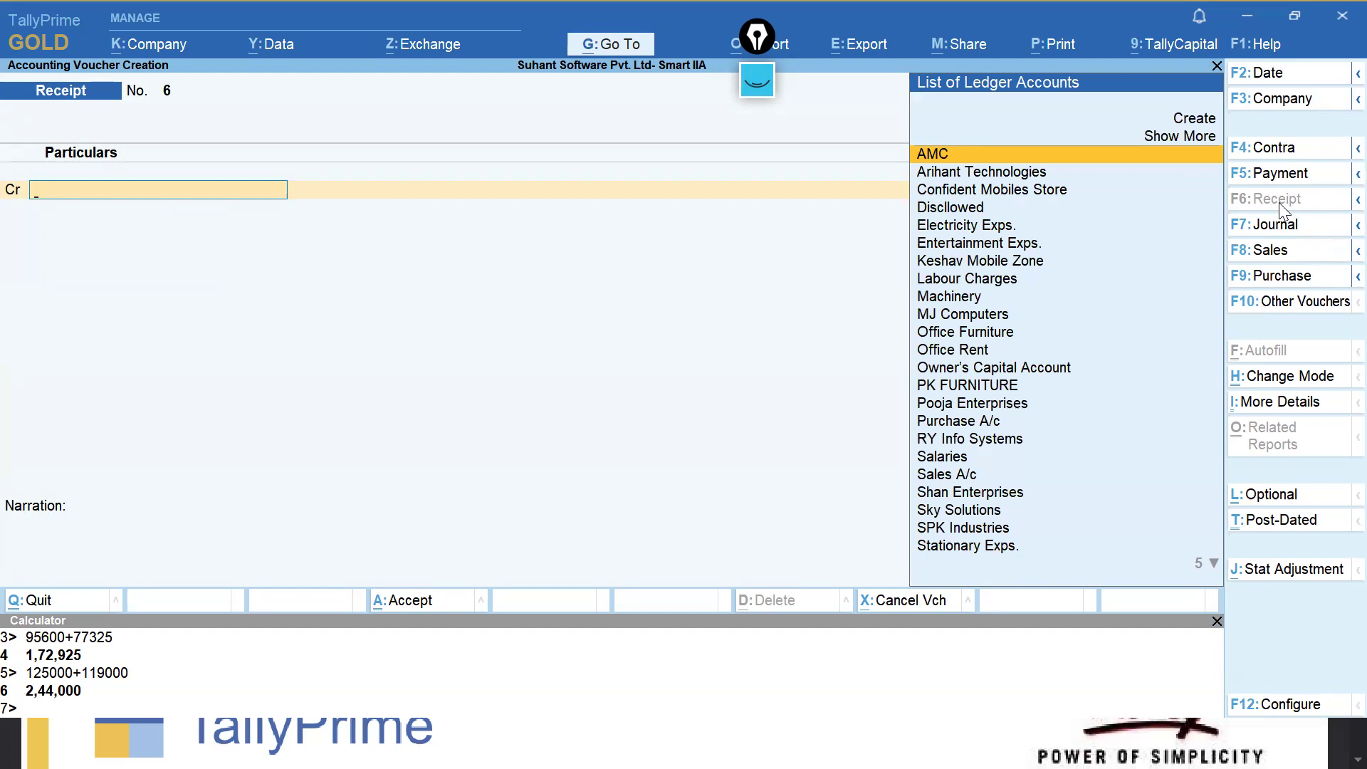
Start a payment voucher debiting SPK Industries with 2,50,000, allocated On Account.
{"action": "left_click", "coordinate": [1261, 180]}
{"action": "type", "text": "Spk"}
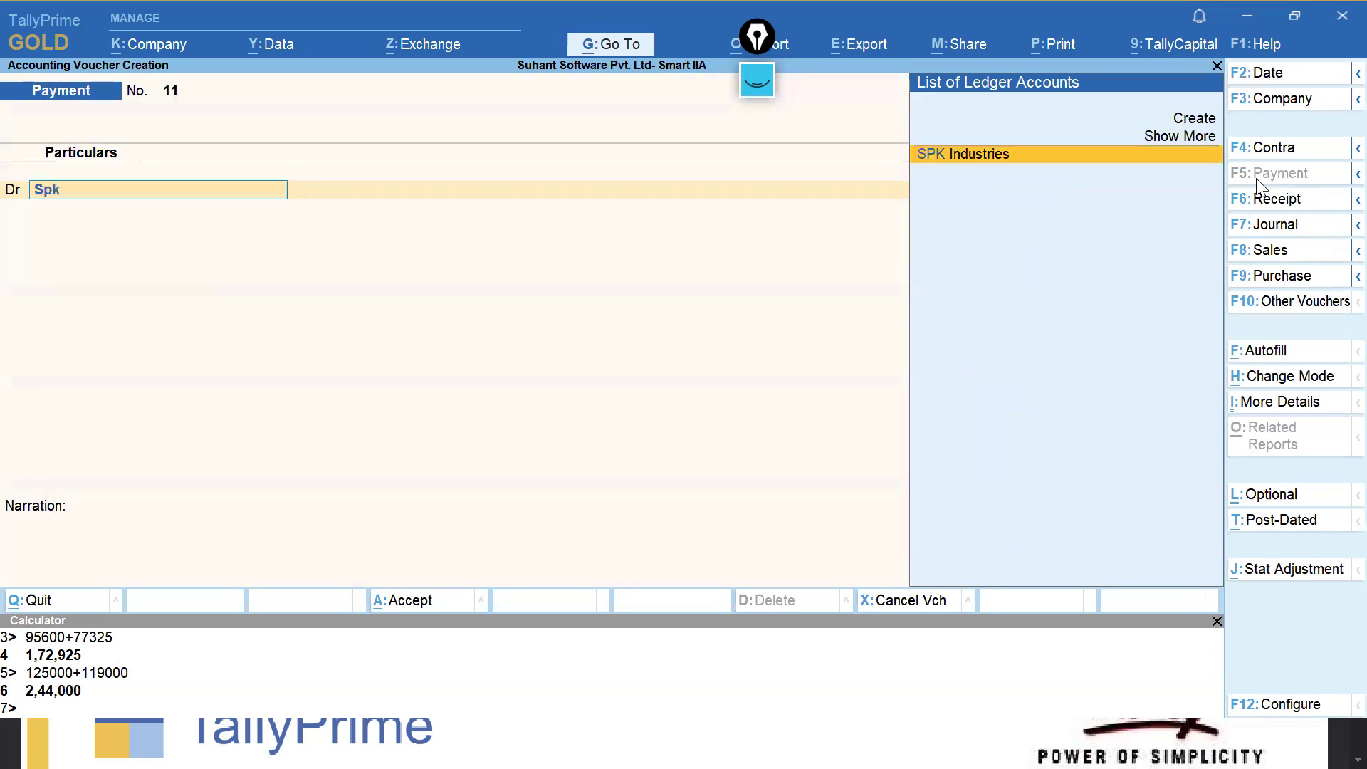
{"action": "key", "text": "Return"}
{"action": "type", "text": "250000"}
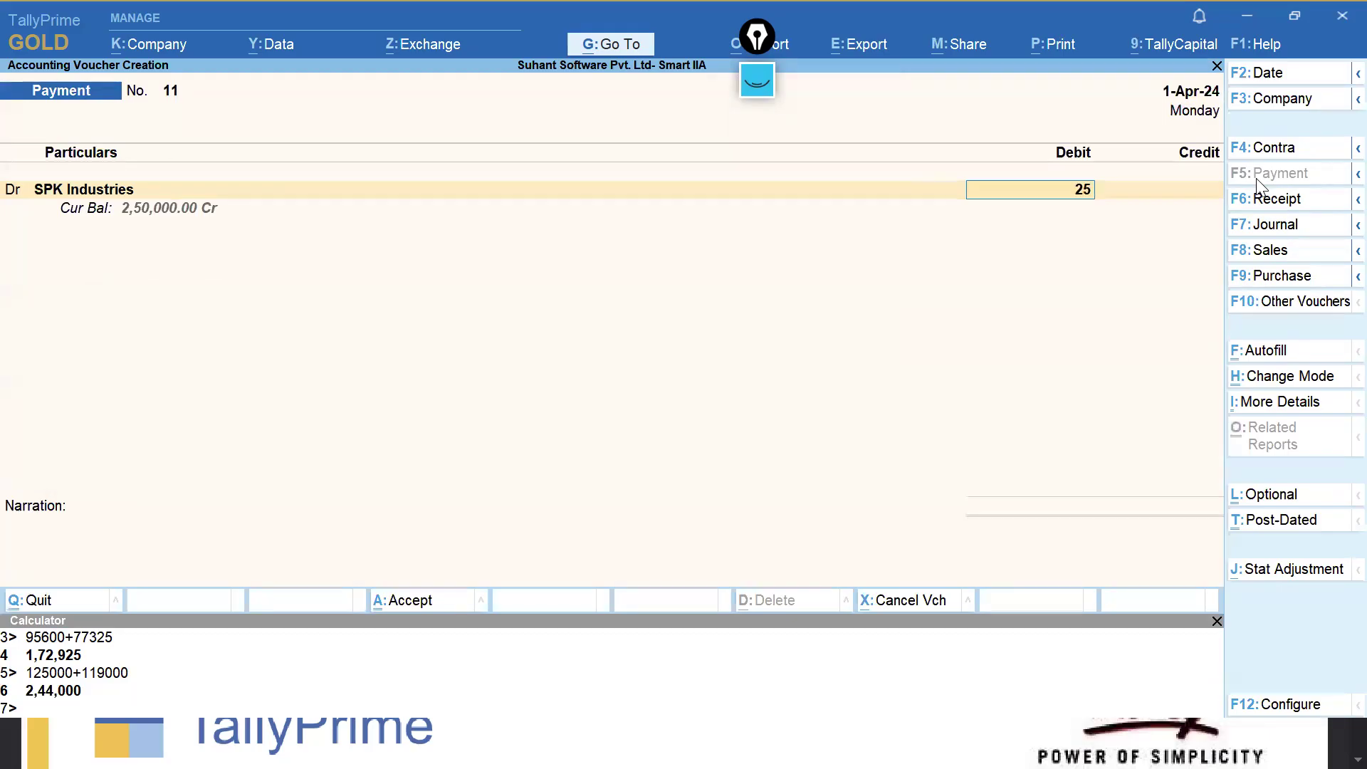
{"action": "key", "text": "Return"}
{"action": "key", "text": "Return"}
{"action": "key", "text": "Return"}
{"action": "key", "text": "Return"}
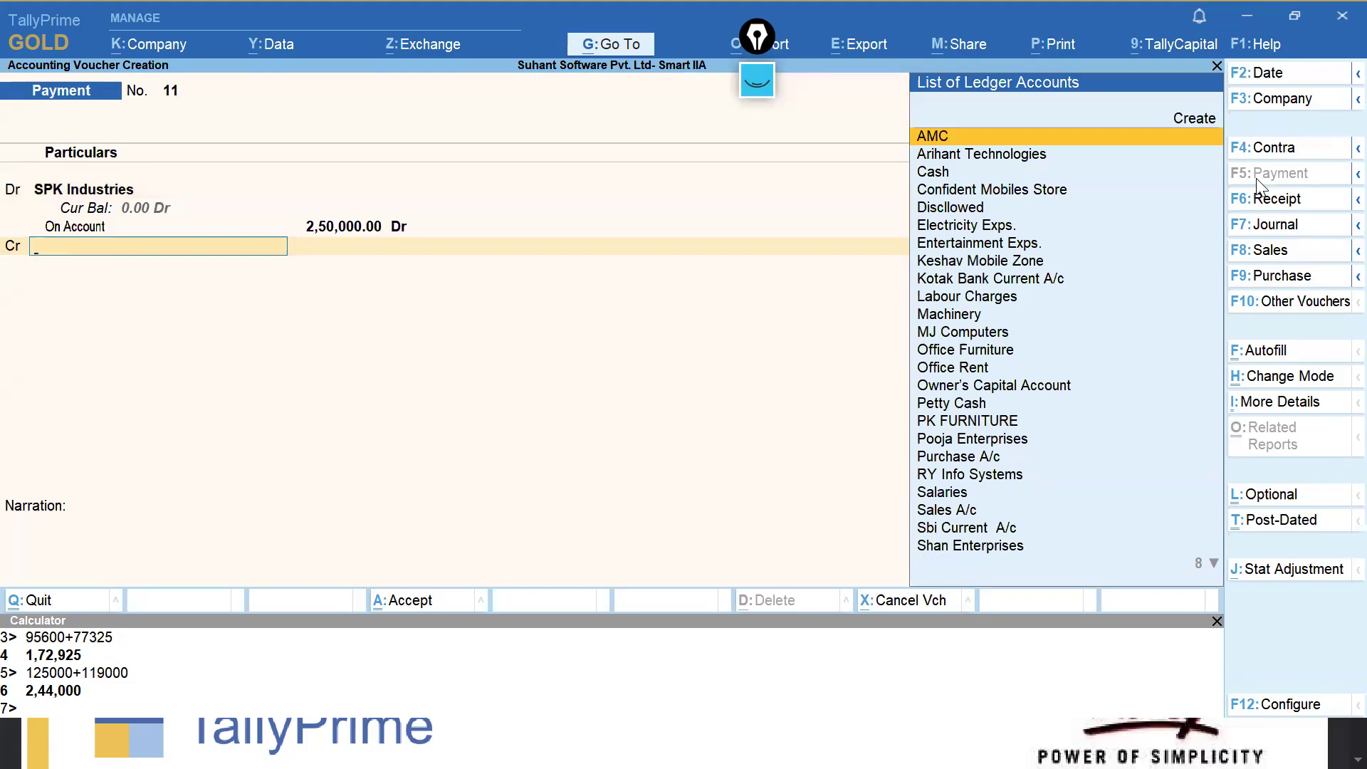
Credit Sbi Current A/c with 2,50,000 and save the SPK Industries payment voucher.
{"action": "type", "text": "sbi"}
{"action": "key", "text": "Return"}
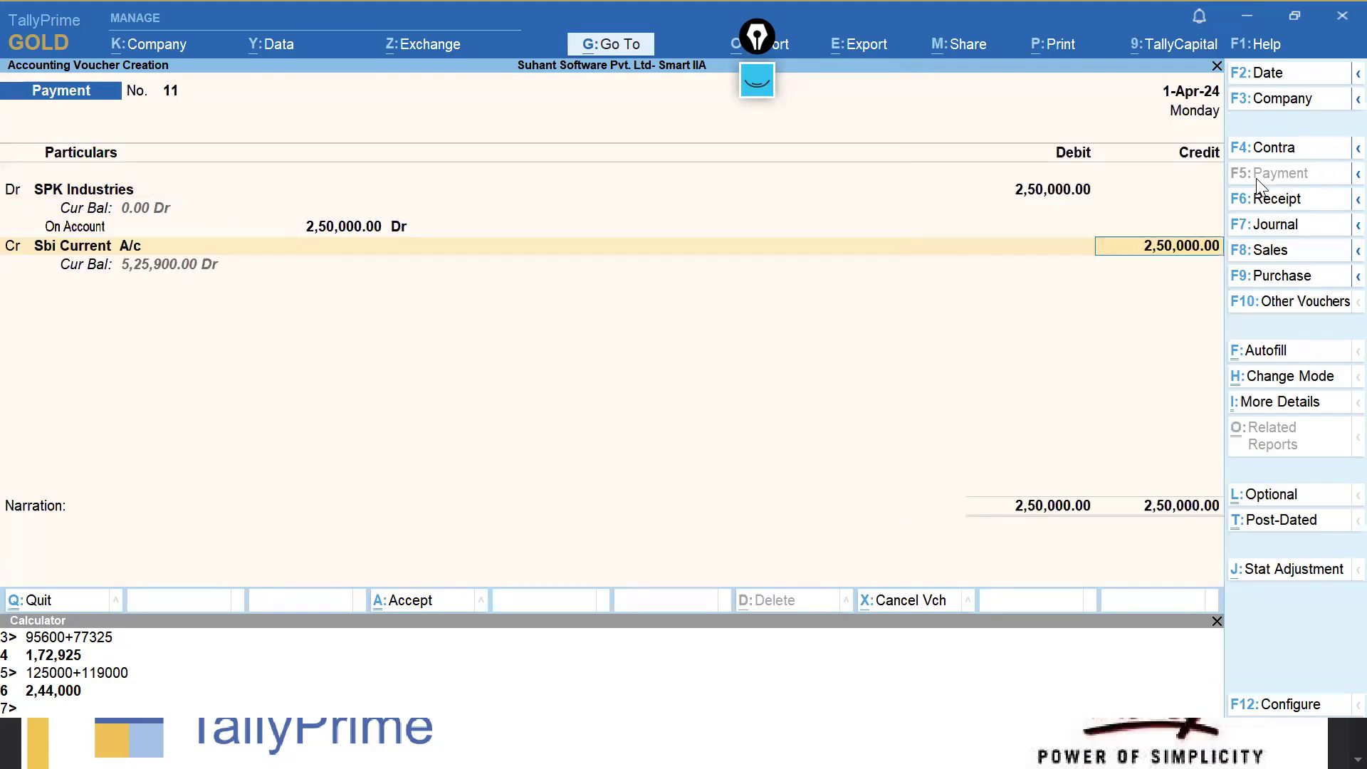
{"action": "key", "text": "ctrl+a"}
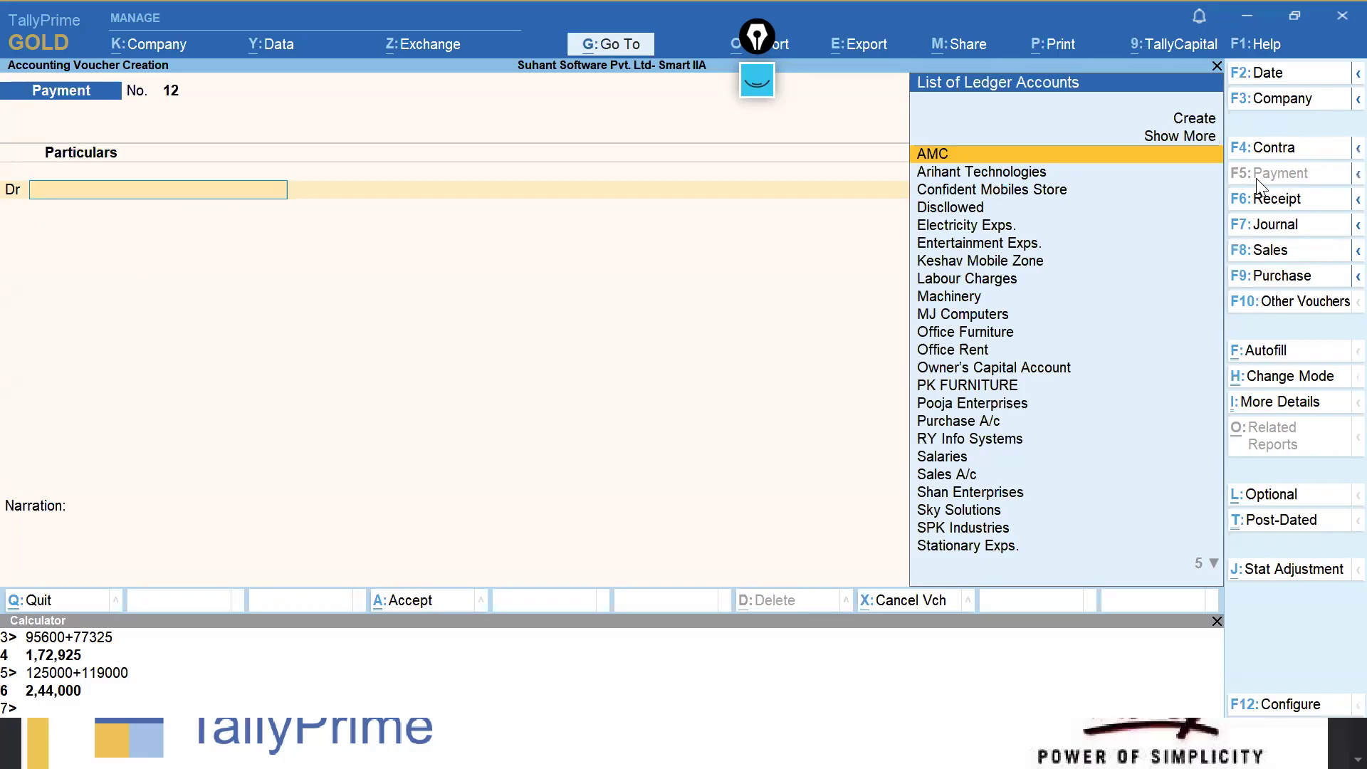
Start a sales voucher for Arihant Technologies and add the item Nokia 2.3 Mobile.
{"action": "left_click", "coordinate": [1279, 249]}
{"action": "type", "text": "Ari"}
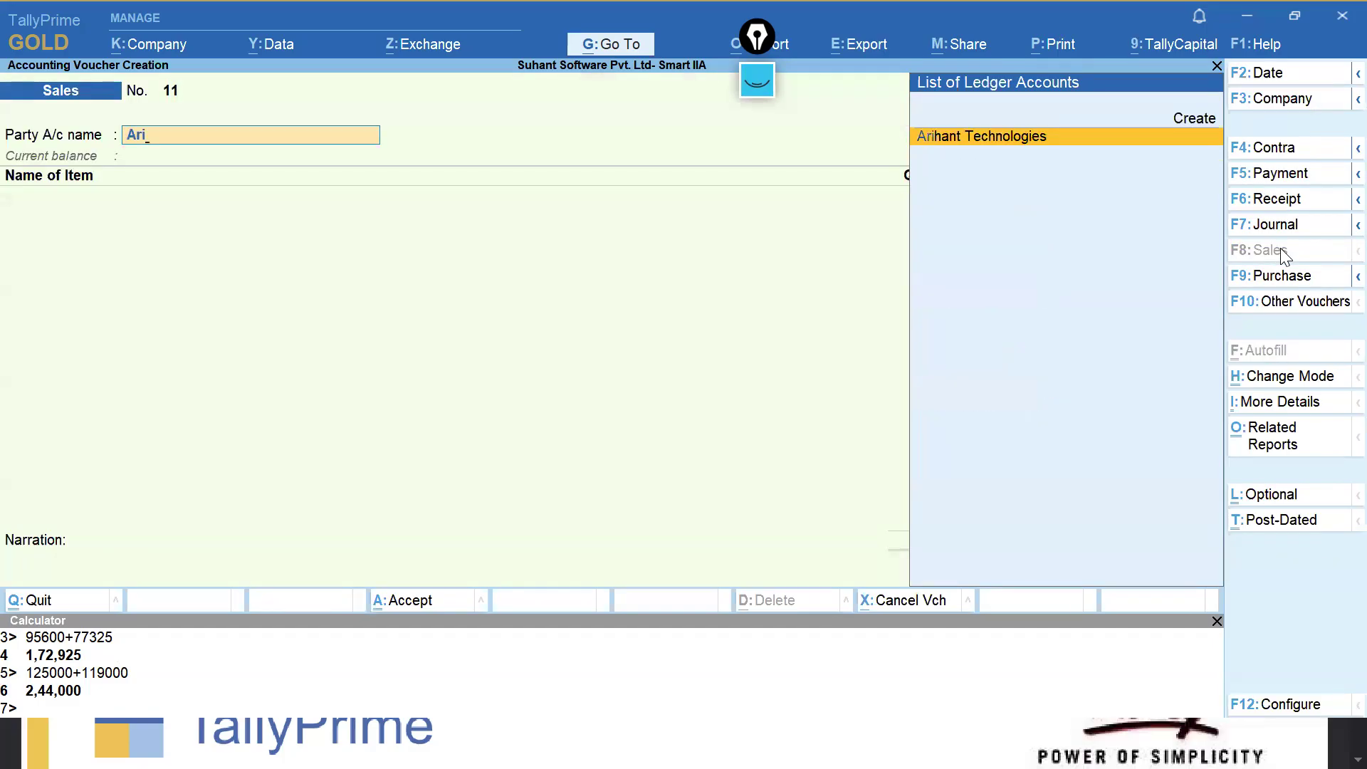
{"action": "key", "text": "Return"}
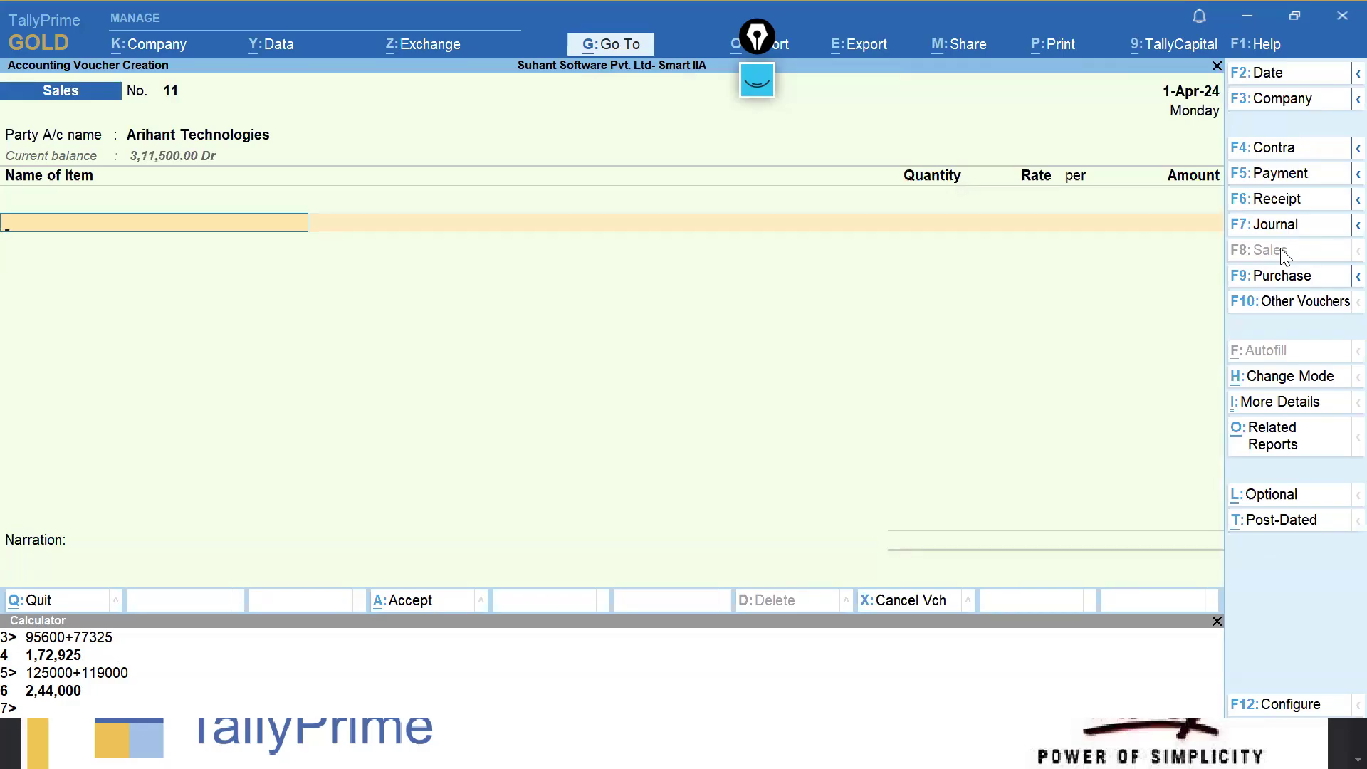
{"action": "type", "text": "Nok"}
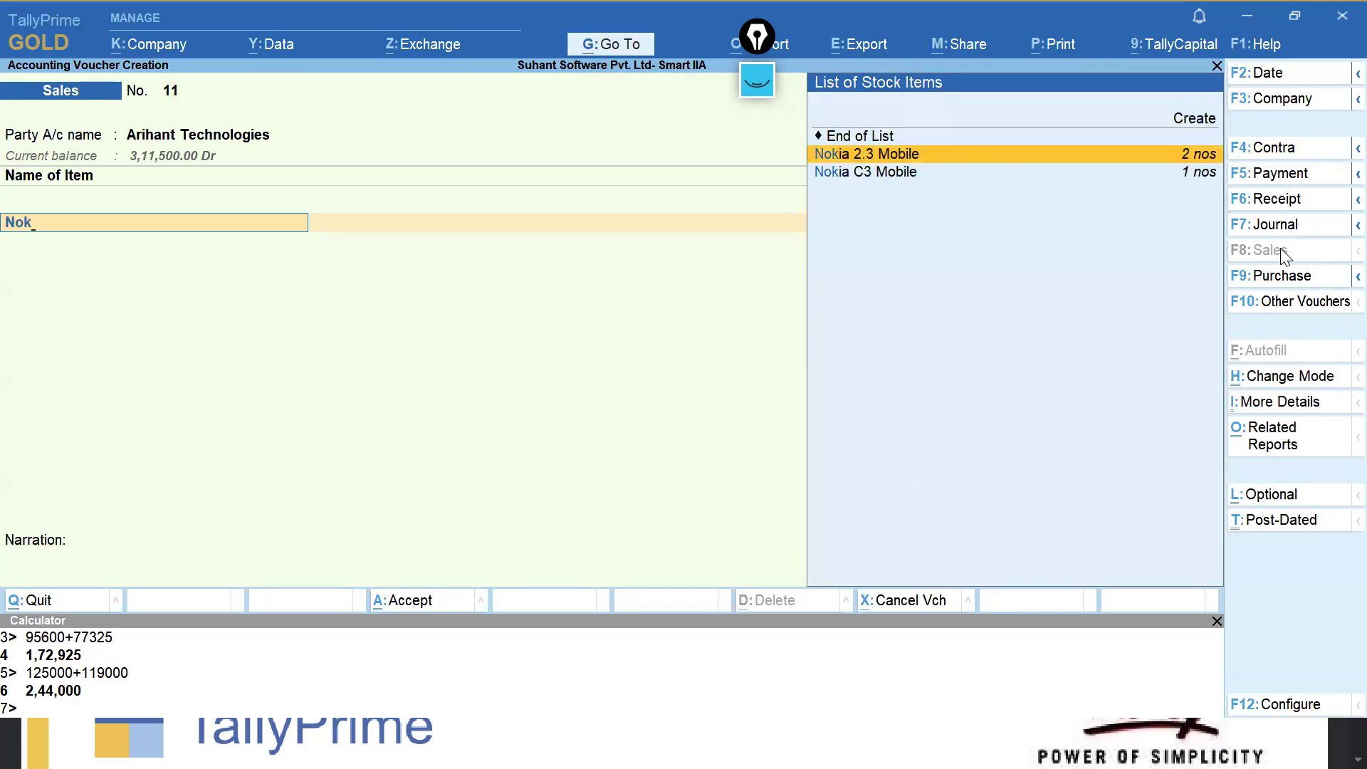
{"action": "key", "text": "Return"}
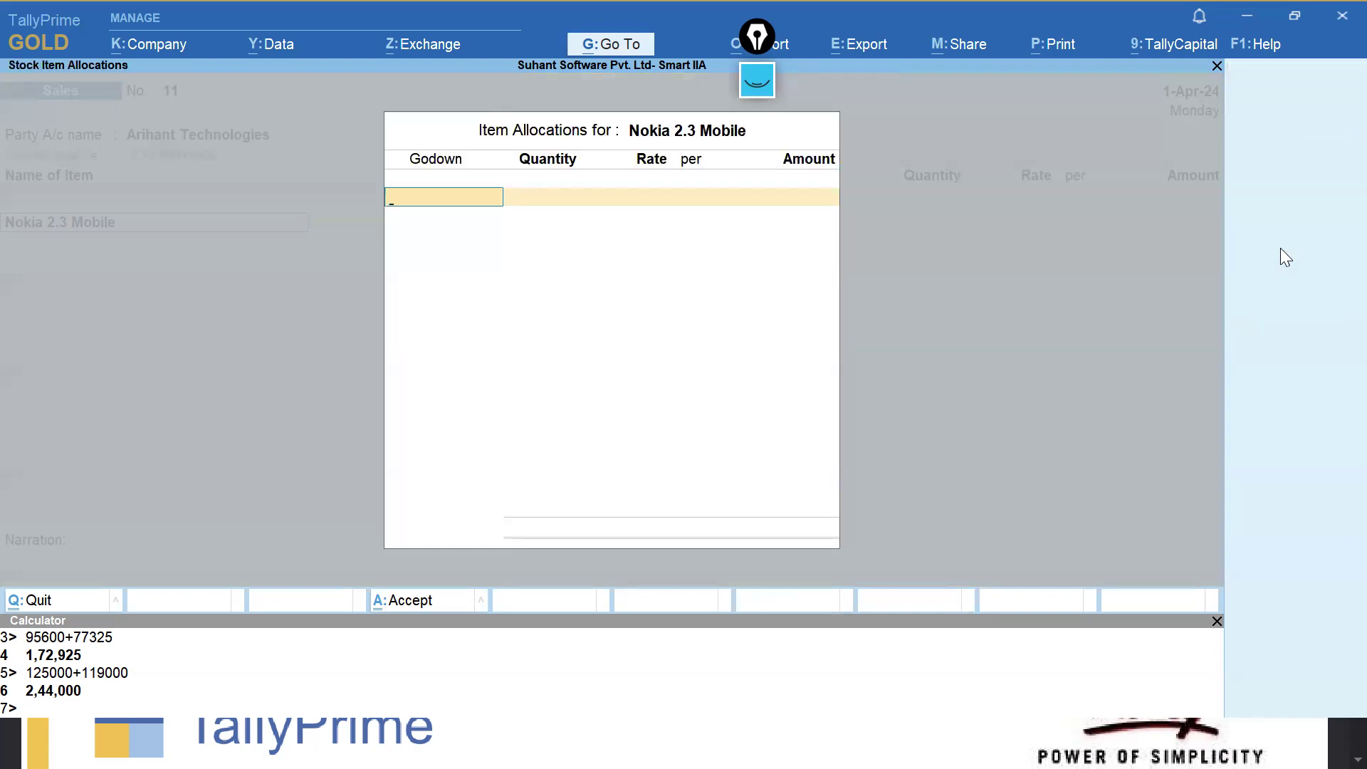
Allocate 2 nos of Nokia 2.3 Mobile from Mumbai Location at a rate of 7,400 and save the sales voucher.
{"action": "type", "text": "Mum"}
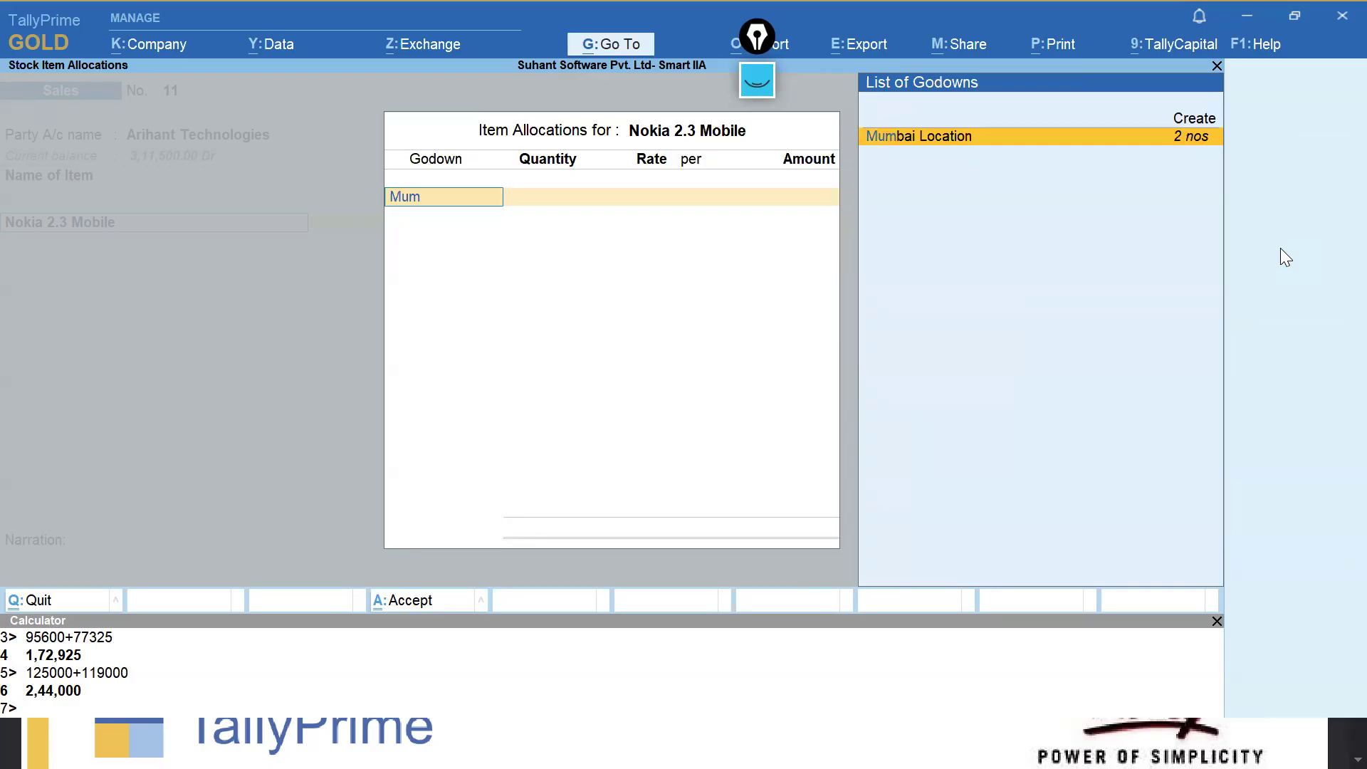
{"action": "key", "text": "Return"}
{"action": "type", "text": "2"}
{"action": "key", "text": "Return"}
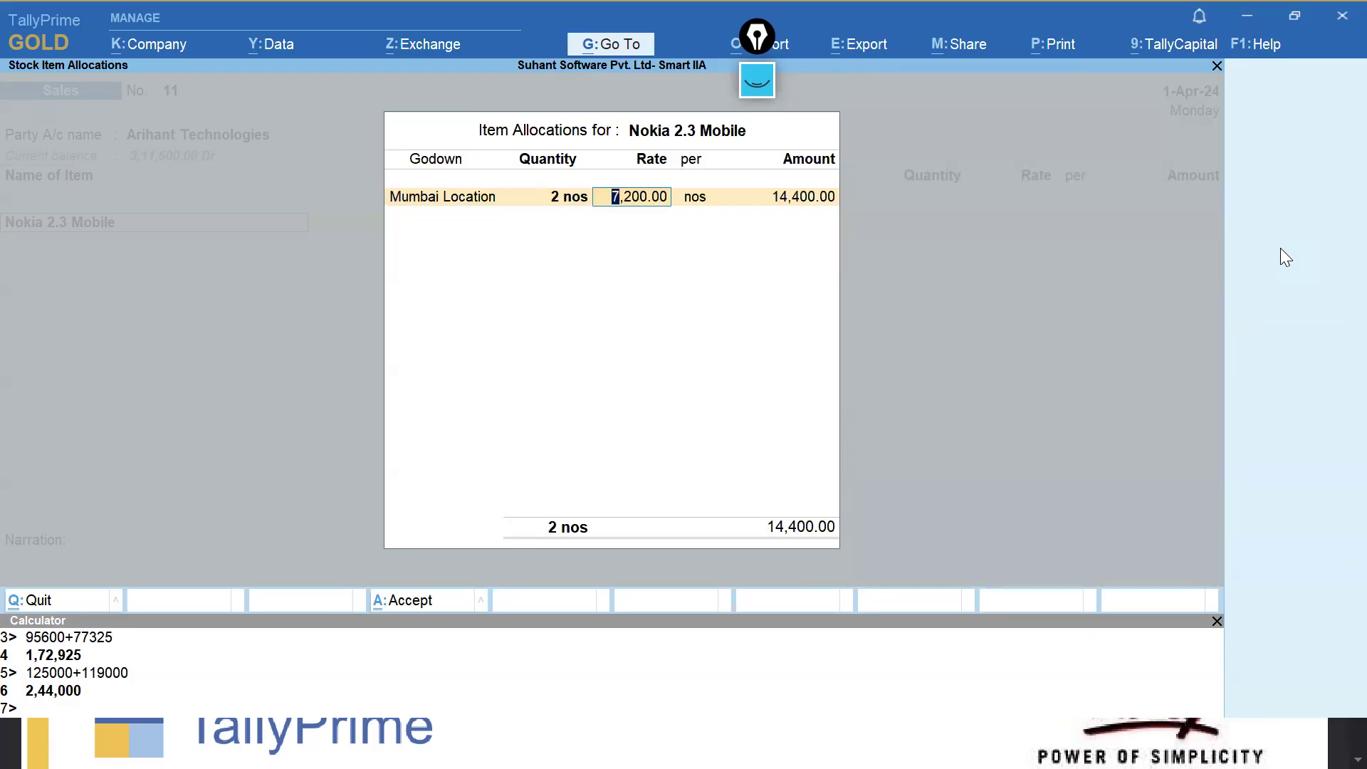
{"action": "type", "text": "7"}
{"action": "type", "text": "400"}
{"action": "key", "text": "Return"}
{"action": "key", "text": "Return"}
{"action": "key", "text": "Return"}
{"action": "key", "text": "Return"}
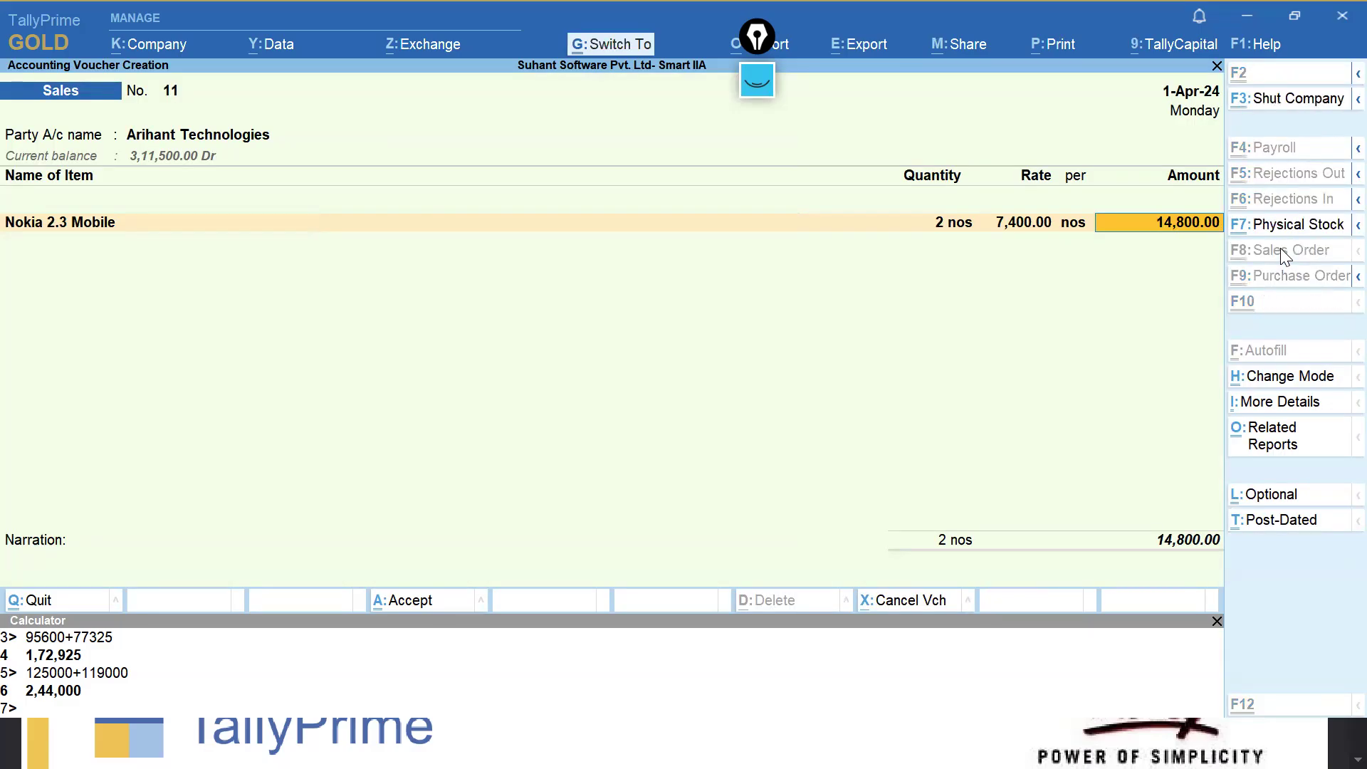
{"action": "key", "text": "ctrl+a"}
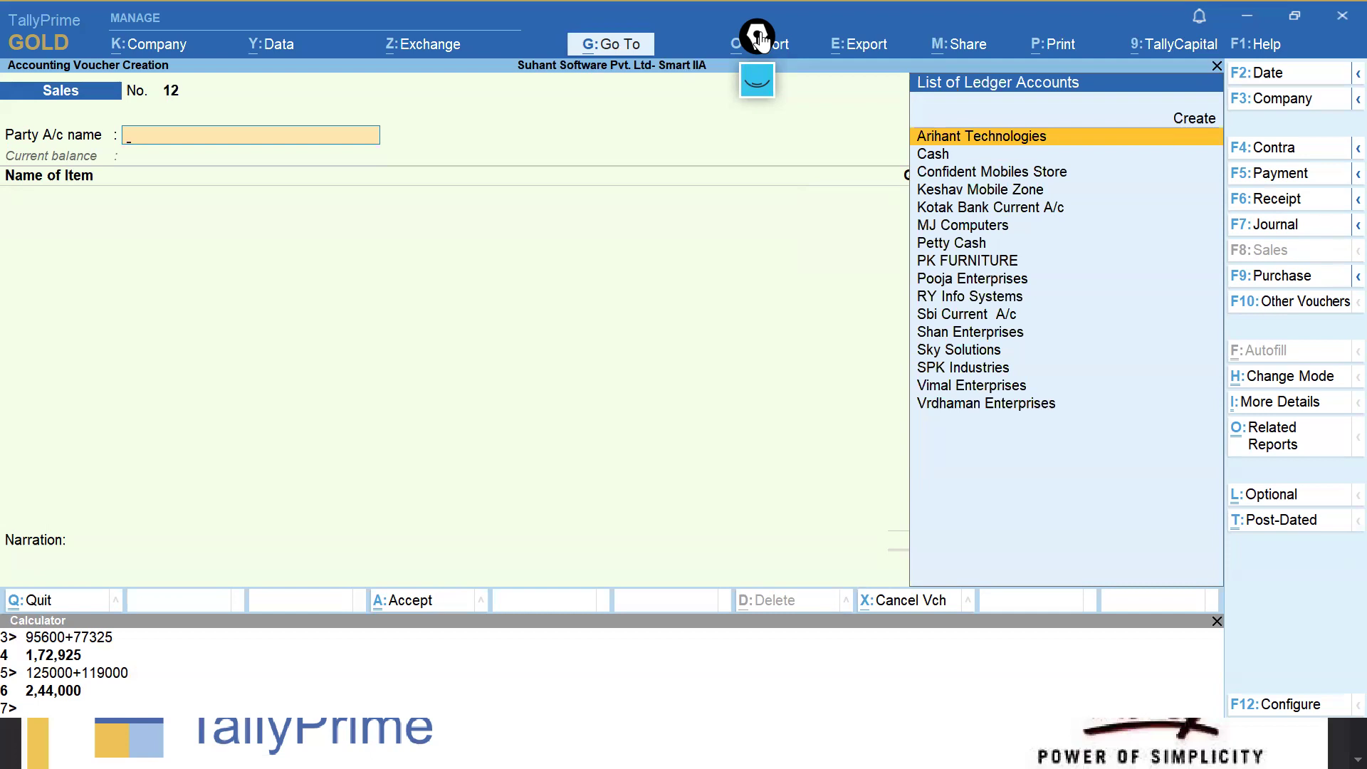
Leave voucher entry and open the Day Book in detailed format.
{"action": "key", "text": "Escape"}
{"action": "key", "text": "y"}
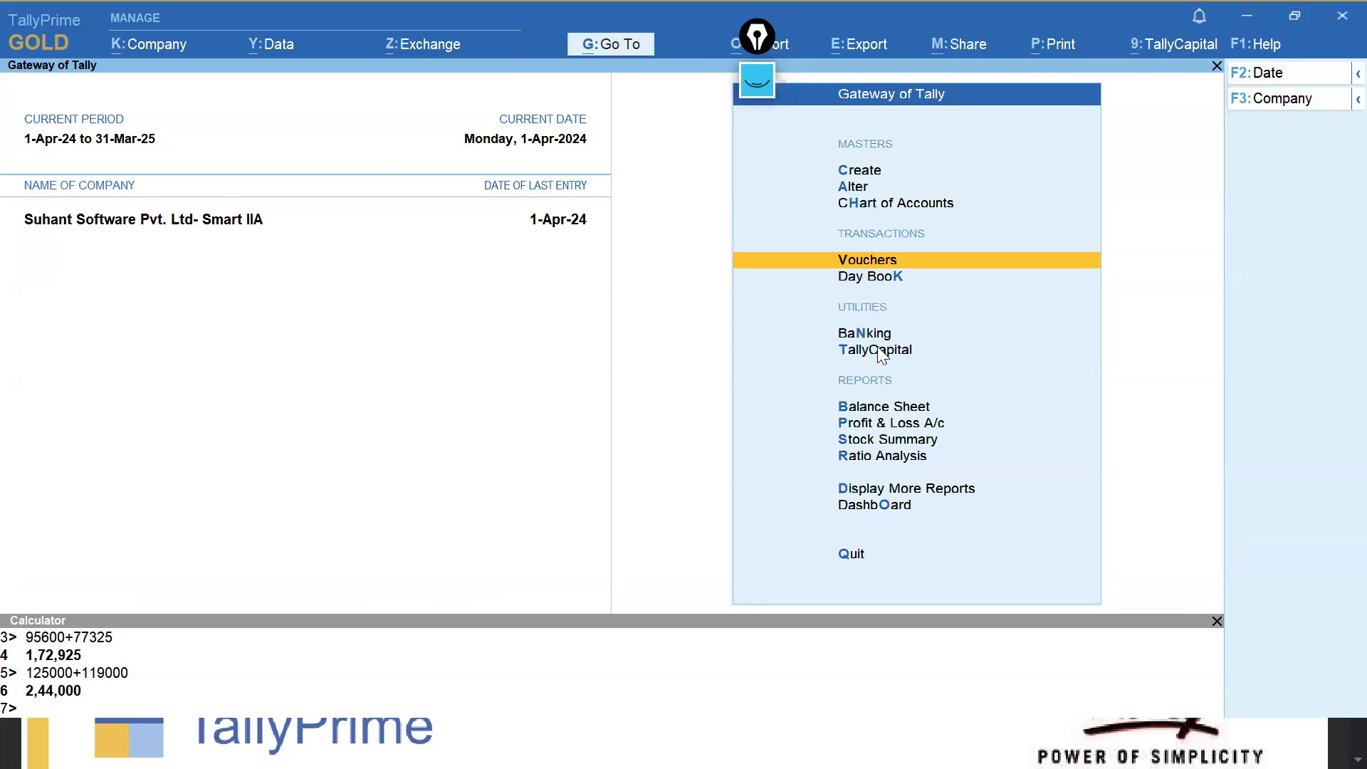
{"action": "left_click", "coordinate": [874, 278]}
{"action": "left_click", "coordinate": [876, 287]}
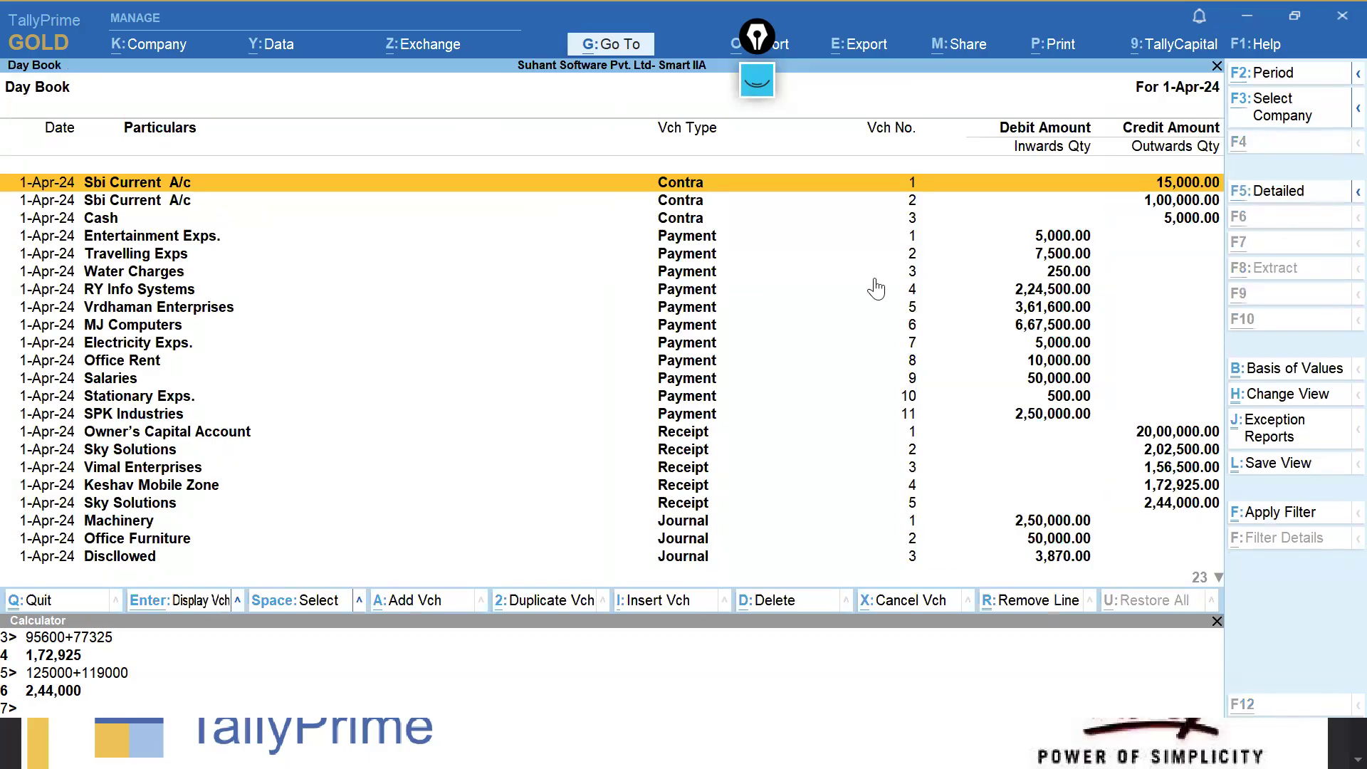
{"action": "key", "text": "alt+F5"}
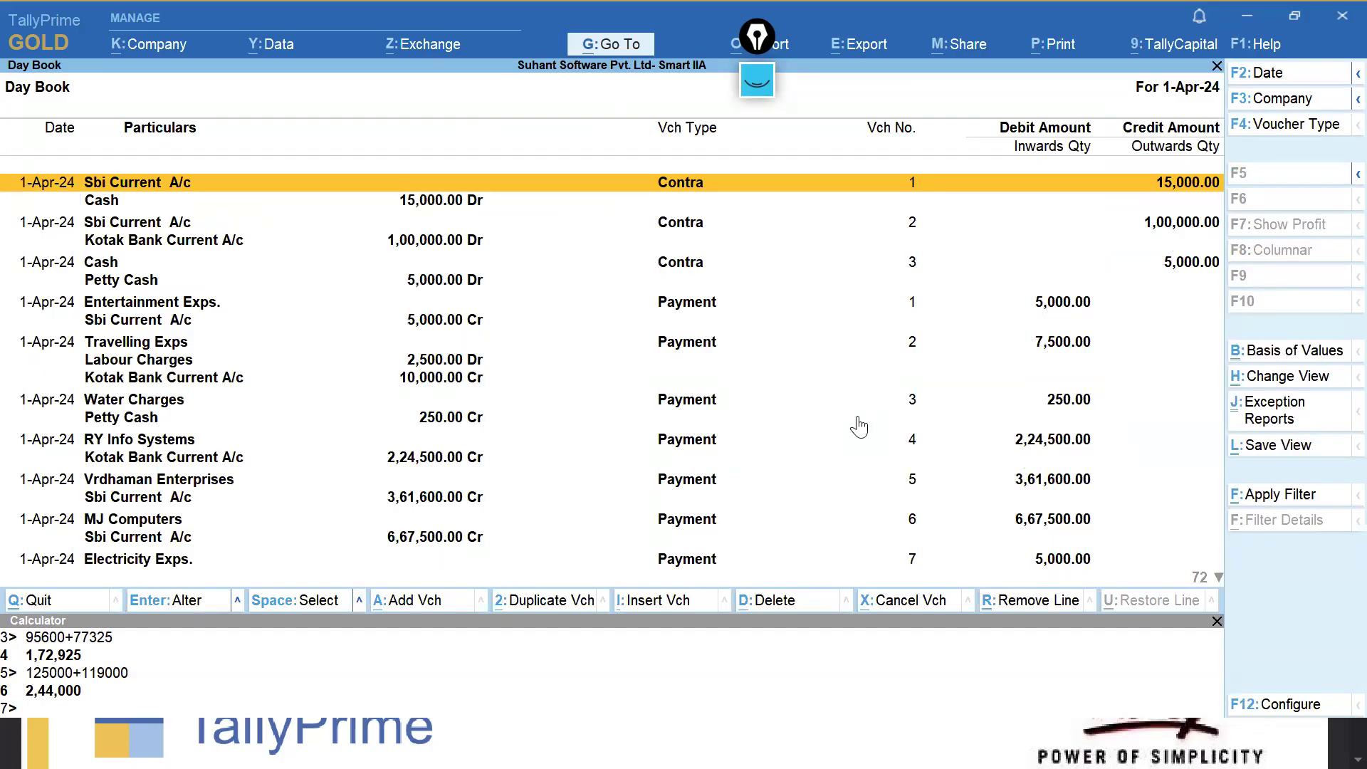
Configure the Day Book's sorting method as In Sequence of Entry.
{"action": "key", "text": "F12"}
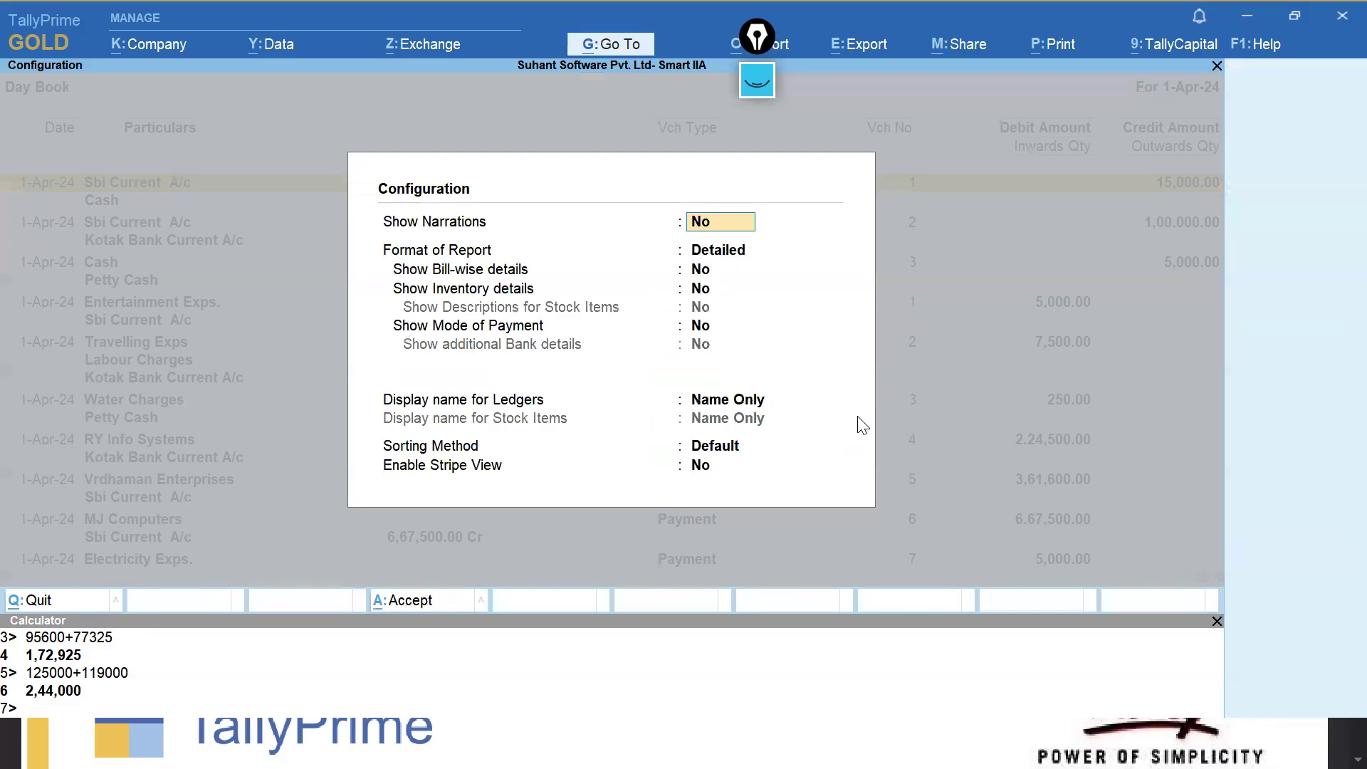
{"action": "left_click", "coordinate": [708, 452]}
{"action": "key", "text": "Down"}
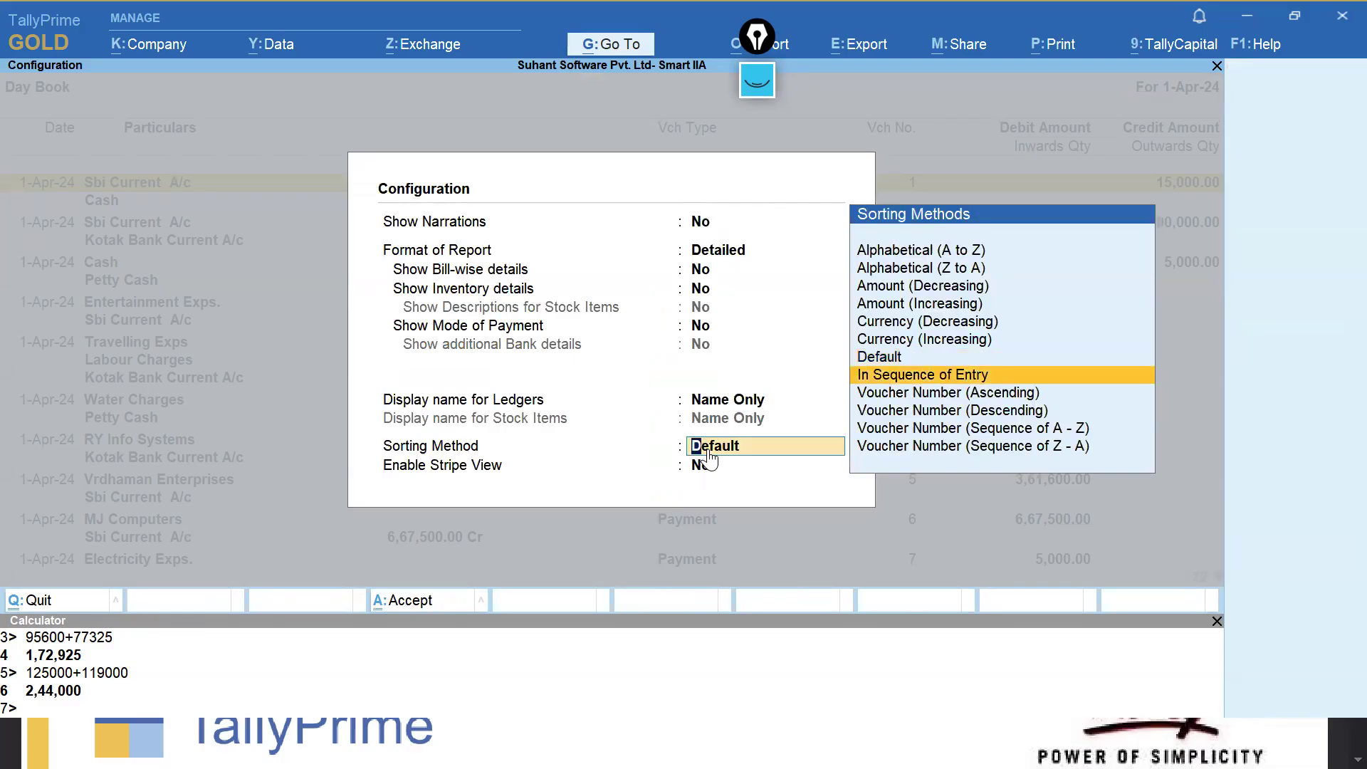
{"action": "key", "text": "Return"}
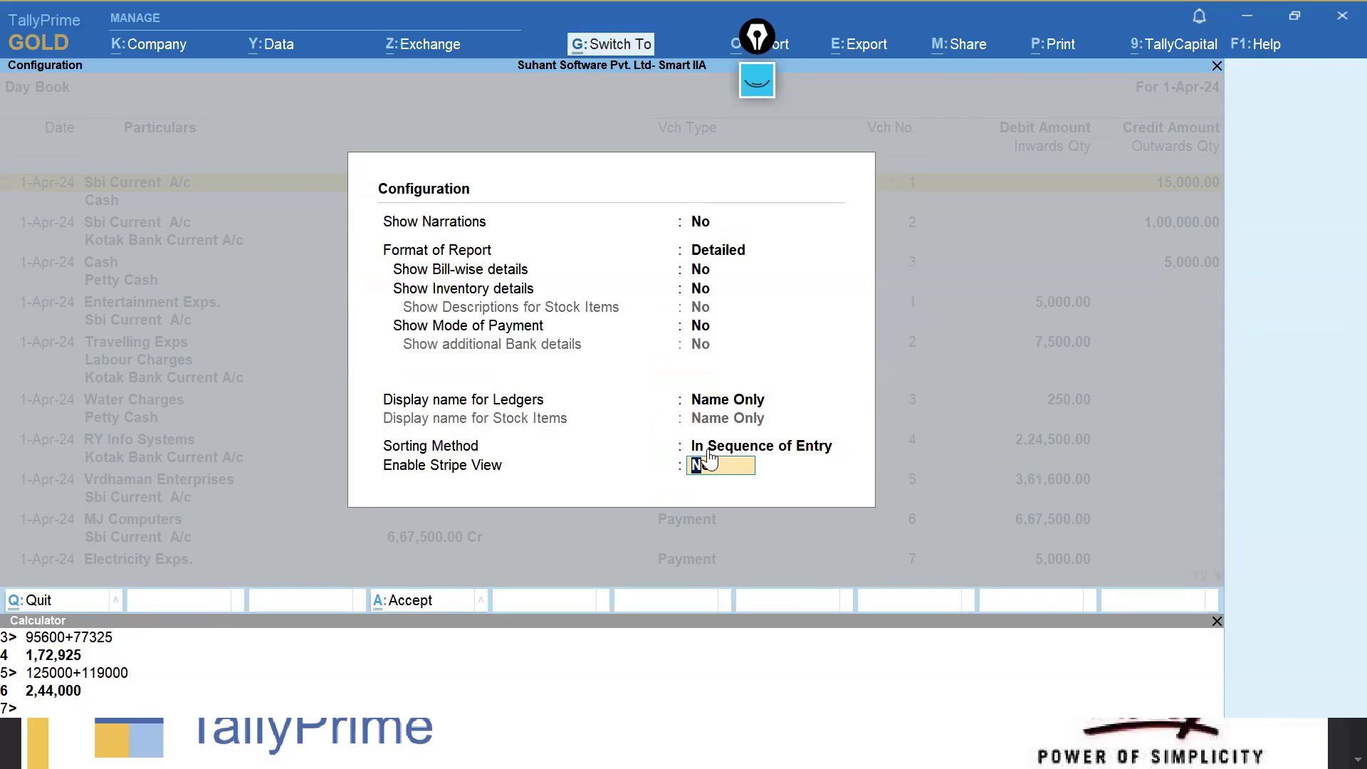
{"action": "key", "text": "Return"}
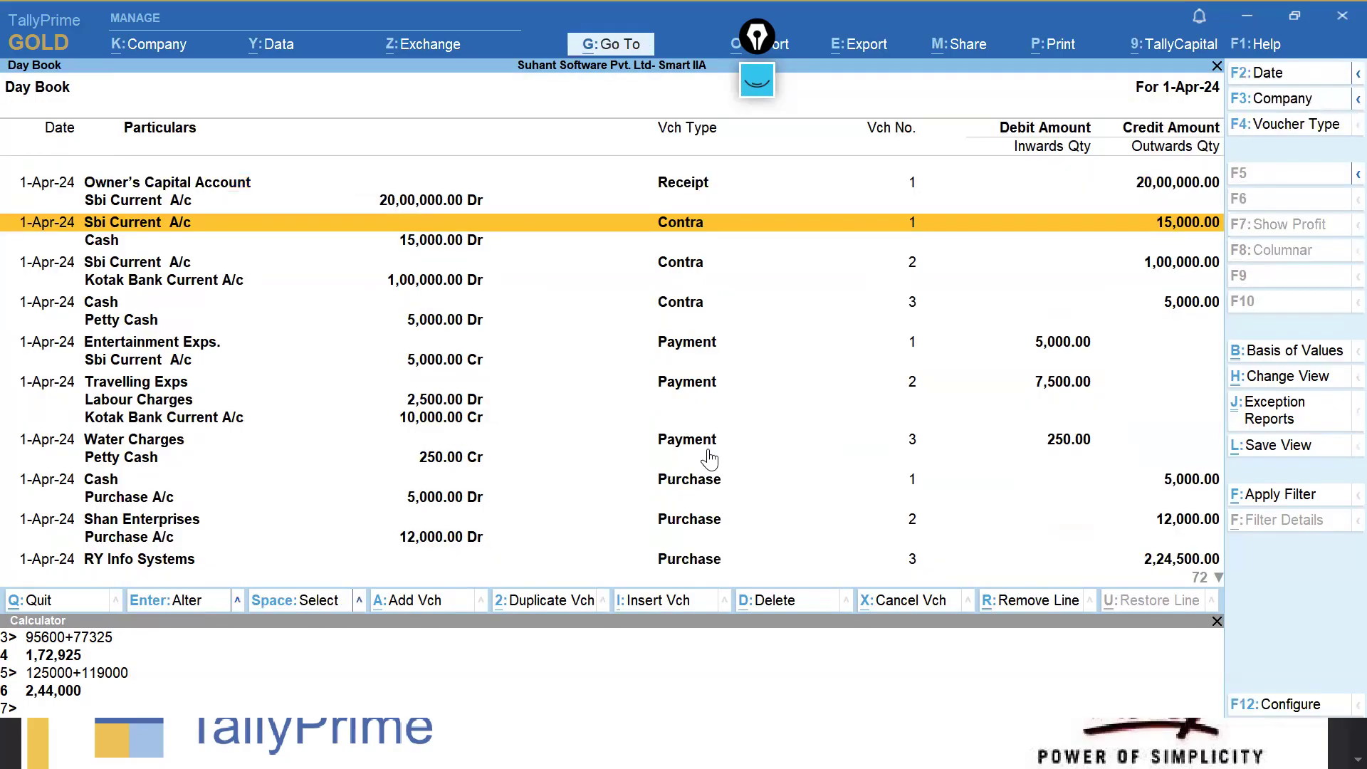
Review the Day Book entries in sequence down to the last Arihant Technologies sales voucher.
{"action": "key", "text": "Down"}
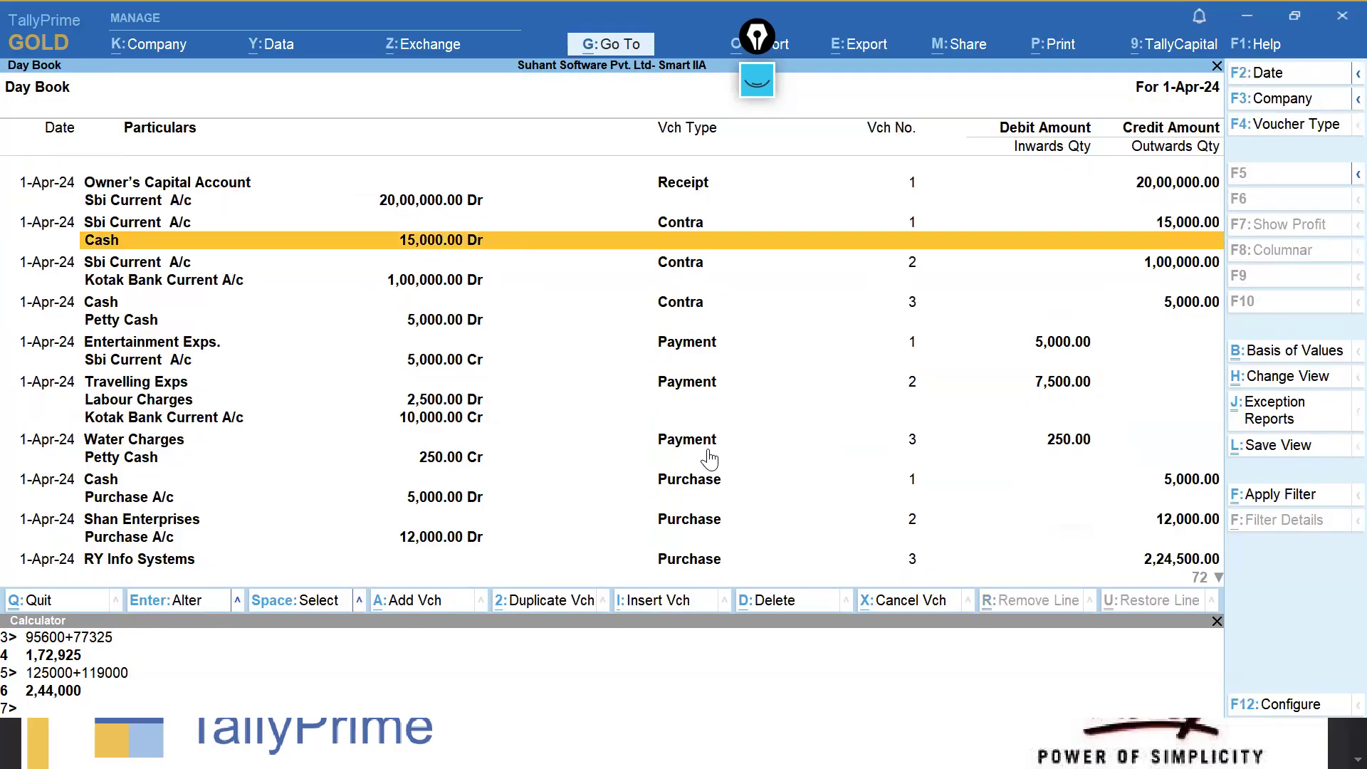
{"action": "key", "text": "Down"}
{"action": "key", "text": "Down"}
{"action": "key", "text": "Down"}
{"action": "key", "text": "Down"}
{"action": "key", "text": "Down"}
{"action": "key", "text": "Down"}
{"action": "key", "text": "Down"}
{"action": "key", "text": "Down"}
{"action": "key", "text": "Down"}
{"action": "key", "text": "Down"}
{"action": "key", "text": "Down"}
{"action": "key", "text": "Down"}
{"action": "key", "text": "Down"}
{"action": "key", "text": "Down"}
{"action": "key", "text": "Down"}
{"action": "key", "text": "Down"}
{"action": "key", "text": "Down"}
{"action": "key", "text": "Down"}
{"action": "key", "text": "Down"}
{"action": "key", "text": "Down"}
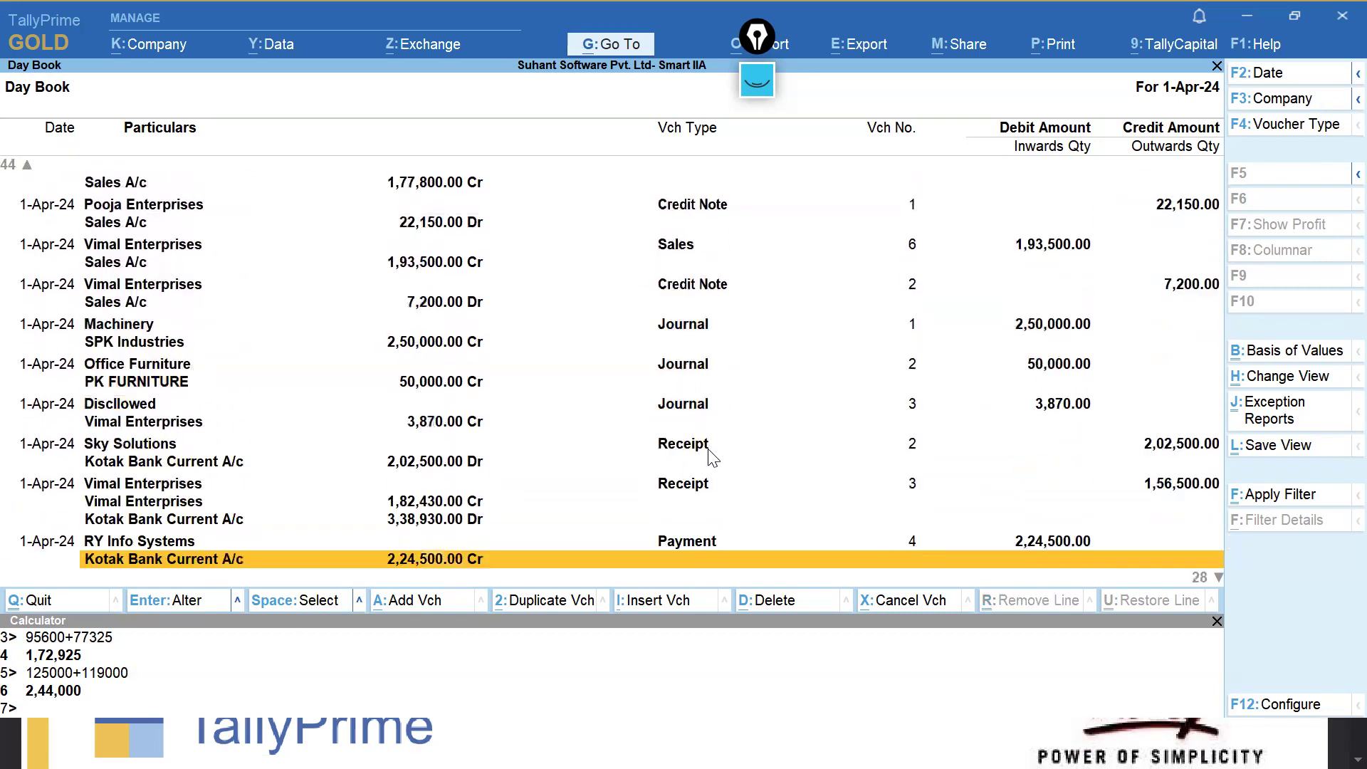
{"action": "key", "text": "Down"}
{"action": "key", "text": "Down"}
{"action": "key", "text": "Down"}
{"action": "key", "text": "Down"}
{"action": "key", "text": "Down"}
{"action": "key", "text": "Down"}
{"action": "key", "text": "Down"}
{"action": "key", "text": "Down"}
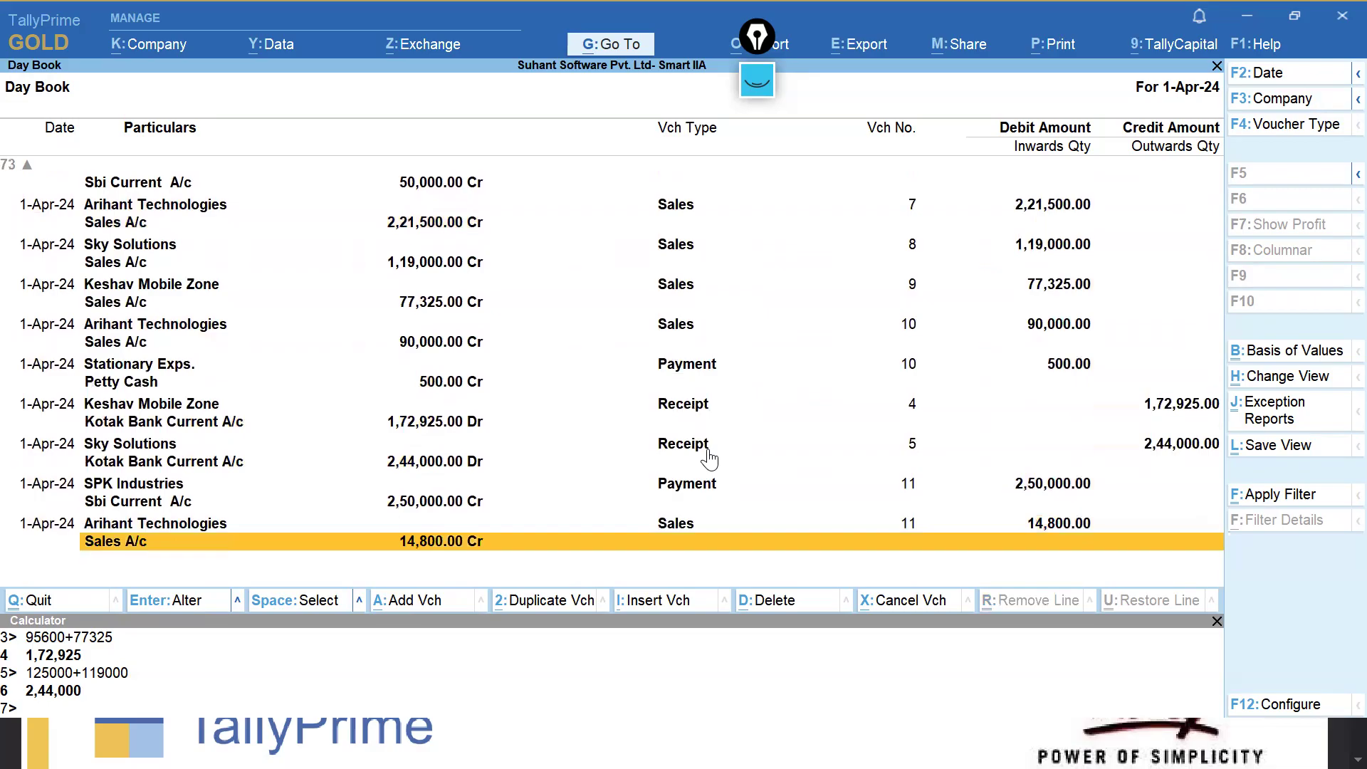
Open the last Arihant Technologies sales voucher from the Day Book and return to the report.
{"action": "key", "text": "Up"}
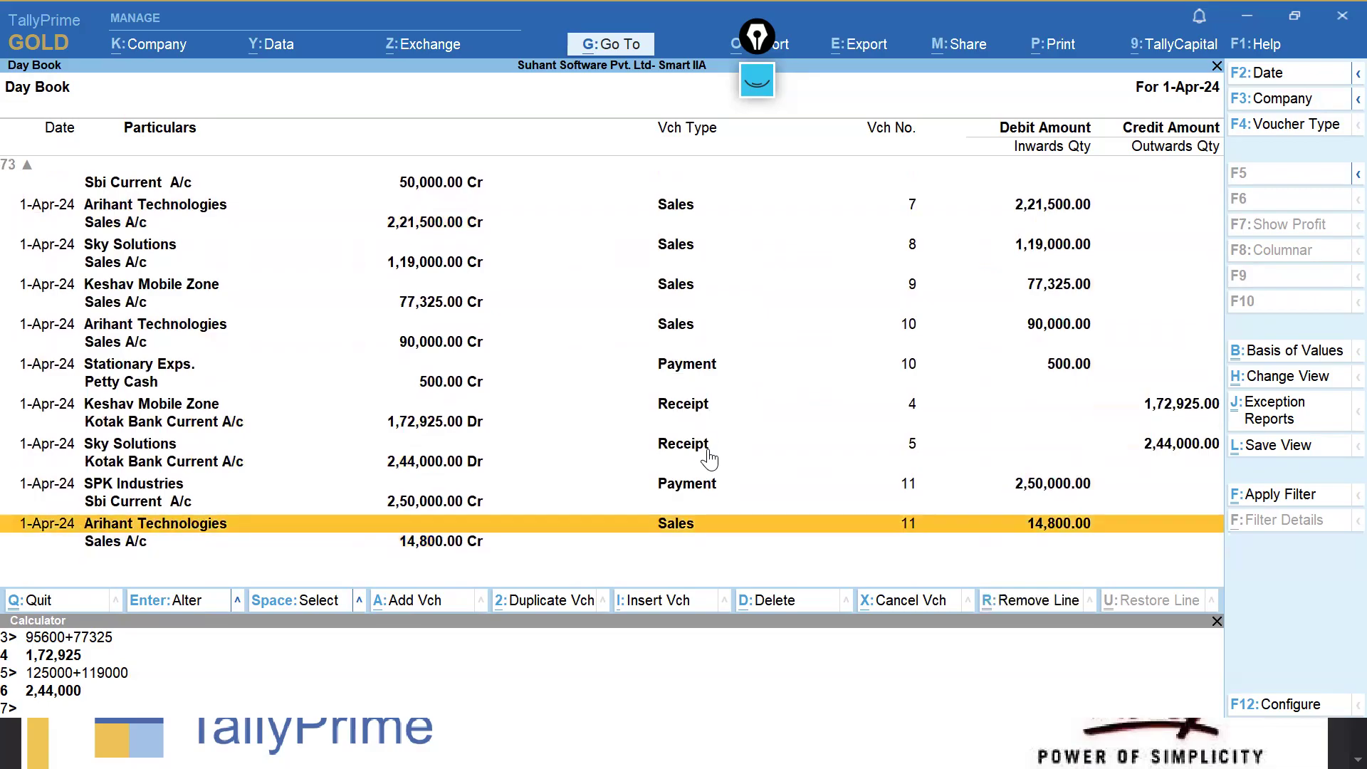
{"action": "key", "text": "Return"}
{"action": "key", "text": "BackSpace"}
{"action": "key", "text": "Escape"}
Review the Day Book entries back up to the early contra vouchers and return to the Gateway of Tally.
{"action": "key", "text": "Page_Up"}
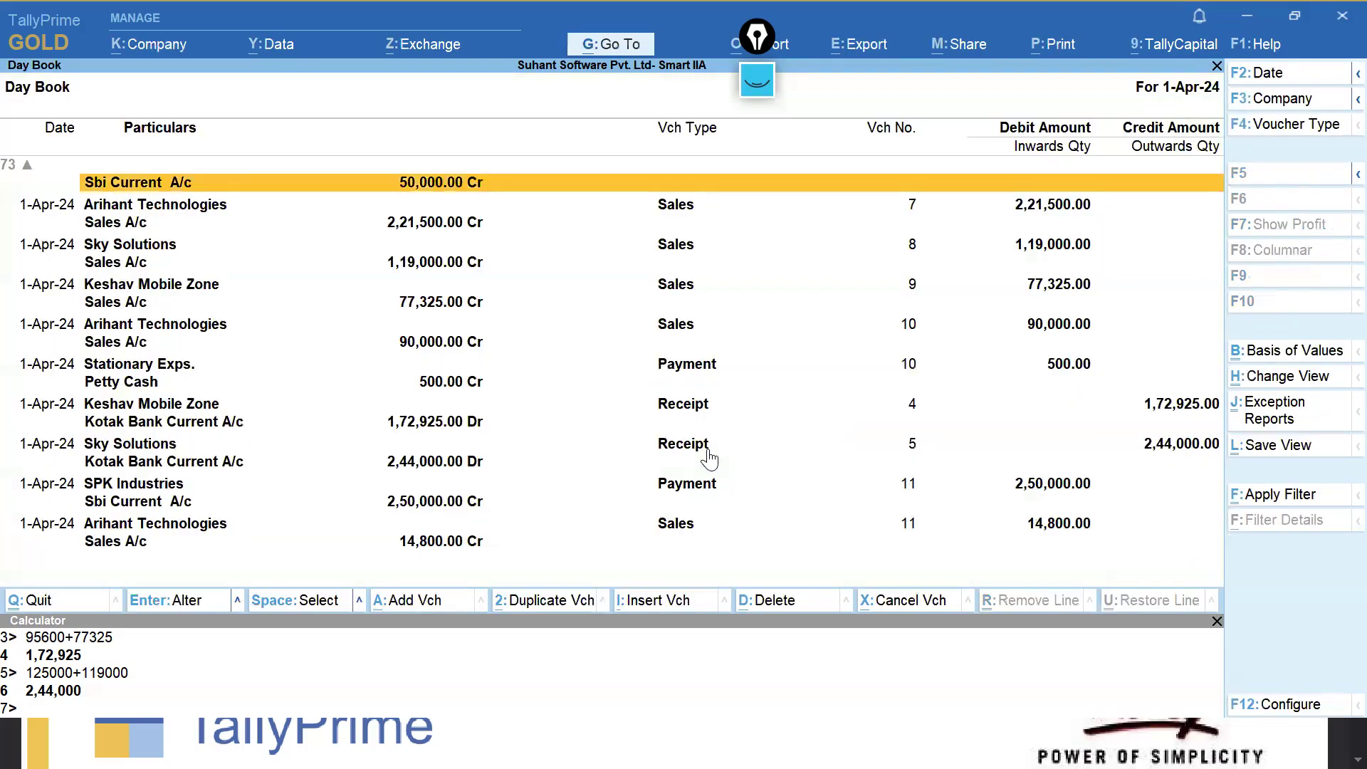
{"action": "key", "text": "Up"}
{"action": "key", "text": "Up"}
{"action": "key", "text": "Up"}
{"action": "scroll", "coordinate": [710, 460], "scroll_direction": "up", "scroll_amount": 4}
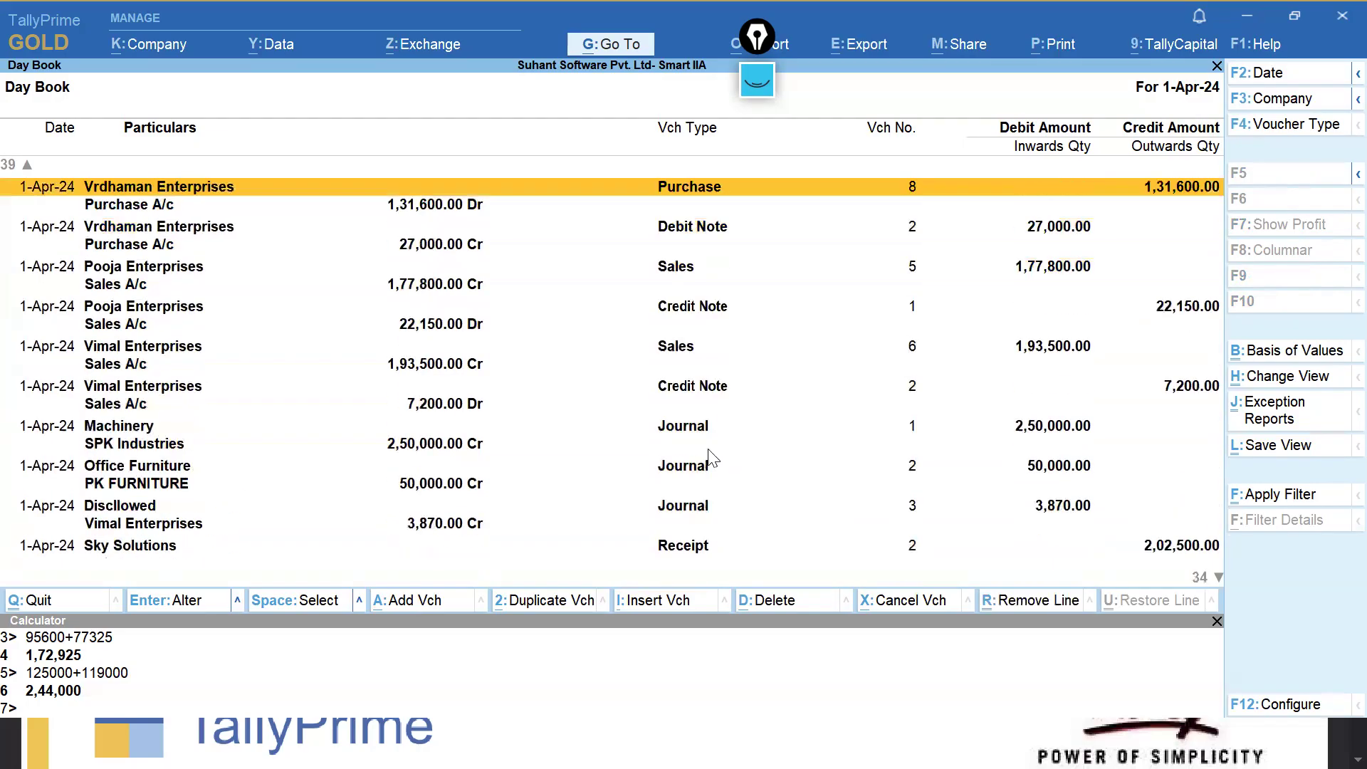
{"action": "scroll", "coordinate": [709, 459], "scroll_direction": "up", "scroll_amount": 12}
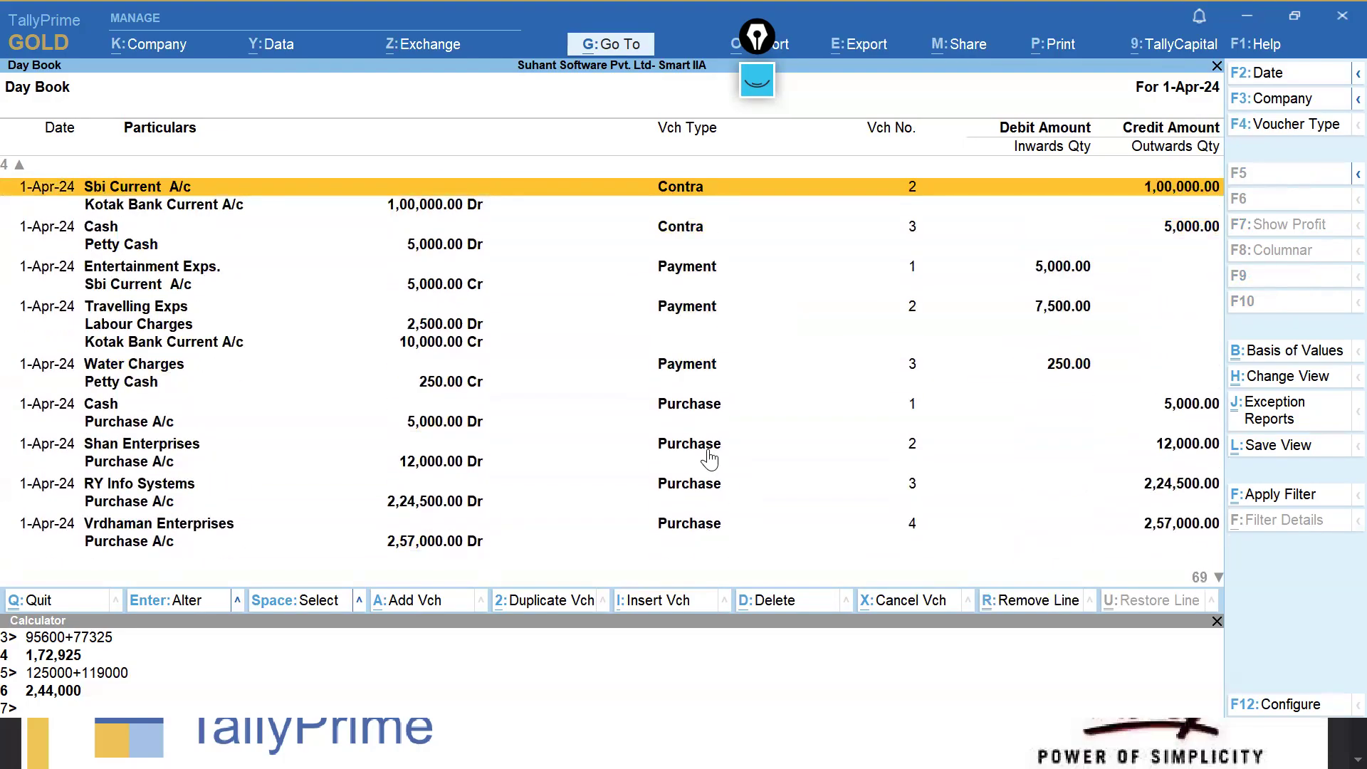
{"action": "key", "text": "Escape"}
{"action": "scroll", "coordinate": [713, 458], "scroll_direction": "down", "scroll_amount": 4}
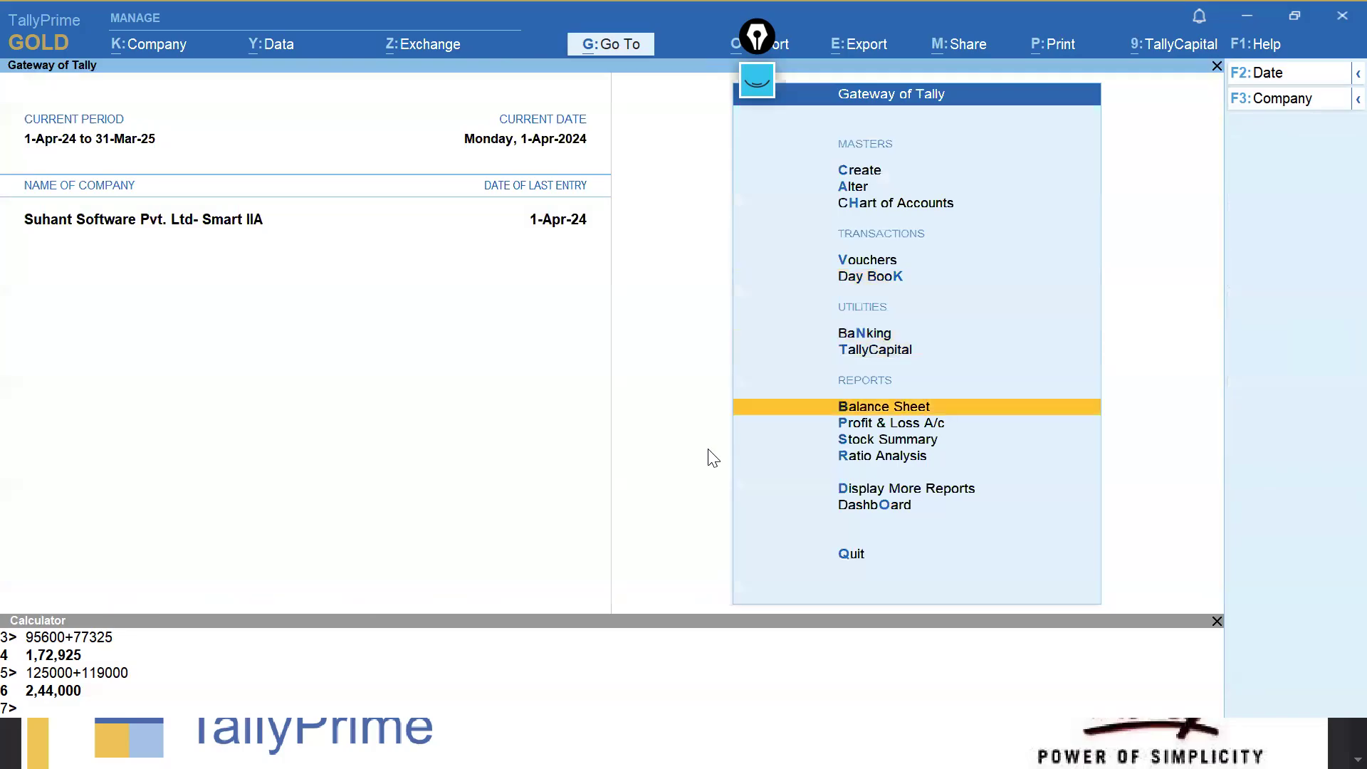
Open the Balance Sheet, drill into Sundry Creditors down to the Creditors -East Zone group summary, and return to the Balance Sheet.
{"action": "scroll", "coordinate": [712, 457], "scroll_direction": "down", "scroll_amount": 1}
{"action": "scroll", "coordinate": [712, 457], "scroll_direction": "up", "scroll_amount": 2}
{"action": "key", "text": "Return"}
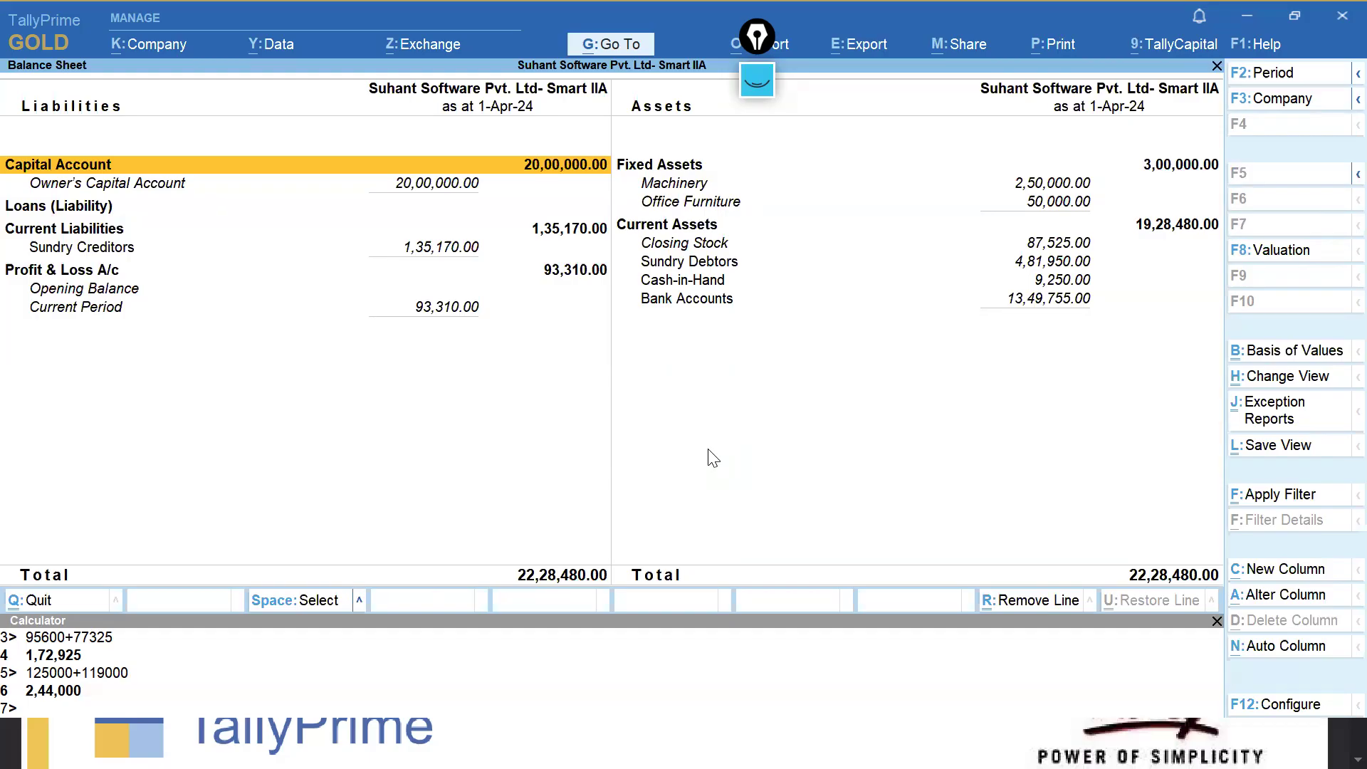
{"action": "key", "text": "Down"}
{"action": "key", "text": "Down"}
{"action": "key", "text": "Down"}
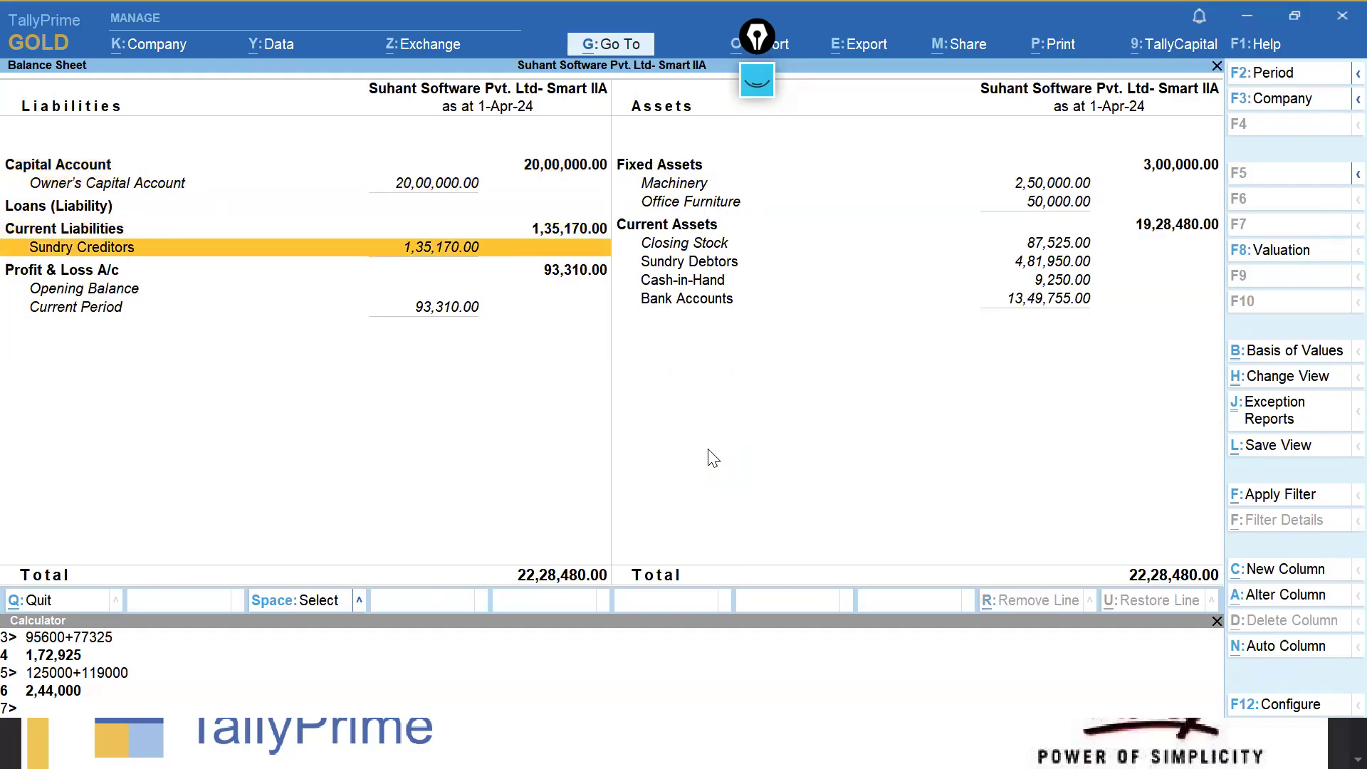
{"action": "key", "text": "Return"}
{"action": "key", "text": "Return"}
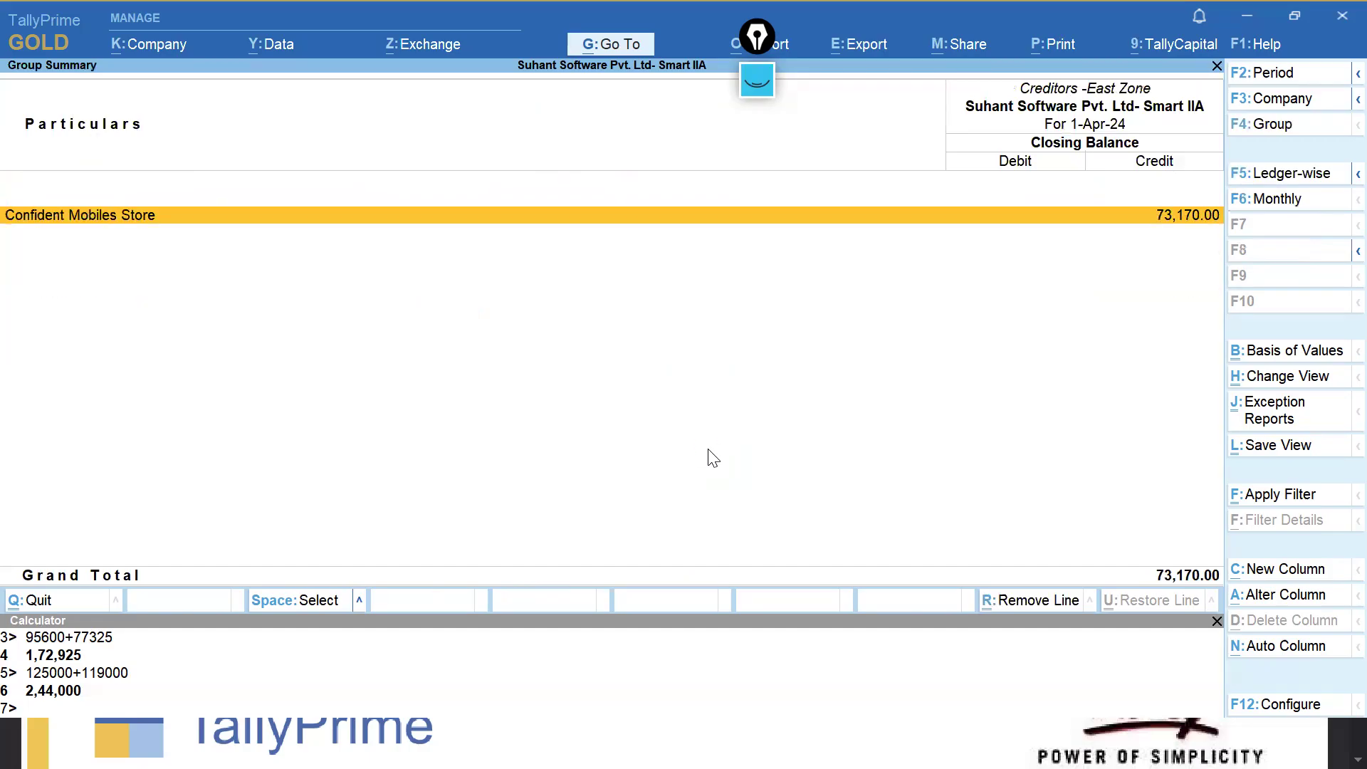
{"action": "key", "text": "Escape"}
{"action": "key", "text": "Escape"}
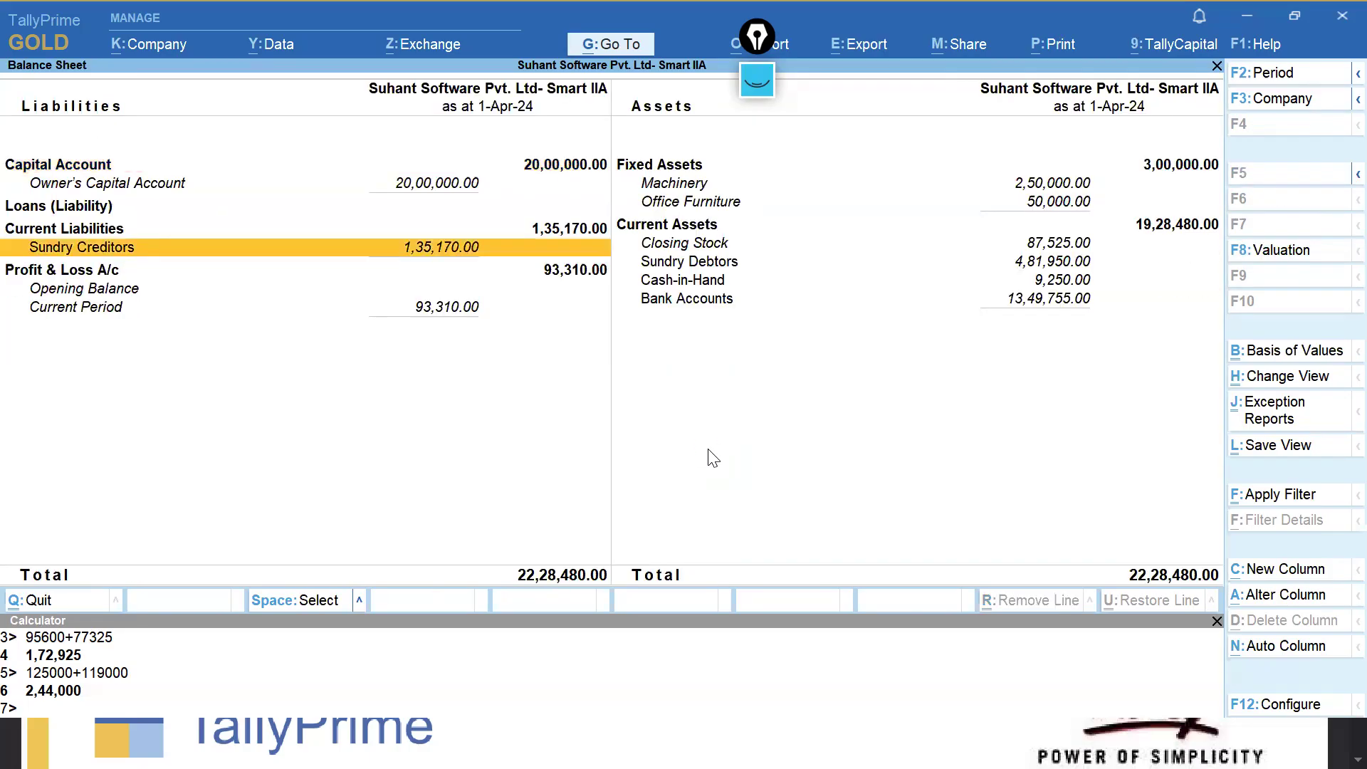
Open the Closing Stock breakdown under Current Assets and return to the Balance Sheet.
{"action": "key", "text": "Right"}
{"action": "key", "text": "Up"}
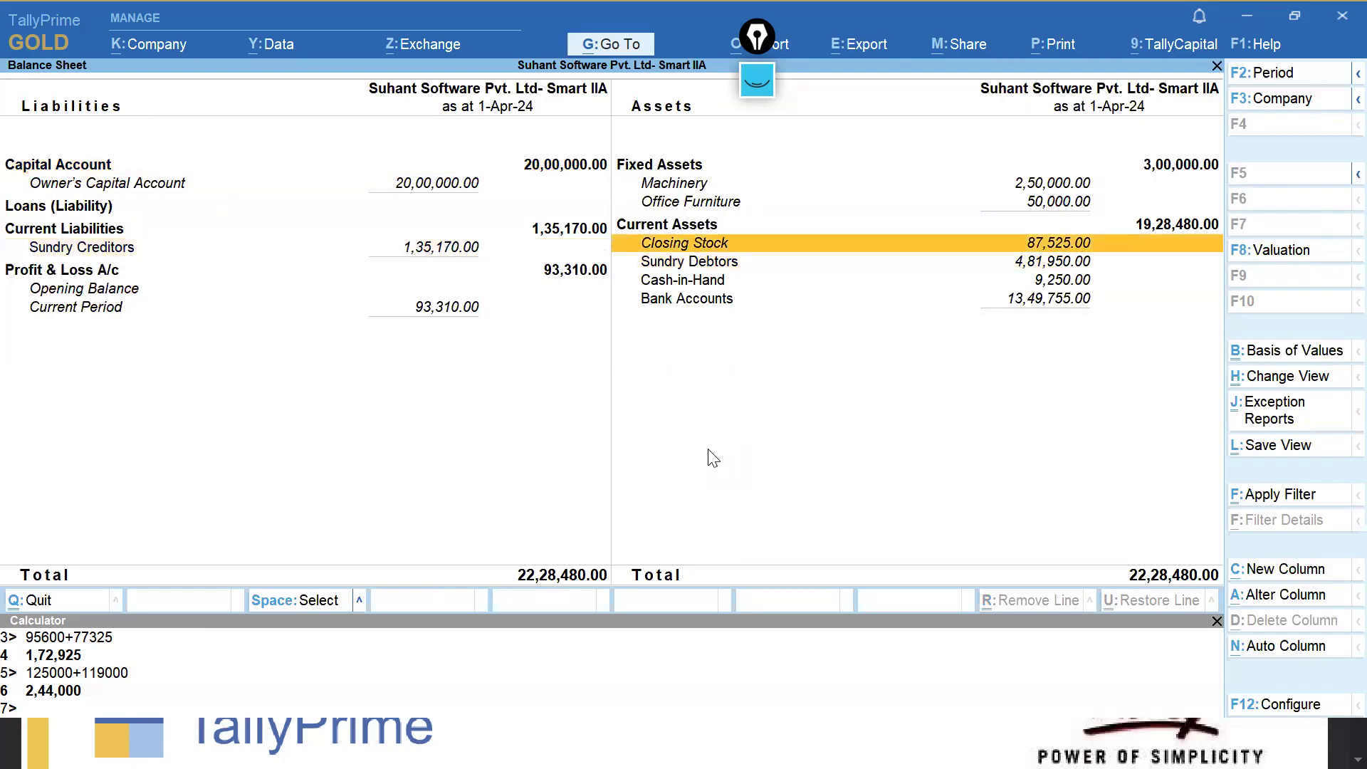
{"action": "key", "text": "Down"}
{"action": "key", "text": "Up"}
{"action": "key", "text": "Return"}
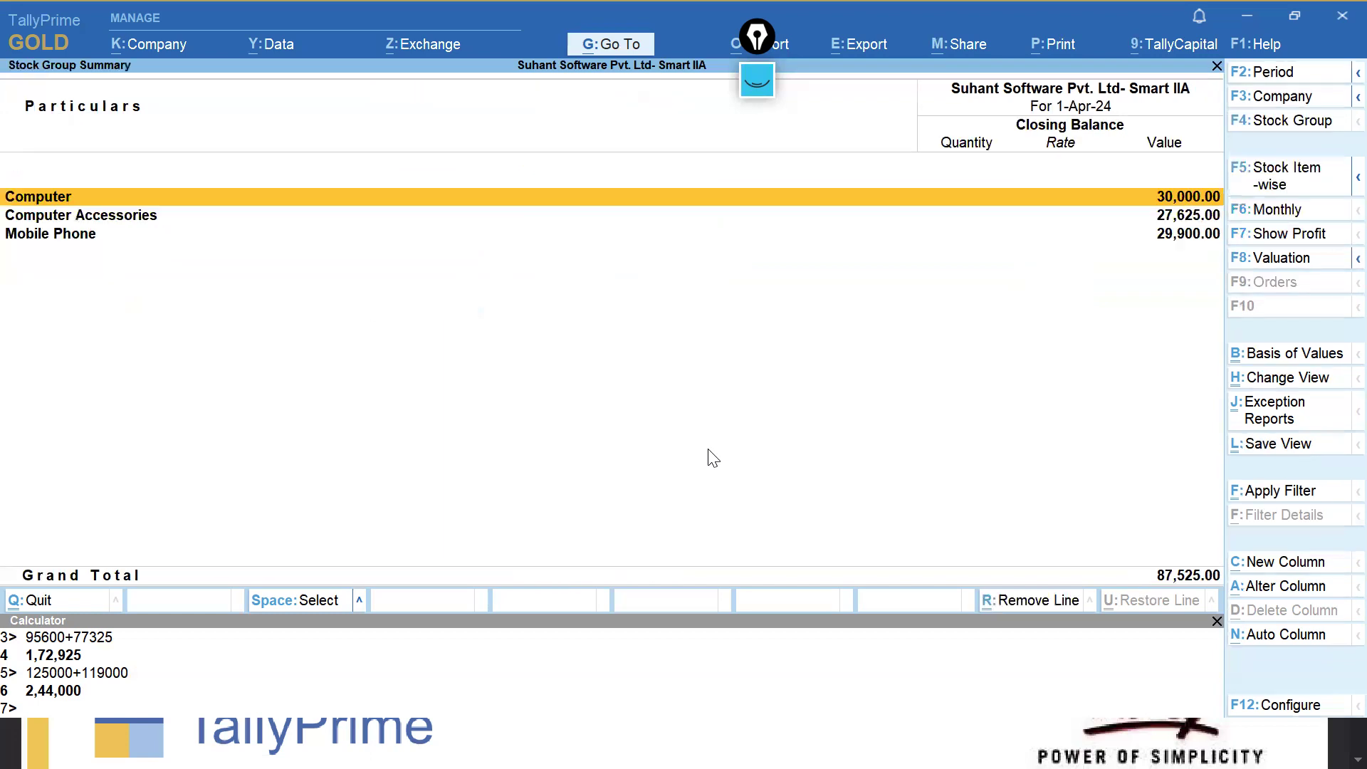
{"action": "key", "text": "Escape"}
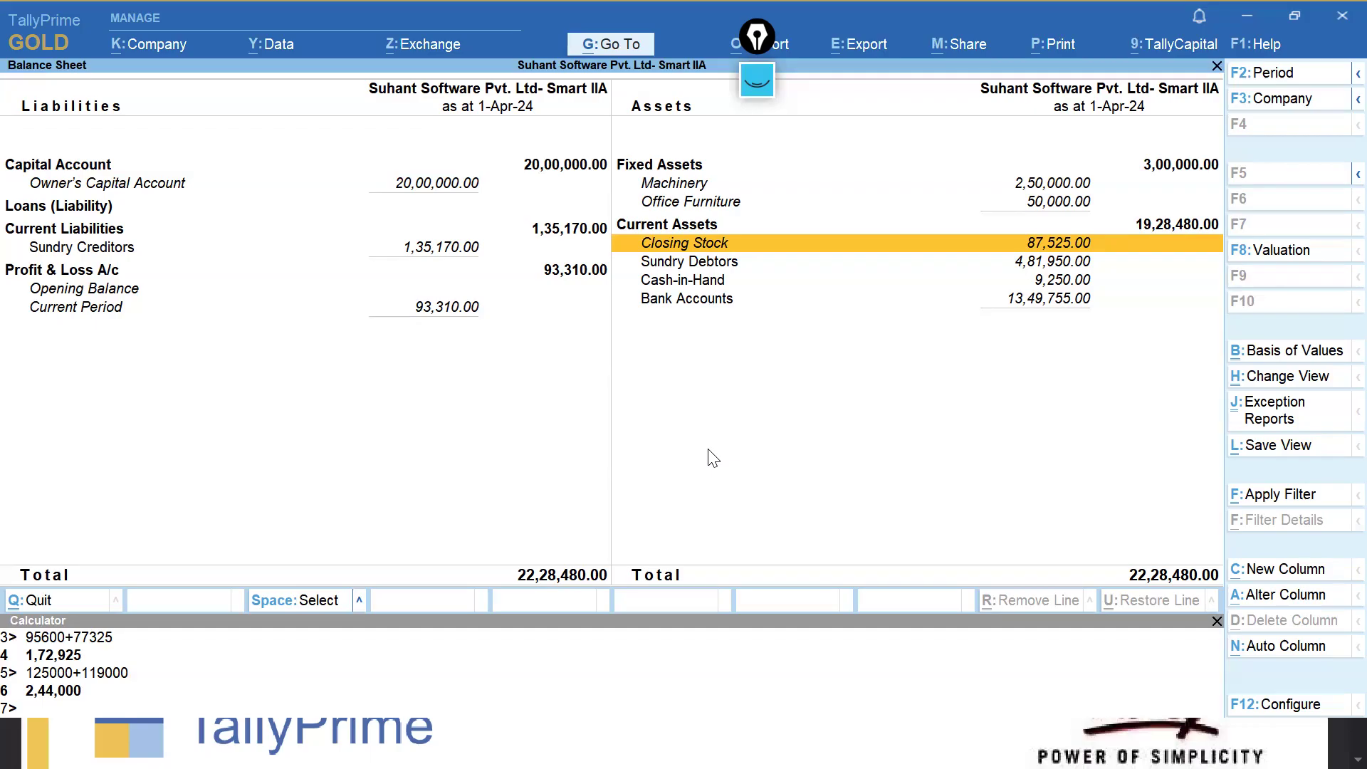
Review the Sundry Debtors, Cash-in-Hand and Bank Accounts lines under Current Assets and close the Balance Sheet.
{"action": "key", "text": "Down"}
{"action": "key", "text": "Up"}
{"action": "key", "text": "Down"}
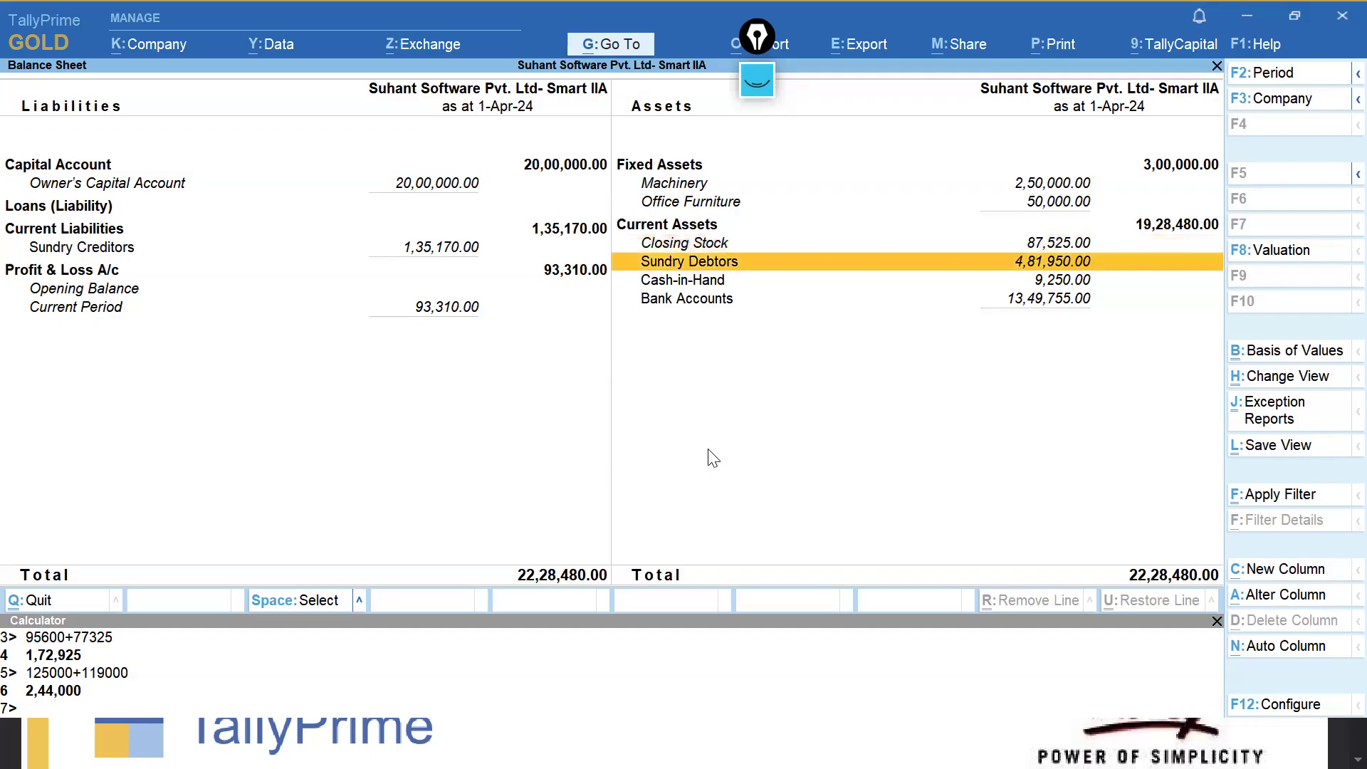
{"action": "key", "text": "Down"}
{"action": "key", "text": "Down"}
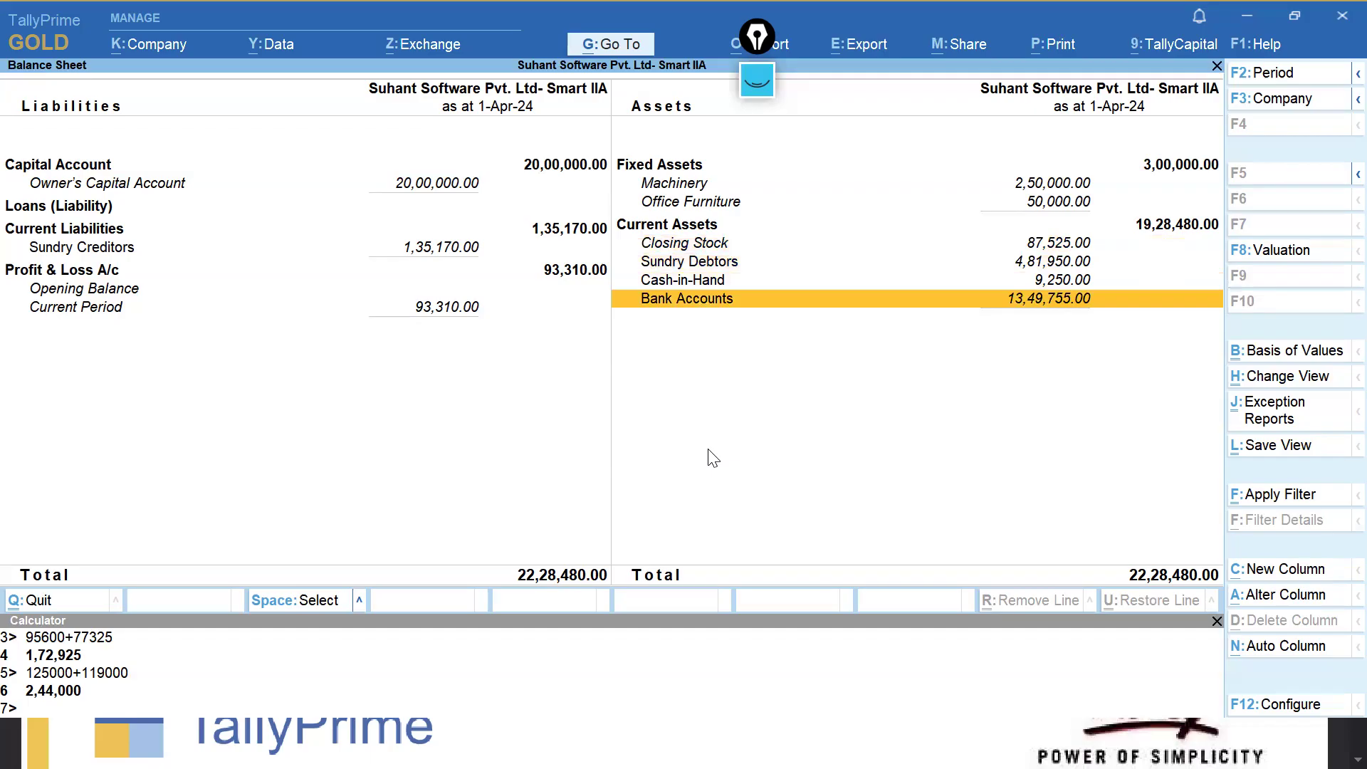
{"action": "key", "text": "Escape"}
Open the Profit & Loss A/c, review its income side down to Indirect Incomes, and return to the Gateway of Tally.
{"action": "key", "text": "Down"}
{"action": "key", "text": "Return"}
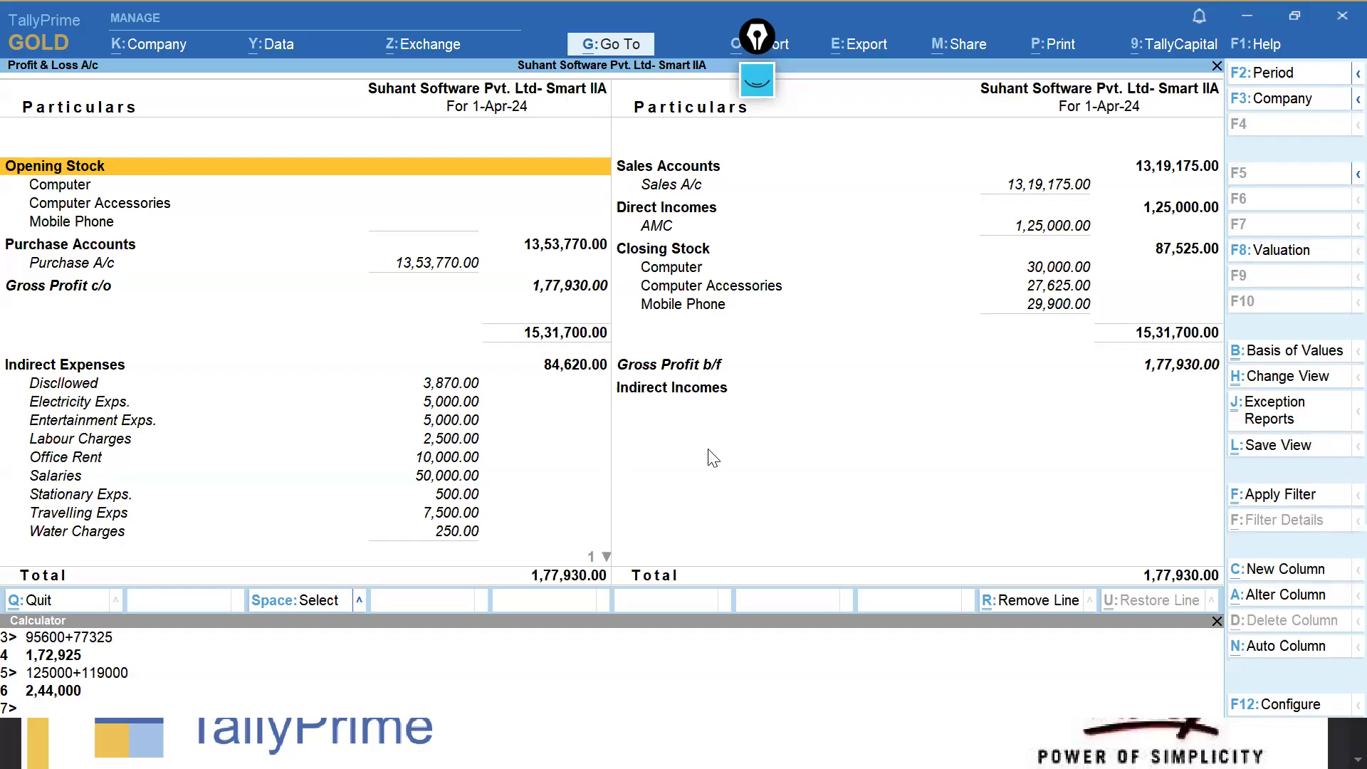
{"action": "key", "text": "Right"}
{"action": "key", "text": "Down"}
{"action": "key", "text": "Down"}
{"action": "key", "text": "Down"}
{"action": "key", "text": "Down"}
{"action": "key", "text": "Down"}
{"action": "key", "text": "Down"}
{"action": "key", "text": "Down"}
{"action": "key", "text": "Down"}
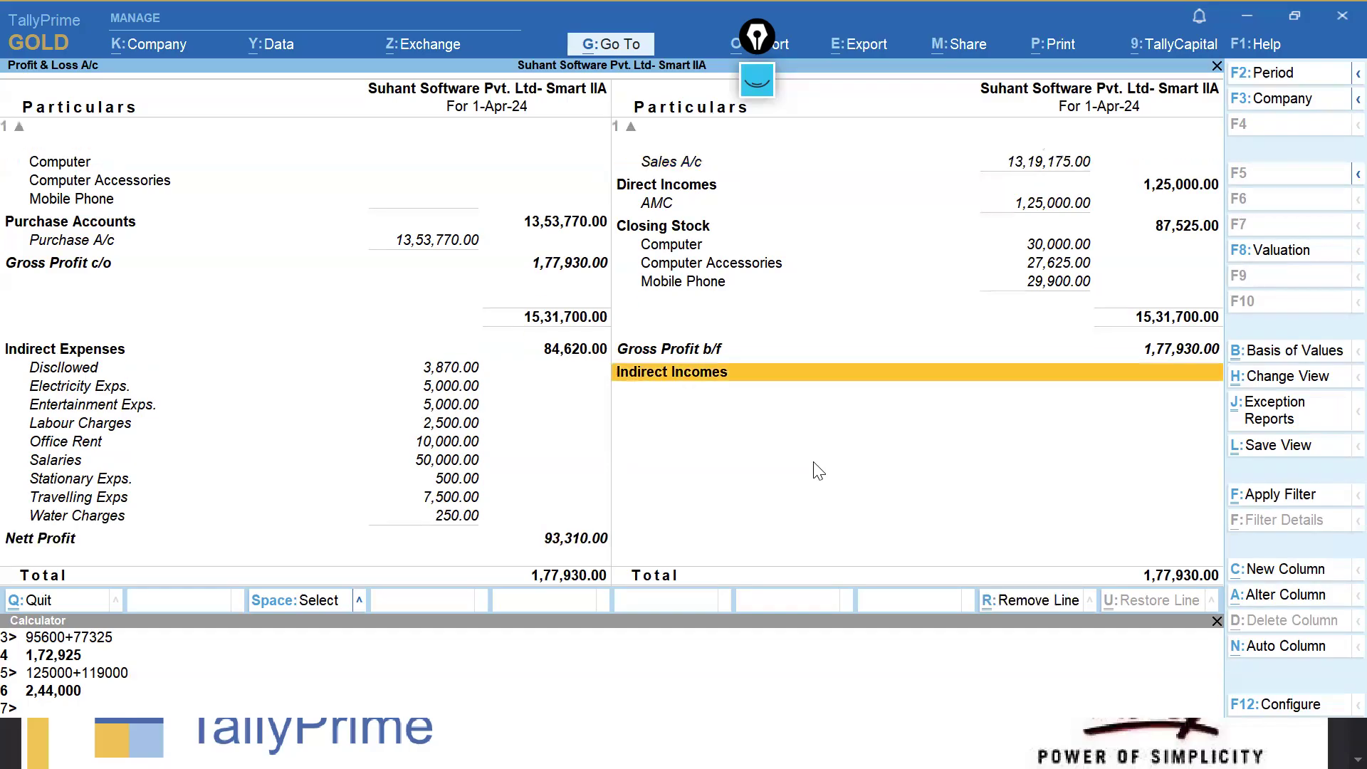
{"action": "key", "text": "Escape"}
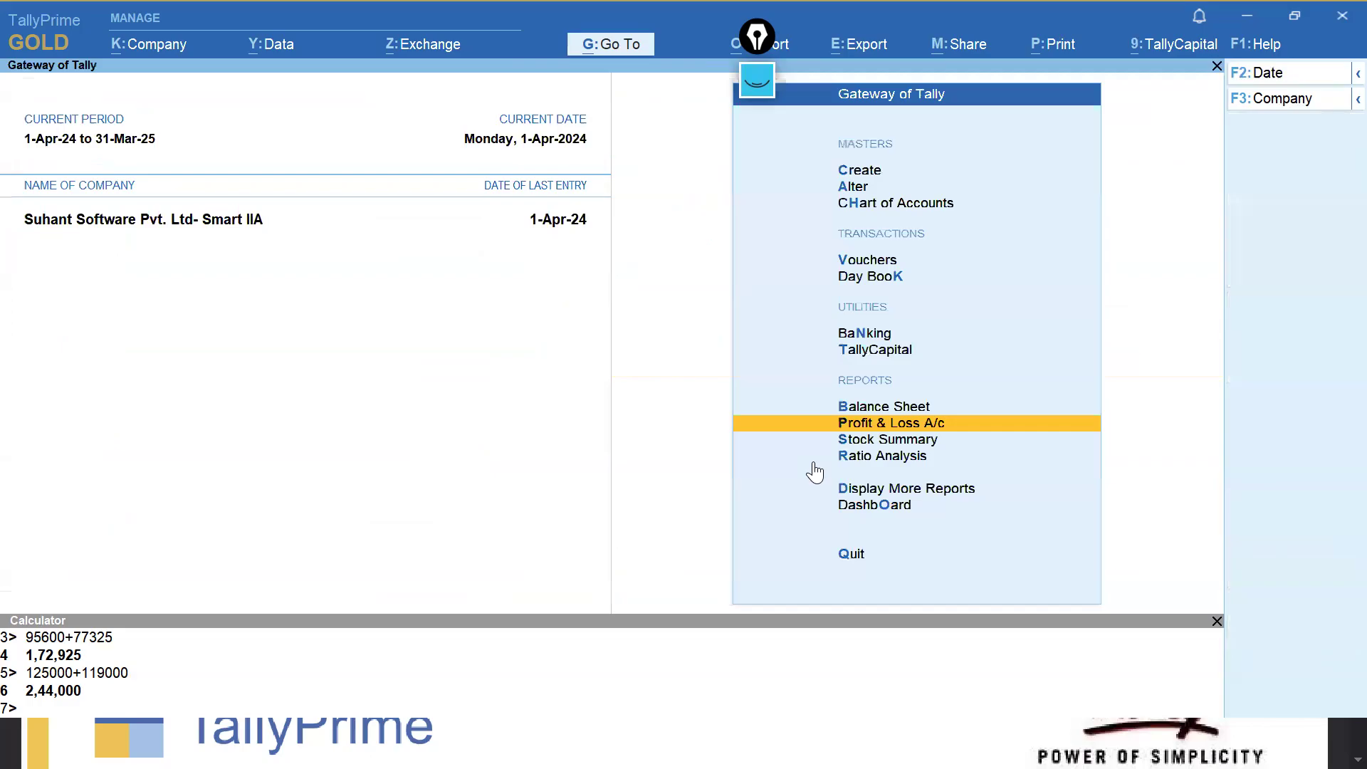
Open the Stock Summary and expand it to show the details under each stock group.
{"action": "key", "text": "Down"}
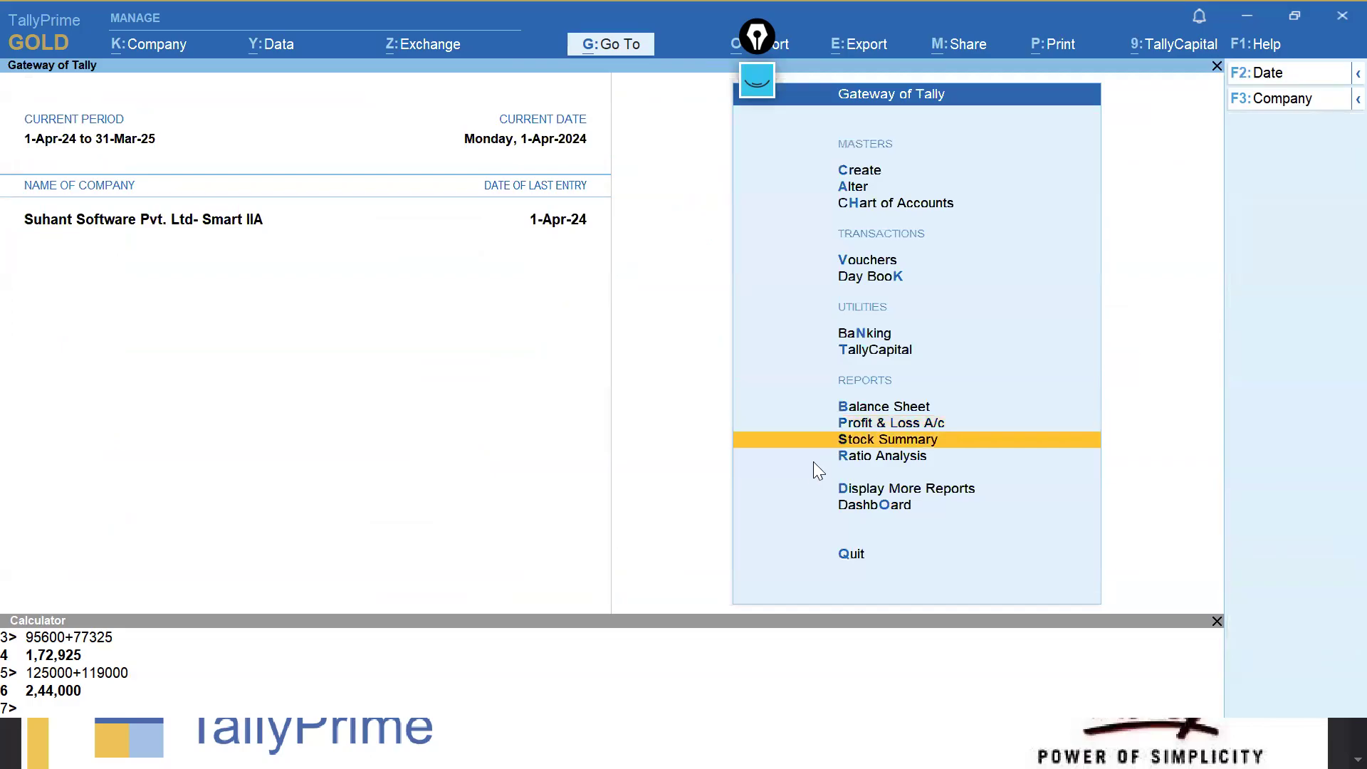
{"action": "key", "text": "Return"}
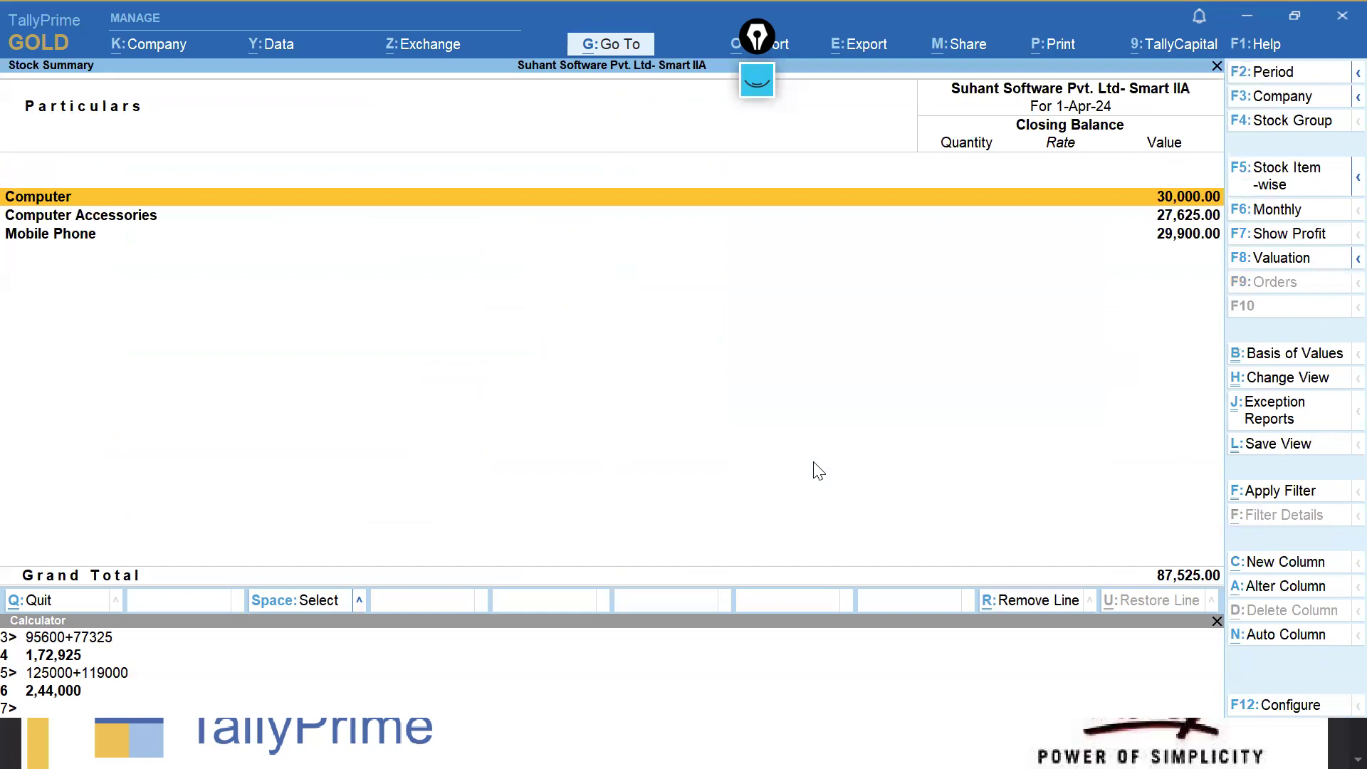
{"action": "key", "text": "alt+F5"}
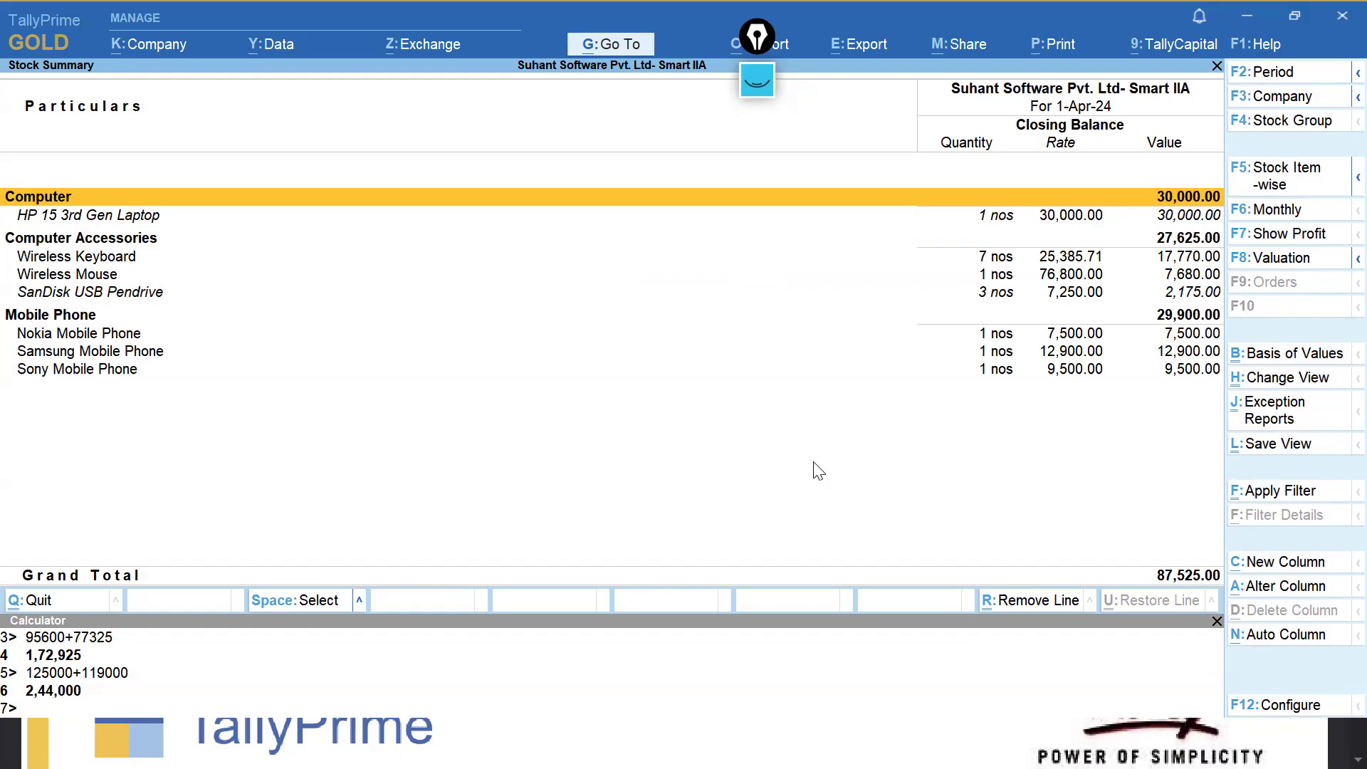
Drill into Wireless Keyboard in the Stock Summary to the April stock item vouchers of Logitech K230 Keyboard.
{"action": "key", "text": "Down"}
{"action": "key", "text": "Down"}
{"action": "key", "text": "Down"}
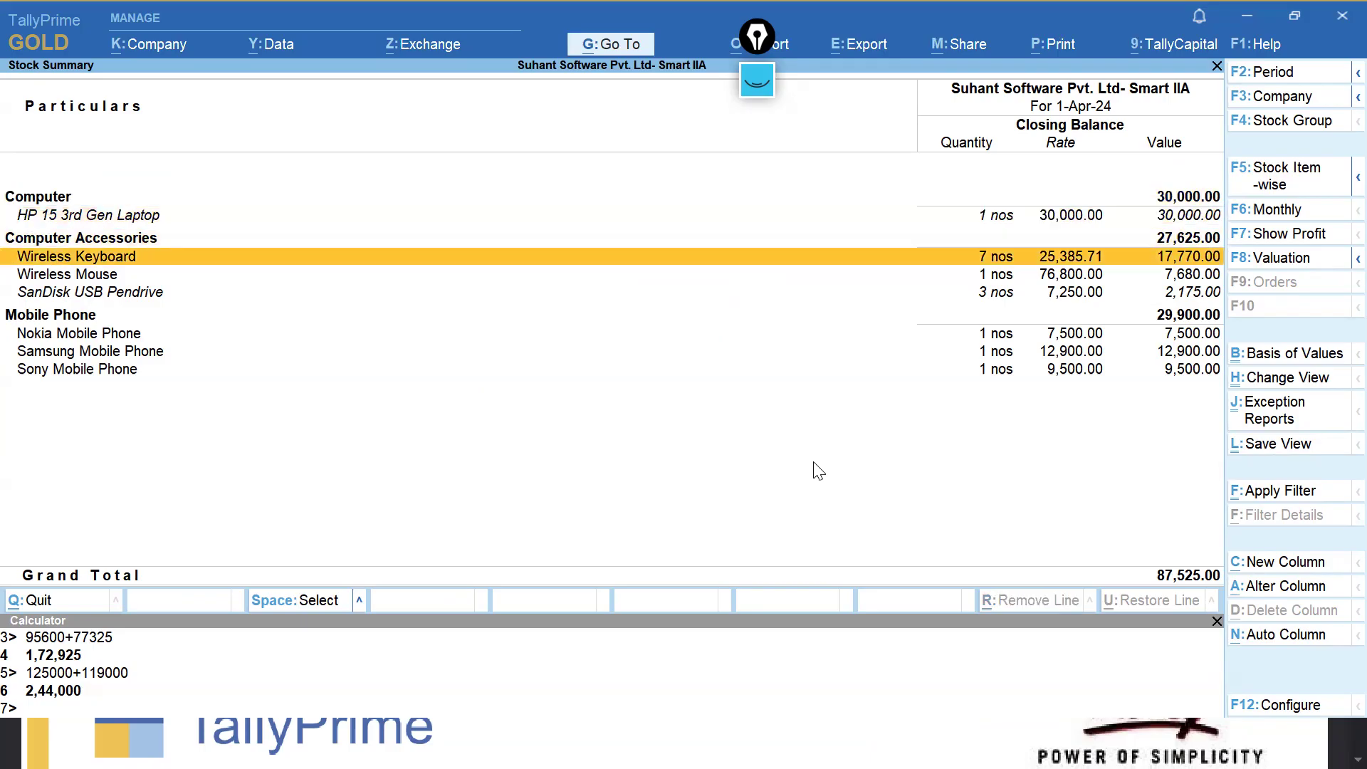
{"action": "key", "text": "Return"}
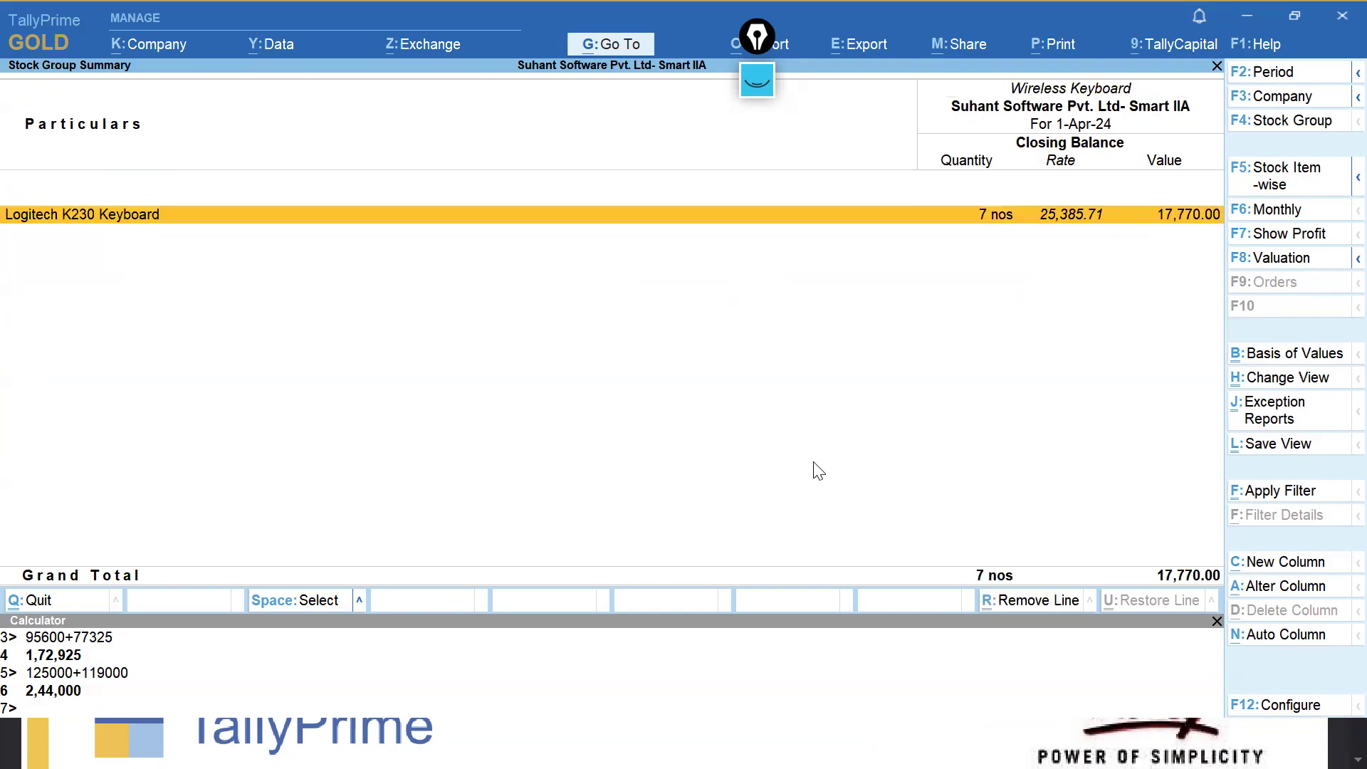
{"action": "key", "text": "Return"}
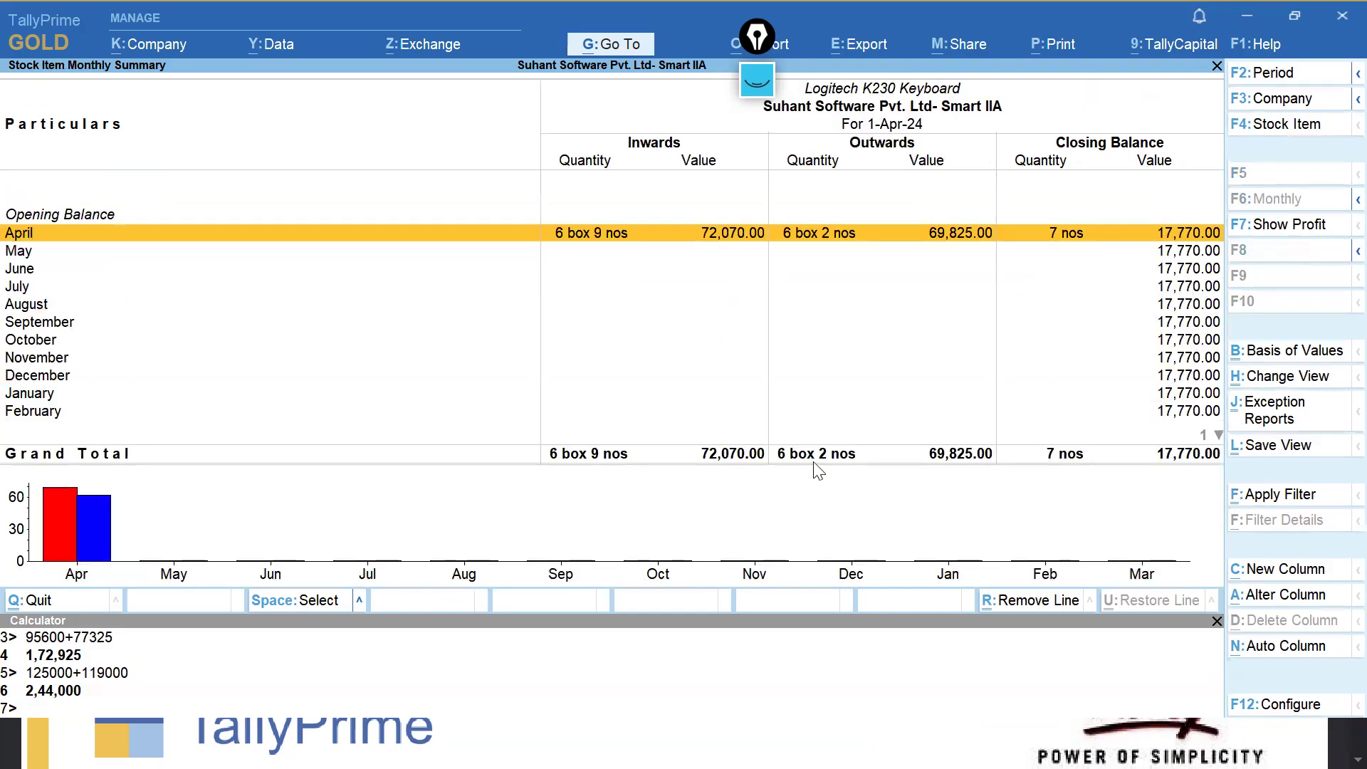
{"action": "key", "text": "Return"}
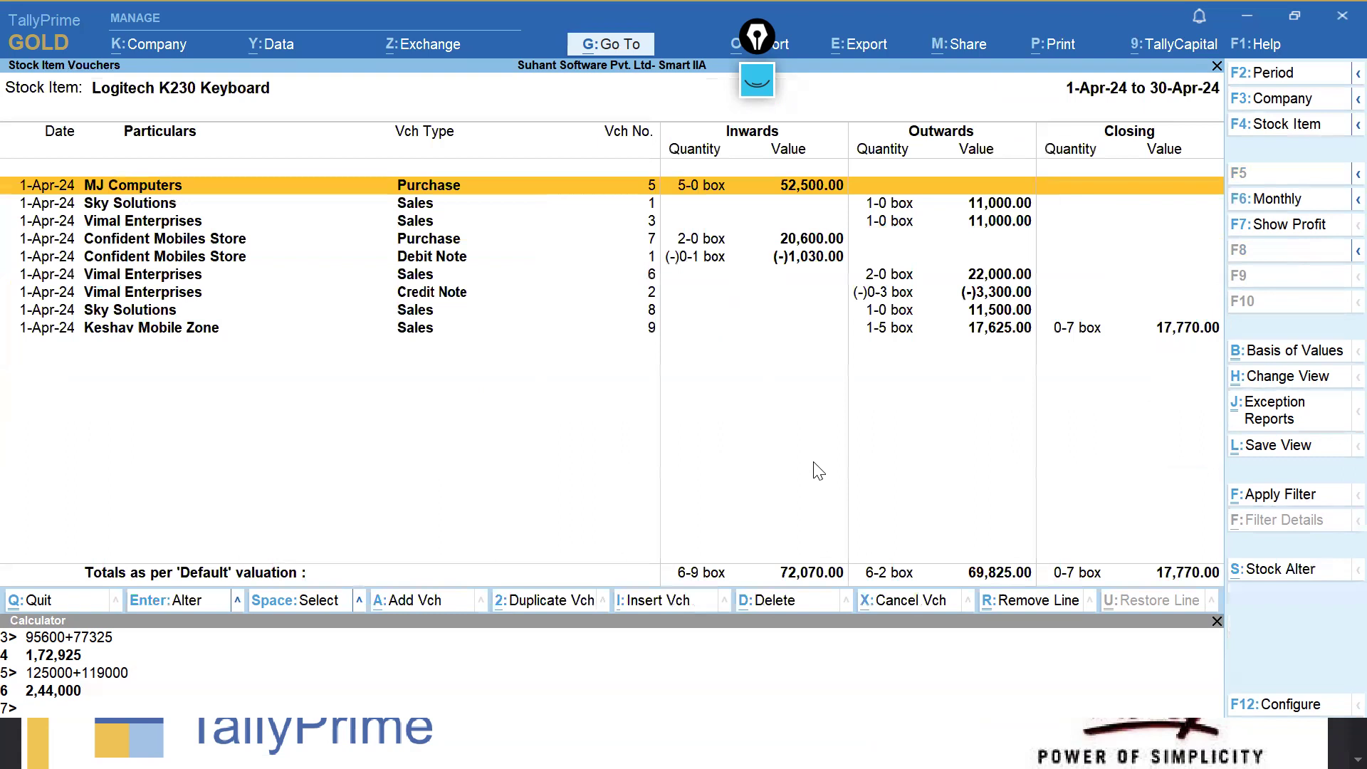